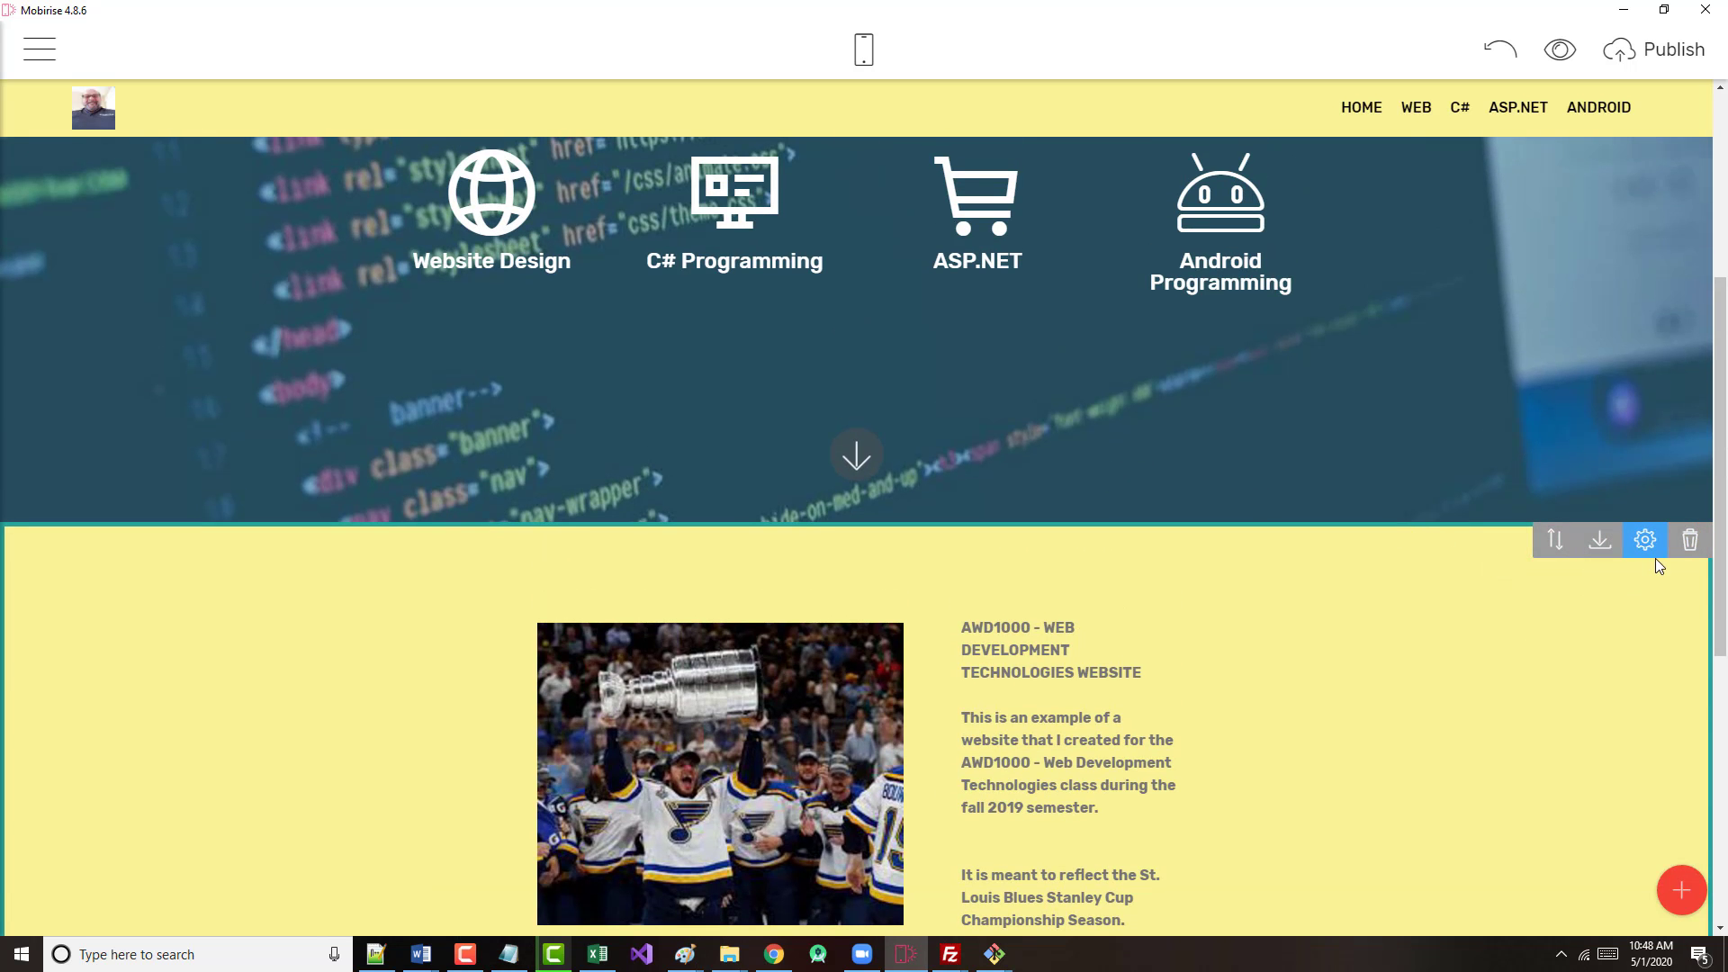
# - Replace the AWD1000 Stanley Cup block with a new image-left text block between the header and the C# BMI block
pyautogui.click(1690, 540)
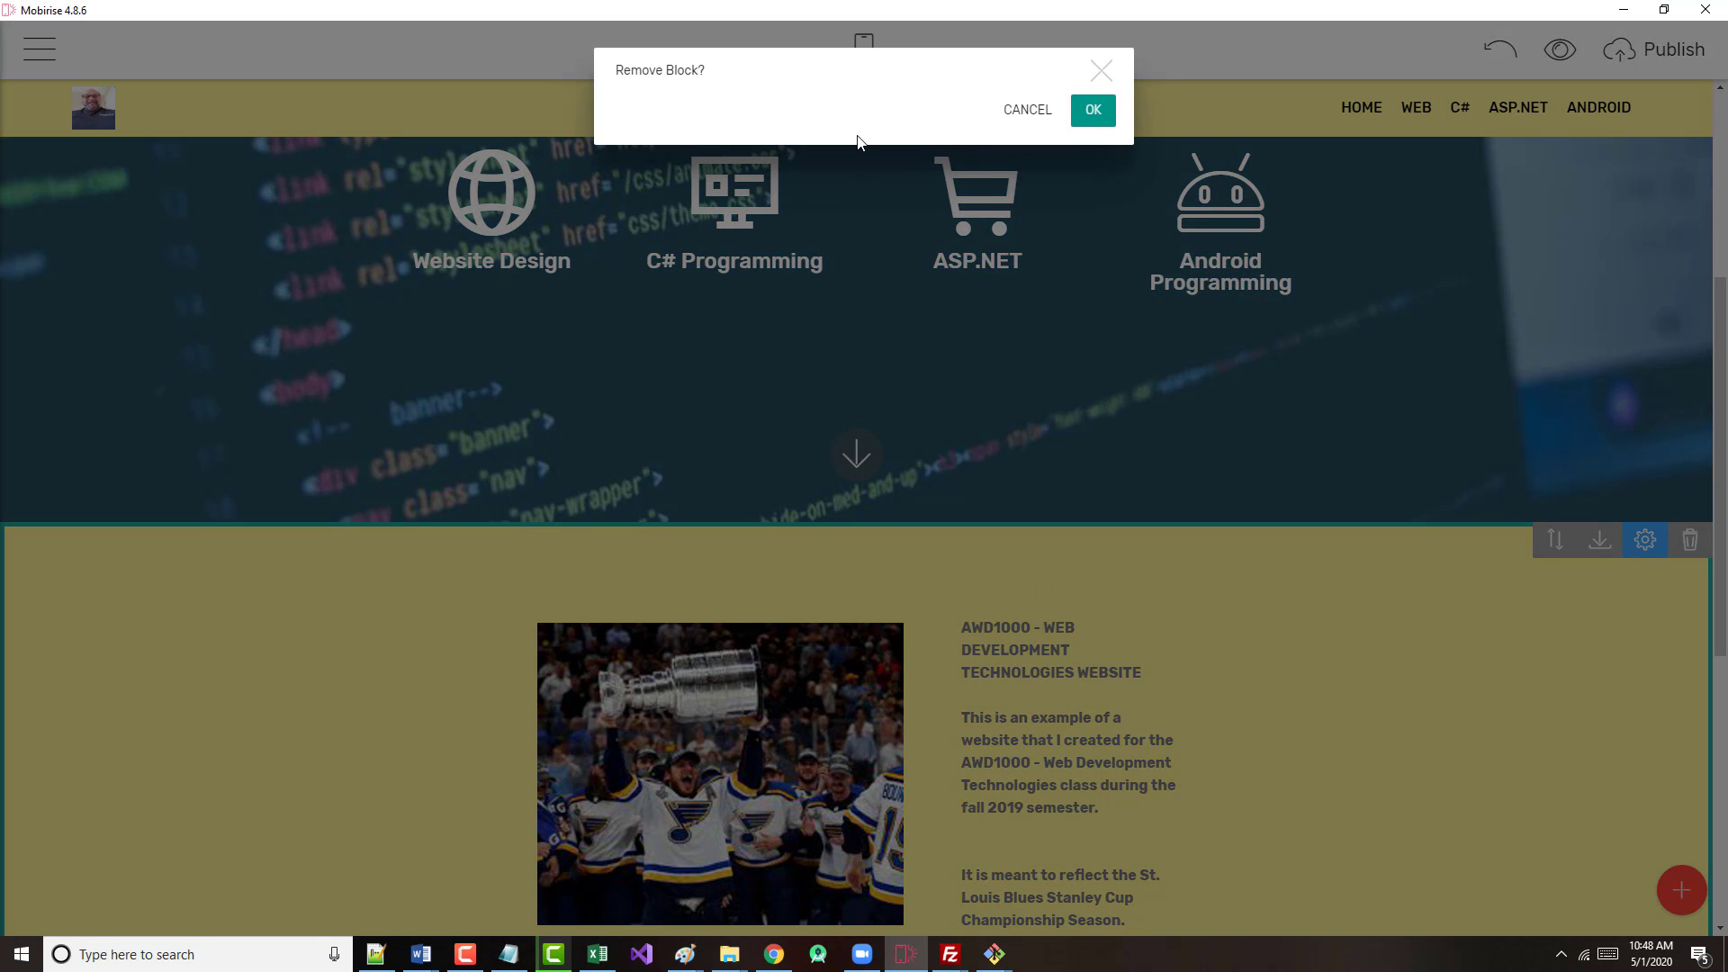
pyautogui.click(1088, 114)
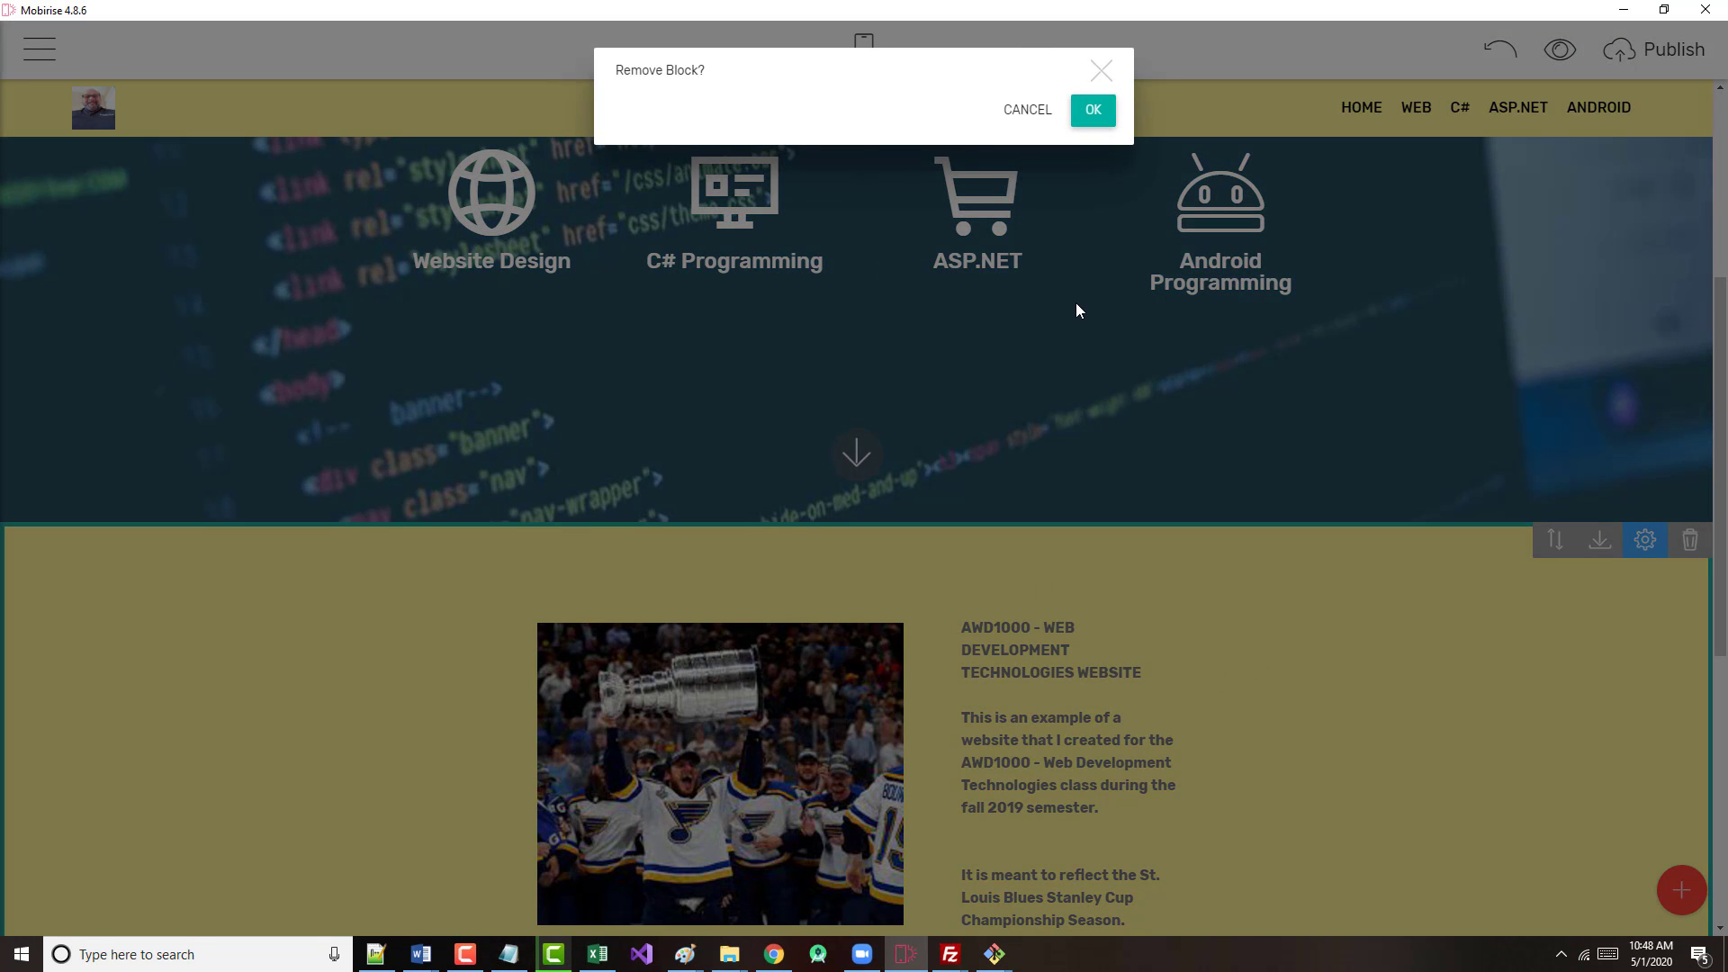
pyautogui.scroll(5, 1200, 515)
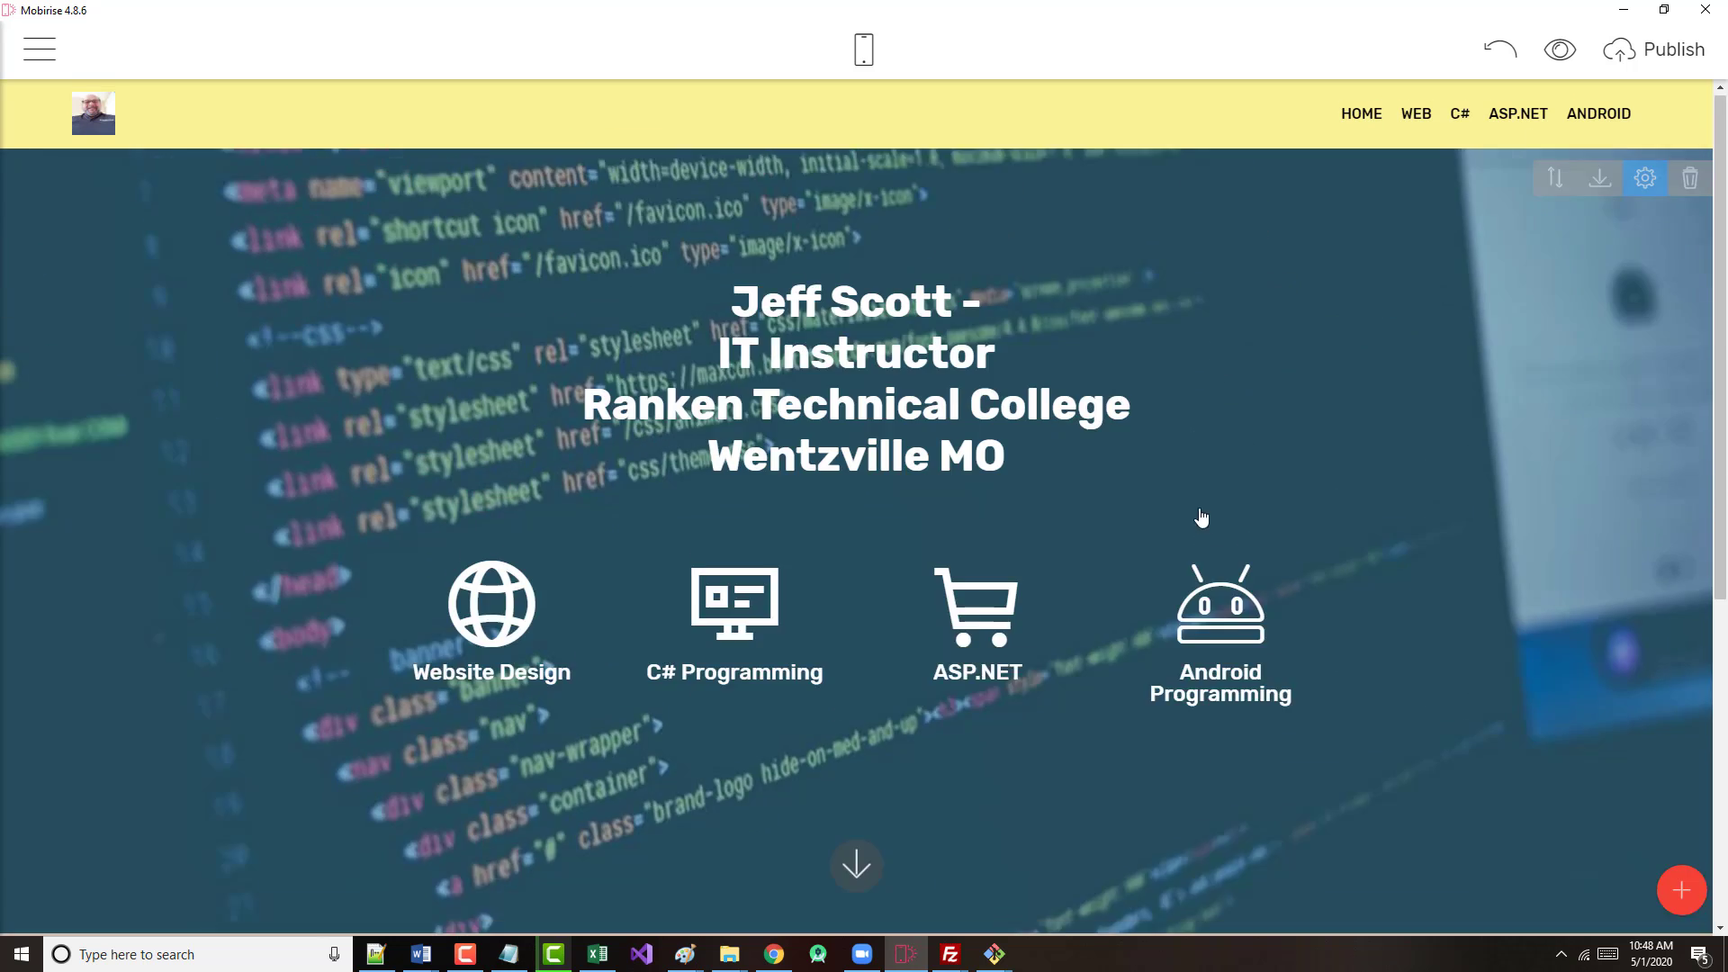
pyautogui.scroll(-6, 1202, 511)
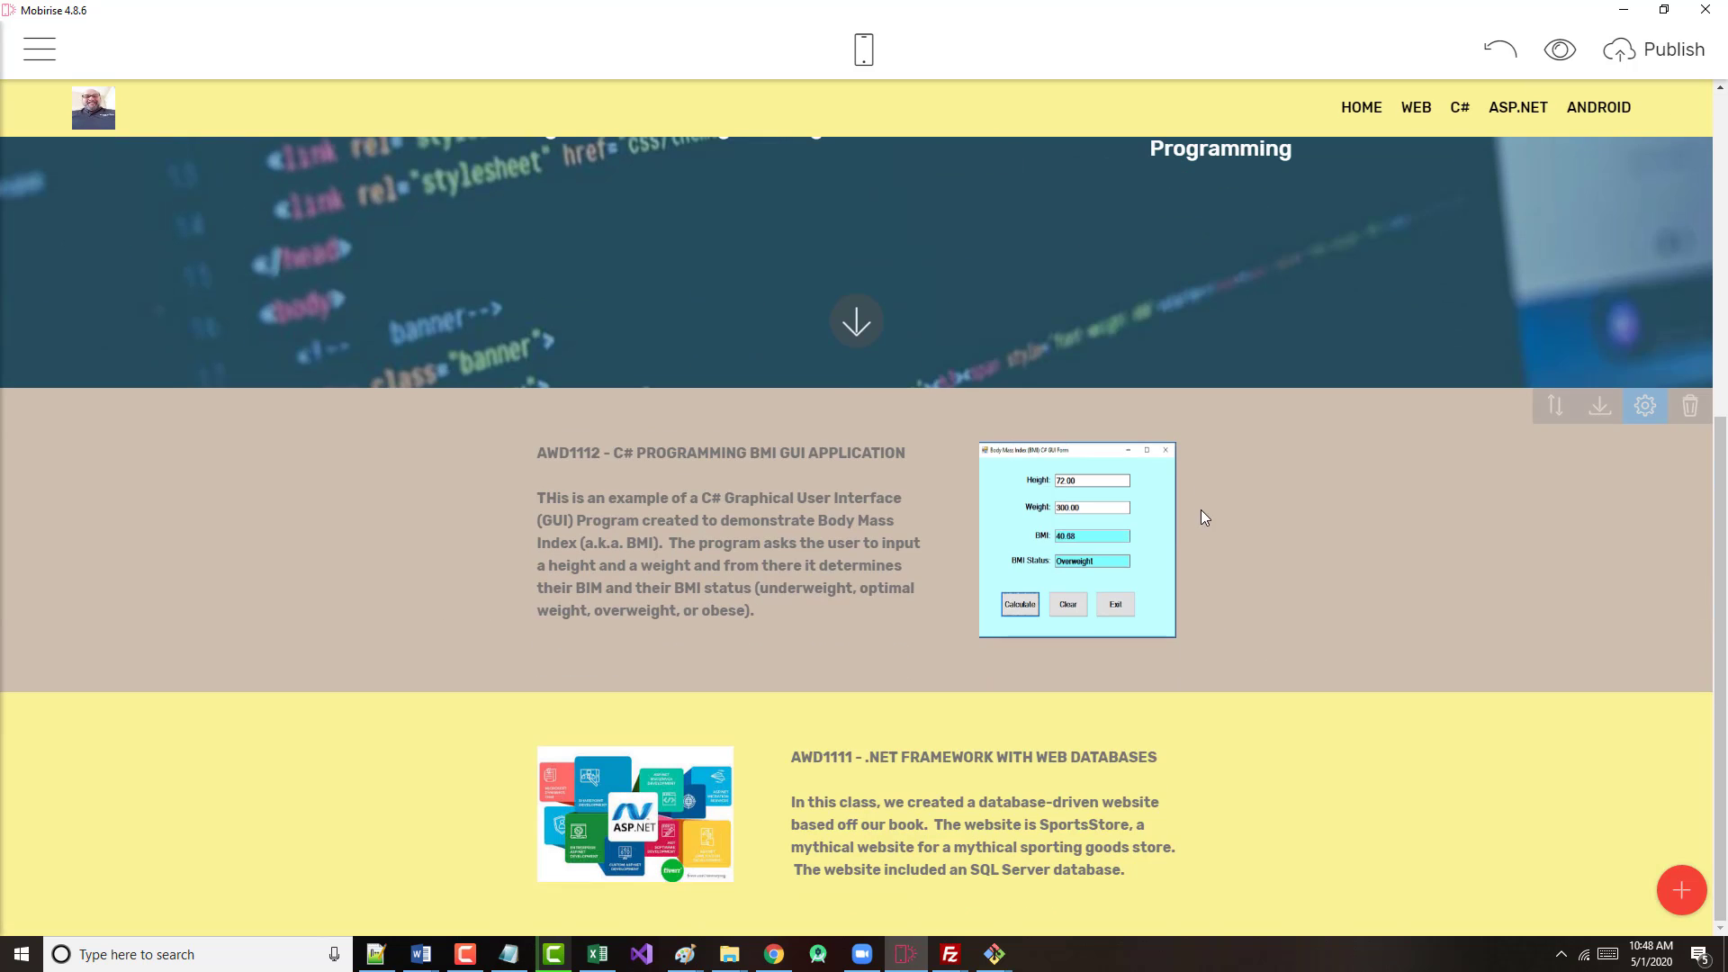
pyautogui.click(1682, 891)
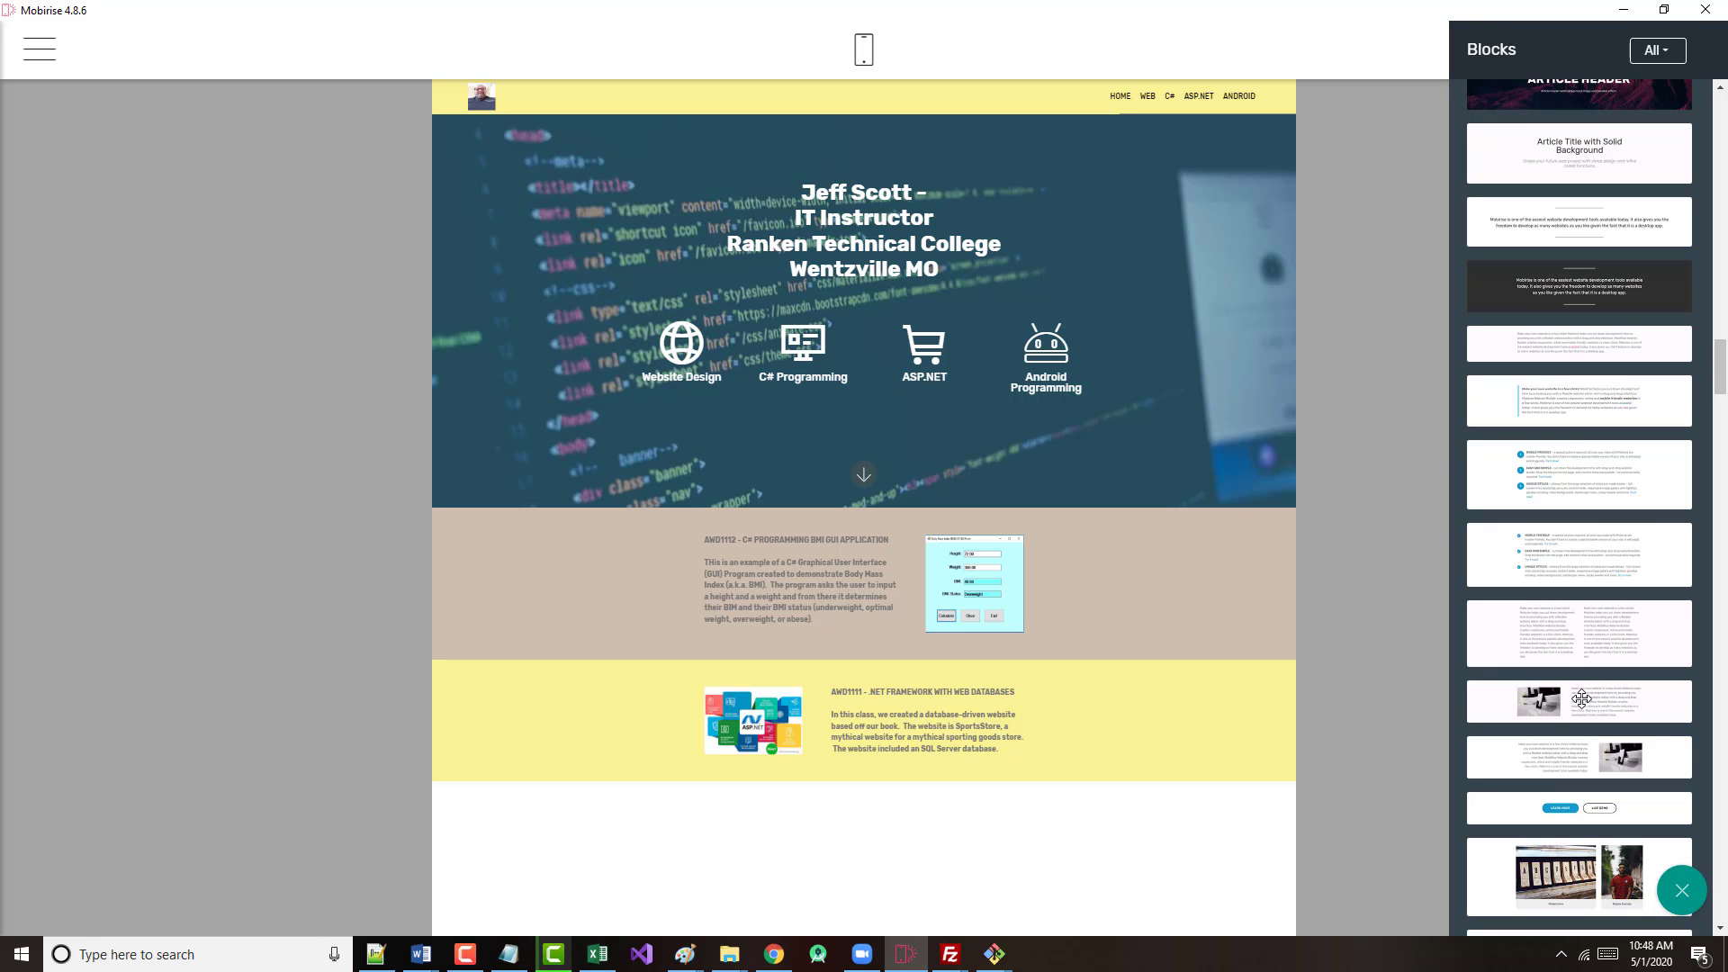
pyautogui.moveTo(1581, 699); pyautogui.dragTo(1108, 525)
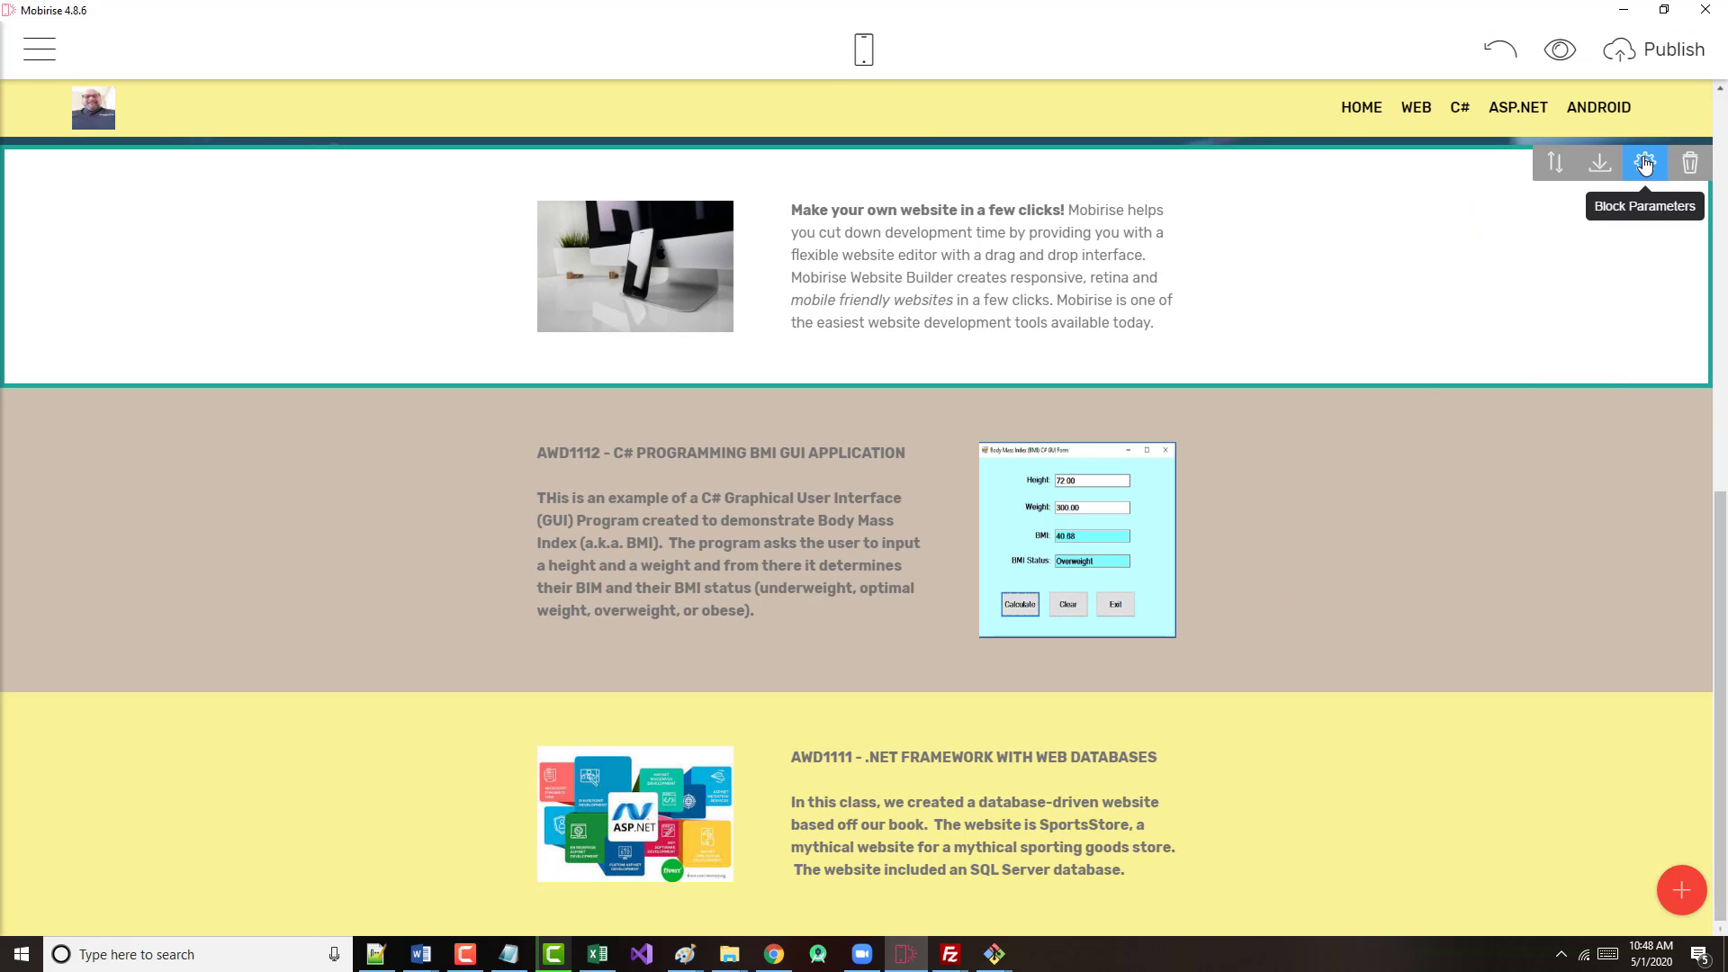
# - Set the new image-and-text block's background color to light yellow
pyautogui.click(1644, 180)
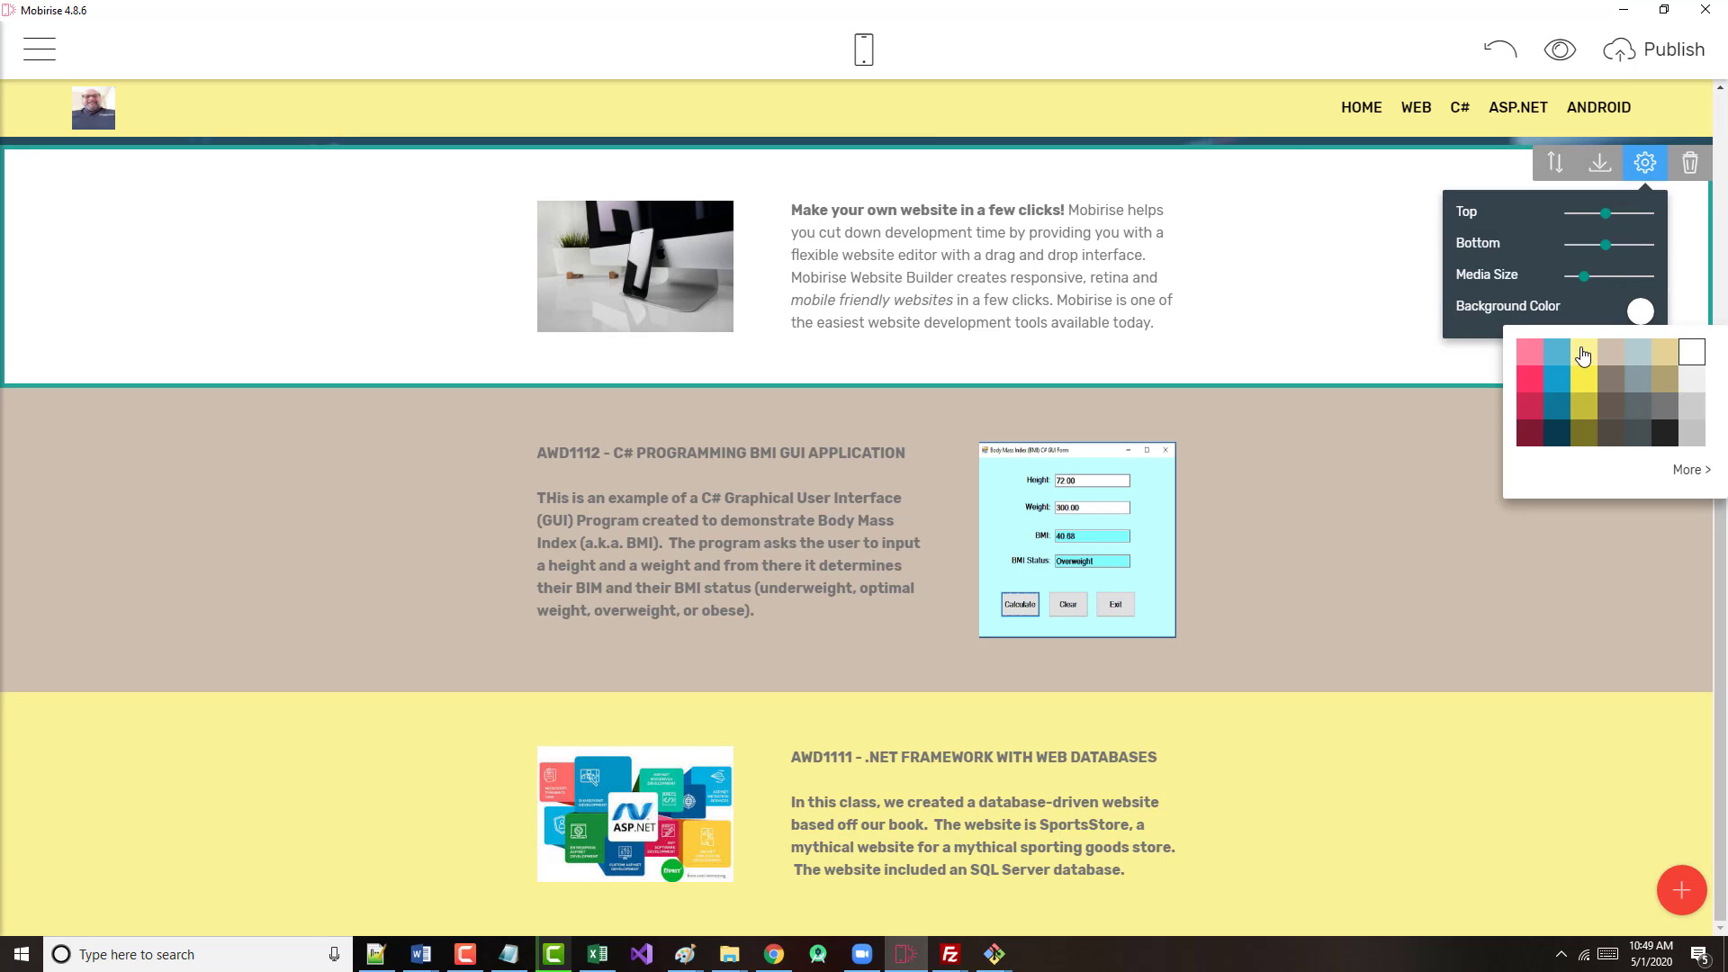
pyautogui.click(1584, 352)
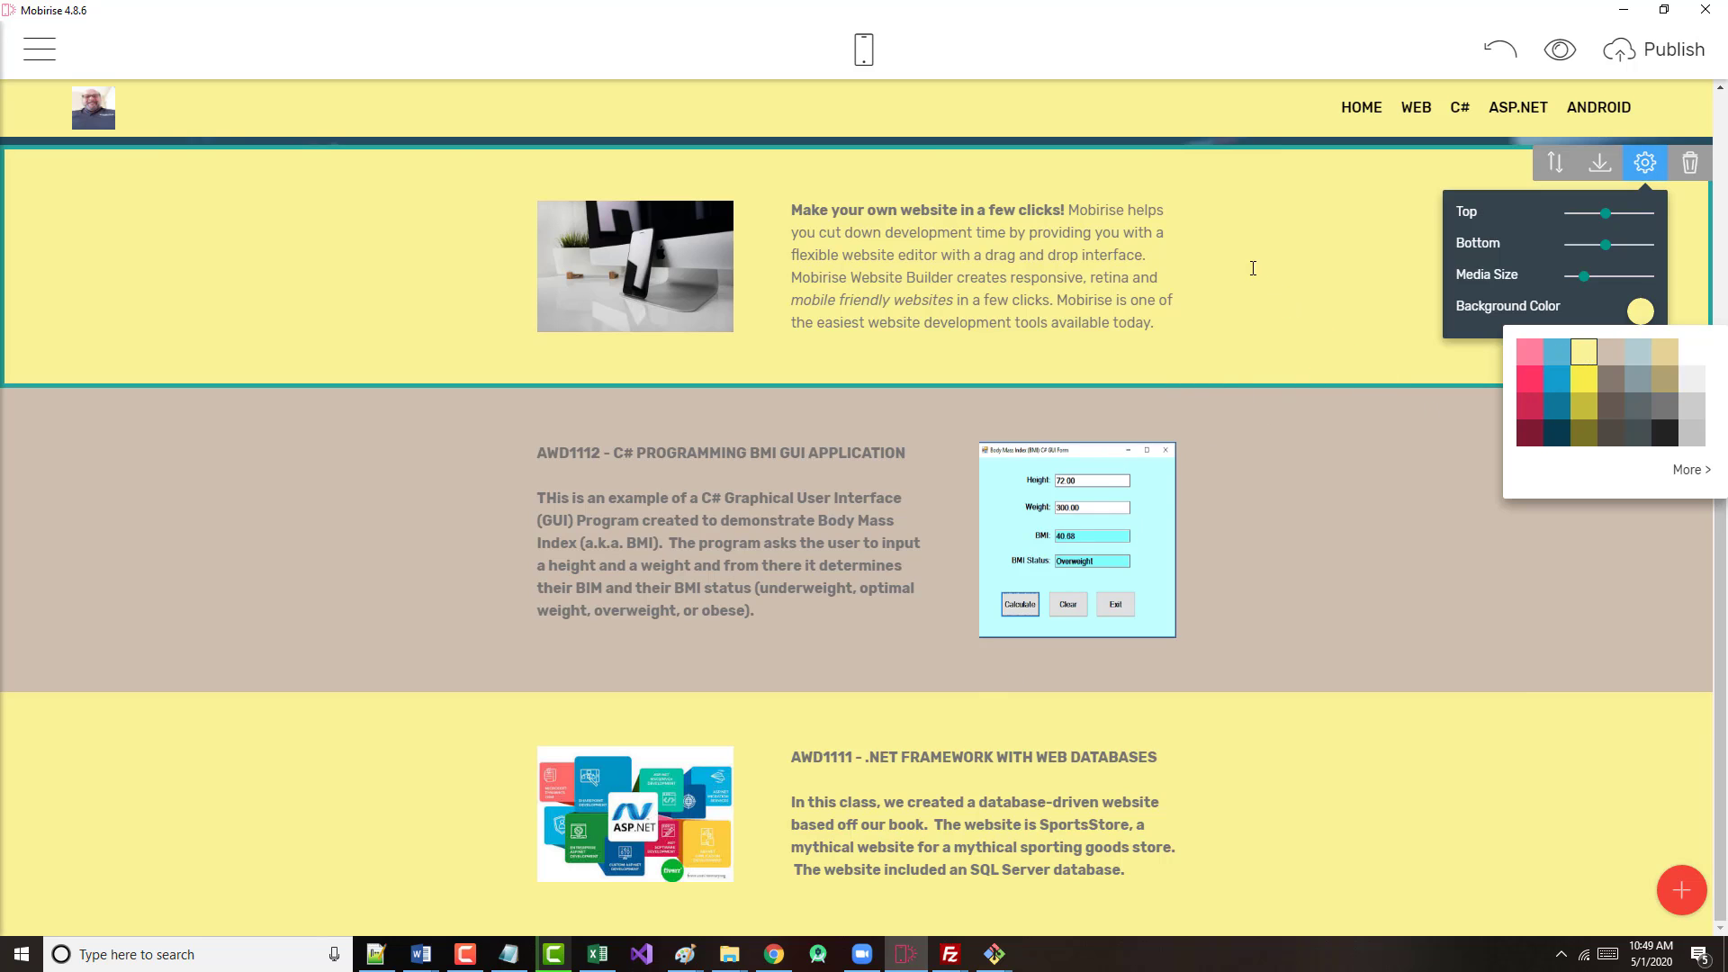
pyautogui.click(1196, 340)
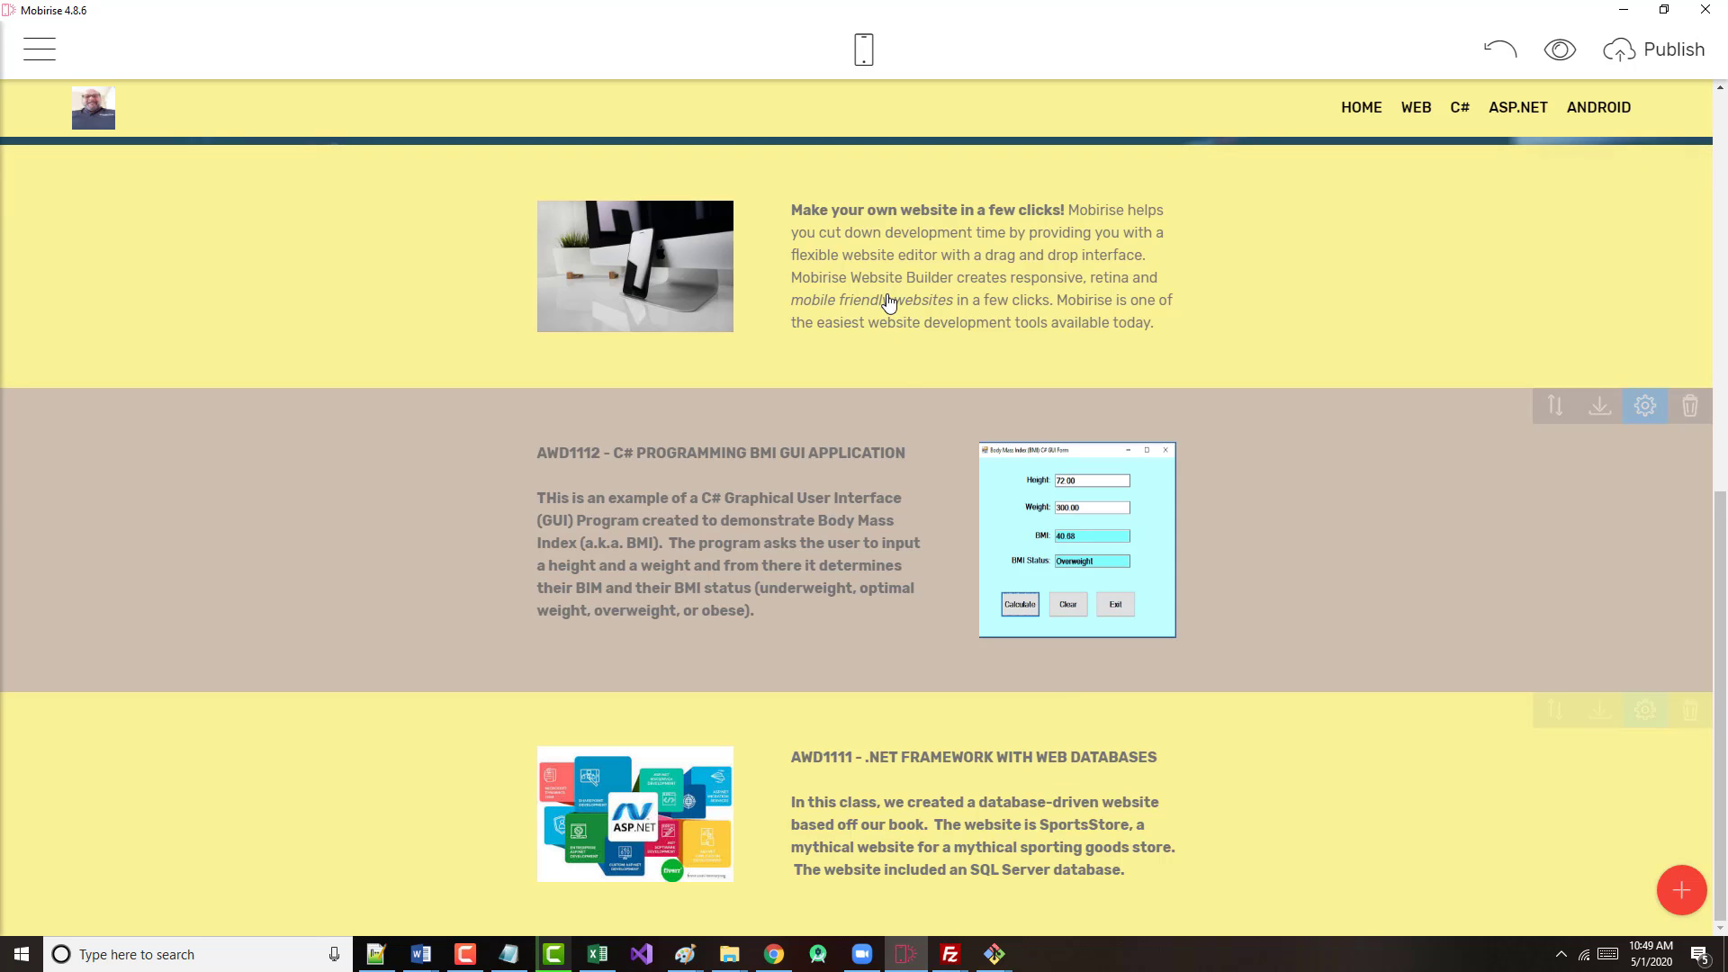
# - Replace the new block's placeholder text with the AWD1000 - WEB DEVELOPMENT TECHNOLOGIES WEBSITE heading and its description of the St. Louis Blues example site
pyautogui.moveTo(783, 203); pyautogui.dragTo(1105, 301)
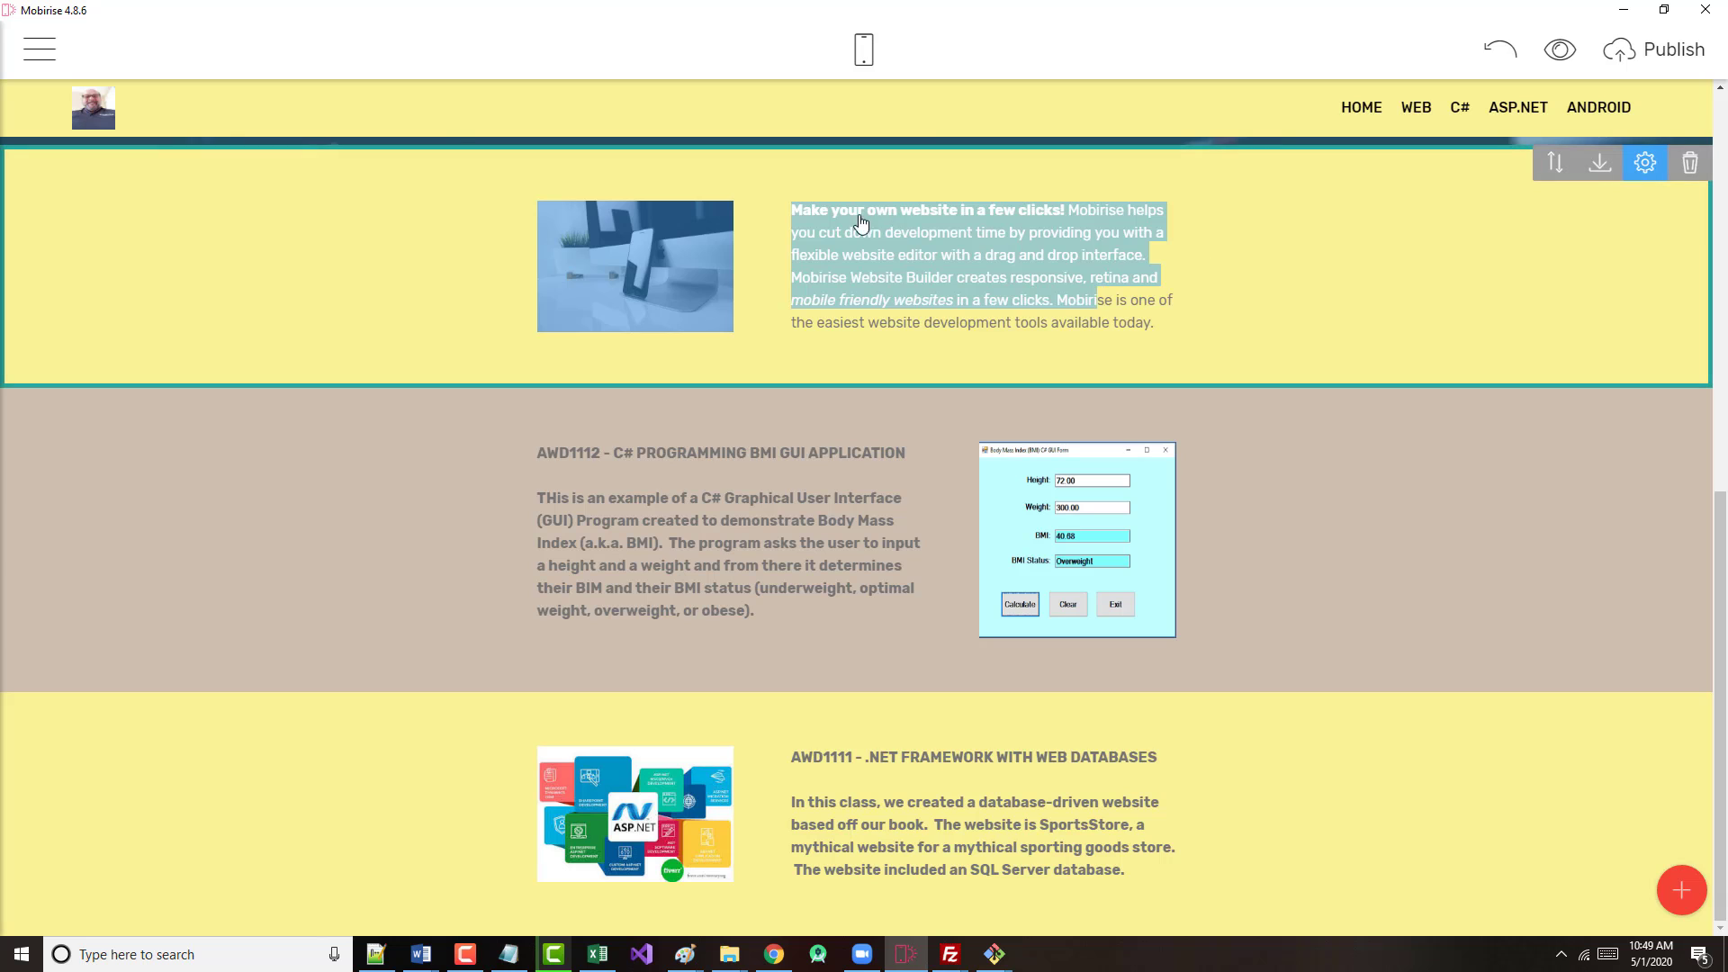
pyautogui.click(970, 272)
pyautogui.moveTo(997, 309); pyautogui.dragTo(1171, 324)
pyautogui.write('AWD1000 - WEB DEVELOPMENT TECHNOLOGIES WEBSITE  This is an example of a website that I created for the AWD1000 - Web Development Technologies class during the fall 2019 semester.   It is meant to reflect the St. Louis Blues Stanley Cup Championship Season.')
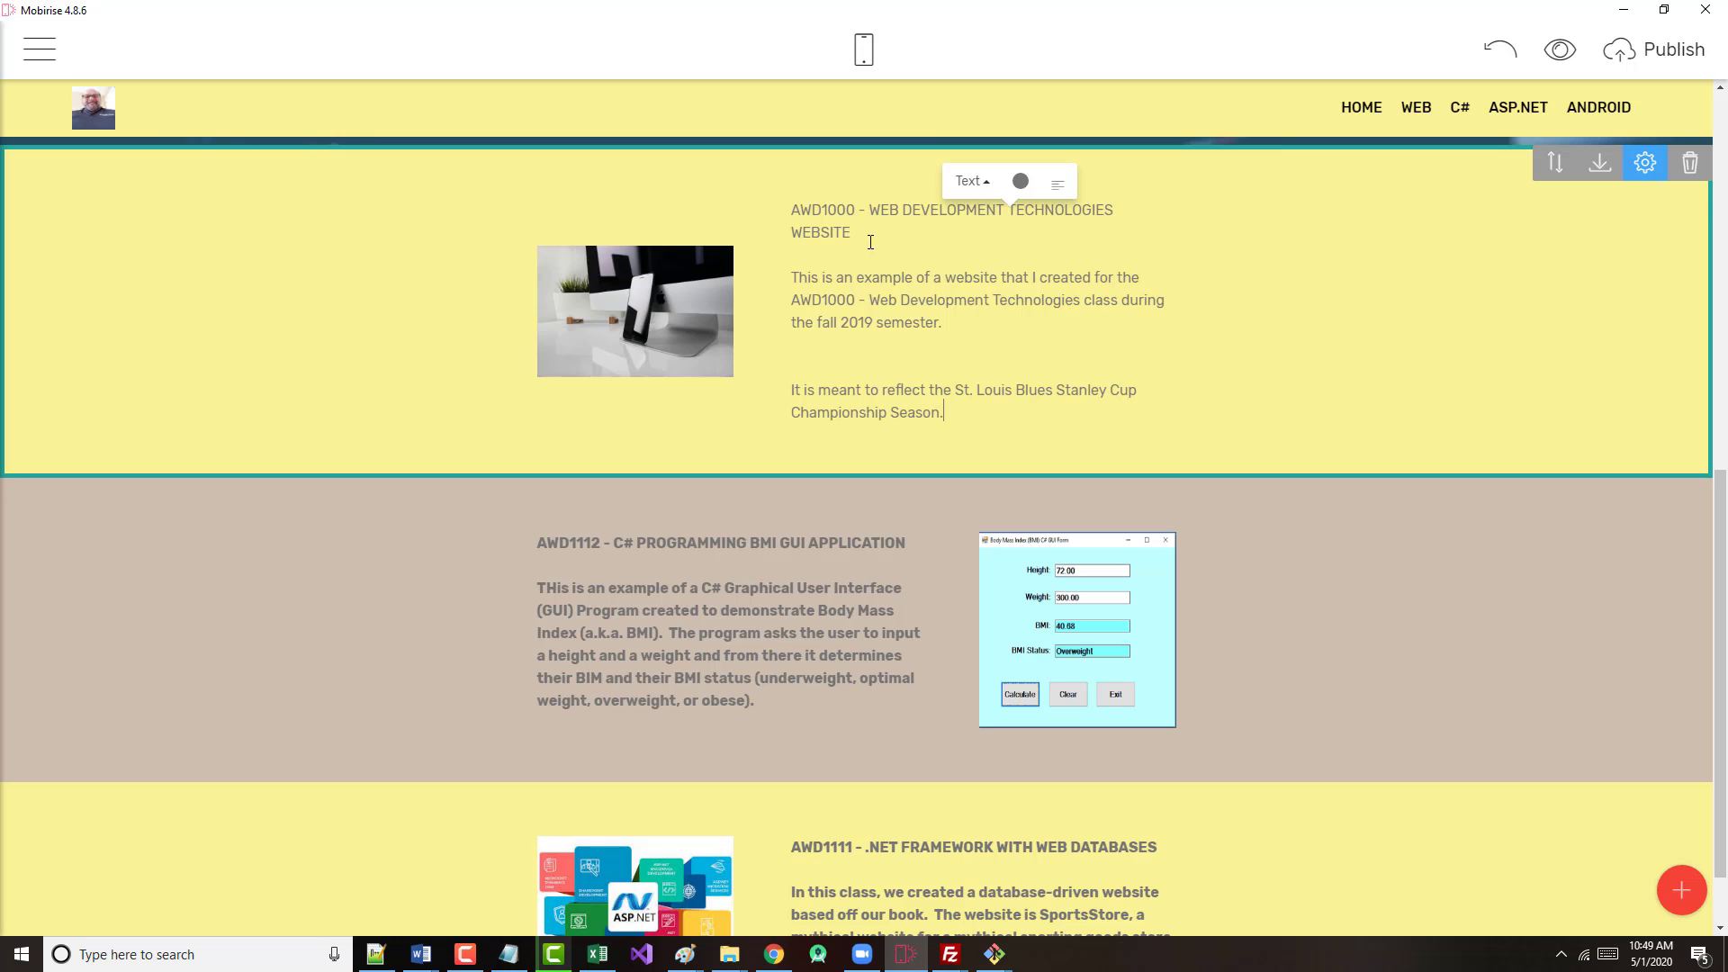
# - Remove the line breaks before "It is meant to reflect" so the sentence continues directly after "the fall 2019 semester."
pyautogui.click(1072, 362)
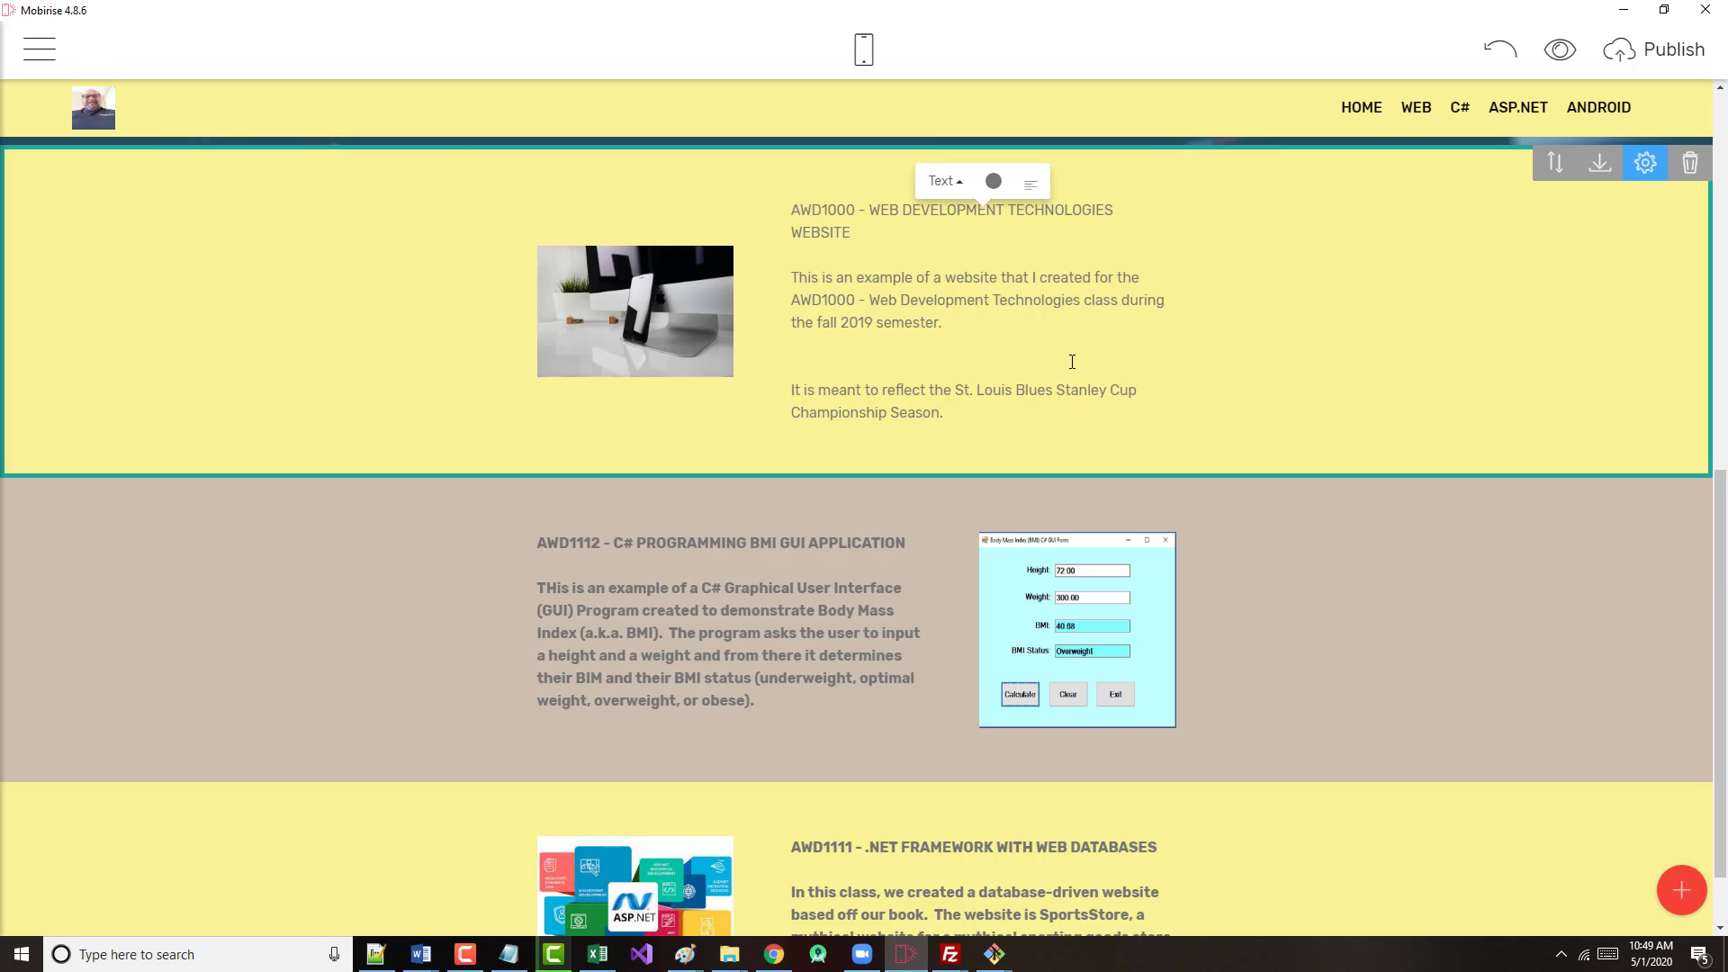
pyautogui.press('Delete')
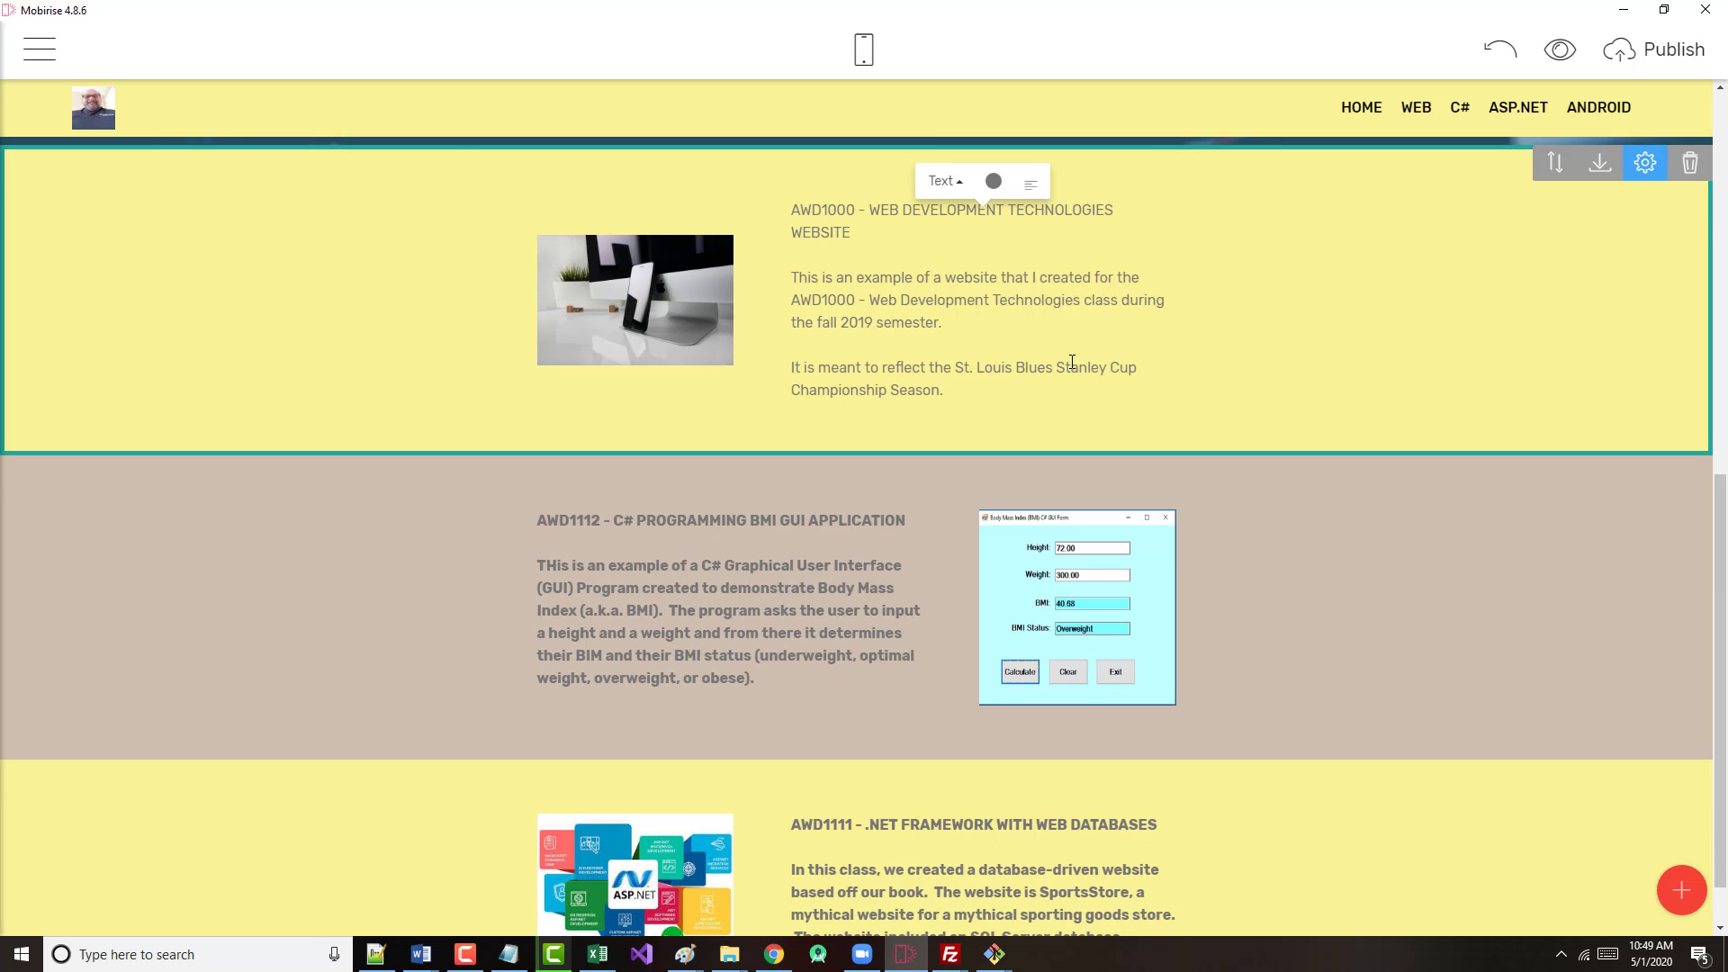
pyautogui.press('Delete')
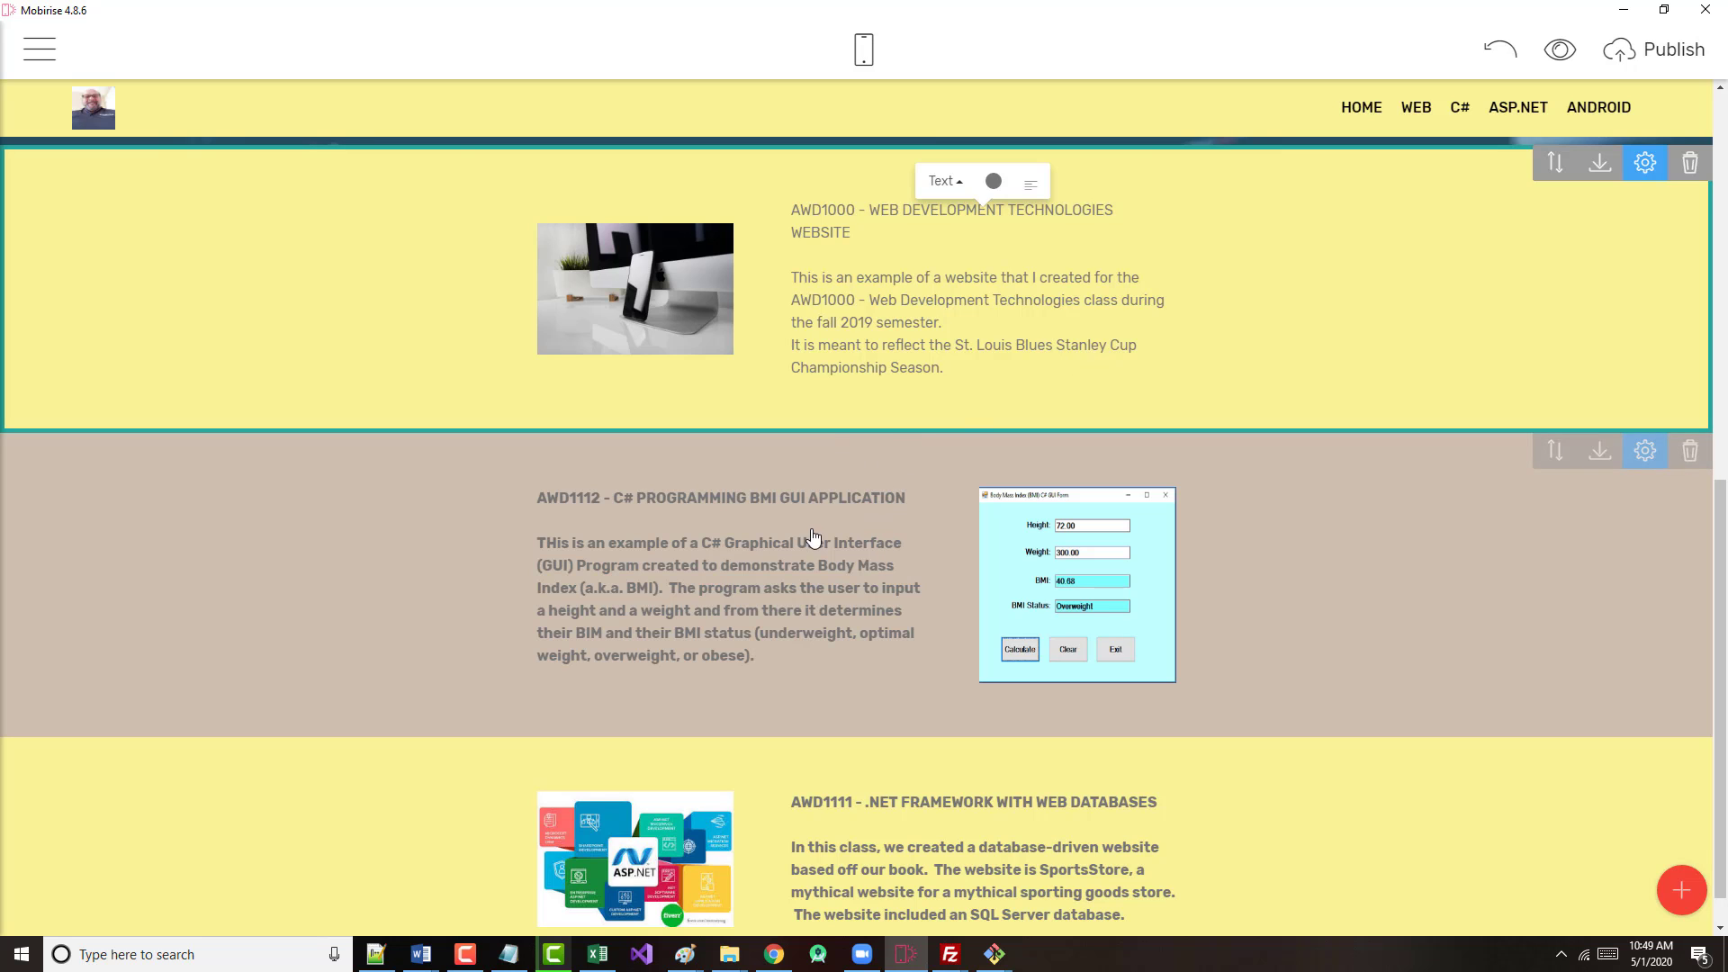
pyautogui.scroll(-1, 819, 468)
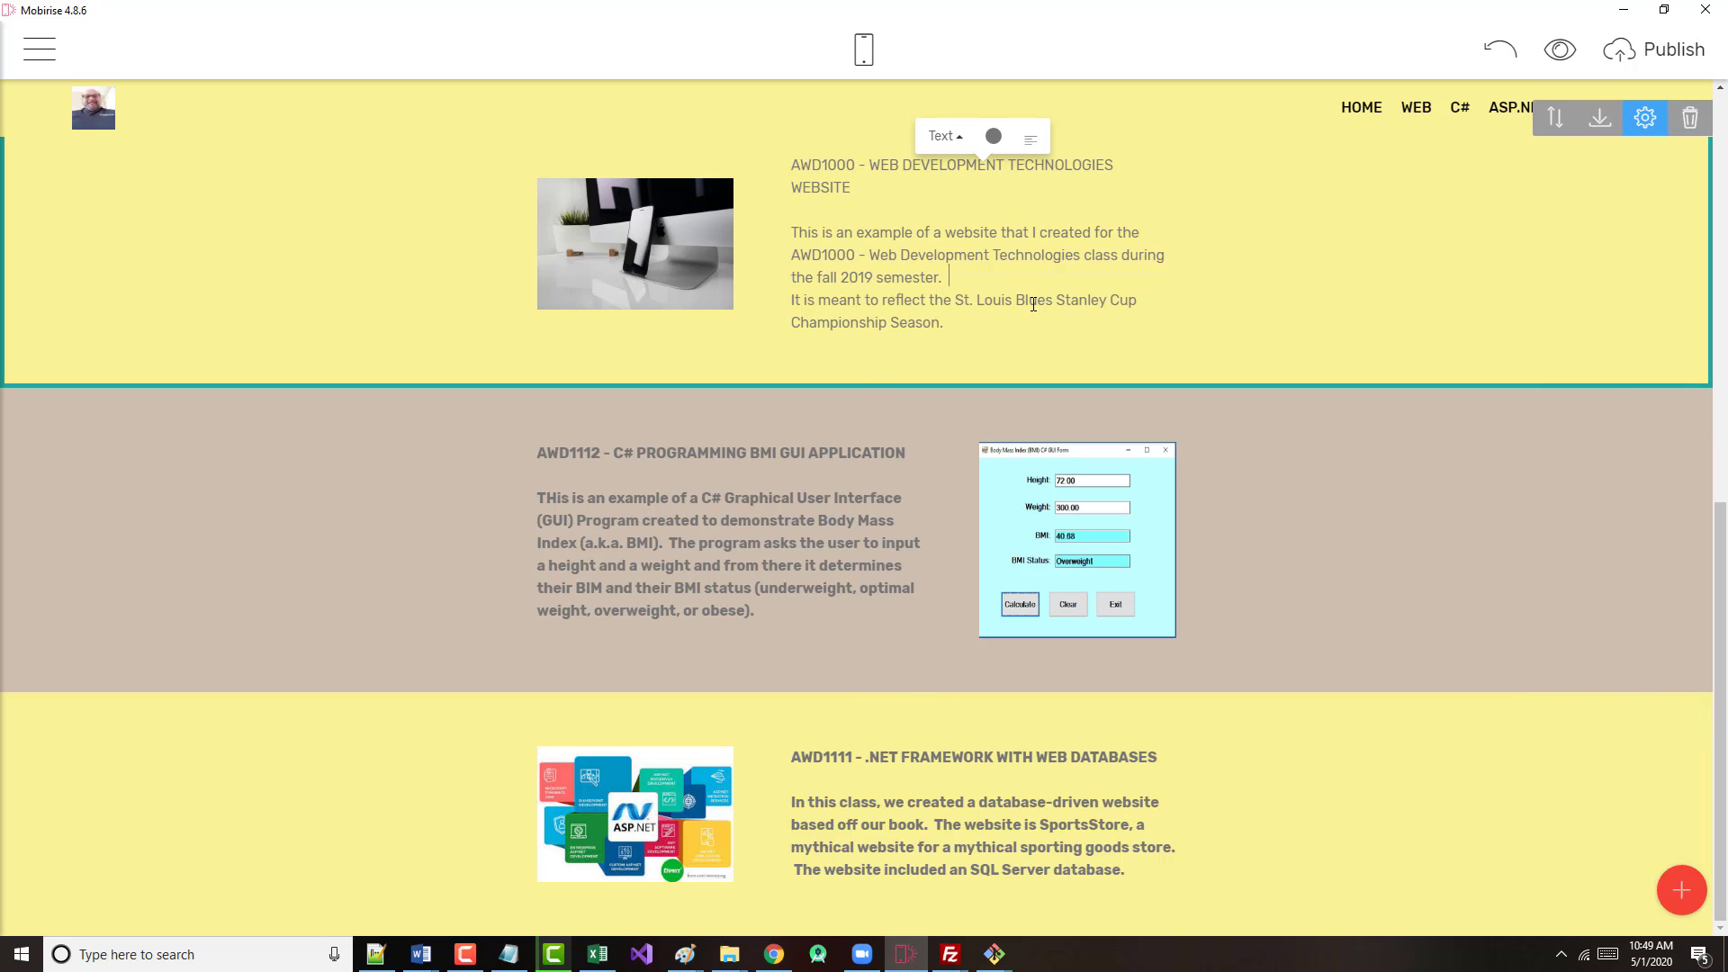
pyautogui.press('Delete')
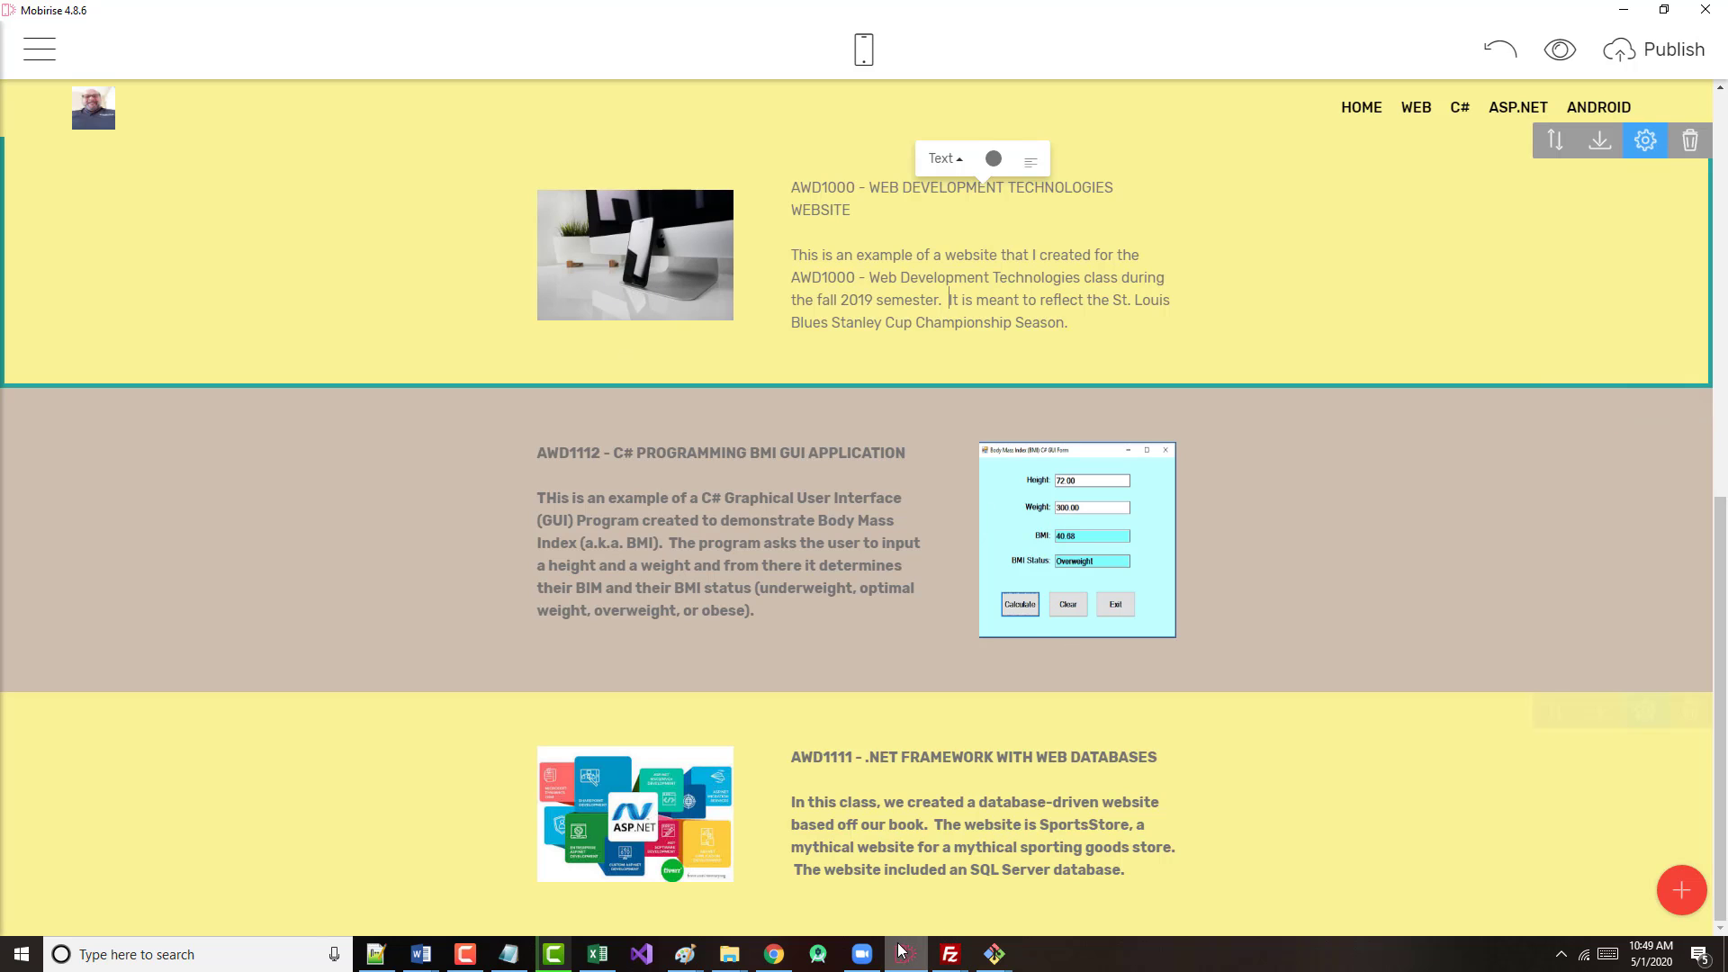
# - Switch to Chrome and search Google Images for "st louis blues stanley cup"
pyautogui.click(776, 956)
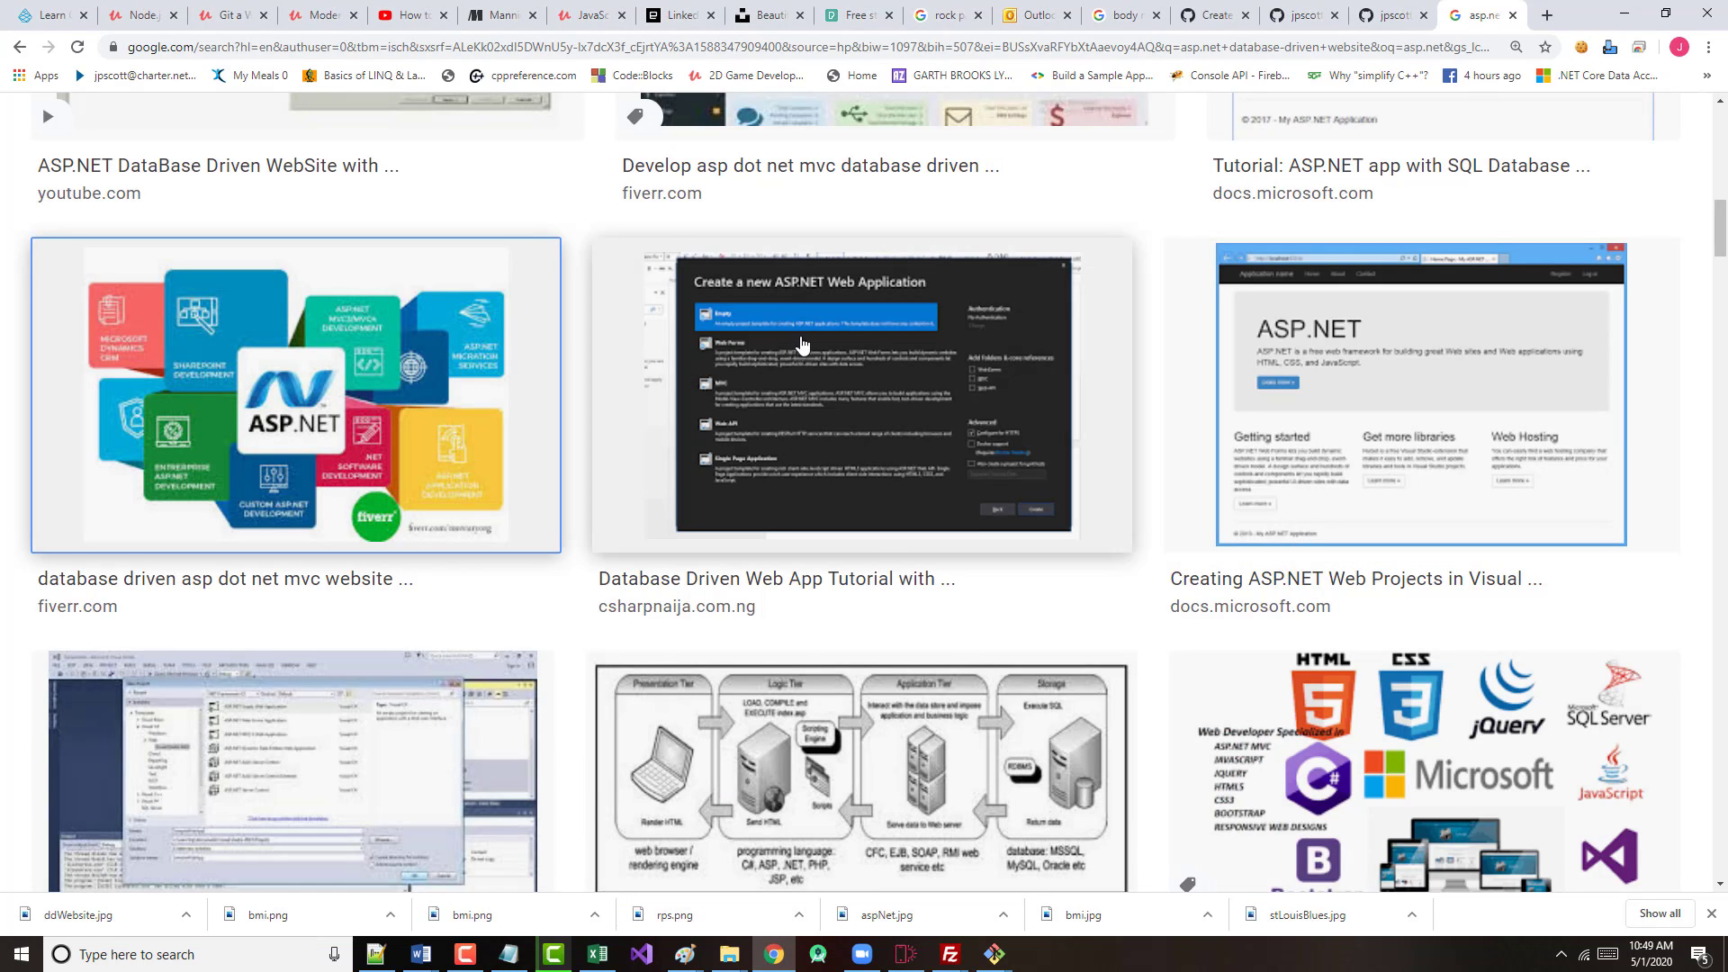
pyautogui.scroll(7, 802, 344)
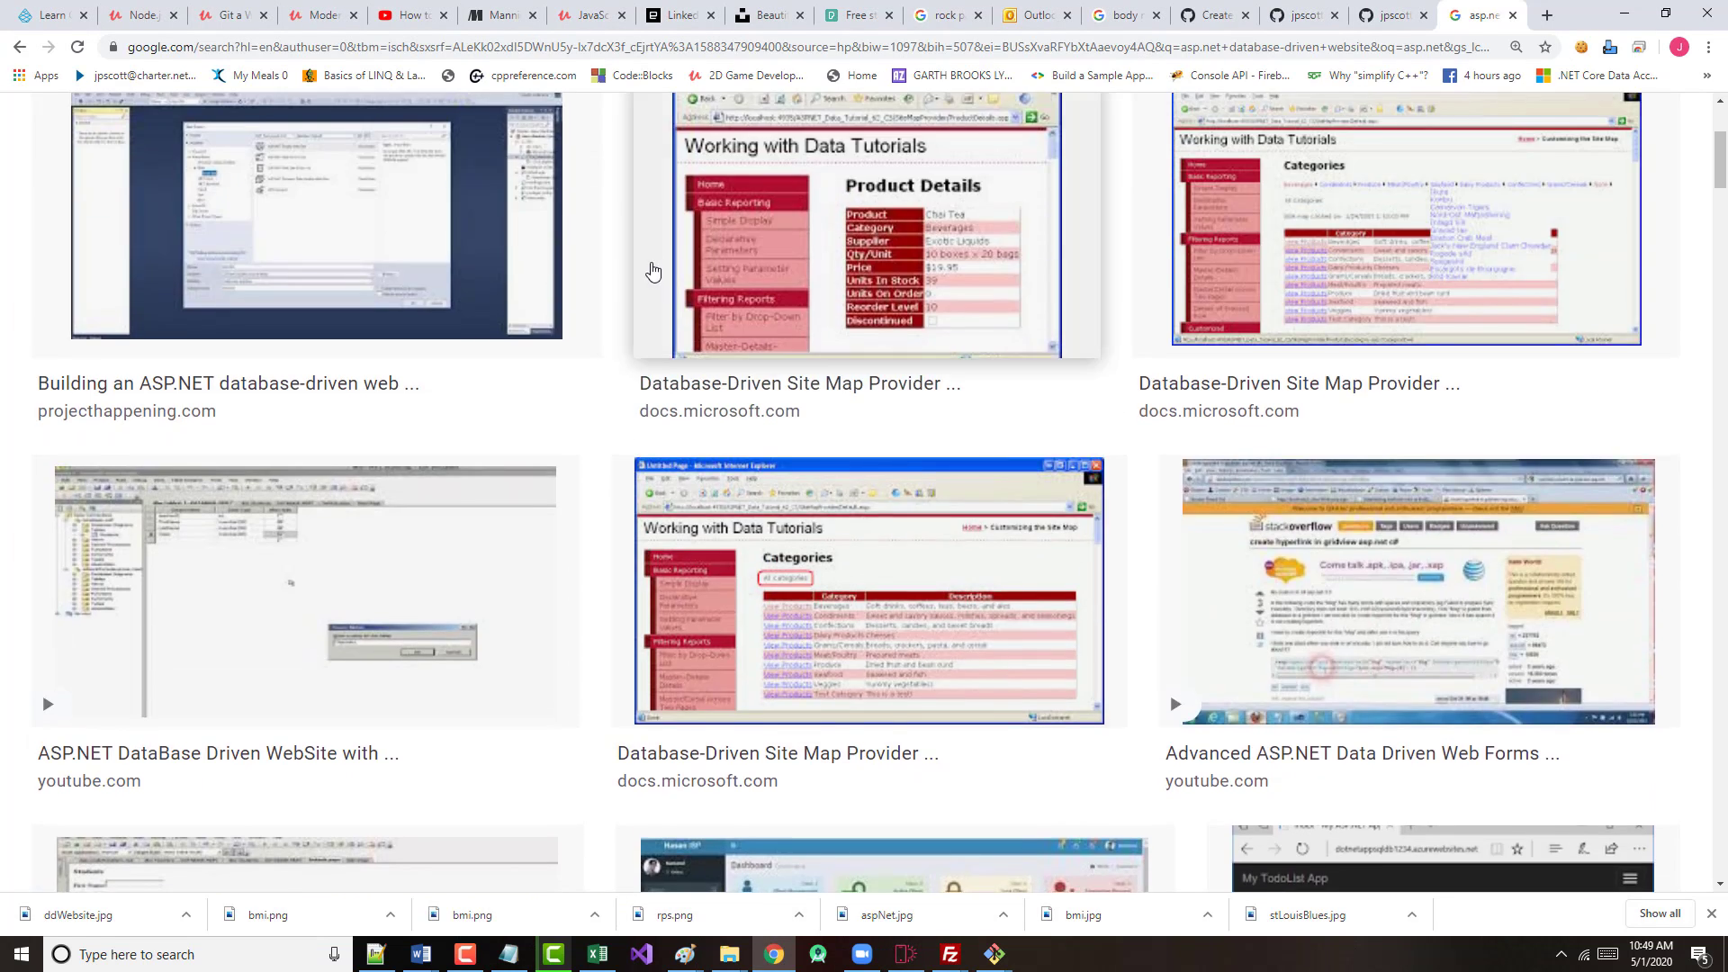
pyautogui.scroll(4, 653, 272)
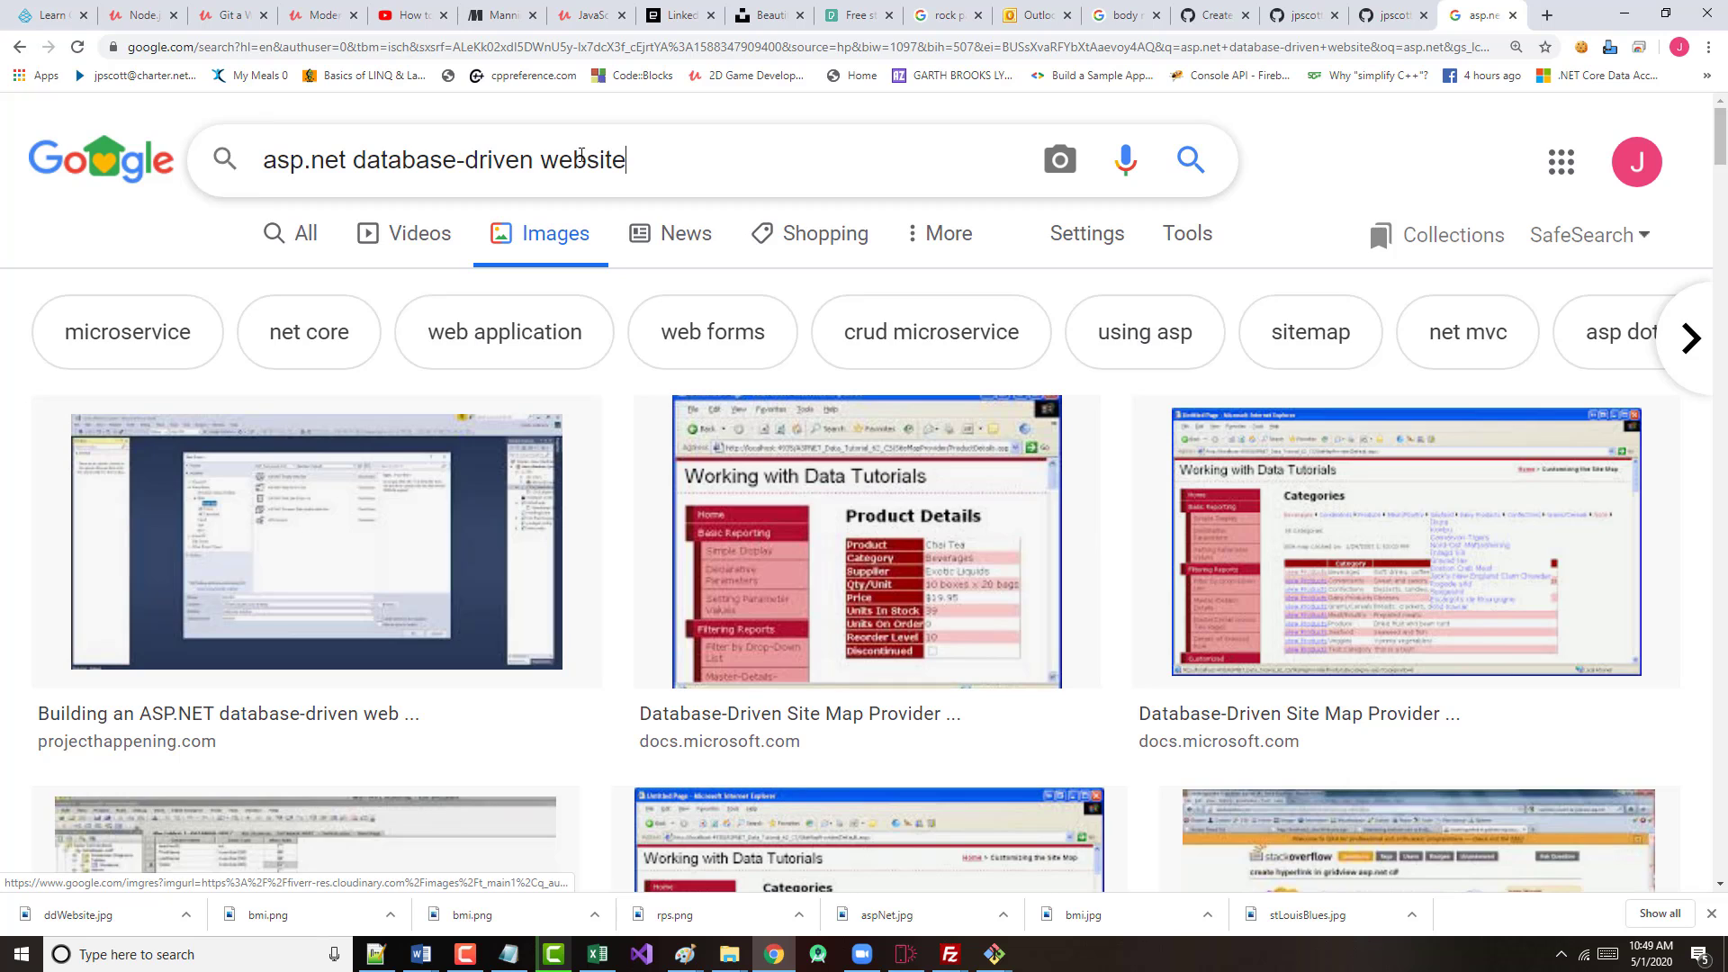
pyautogui.moveTo(626, 160); pyautogui.dragTo(181, 193)
pyautogui.write('st .')
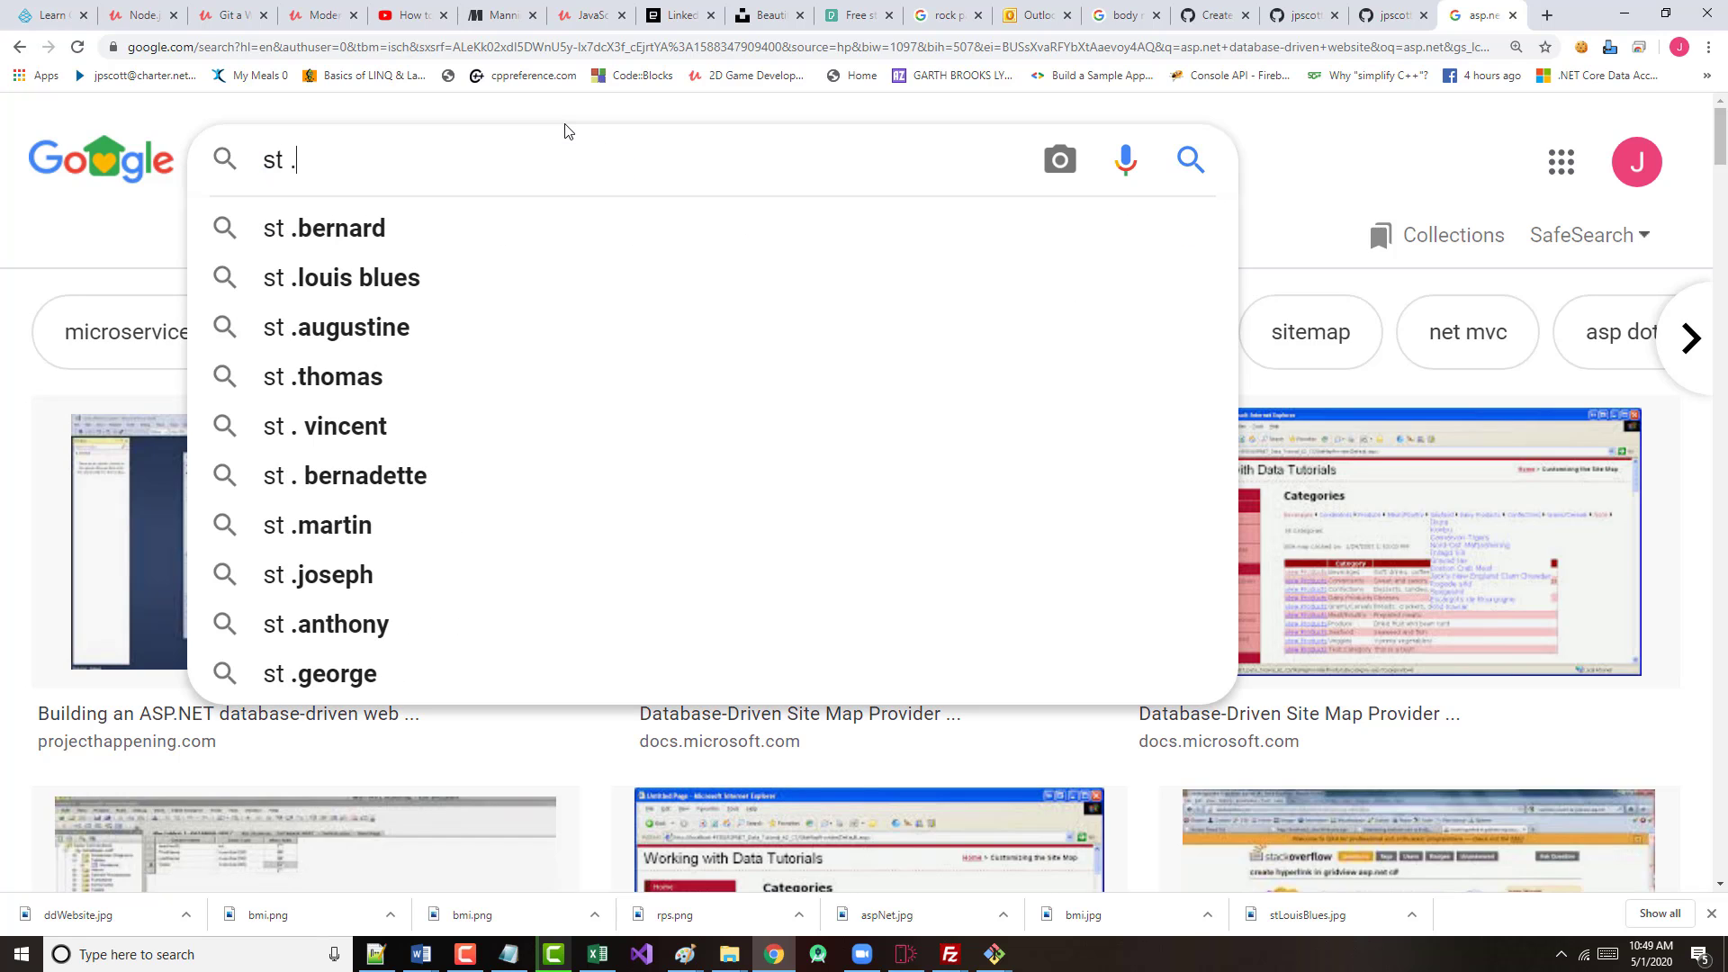
pyautogui.write('ouis')
pyautogui.press('BackSpace')
pyautogui.press('BackSpace')
pyautogui.press('BackSpace')
pyautogui.press('BackSpace')
pyautogui.write('lo')
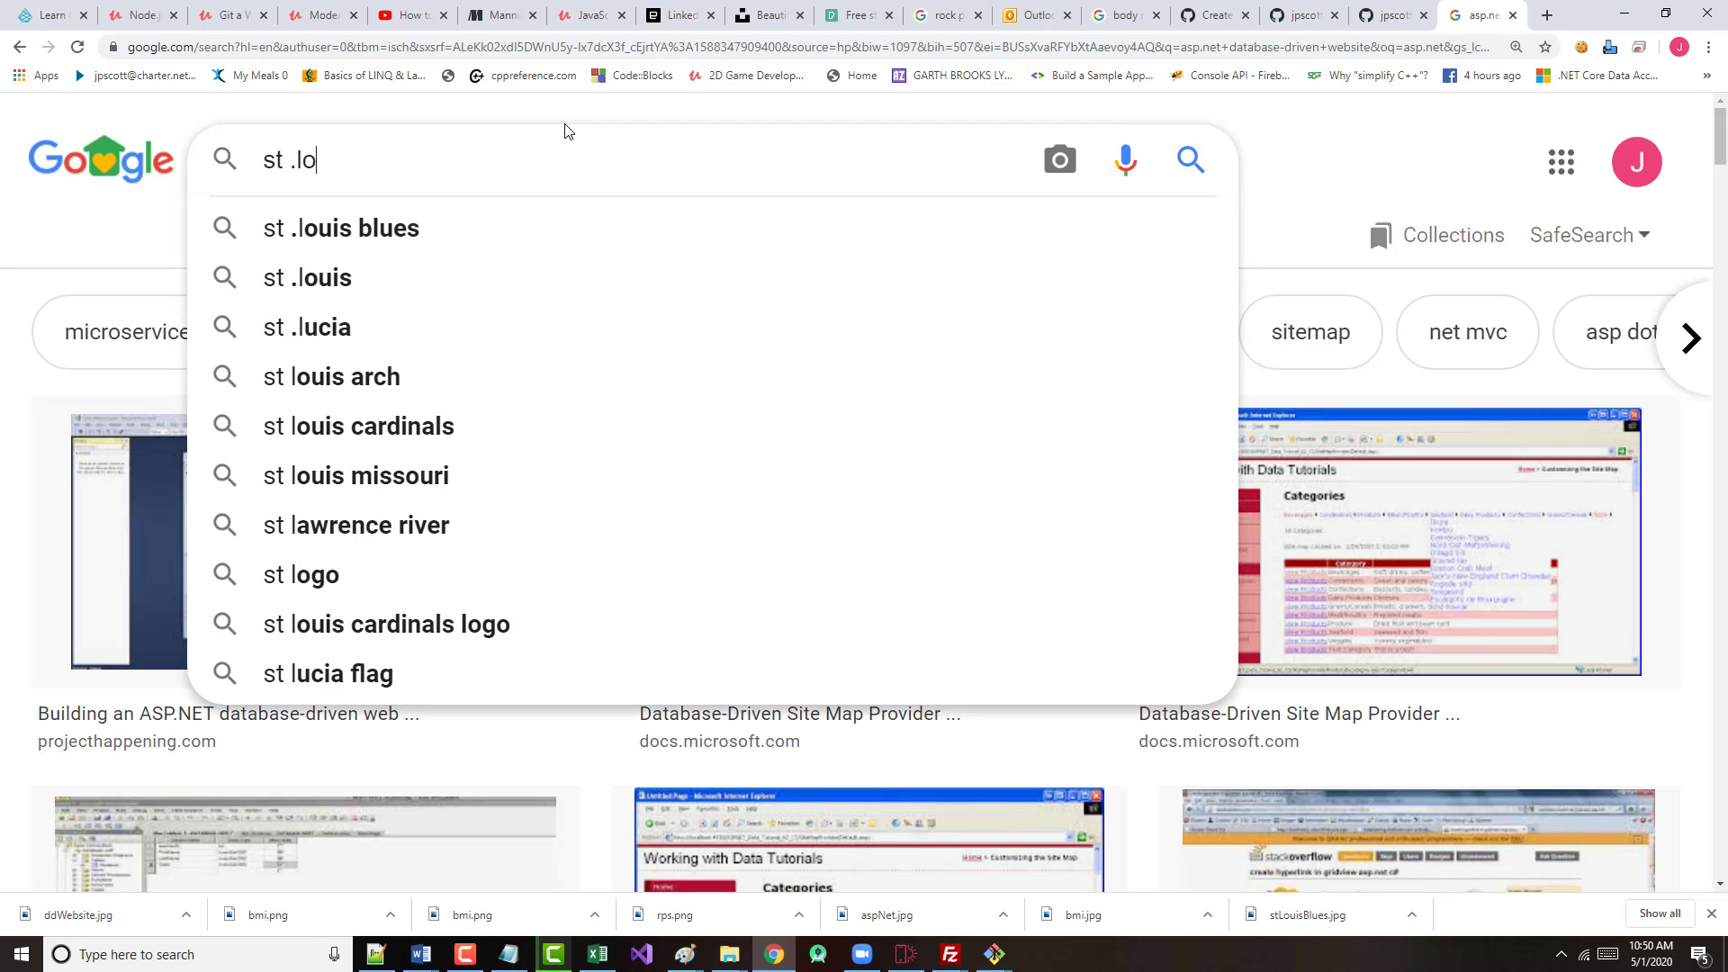
pyautogui.write('uis bl')
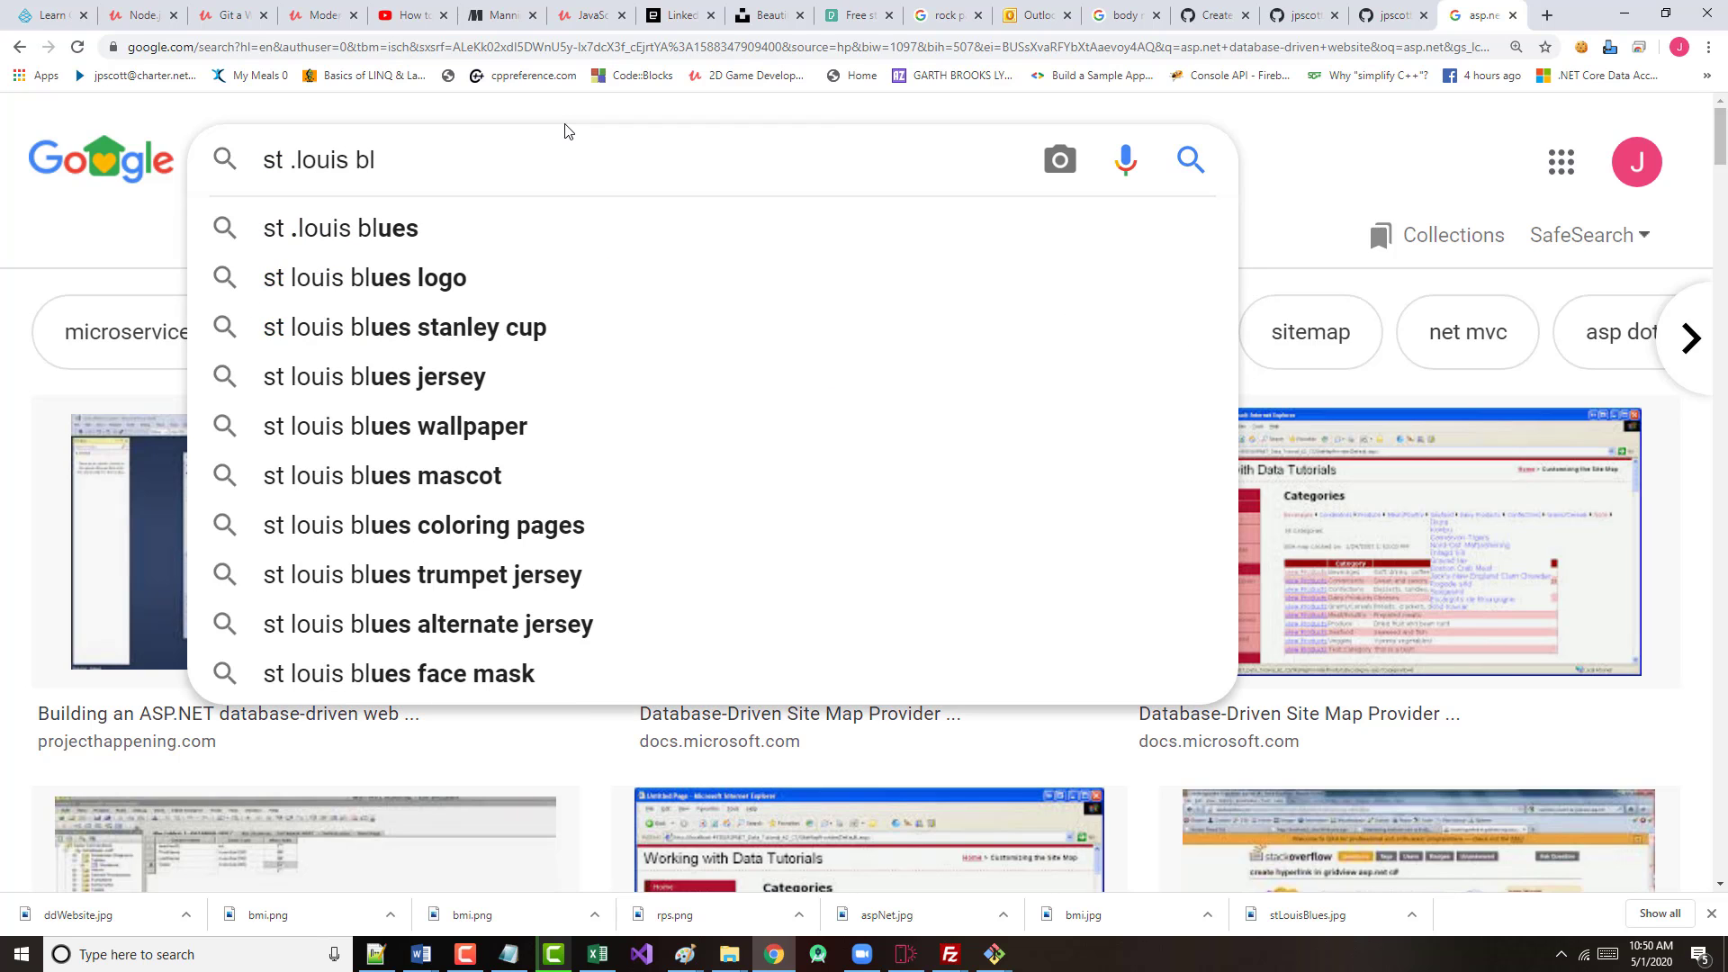
pyautogui.write('o')
pyautogui.press('BackSpace')
pyautogui.write('ues')
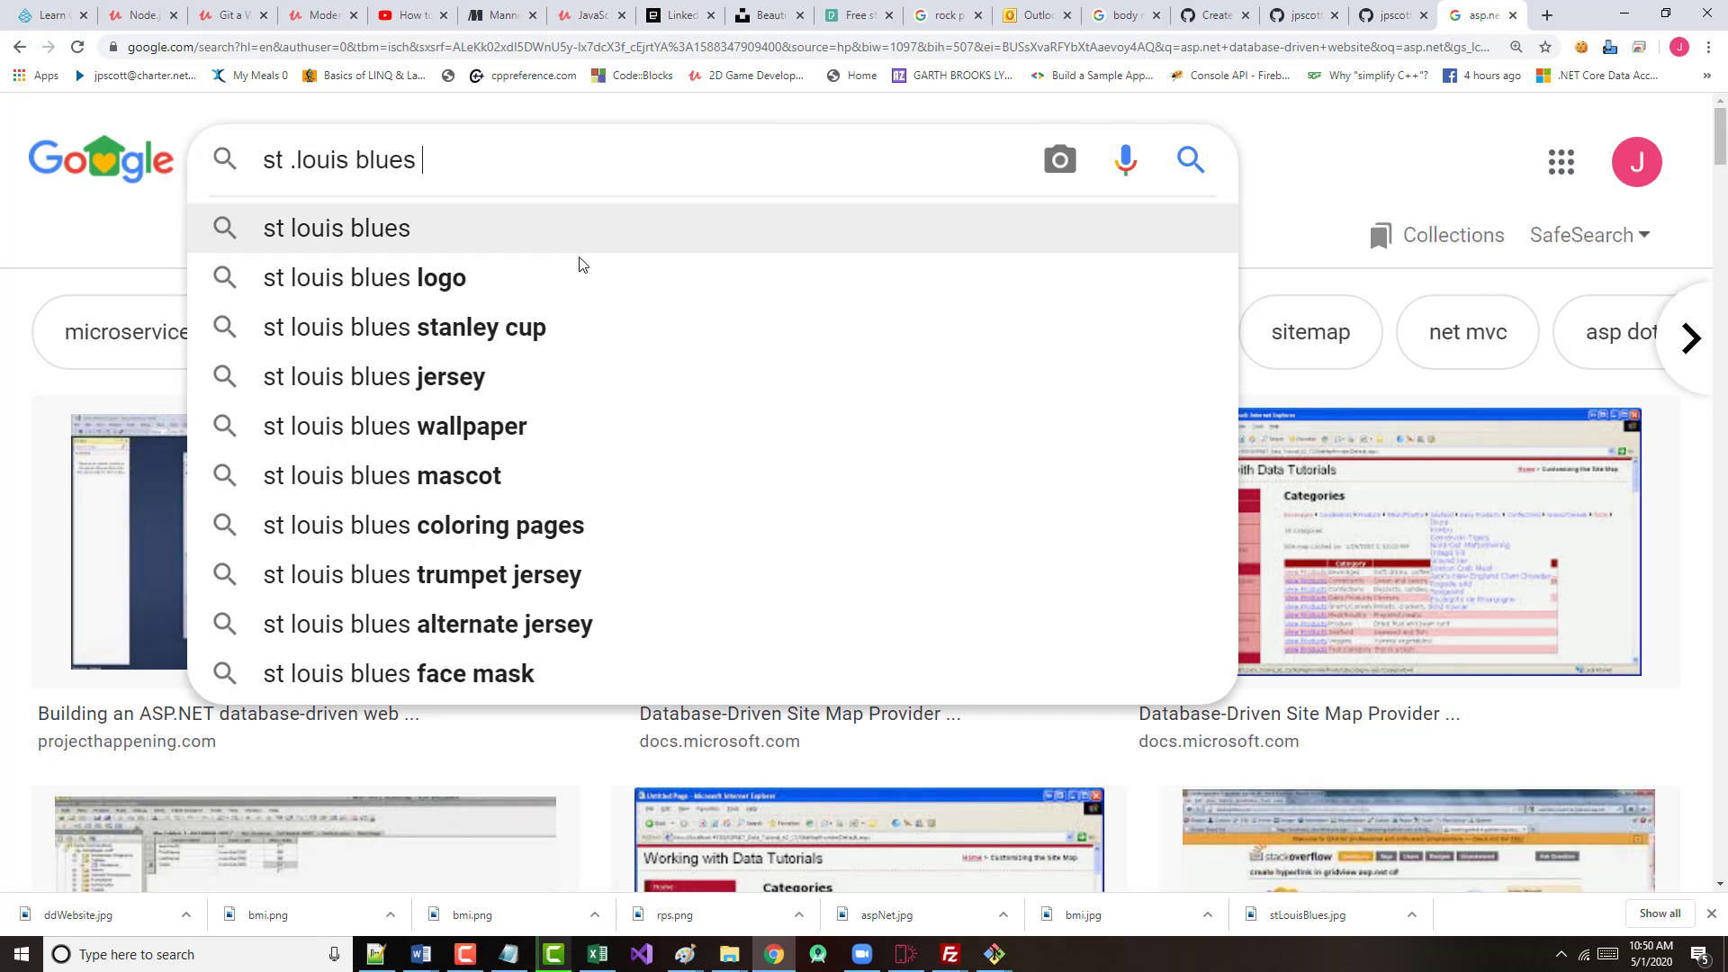
pyautogui.click(513, 327)
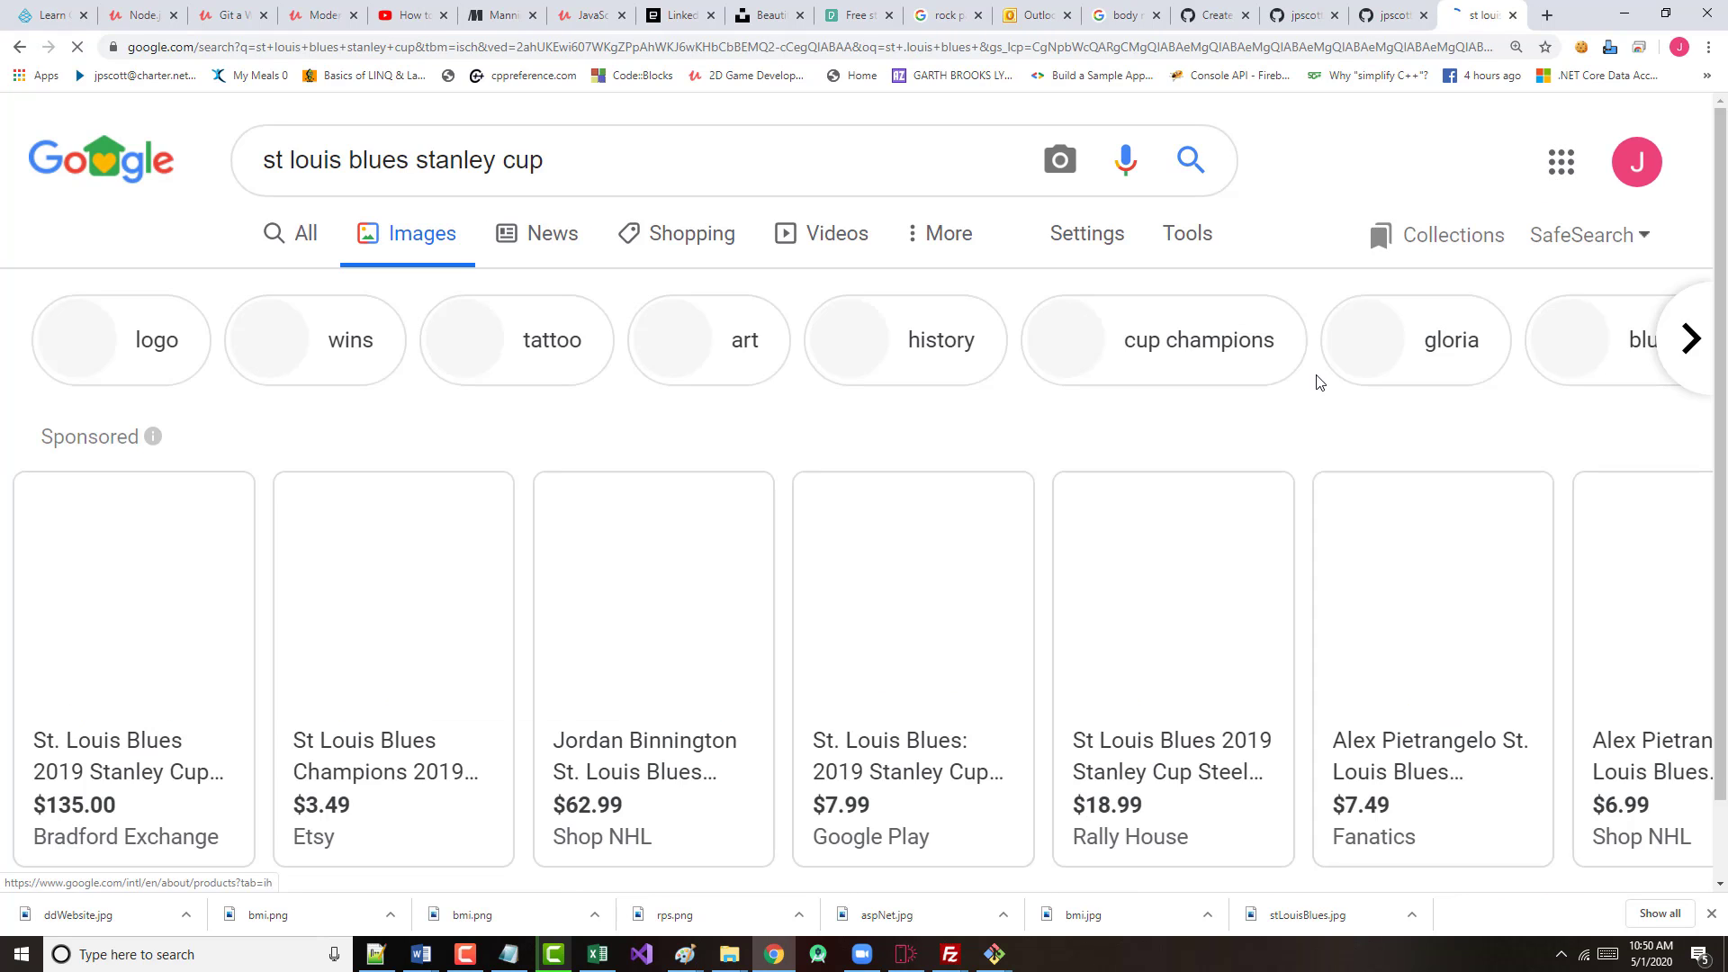
# - Save the nytimes.com picture of celebrating Blues players to the Desktop as stLouisBlues.jpg, overwriting the existing file
pyautogui.scroll(-5, 1260, 396)
pyautogui.scroll(-5, 1264, 331)
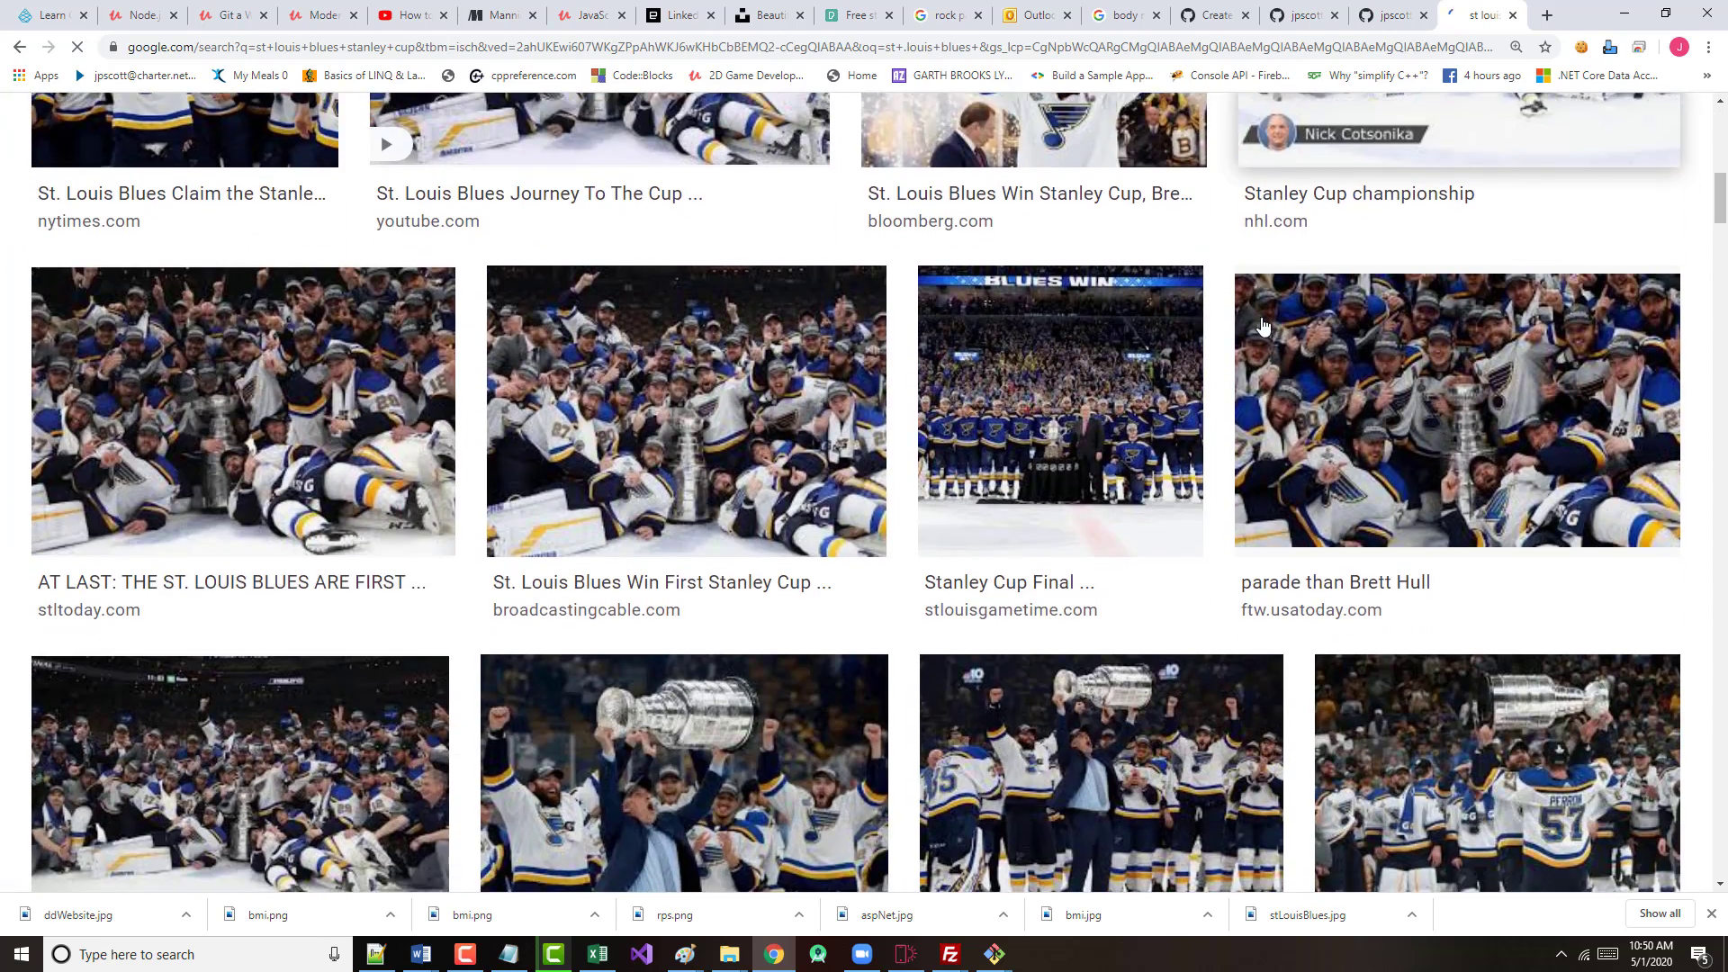
pyautogui.scroll(-2, 1269, 324)
pyautogui.scroll(-7, 1278, 321)
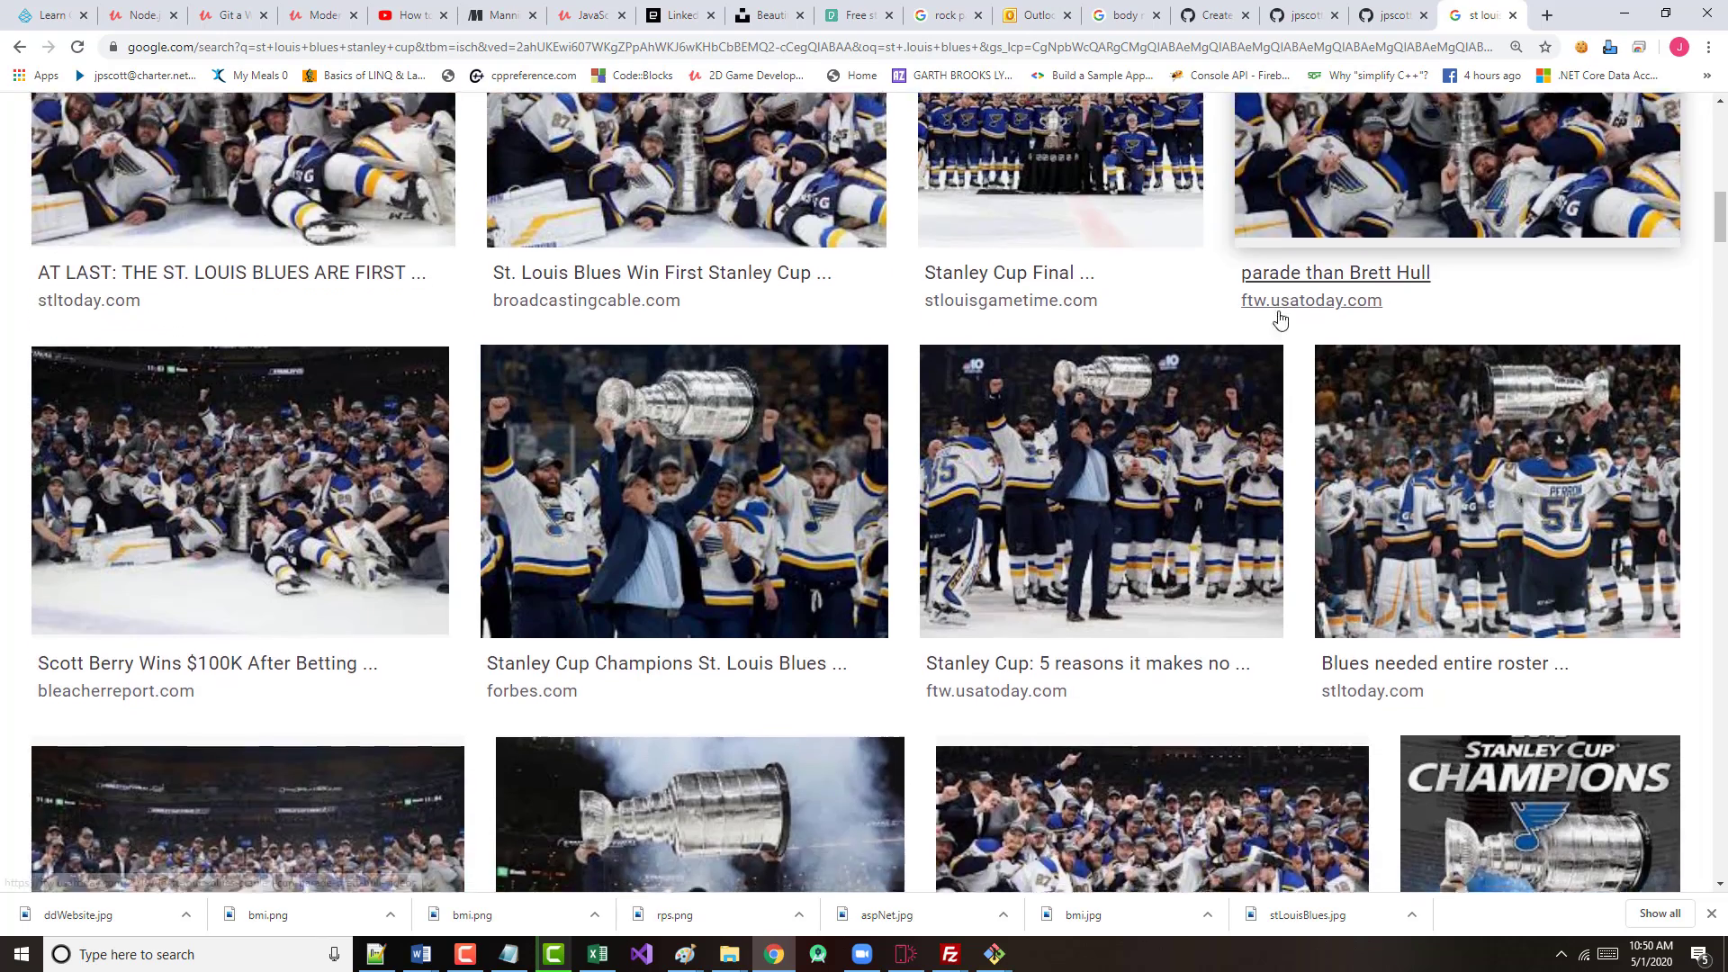
pyautogui.scroll(-8, 1281, 315)
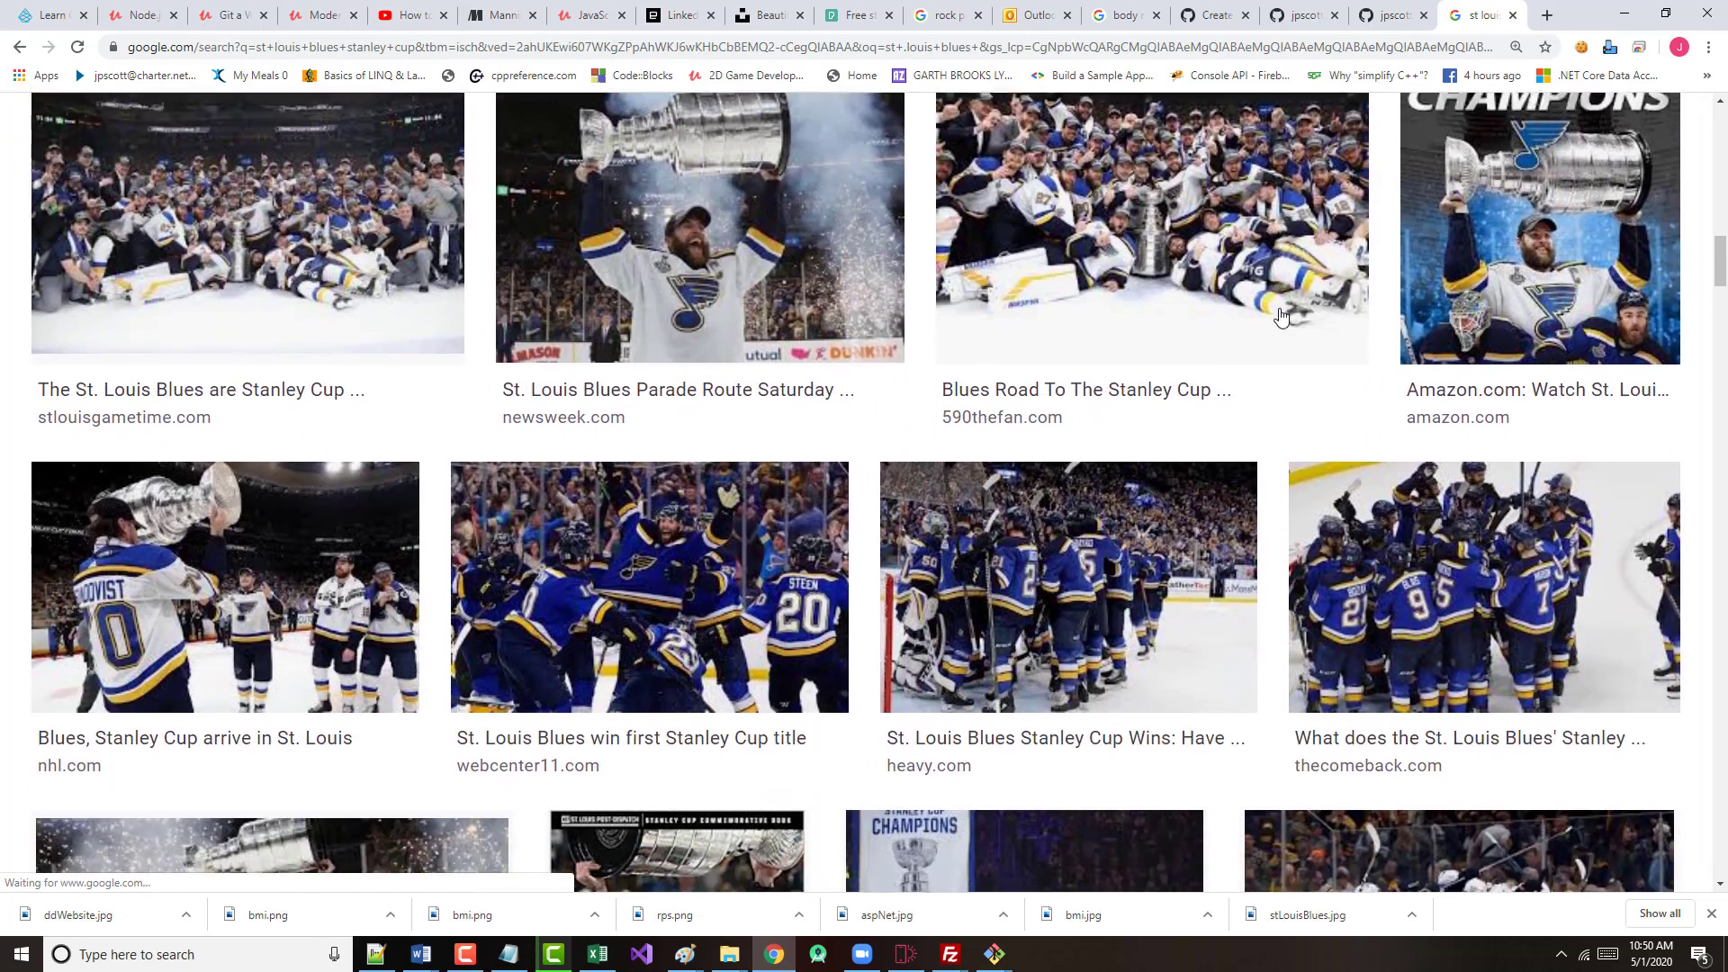
pyautogui.scroll(-3, 1281, 314)
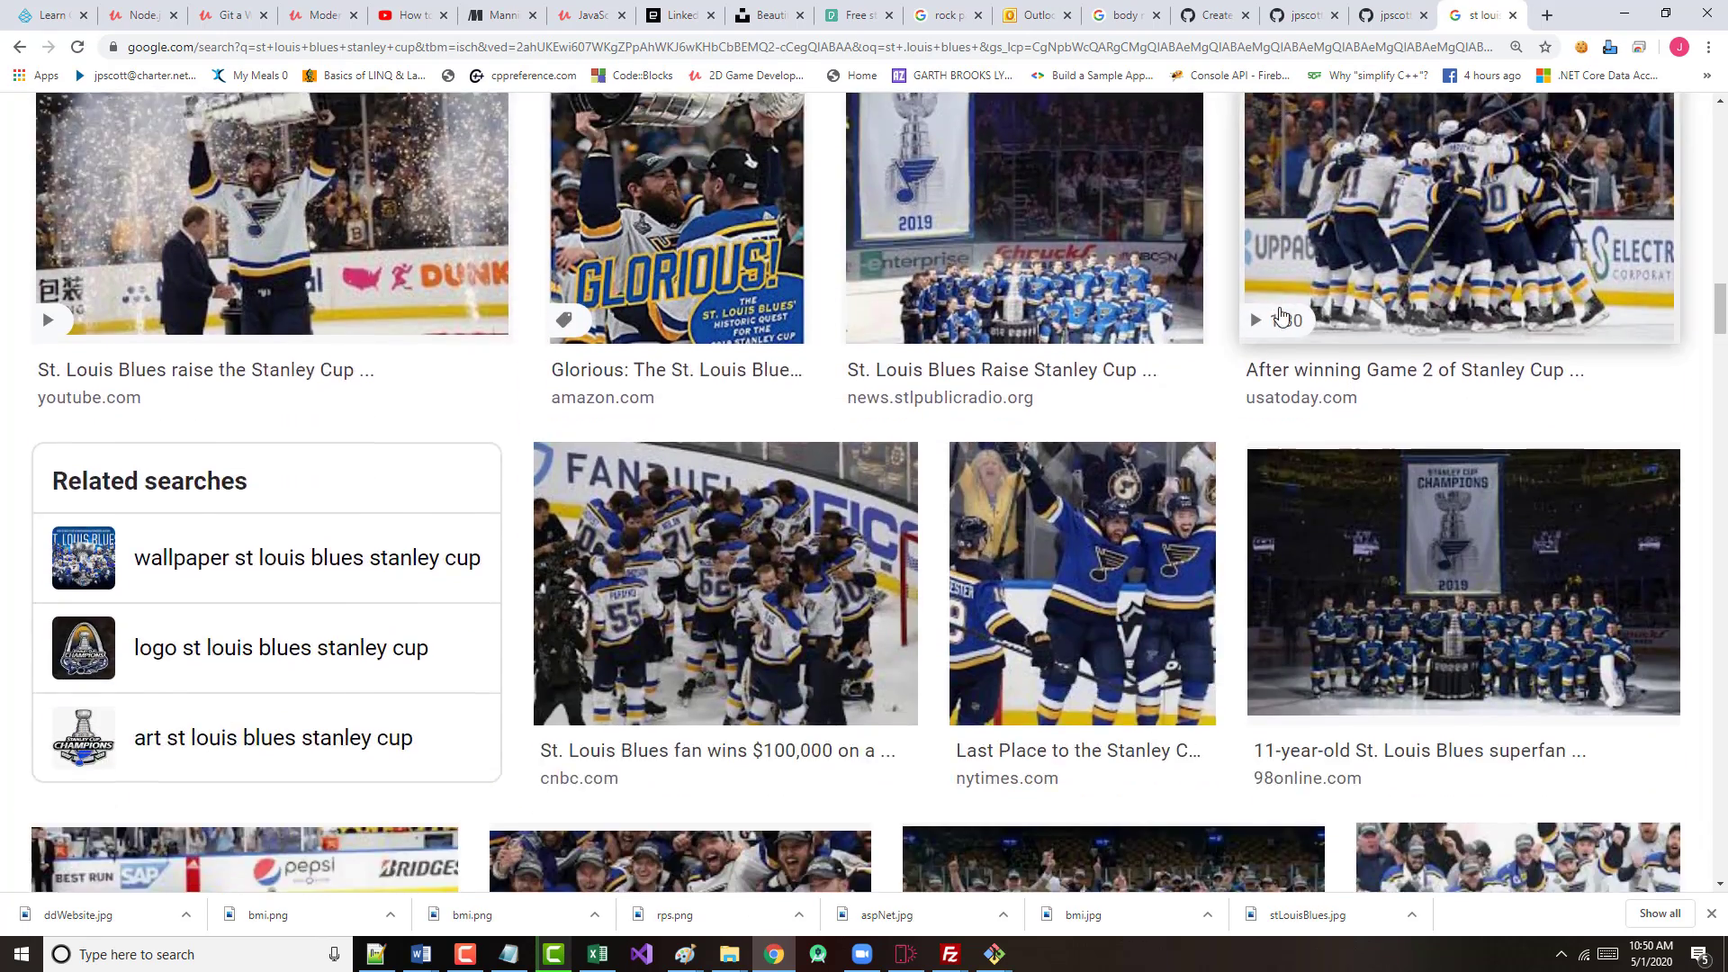
pyautogui.scroll(-2, 1281, 315)
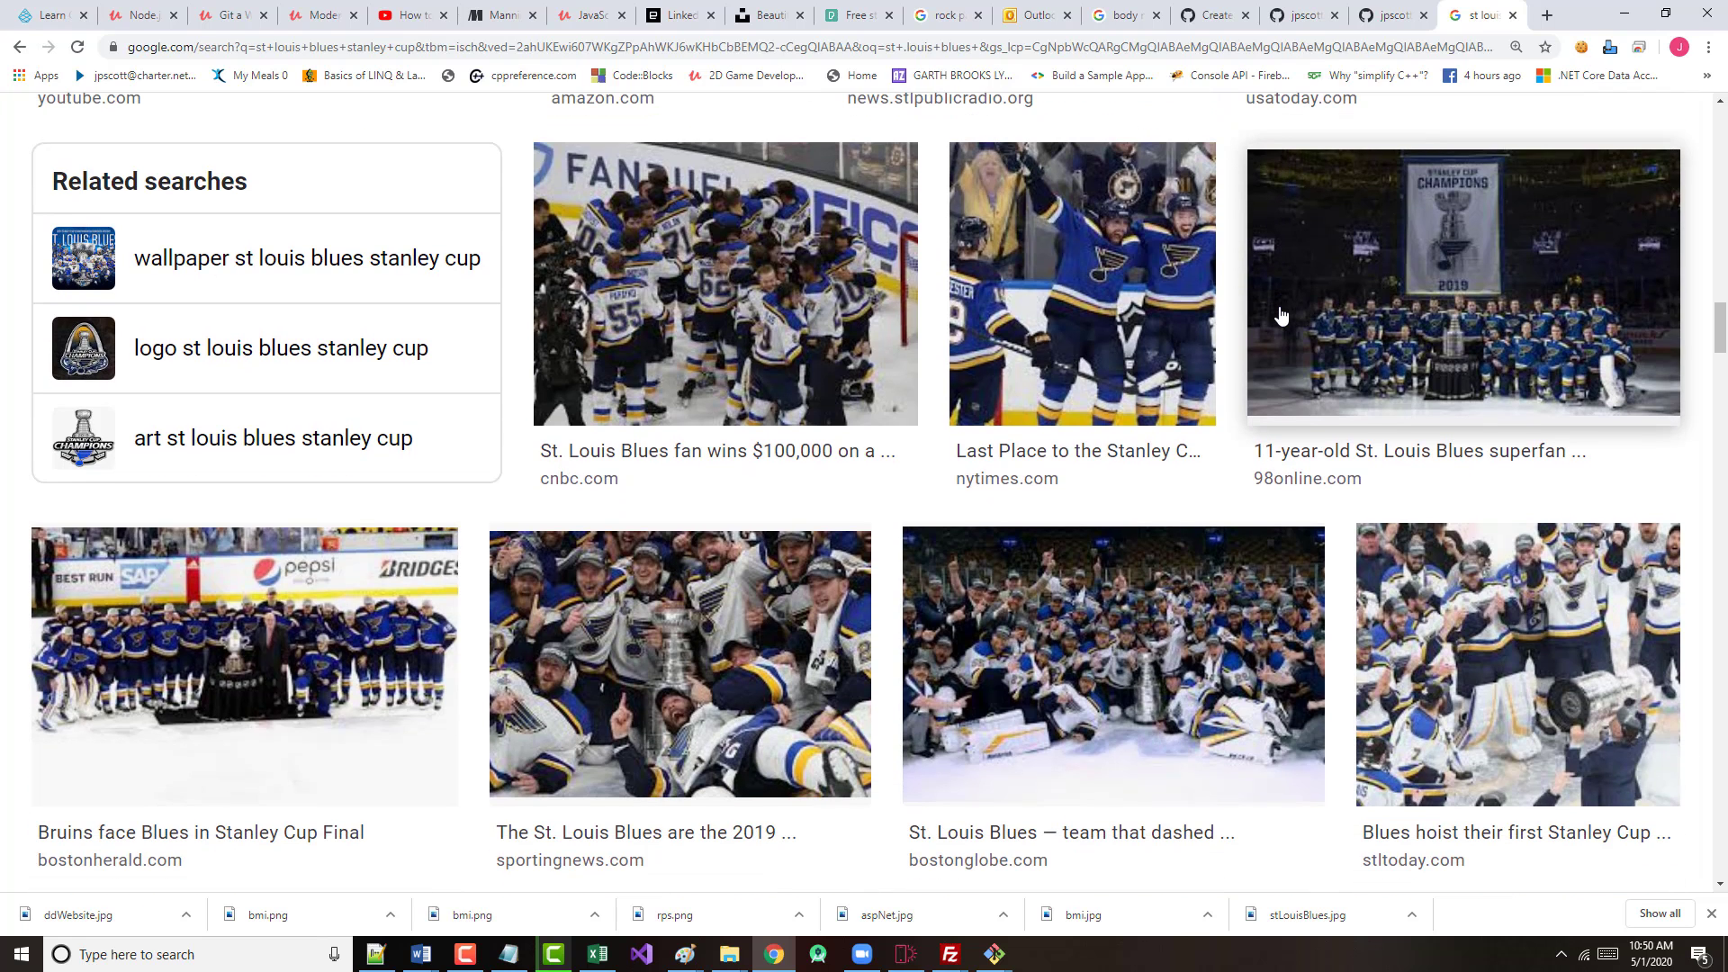
pyautogui.rightClick(1015, 265)
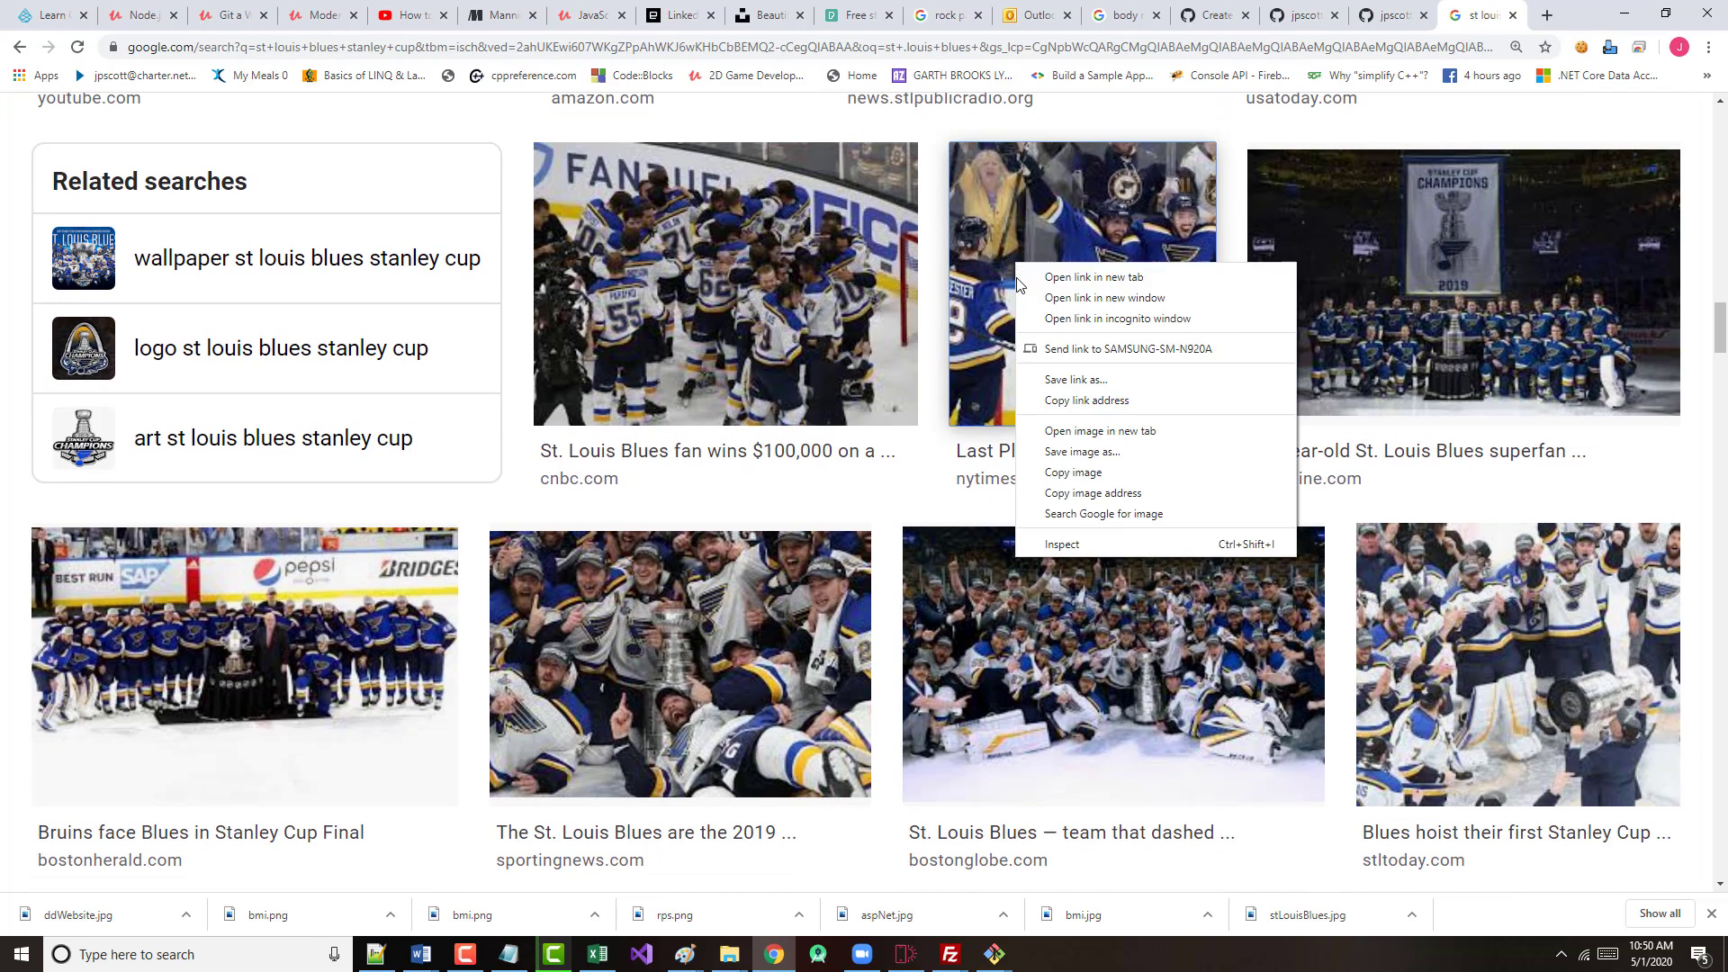
pyautogui.click(1077, 461)
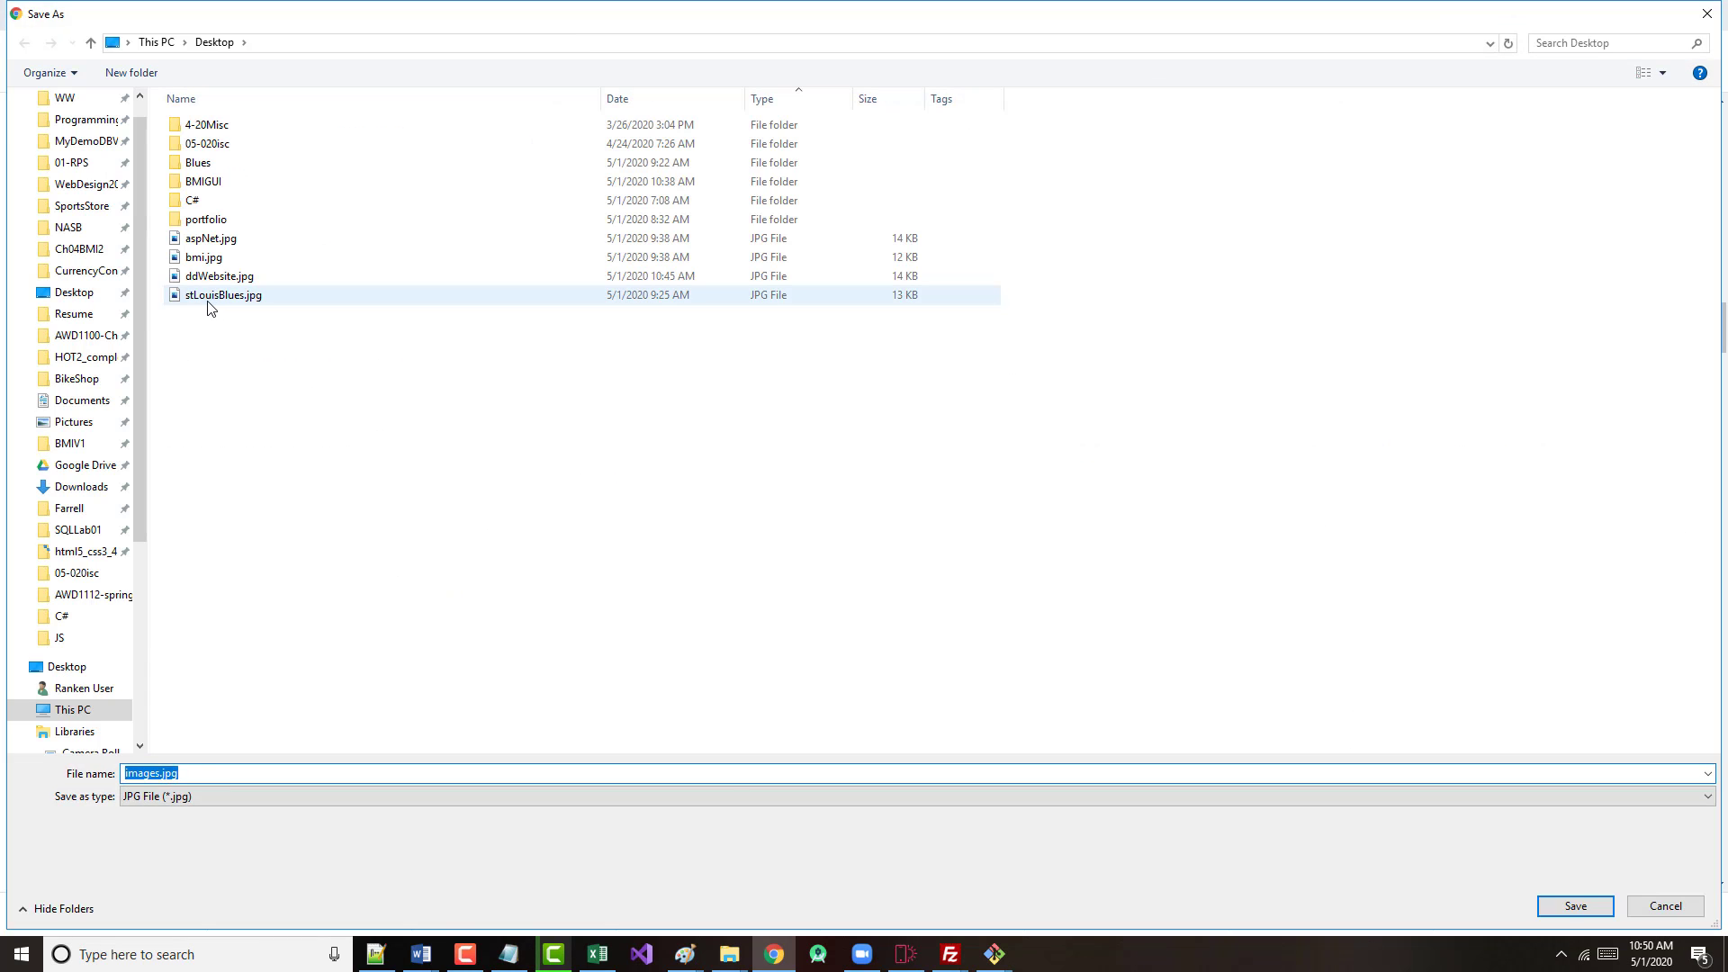
pyautogui.click(212, 297)
pyautogui.click(1574, 906)
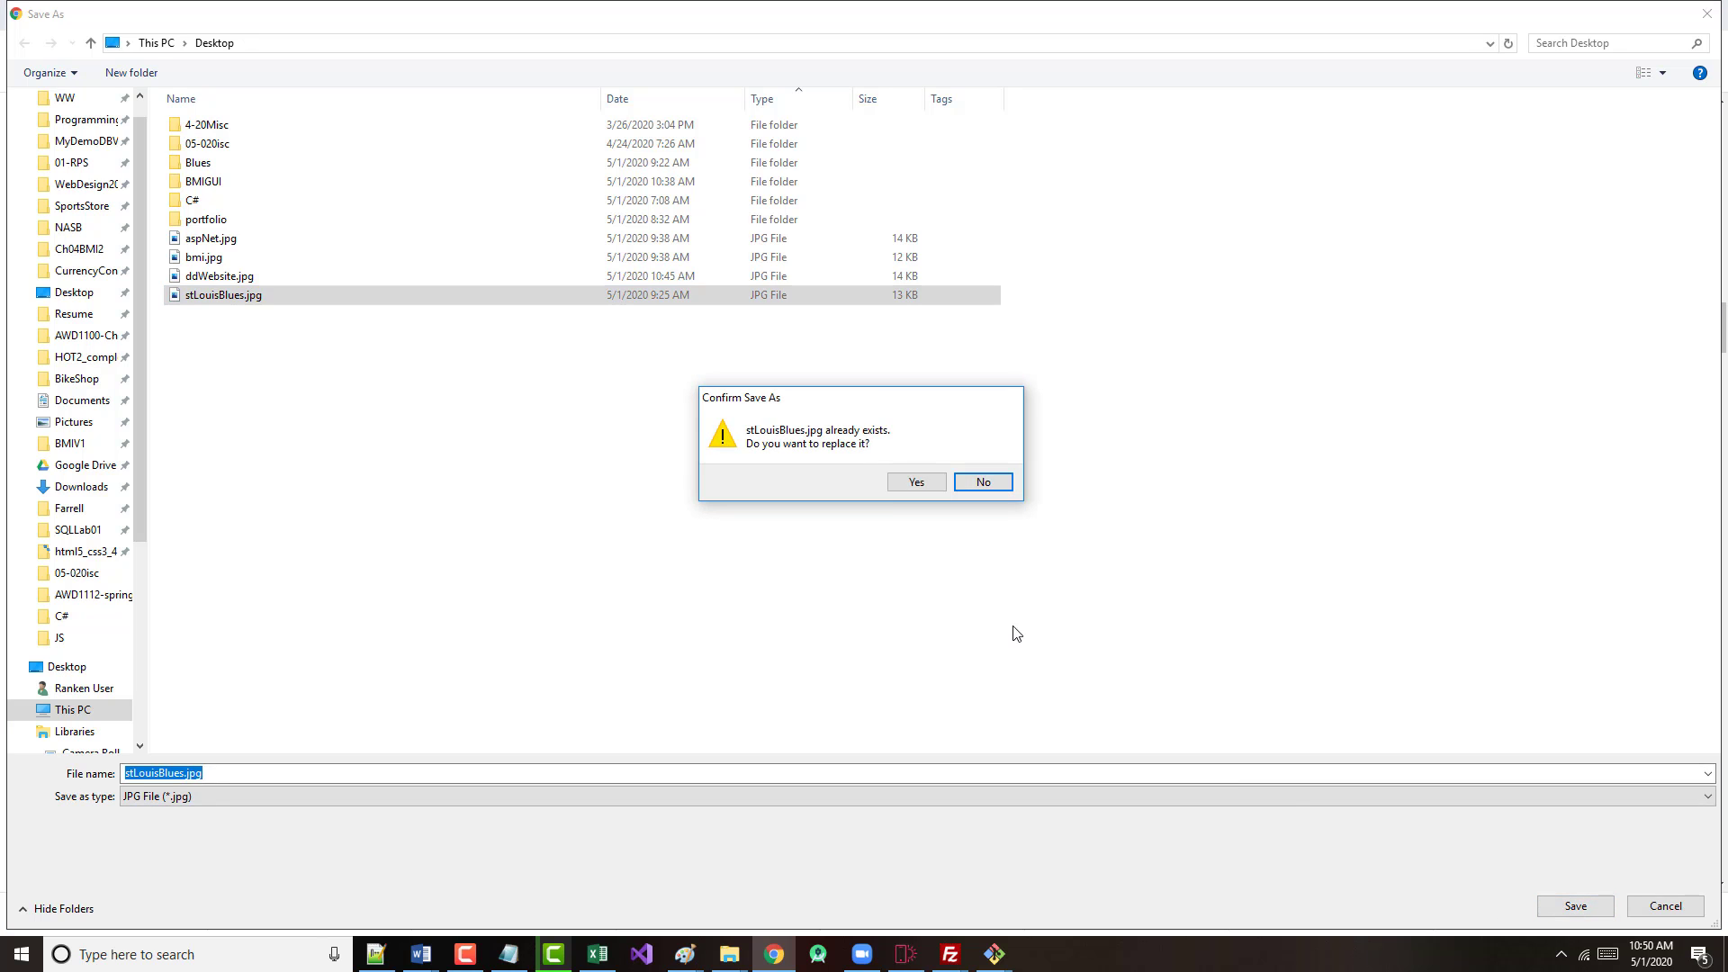
pyautogui.click(917, 483)
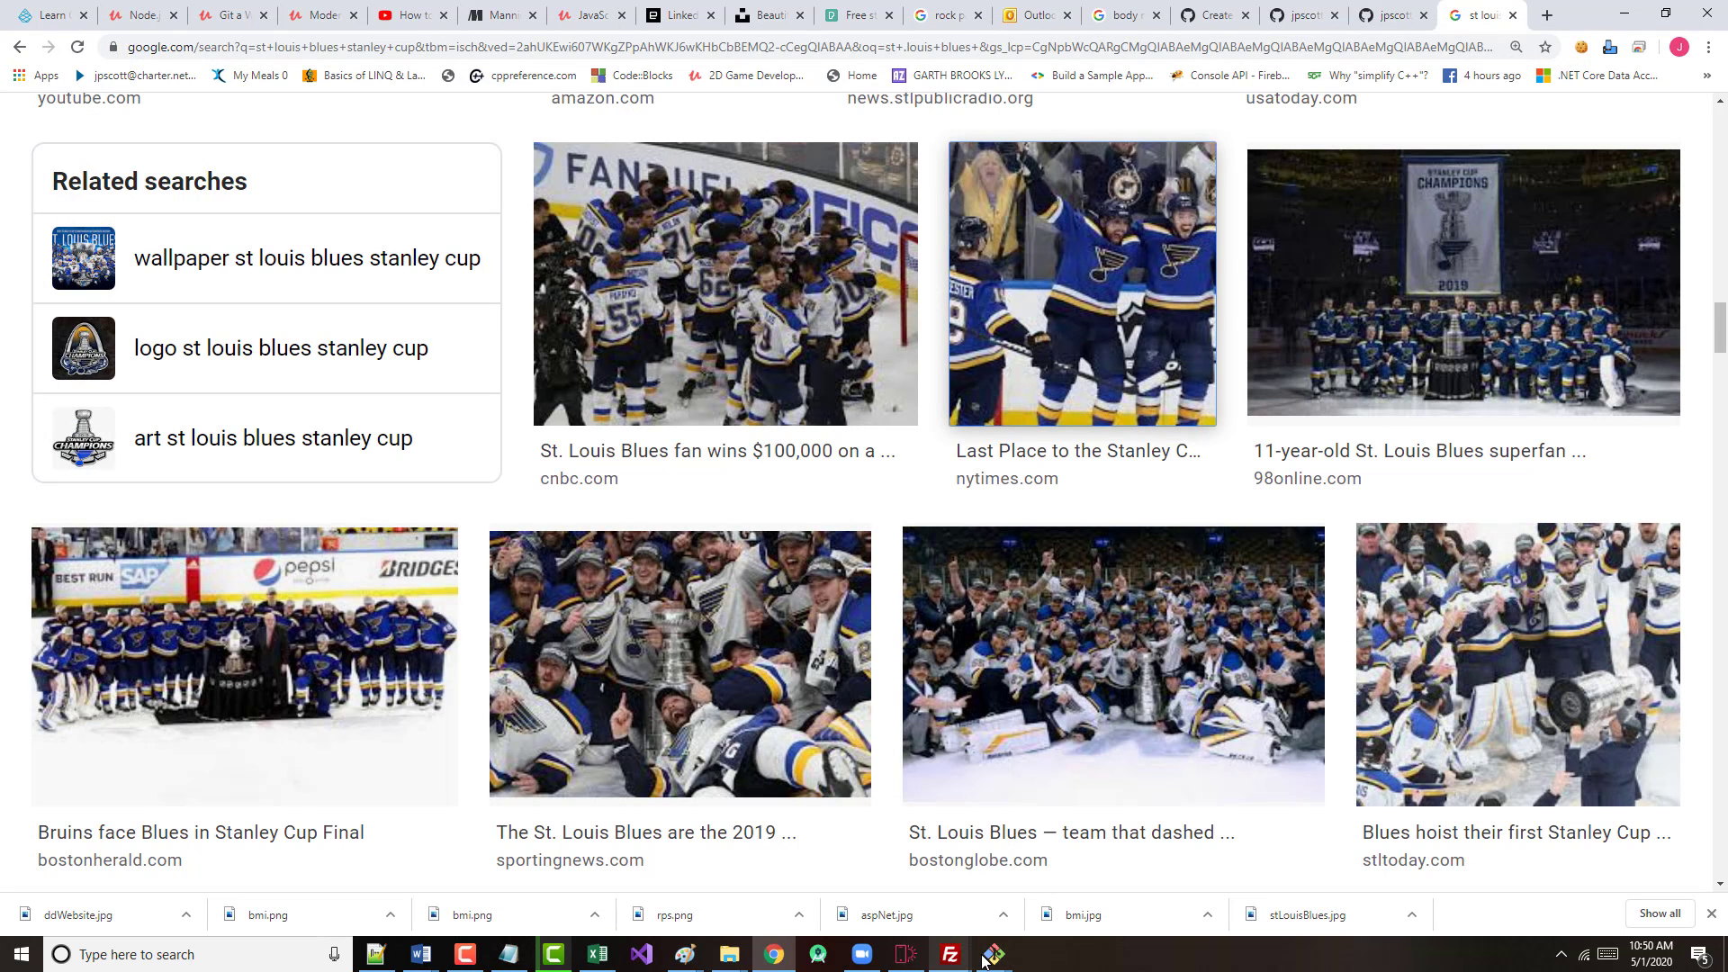
# - Switch to Mobirise and replace the AWD1000 block's placeholder image with stLouisBlues.jpg from the Desktop
pyautogui.click(906, 954)
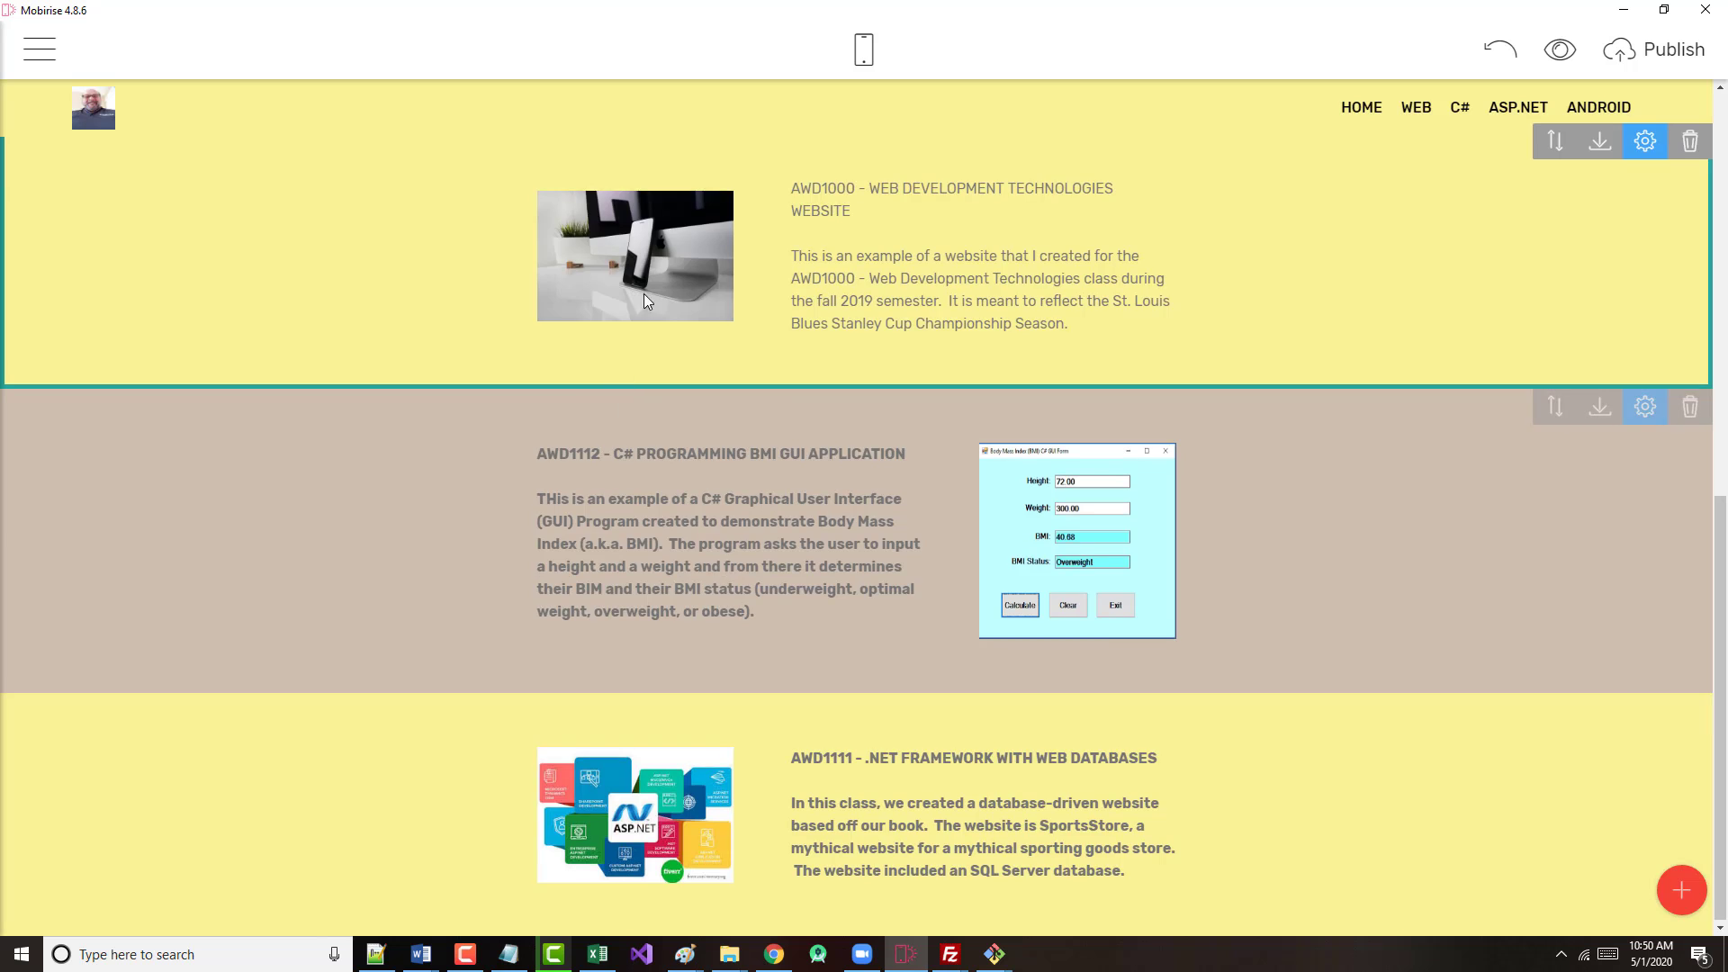
pyautogui.scroll(7, 644, 293)
pyautogui.hotkey('ctrl', 'a')
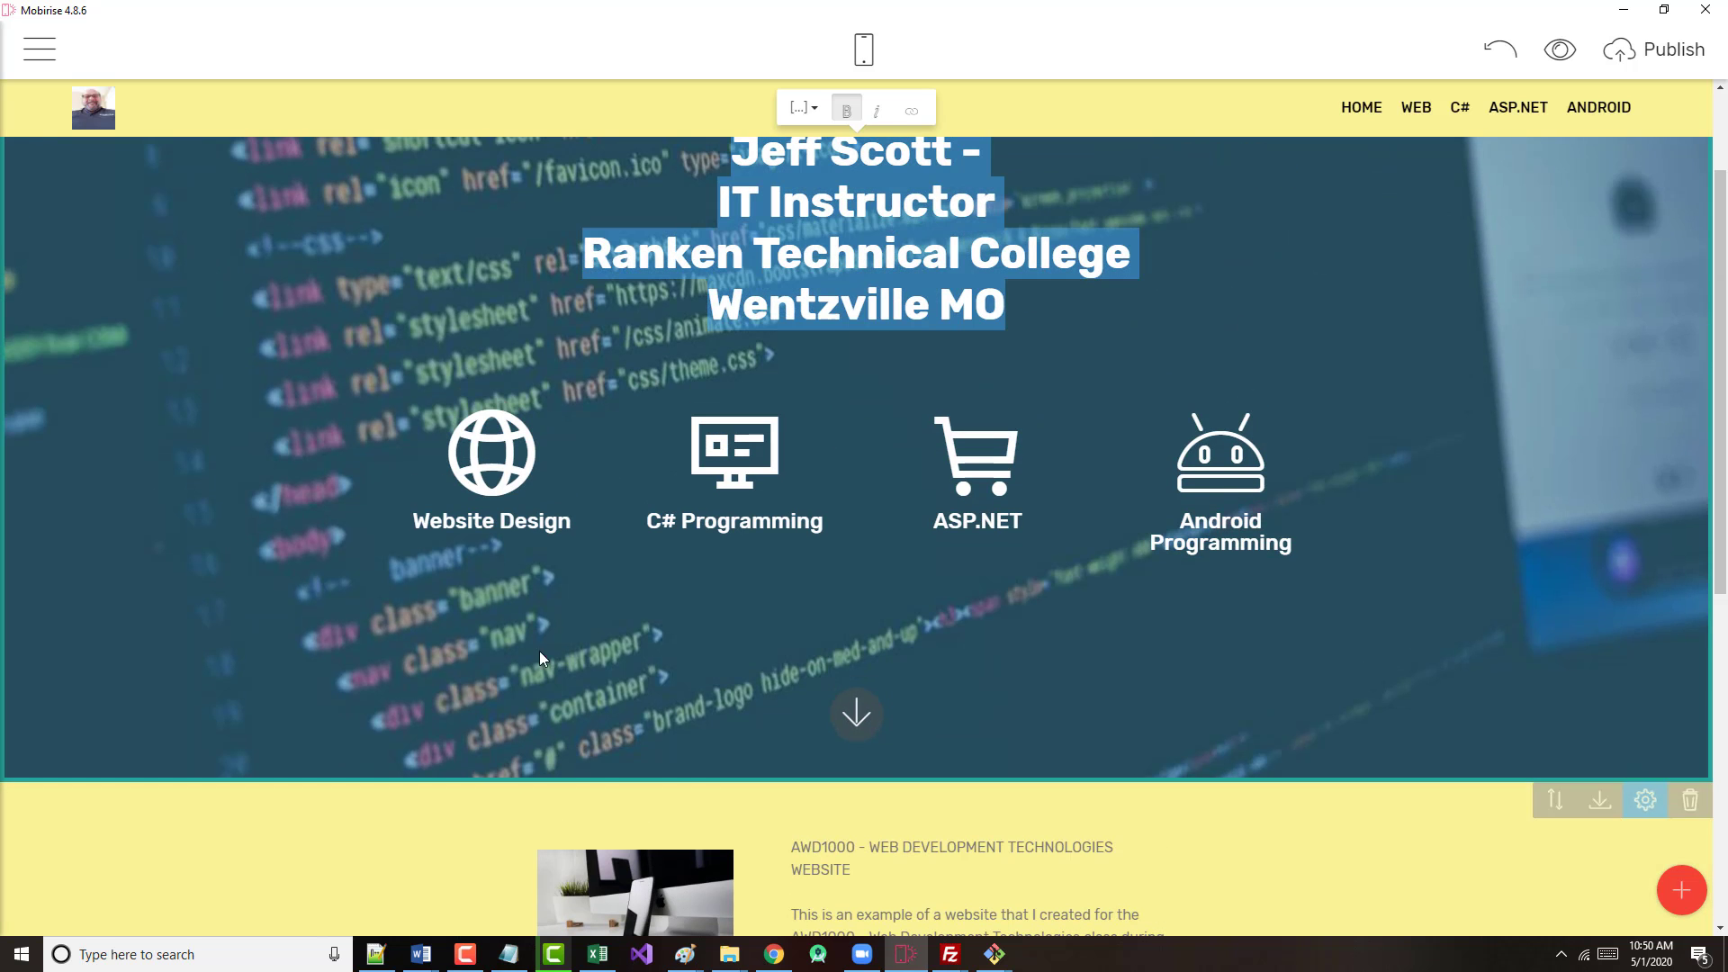
pyautogui.click(563, 860)
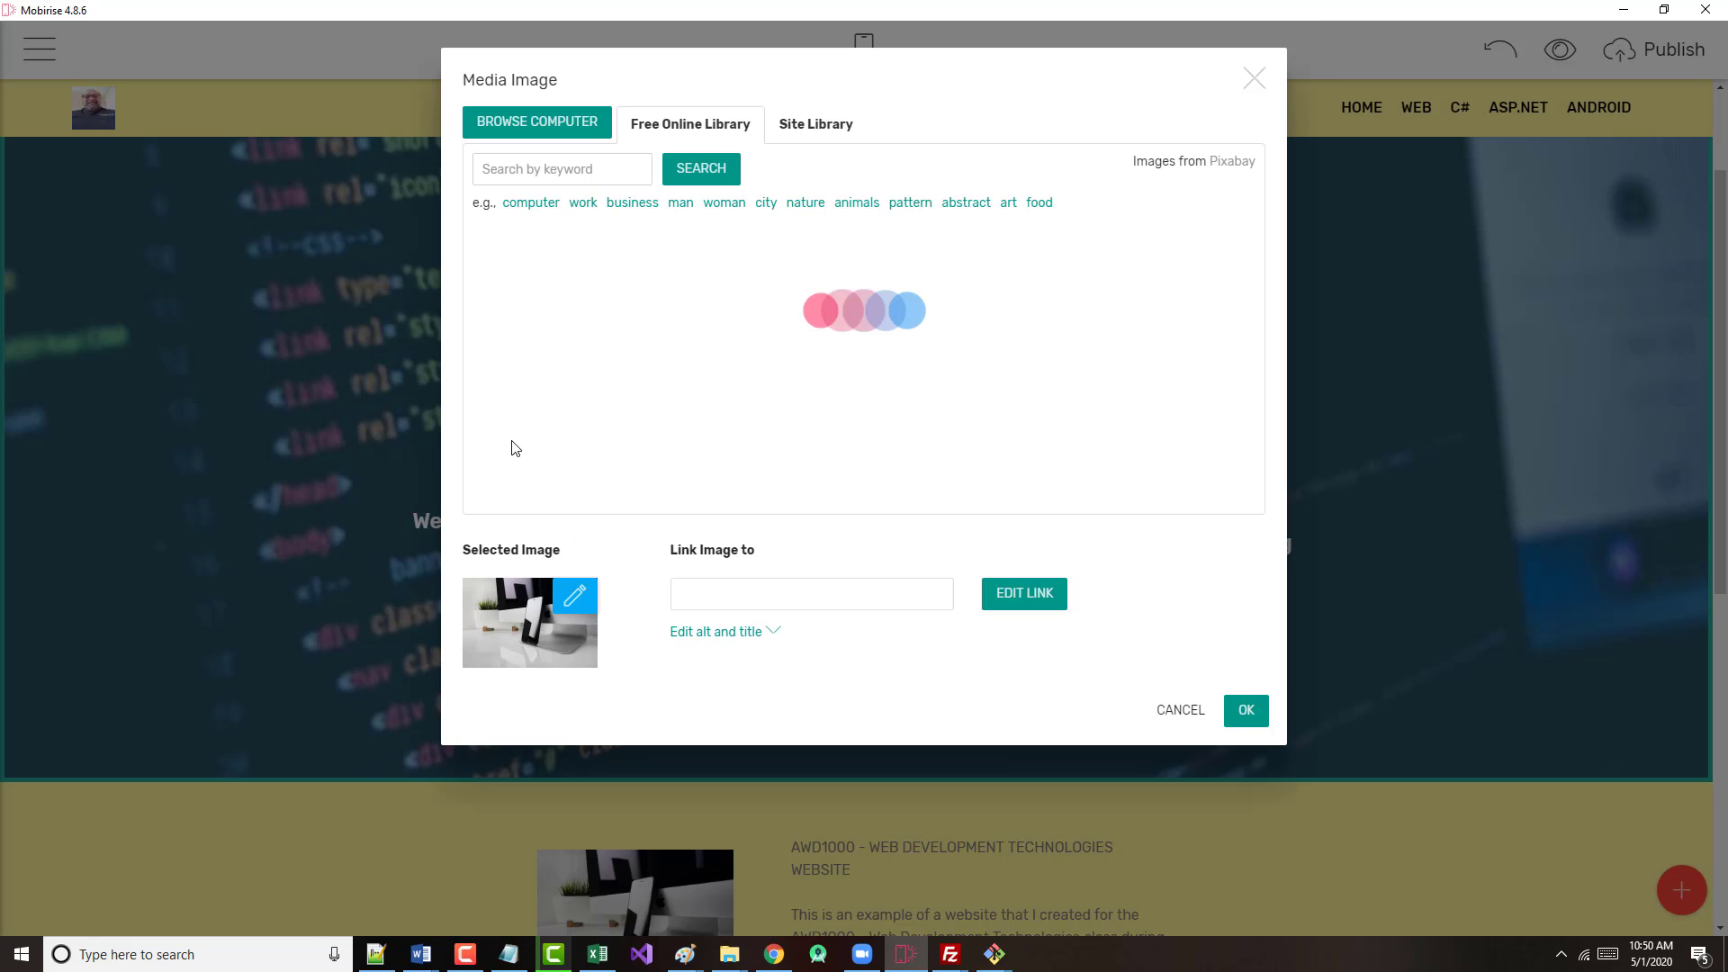
pyautogui.click(542, 133)
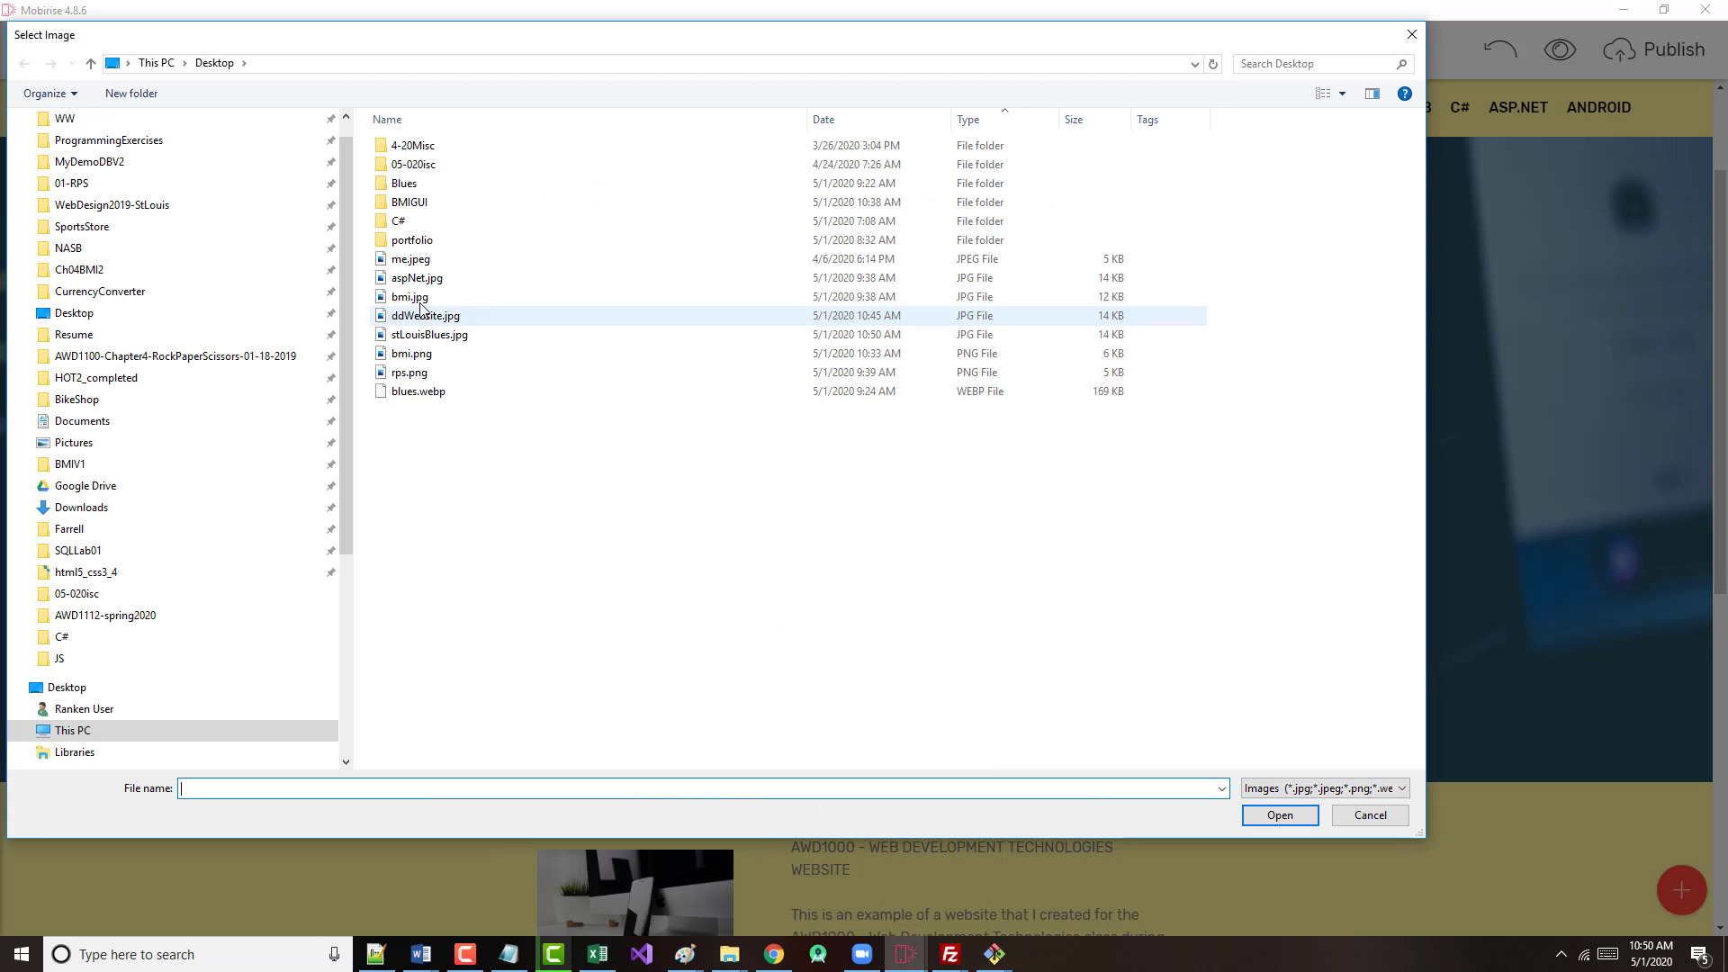
pyautogui.doubleClick(423, 334)
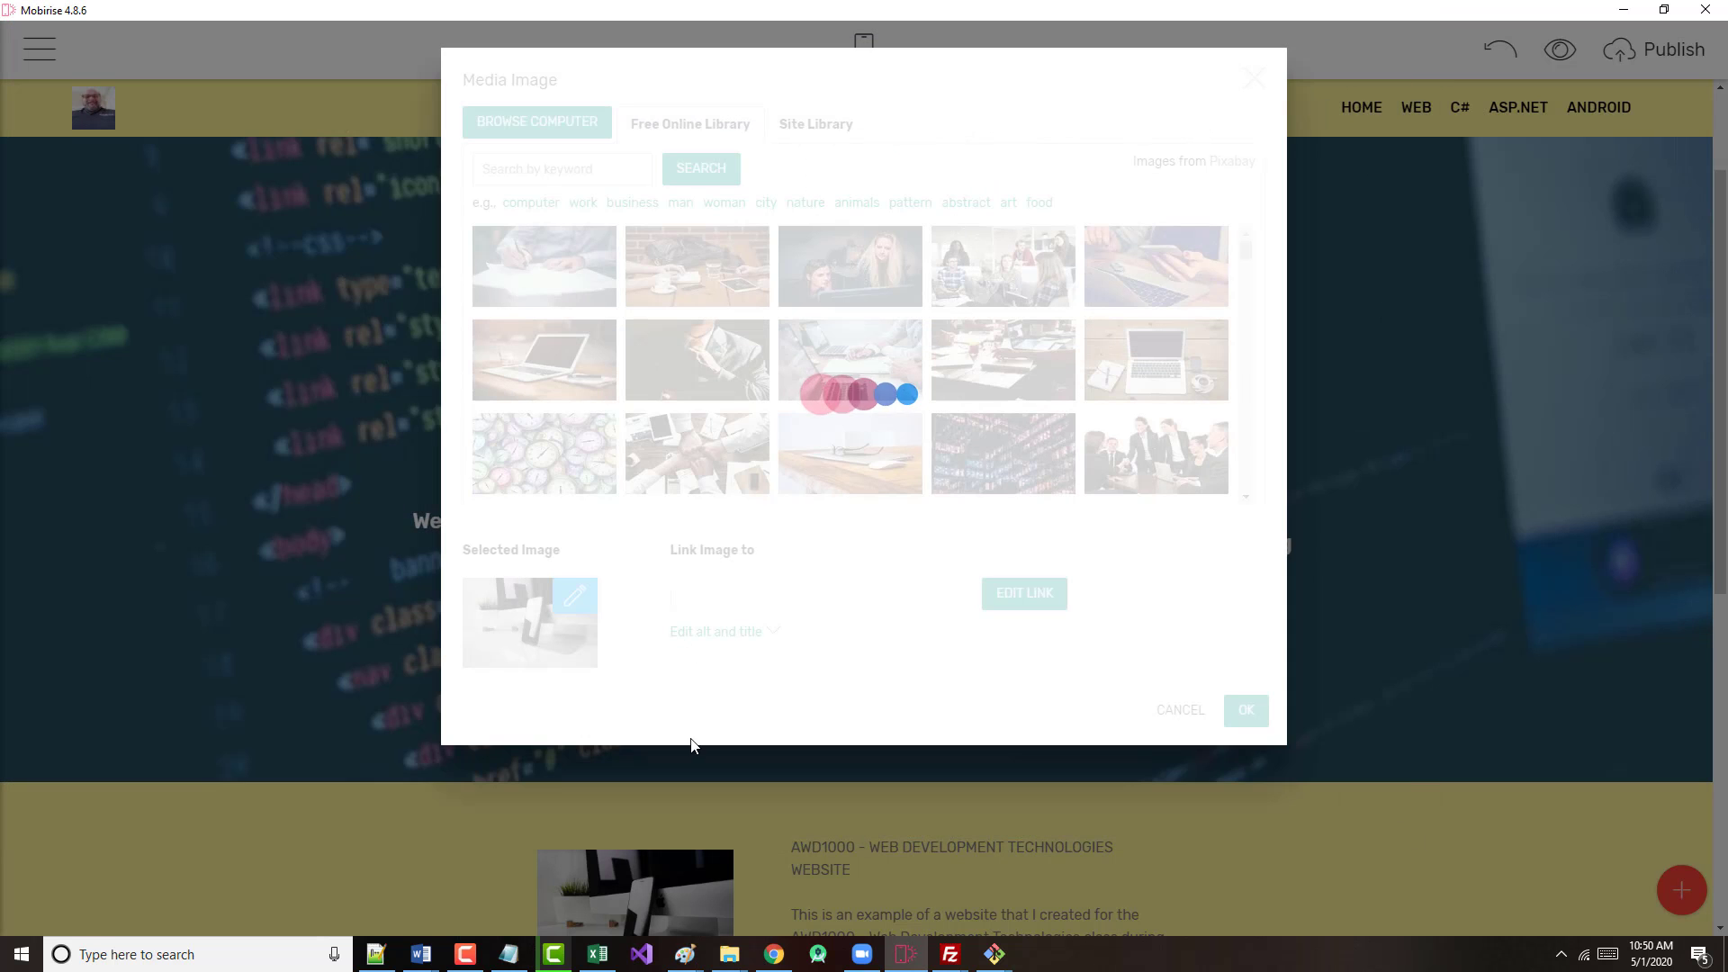
pyautogui.click(1251, 714)
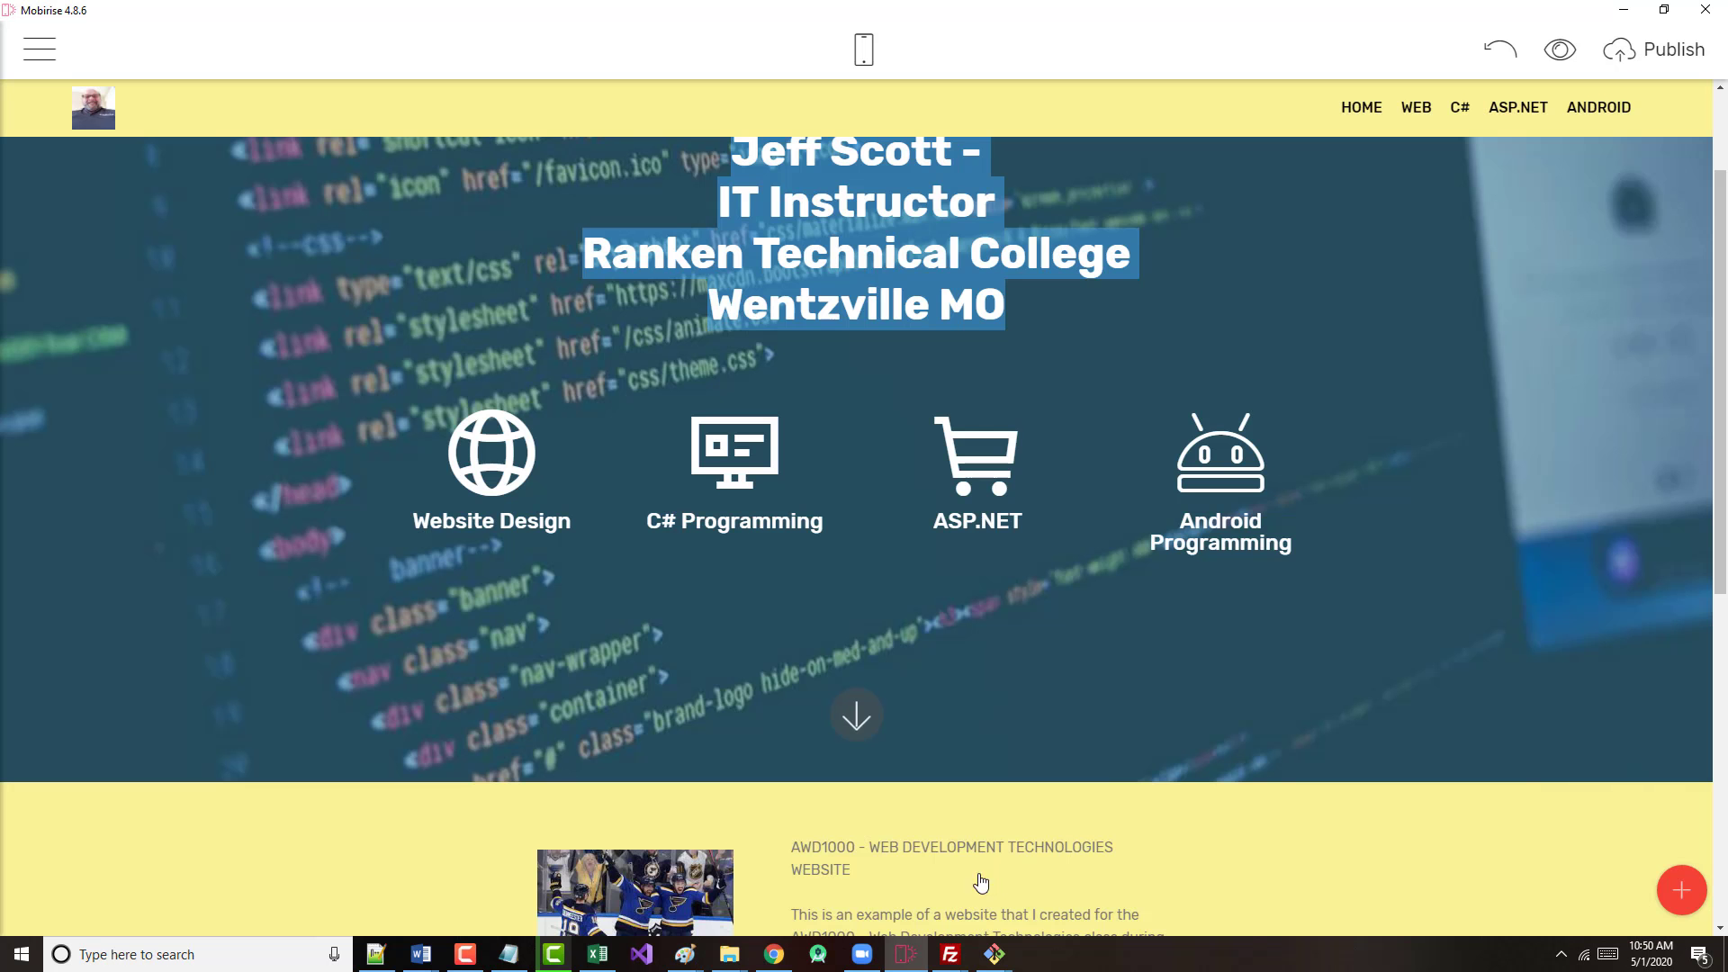
# - Add a block with text beside a right-hand image below the AWD1111 .NET Framework block at the end of the page
pyautogui.scroll(-6, 903, 868)
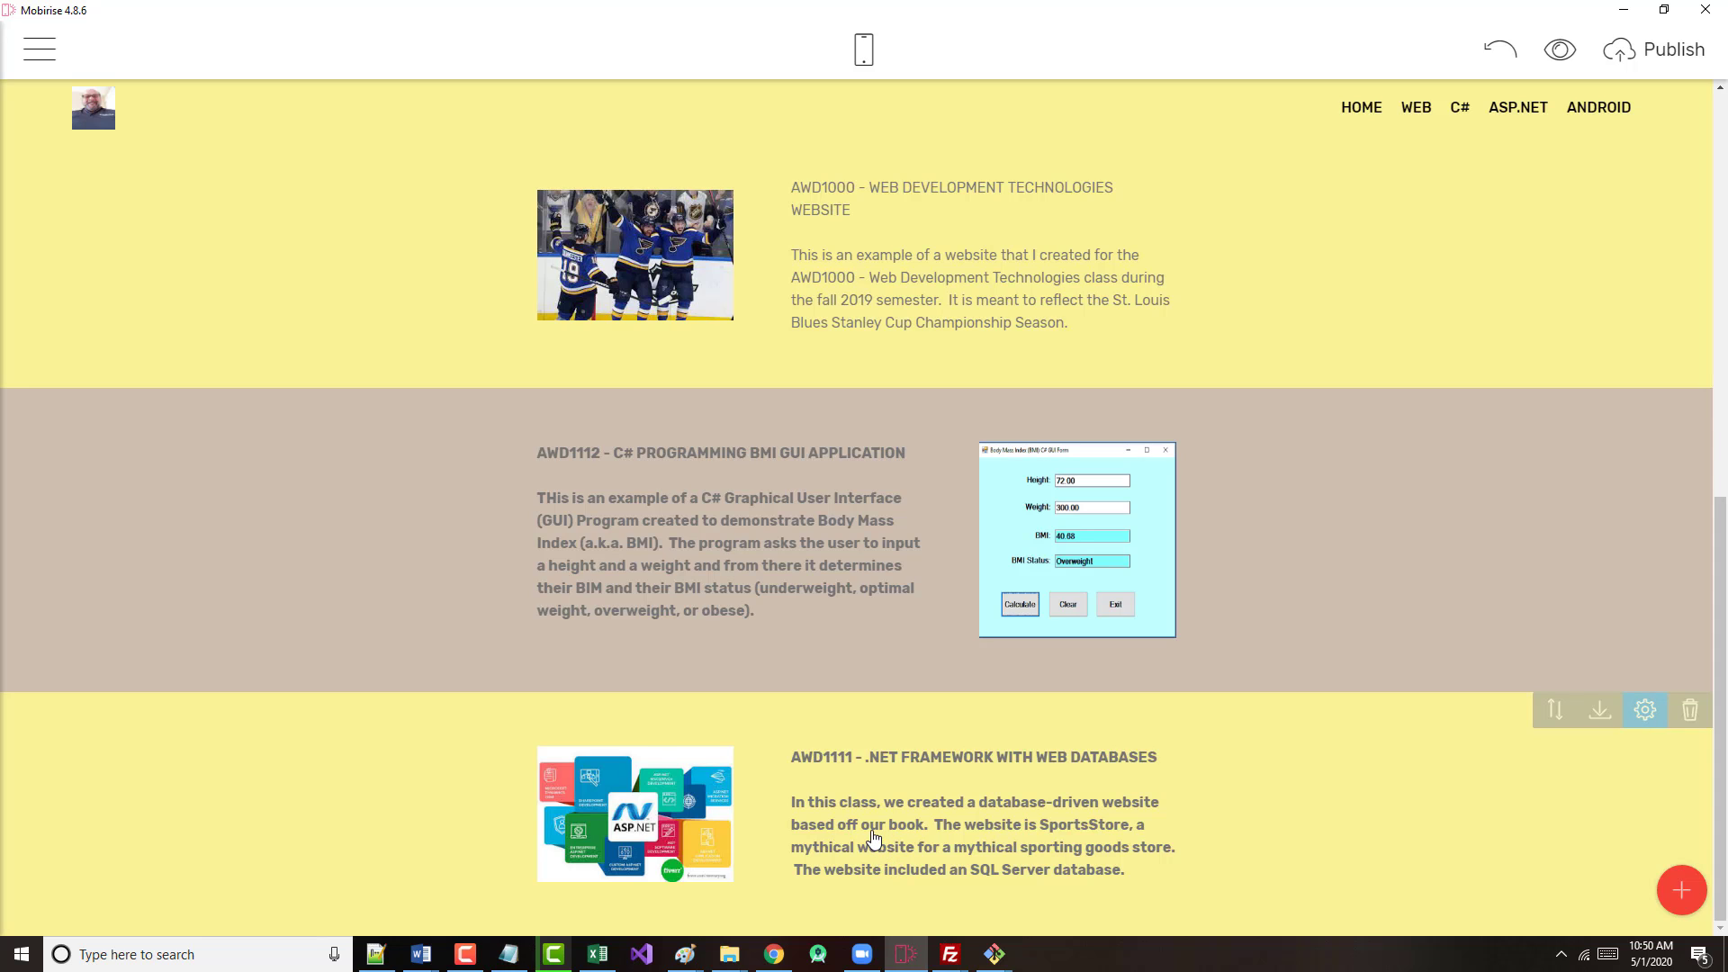
pyautogui.scroll(5, 765, 630)
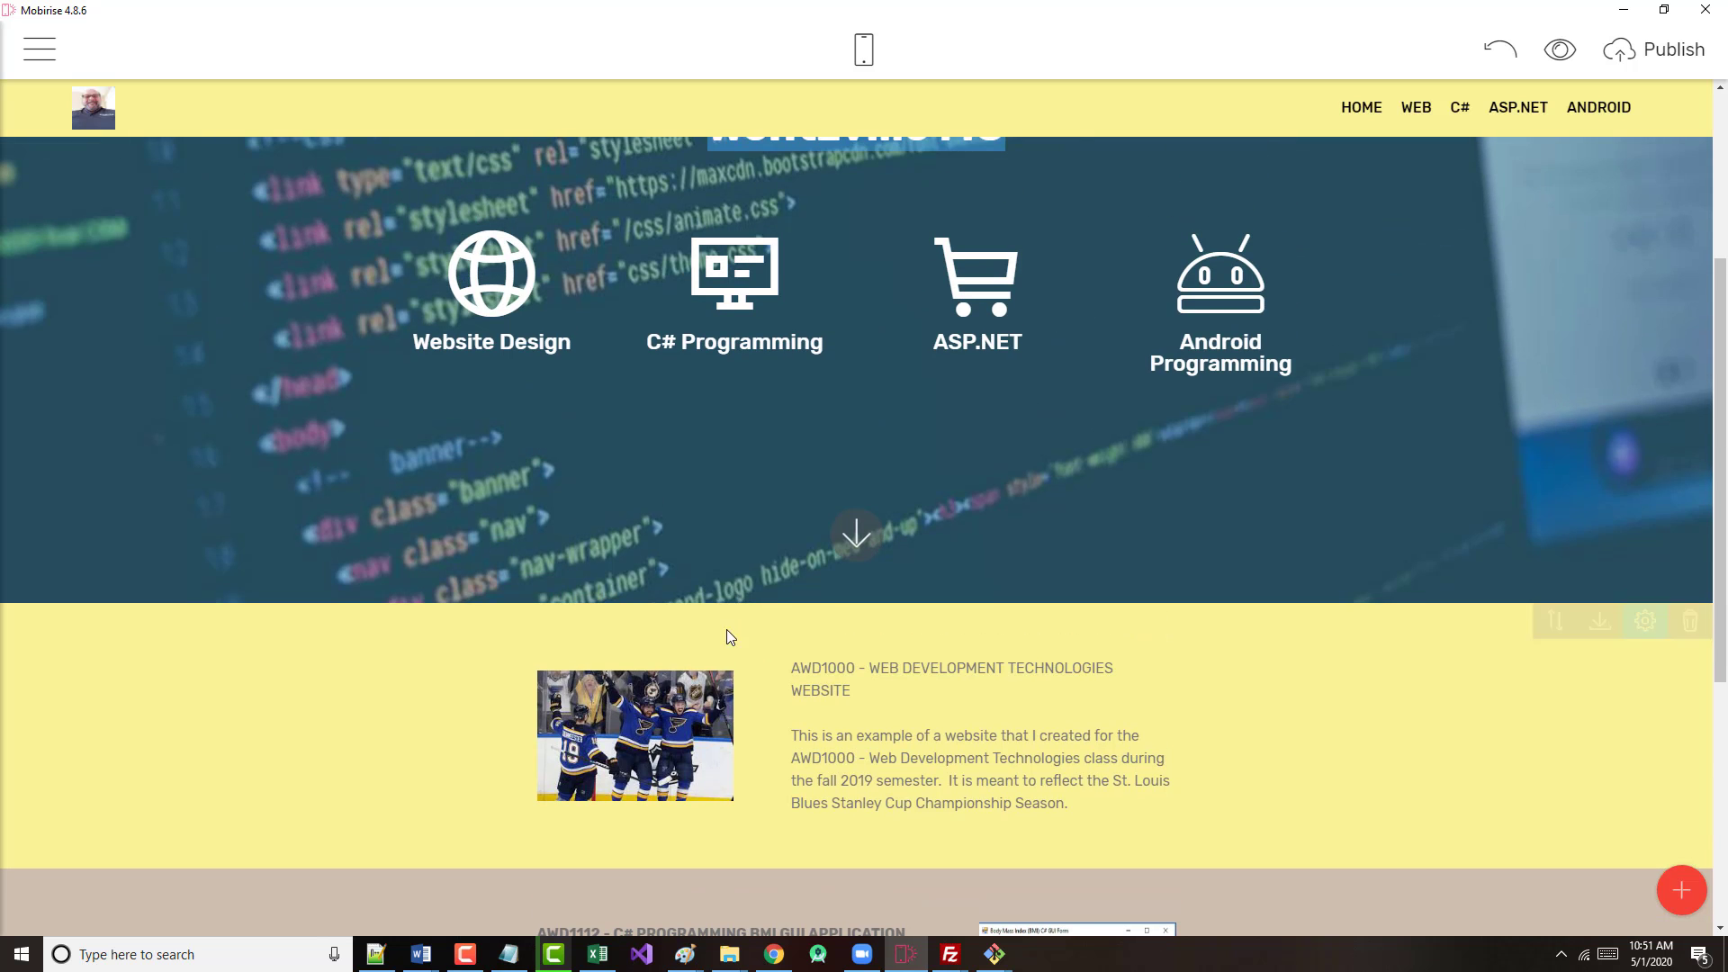
pyautogui.scroll(-5, 736, 652)
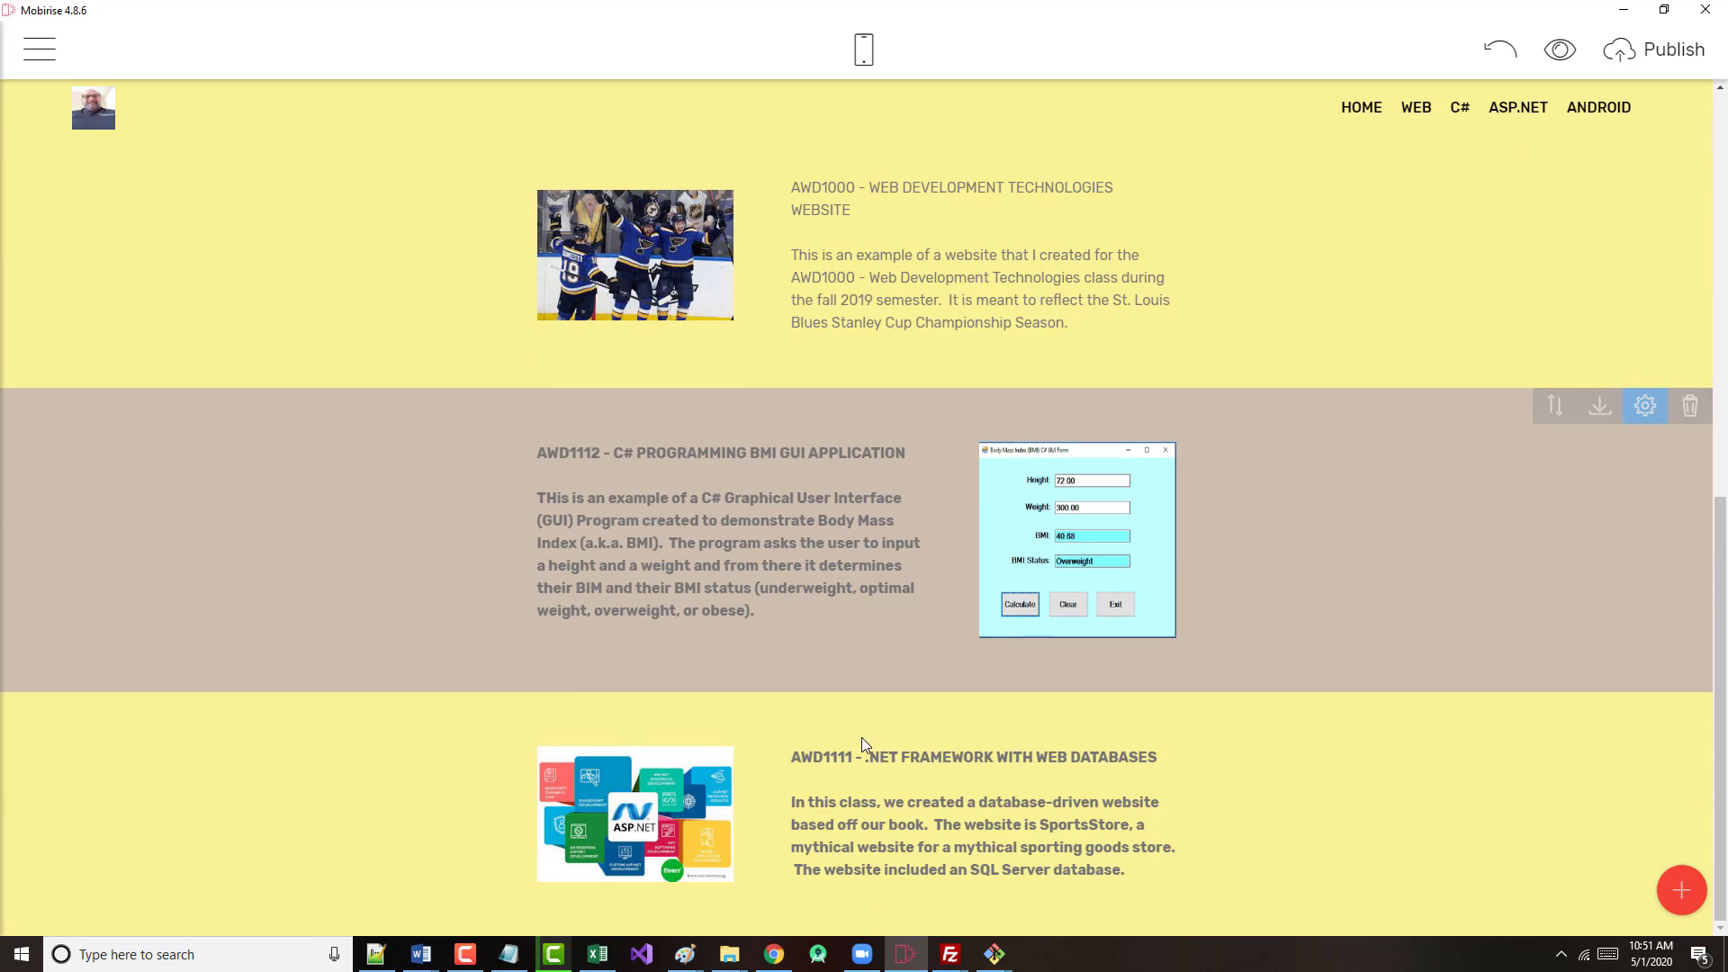
pyautogui.scroll(1, 879, 740)
pyautogui.scroll(-1, 926, 787)
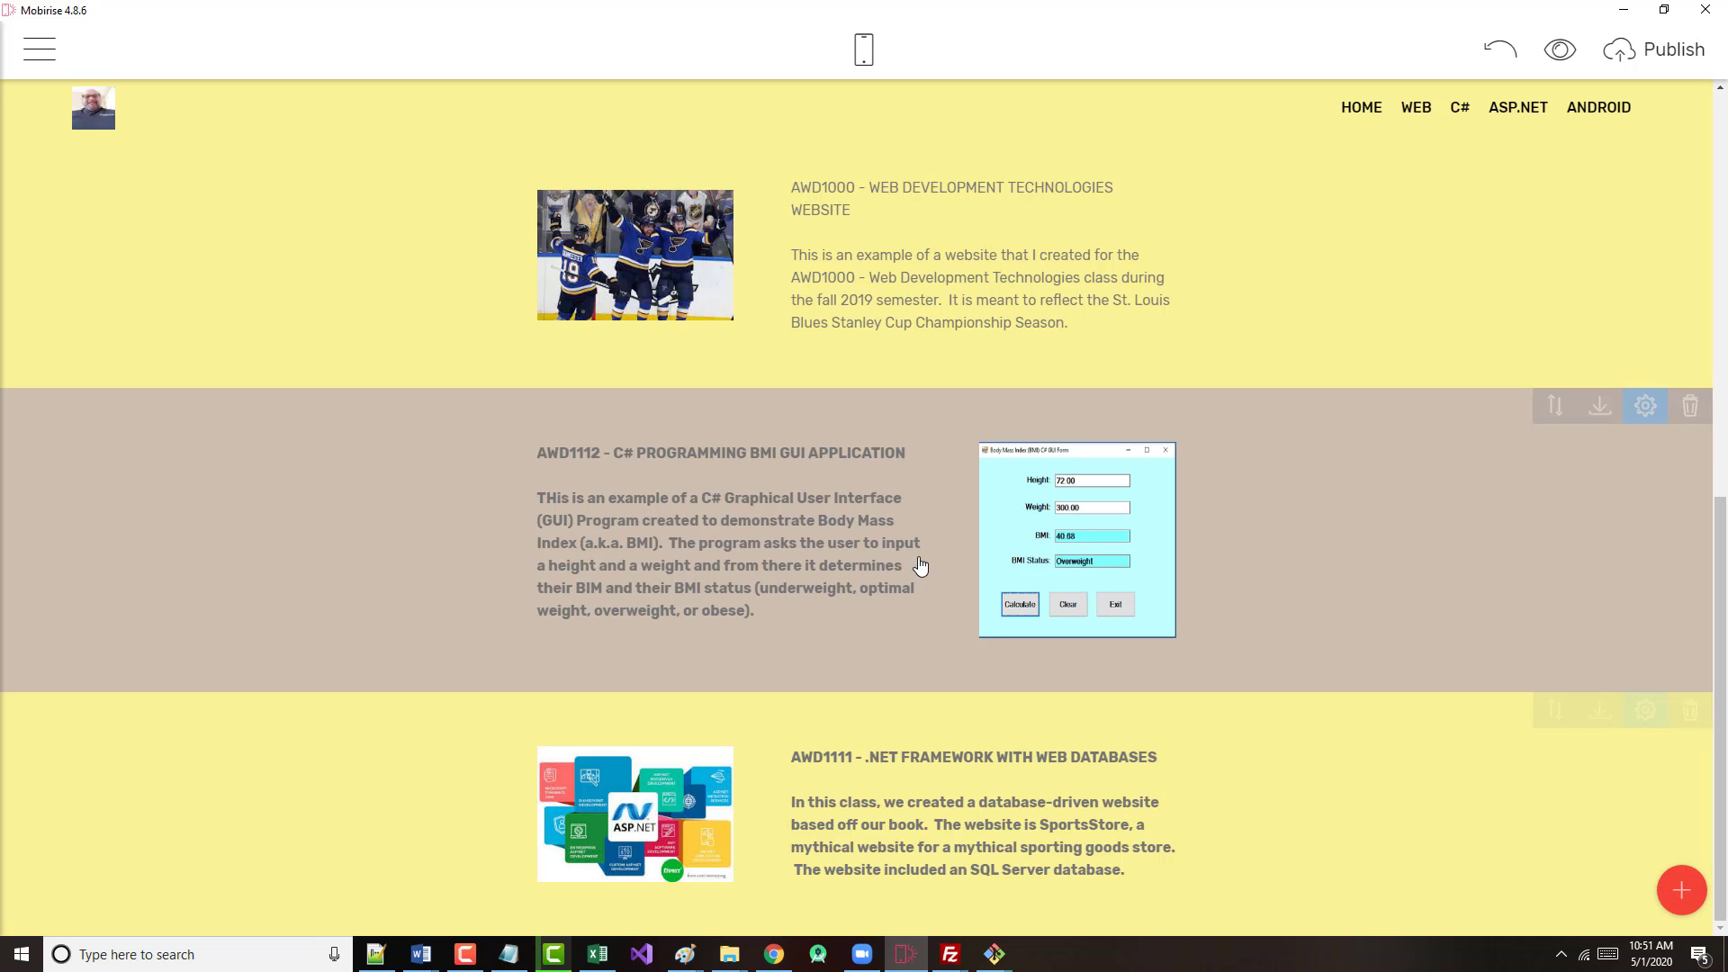
pyautogui.click(1680, 886)
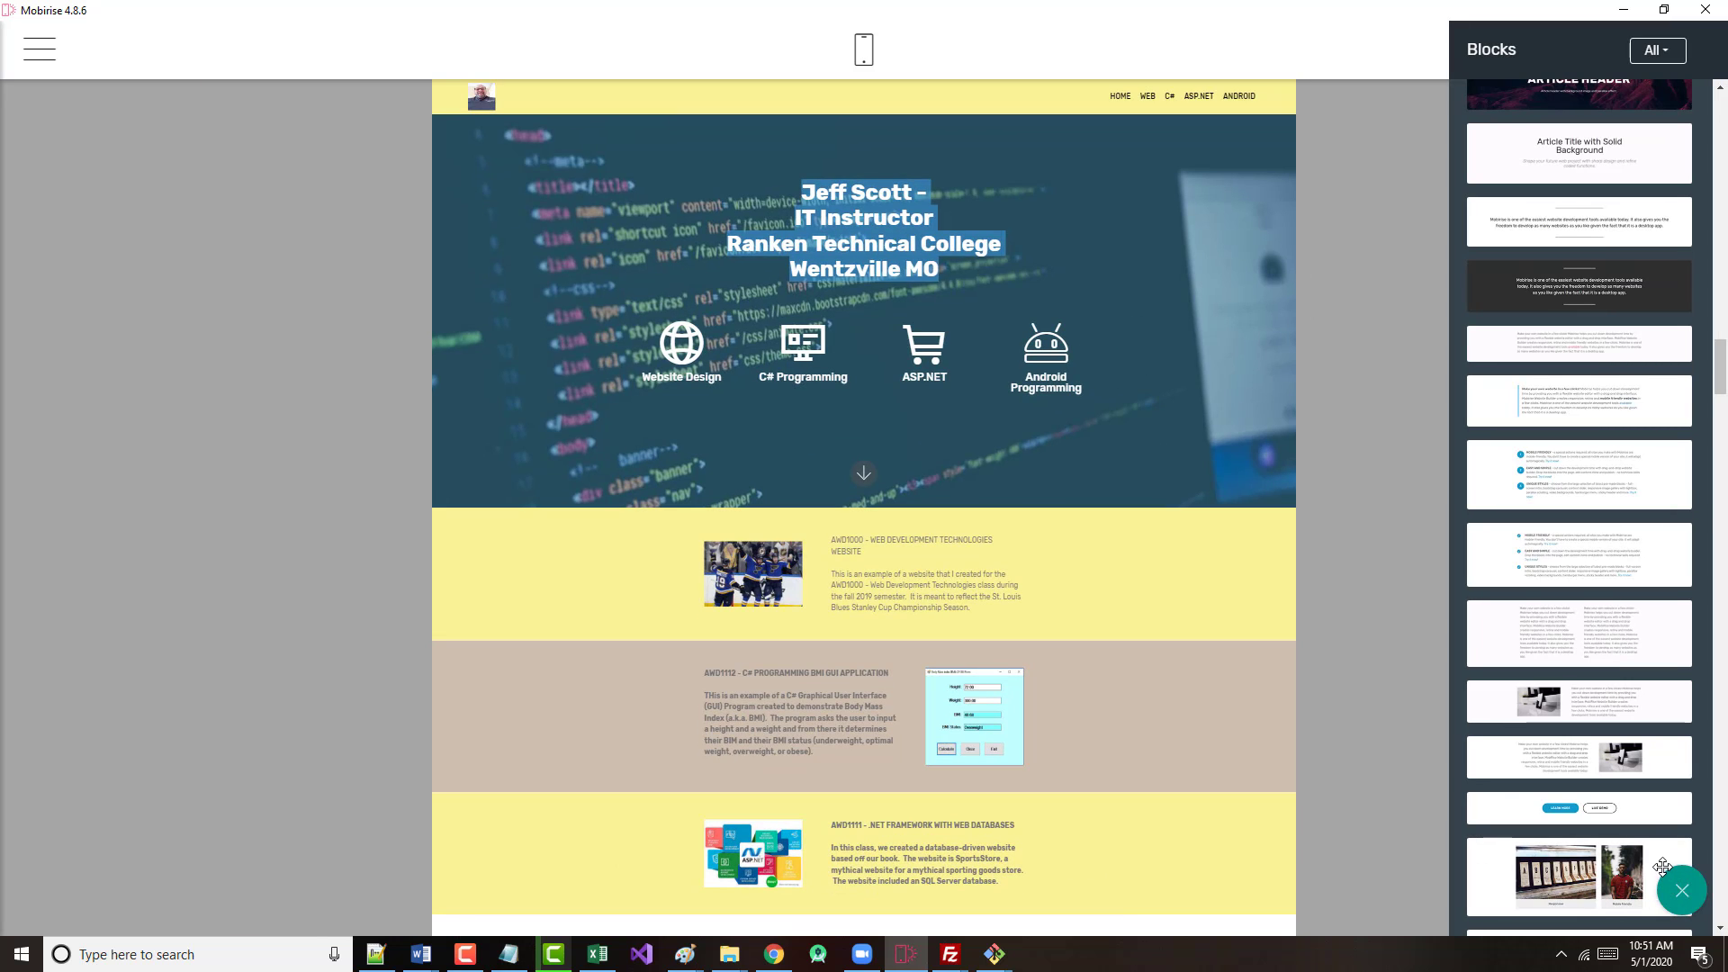
pyautogui.moveTo(1555, 759); pyautogui.dragTo(1026, 927)
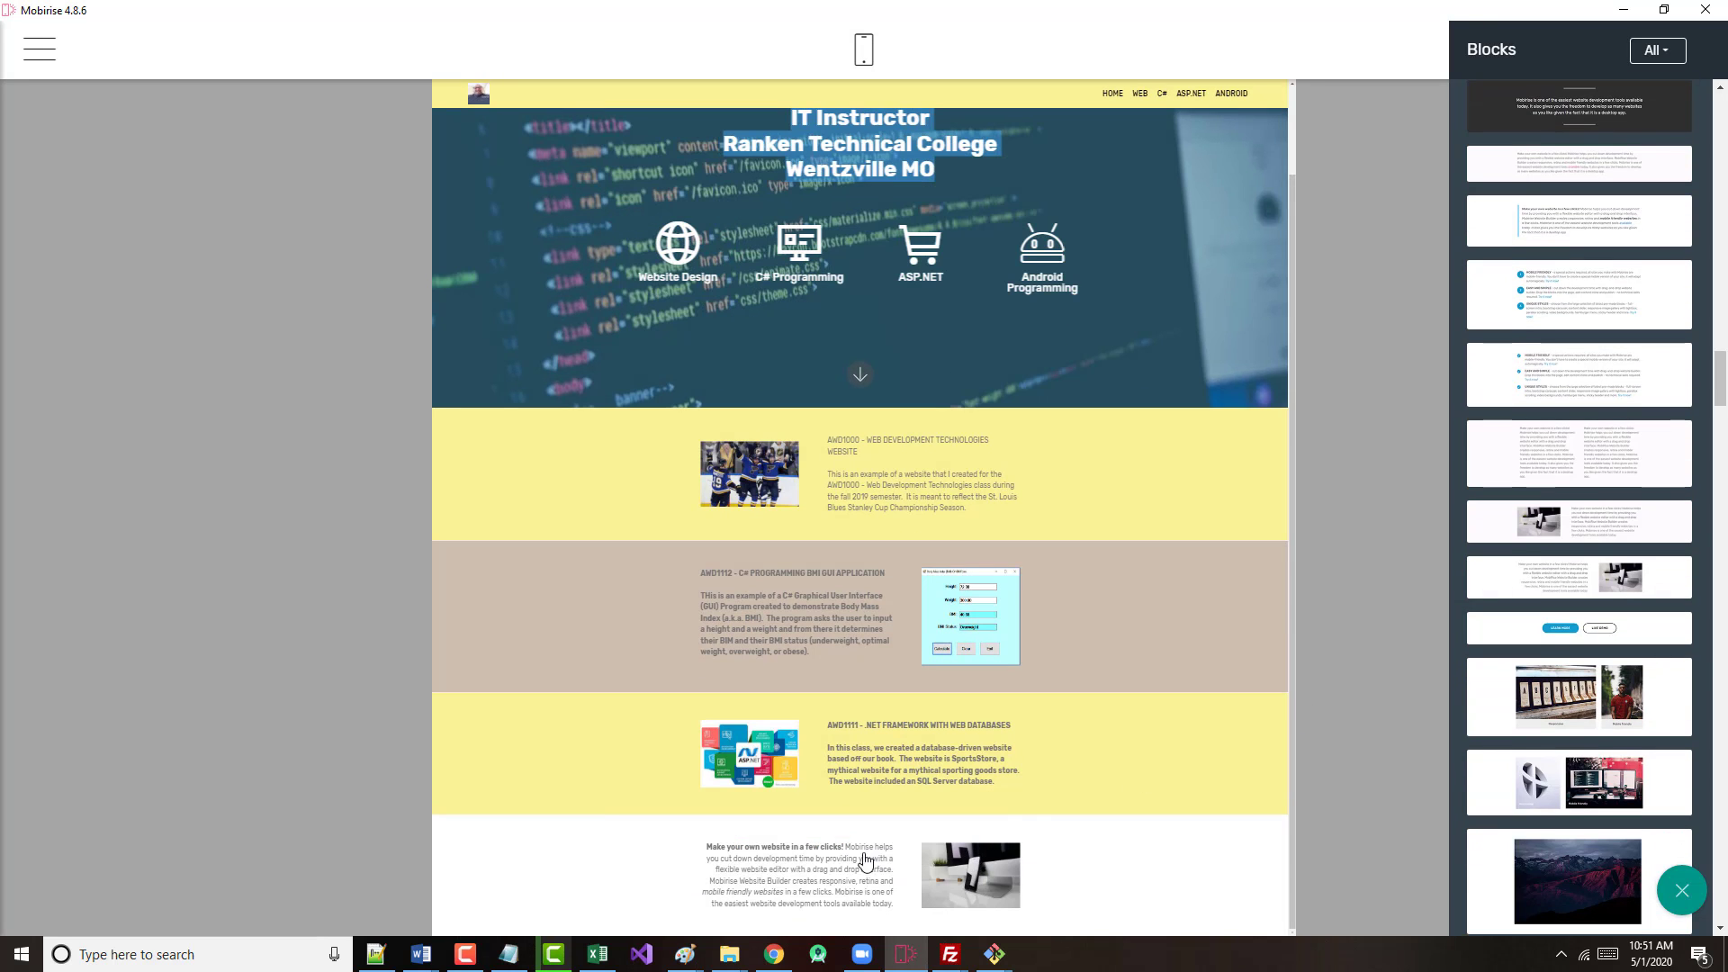
pyautogui.moveTo(836, 859); pyautogui.dragTo(1028, 865)
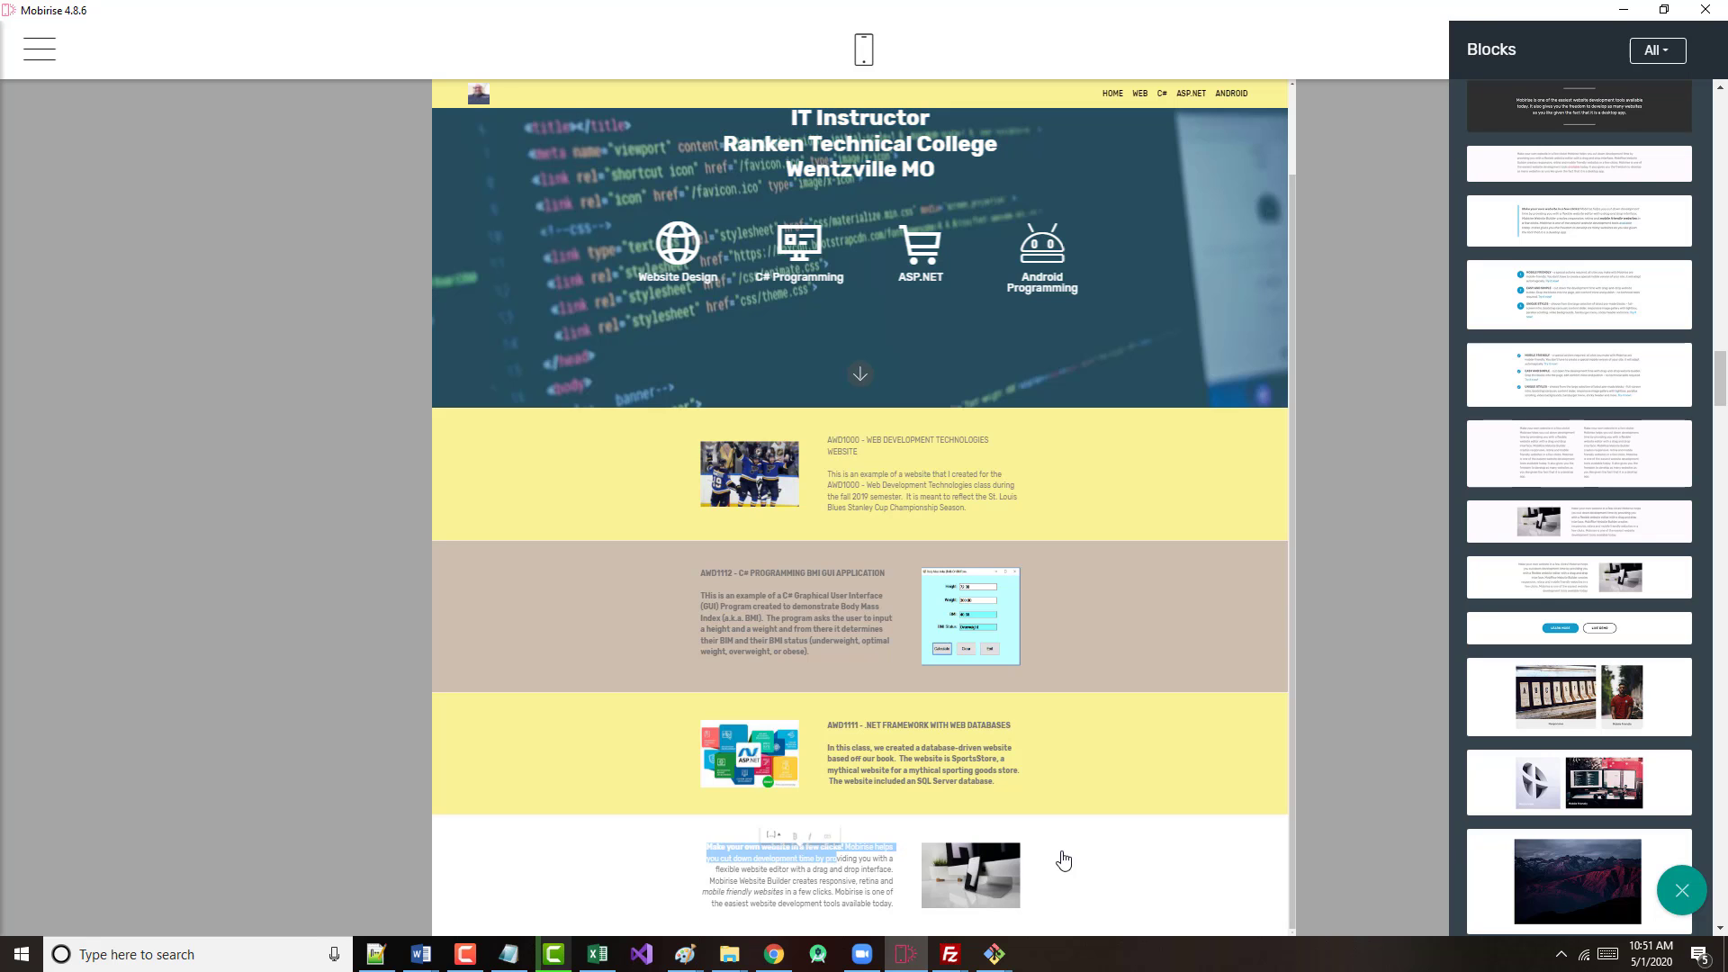
pyautogui.click(1064, 861)
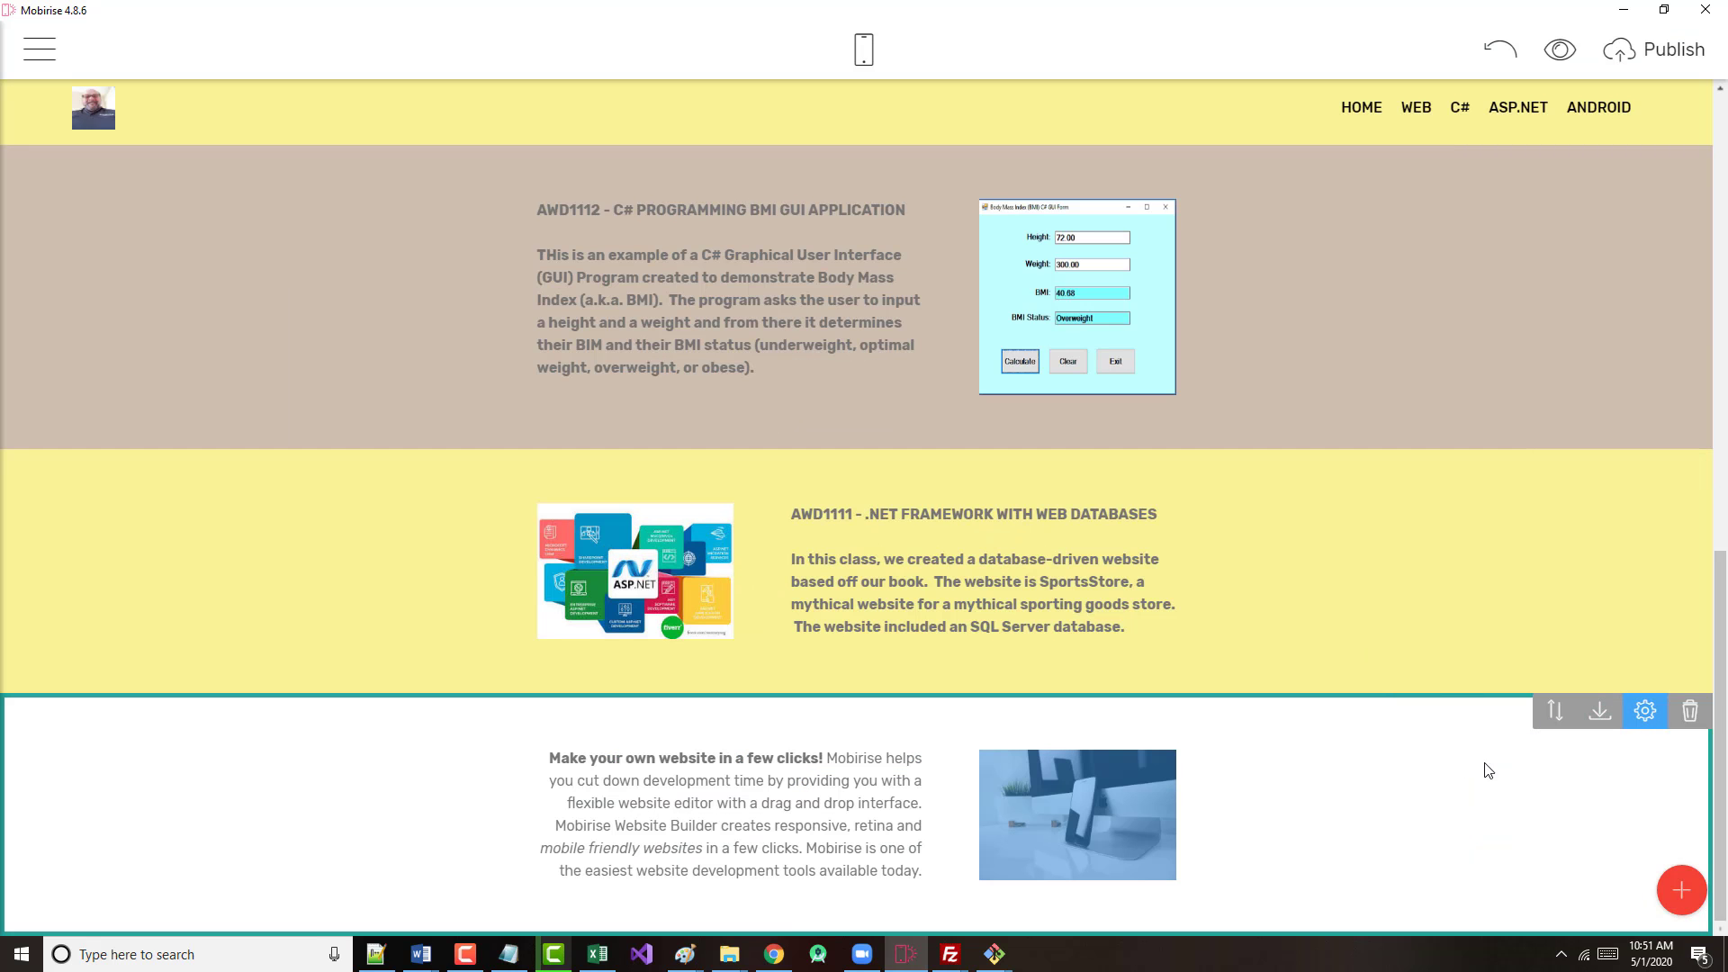
# - Set the new bottom block's background color to the same tan as the C# programming block
pyautogui.click(1594, 772)
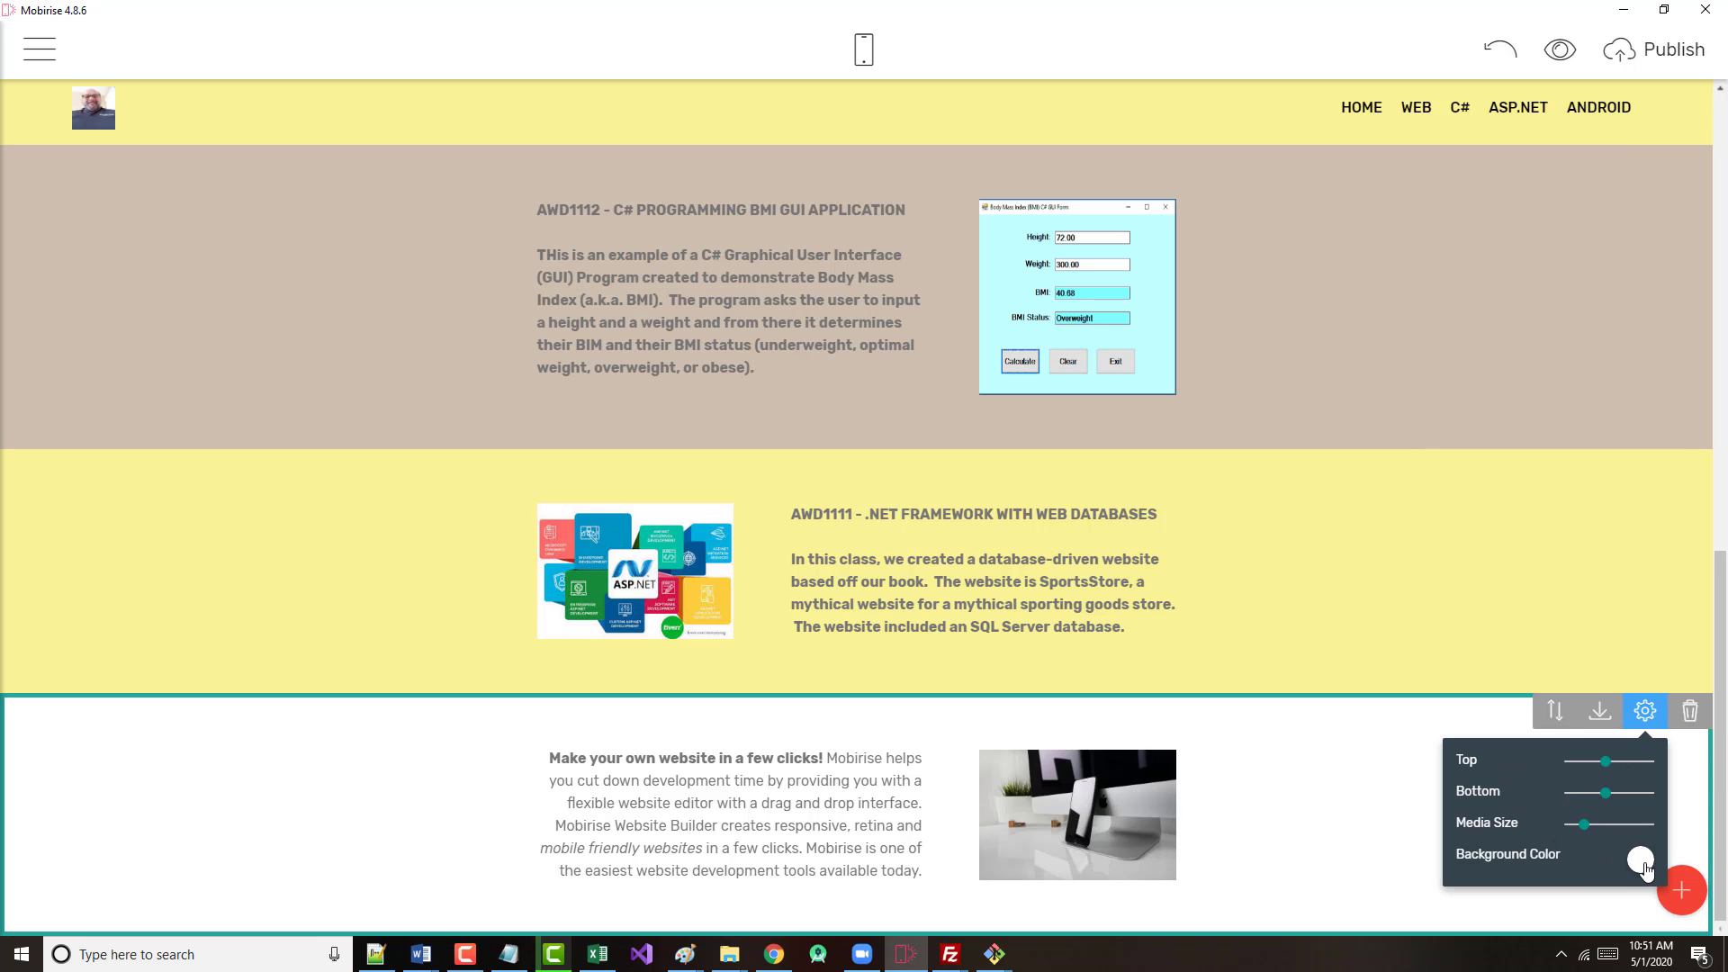
pyautogui.click(1641, 862)
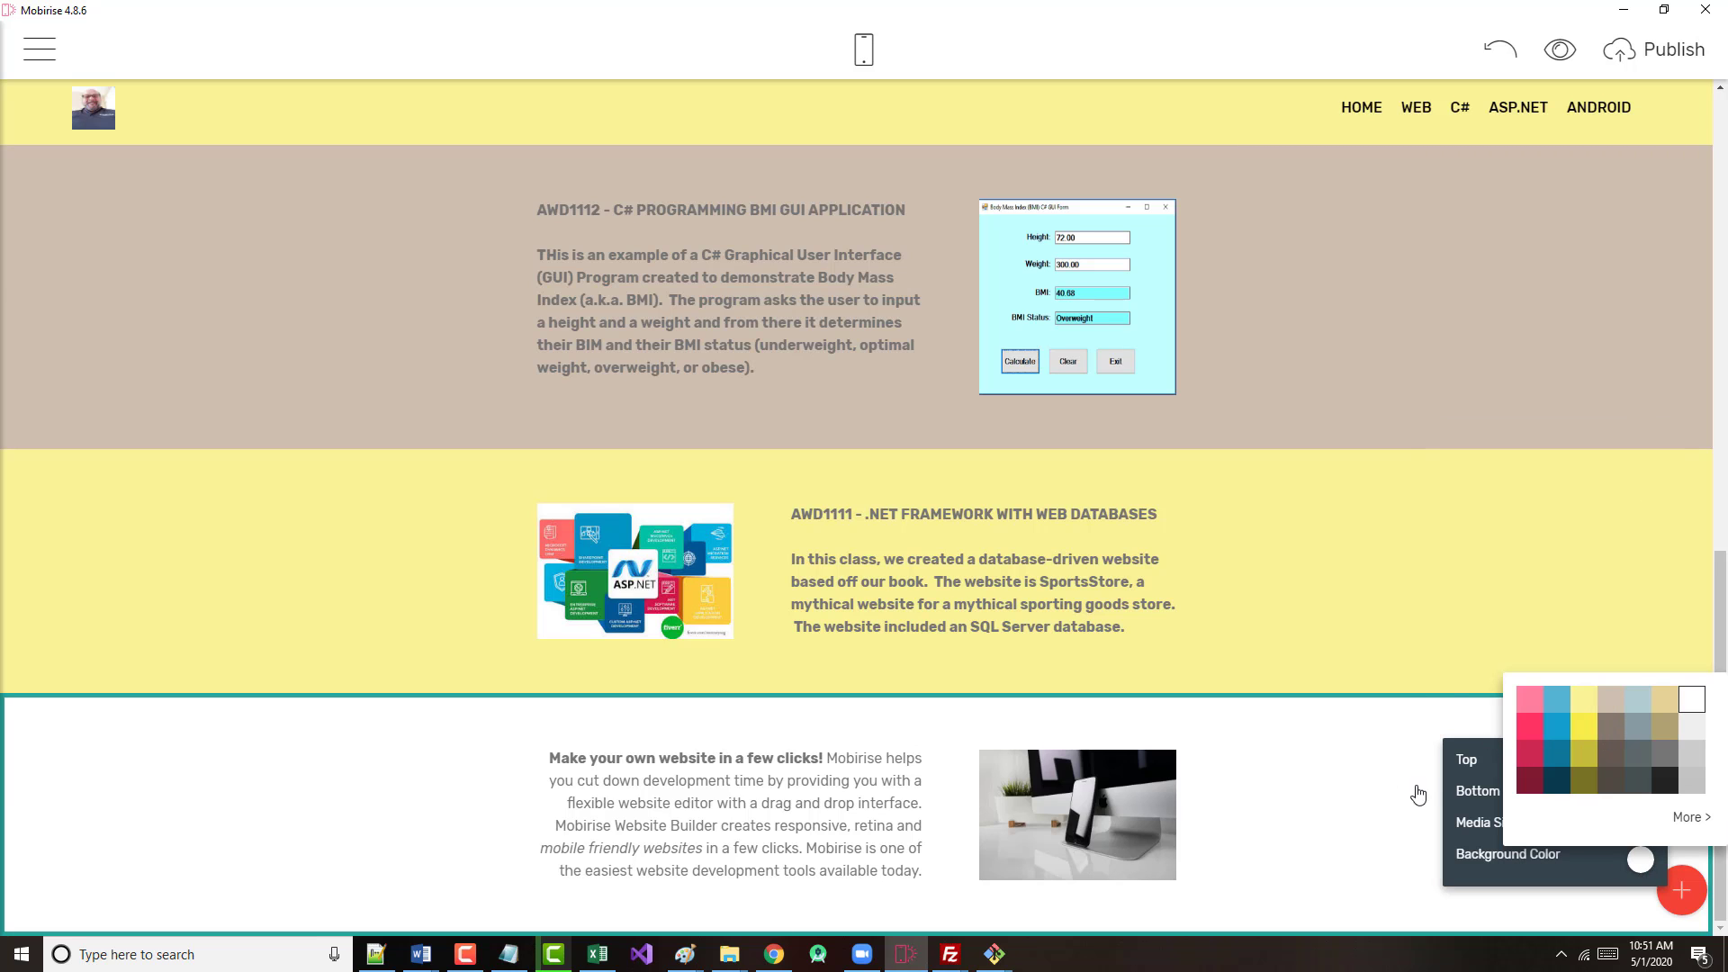
pyautogui.click(1403, 852)
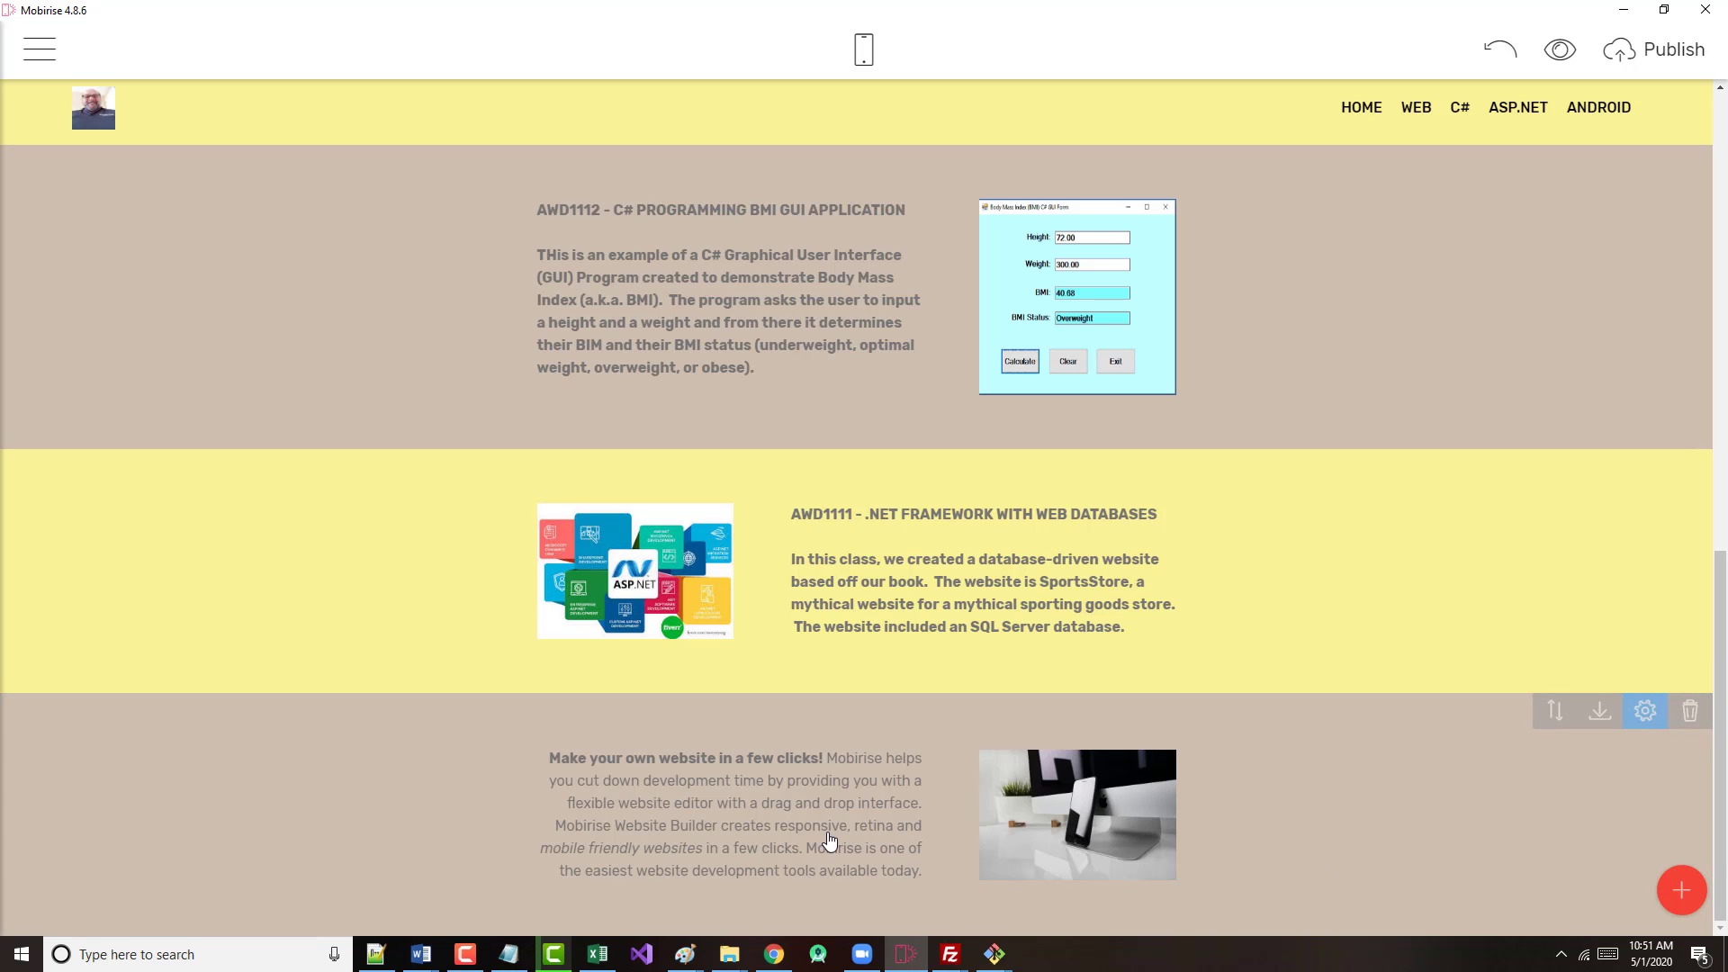
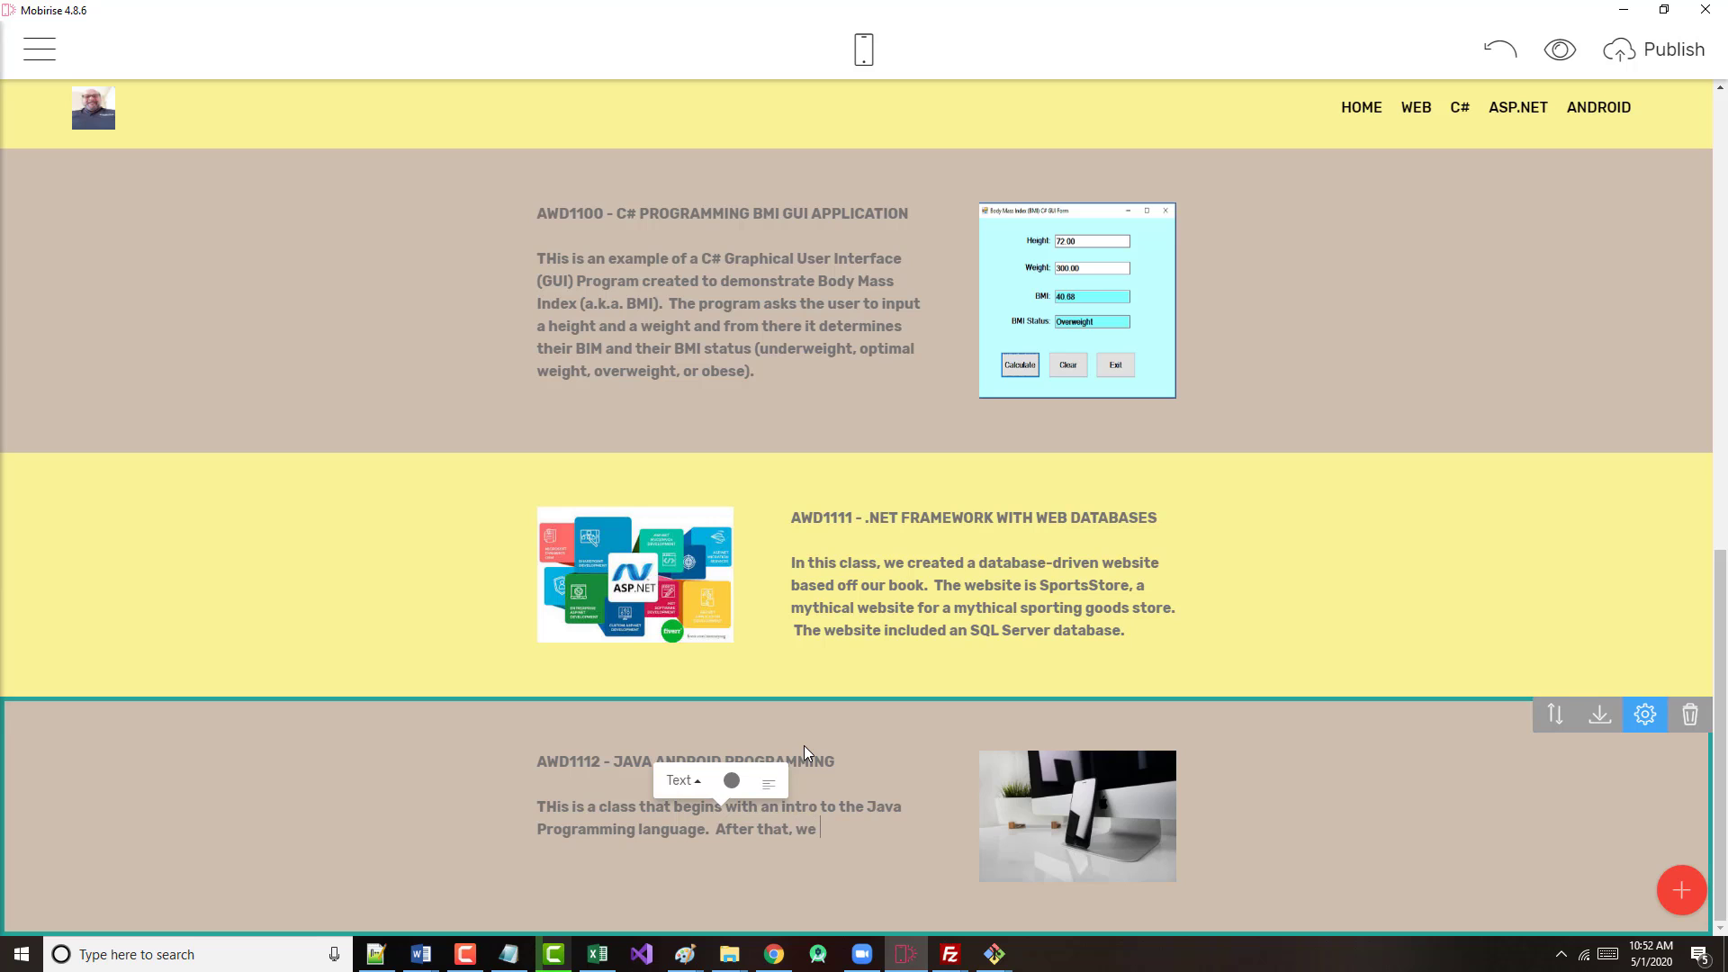
# - Complete the AWD1112 description with moving on to creating Android applications (a.k.a. apps), such as this Android Rock Paper Scissors app, also uploaded to the Google PlayStore!
pyautogui.write('to the creatio')
pyautogui.write('n of Andro')
pyautogui.write('i')
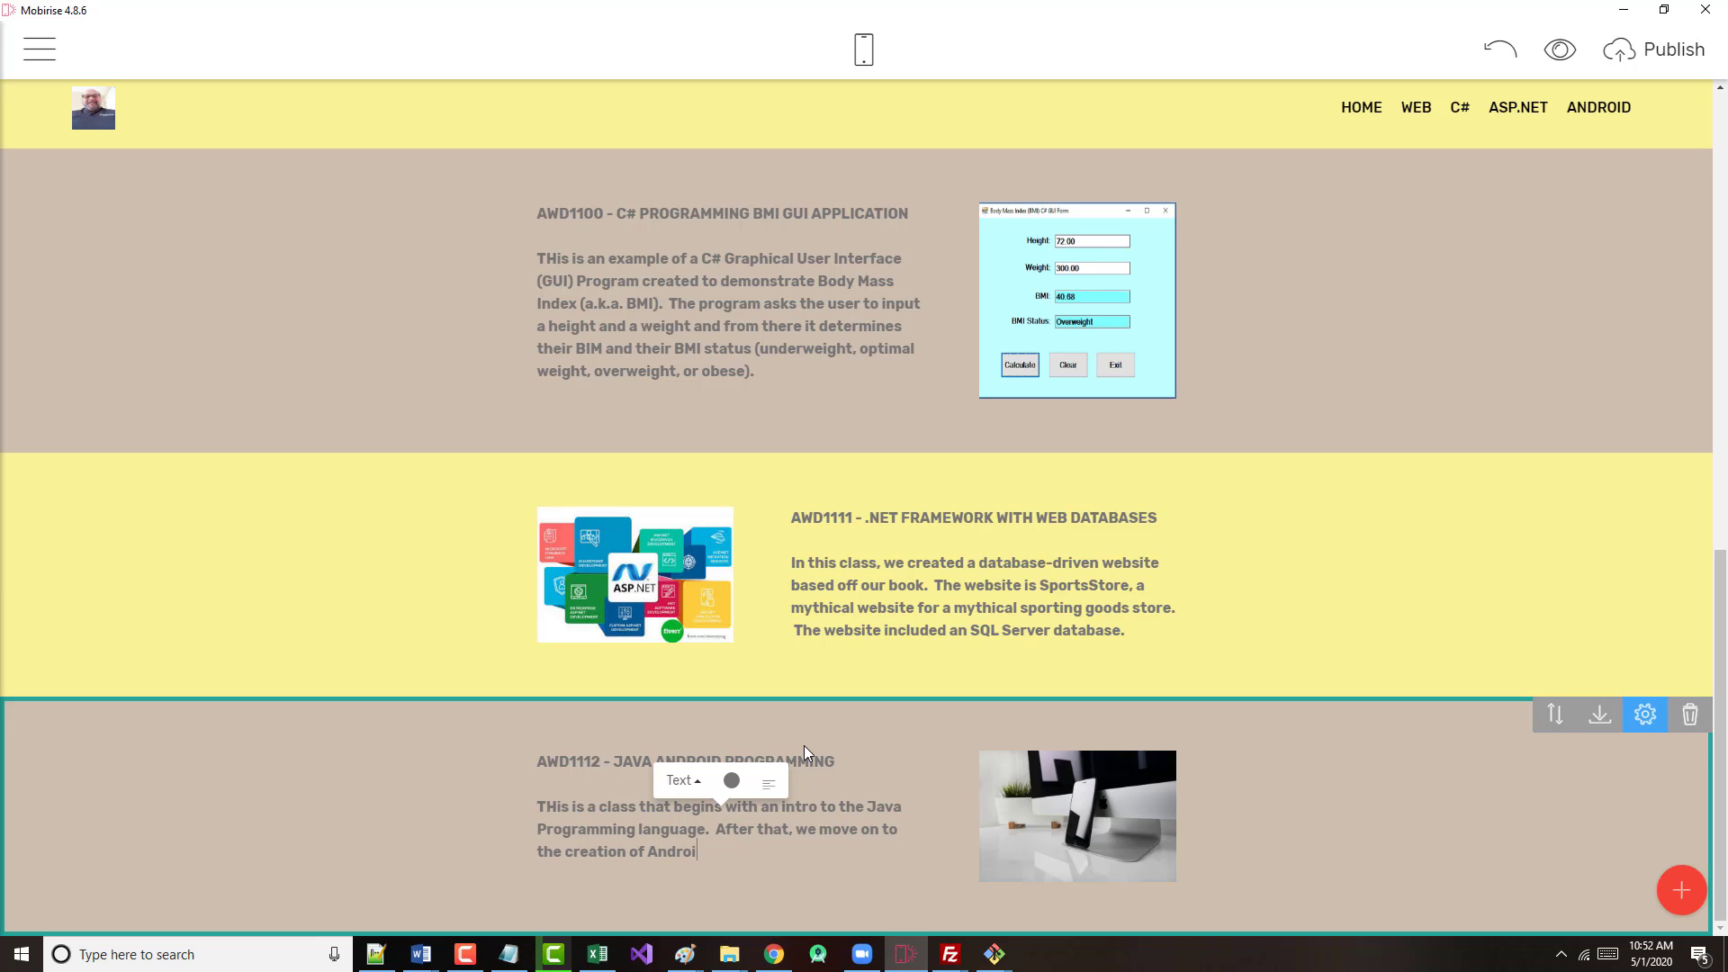
pyautogui.write('d applications (a.k.a. app')
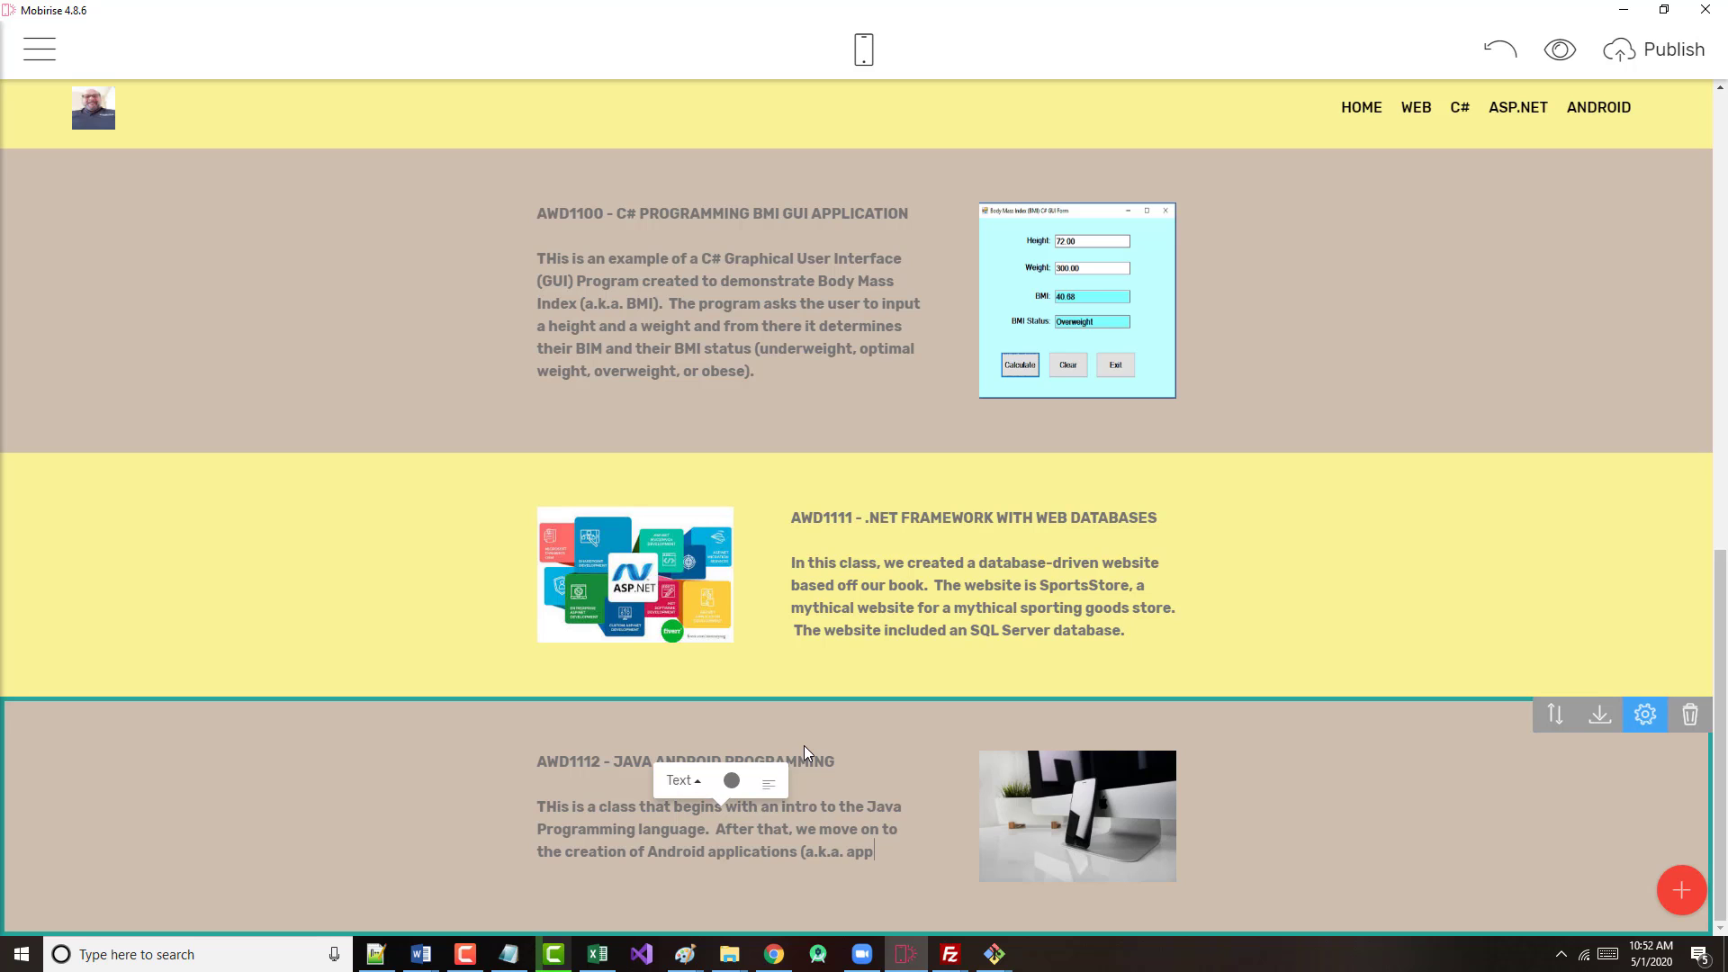
pyautogui.write('s), such')
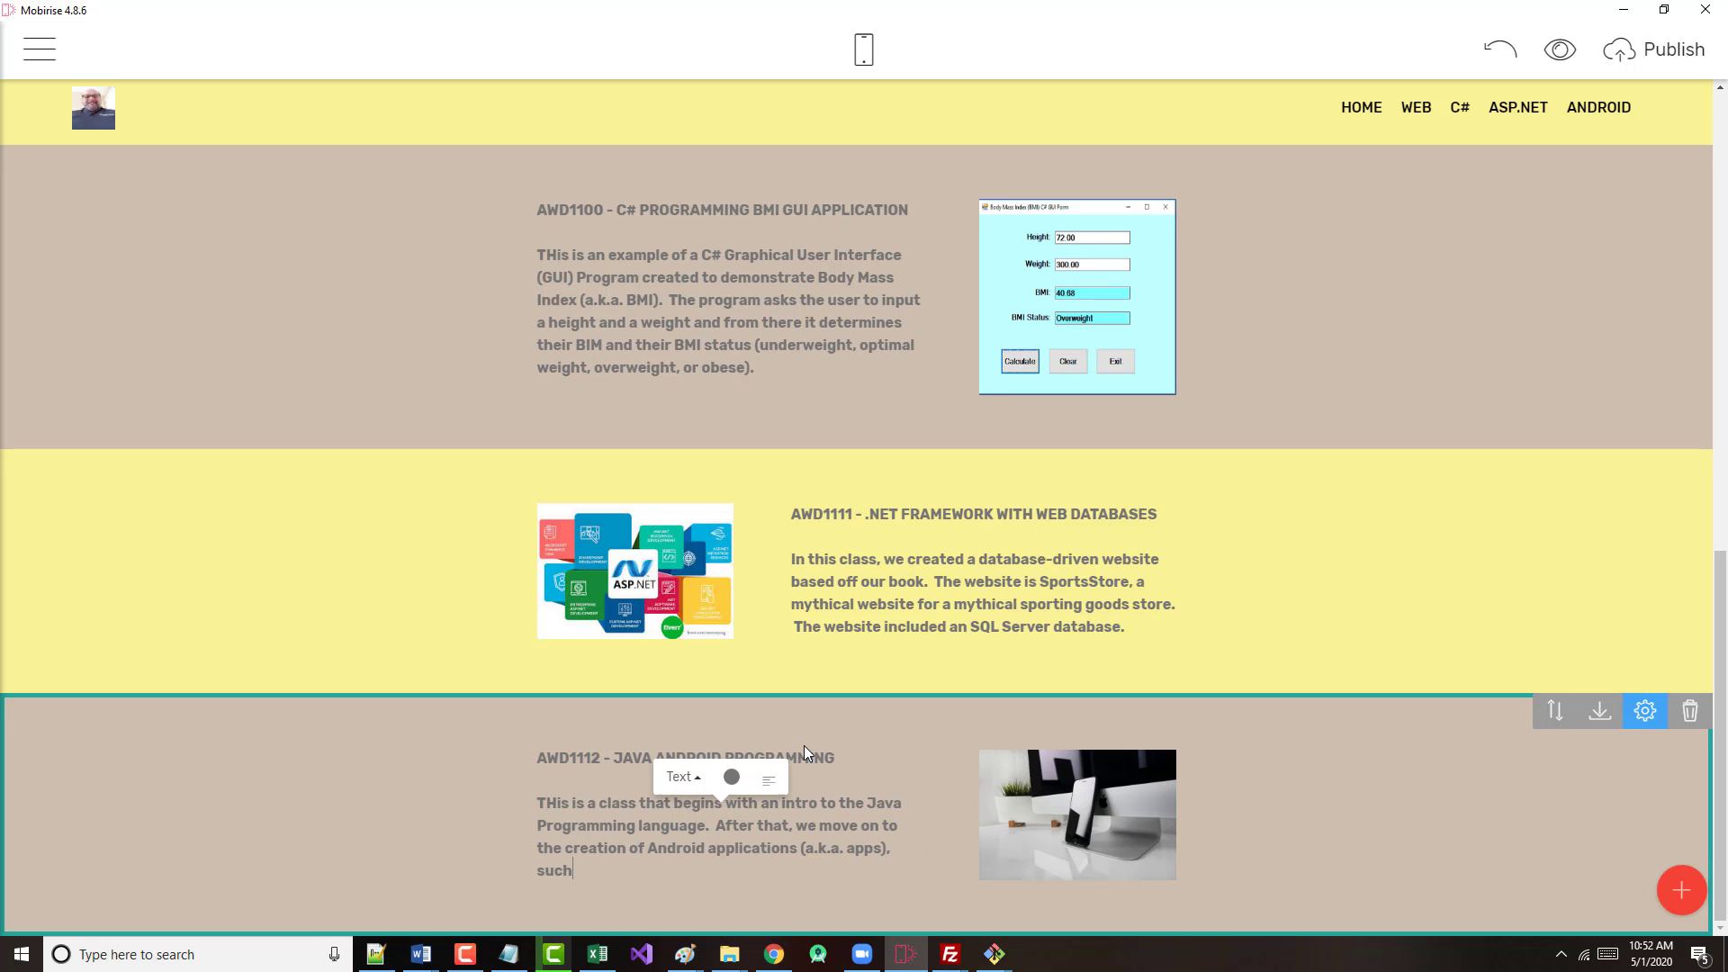
pyautogui.write(' as this ')
pyautogui.write('Android Rock Pap')
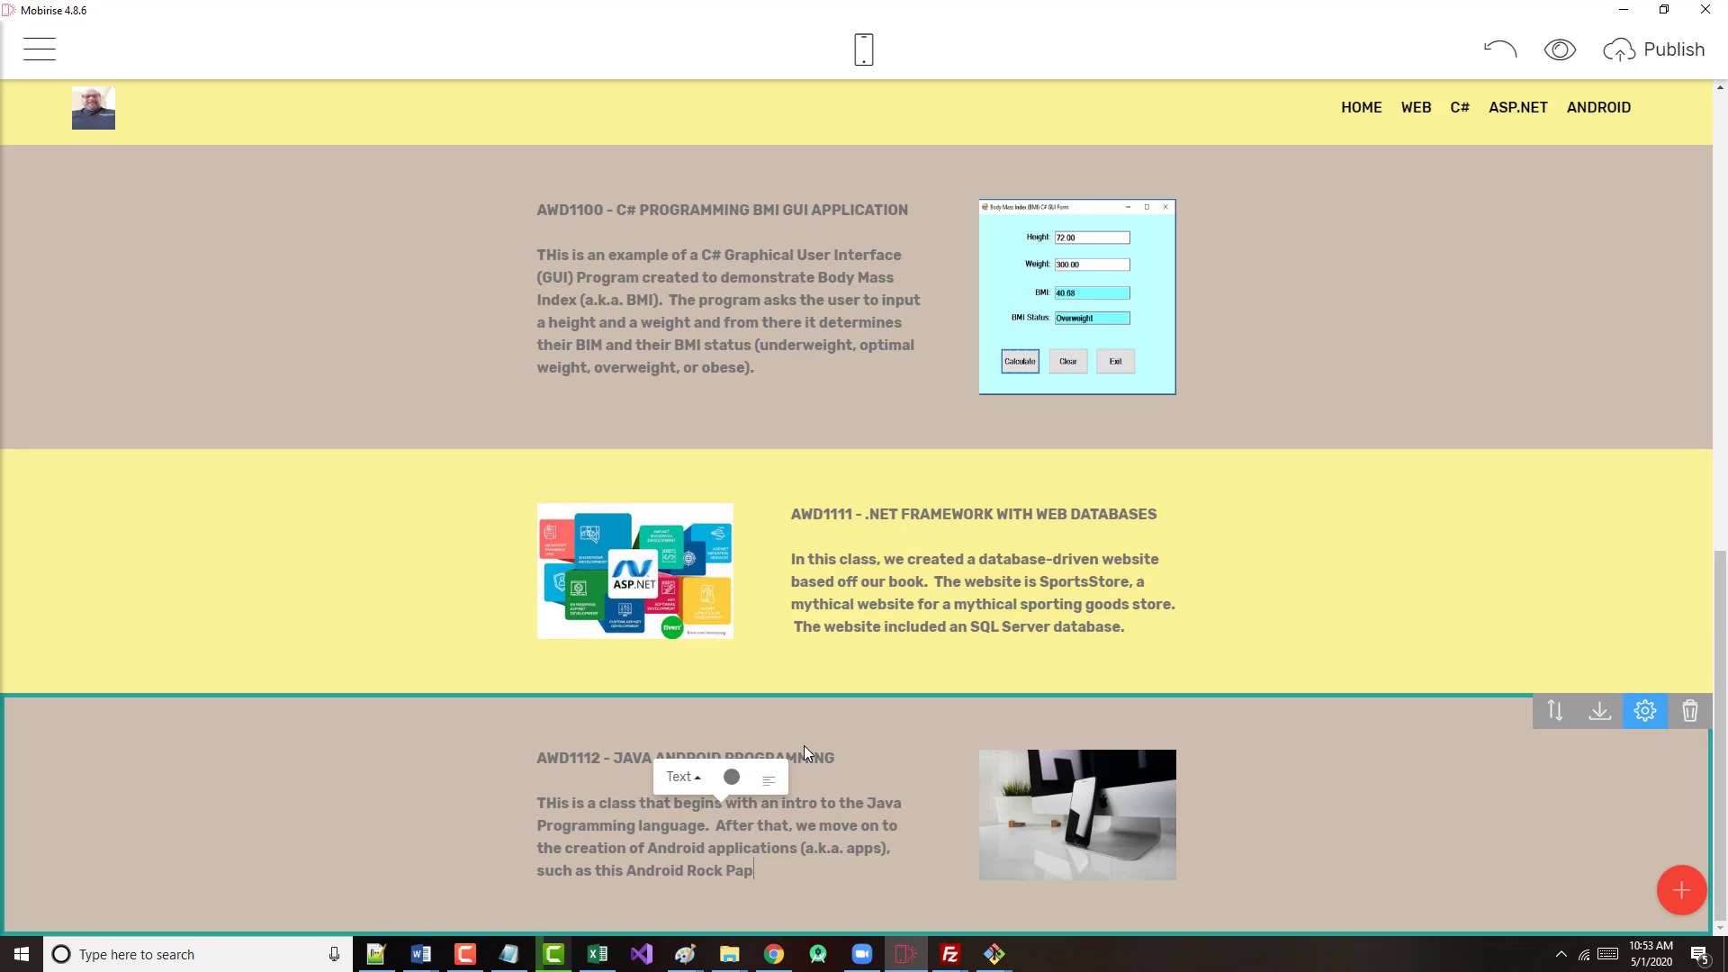
pyautogui.write('er Scissors app.')
pyautogui.write(' which')
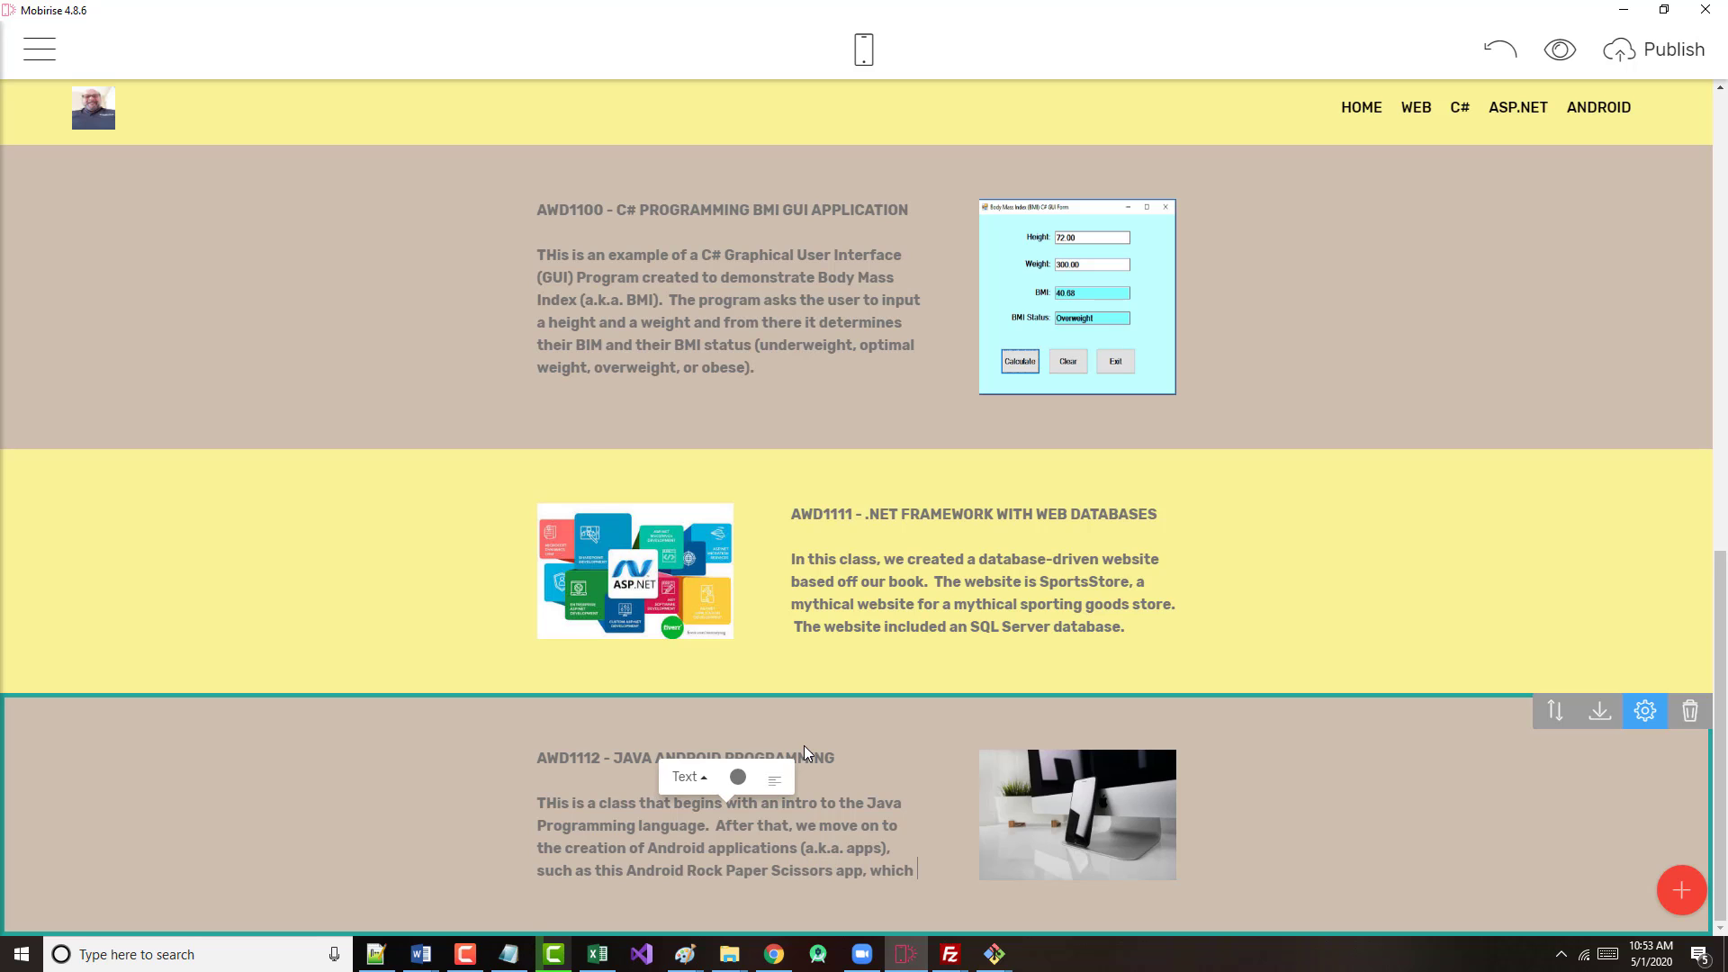
pyautogui.write(' has')
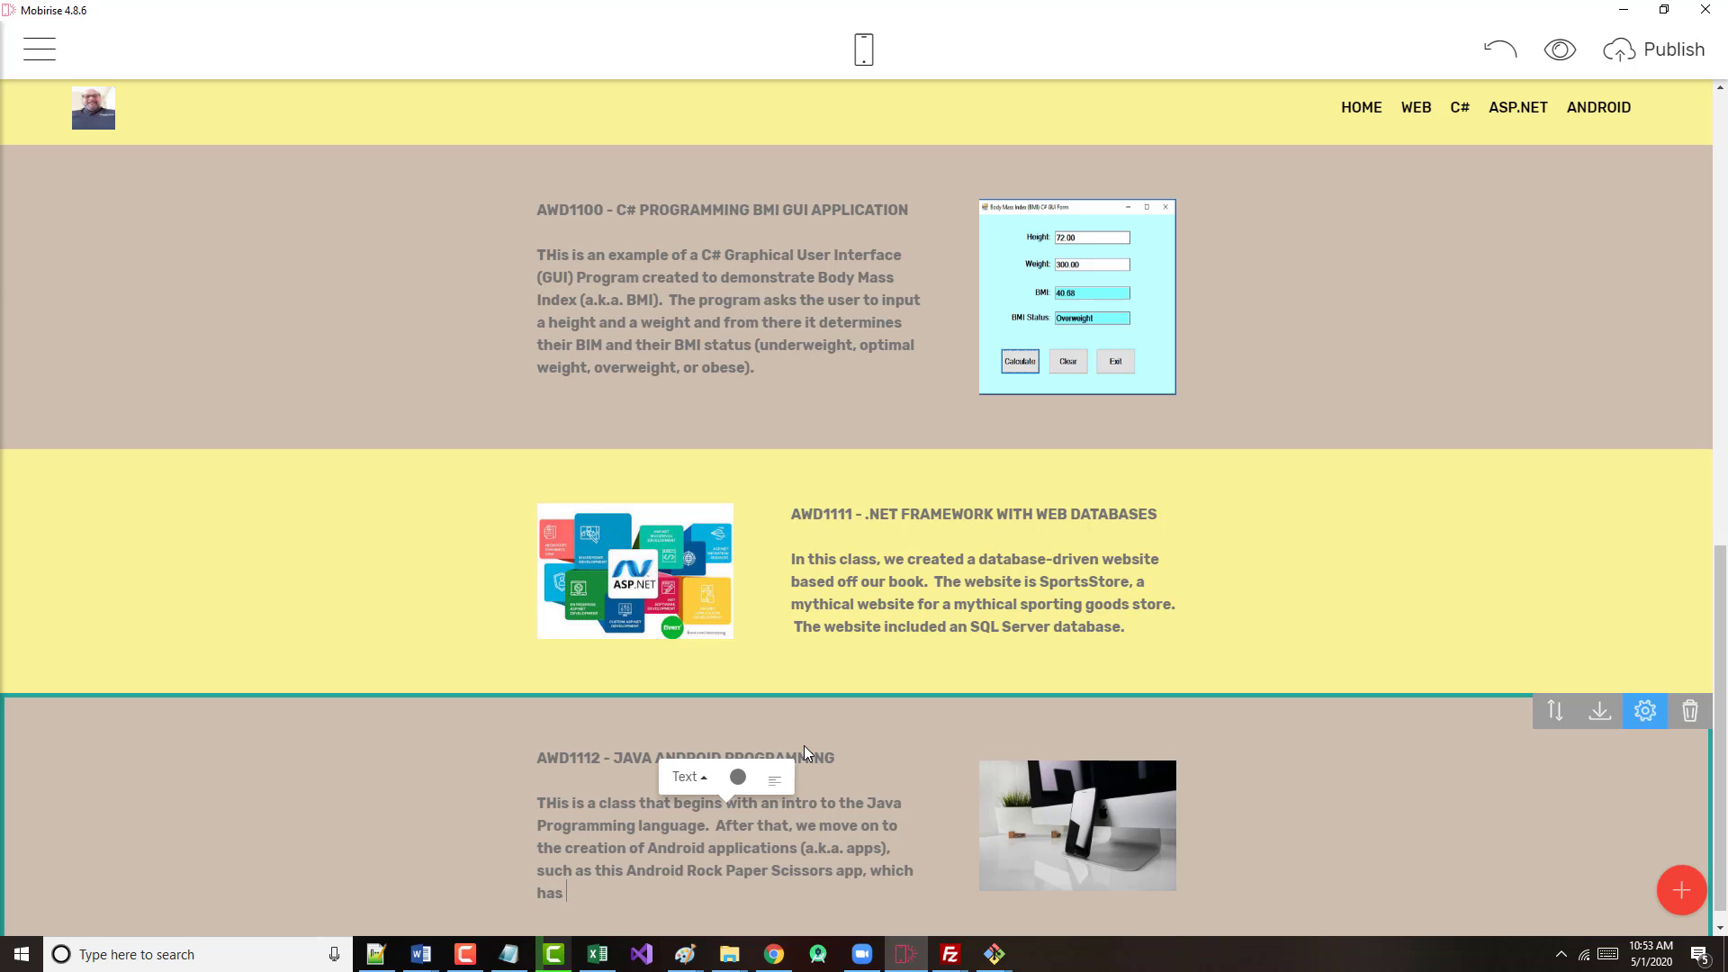
pyautogui.write(' also been uploaded to the Goo')
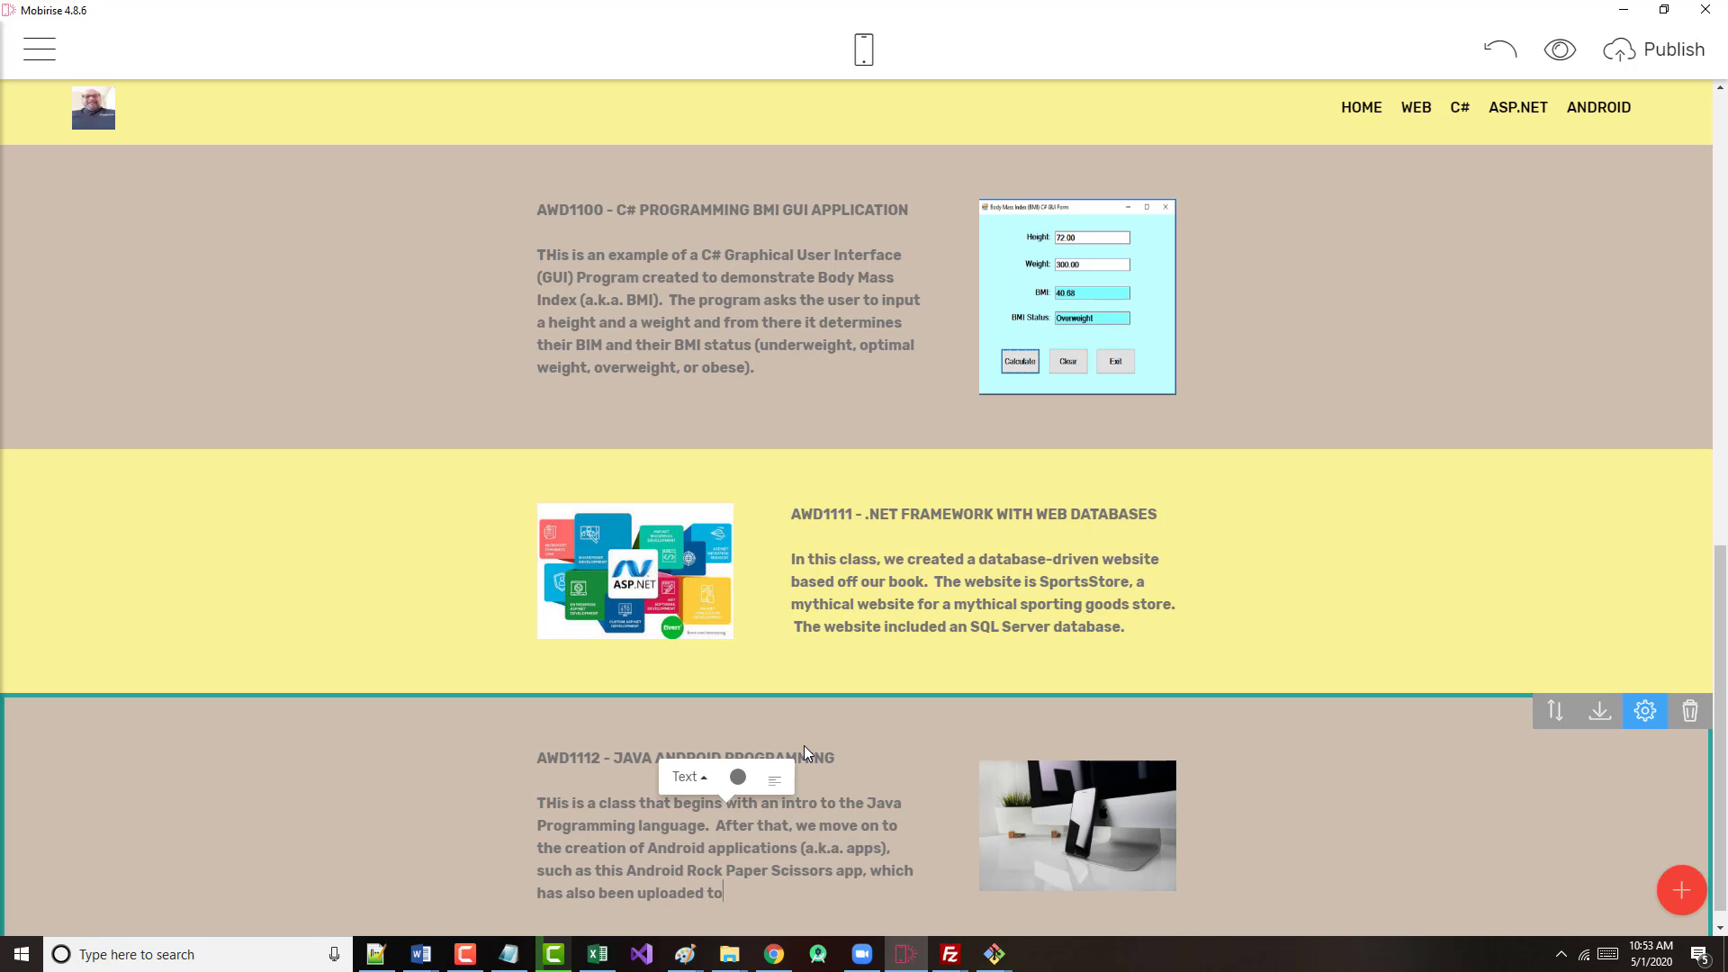
pyautogui.write('gle PlayStore!')
# - Replace the AWD1112 Java Android block's placeholder image with rps.png from the Desktop
pyautogui.click(1034, 813)
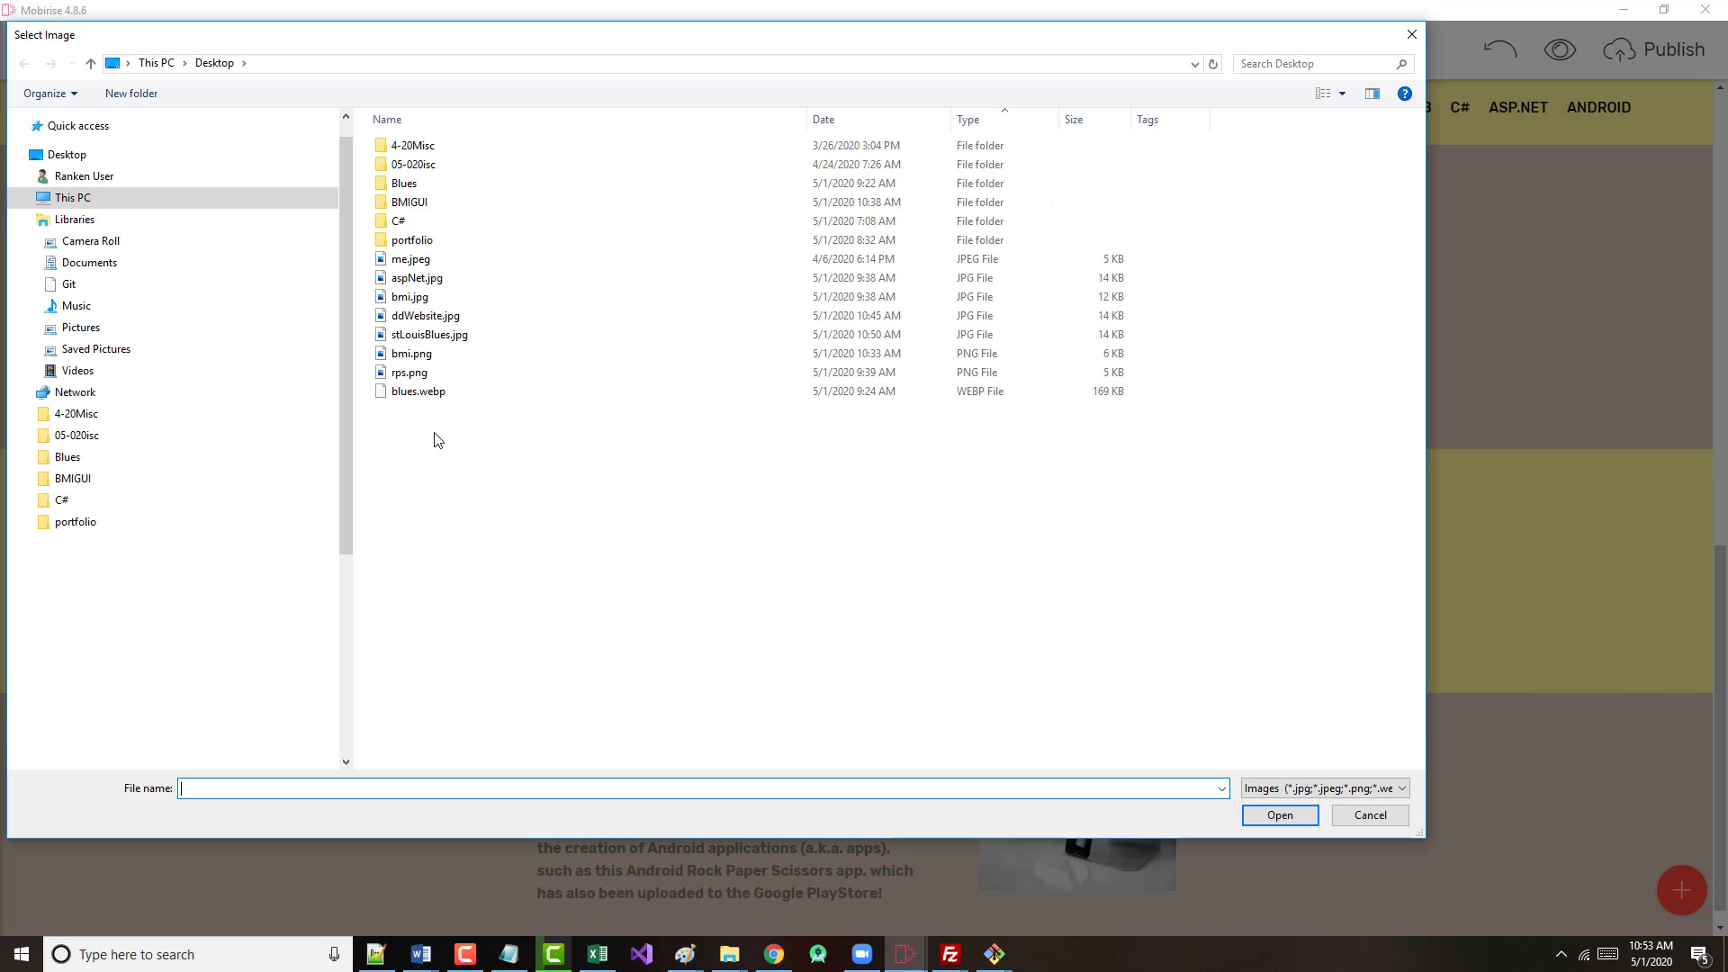
pyautogui.doubleClick(411, 373)
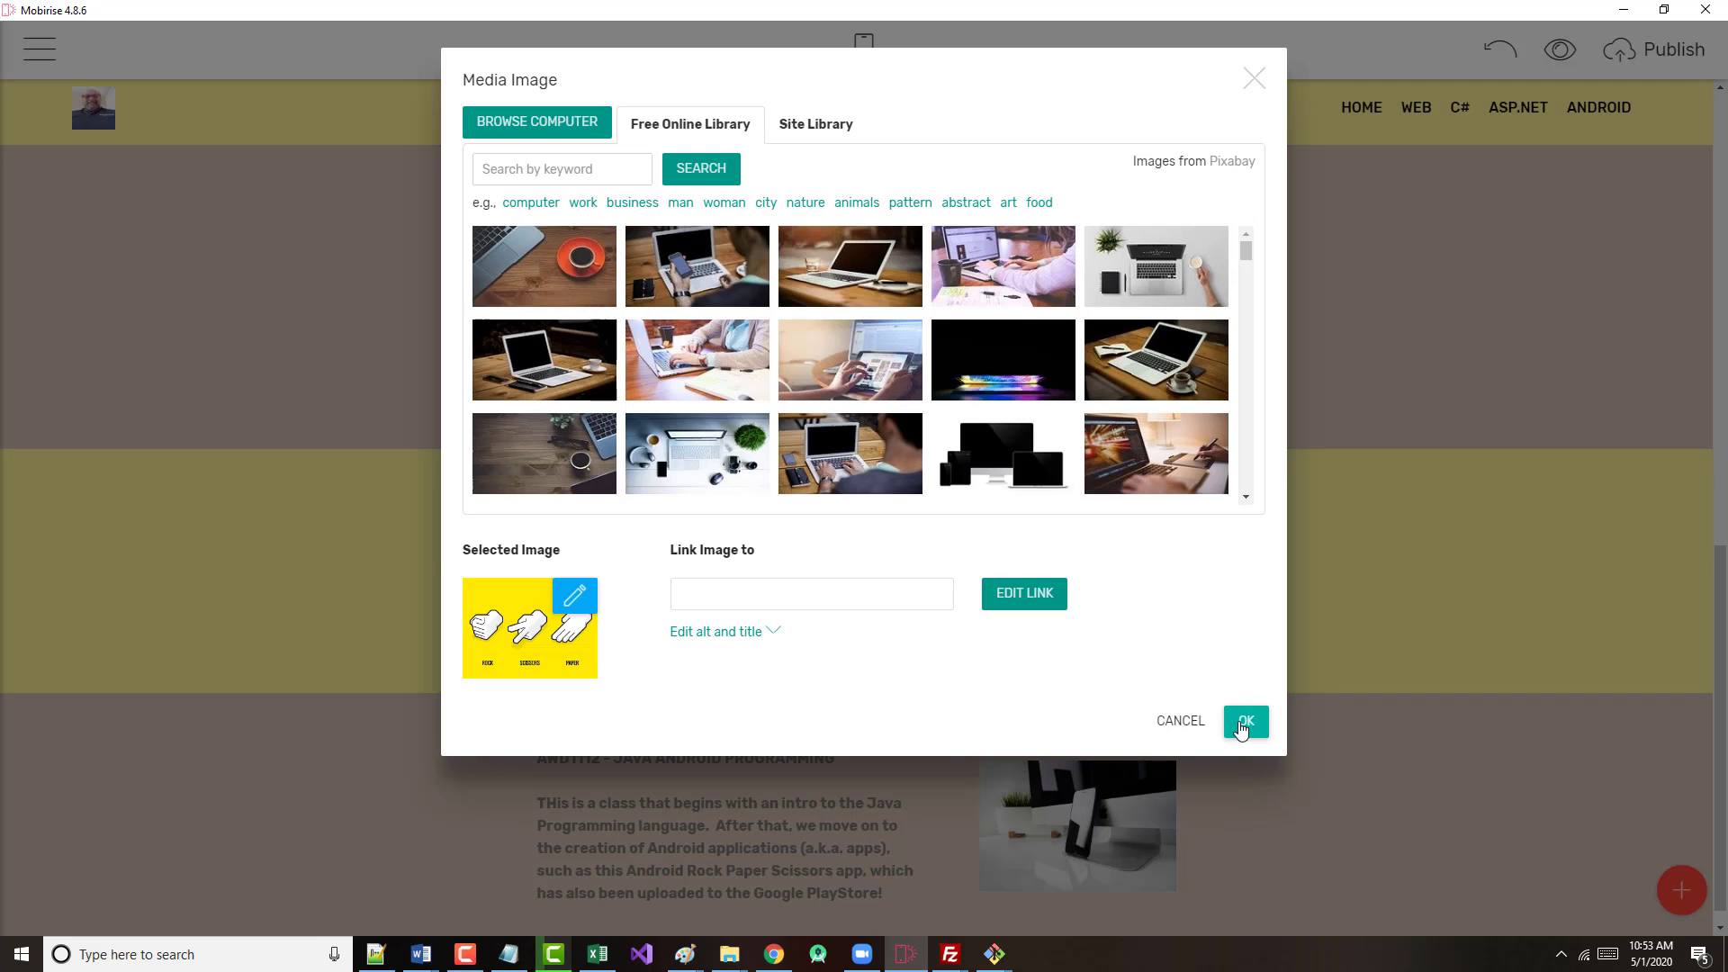
pyautogui.click(1243, 723)
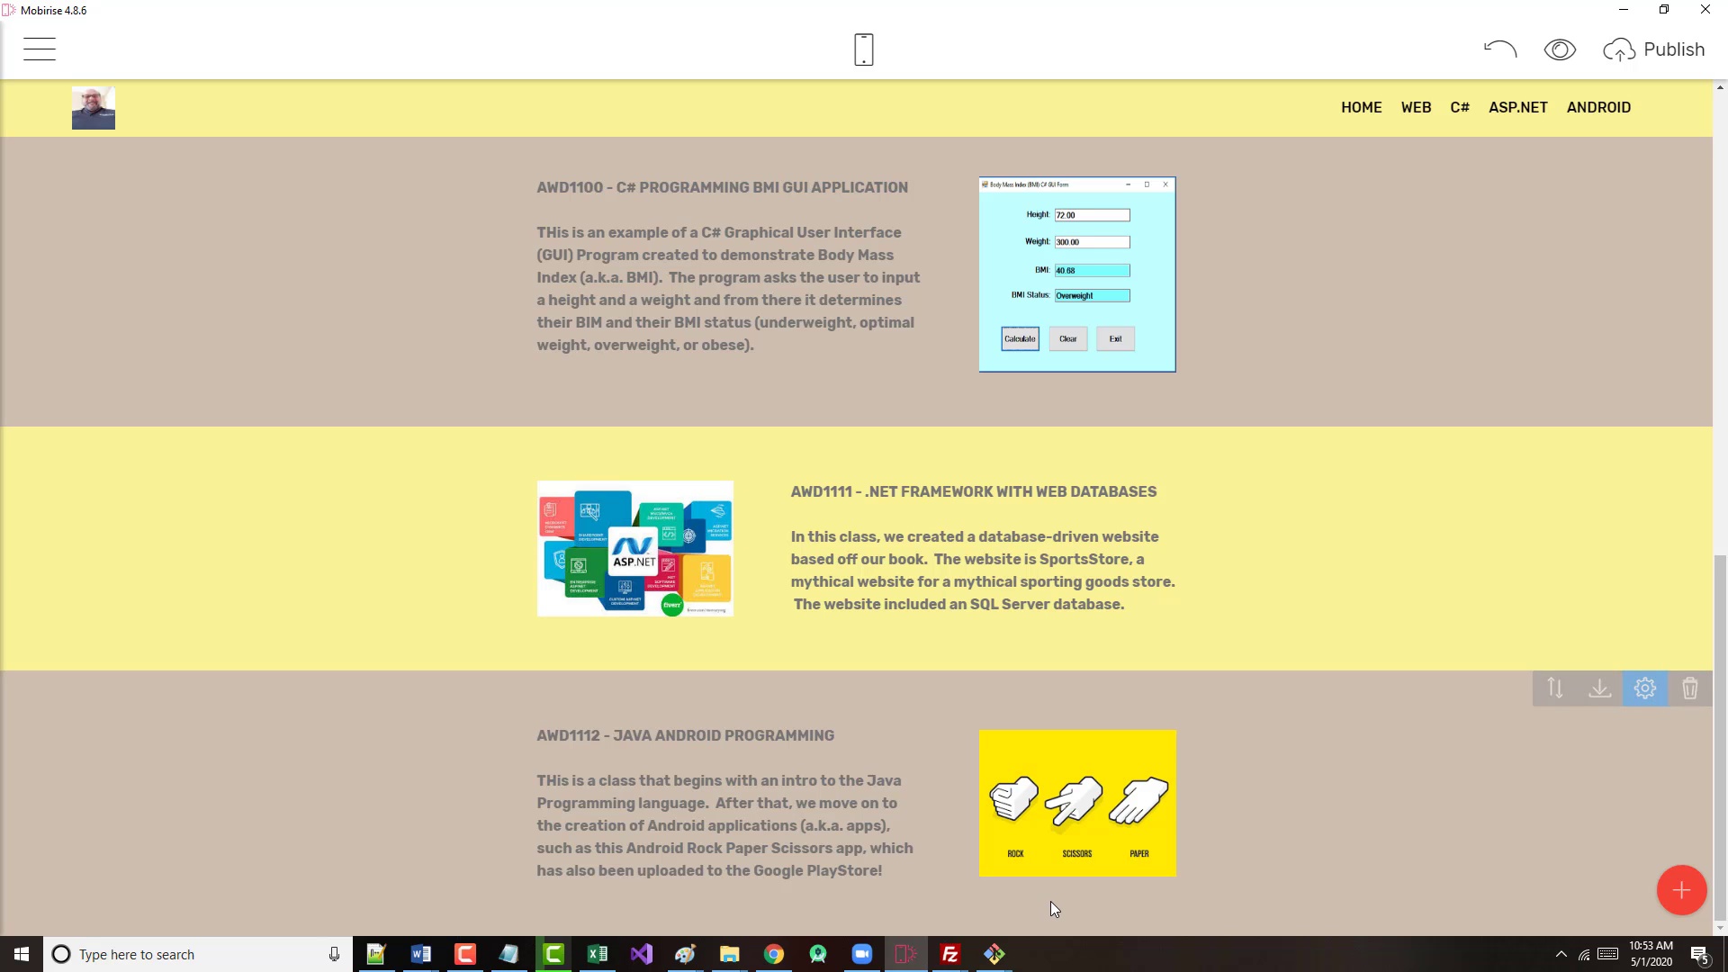
# - Review the portfolio page from the header through the course blocks and check the Rock Paper Scissors image's settings without changing them
pyautogui.scroll(10, 909, 621)
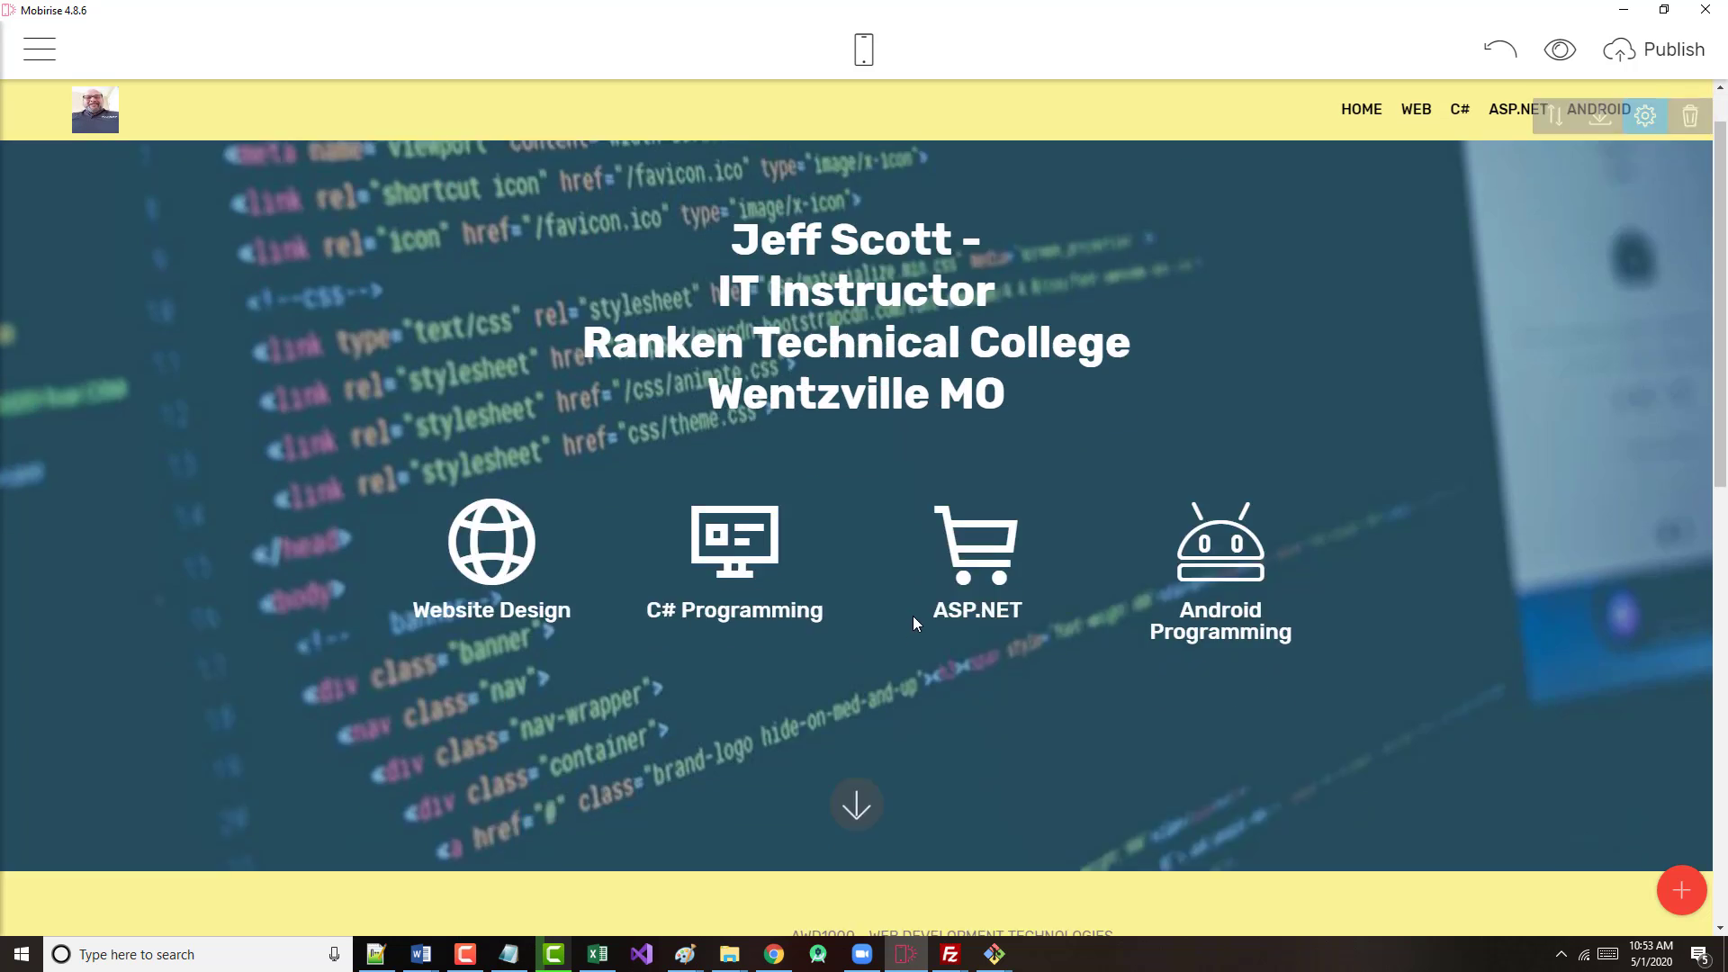
pyautogui.scroll(-3, 912, 615)
pyautogui.scroll(-8, 933, 628)
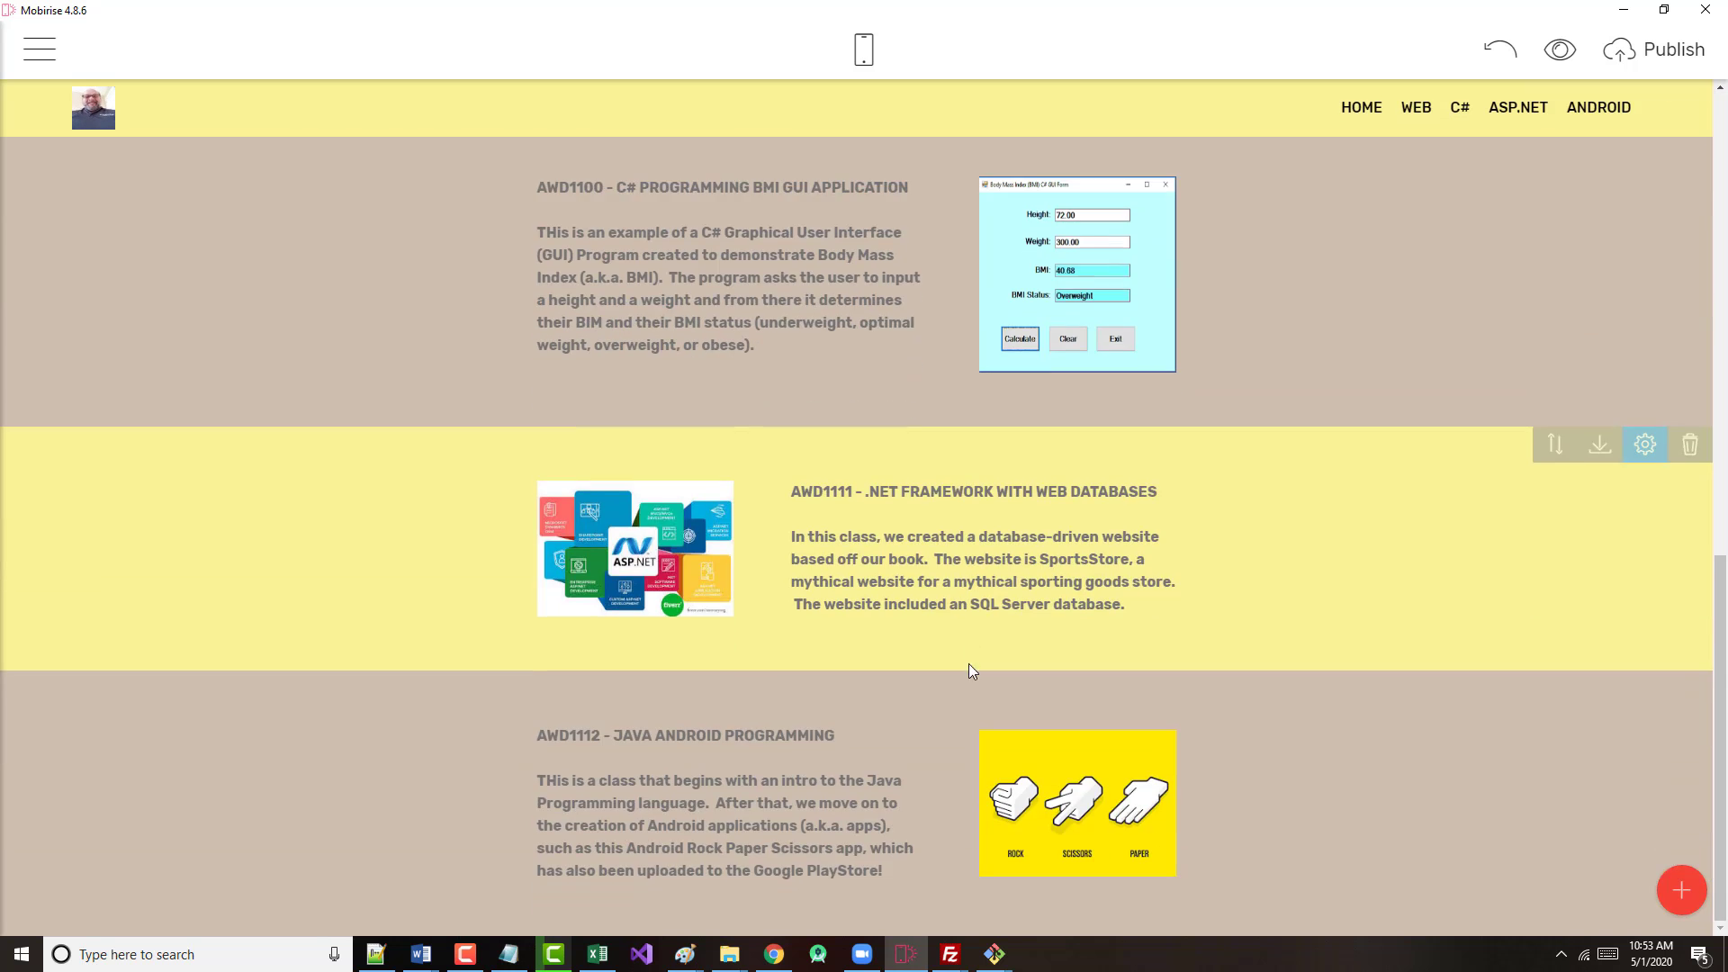
pyautogui.scroll(5, 972, 670)
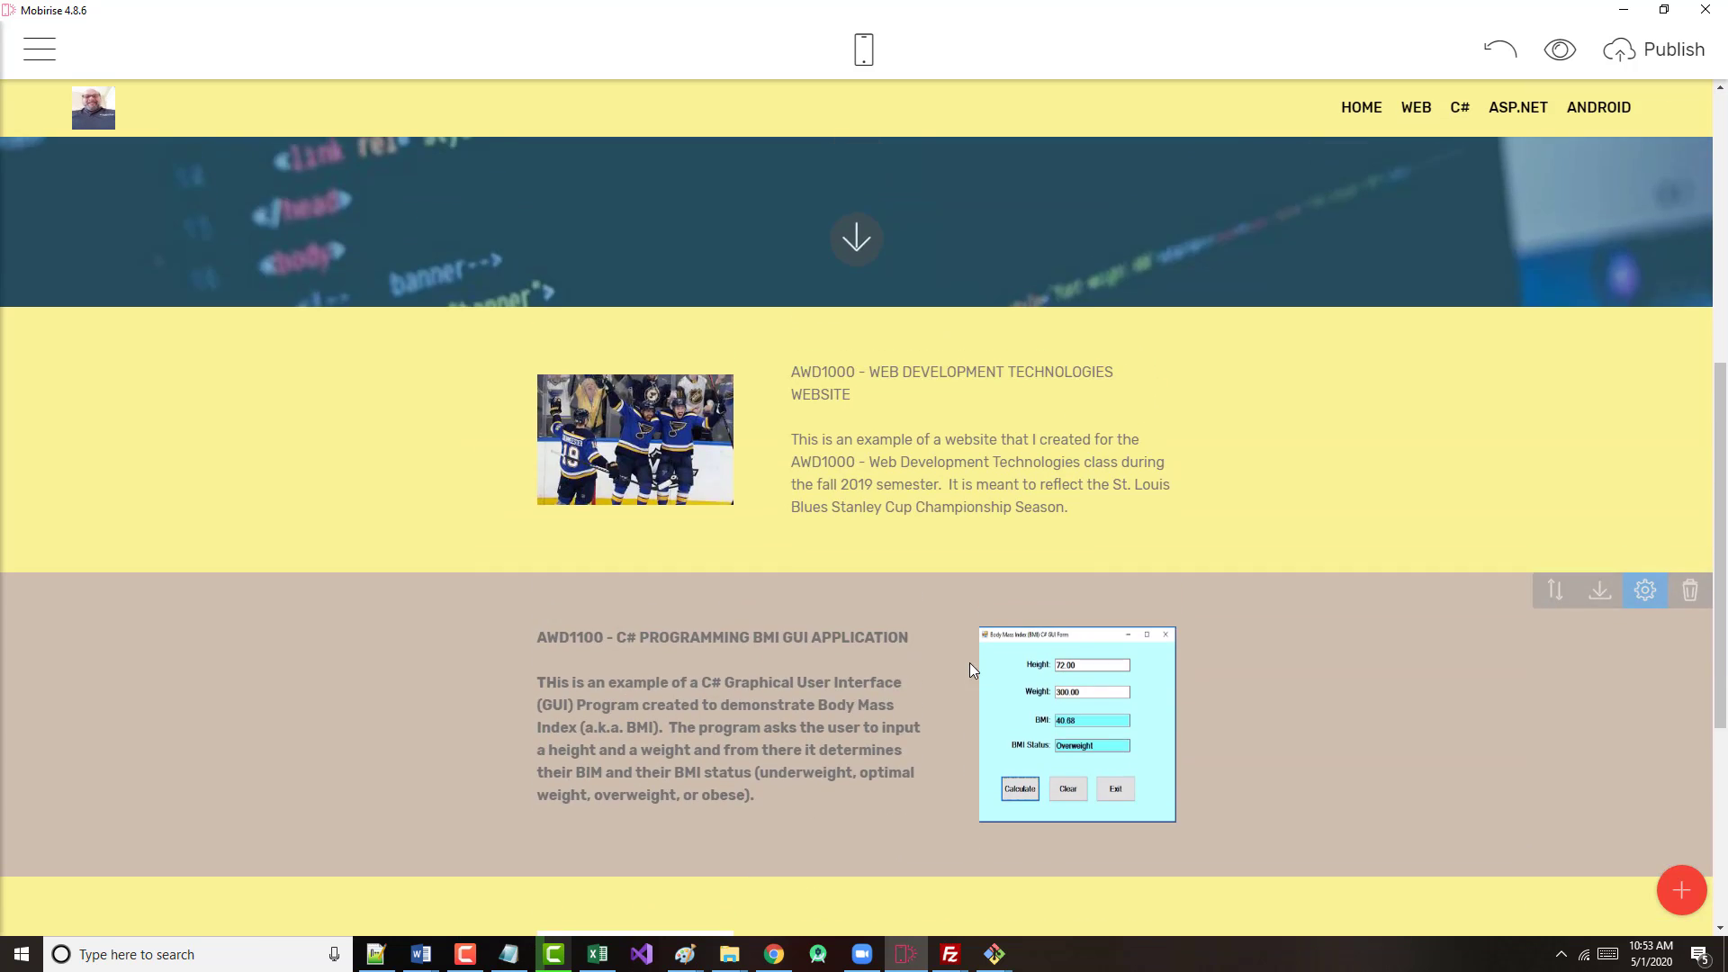
pyautogui.scroll(-1, 970, 663)
pyautogui.scroll(-3, 970, 662)
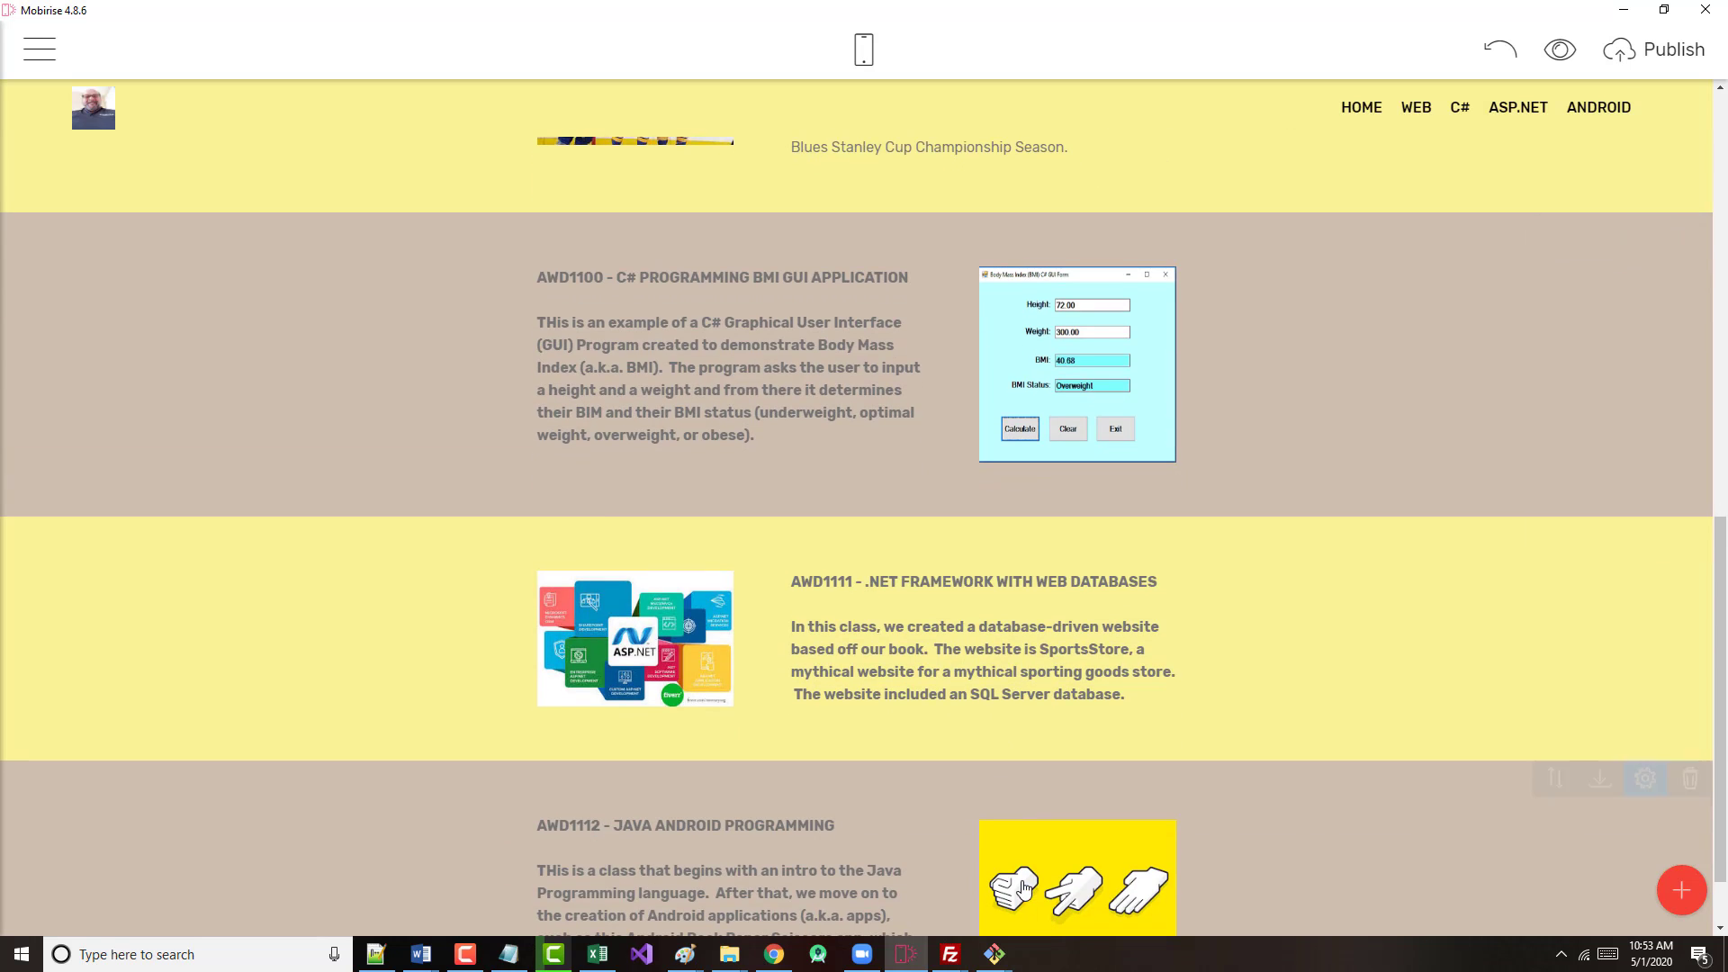
pyautogui.scroll(-1, 1039, 858)
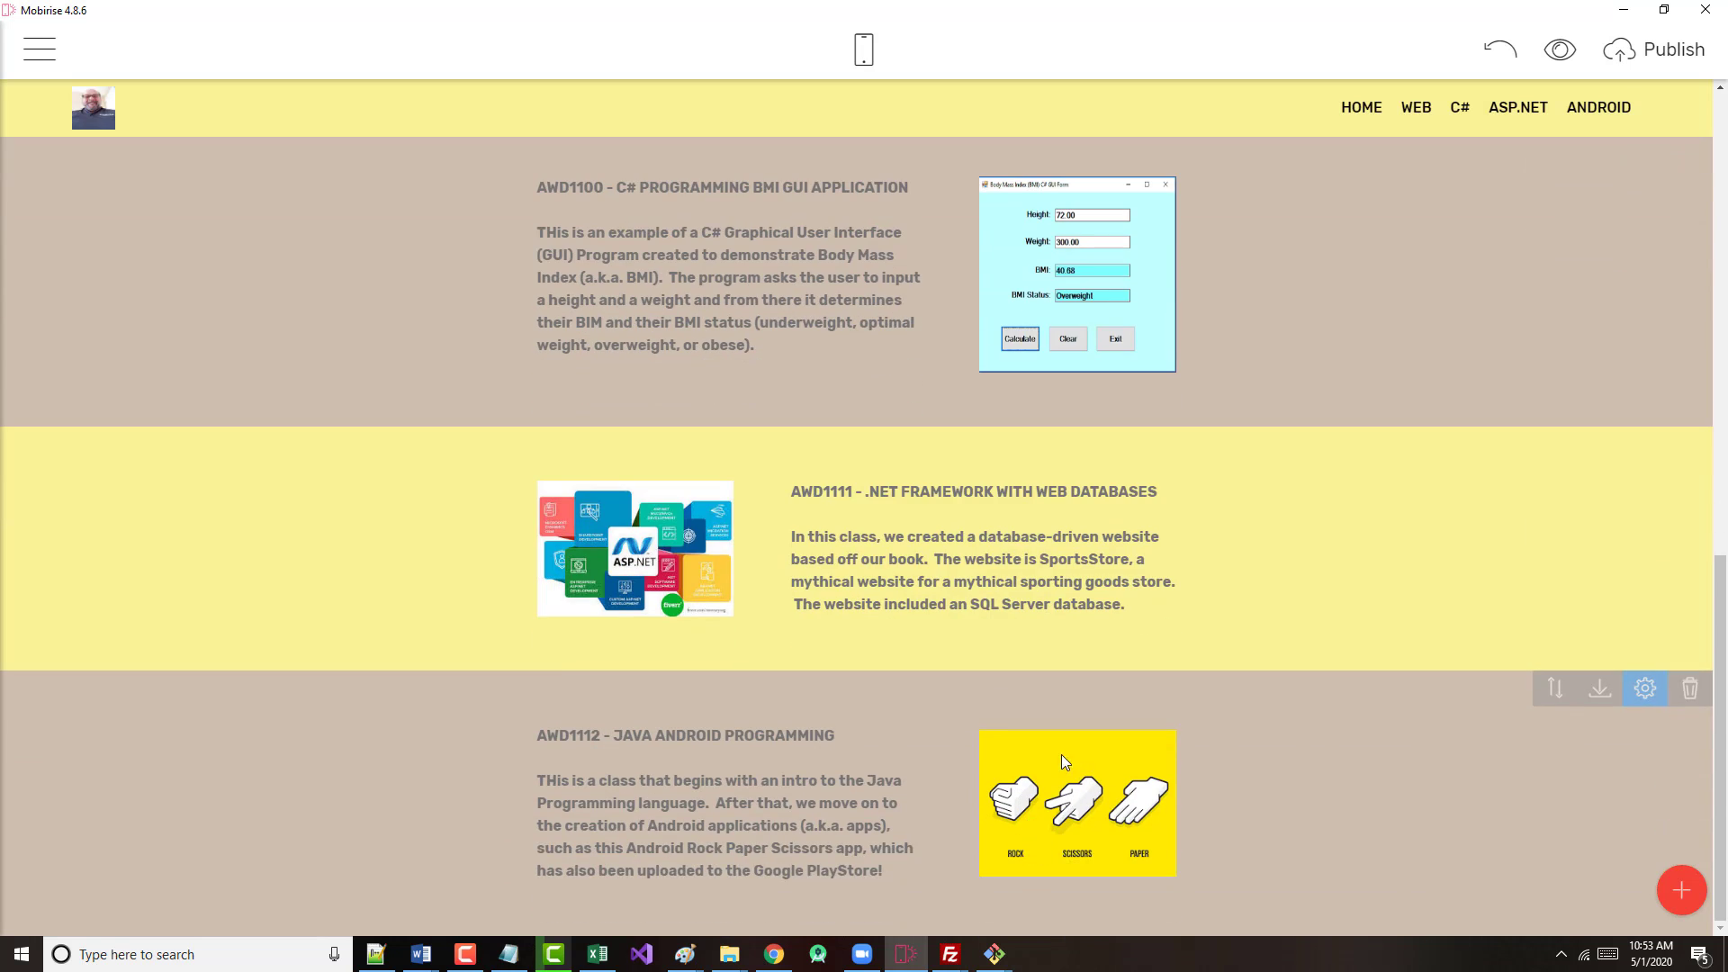
pyautogui.click(1018, 711)
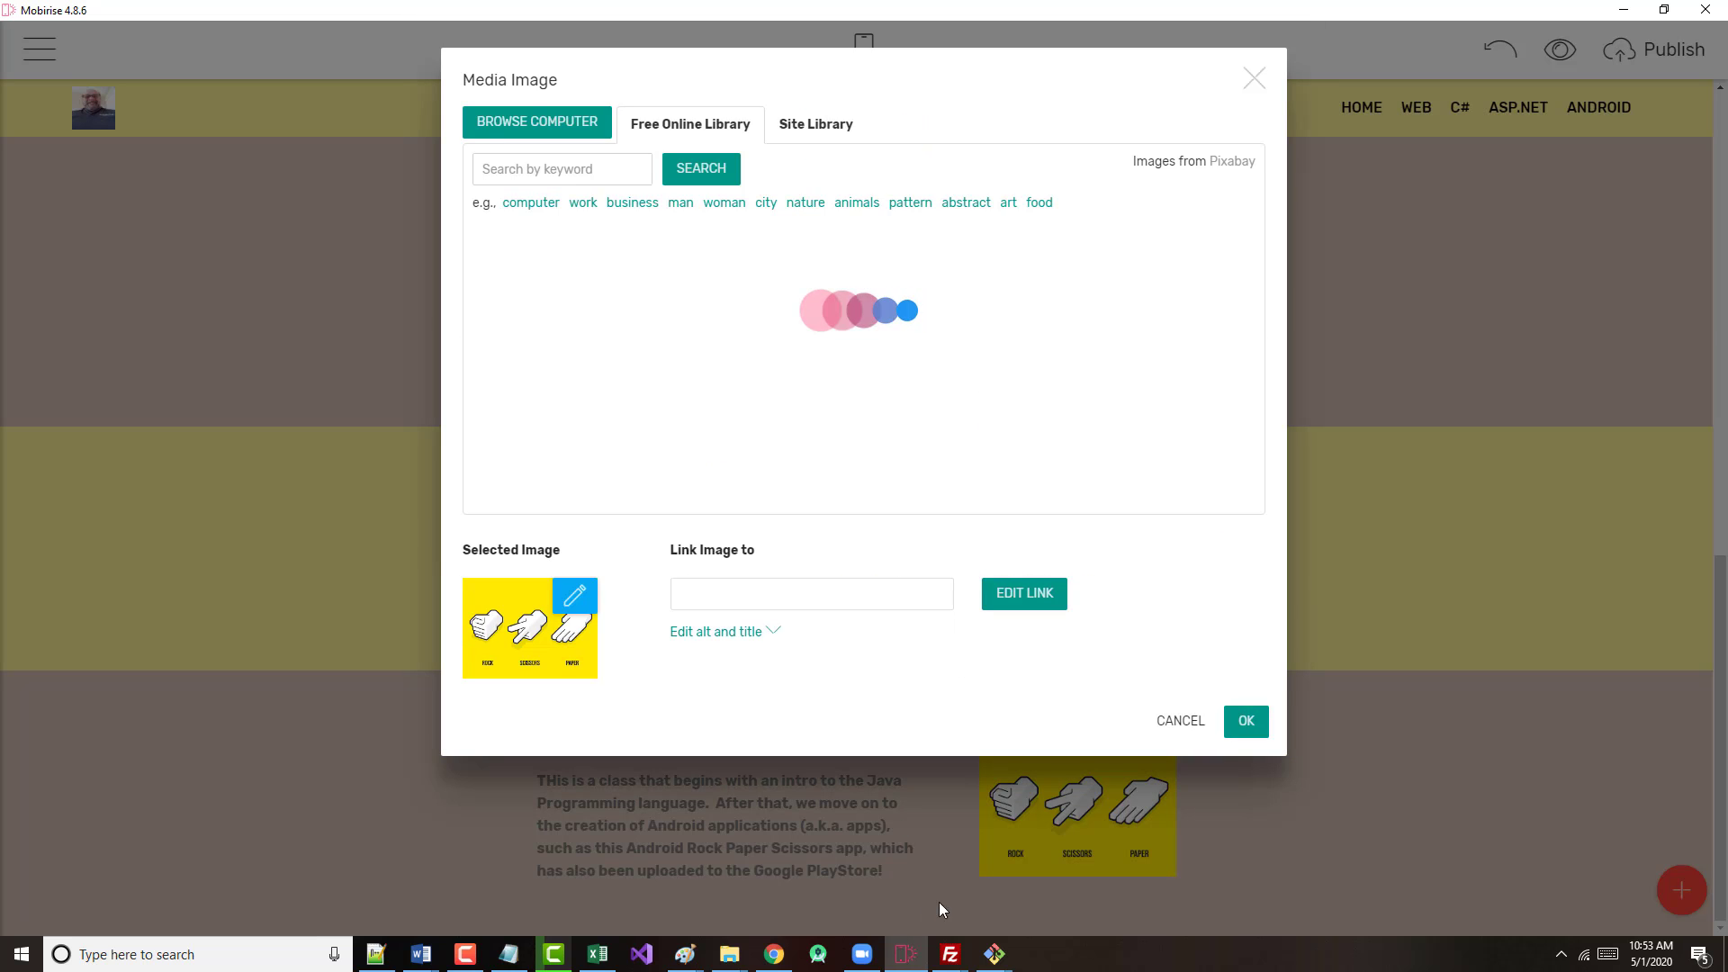
pyautogui.click(1195, 726)
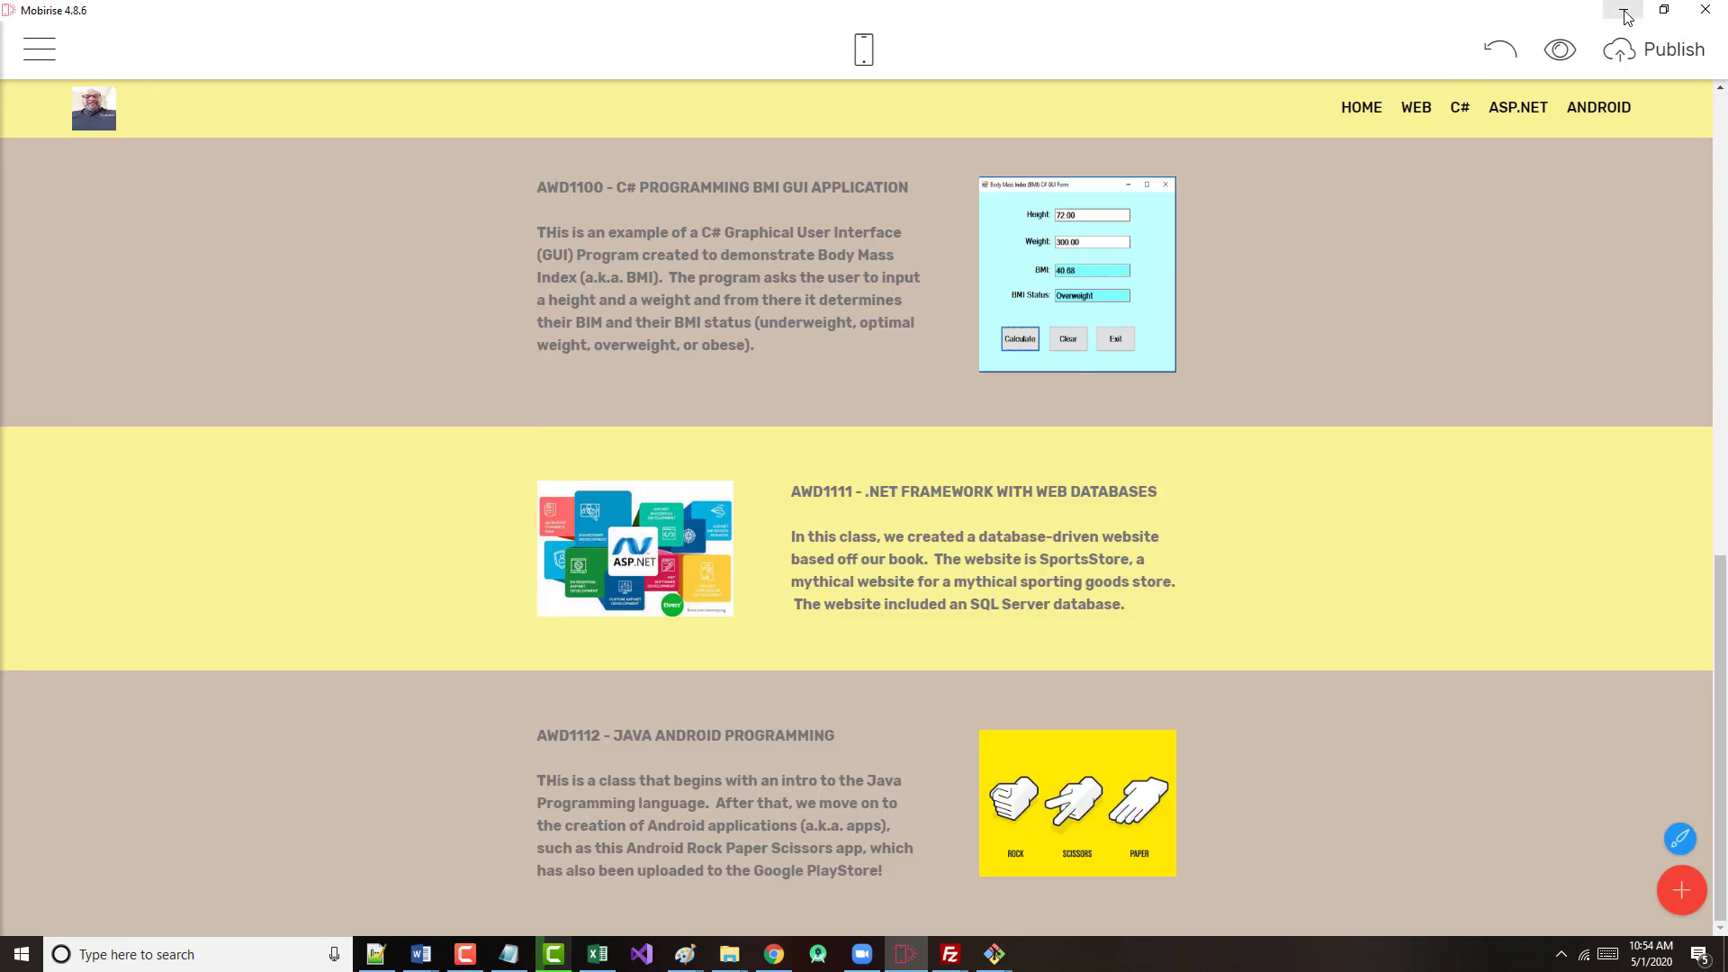
# - Restart Mobirise4, clear away the File Explorer and Git Bash windows, and bring the reopened portfolio project to the front
pyautogui.click(1627, 18)
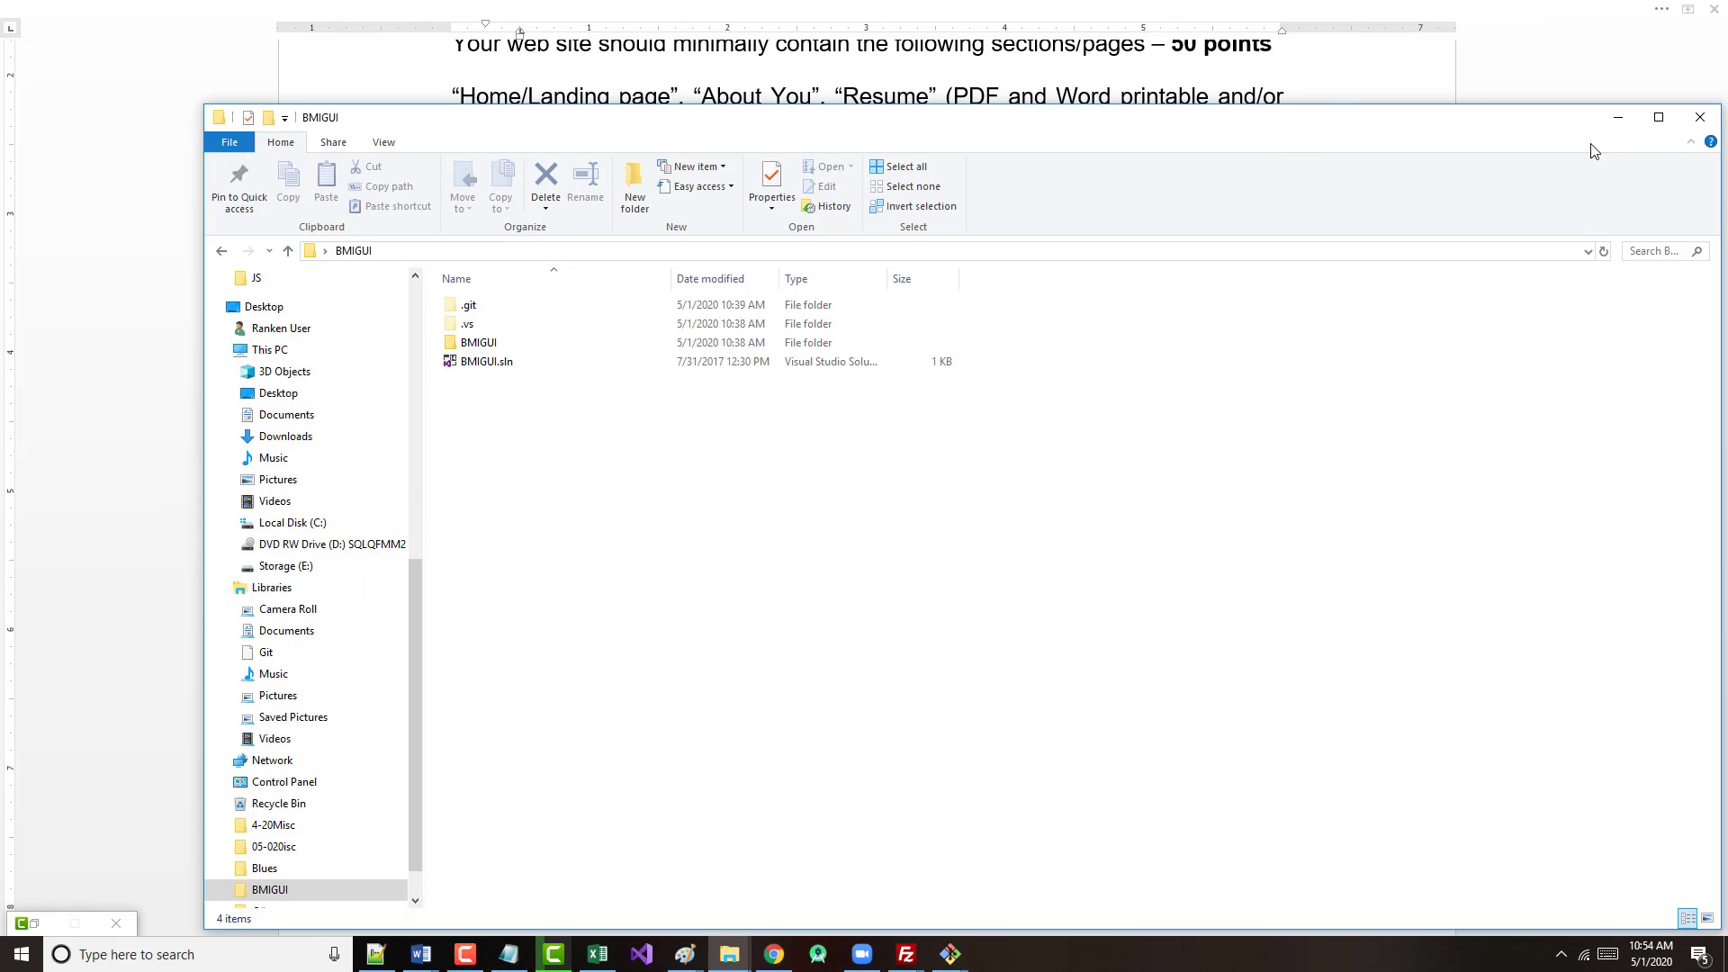
pyautogui.click(1616, 117)
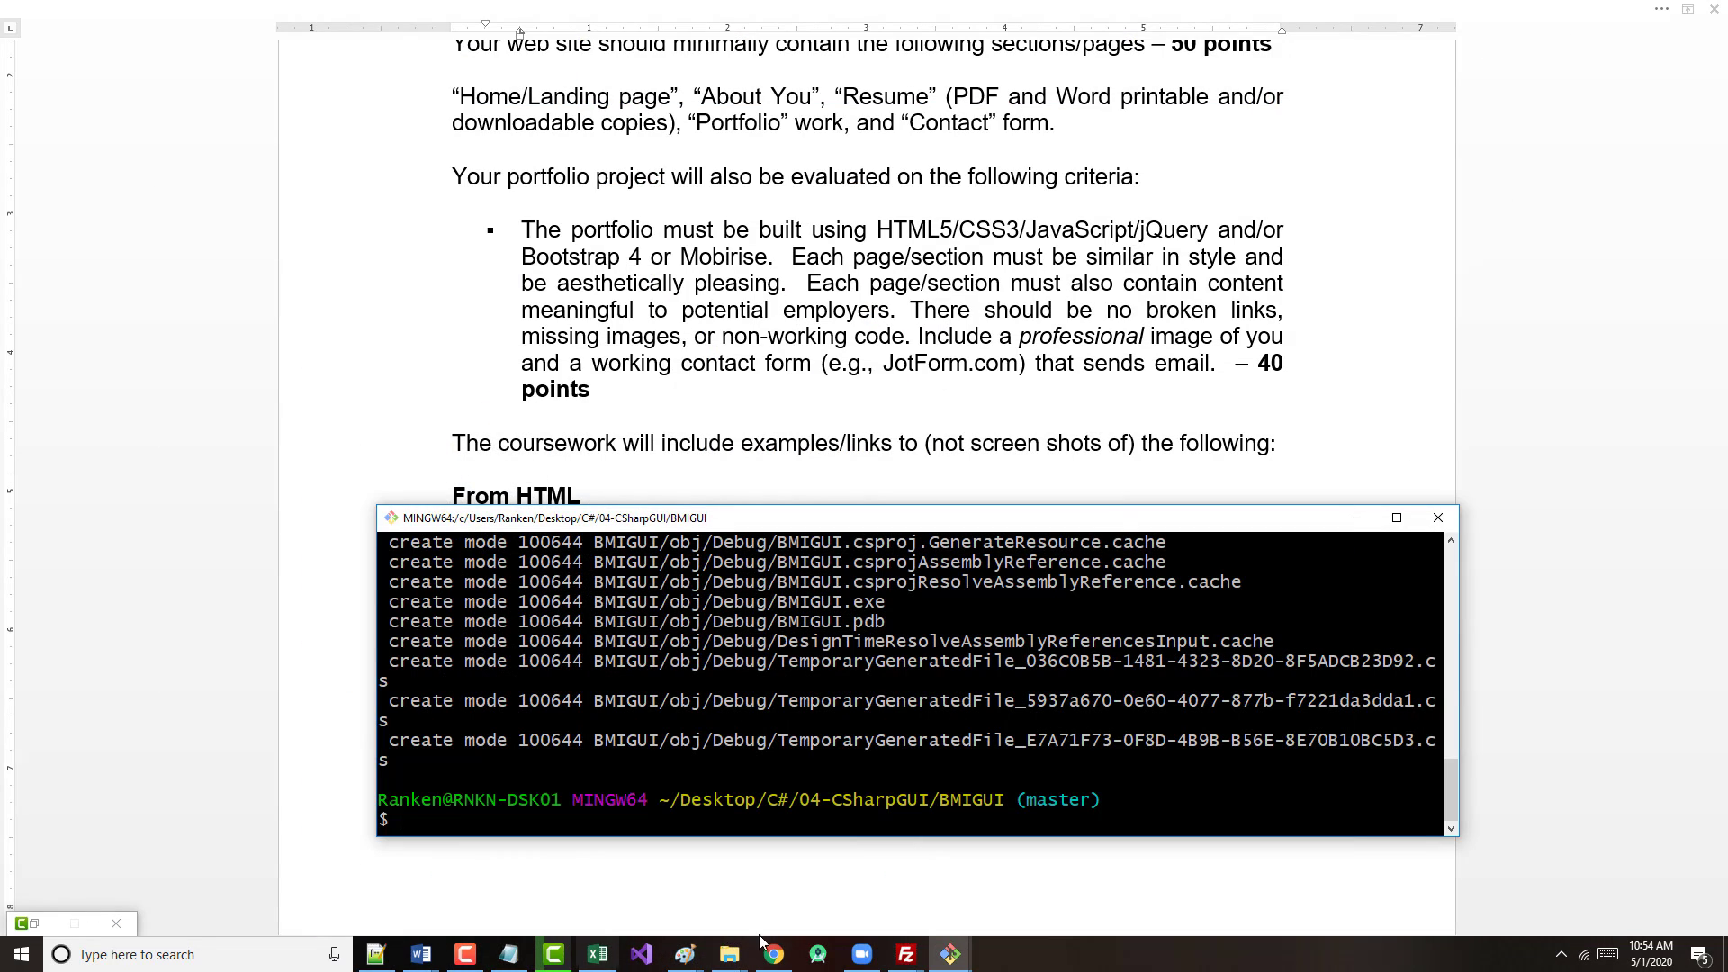
pyautogui.click(240, 962)
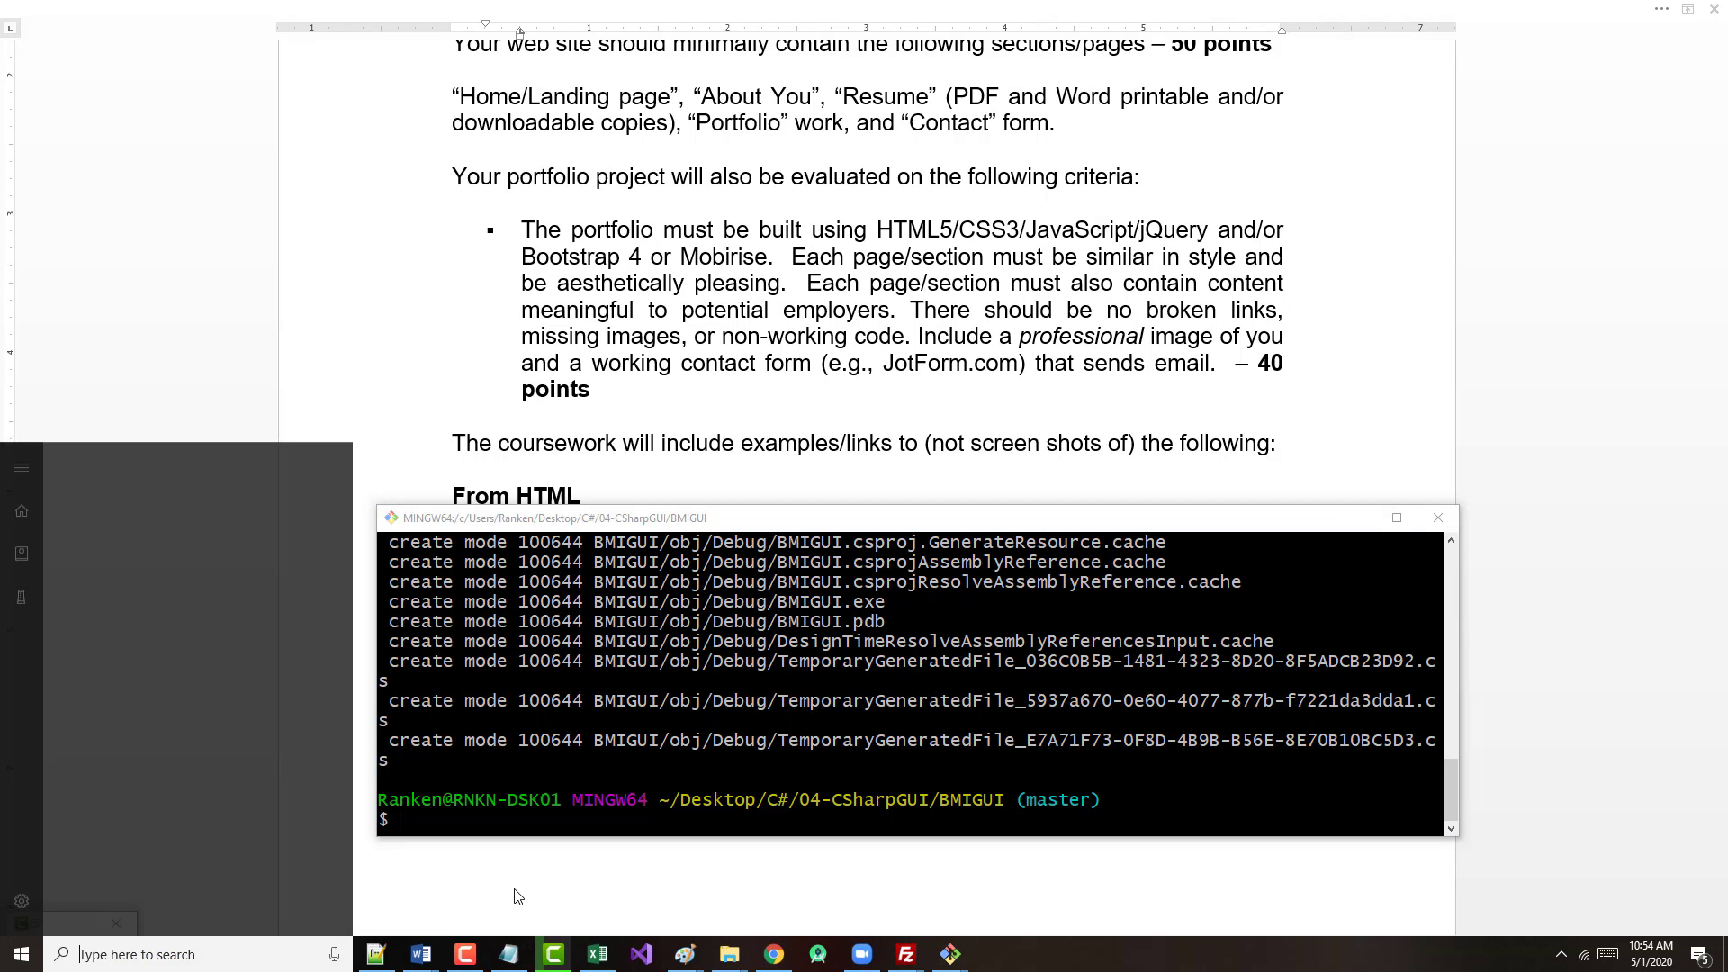
pyautogui.write('mobi')
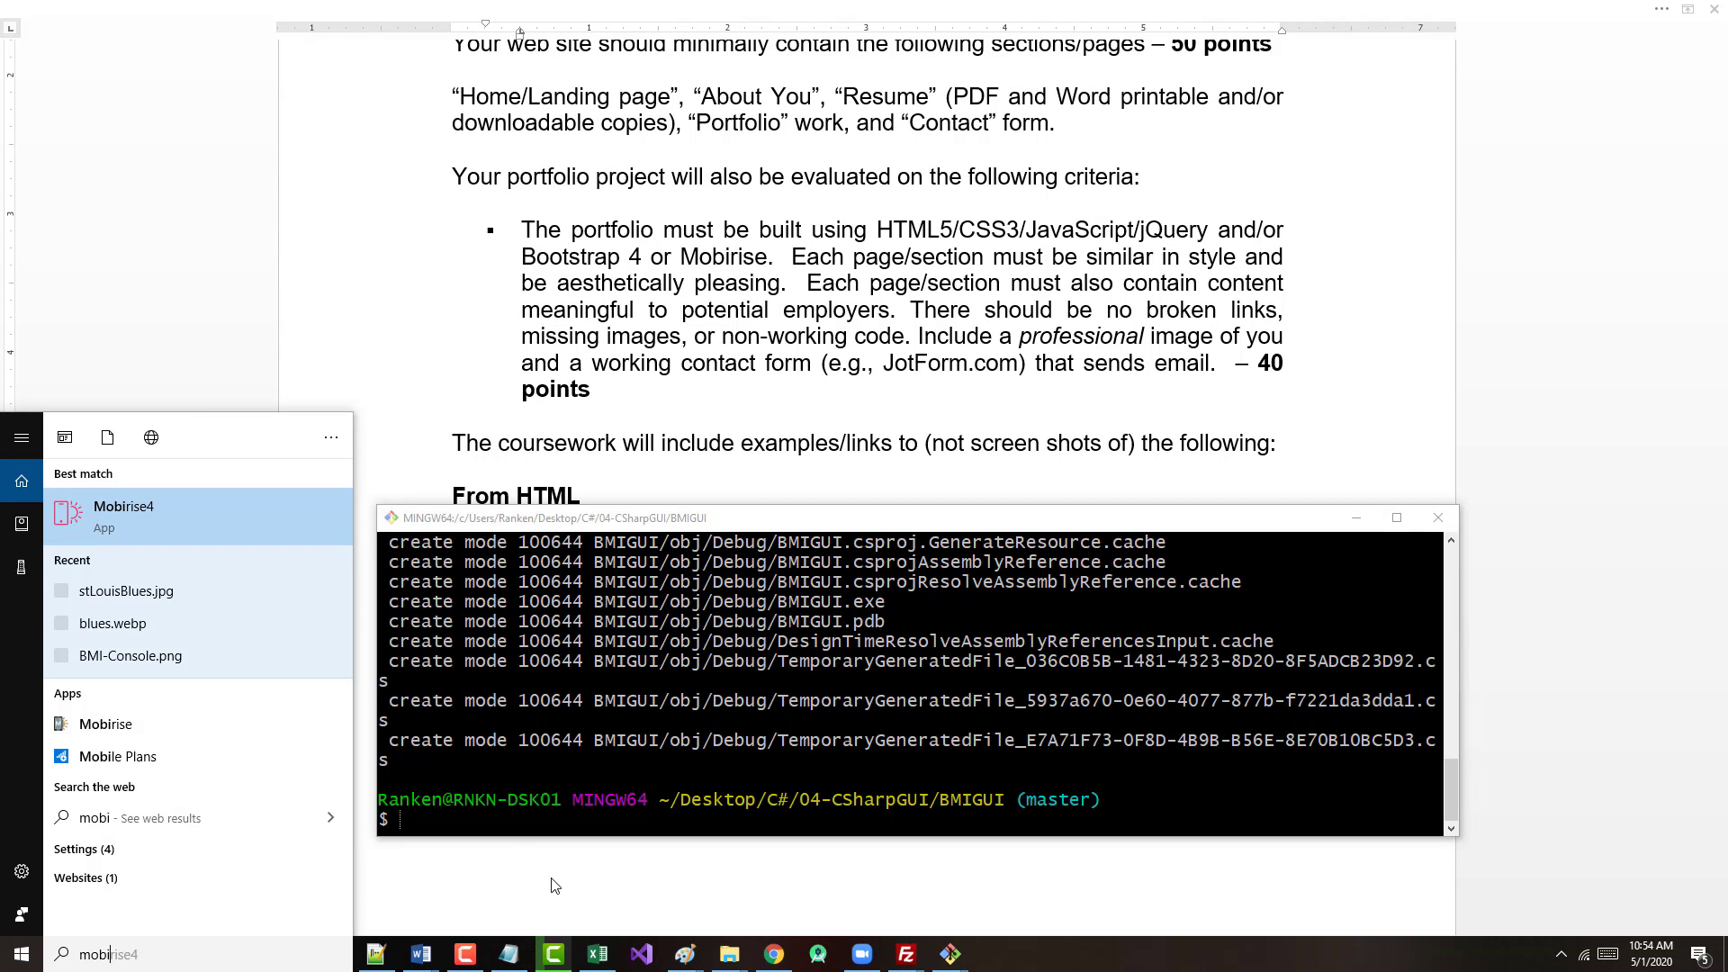
pyautogui.click(169, 523)
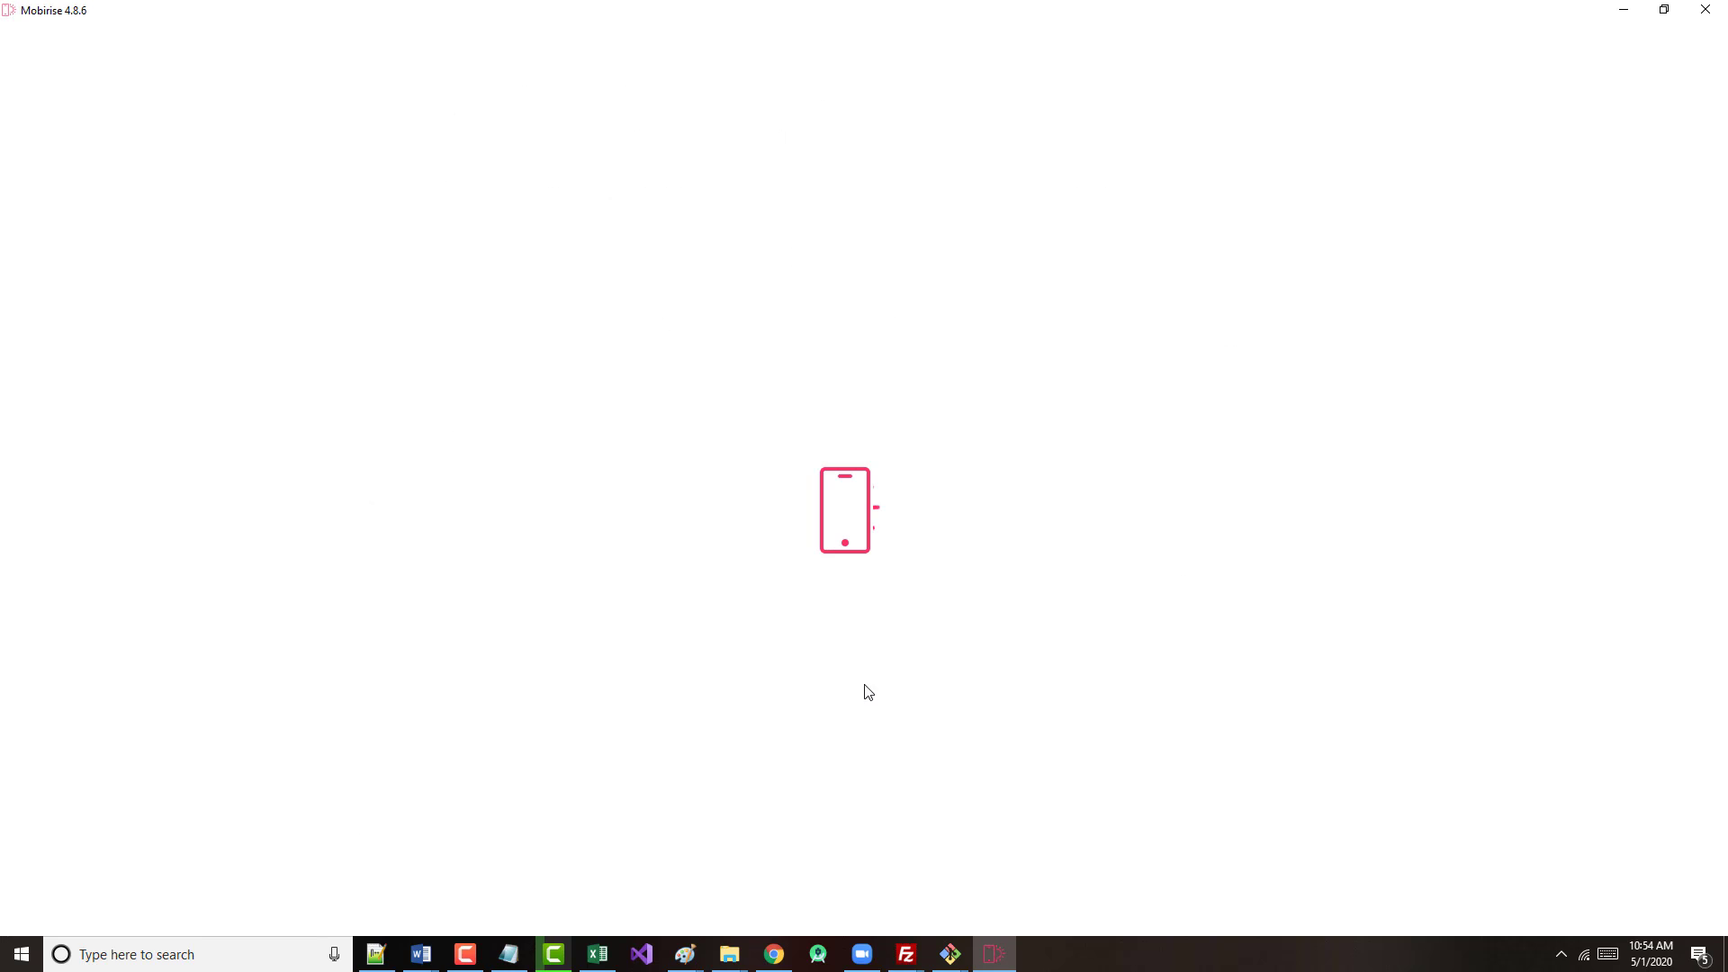
pyautogui.click(993, 961)
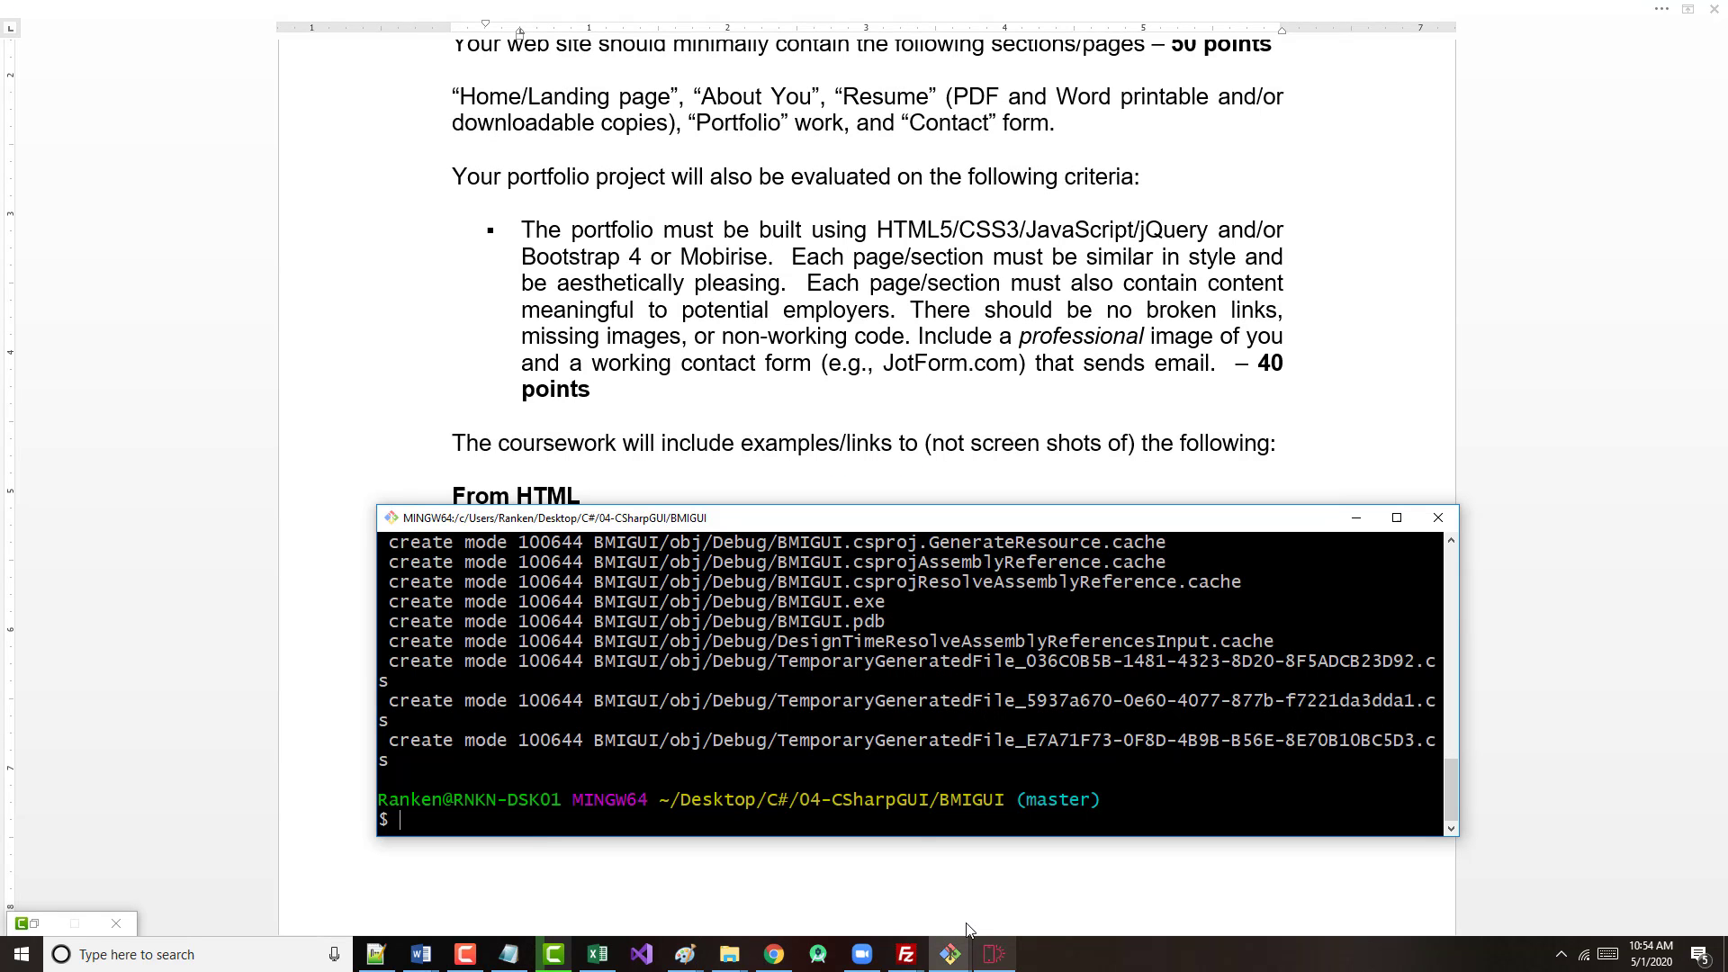
pyautogui.click(1356, 518)
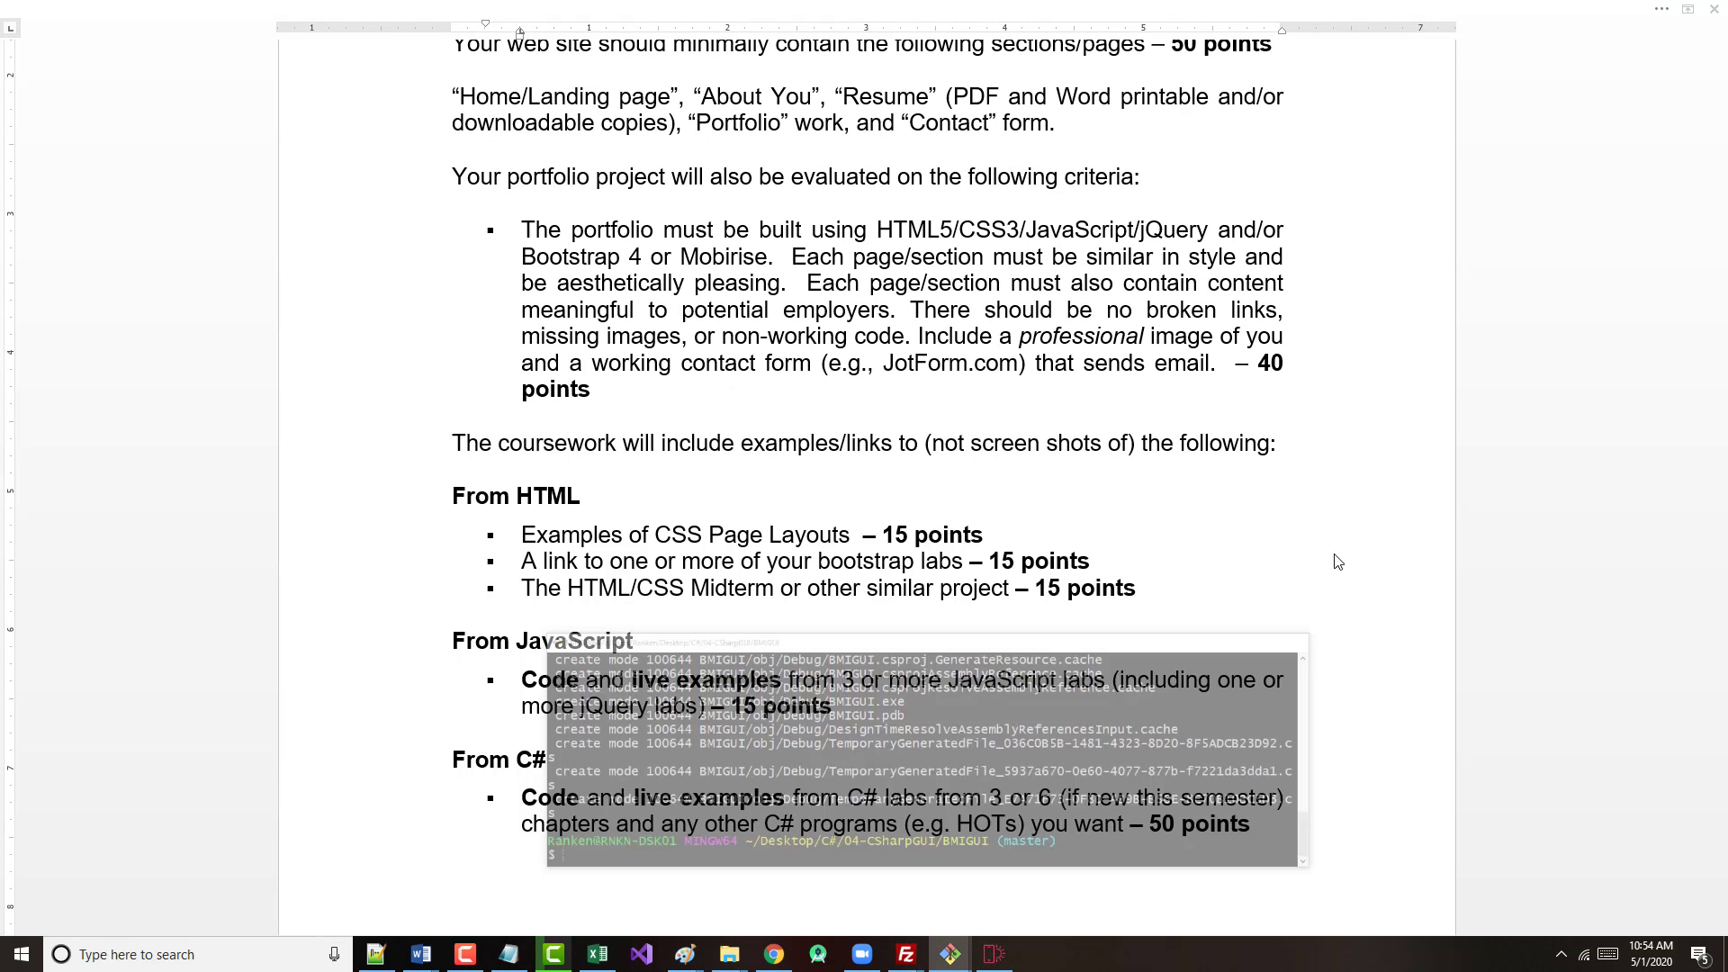
pyautogui.click(1011, 962)
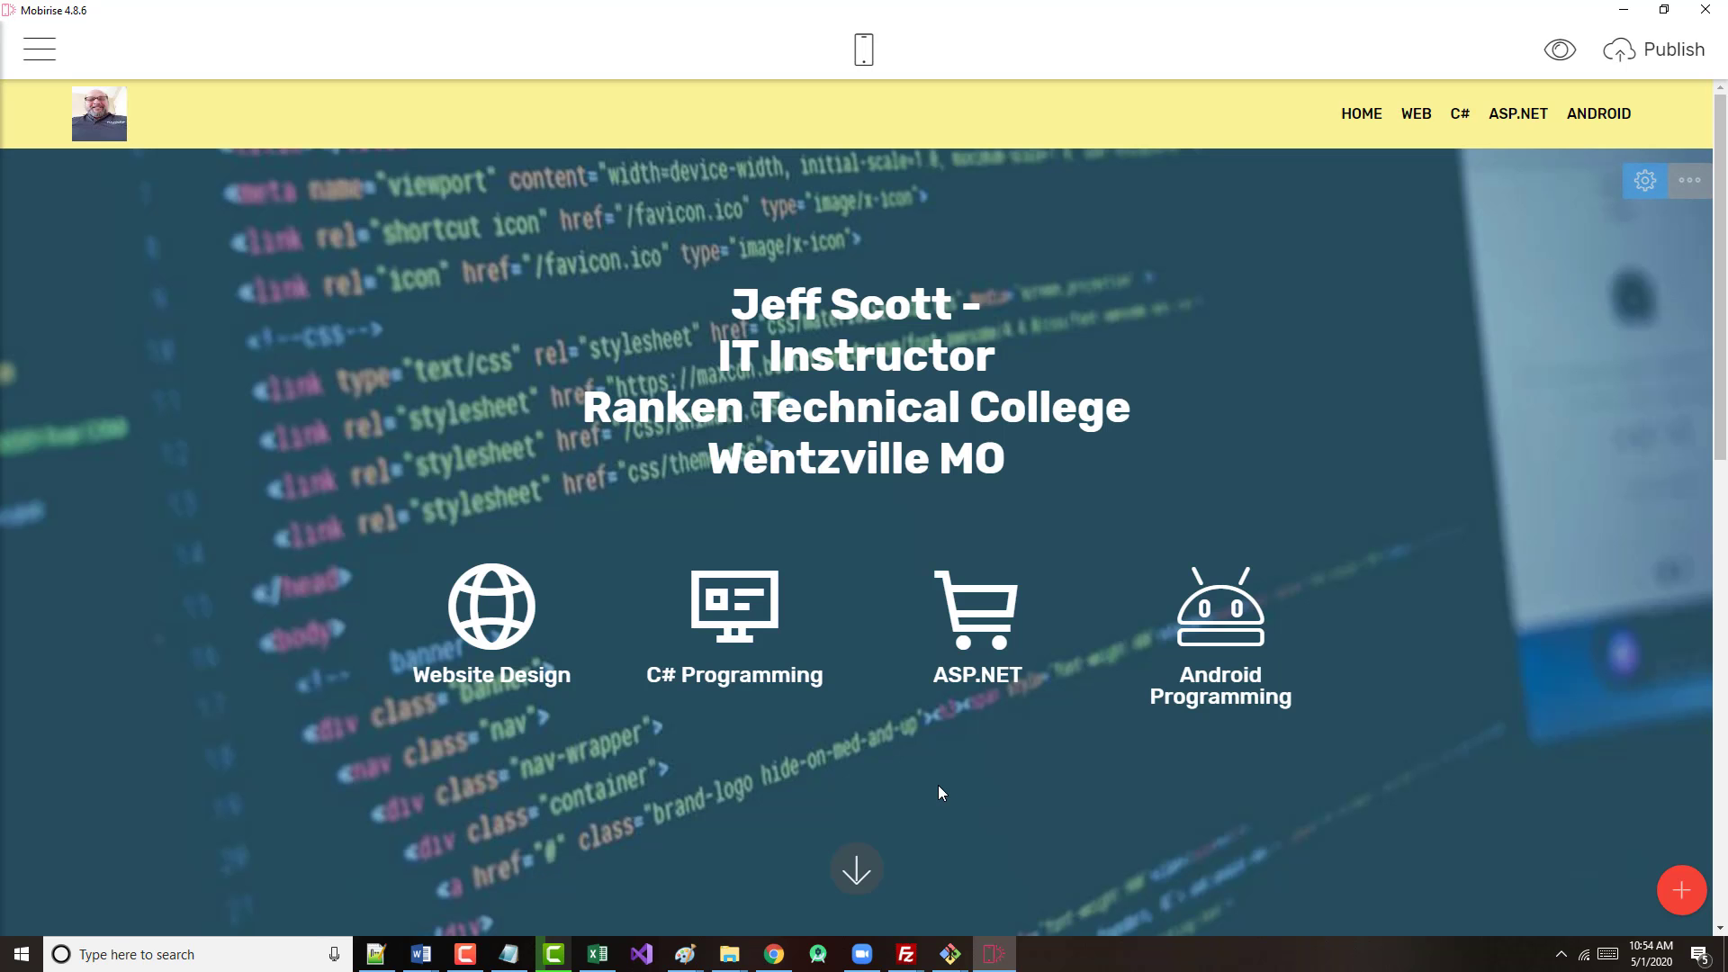
# - Link the ASP.NET item in the header navigation to the Content 7-a block on the Home page
pyautogui.scroll(-6, 1046, 458)
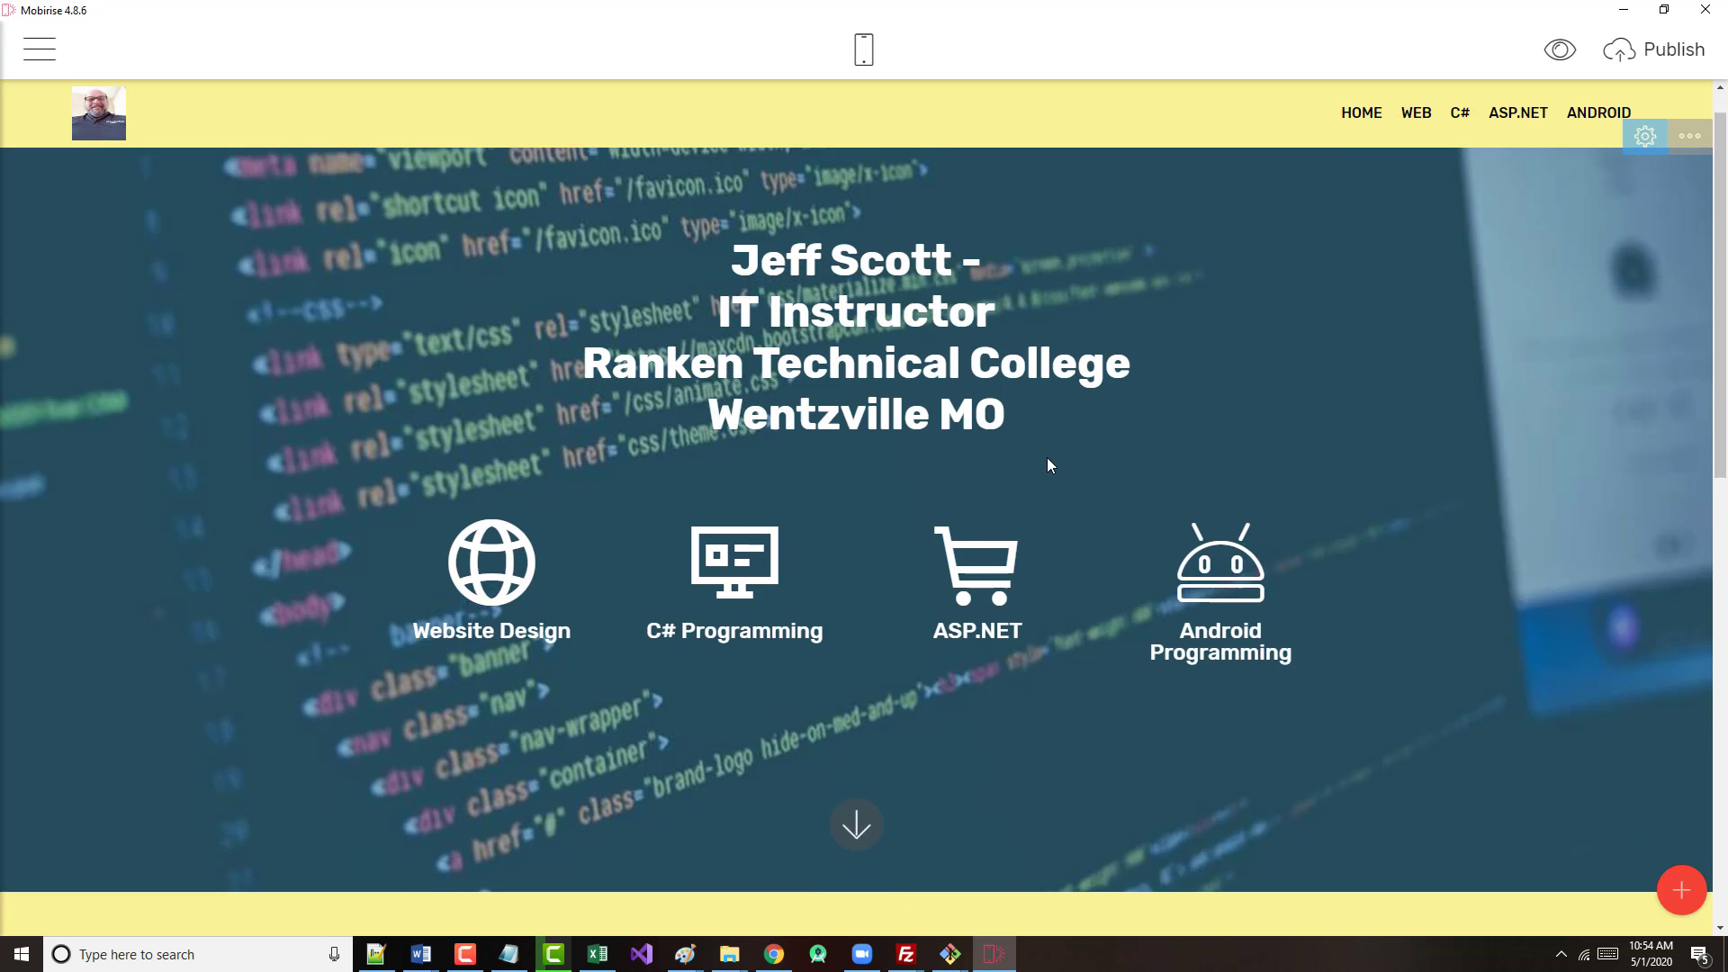
pyautogui.scroll(-4, 1026, 504)
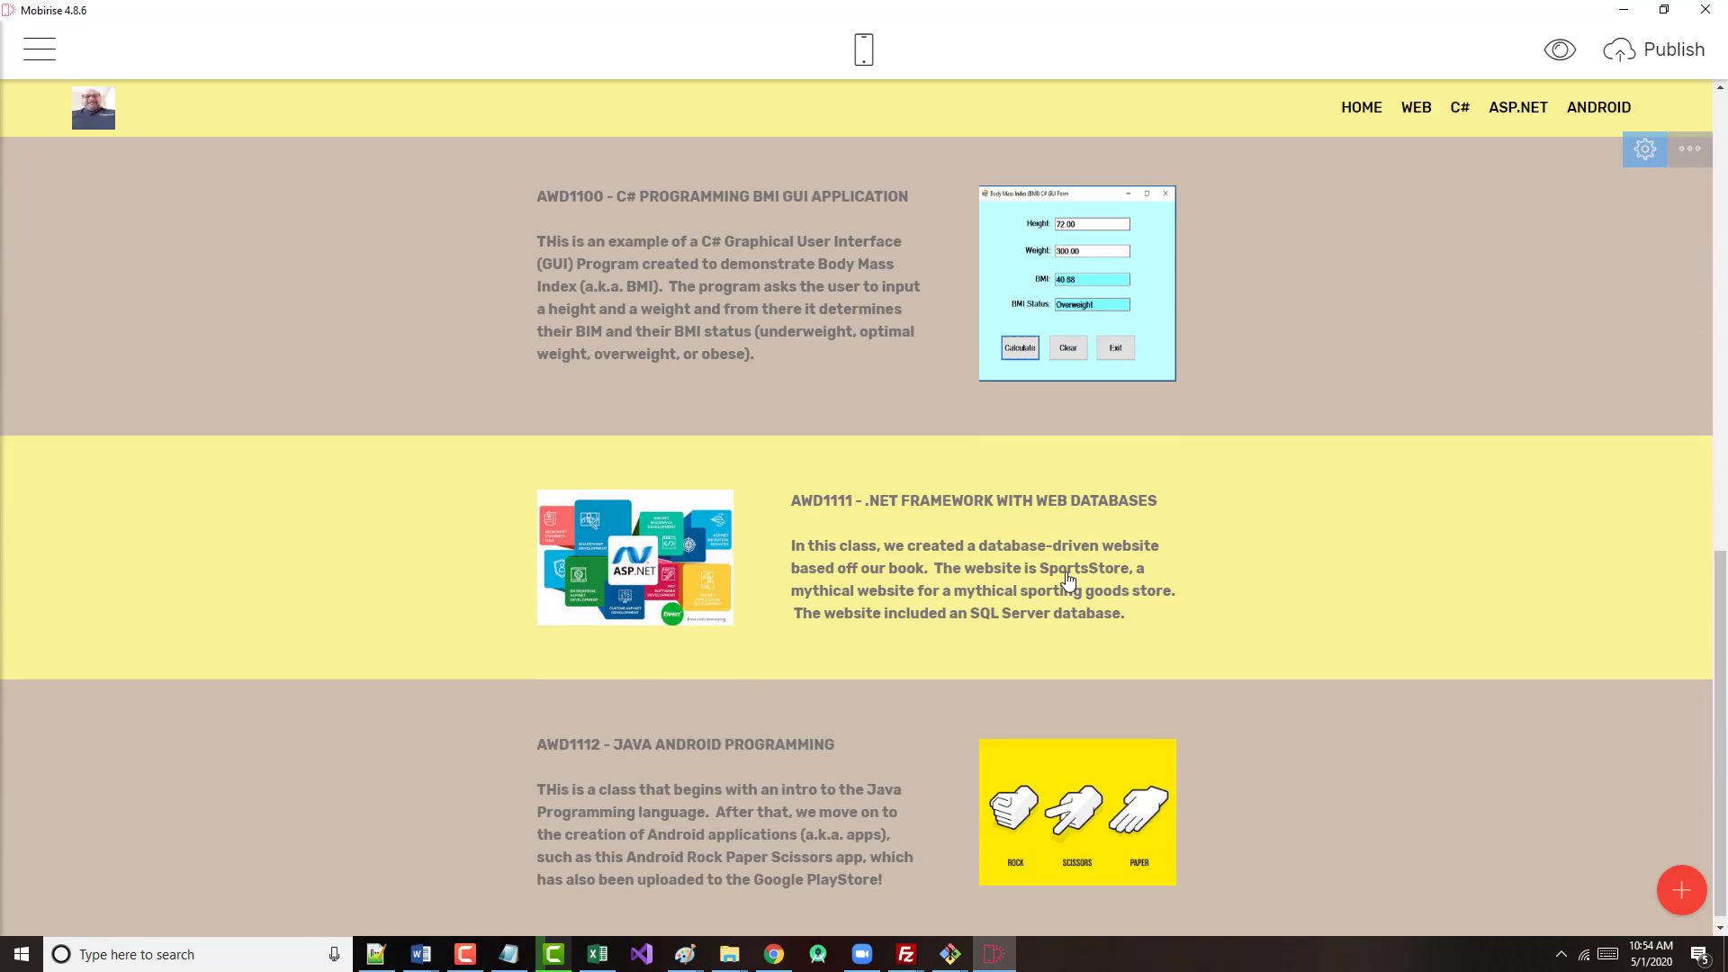
pyautogui.scroll(10, 1168, 571)
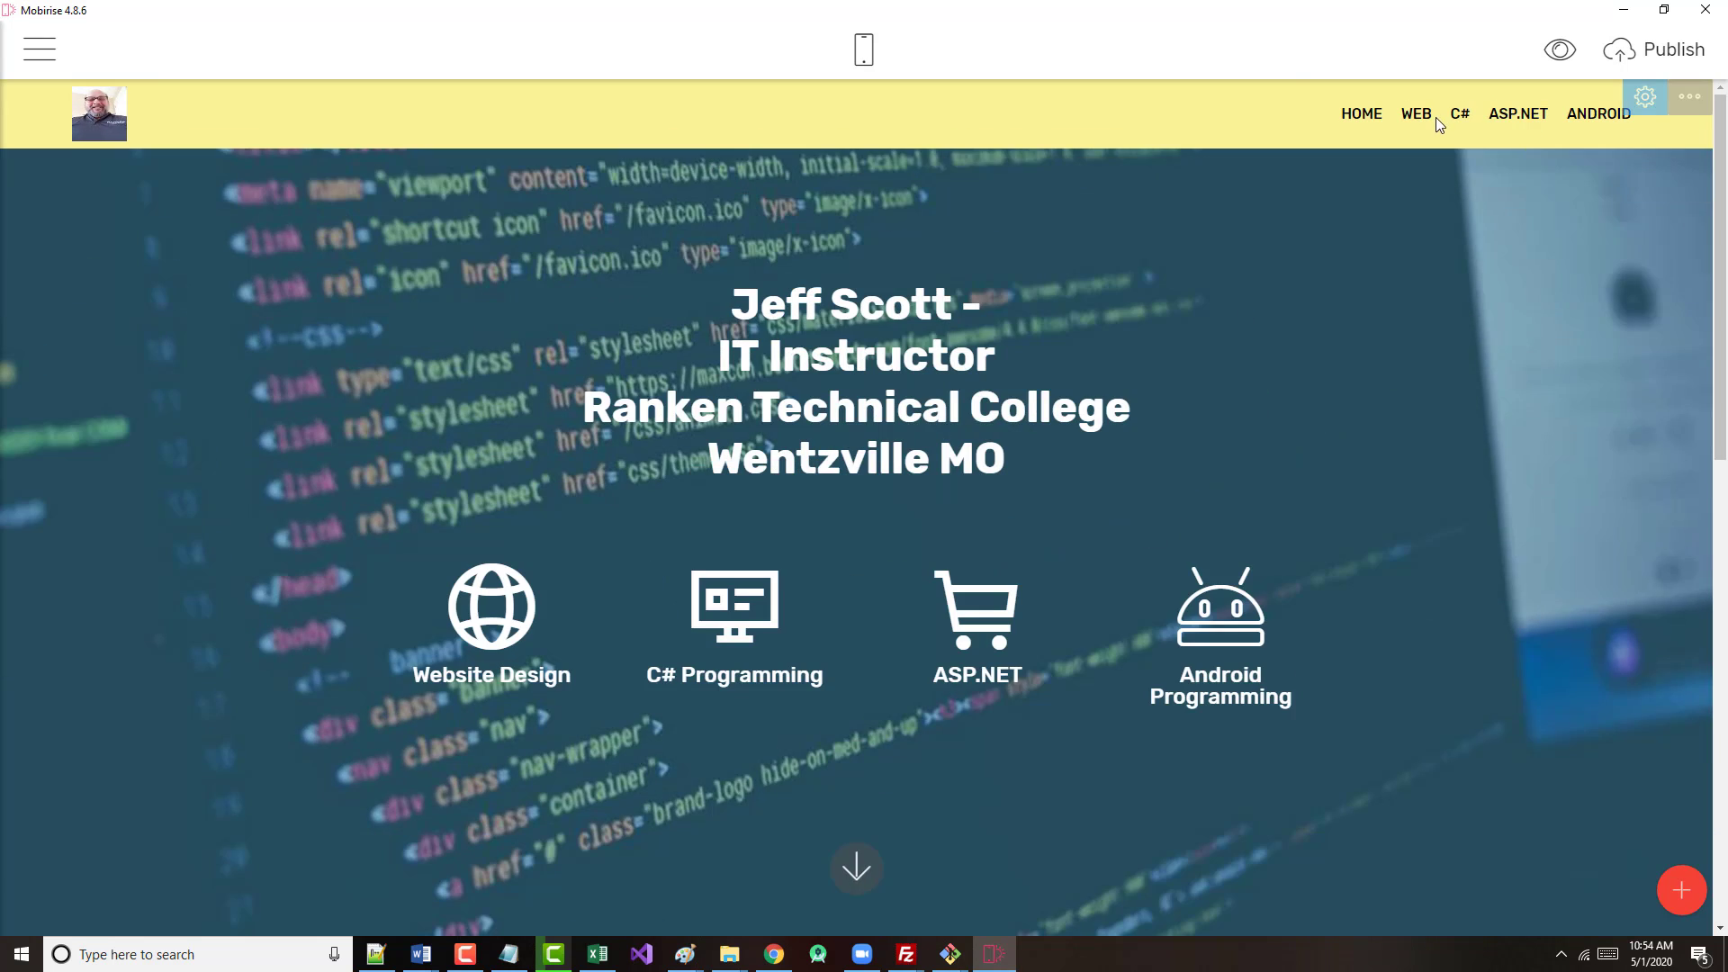
pyautogui.click(1510, 117)
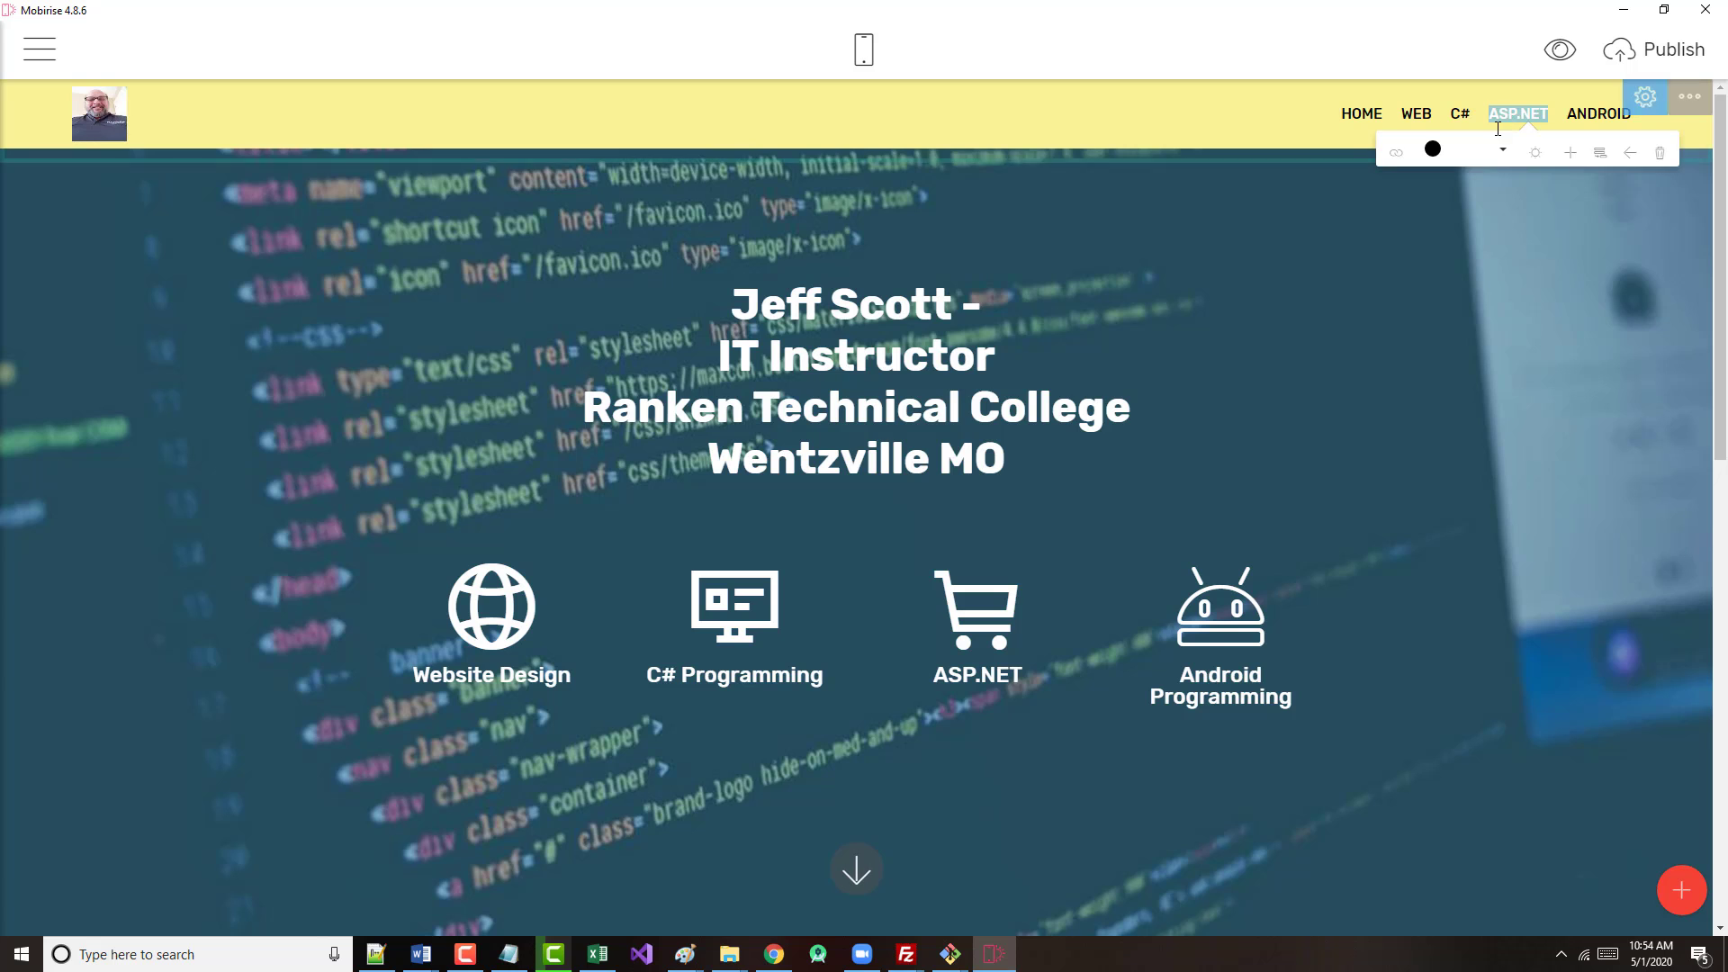
pyautogui.click(1394, 160)
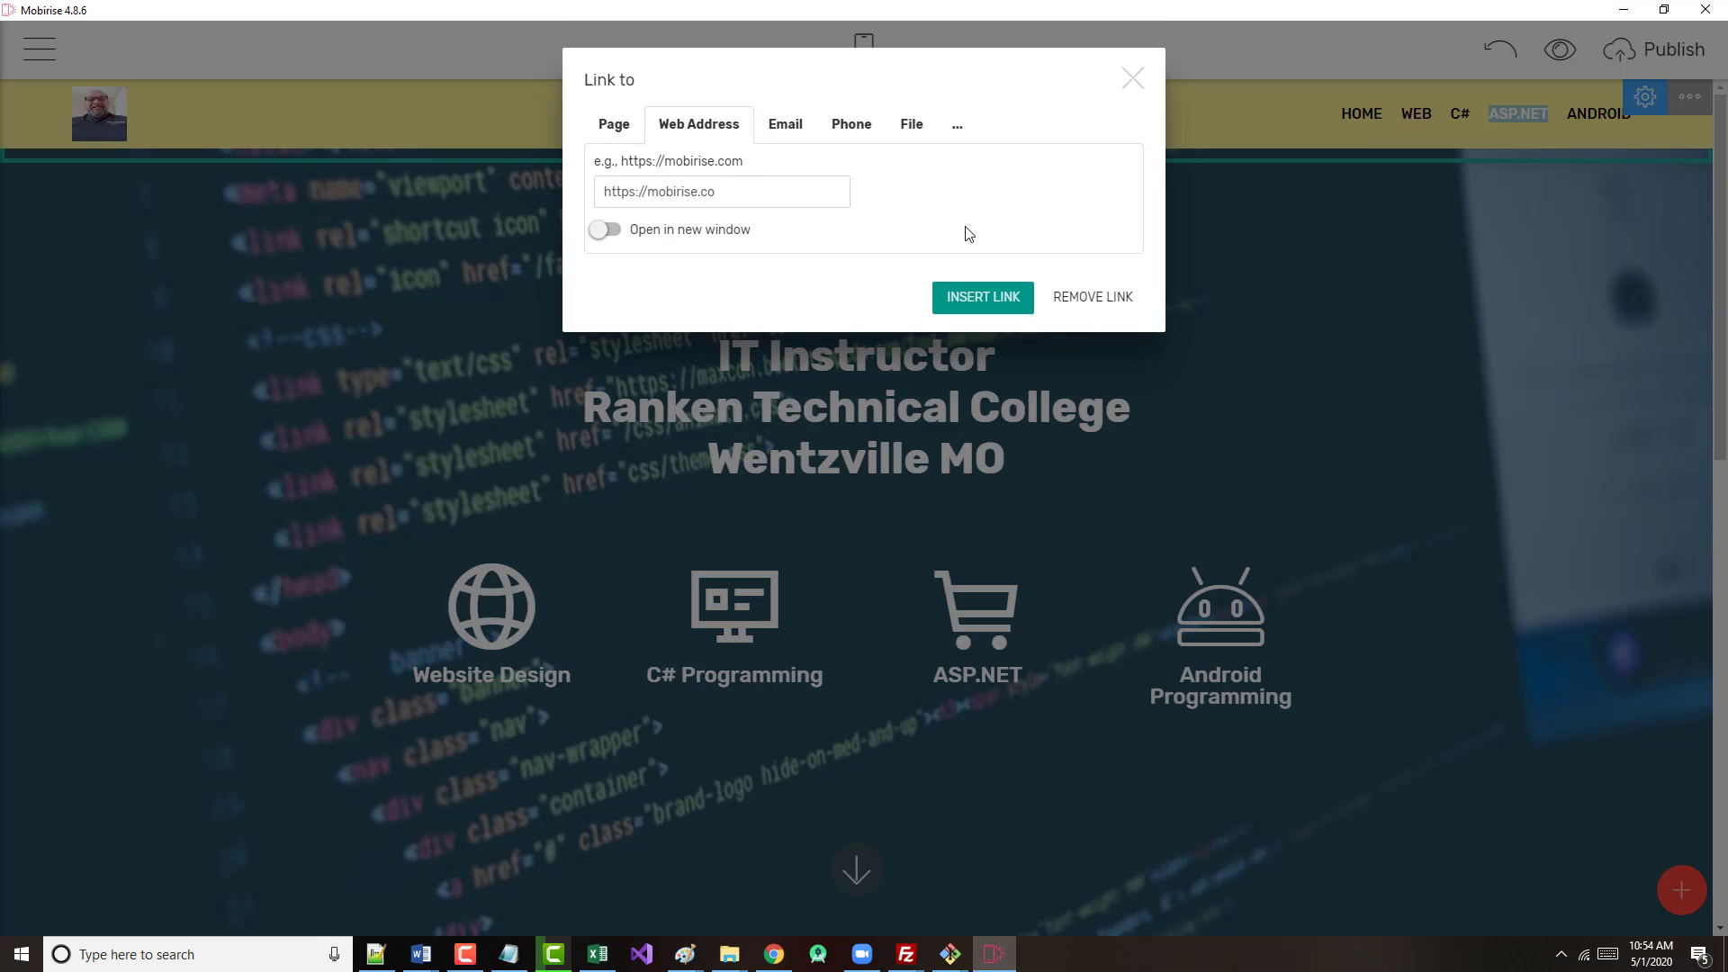
pyautogui.click(610, 131)
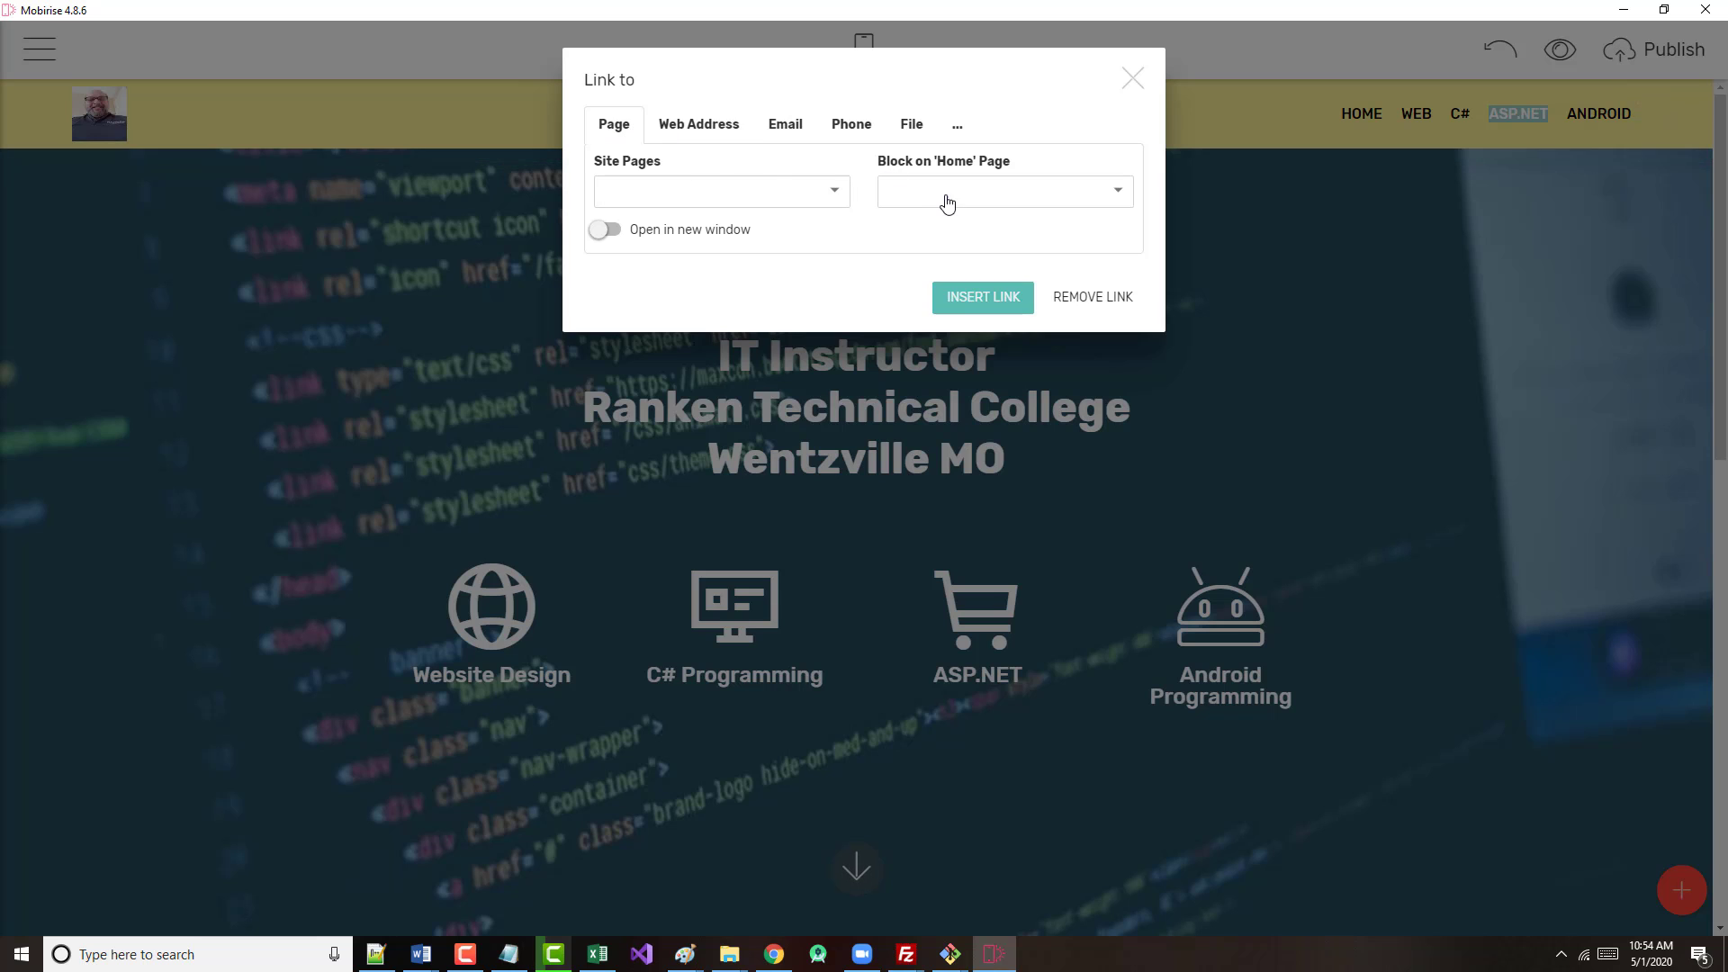
pyautogui.click(1119, 195)
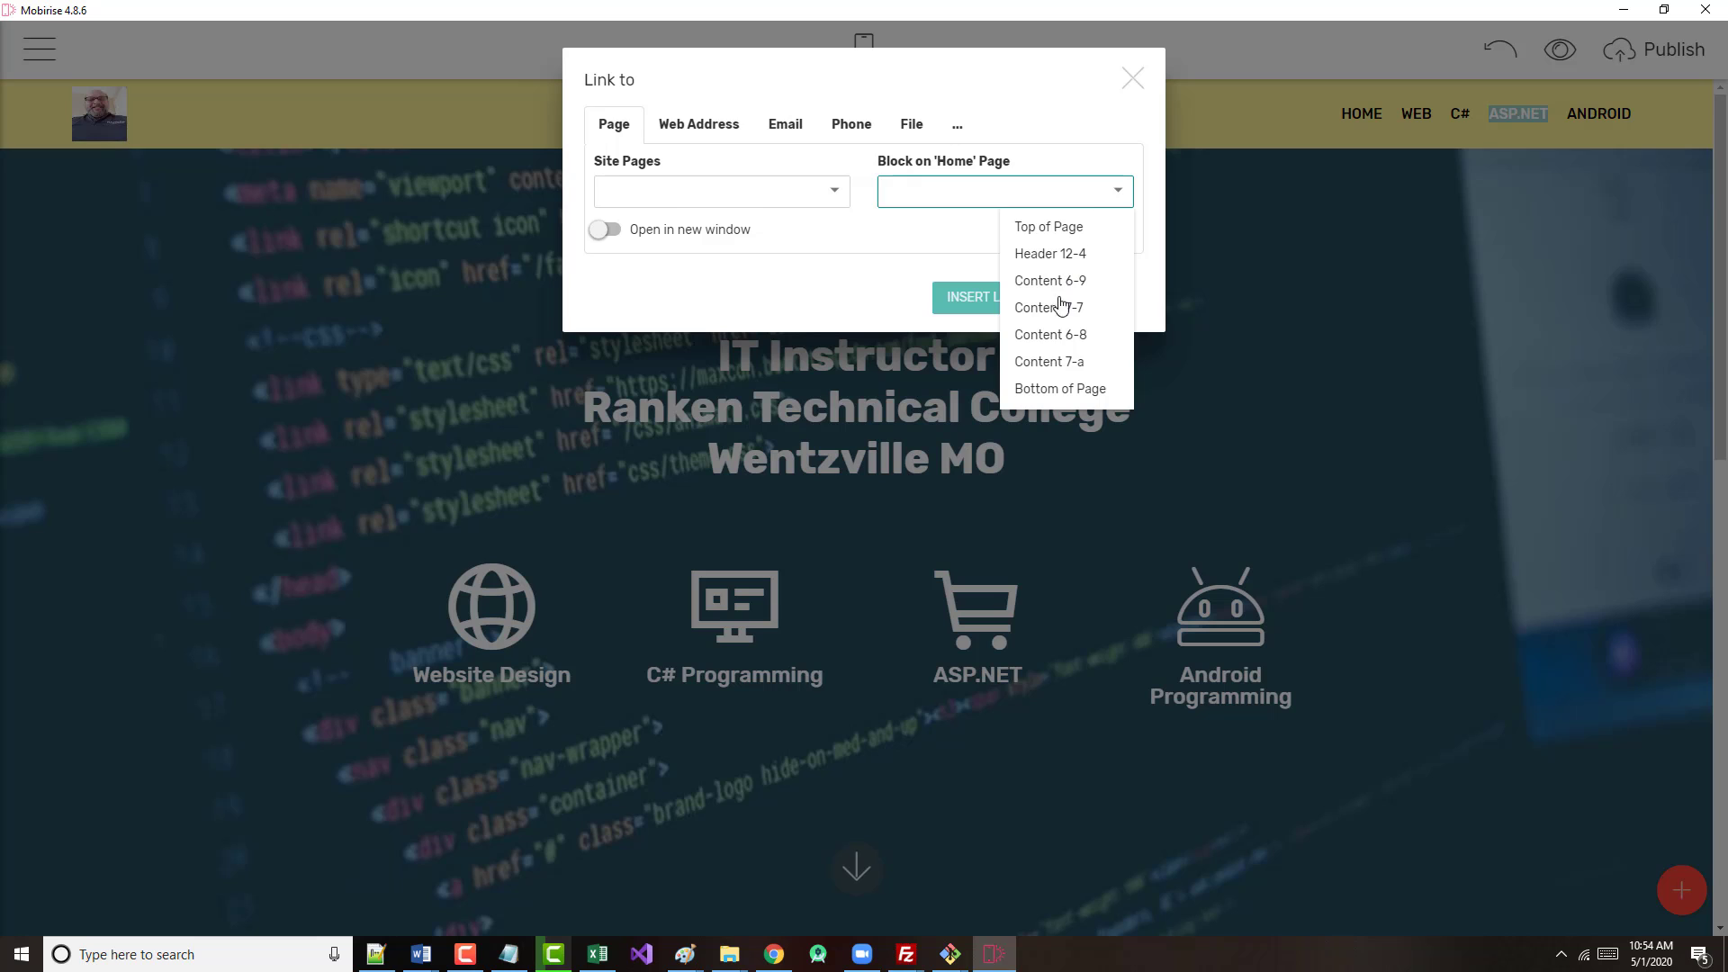
pyautogui.click(1037, 369)
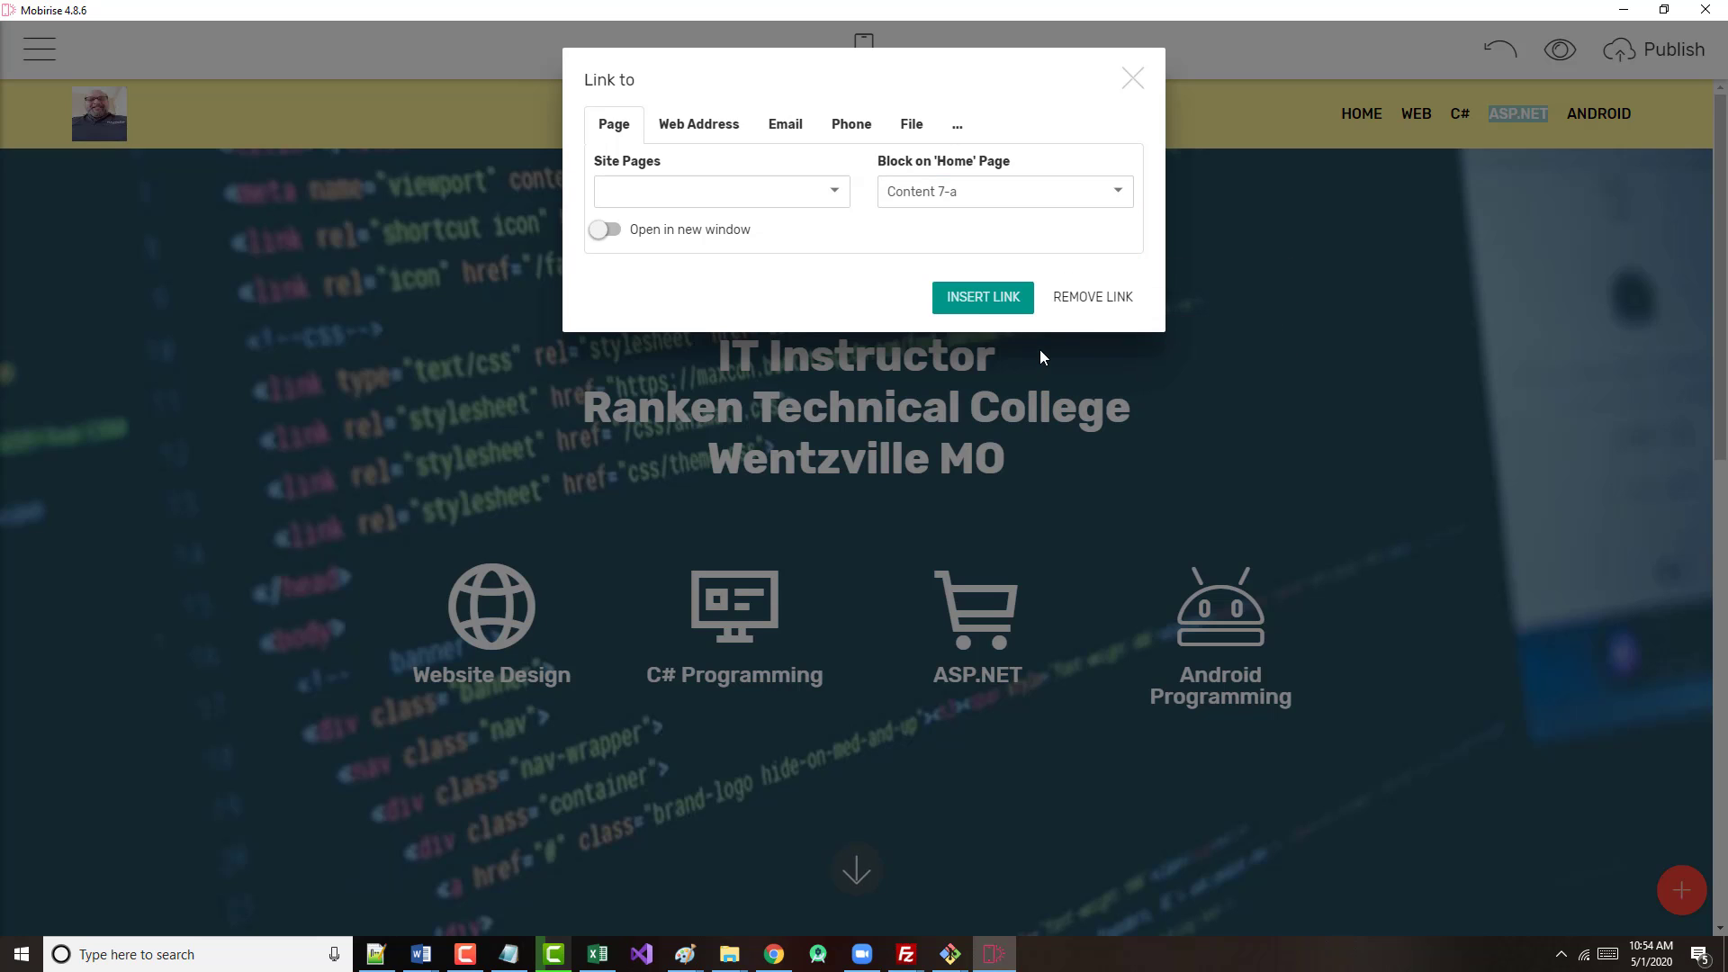
pyautogui.click(982, 306)
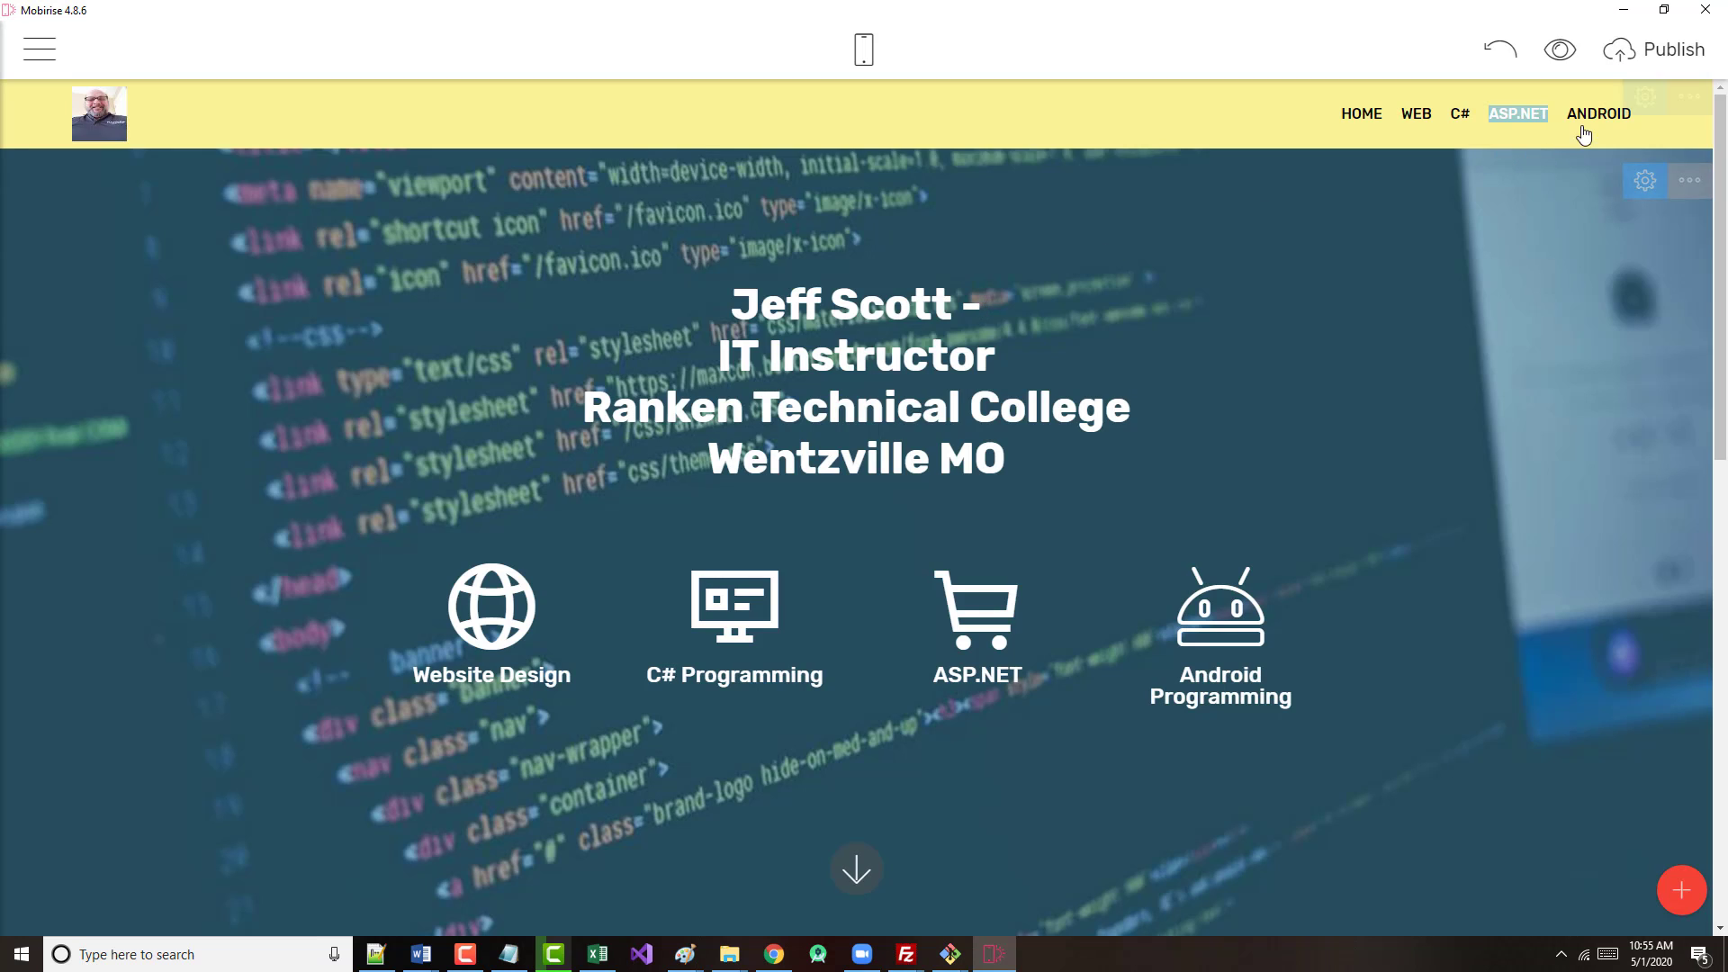
# - Link the ANDROID item in the header navigation to the Content 7-a block on the Home page
pyautogui.click(1588, 115)
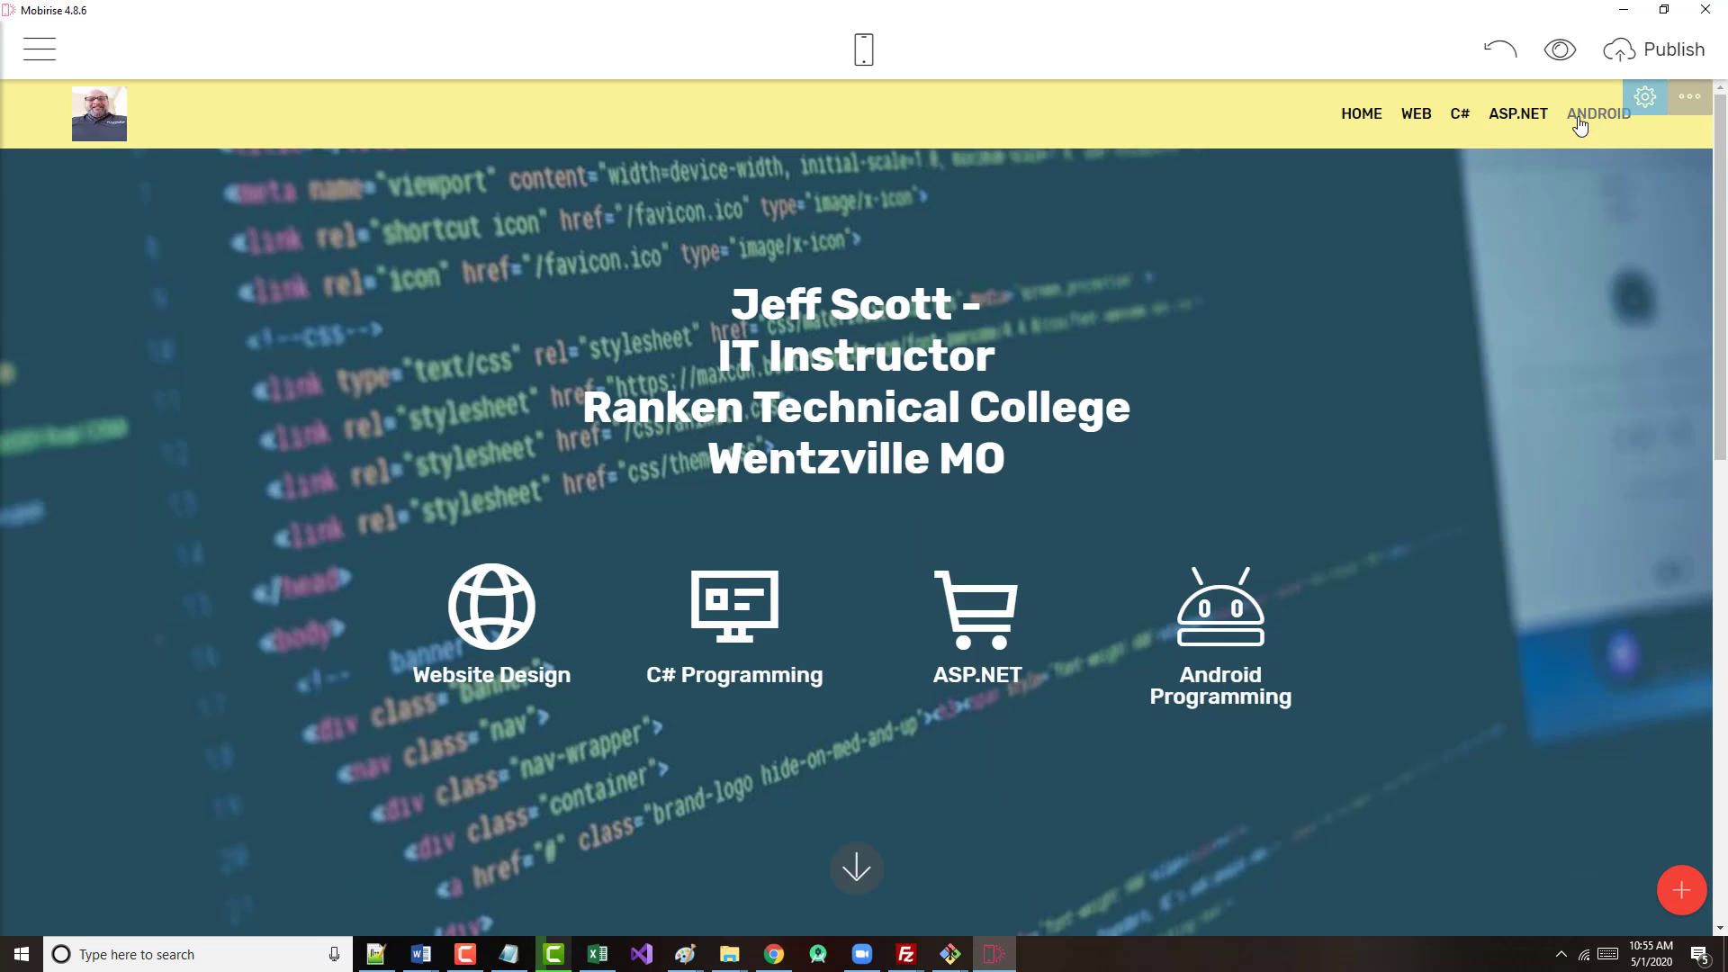
pyautogui.doubleClick(1582, 117)
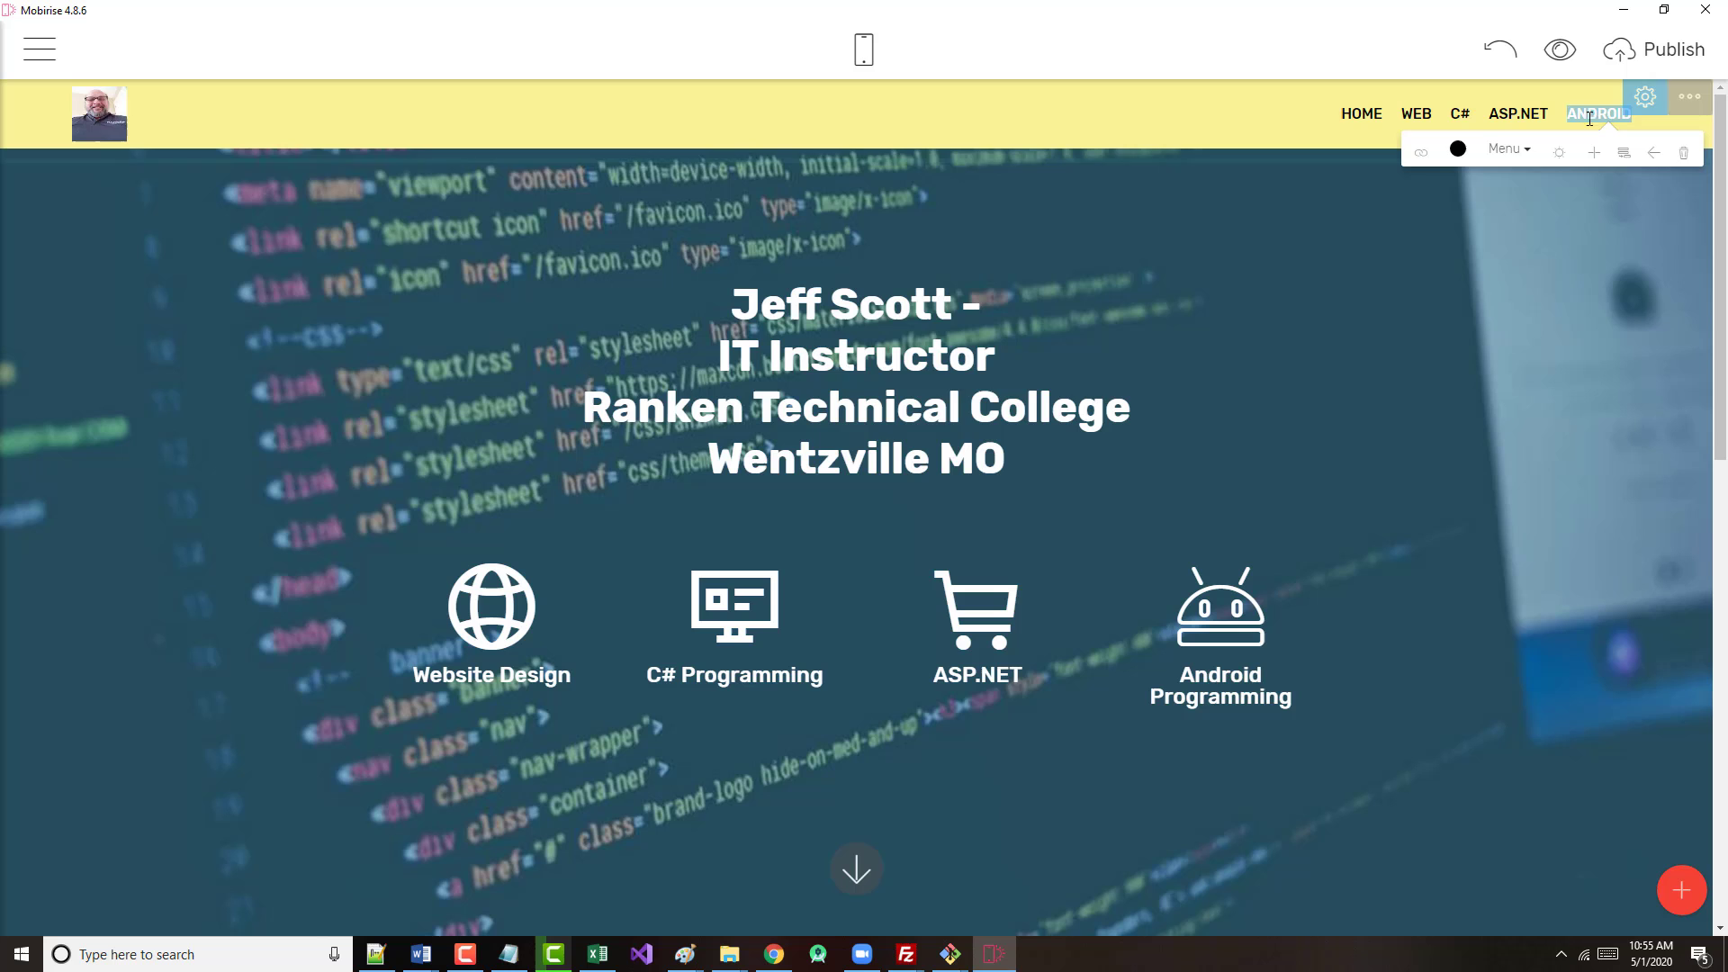
pyautogui.click(1421, 152)
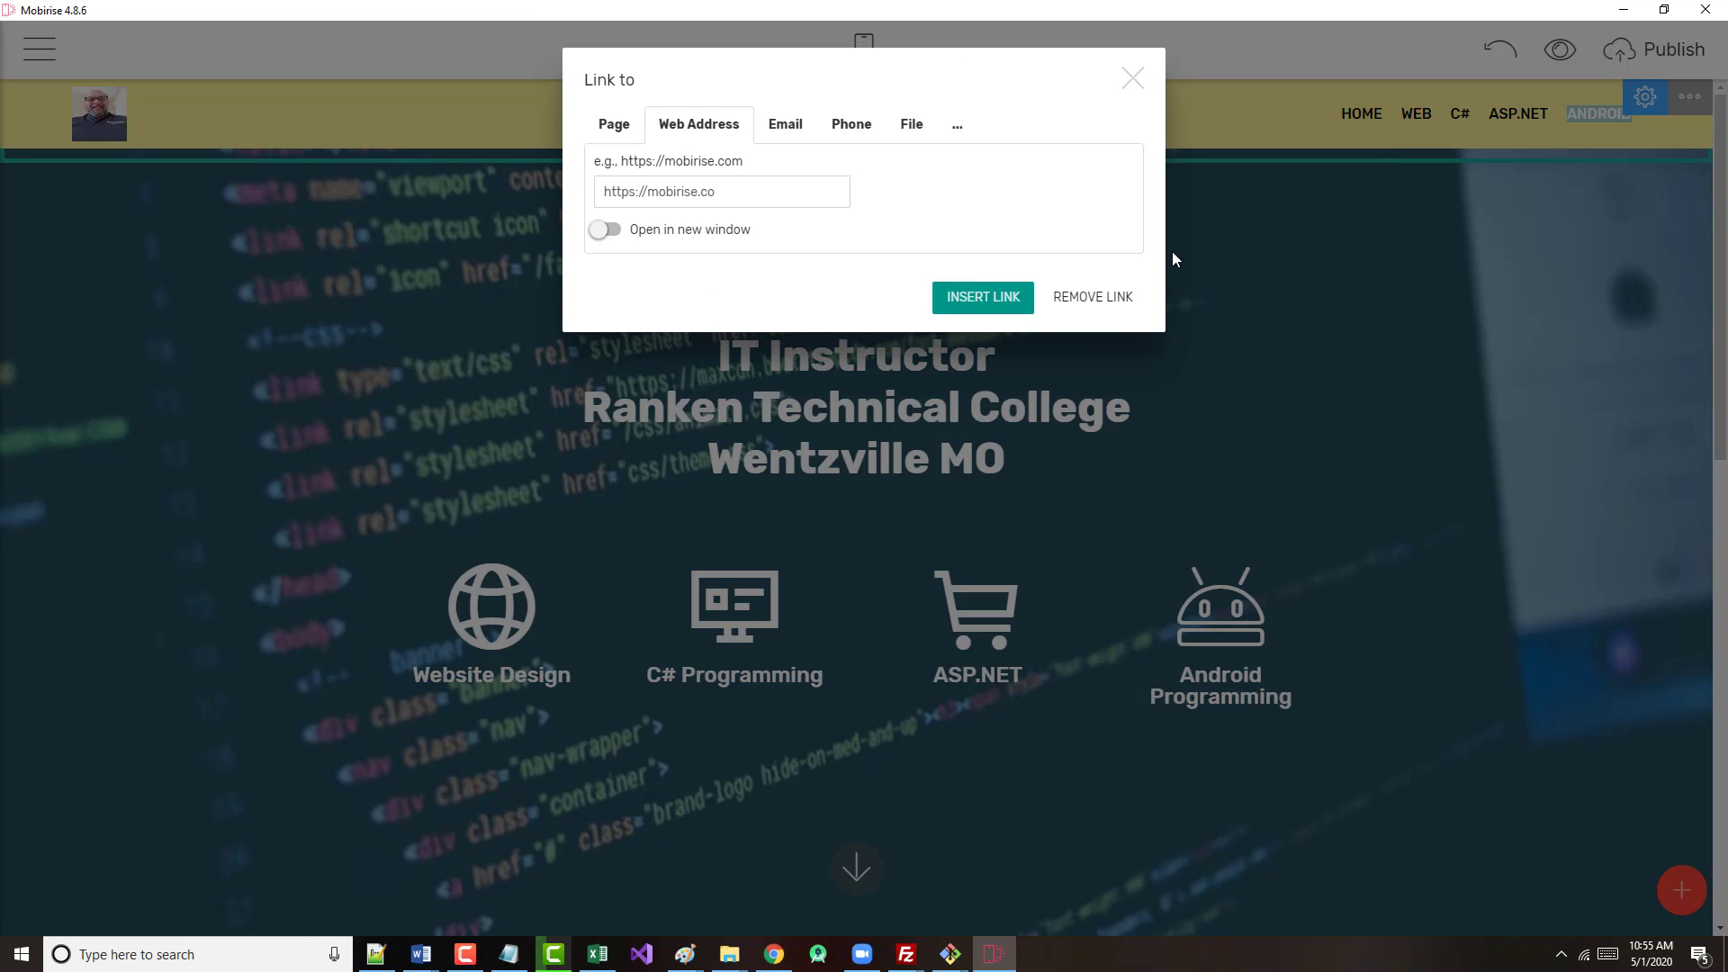
pyautogui.click(616, 129)
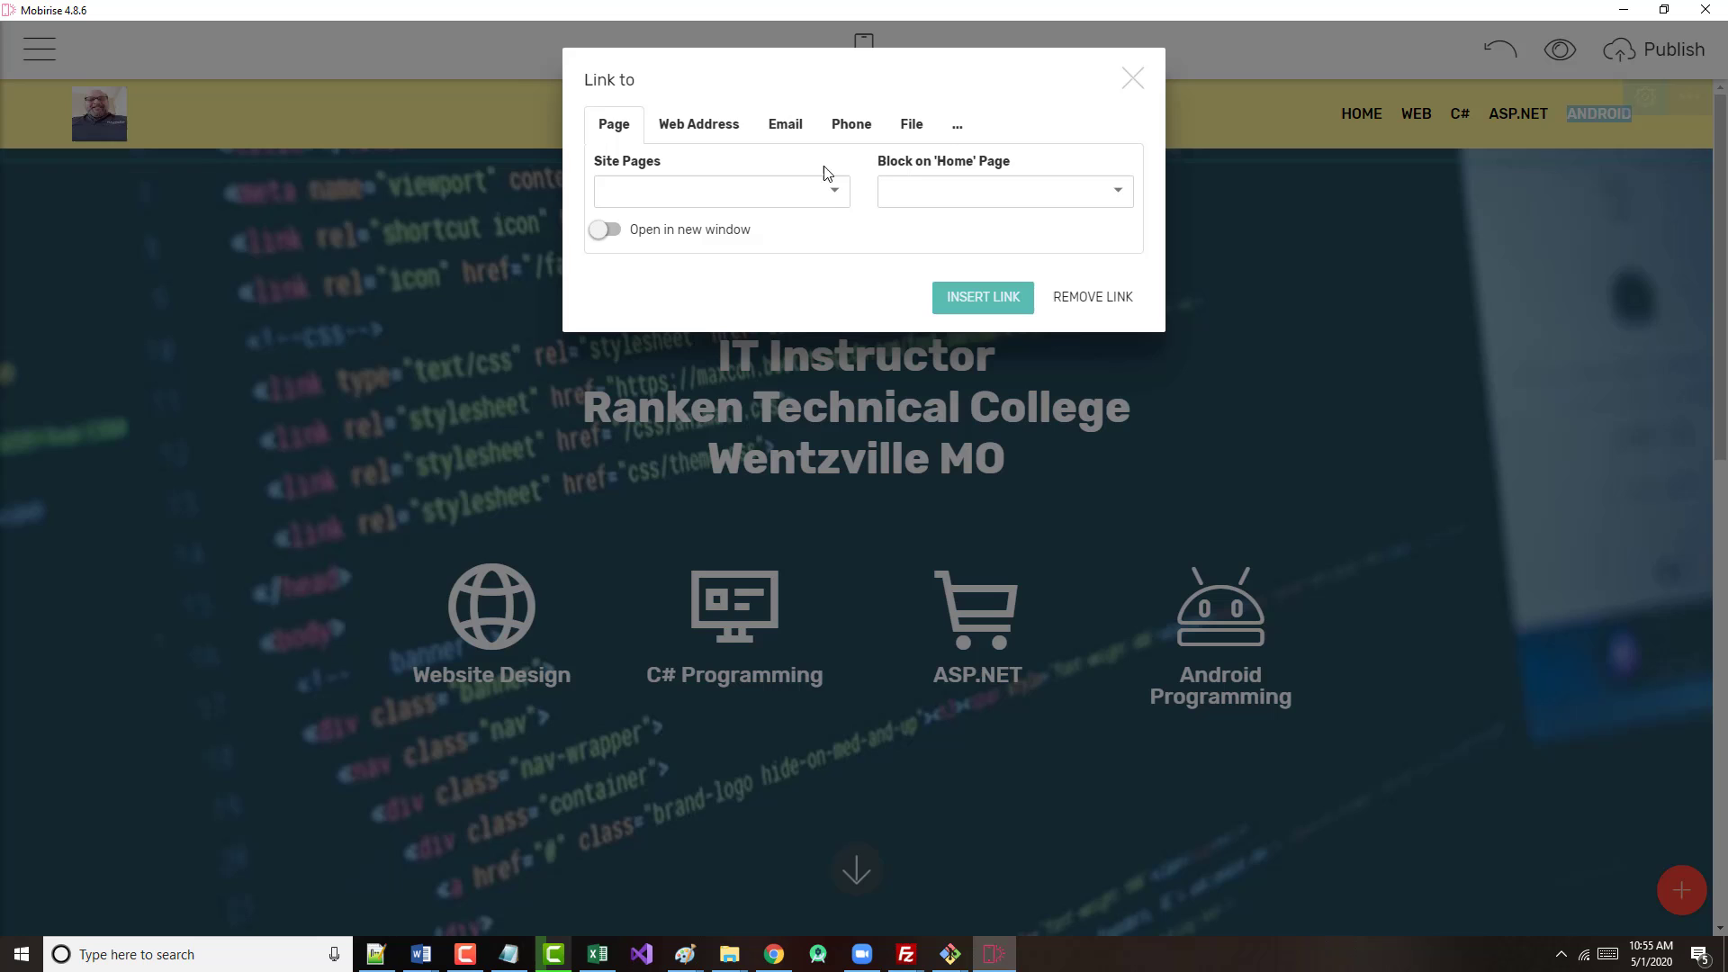
pyautogui.click(1119, 194)
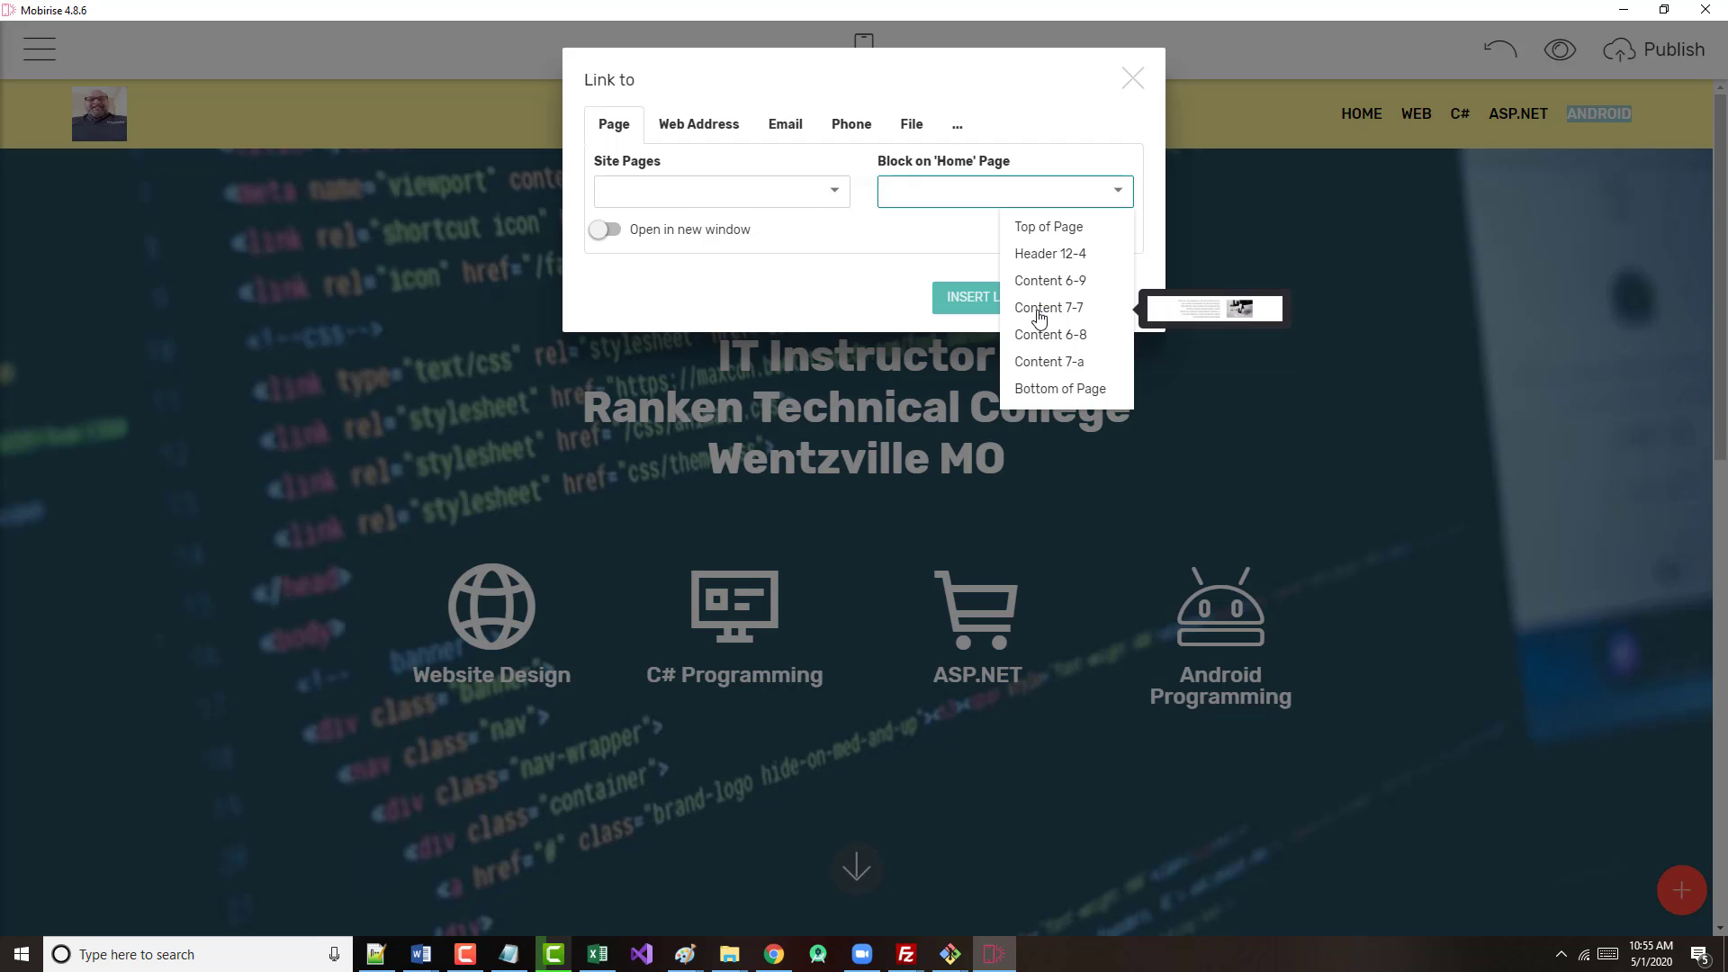
pyautogui.click(1035, 363)
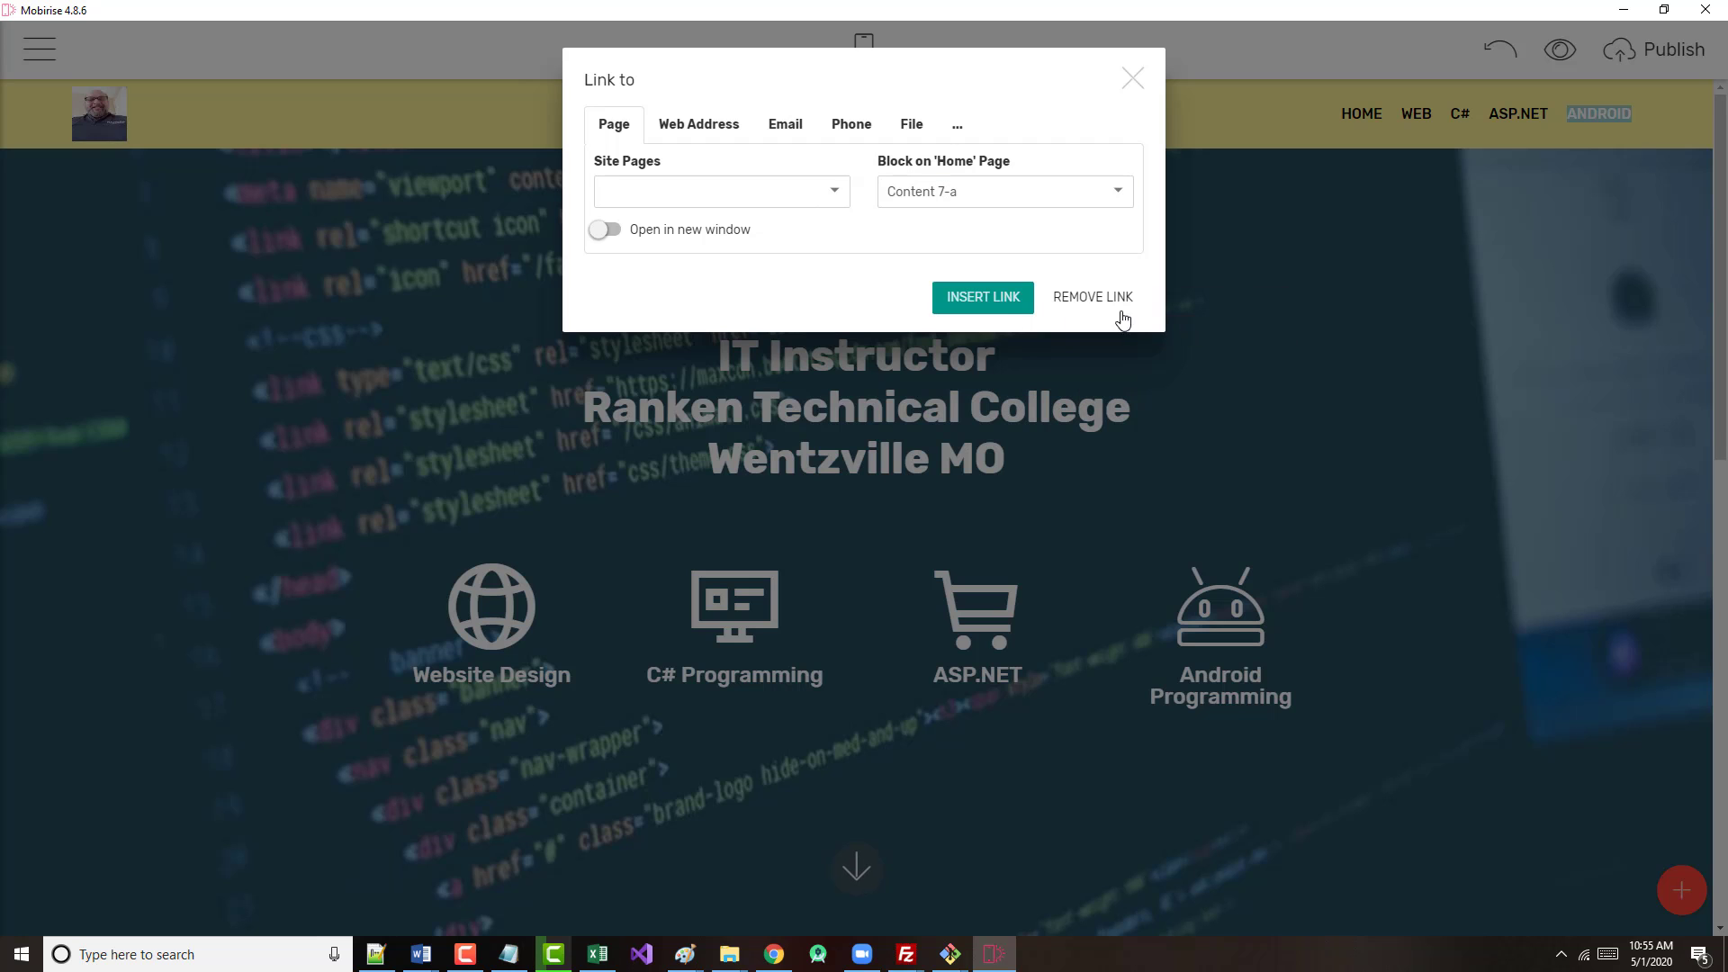
pyautogui.click(984, 297)
# - Change the ASP.NET navigation item's link to the Content 6-8 block on the Home page
pyautogui.doubleClick(1501, 116)
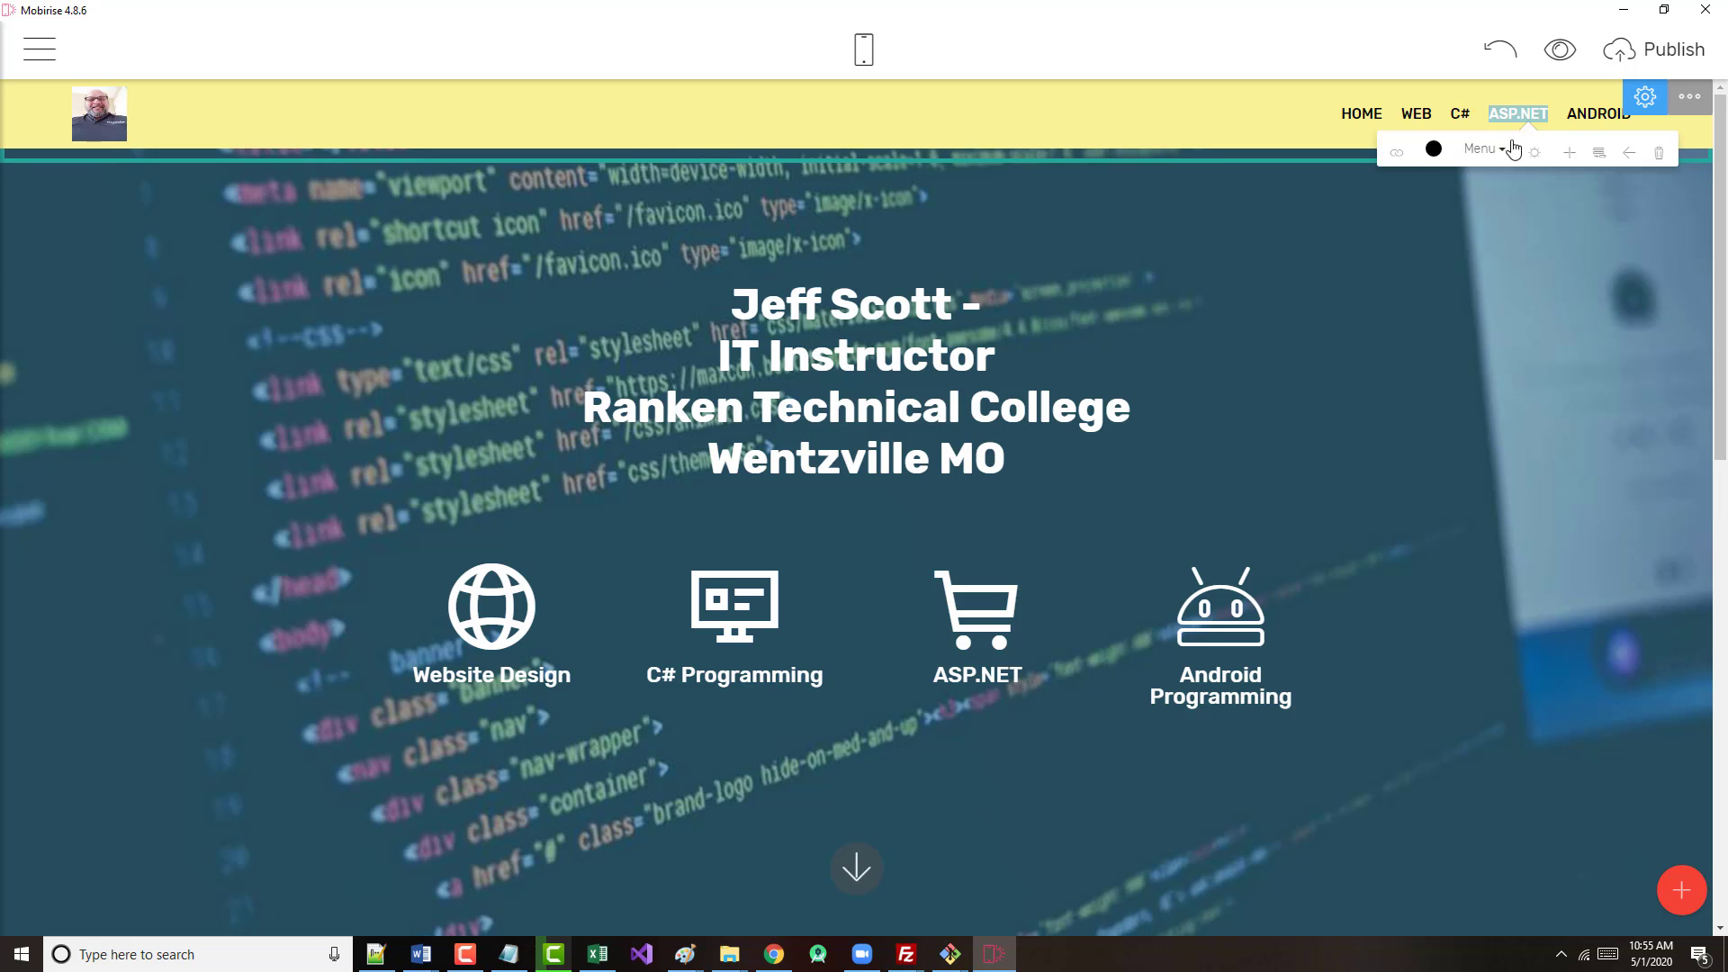
pyautogui.click(1397, 153)
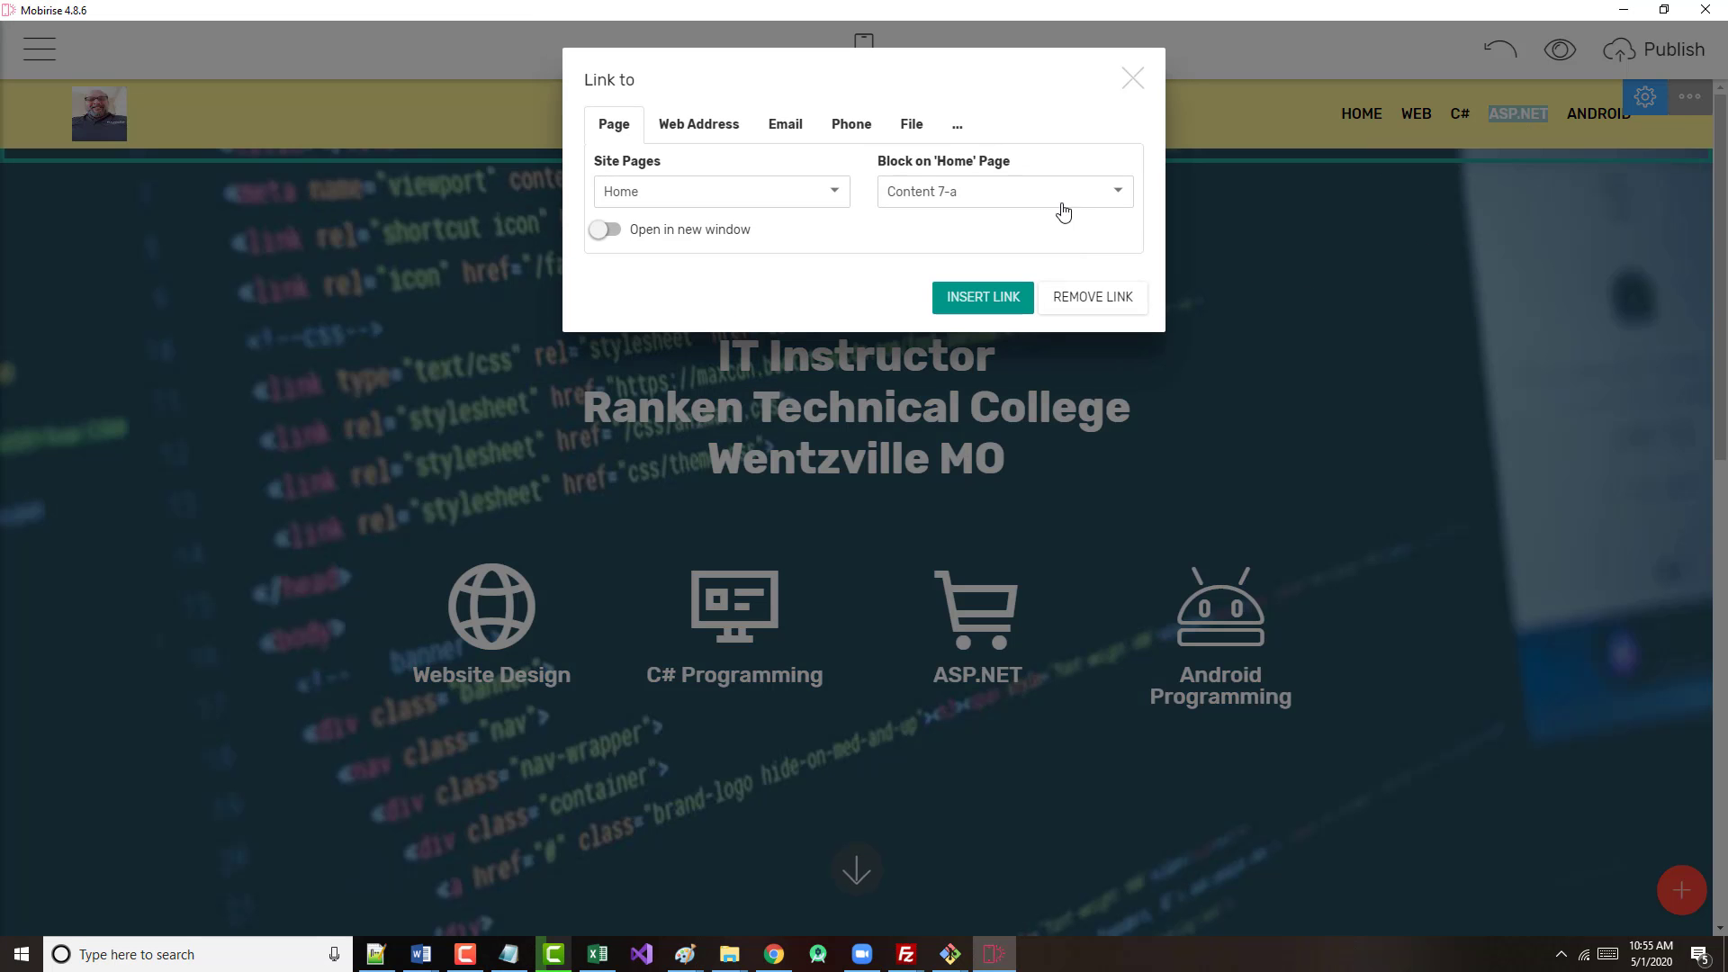
pyautogui.click(1123, 196)
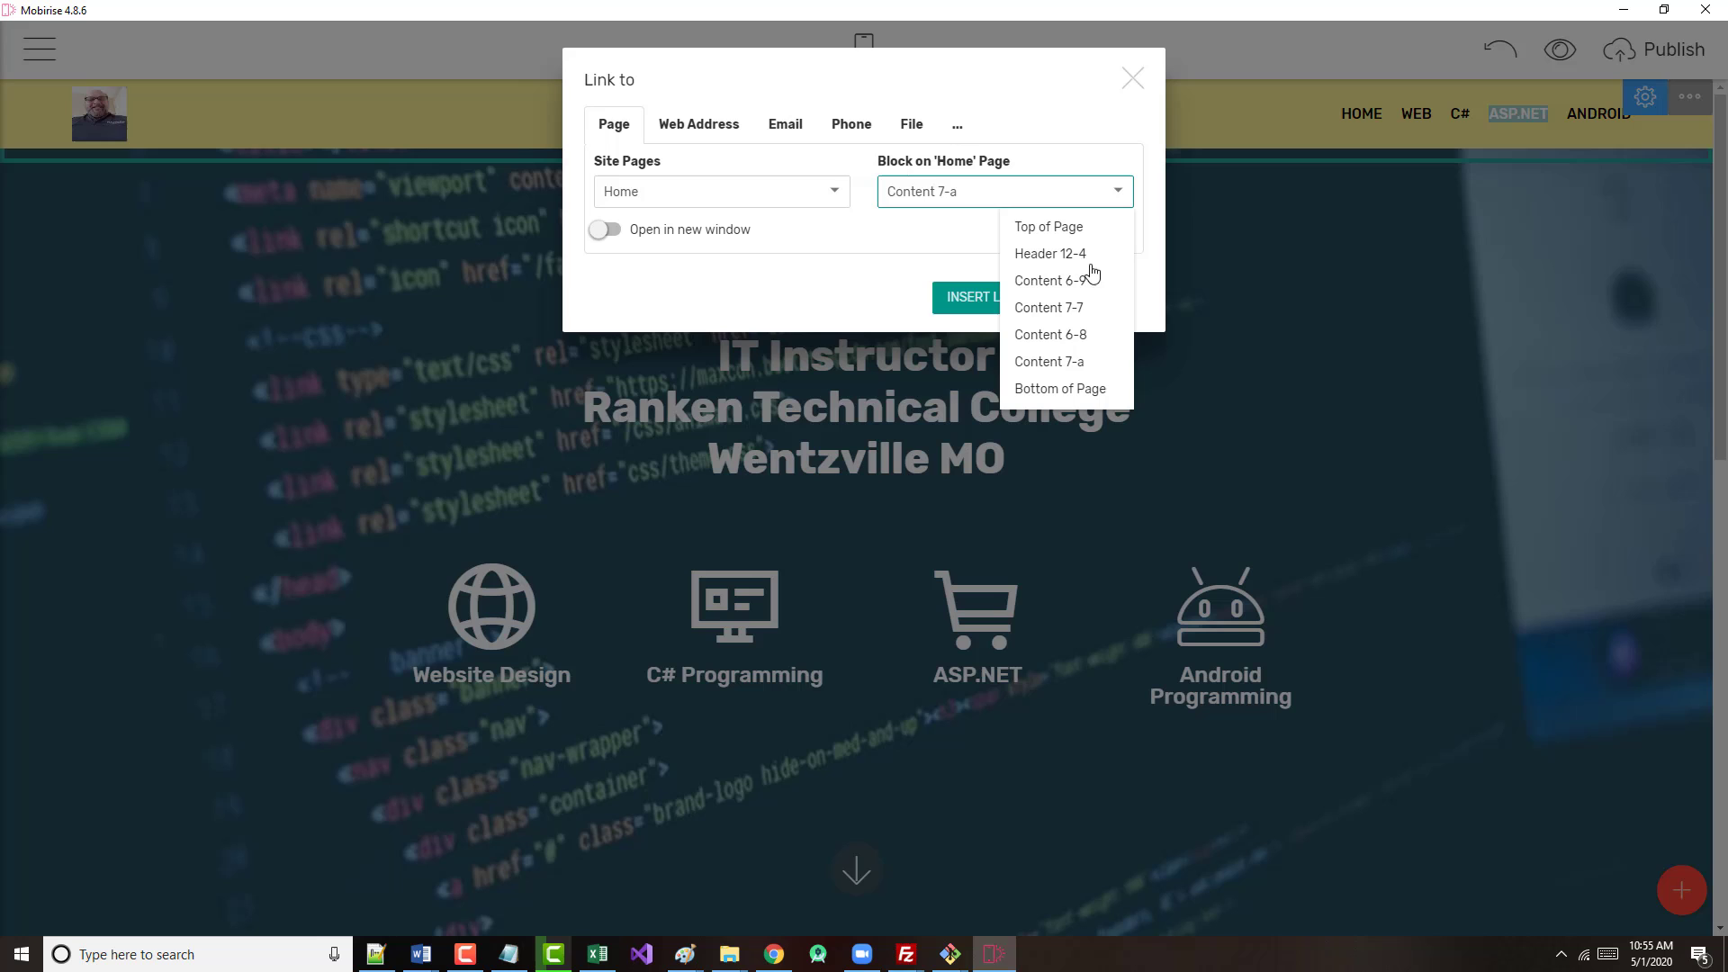
pyautogui.click(1065, 337)
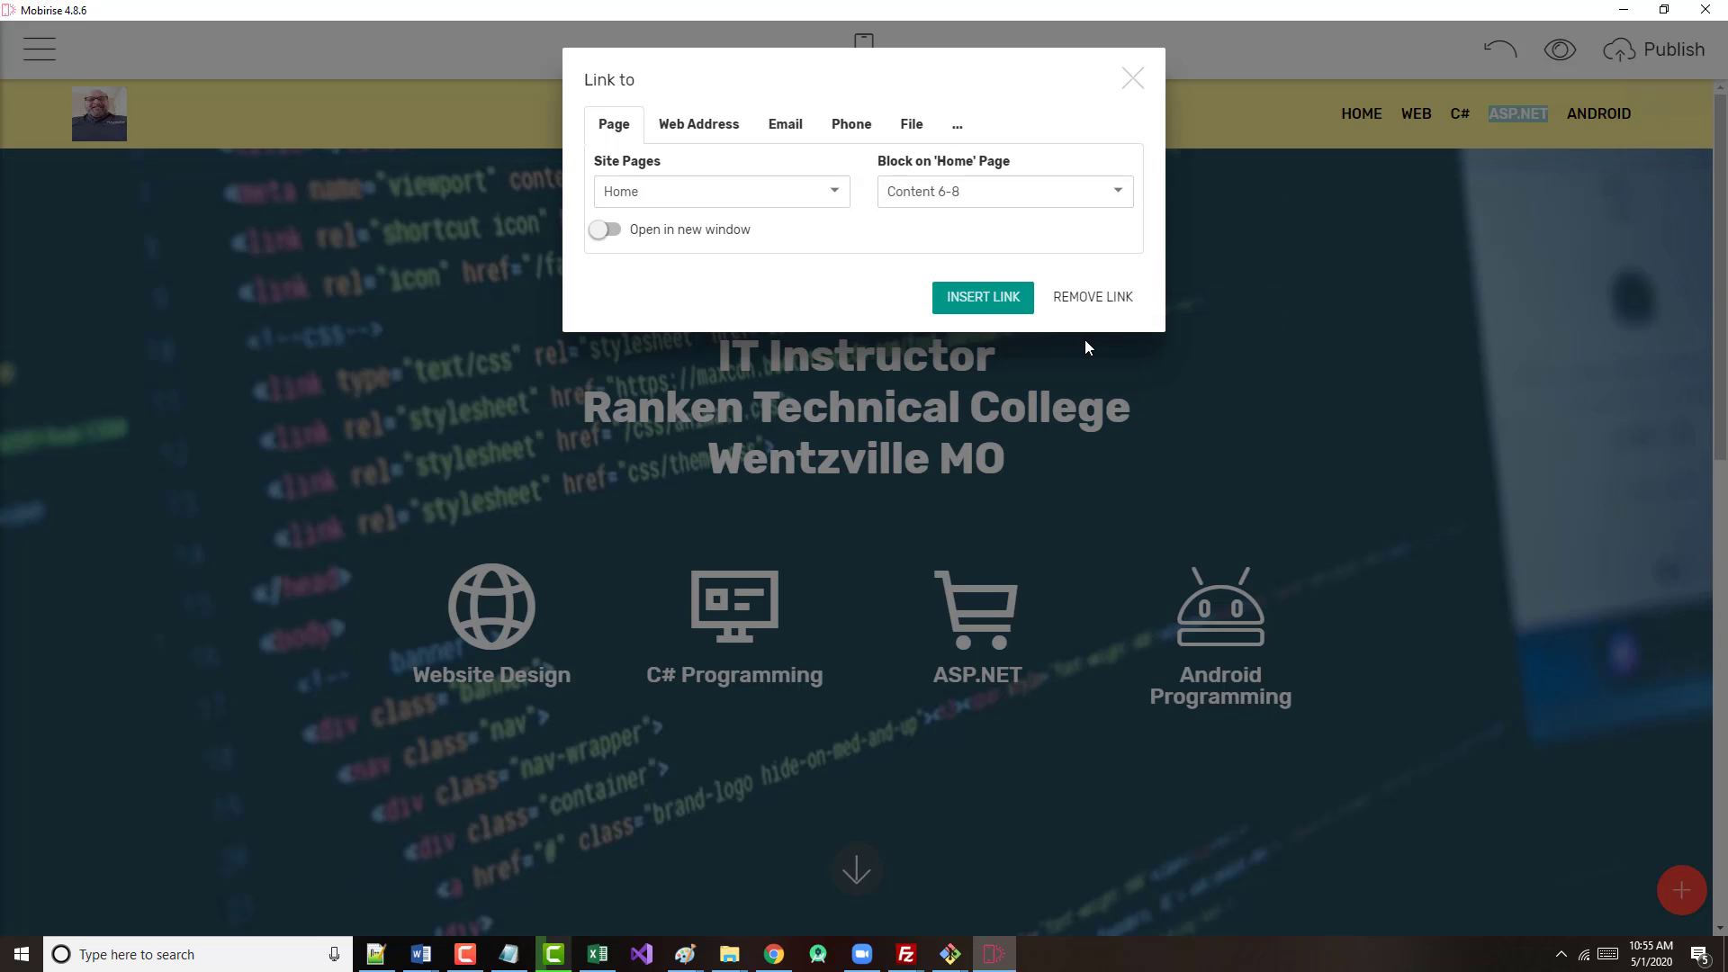
pyautogui.click(997, 301)
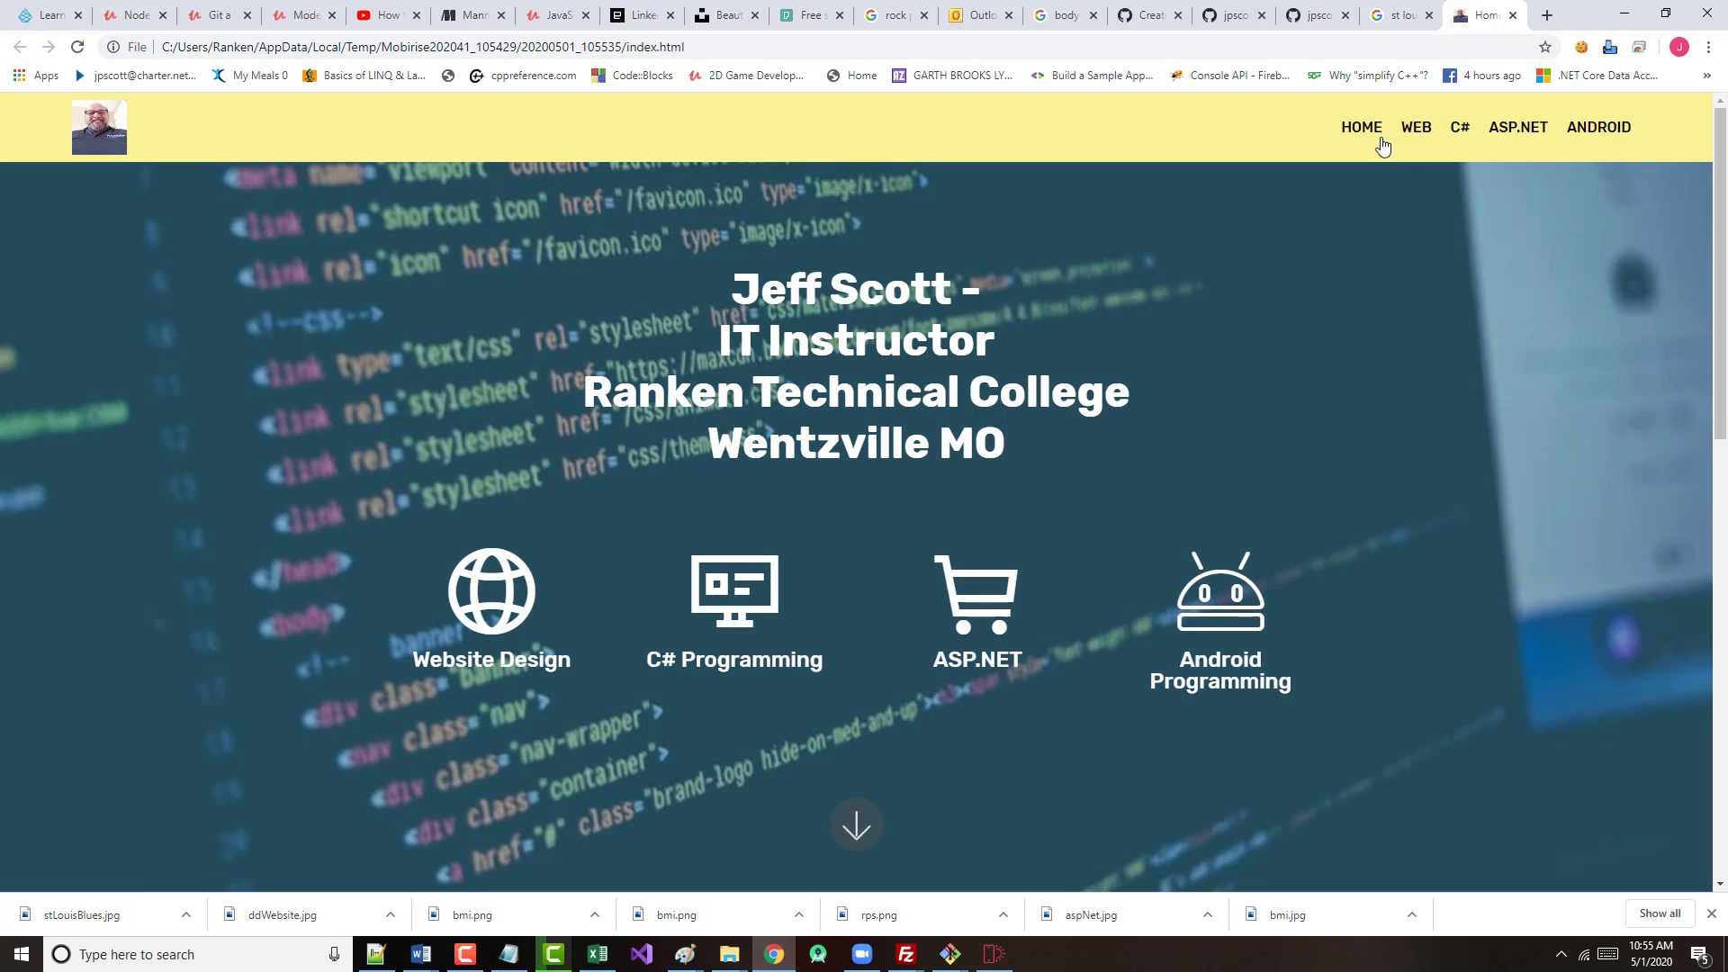
# - Test the WEB, C#, ASP.NET and ANDROID navigation links in the Chrome preview, returning to the page start through HOME
pyautogui.click(1412, 132)
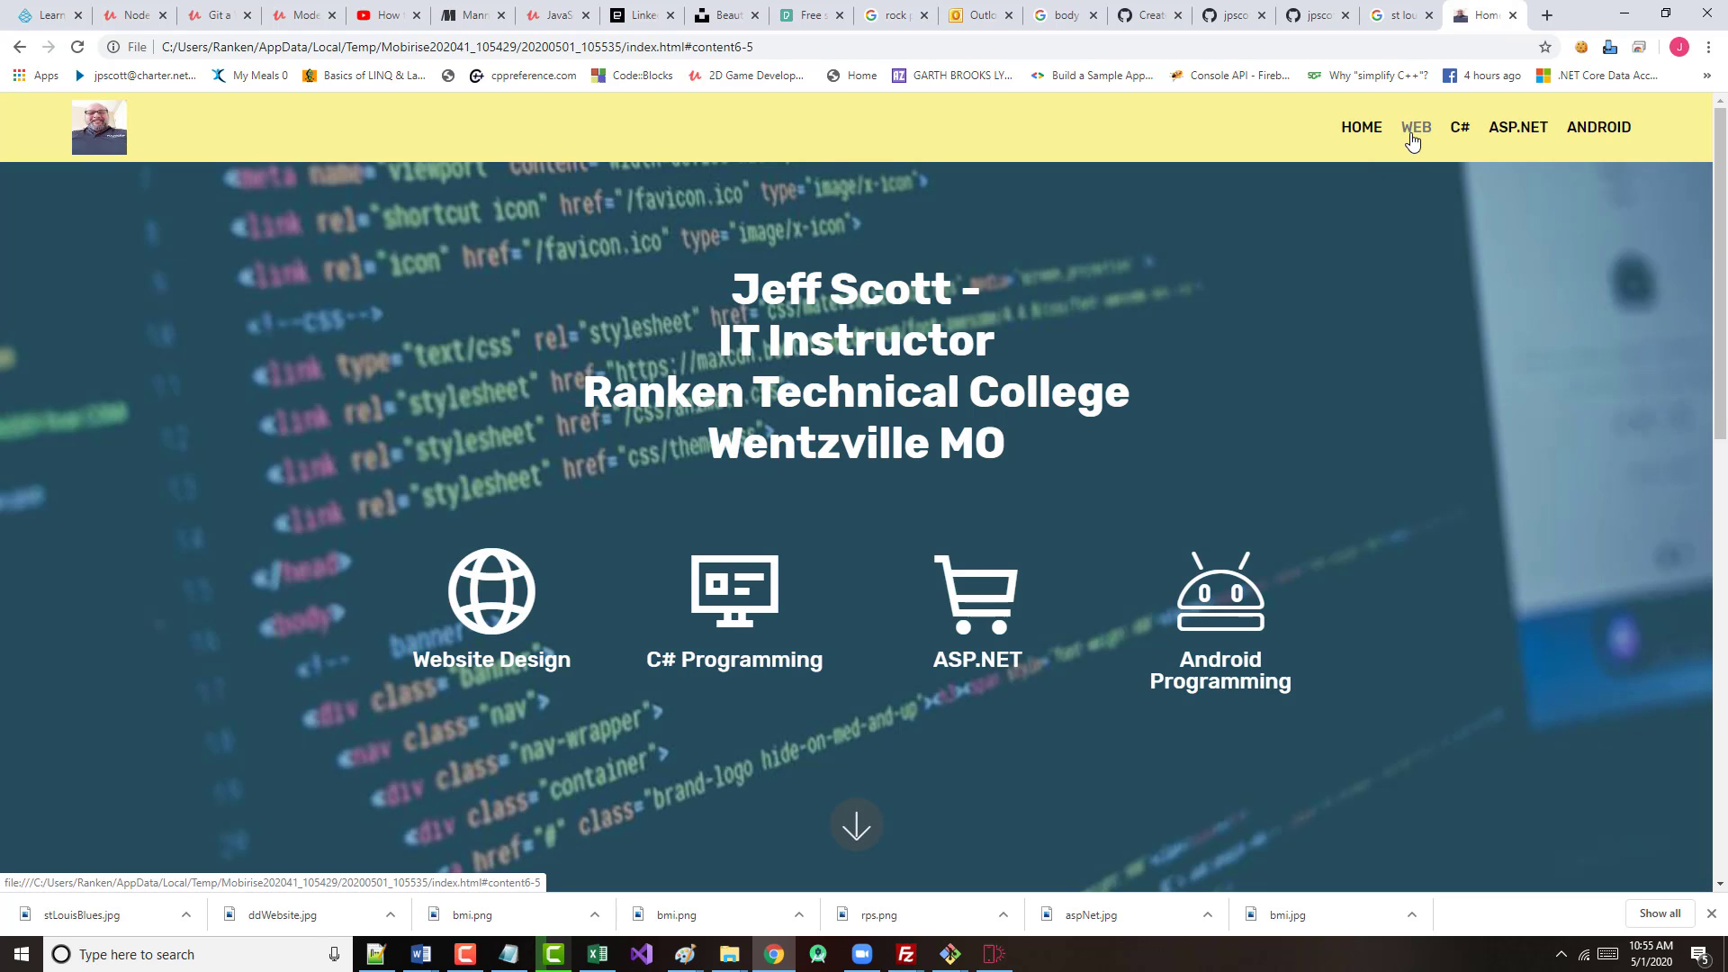
pyautogui.click(1459, 132)
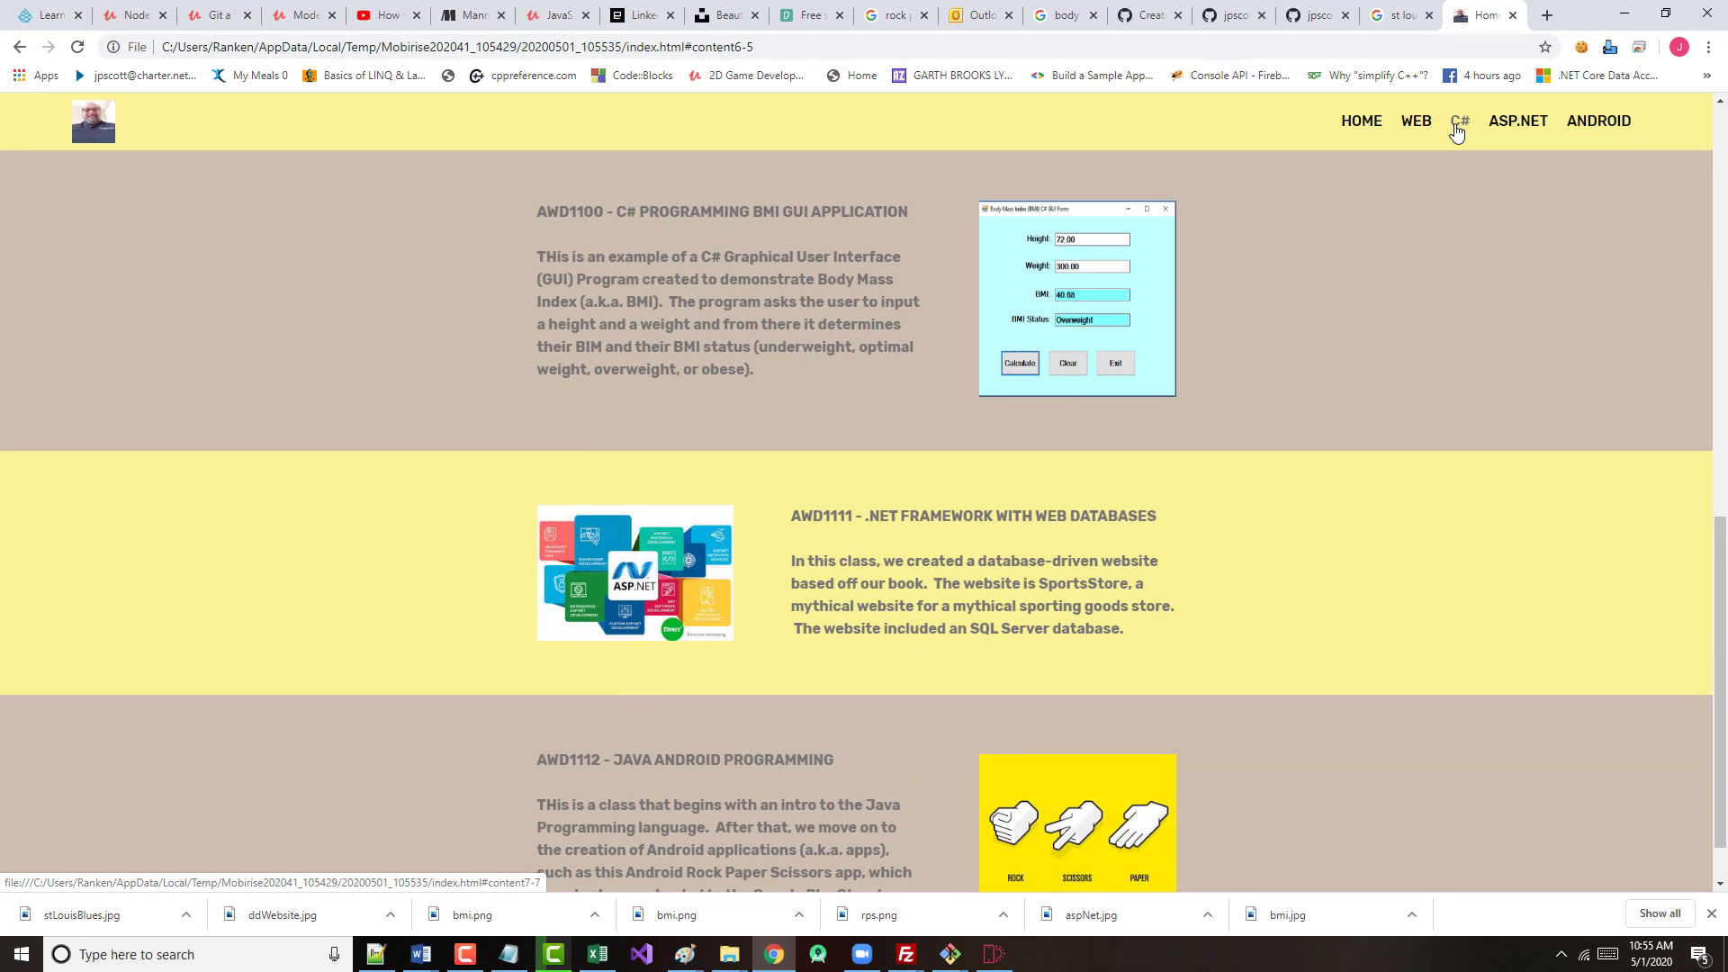
pyautogui.click(1357, 127)
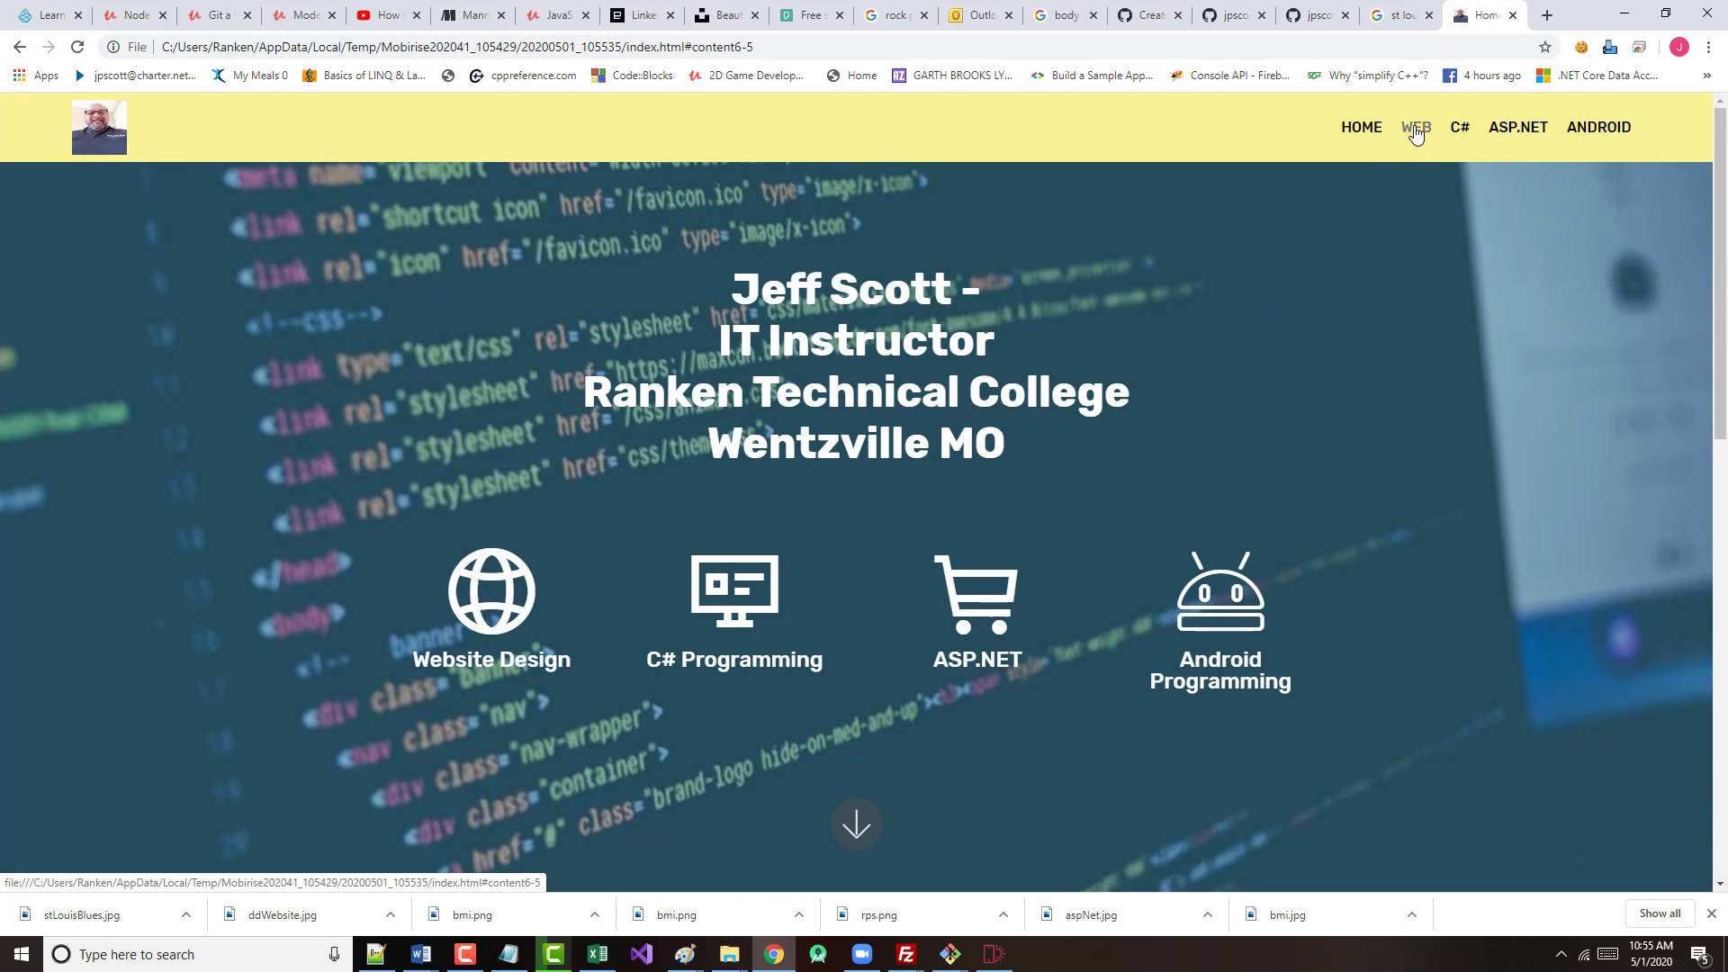
pyautogui.click(1515, 131)
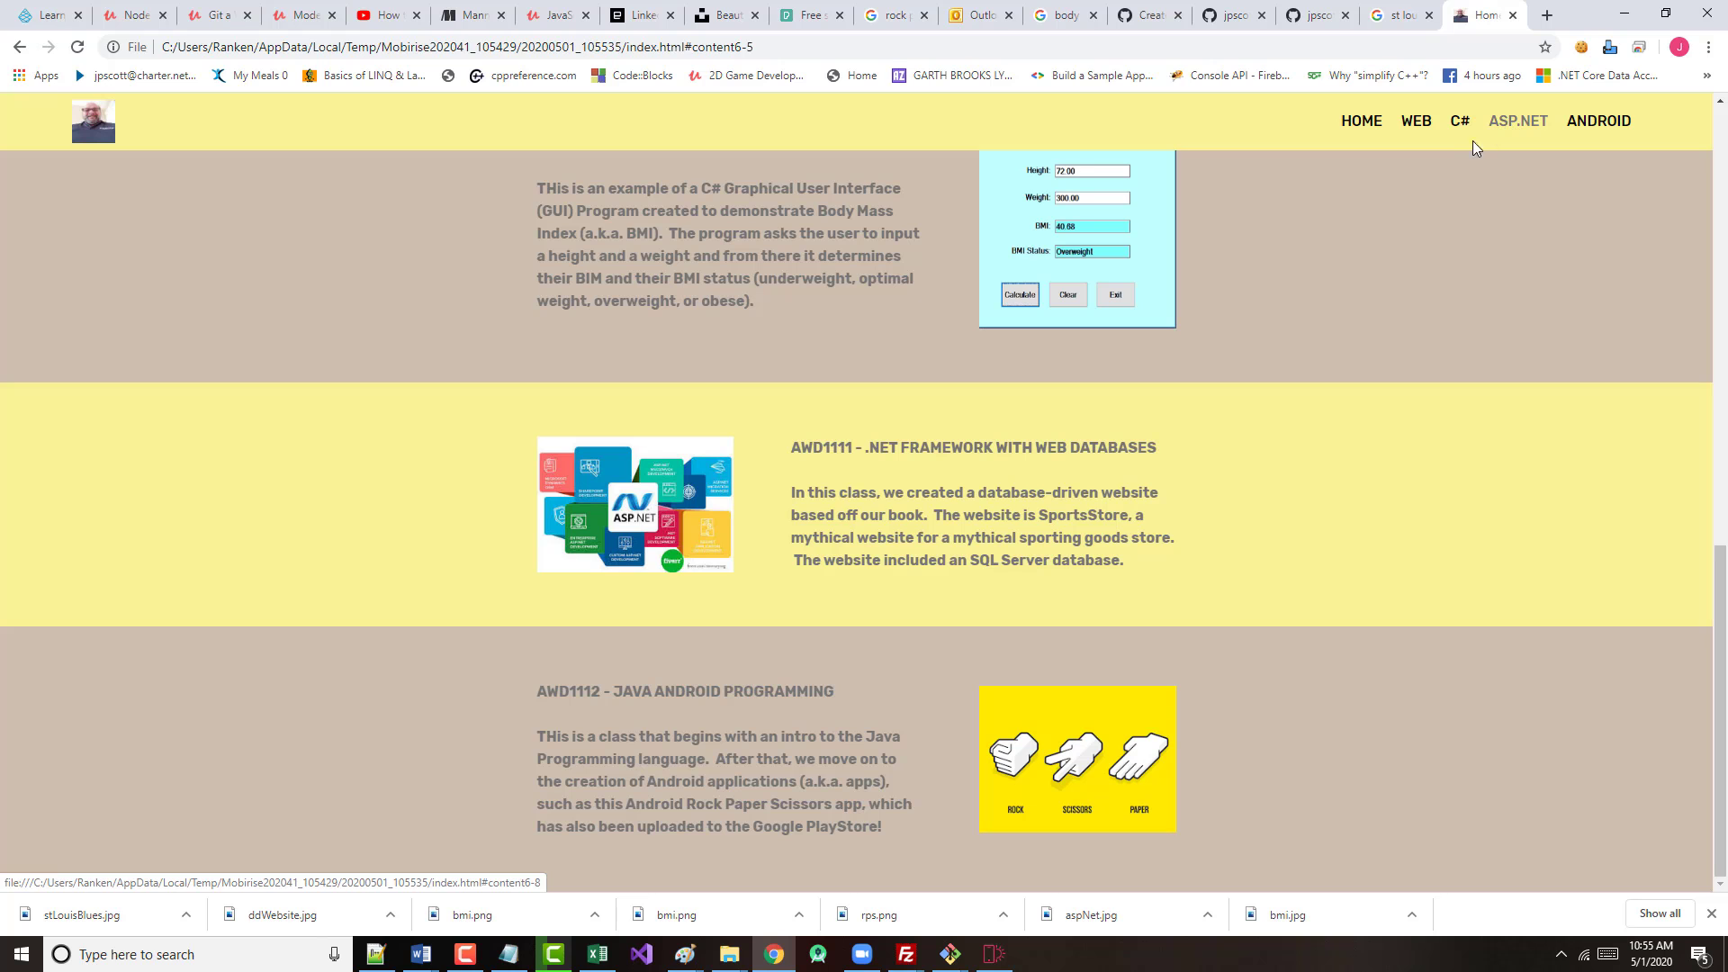
pyautogui.click(1359, 127)
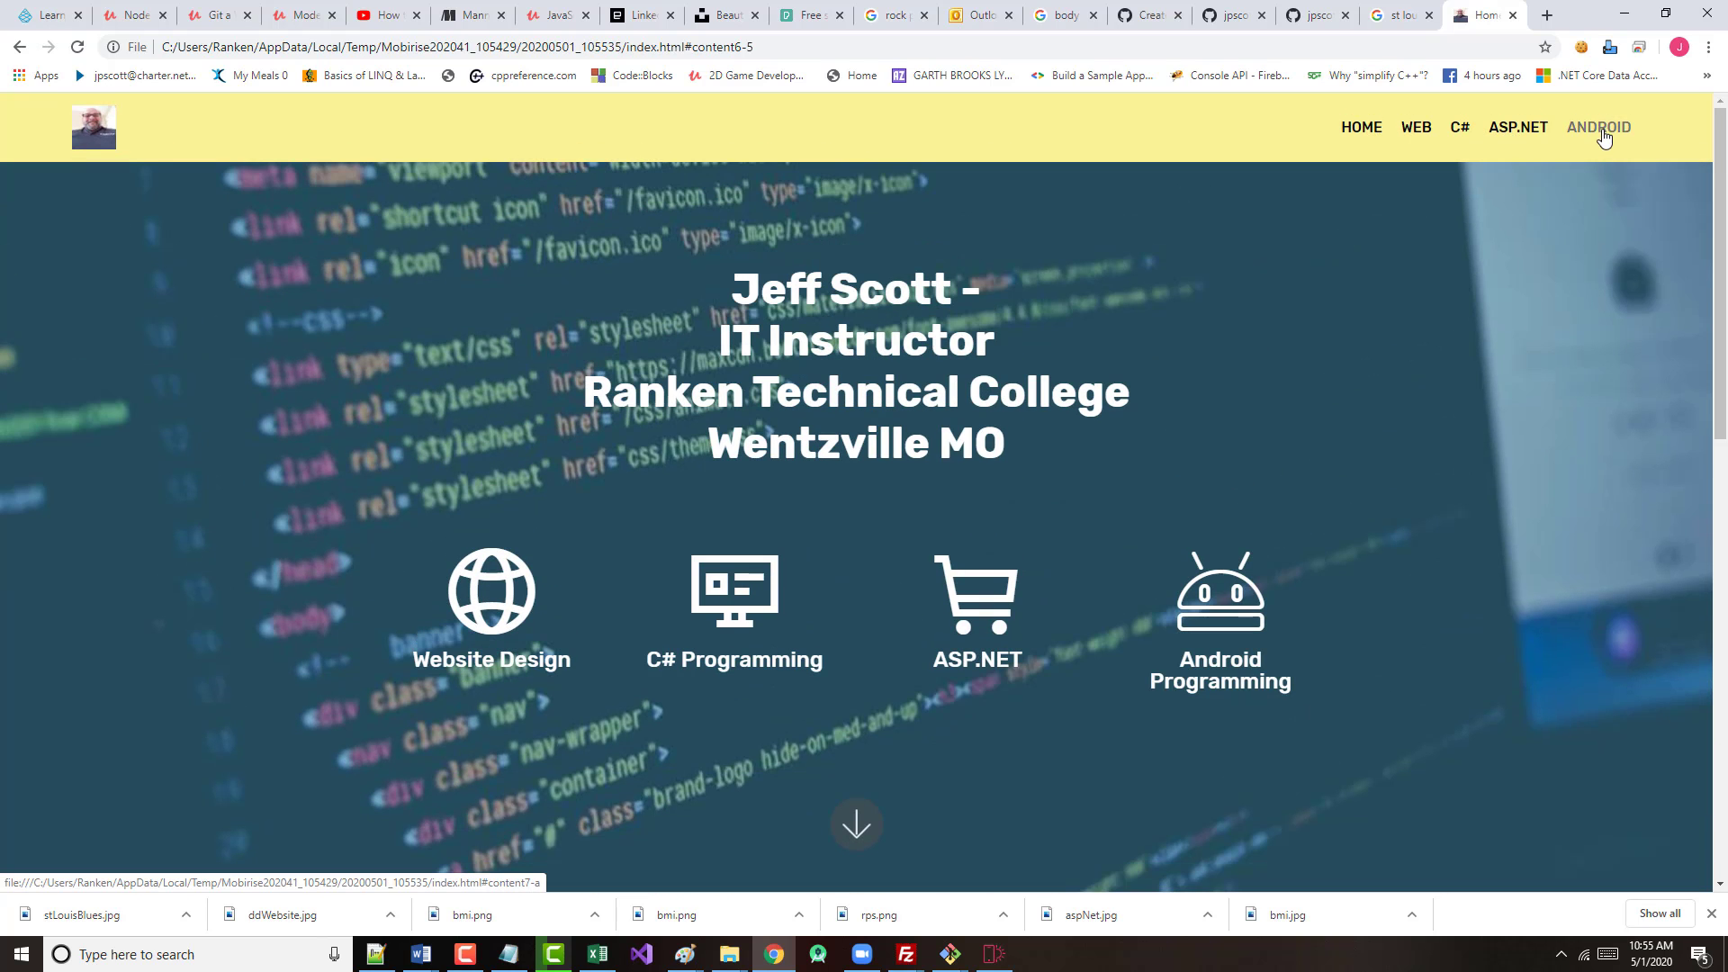
pyautogui.click(1598, 128)
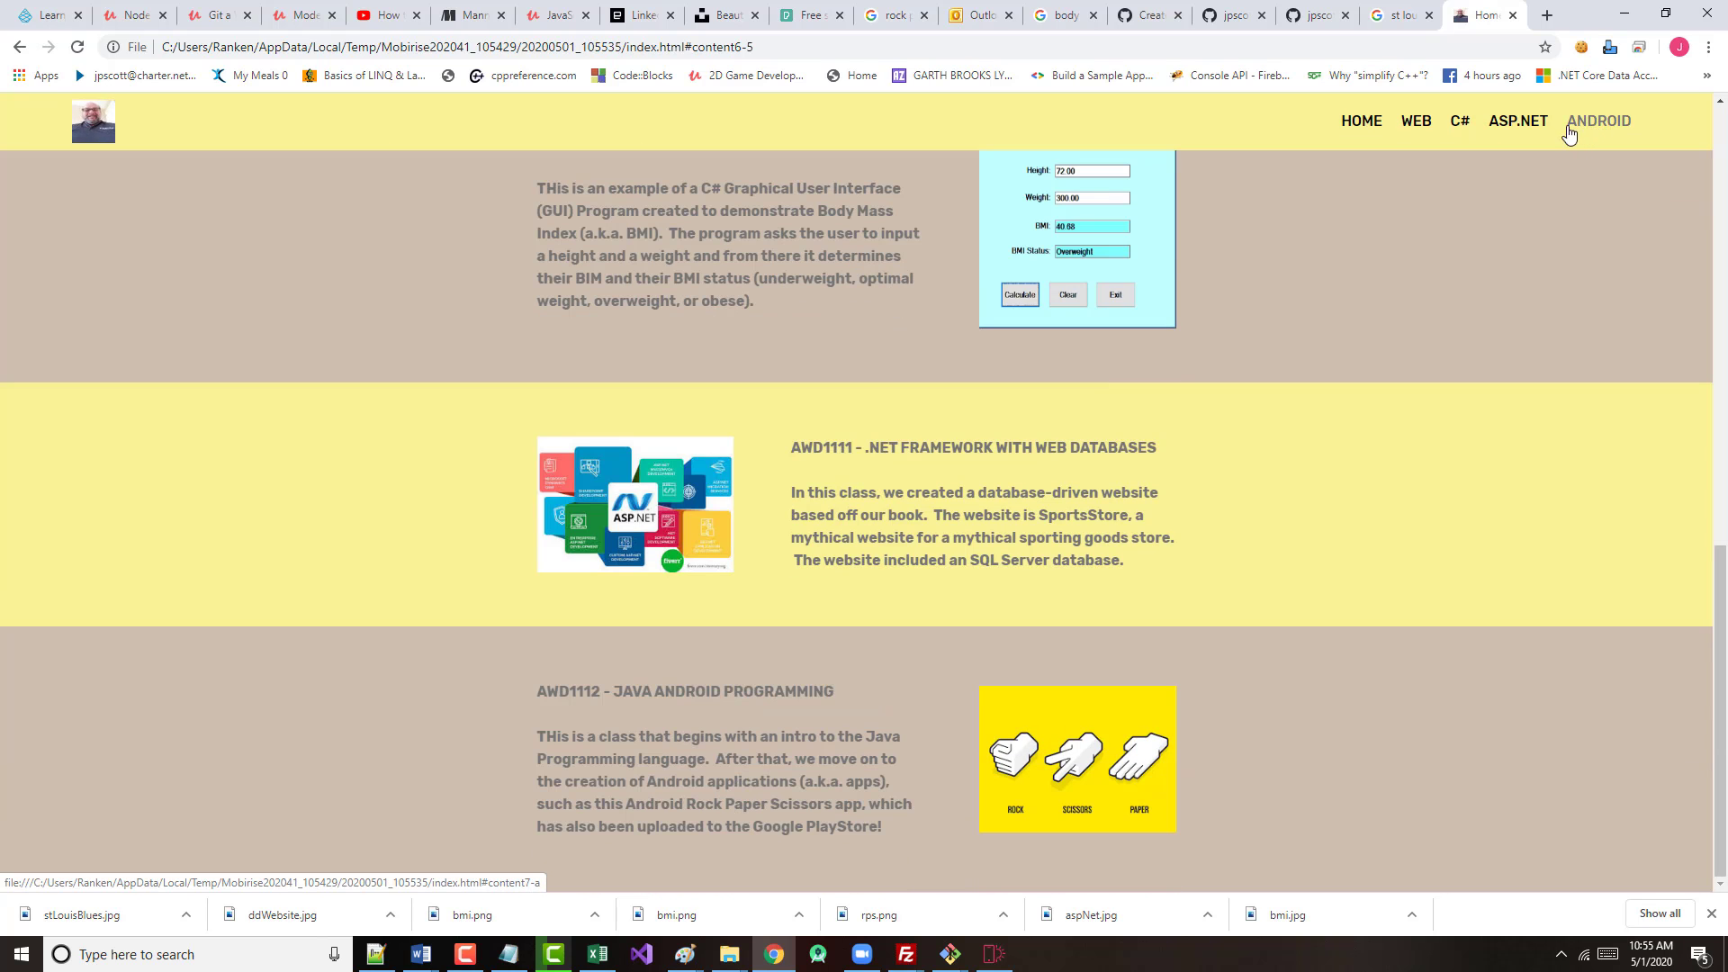
pyautogui.click(1377, 124)
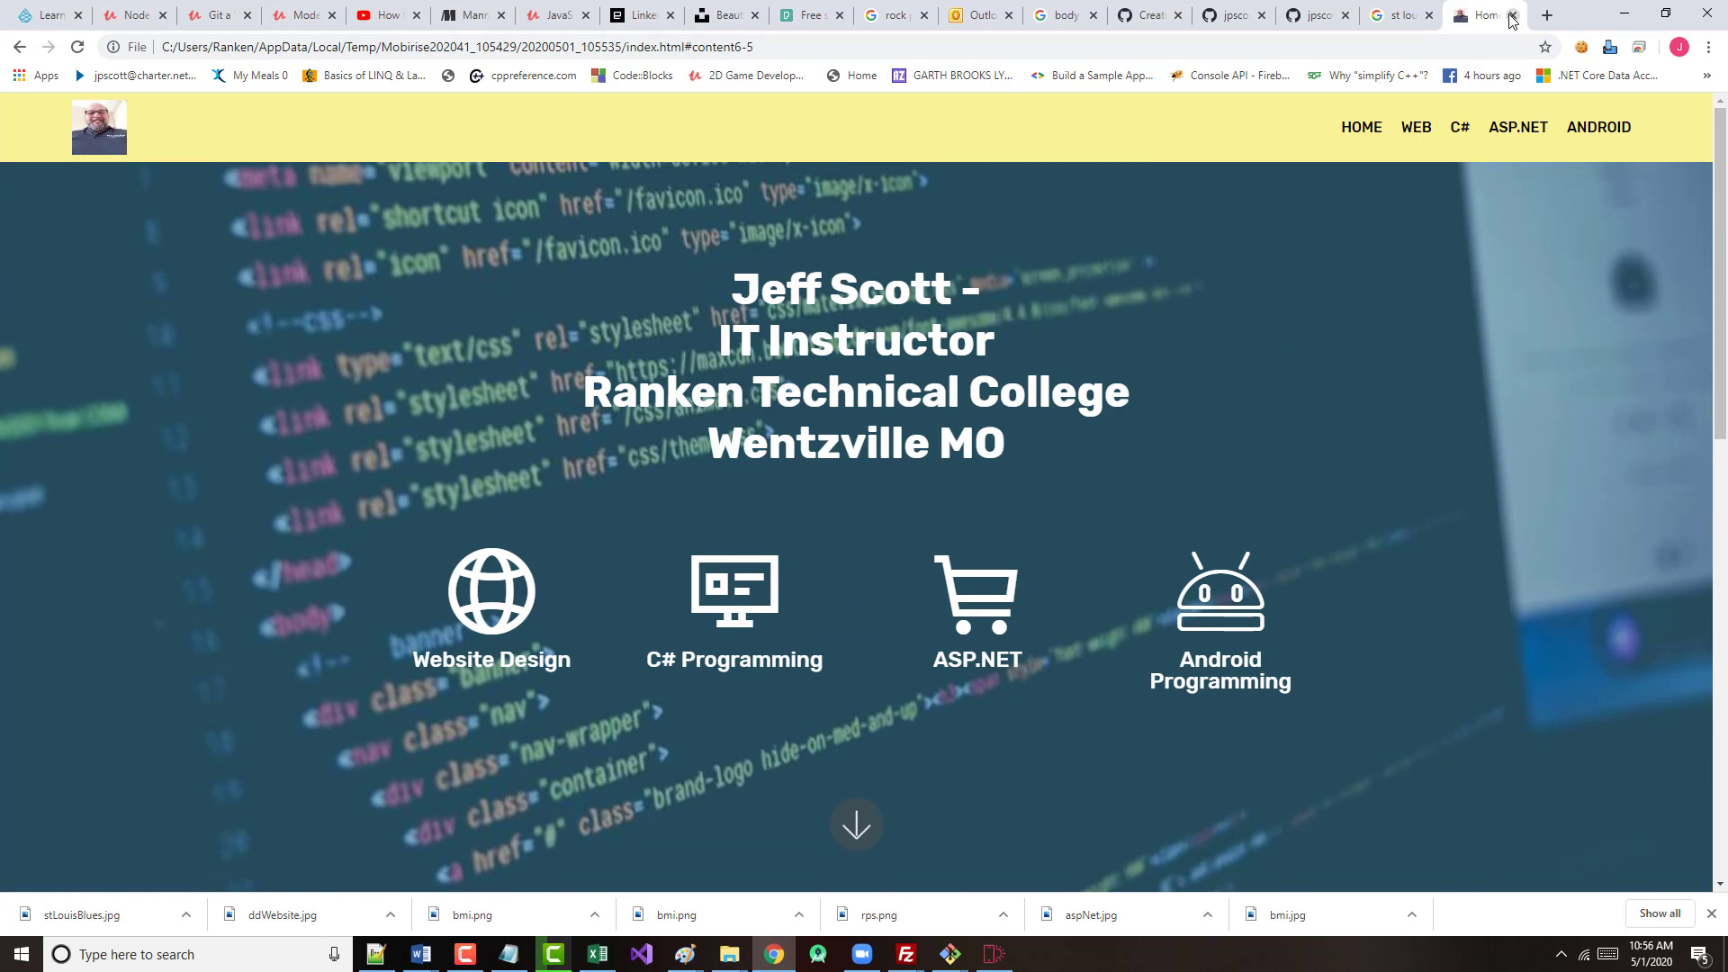
# - Close the preview, switch back to Mobirise and link the WEB navigation item to the Content 6-9 block on the Home page
pyautogui.click(1514, 15)
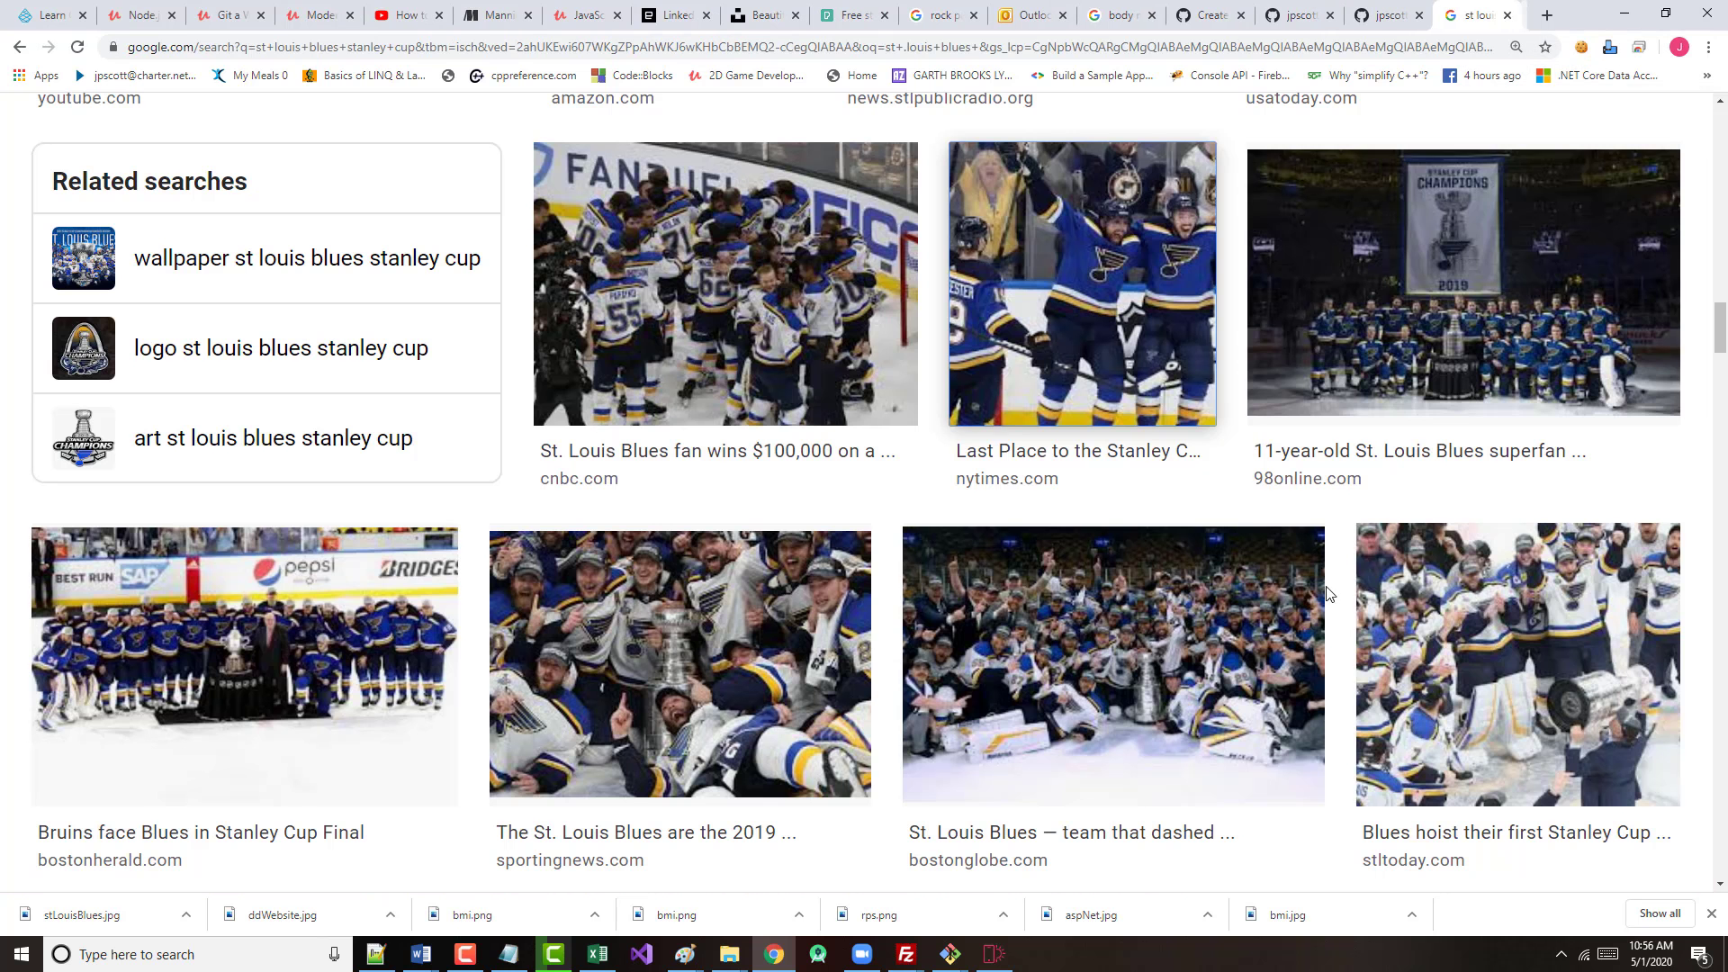
pyautogui.click(994, 954)
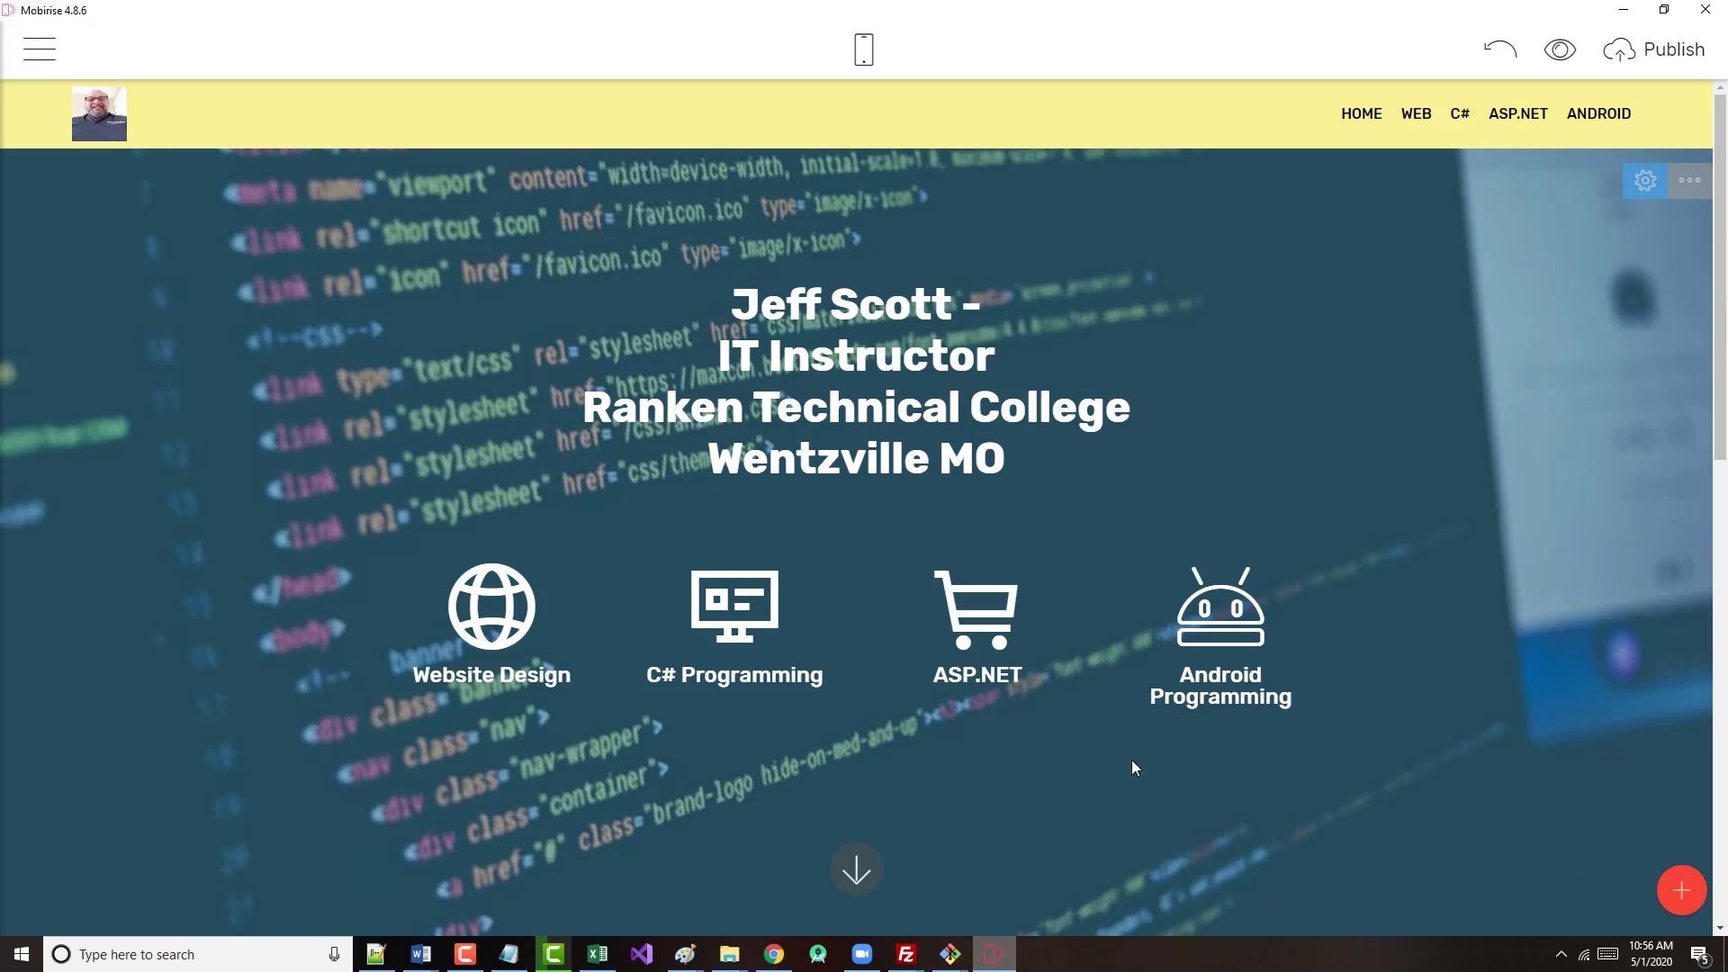
pyautogui.doubleClick(1409, 127)
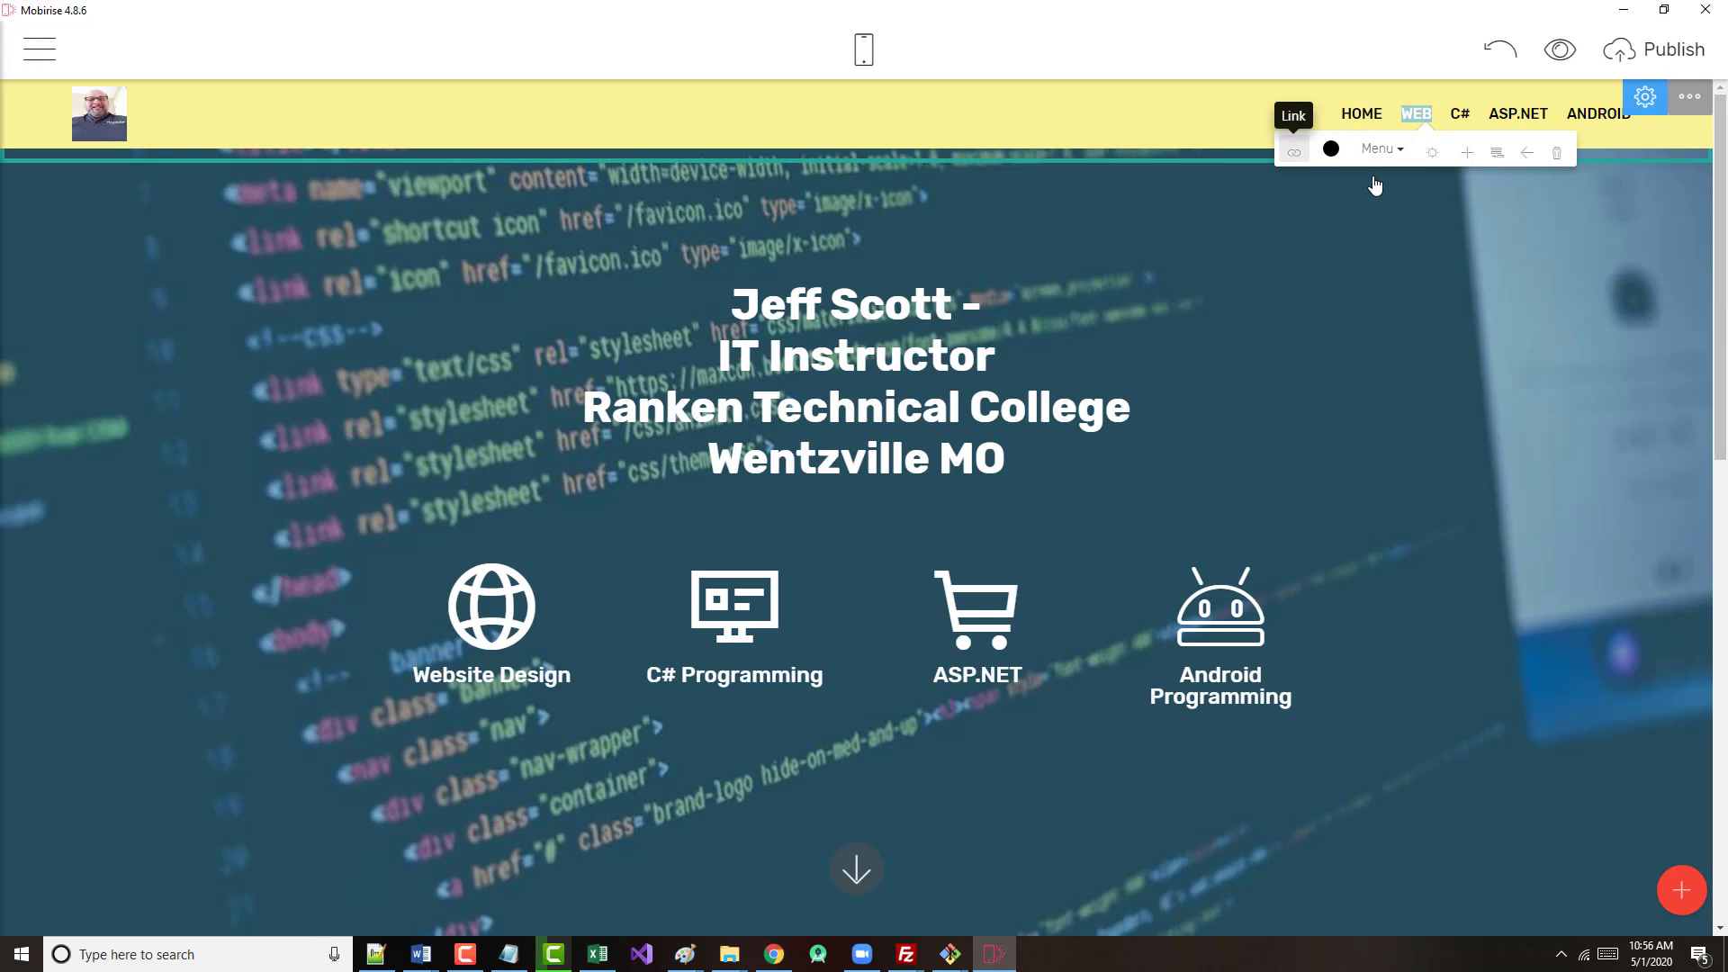
pyautogui.click(1294, 152)
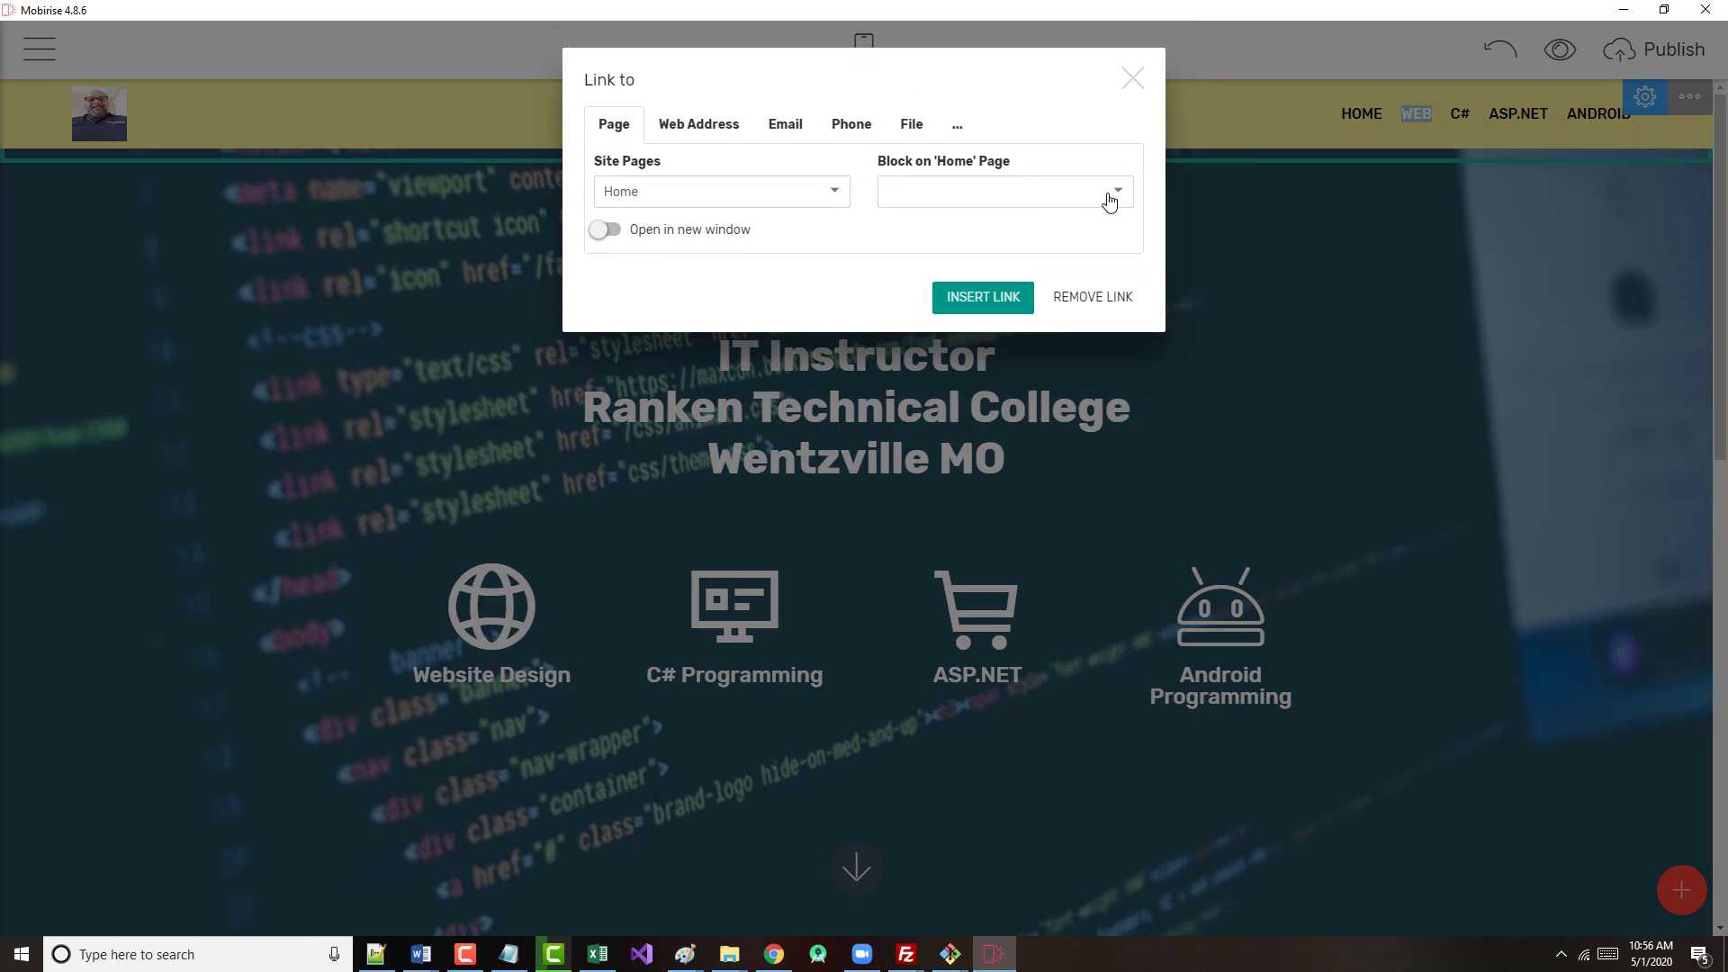
pyautogui.click(1110, 200)
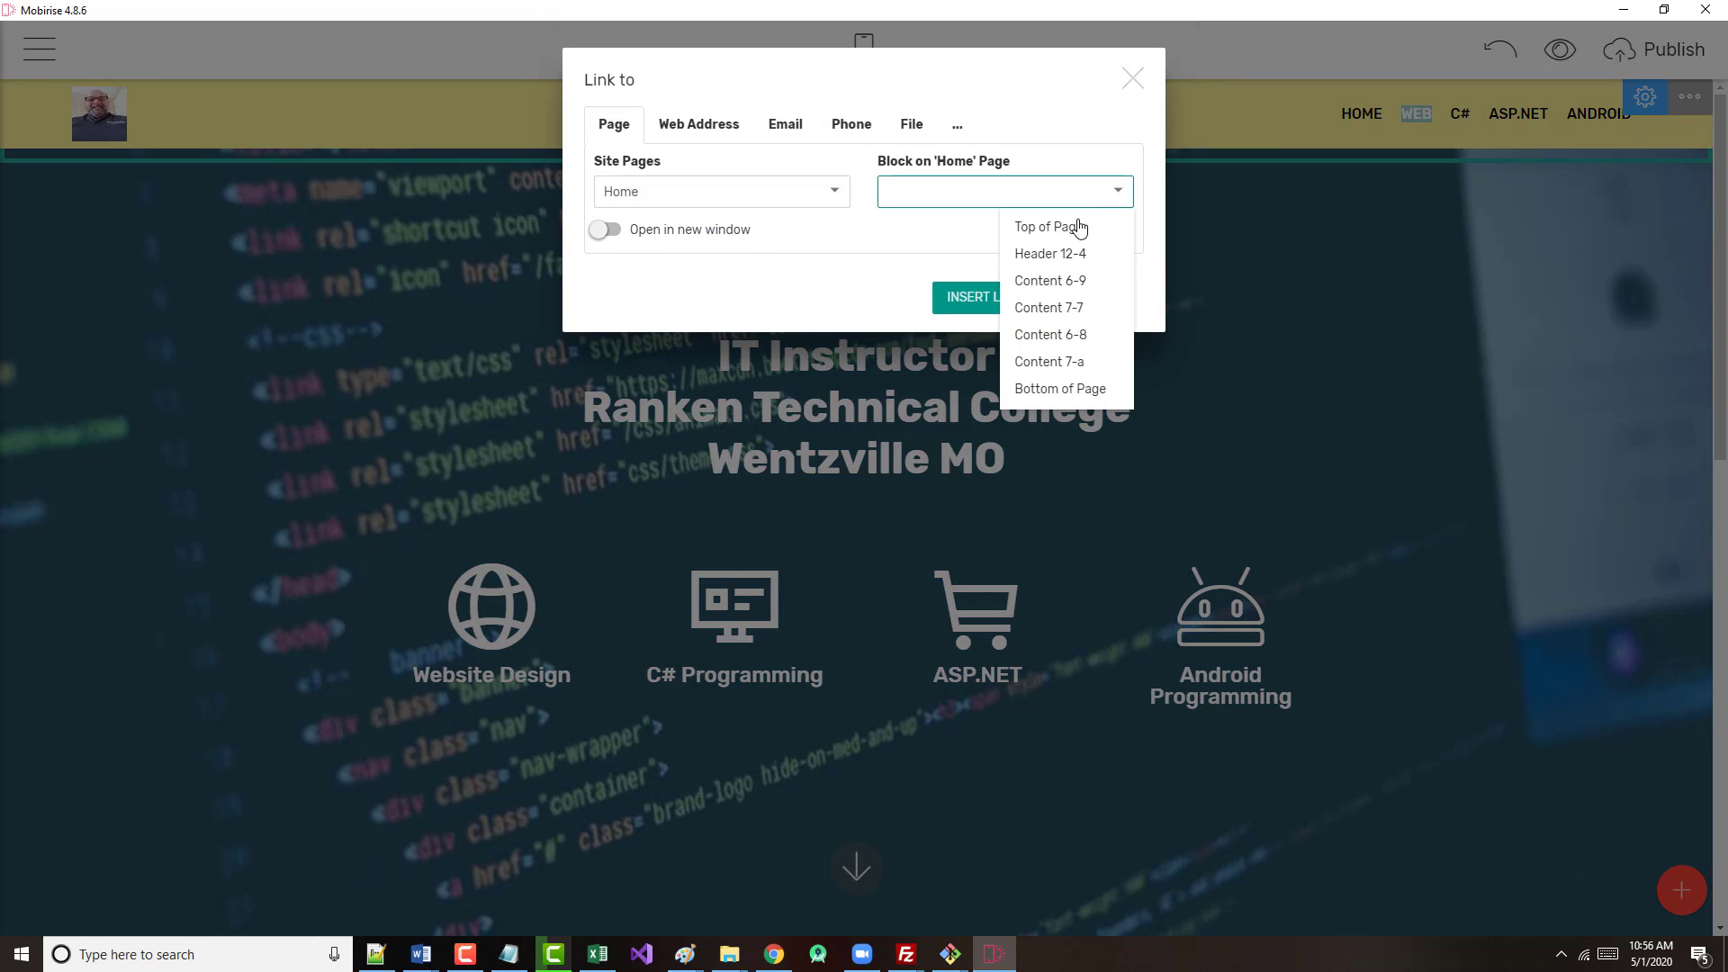
pyautogui.click(1046, 292)
pyautogui.click(992, 305)
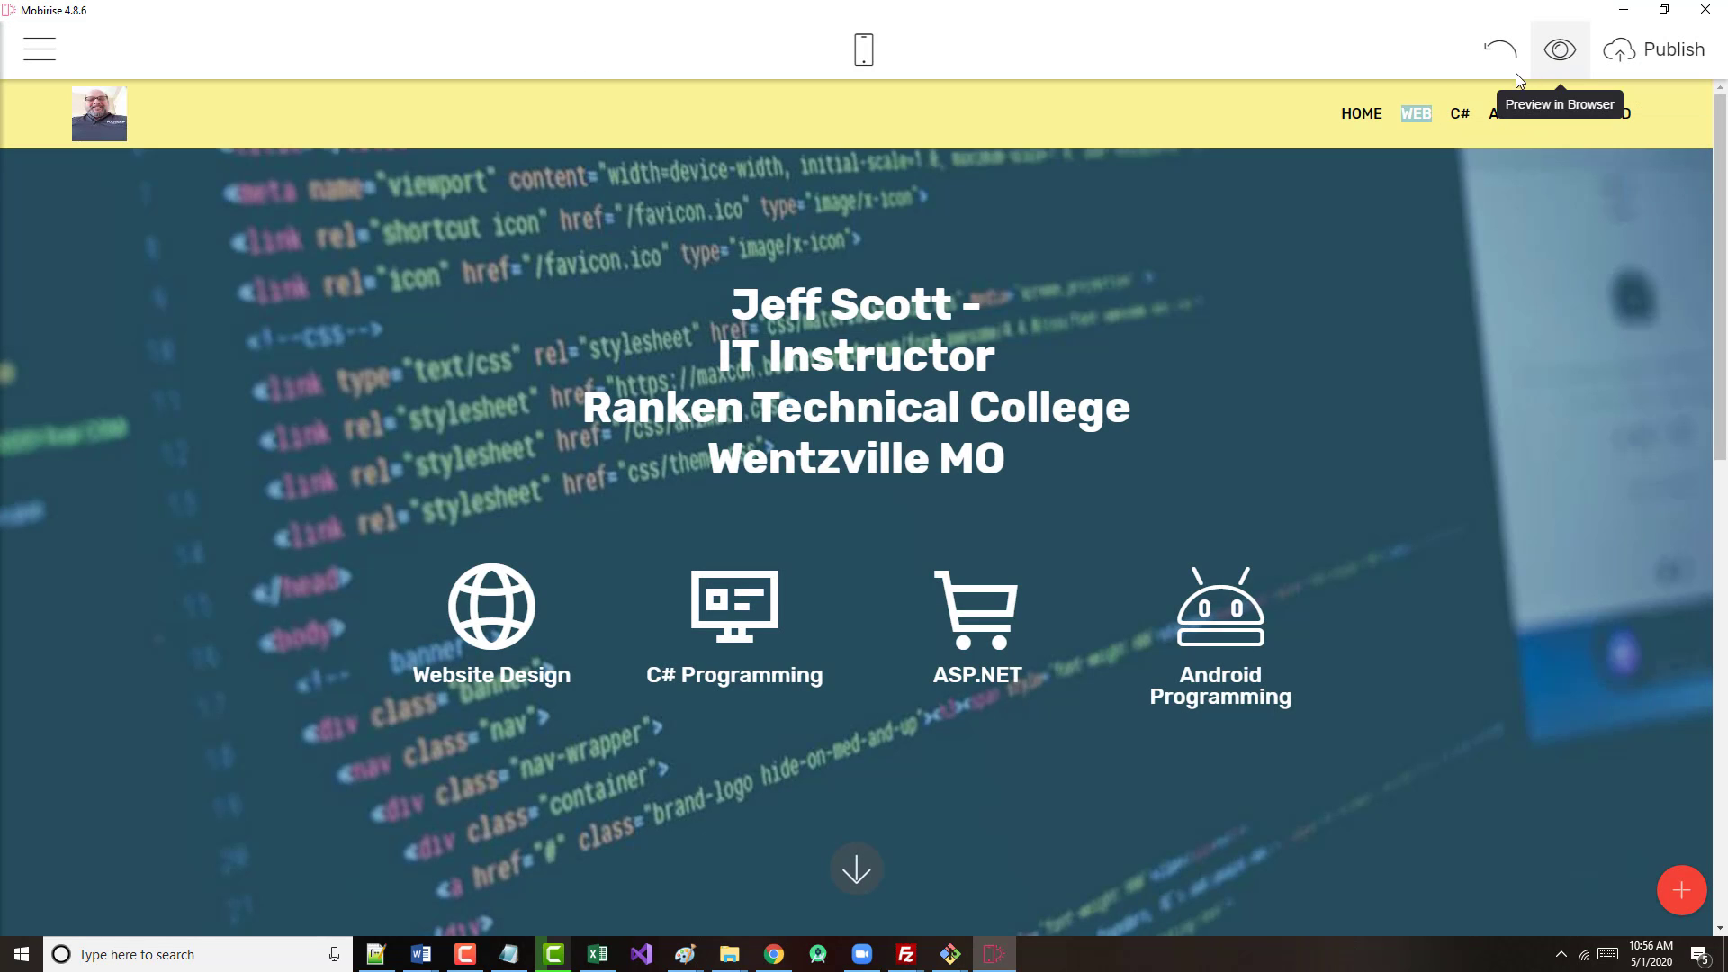
# - Preview the page in the browser and test the WEB and ASP.NET navigation links, returning to the page start through HOME
pyautogui.click(1522, 71)
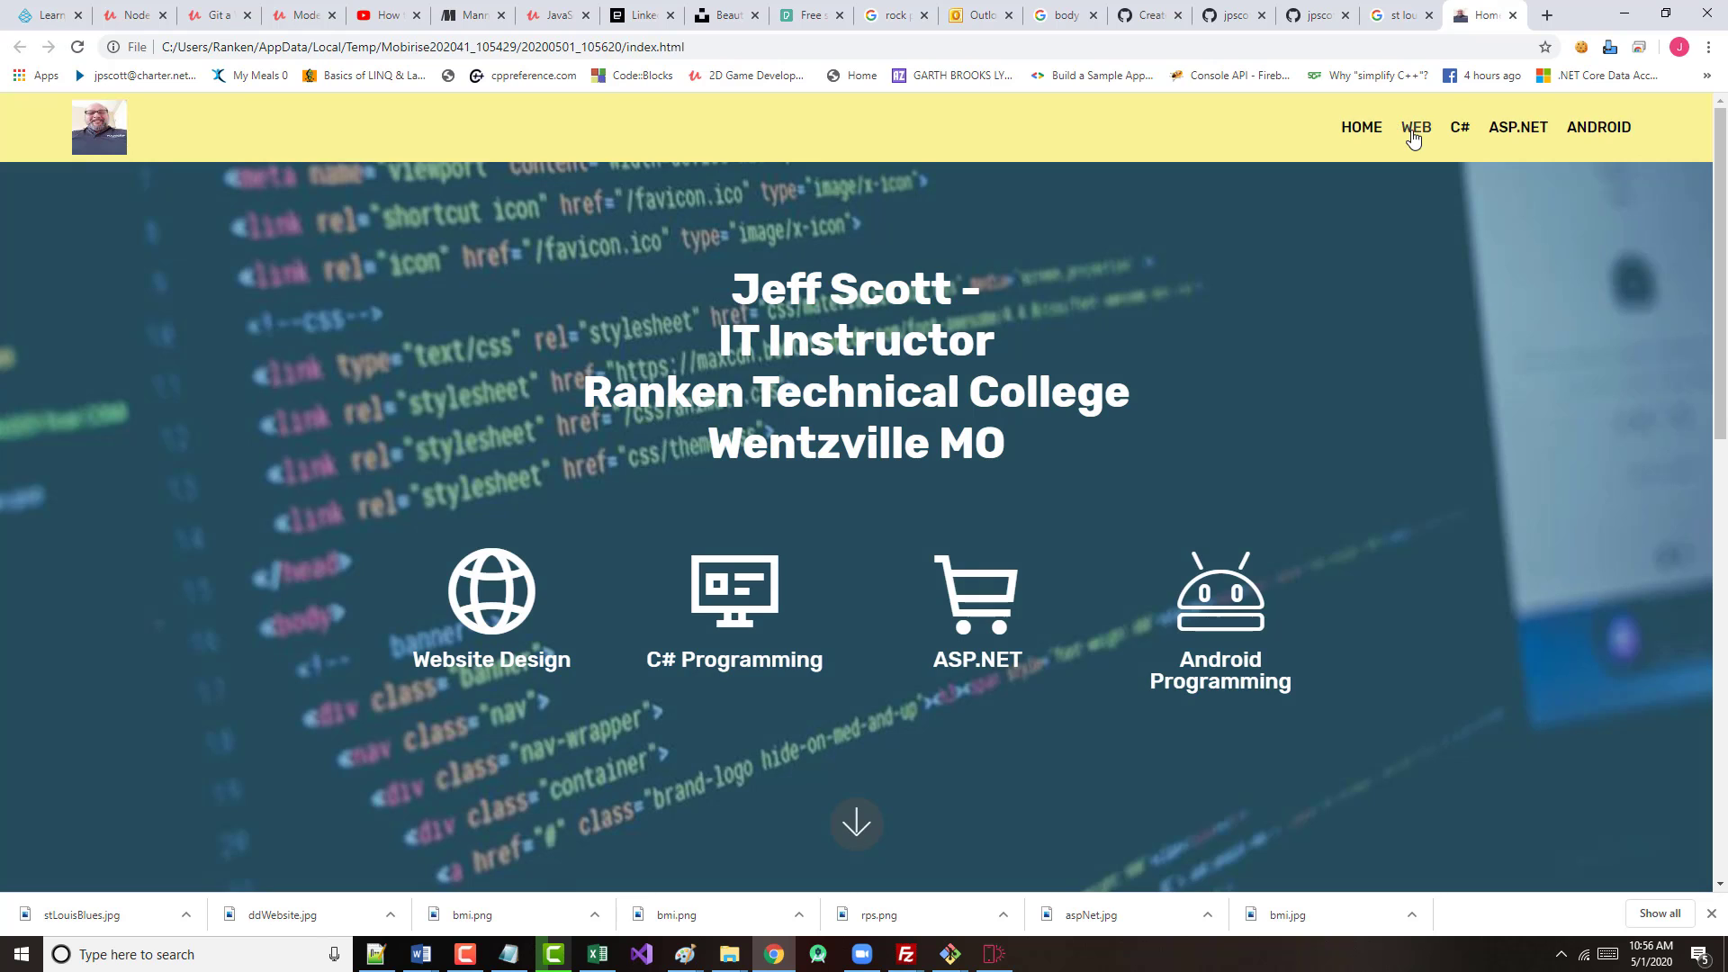
pyautogui.click(1413, 133)
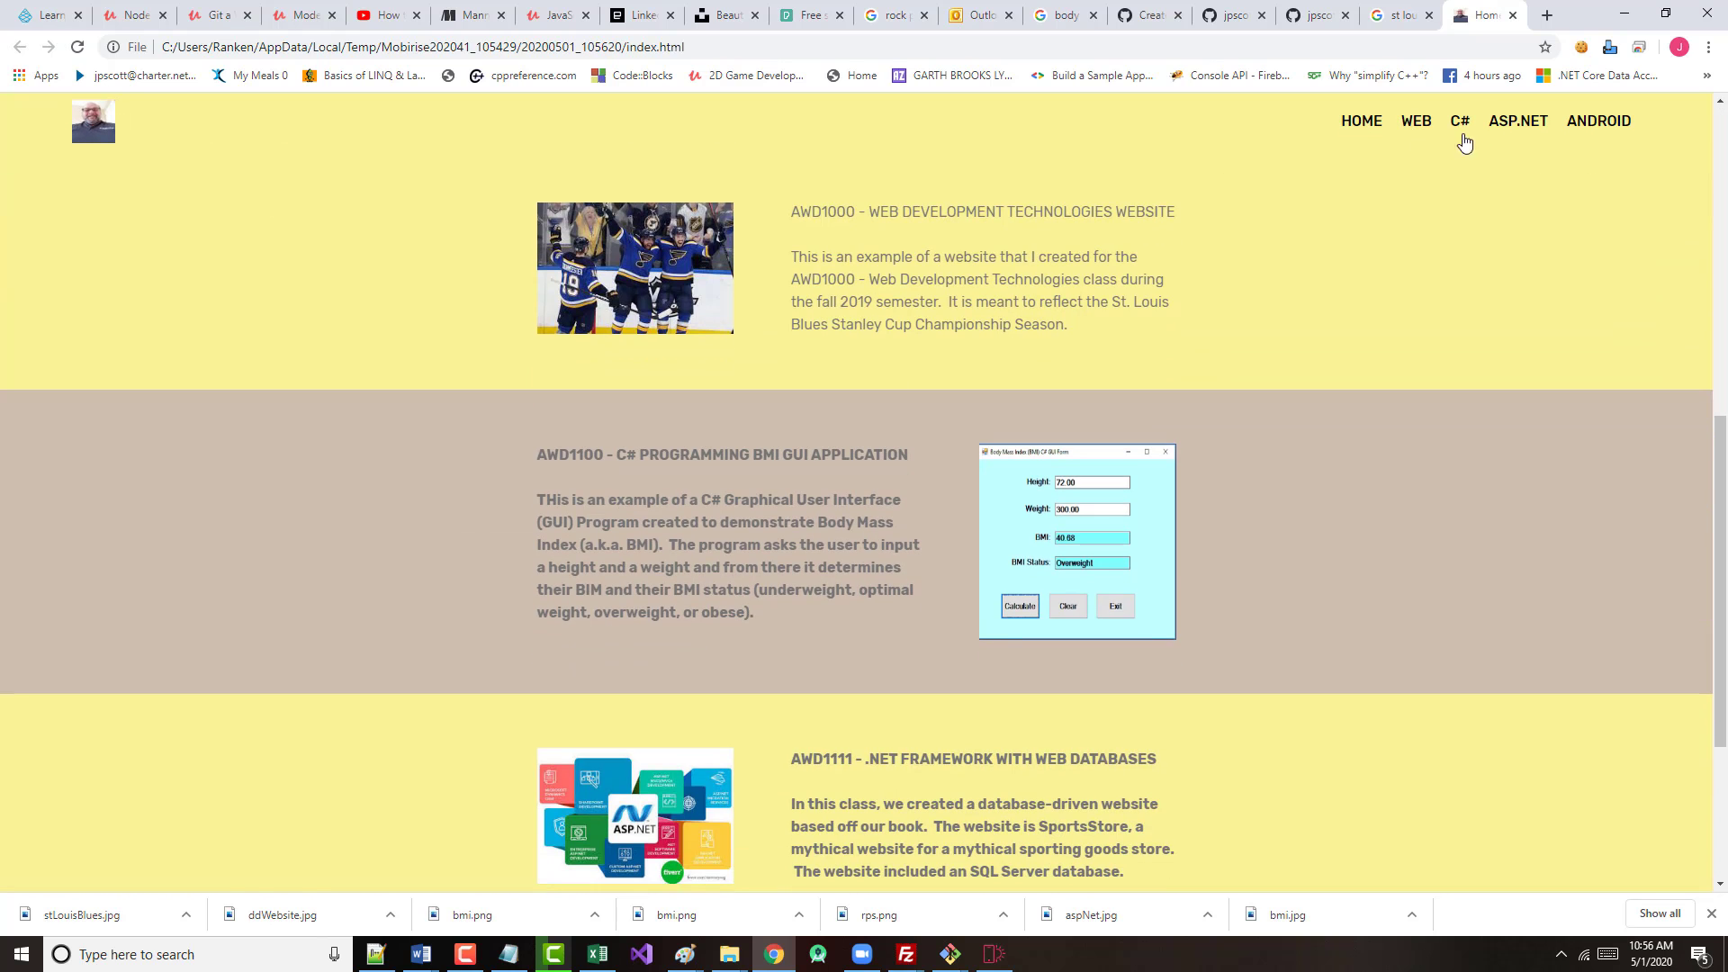
pyautogui.click(1512, 130)
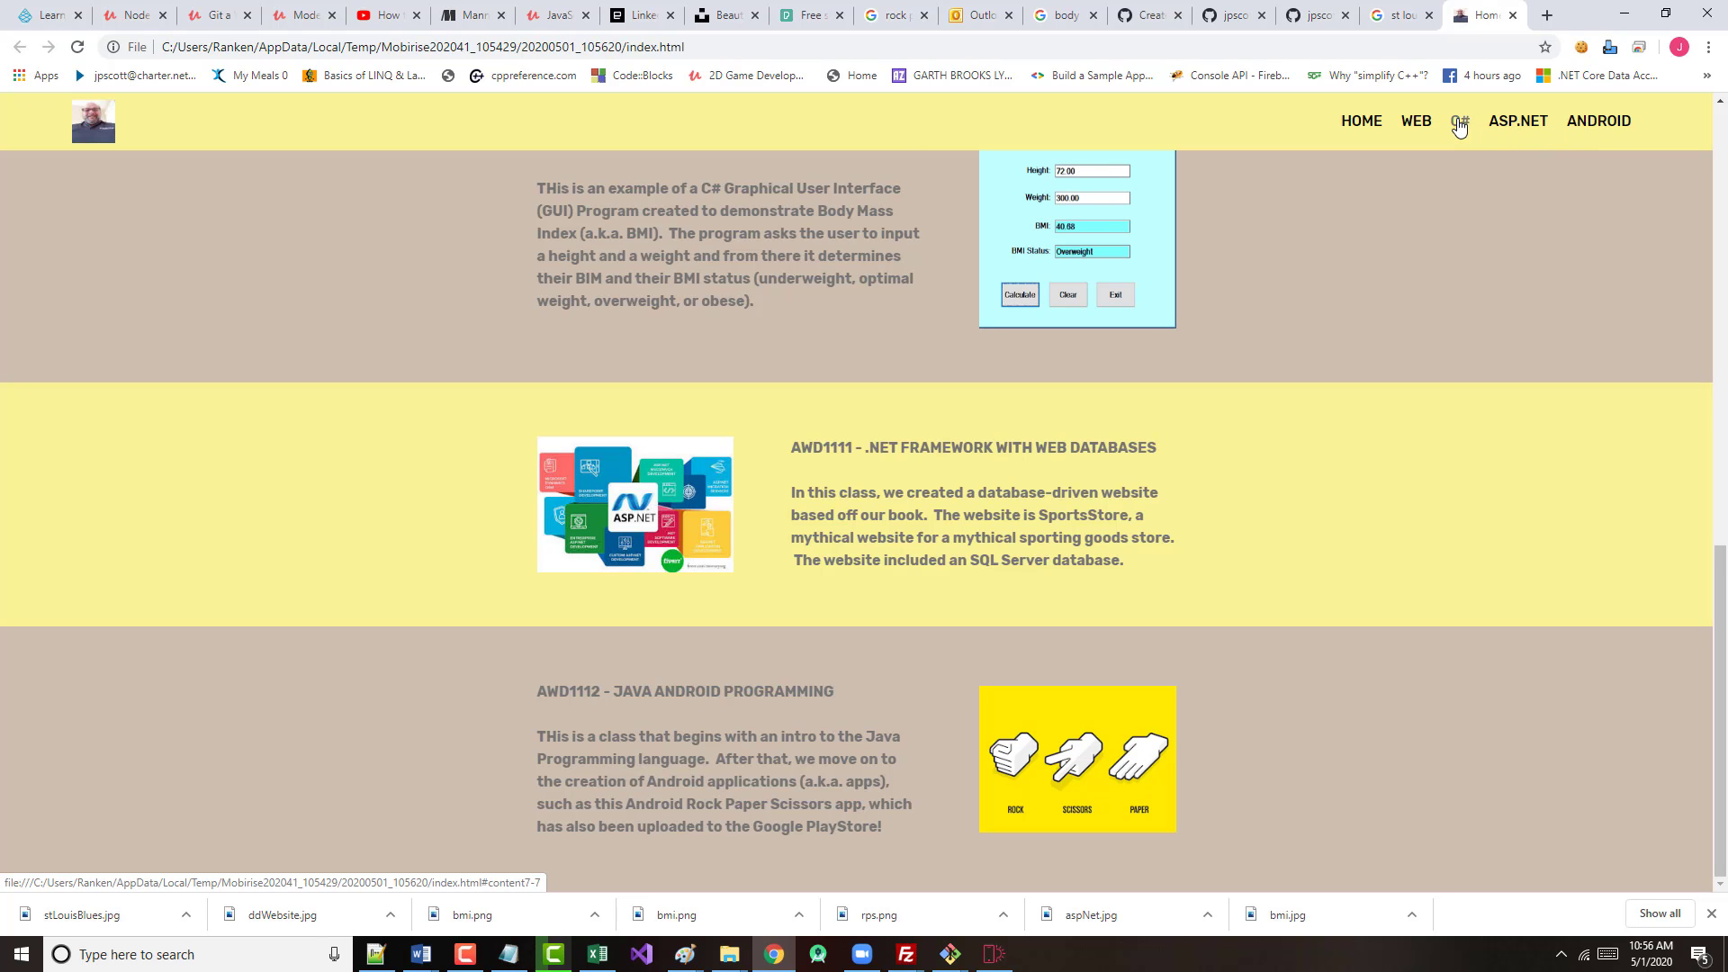
pyautogui.click(1418, 125)
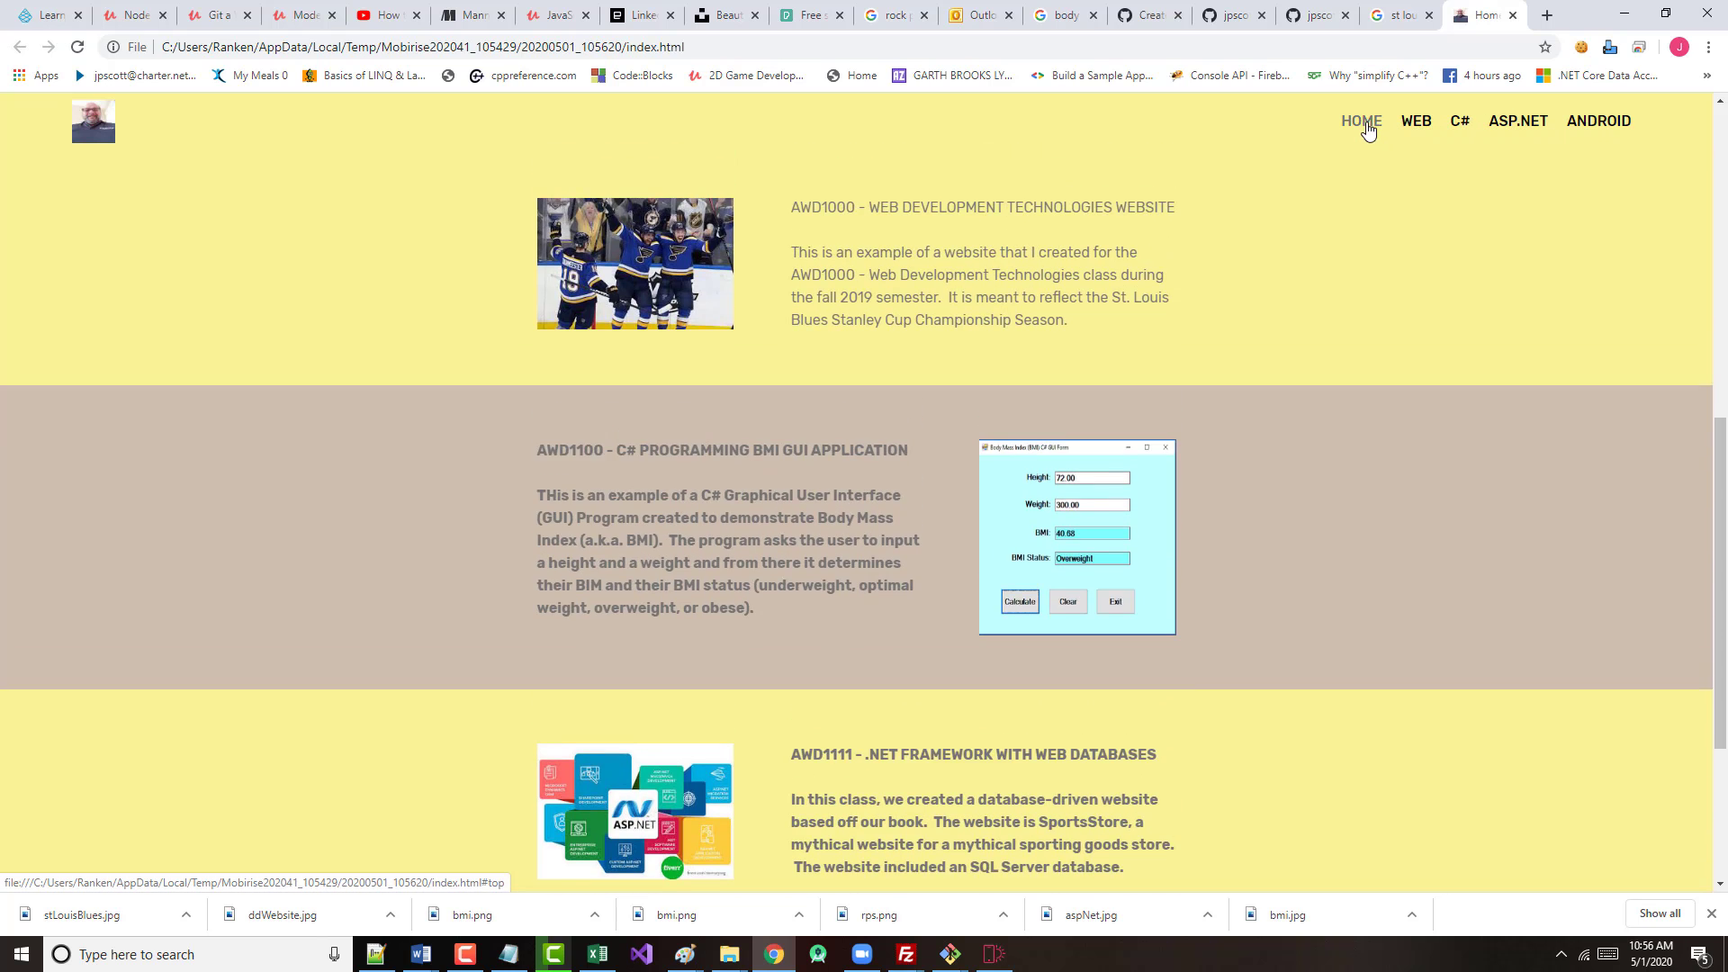
pyautogui.click(1361, 131)
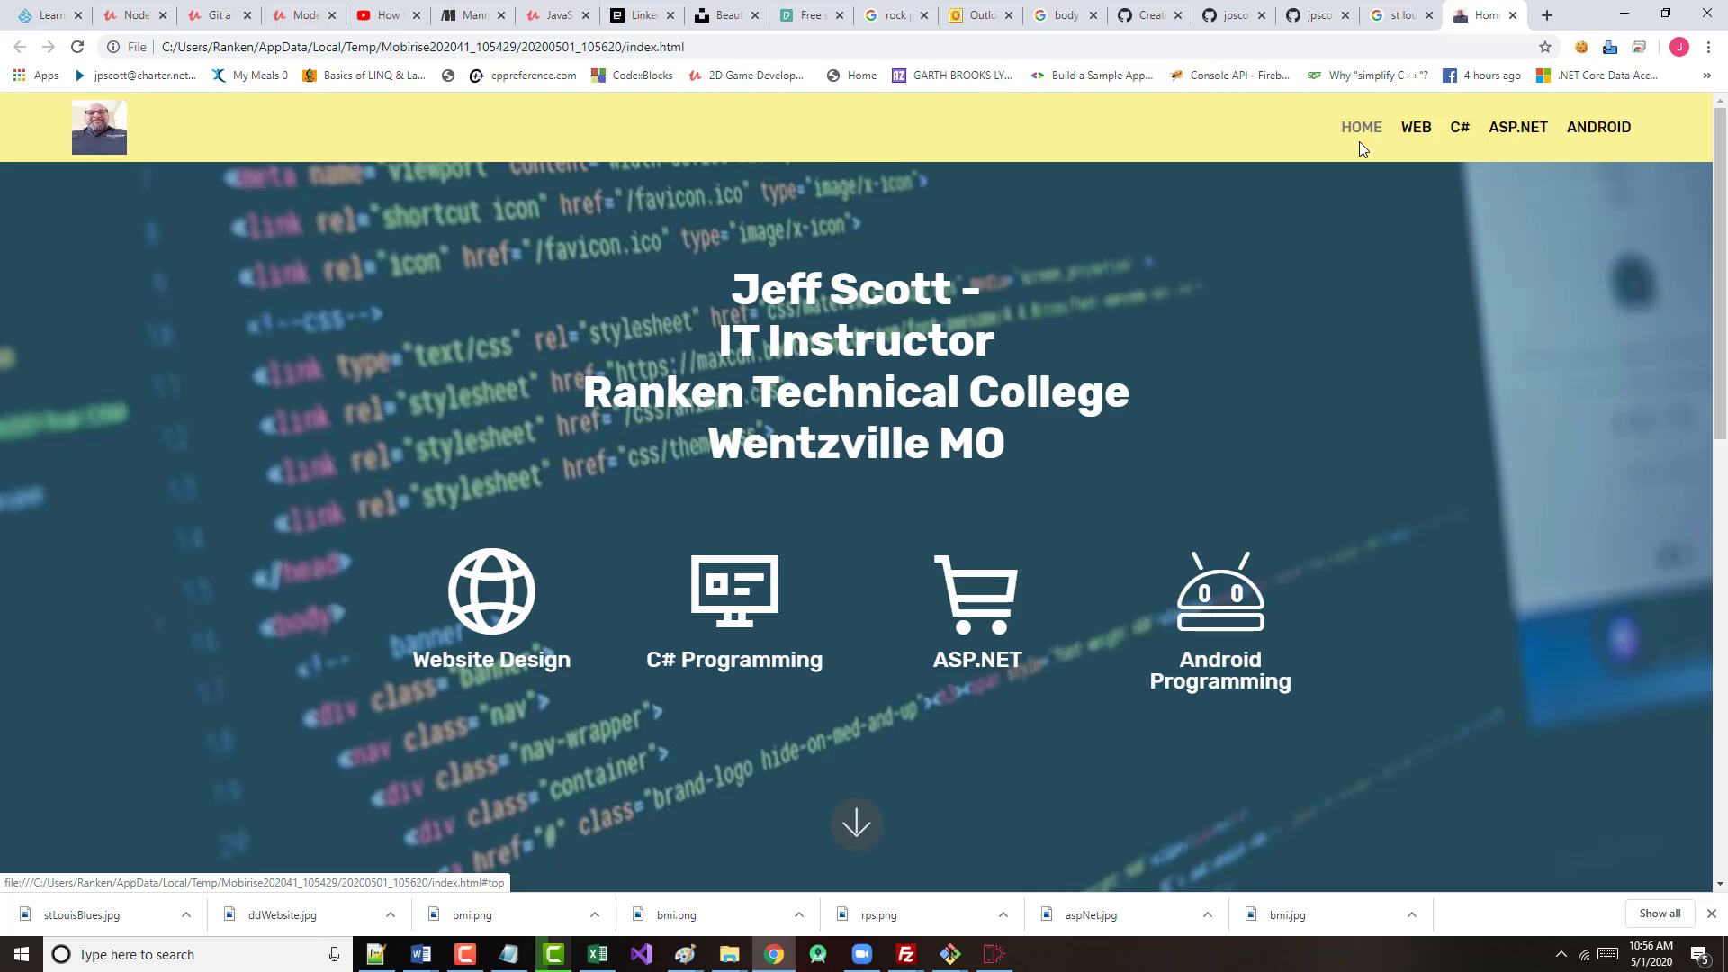
# - Check the BMI image's GitHub link and review all course blocks in the preview, and close the downloads bar and the preview
pyautogui.scroll(-5, 1113, 322)
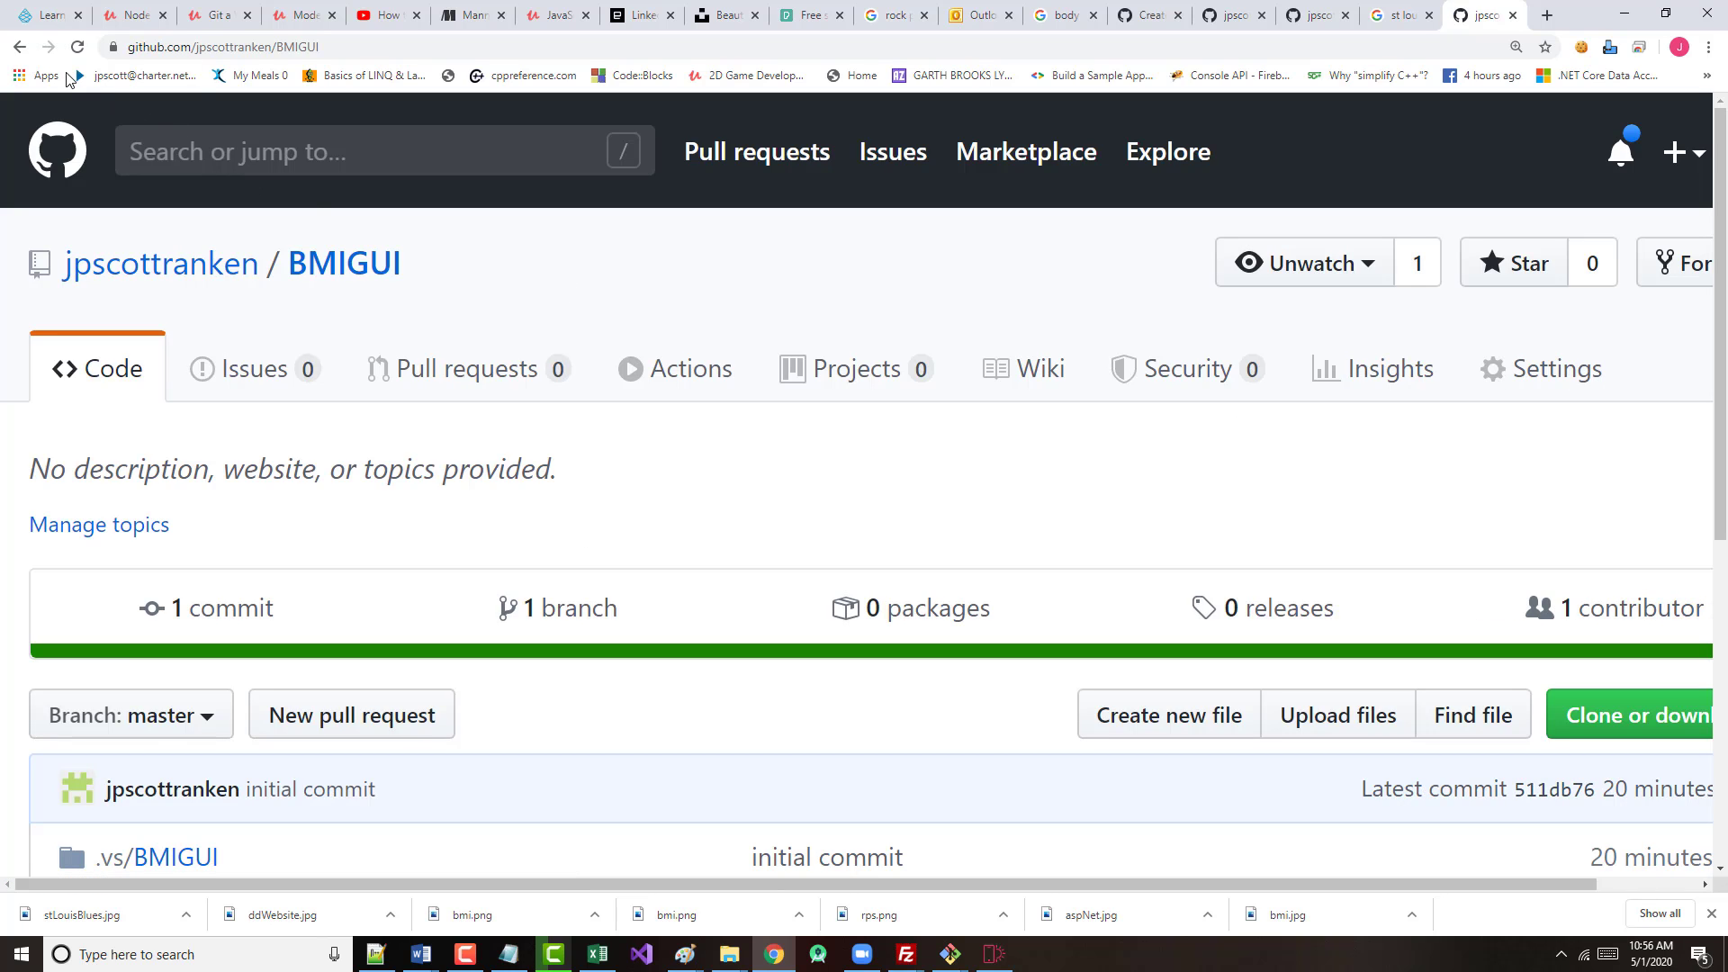
pyautogui.click(20, 46)
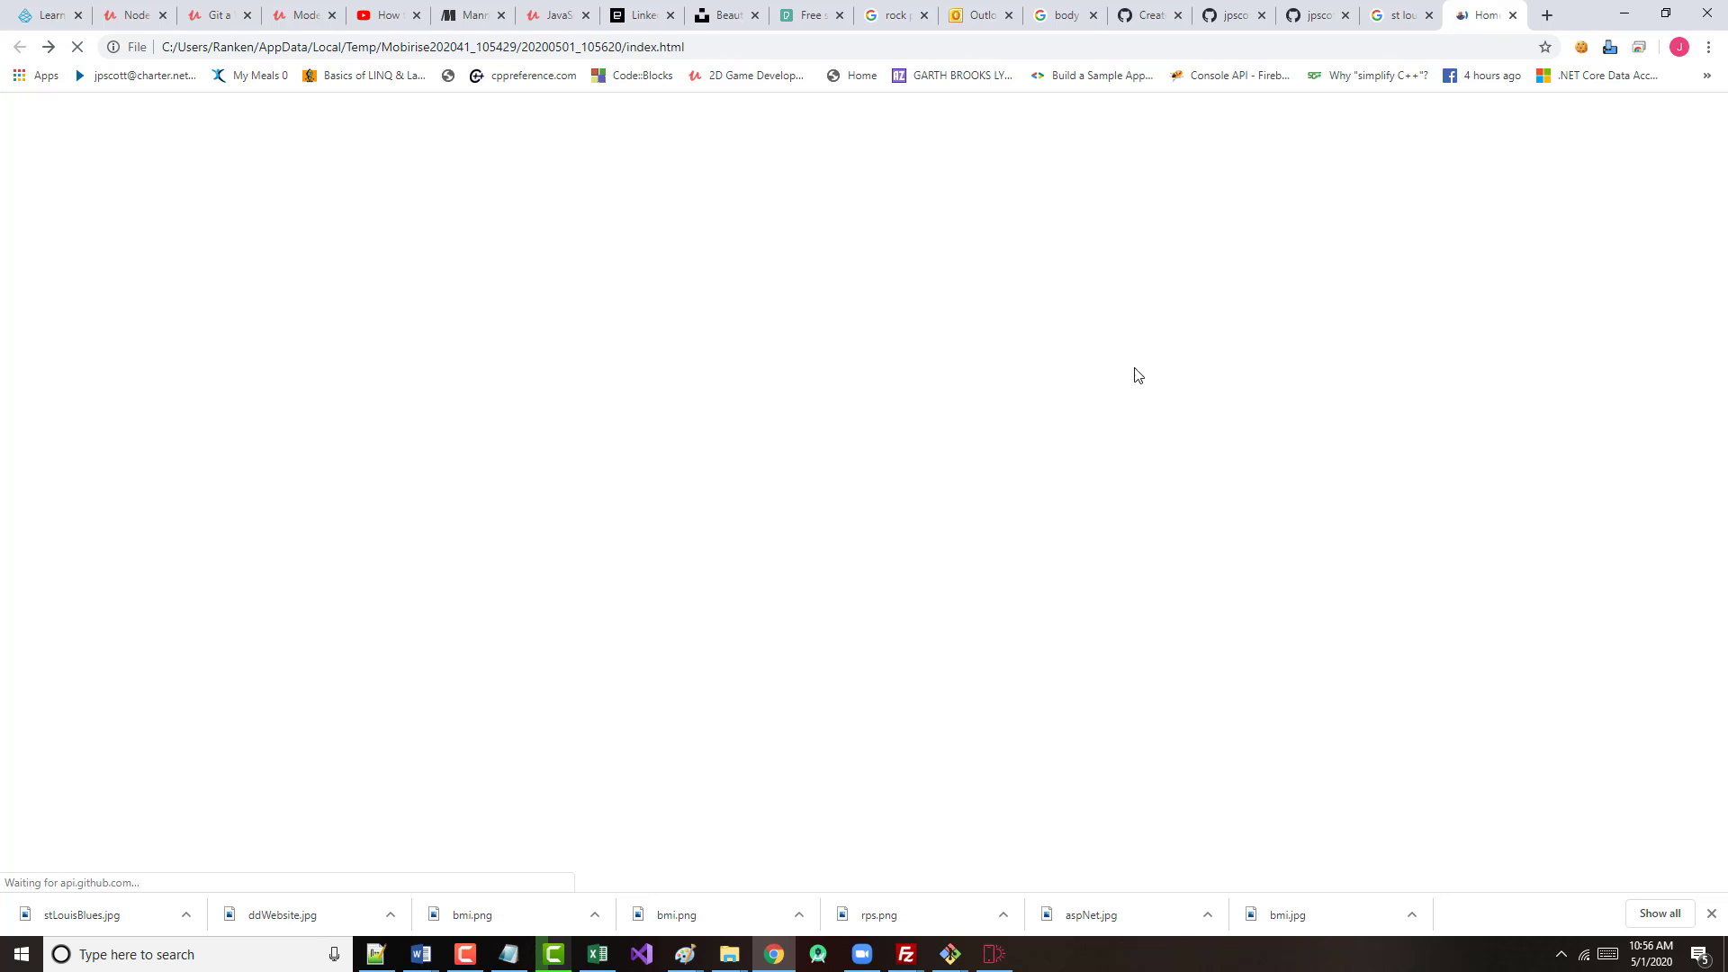
pyautogui.scroll(-5, 945, 657)
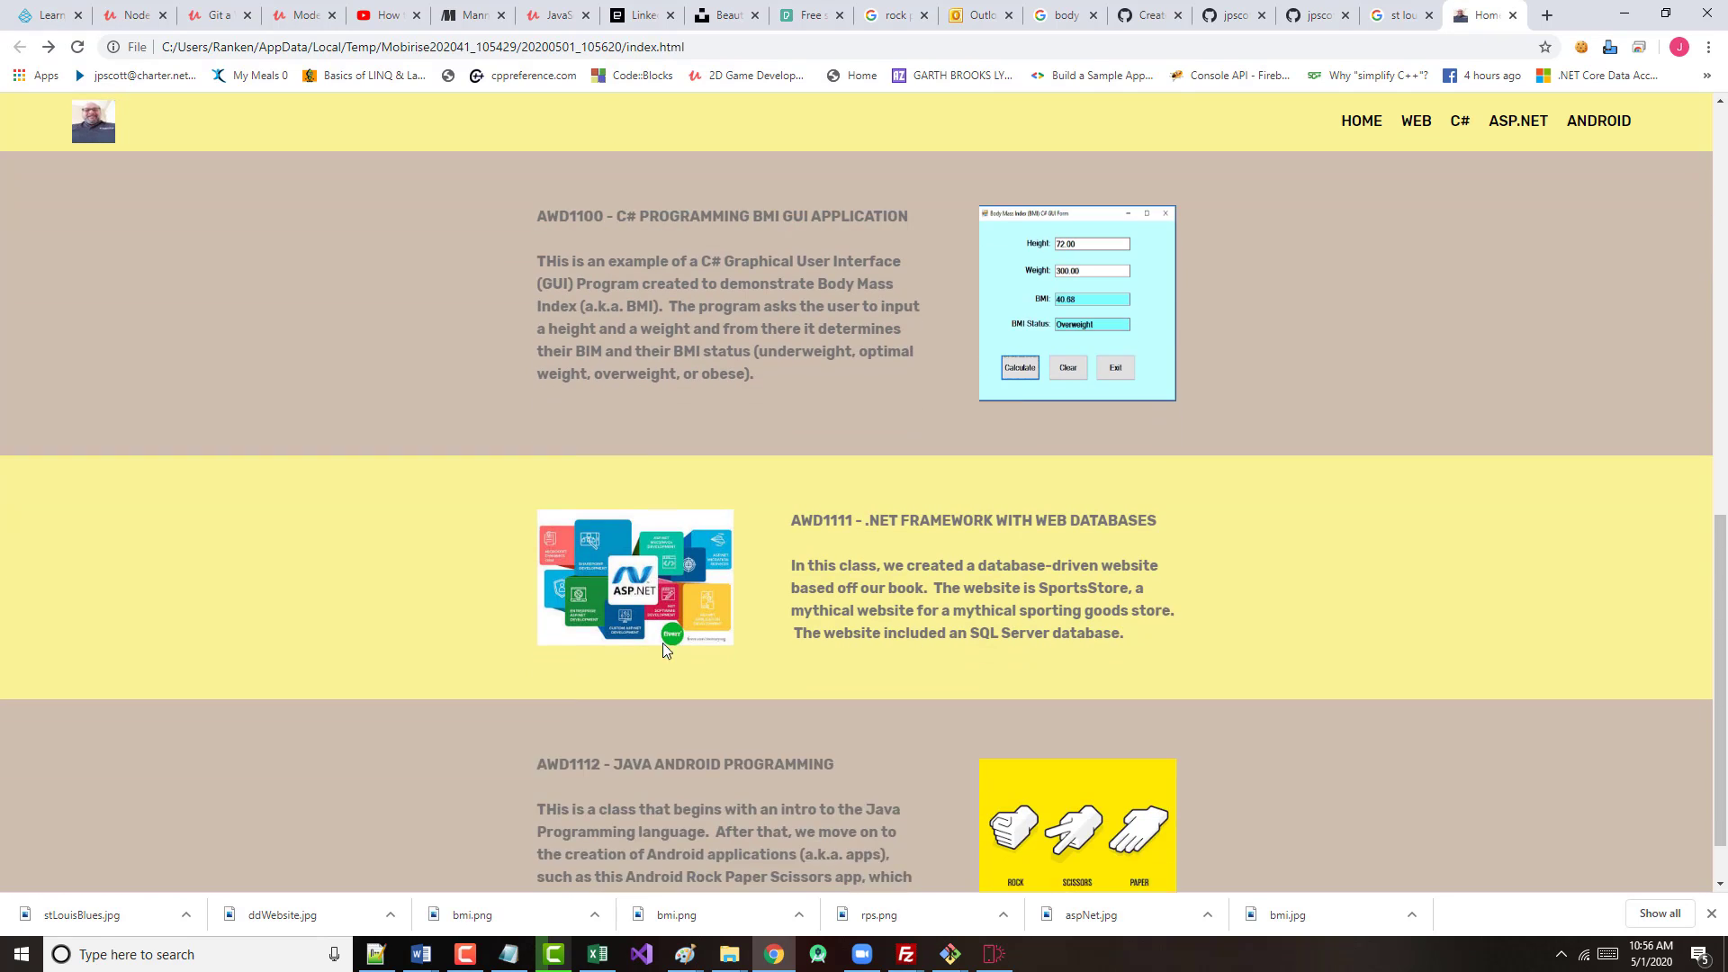
pyautogui.scroll(-1, 662, 643)
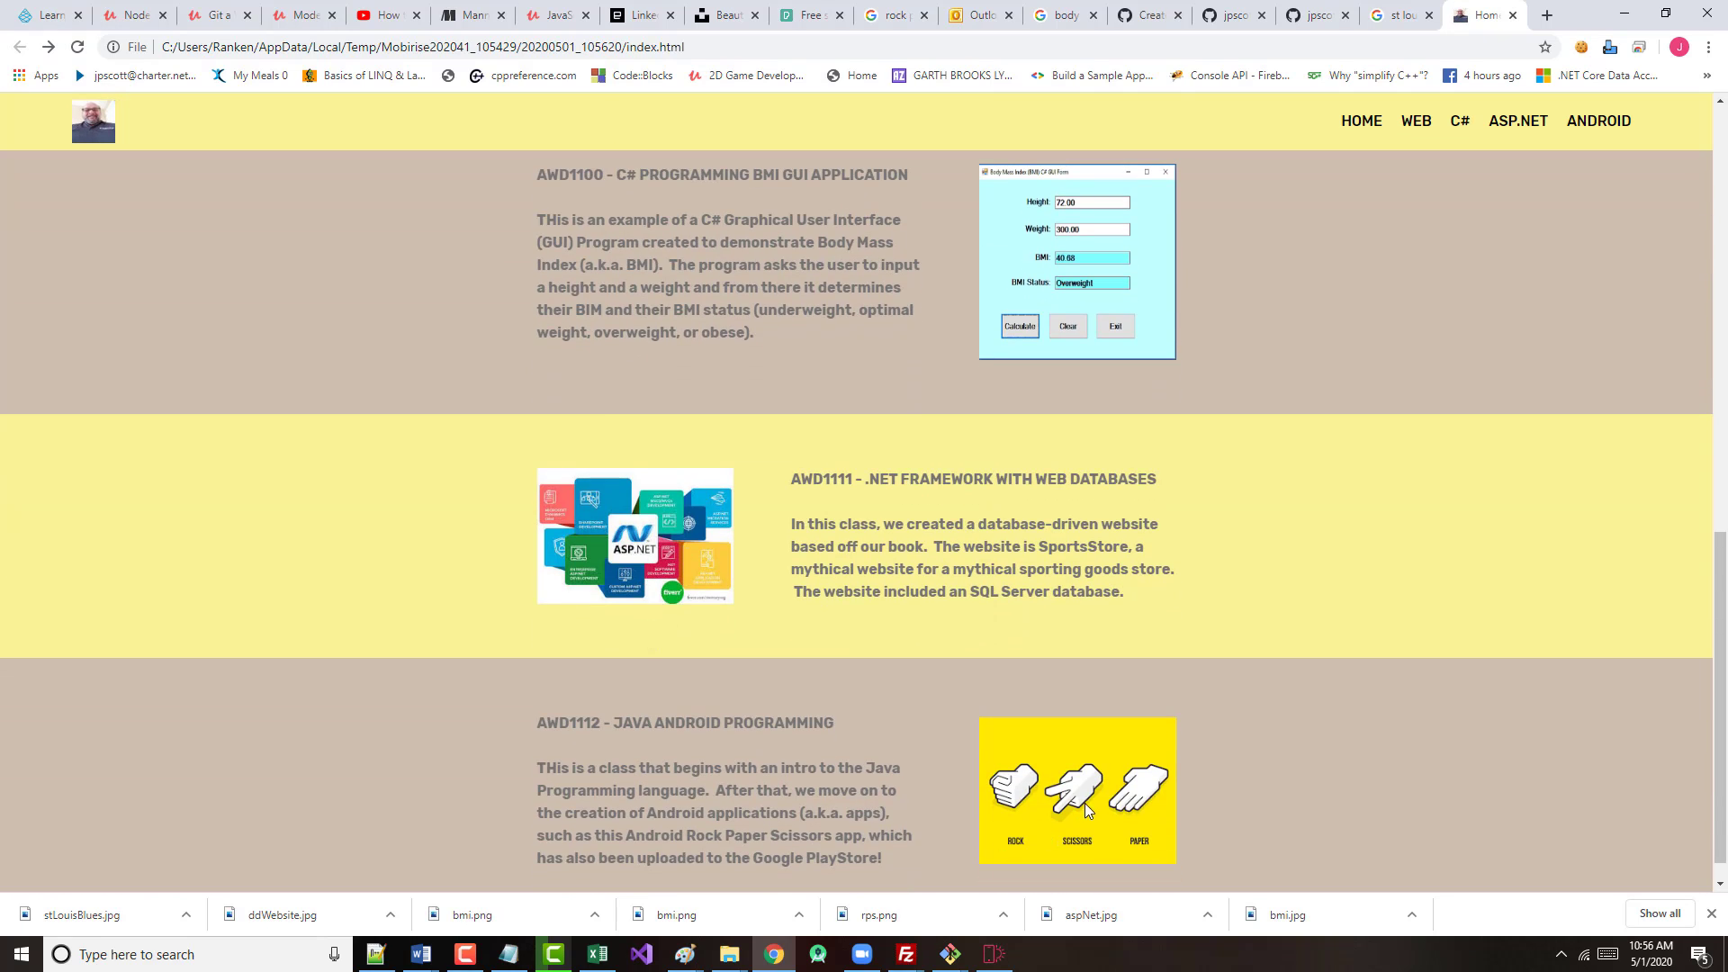
pyautogui.scroll(3, 686, 472)
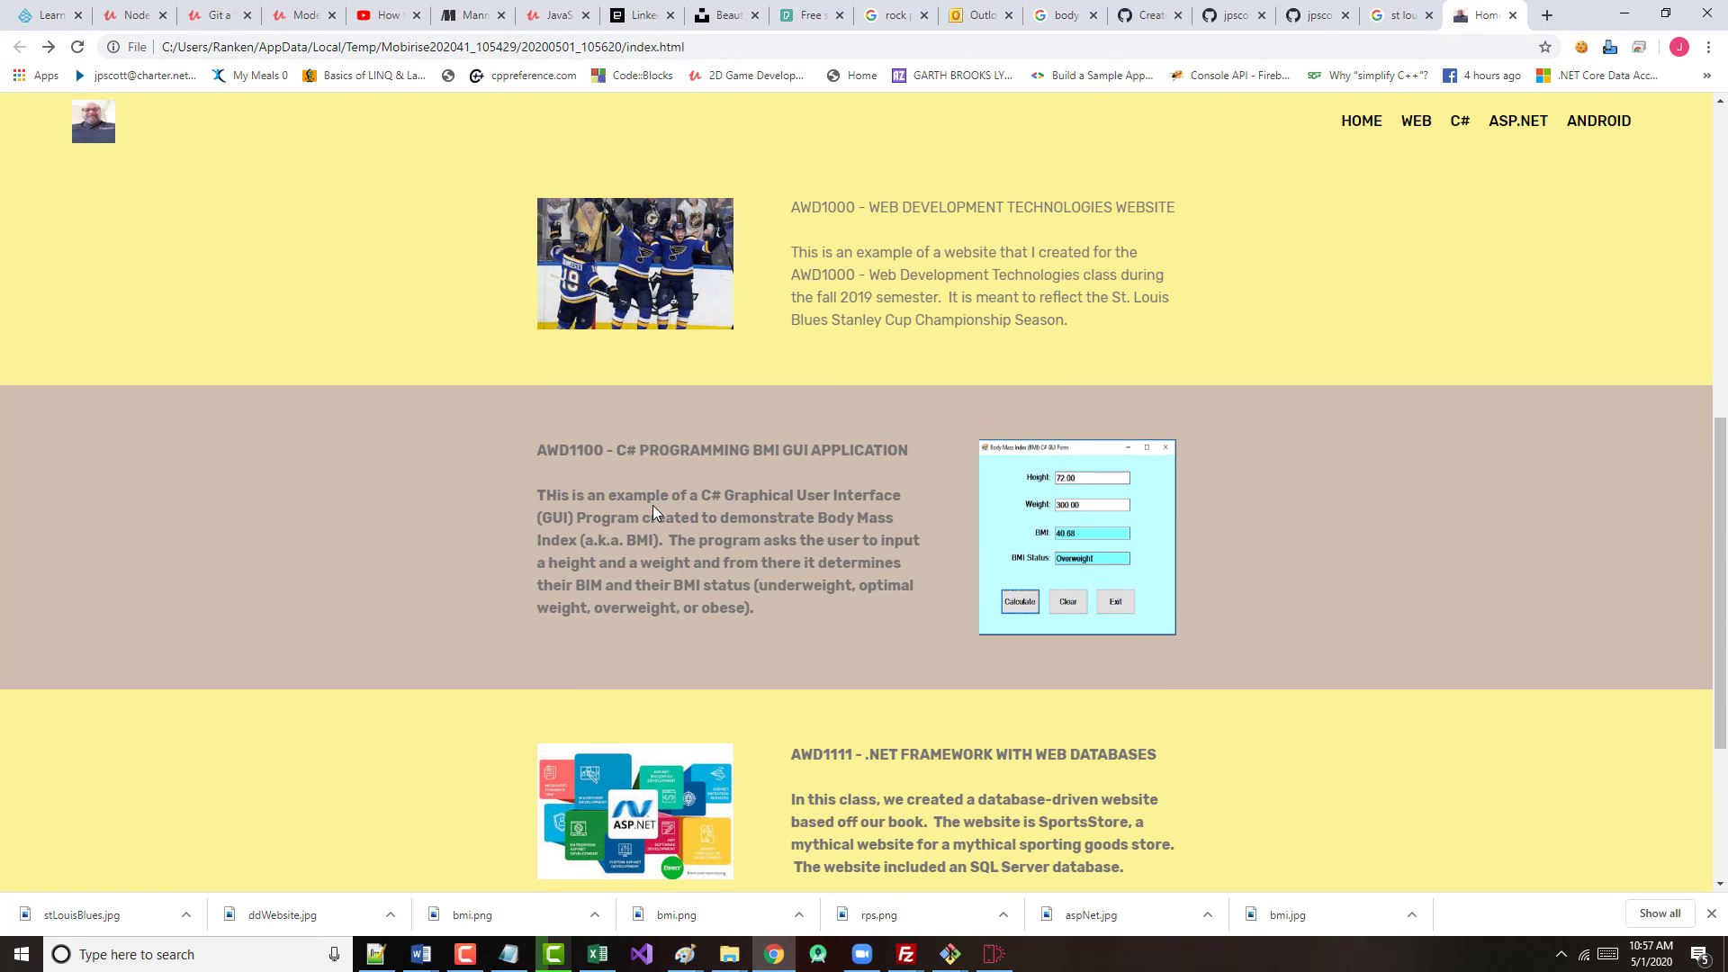
pyautogui.scroll(5, 652, 505)
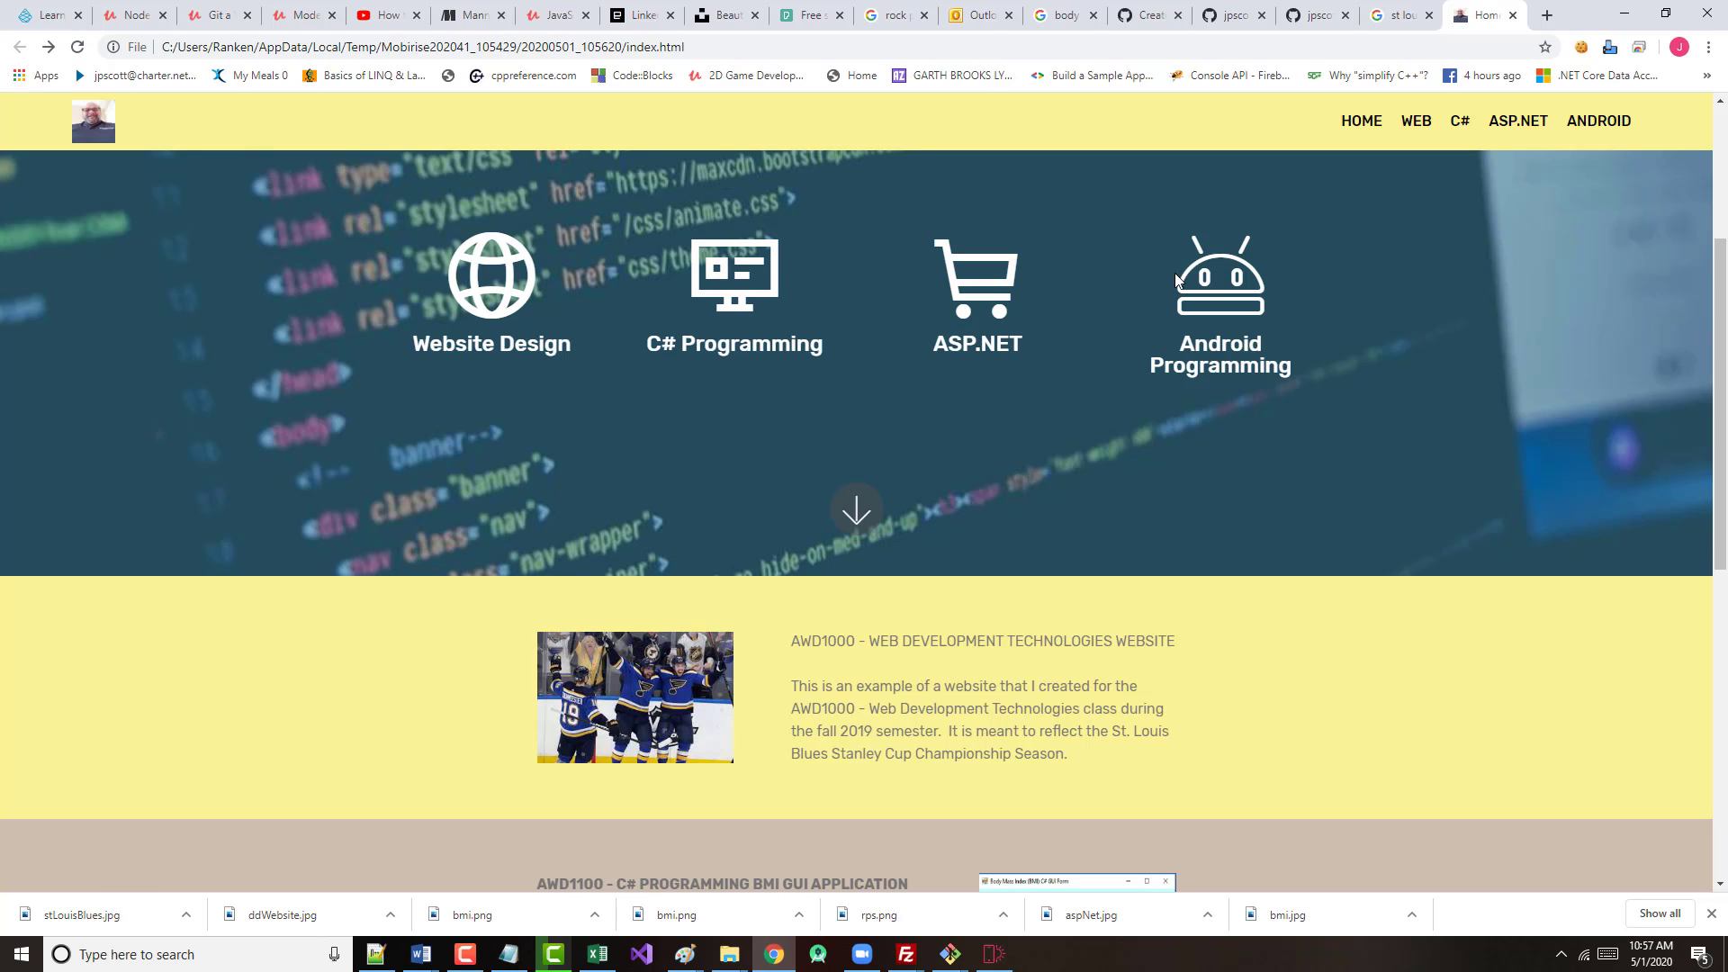
pyautogui.scroll(-8, 659, 505)
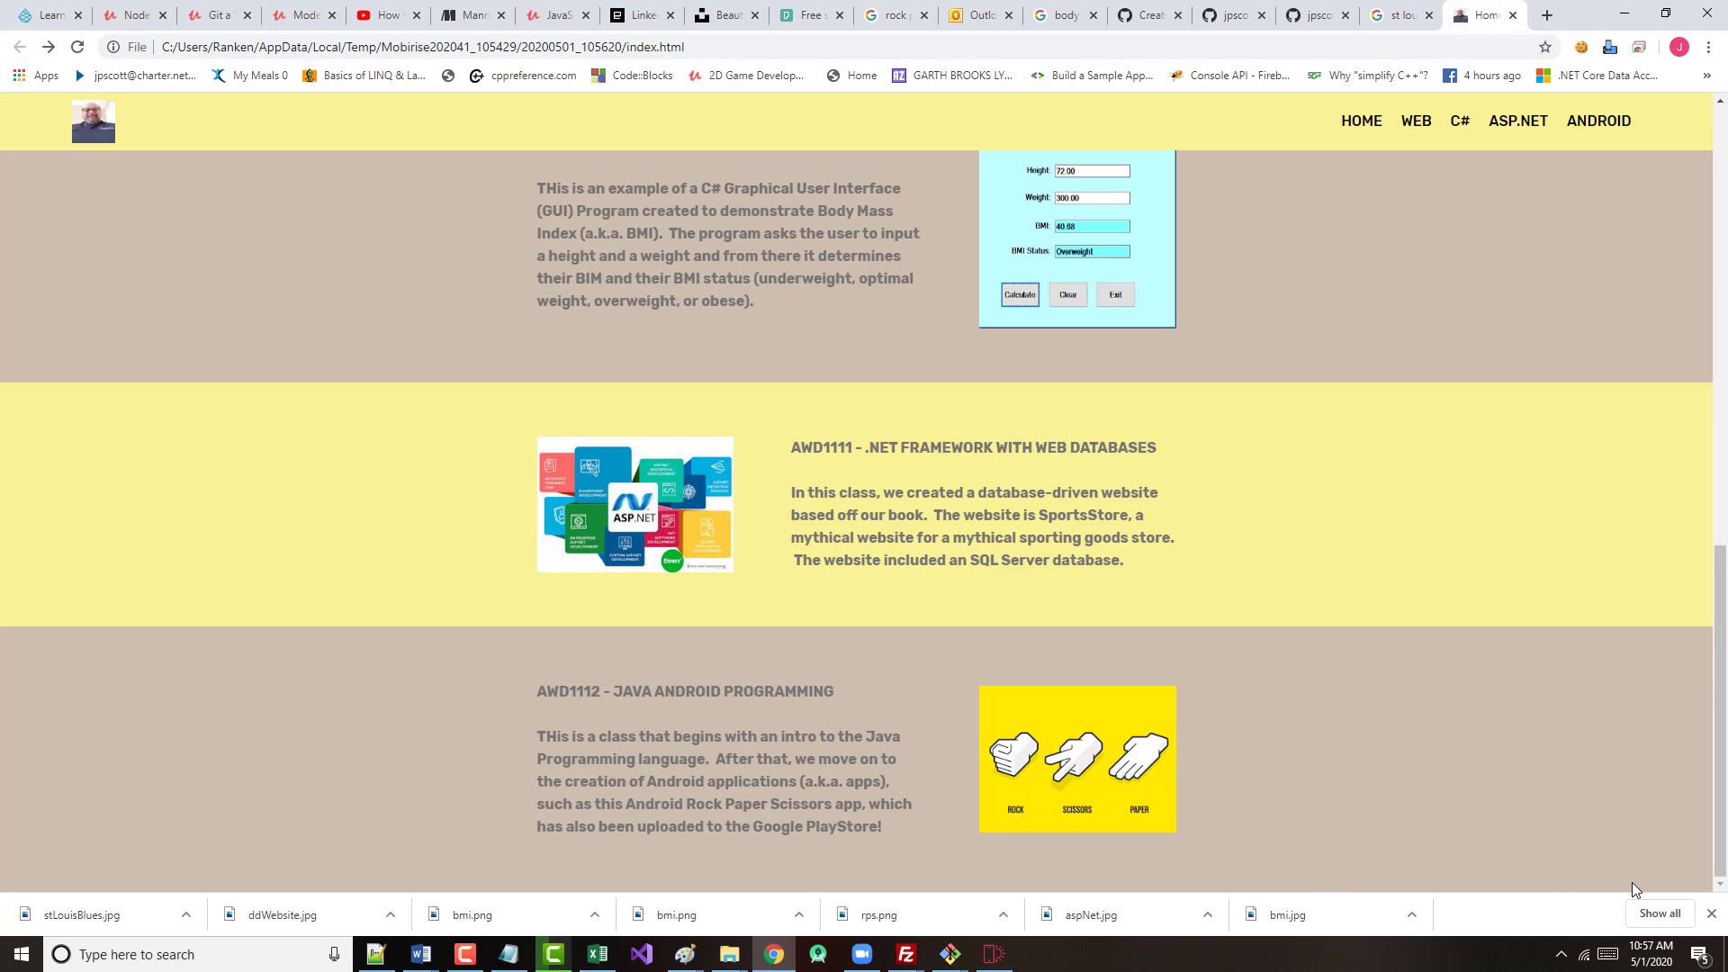
pyautogui.click(1712, 915)
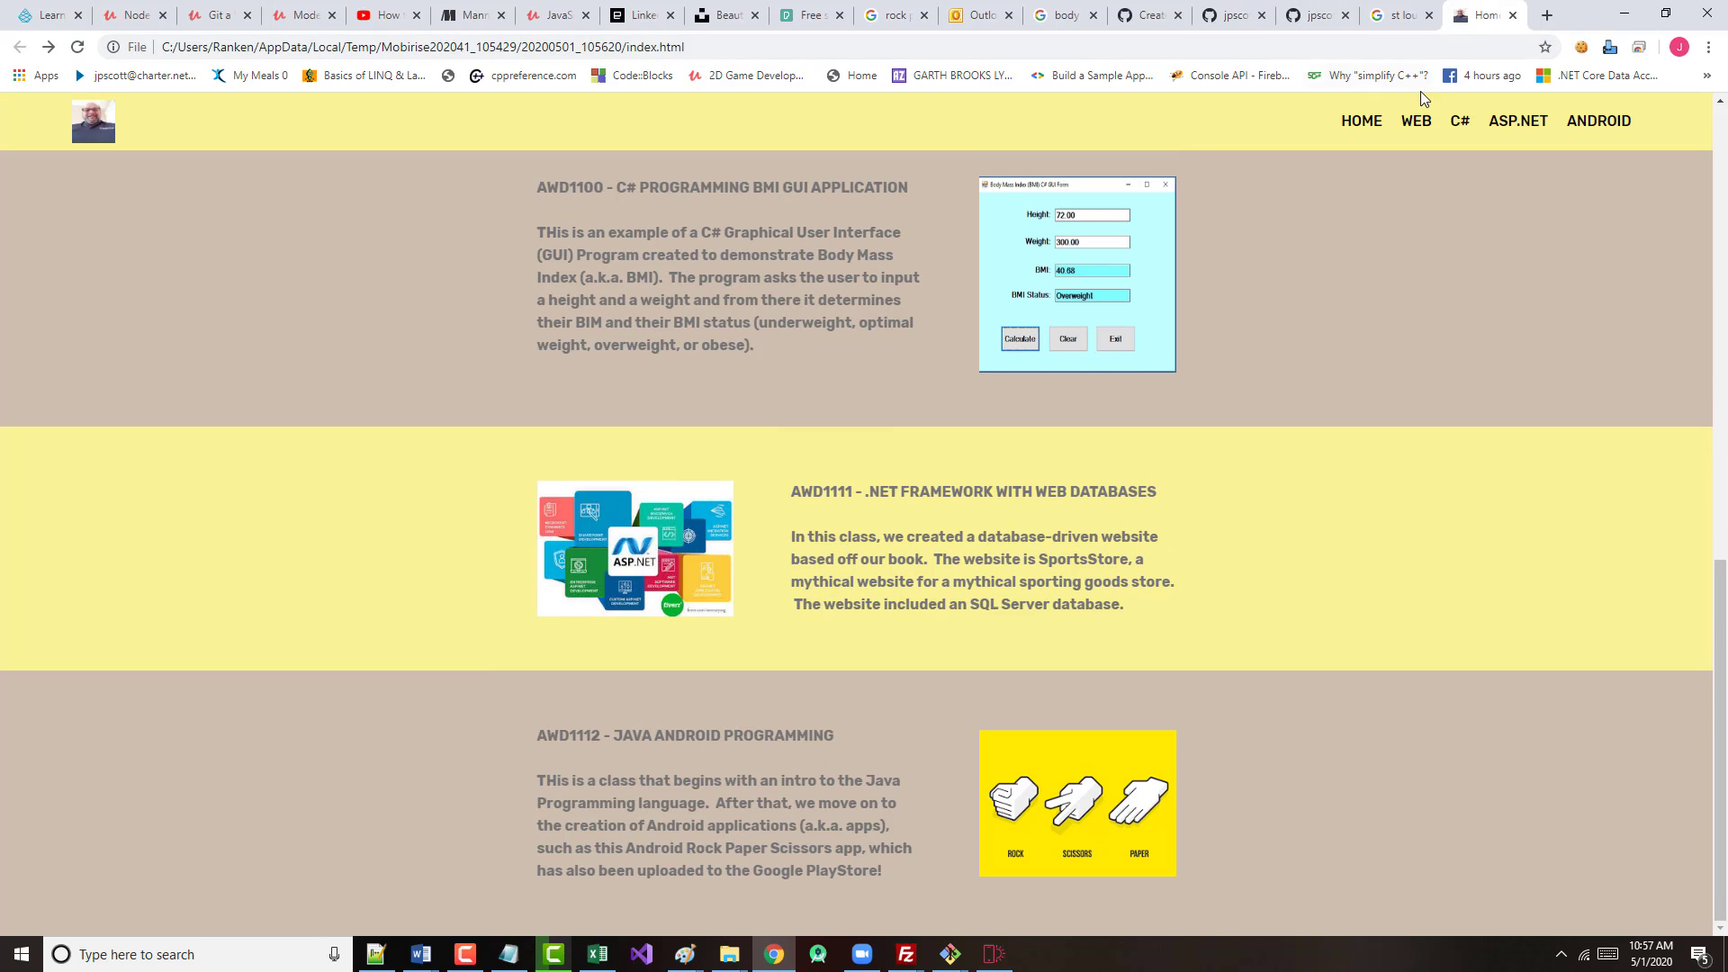
pyautogui.click(1515, 17)
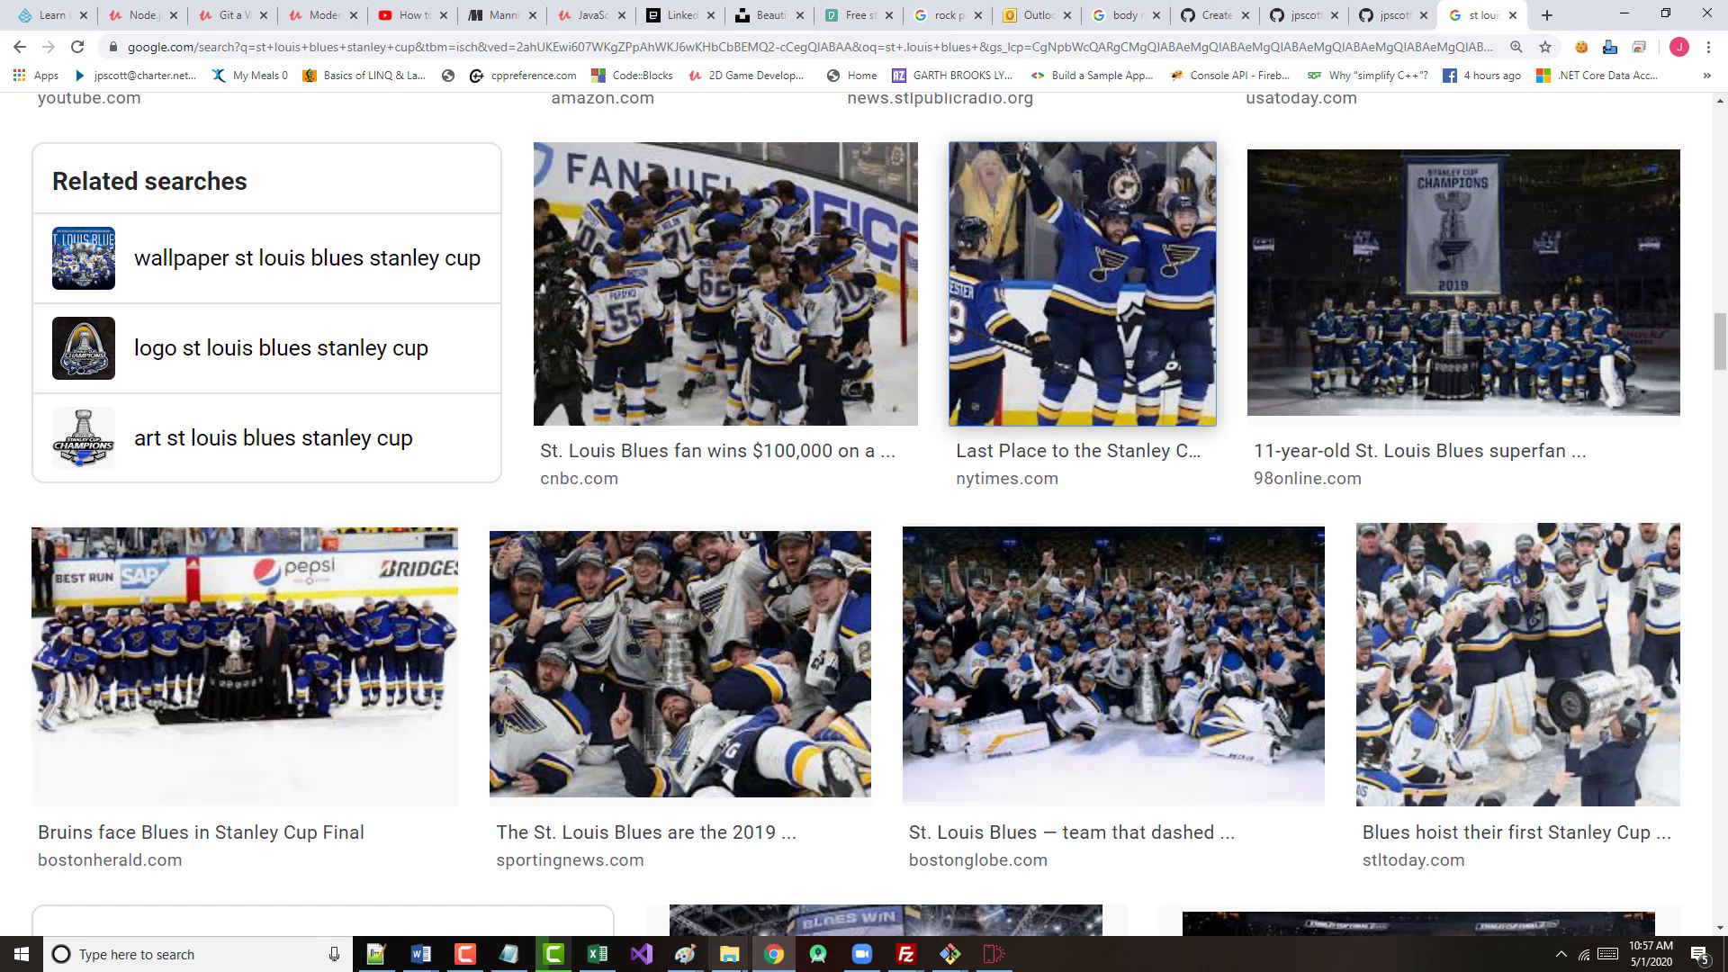
# - Switch to Mobirise and open the web address link settings for the St. Louis Blues image in the AWD1000 block
pyautogui.click(993, 954)
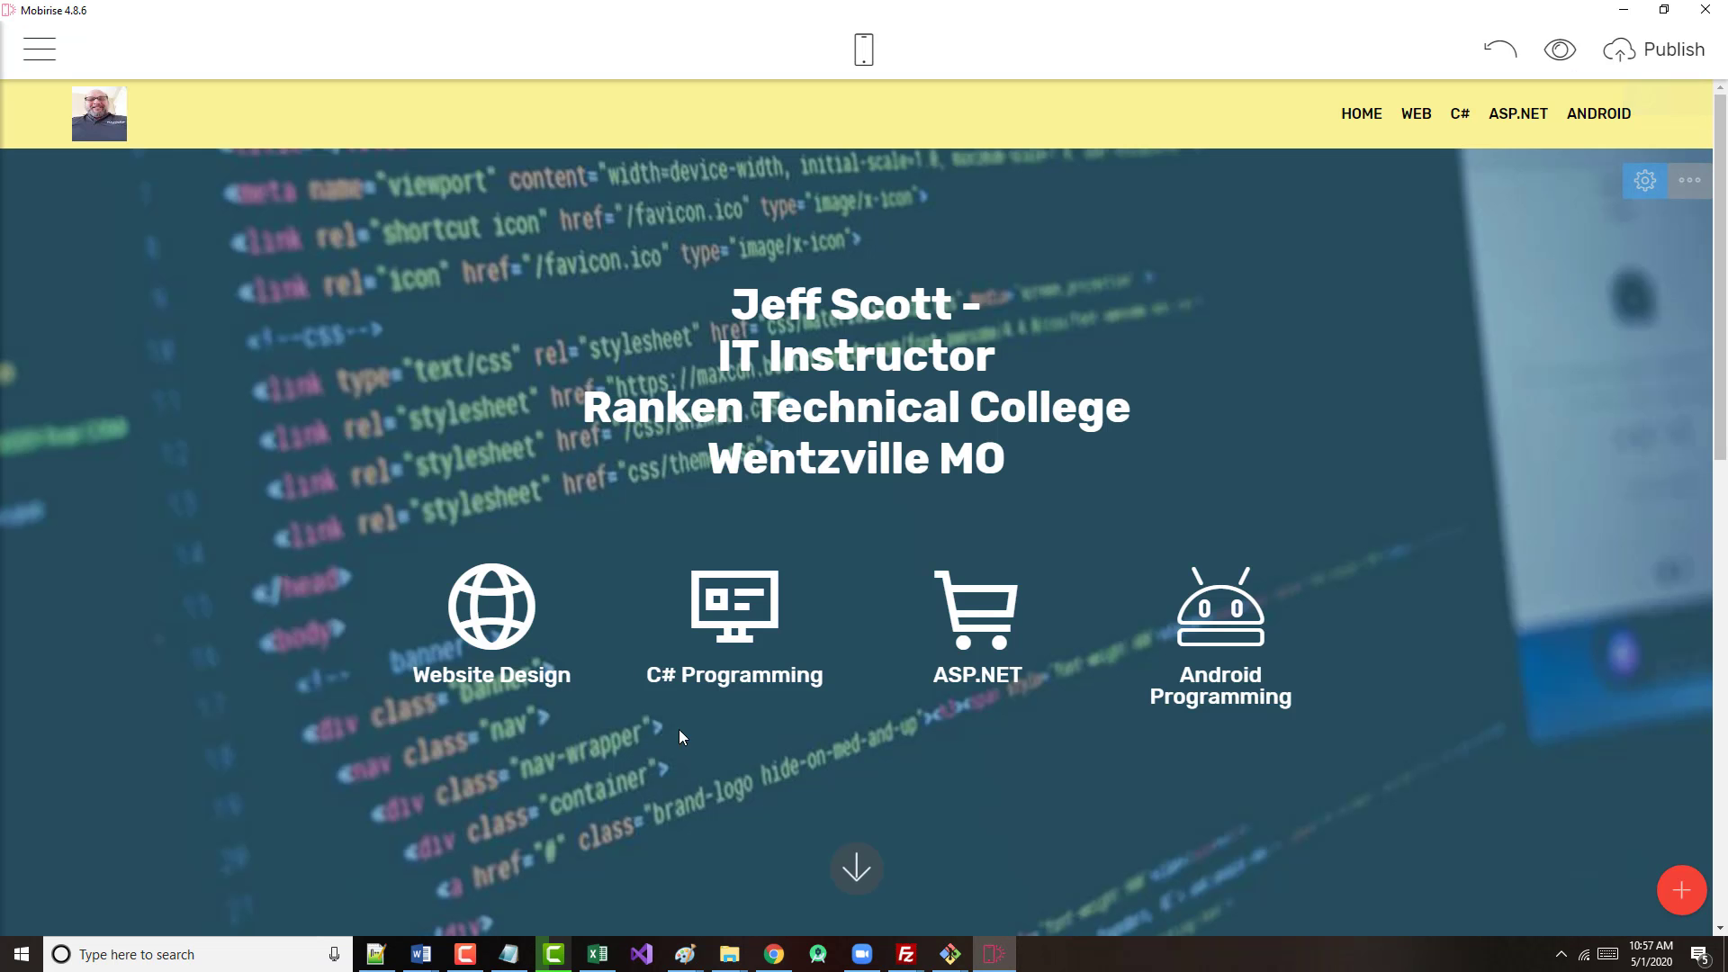
pyautogui.scroll(-15, 657, 822)
pyautogui.scroll(18, 667, 717)
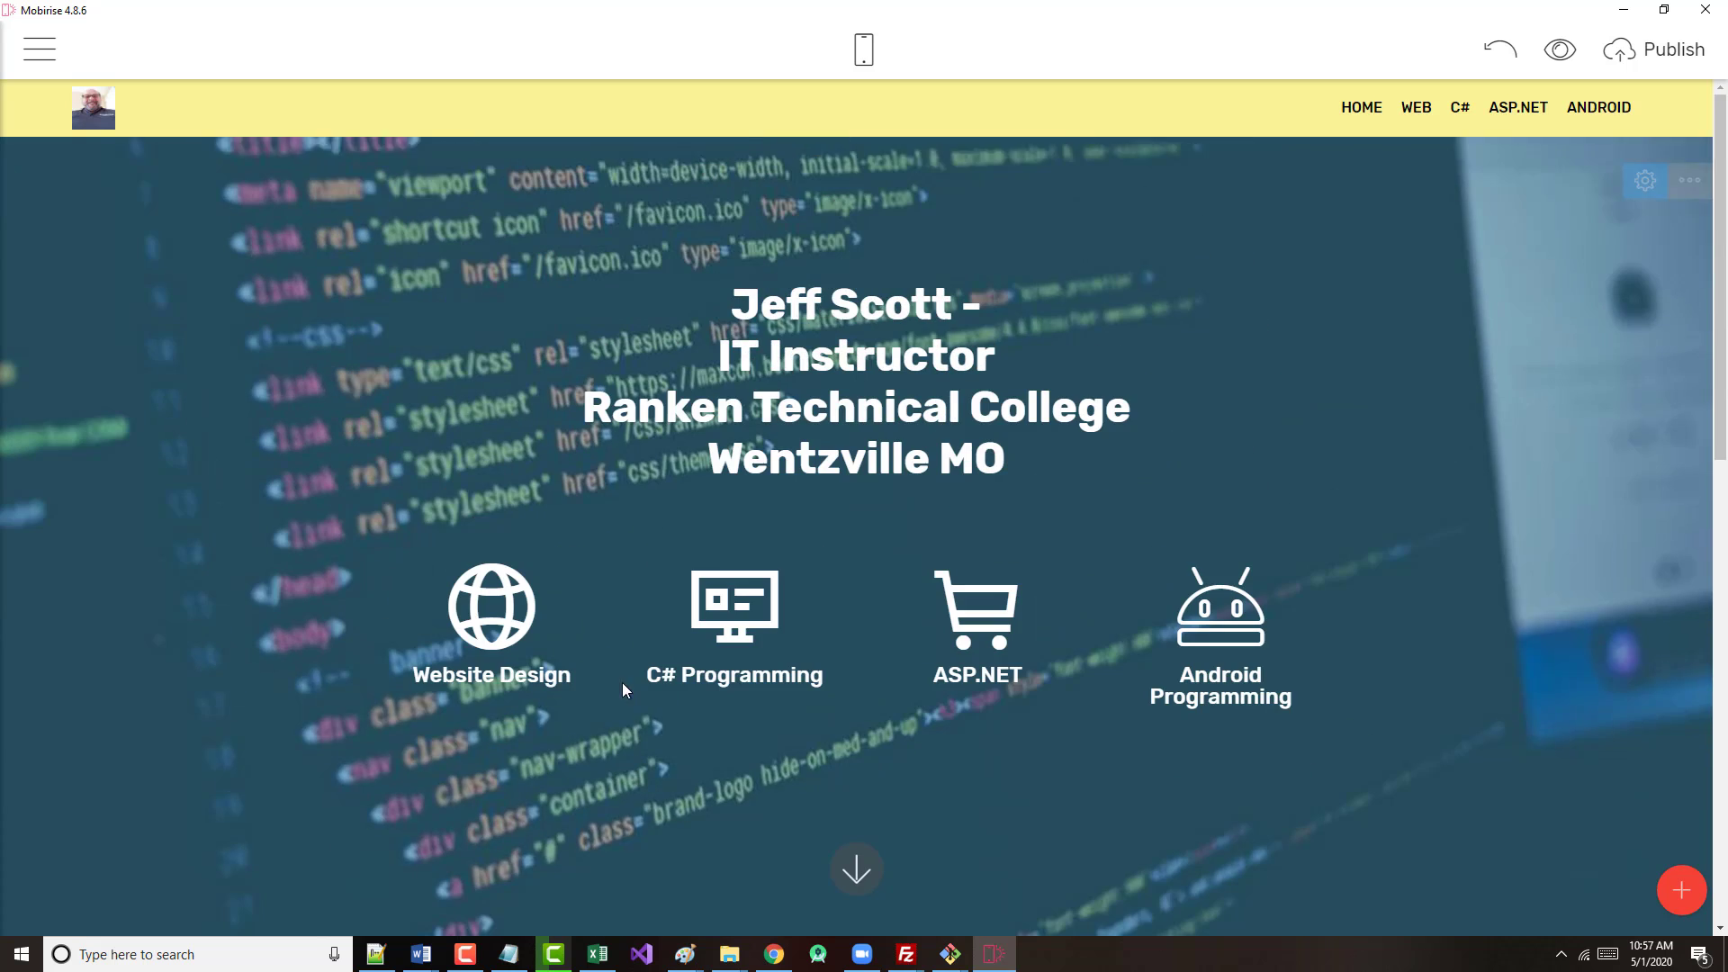
pyautogui.scroll(-5, 578, 778)
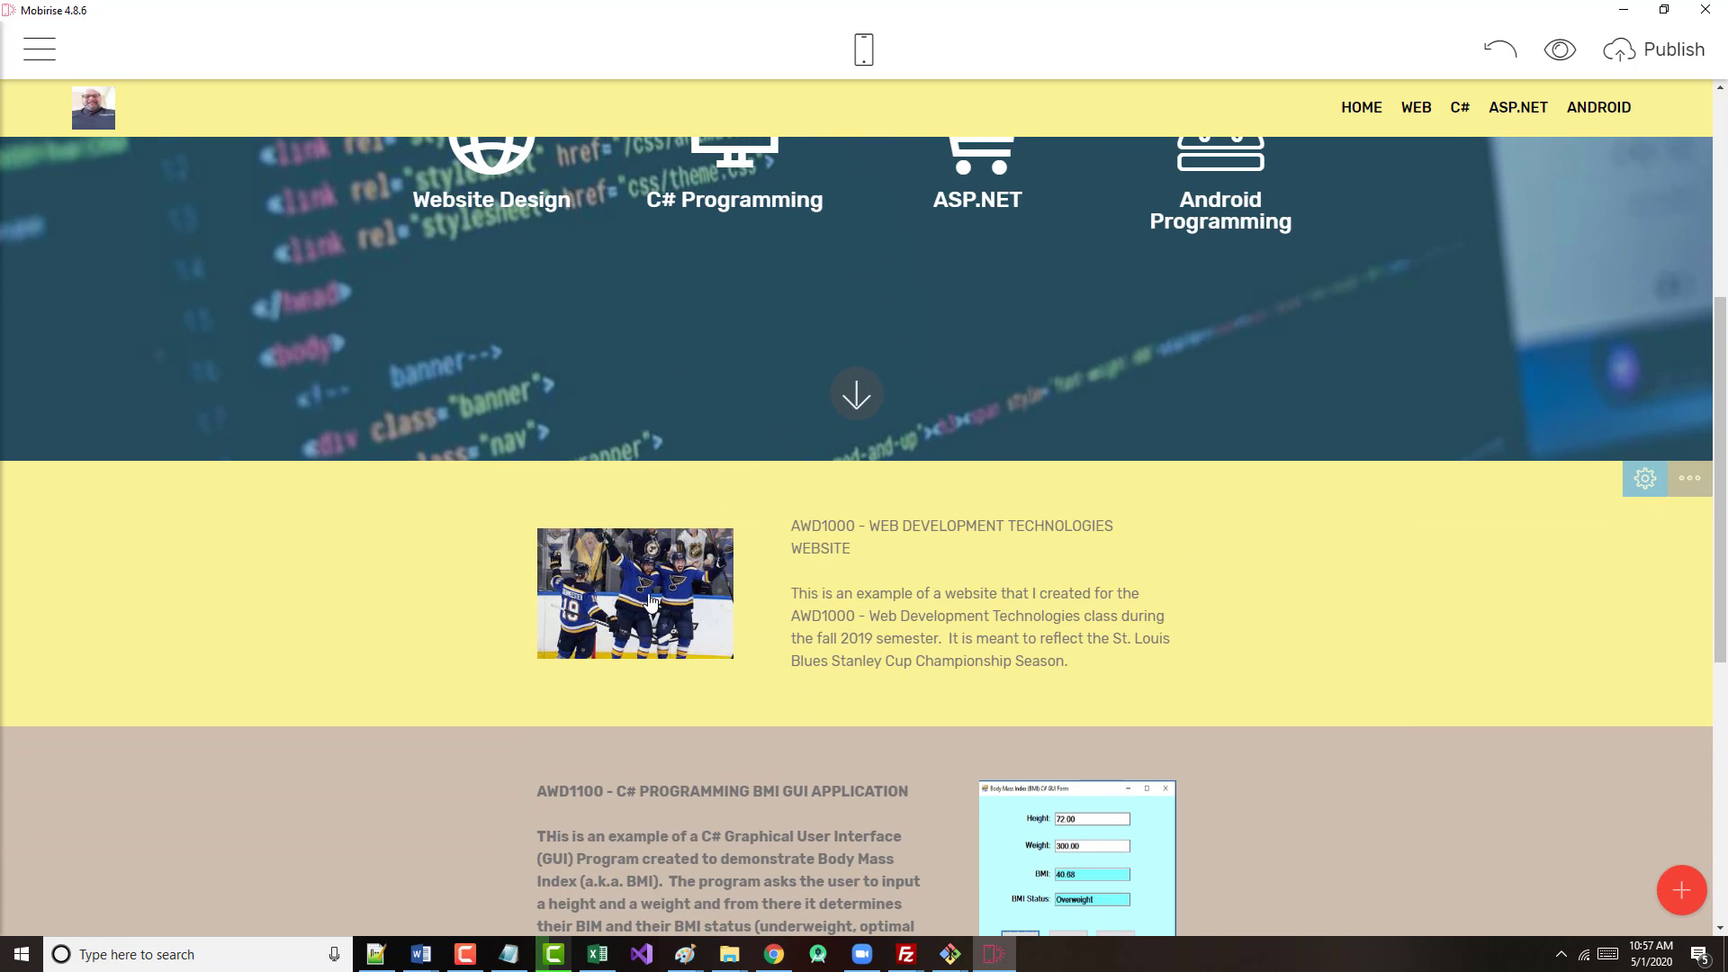
pyautogui.click(694, 594)
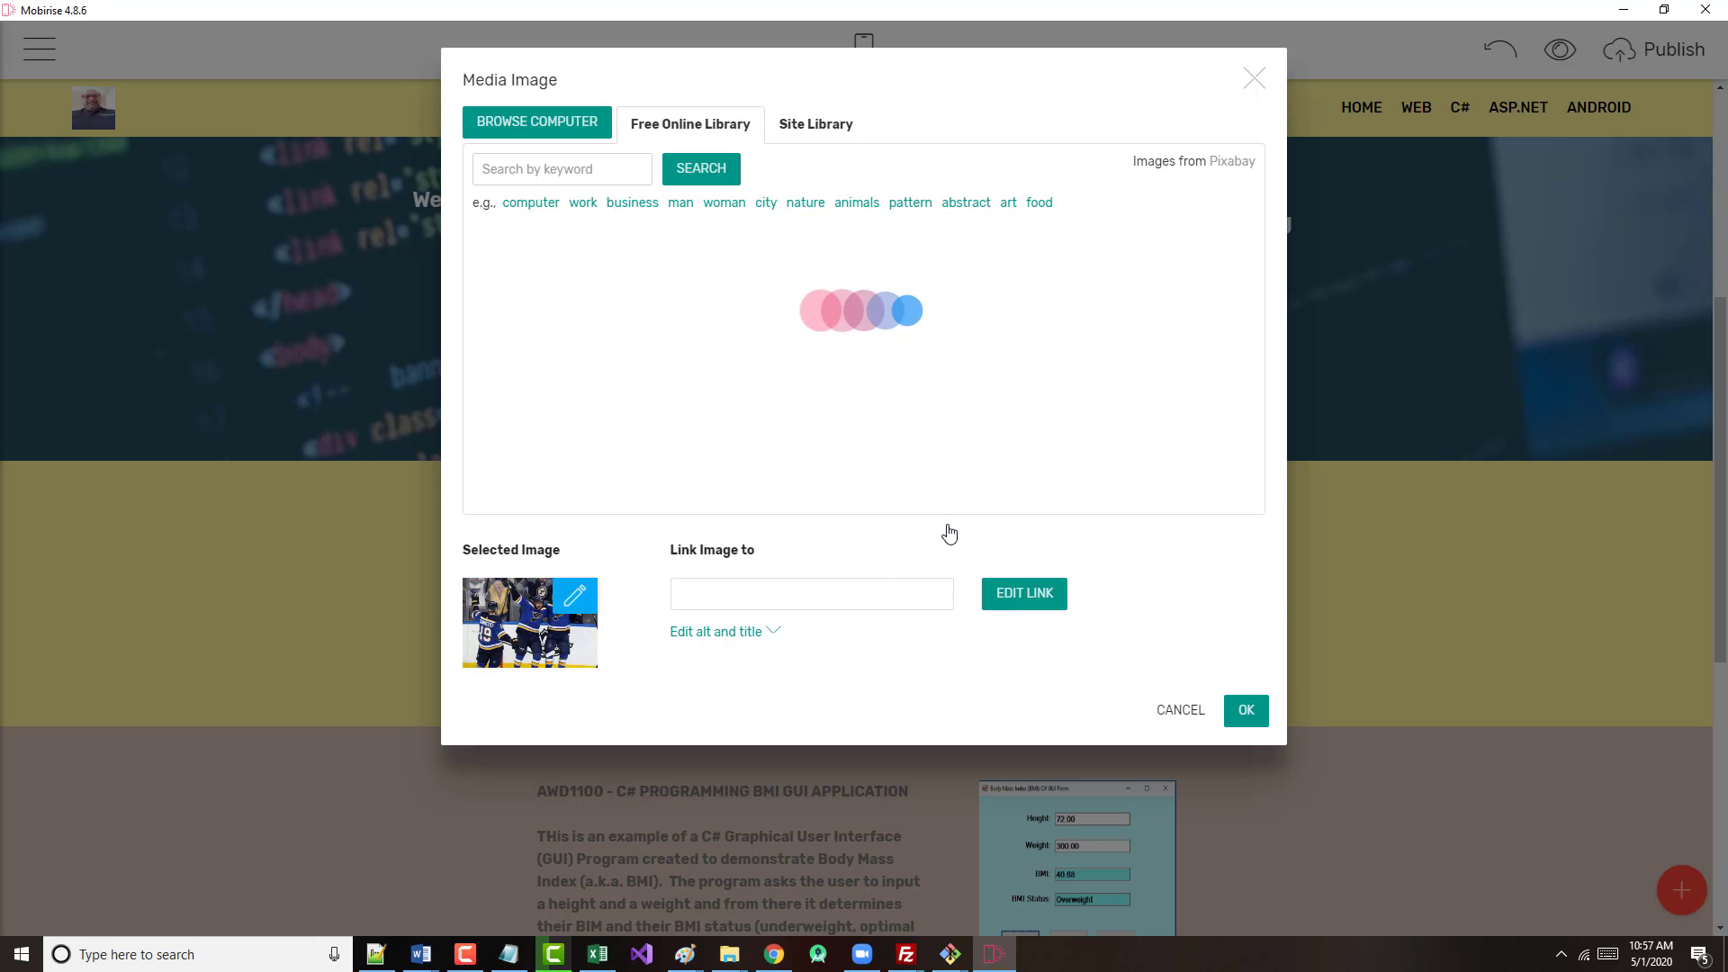
pyautogui.click(810, 594)
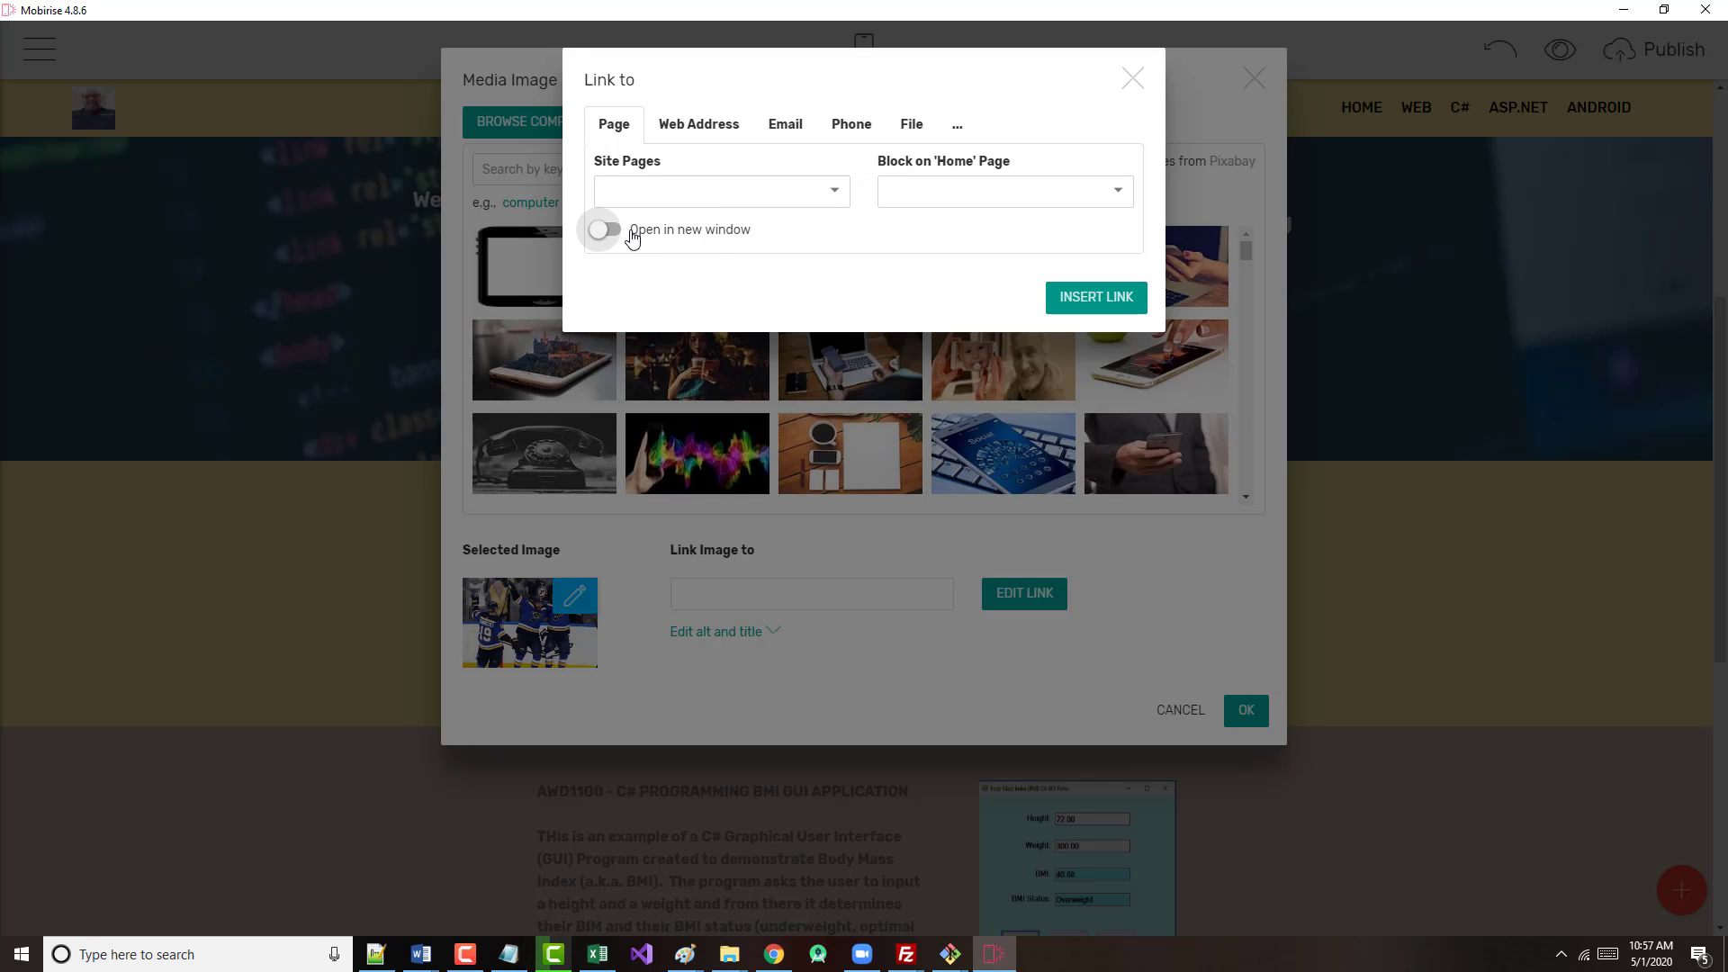
pyautogui.click(632, 234)
pyautogui.click(700, 127)
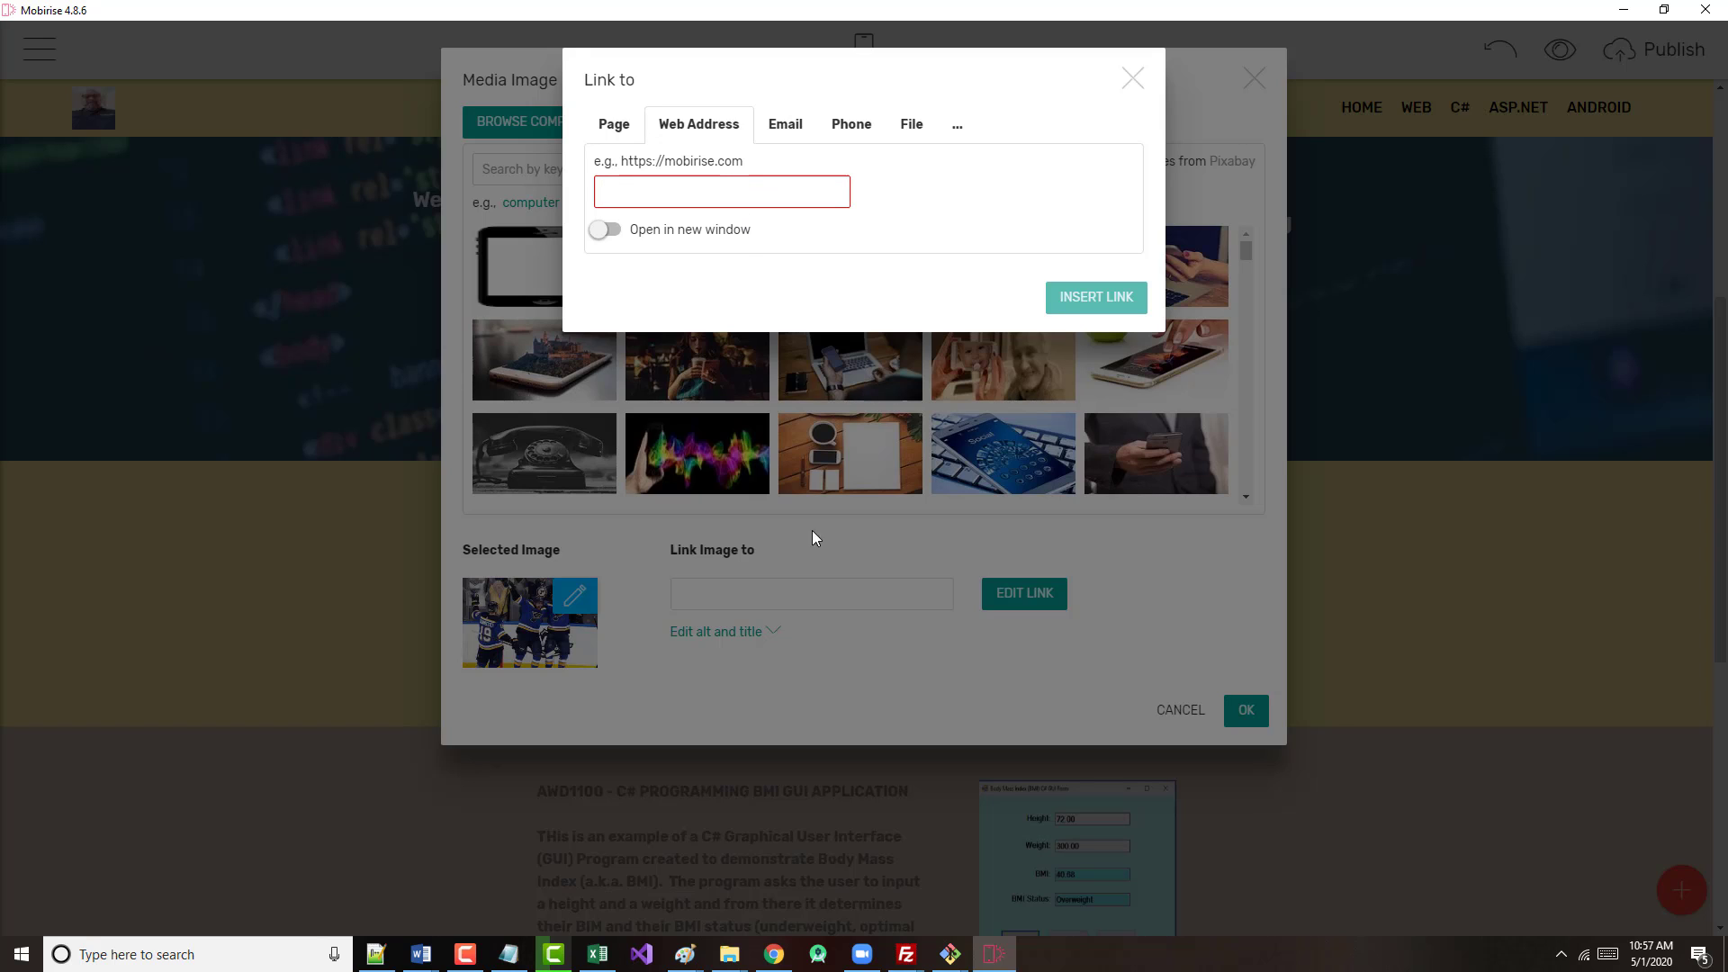
# - Switch to GitHub in Chrome, leave the new repository form and open the Blues repository from the expanded repository list
pyautogui.click(774, 954)
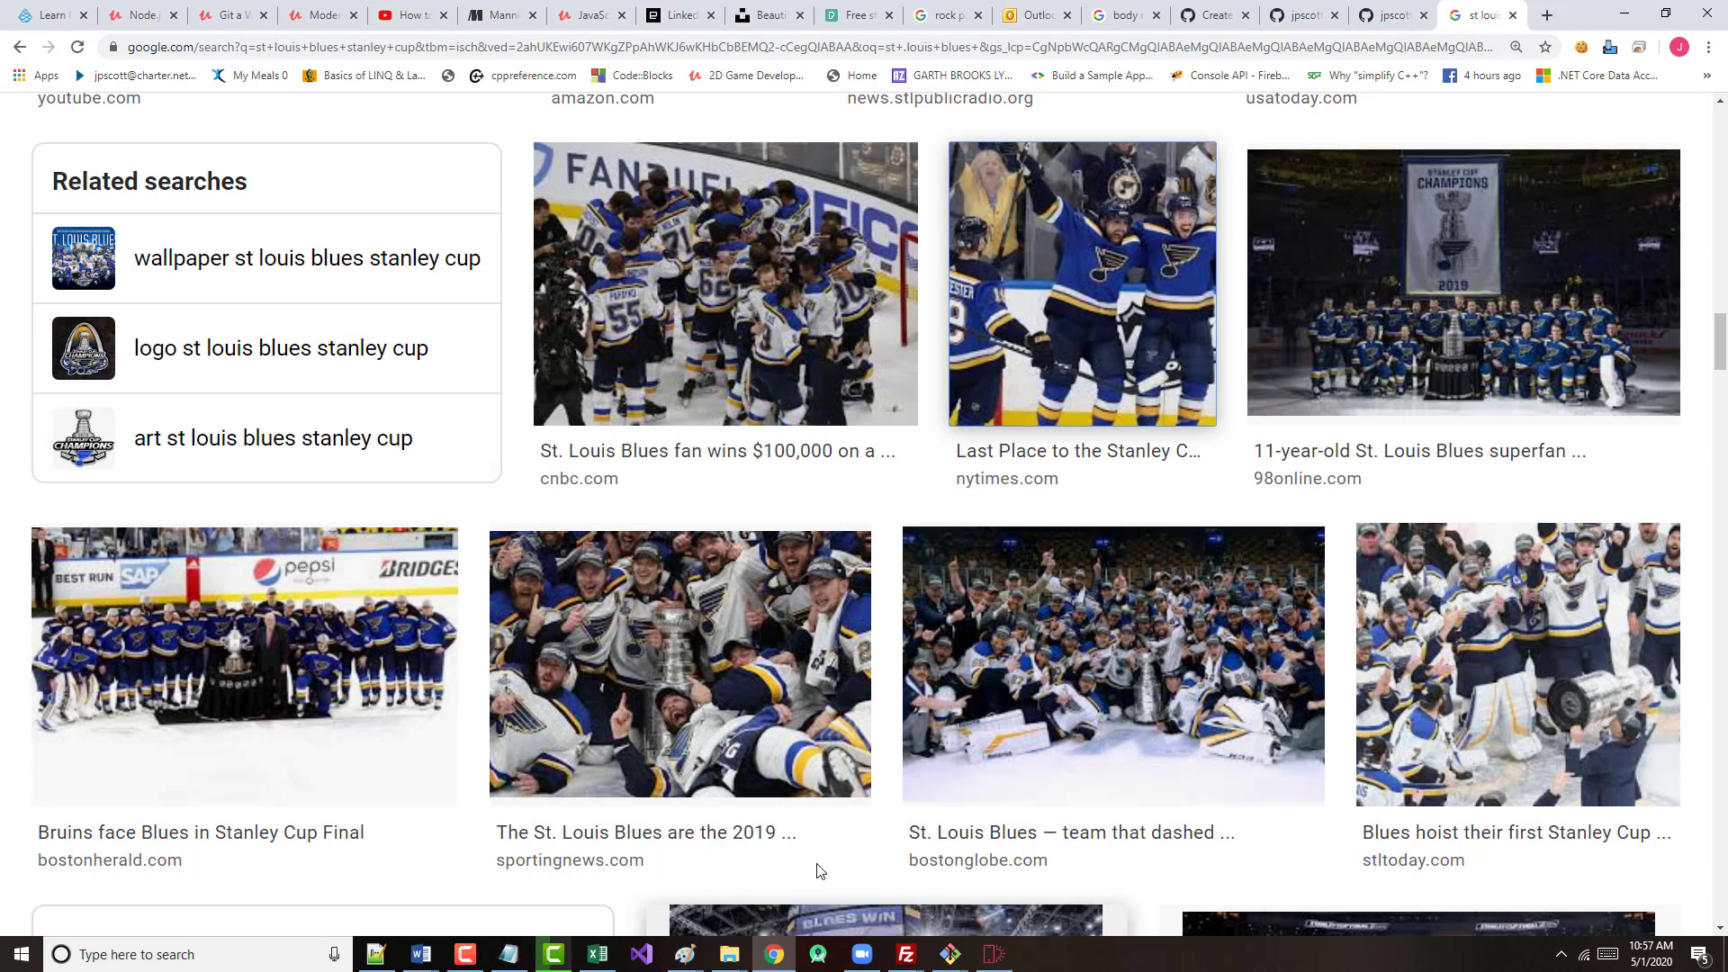
pyautogui.click(1215, 16)
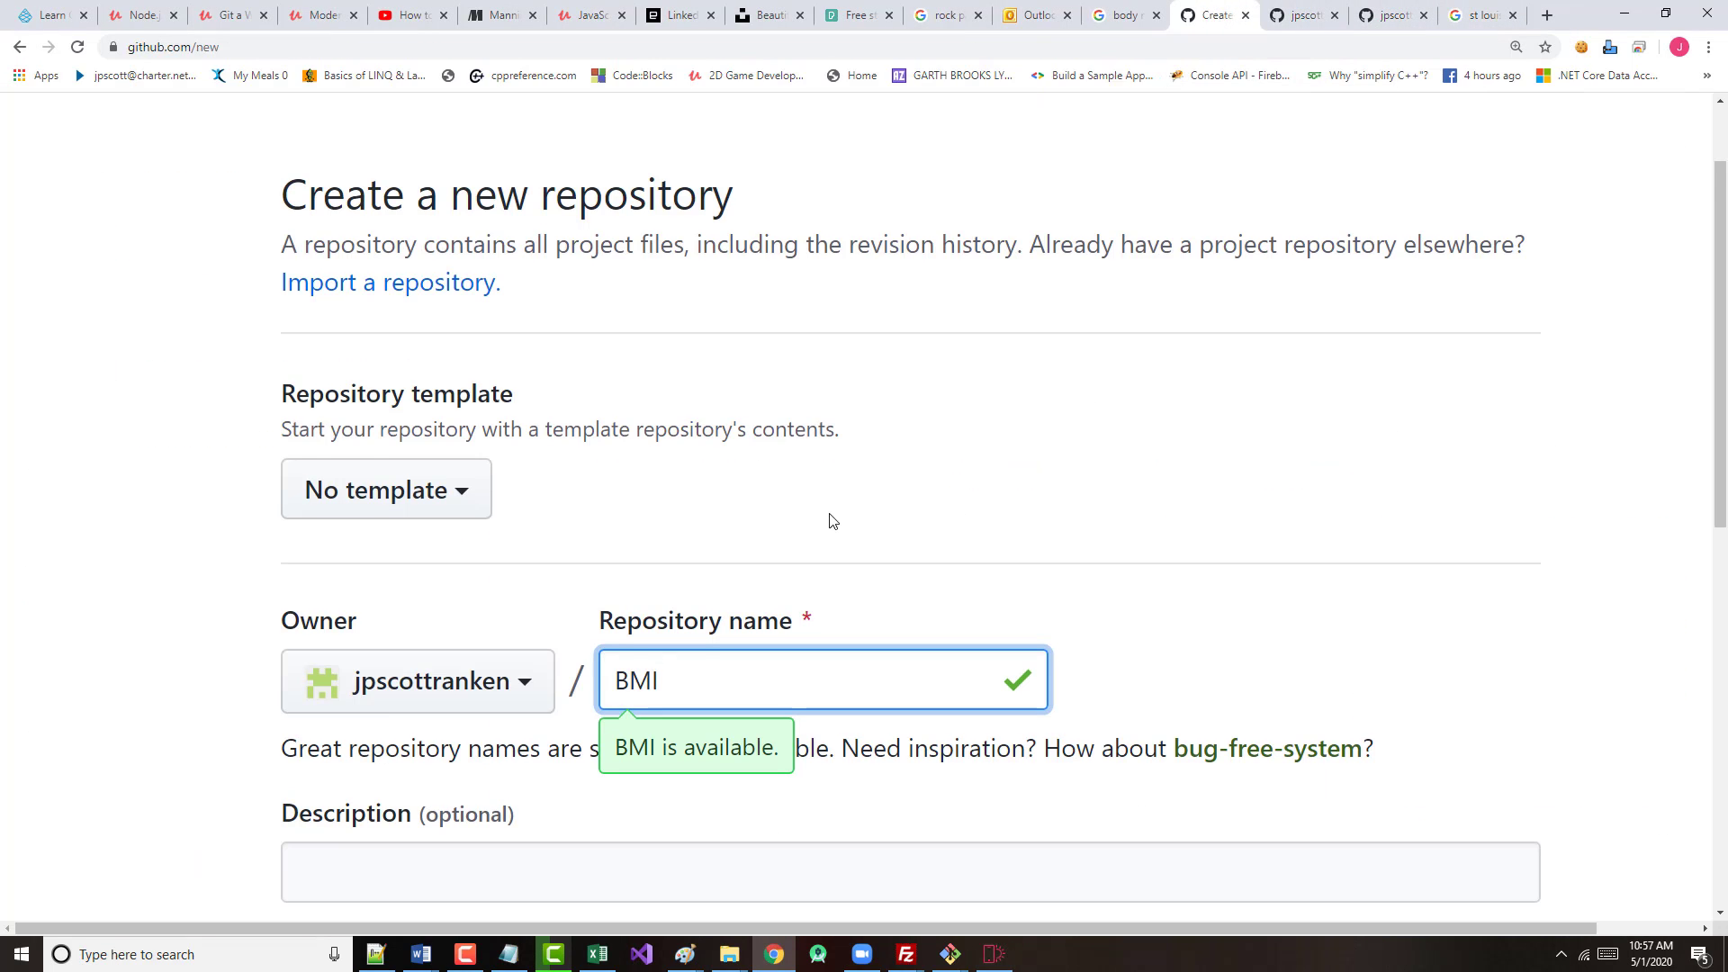
pyautogui.scroll(-3, 815, 486)
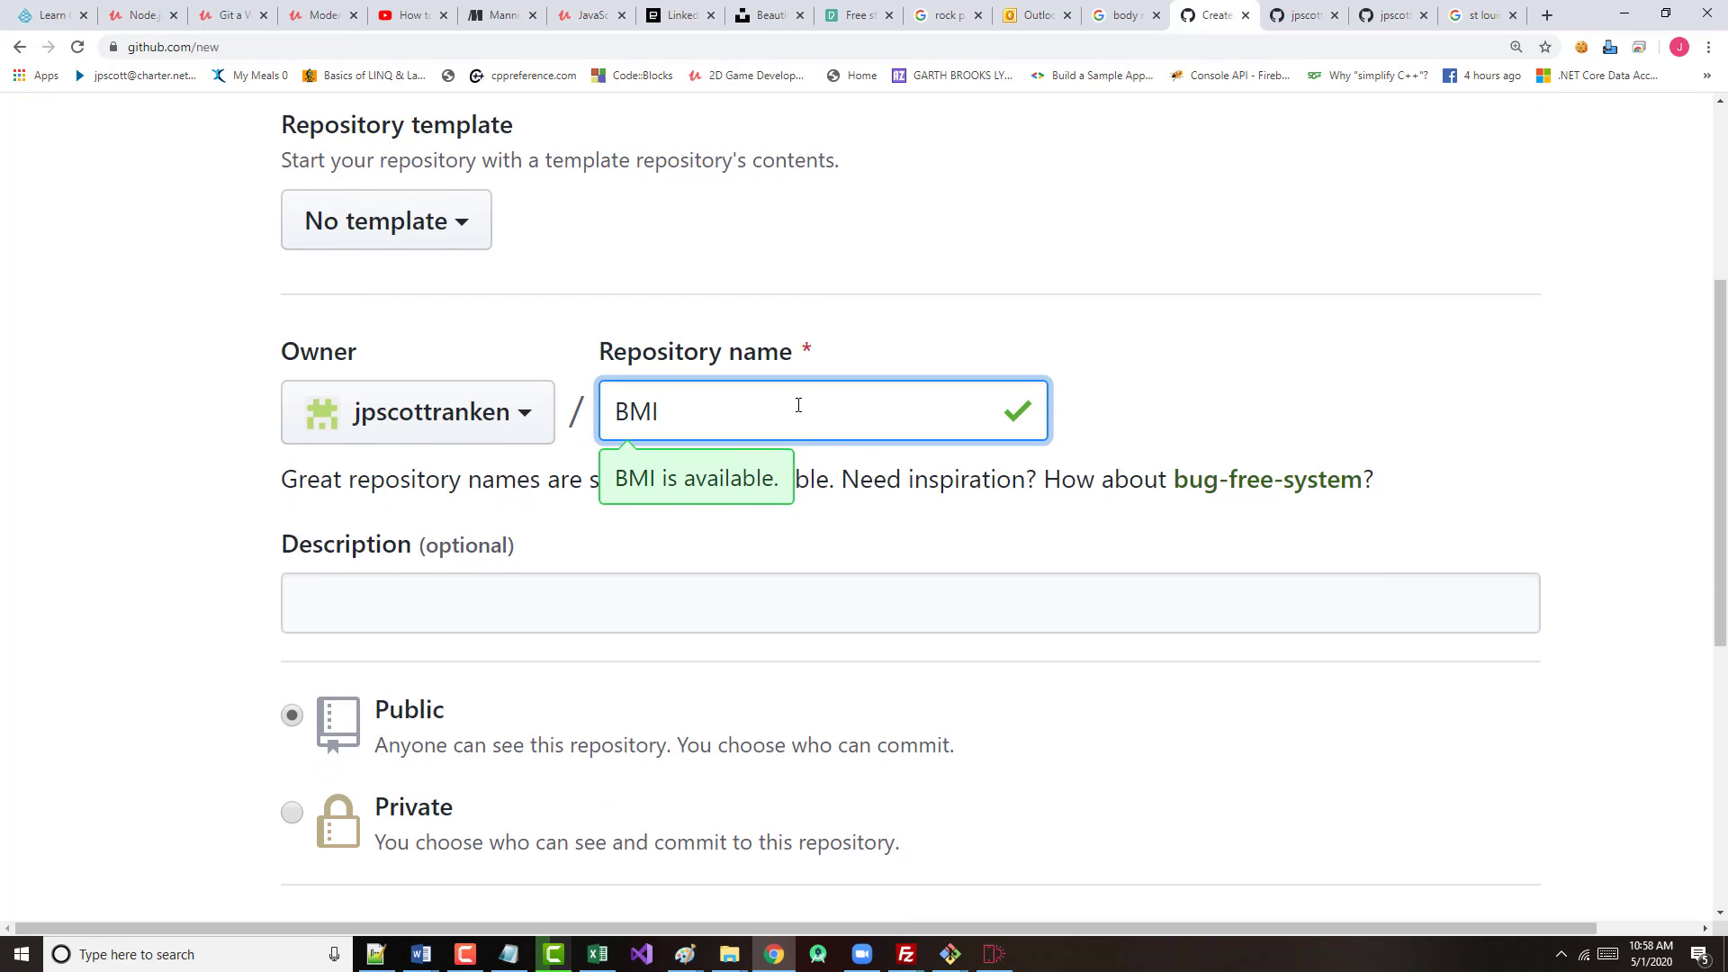
pyautogui.press('BackSpace')
pyautogui.scroll(4, 154, 262)
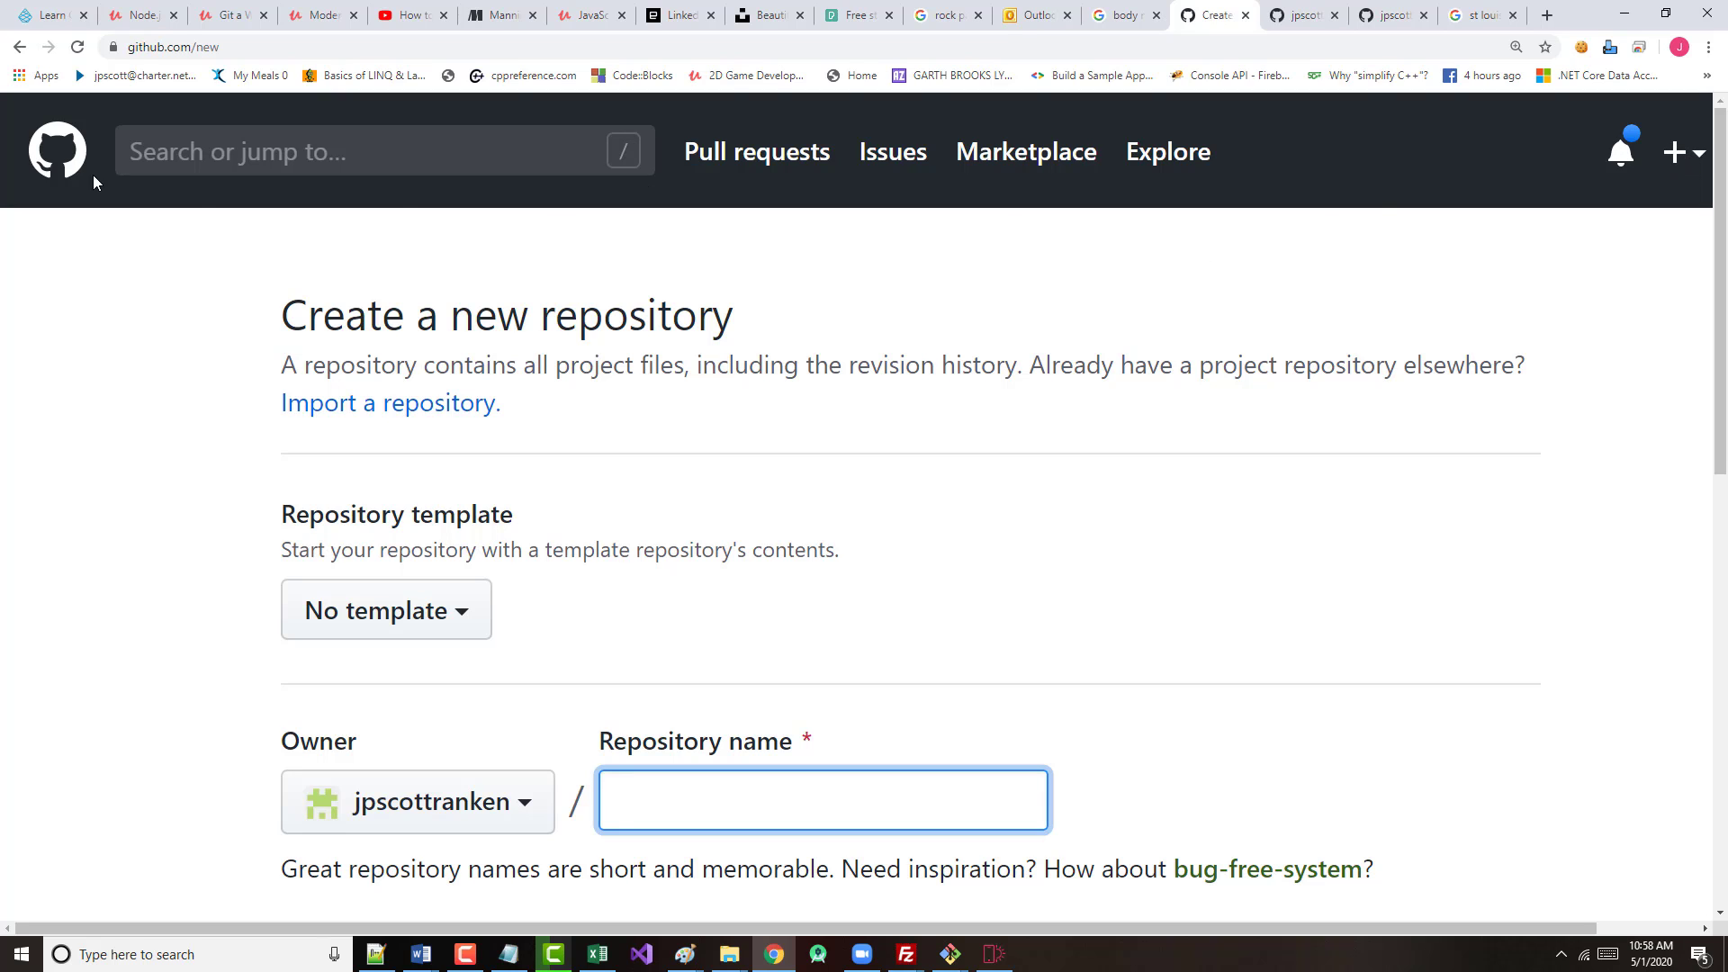
pyautogui.click(20, 47)
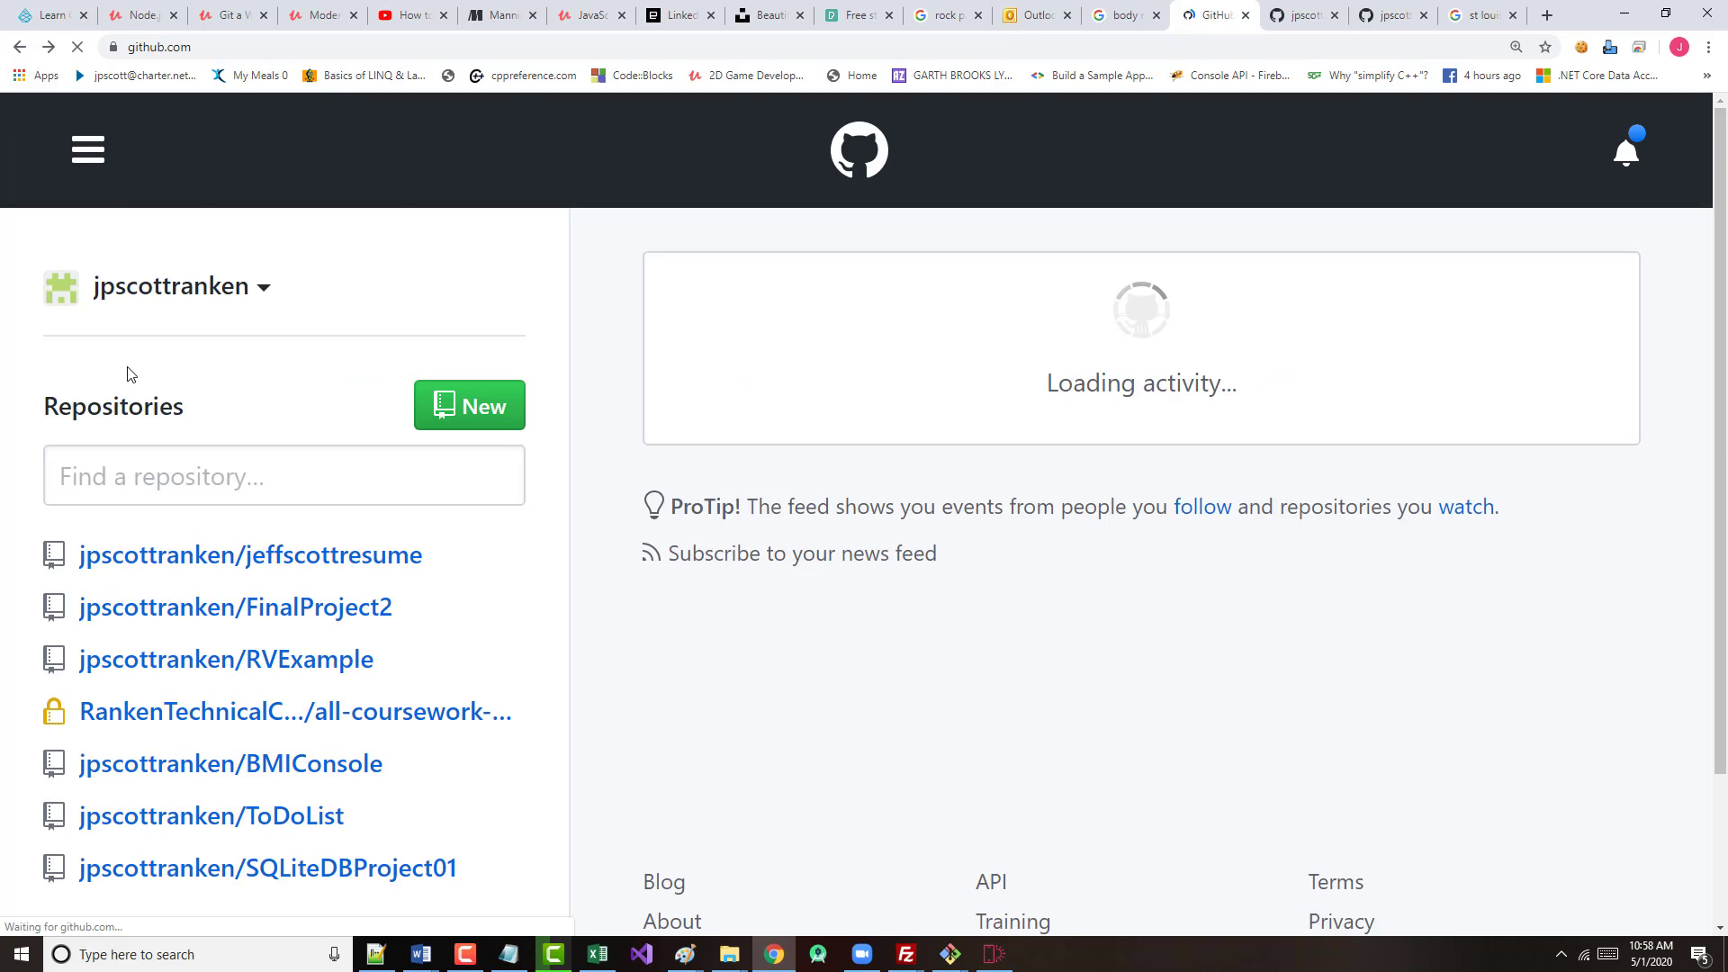
pyautogui.scroll(-2, 144, 475)
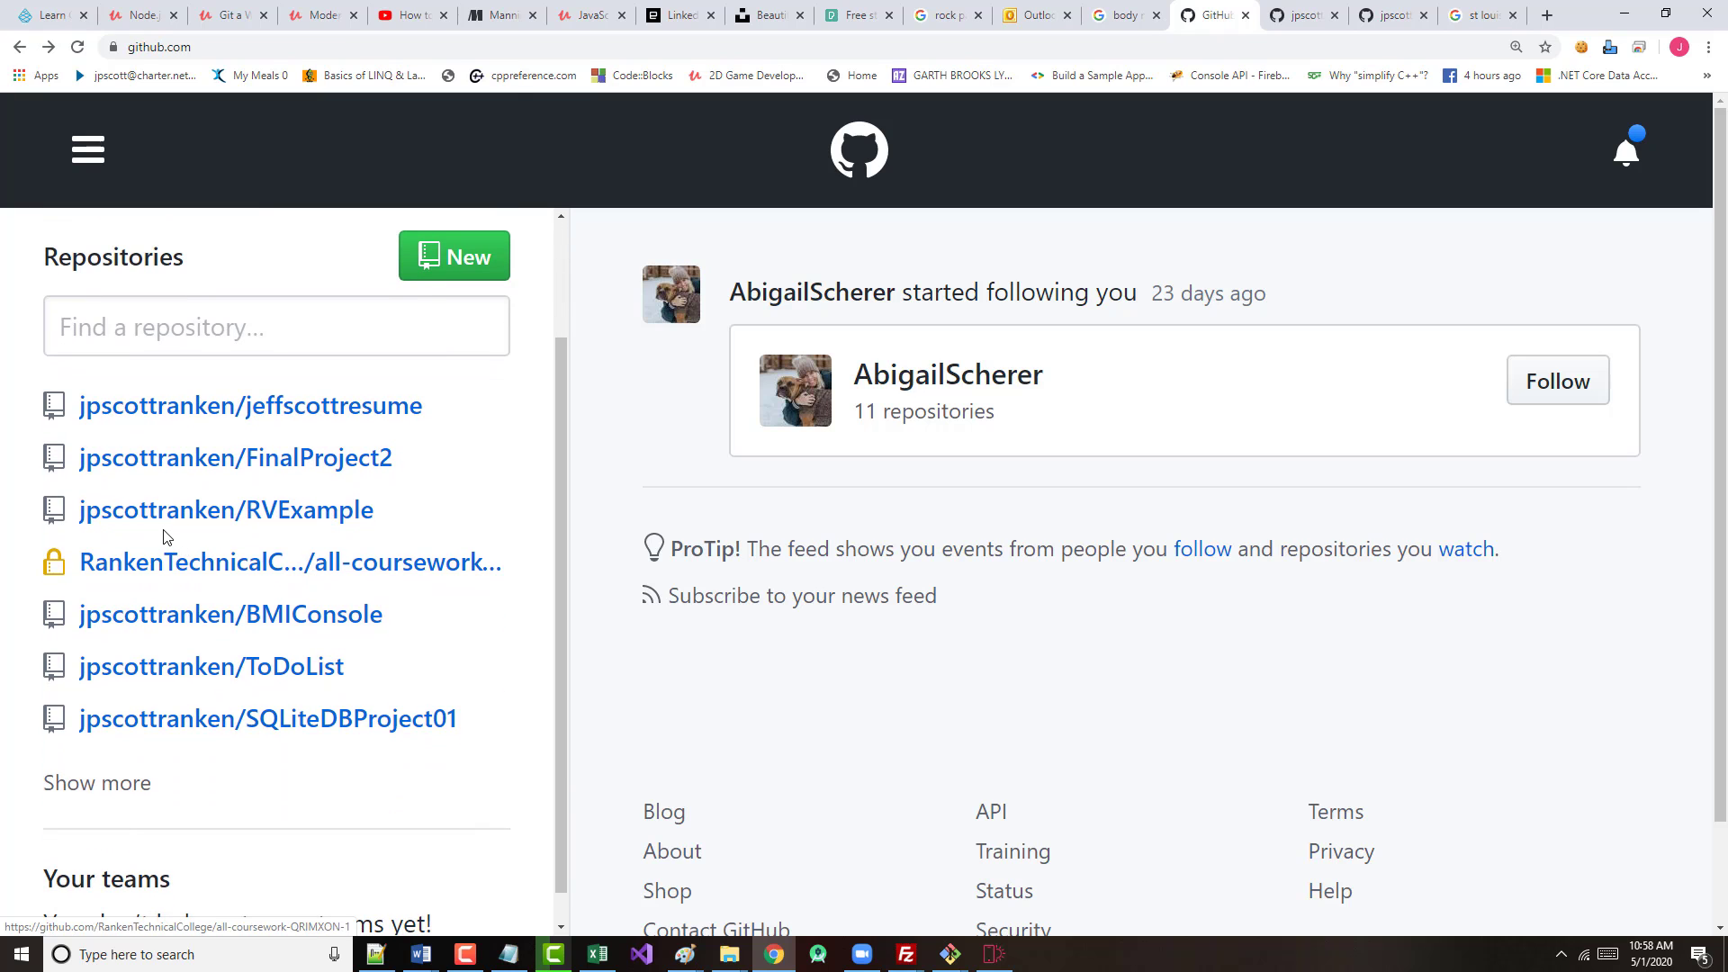
pyautogui.click(135, 785)
pyautogui.scroll(-1, 232, 686)
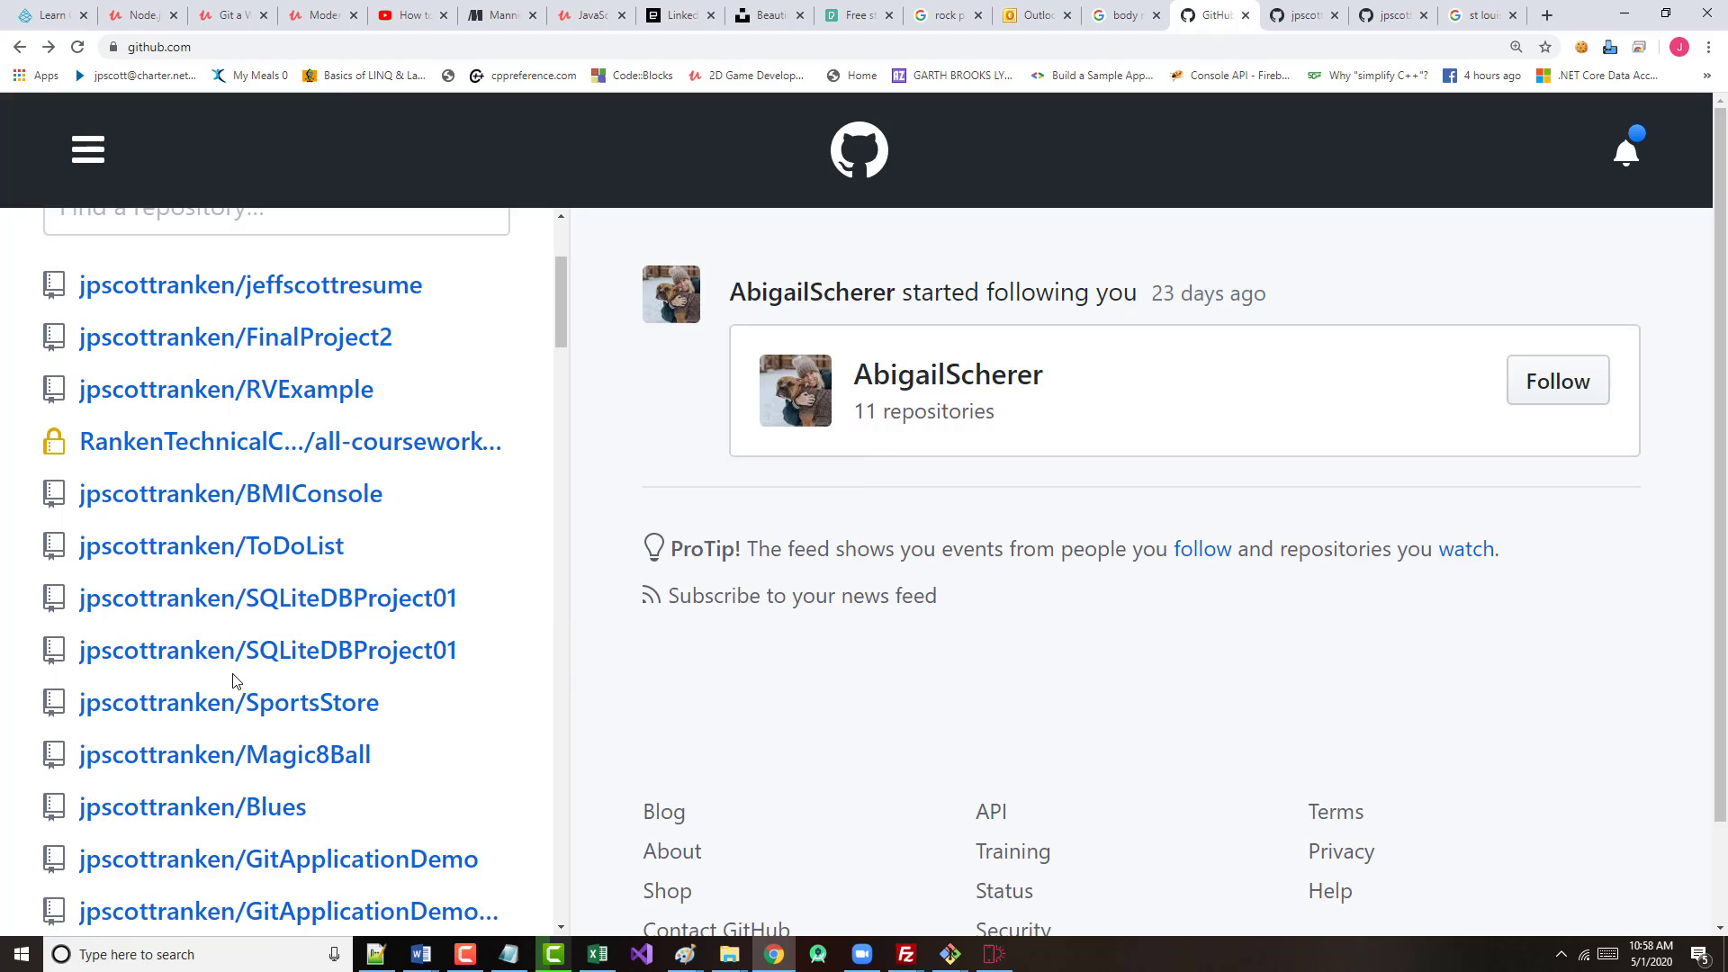
pyautogui.scroll(-1, 233, 680)
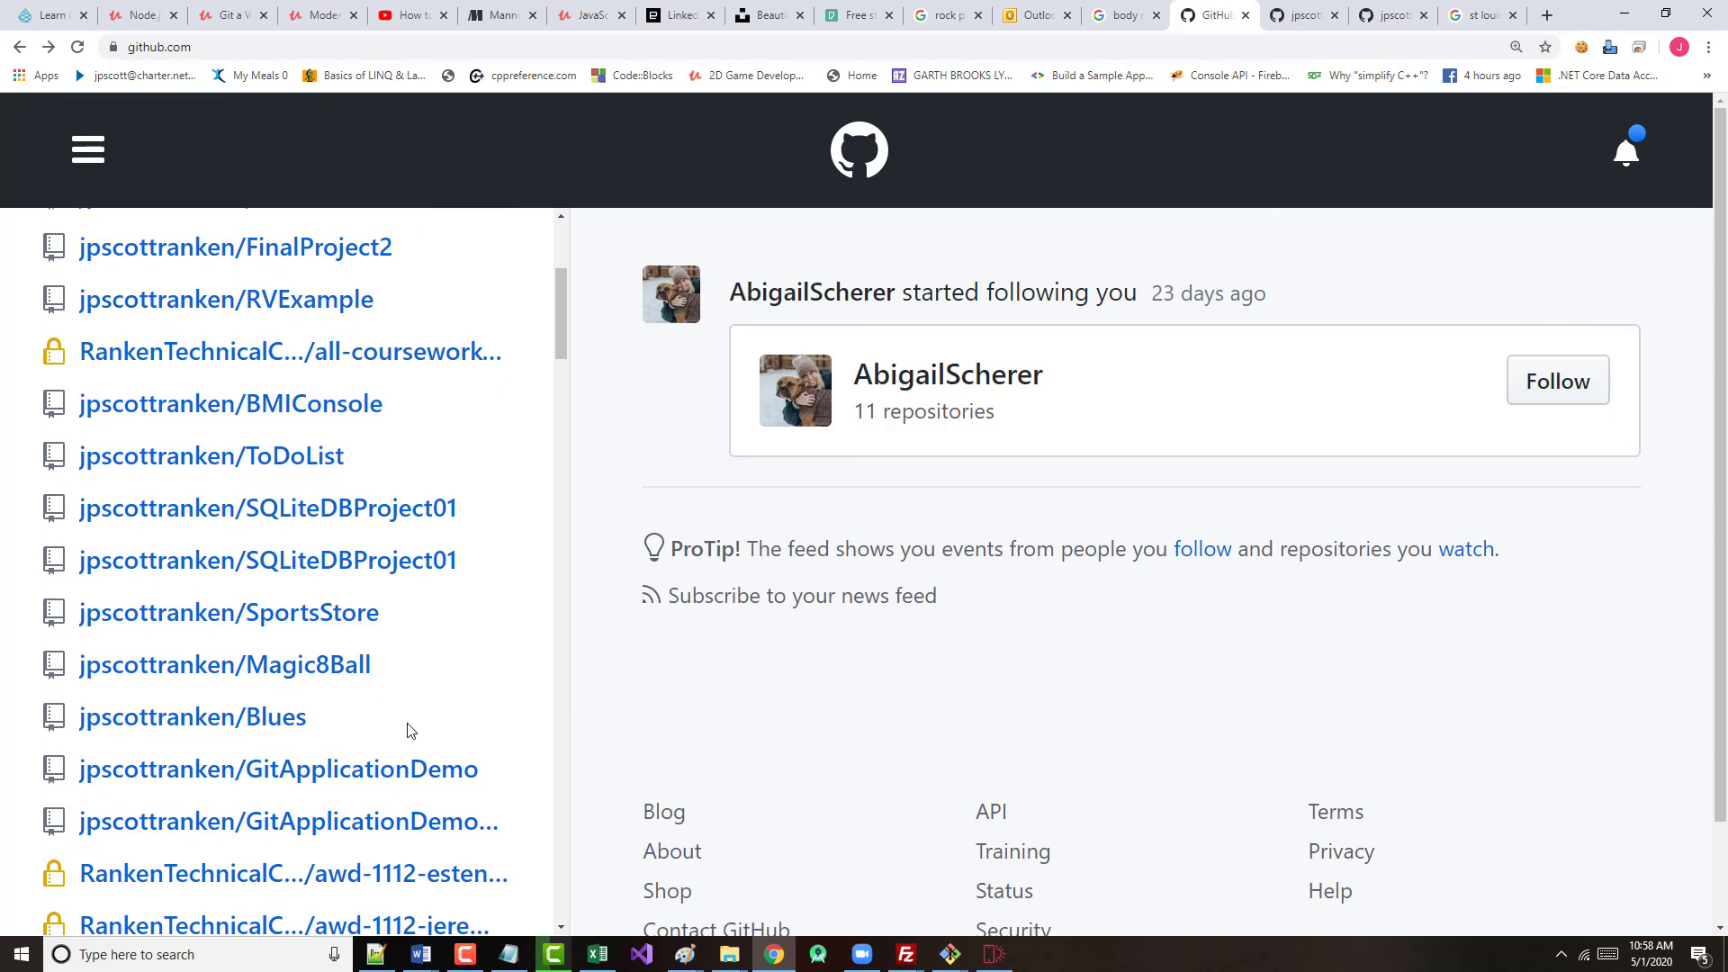
pyautogui.click(293, 717)
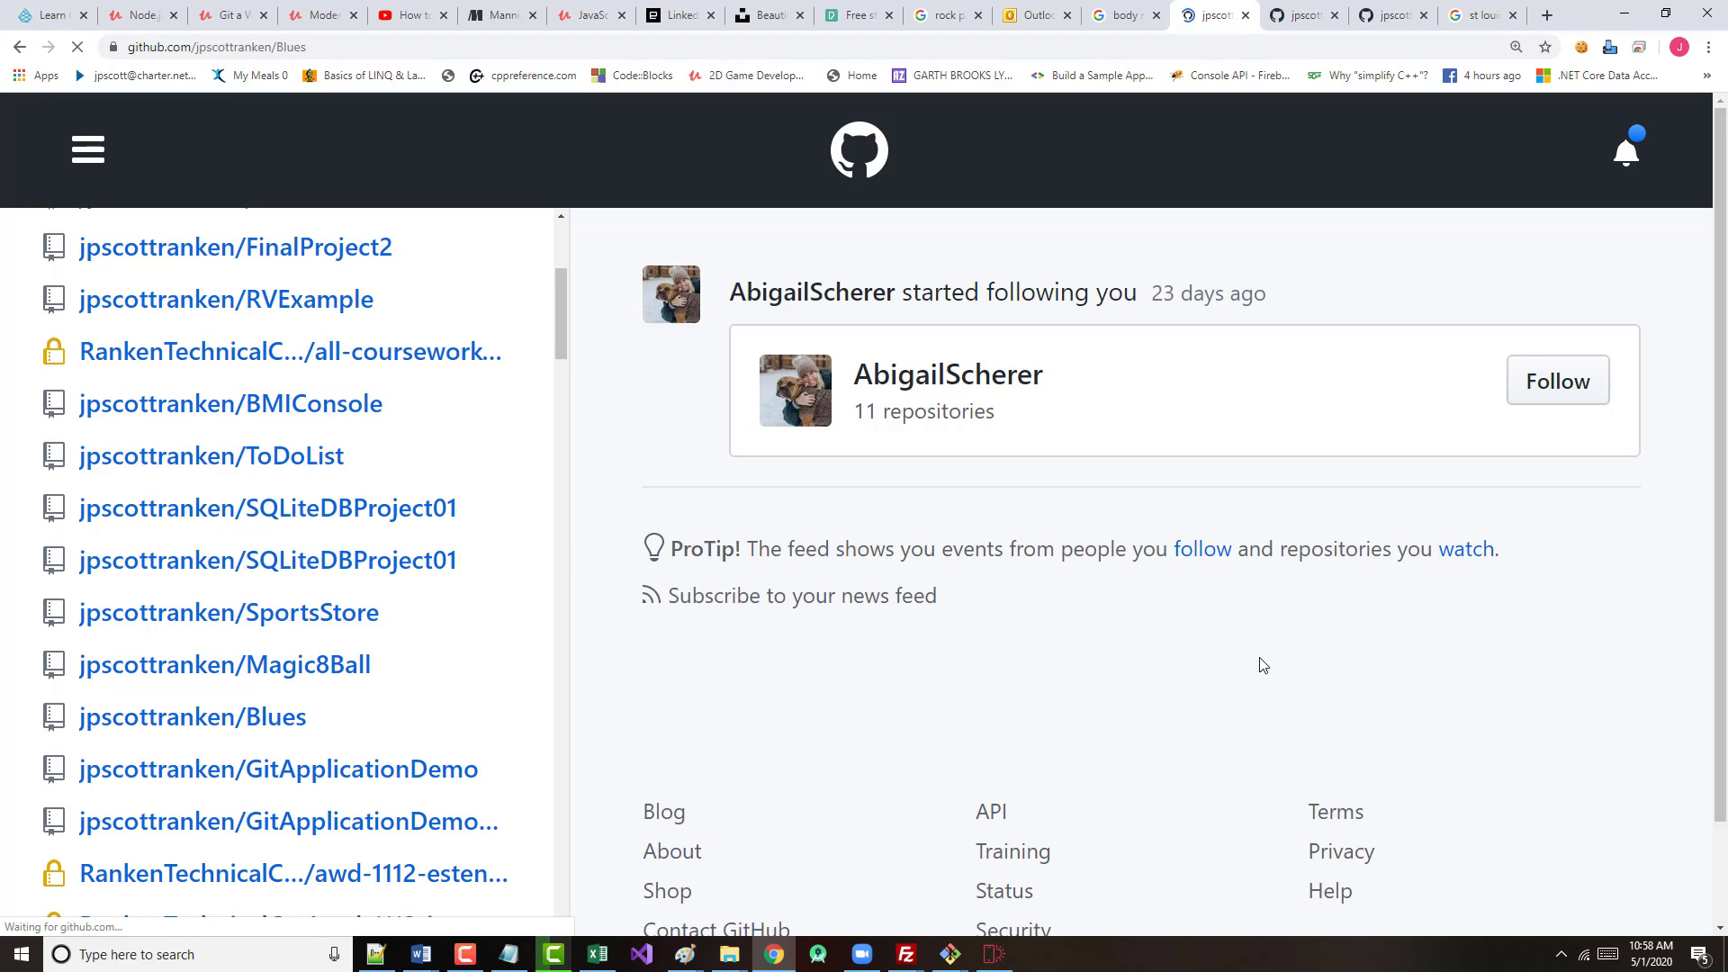
# - Reveal the HTTPS clone address of the Blues repository and copy it
pyautogui.scroll(-2, 1242, 685)
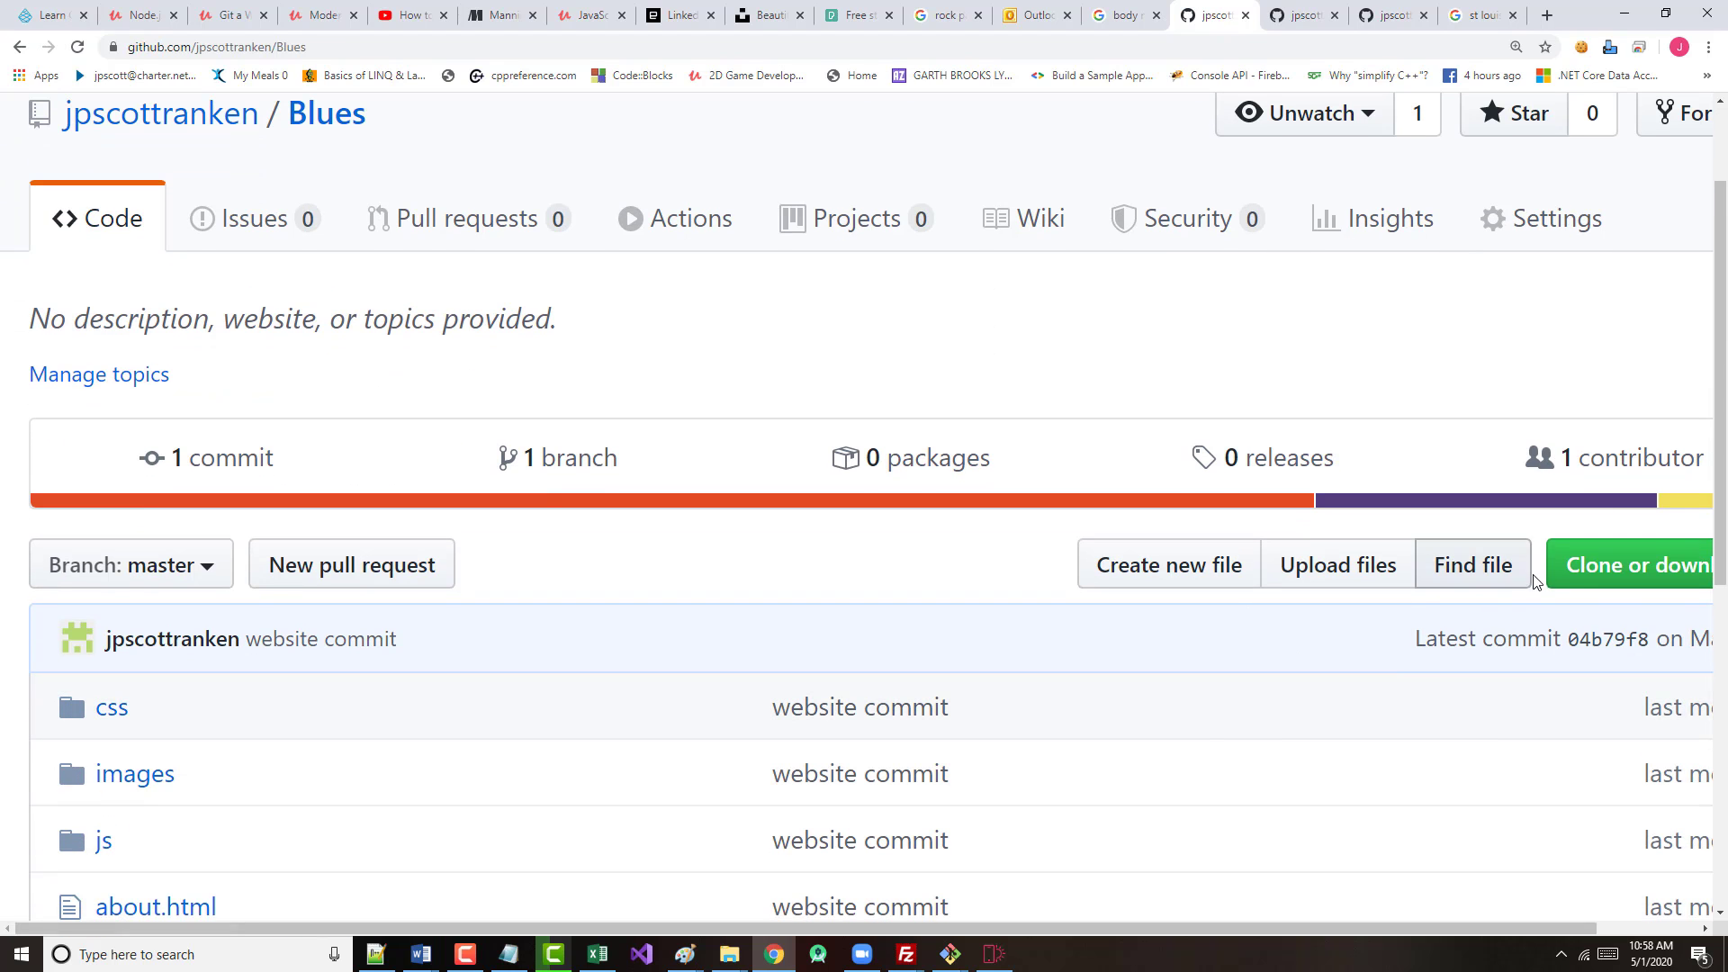
pyautogui.click(1595, 565)
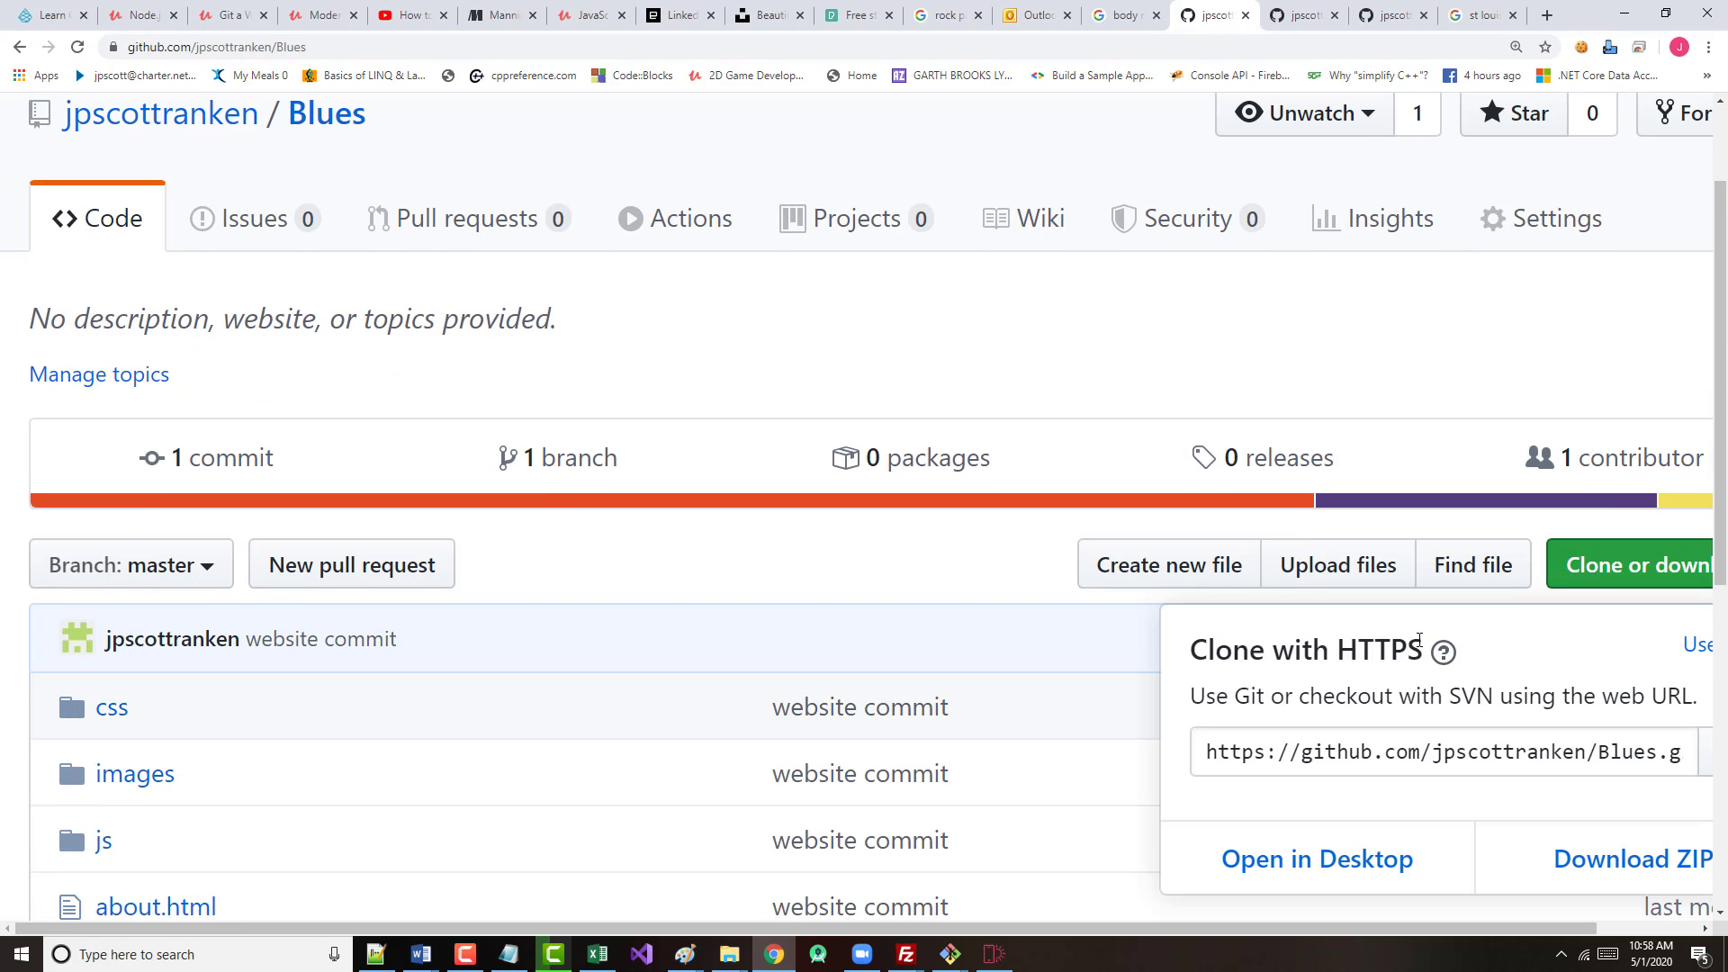
pyautogui.click(1223, 753)
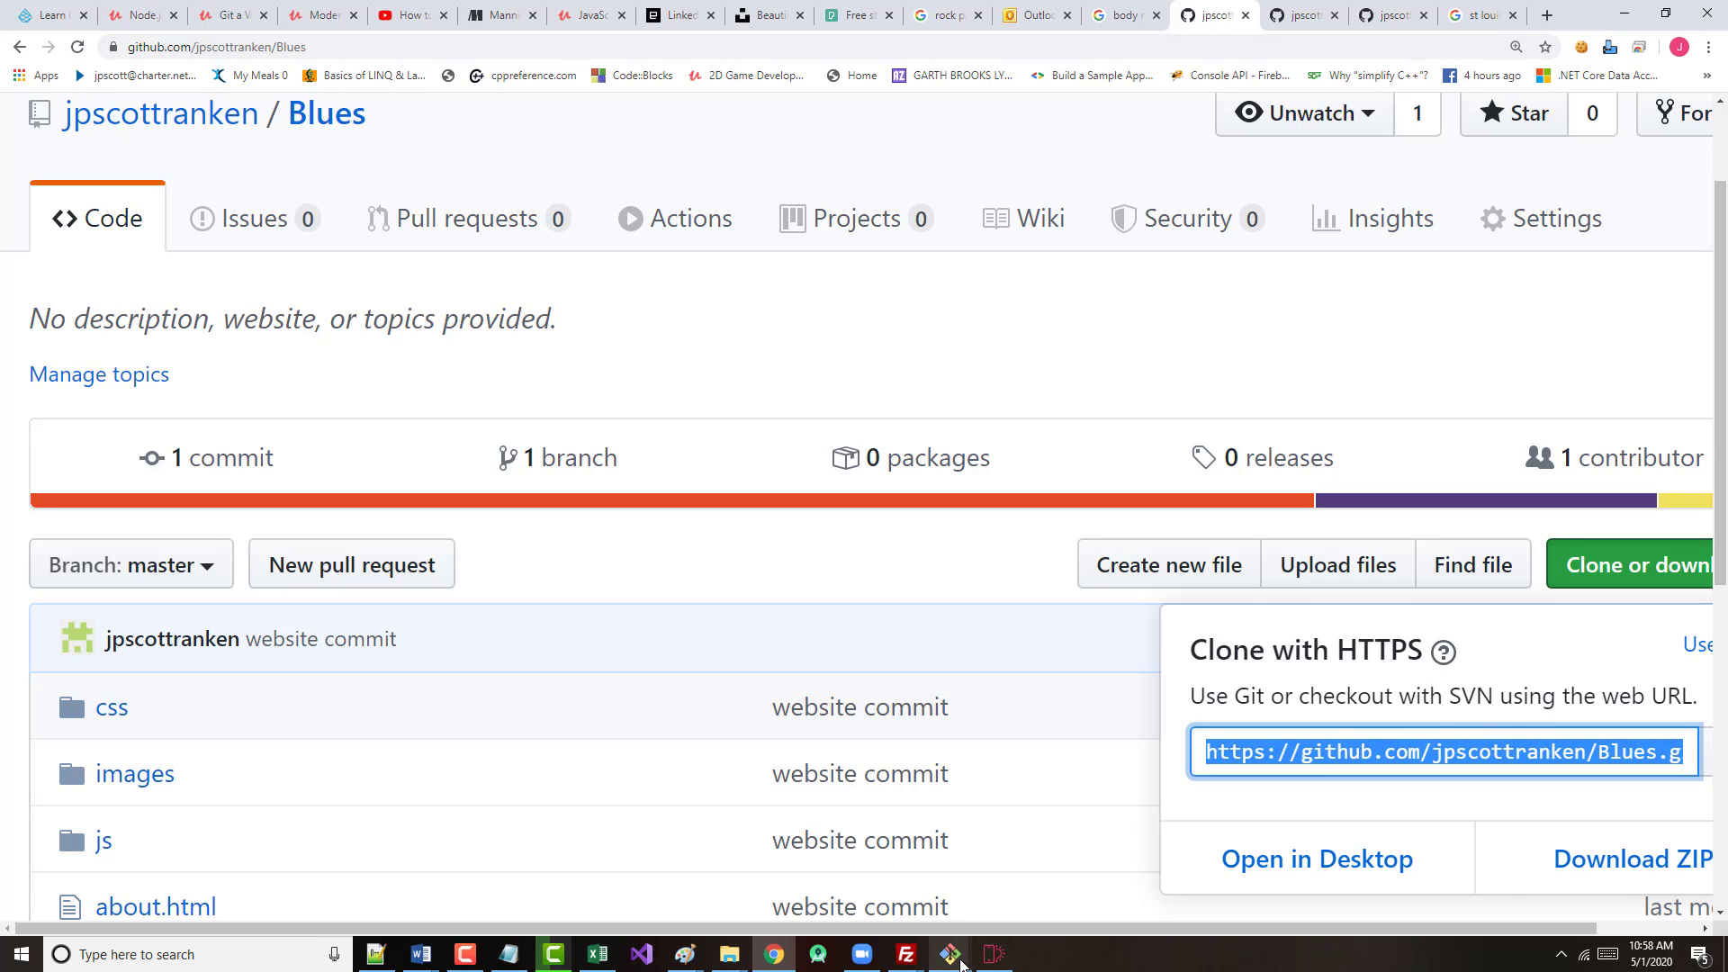
# - Switch to Mobirise, link the St. Louis Blues image to the copied Blues repository address and apply the image settings
pyautogui.click(994, 954)
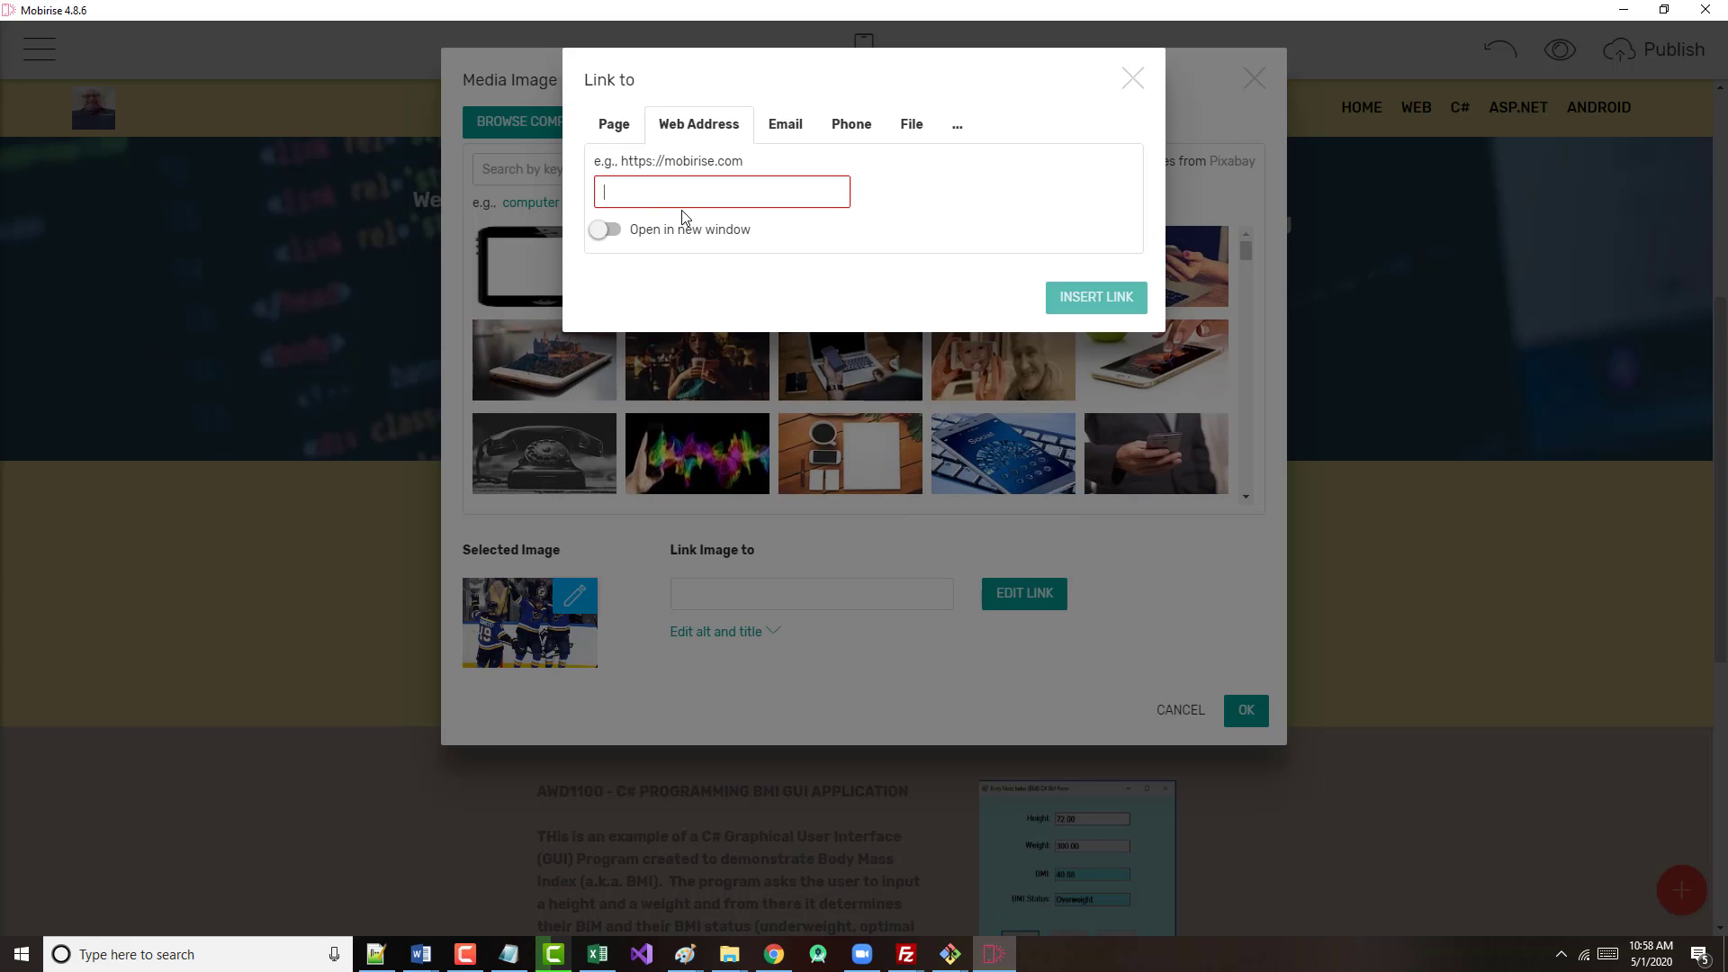
pyautogui.write('https://github.com/jpscottranken/Blues.git')
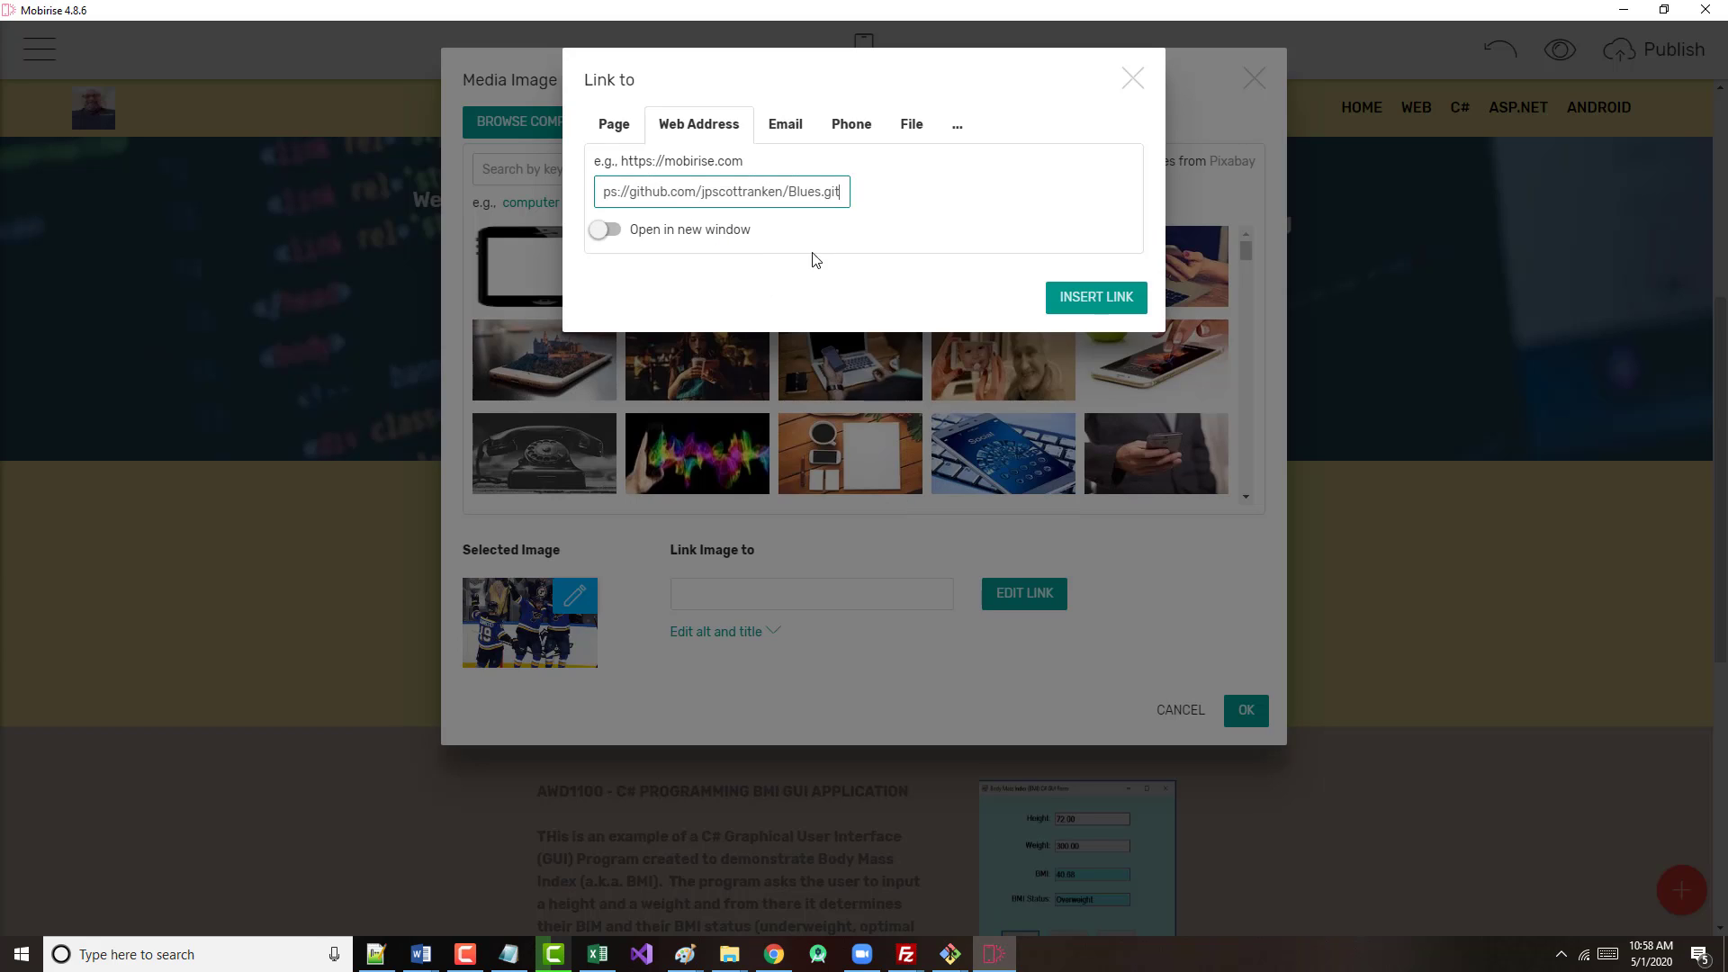
pyautogui.click(1079, 298)
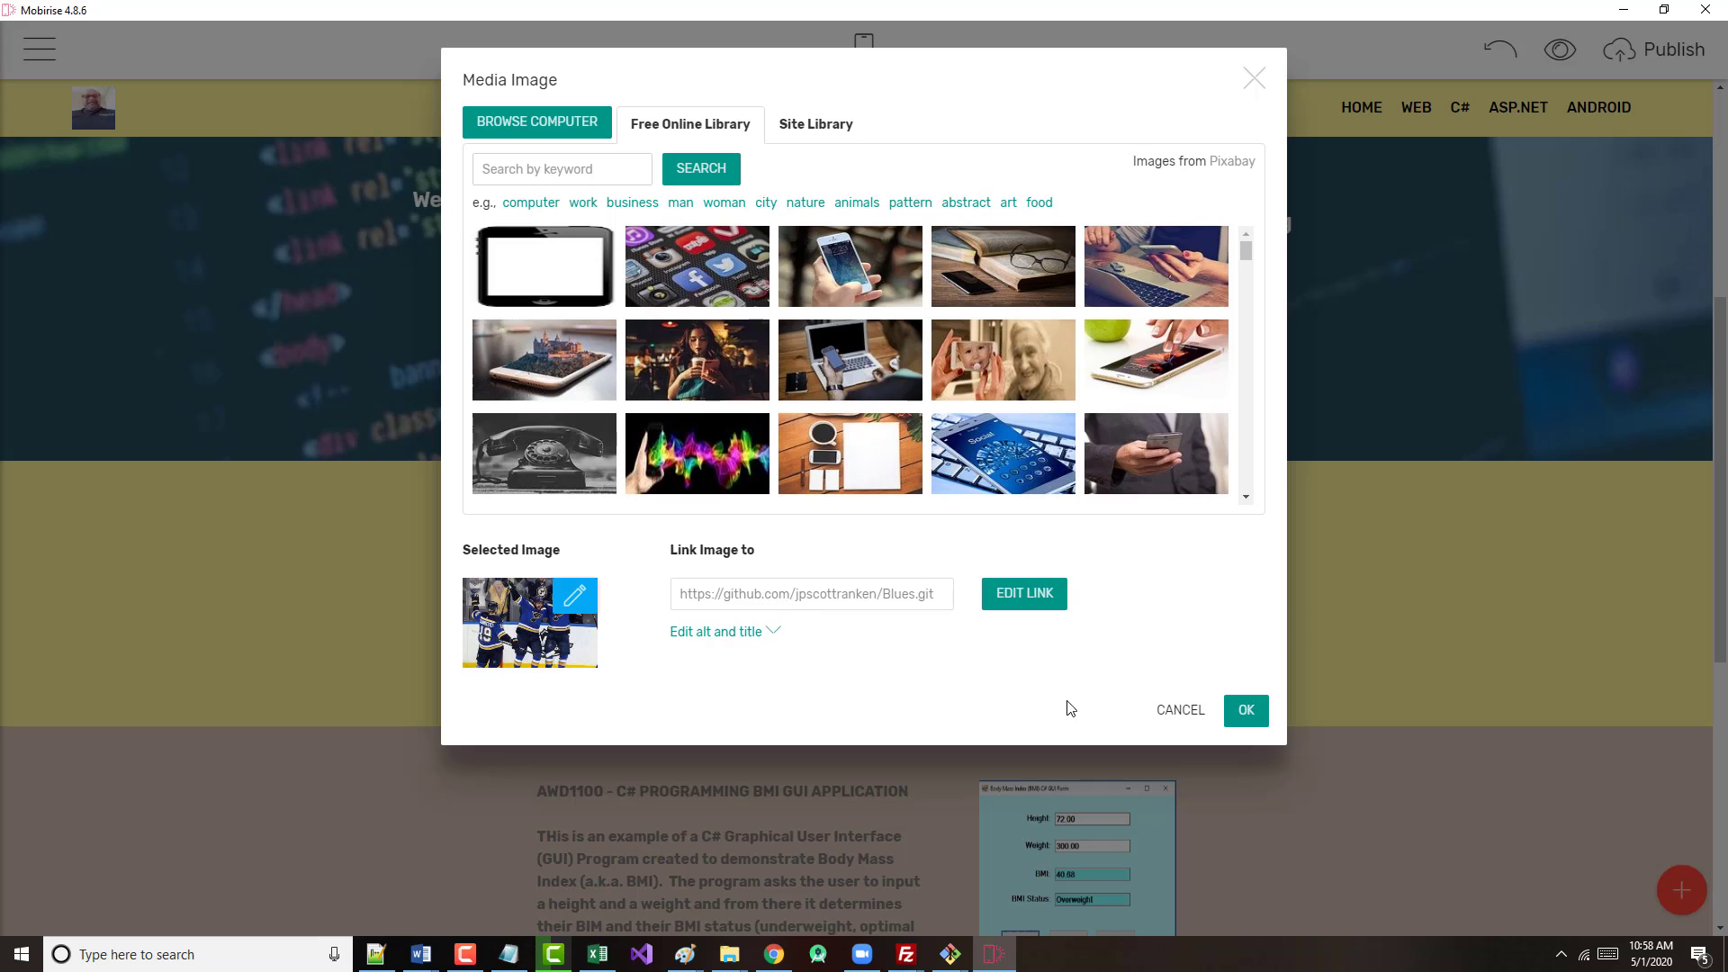
pyautogui.click(1252, 713)
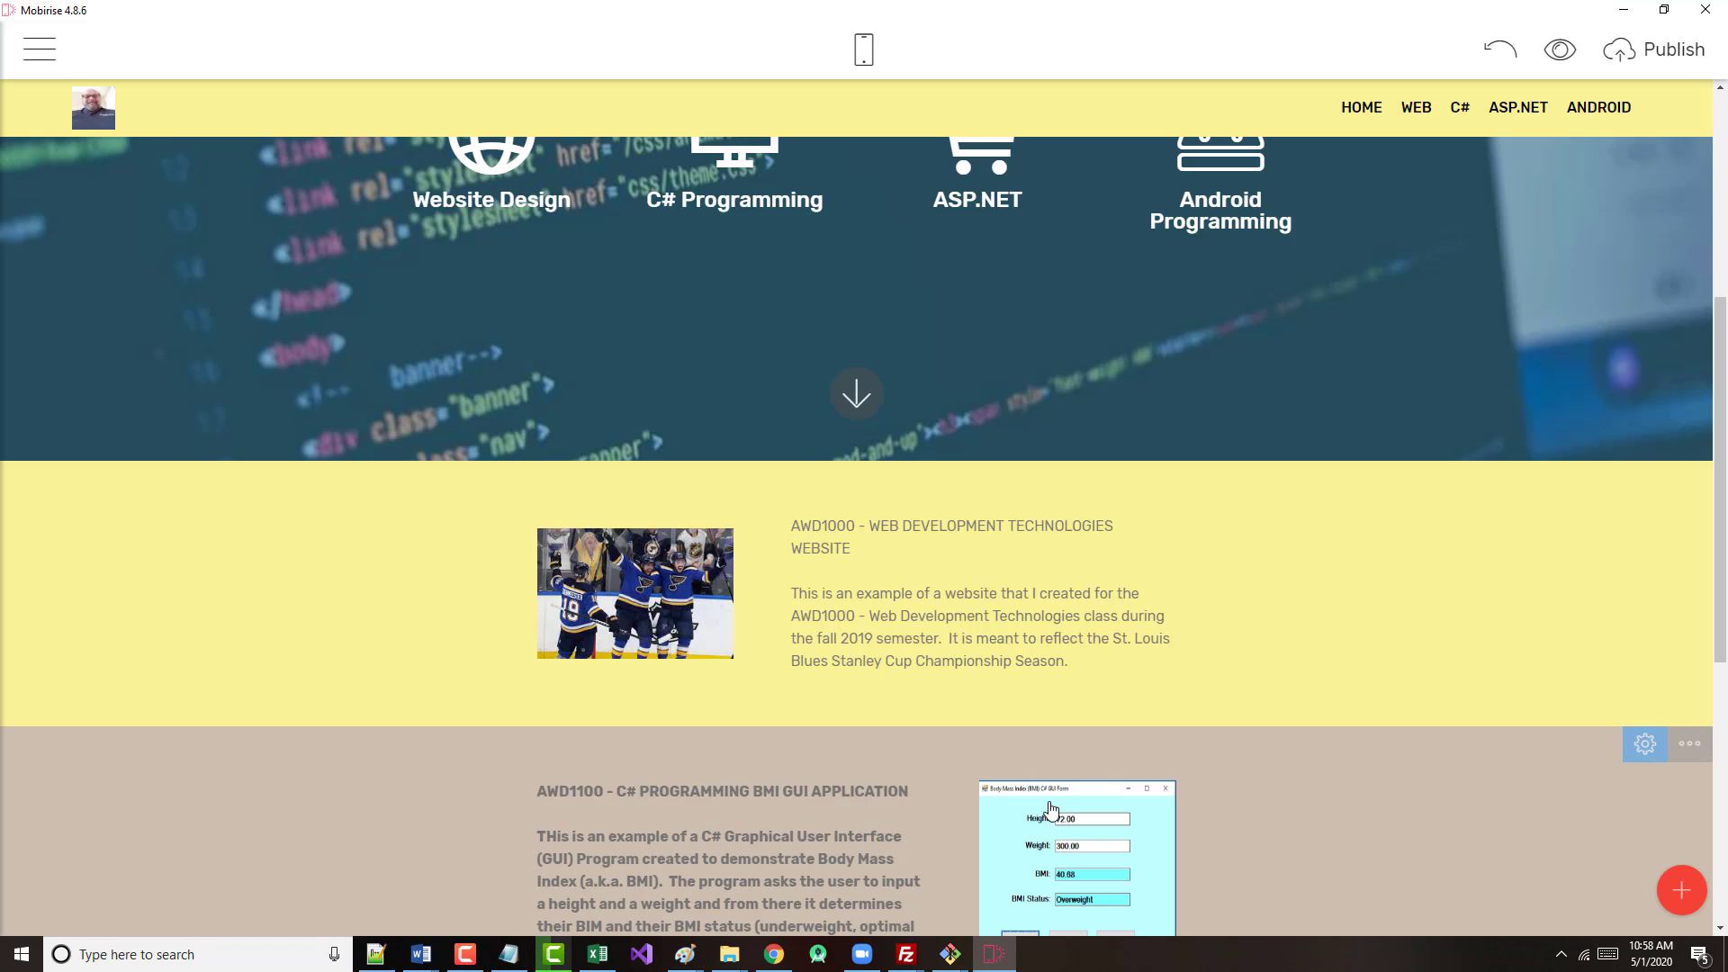
pyautogui.scroll(-6, 1052, 808)
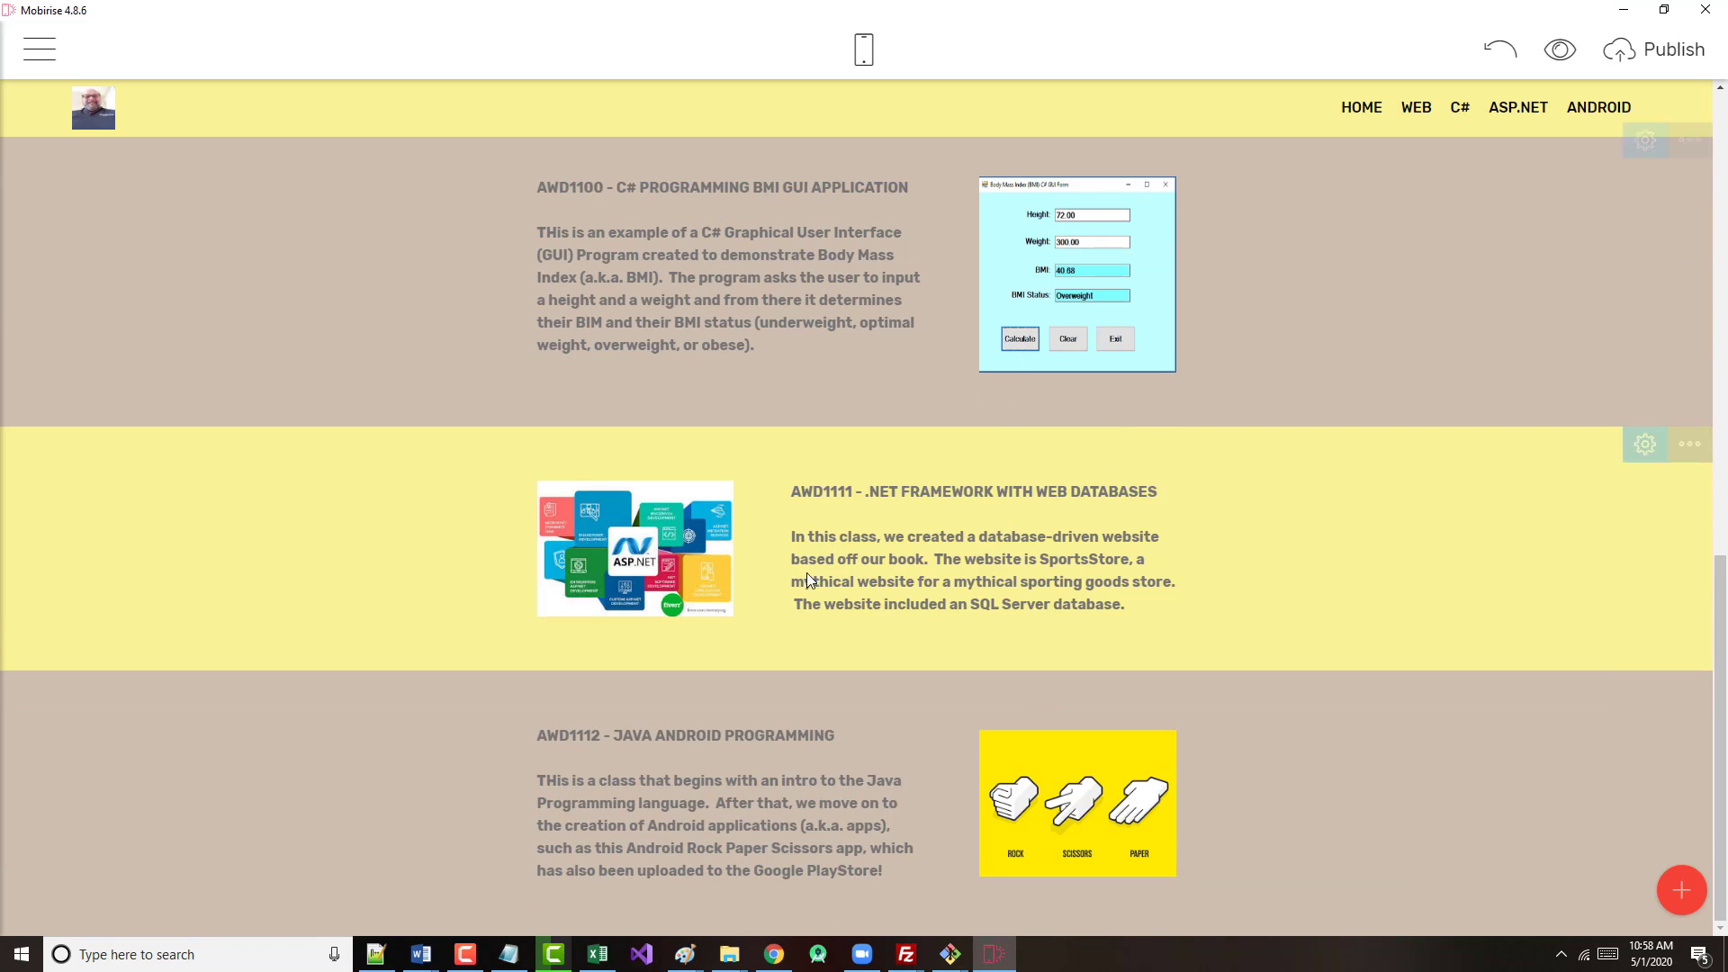
pyautogui.click(581, 579)
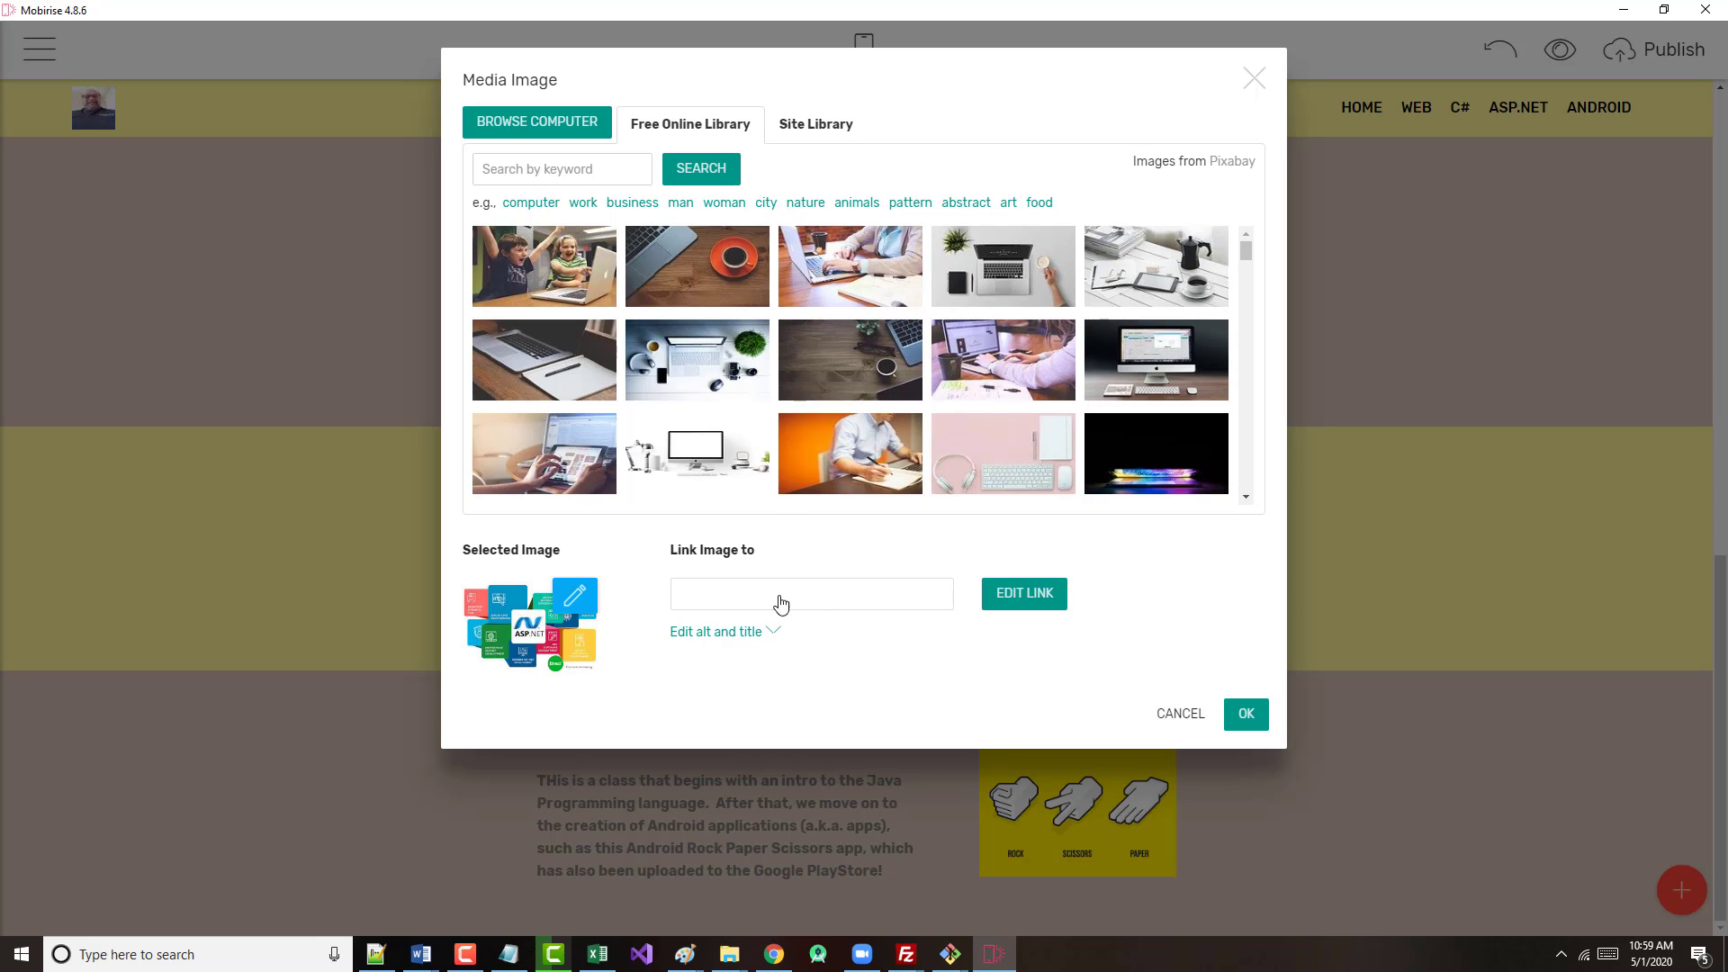
pyautogui.click(1000, 596)
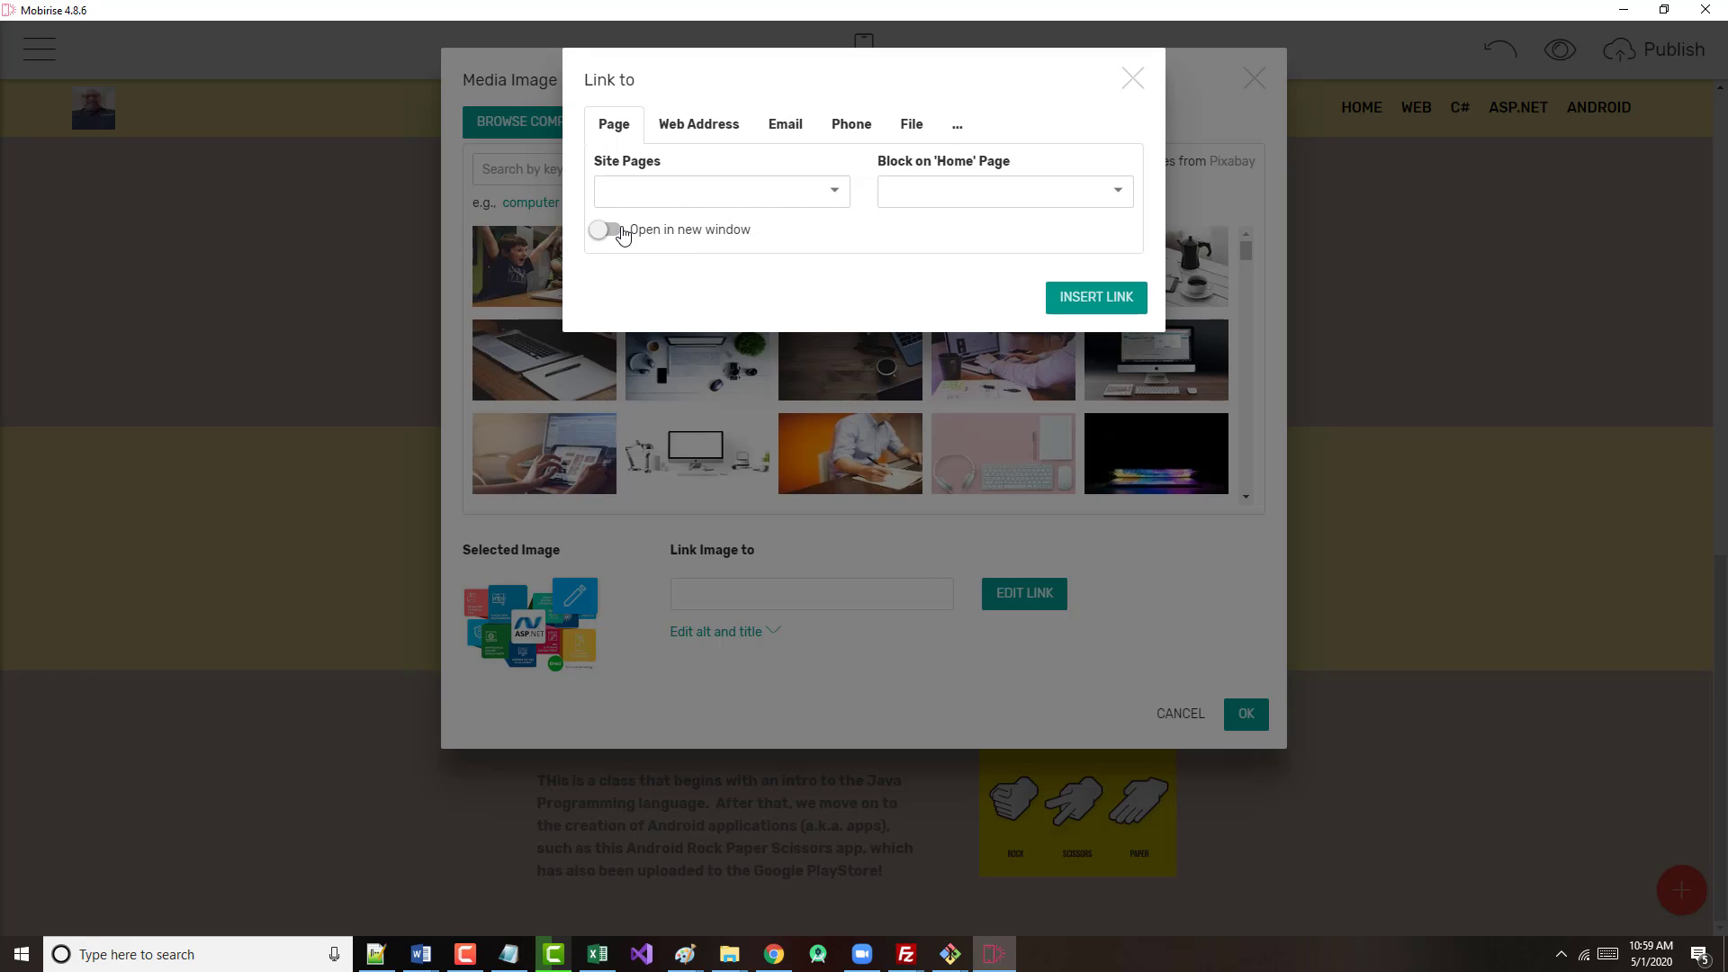
pyautogui.click(621, 233)
pyautogui.click(703, 134)
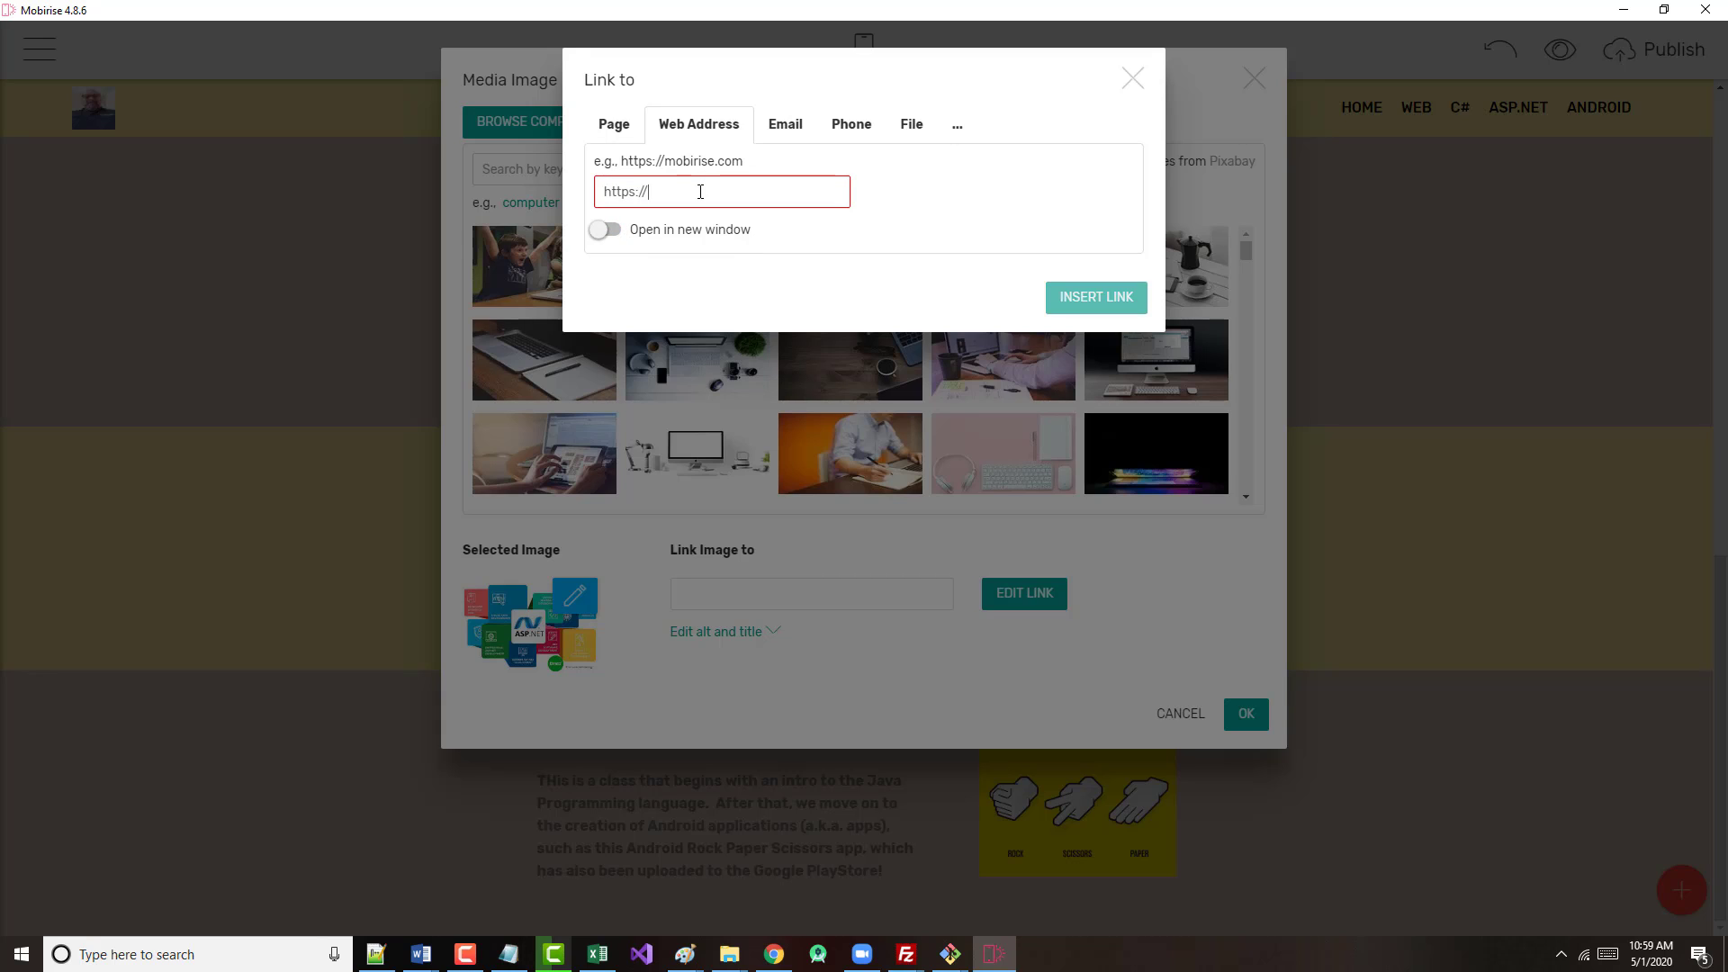
pyautogui.write('https://www.google.com')
pyautogui.click(605, 230)
pyautogui.click(1080, 301)
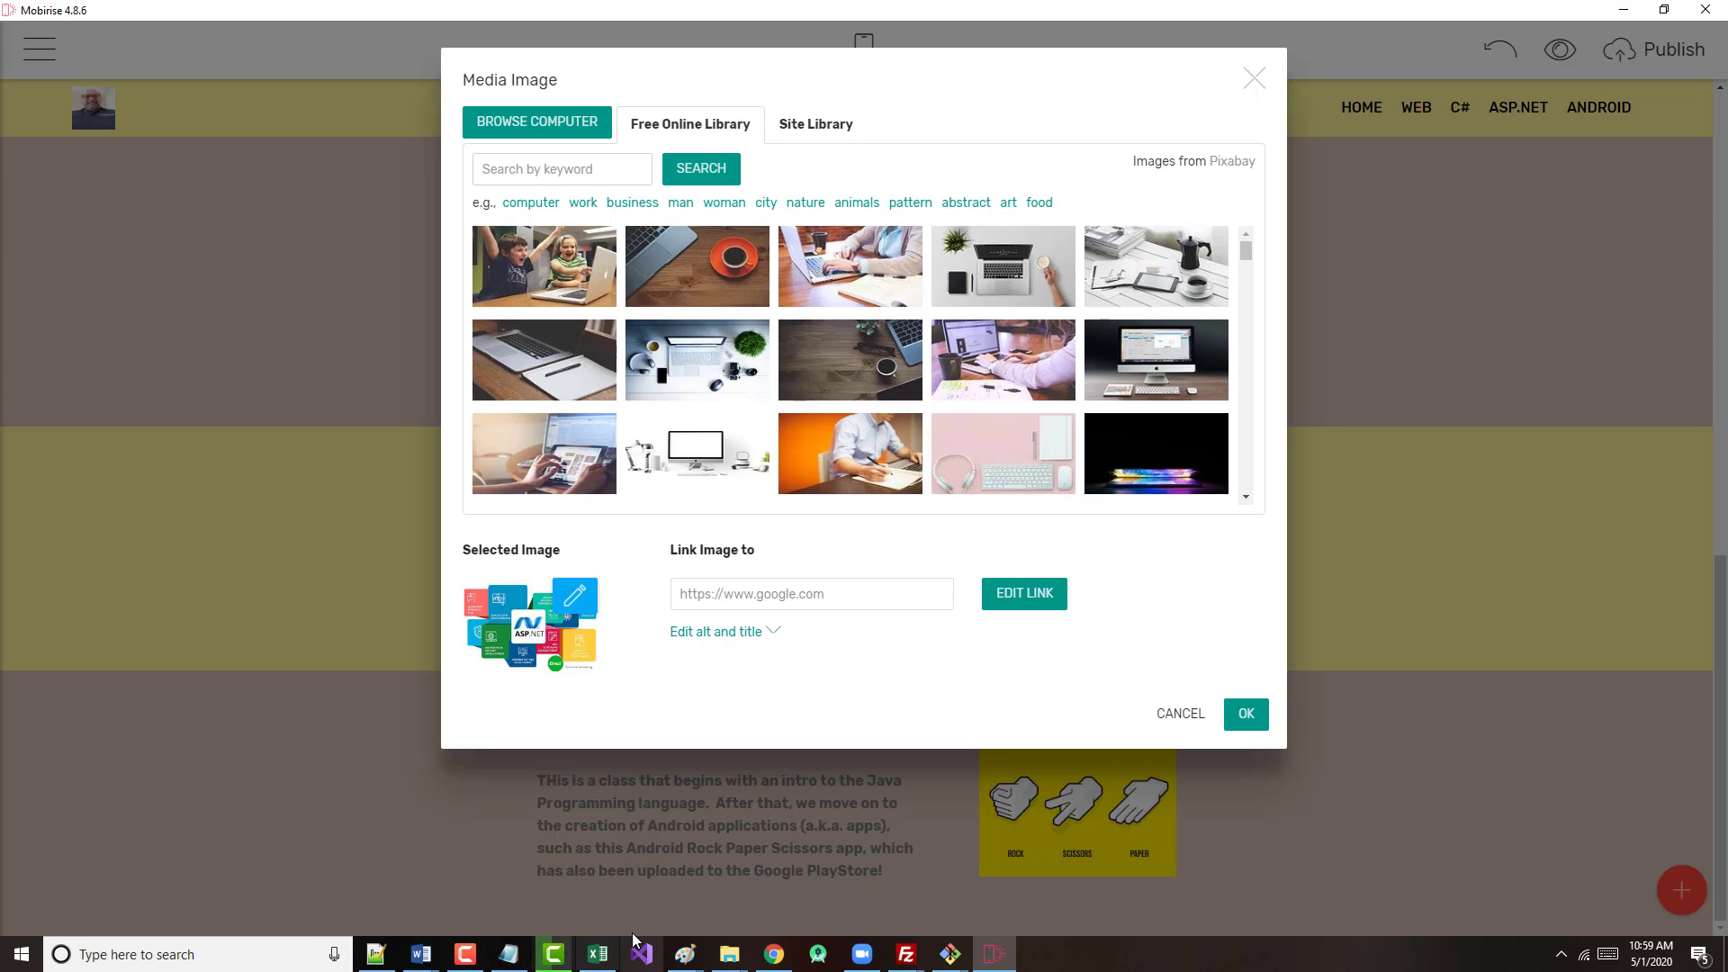
pyautogui.moveTo(729, 954)
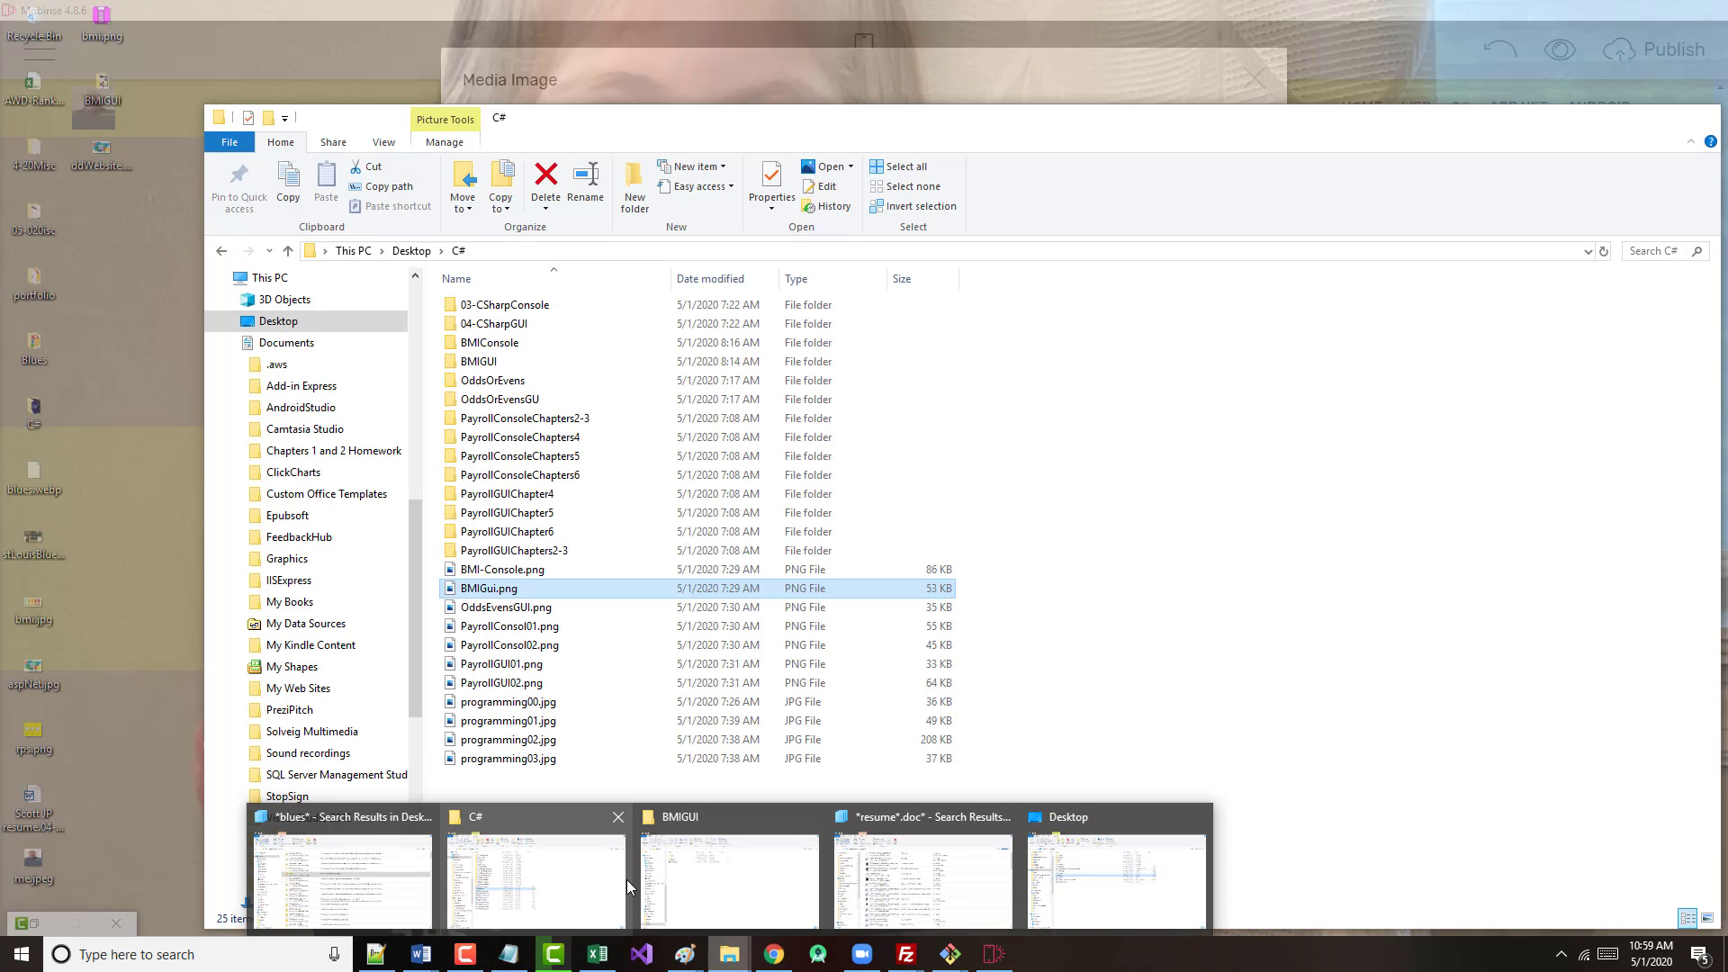
pyautogui.moveTo(567, 887)
pyautogui.click(502, 840)
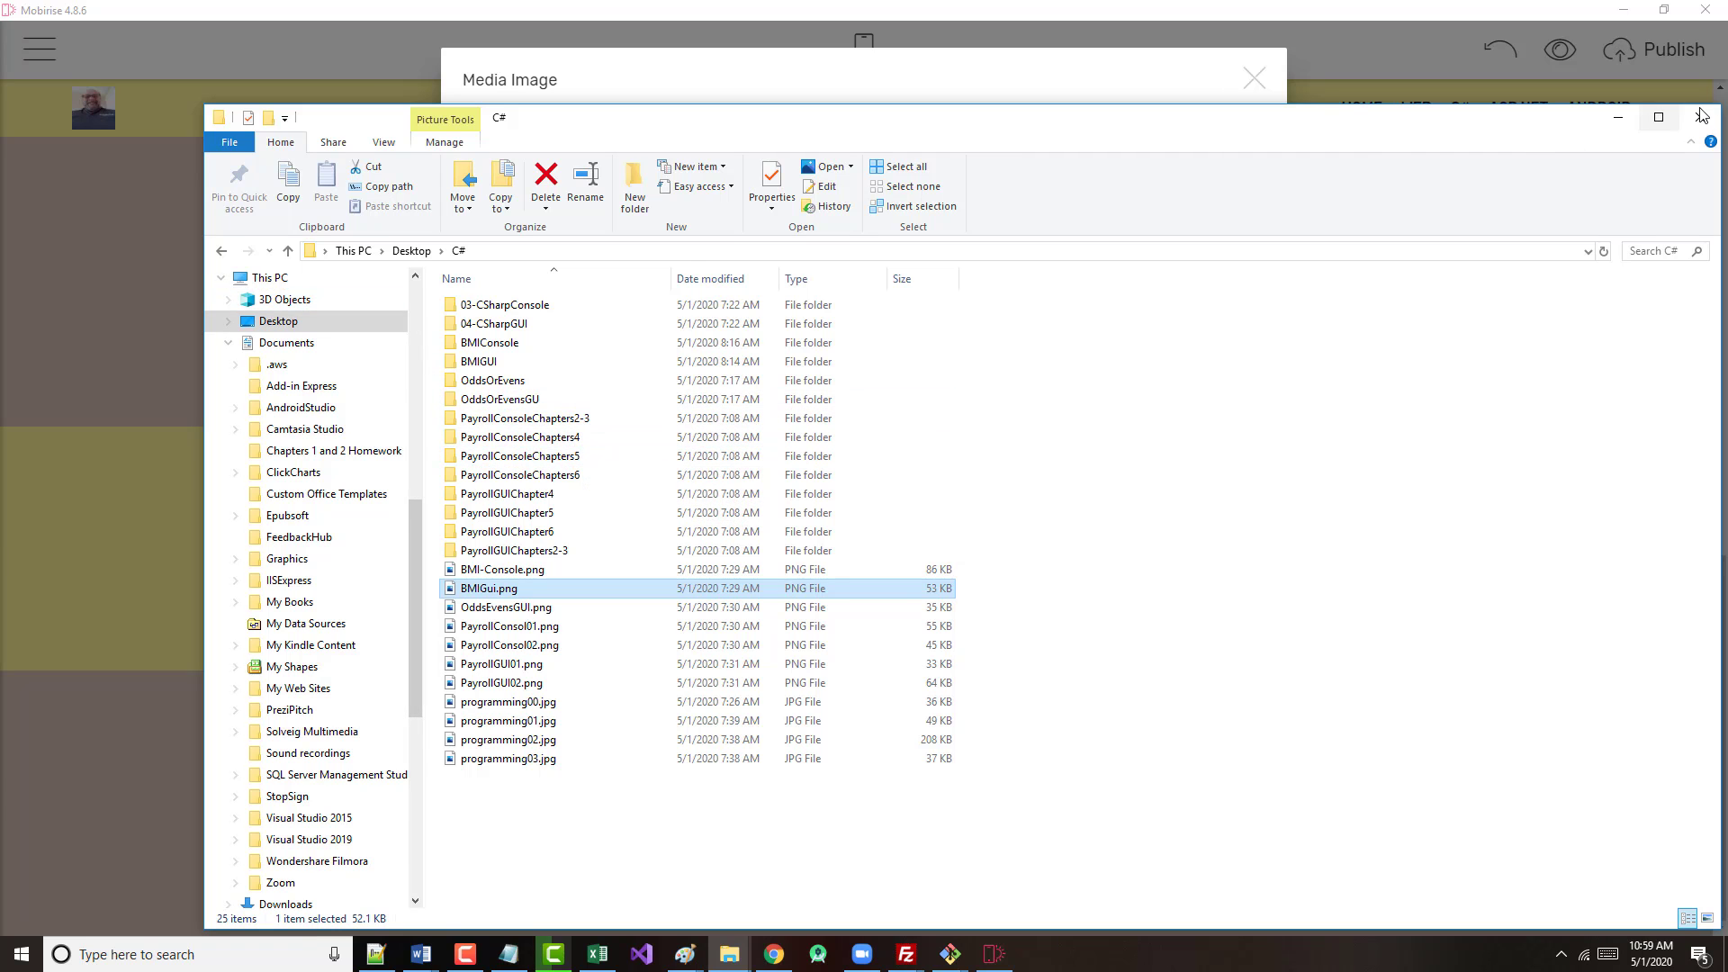
pyautogui.click(1621, 120)
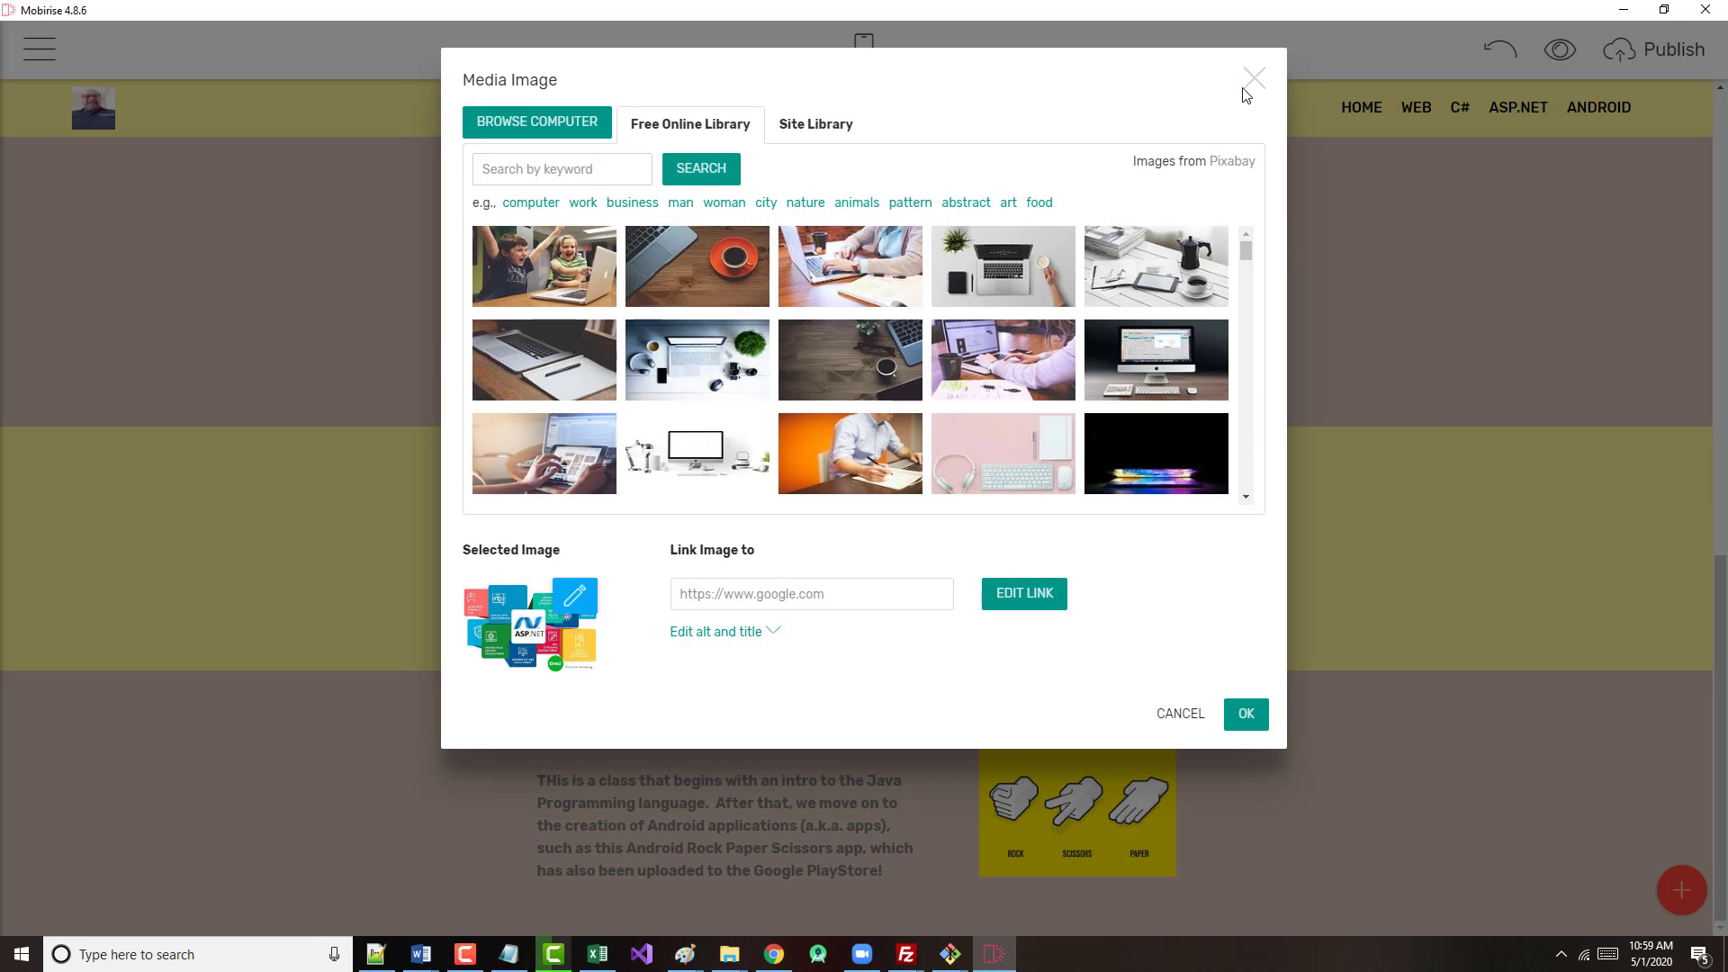
pyautogui.click(1250, 86)
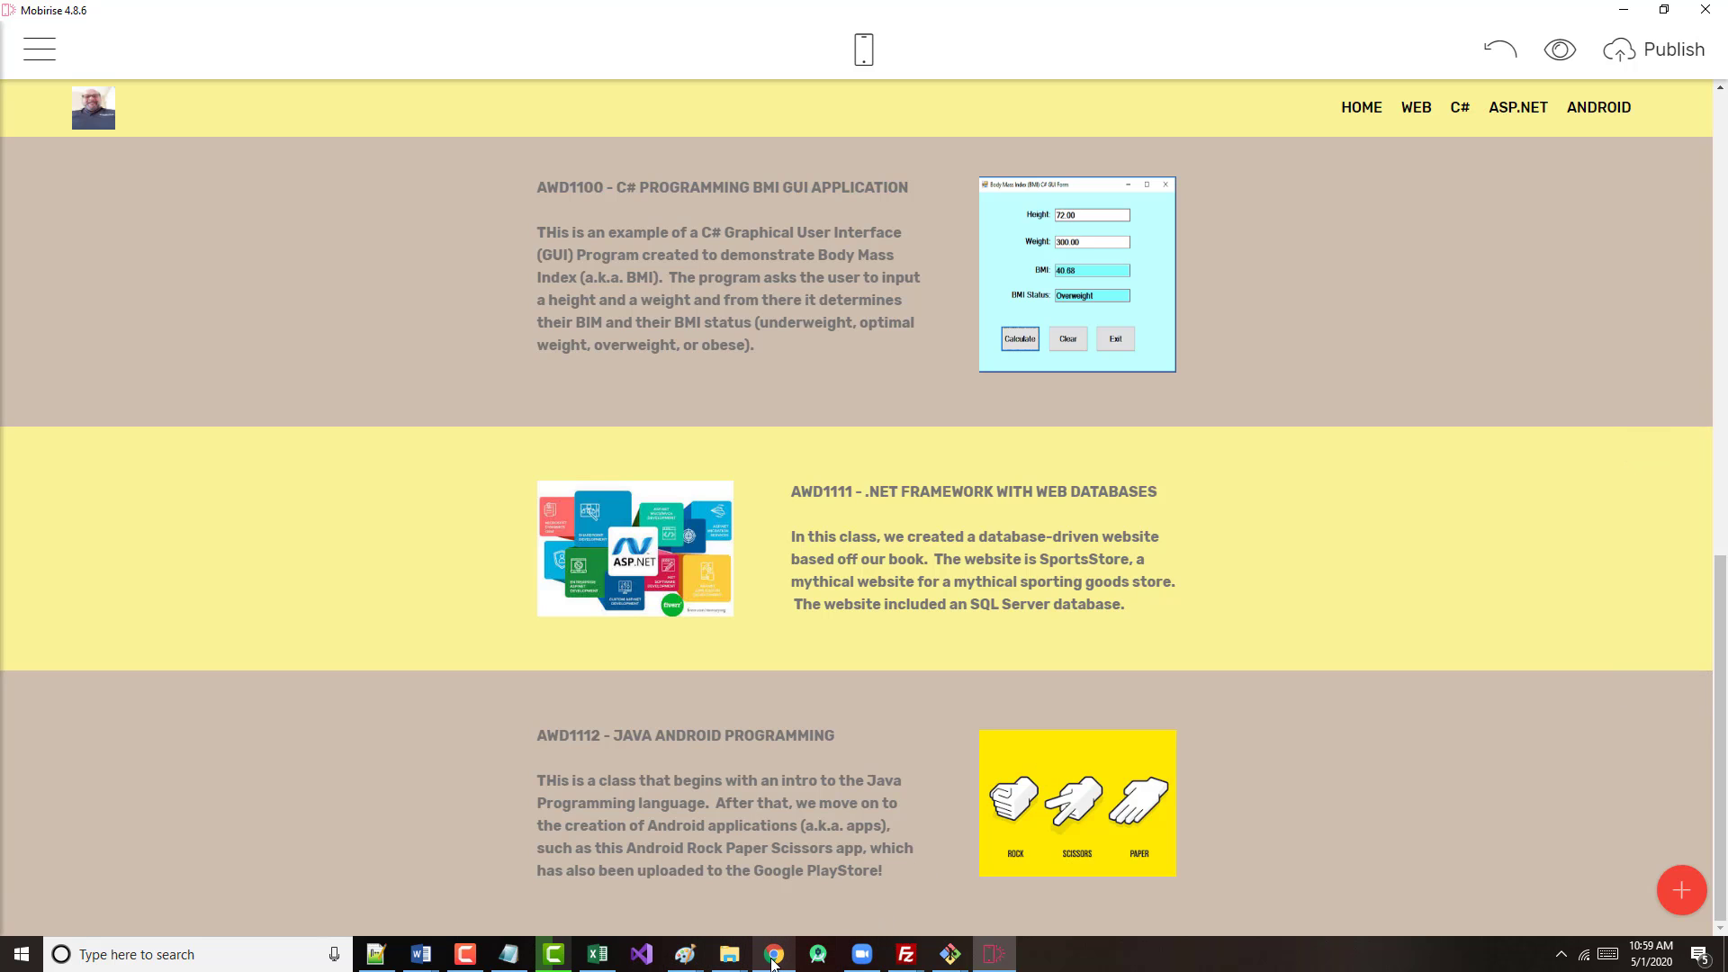
# - Switch to Chrome and close the Blues repository page and one of the two BMIGUI repository pages
pyautogui.moveTo(772, 961)
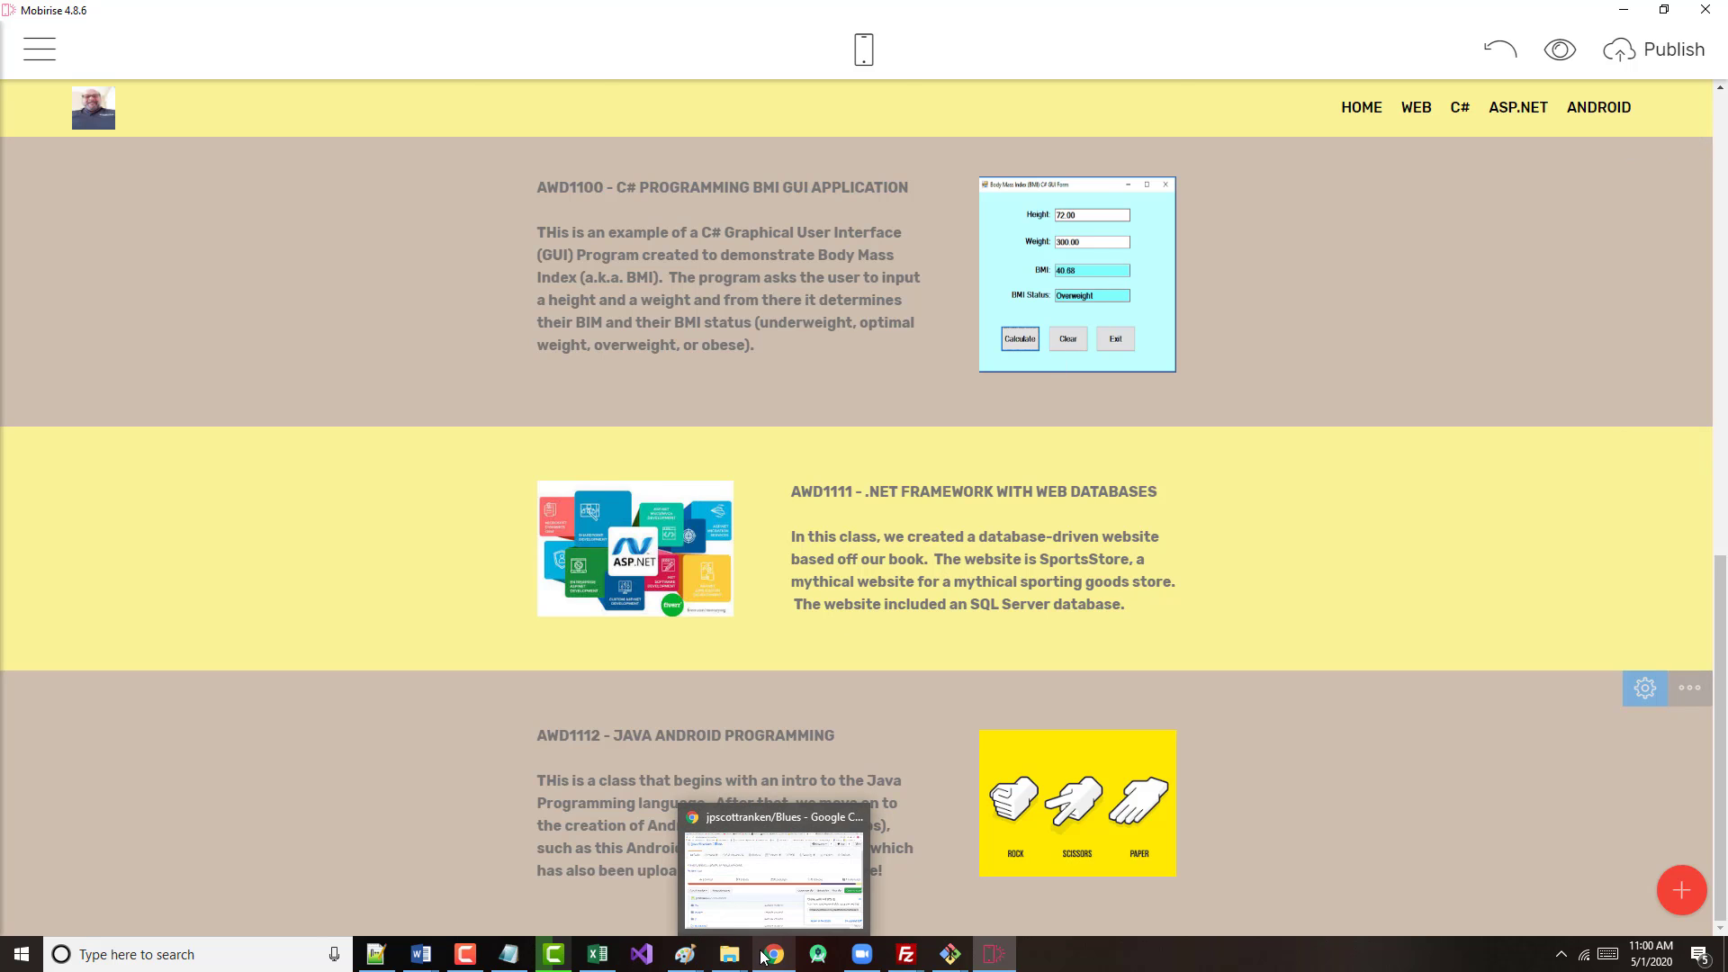
pyautogui.click(761, 957)
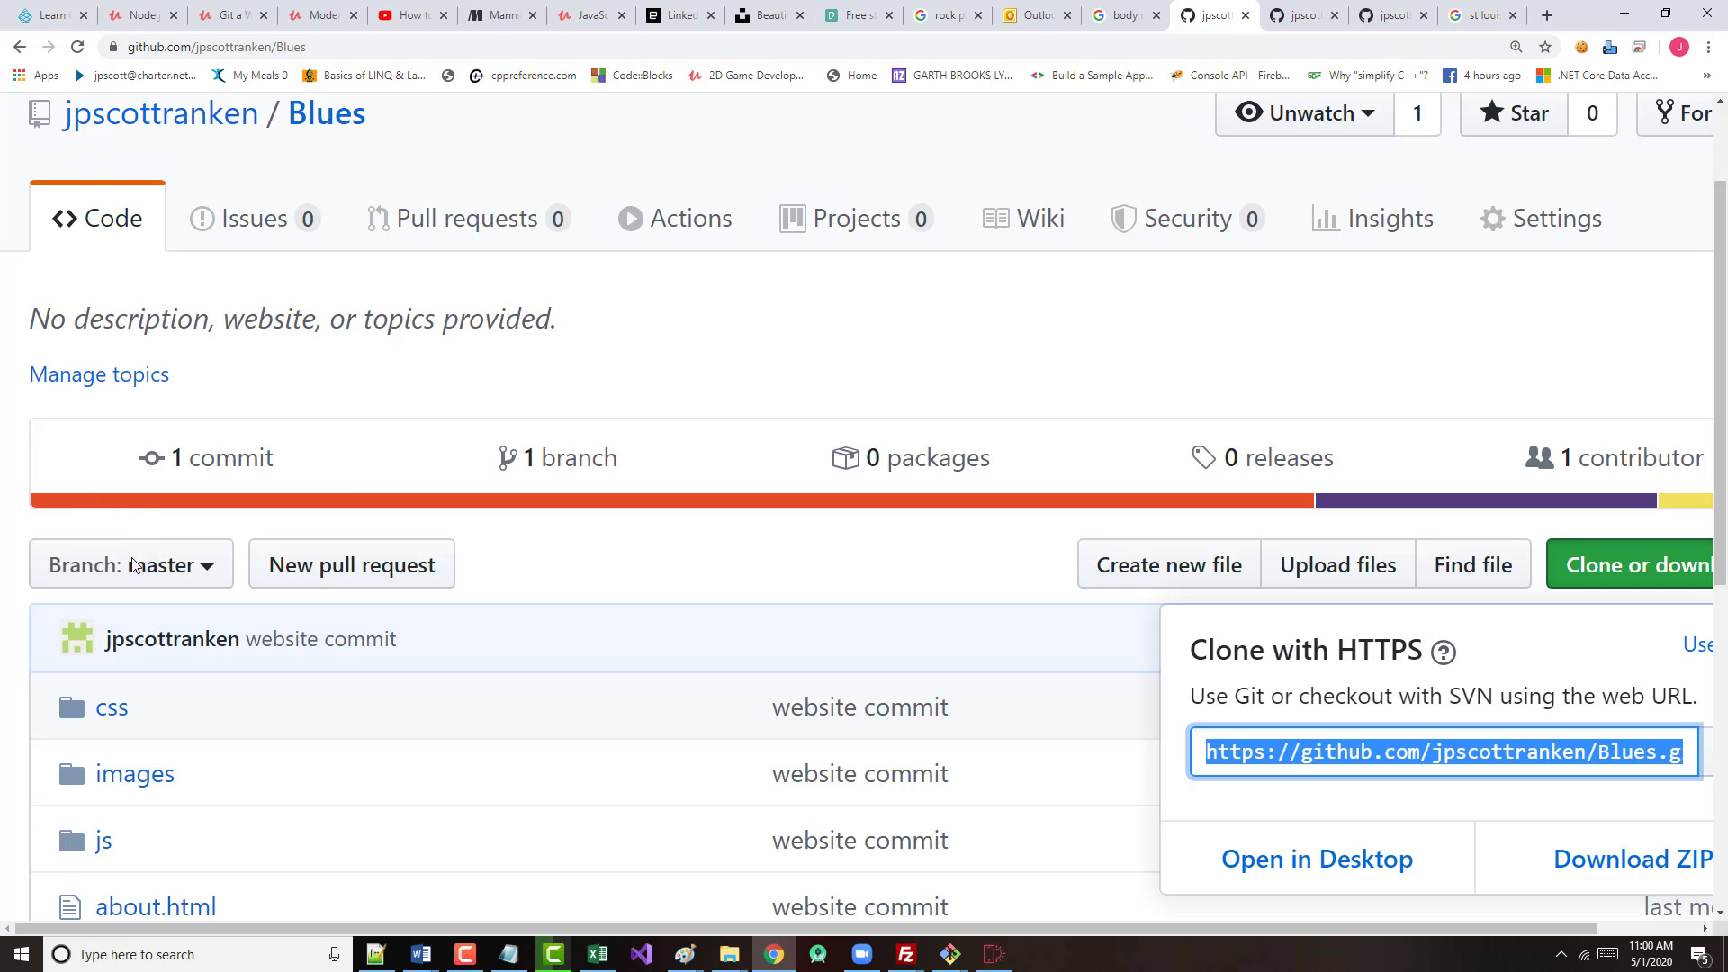
pyautogui.click(1247, 15)
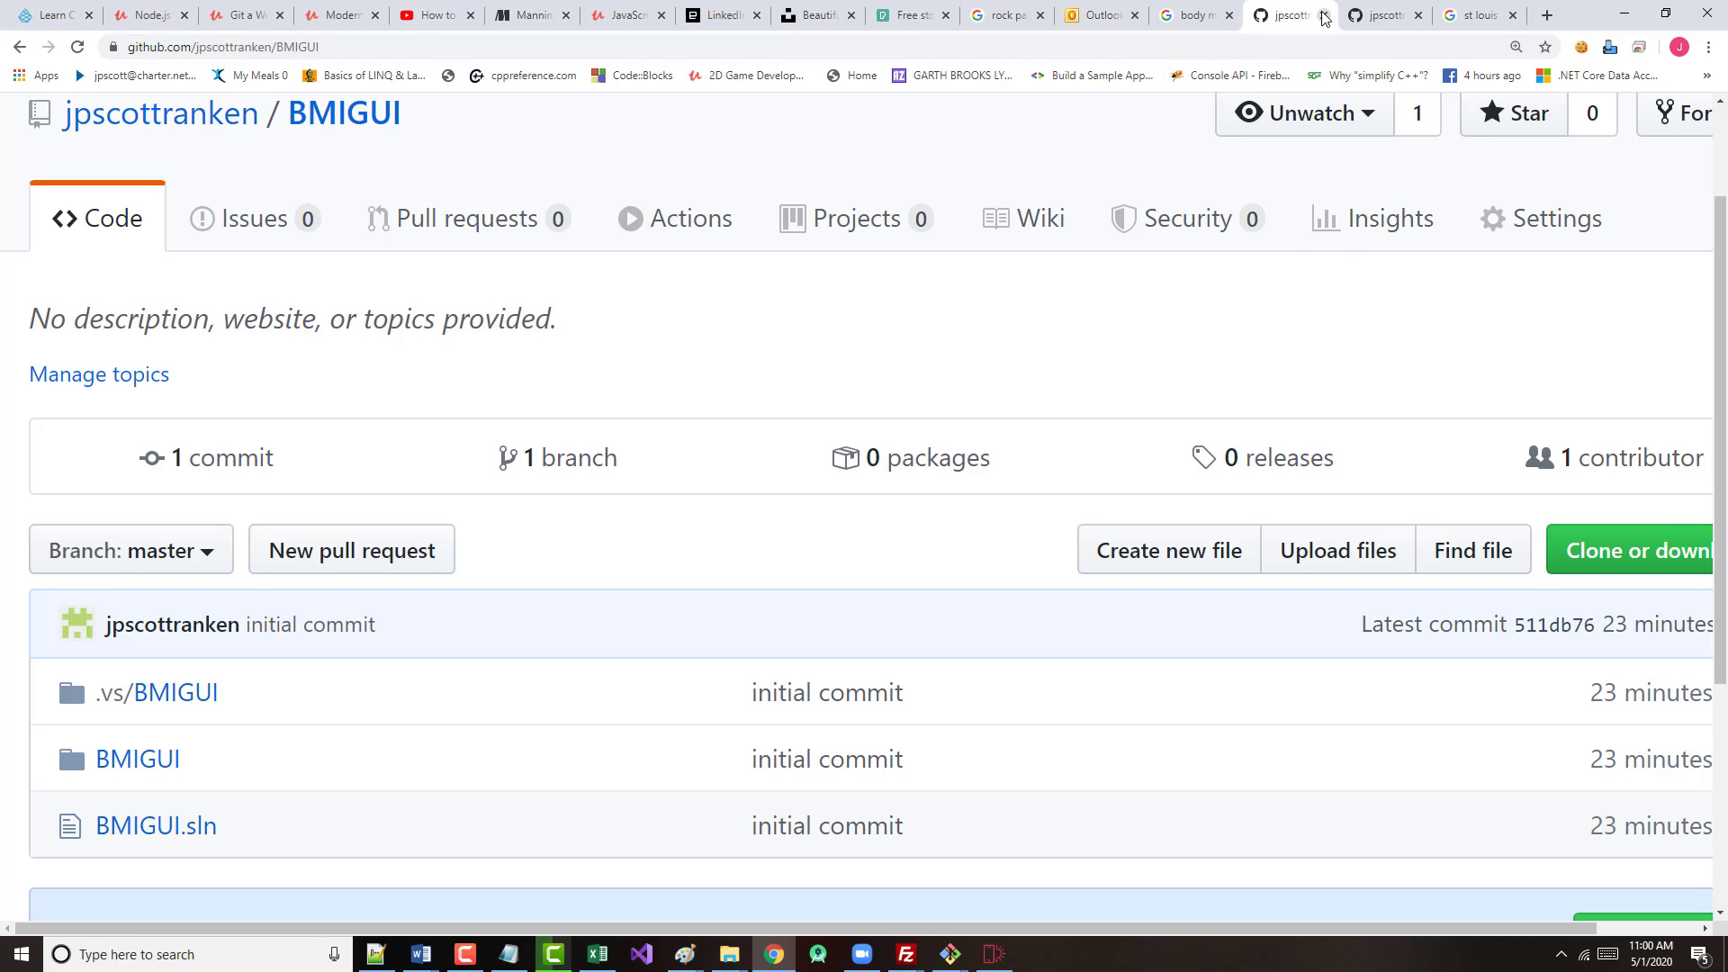
pyautogui.click(1325, 15)
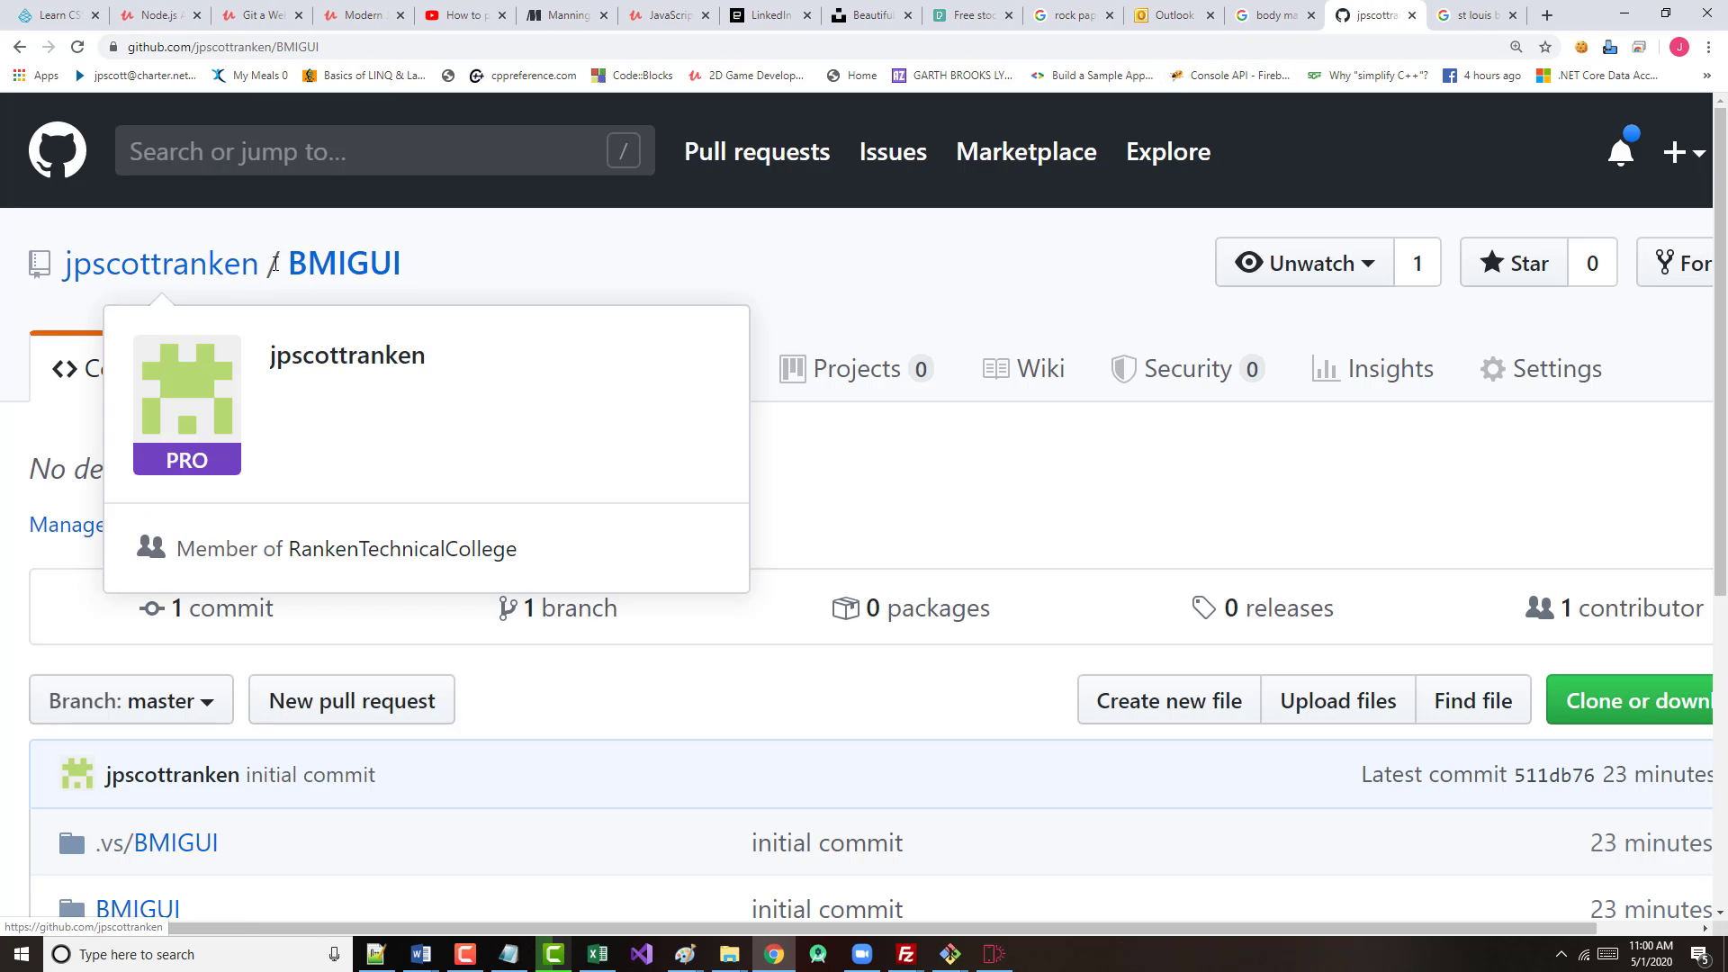
# - Go from the BMIGUI repository to its owner's repository list and open the SportsStore repository
pyautogui.click(212, 270)
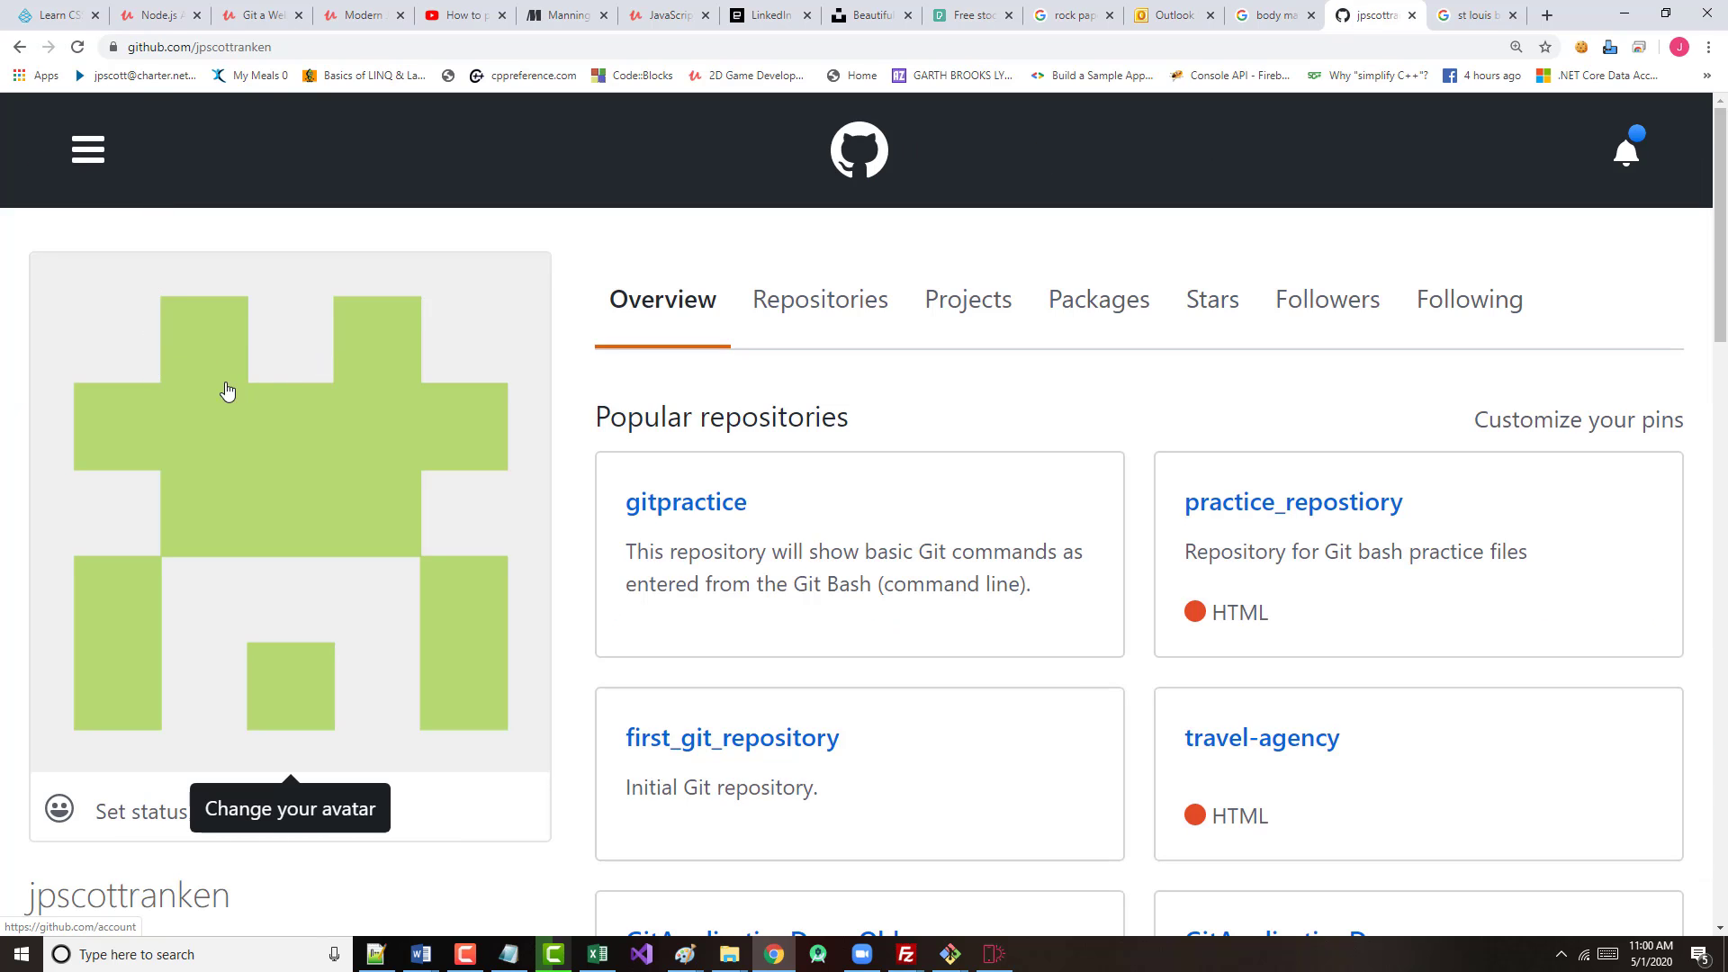
pyautogui.scroll(-2, 216, 401)
pyautogui.scroll(2, 220, 375)
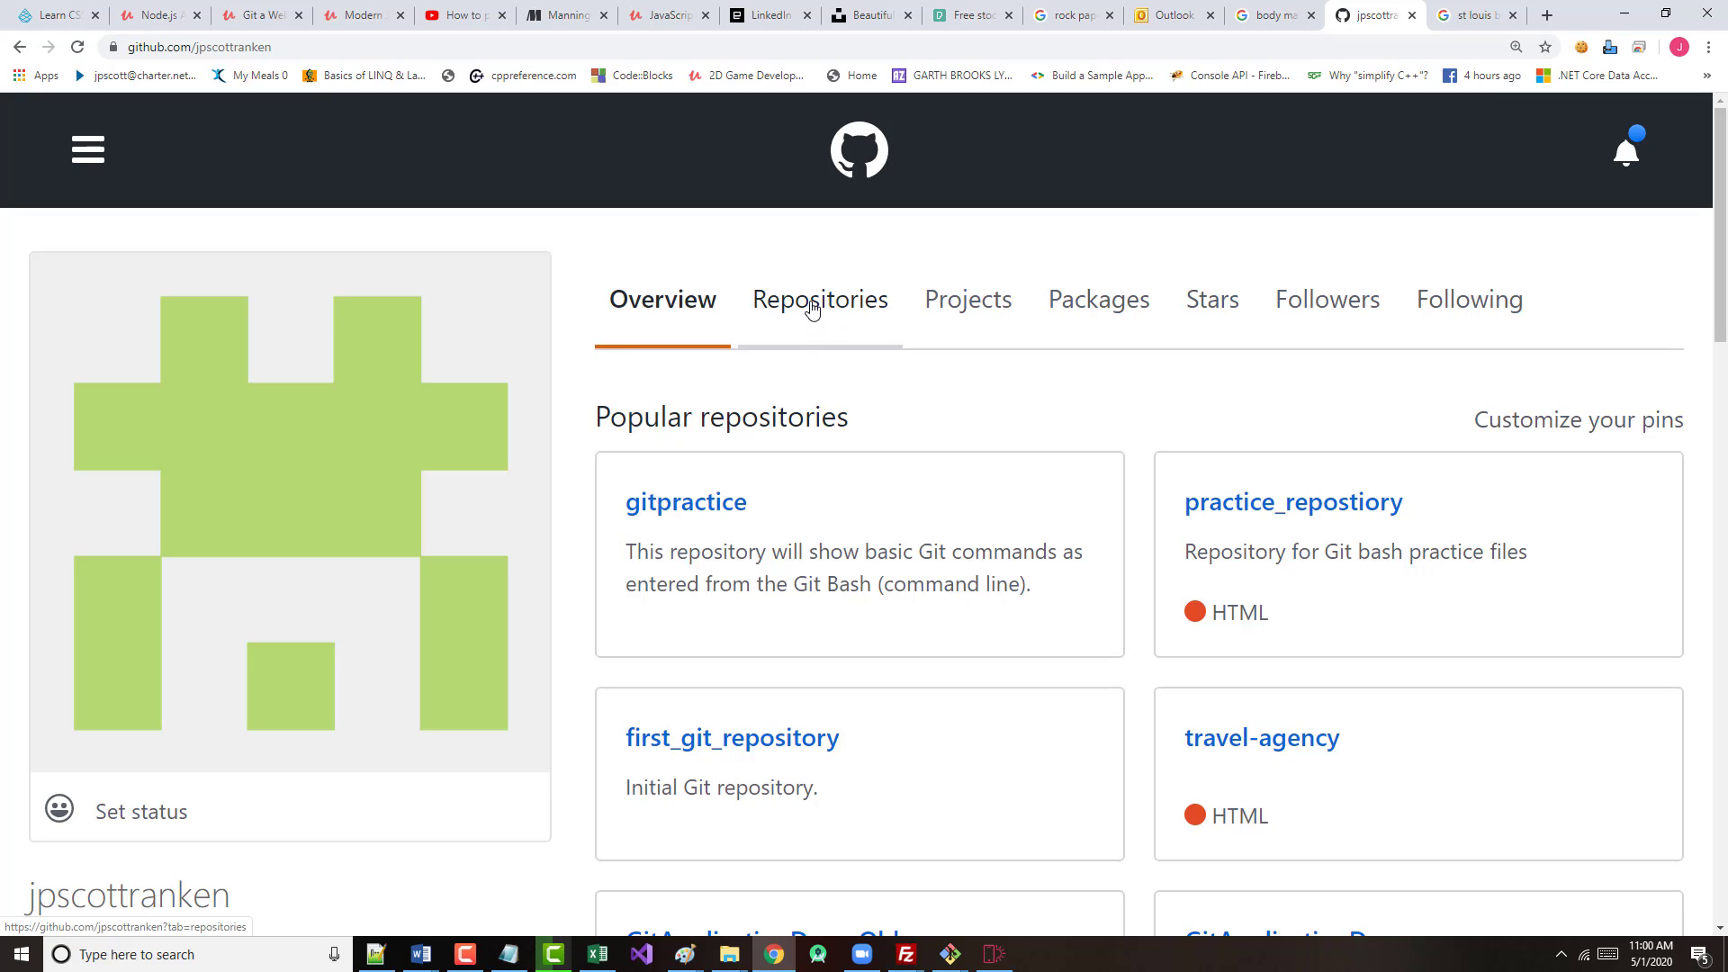
pyautogui.click(813, 304)
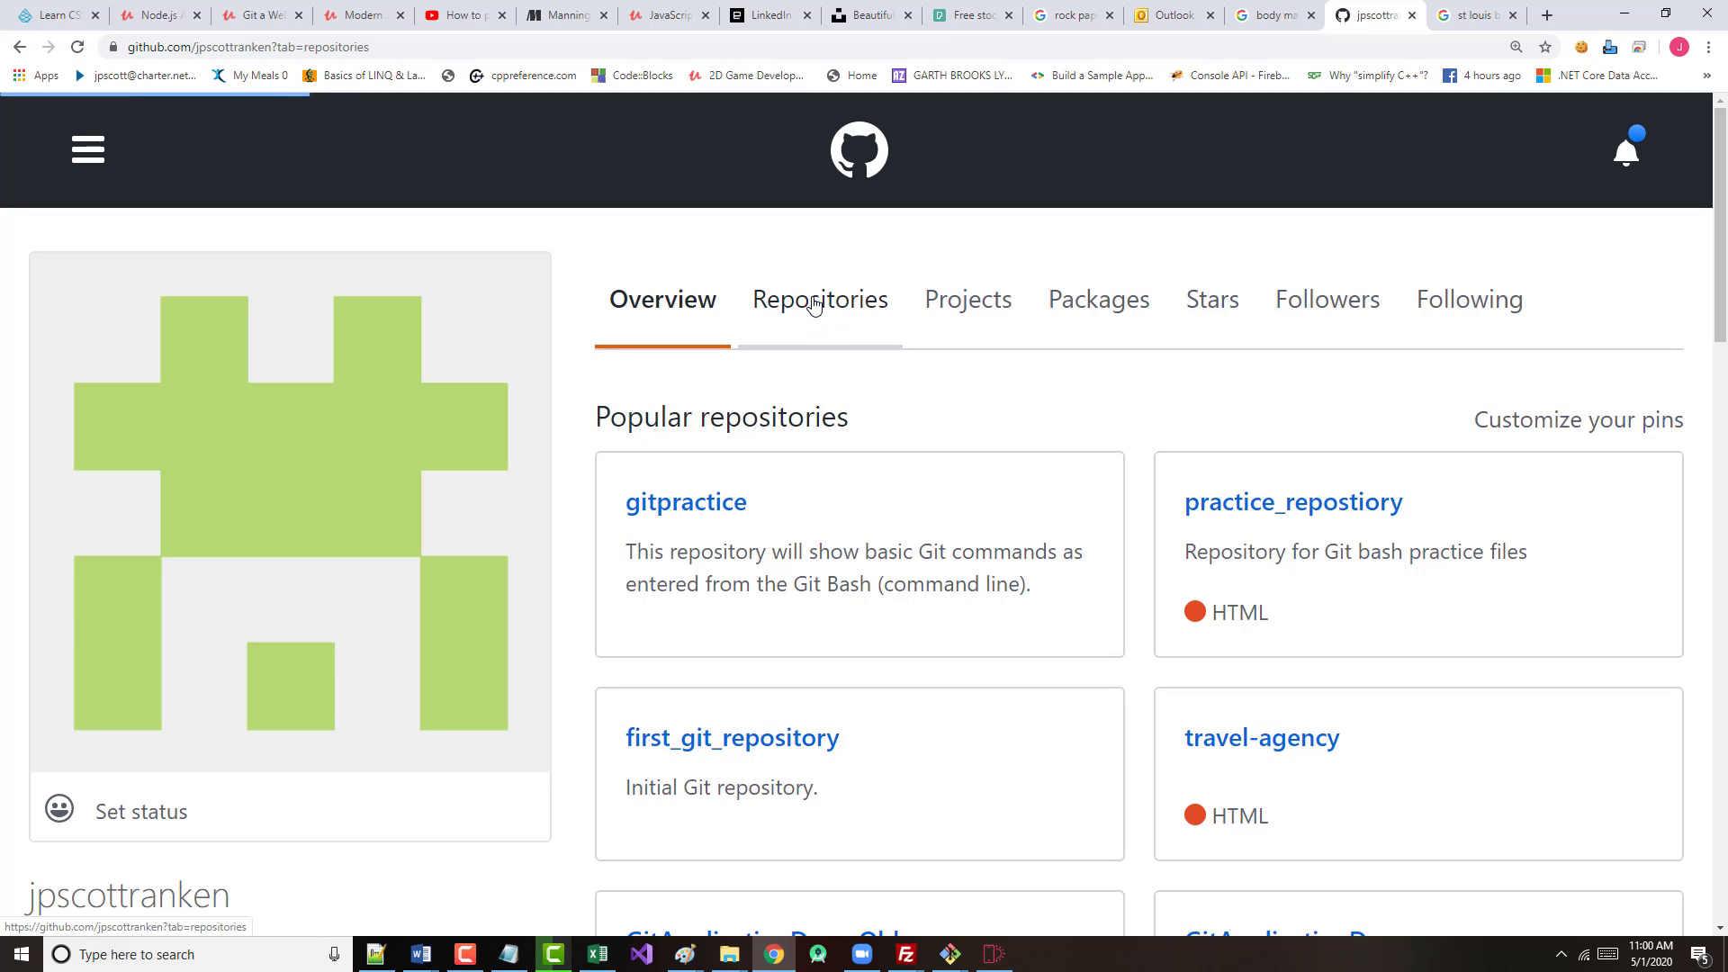
pyautogui.scroll(-1, 757, 491)
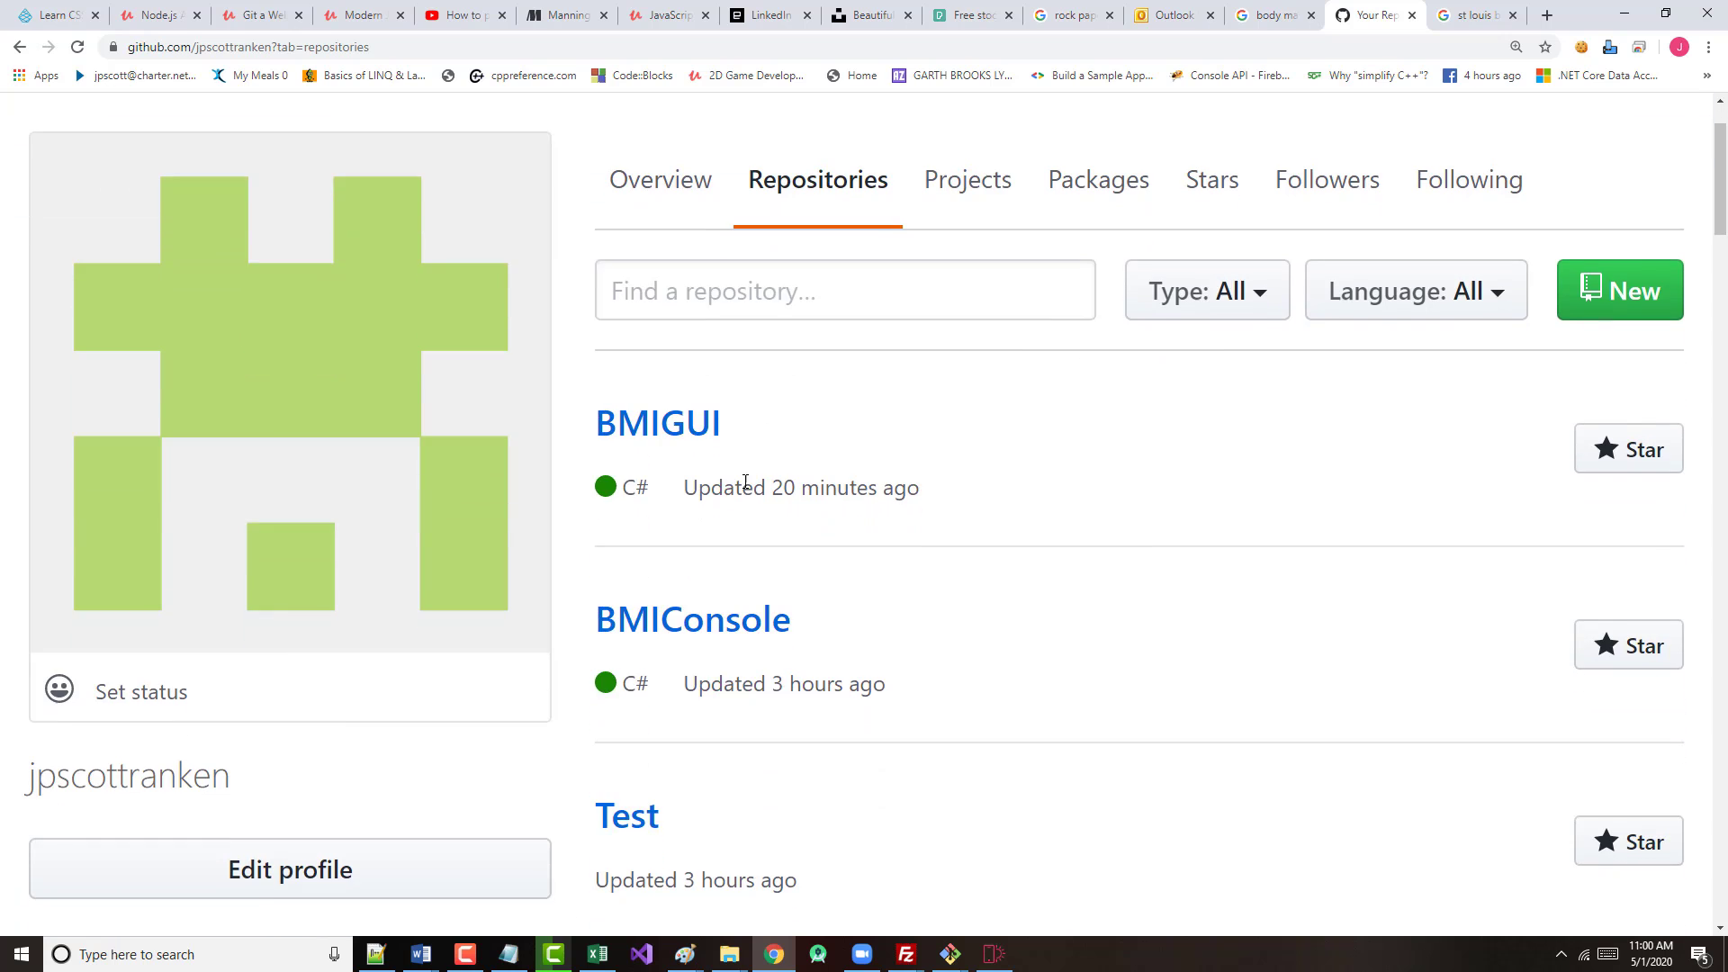
pyautogui.scroll(-5, 746, 481)
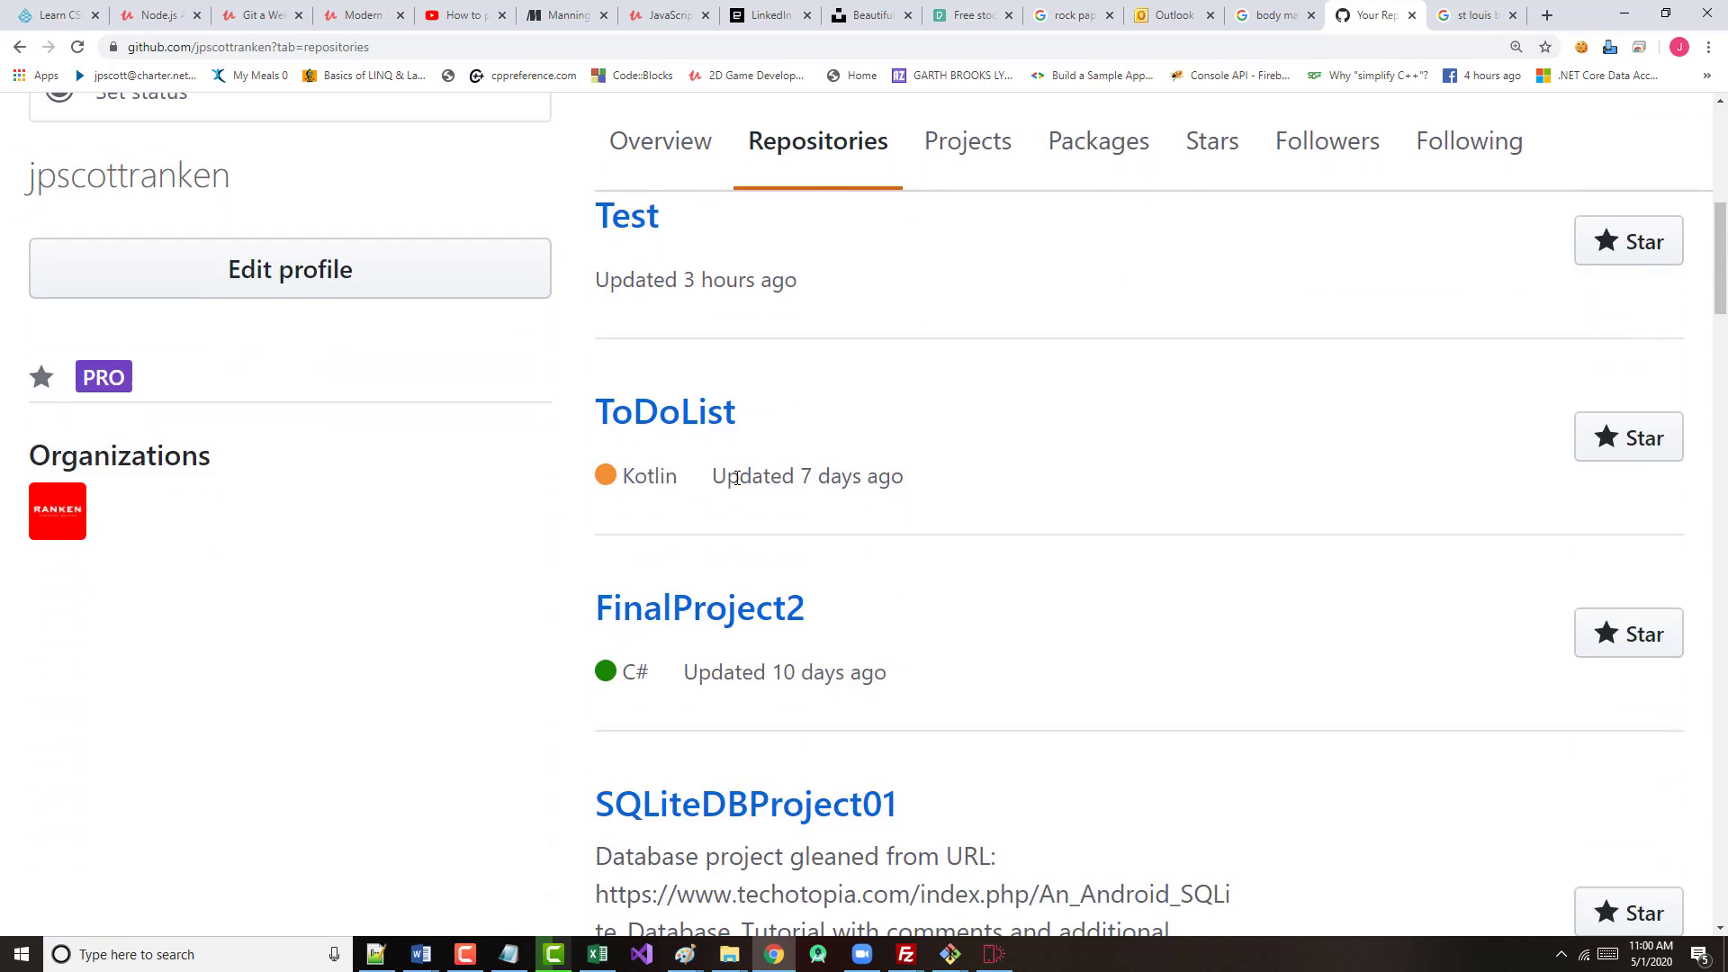
pyautogui.scroll(-6, 737, 478)
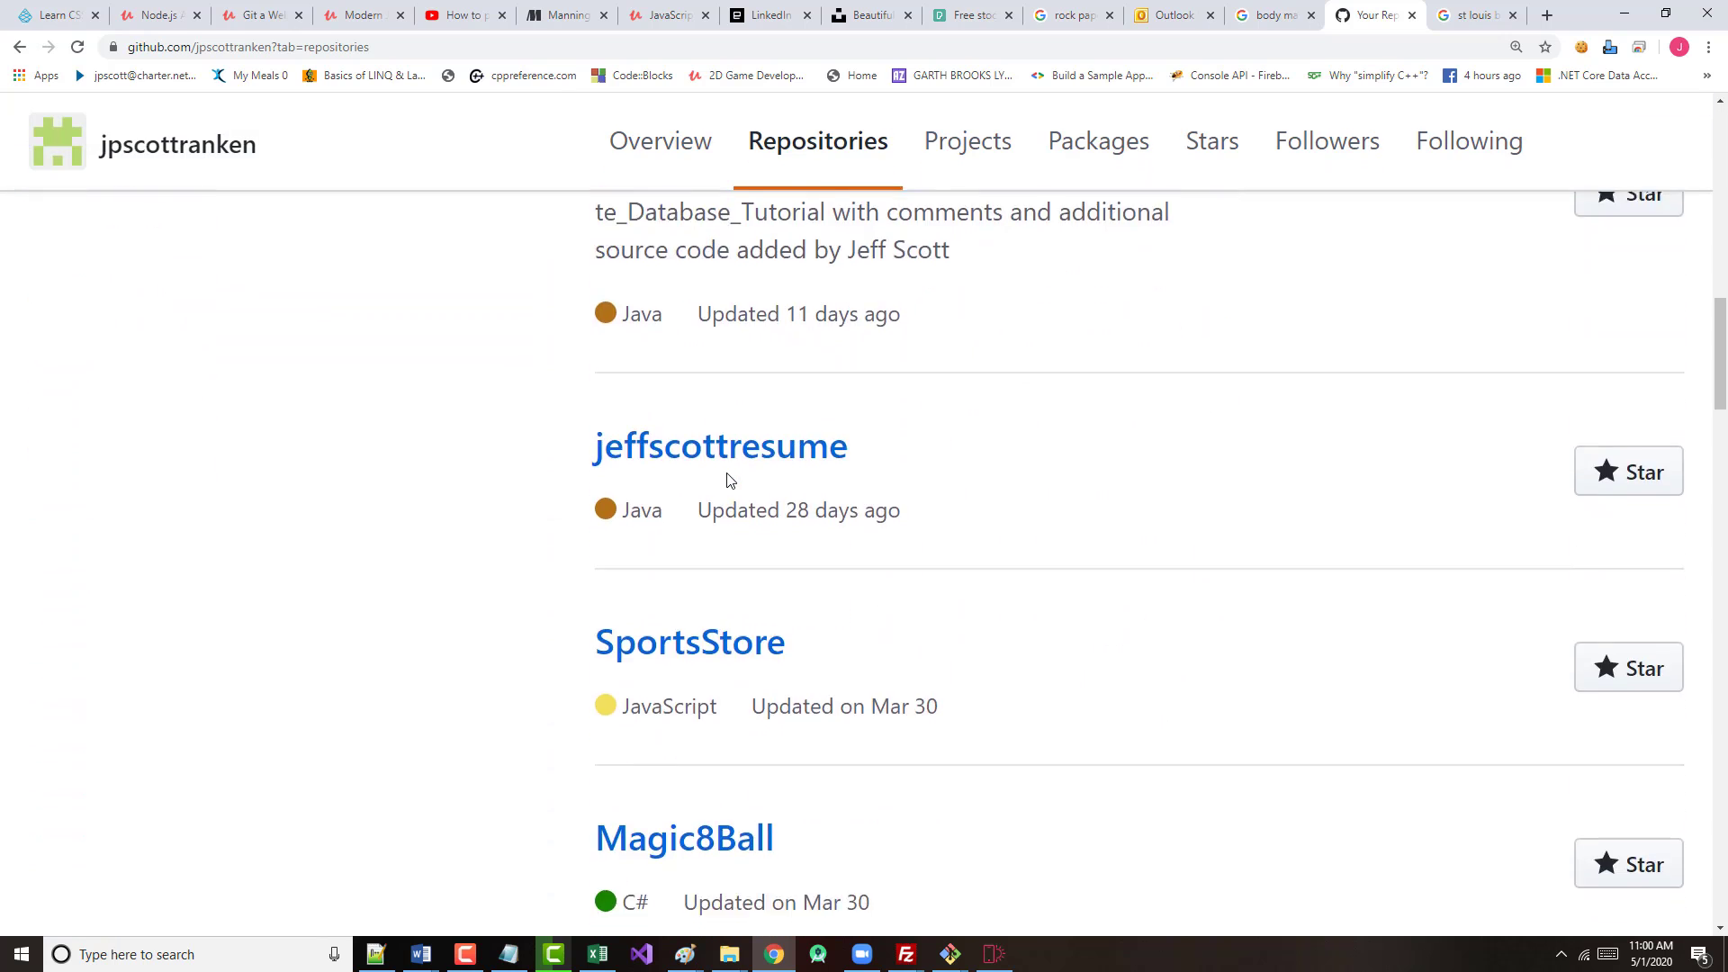
pyautogui.scroll(-1, 730, 480)
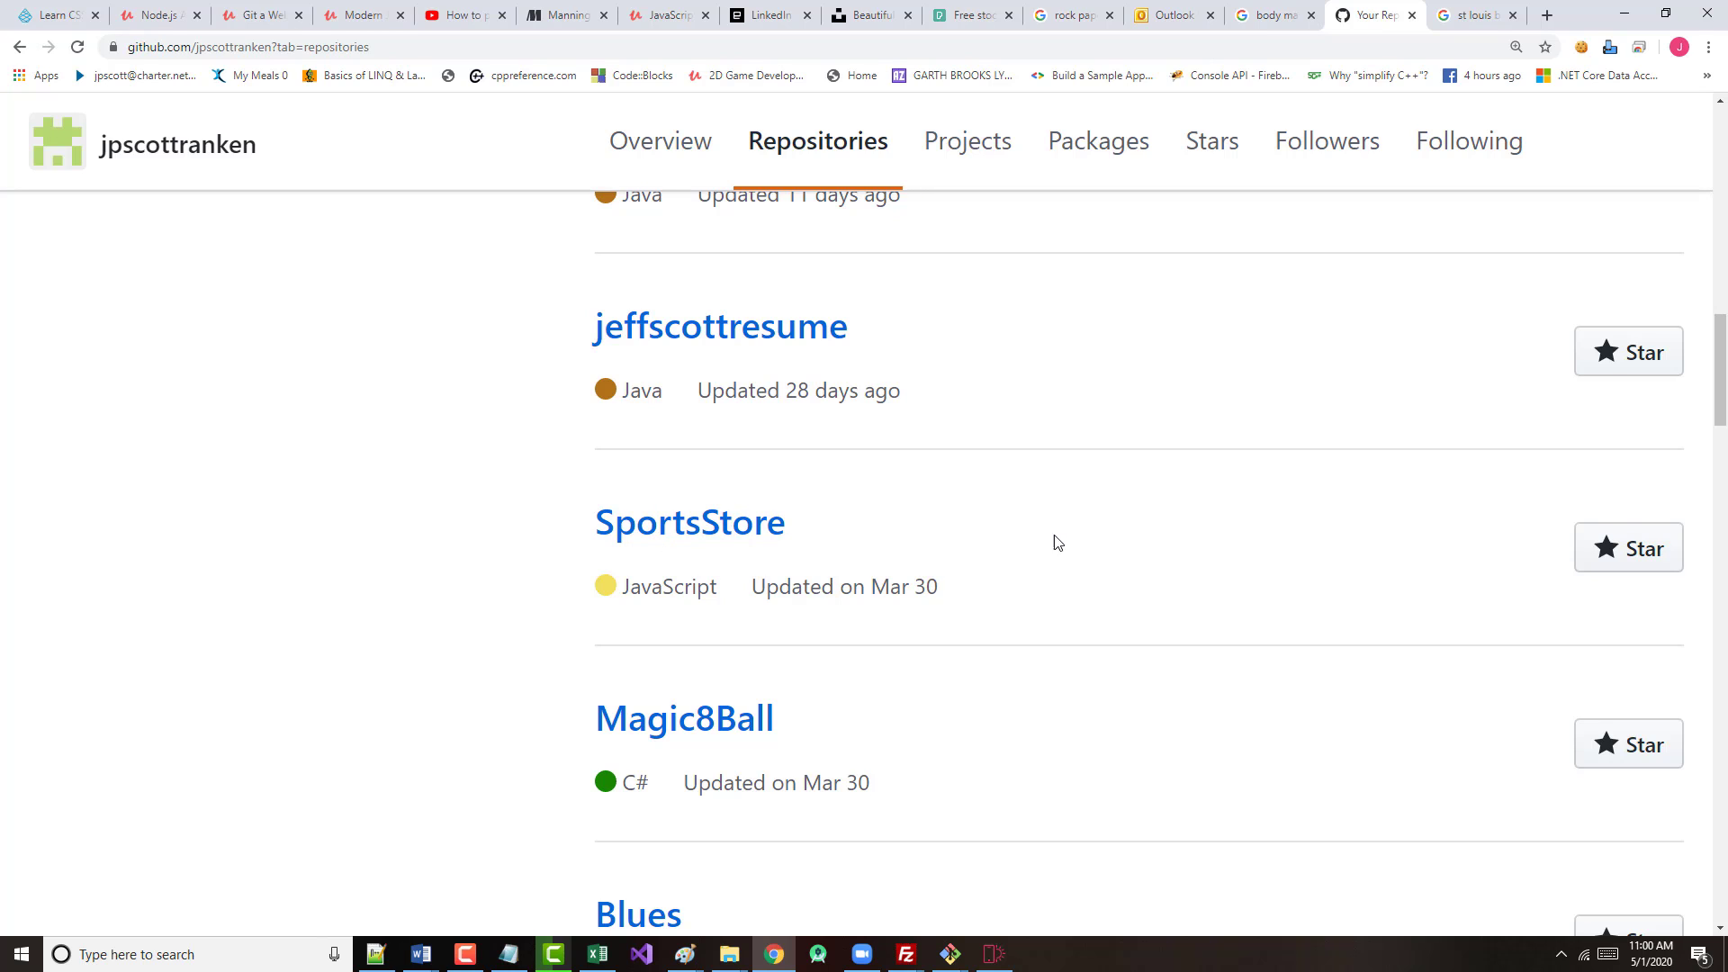
pyautogui.click(721, 526)
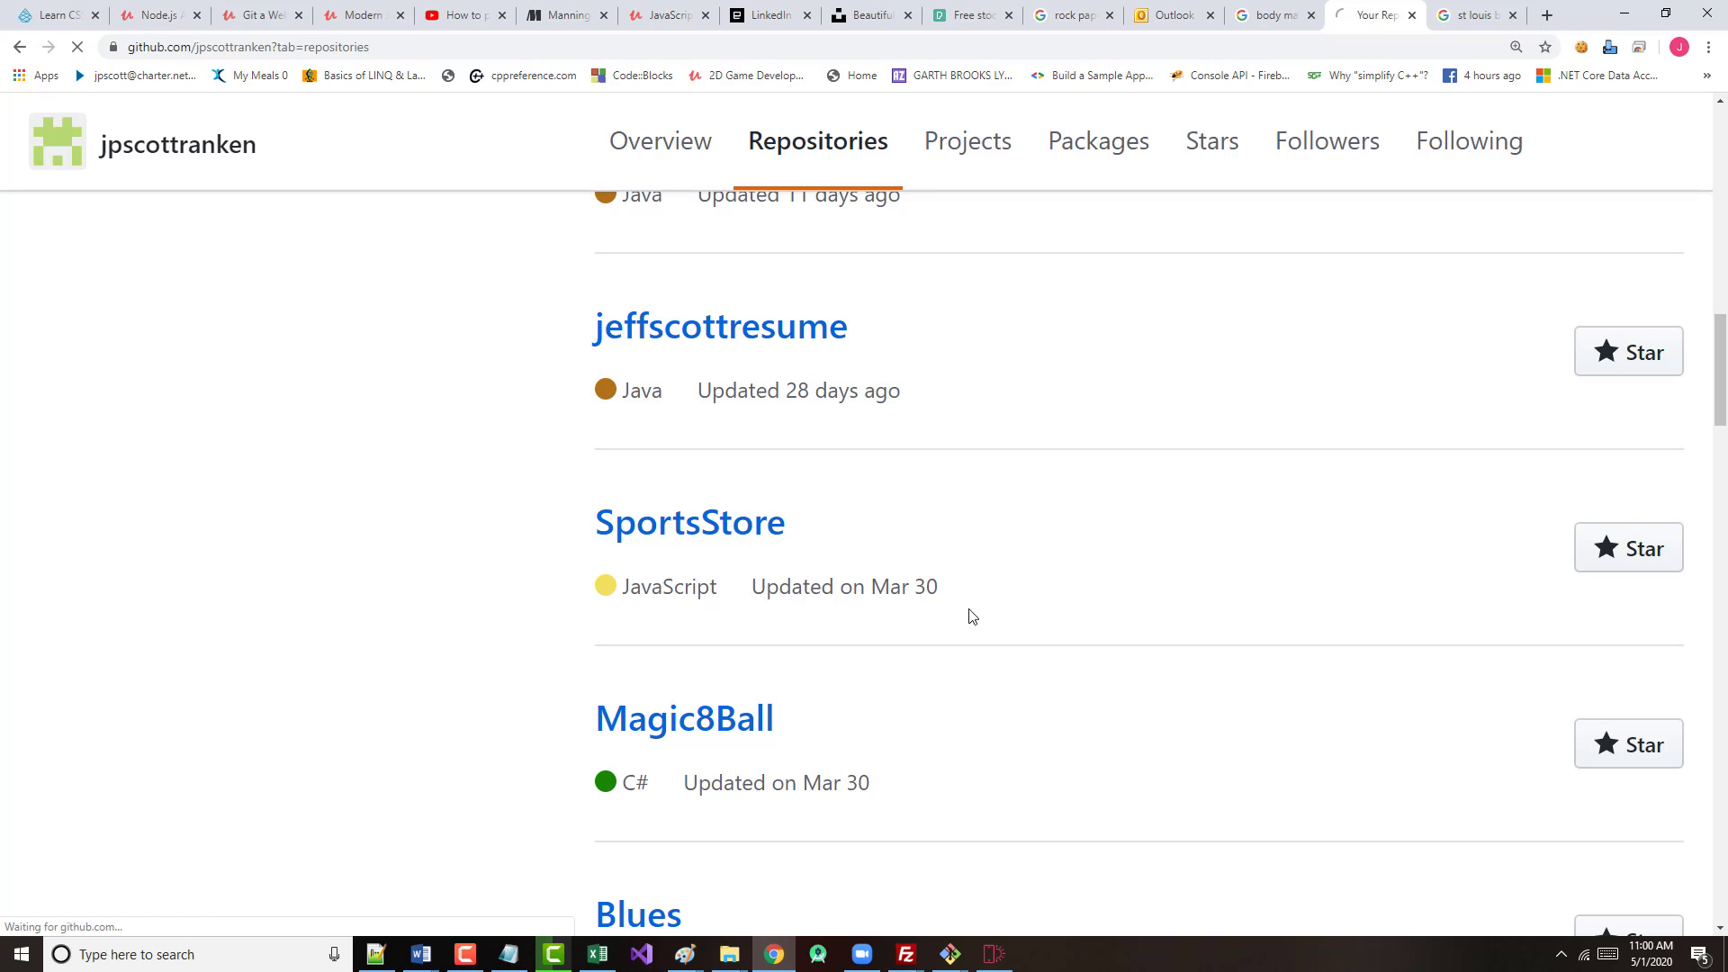
# - Reveal the HTTPS clone address of the SportsStore repository and copy it
pyautogui.scroll(-3, 1100, 711)
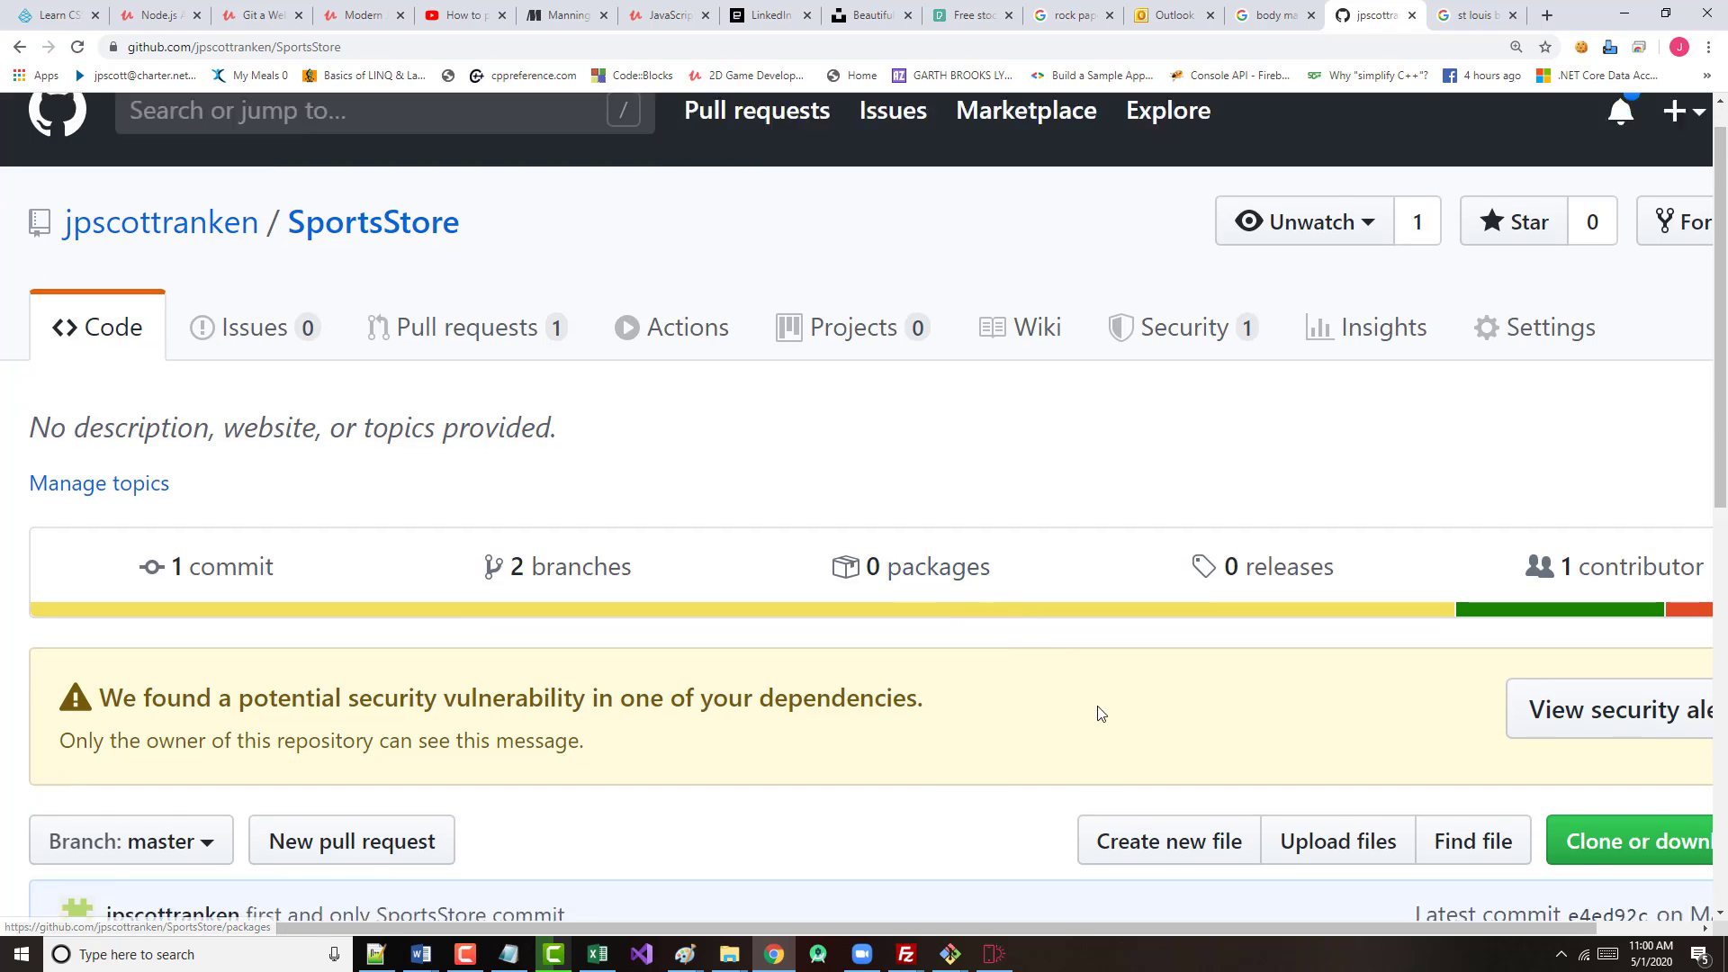
pyautogui.click(1620, 582)
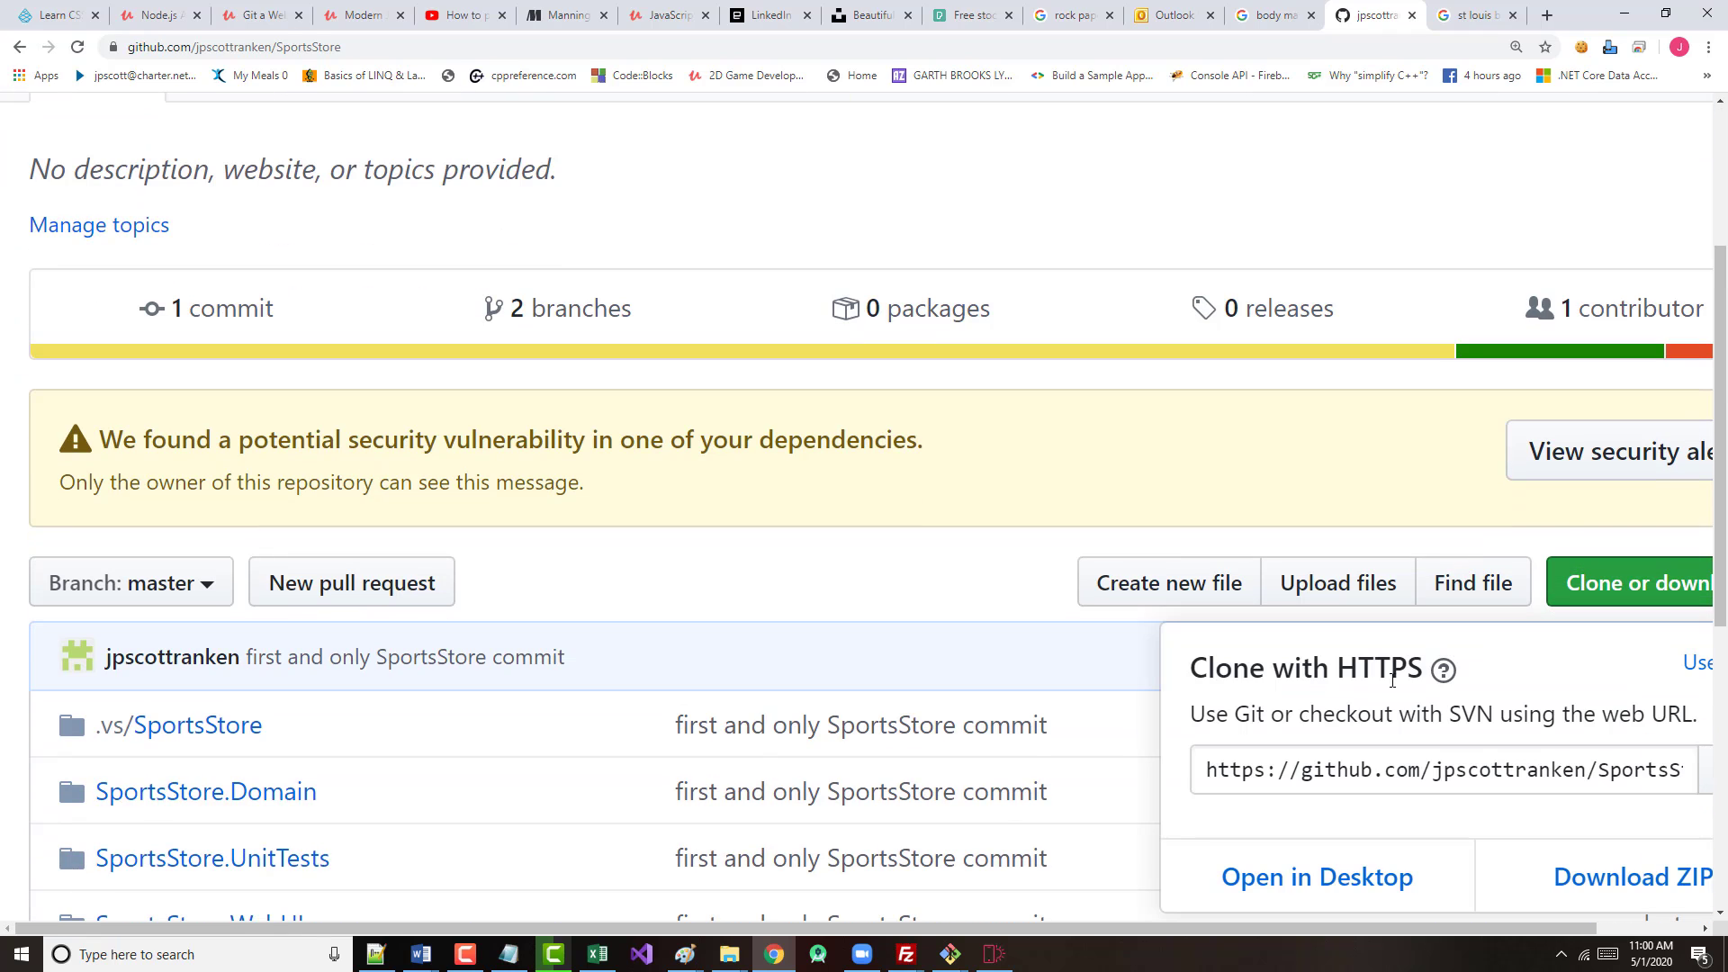
pyautogui.click(1207, 769)
pyautogui.hotkey('ctrl', 'c')
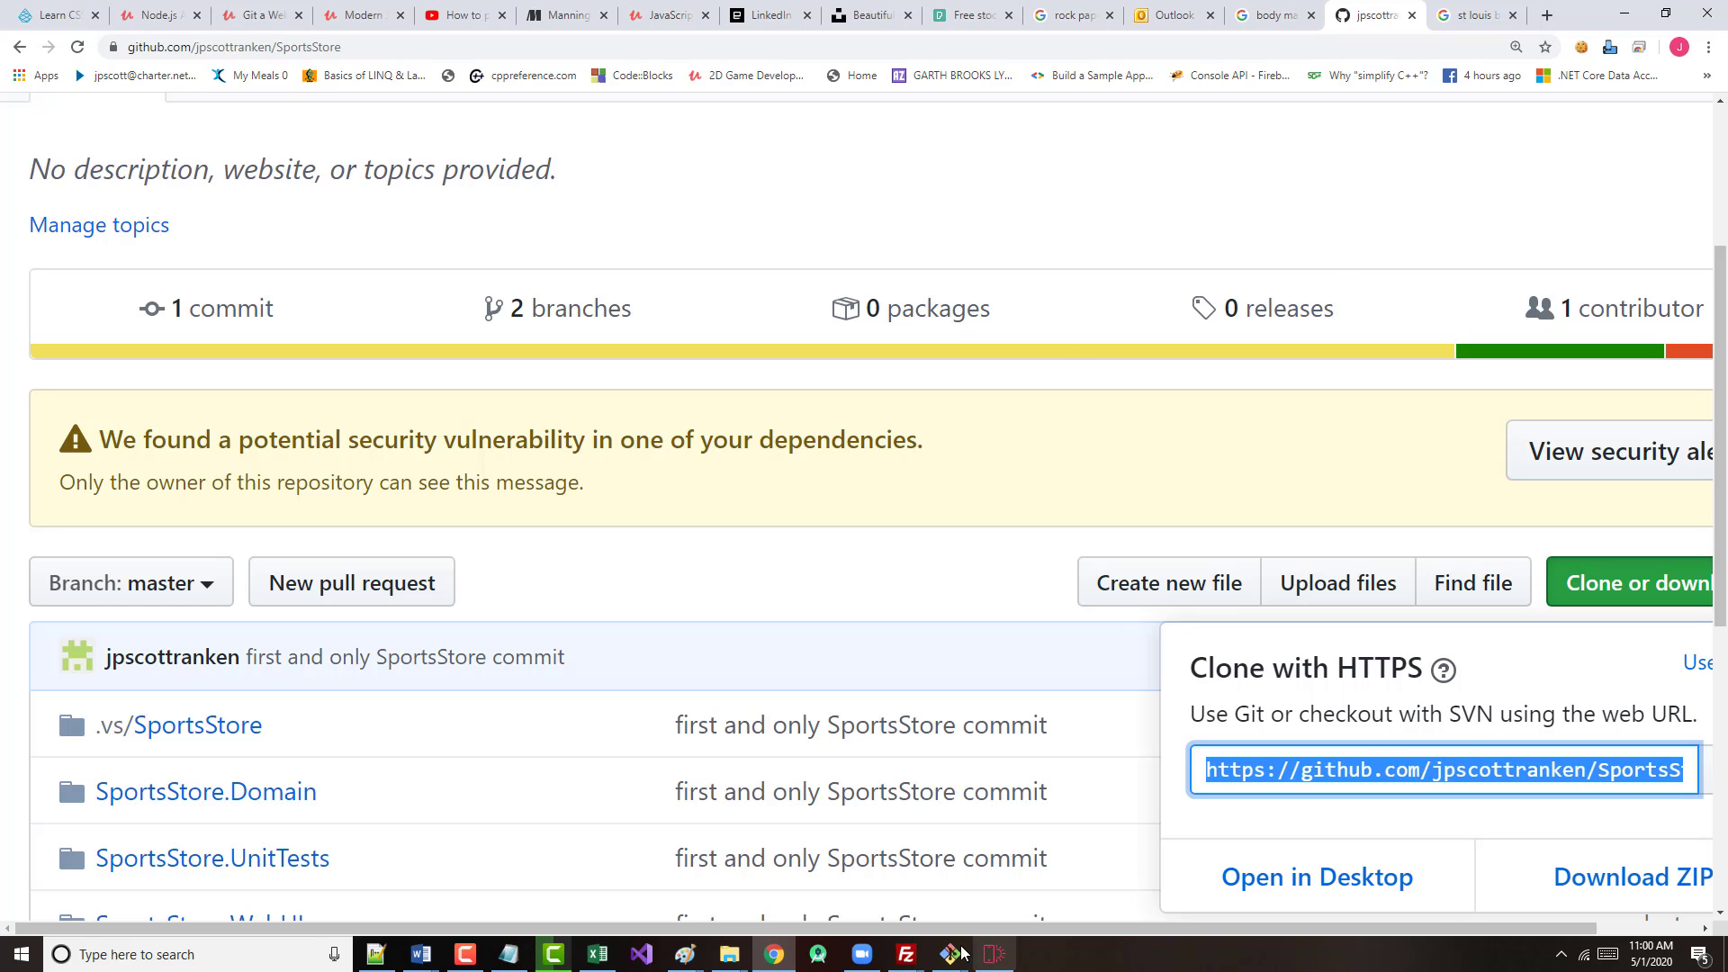
# - Switch to Mobirise, link the ASP.NET image to the copied SportsStore repository address, opening in a new window, and apply the image settings
pyautogui.click(994, 955)
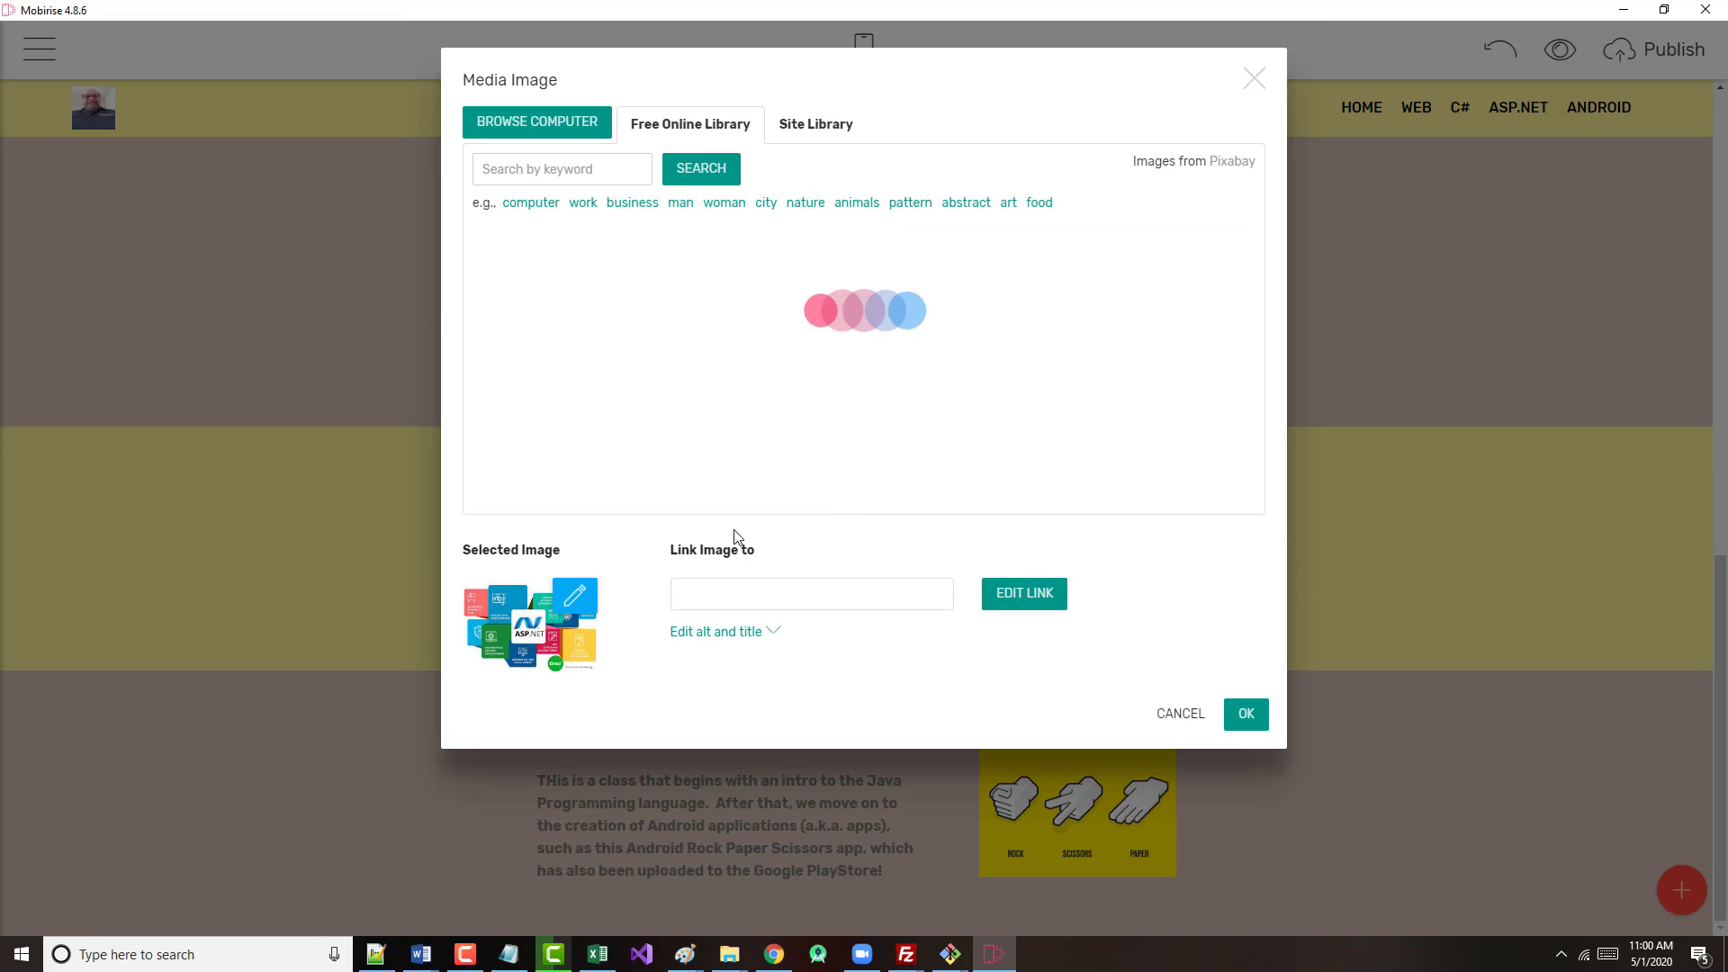
pyautogui.click(985, 592)
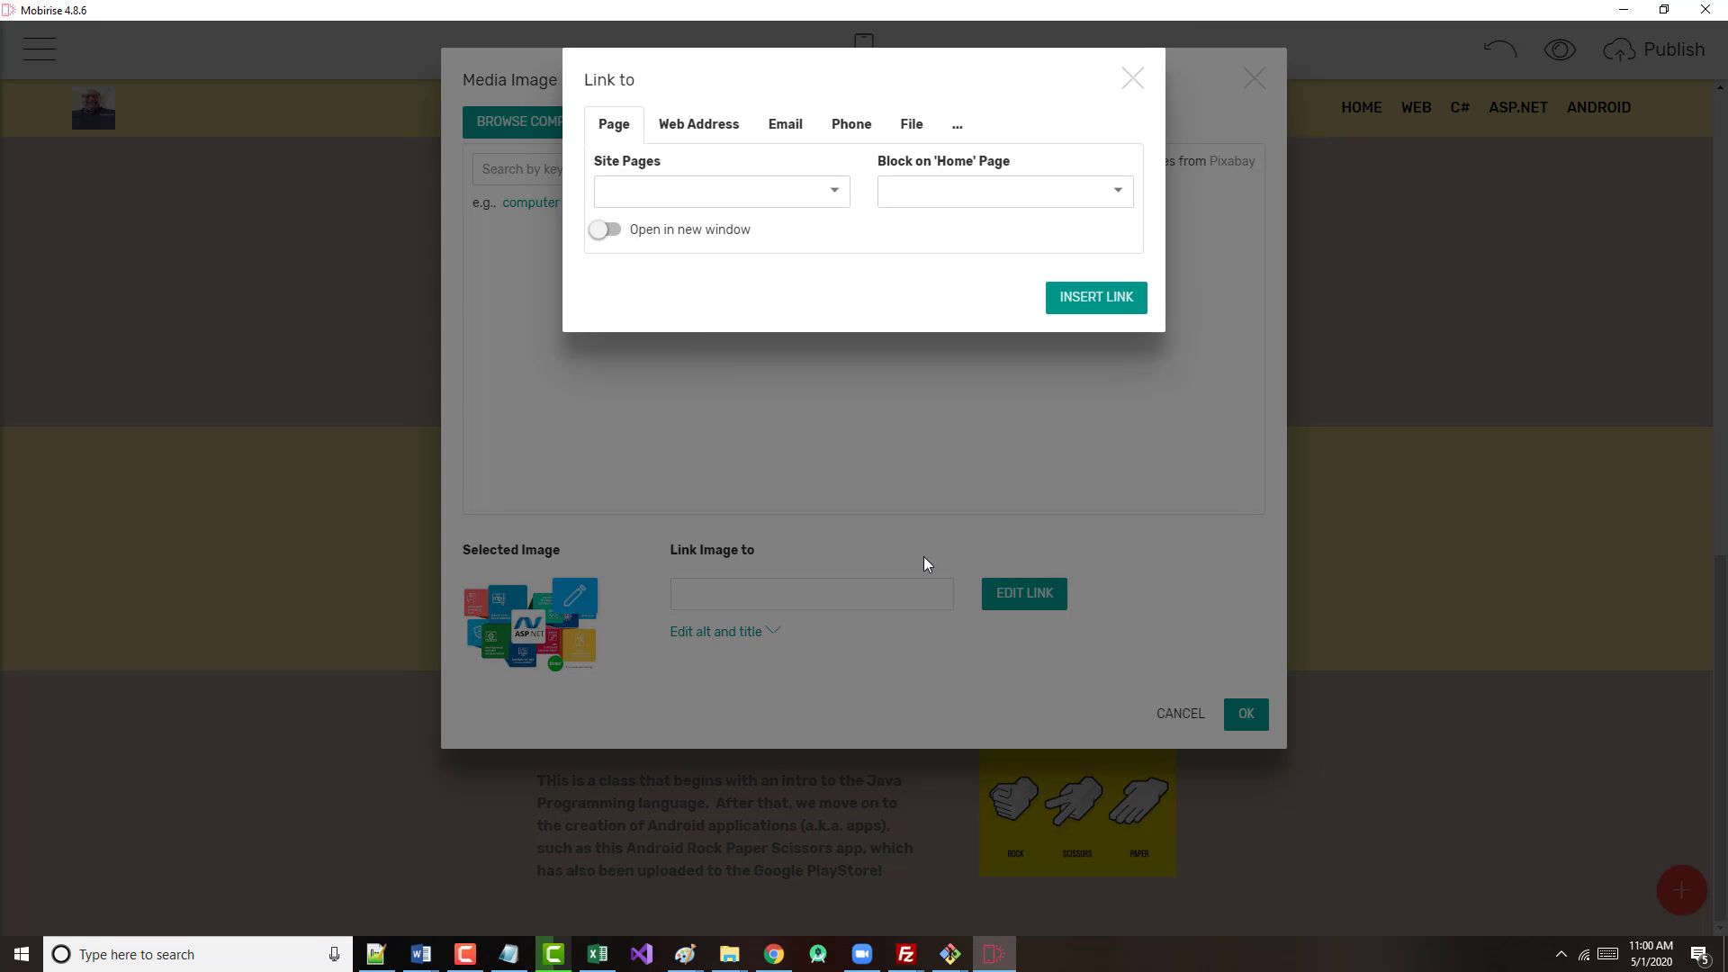
pyautogui.click(696, 127)
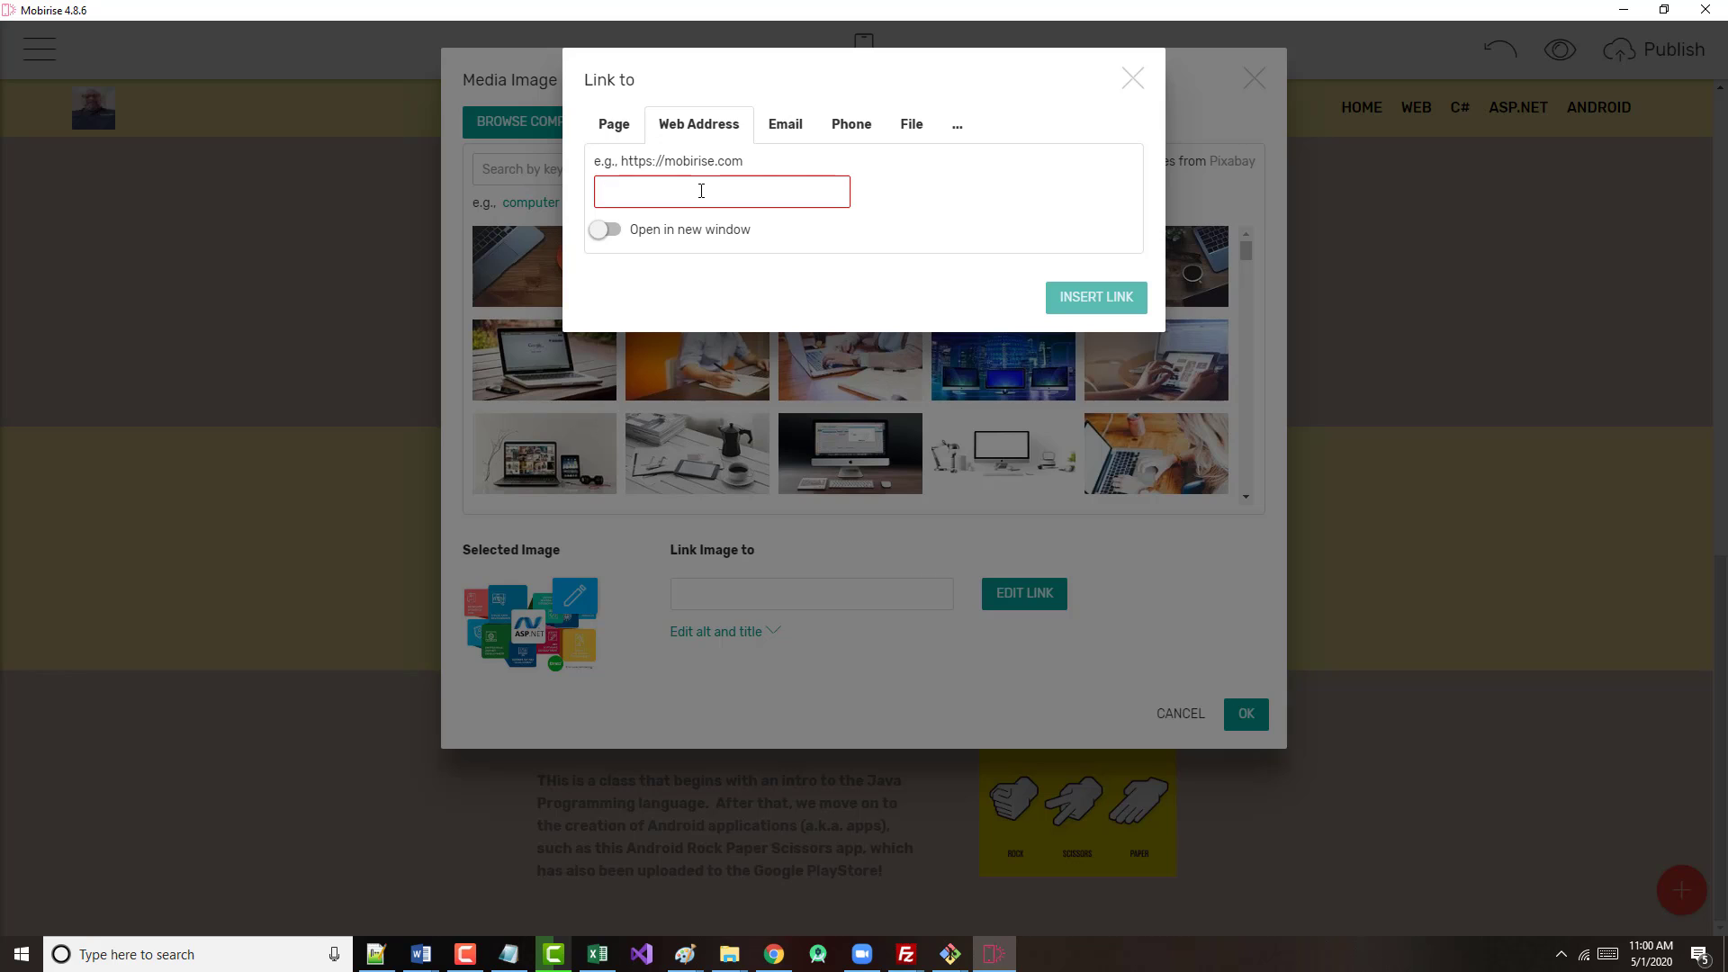
pyautogui.hotkey('ctrl', 'v')
pyautogui.click(617, 233)
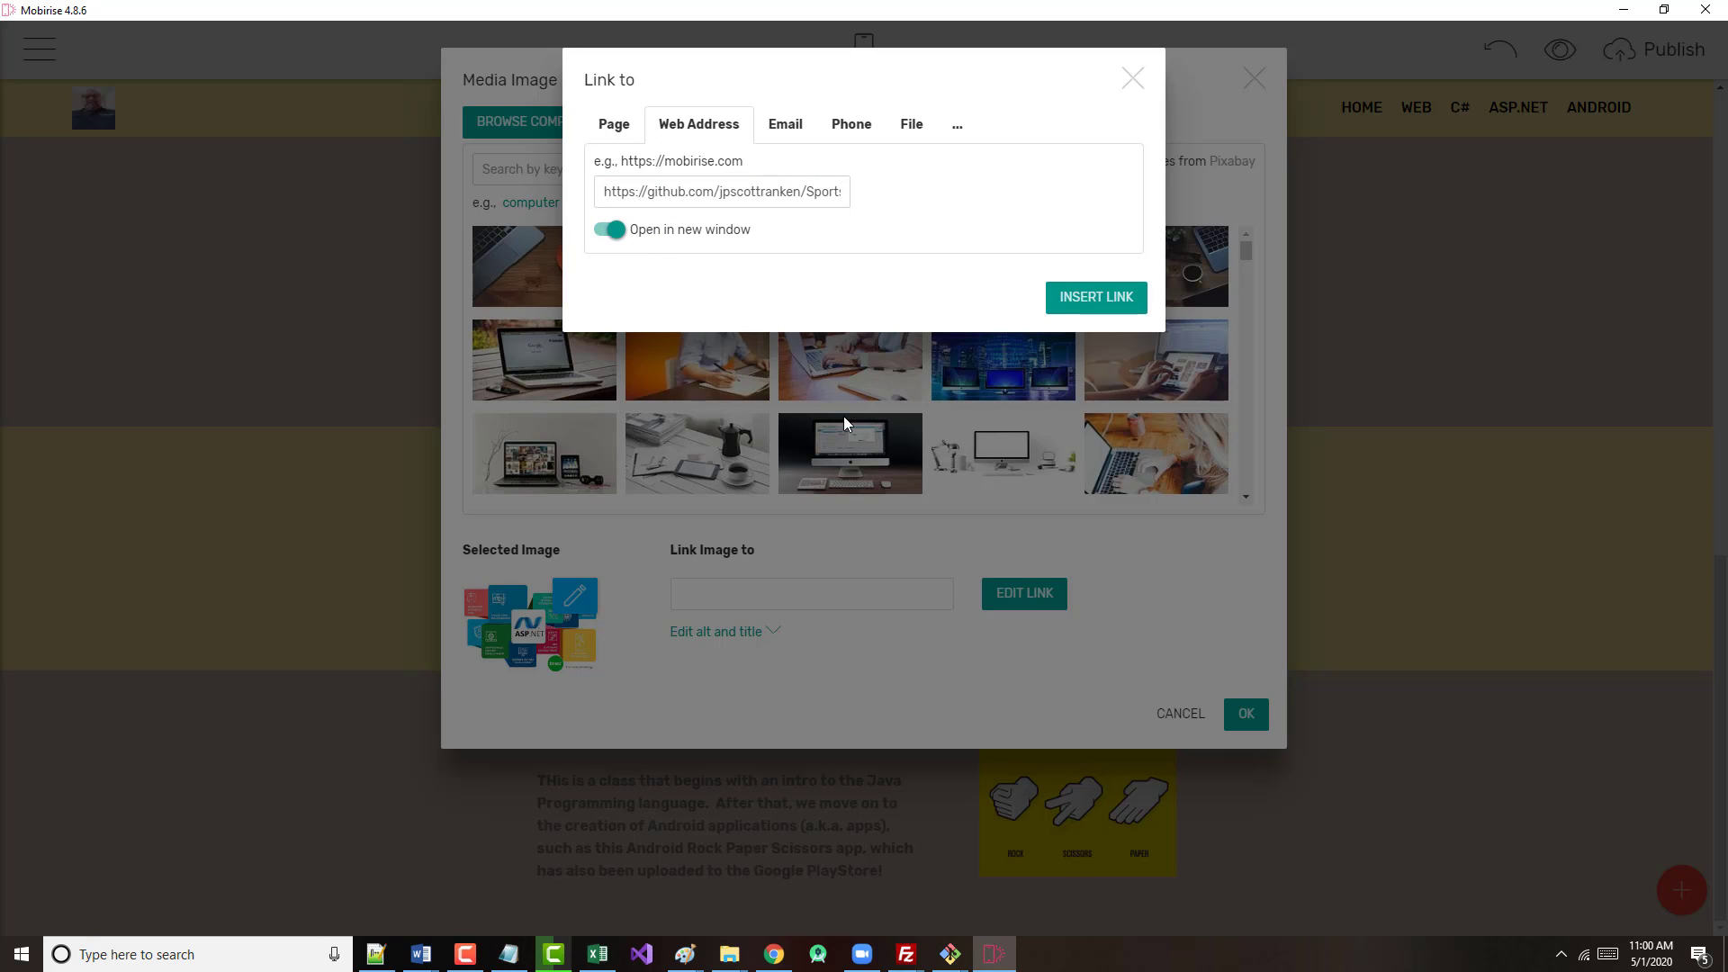
pyautogui.click(1096, 297)
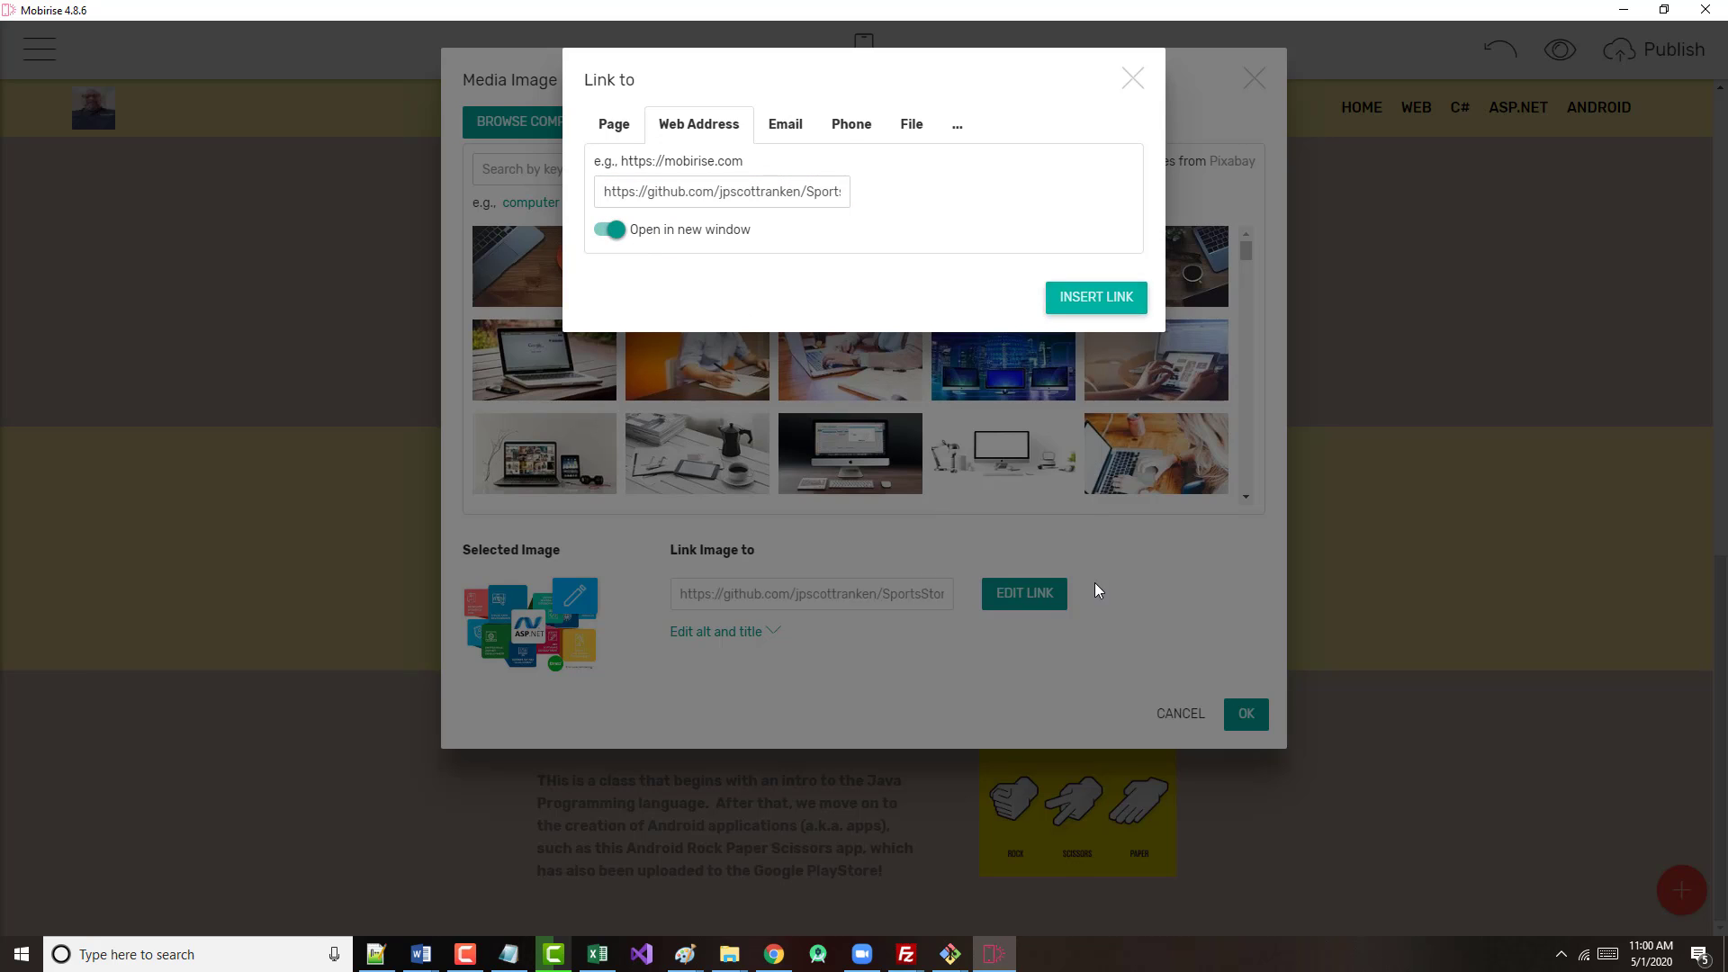
pyautogui.click(1243, 717)
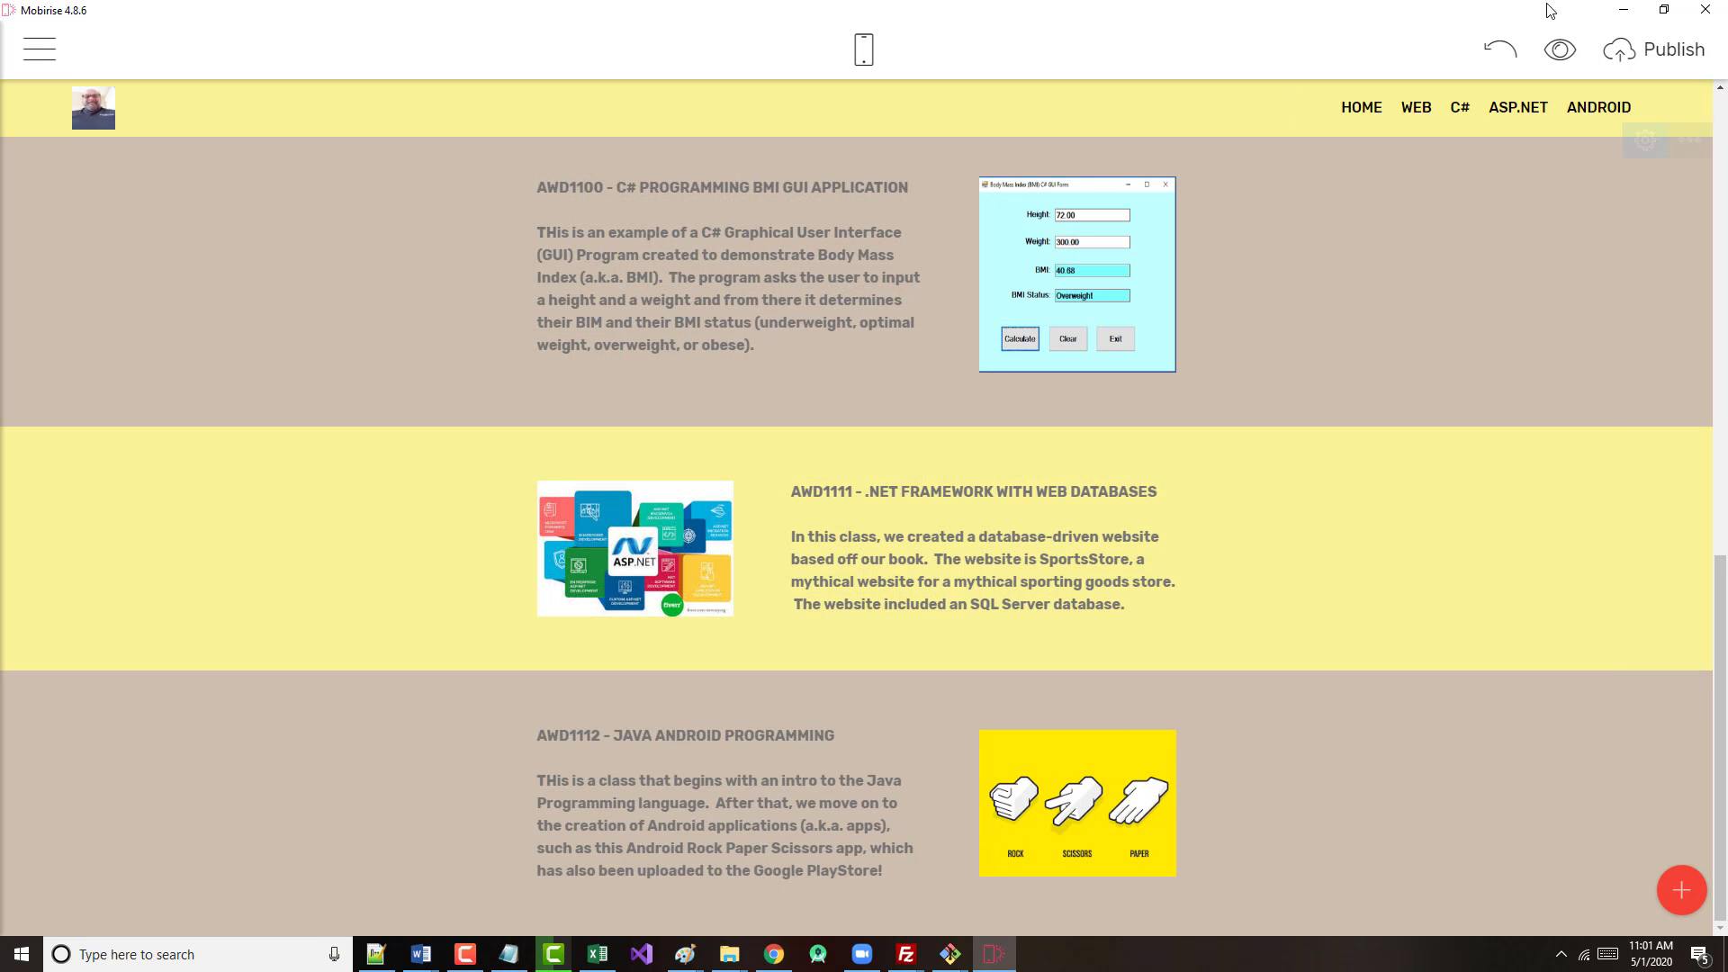
# - Switch to Chrome, return from SportsStore to the owner's repository list and look through it for a Rock Paper Scissors repository
pyautogui.click(1621, 11)
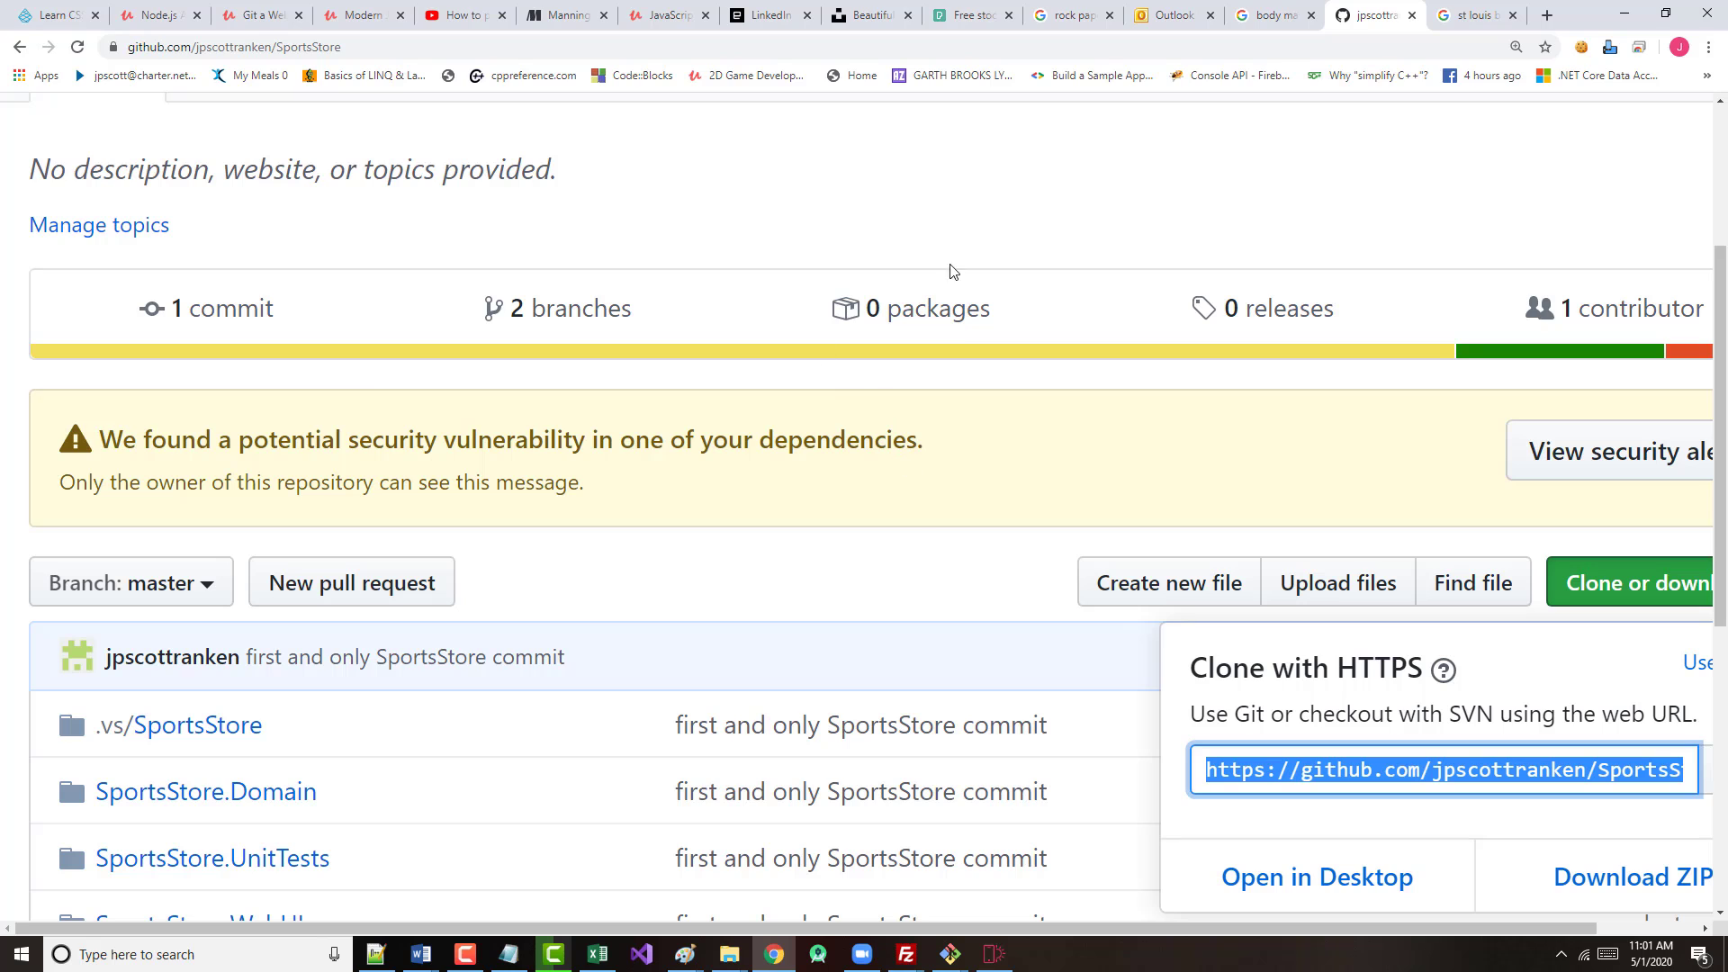
pyautogui.scroll(-1, 27, 286)
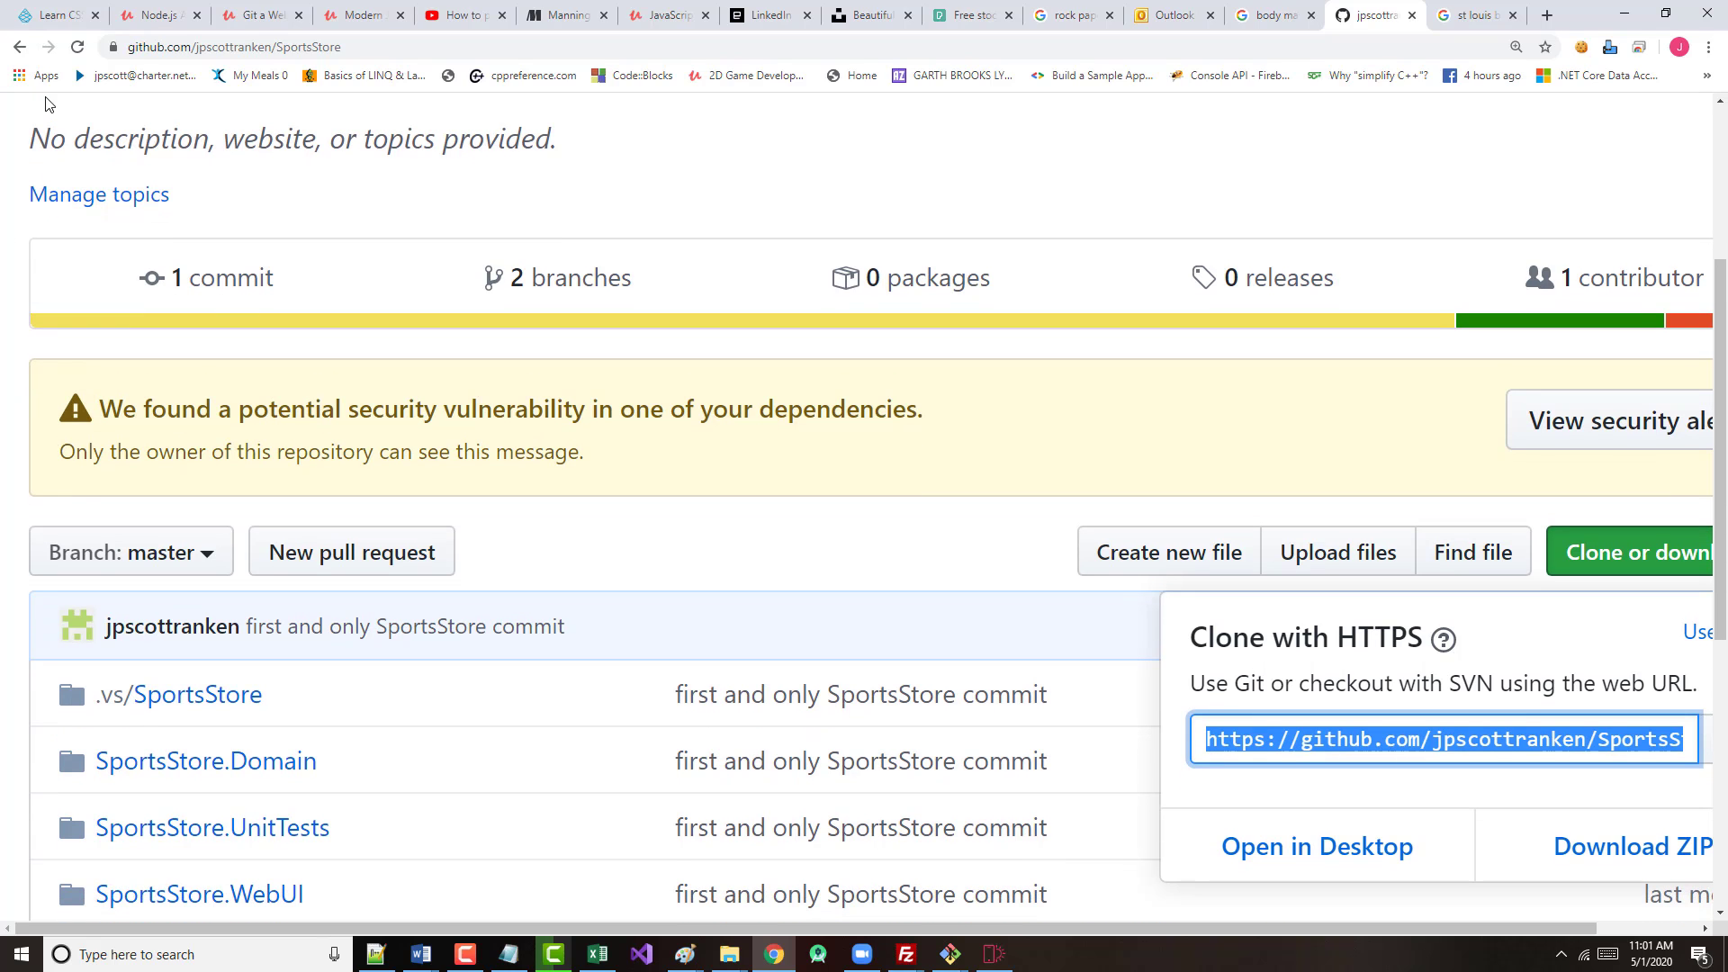
pyautogui.click(20, 48)
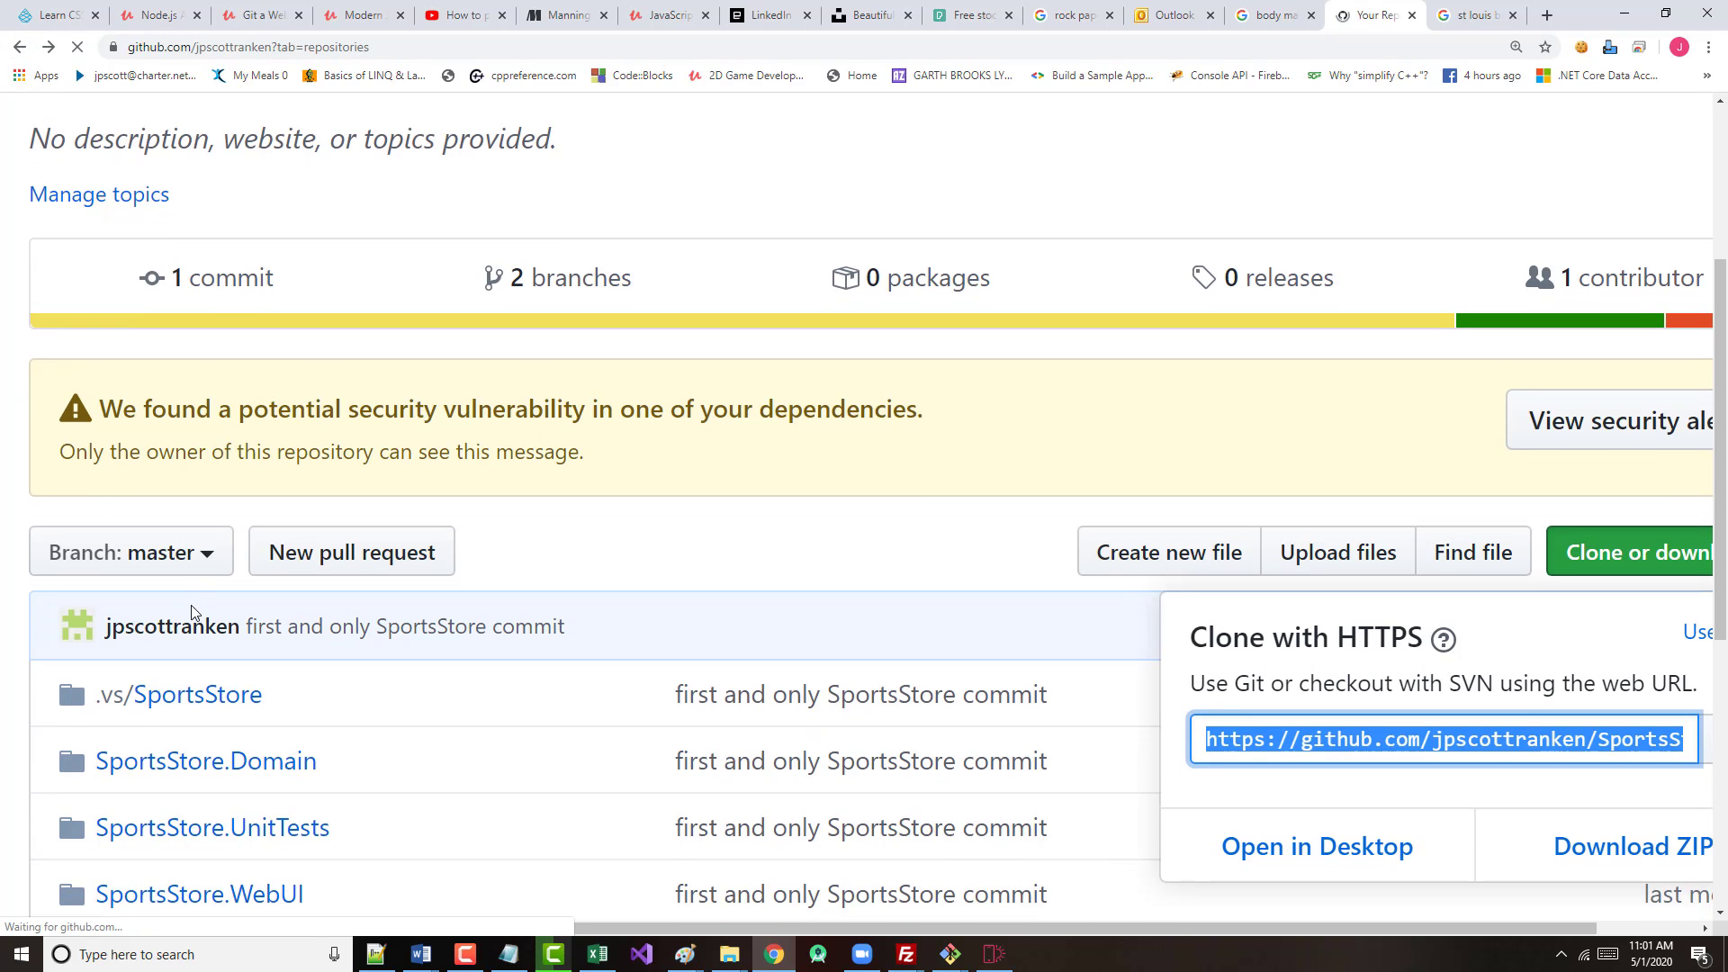
pyautogui.scroll(-3, 711, 617)
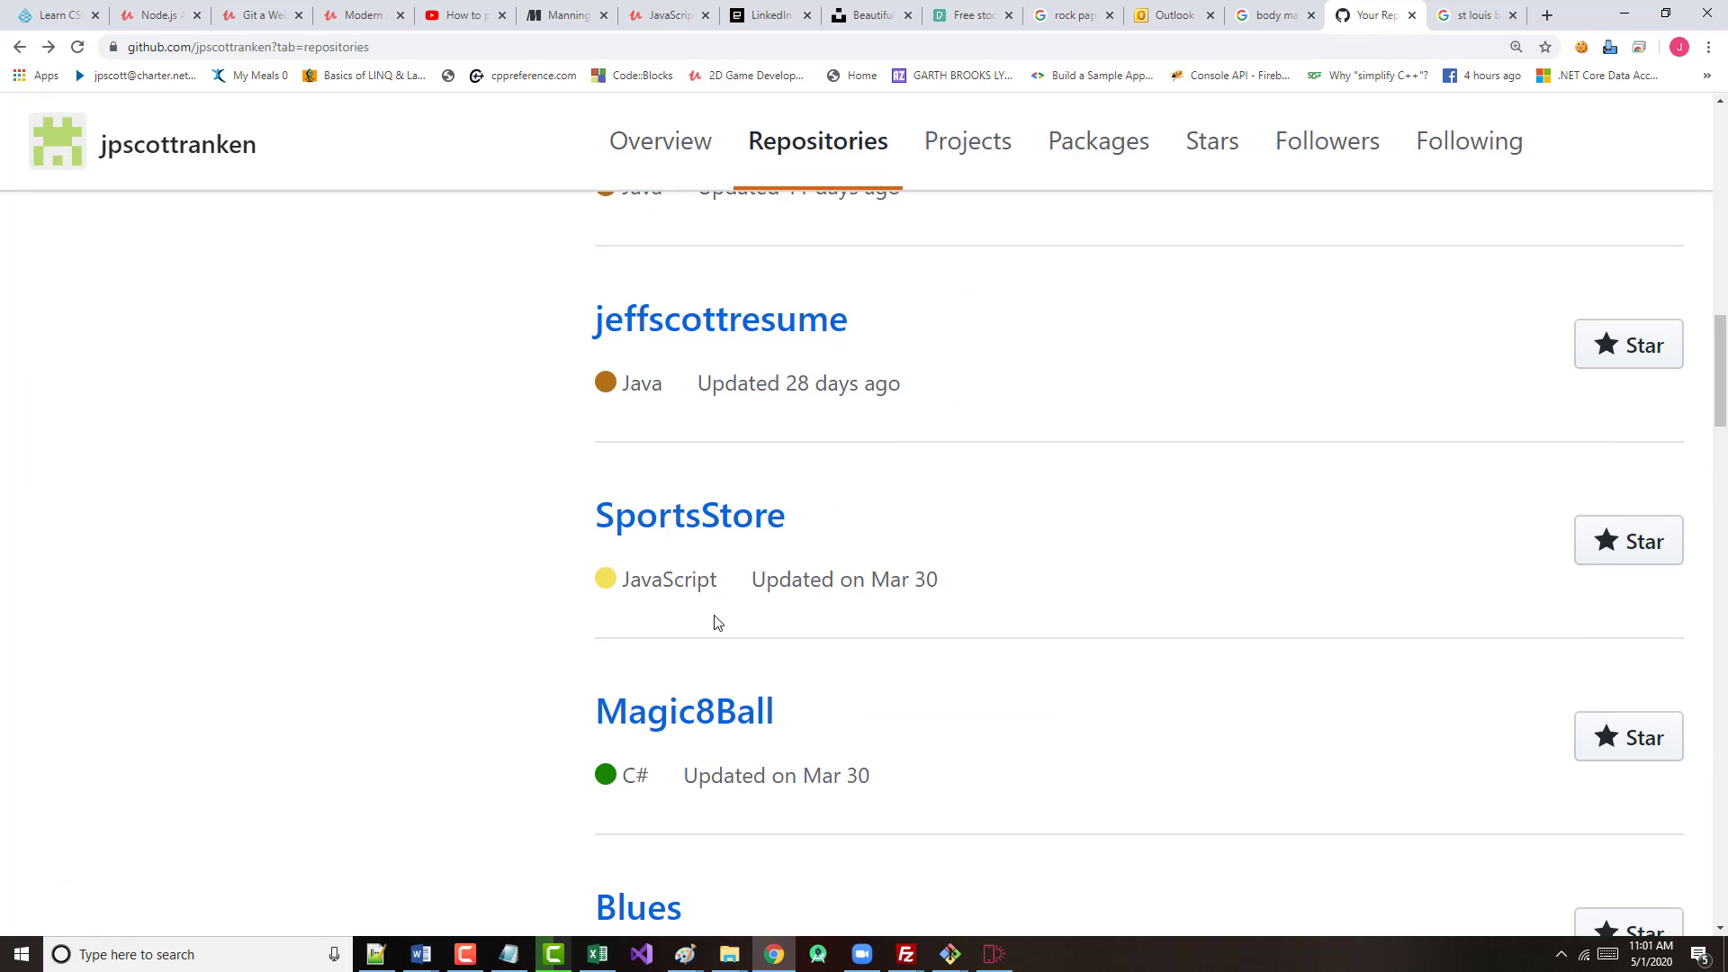
pyautogui.scroll(-8, 701, 628)
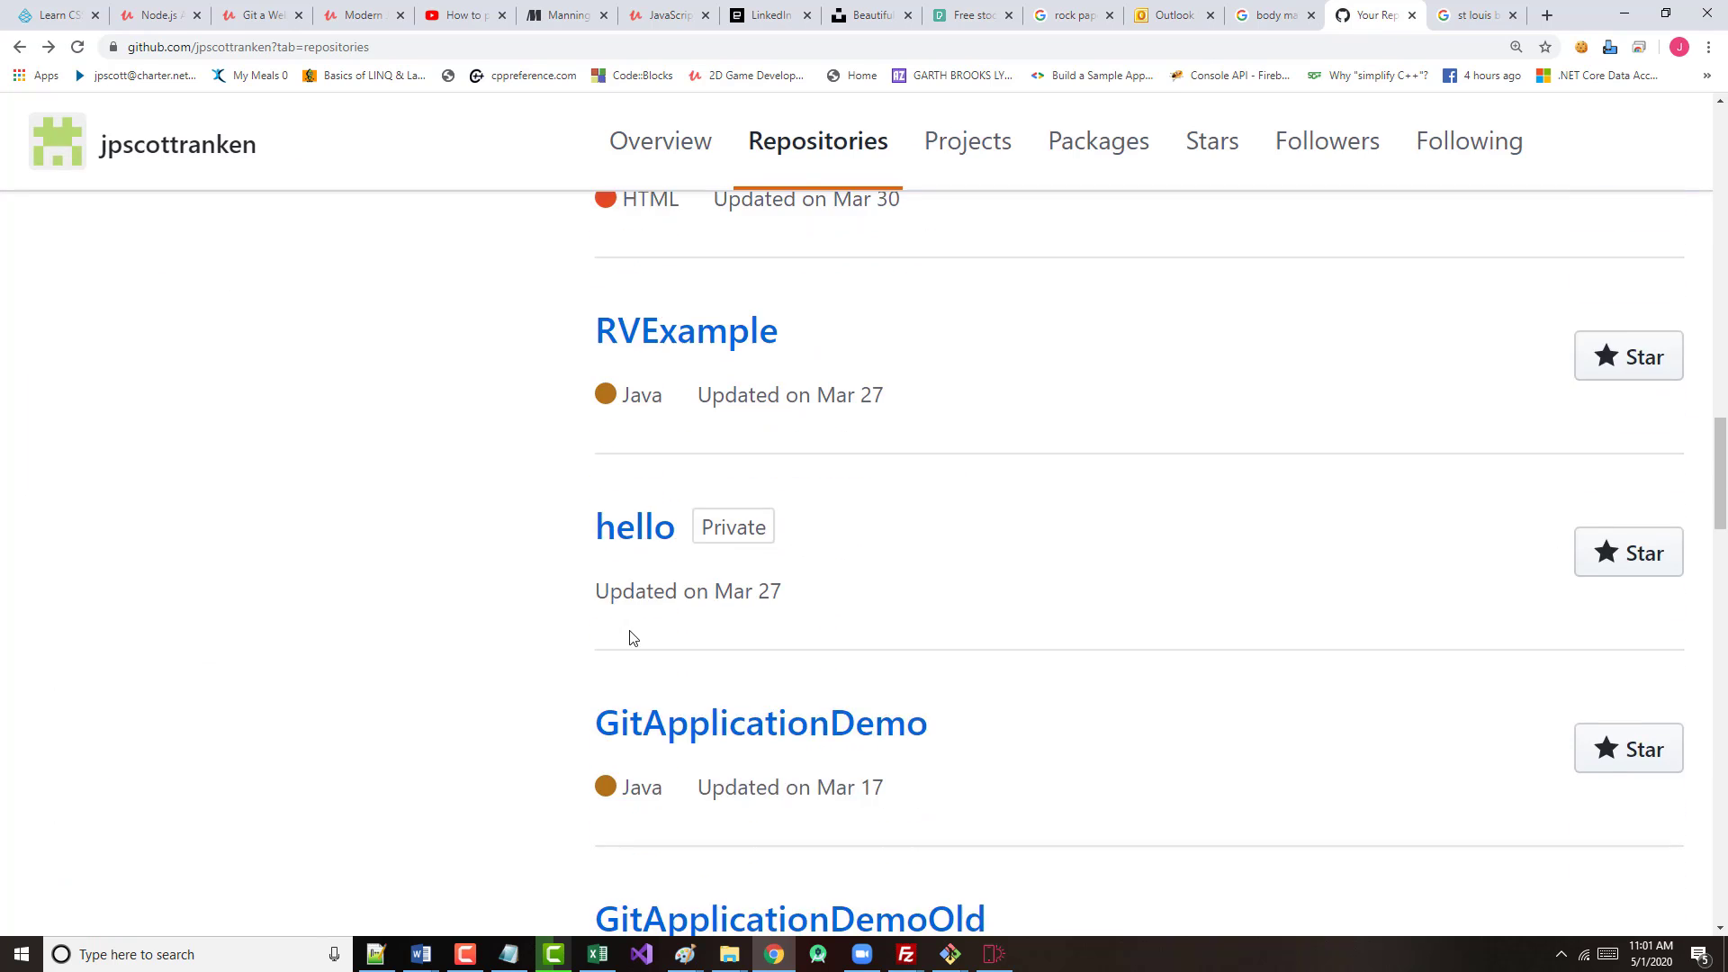
pyautogui.scroll(-7, 626, 633)
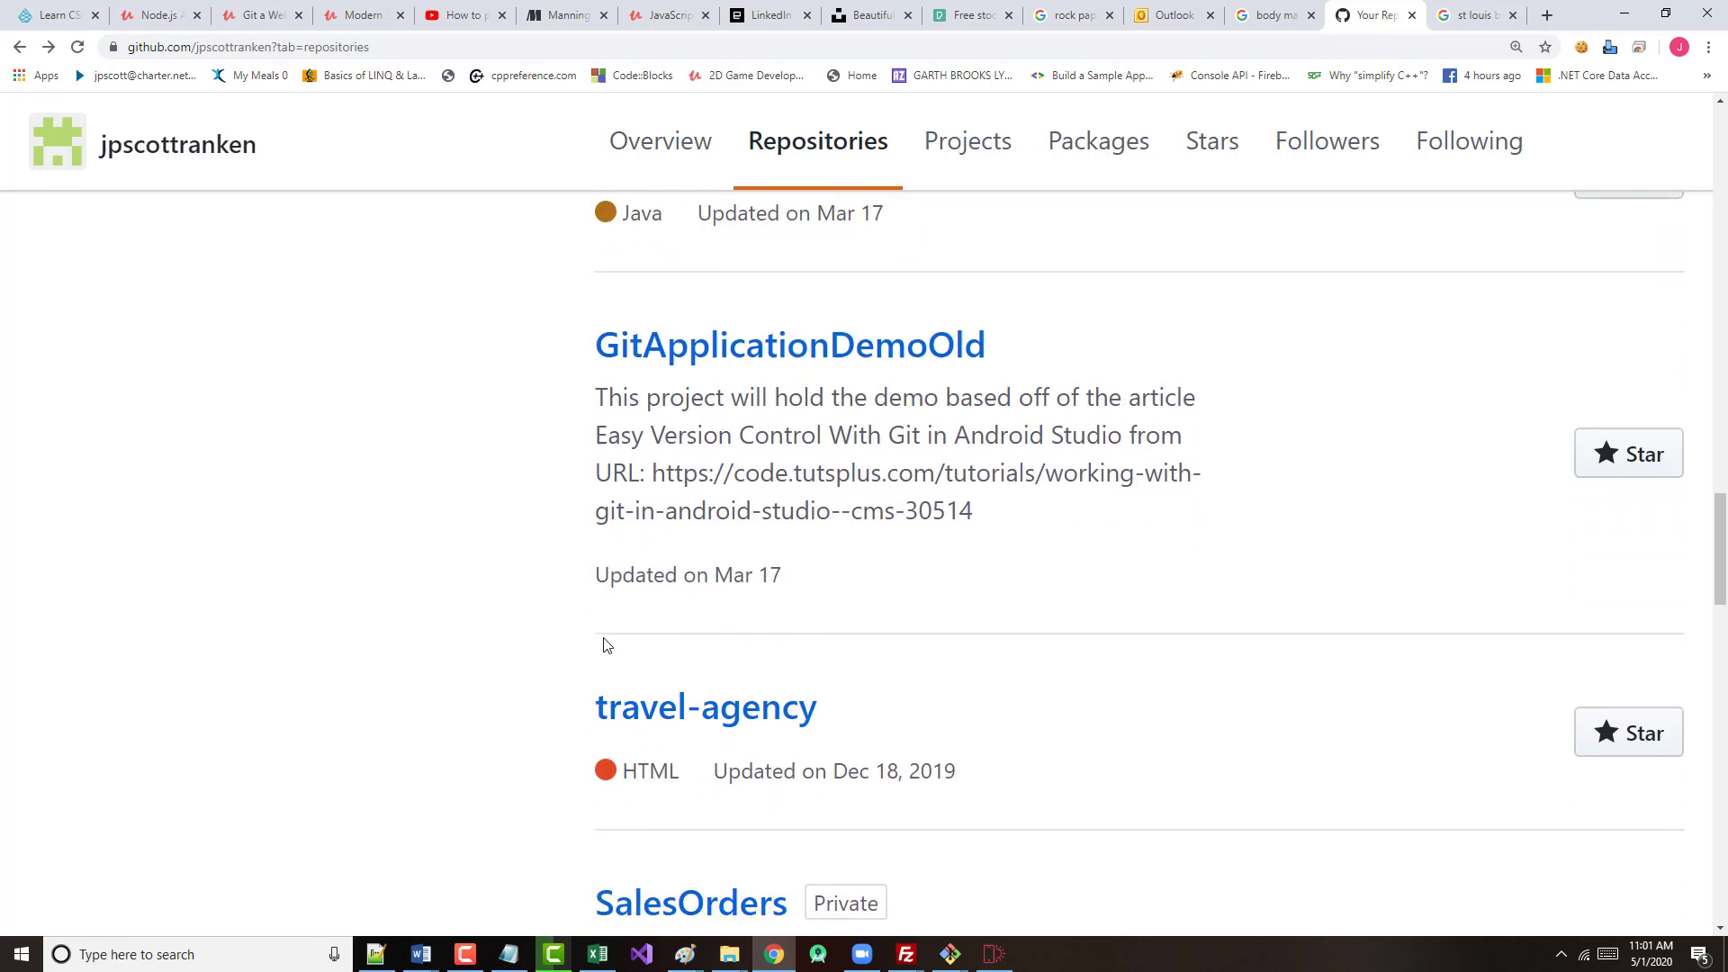
pyautogui.scroll(-10, 596, 646)
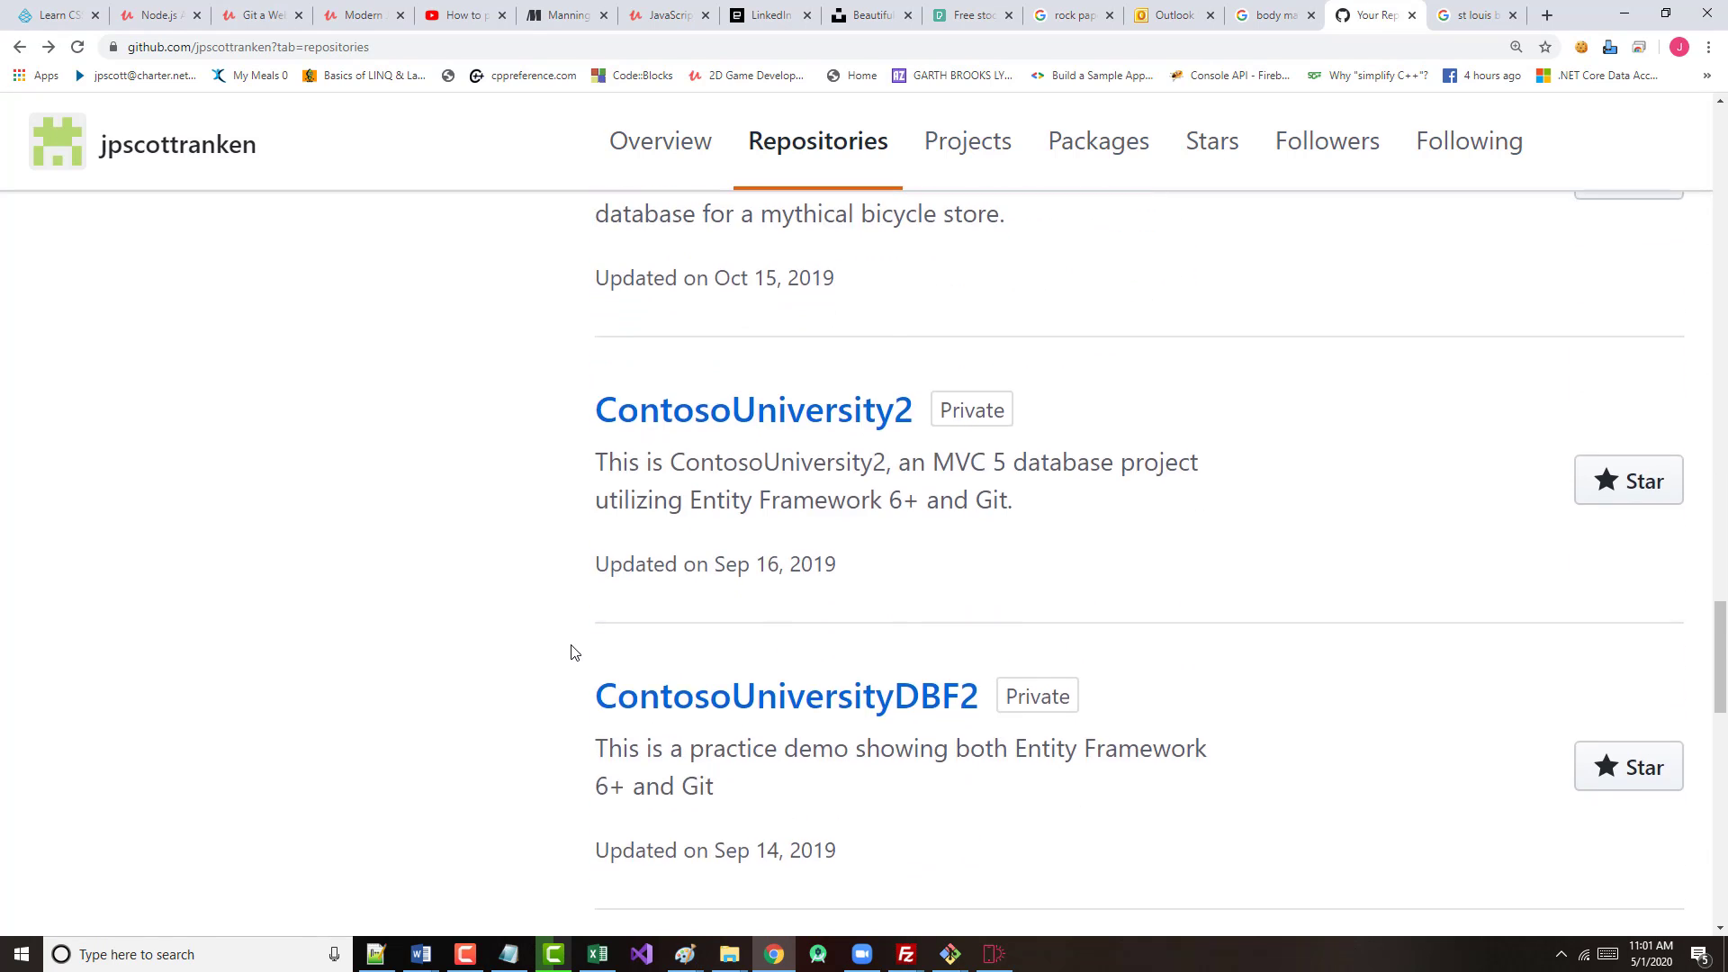
pyautogui.scroll(-10, 563, 650)
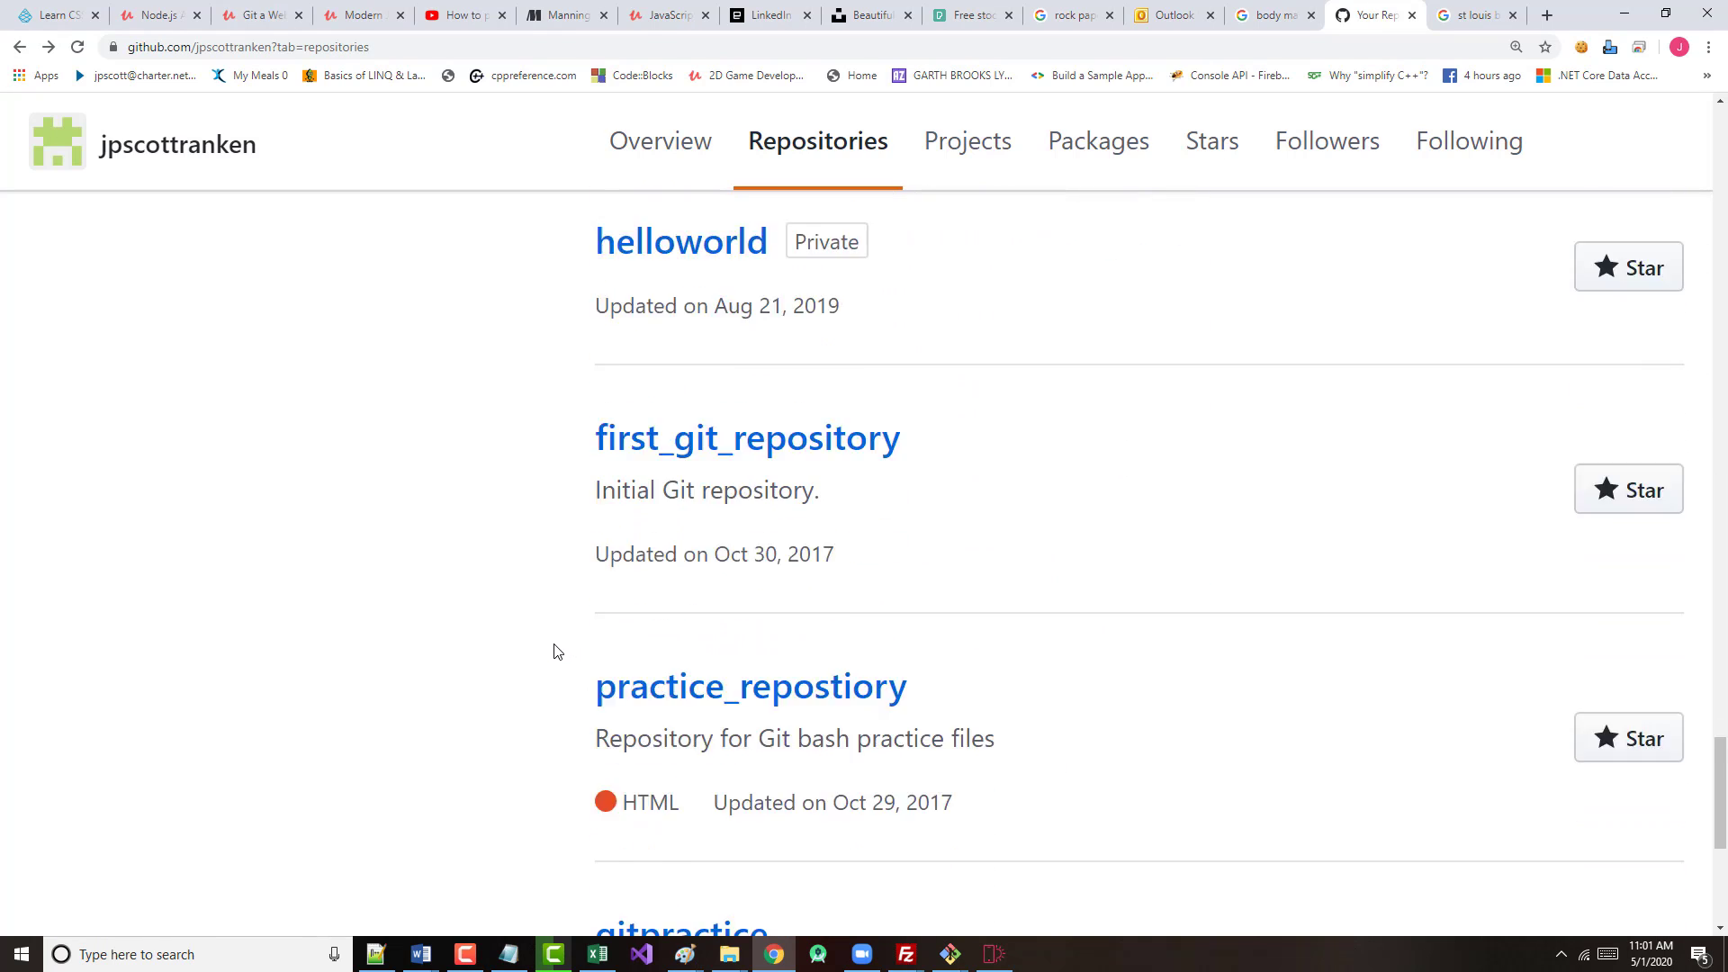
pyautogui.scroll(10, 528, 594)
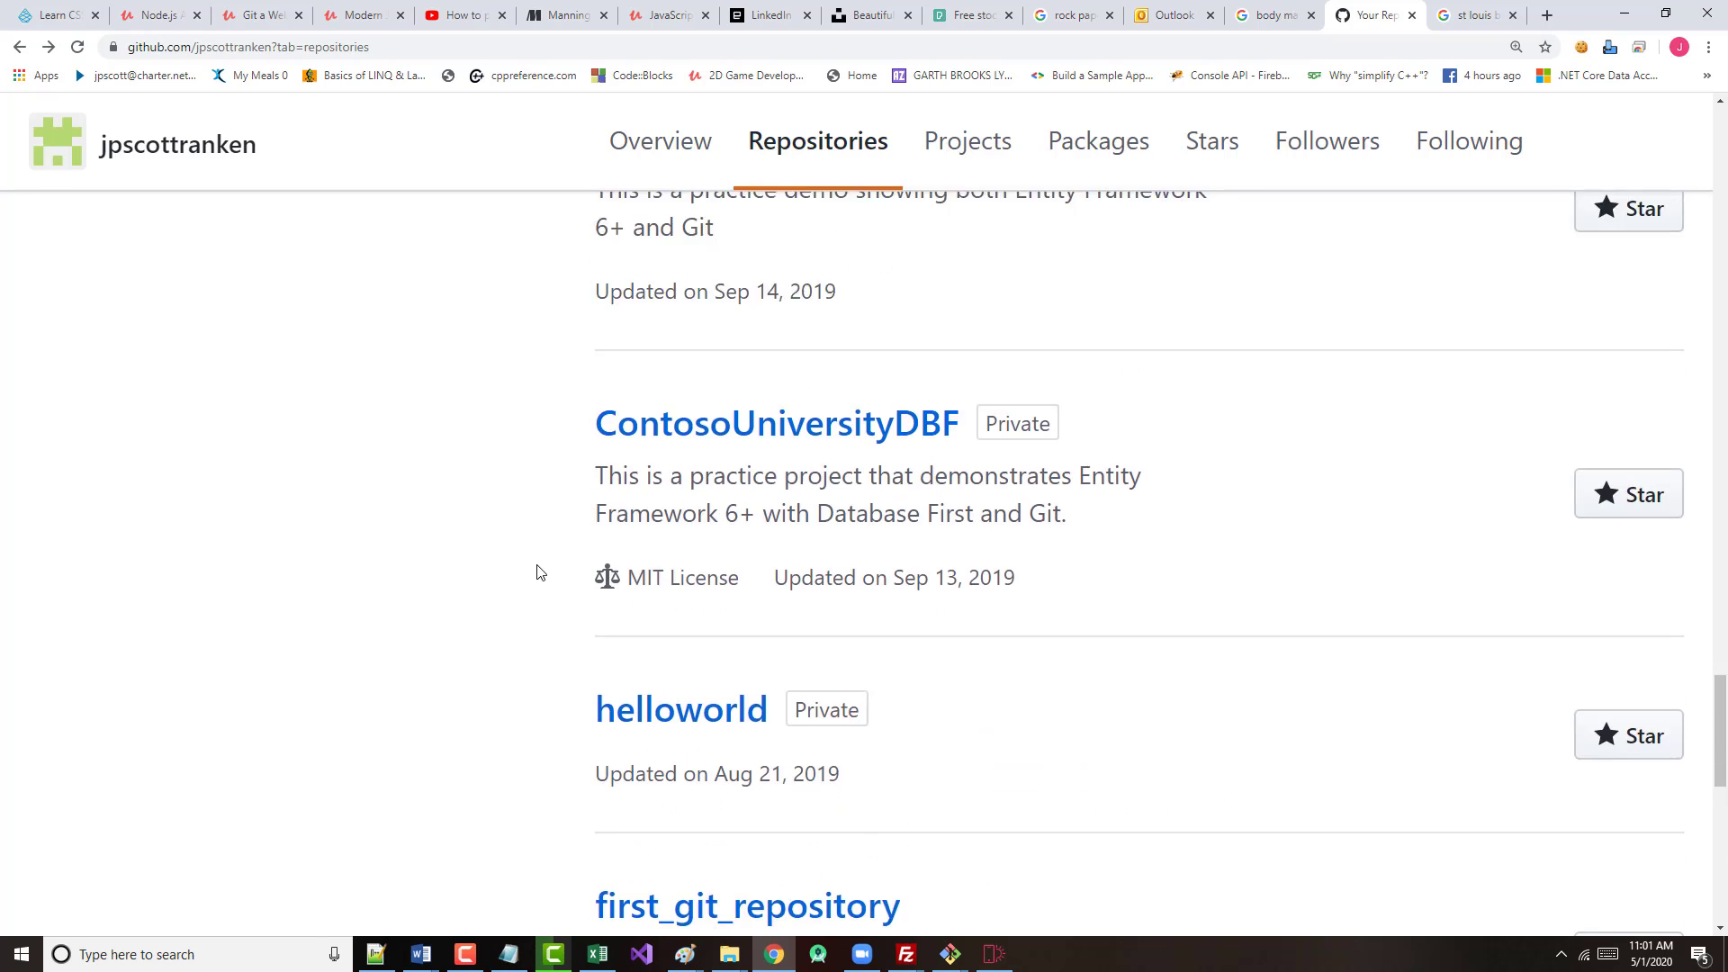
pyautogui.scroll(14, 529, 561)
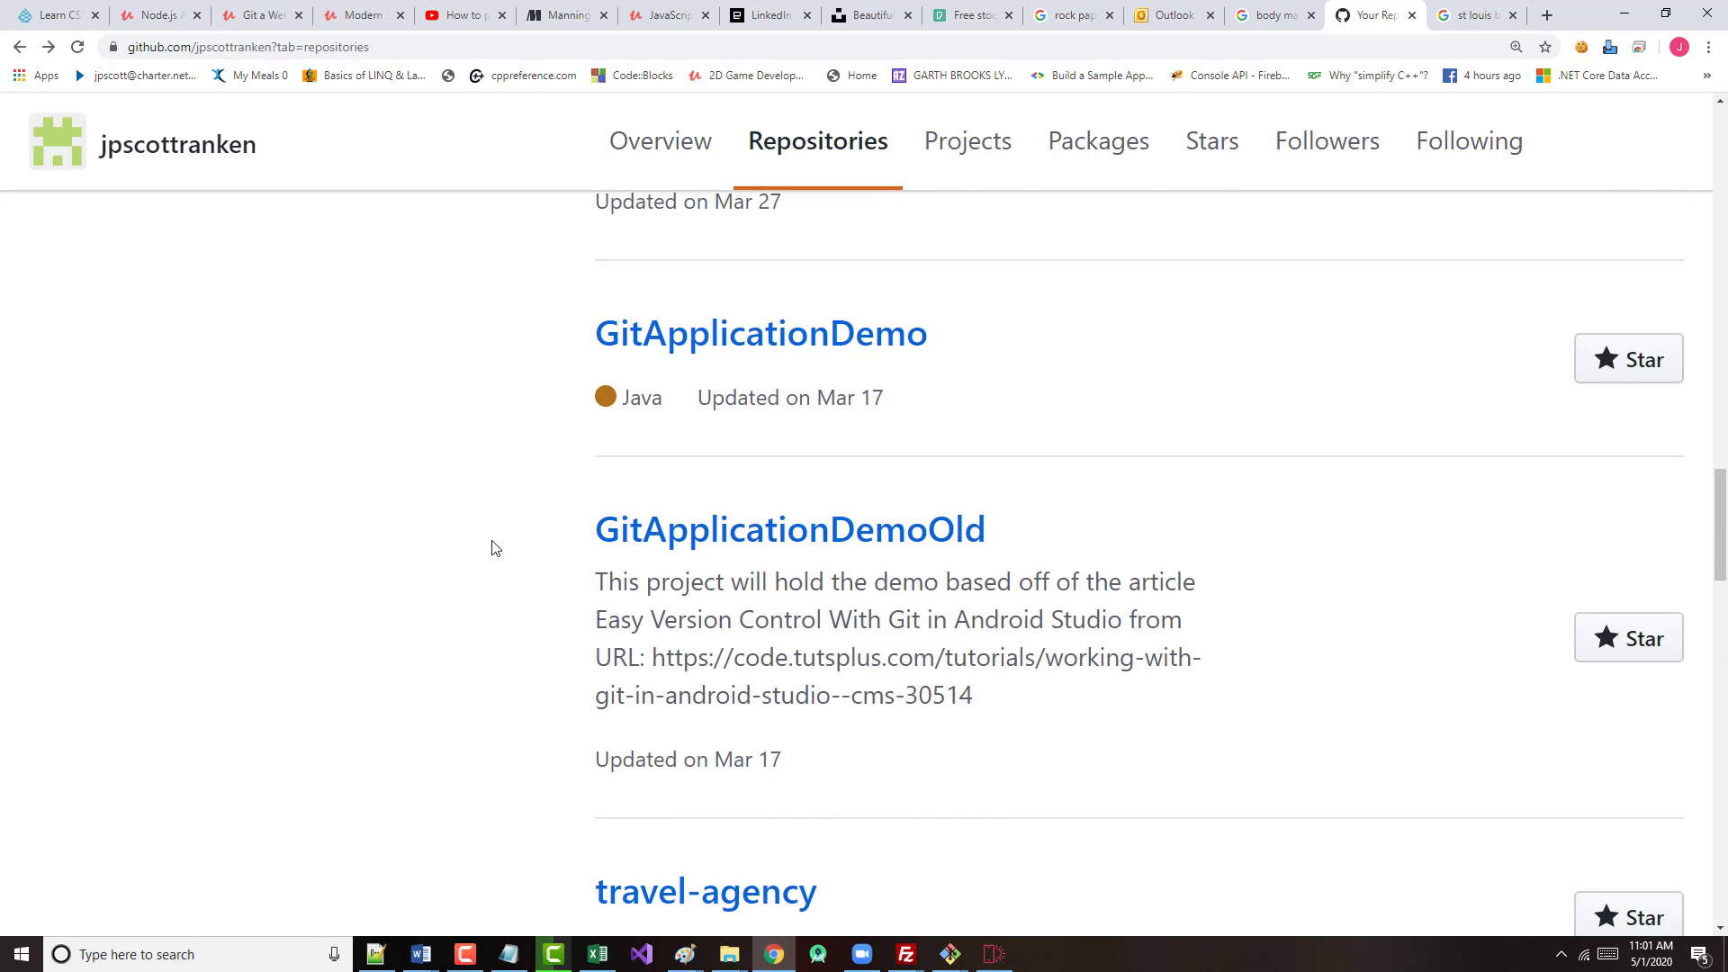
pyautogui.scroll(14, 594, 467)
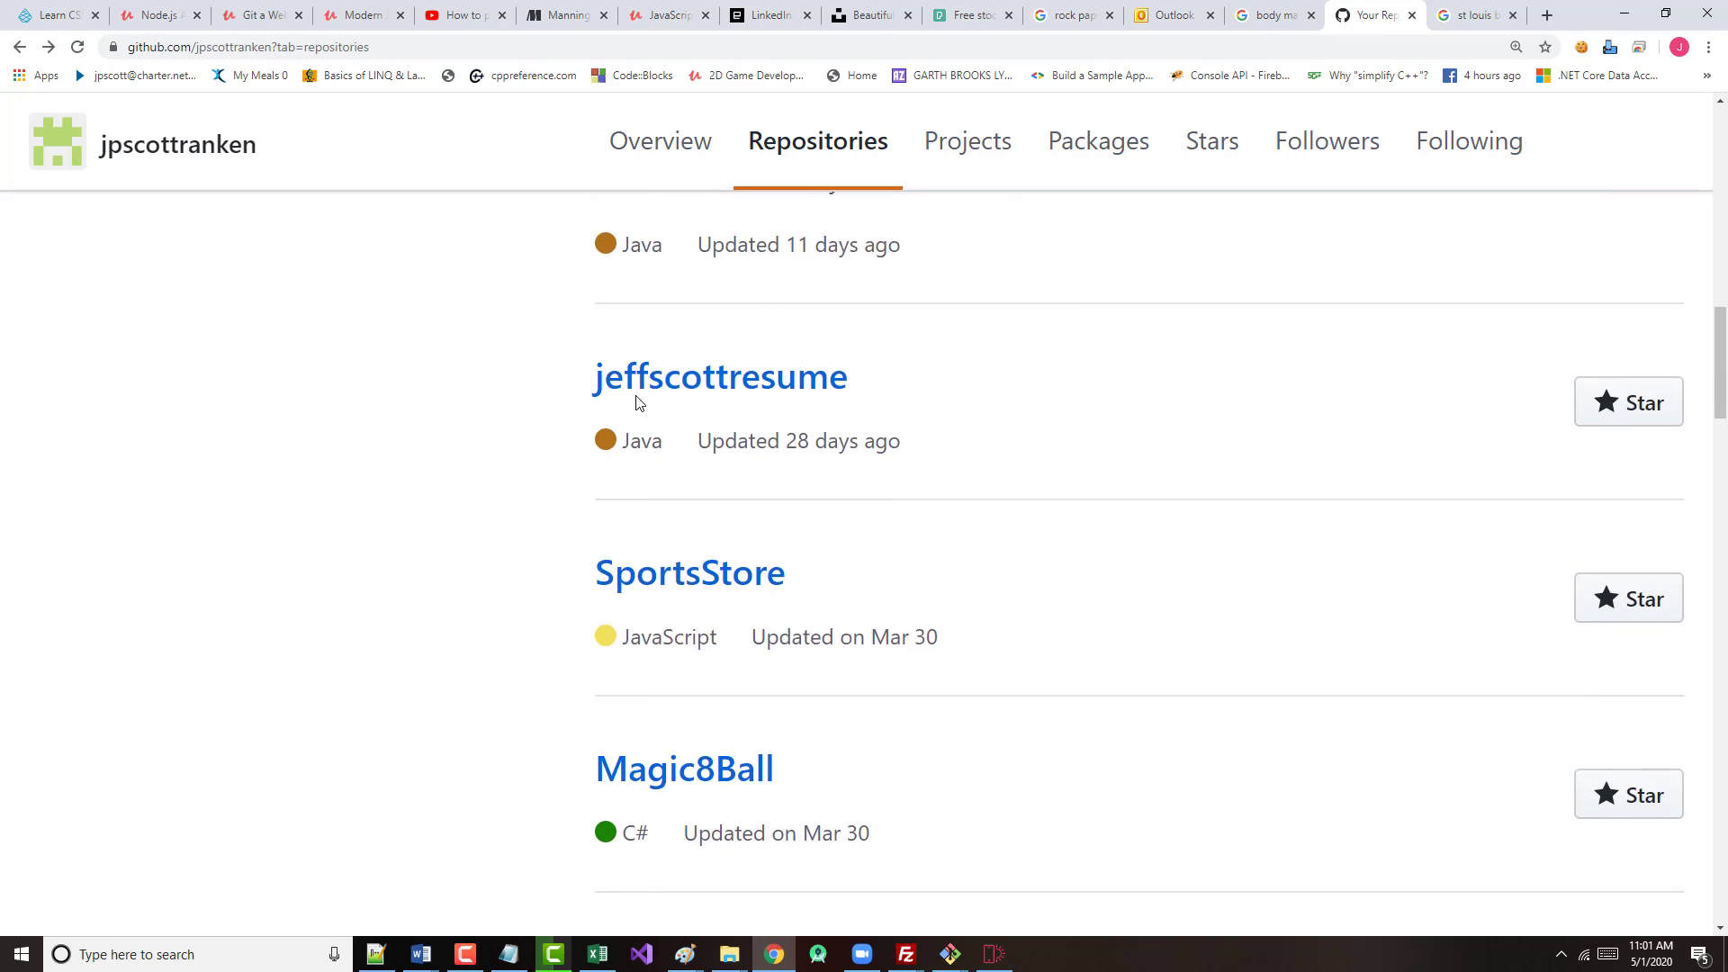
pyautogui.scroll(9, 615, 377)
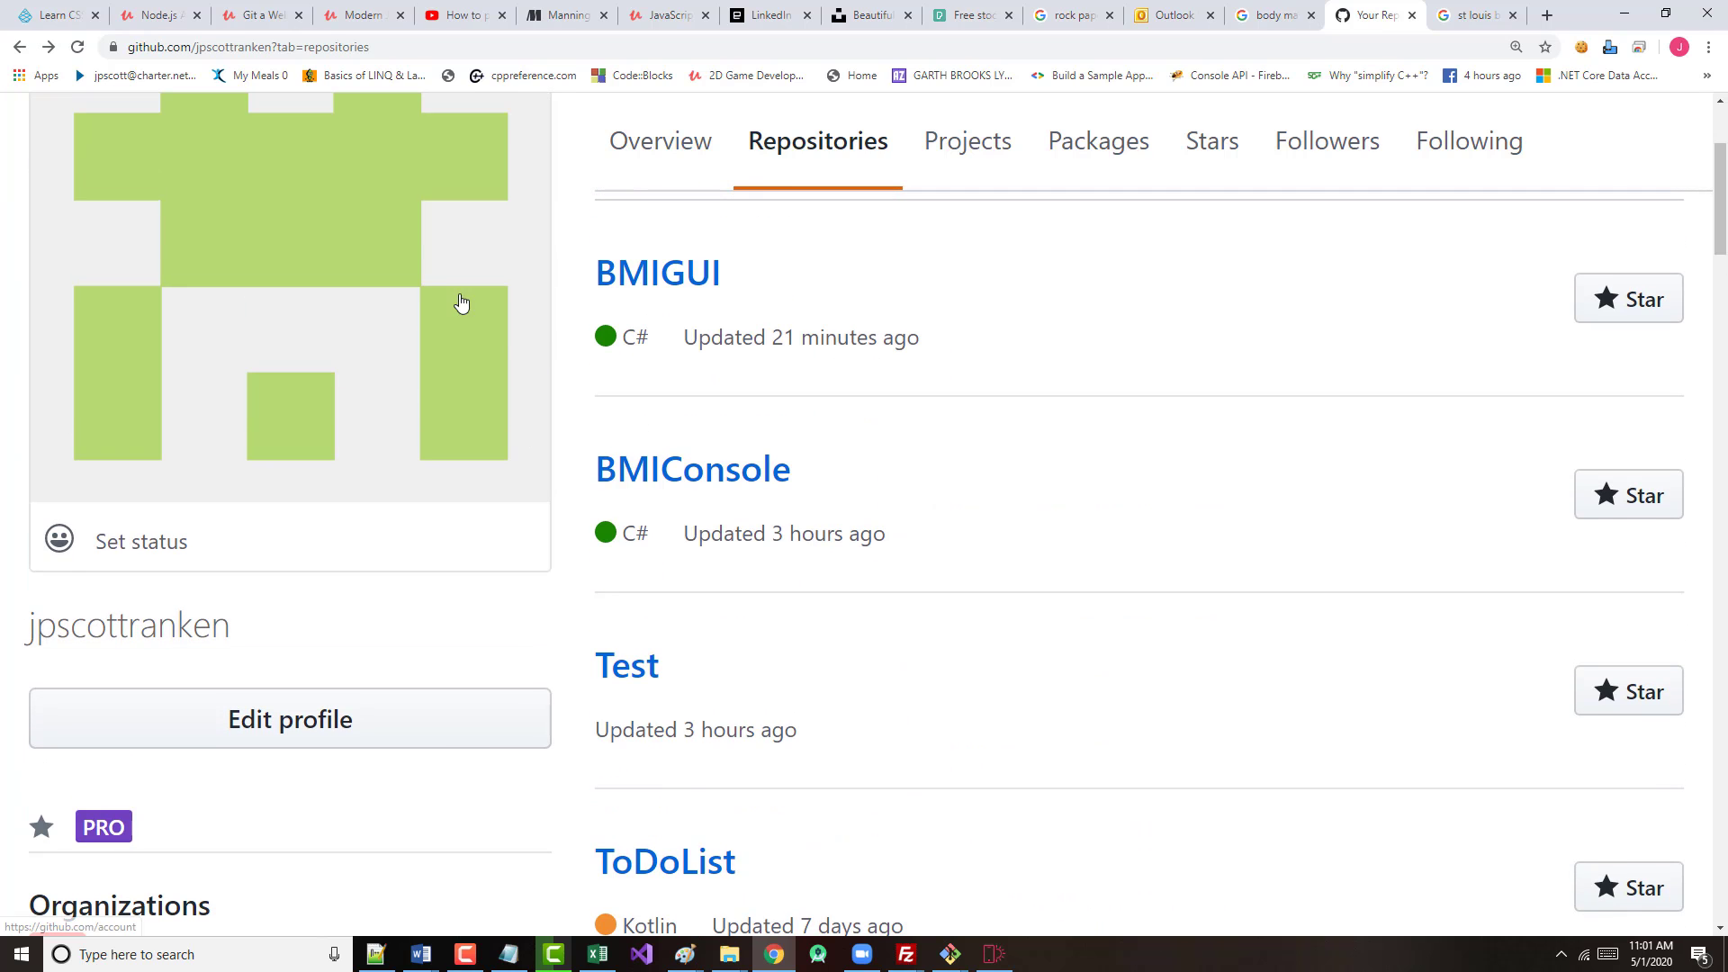
# - Open the account's GitHub overview page, go to its repositories and start a new repository, ready for its name
pyautogui.moveTo(272, 47); pyautogui.dragTo(401, 53)
pyautogui.press('BackSpace')
pyautogui.press('Return')
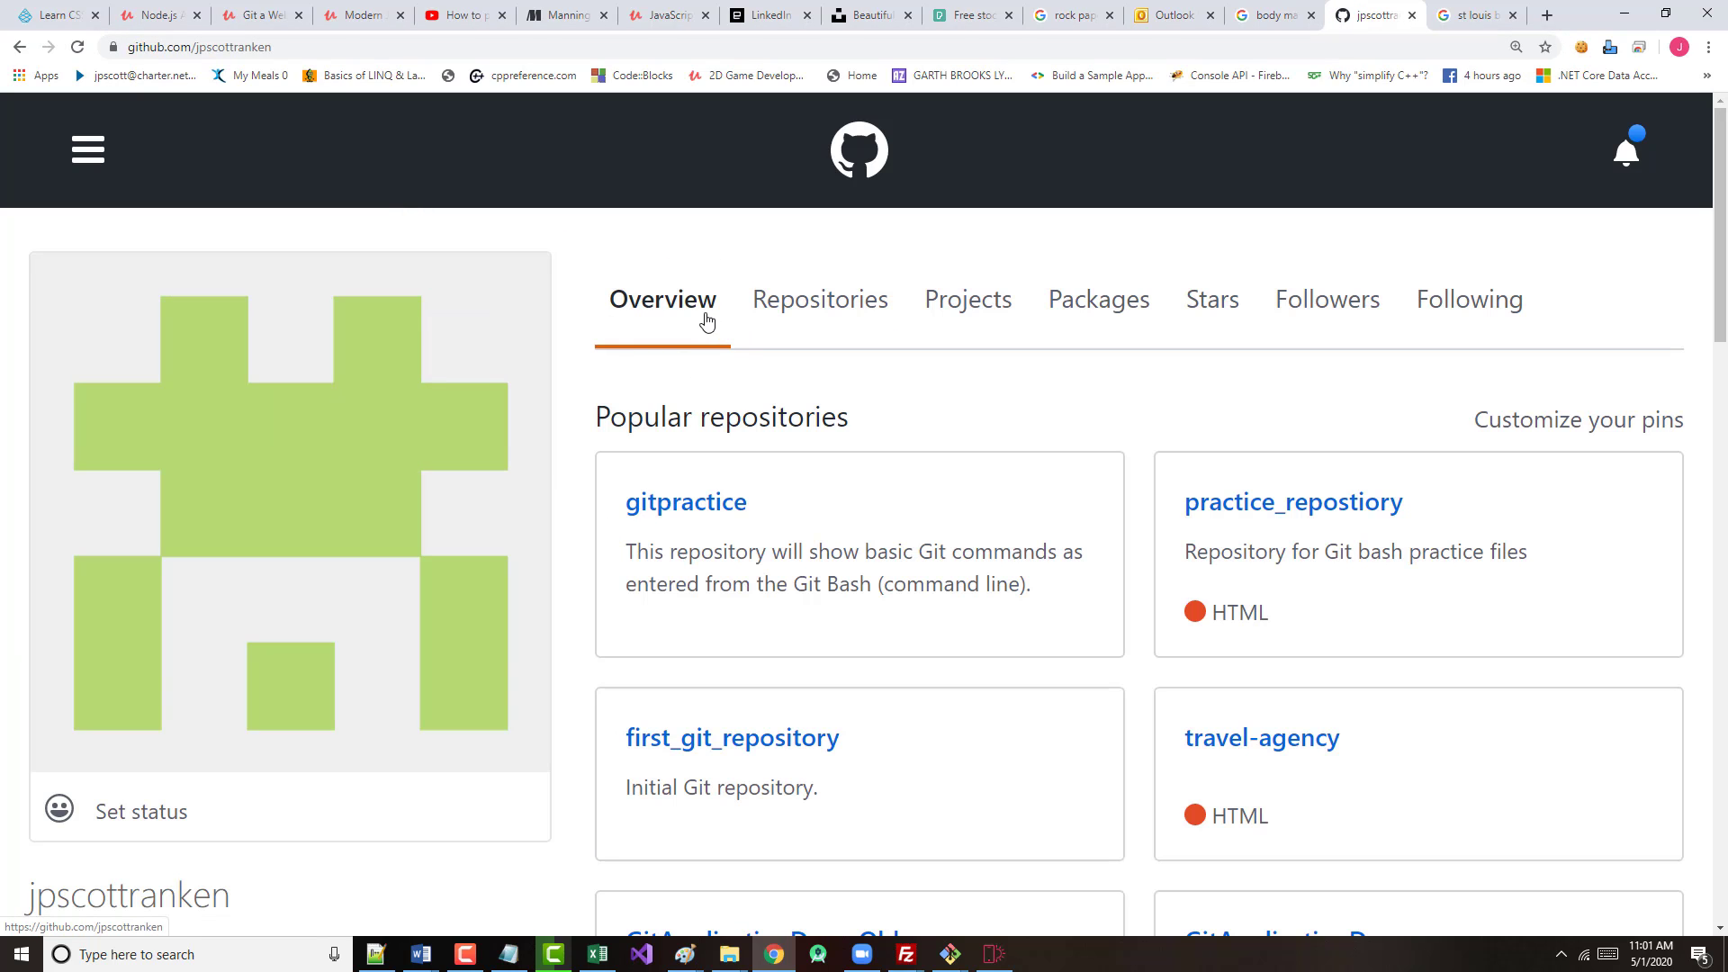
pyautogui.click(809, 307)
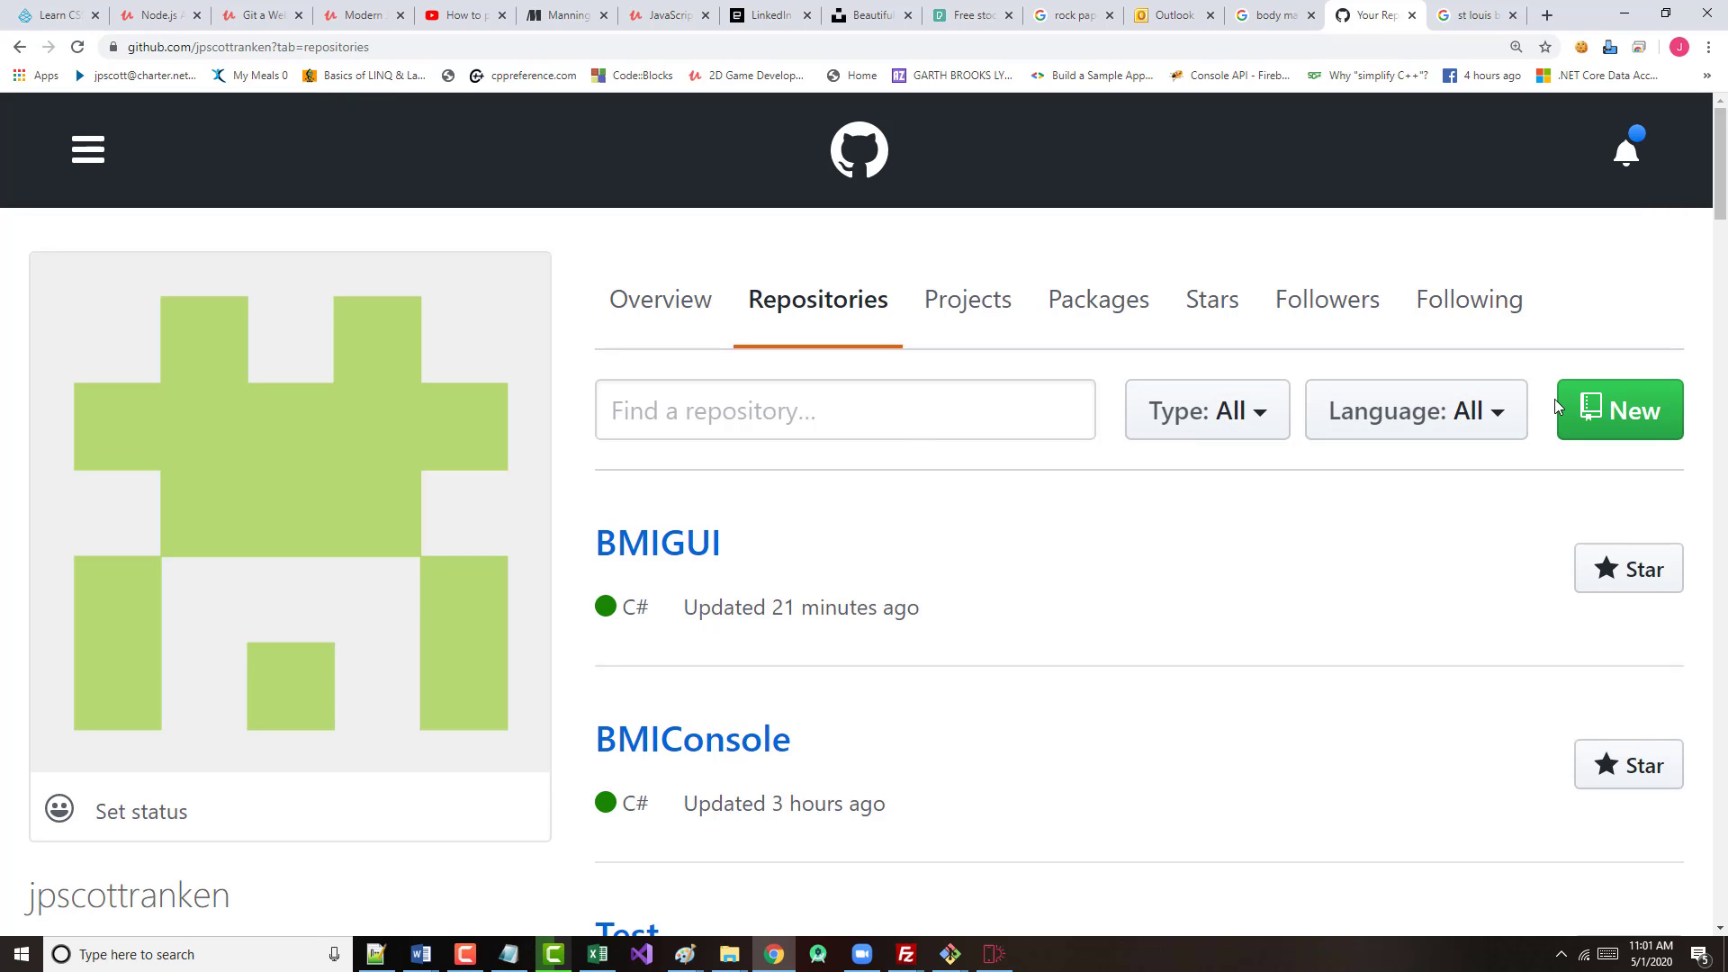
pyautogui.click(1589, 423)
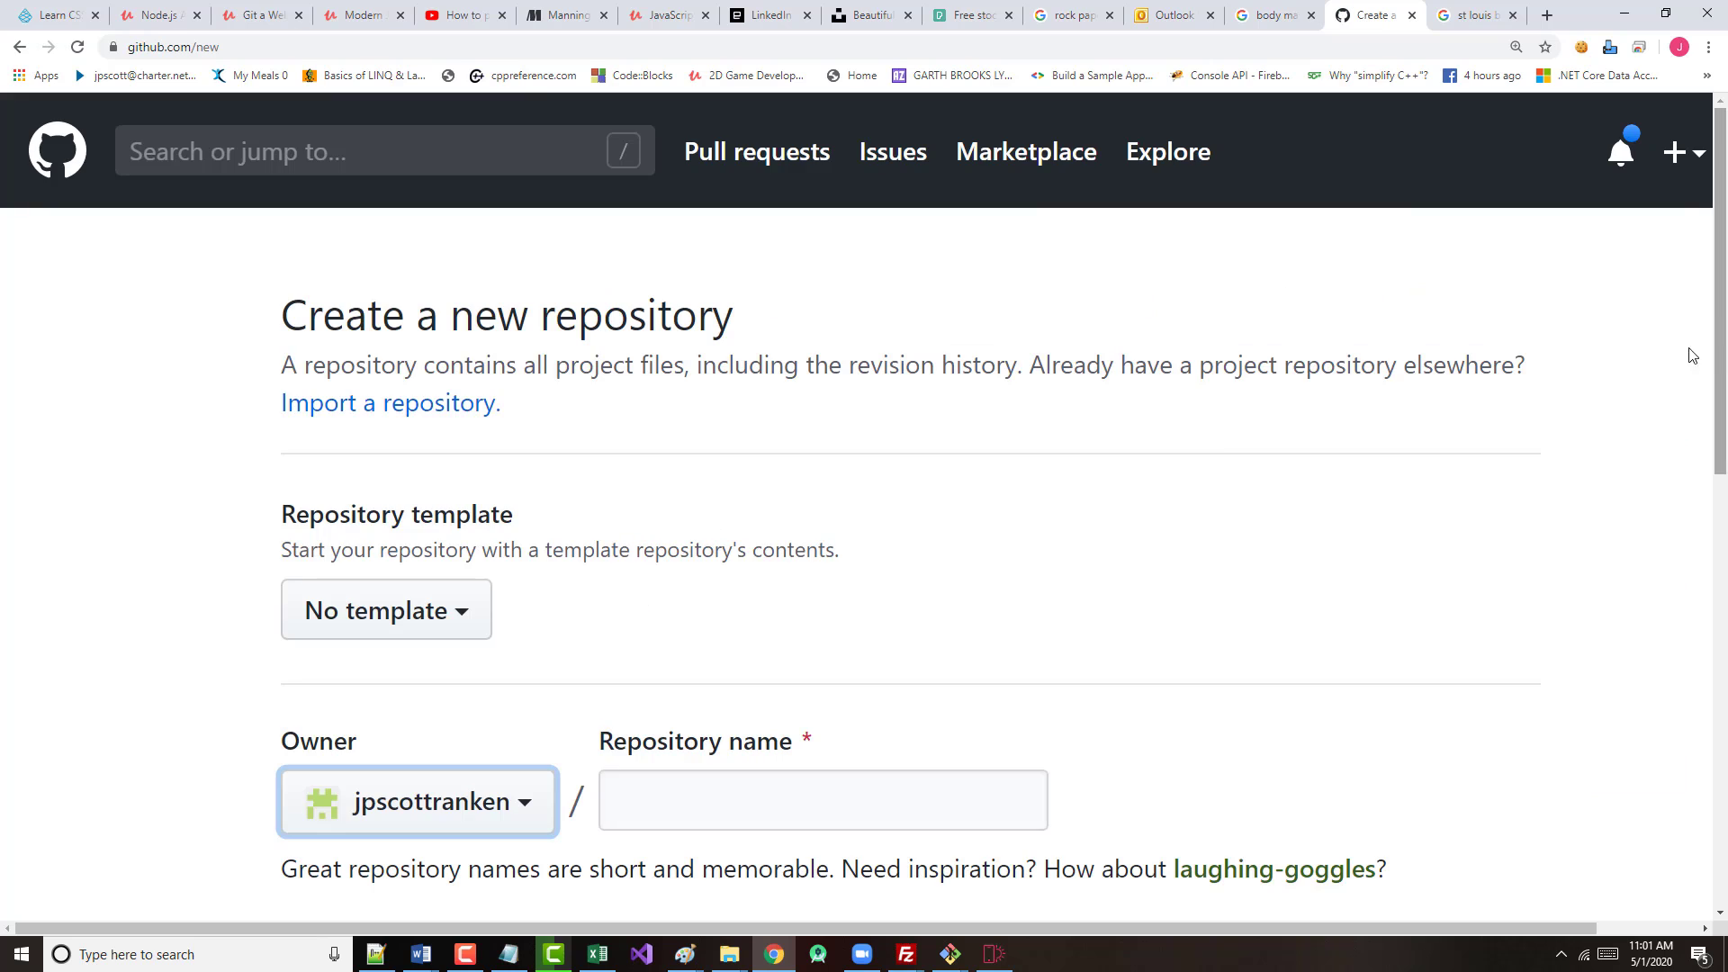
pyautogui.scroll(-1, 667, 666)
pyautogui.click(657, 670)
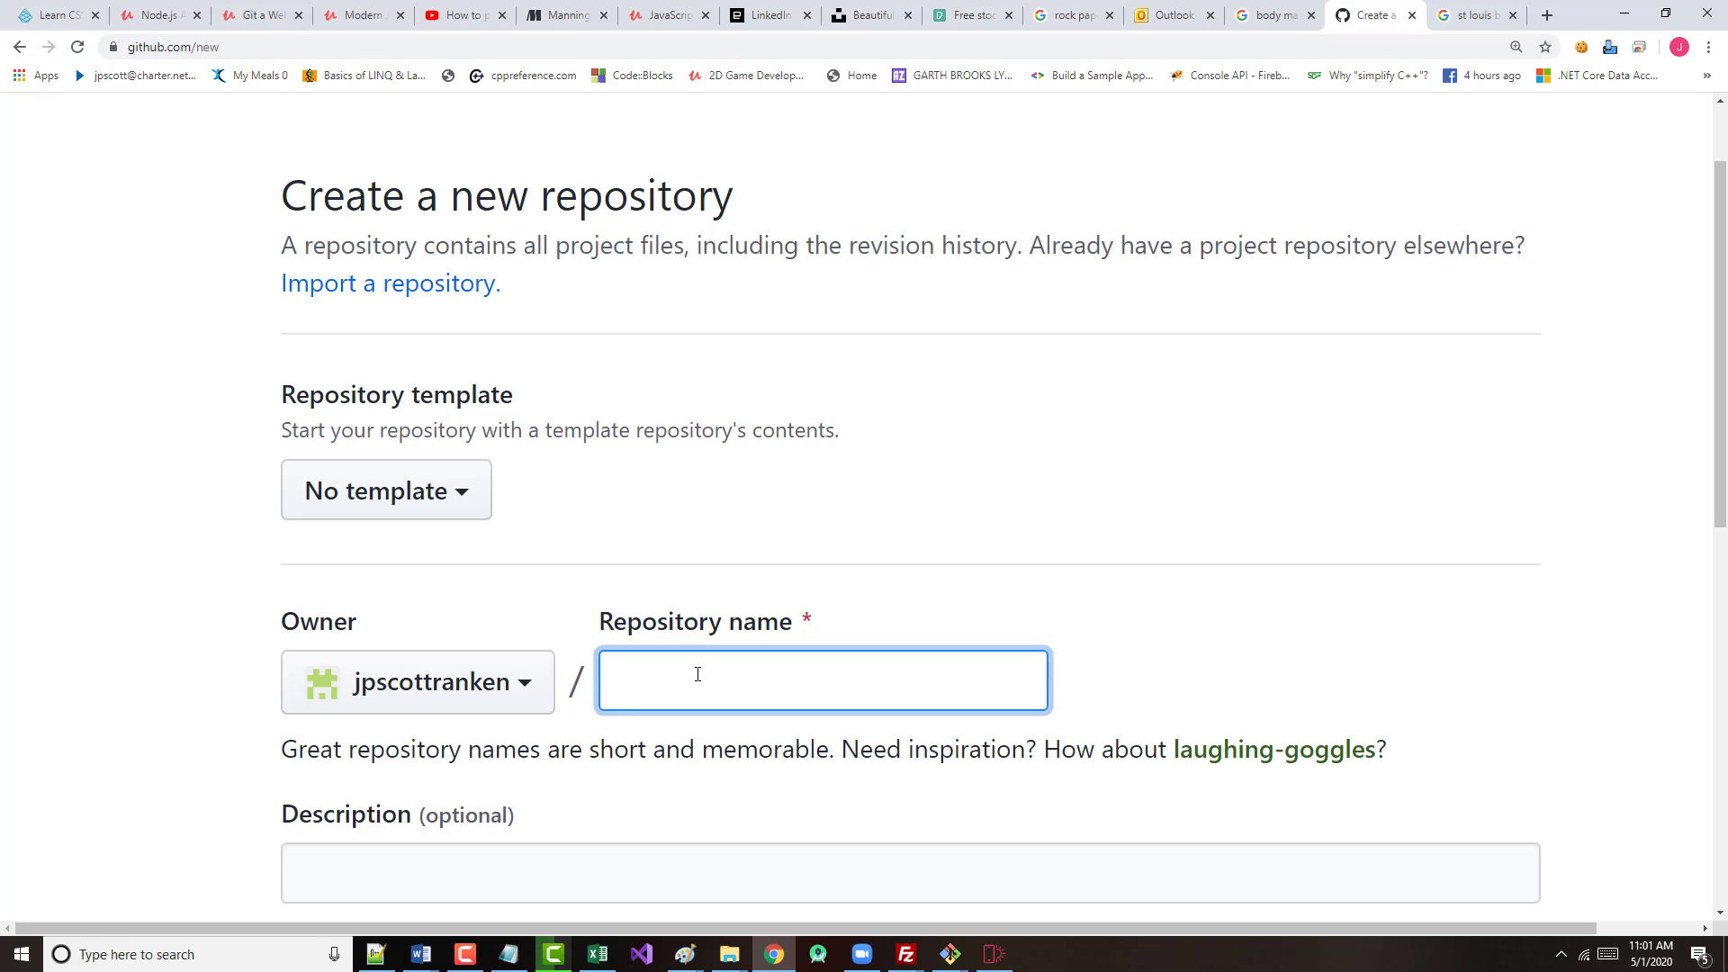
# - Switch to the File Explorer window showing the C# folder, go to the Desktop and open the 4-20Misc folder
pyautogui.click(730, 956)
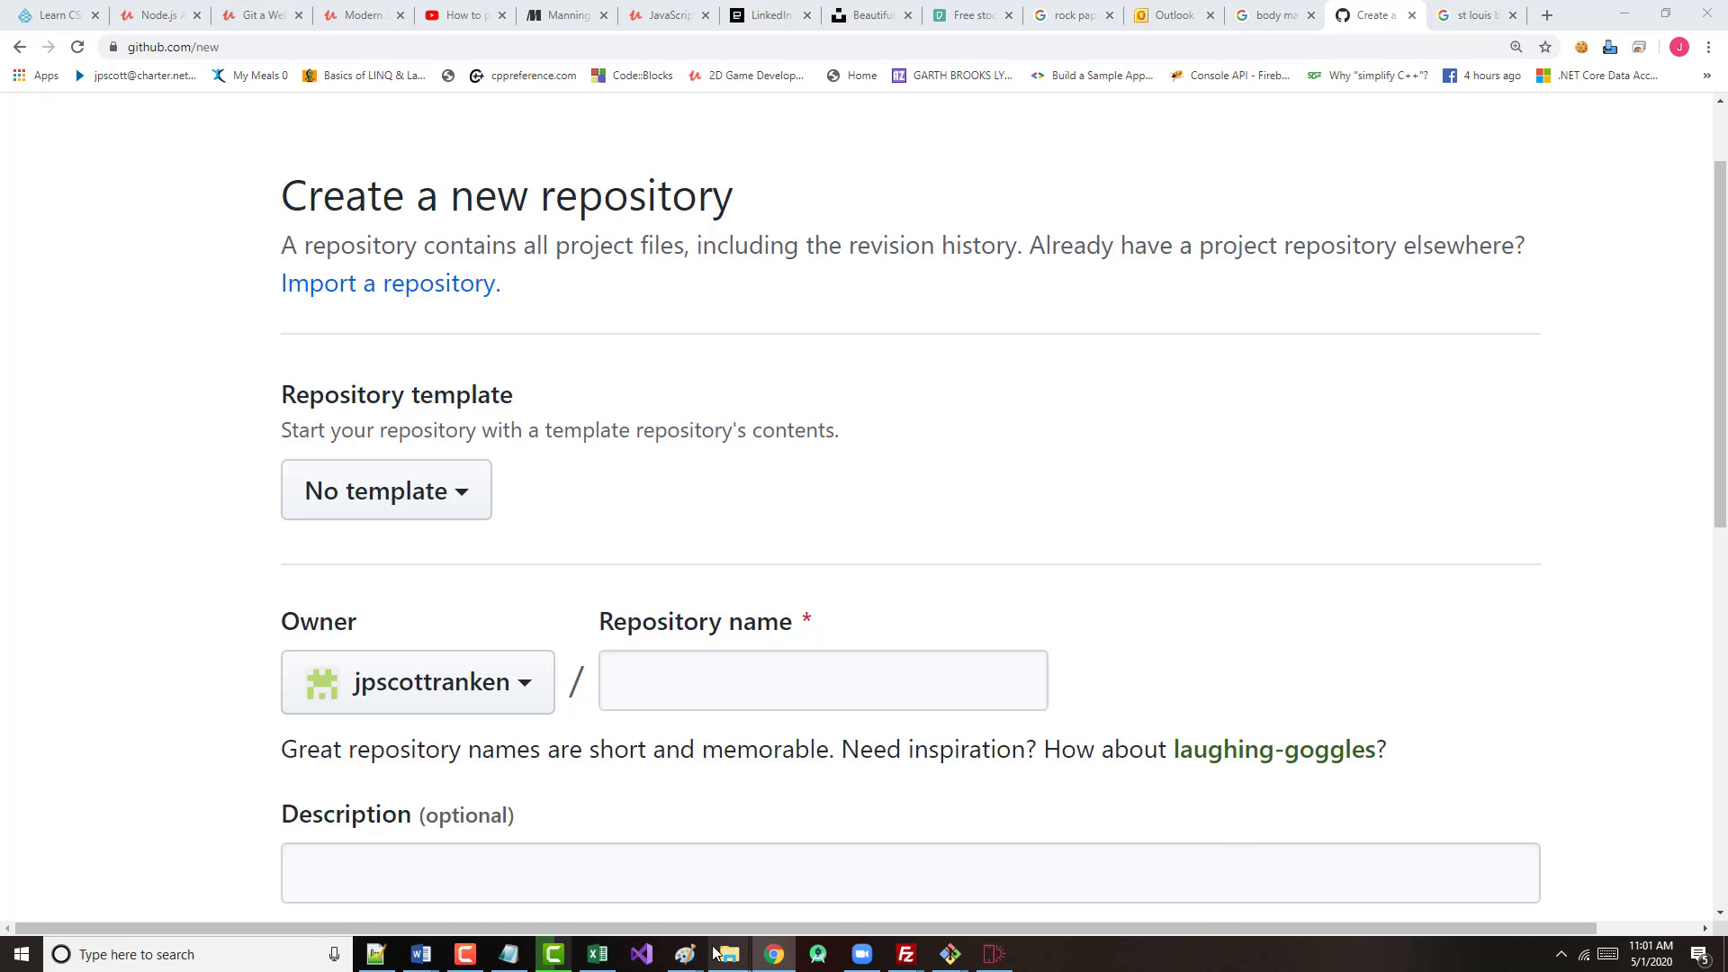
pyautogui.moveTo(405, 891)
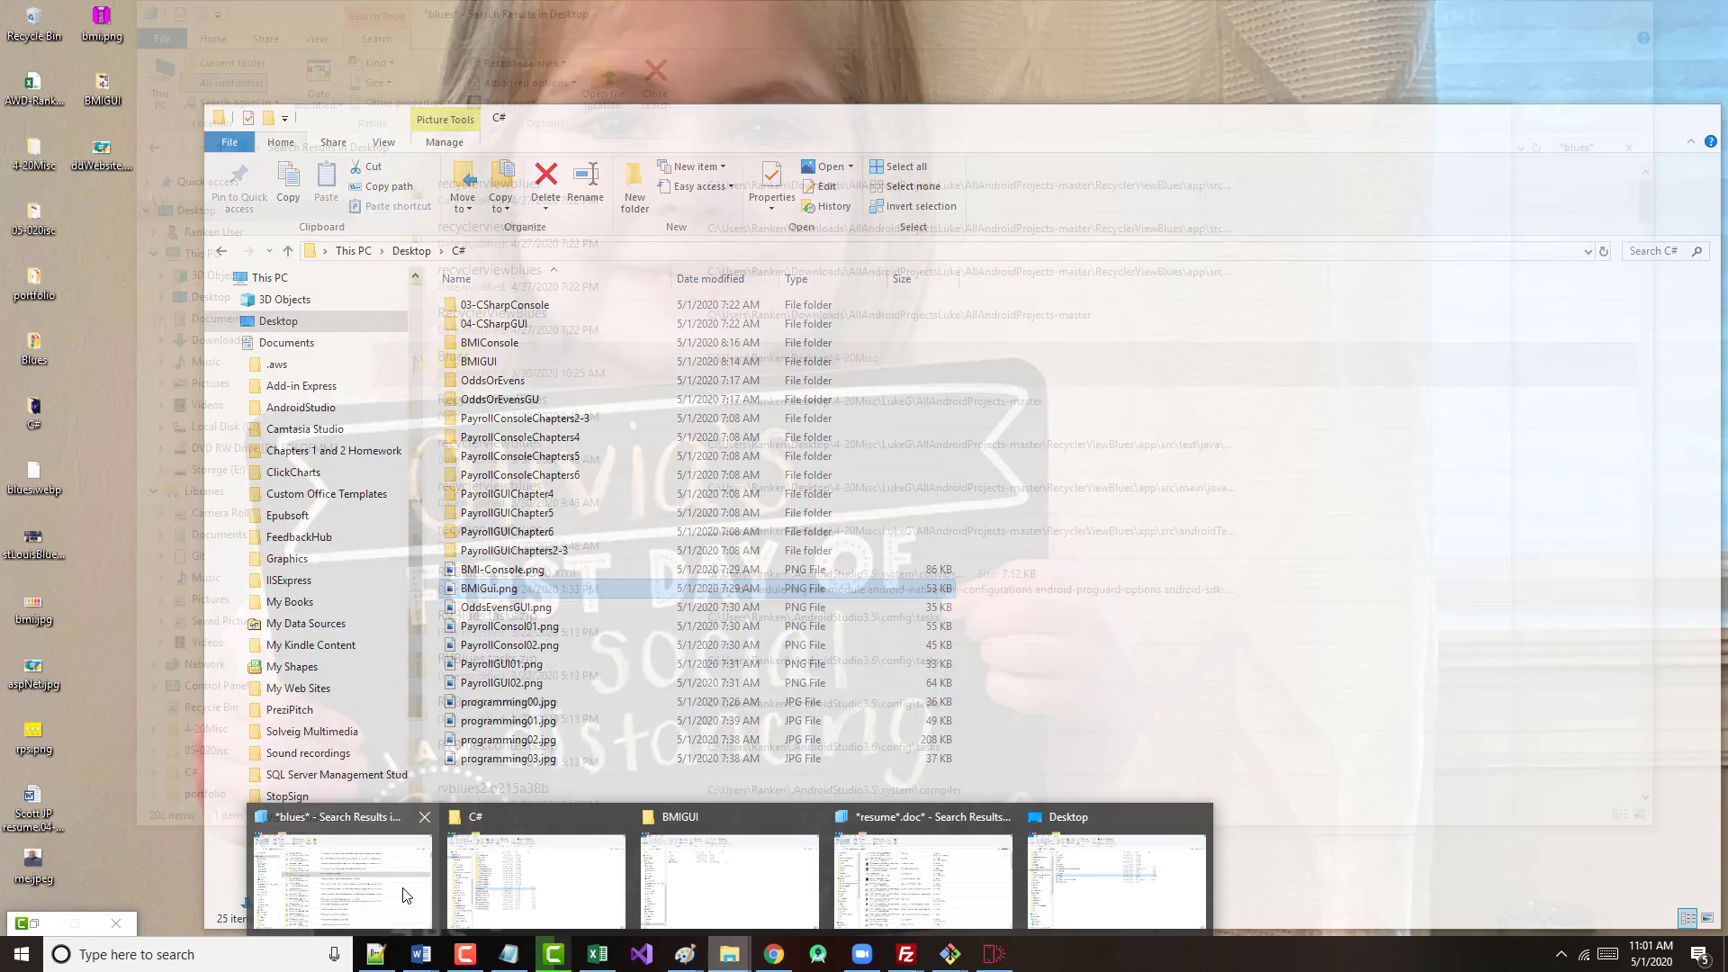
pyautogui.click(535, 882)
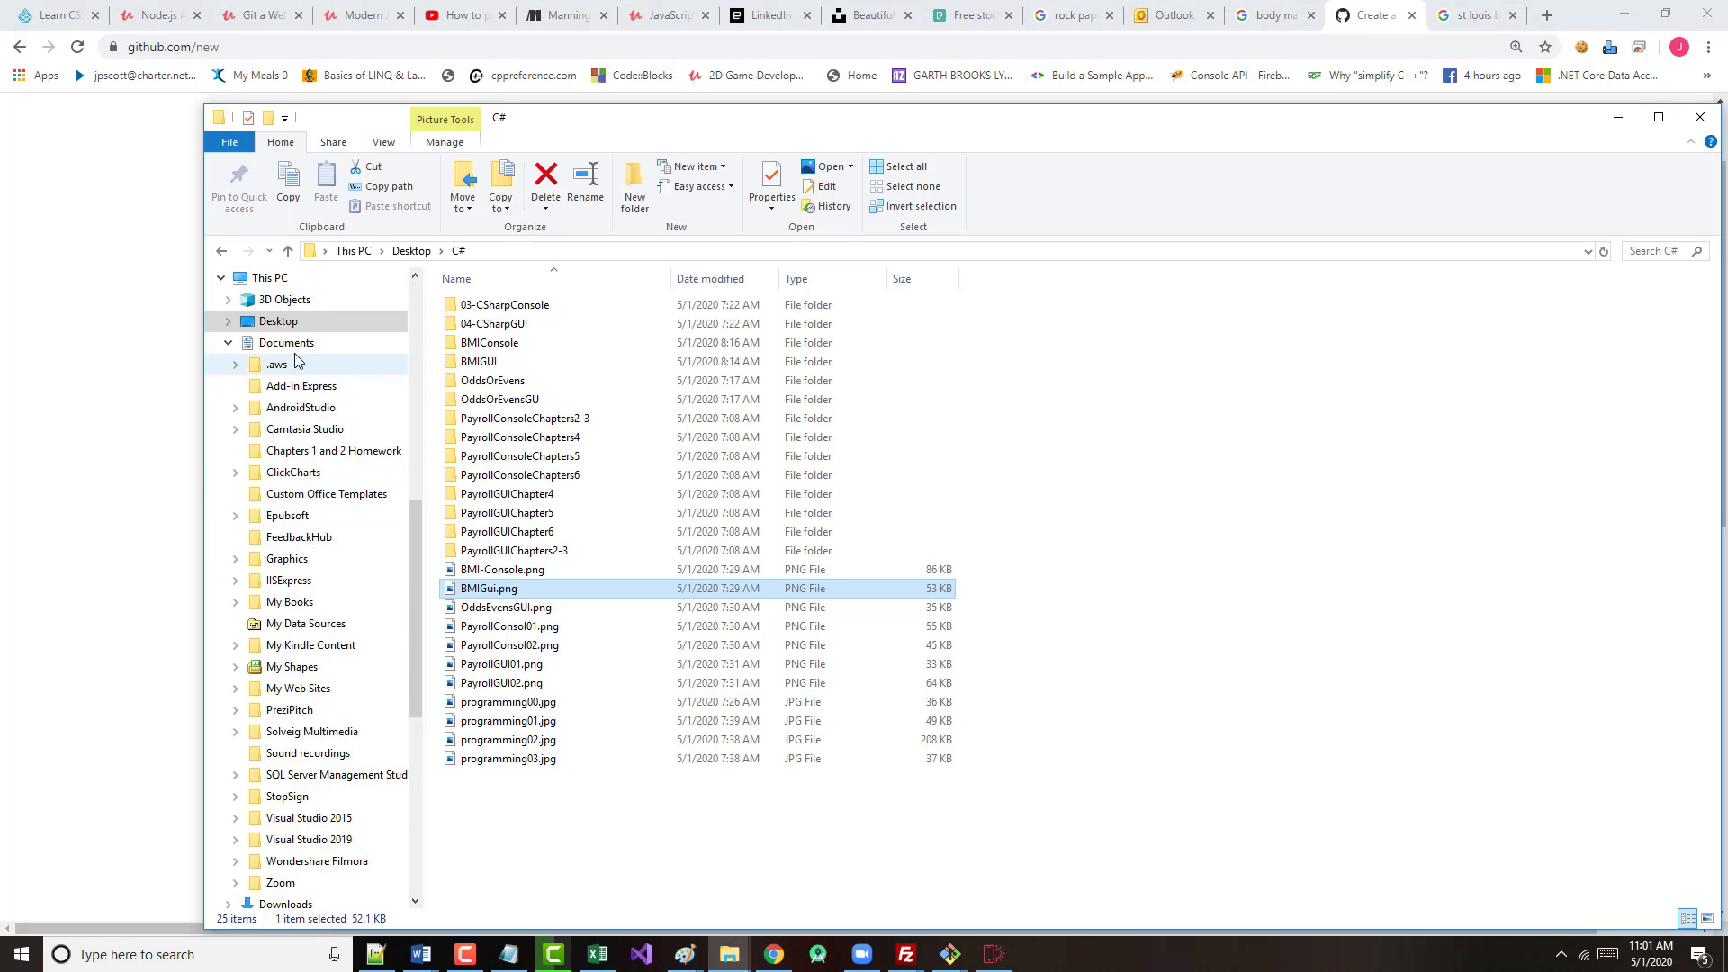
pyautogui.click(277, 322)
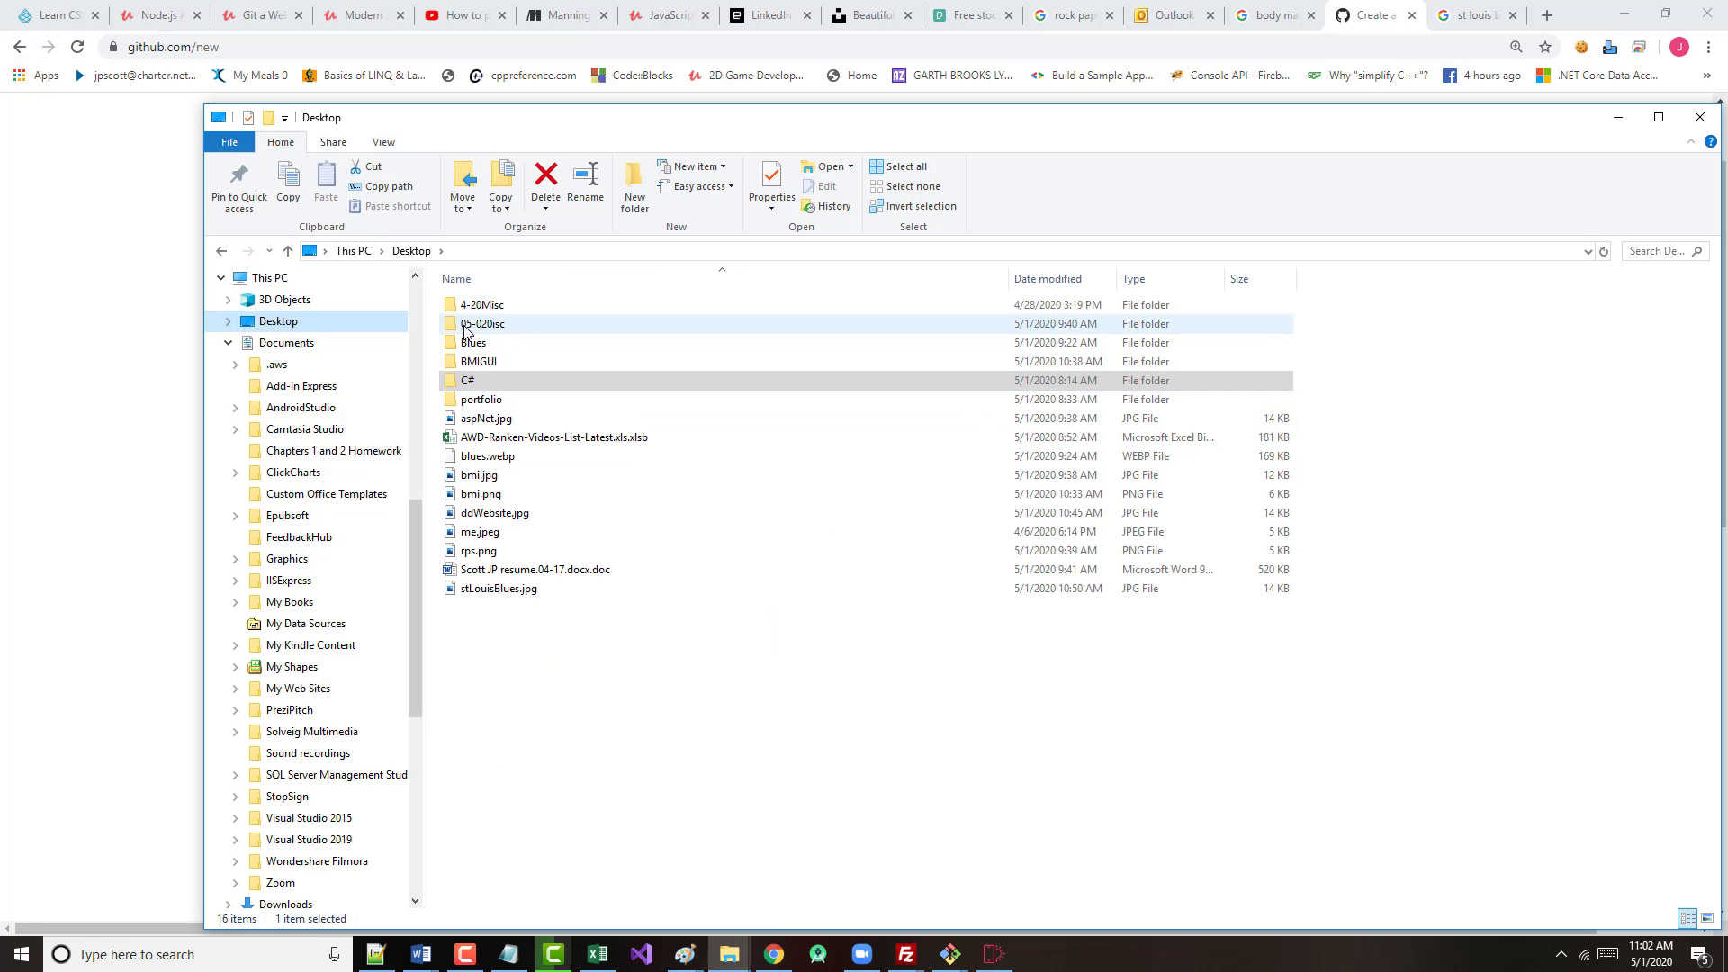
pyautogui.click(469, 331)
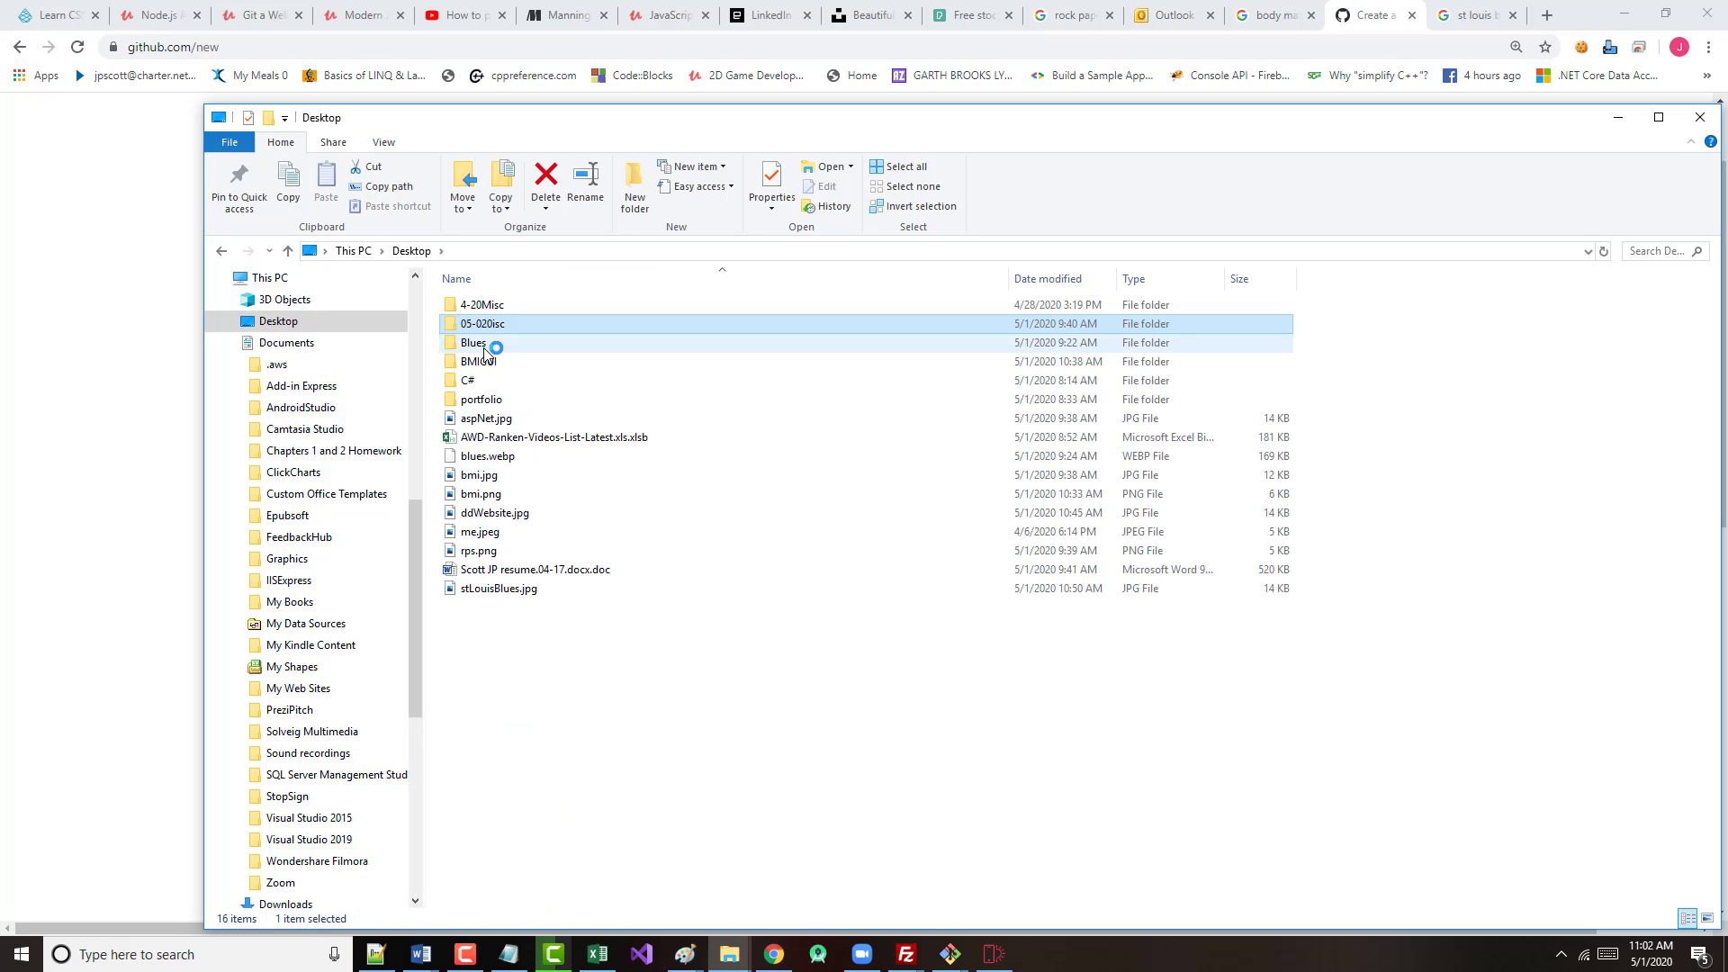
pyautogui.click(484, 308)
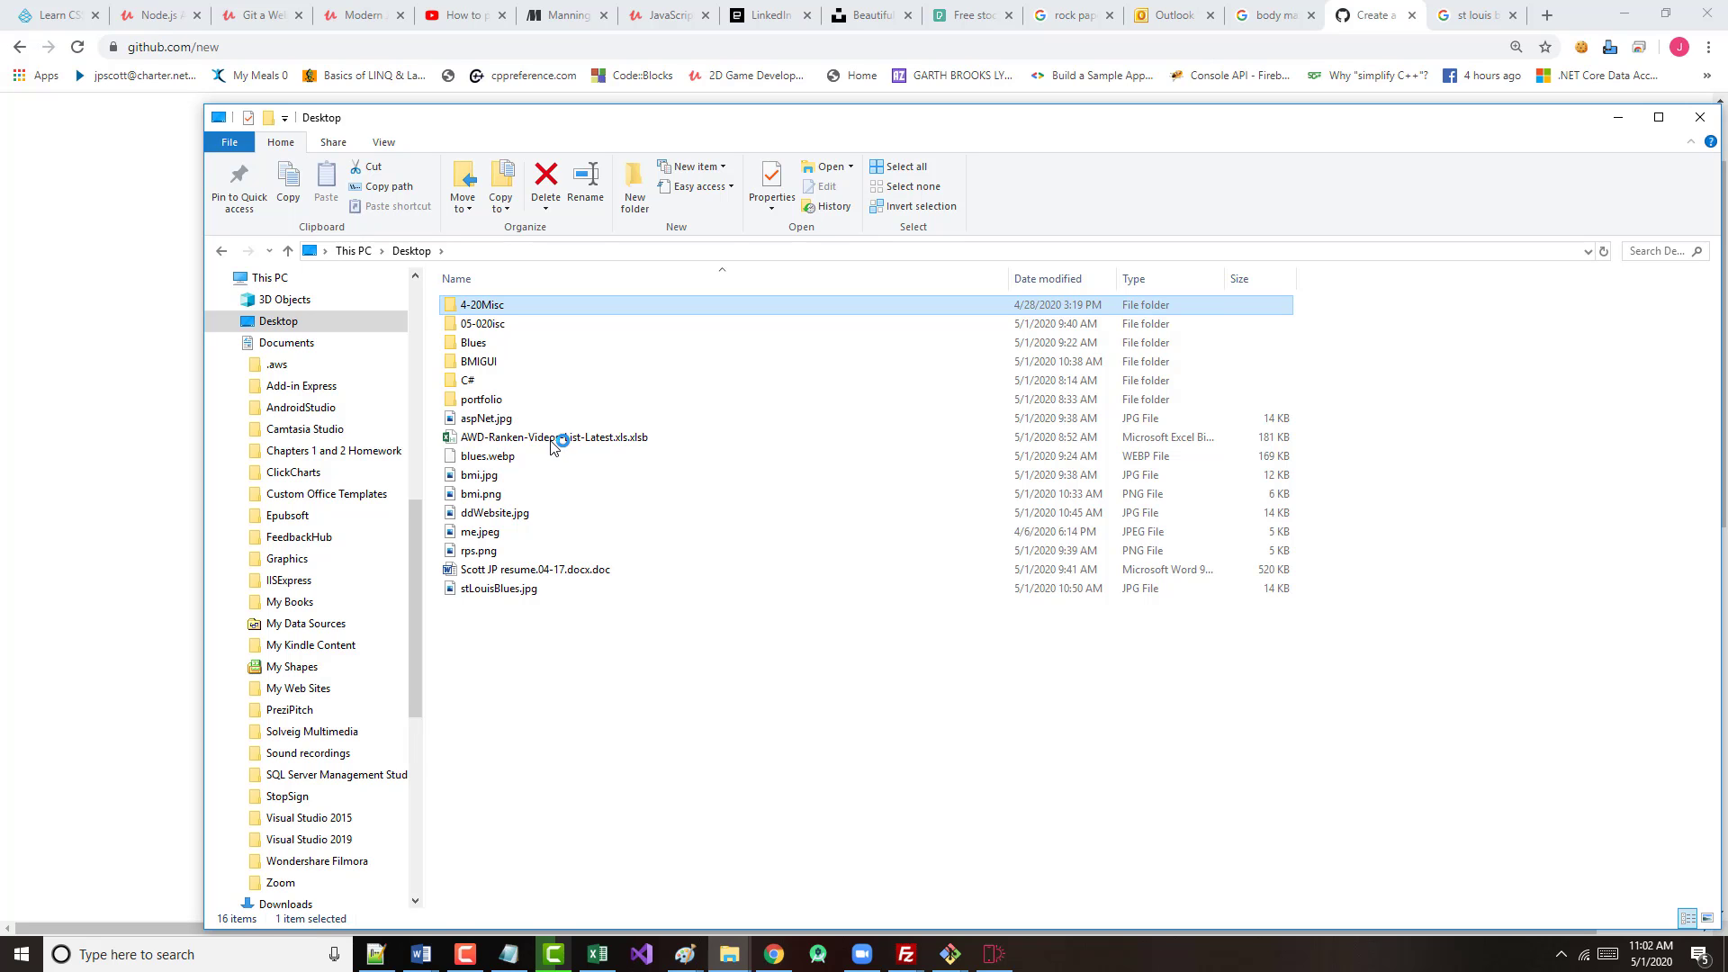
# - Find the RockPaperScissors folder in 4-20Misc, open the project folder of the same name inside it and open its app folder
pyautogui.scroll(-2, 549, 540)
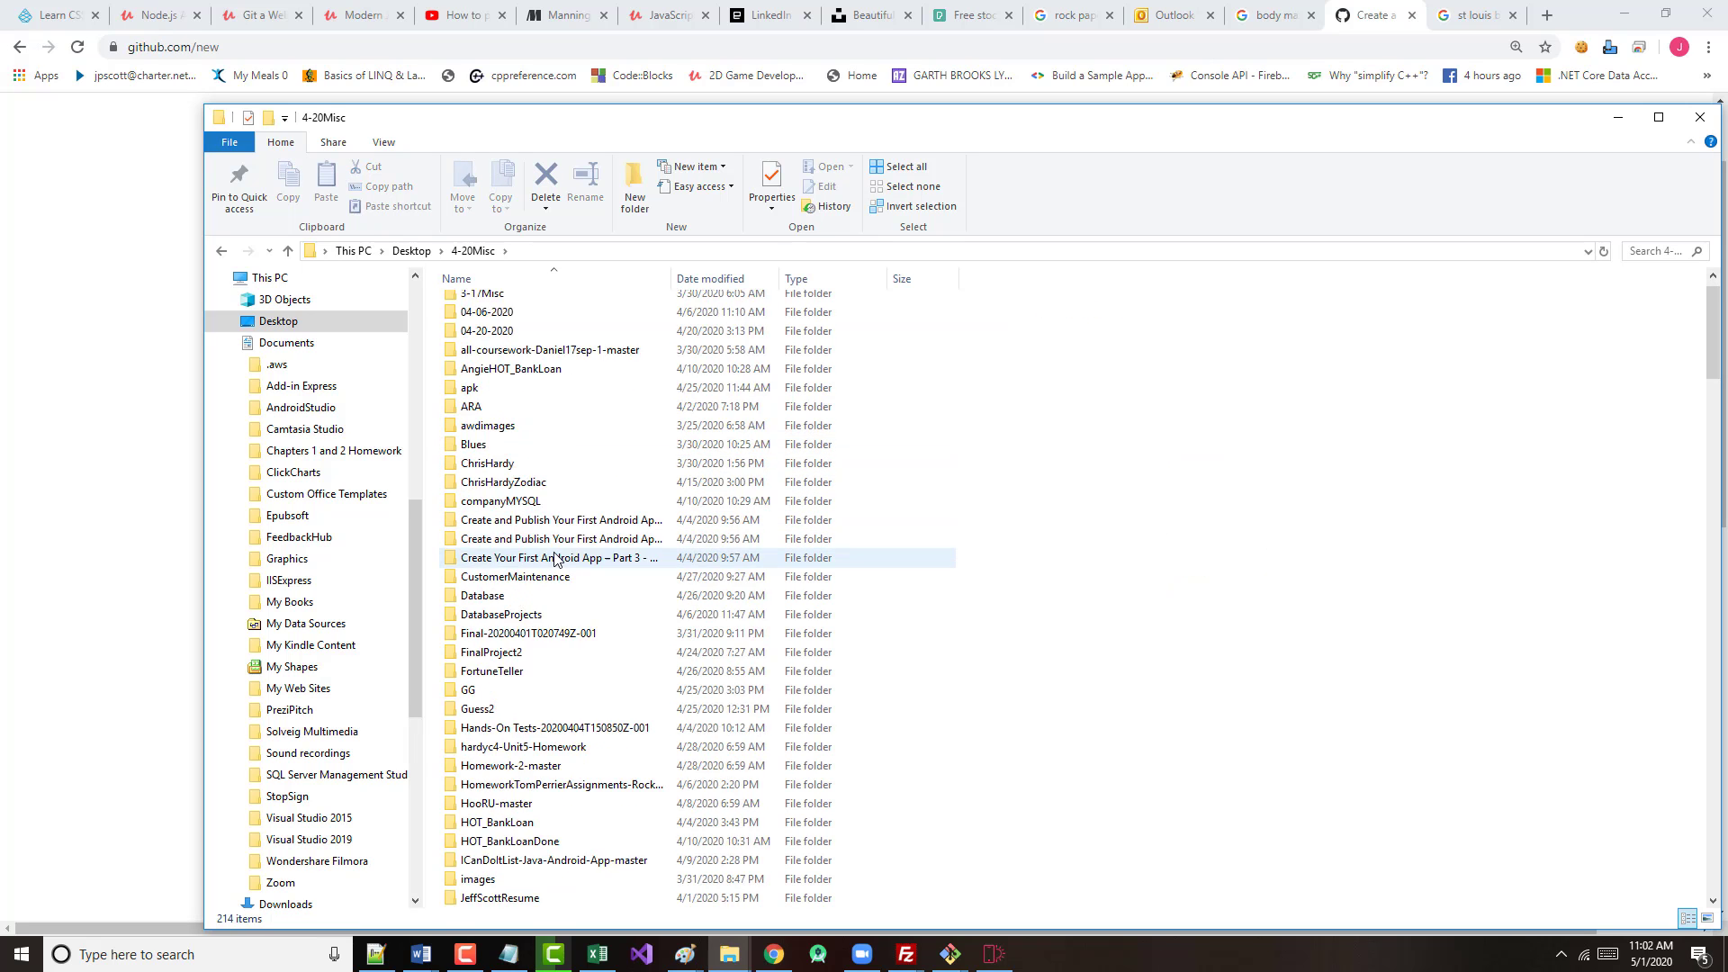
pyautogui.scroll(-6, 544, 547)
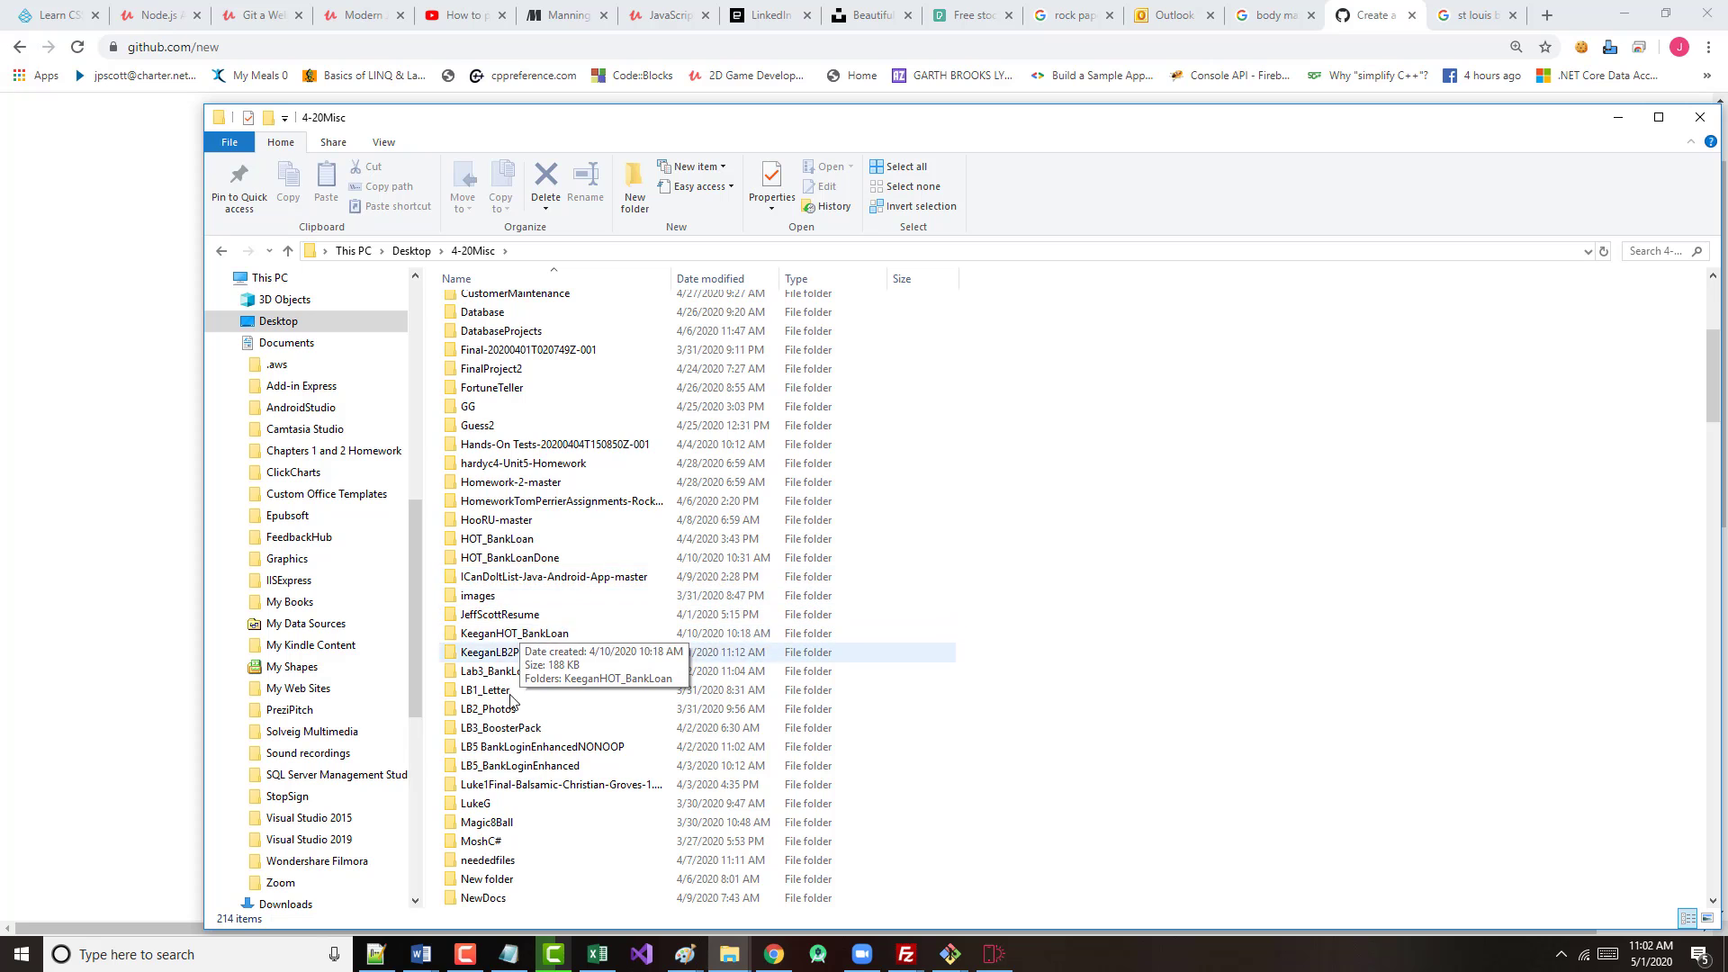
pyautogui.scroll(-2, 504, 734)
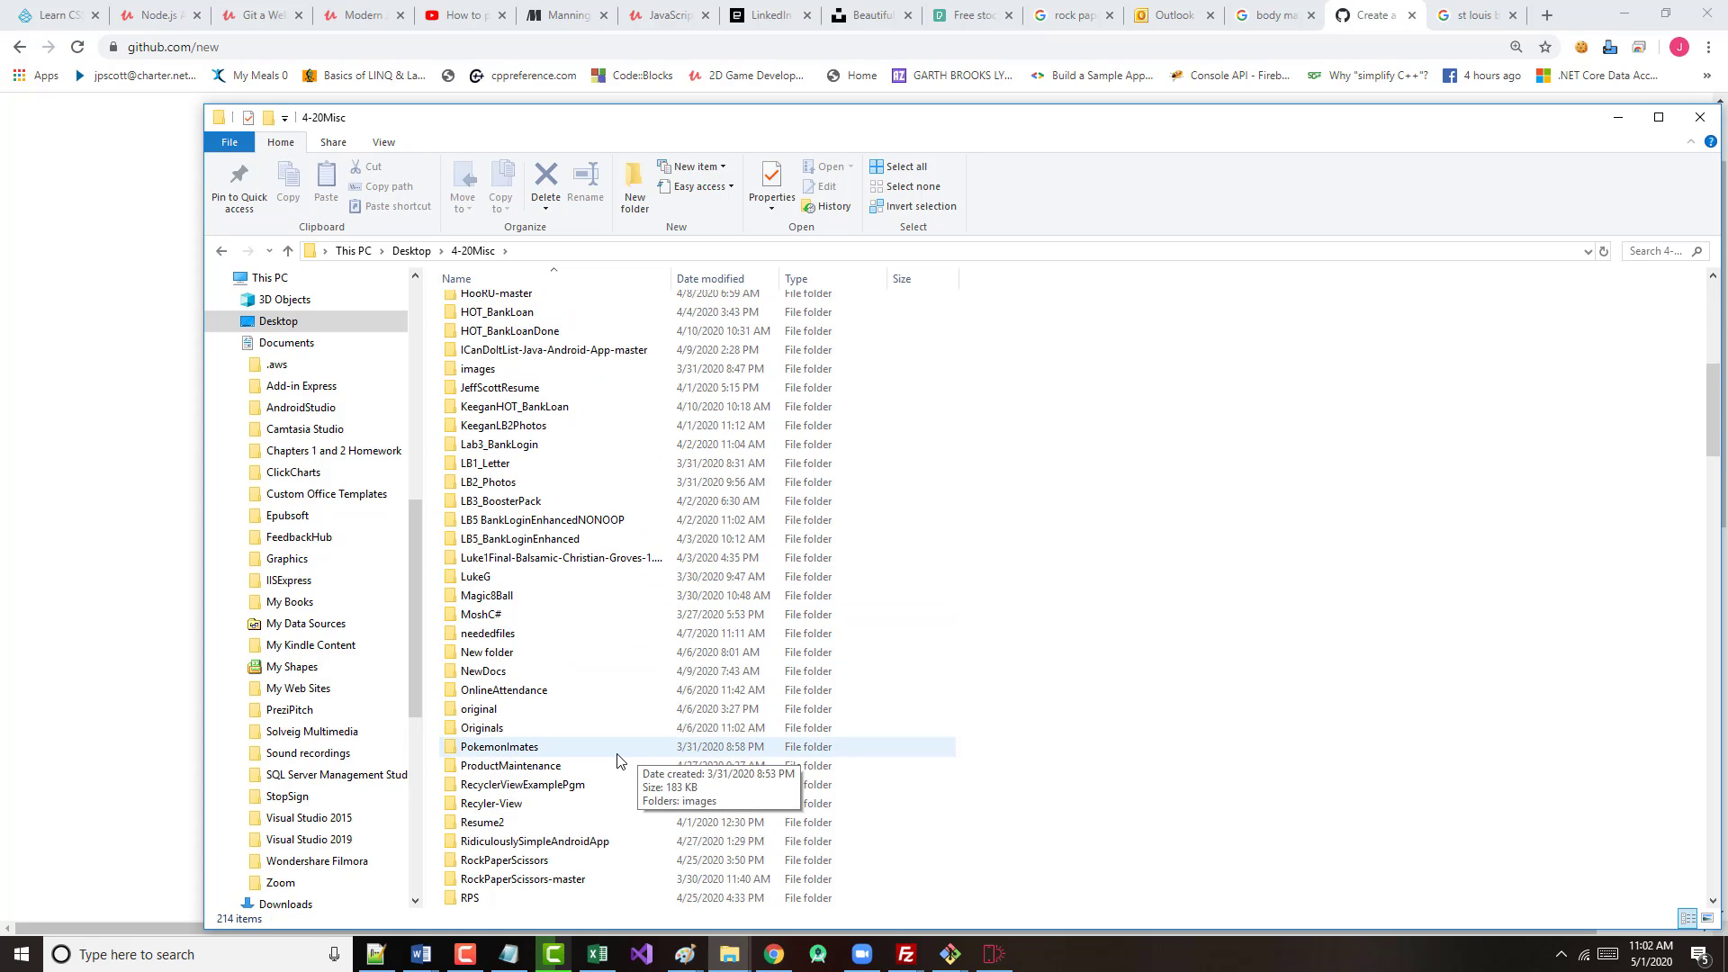
pyautogui.scroll(-2, 617, 760)
pyautogui.scroll(-2, 591, 756)
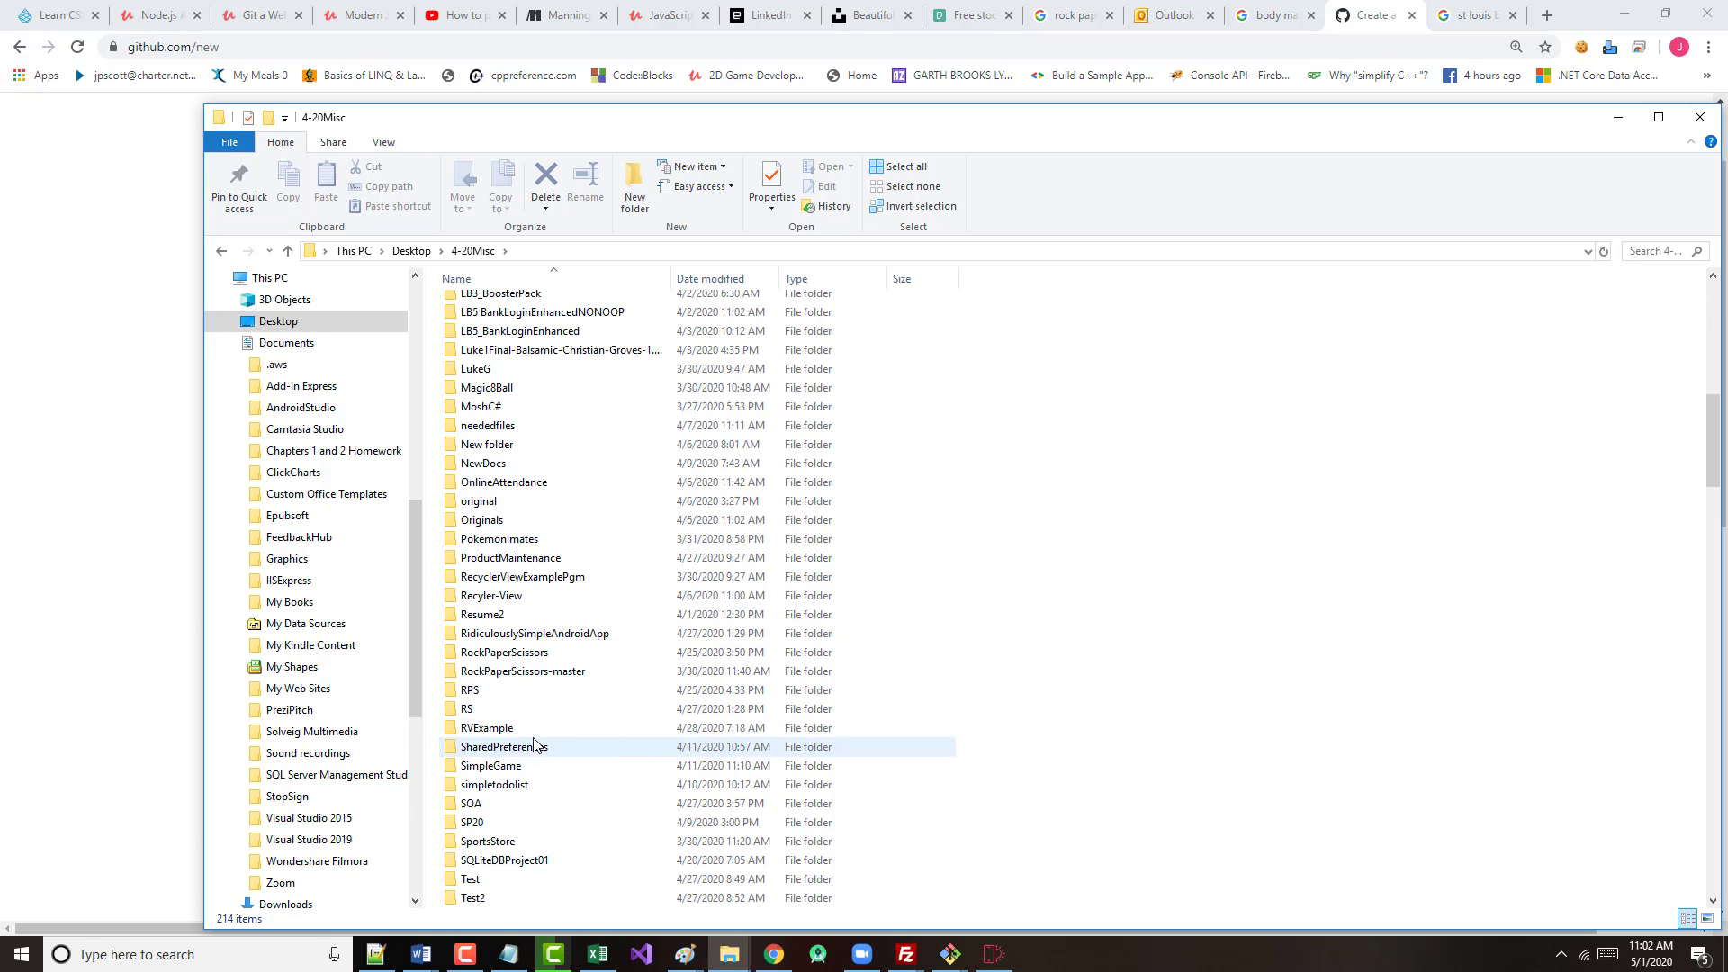
pyautogui.click(516, 658)
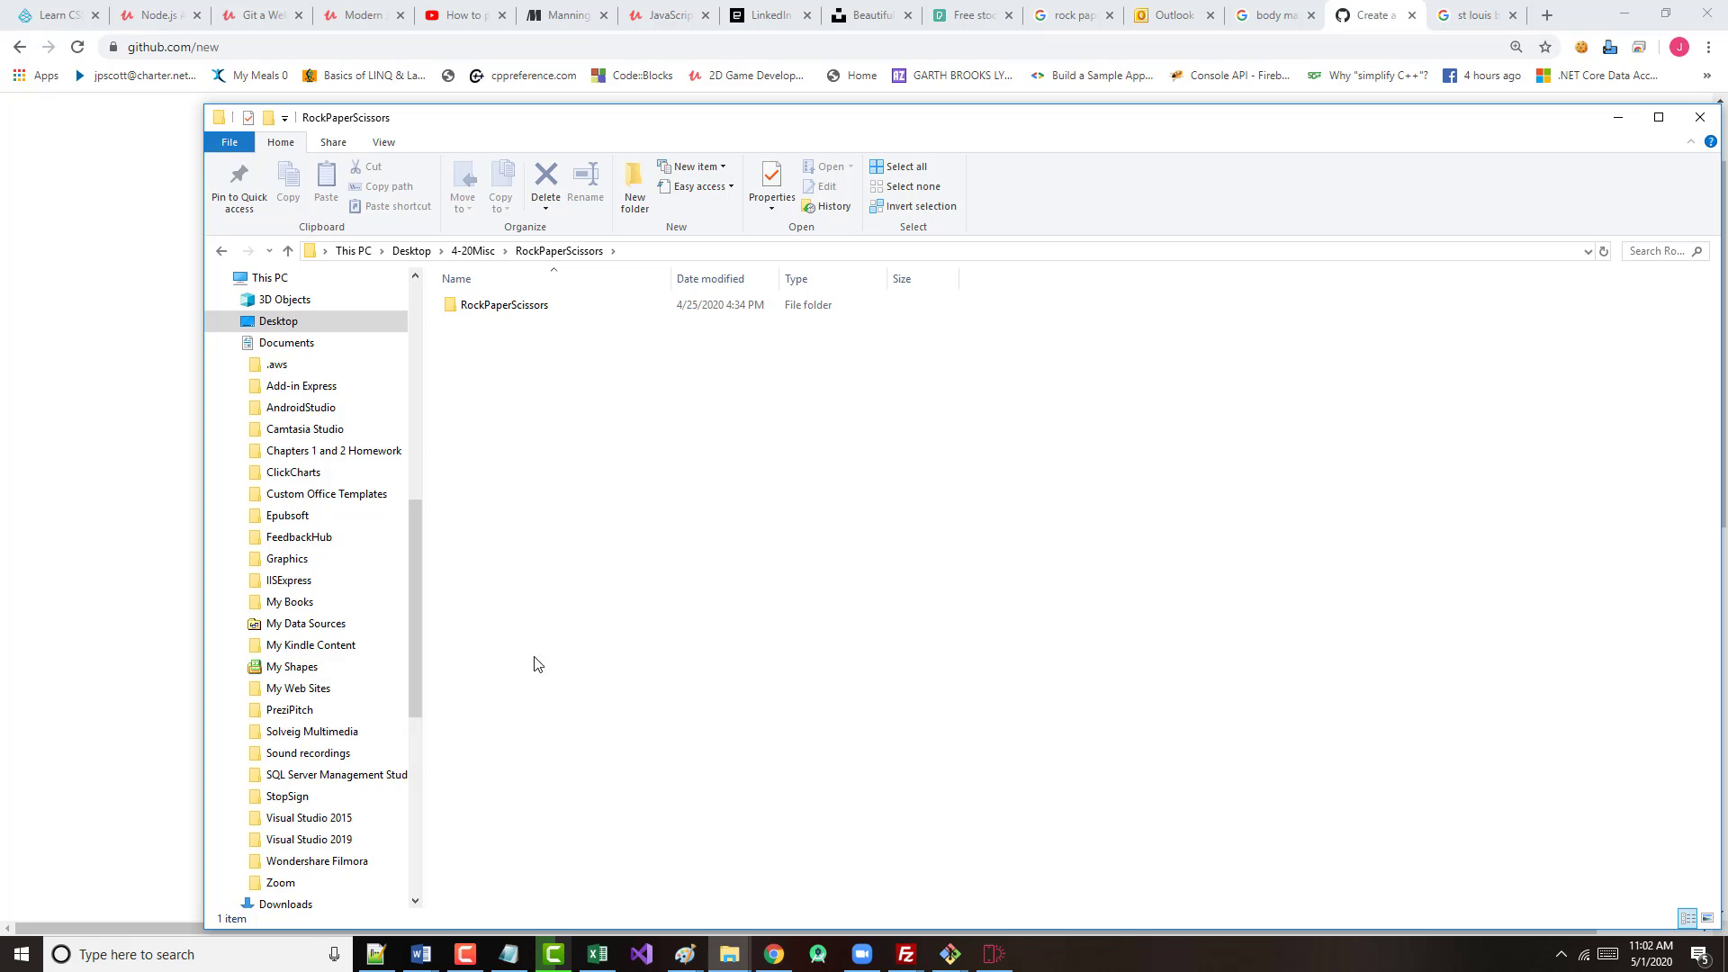
pyautogui.click(462, 307)
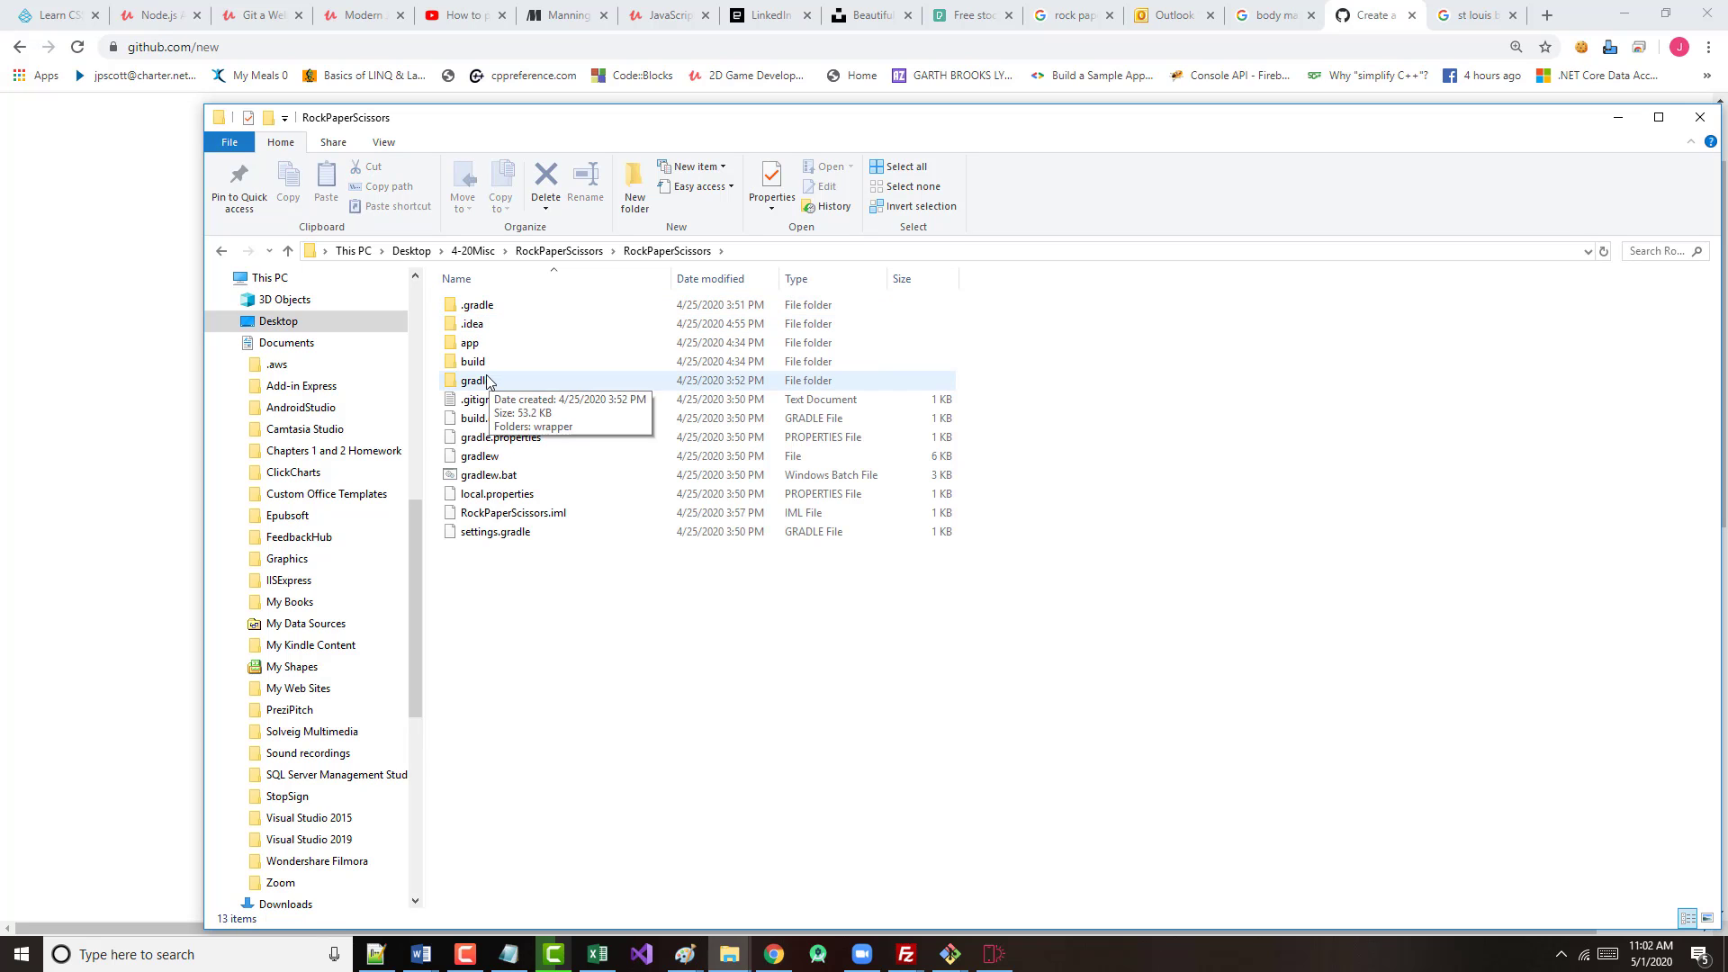
pyautogui.click(448, 346)
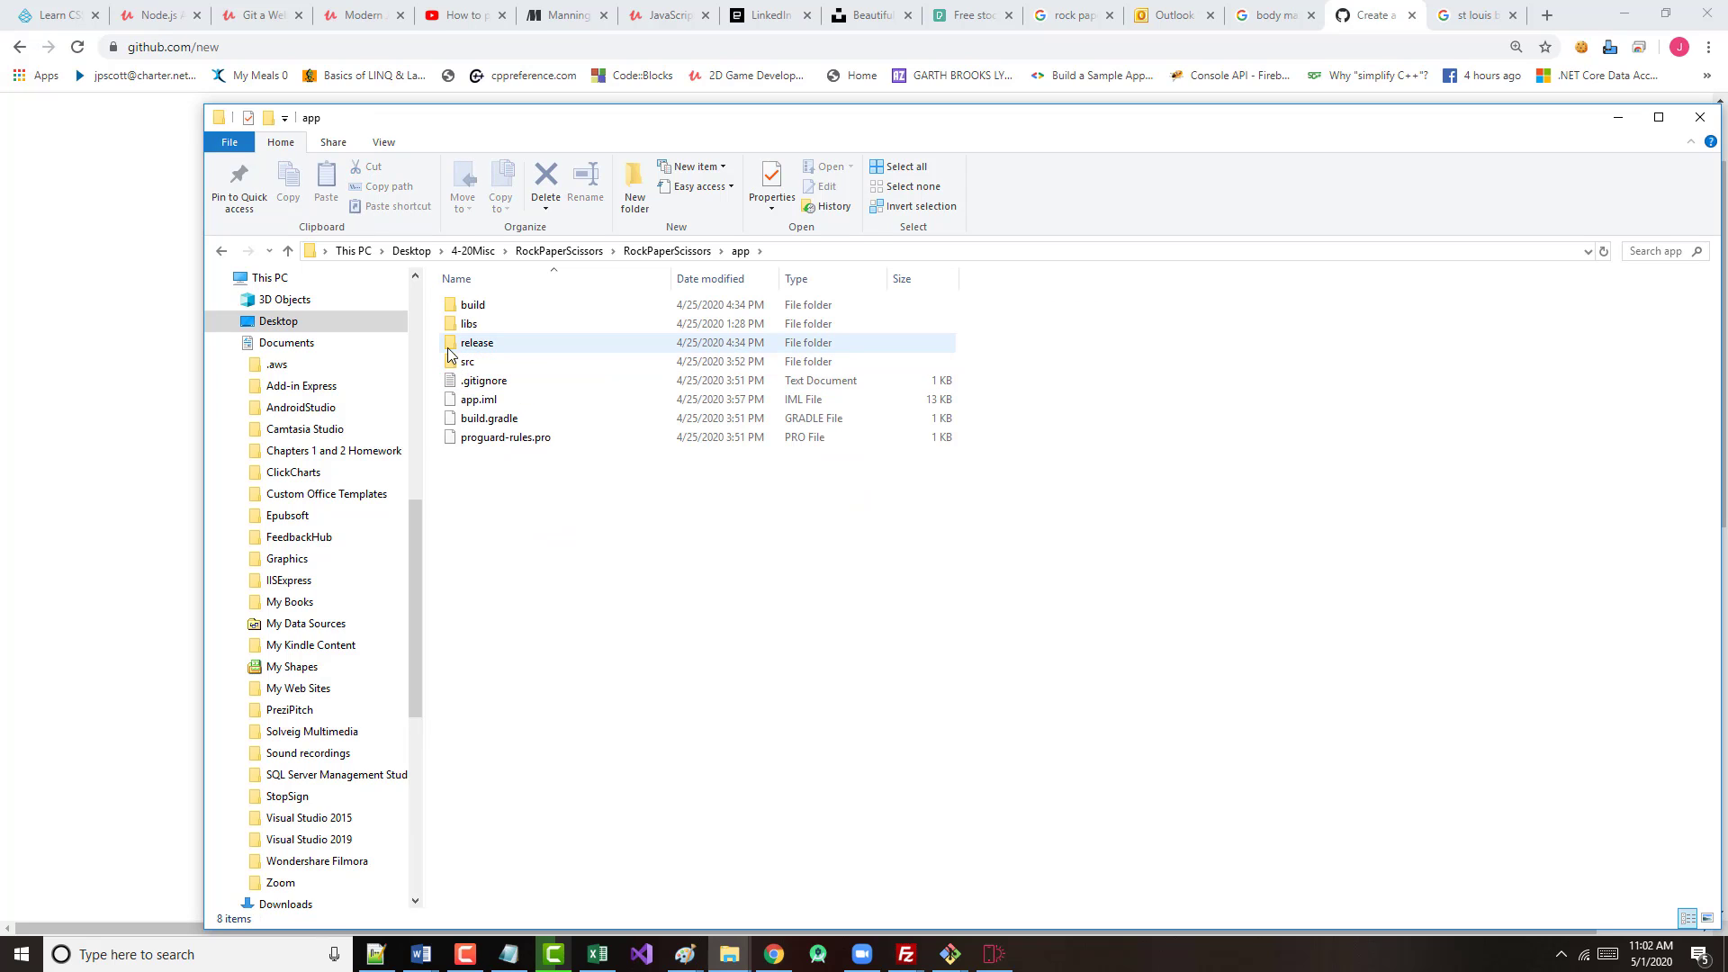
# - Go through the src, main and res folders to the drawable folder and view the game's images
pyautogui.doubleClick(454, 361)
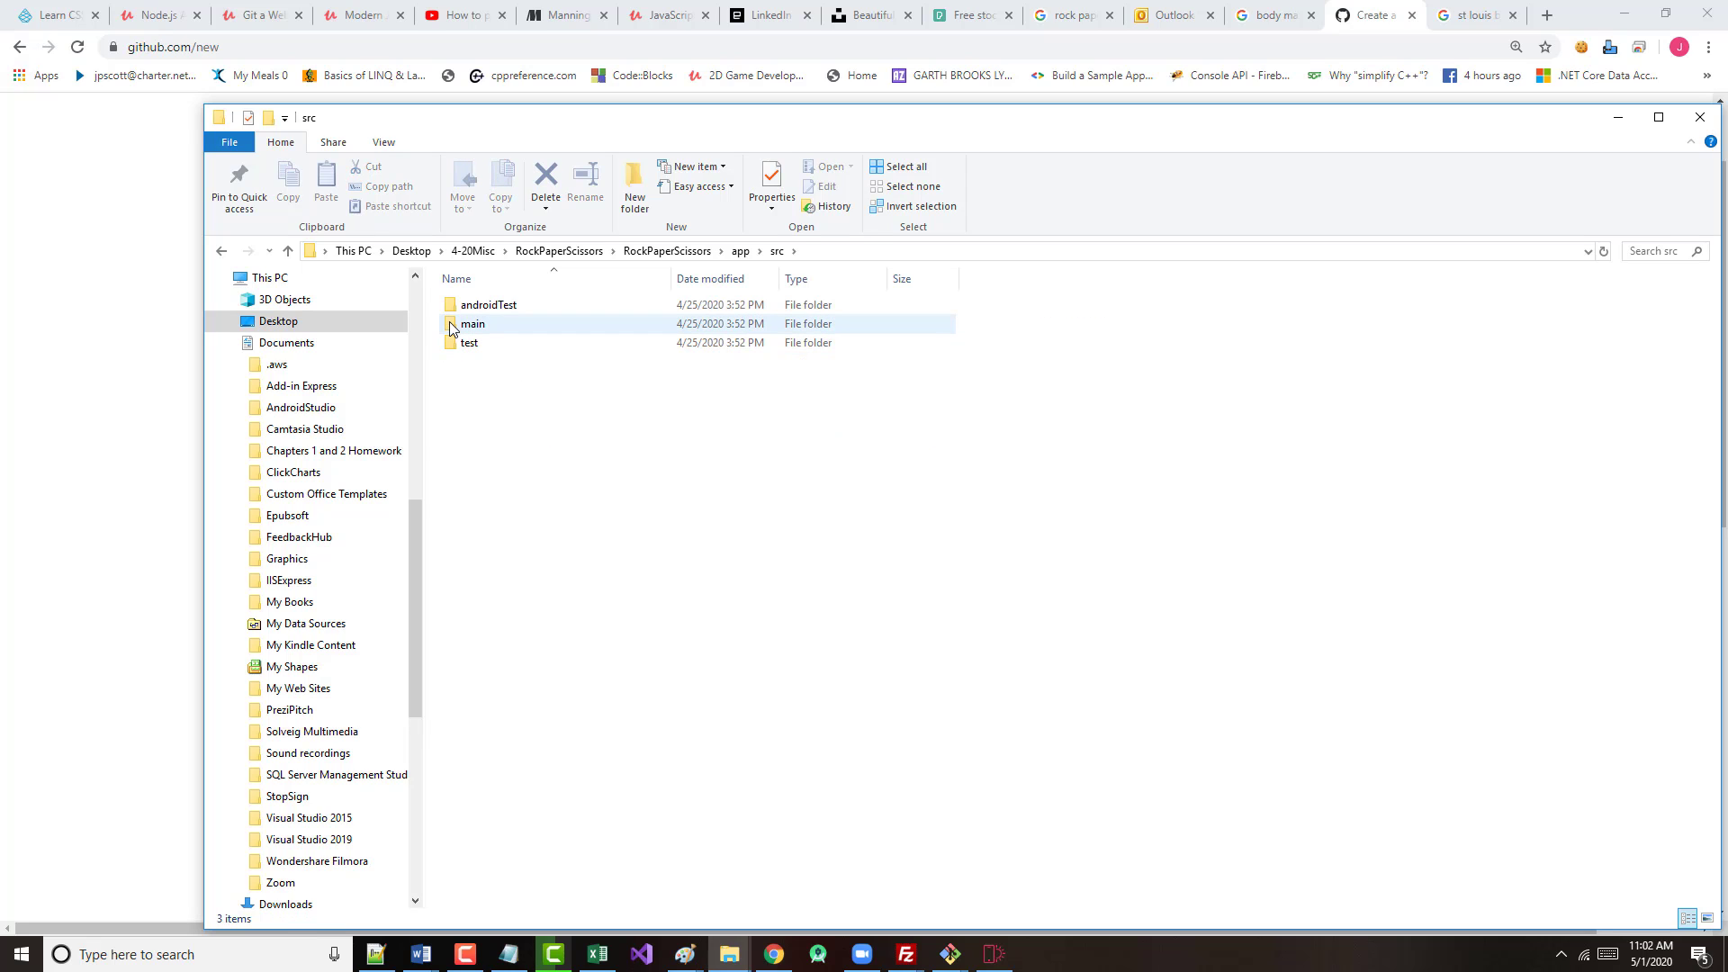
pyautogui.click(453, 328)
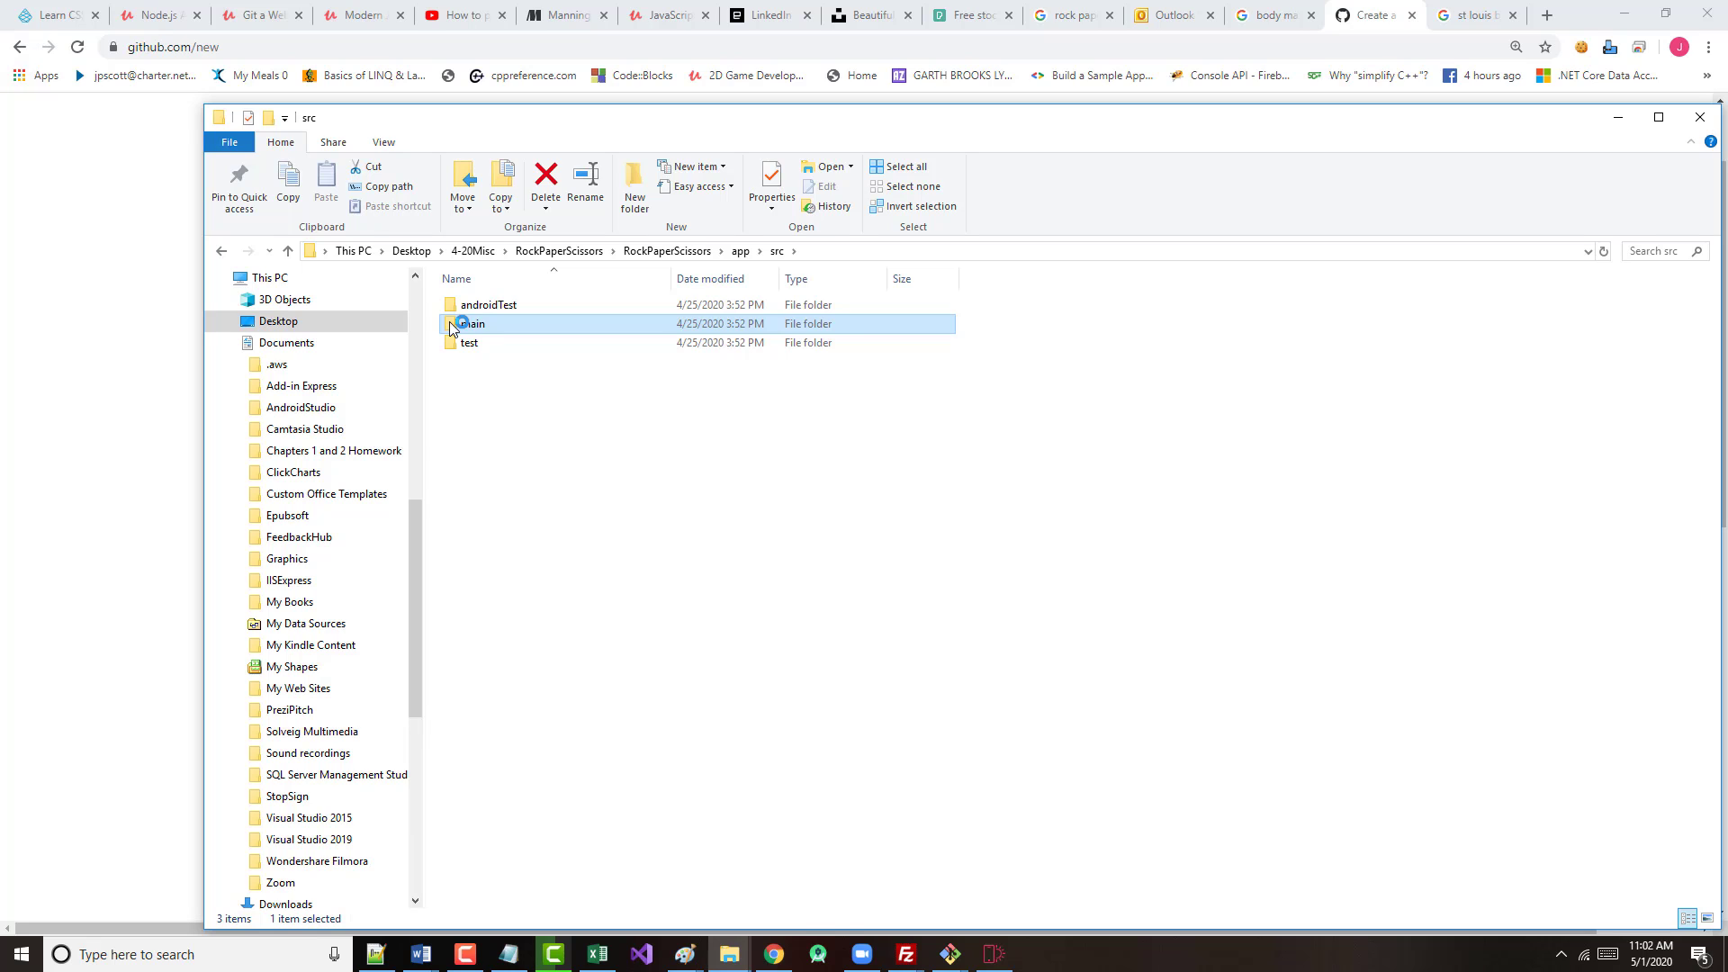
pyautogui.click(453, 328)
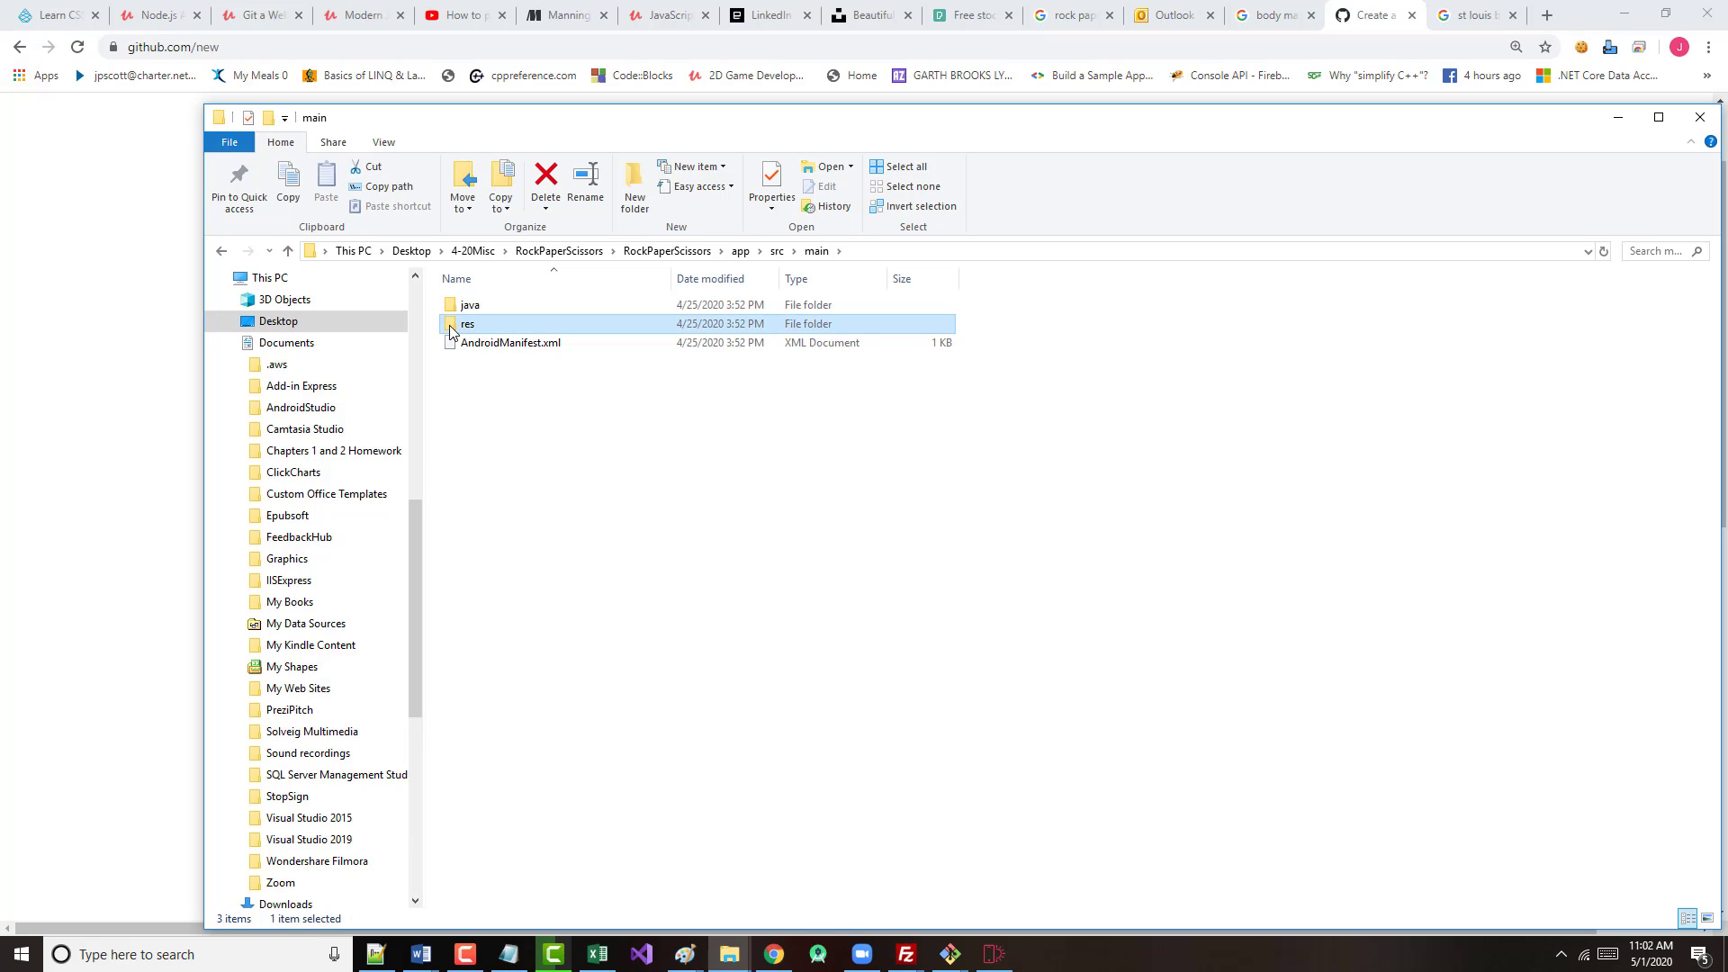
pyautogui.doubleClick(454, 331)
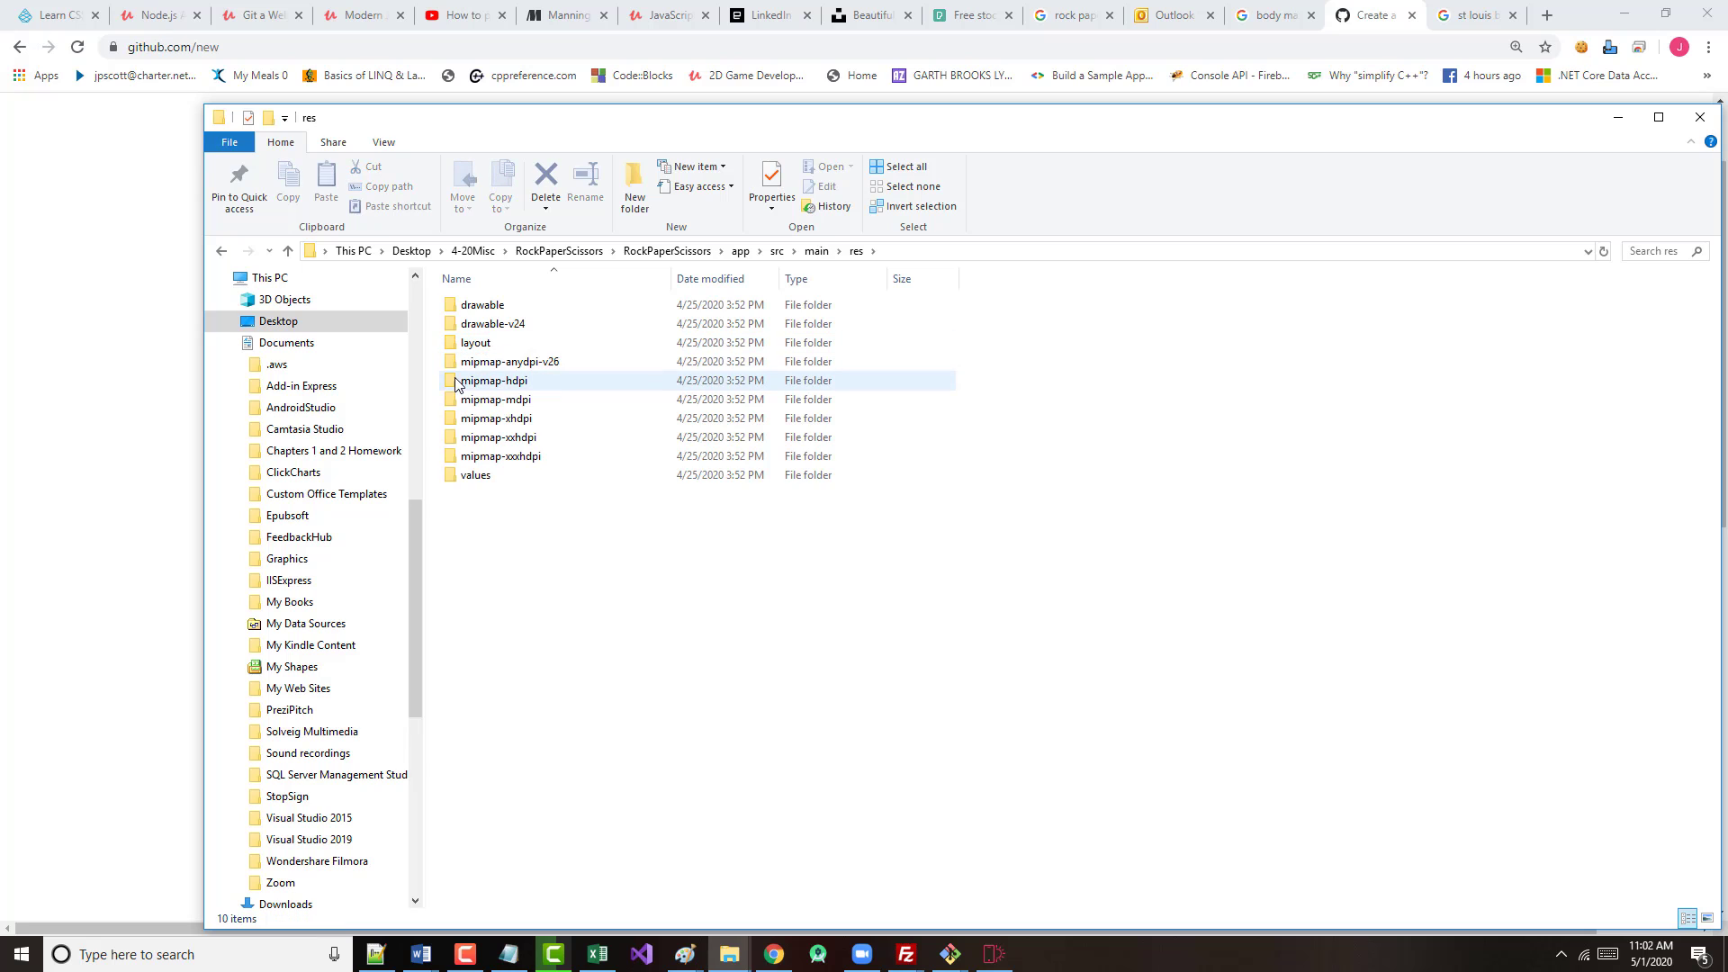
pyautogui.click(445, 304)
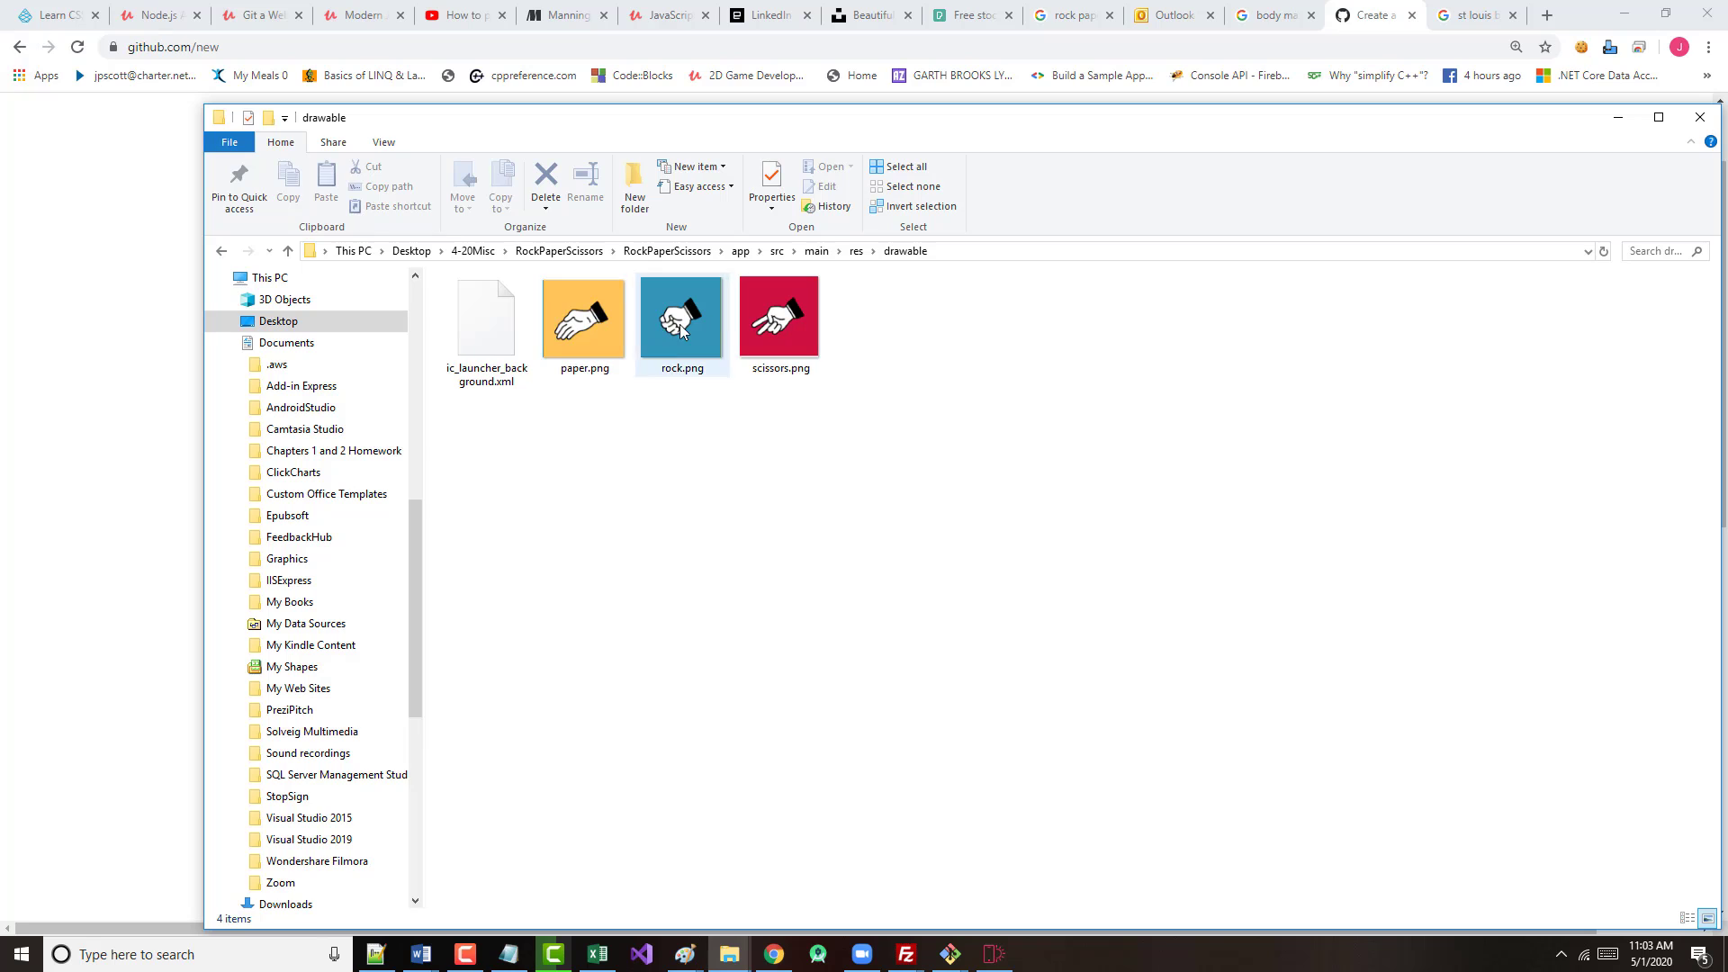
# - Return to the main folder and browse the nested package folders under java down to the one holding rockpaperscissors
pyautogui.click(289, 251)
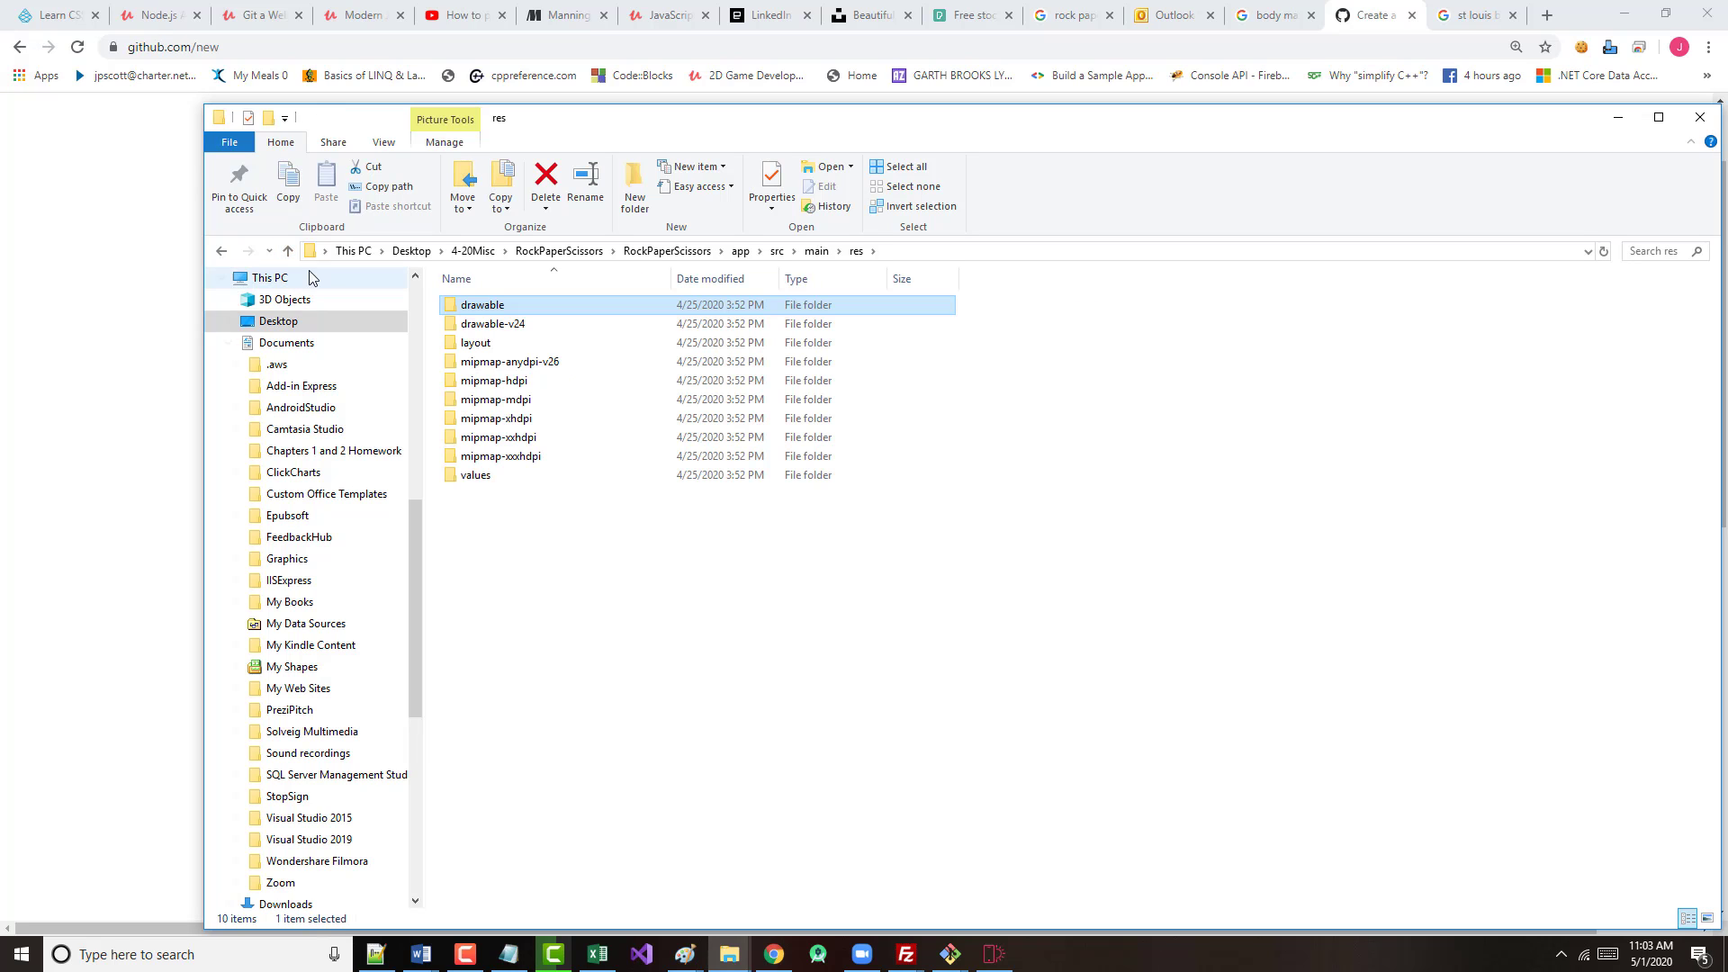
pyautogui.click(288, 251)
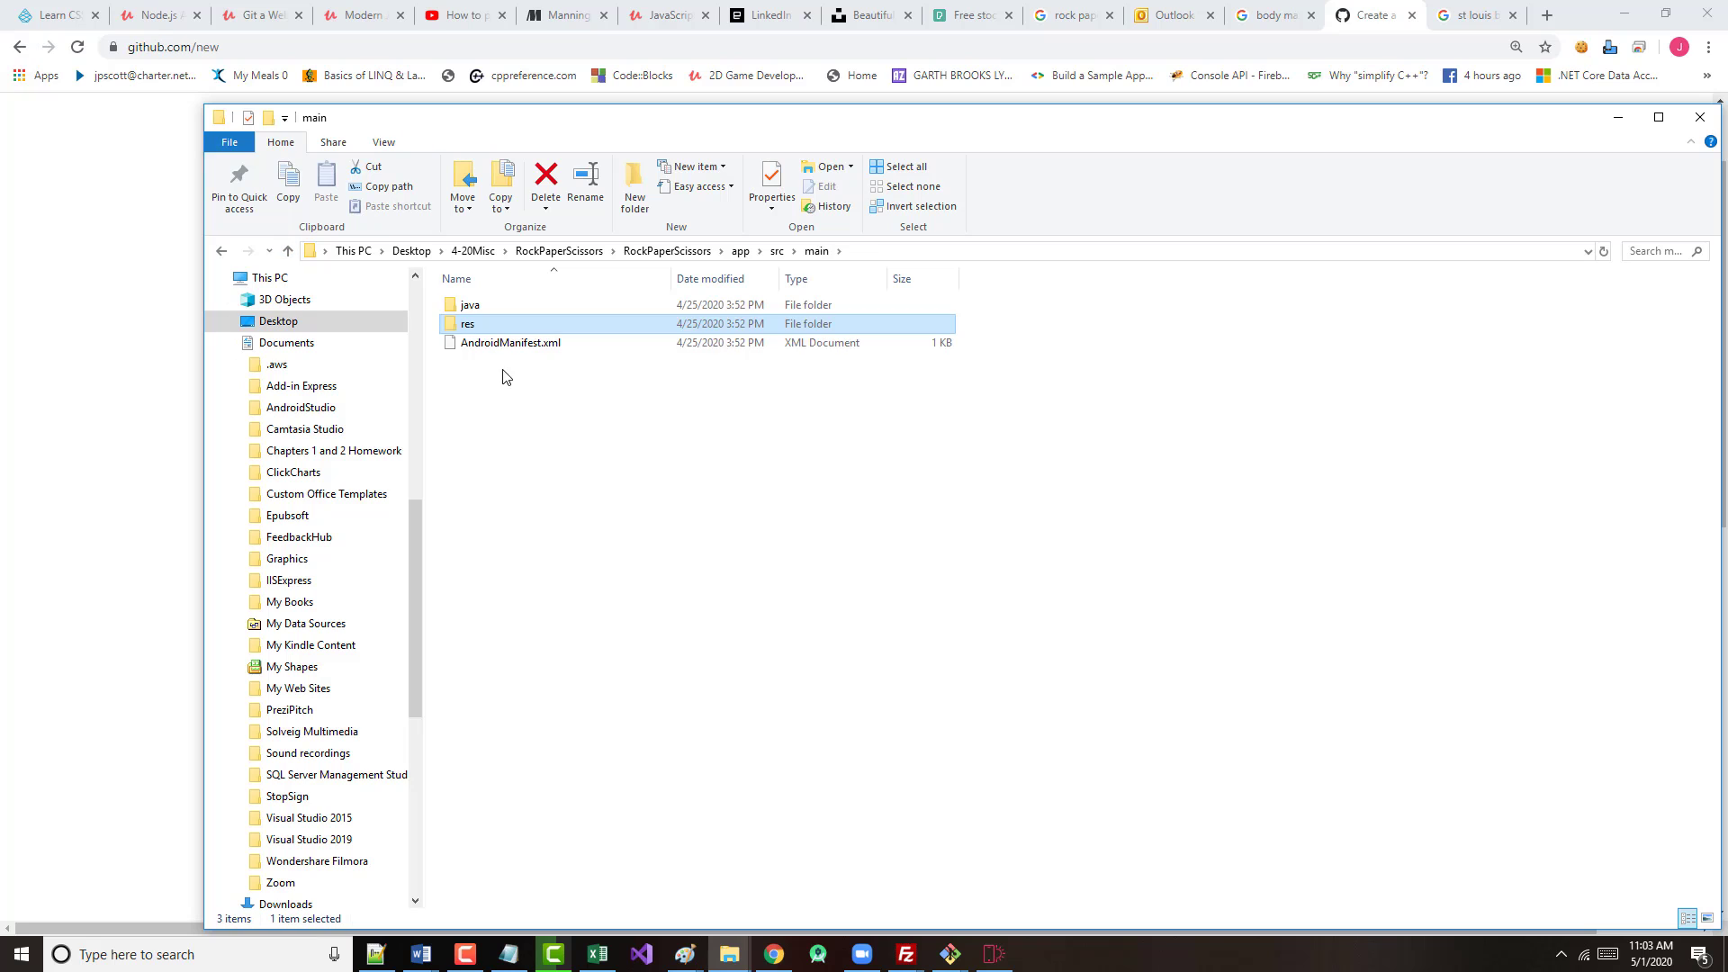
pyautogui.click(452, 307)
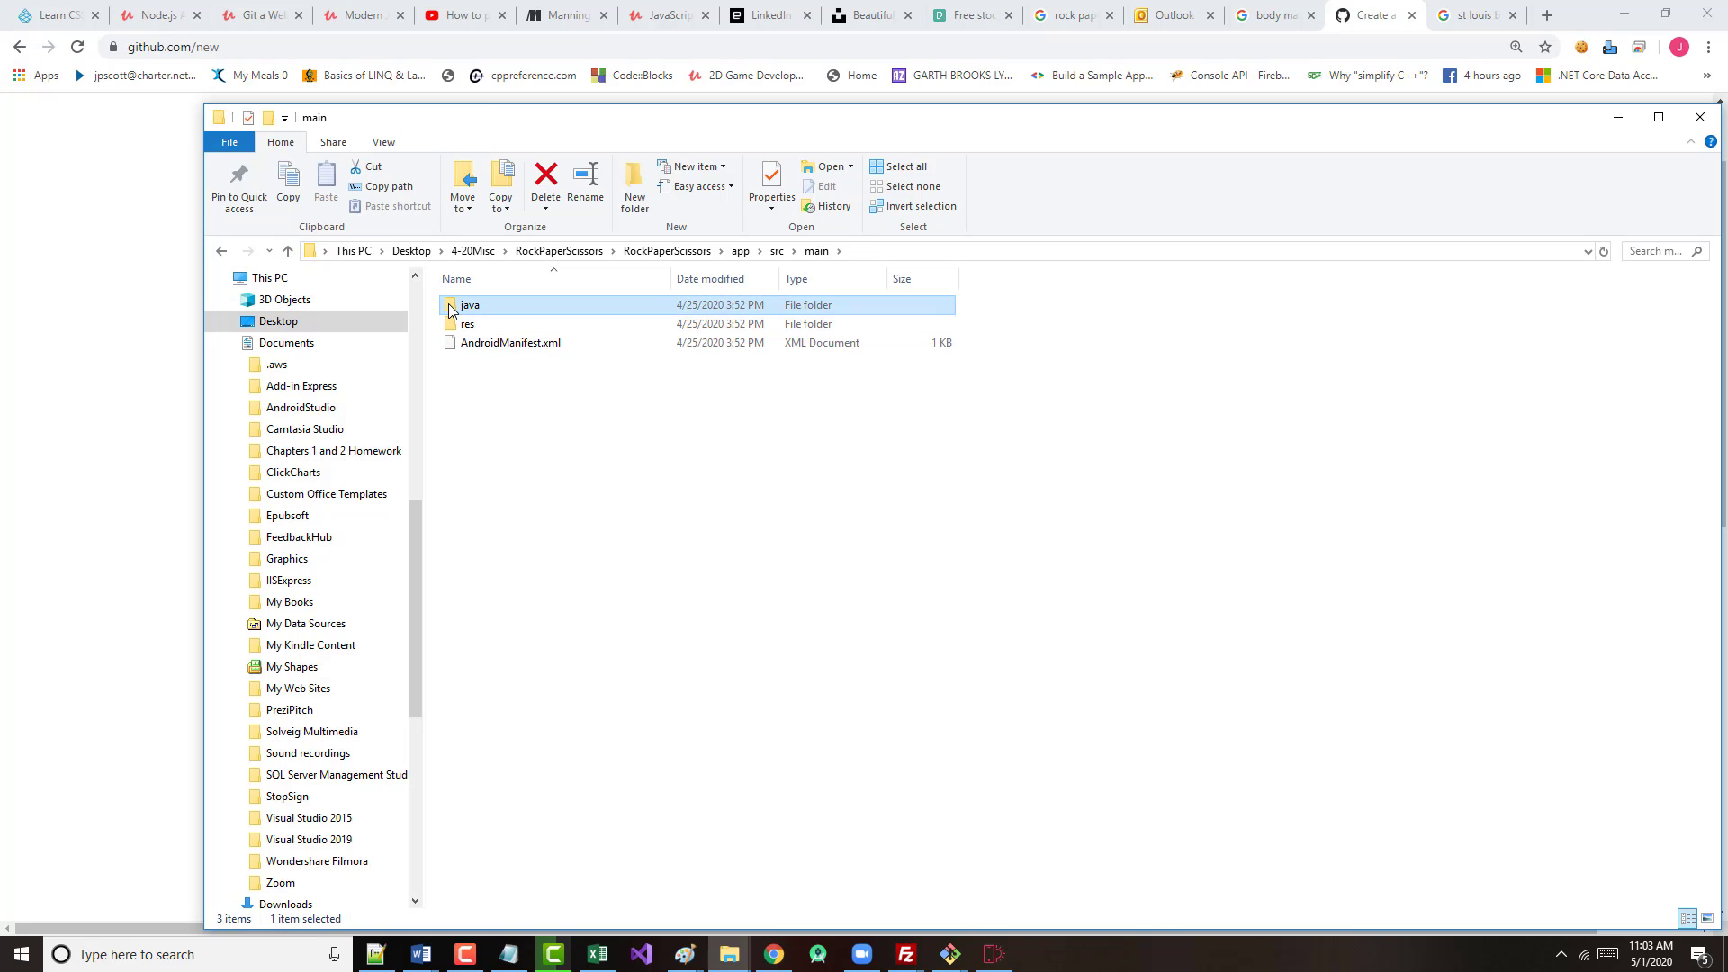
pyautogui.doubleClick(452, 307)
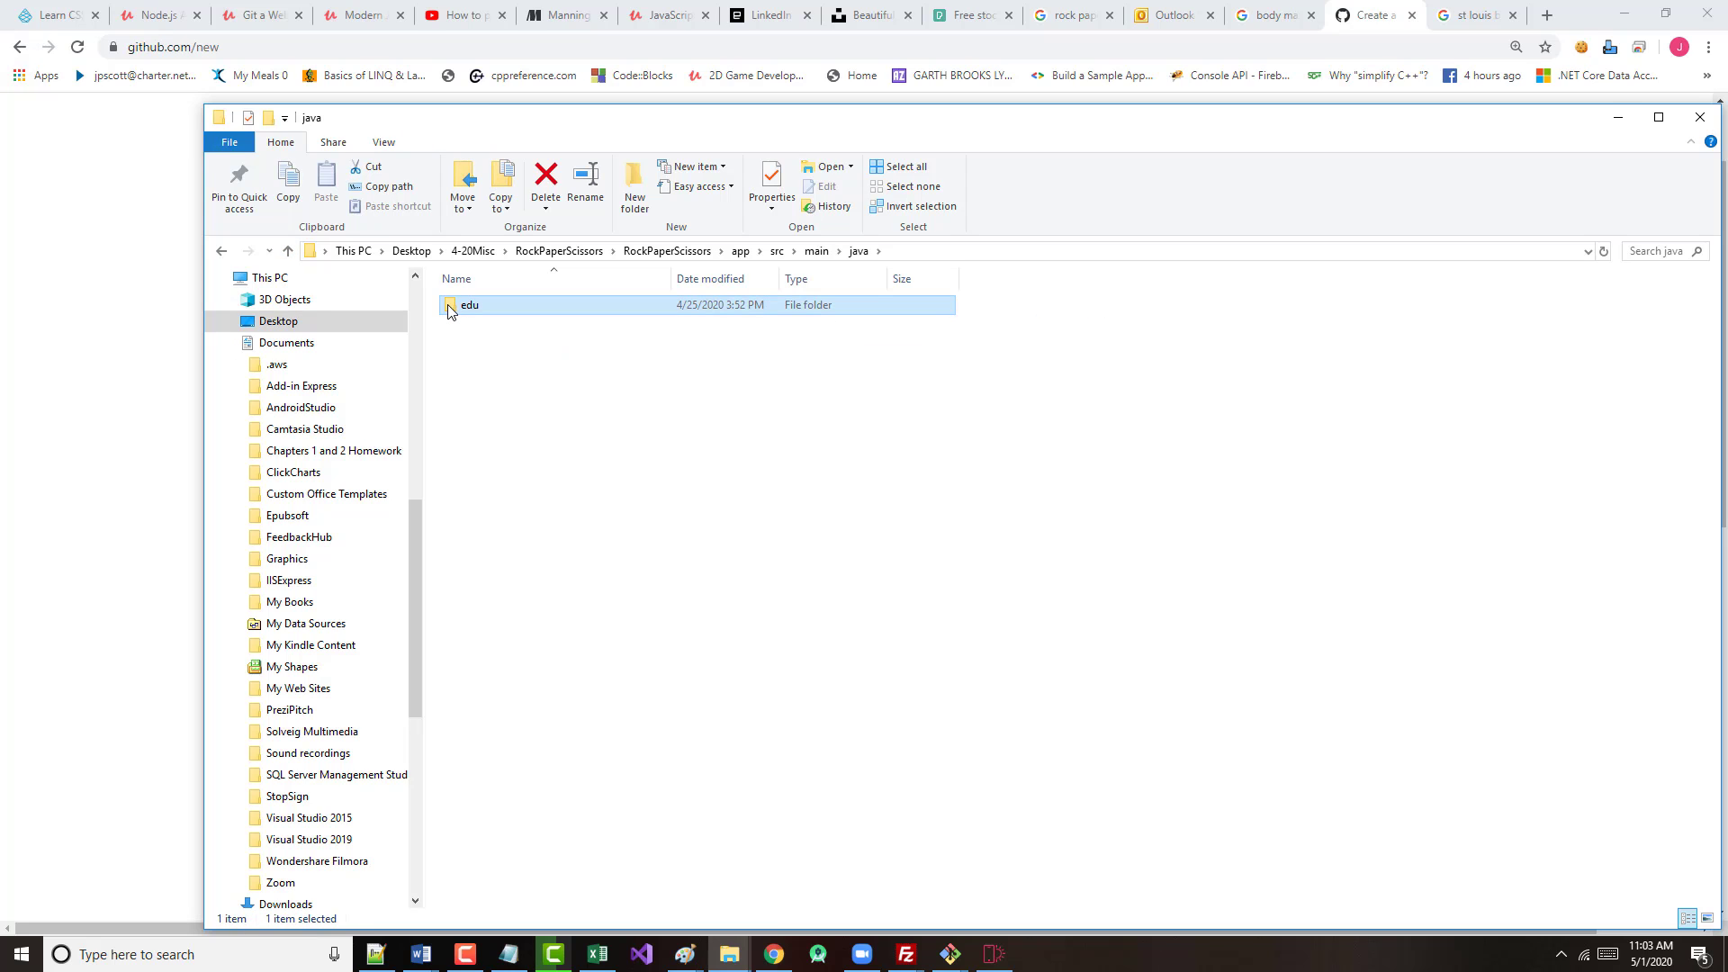
pyautogui.doubleClick(452, 307)
pyautogui.doubleClick(452, 307)
pyautogui.click(452, 308)
pyautogui.press('Return')
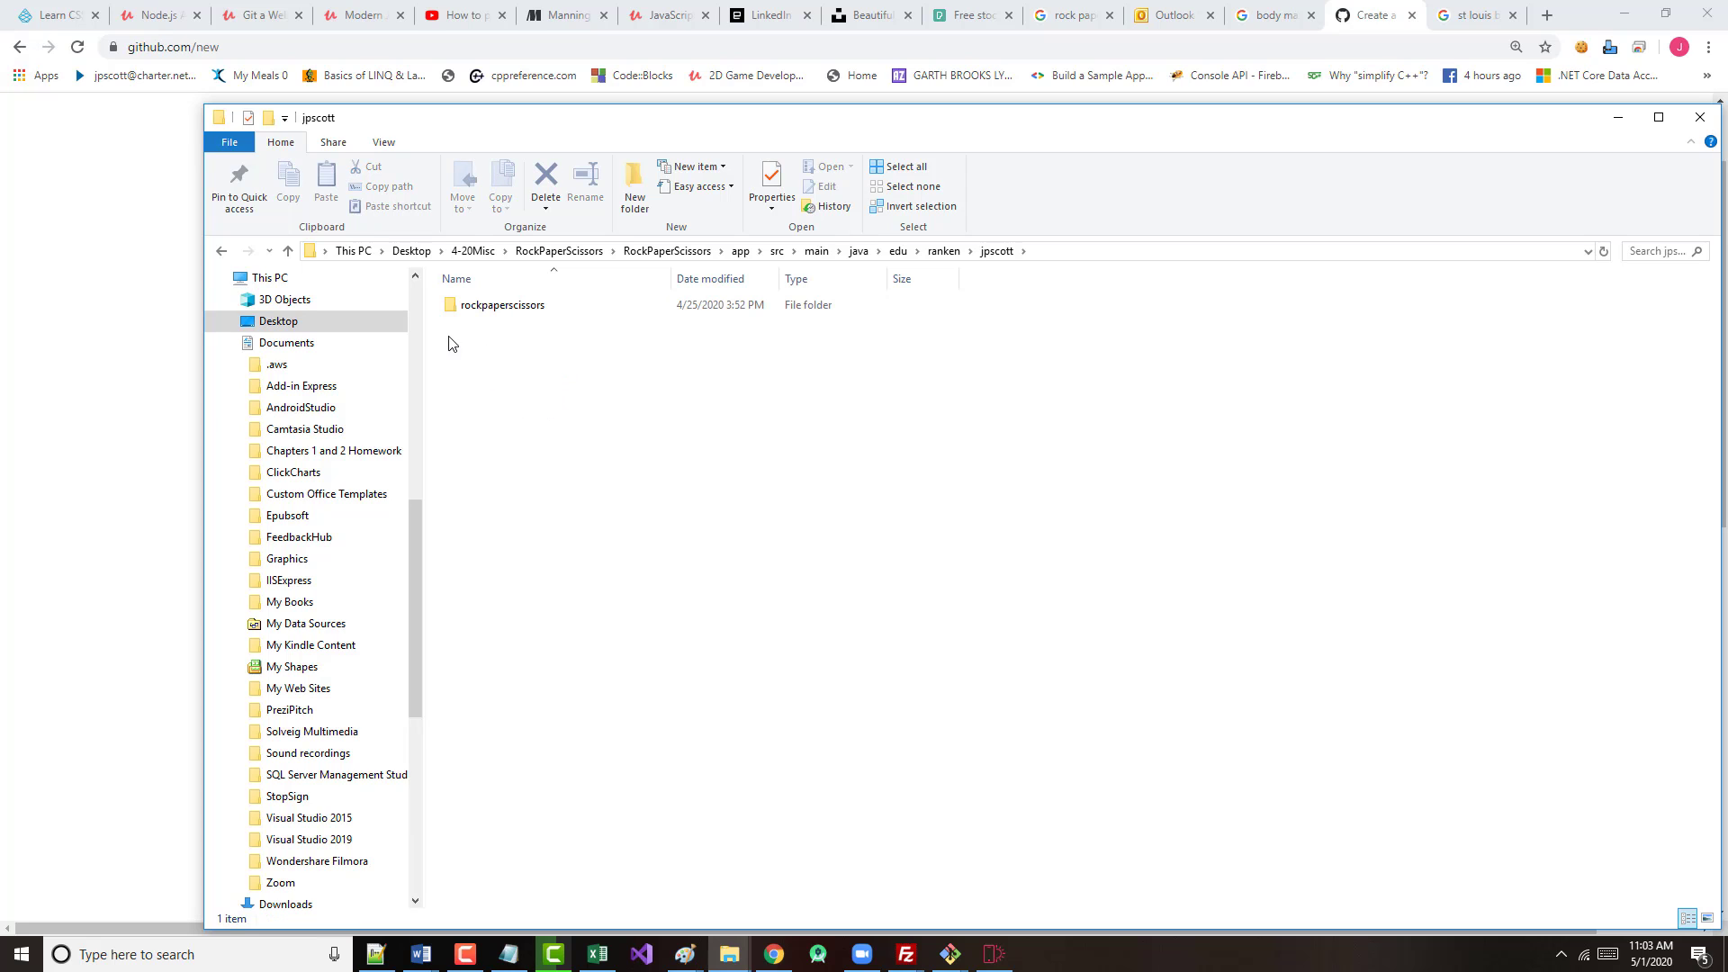
# - Leave the java package folders, shorten the path to the outer RockPaperScissors folder and open the project folder of the same name inside it
pyautogui.click(289, 252)
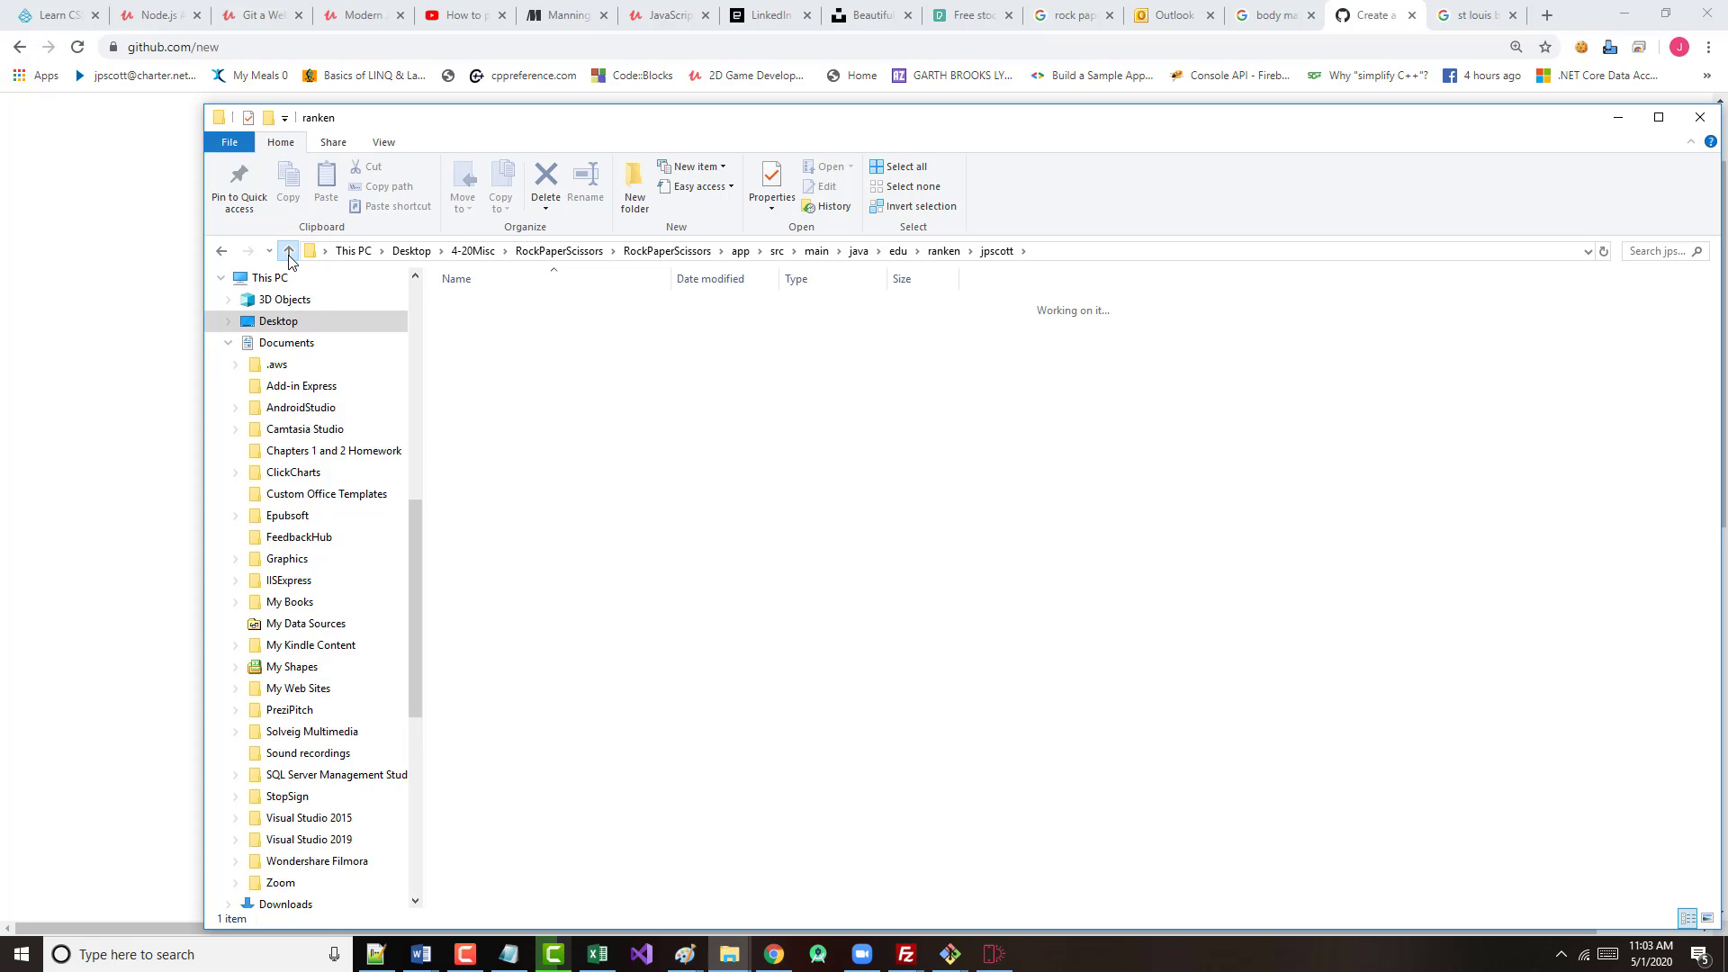
pyautogui.click(289, 252)
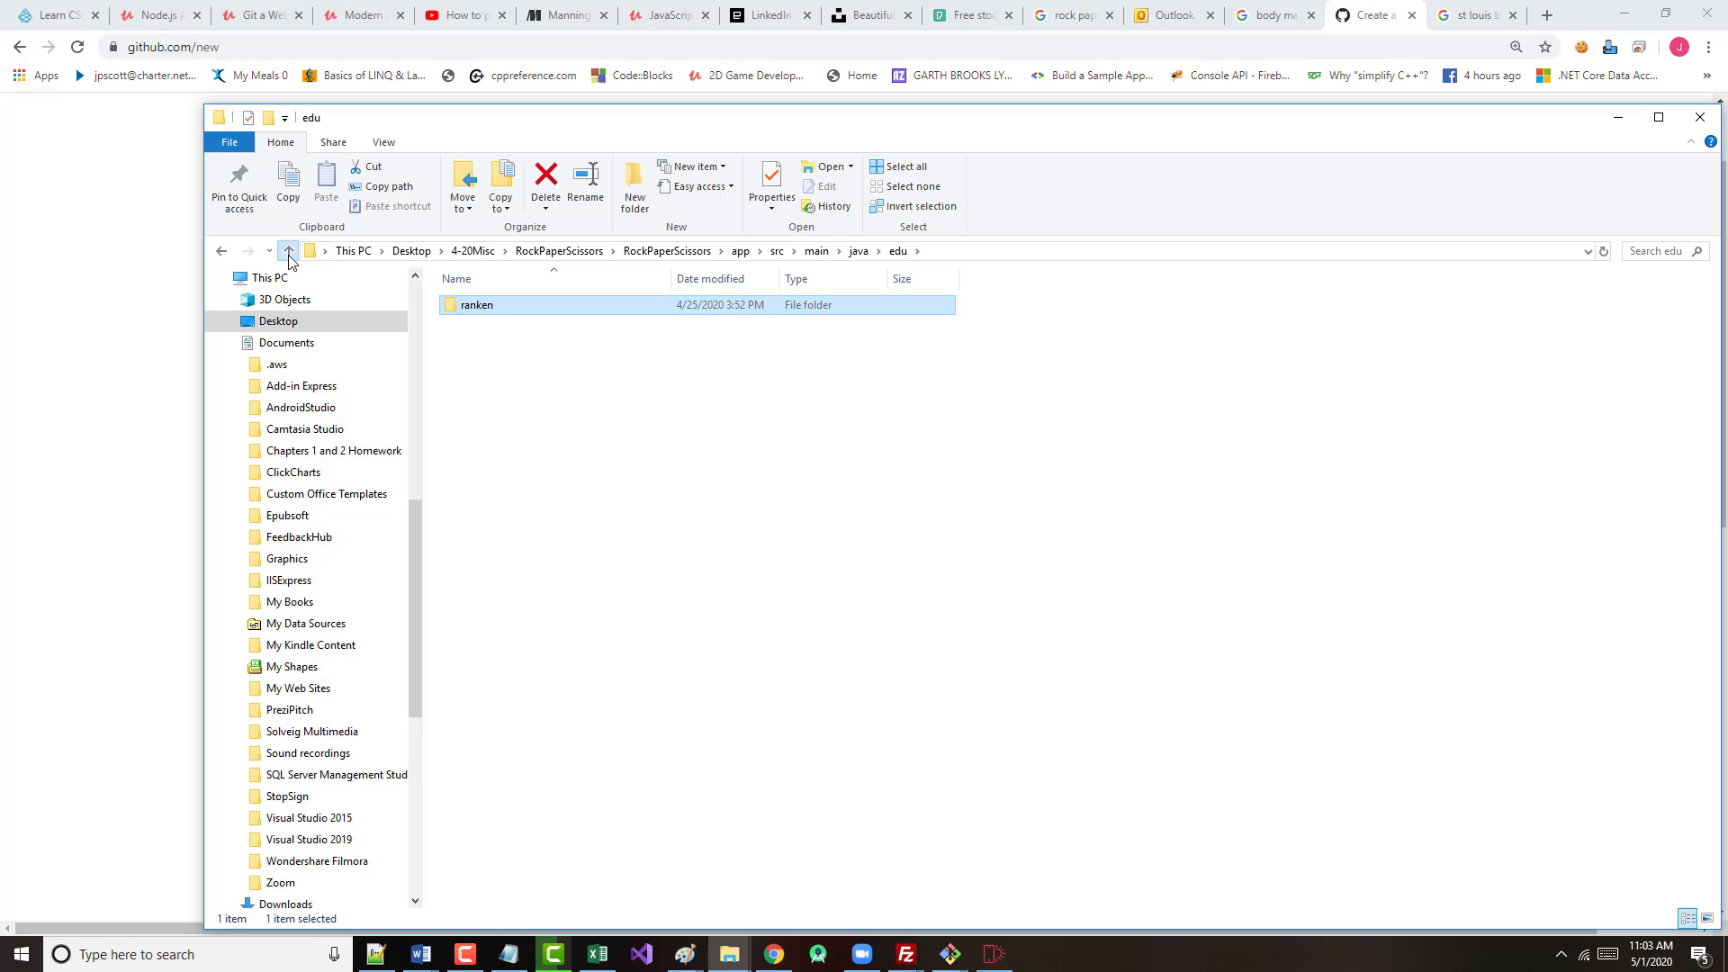
pyautogui.click(289, 252)
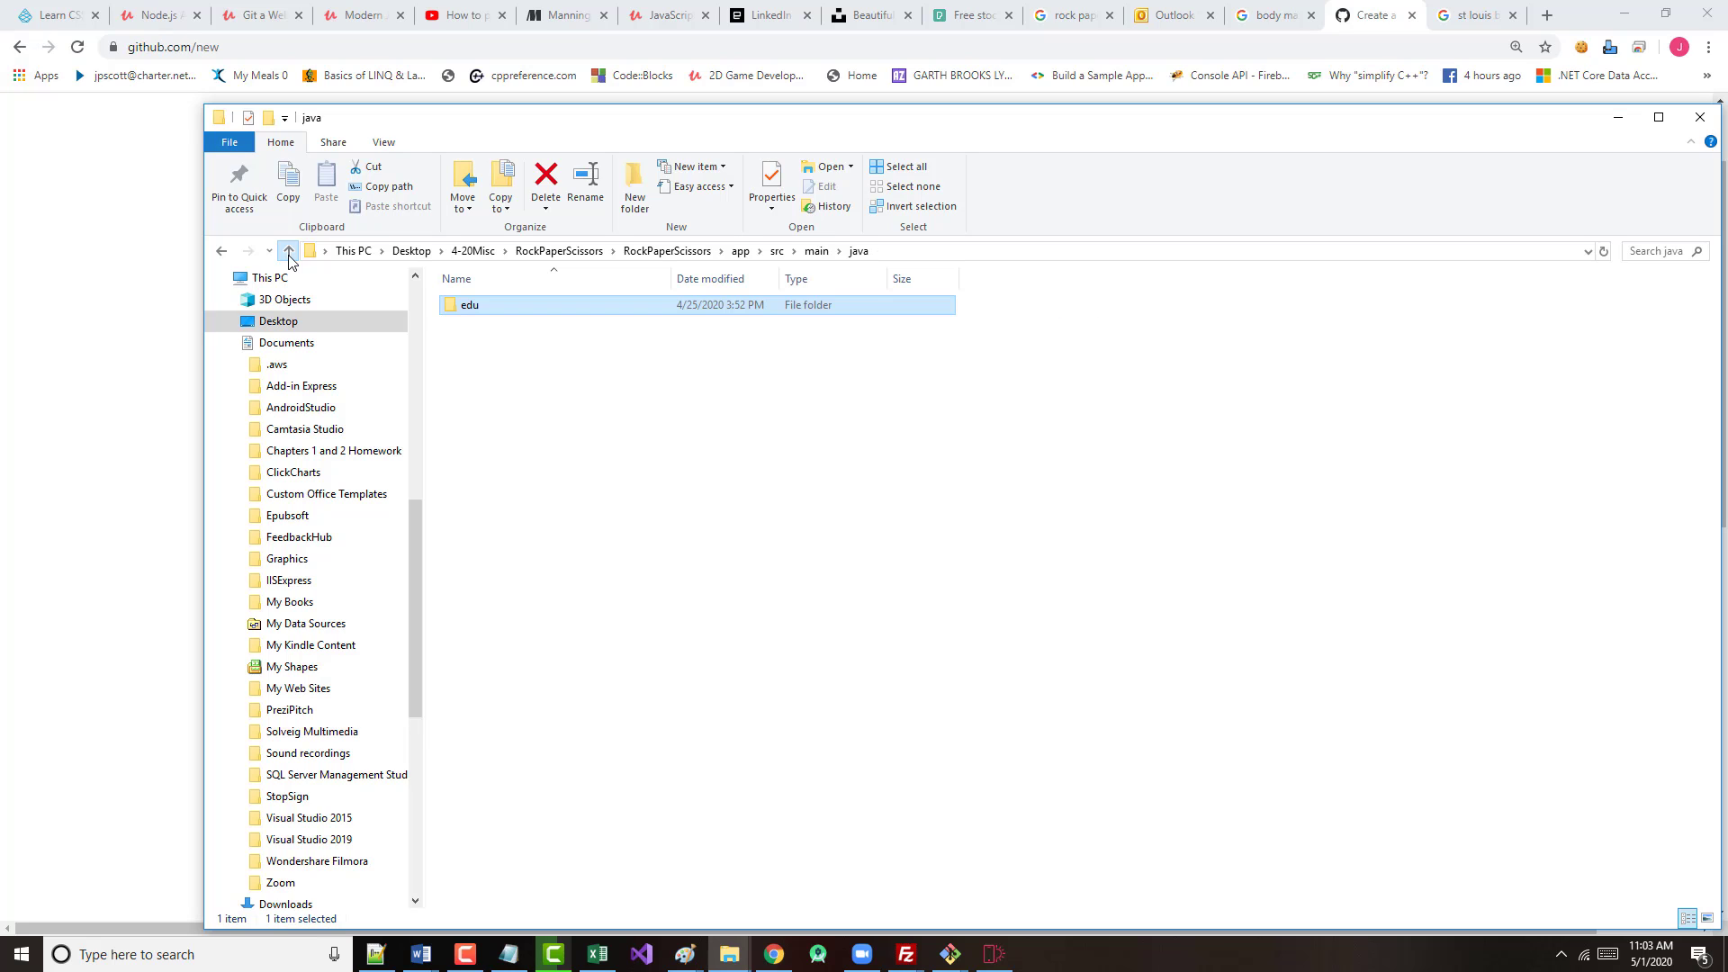
pyautogui.click(943, 255)
pyautogui.press('End')
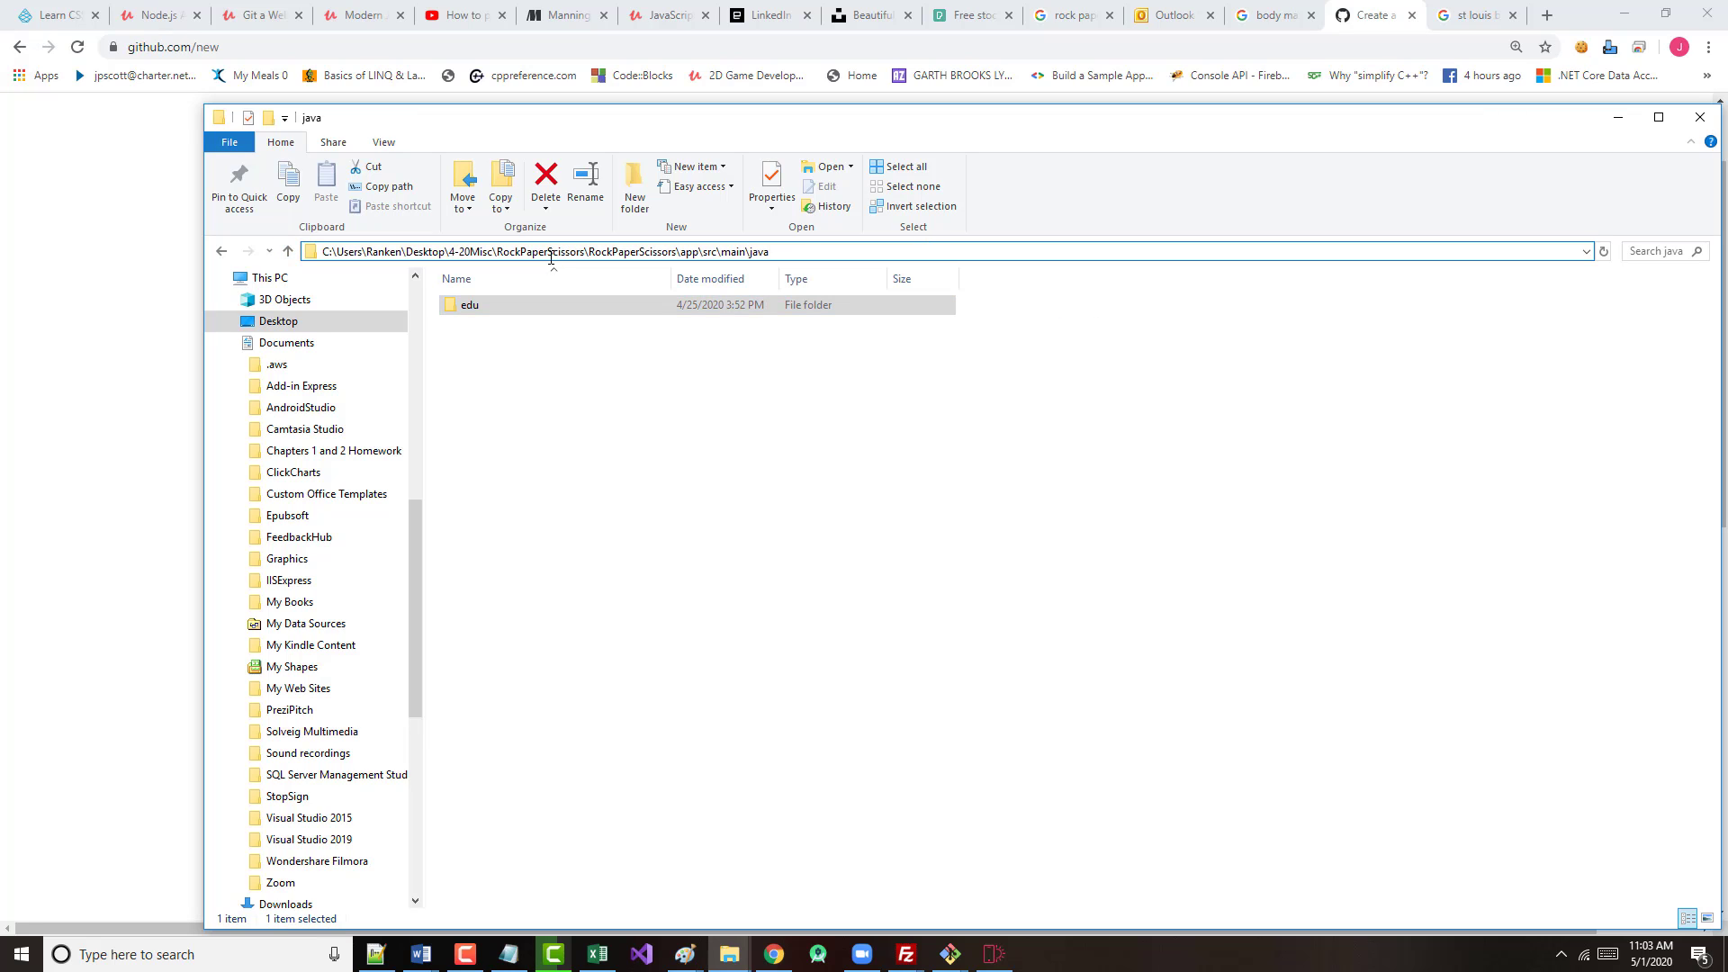
pyautogui.moveTo(590, 253); pyautogui.dragTo(901, 246)
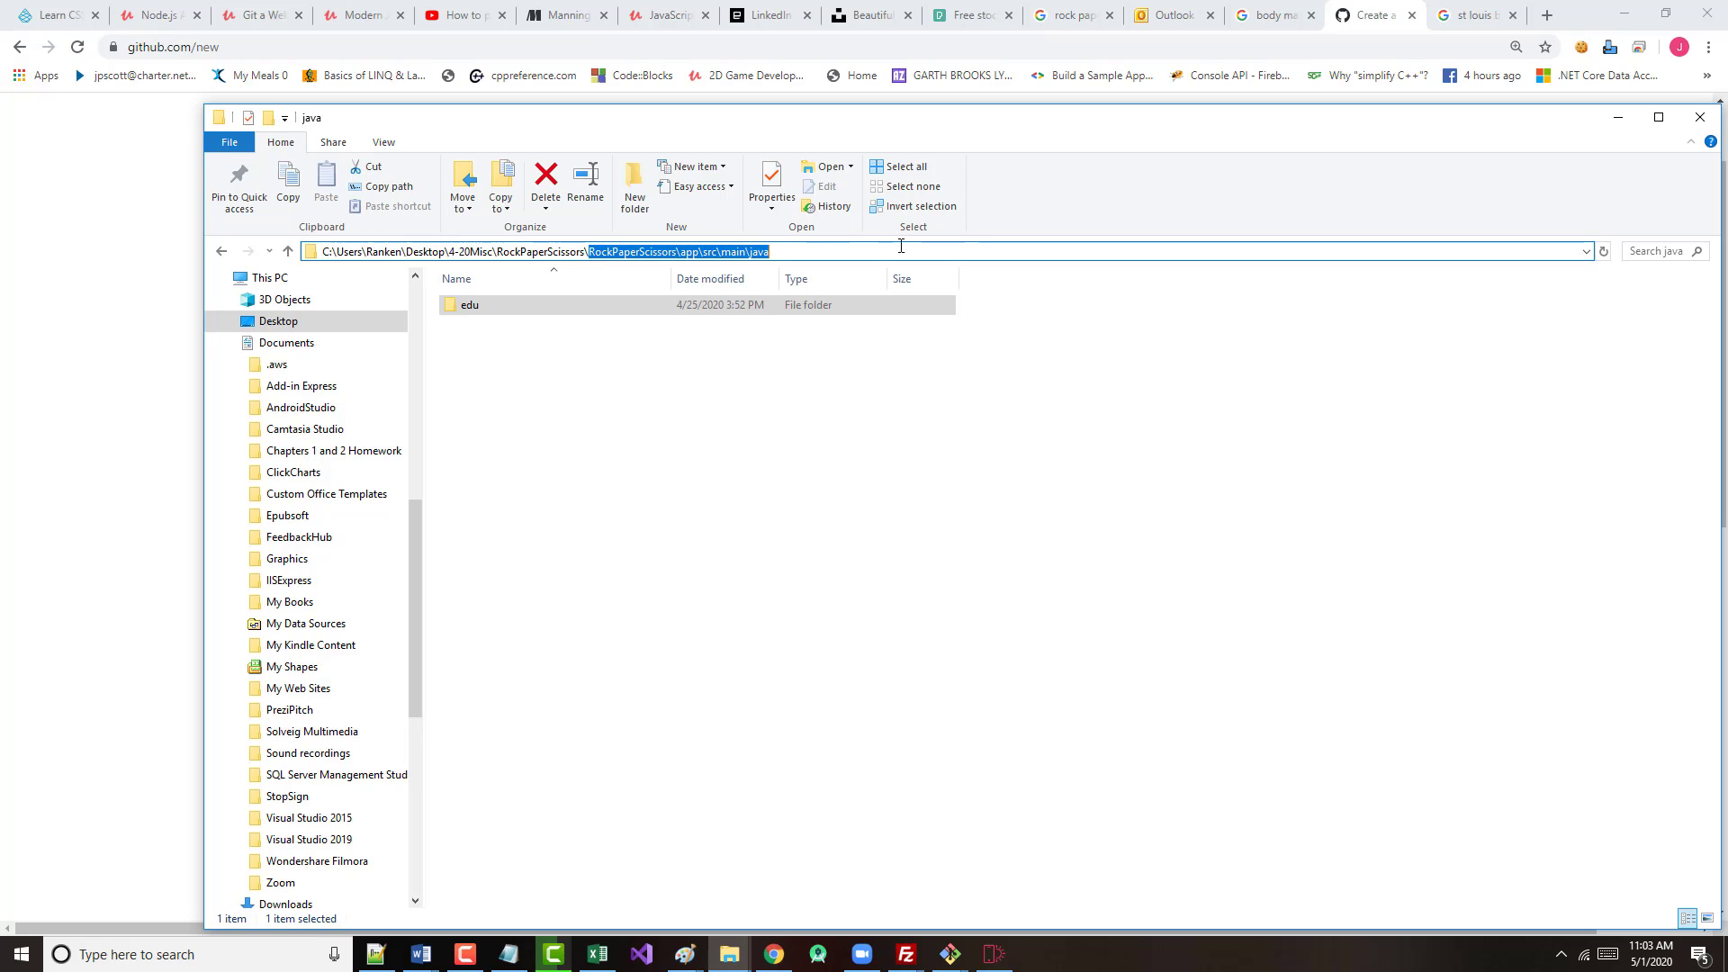
pyautogui.press('BackSpace')
pyautogui.hotkey('ctrl', 'a')
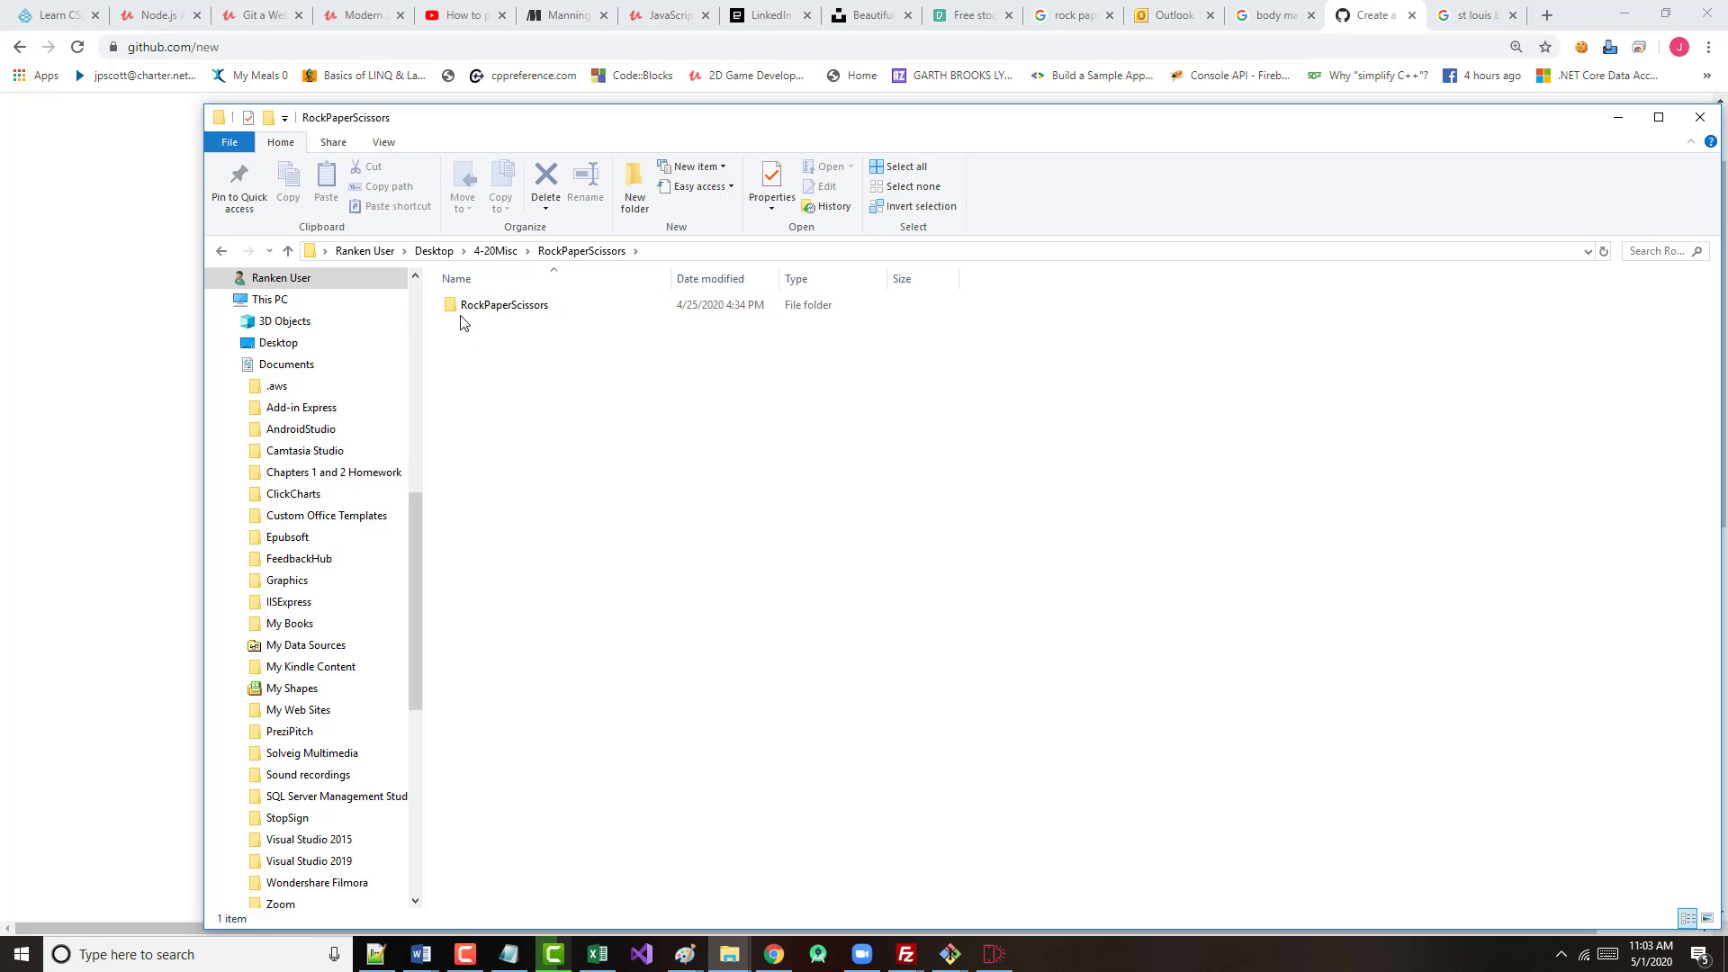
pyautogui.click(454, 309)
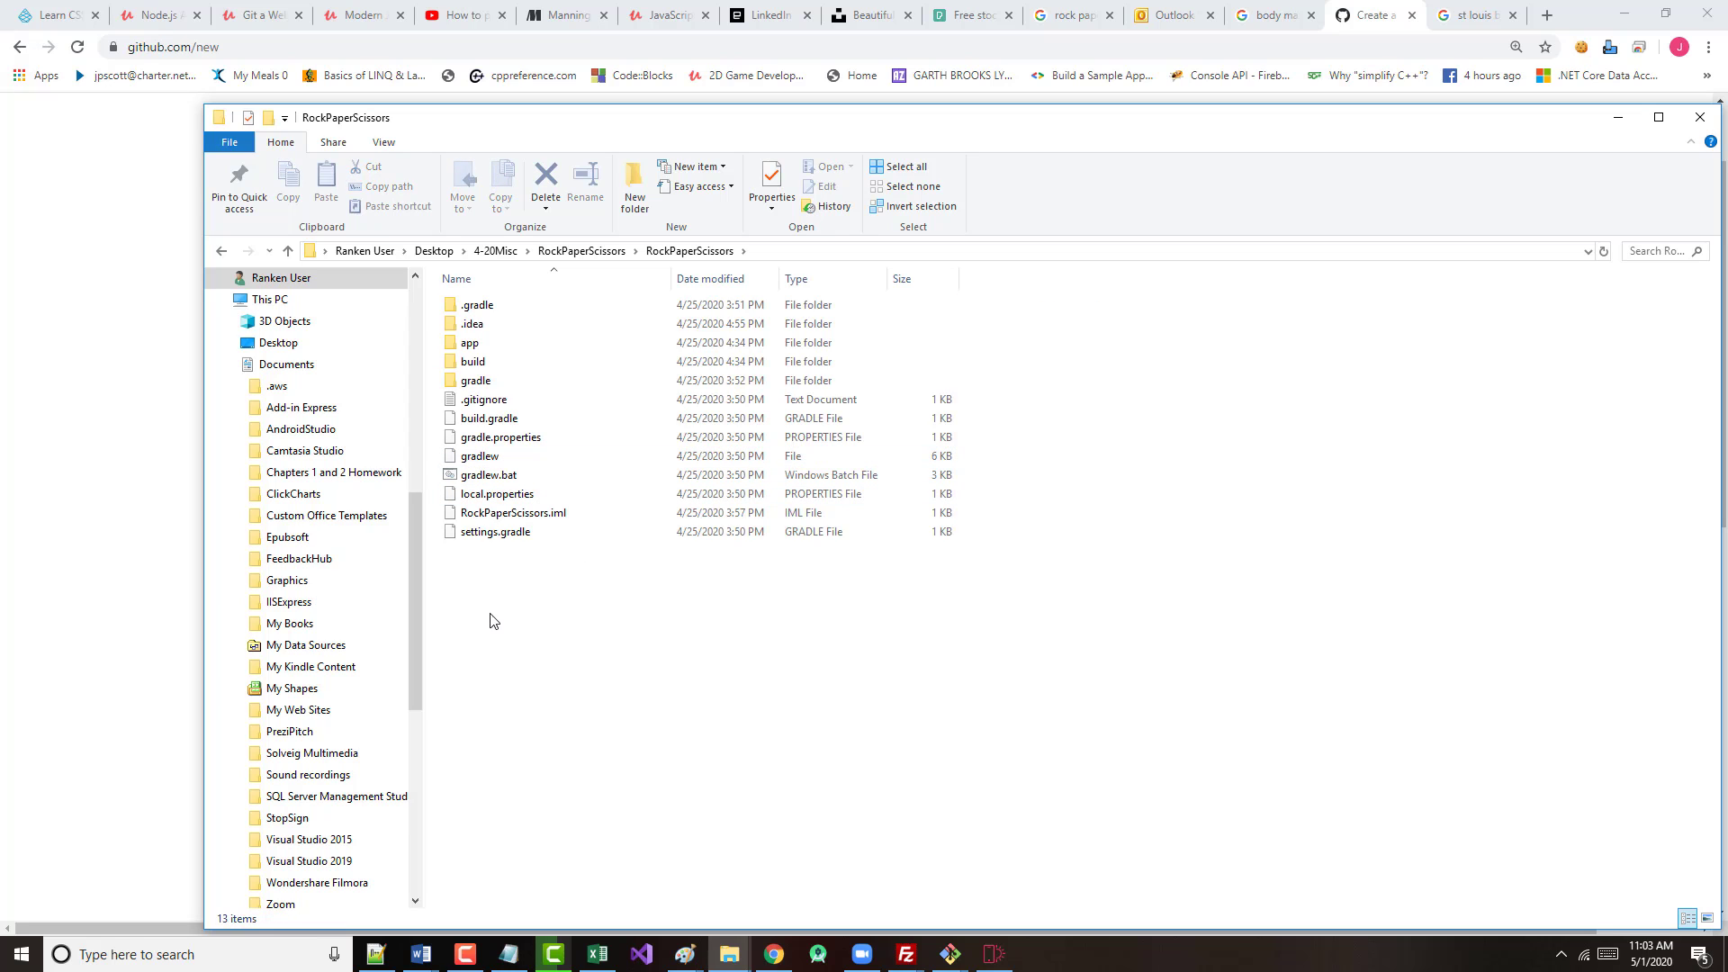
# - Open Git Bash in the inner RockPaperScissors project folder and initialize a Git repository there with git init
pyautogui.rightClick(478, 577)
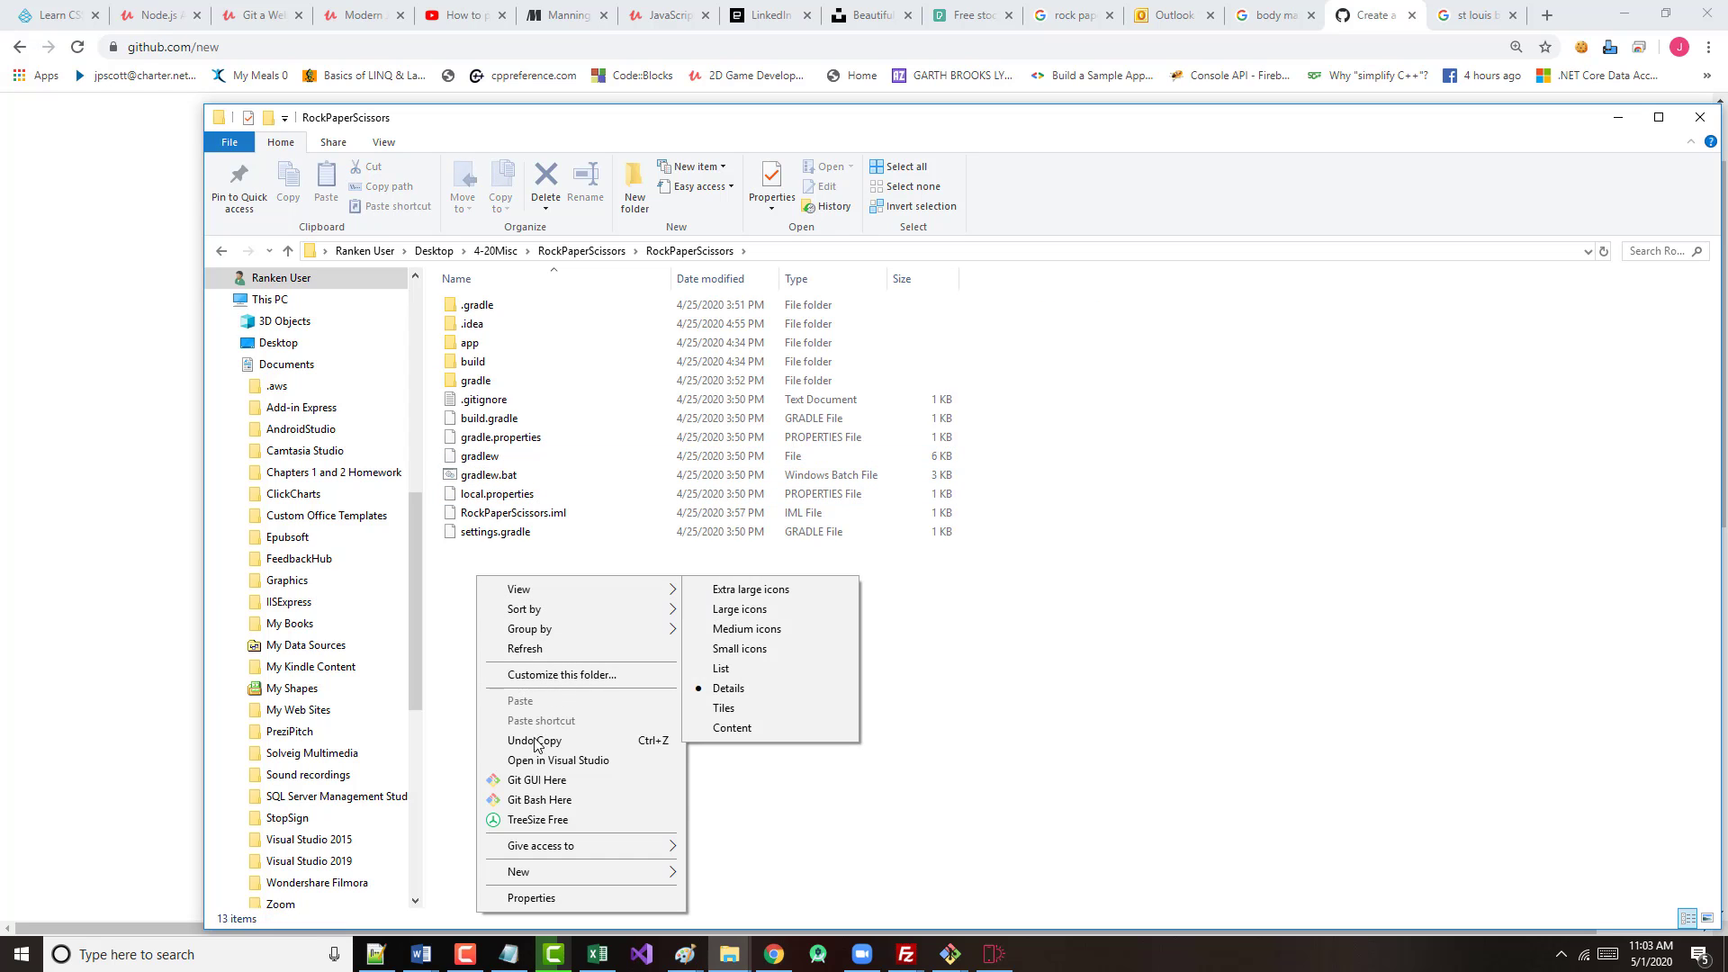
pyautogui.click(521, 804)
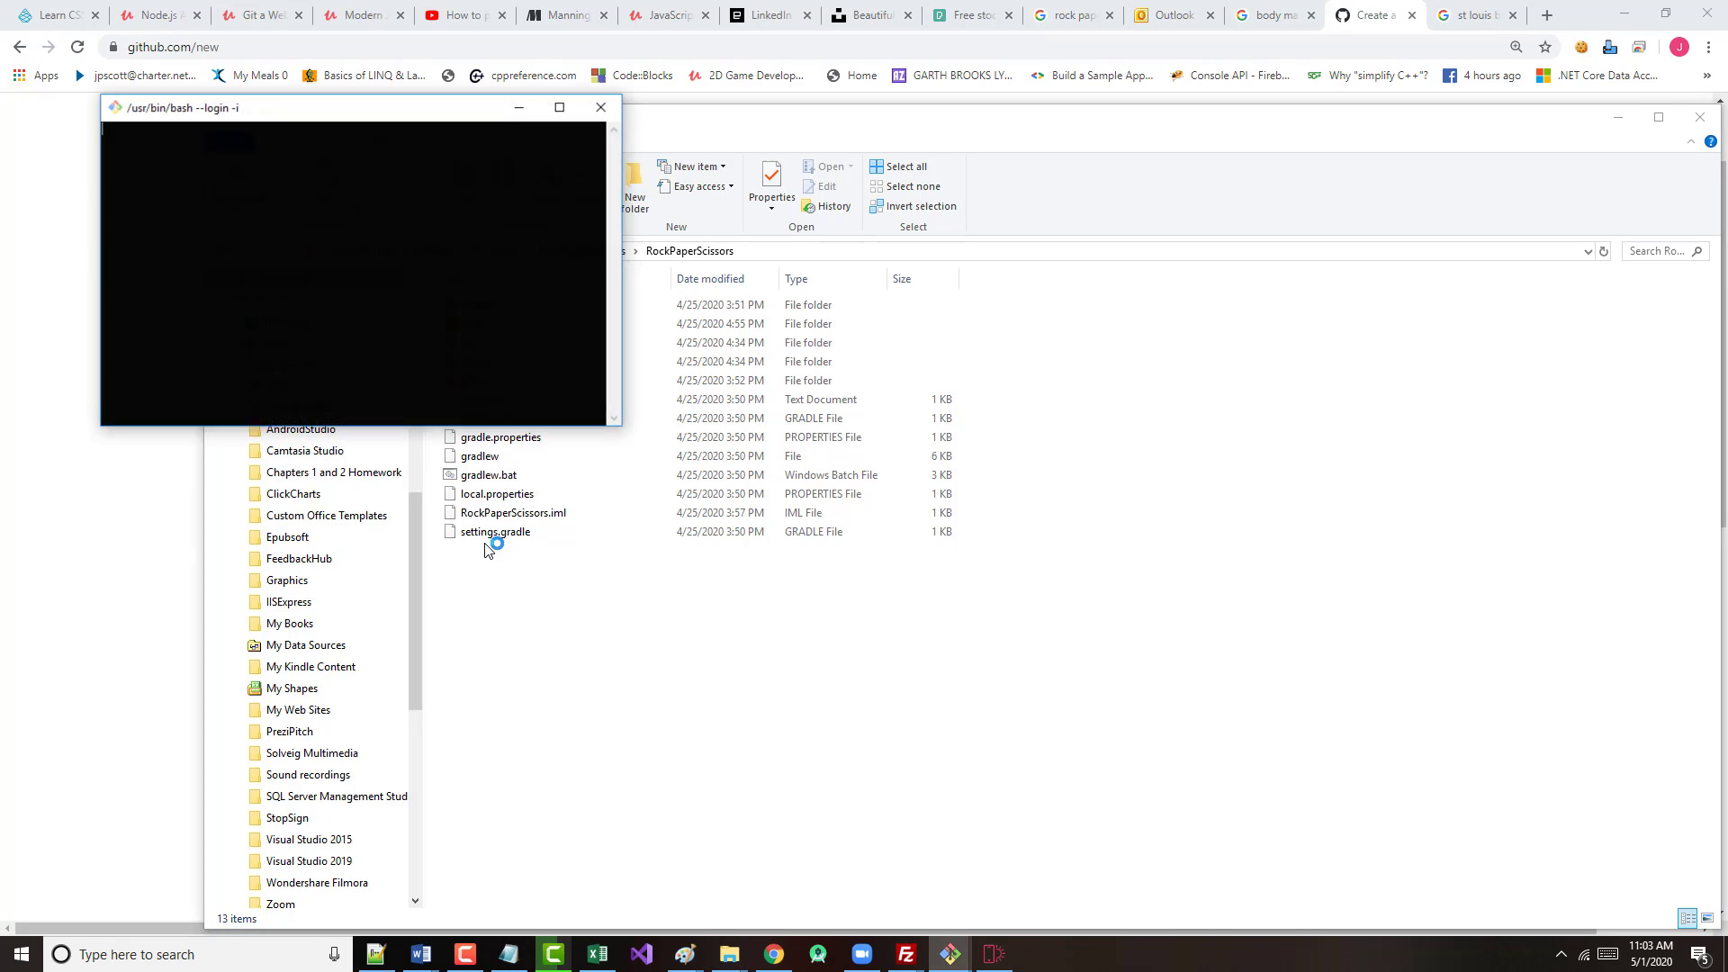
pyautogui.write('git init')
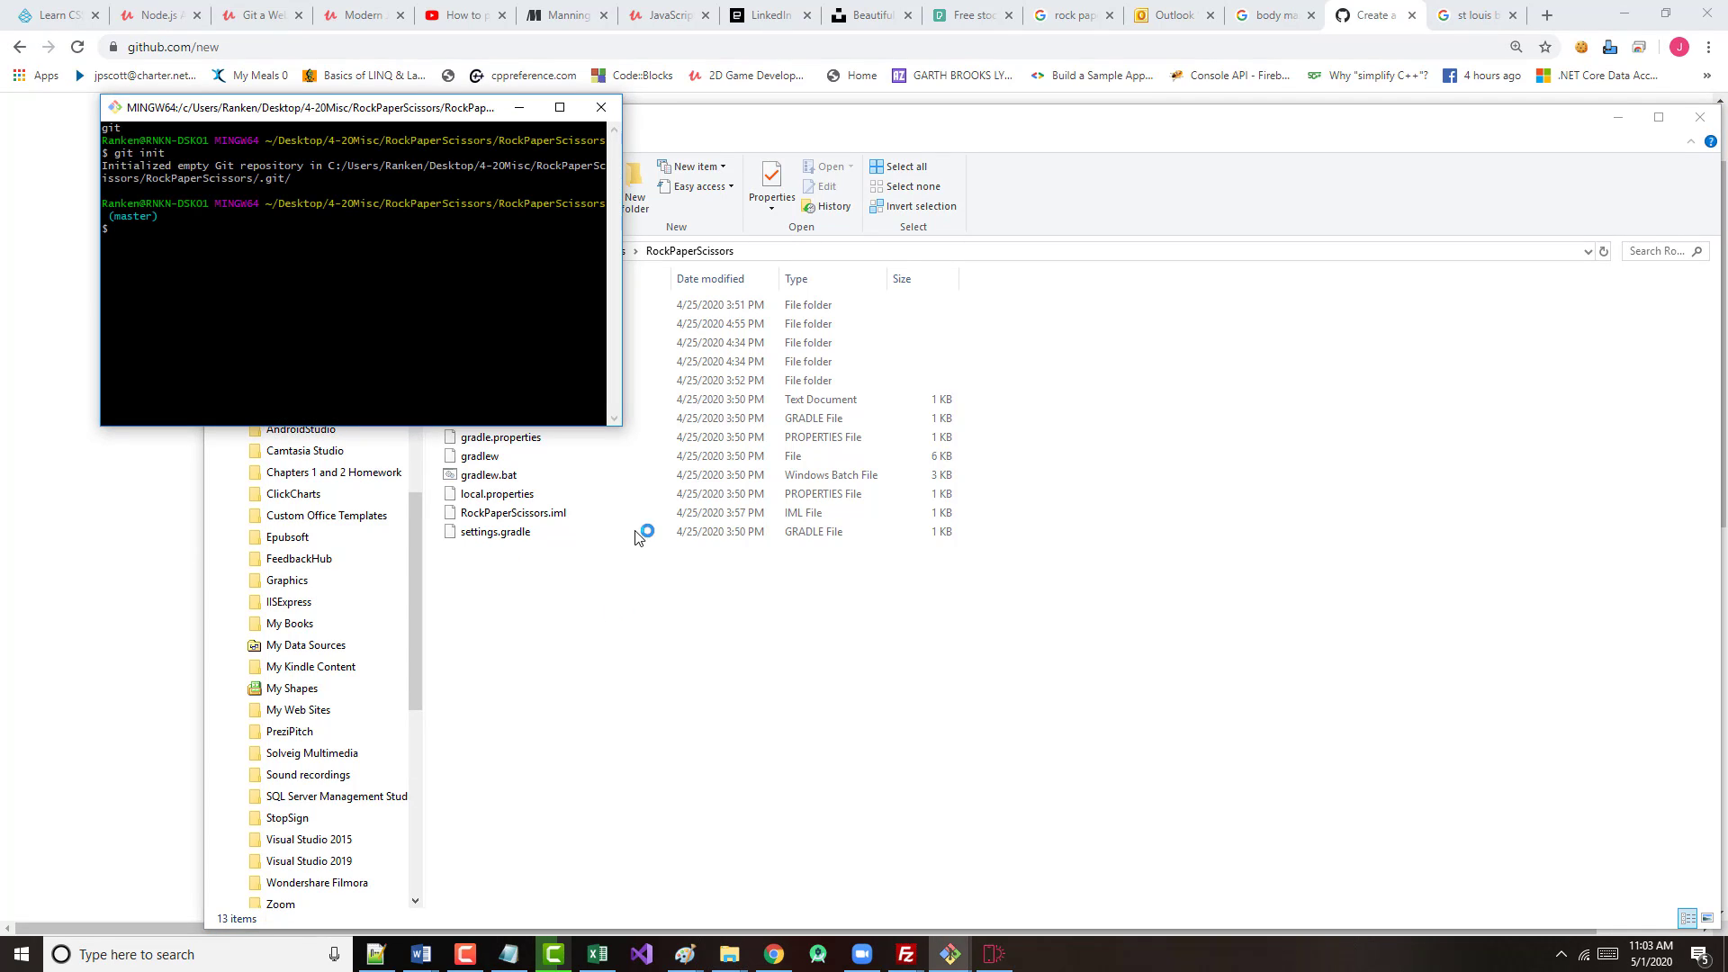
# - Move the Git Bash window clear of the file list, widen it, enlarge its text and check the repository's status
pyautogui.moveTo(483, 115); pyautogui.dragTo(968, 514)
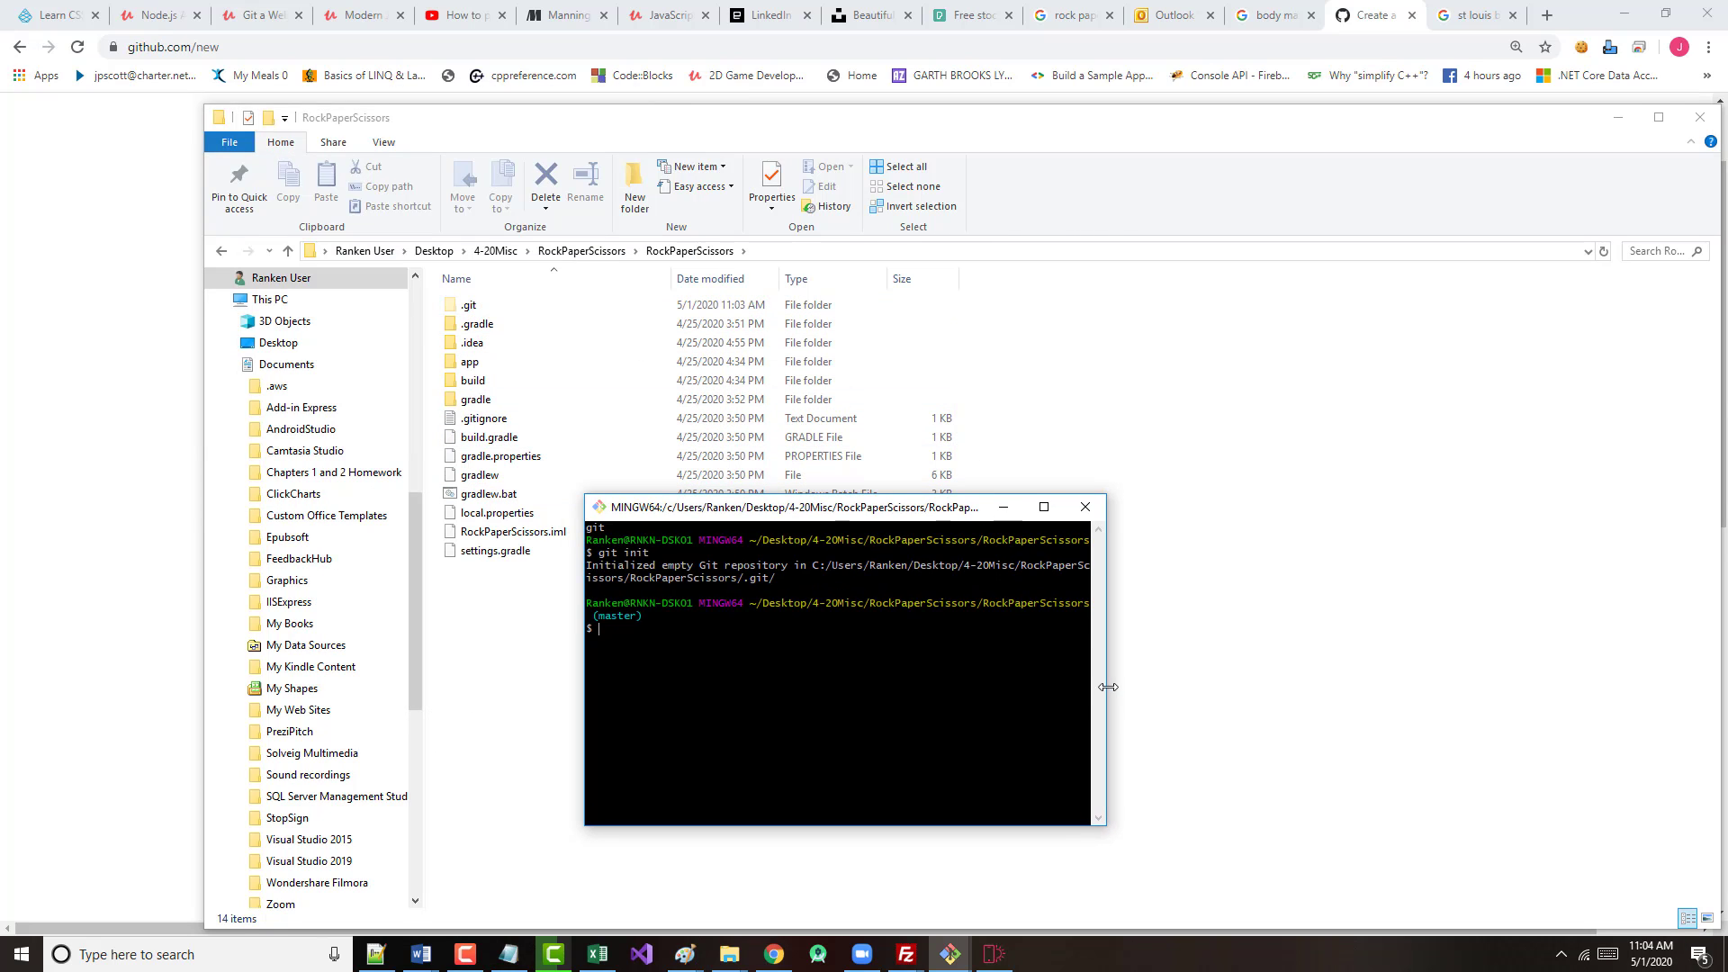
pyautogui.moveTo(1108, 687); pyautogui.dragTo(1530, 687)
pyautogui.hotkey('ctrl', '+')
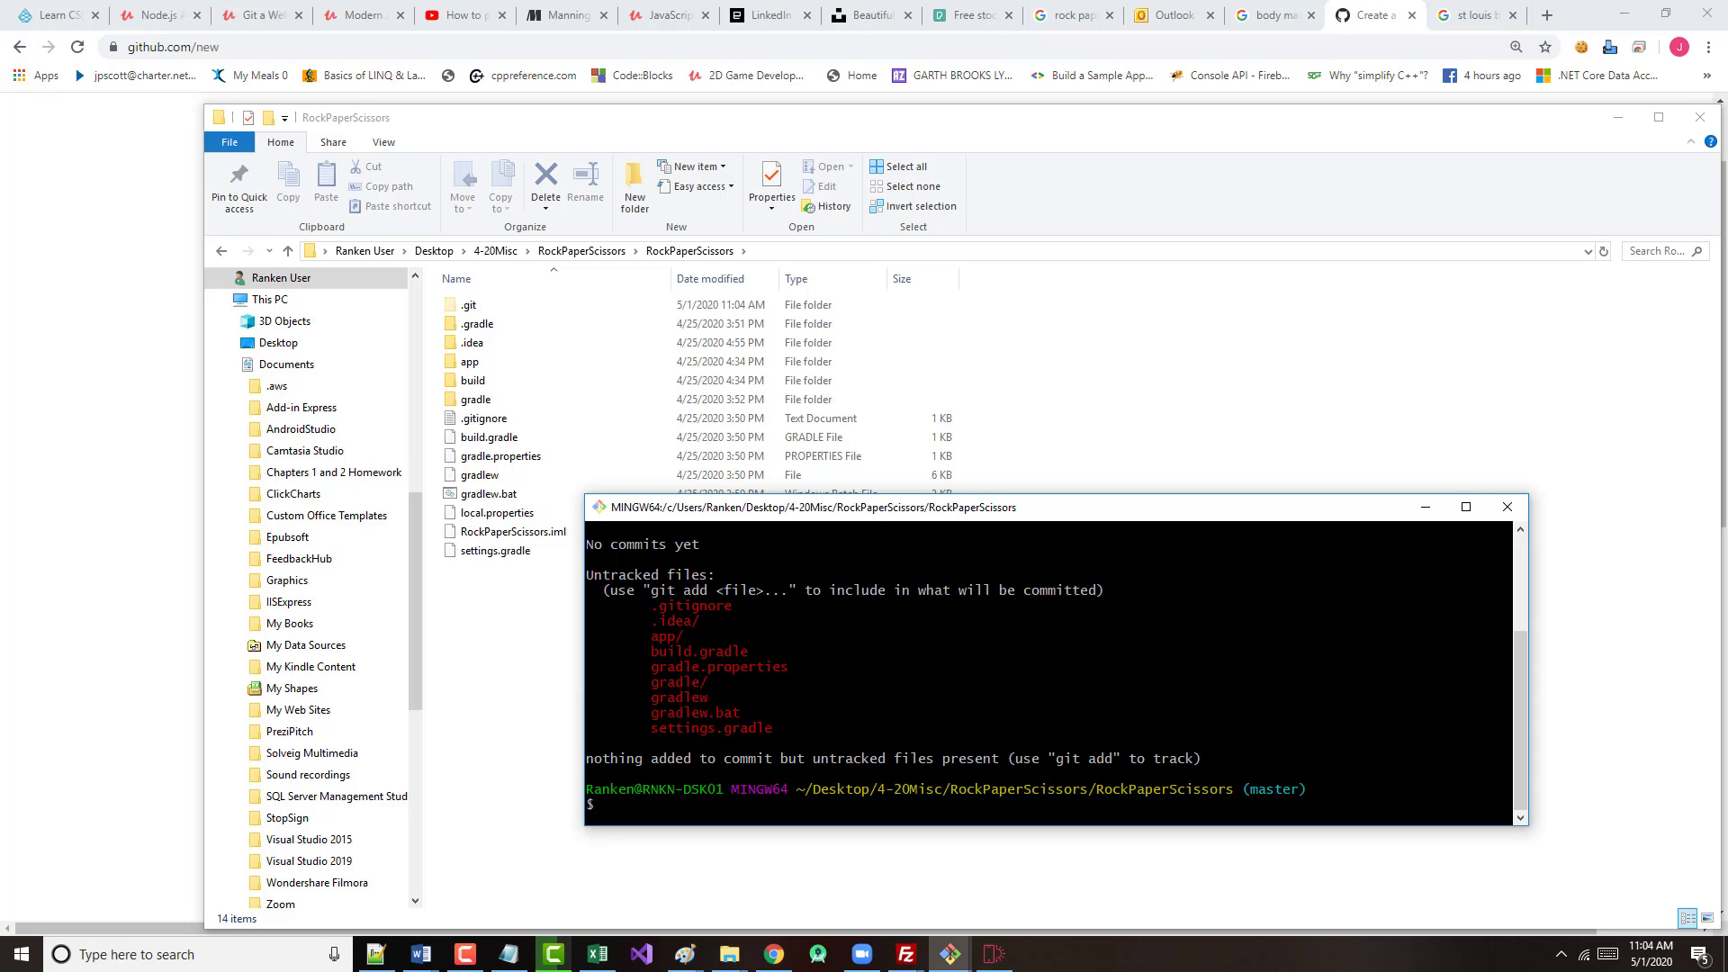
# - Stage all project files with git add . and commit them with an initial commit message
pyautogui.write('.')
pyautogui.press('Return')
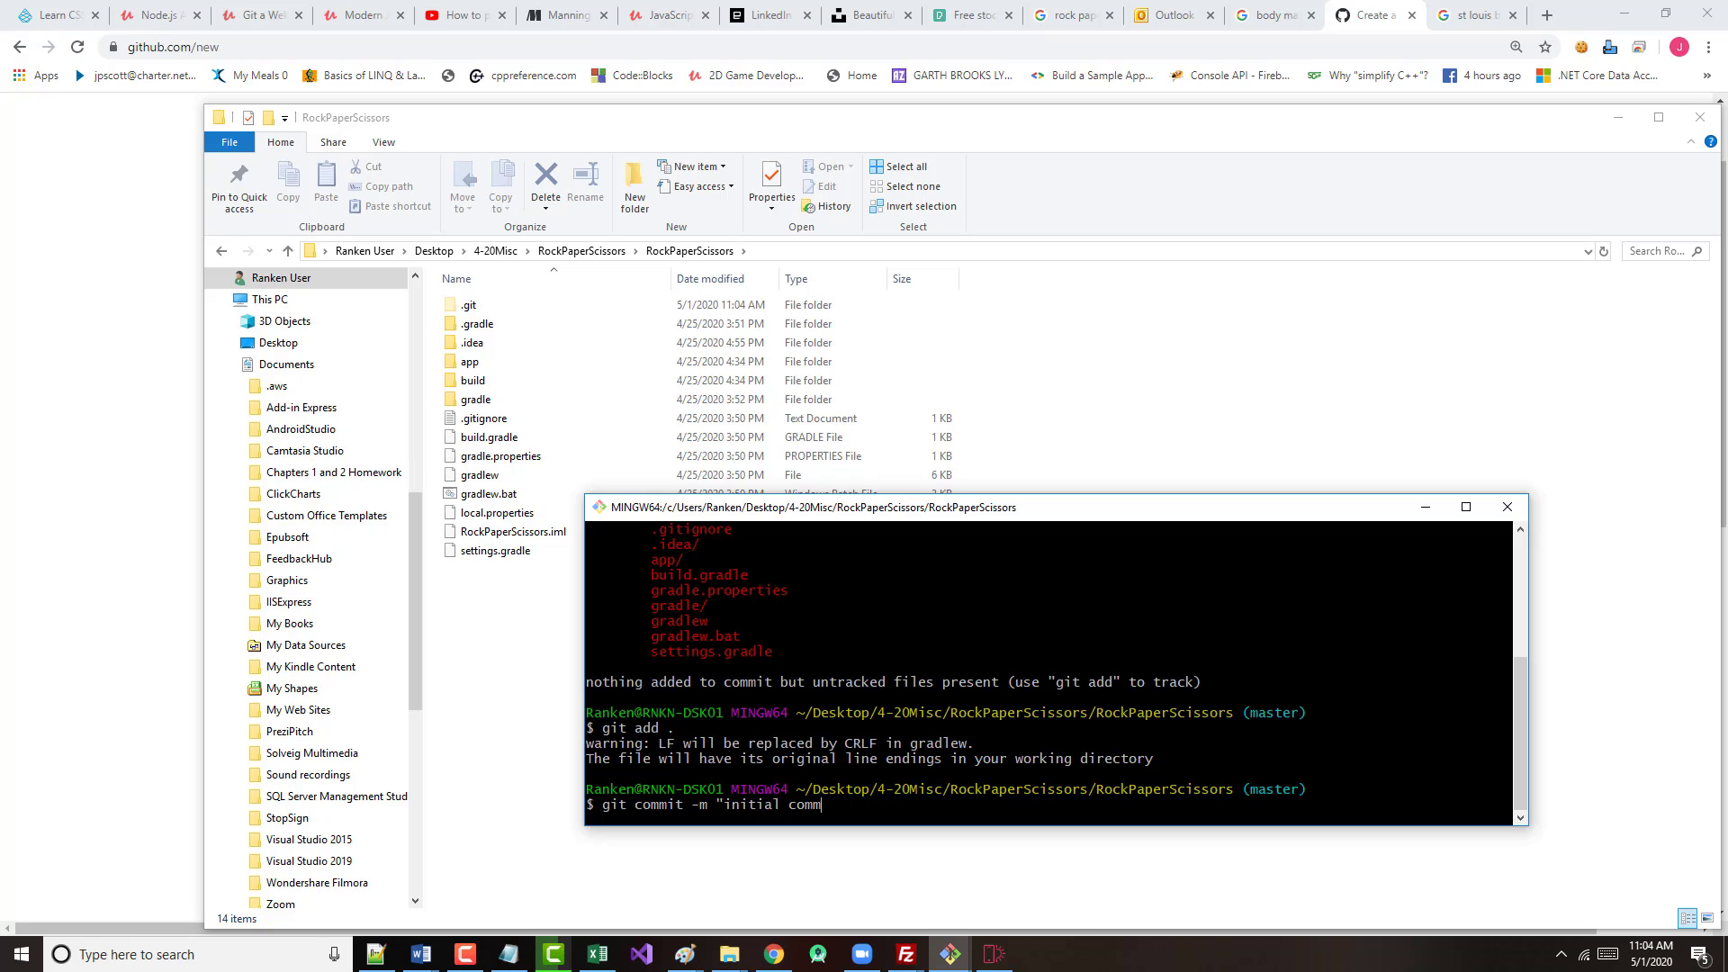
pyautogui.press('Return')
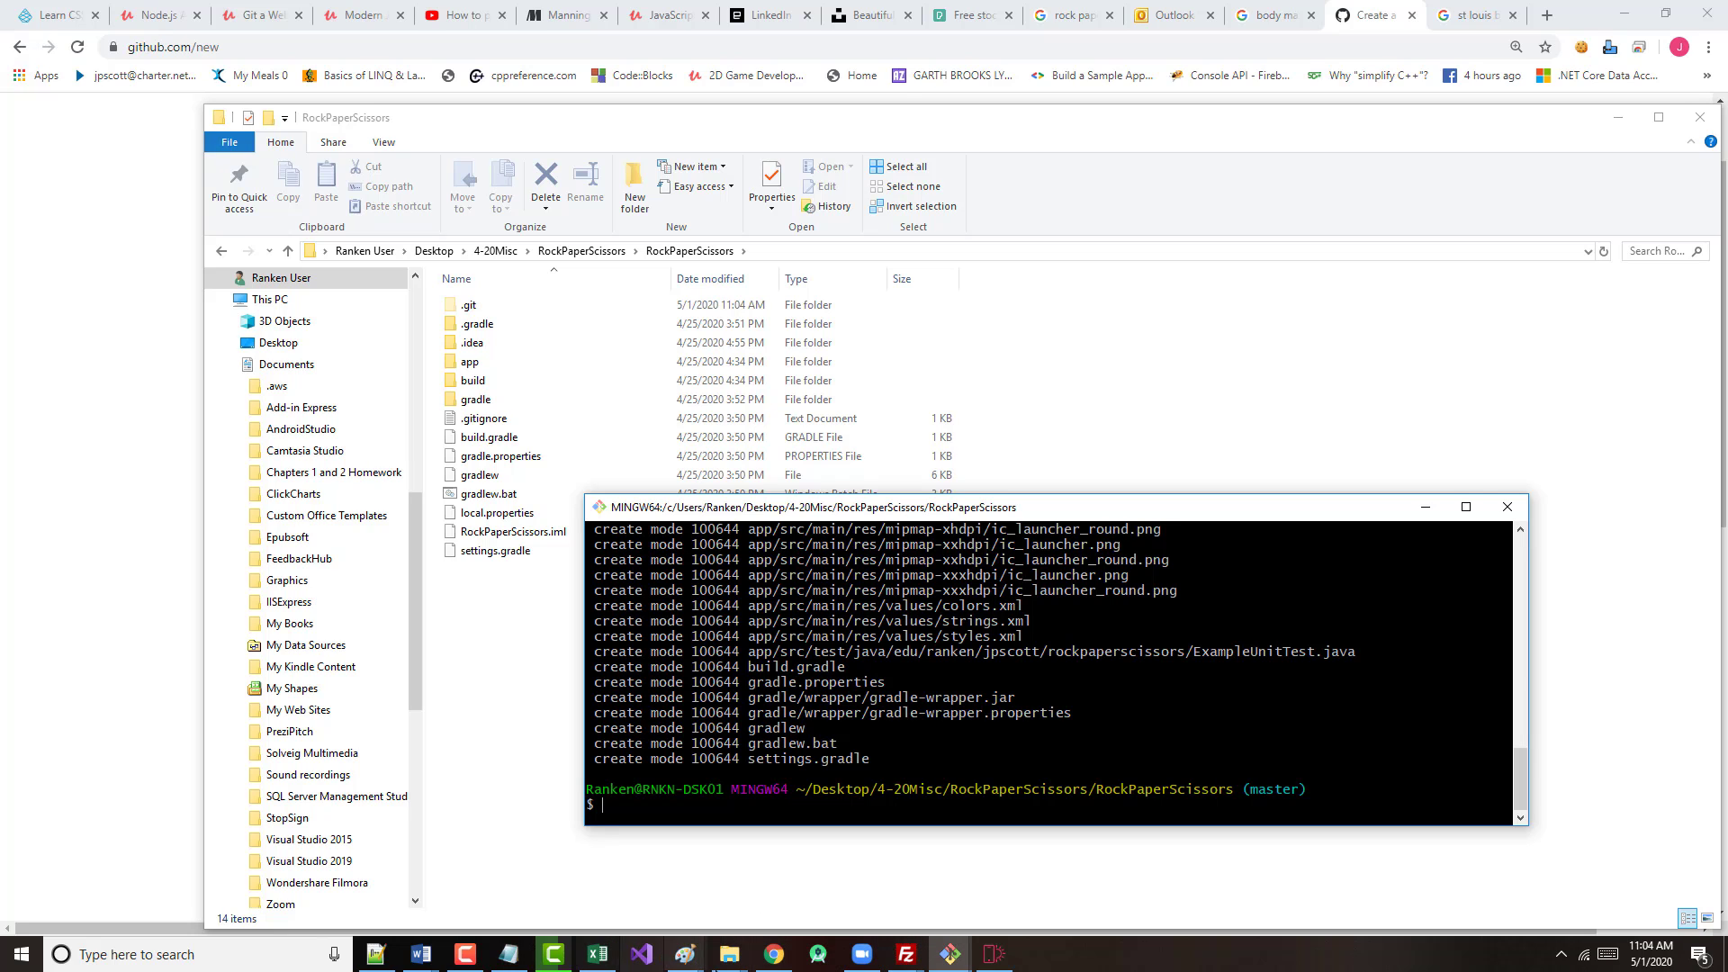
# - Switch to Chrome, create the GitHub repository named RockPaperScissors and bring its command-line setup commands into view
pyautogui.click(773, 954)
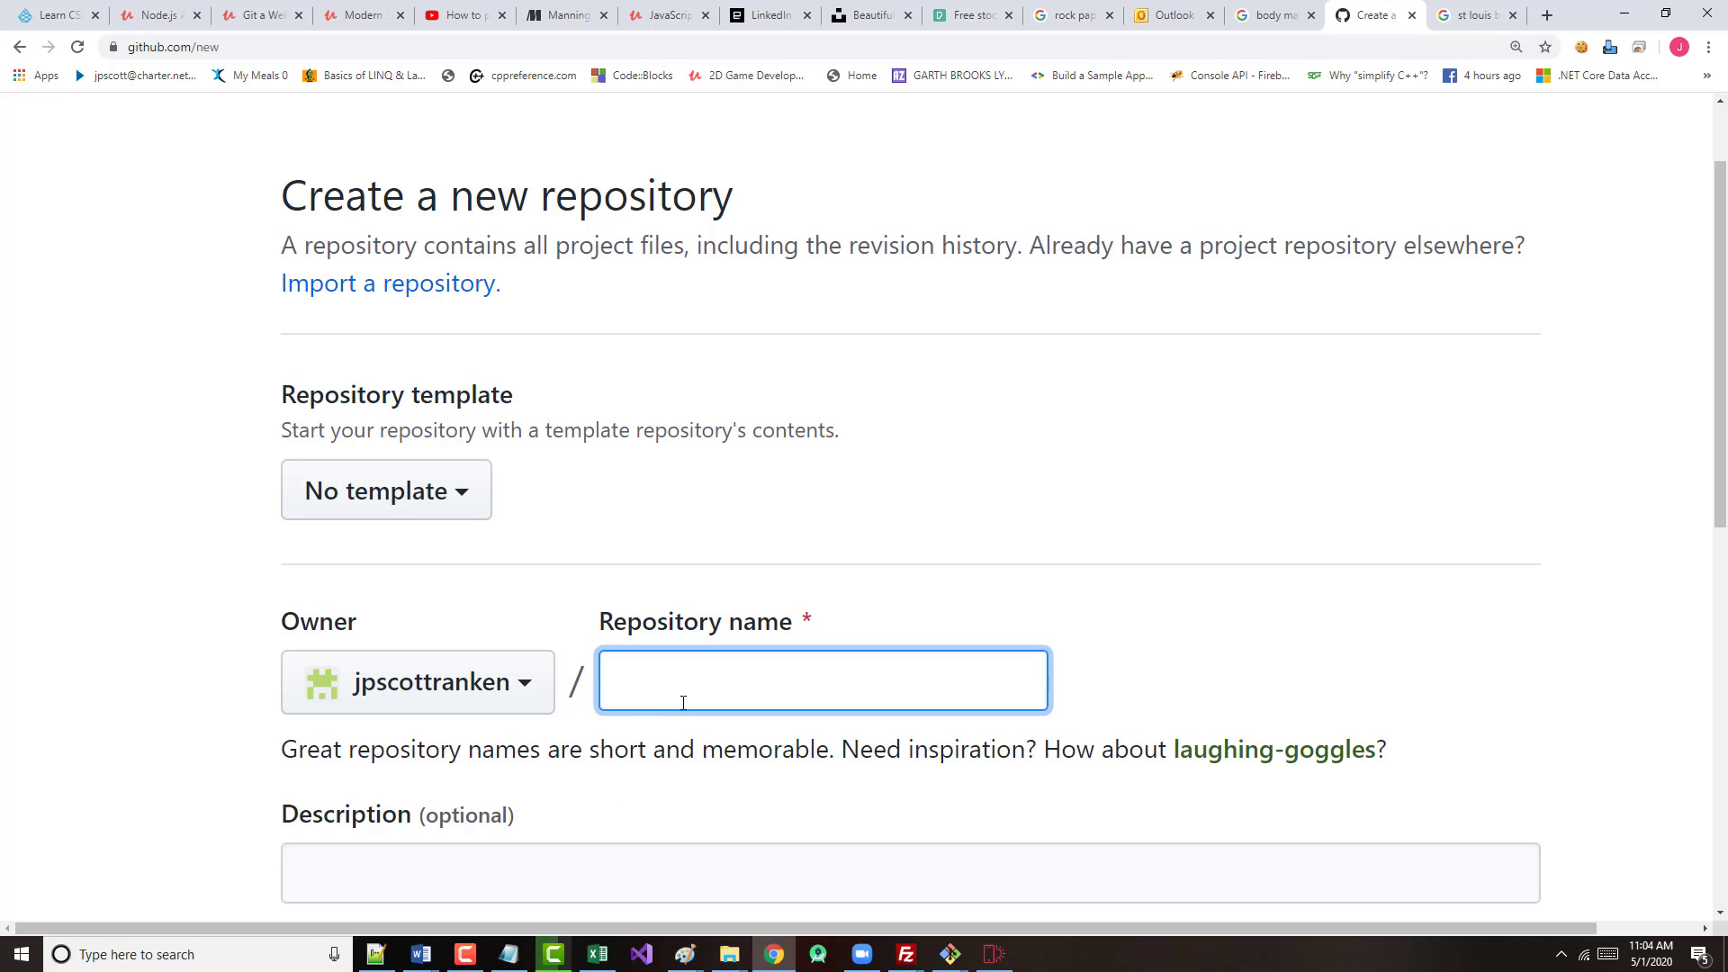
pyautogui.write('RockPaperScissors')
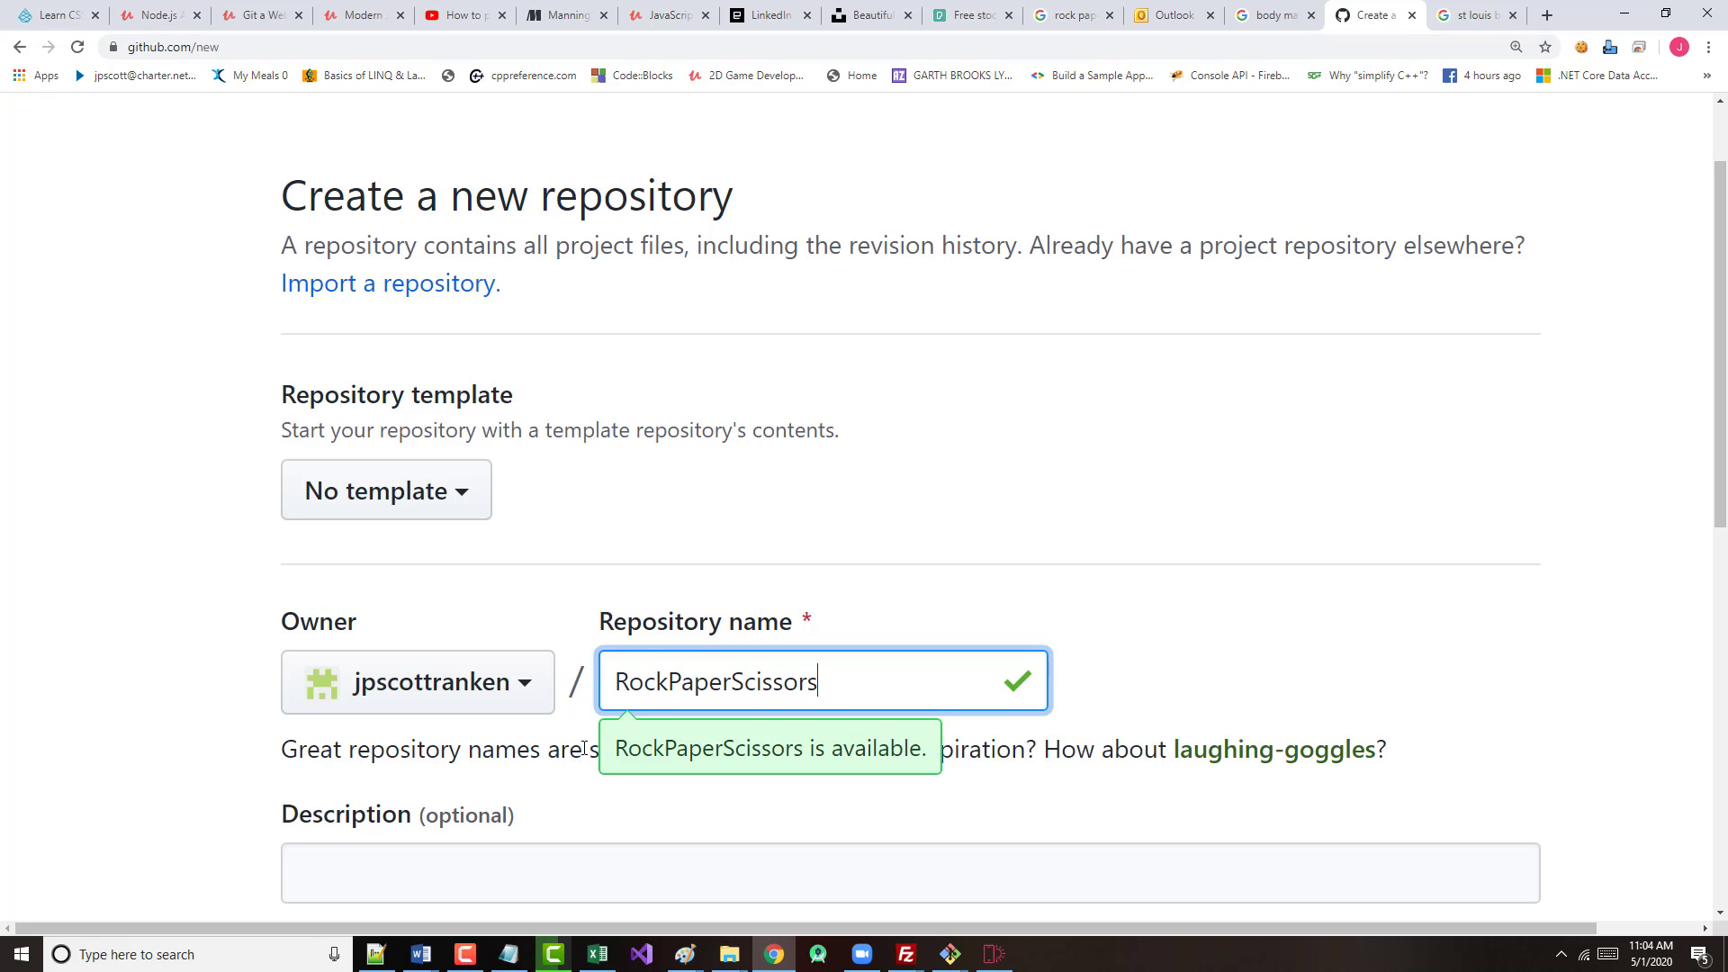
pyautogui.scroll(-1, 638, 709)
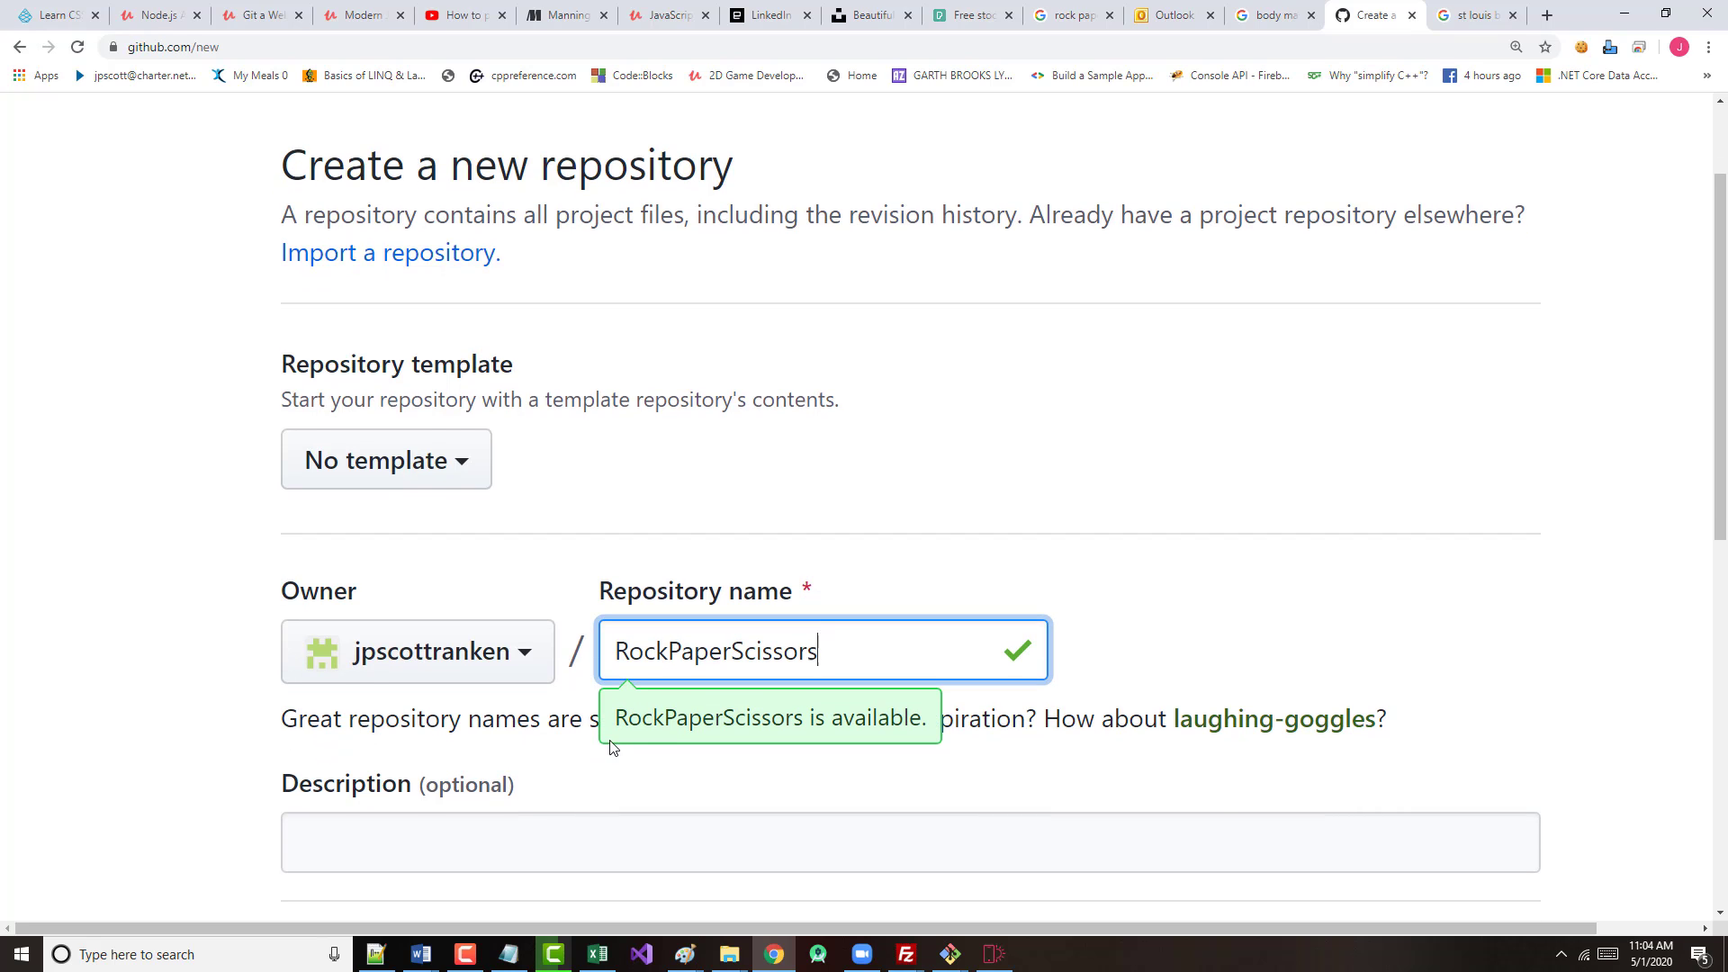
pyautogui.press('Return')
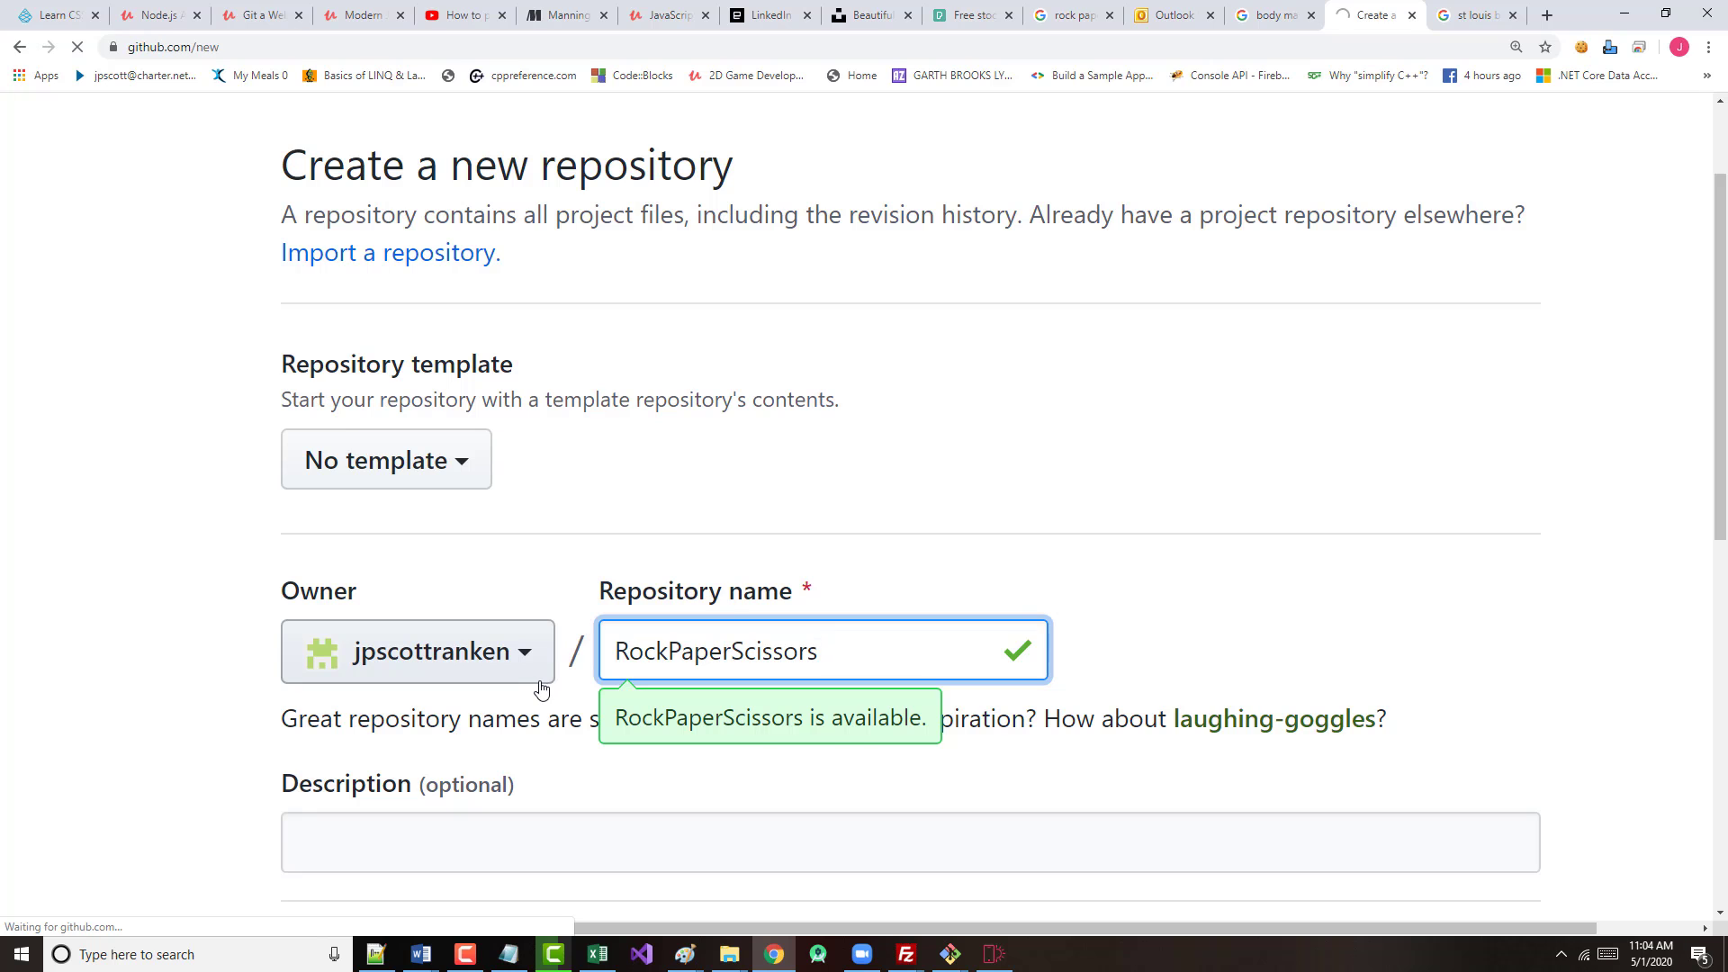
pyautogui.scroll(-1, 502, 722)
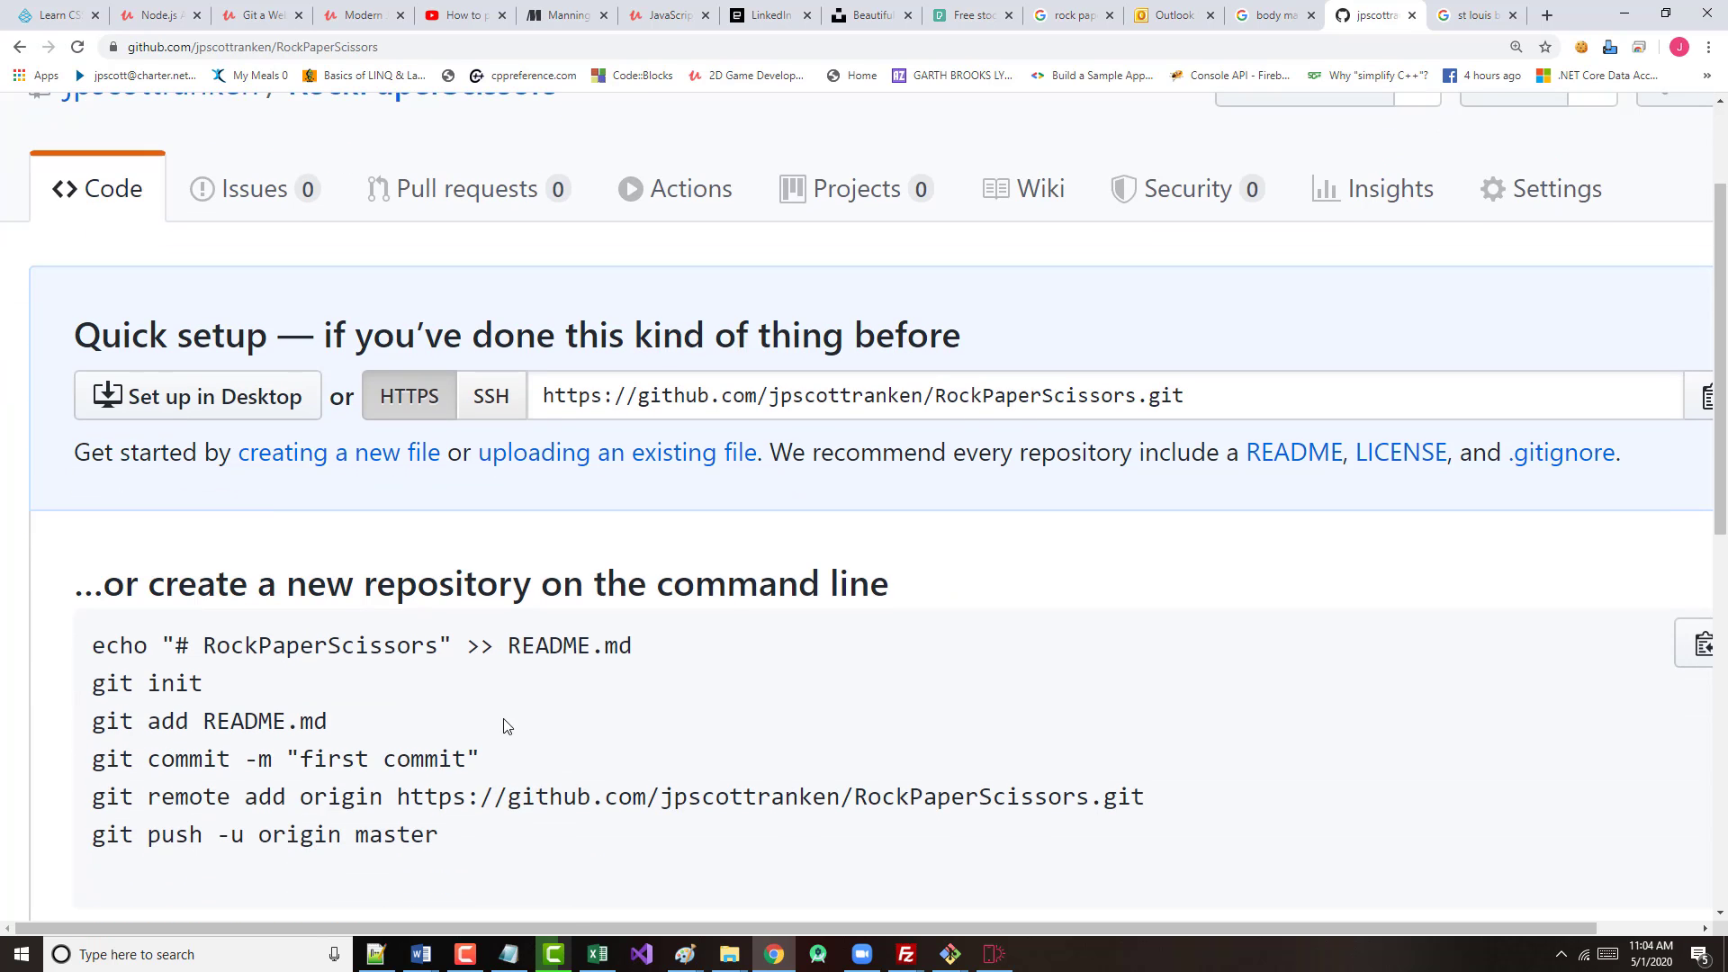
pyautogui.scroll(-1, 160, 695)
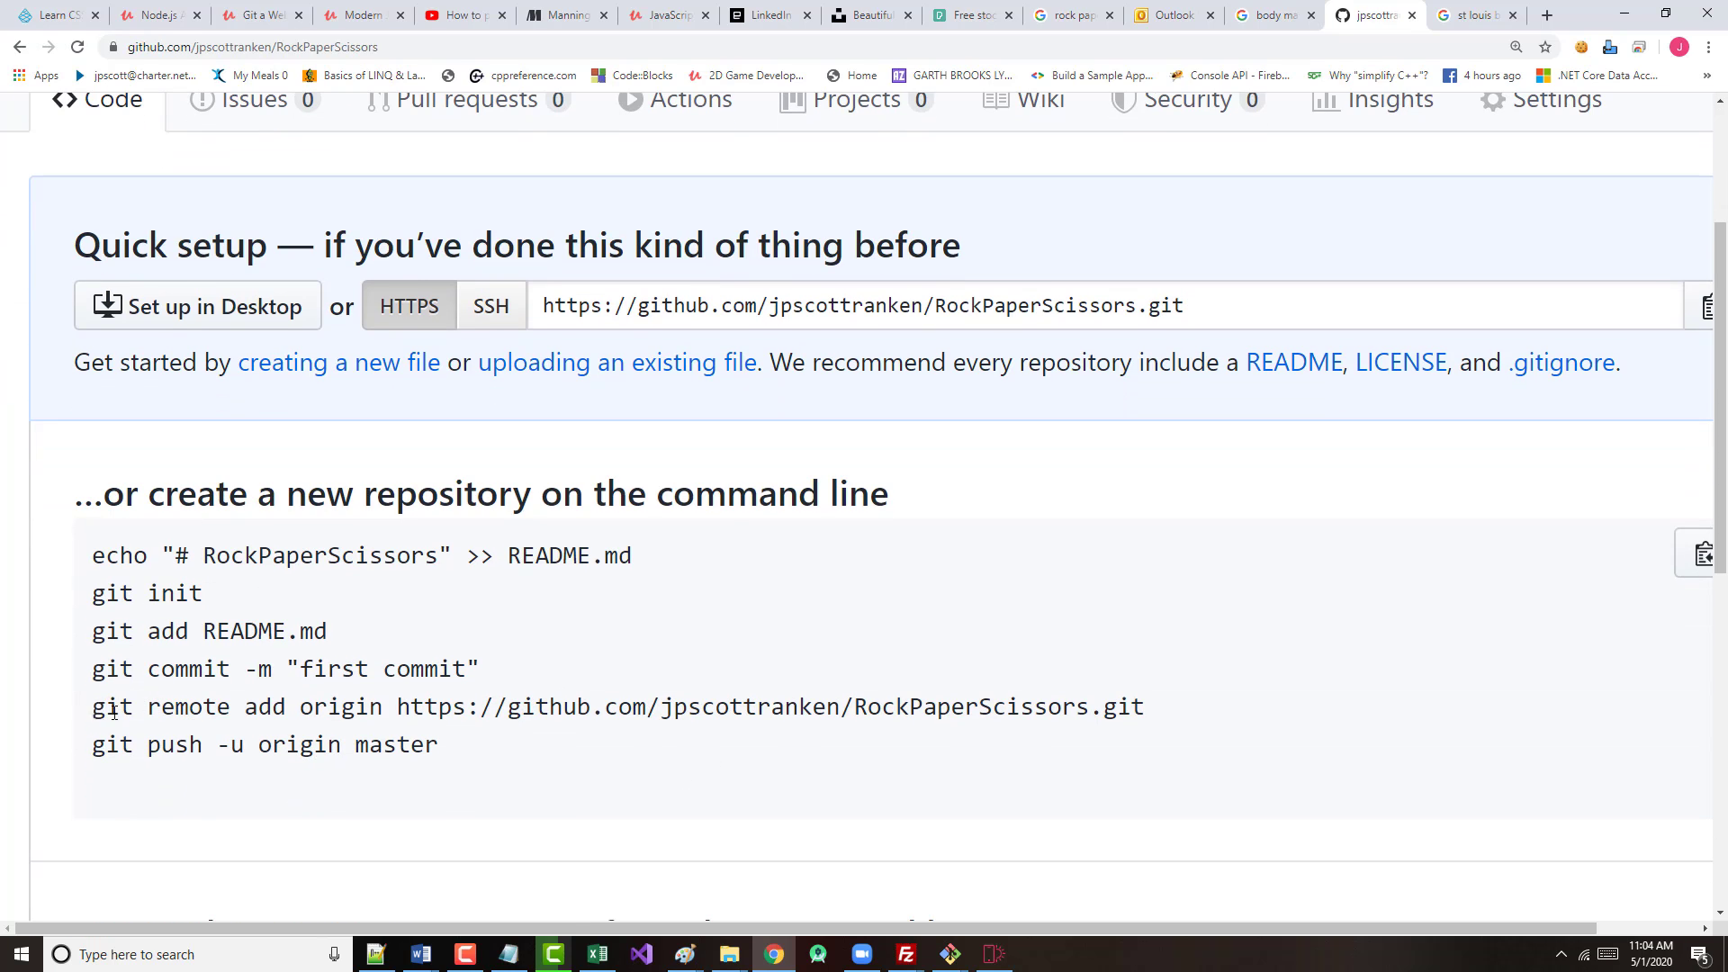
# - Copy the git remote add origin command for RockPaperScissors.git from the GitHub page and run it in the project's Git Bash window
pyautogui.moveTo(93, 708); pyautogui.dragTo(1151, 706)
pyautogui.hotkey('ctrl', 'c')
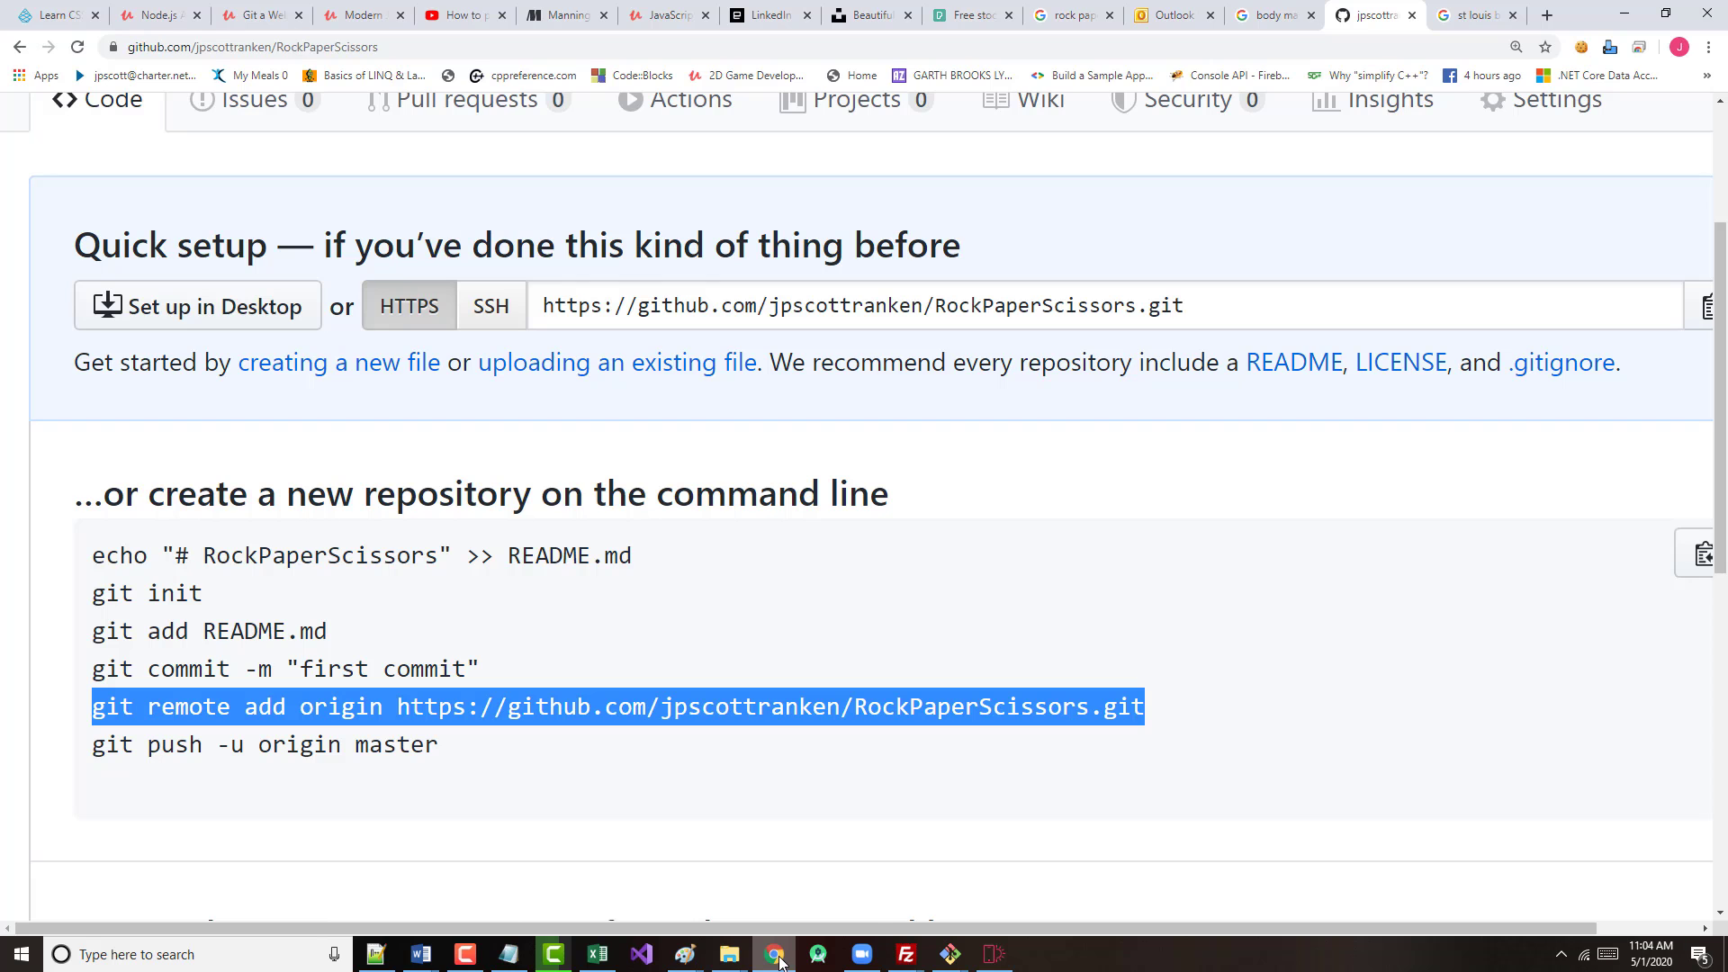
pyautogui.click(950, 954)
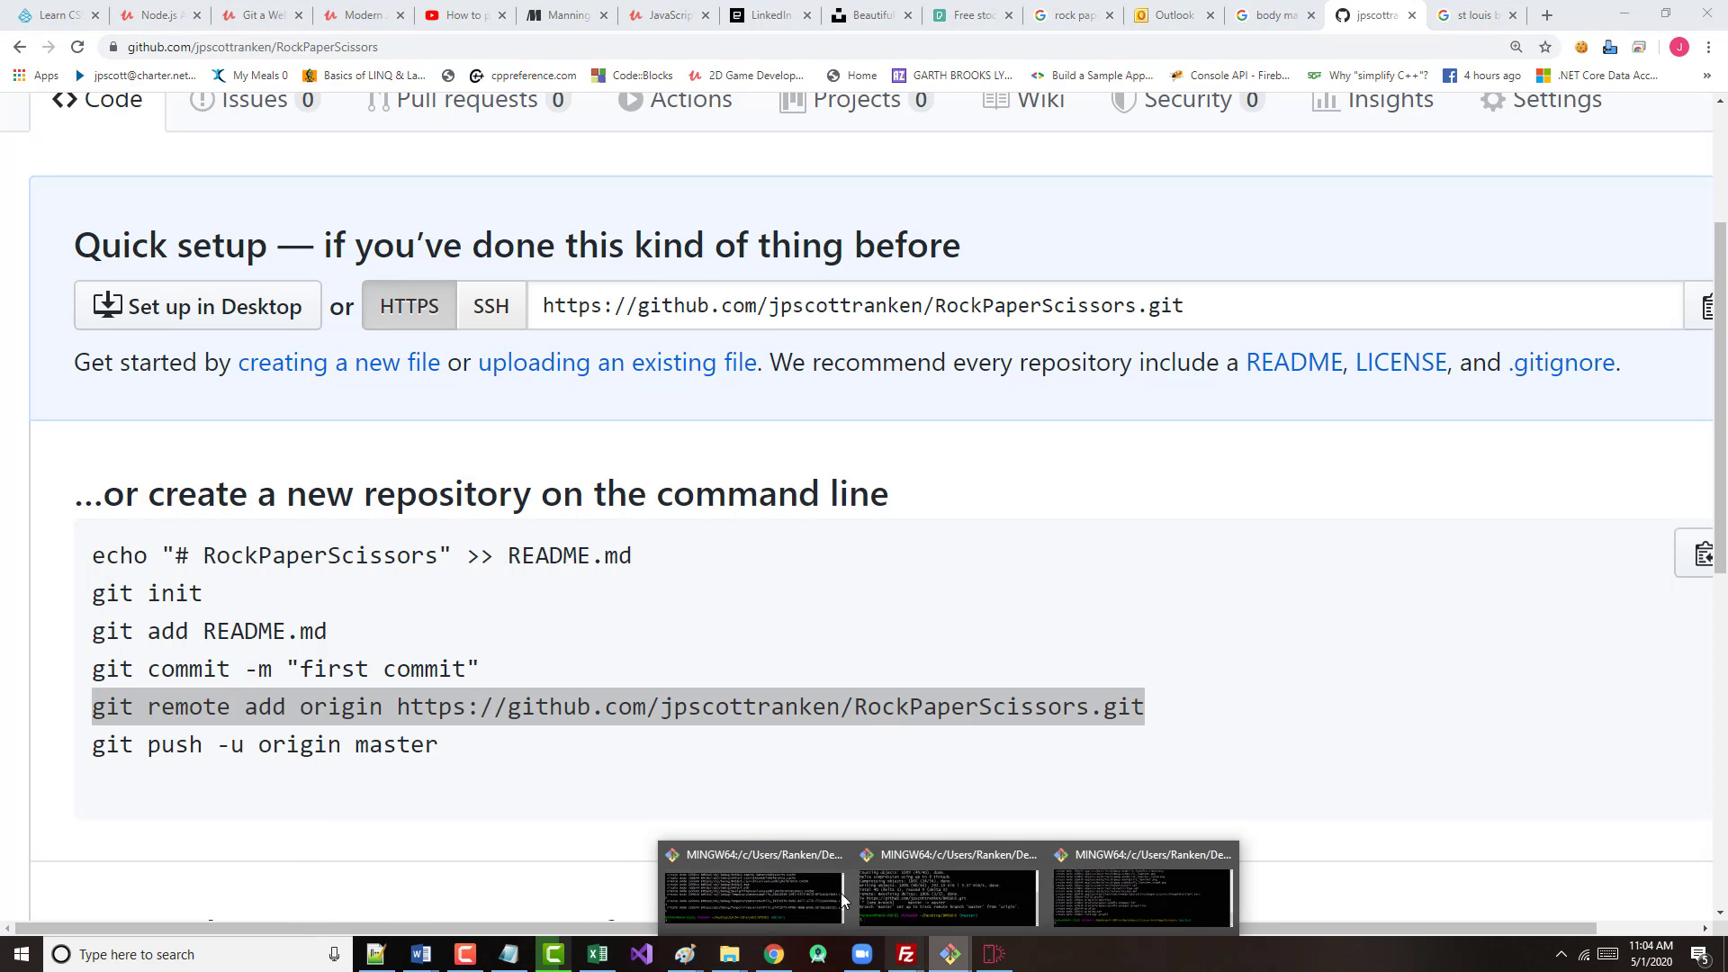
pyautogui.click(1093, 900)
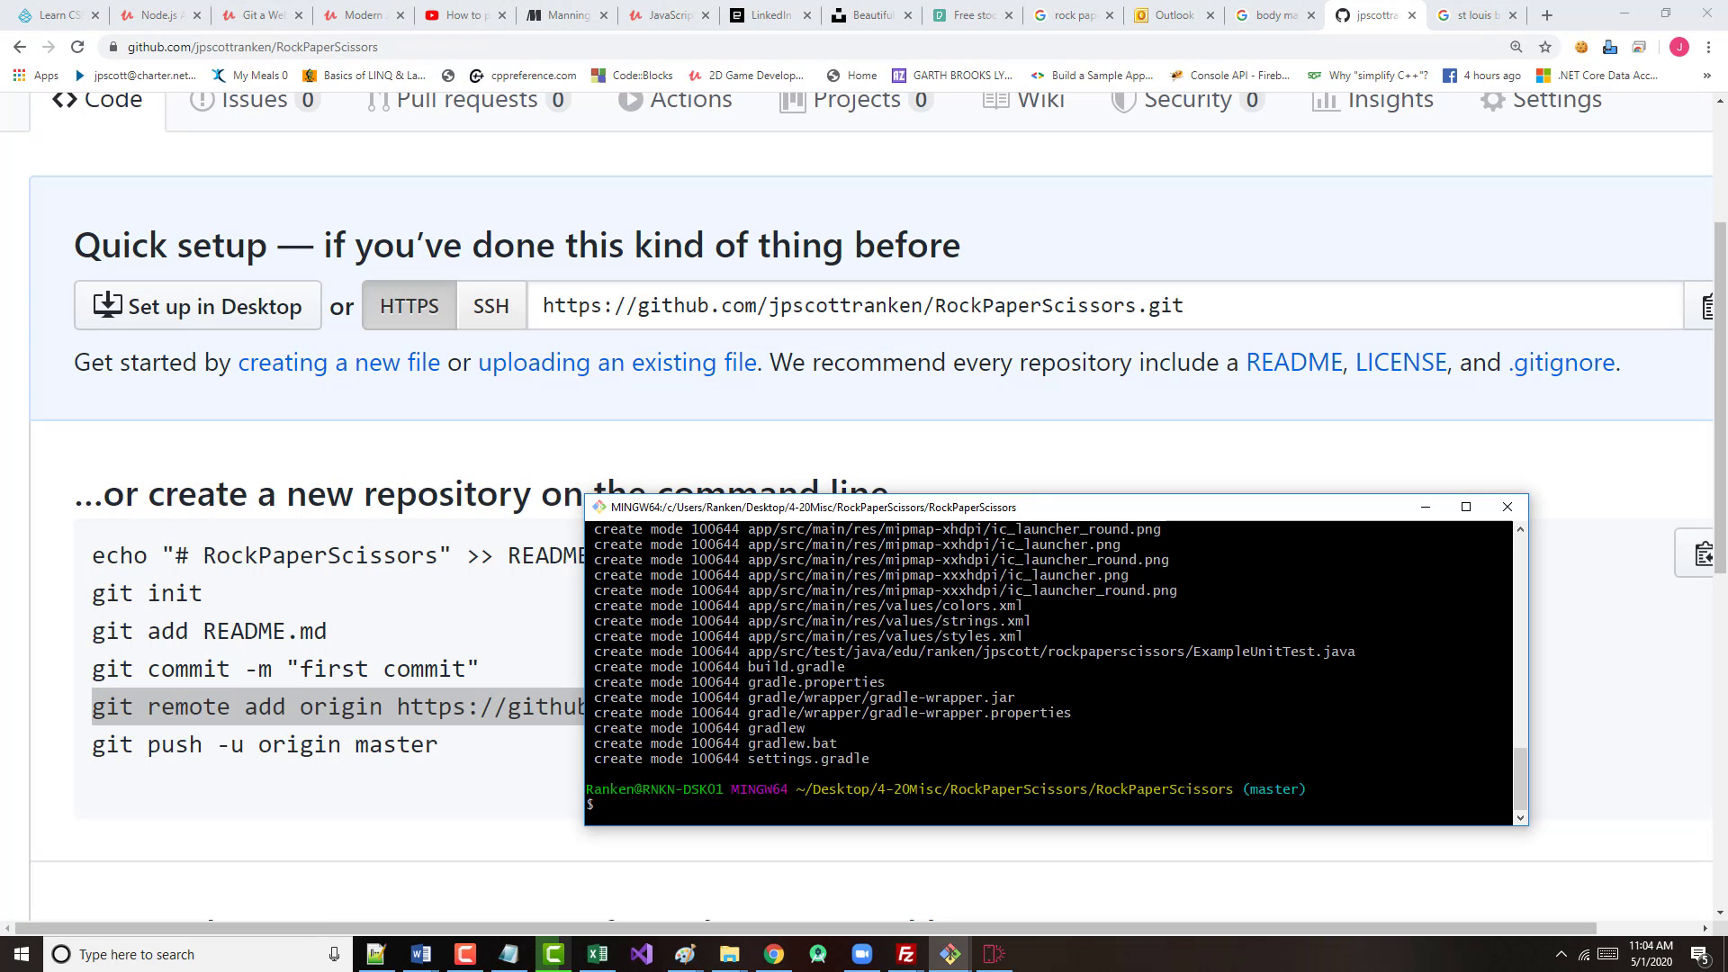
pyautogui.rightClick(766, 547)
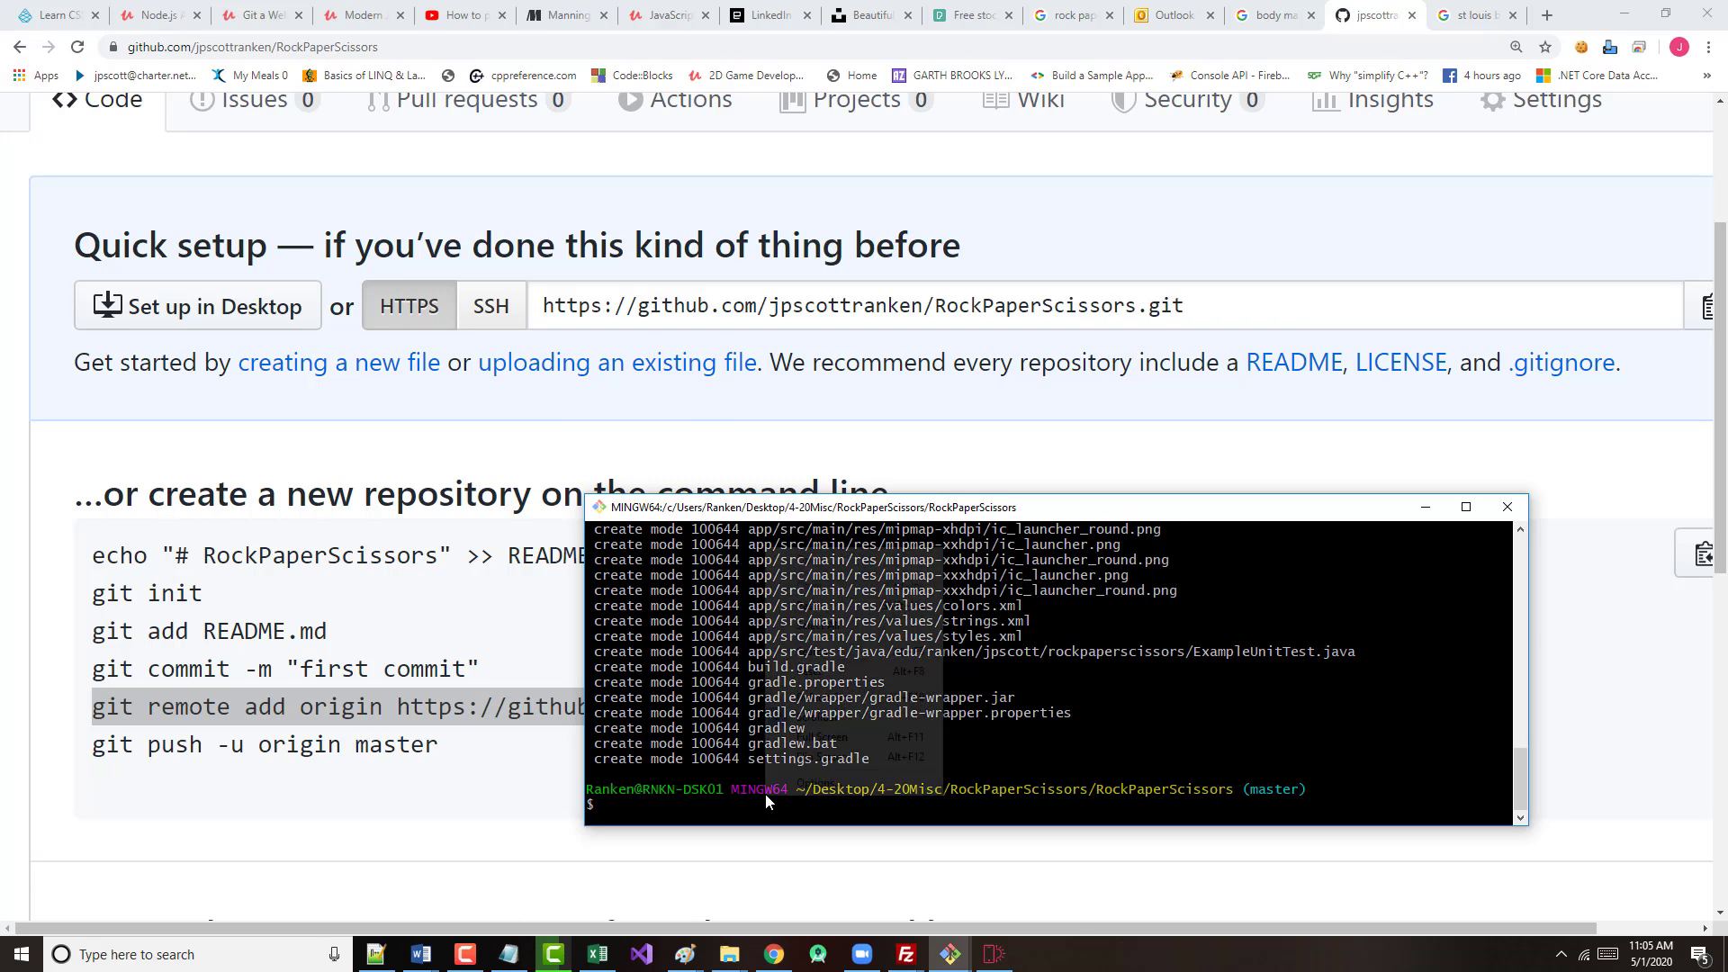
pyautogui.click(811, 616)
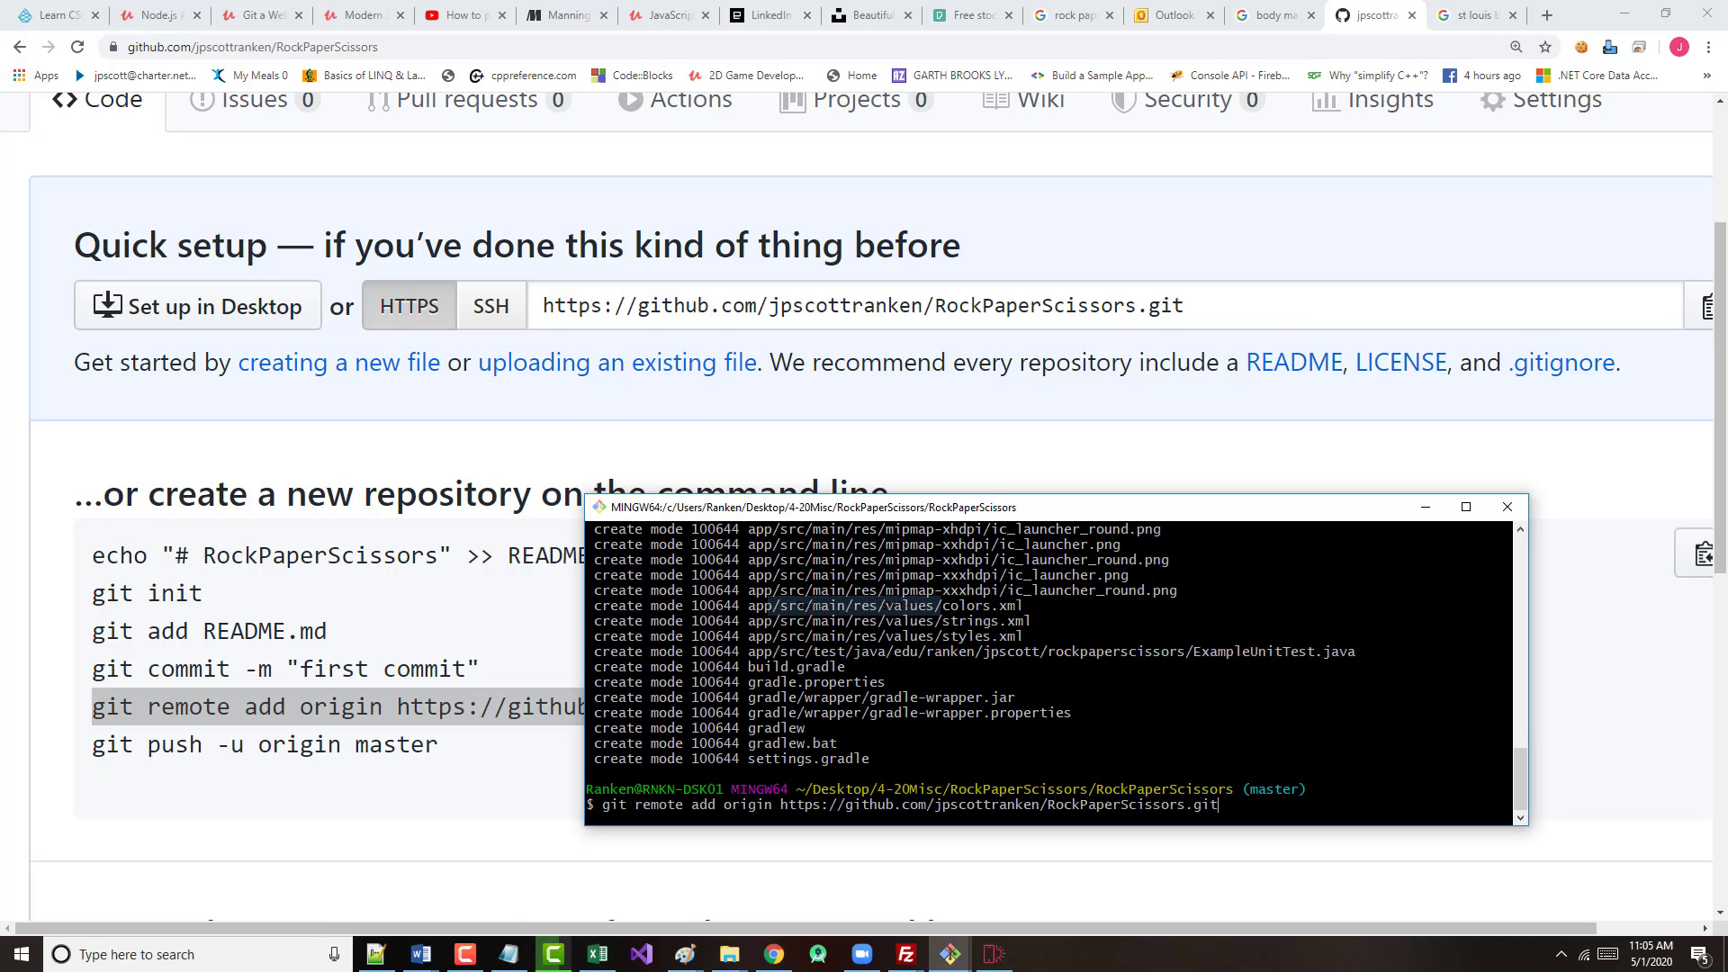
pyautogui.press('Return')
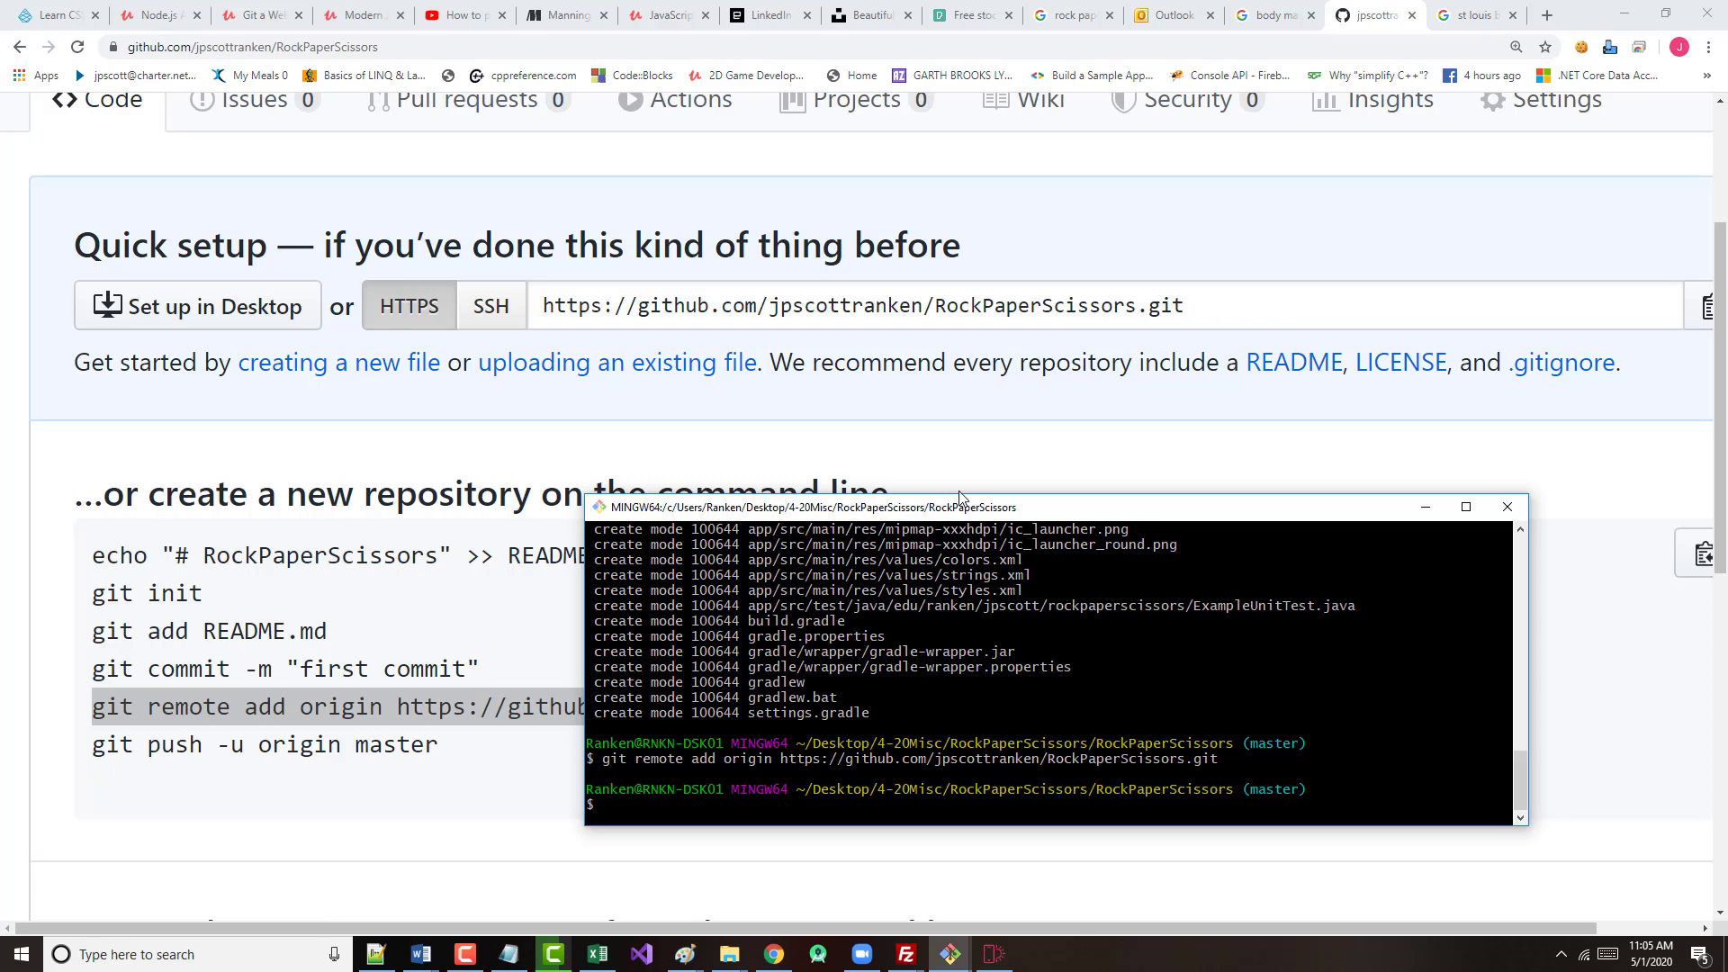
# - Enlarge the terminal text and push the project to GitHub with git push -u origin master
pyautogui.scroll(5, 1049, 673)
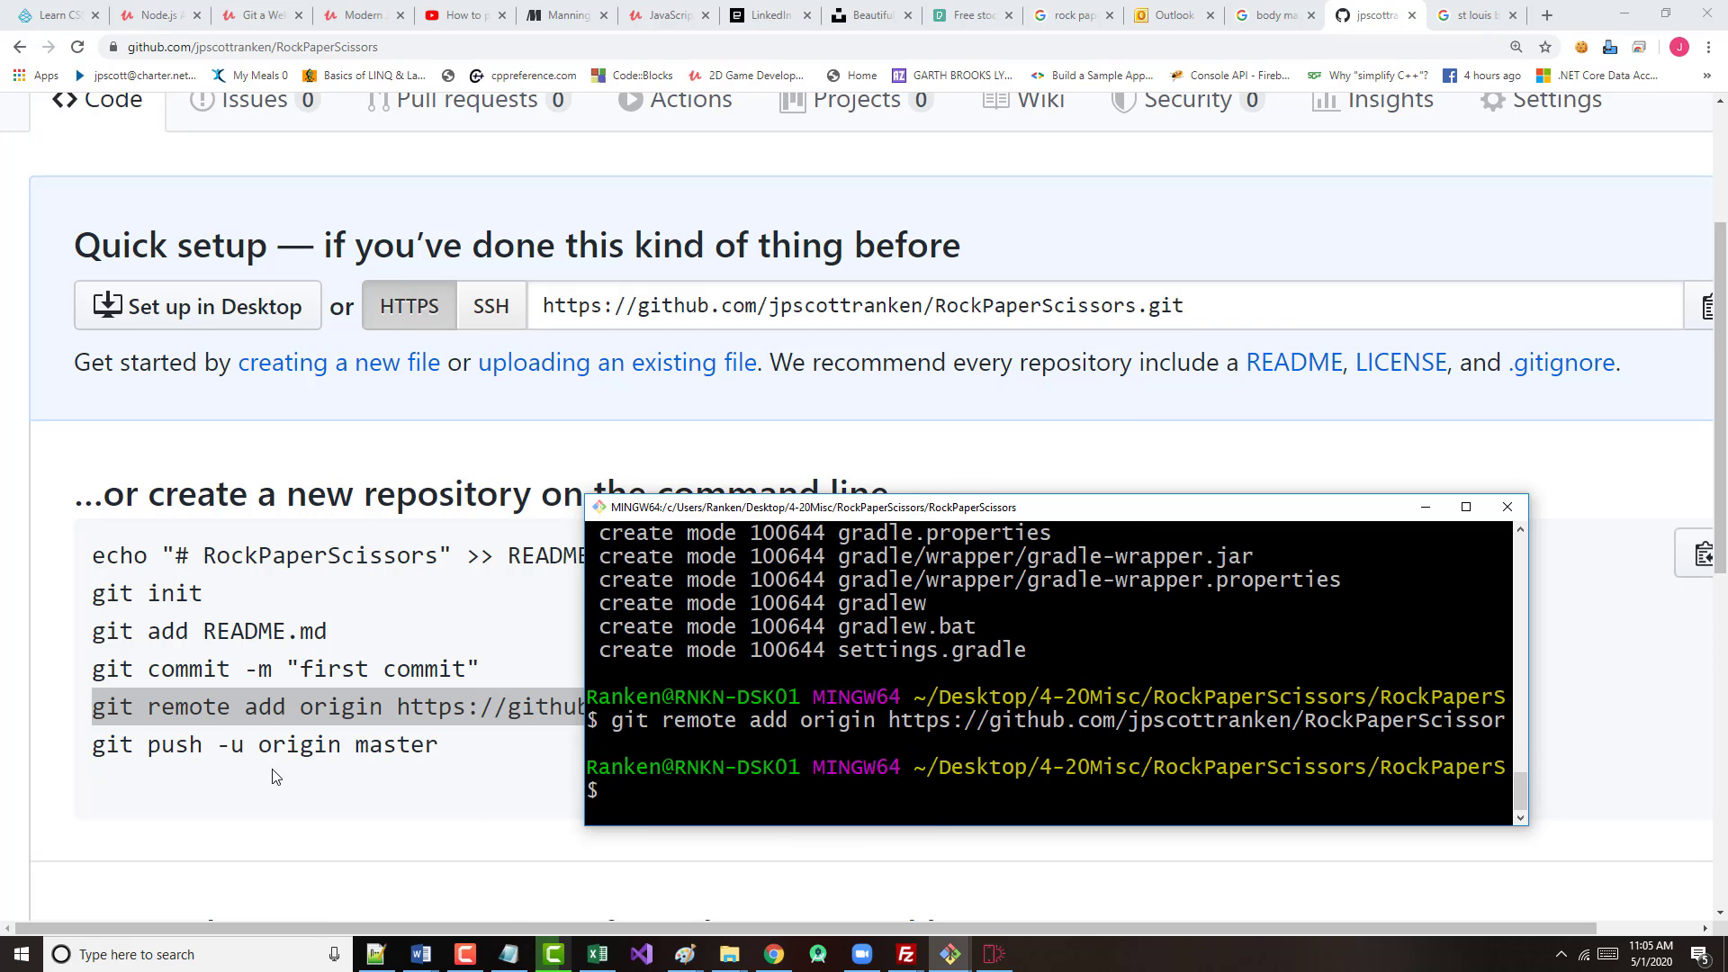
pyautogui.write('git push -u origin master')
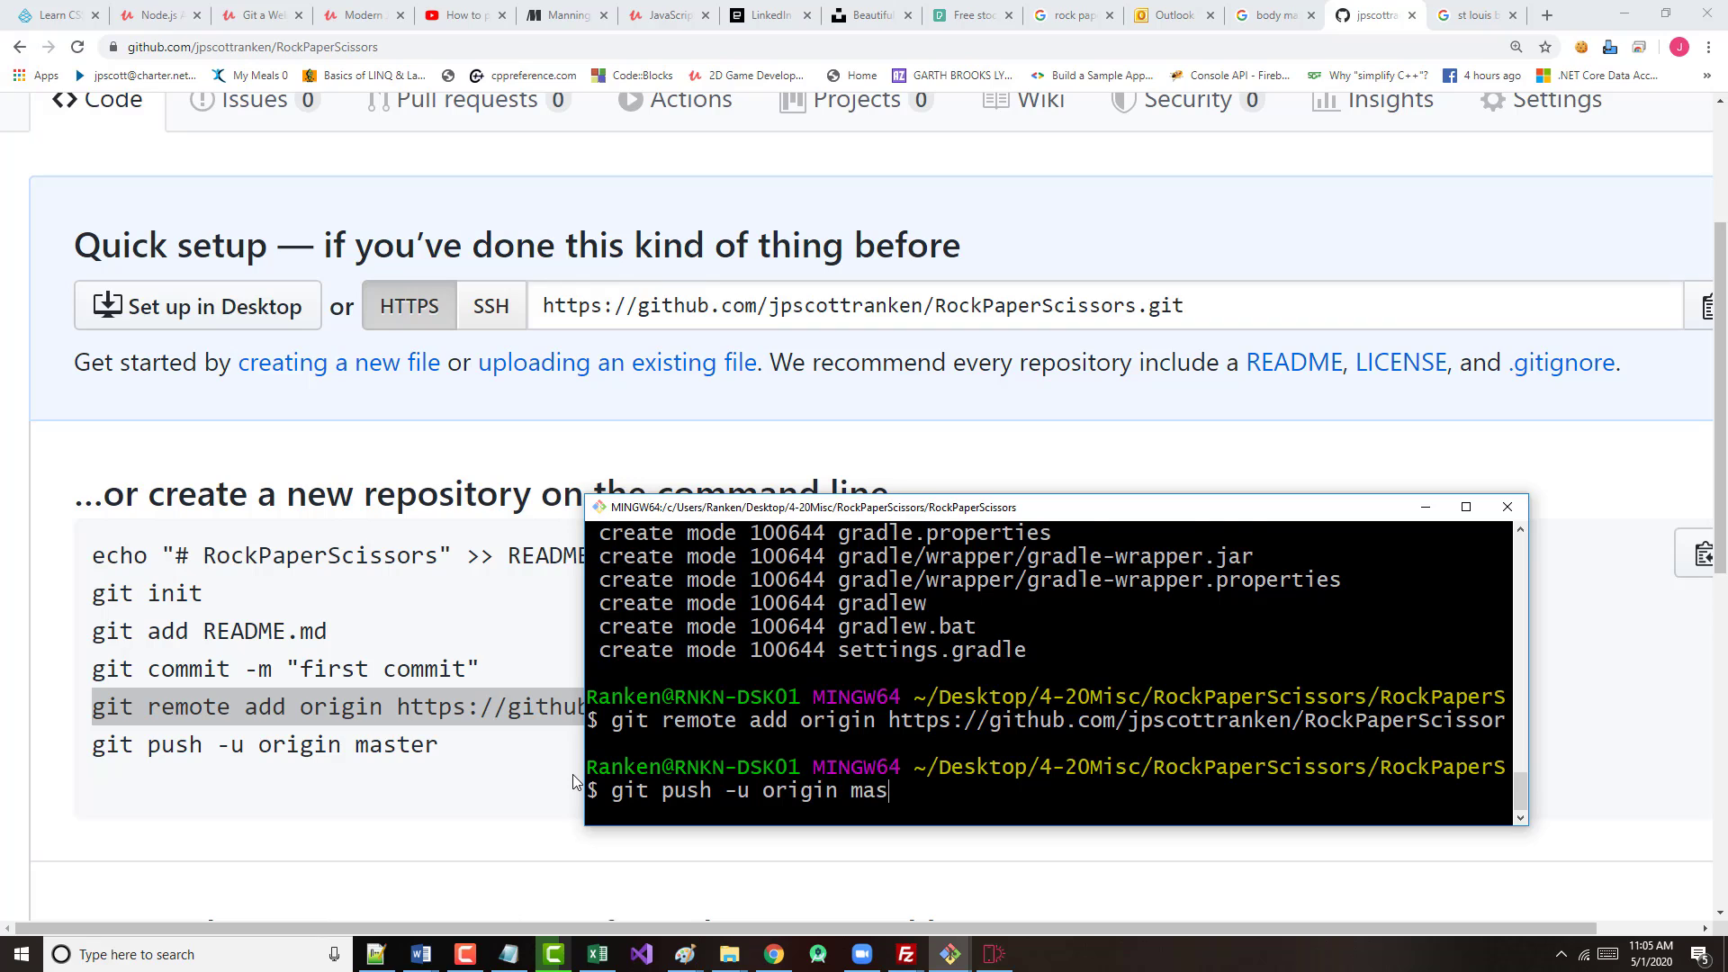
pyautogui.press('Return')
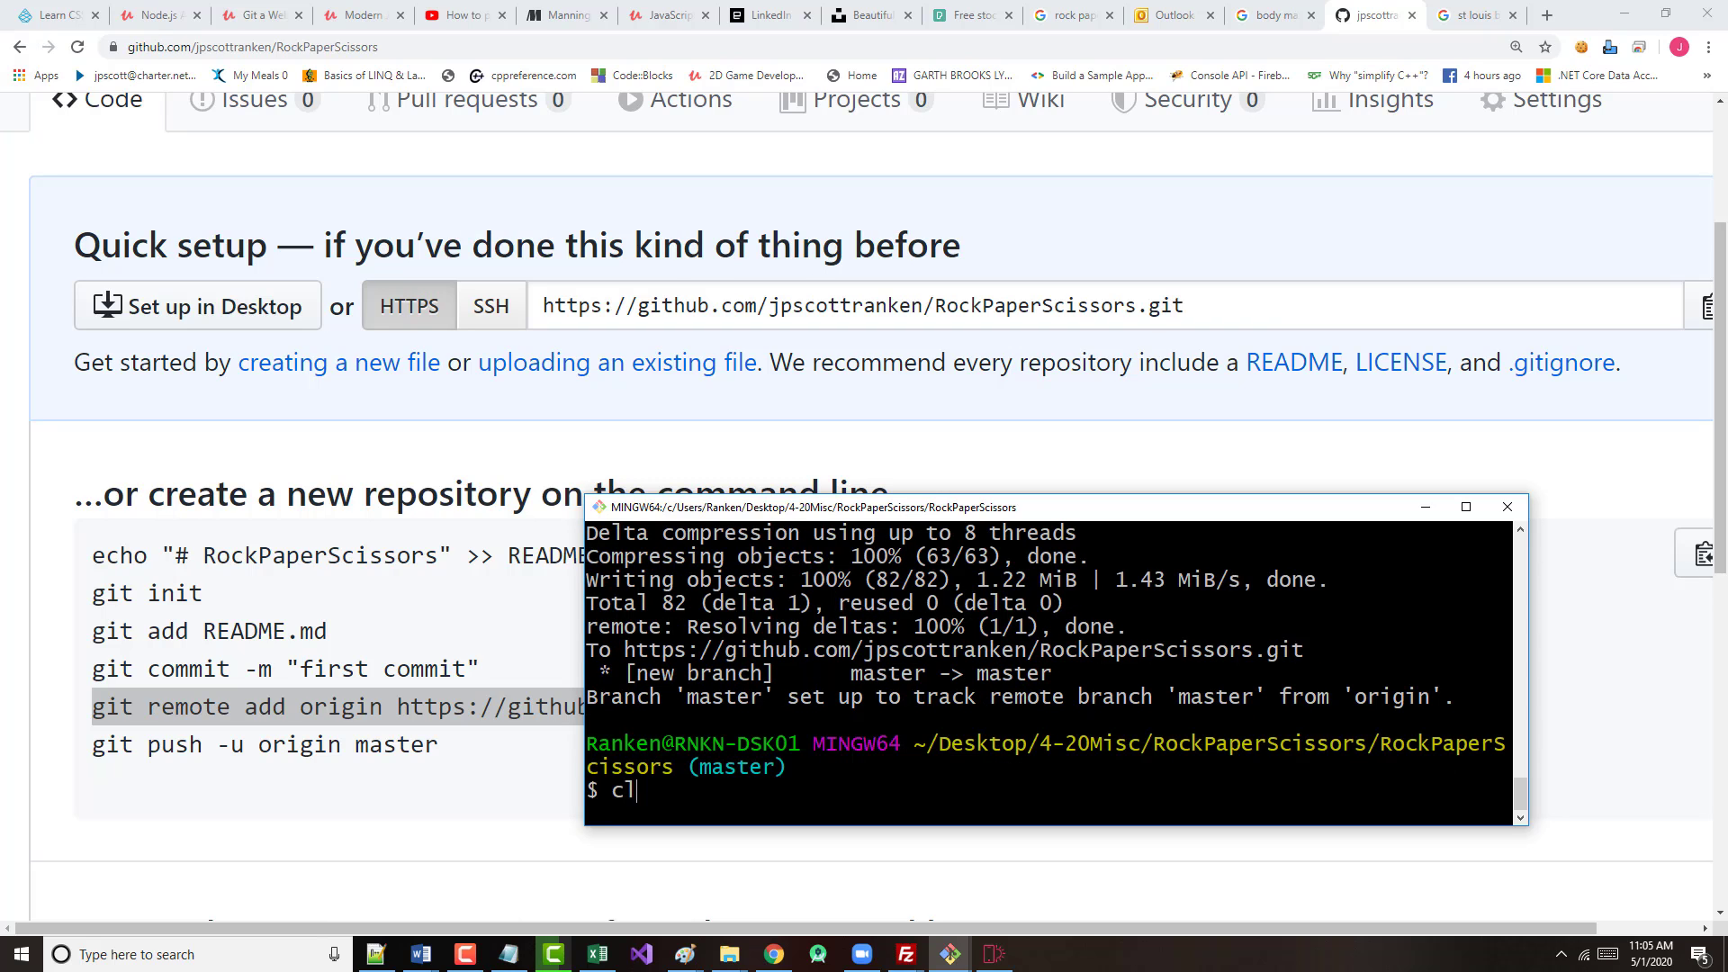
# - Clear the RockPaperScissors terminal and close the other two Git Bash windows
pyautogui.write('ear')
pyautogui.press('Return')
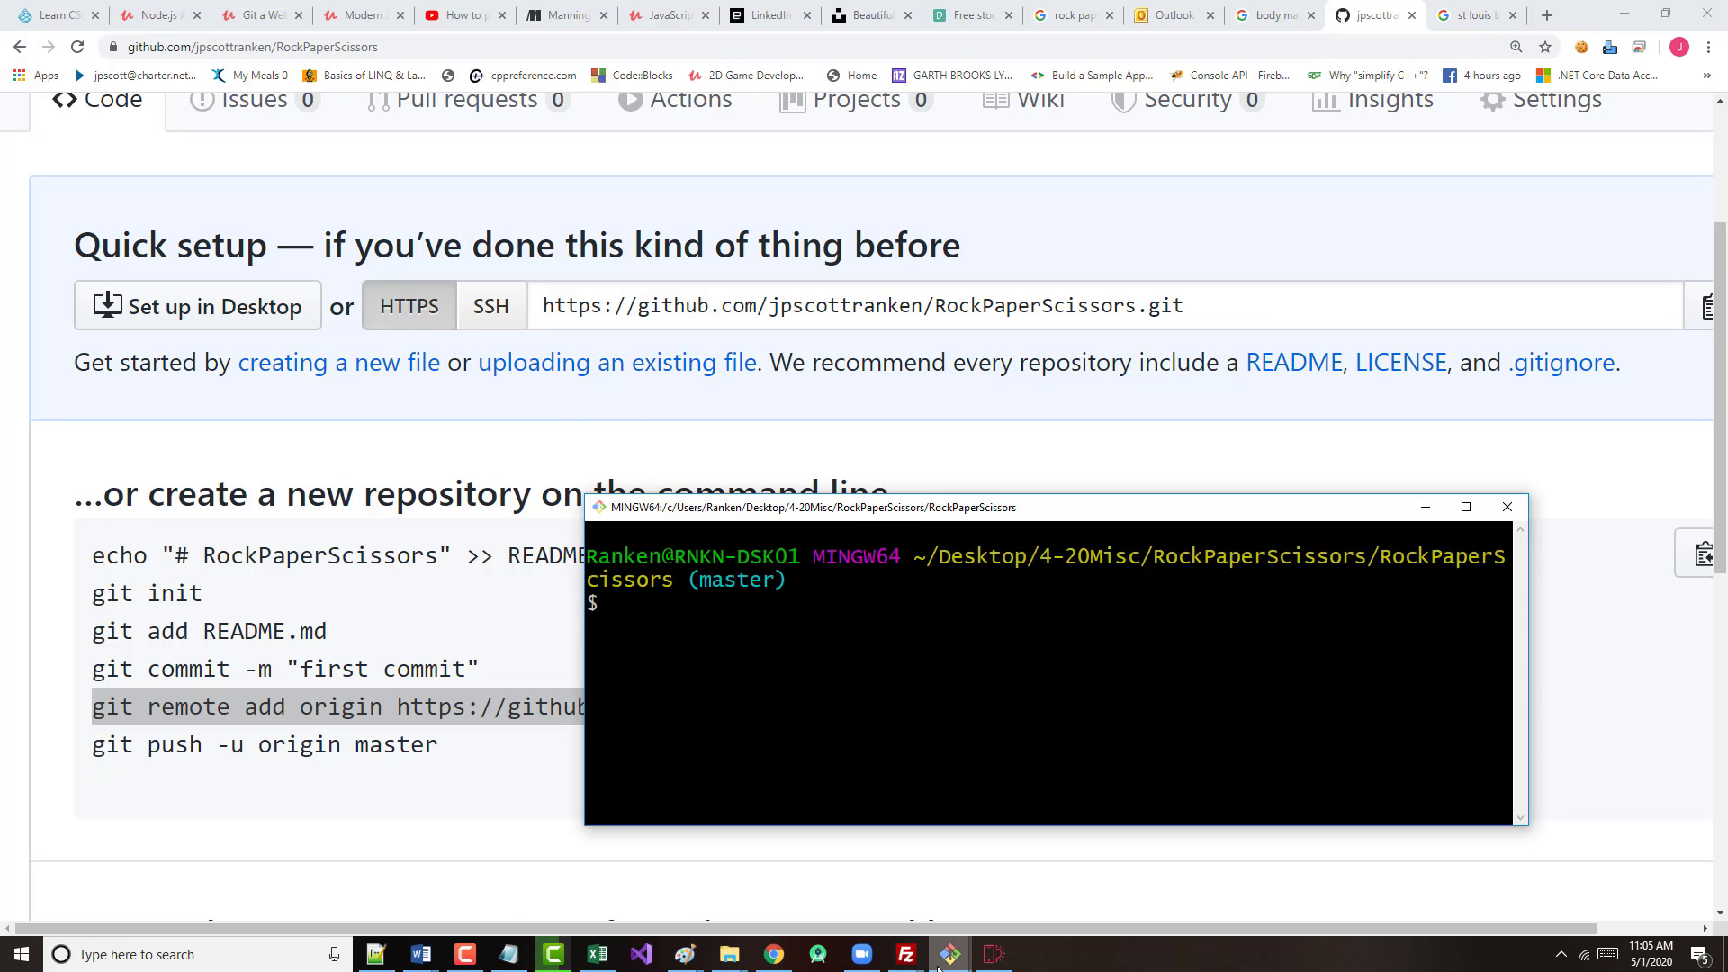
pyautogui.moveTo(948, 961)
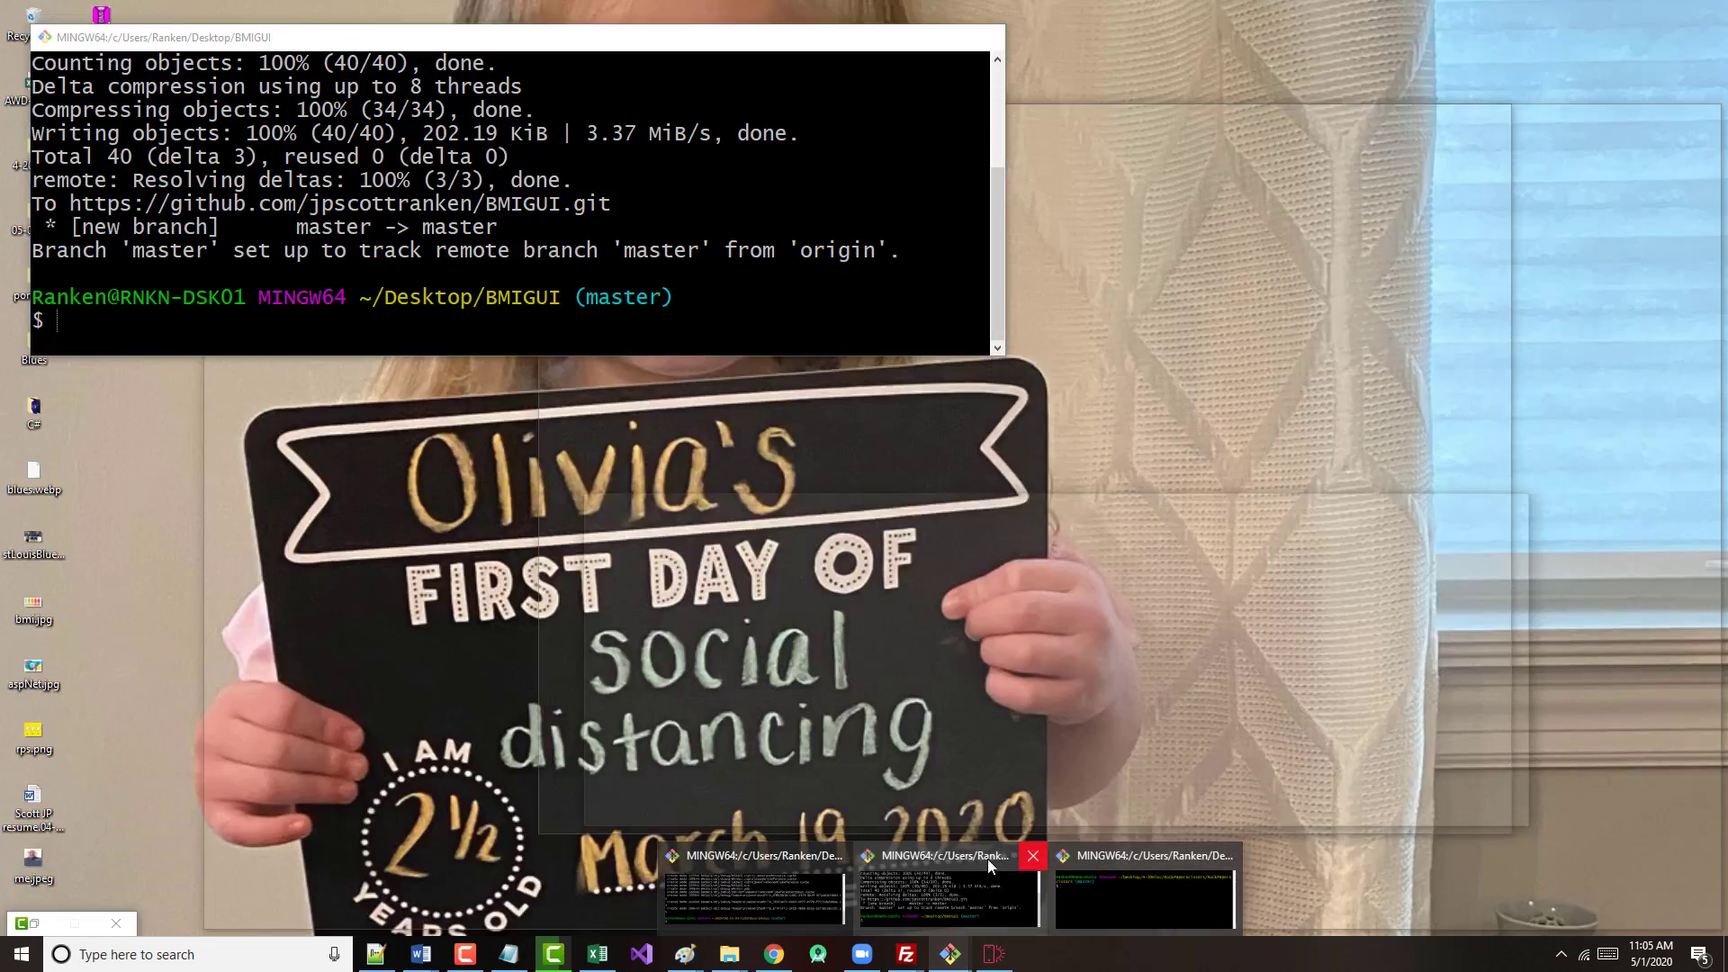
pyautogui.click(1032, 856)
pyautogui.click(934, 856)
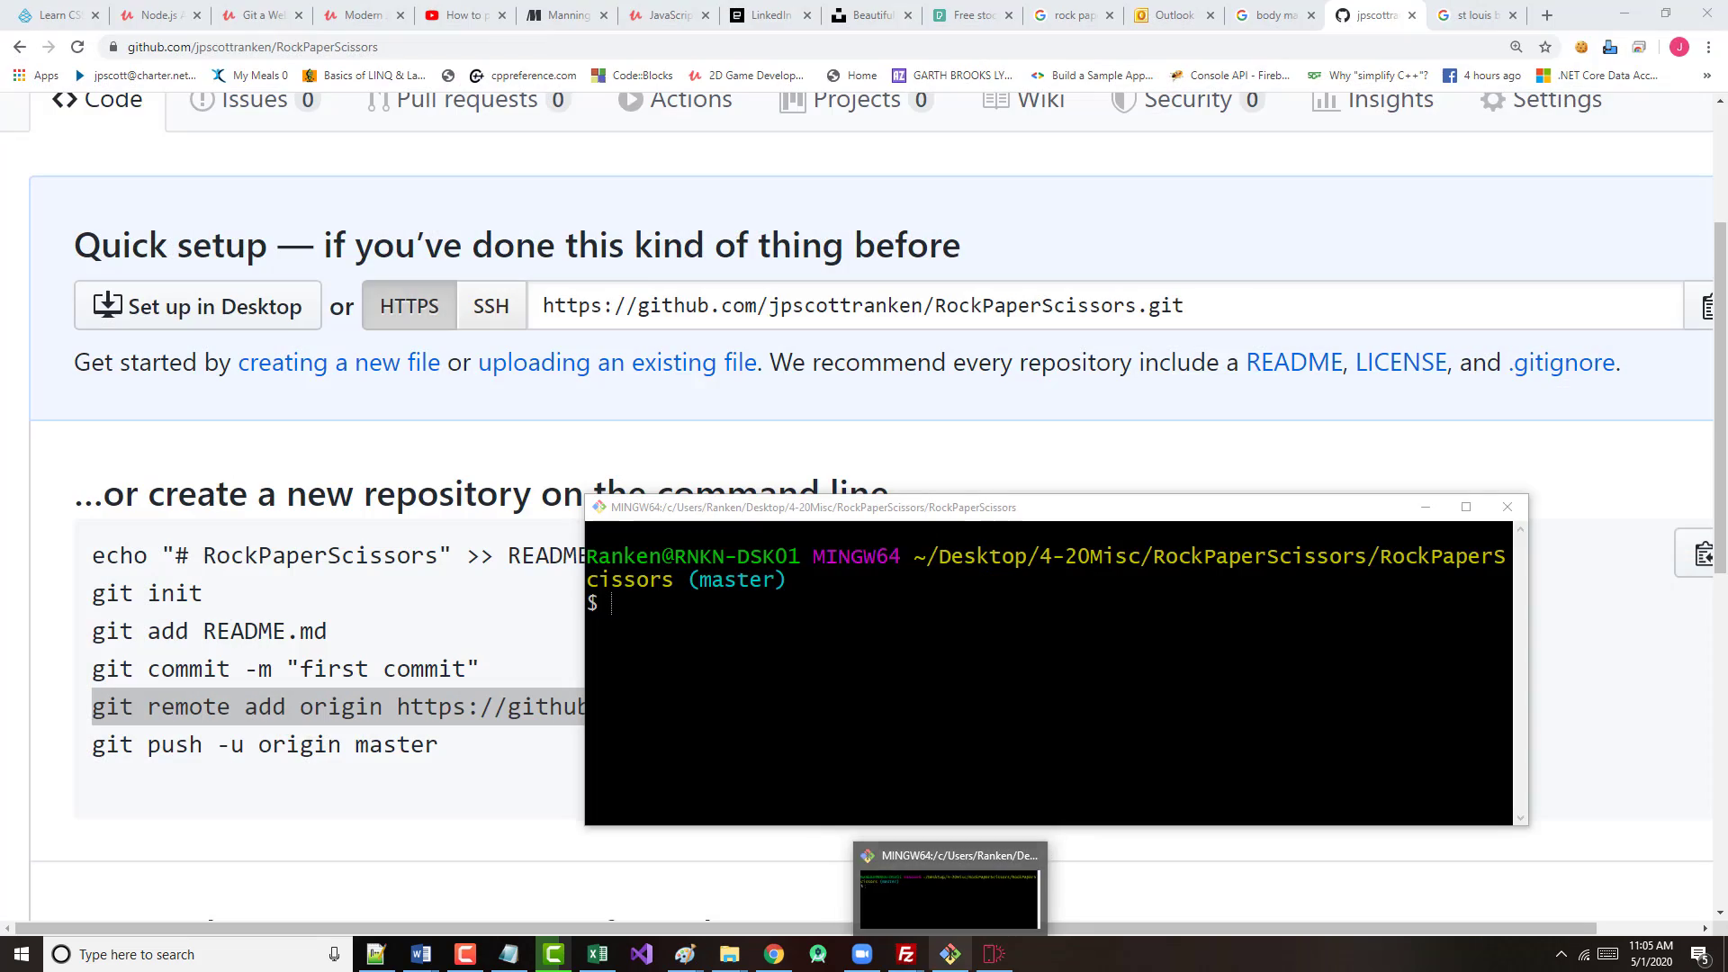
# - Minimize the terminal, reload the RockPaperScissors repository page in Chrome and review the list of pushed files
pyautogui.click(1466, 508)
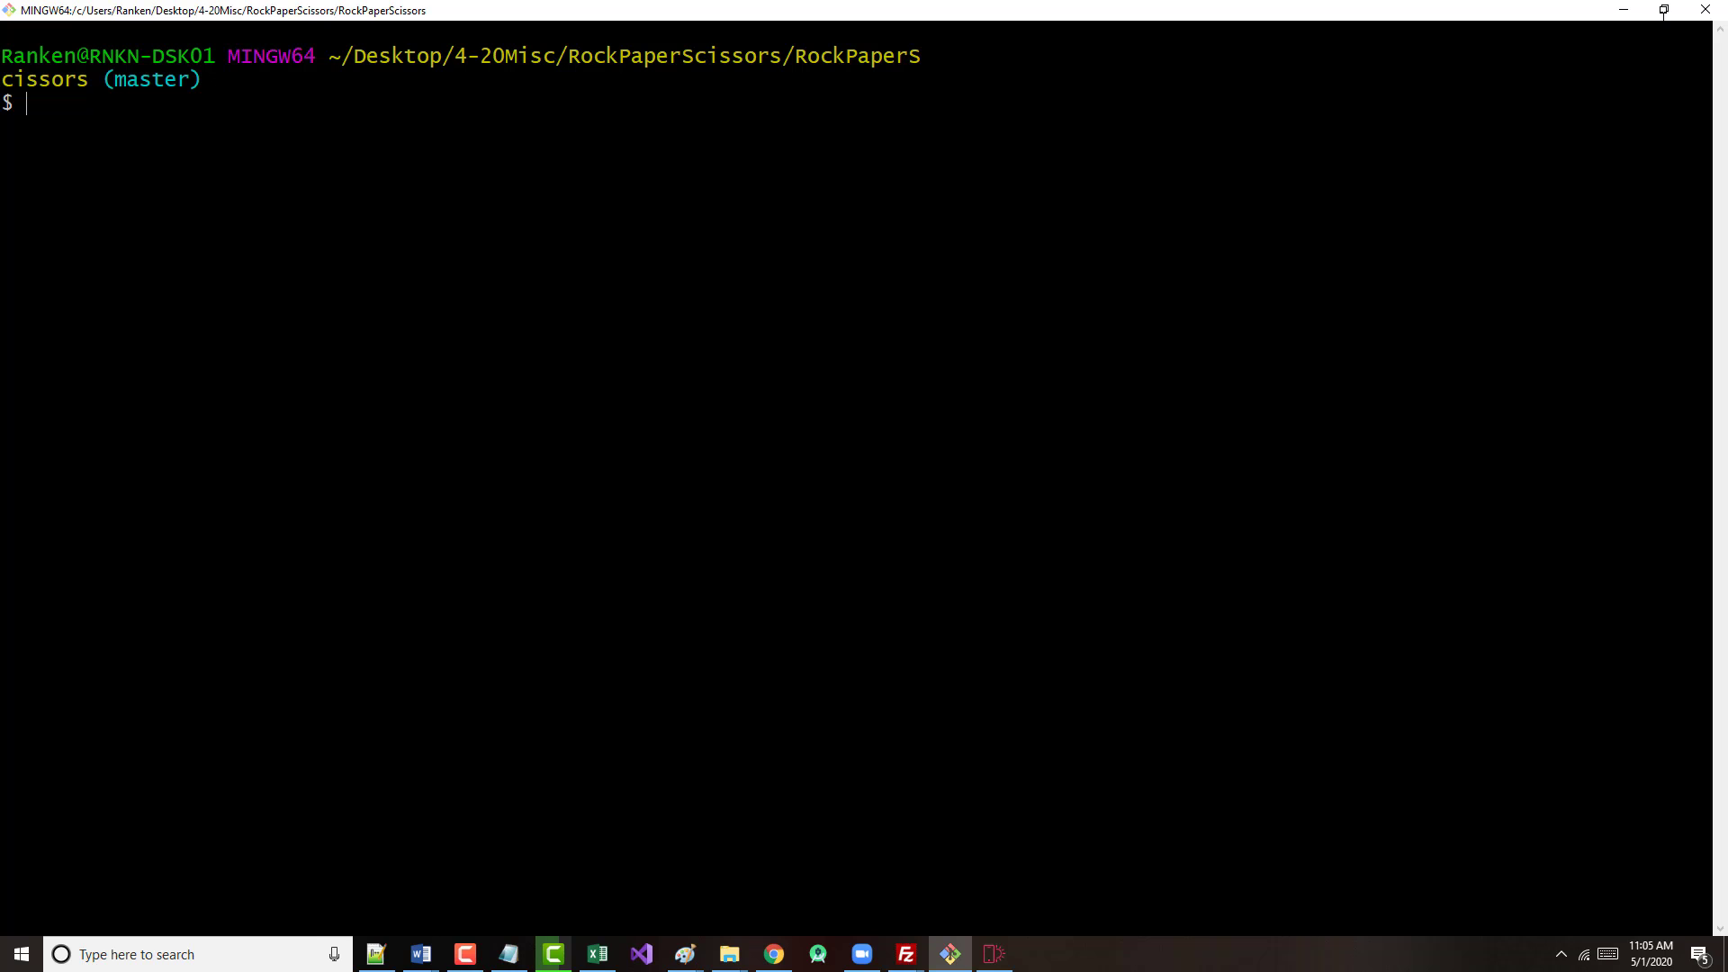
pyautogui.click(1663, 11)
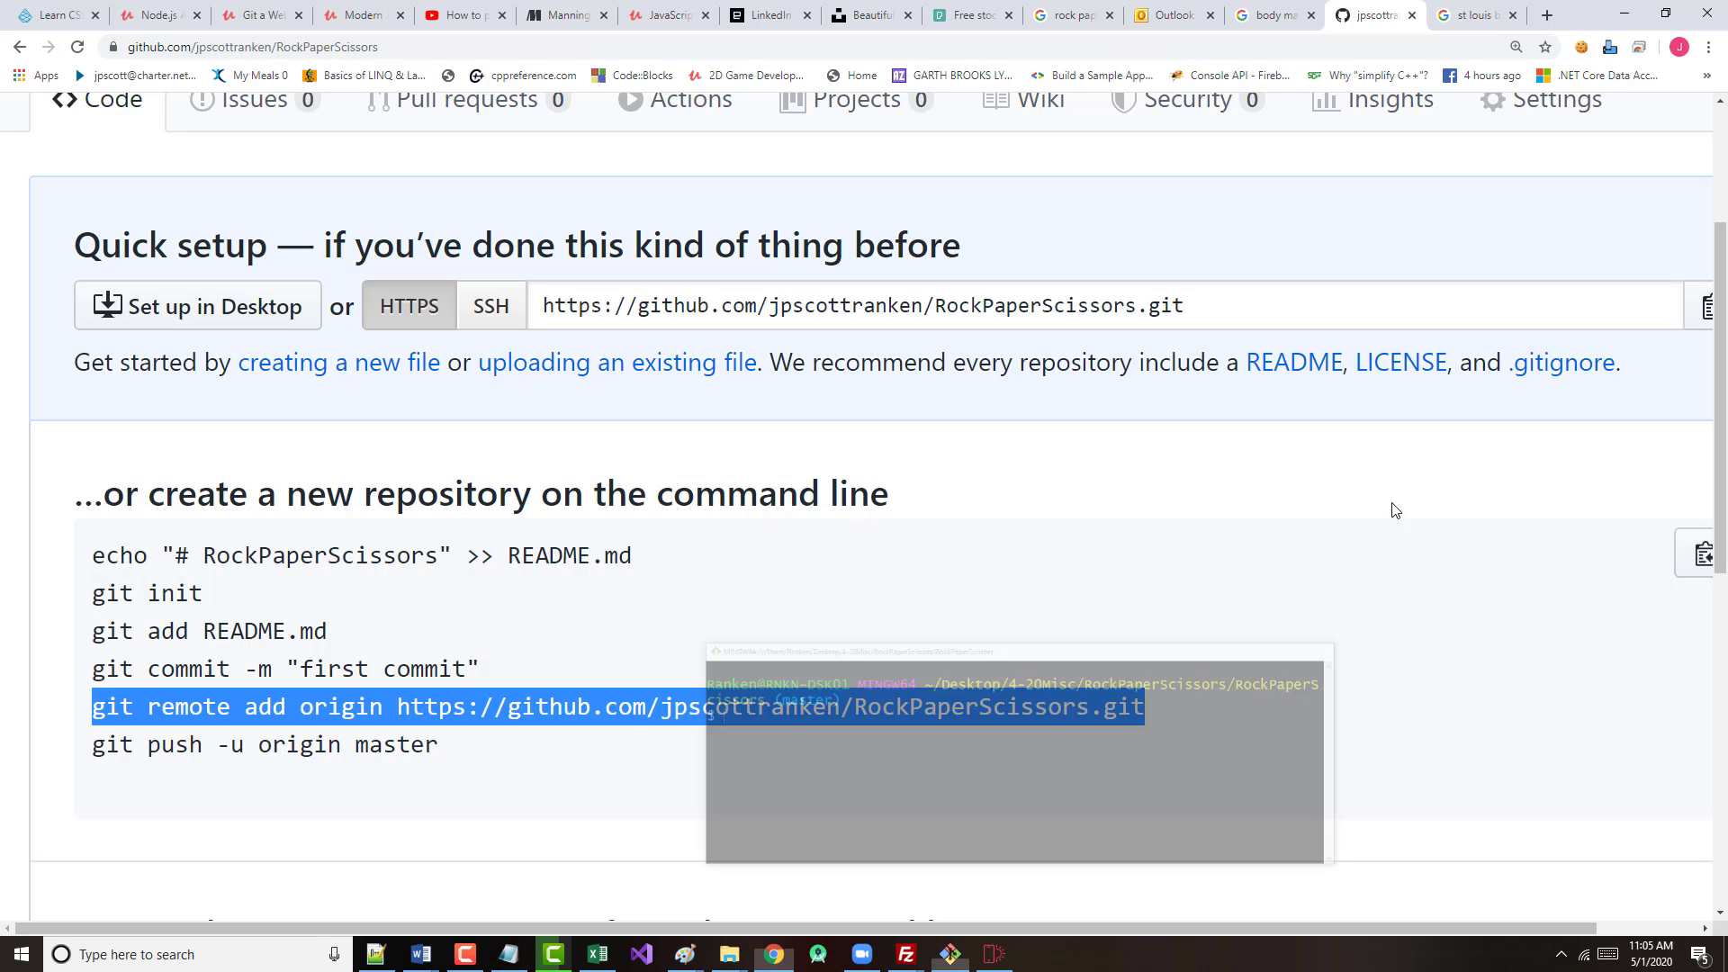
pyautogui.click(79, 47)
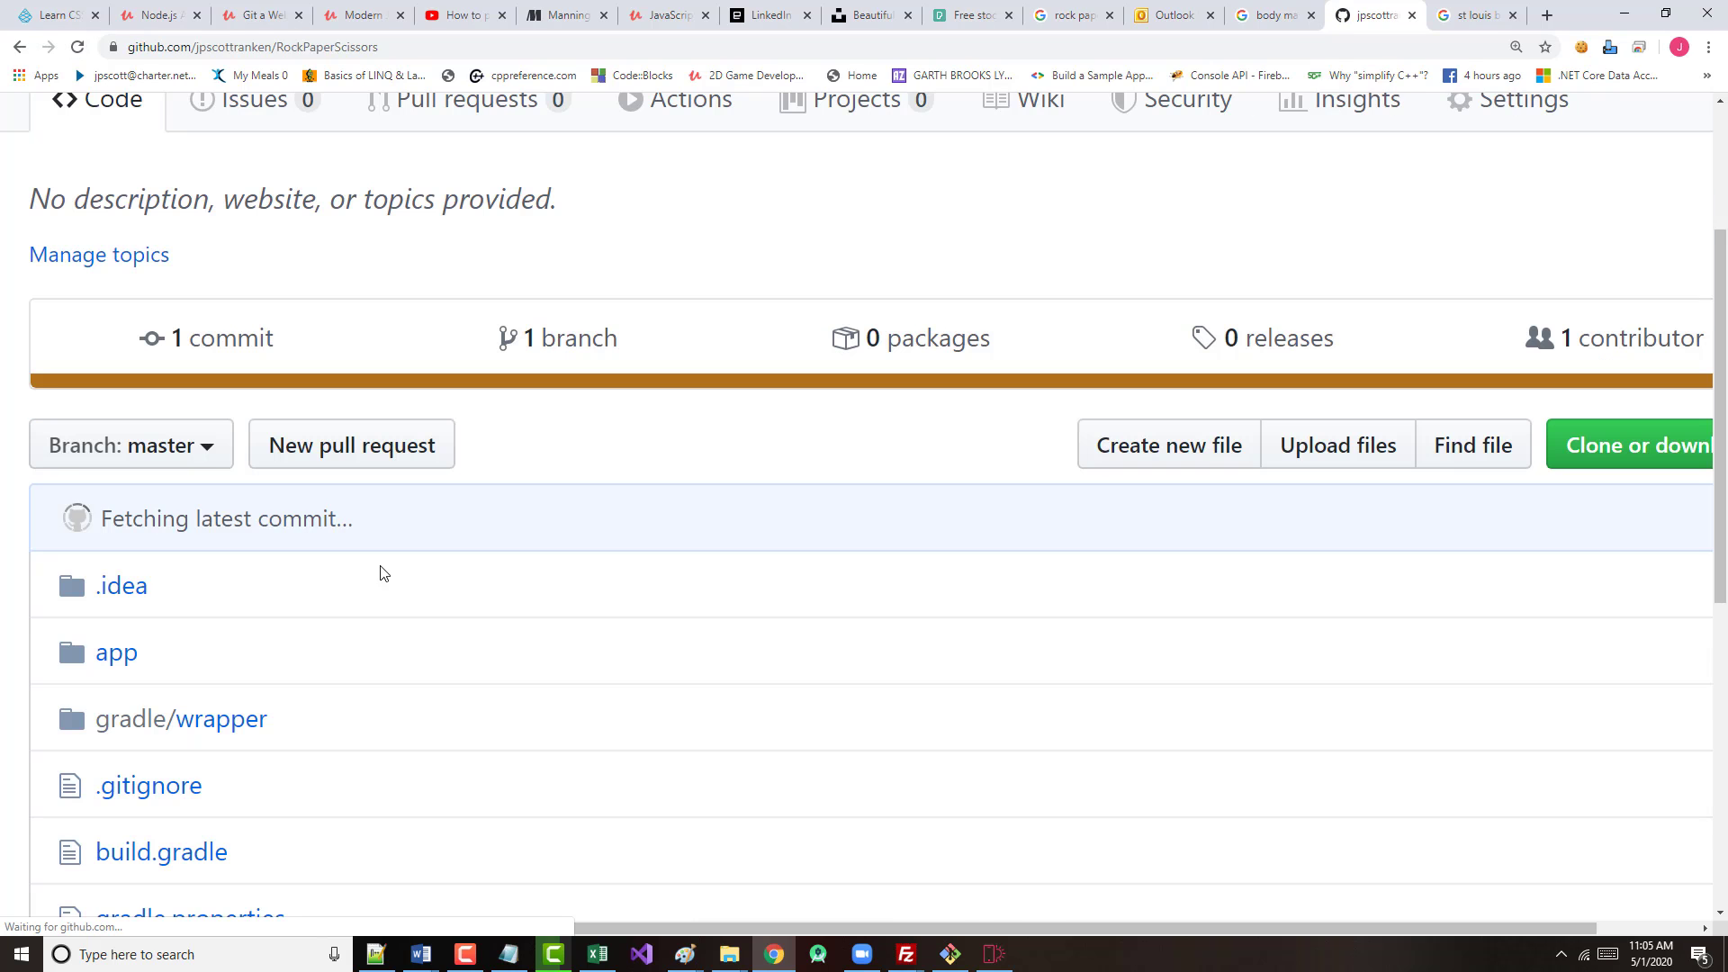
pyautogui.scroll(-2, 267, 708)
pyautogui.scroll(-1, 271, 702)
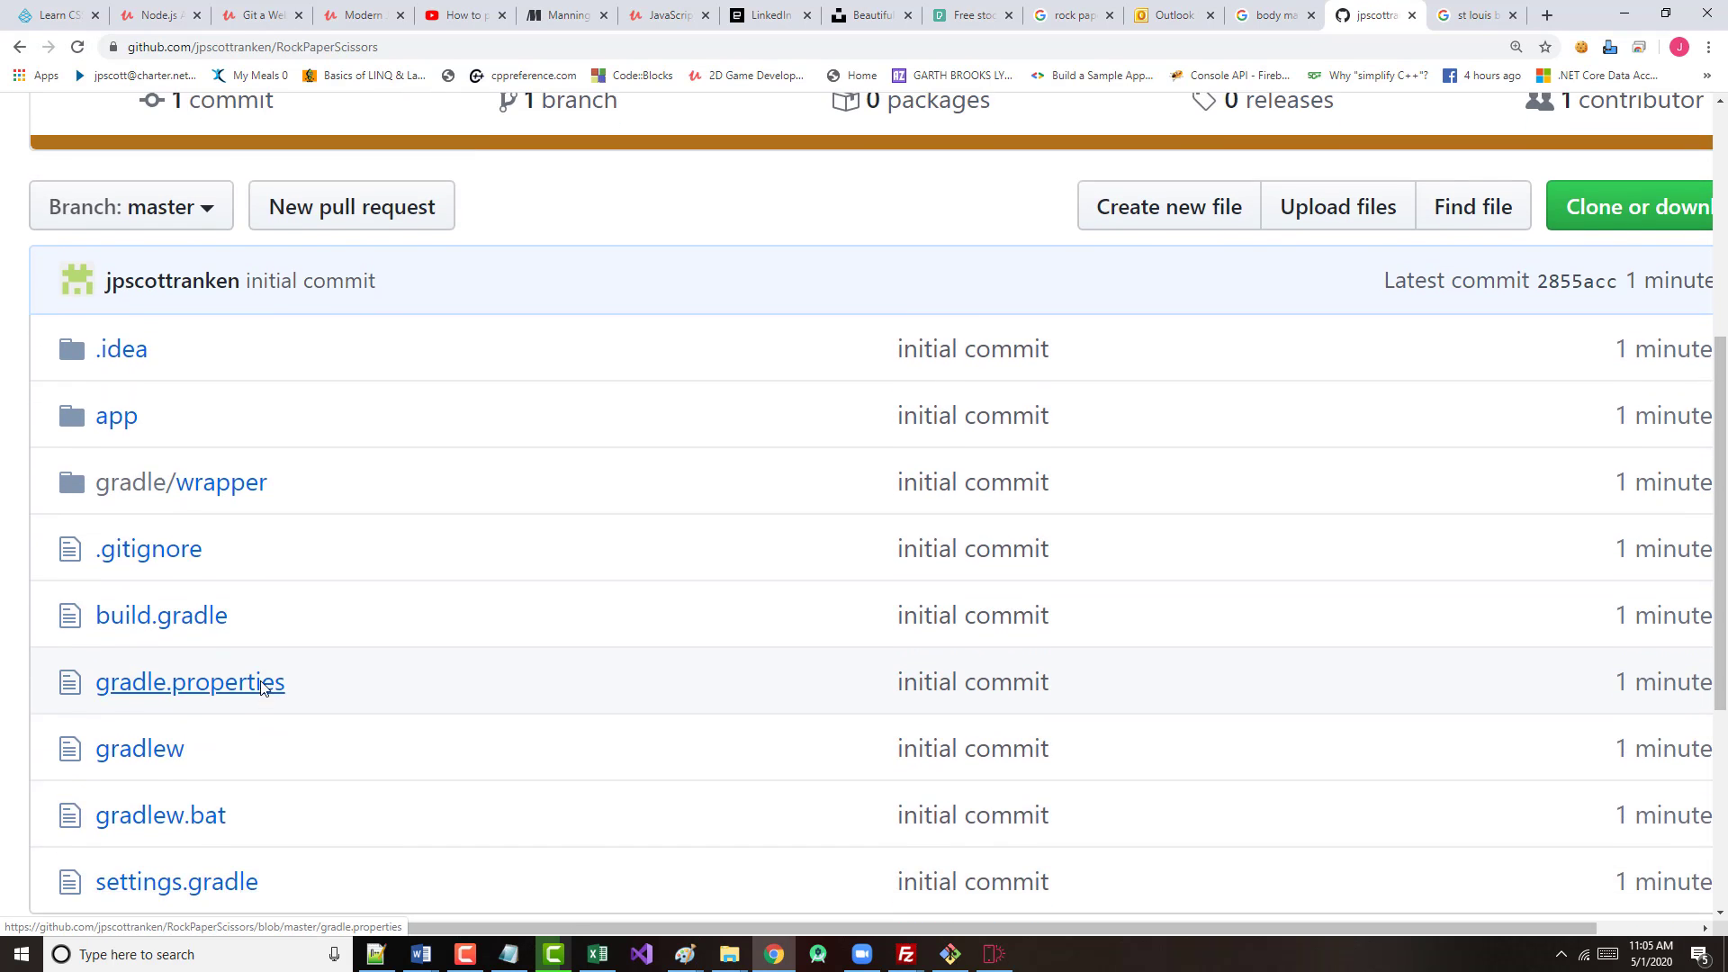
pyautogui.scroll(3, 270, 686)
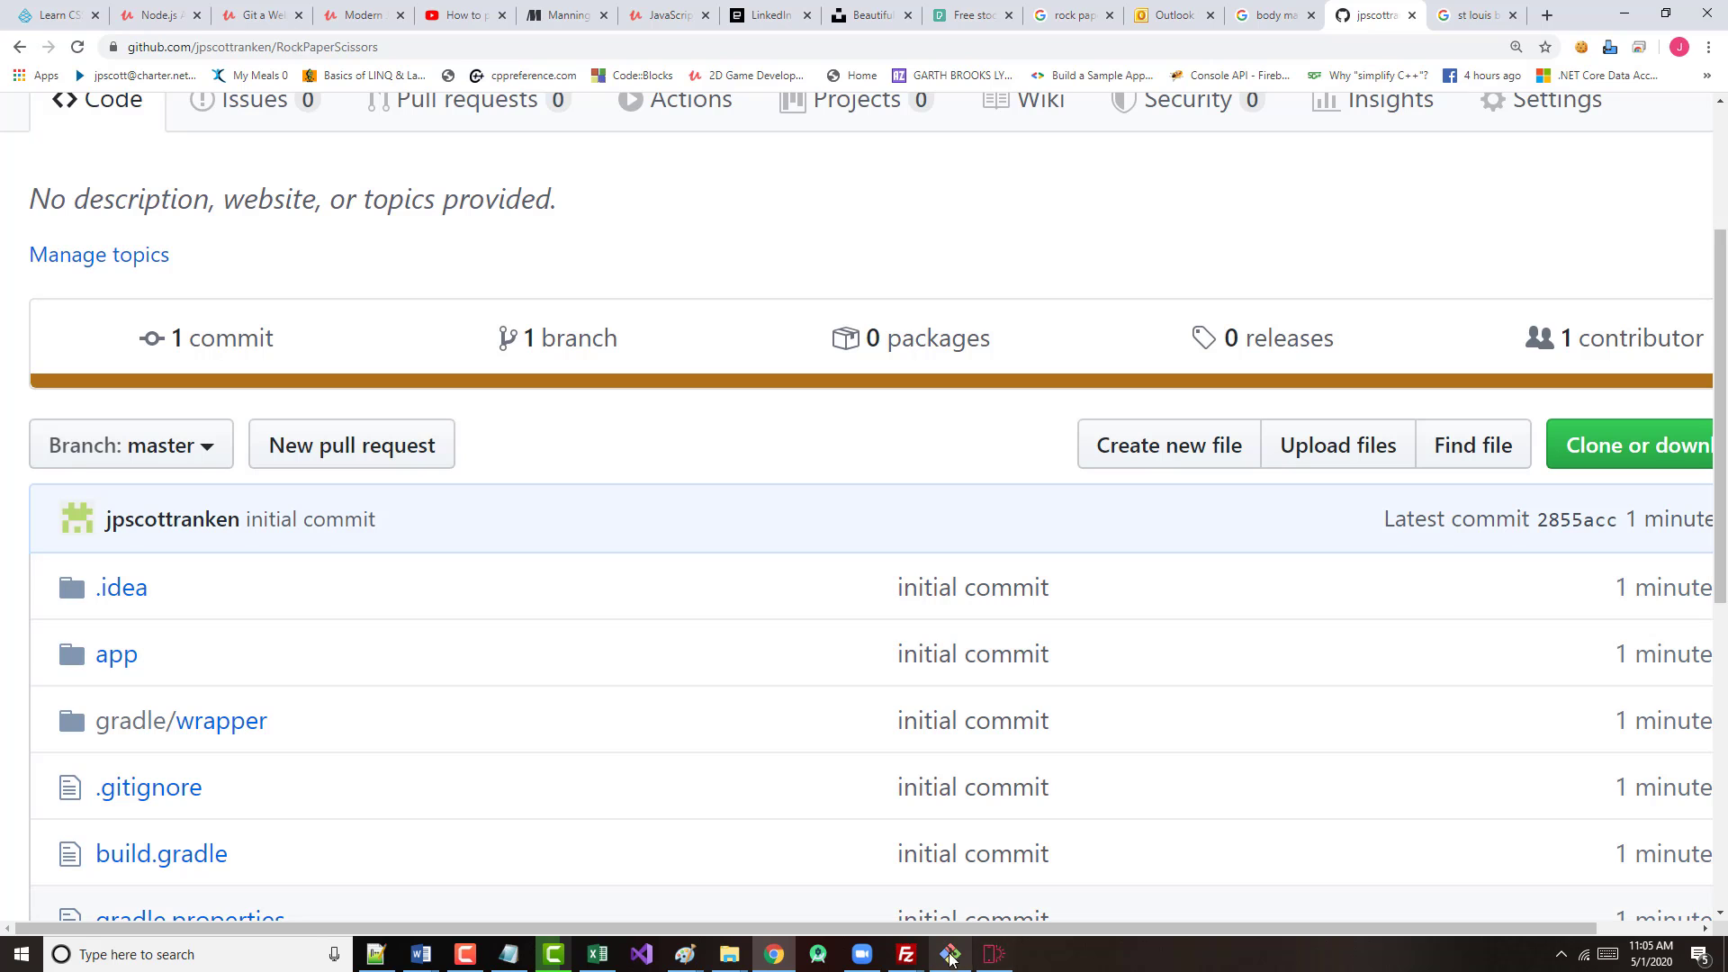
# - Switch to Mobirise and open the link settings of the rock-paper-scissors image in the Java Android Programming block
pyautogui.click(990, 957)
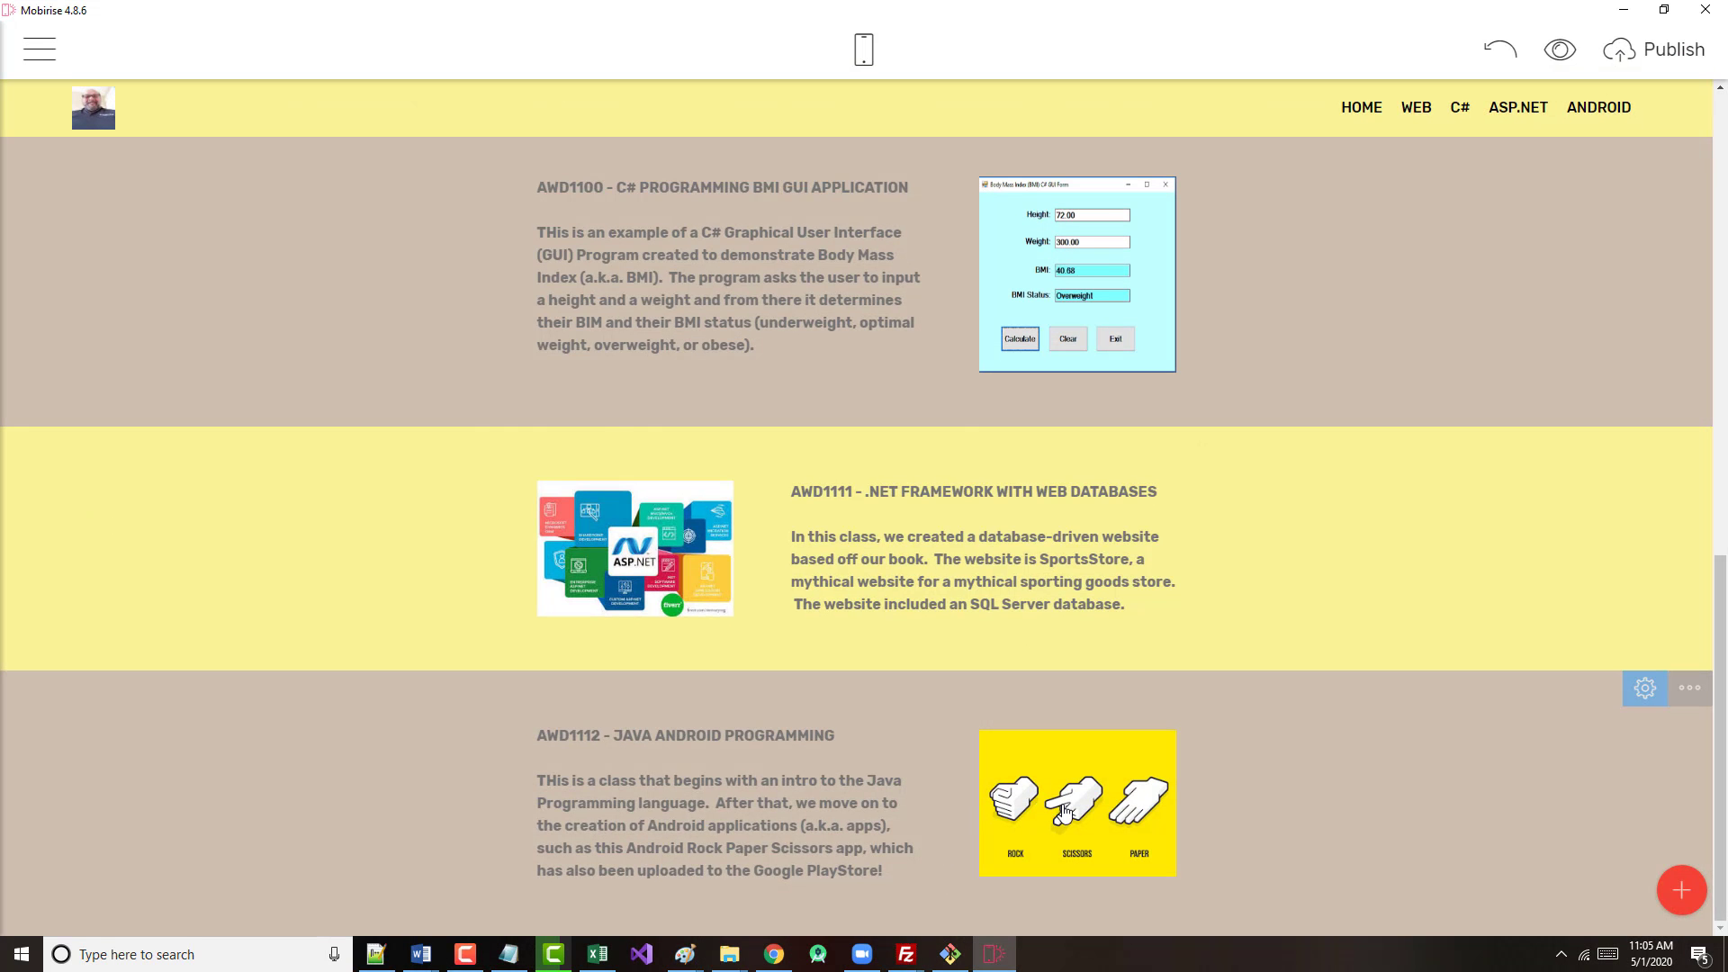
pyautogui.click(1065, 810)
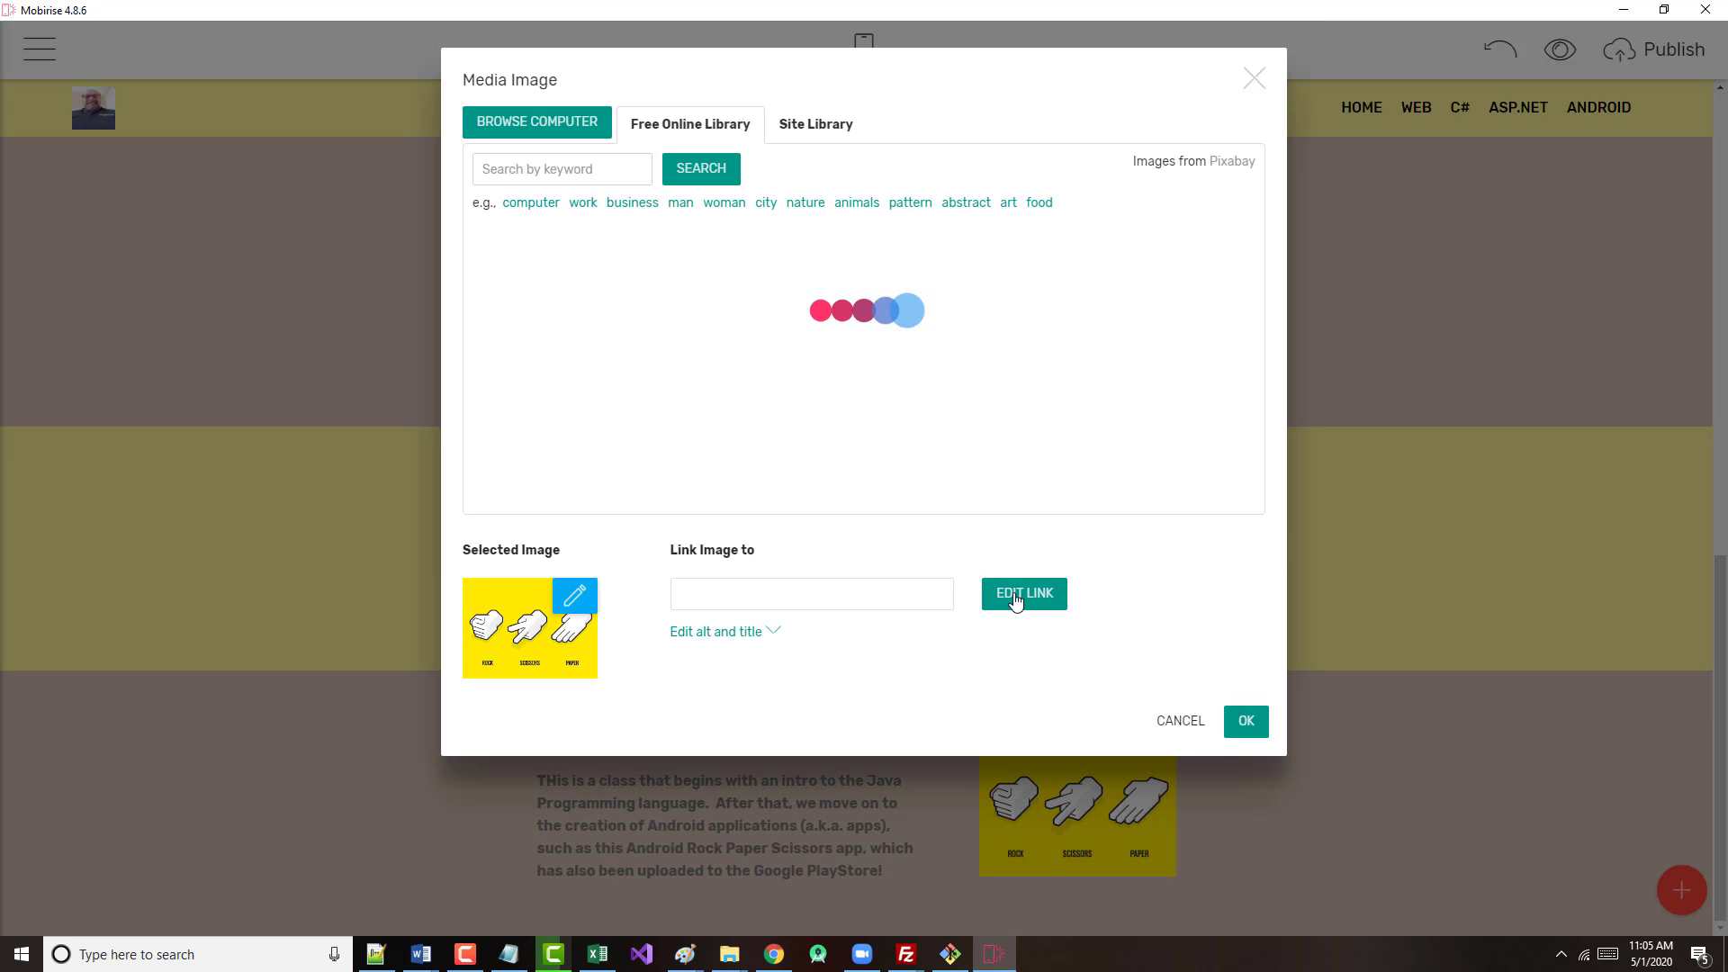
pyautogui.click(1015, 598)
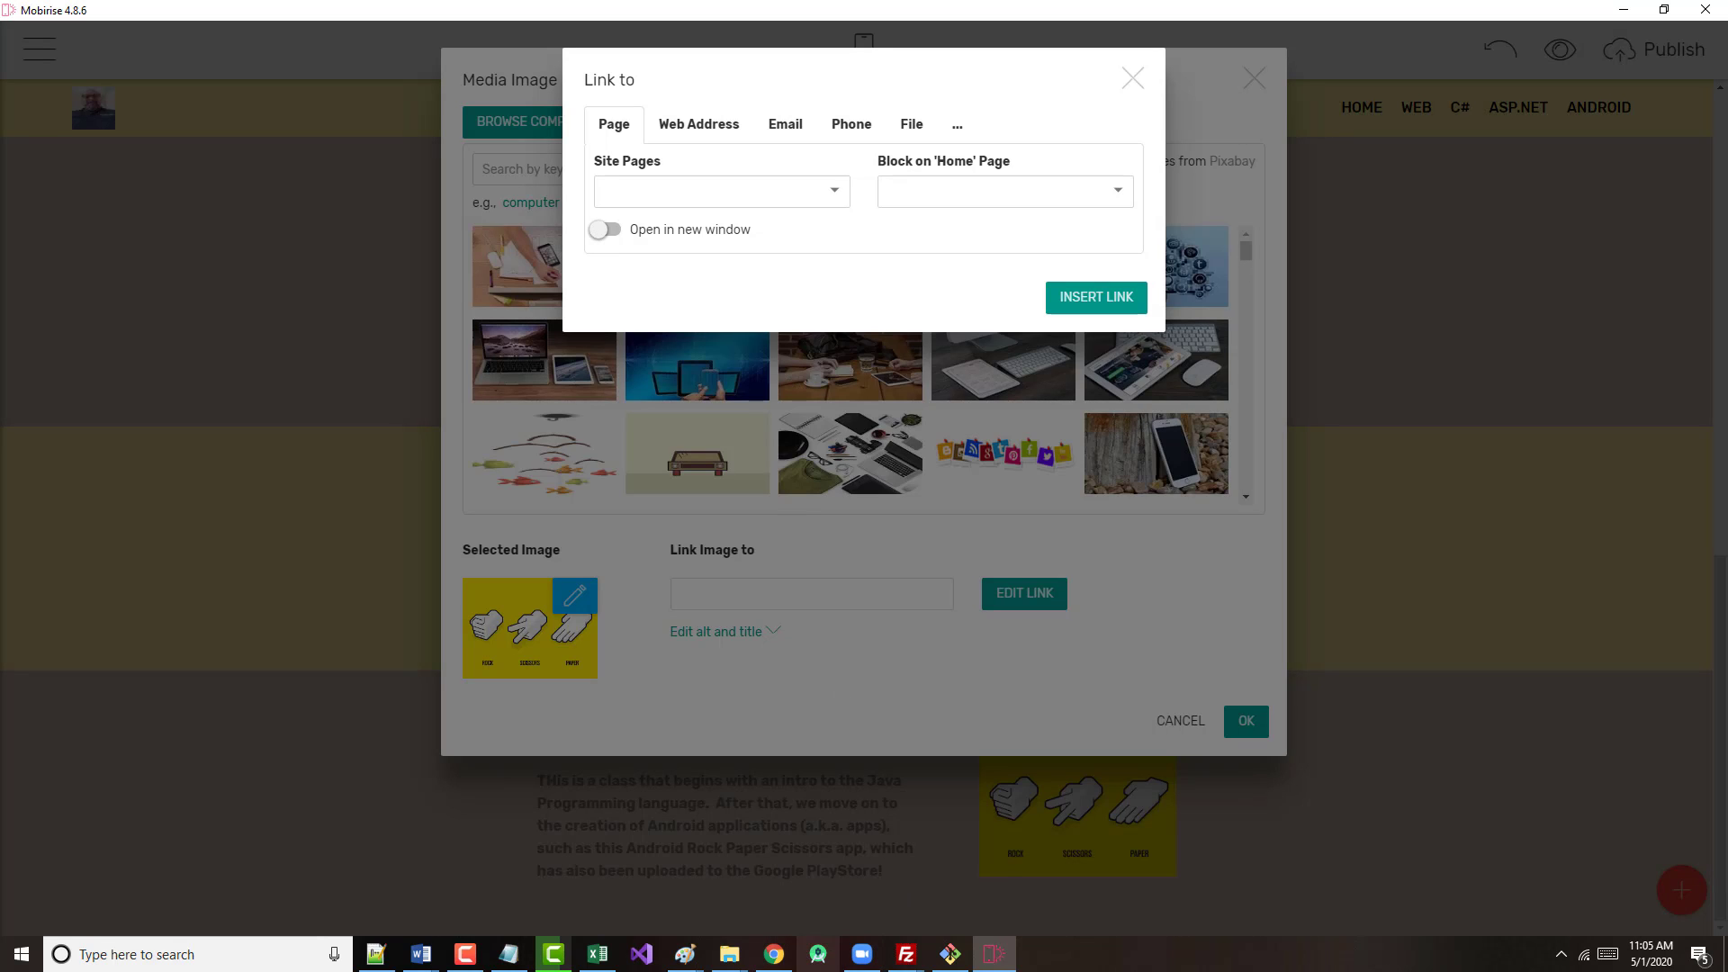
pyautogui.moveTo(684, 959)
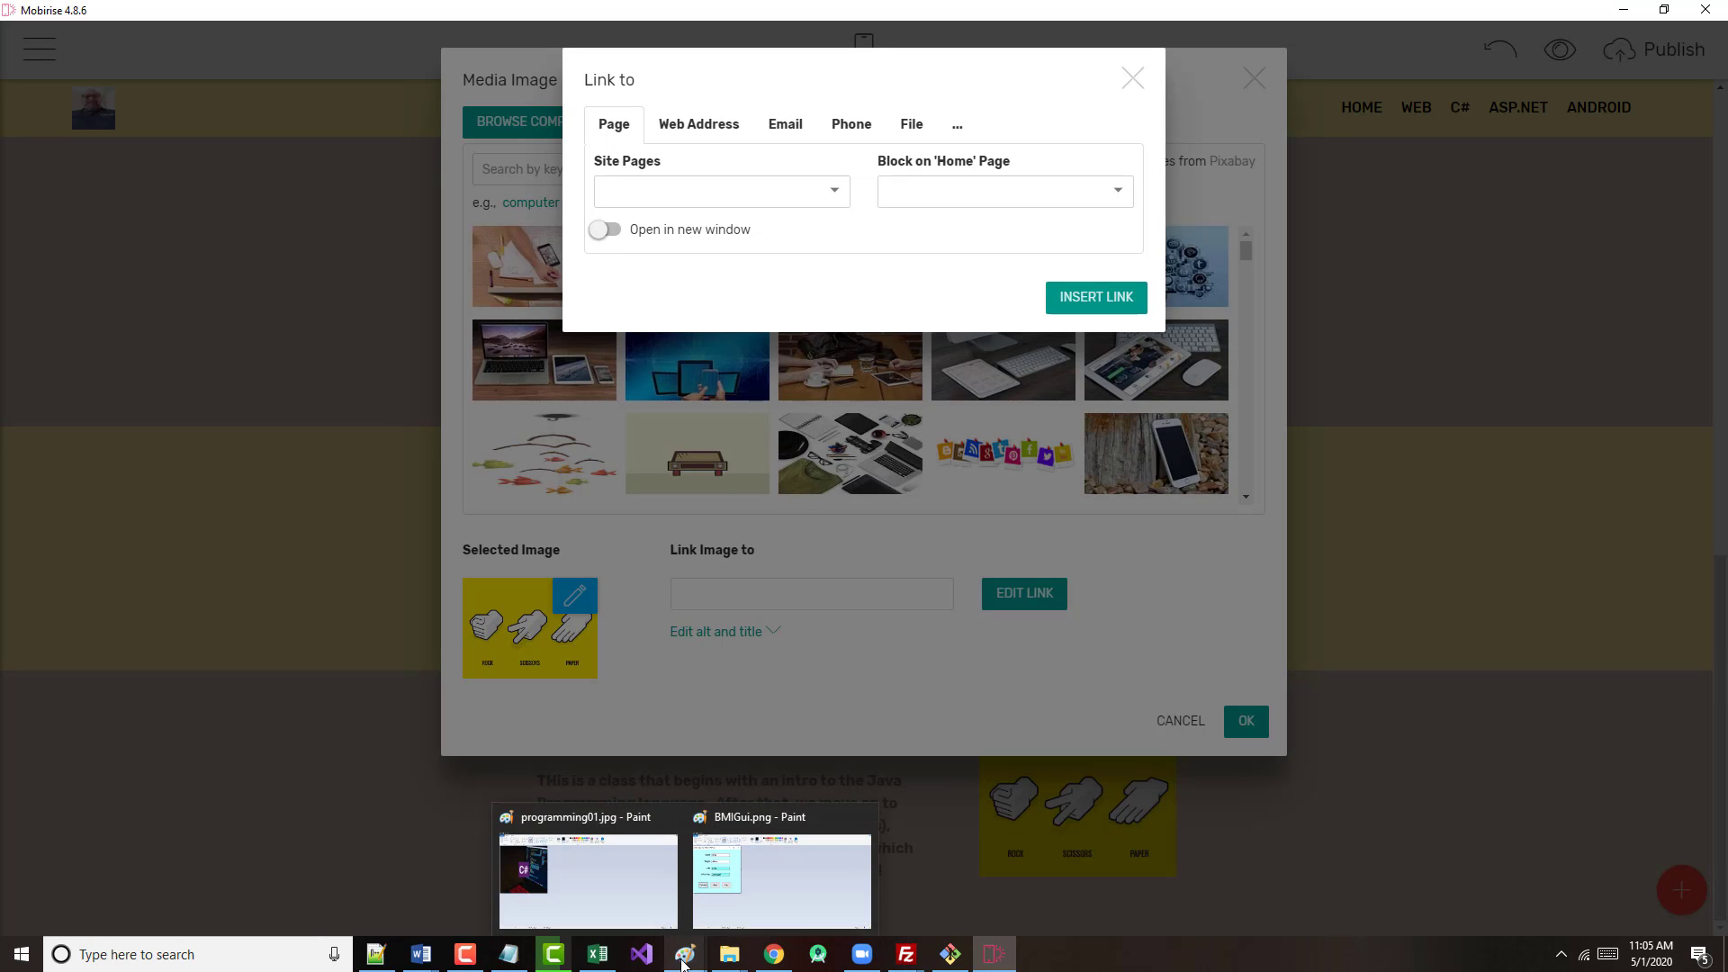
# - Switch to Chrome and copy the HTTPS clone URL of the RockPaperScissors repository
pyautogui.click(773, 961)
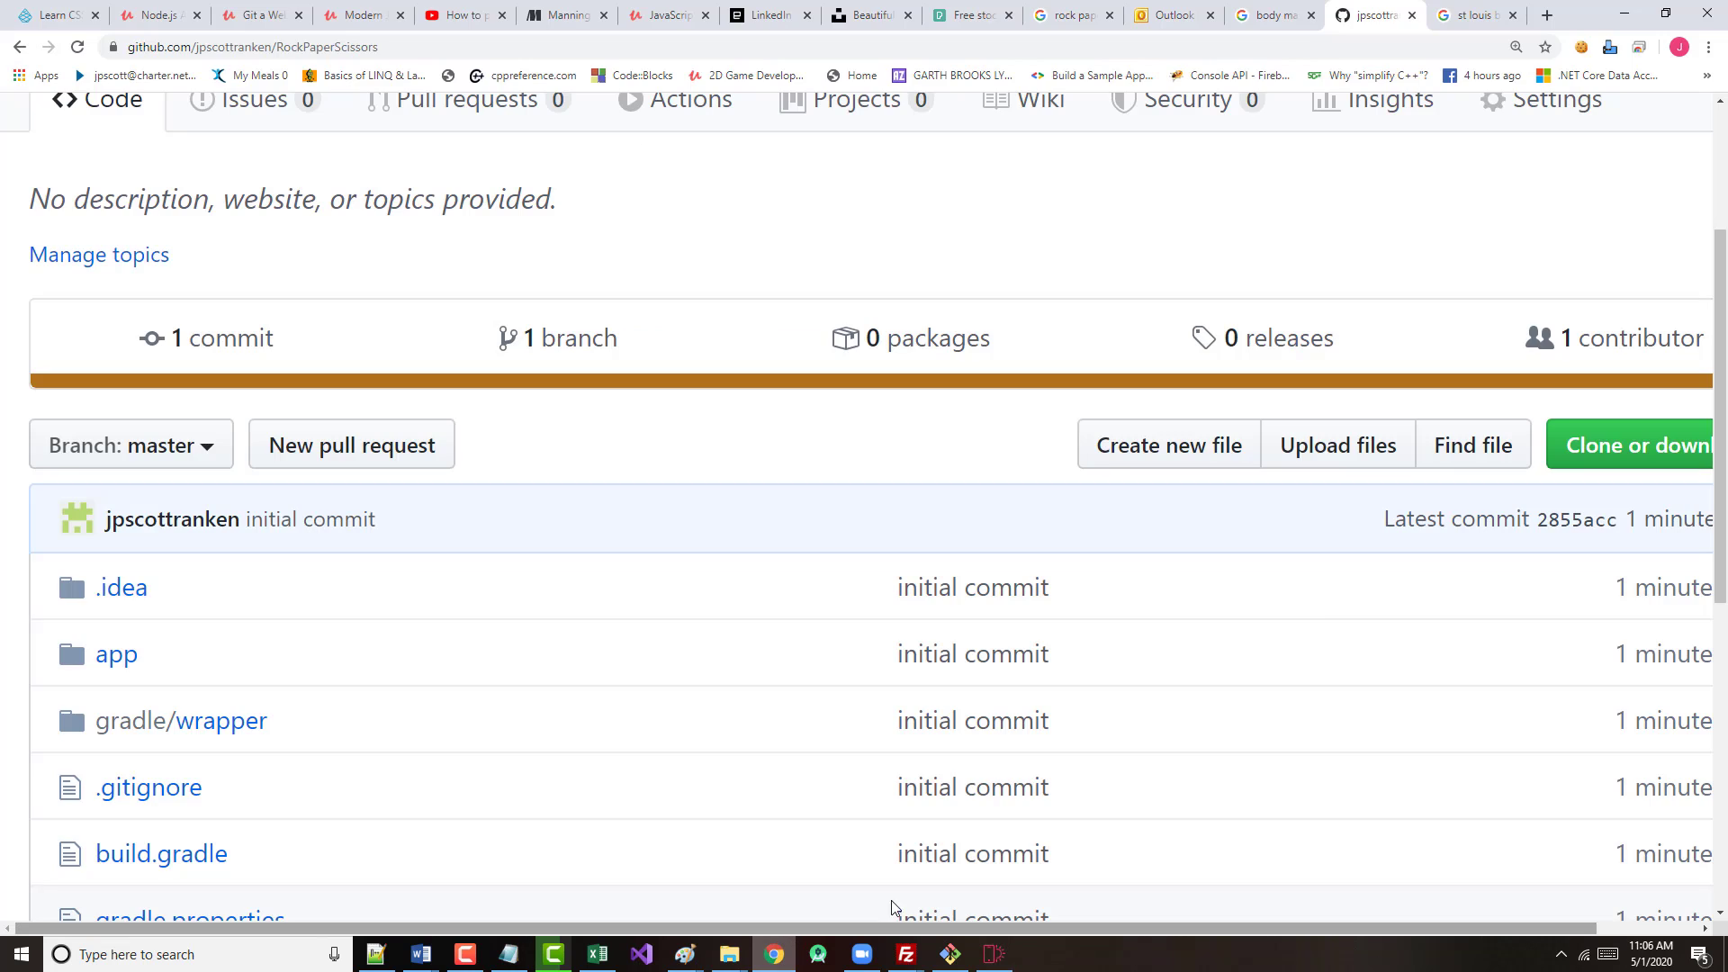
pyautogui.click(1586, 452)
pyautogui.click(1300, 628)
pyautogui.hotkey('ctrl', 'c')
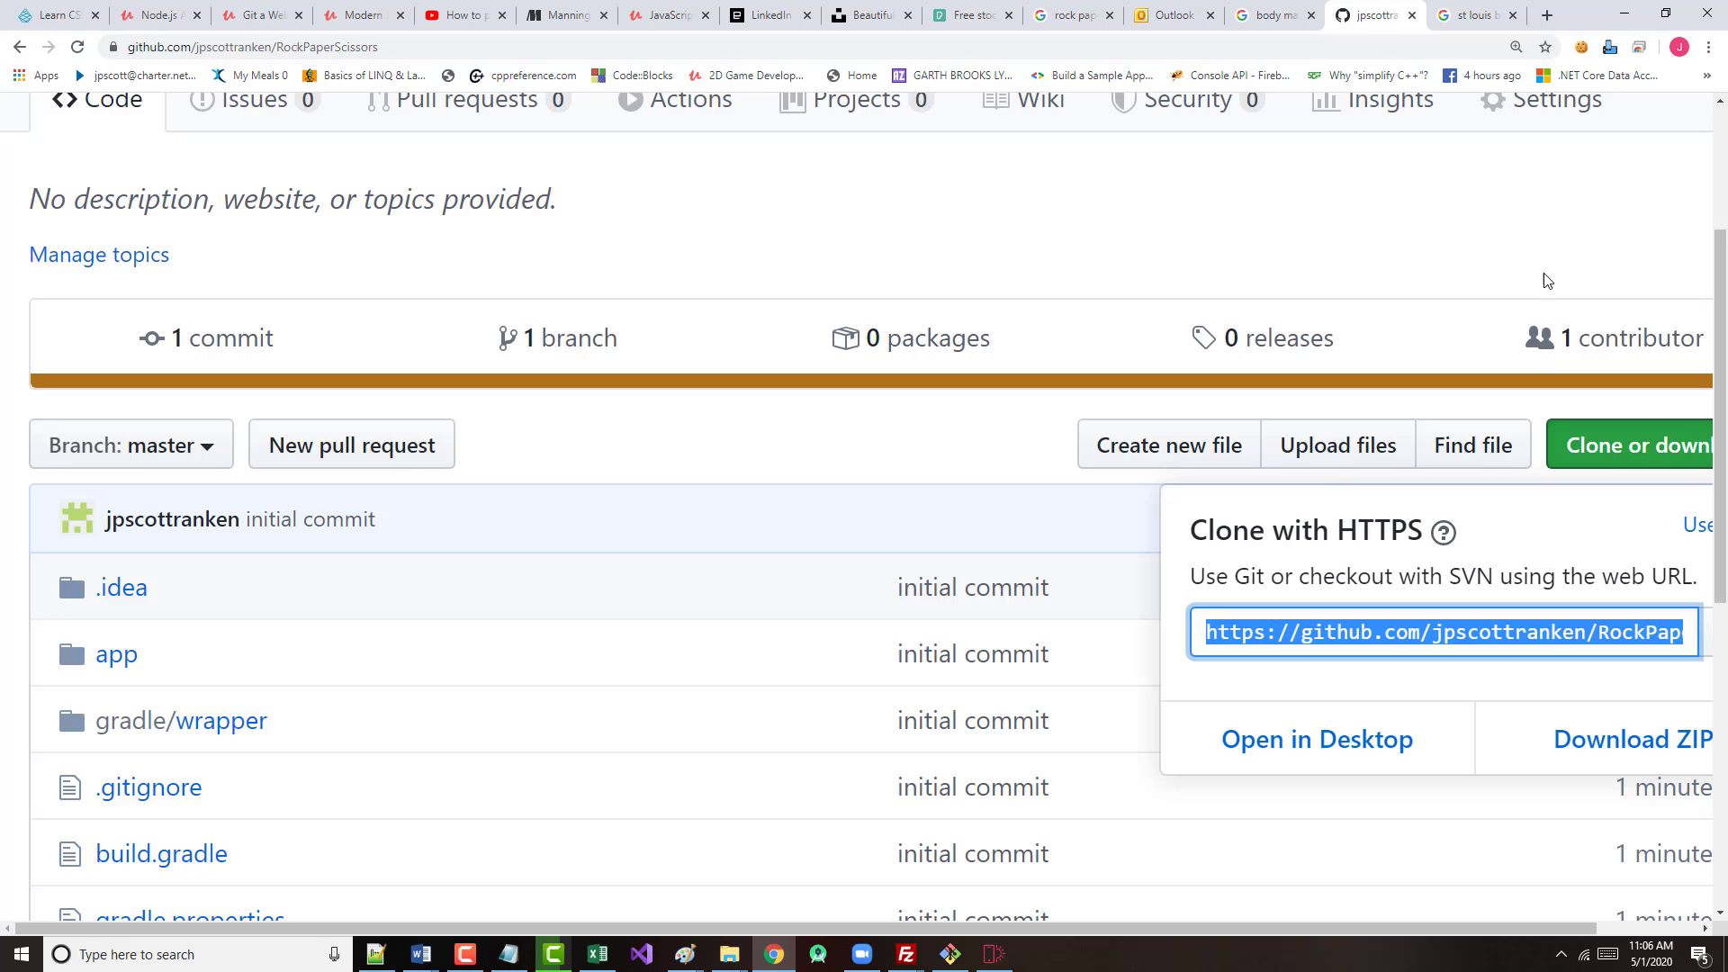
# - Back in Mobirise, link the rock-paper-scissors image to the copied RockPaperScissors.git web address, set to open in a new window
pyautogui.click(994, 954)
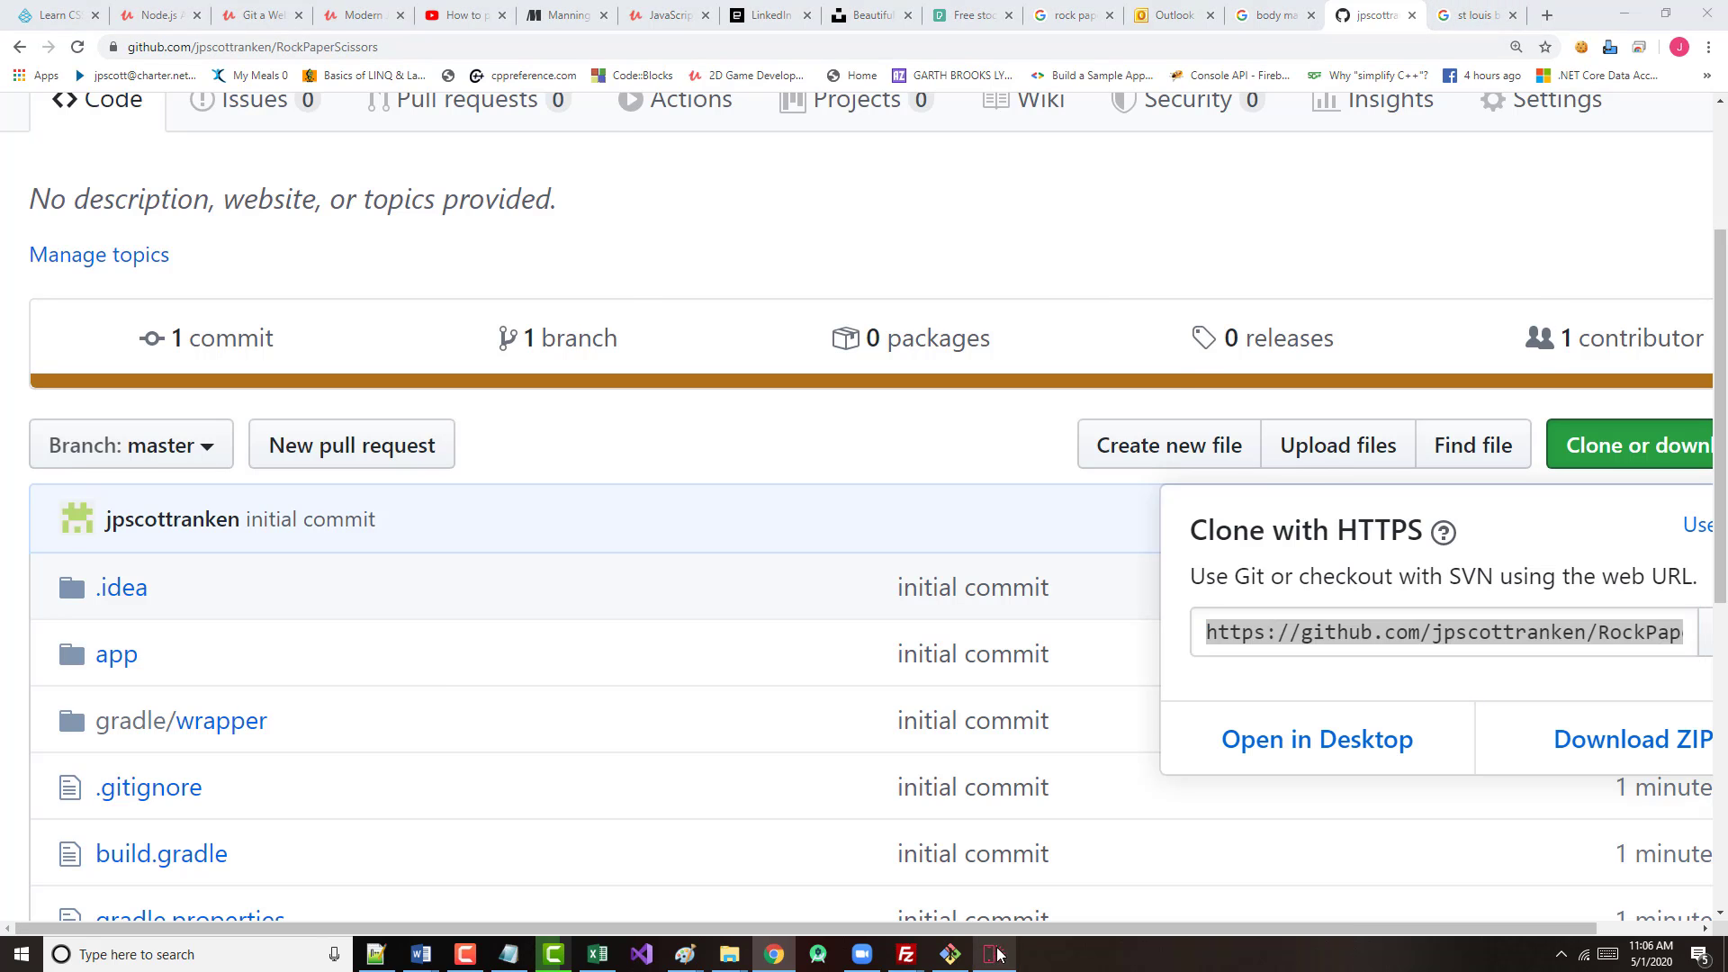
pyautogui.click(710, 135)
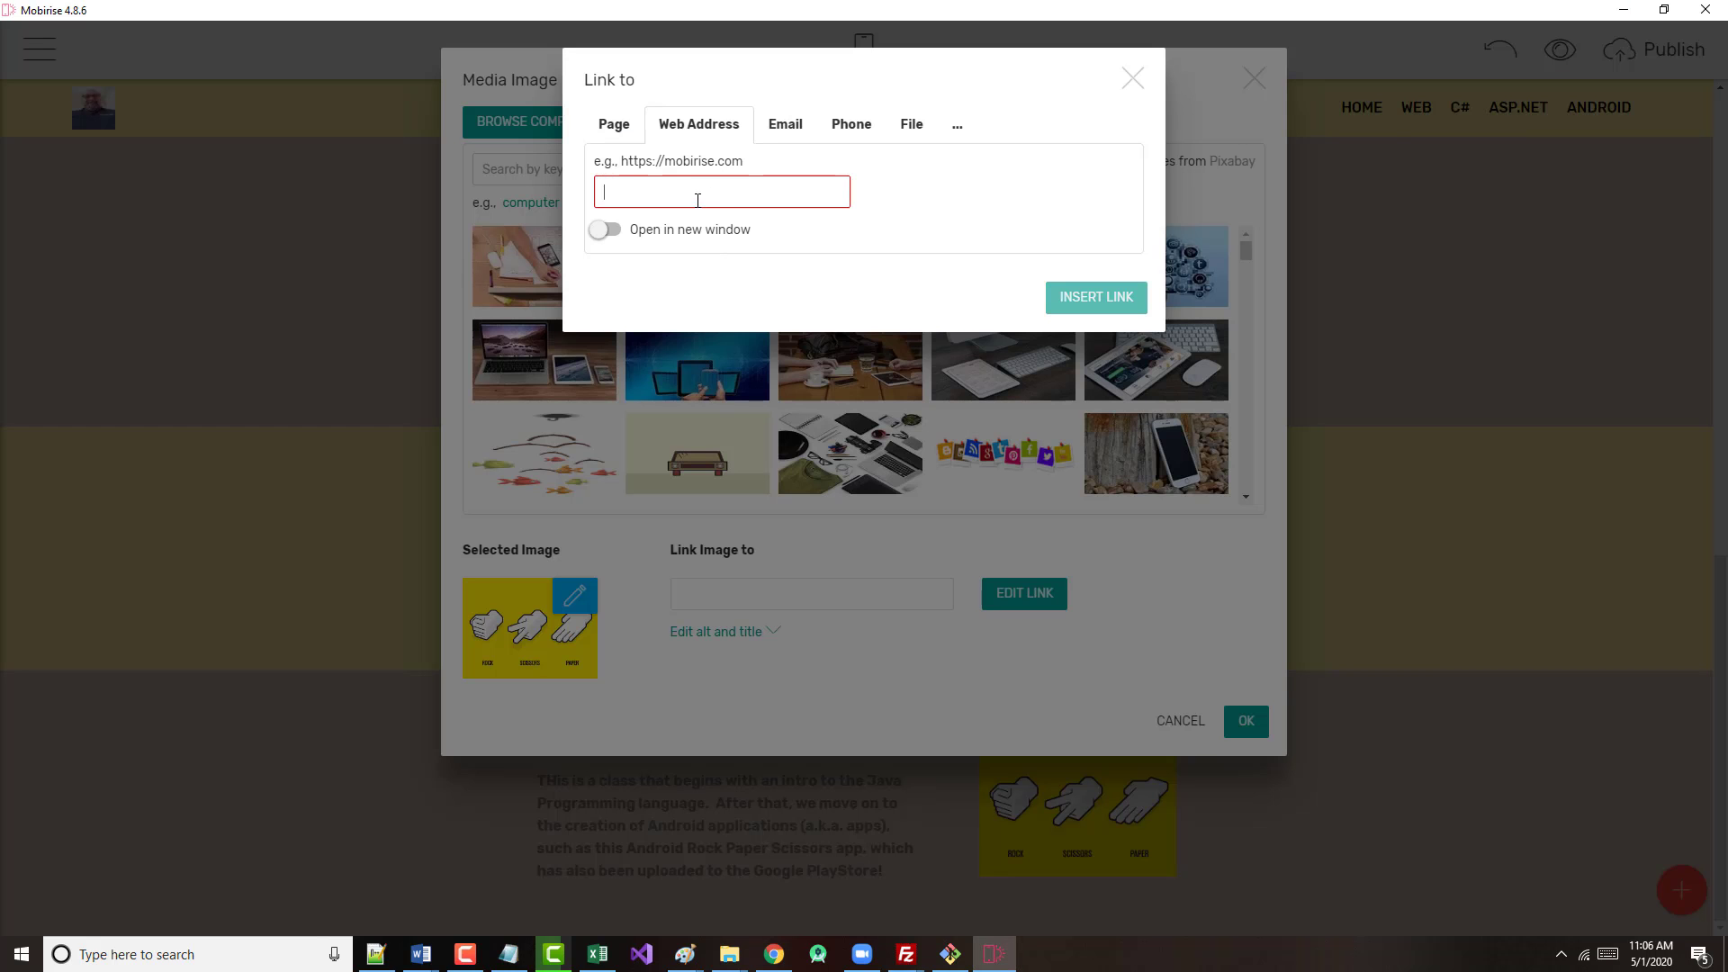
pyautogui.click(619, 231)
pyautogui.click(663, 206)
pyautogui.hotkey('ctrl', 'v')
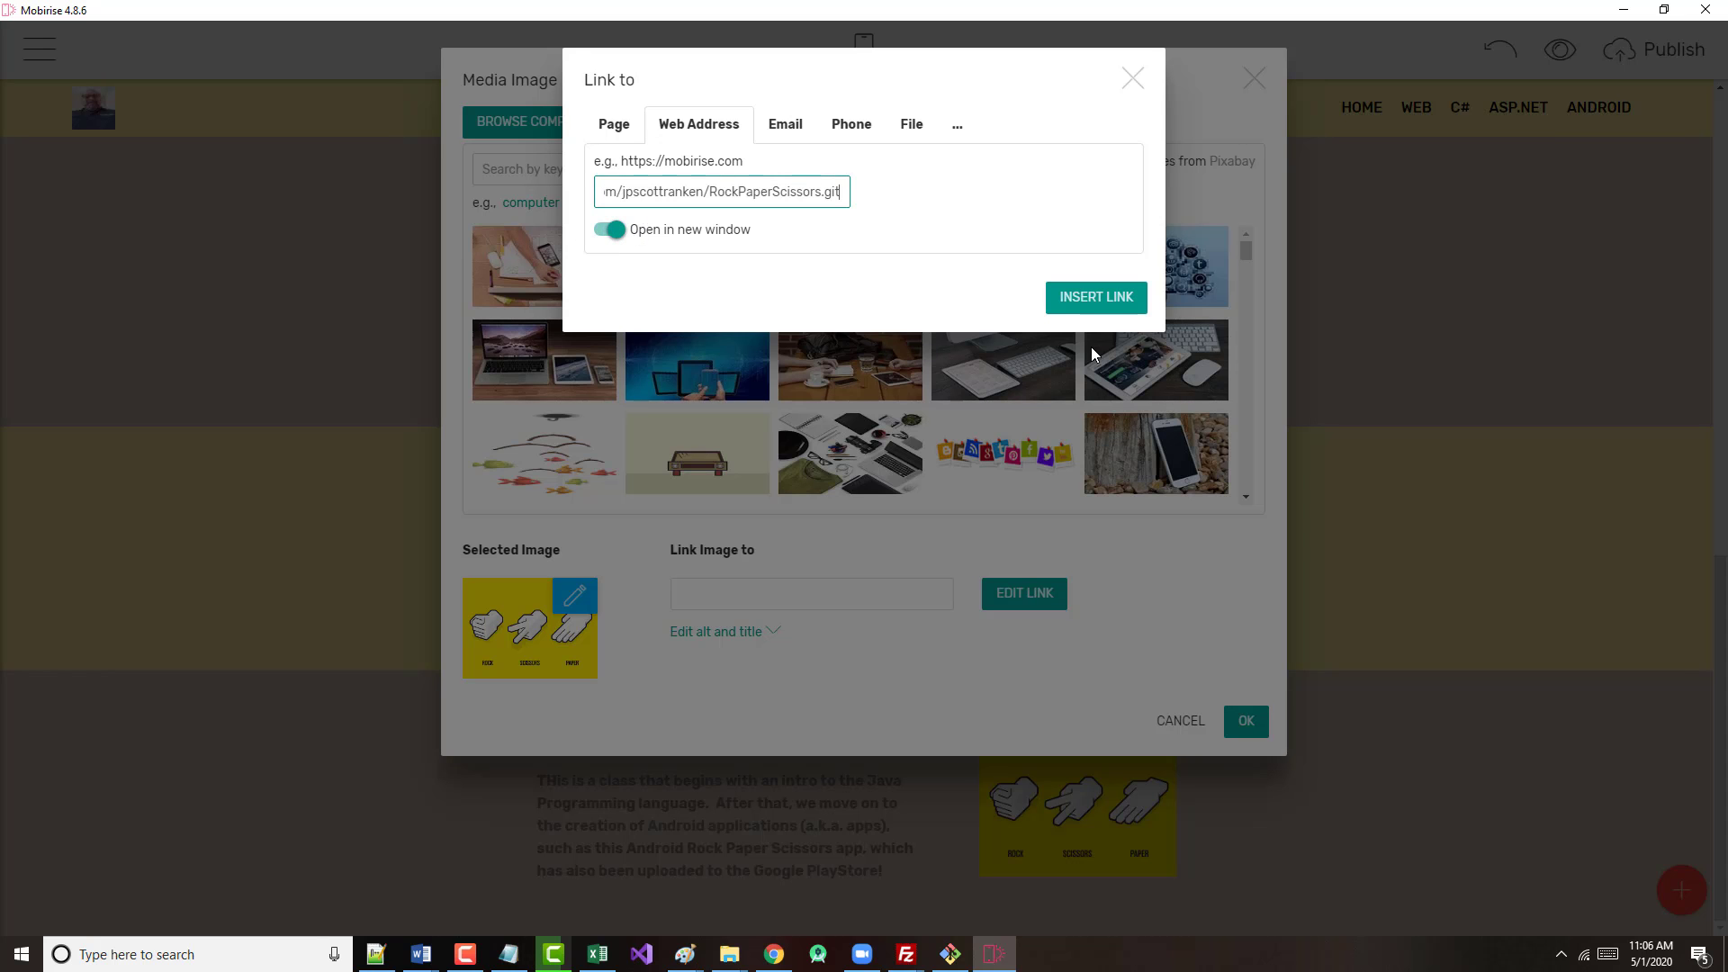
pyautogui.click(1097, 300)
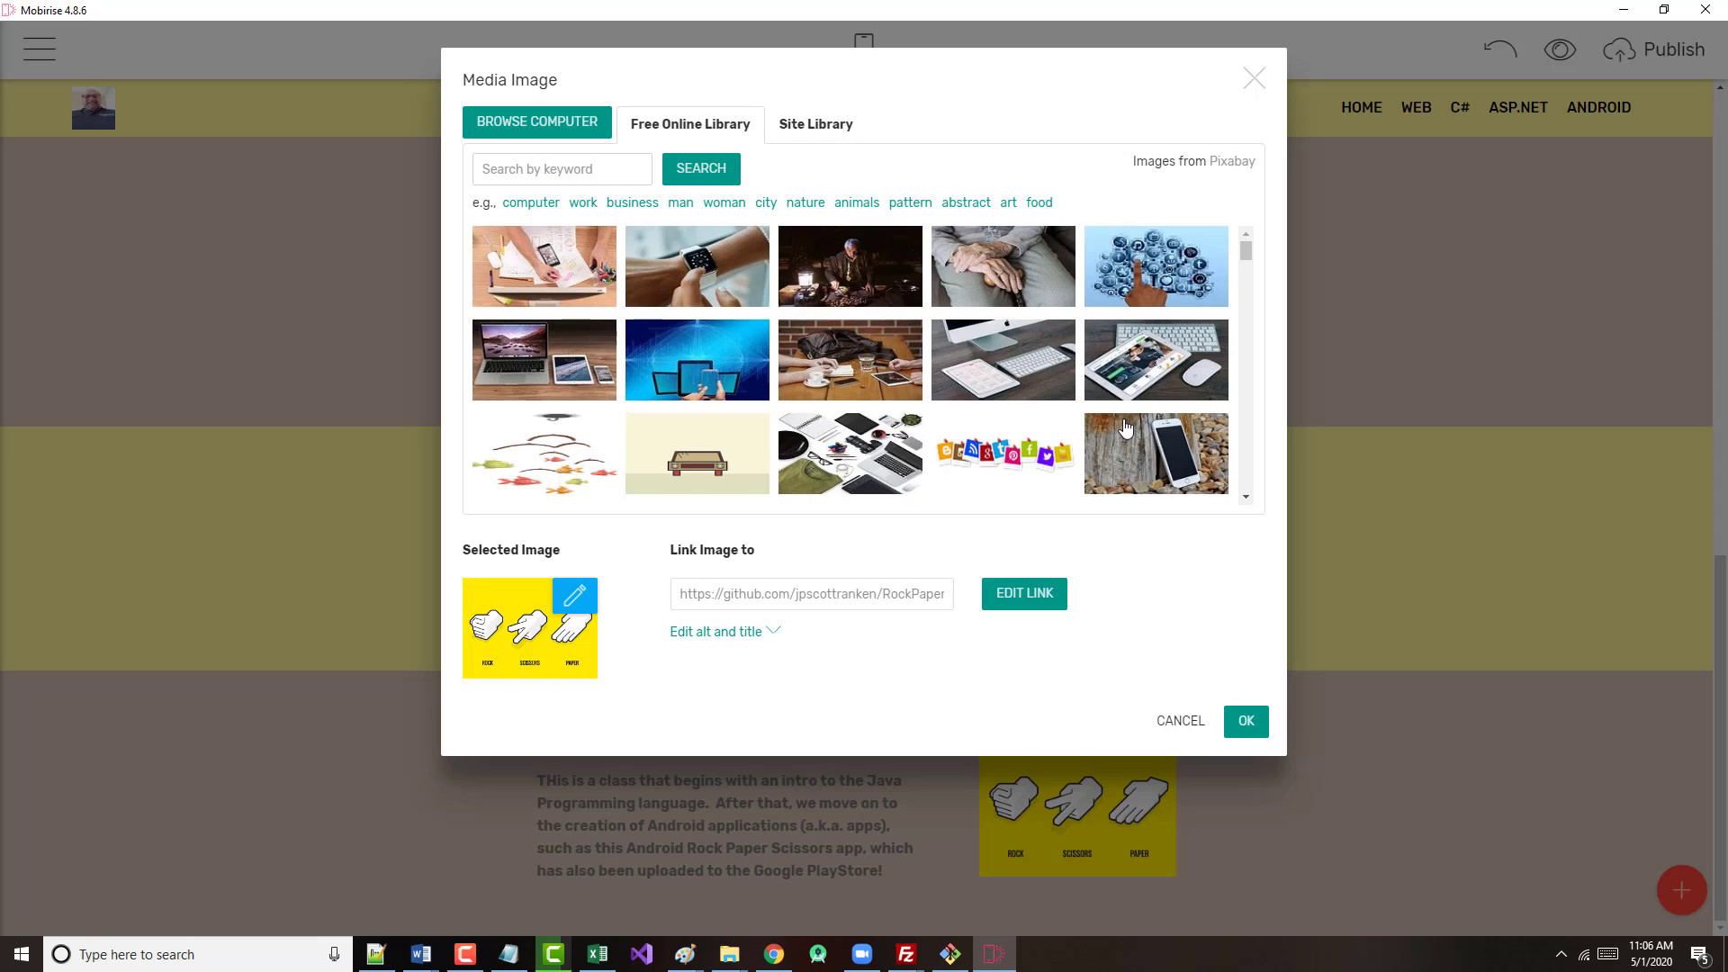
pyautogui.click(1247, 723)
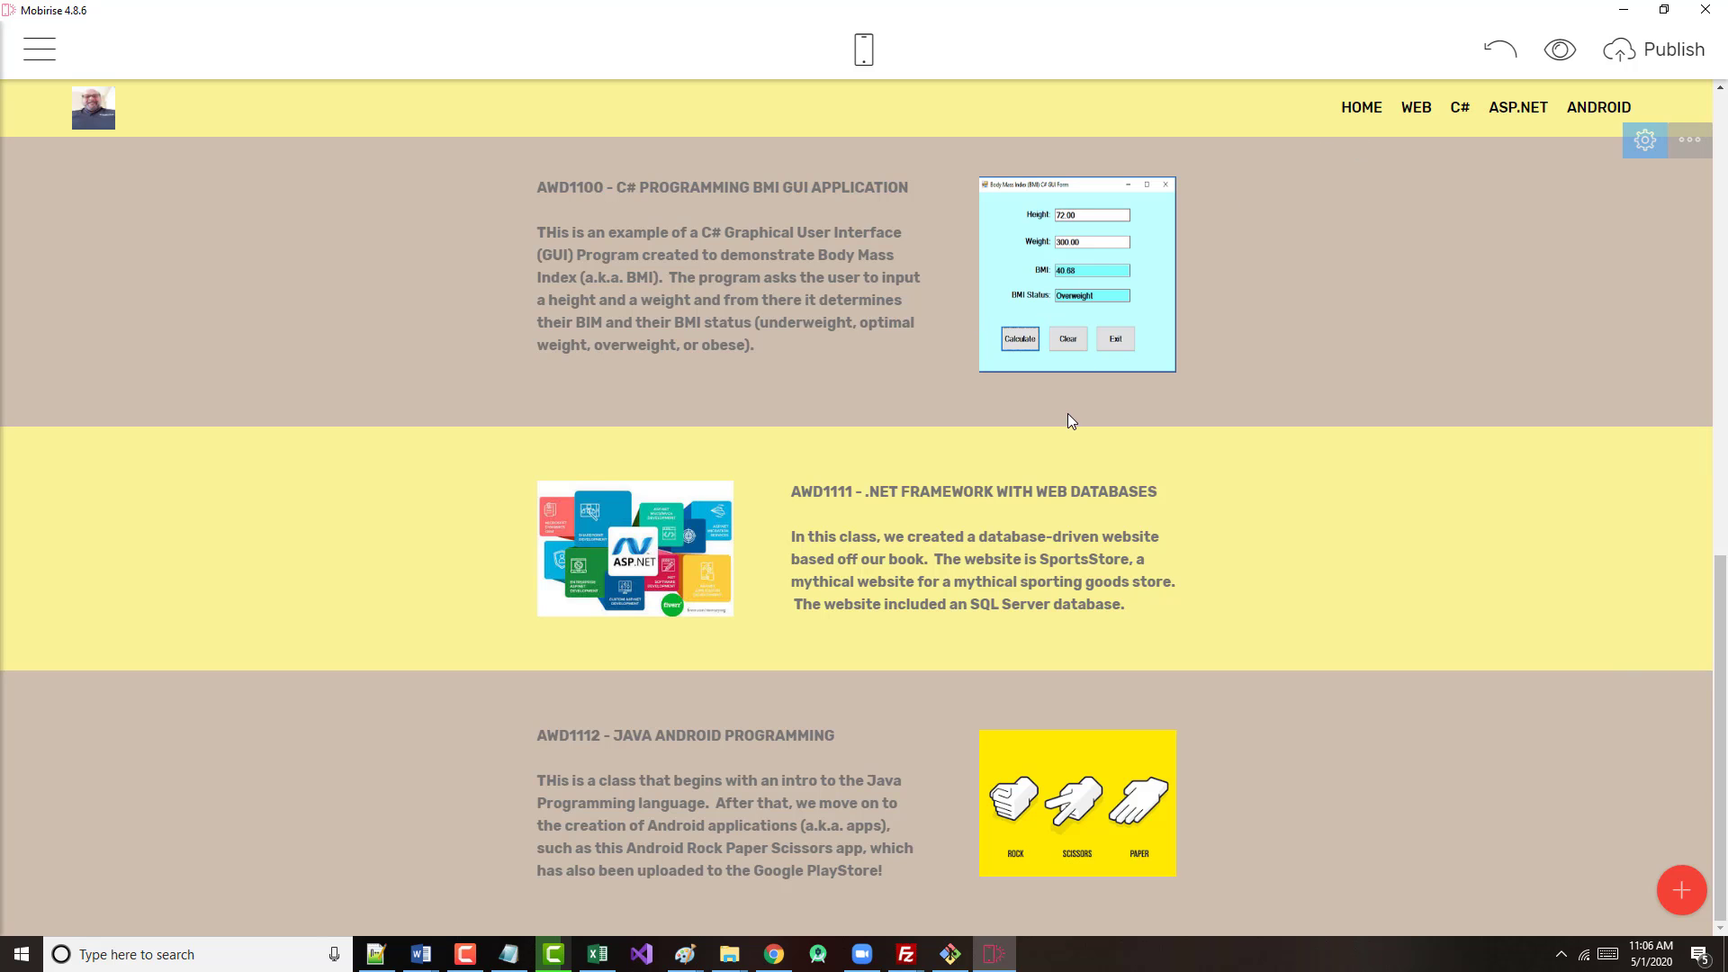
# - Preview the site in the browser and review the home page down to the Java Android Programming section
pyautogui.scroll(10, 990, 450)
pyautogui.scroll(-8, 963, 454)
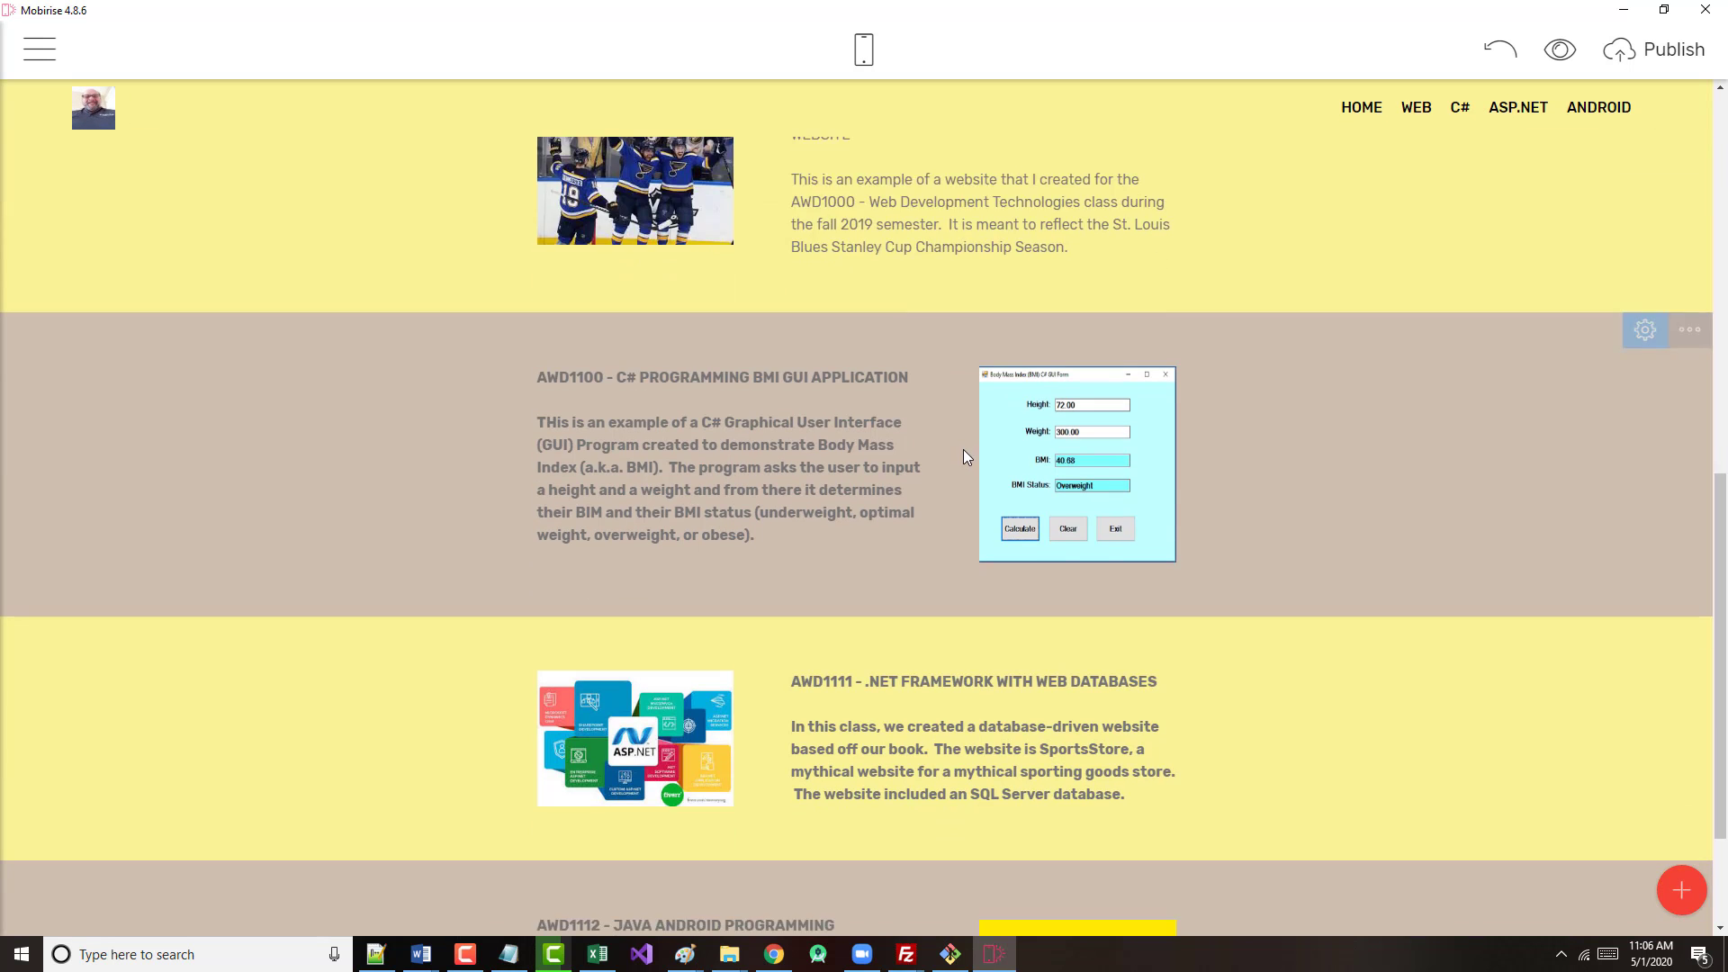
pyautogui.scroll(-2, 963, 450)
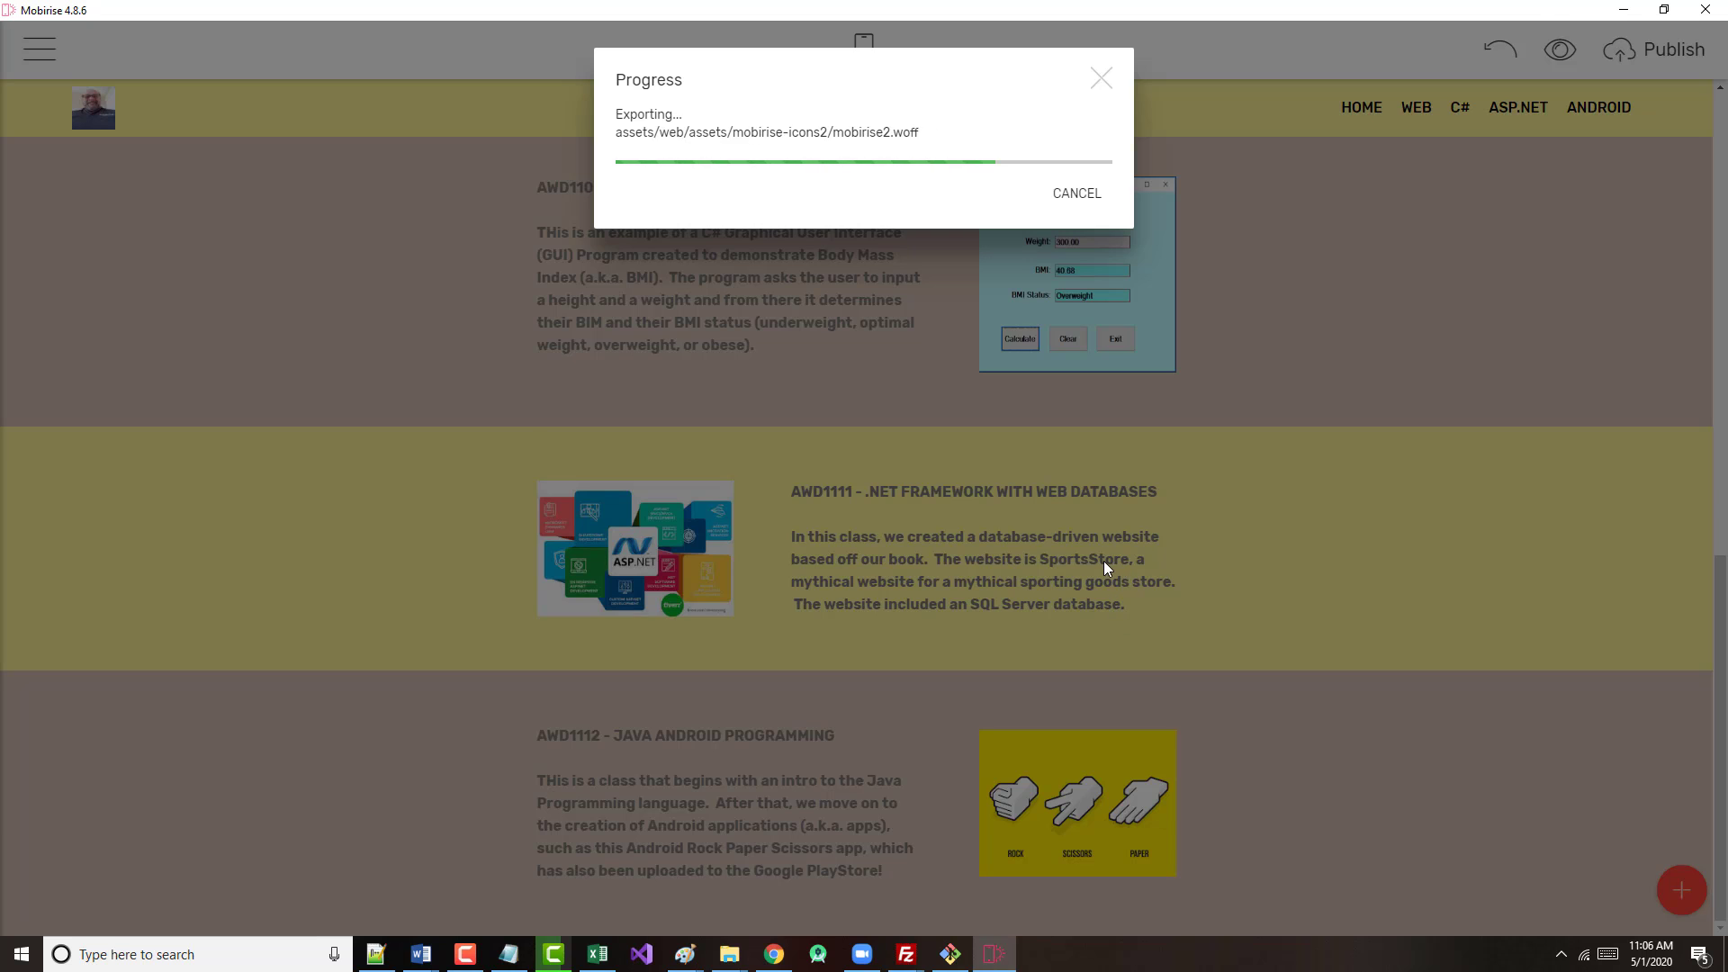
pyautogui.scroll(-7, 952, 608)
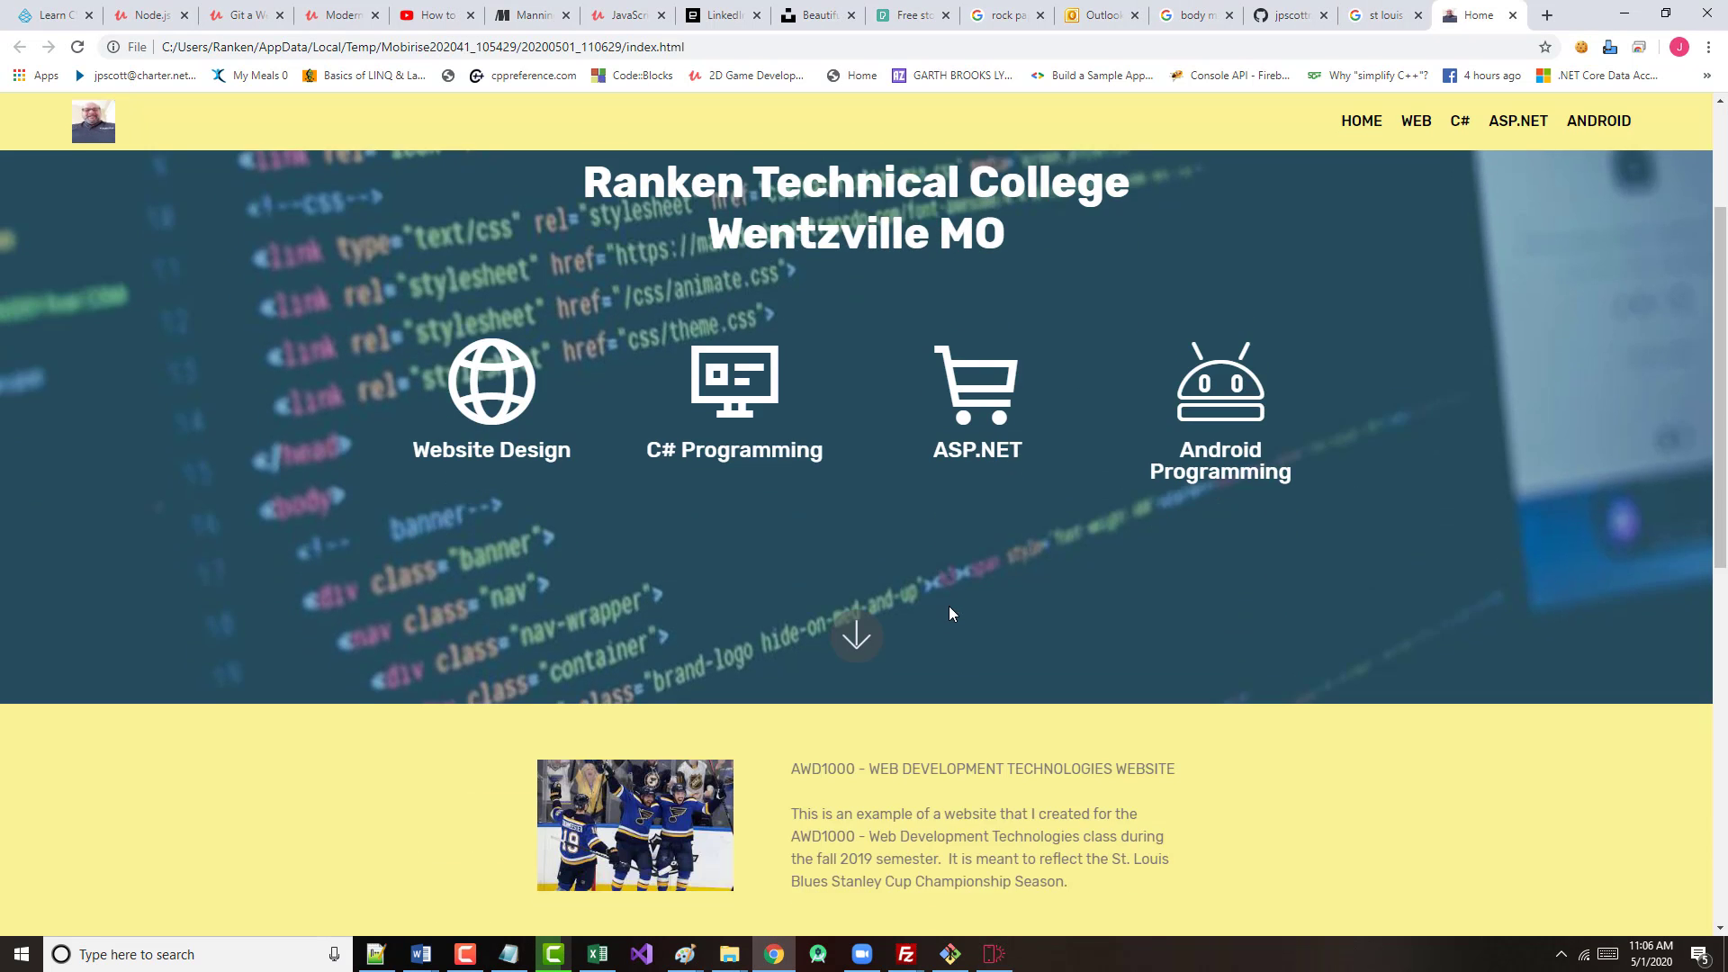
pyautogui.scroll(-4, 954, 612)
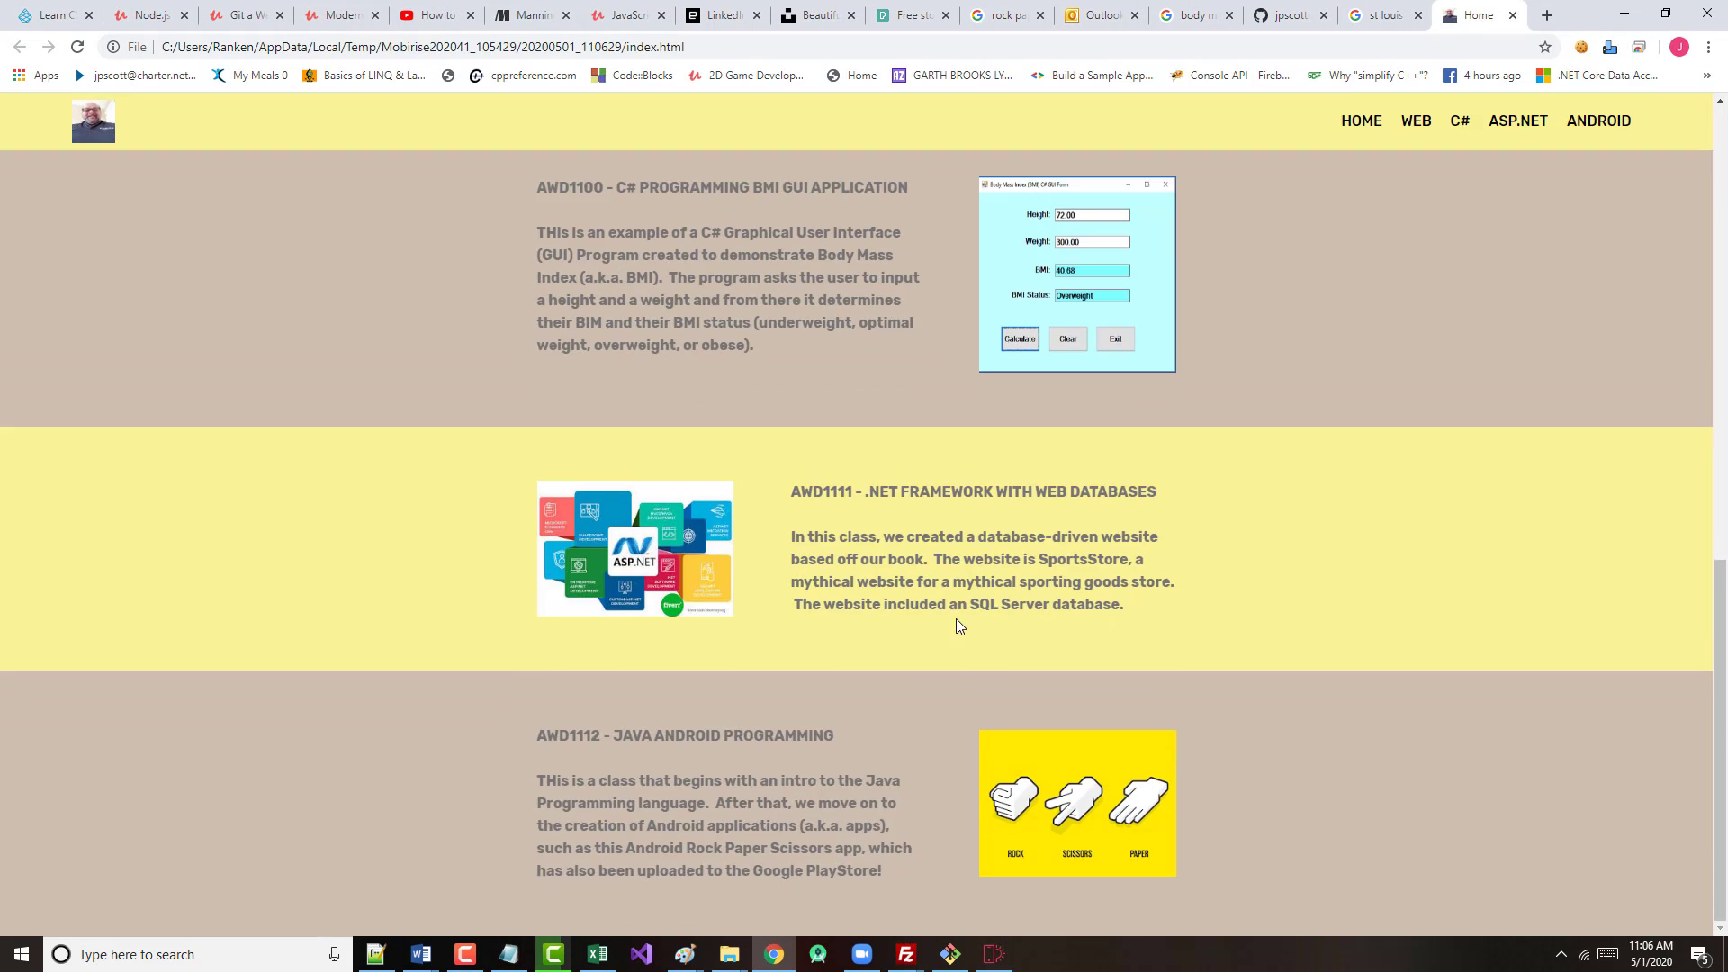
# - Test the rock-paper-scissors and ASP.NET image links in the preview, closing the RockPaperScissors tab in between
pyautogui.click(1071, 842)
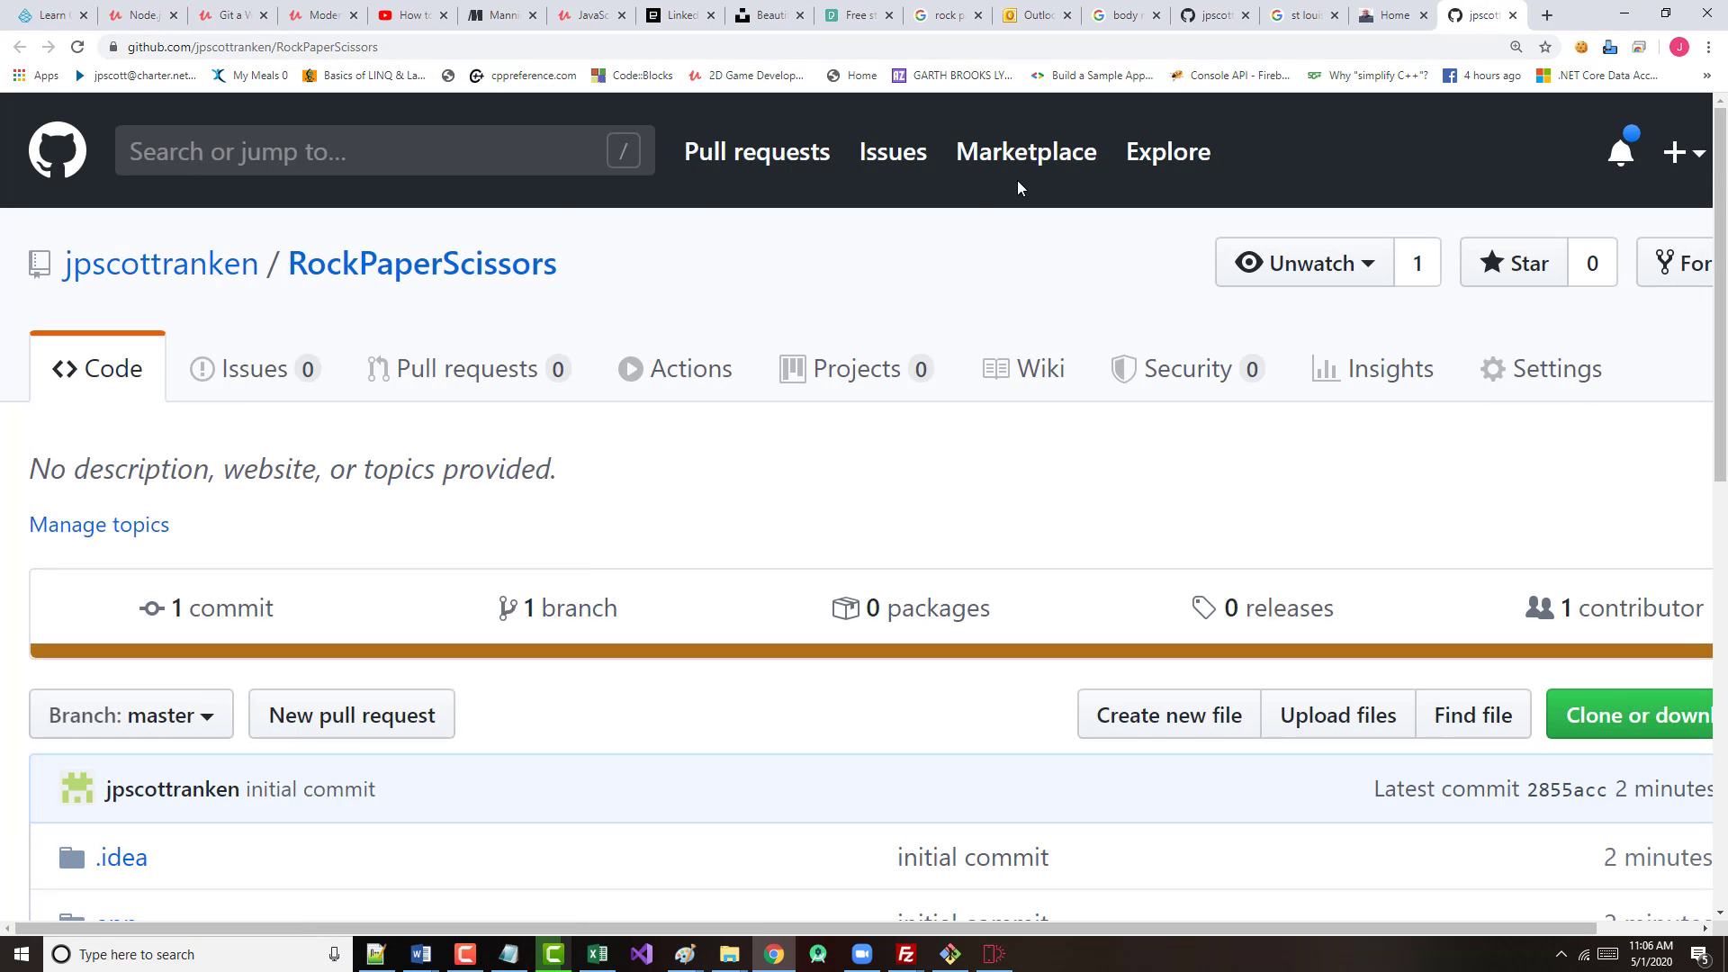
pyautogui.click(1515, 16)
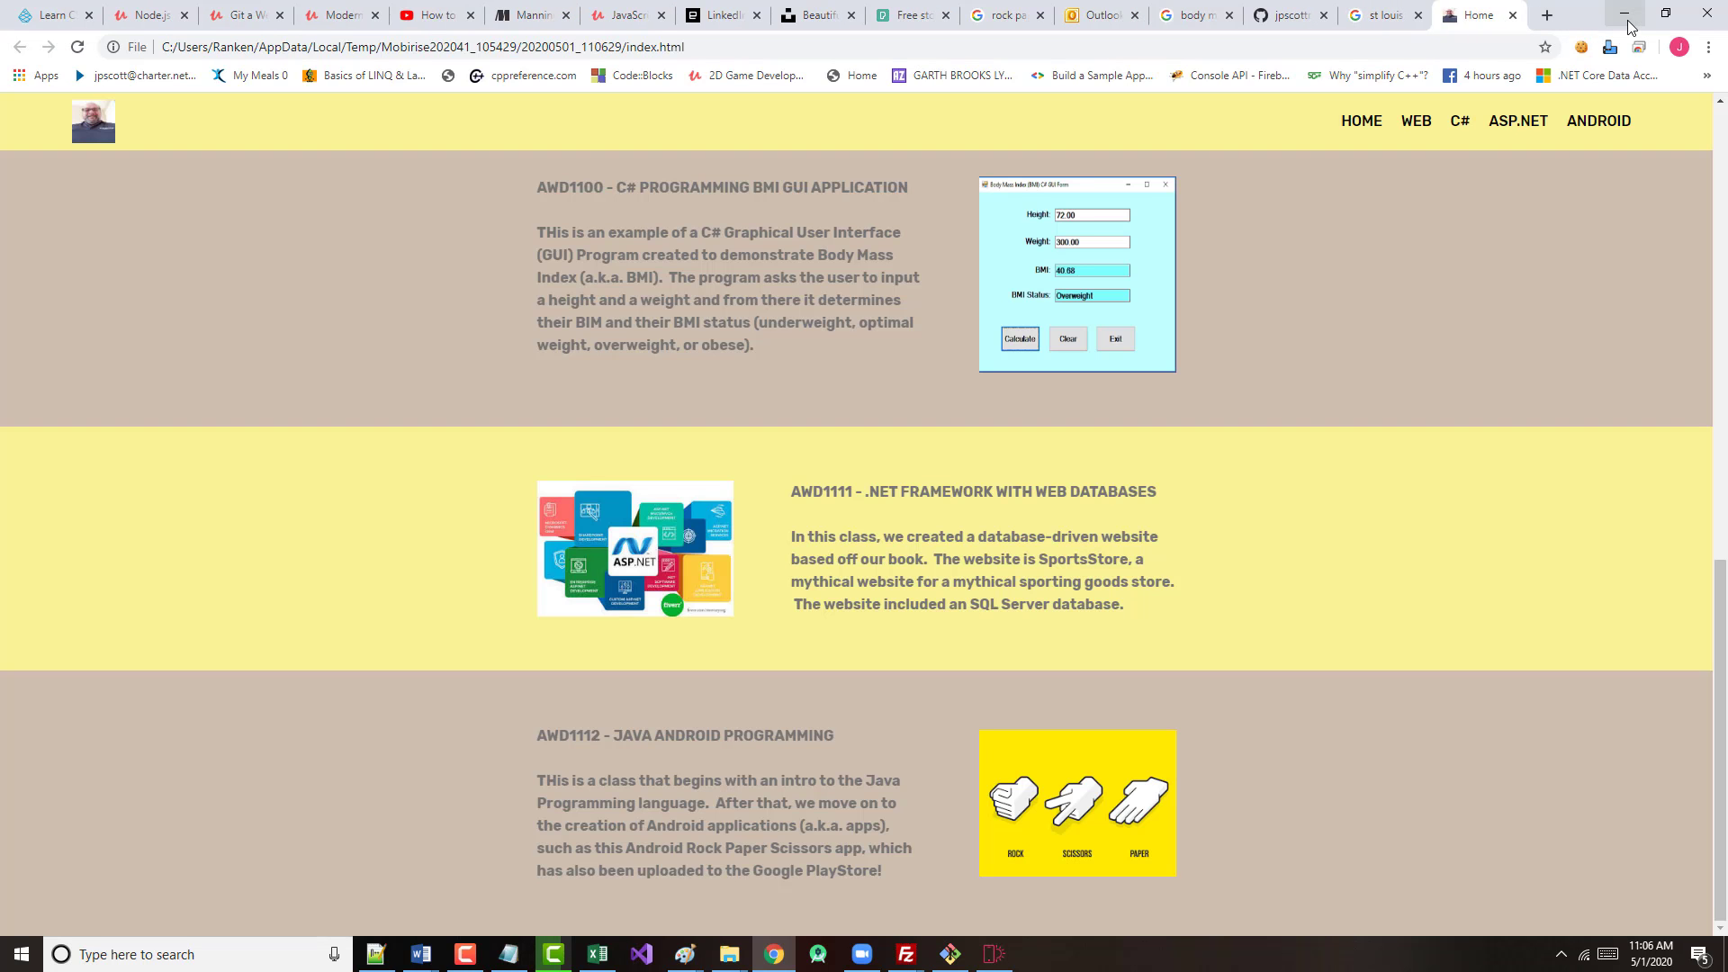
pyautogui.click(629, 541)
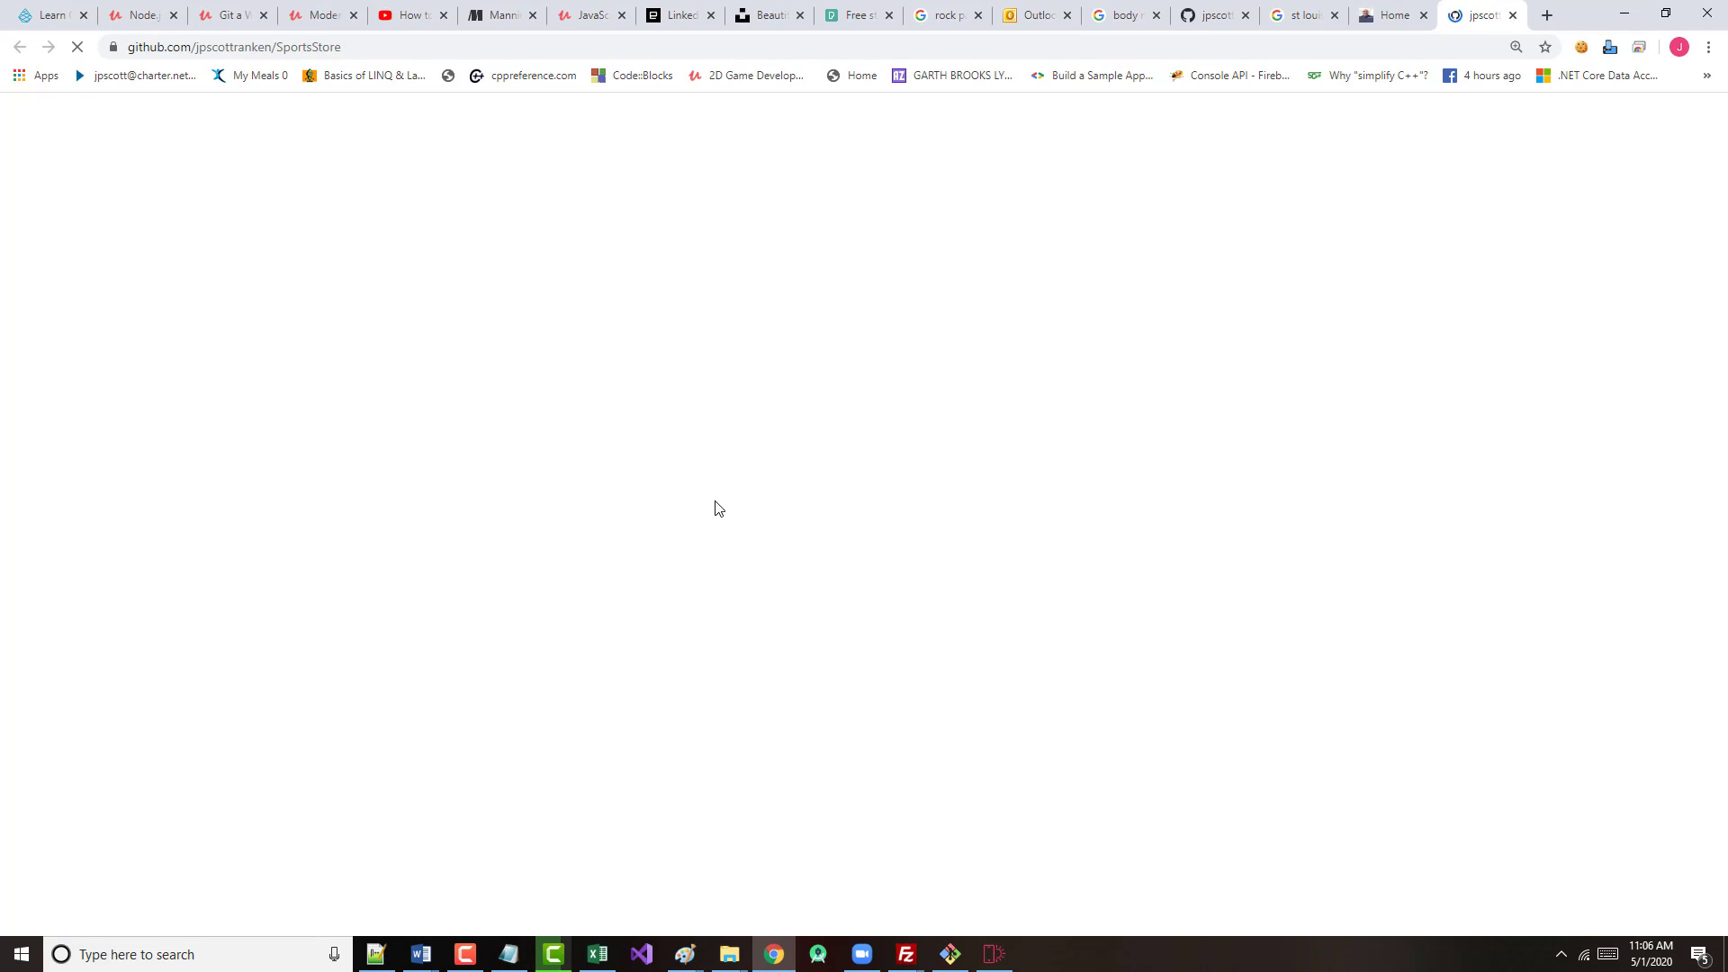
# - Test the BMI GUI application image link in the preview, closing the SportsStore tab before and the BMIGUI tab after
pyautogui.click(1515, 17)
pyautogui.scroll(2, 1086, 396)
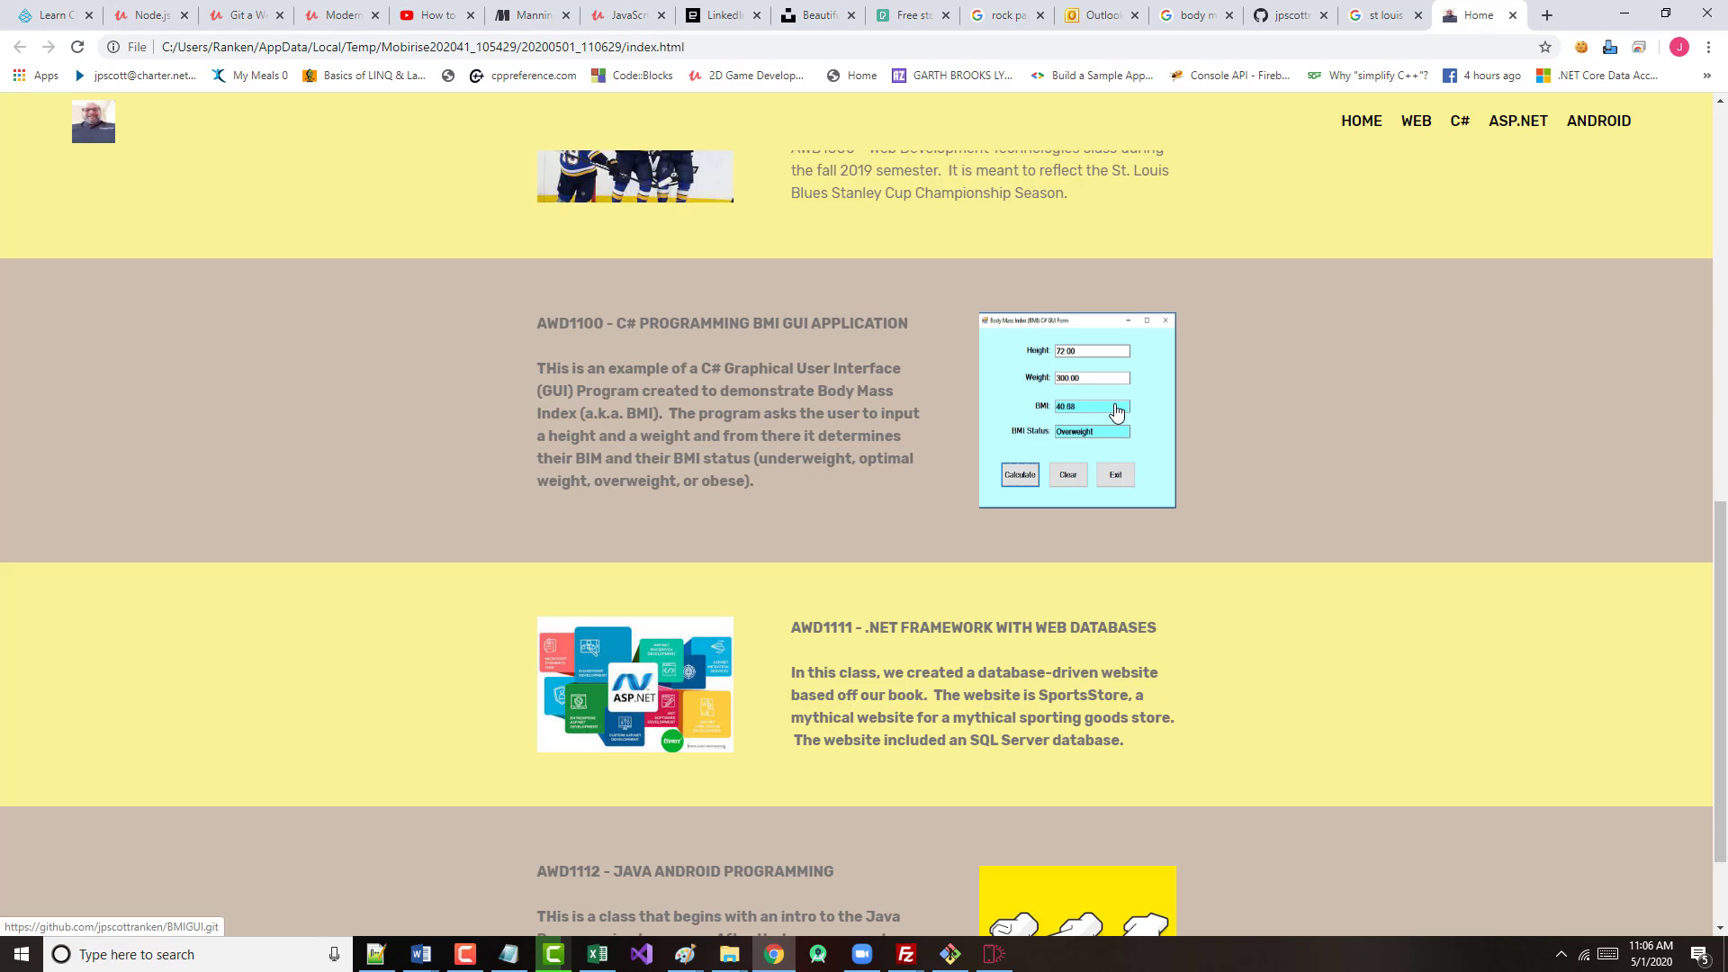
pyautogui.click(1083, 401)
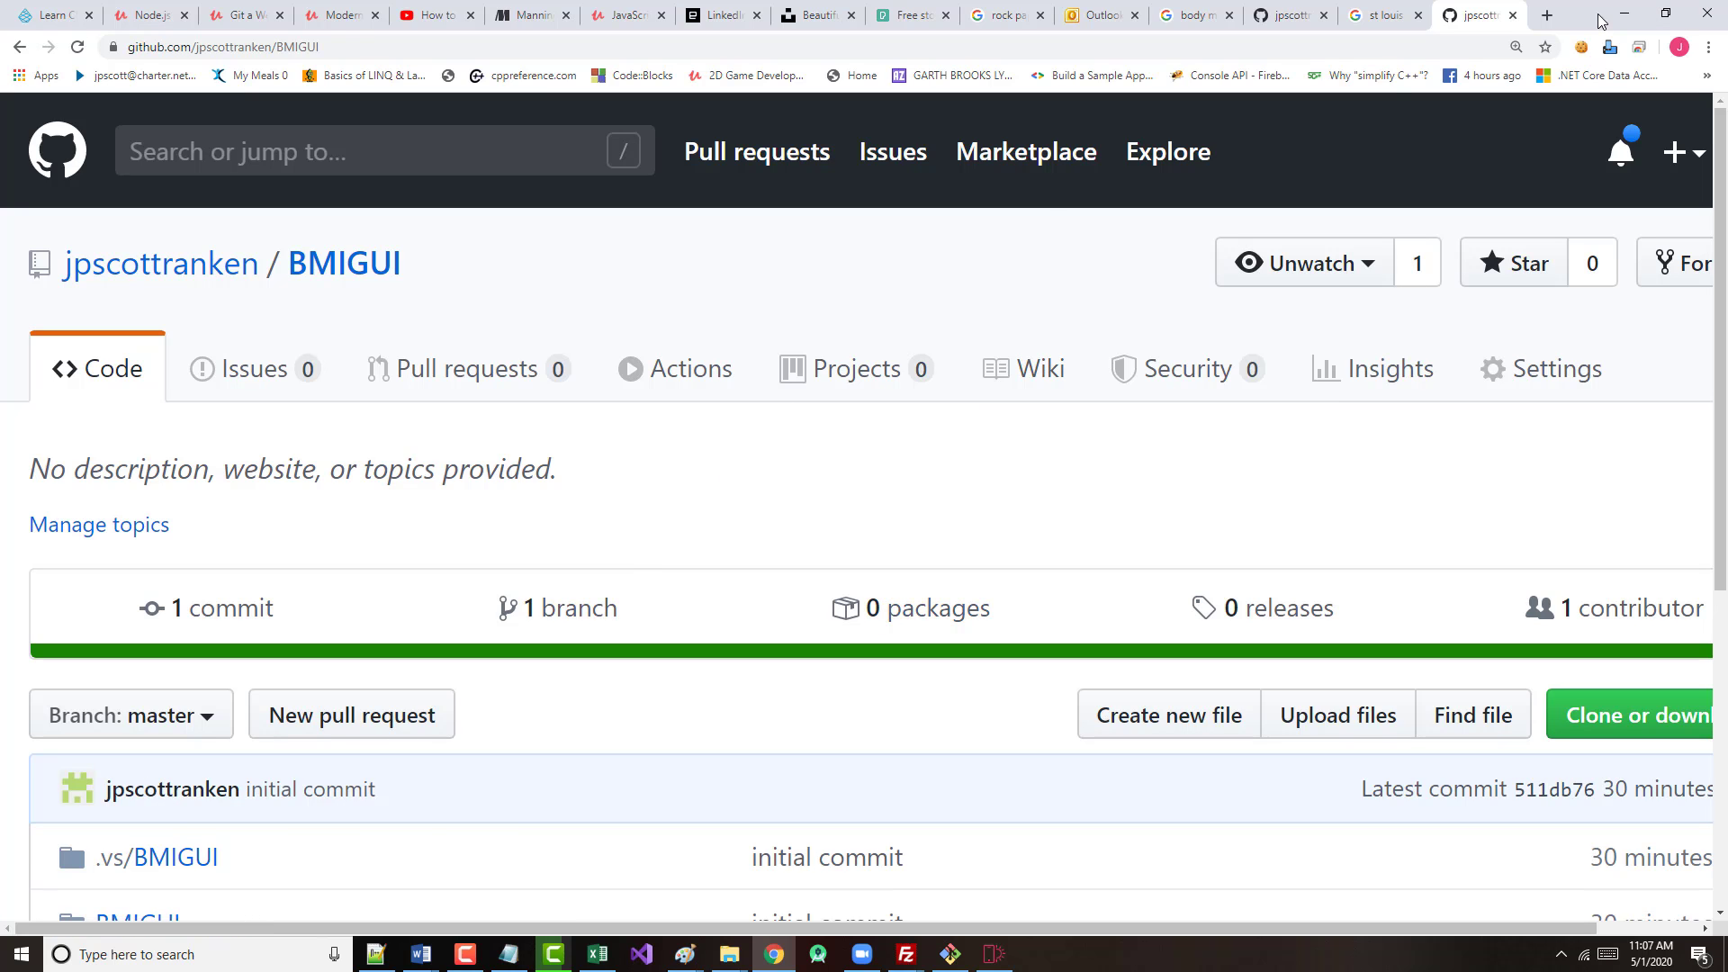
pyautogui.click(1515, 15)
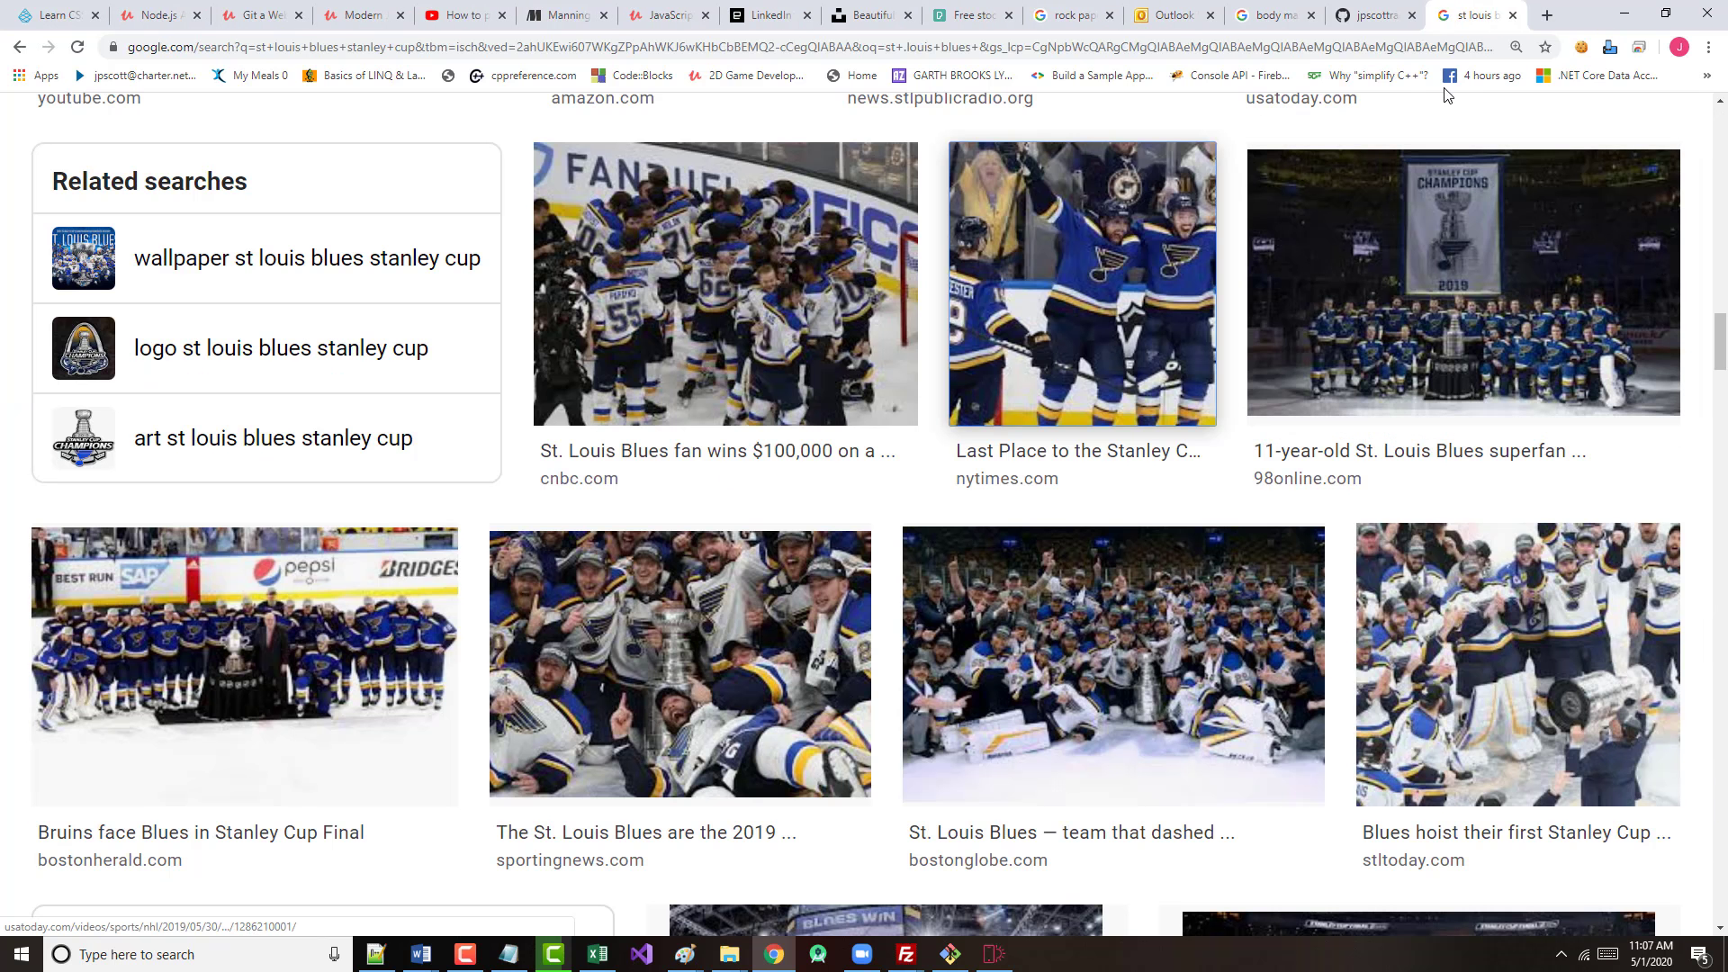
# - Return to Mobirise and check the Blues.git link in the hockey players image's settings, accepting the dialog
pyautogui.click(1629, 13)
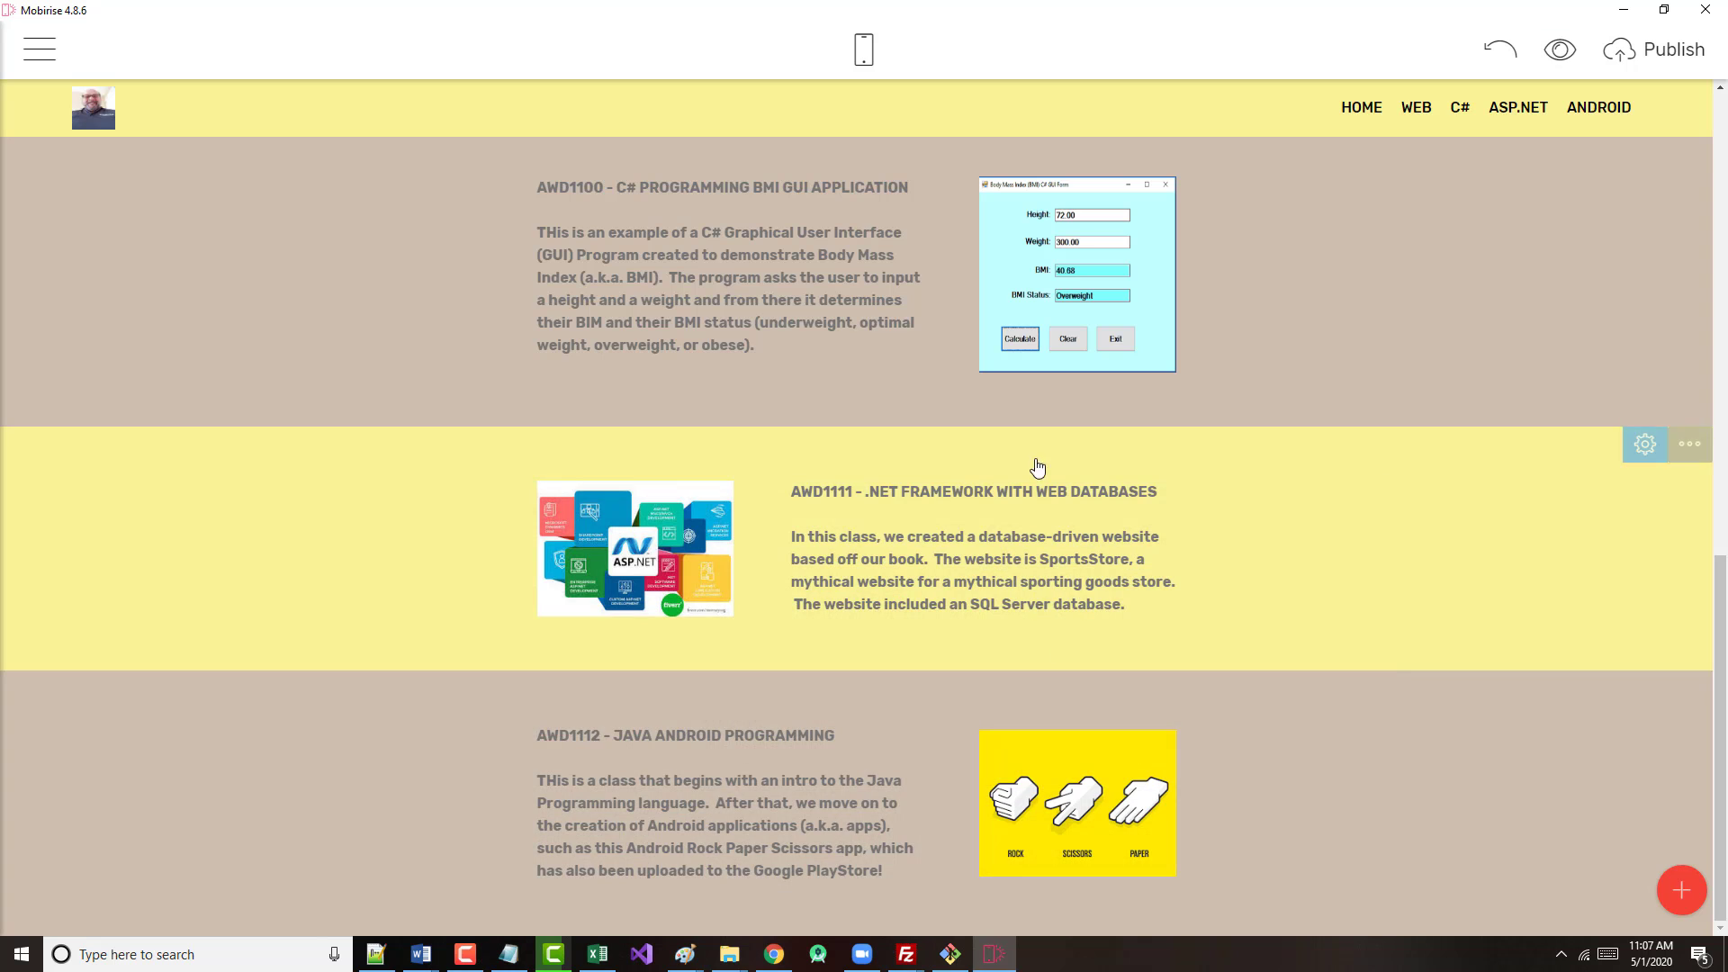
pyautogui.scroll(10, 954, 297)
pyautogui.scroll(-8, 872, 358)
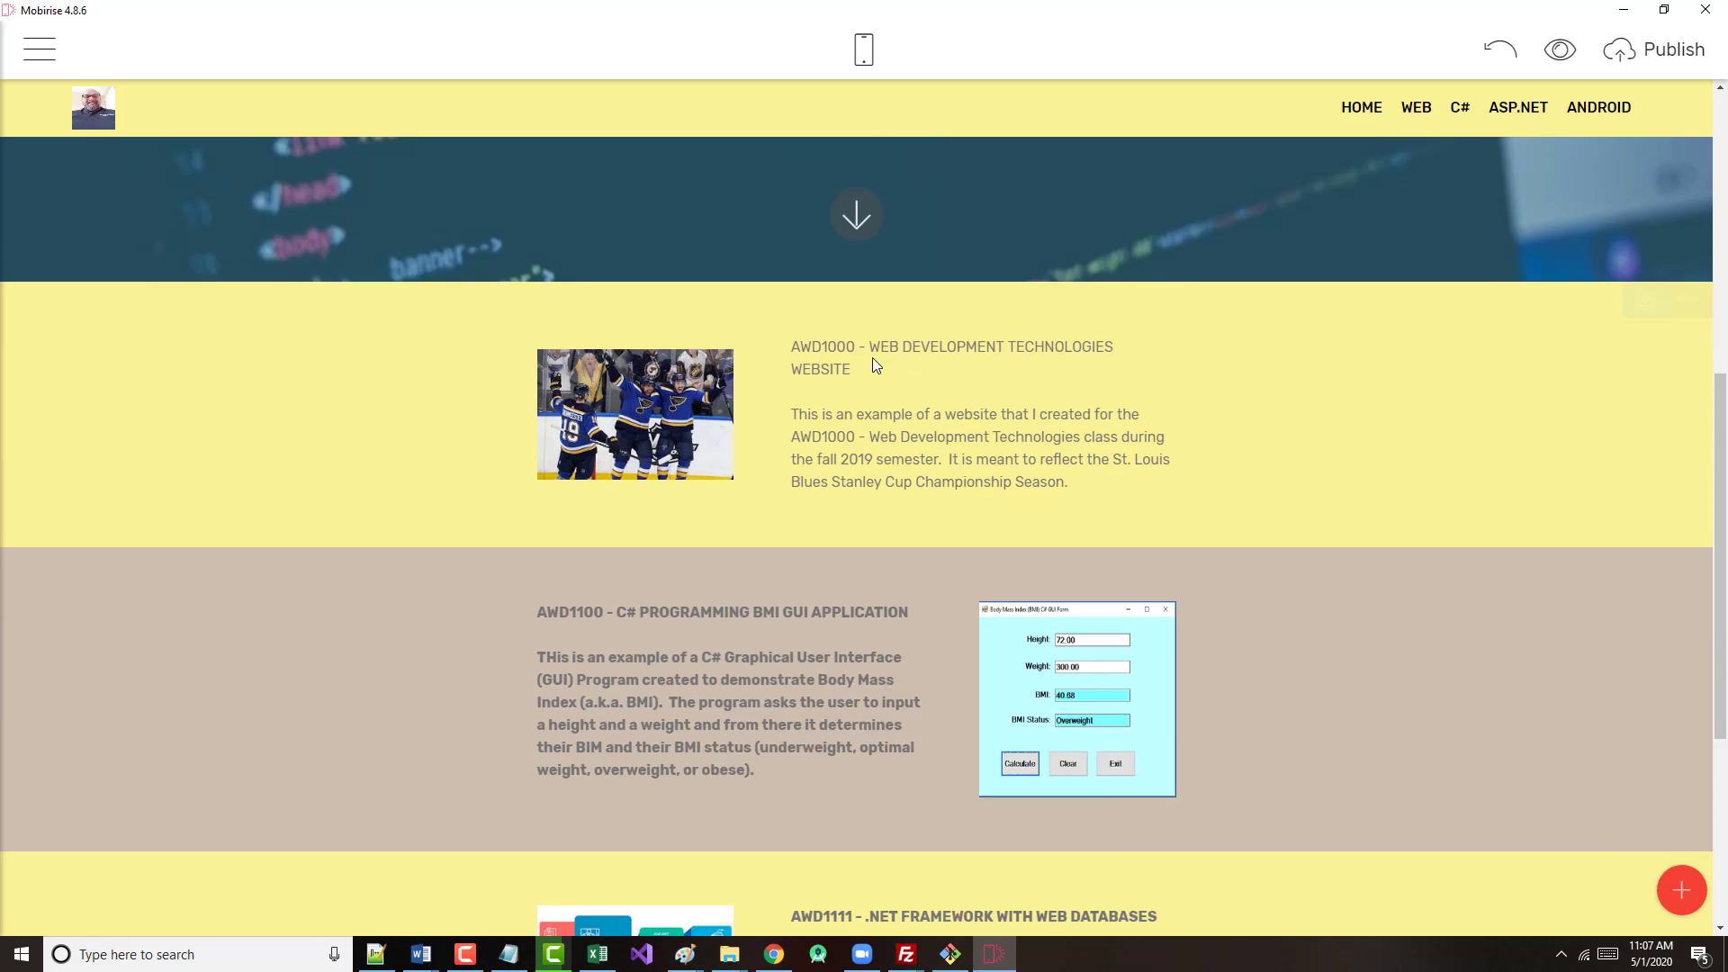
pyautogui.click(635, 220)
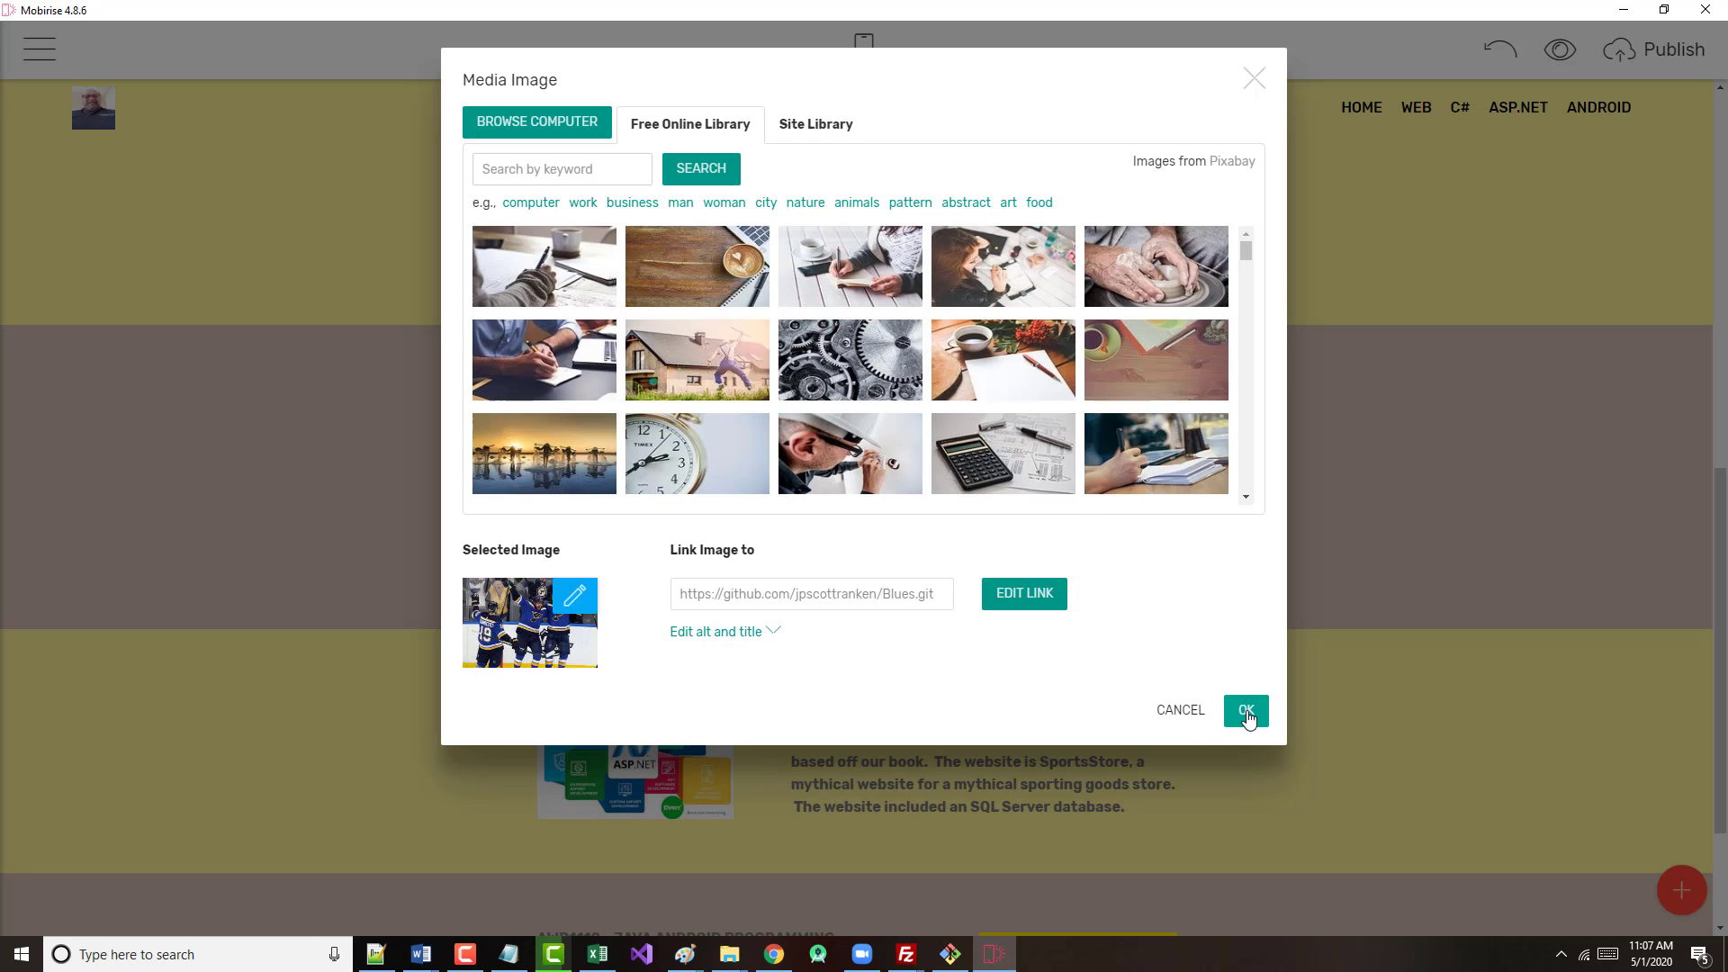
pyautogui.click(1246, 711)
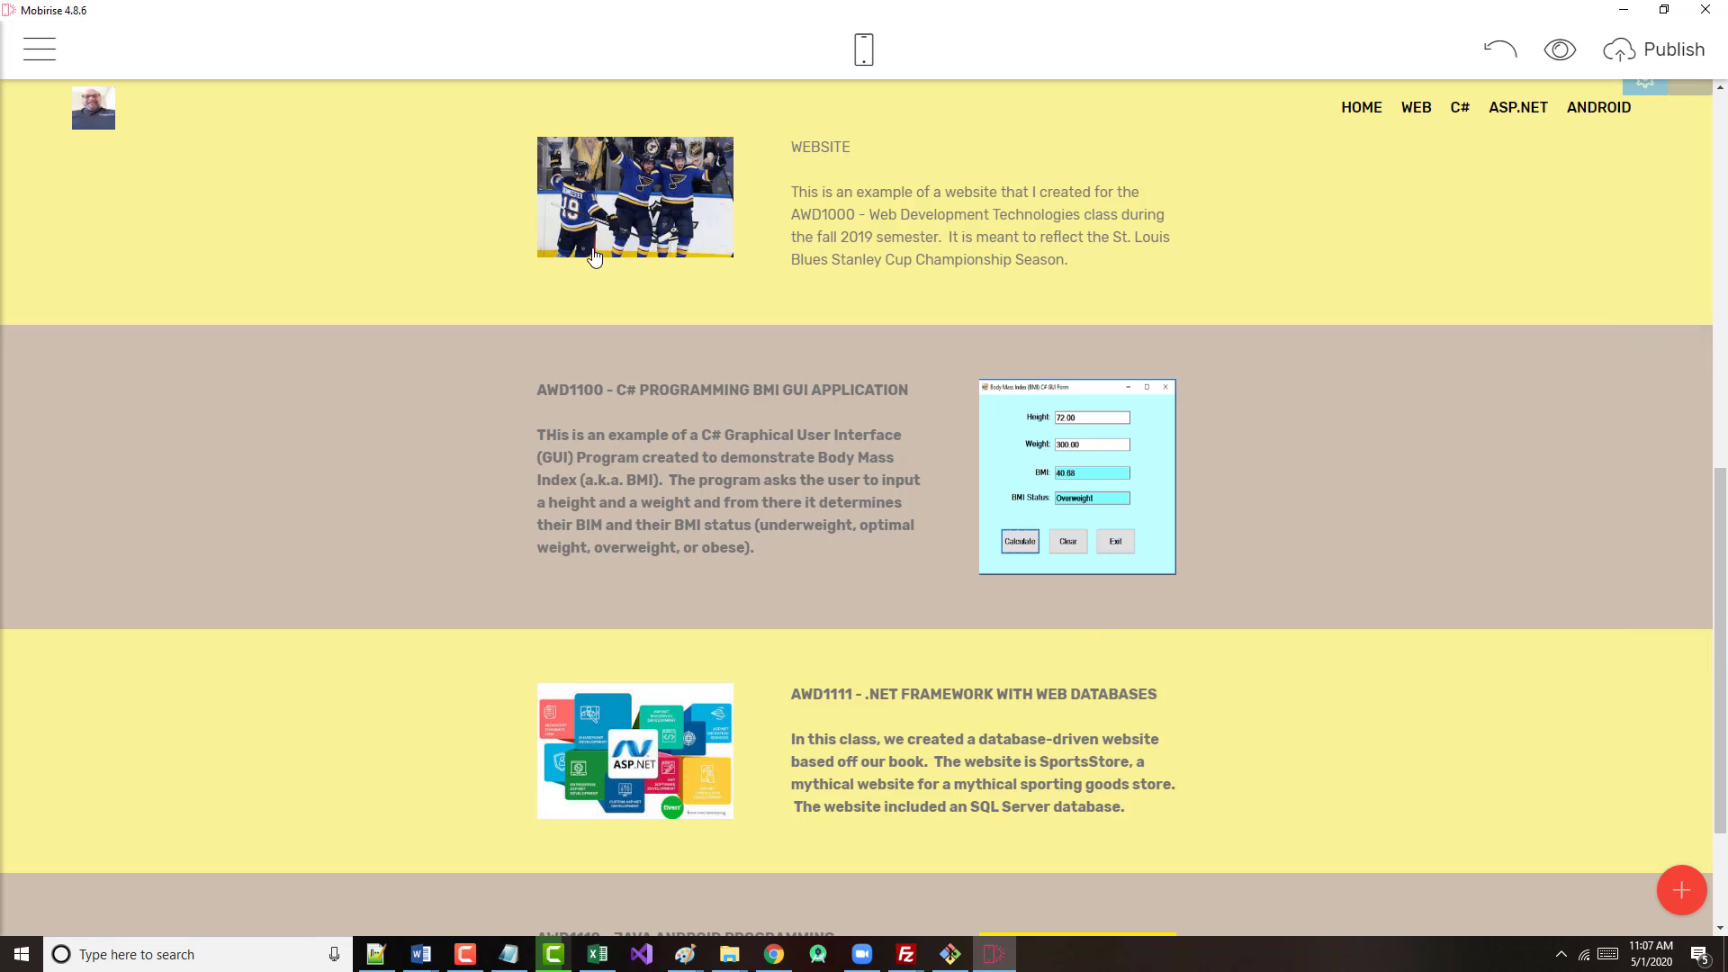
# - Preview the site in the browser again, test the hockey players image link, and close the Blues repository tab
pyautogui.scroll(3, 654, 495)
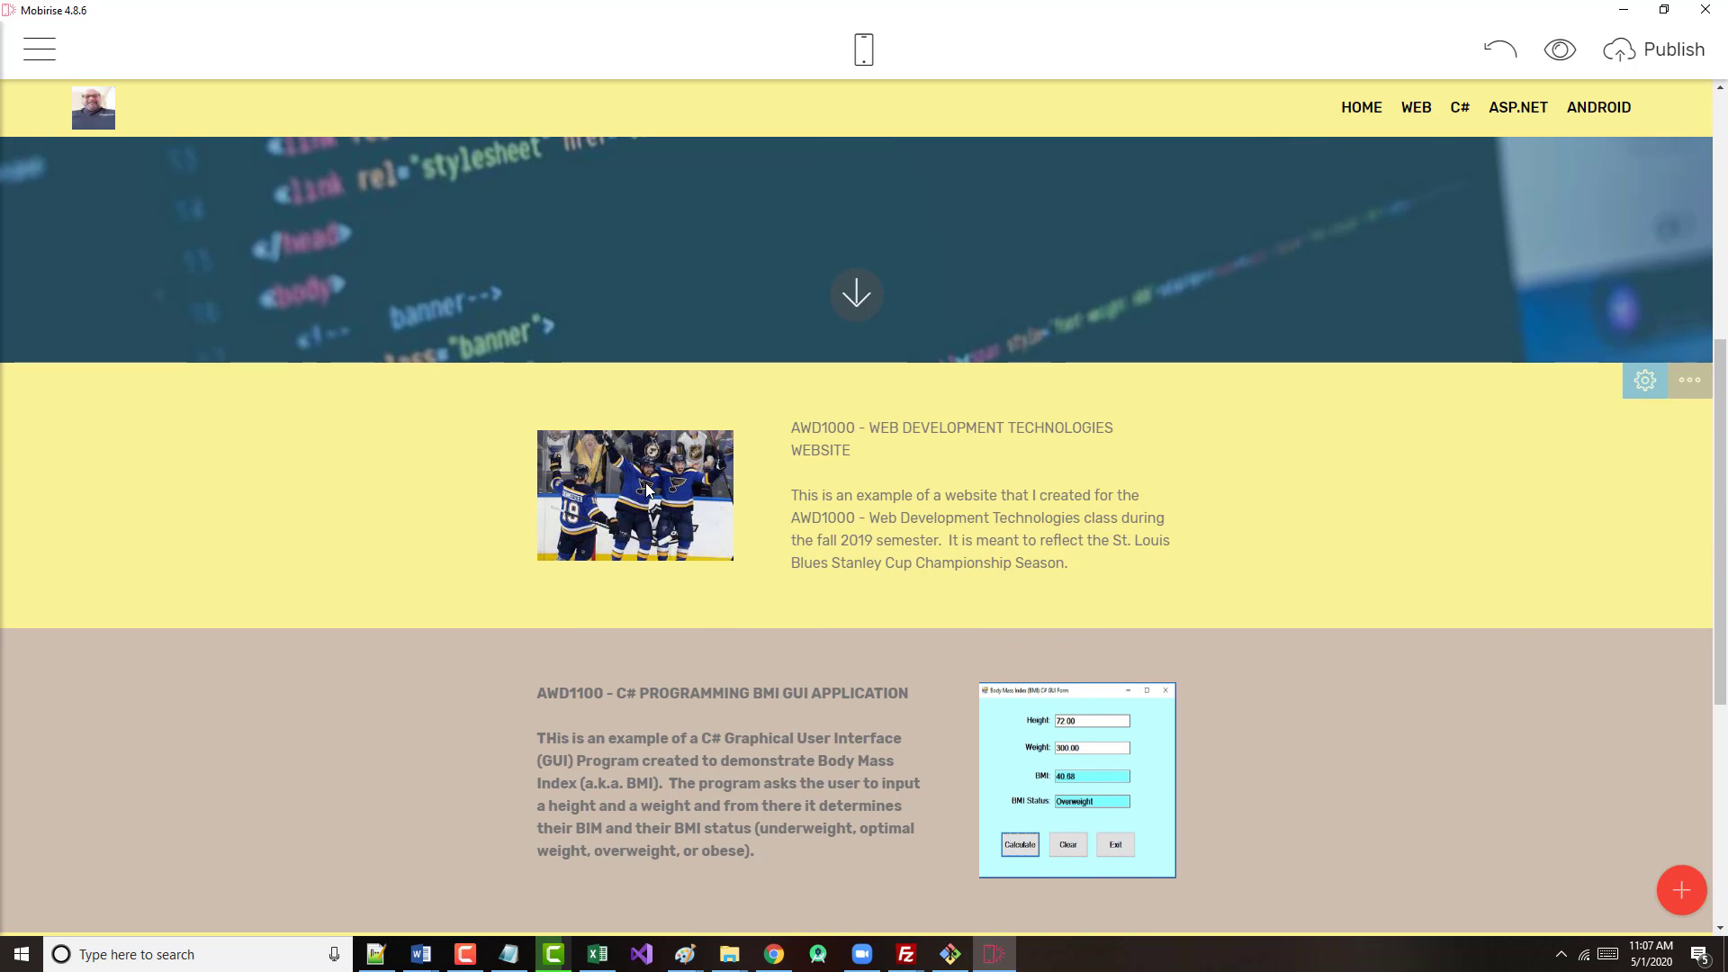
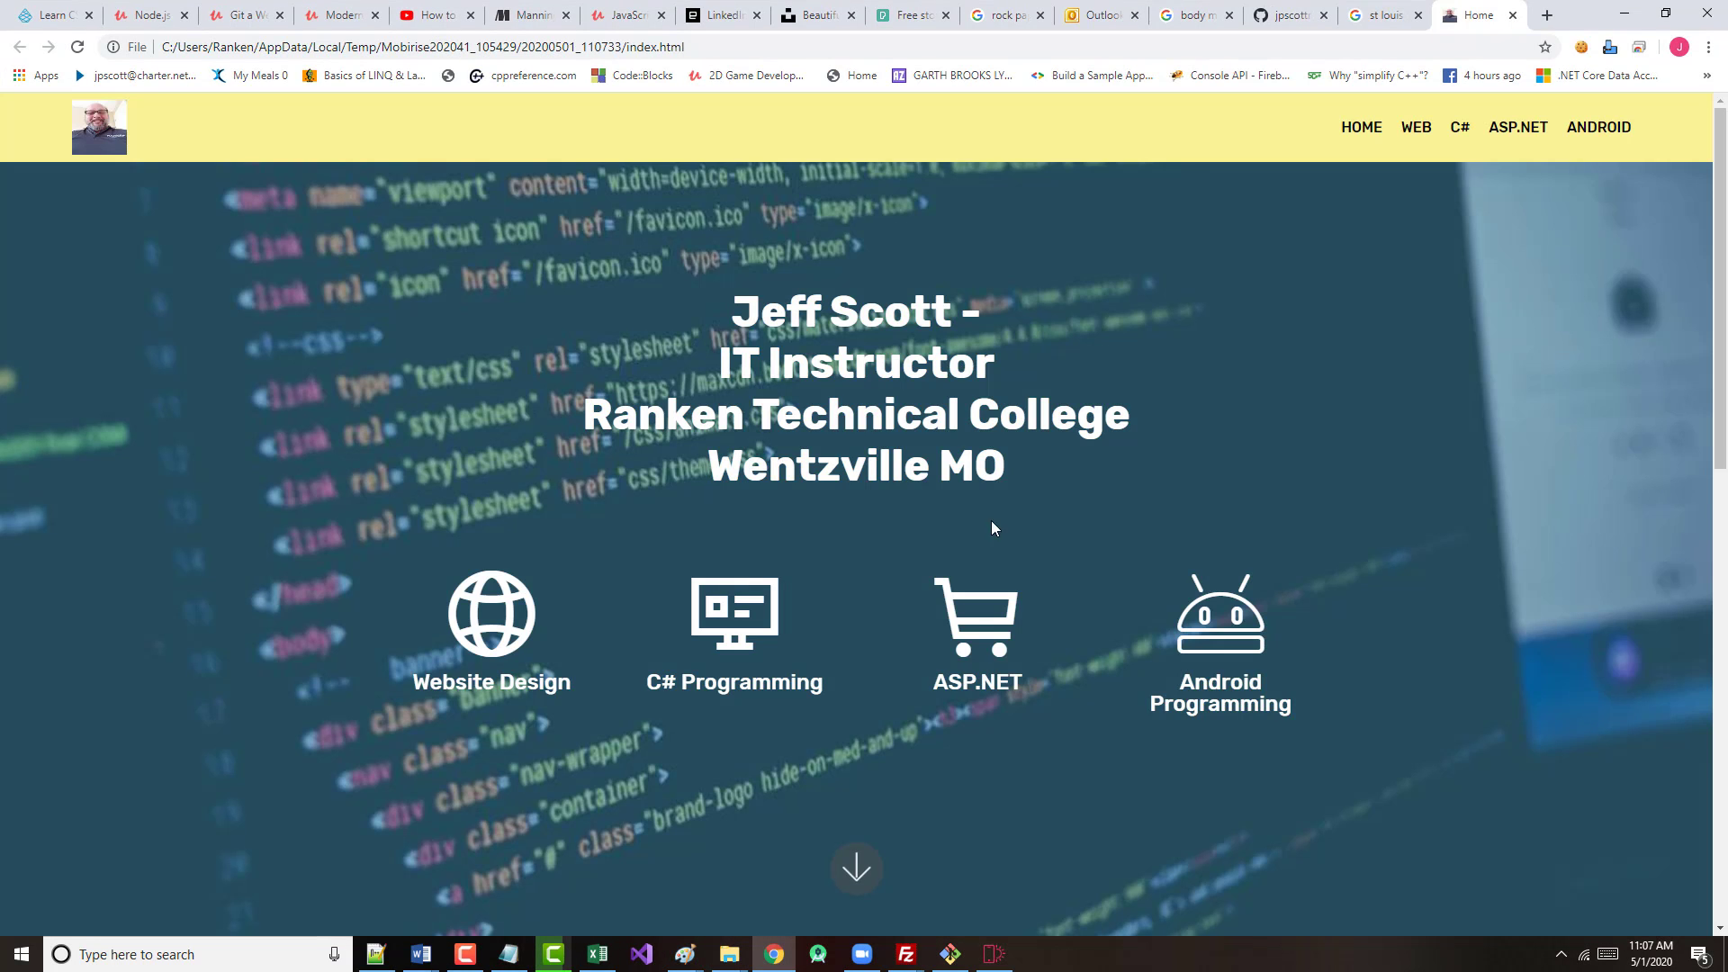
pyautogui.scroll(-5, 789, 647)
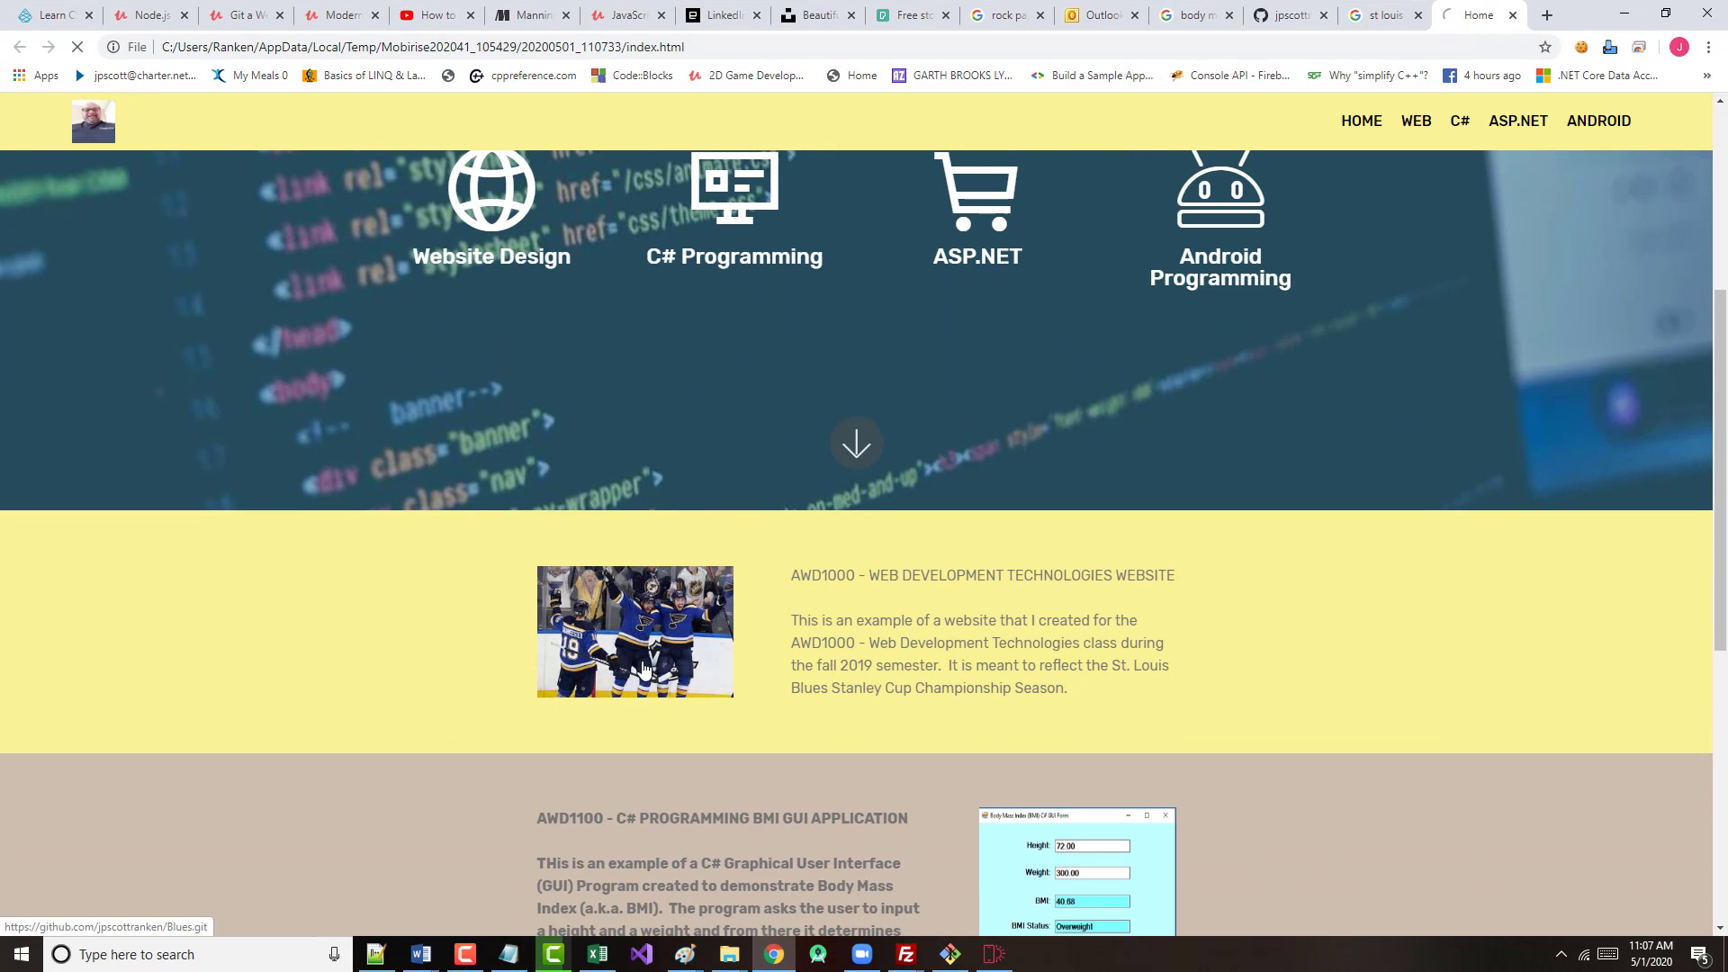
pyautogui.click(644, 665)
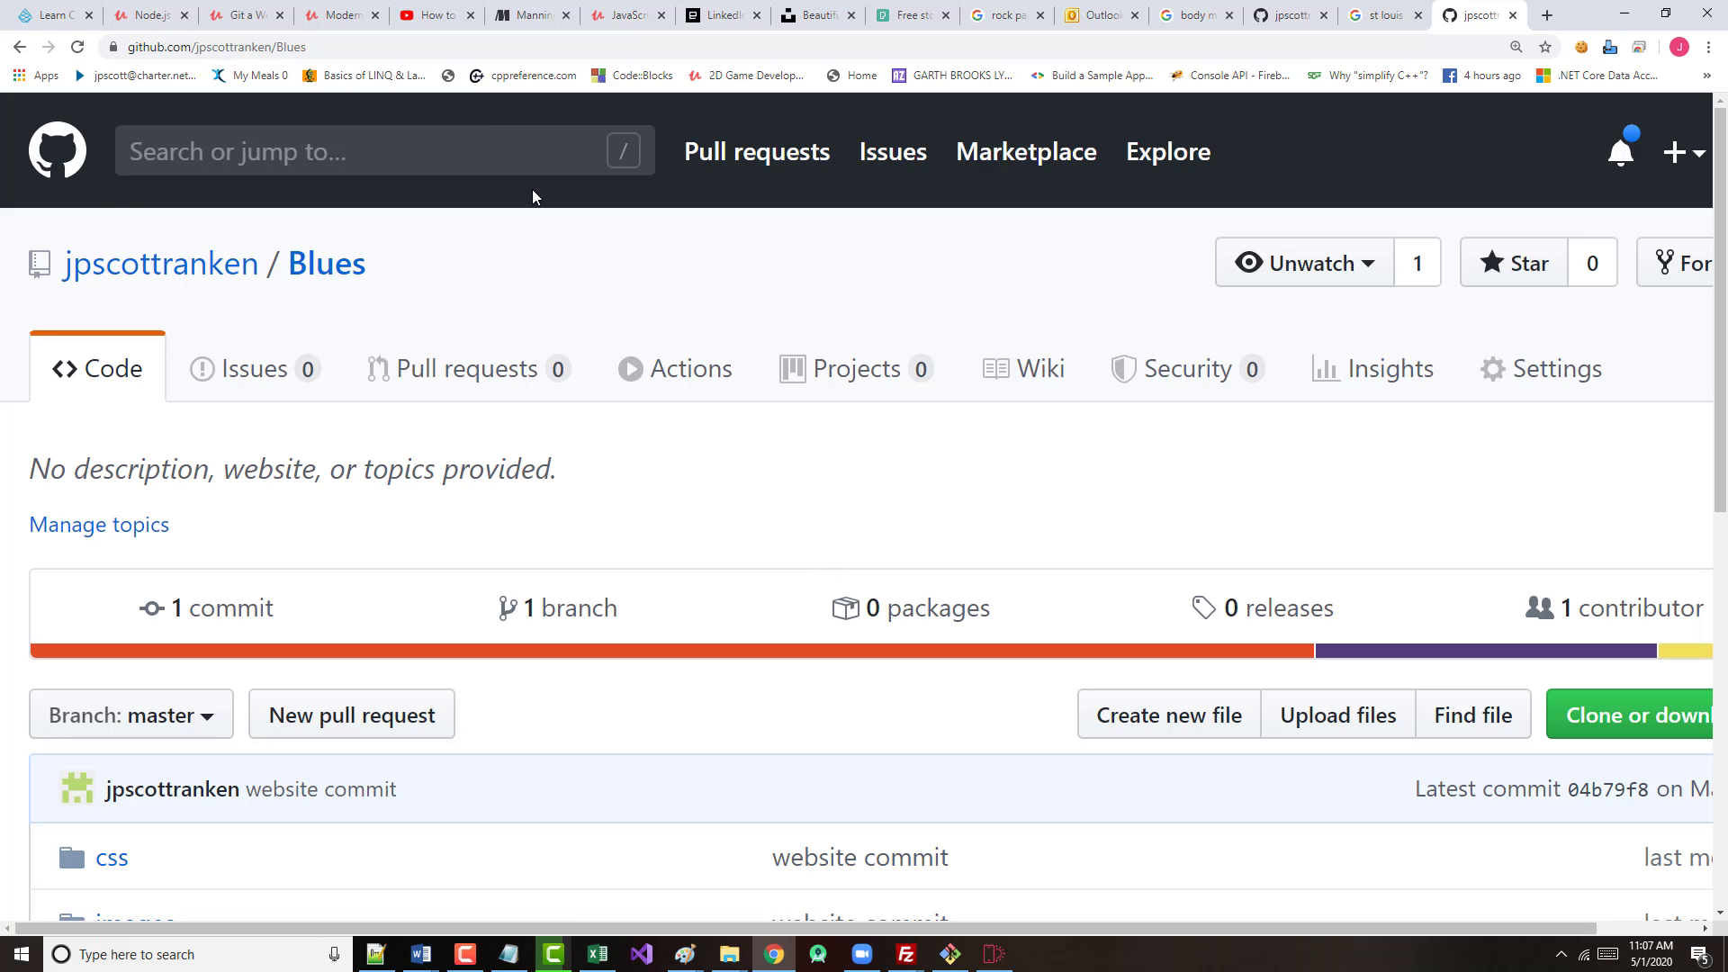
pyautogui.click(1513, 15)
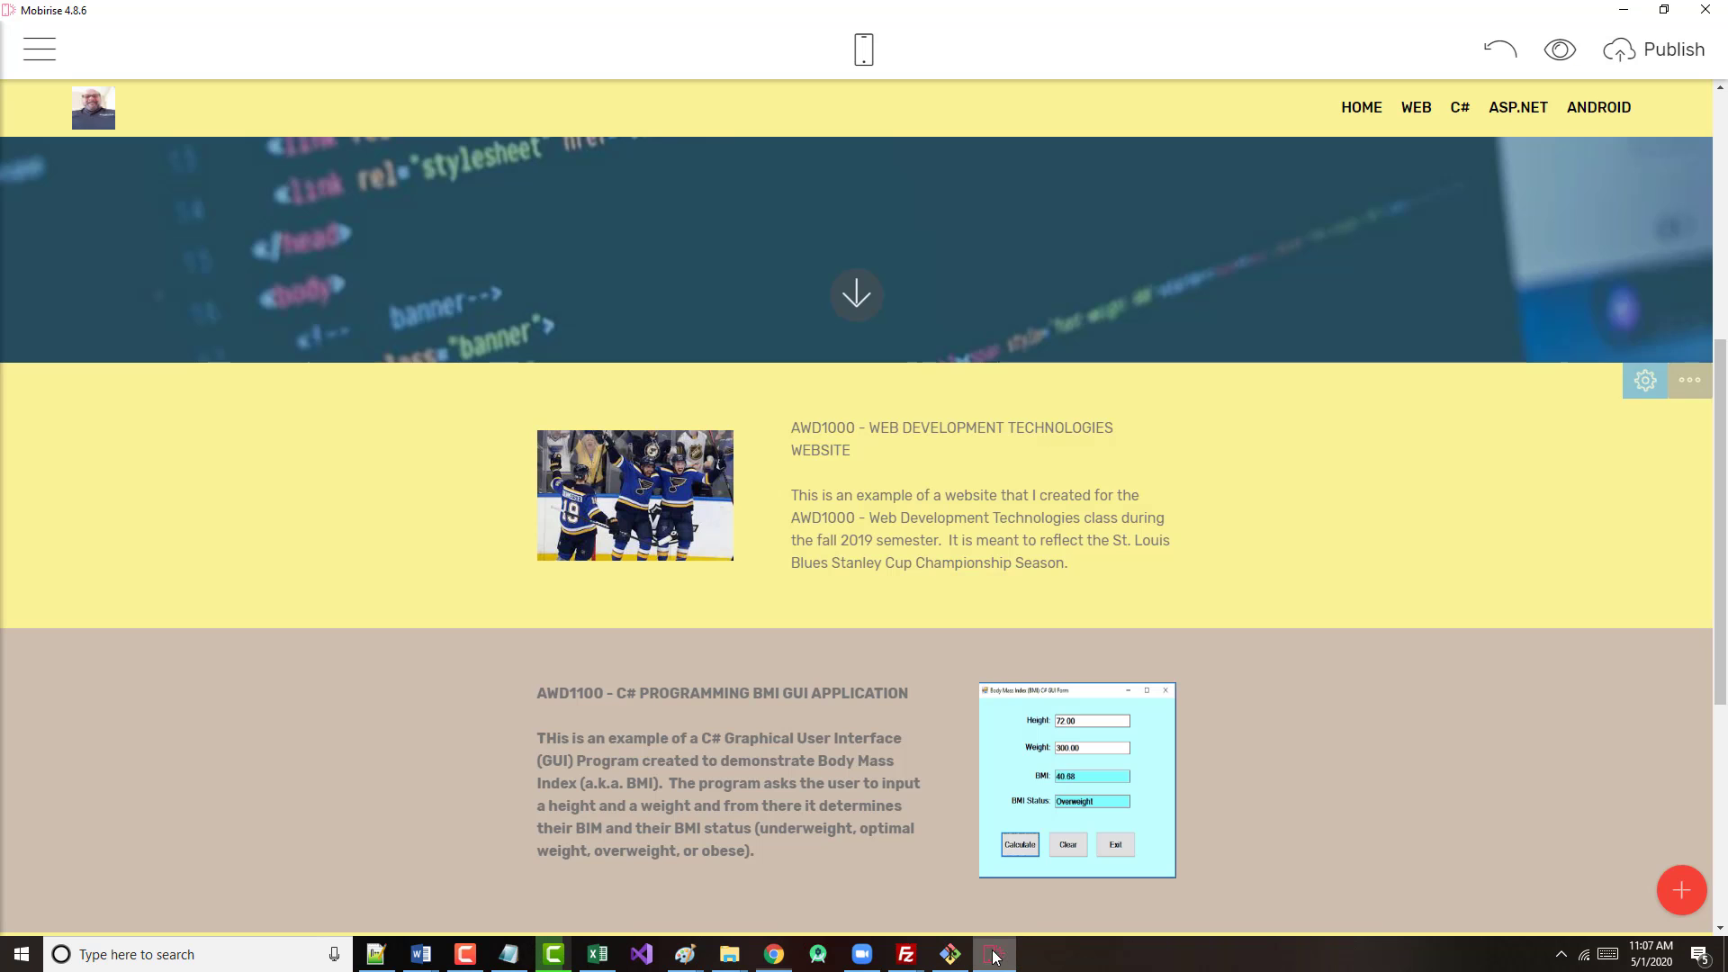
# - Preview the site from Mobirise and test the Android, Home, ASP.NET, Web and C# navigation links, closing the preview when done
pyautogui.click(994, 954)
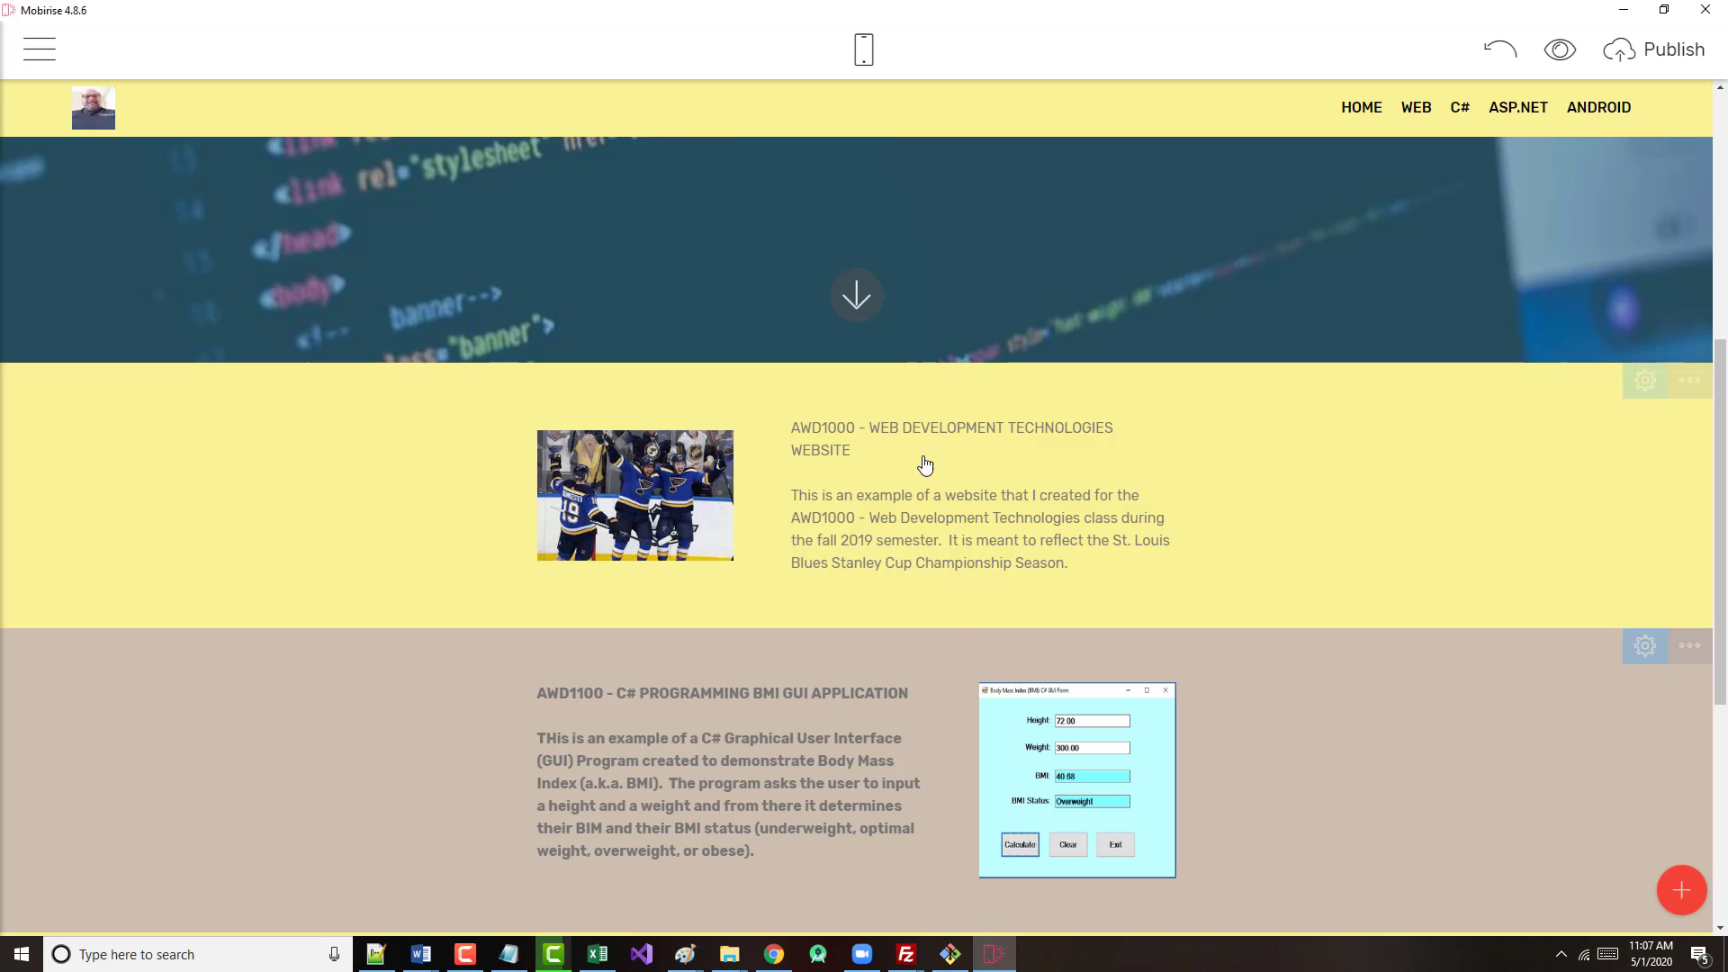
pyautogui.scroll(2, 1203, 236)
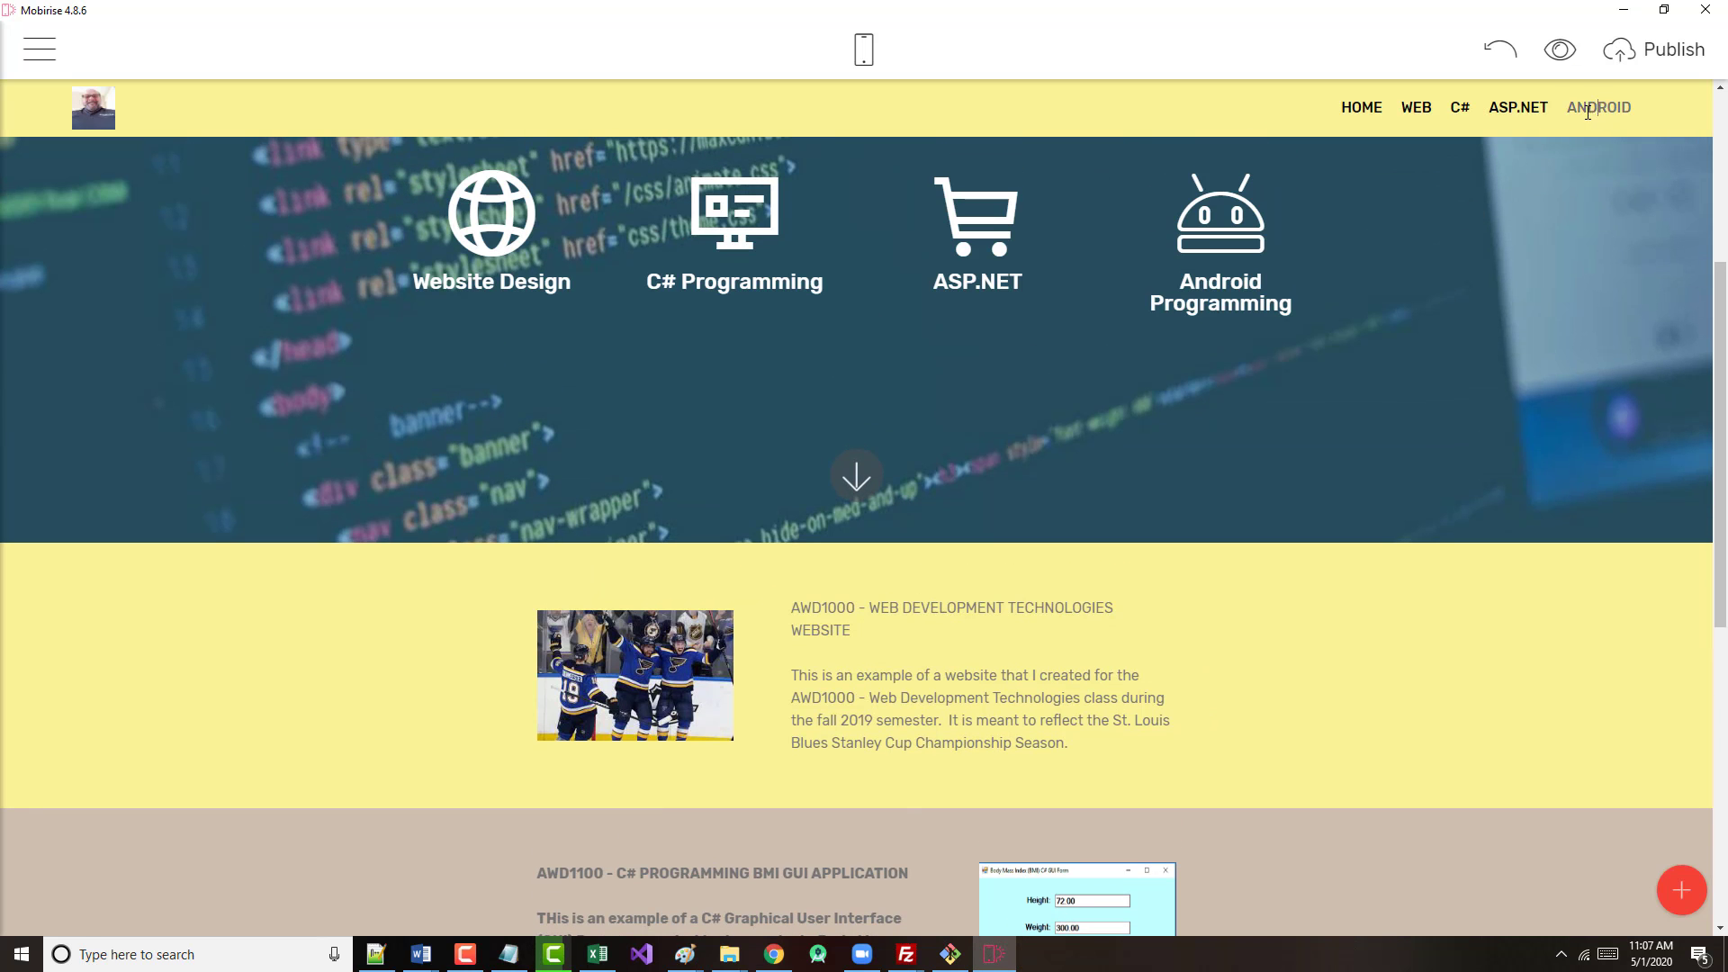
pyautogui.click(1561, 51)
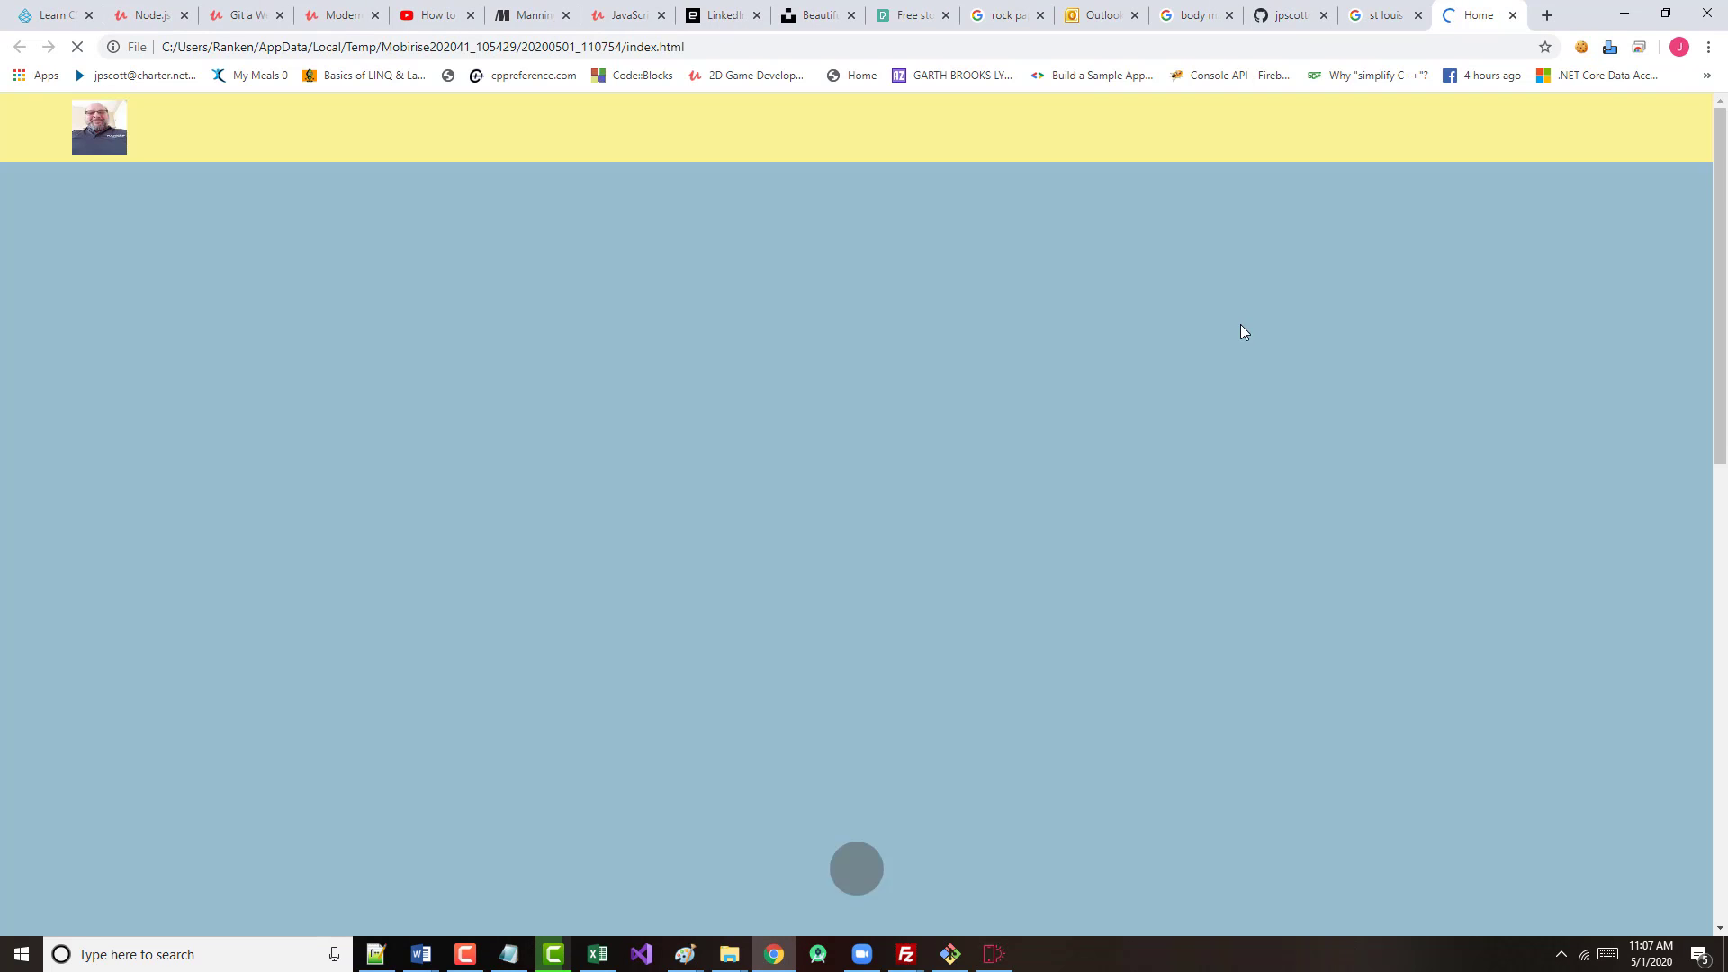
pyautogui.click(1586, 131)
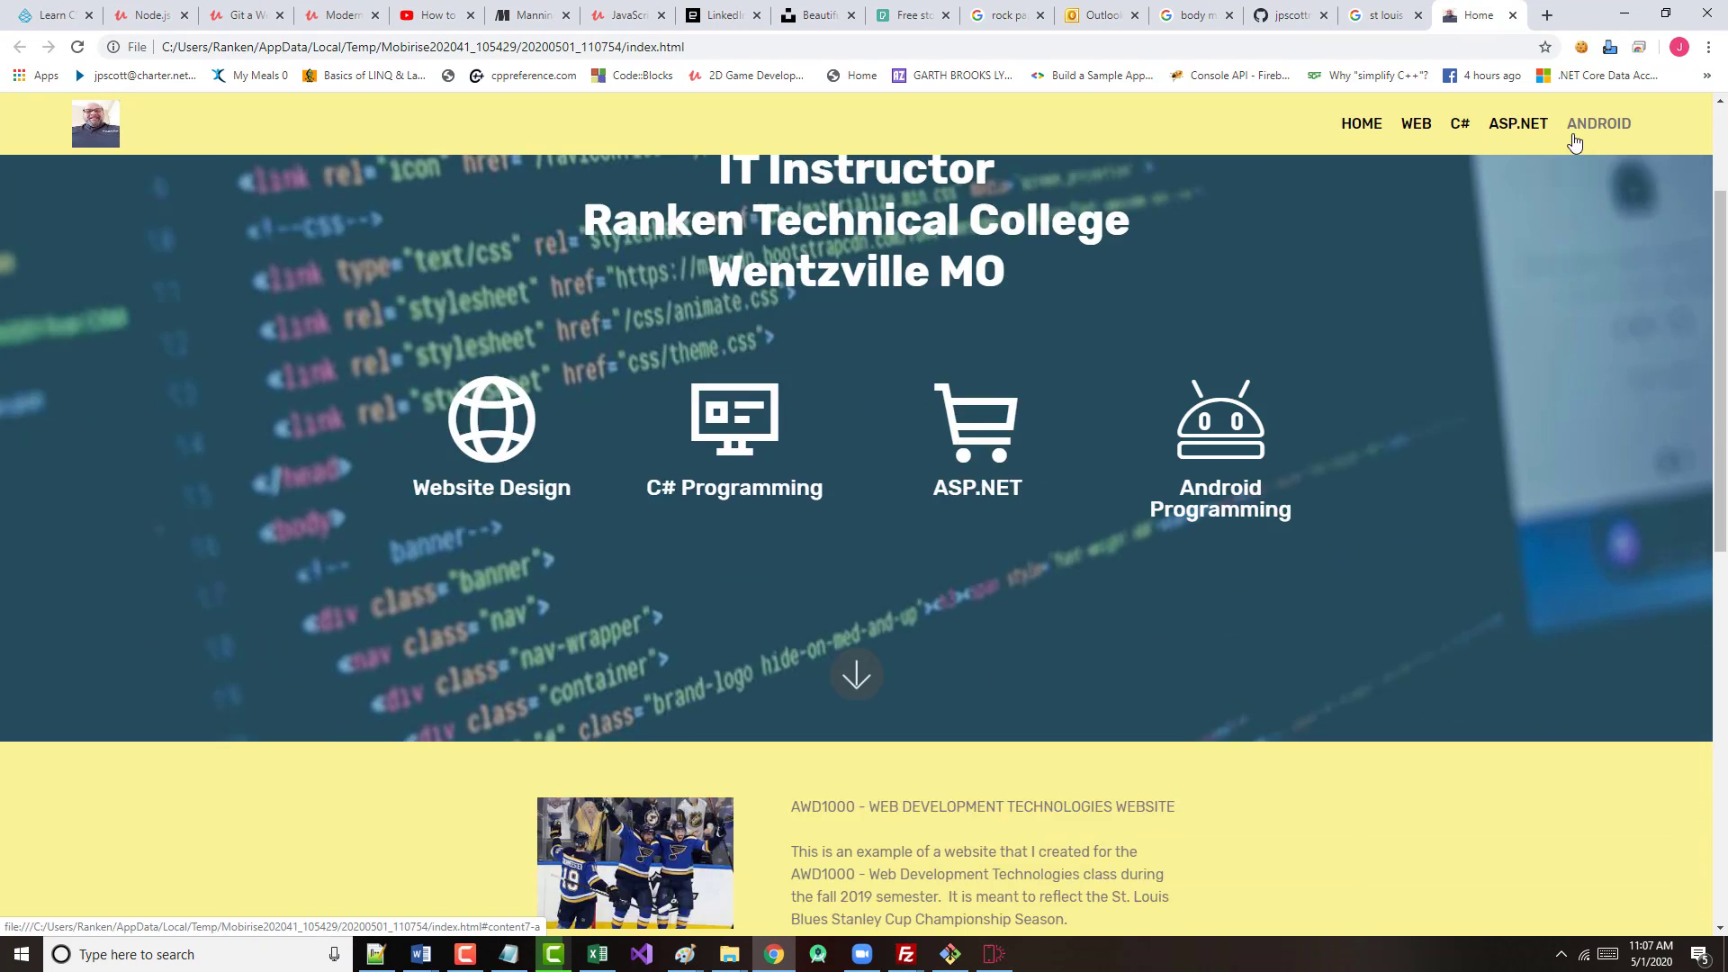
pyautogui.click(1357, 127)
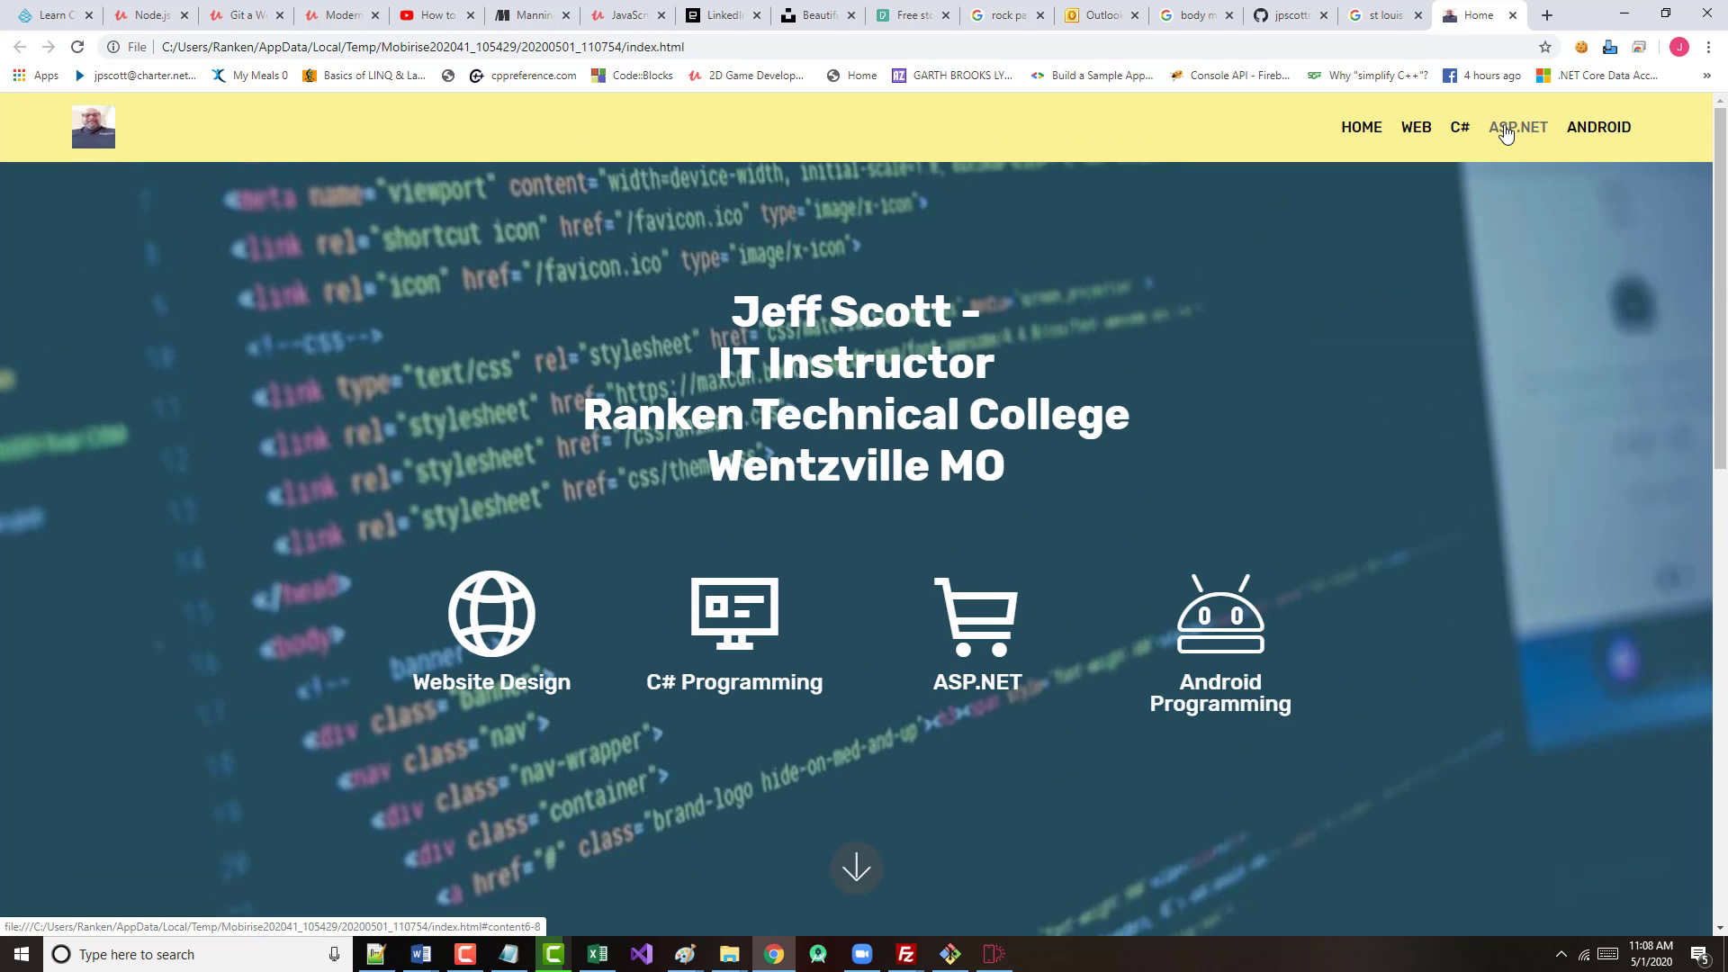
pyautogui.click(1506, 131)
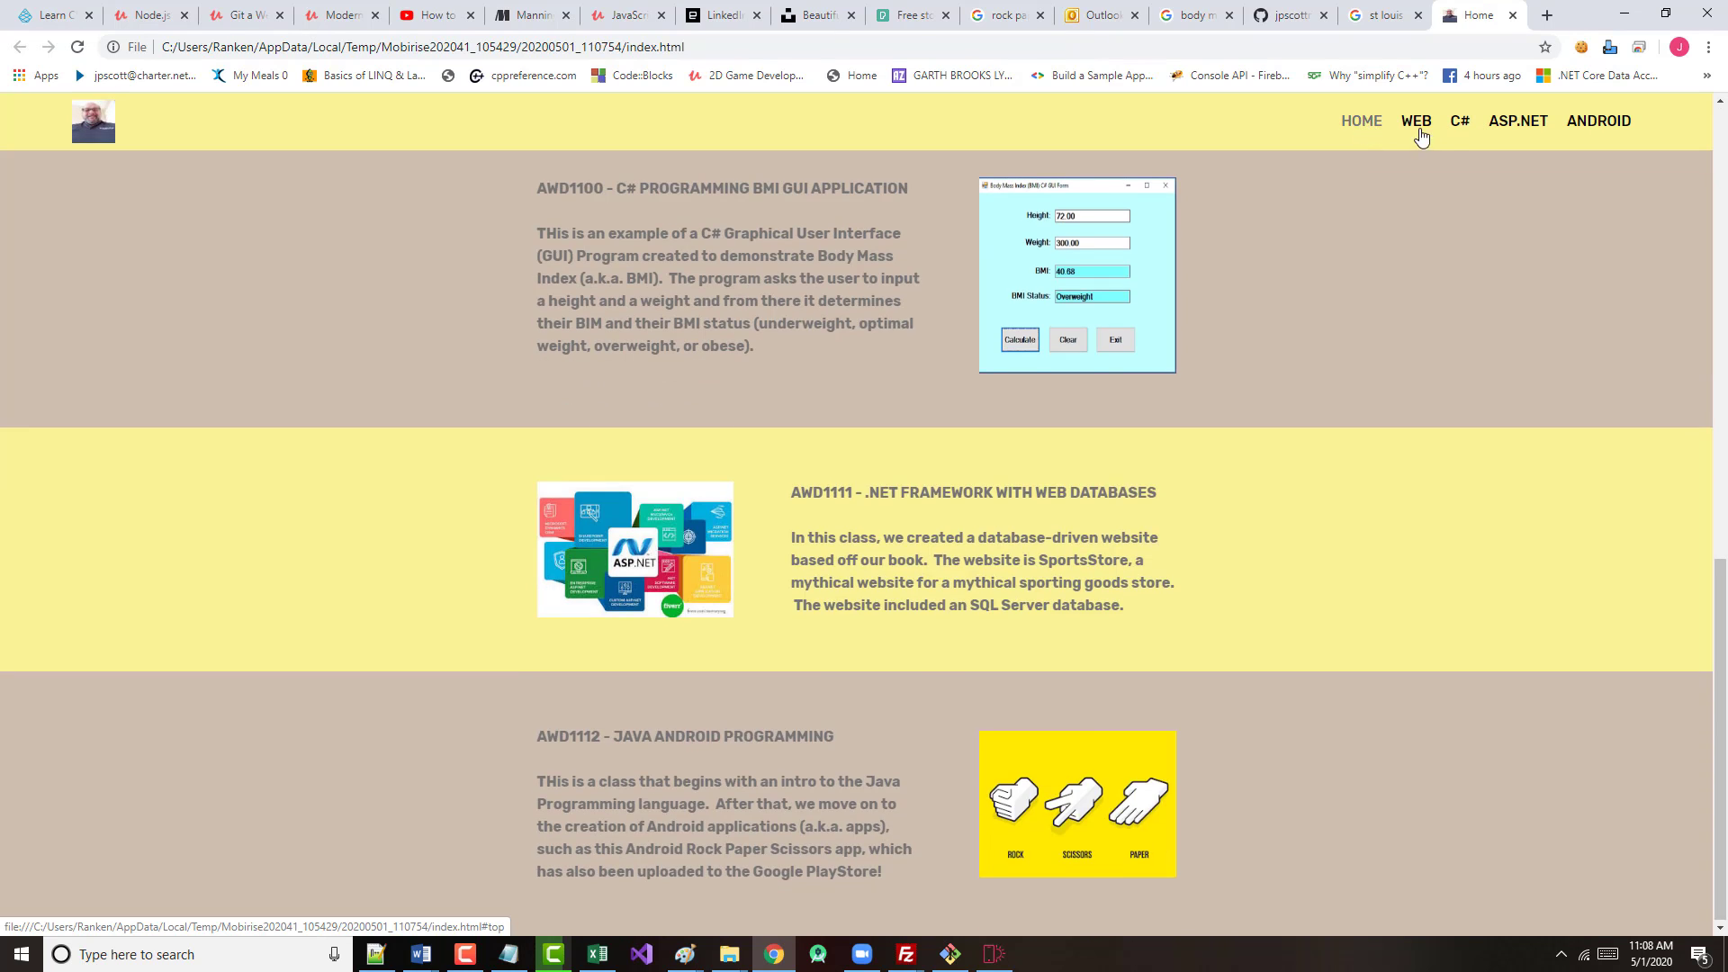
pyautogui.click(1419, 126)
pyautogui.click(1462, 127)
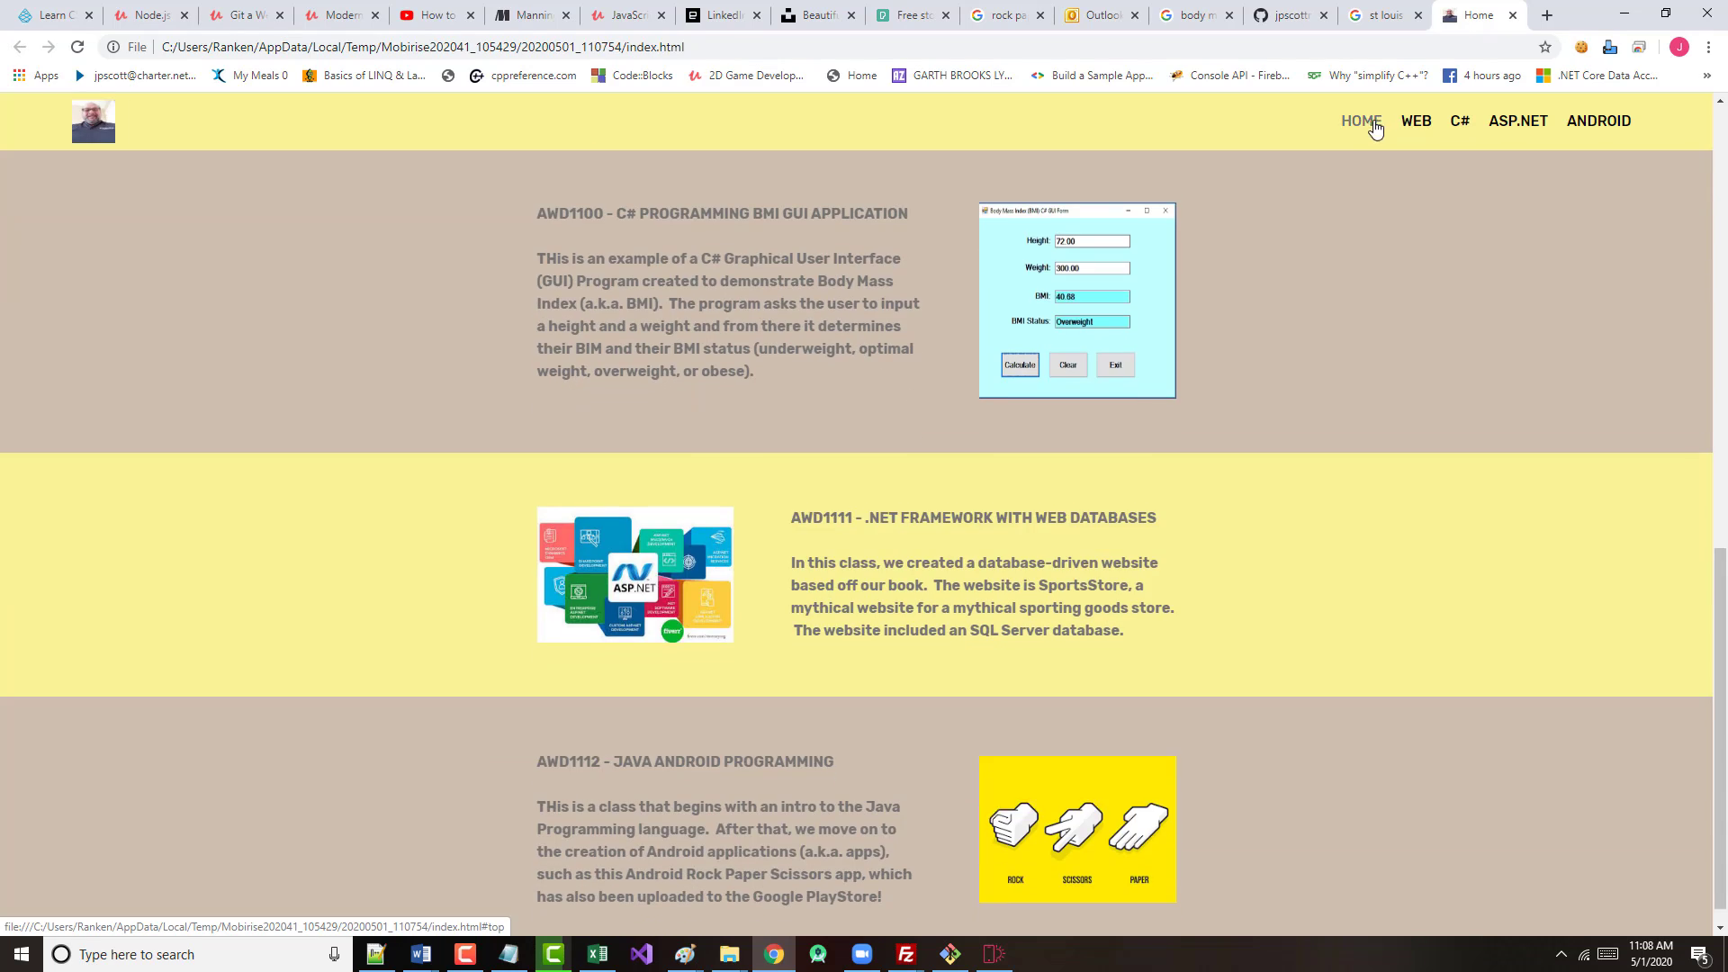
pyautogui.click(1369, 127)
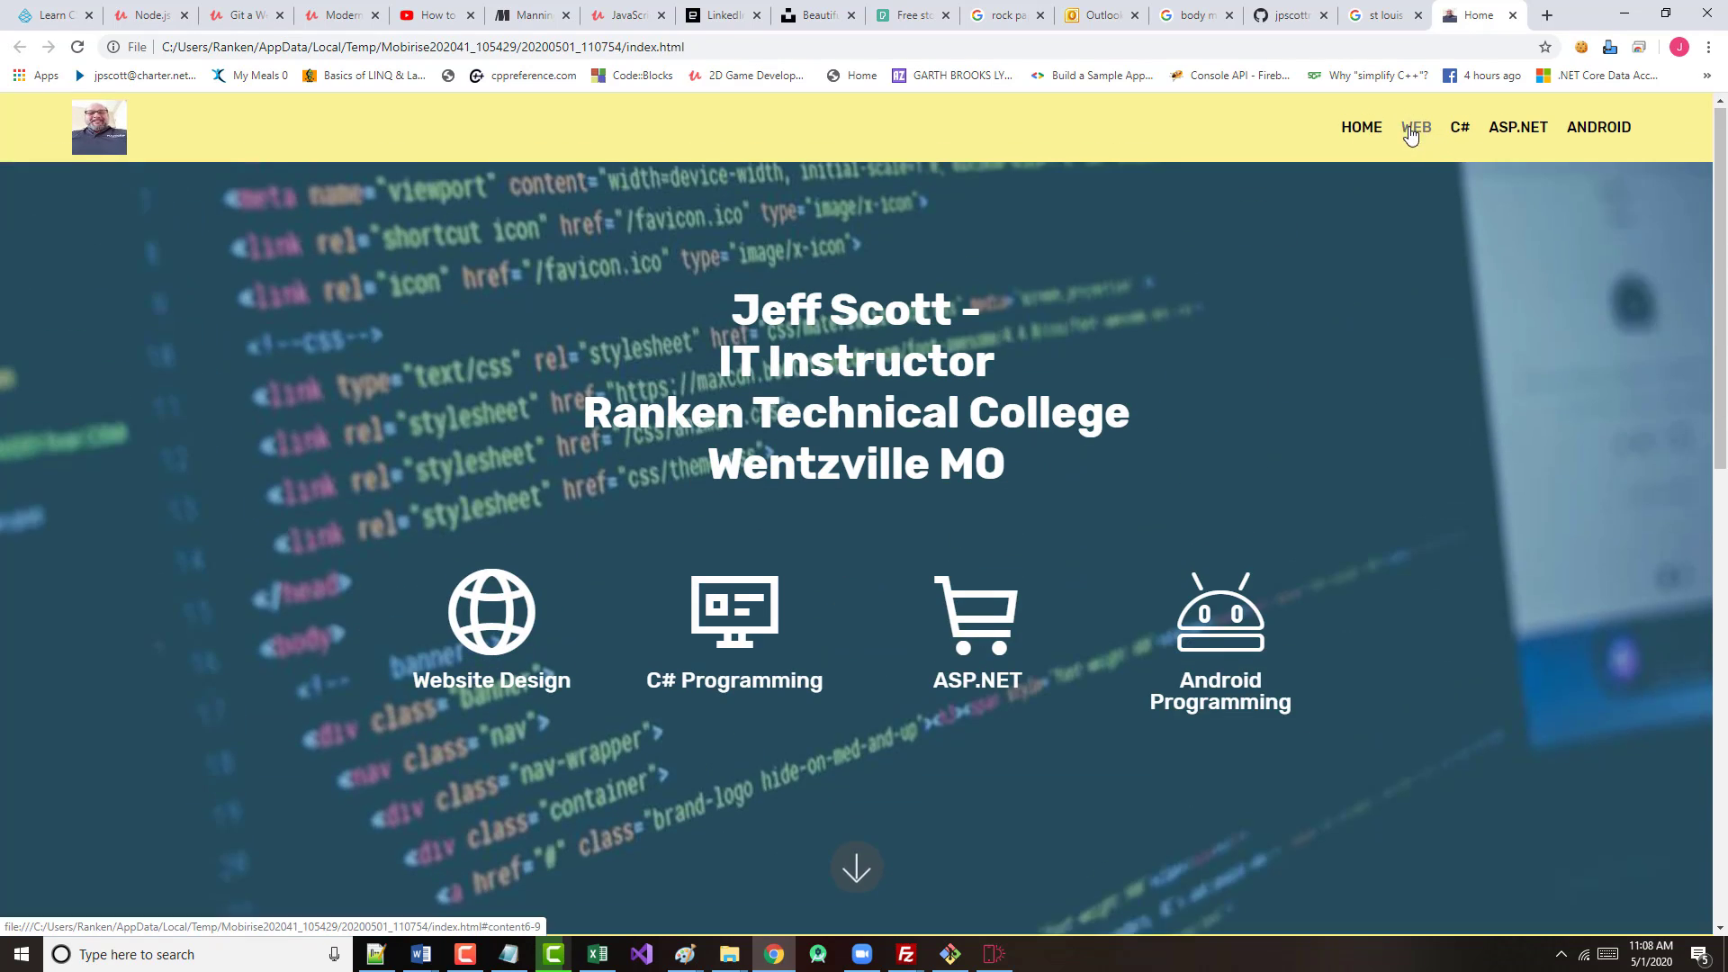
pyautogui.click(1412, 131)
pyautogui.click(1363, 127)
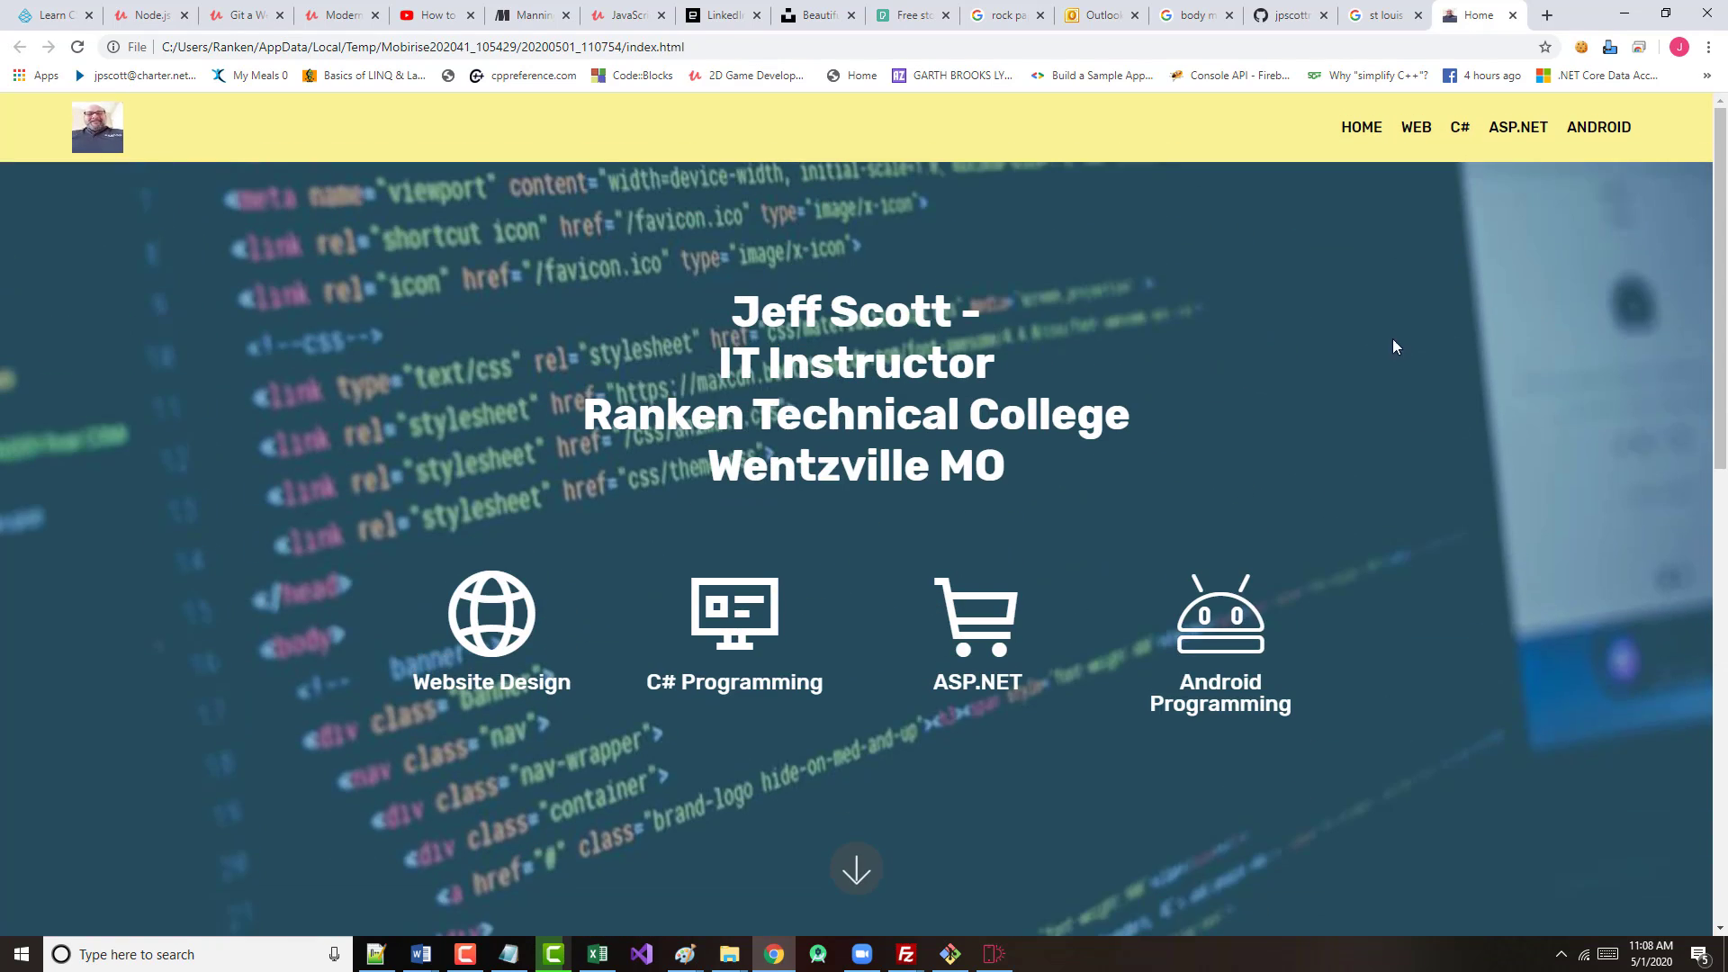
pyautogui.click(1513, 16)
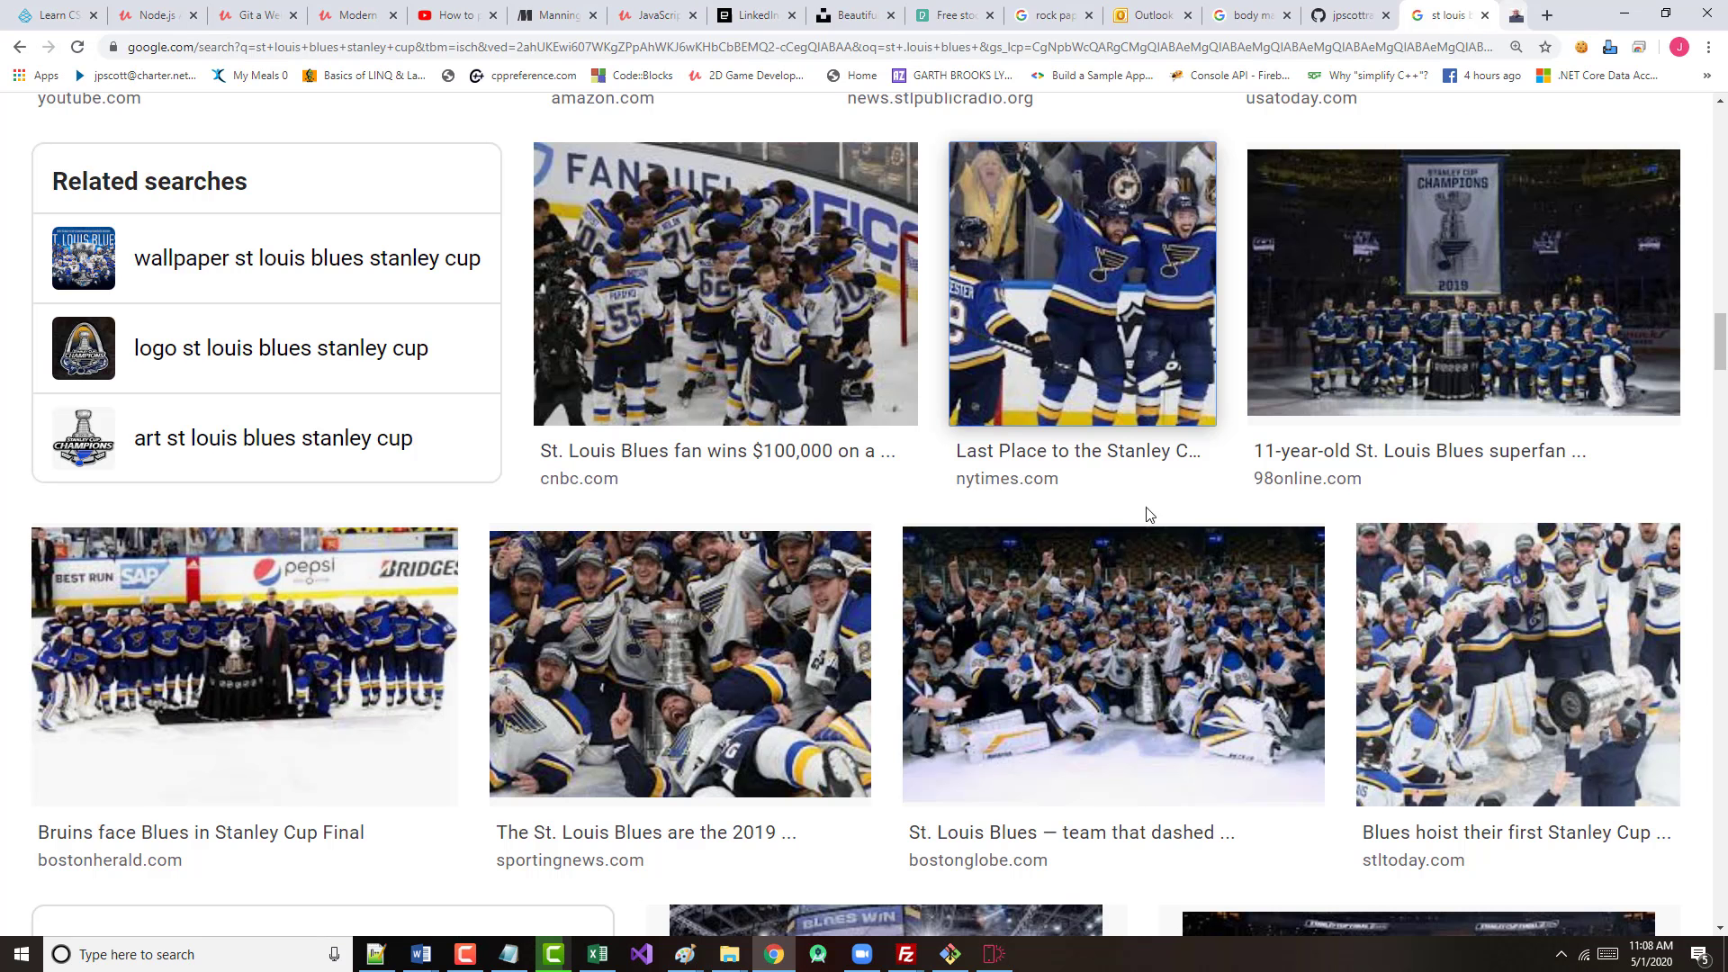
# - Back in Mobirise, replace the Website Design globe icon's web address with a link to block Content 6-9 on the Home page
pyautogui.click(990, 956)
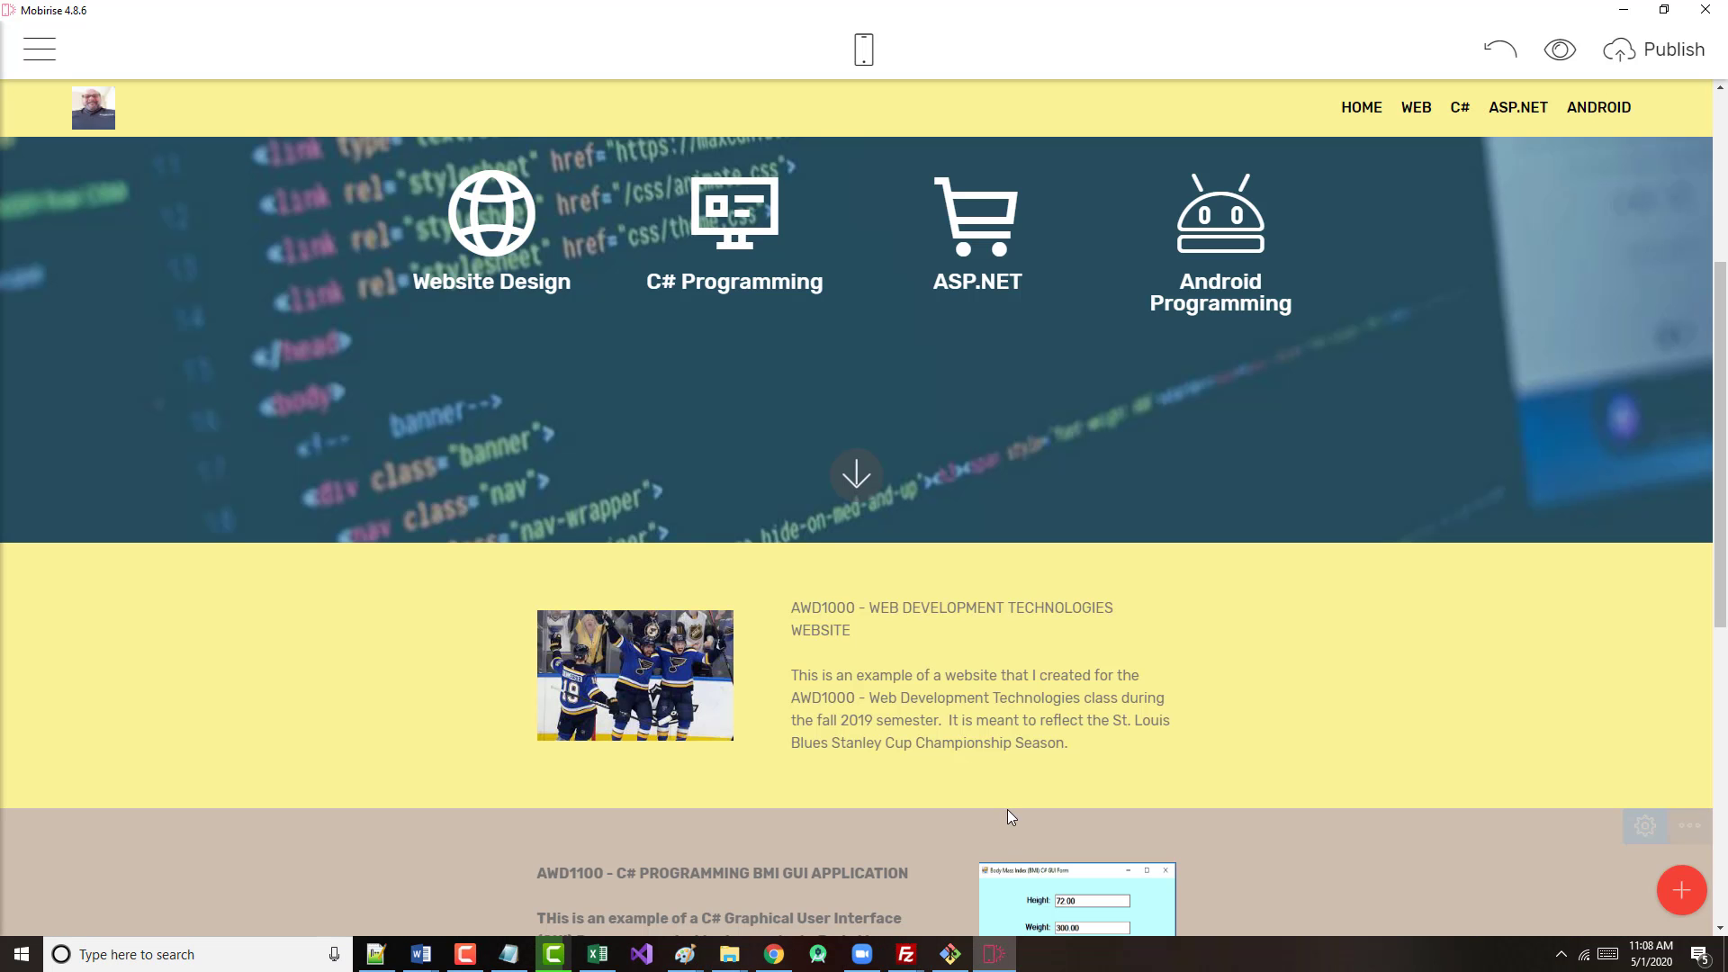
pyautogui.click(493, 243)
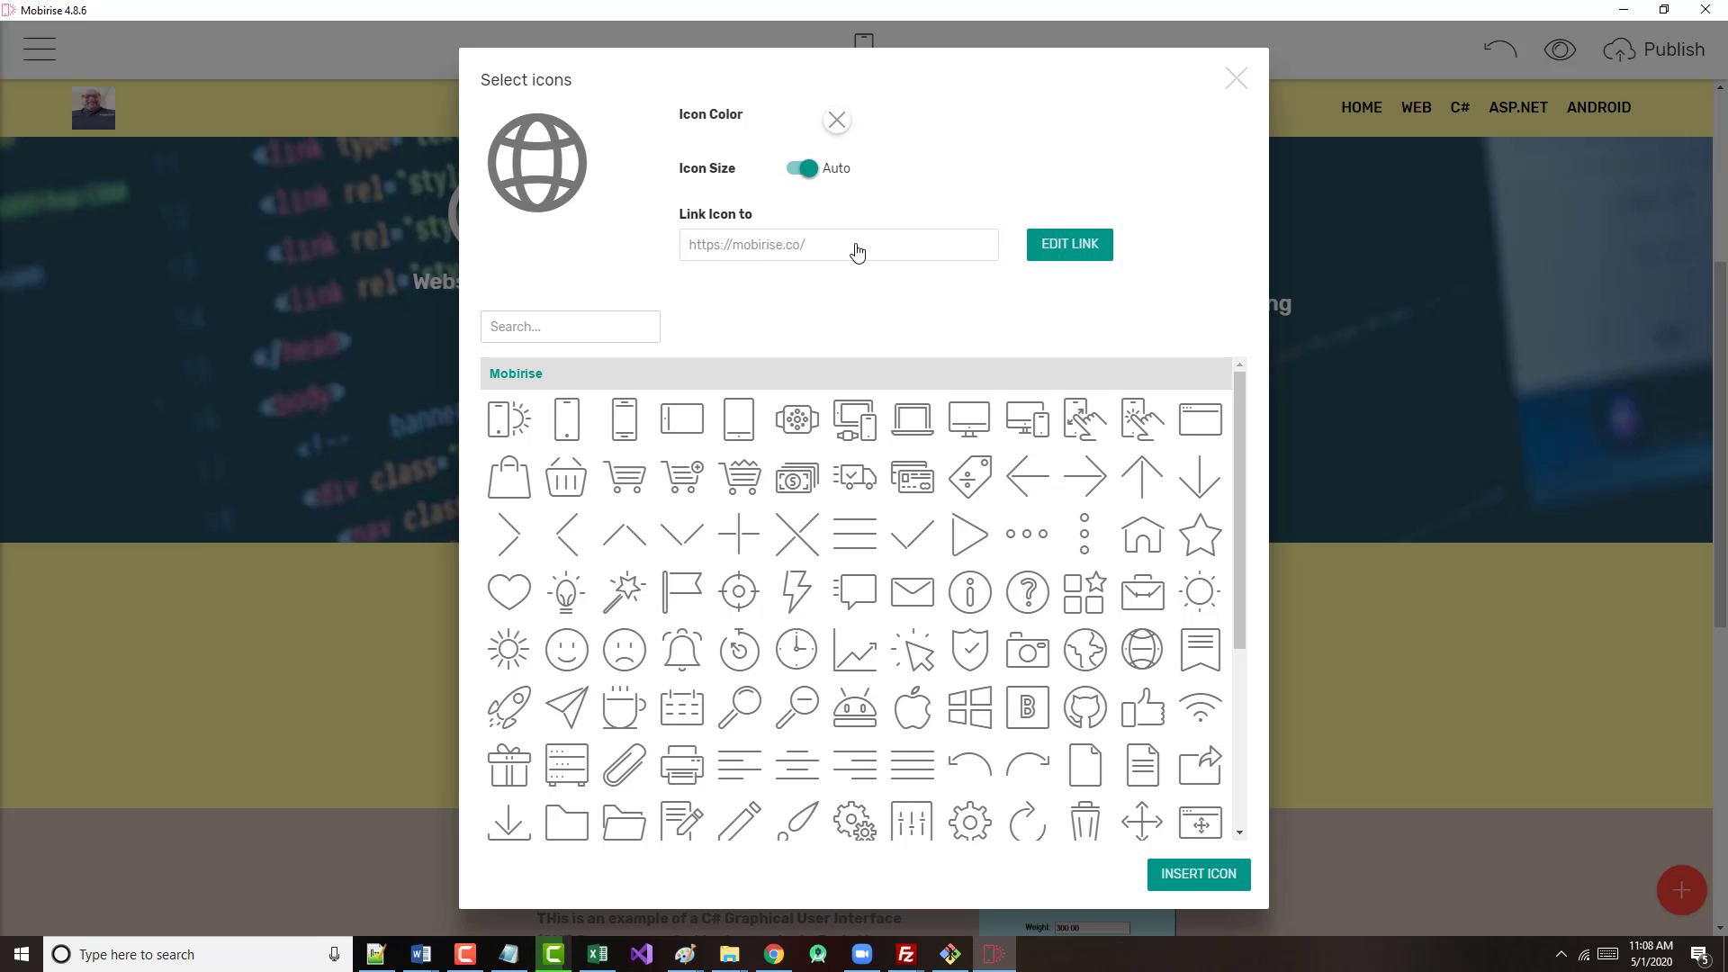
pyautogui.click(1060, 257)
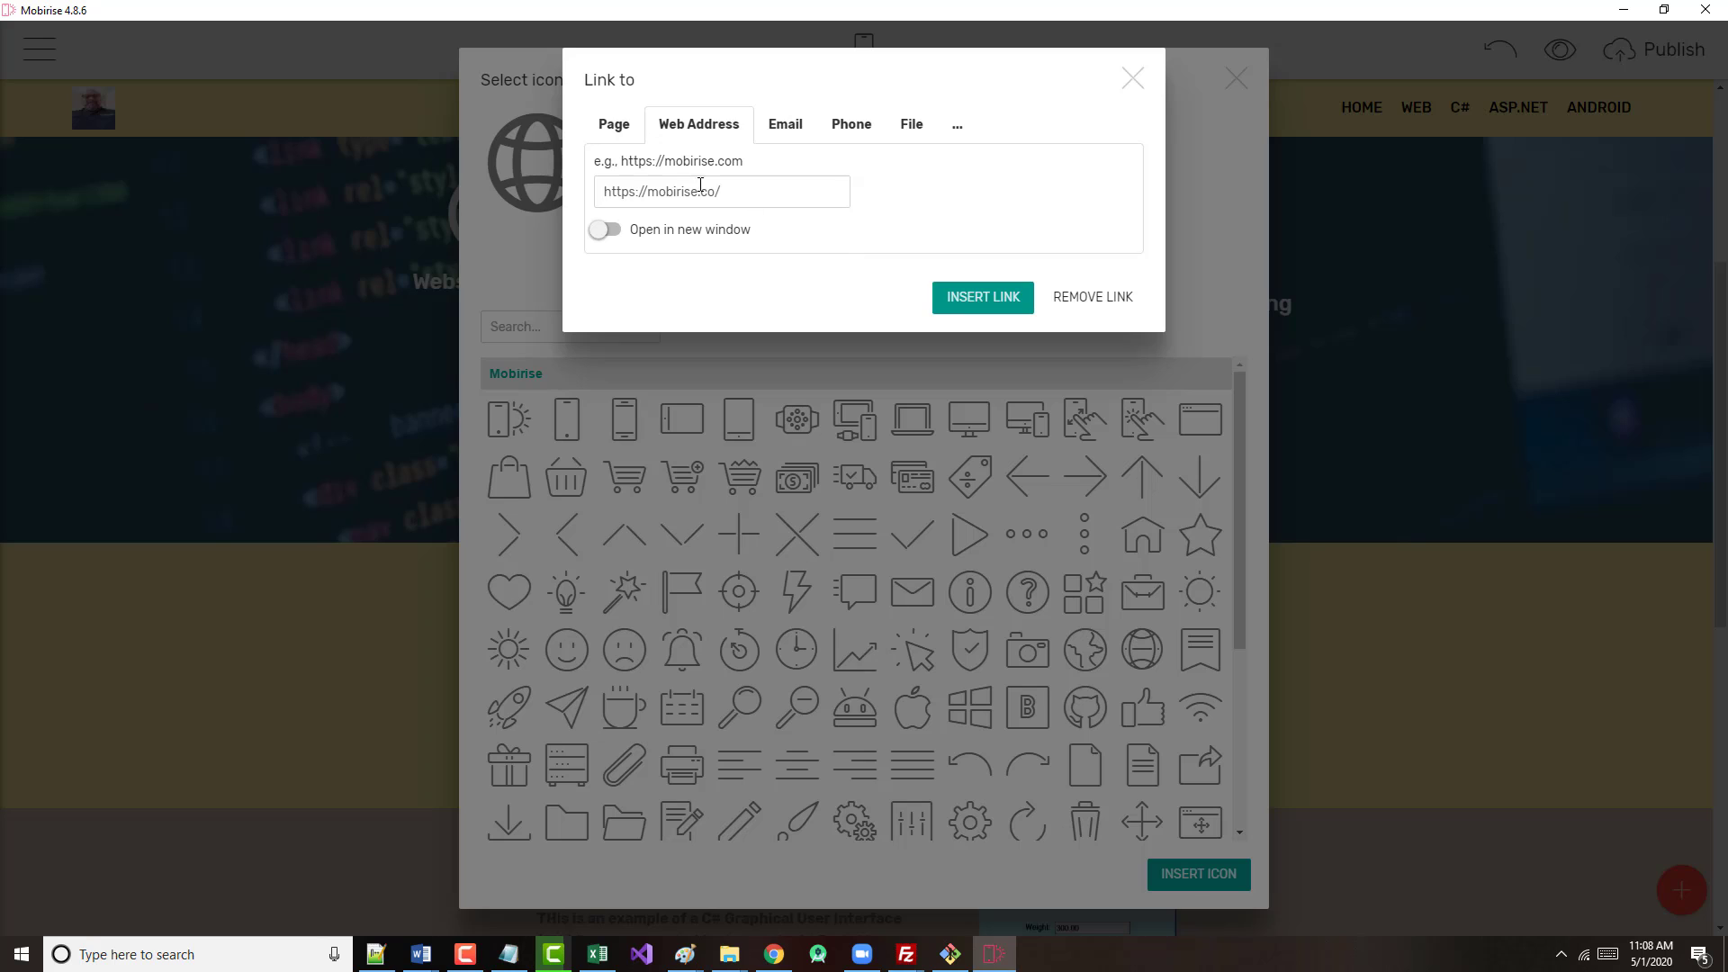
pyautogui.moveTo(740, 189); pyautogui.dragTo(539, 203)
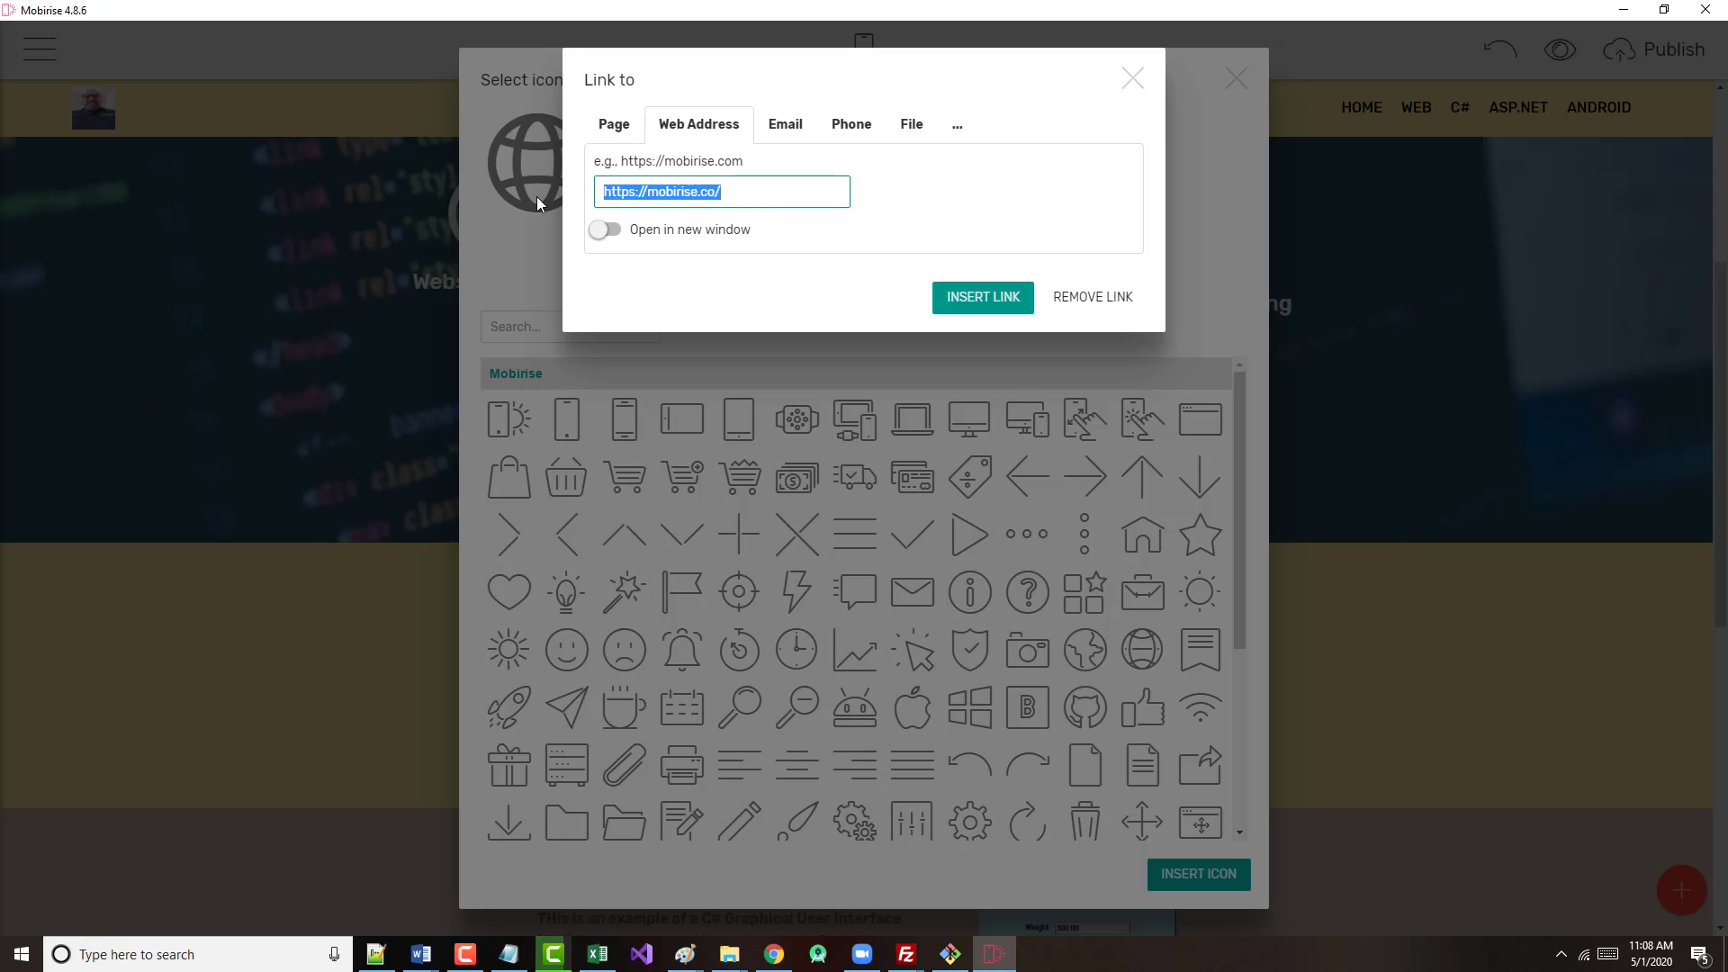
pyautogui.press('BackSpace')
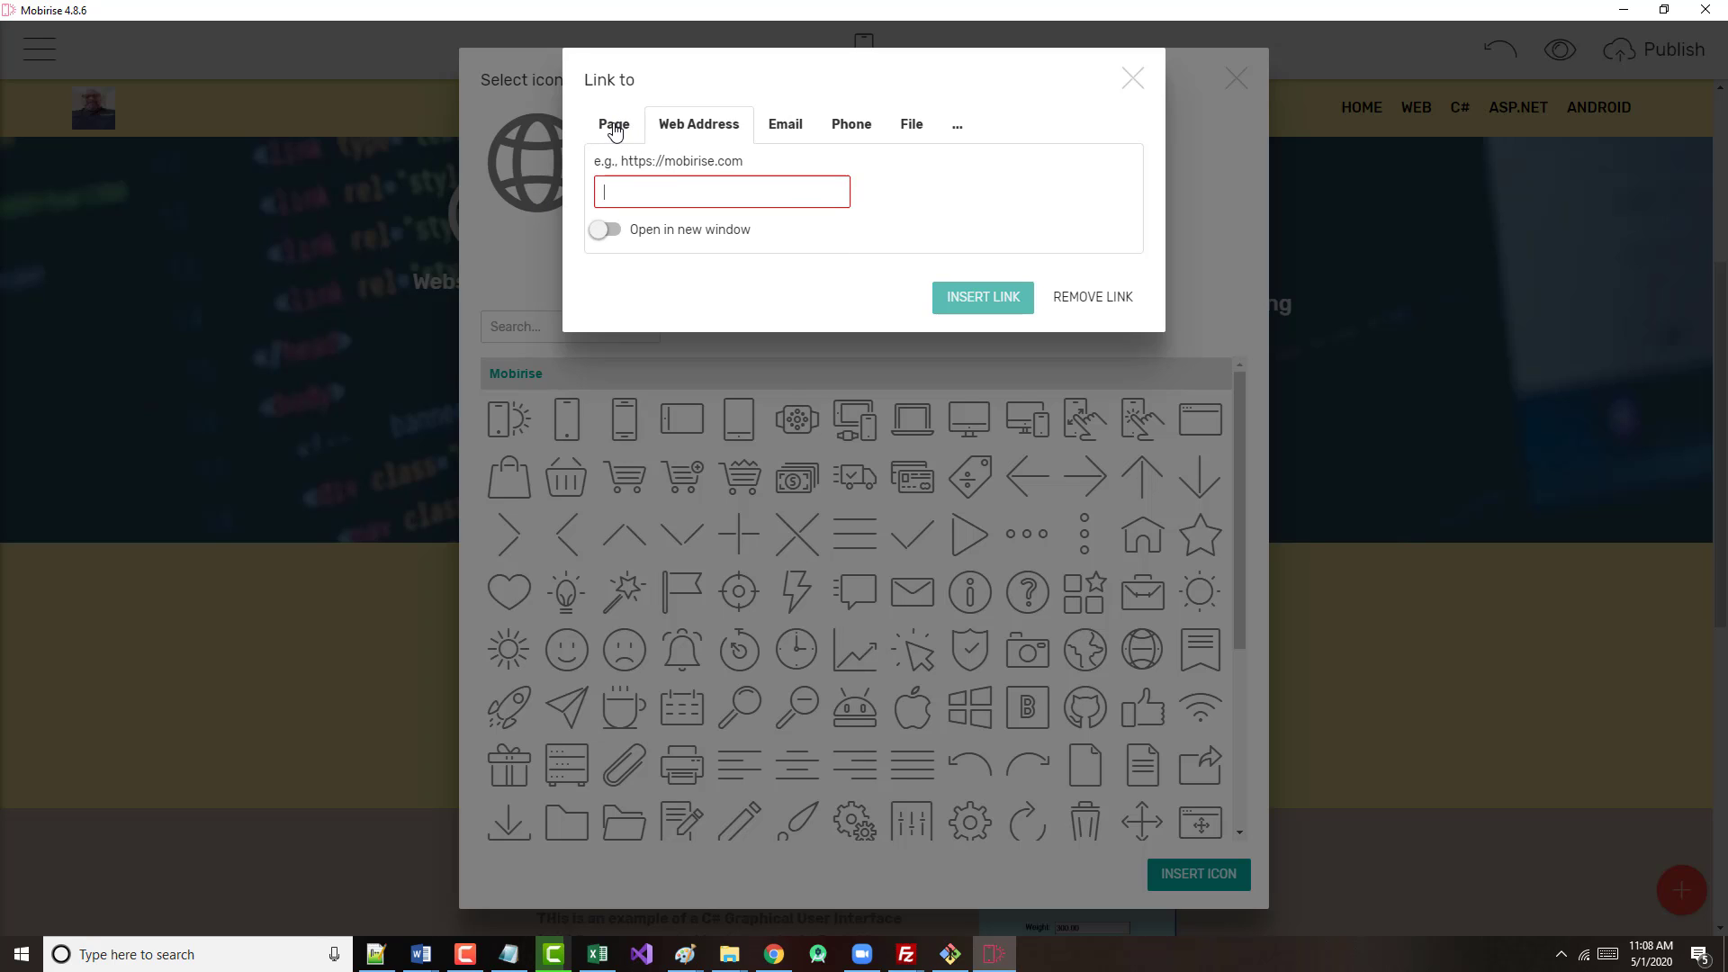
pyautogui.click(616, 129)
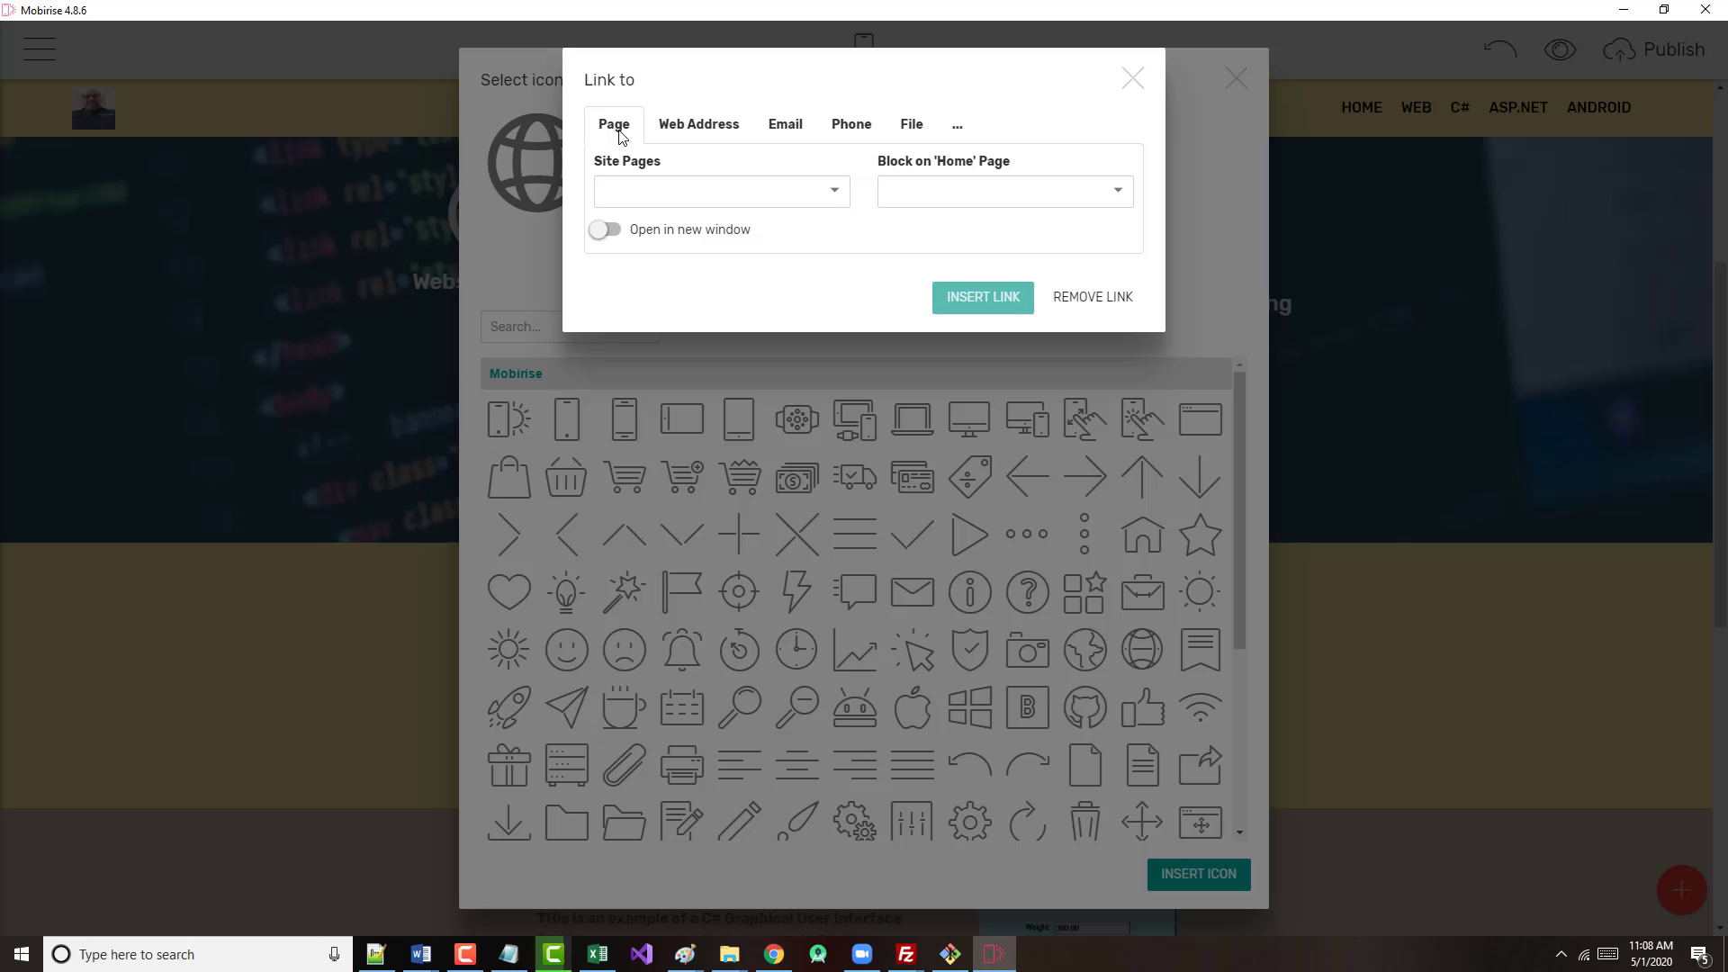
pyautogui.click(1120, 198)
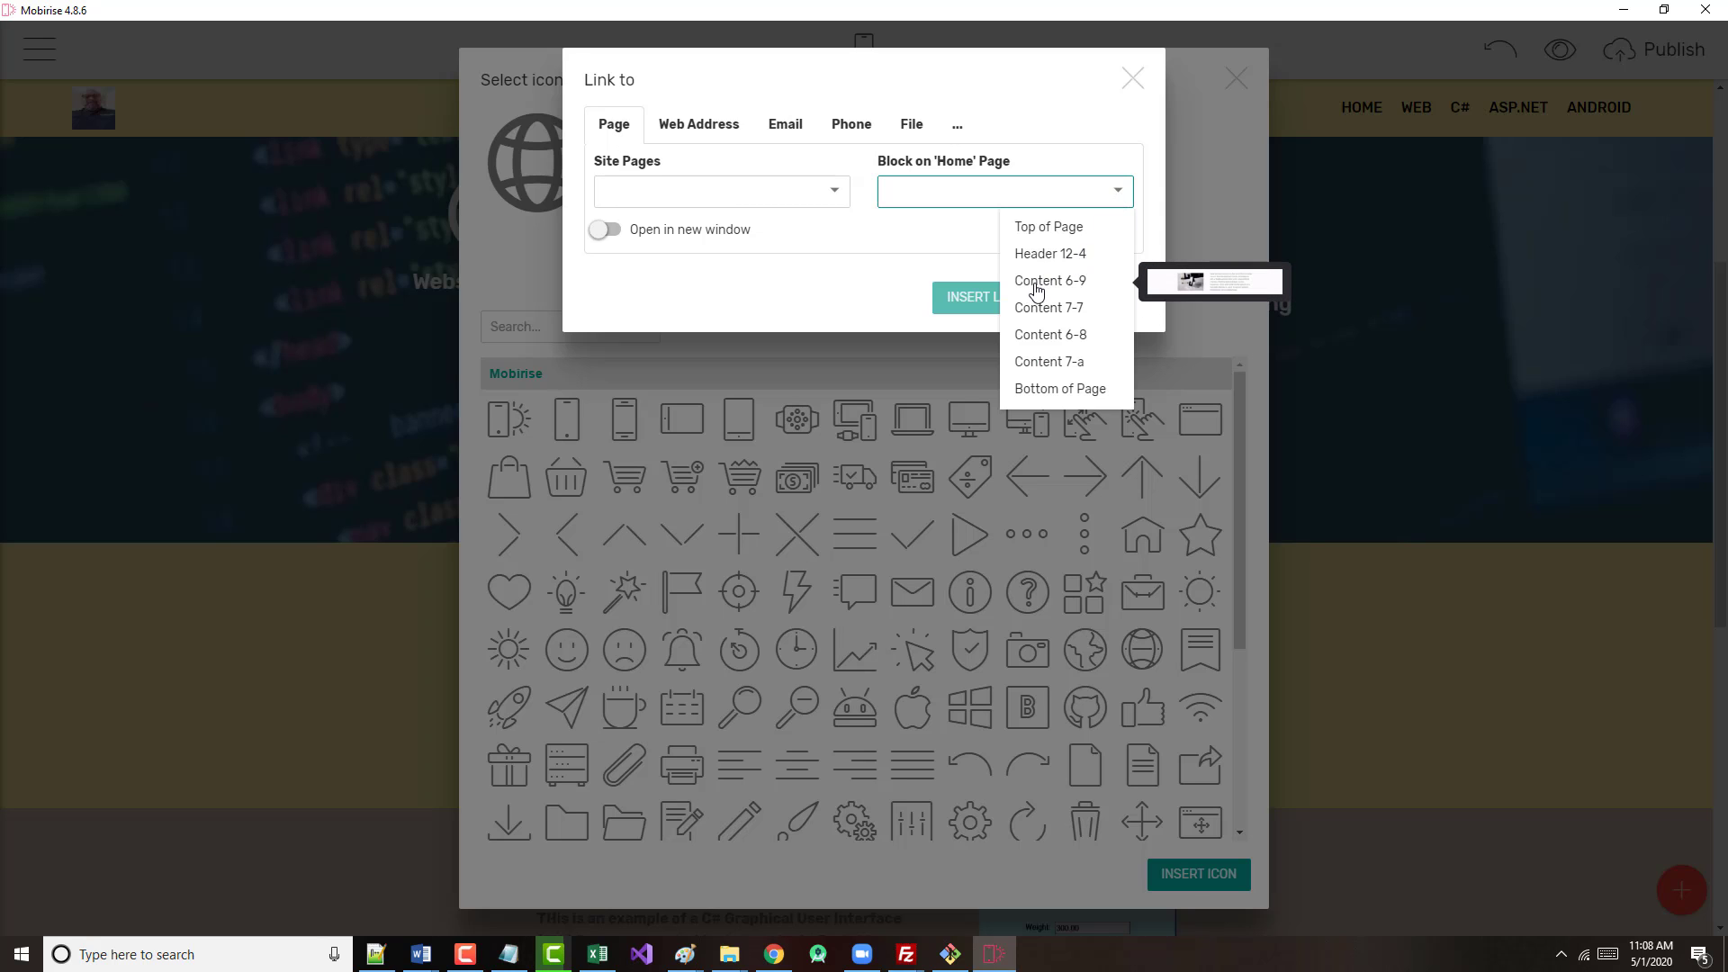
pyautogui.click(1033, 288)
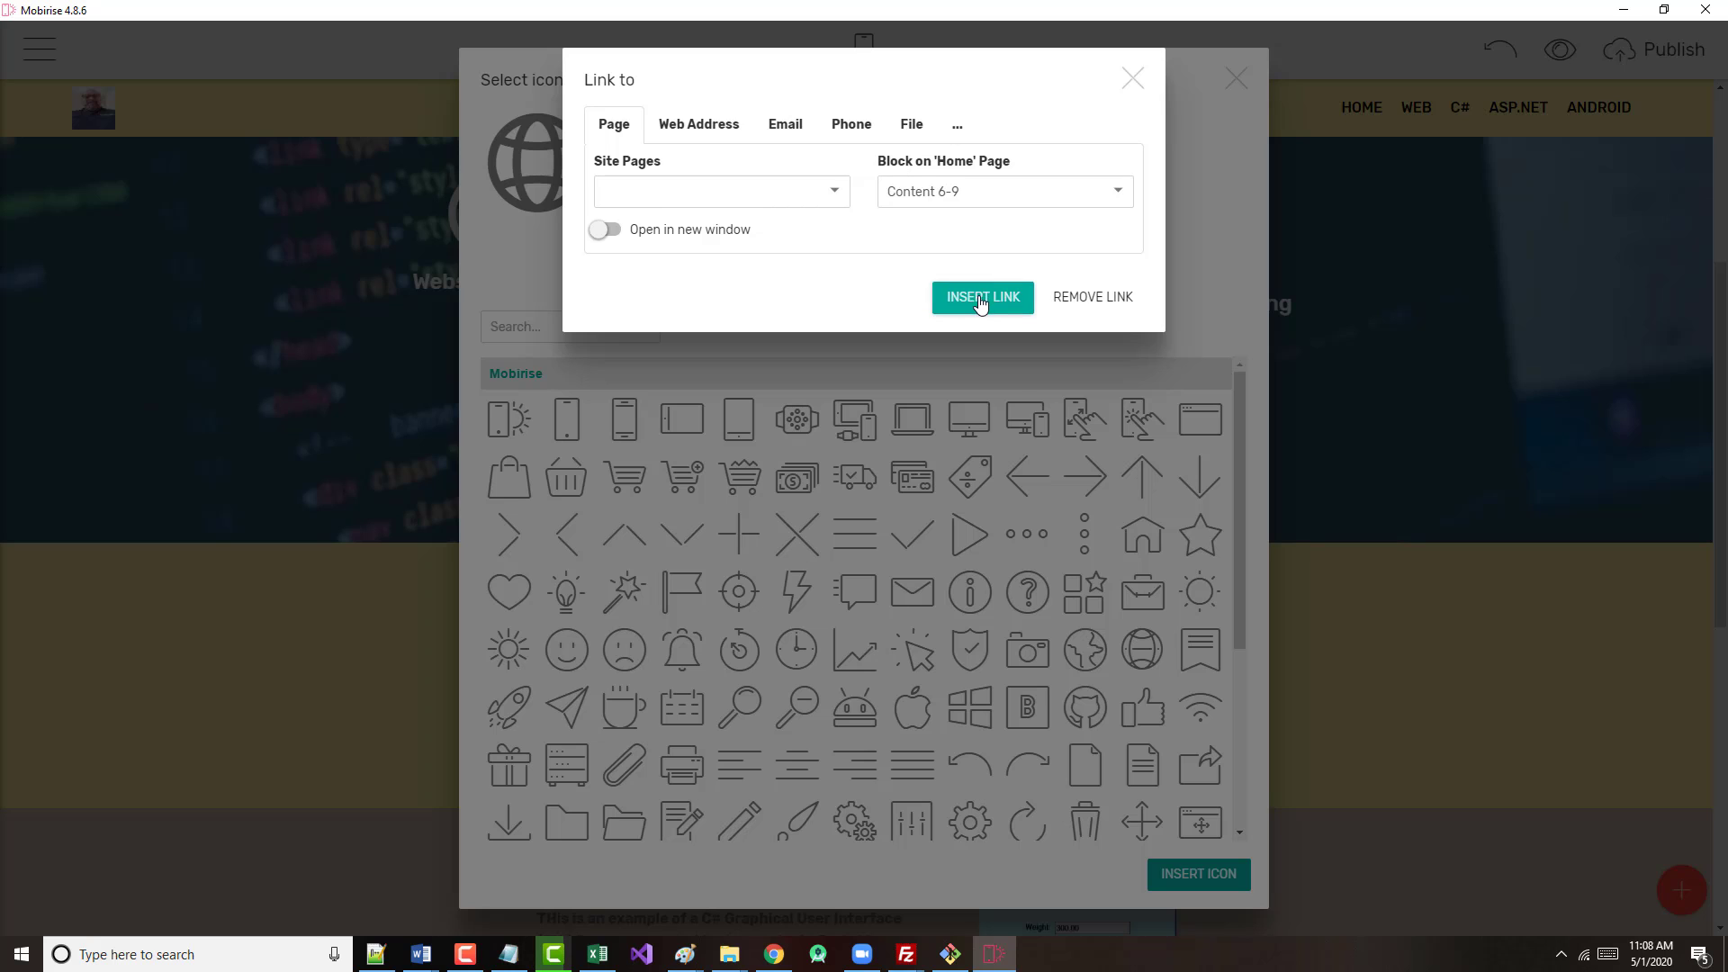
pyautogui.click(974, 300)
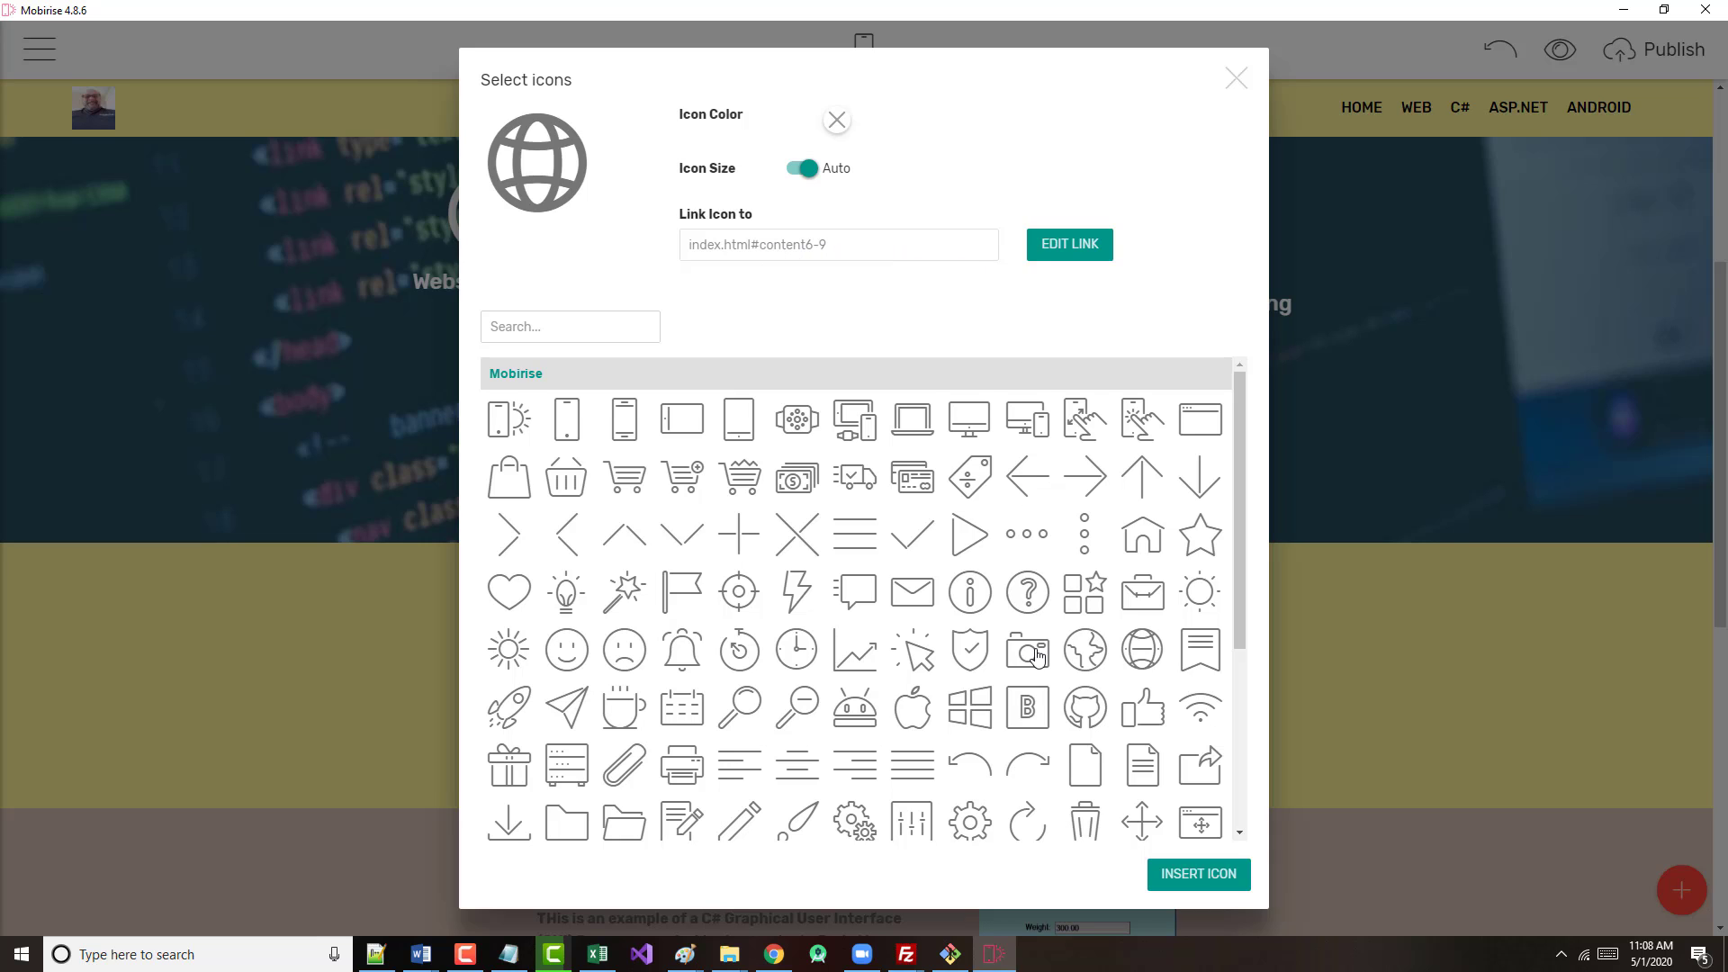
pyautogui.click(1237, 79)
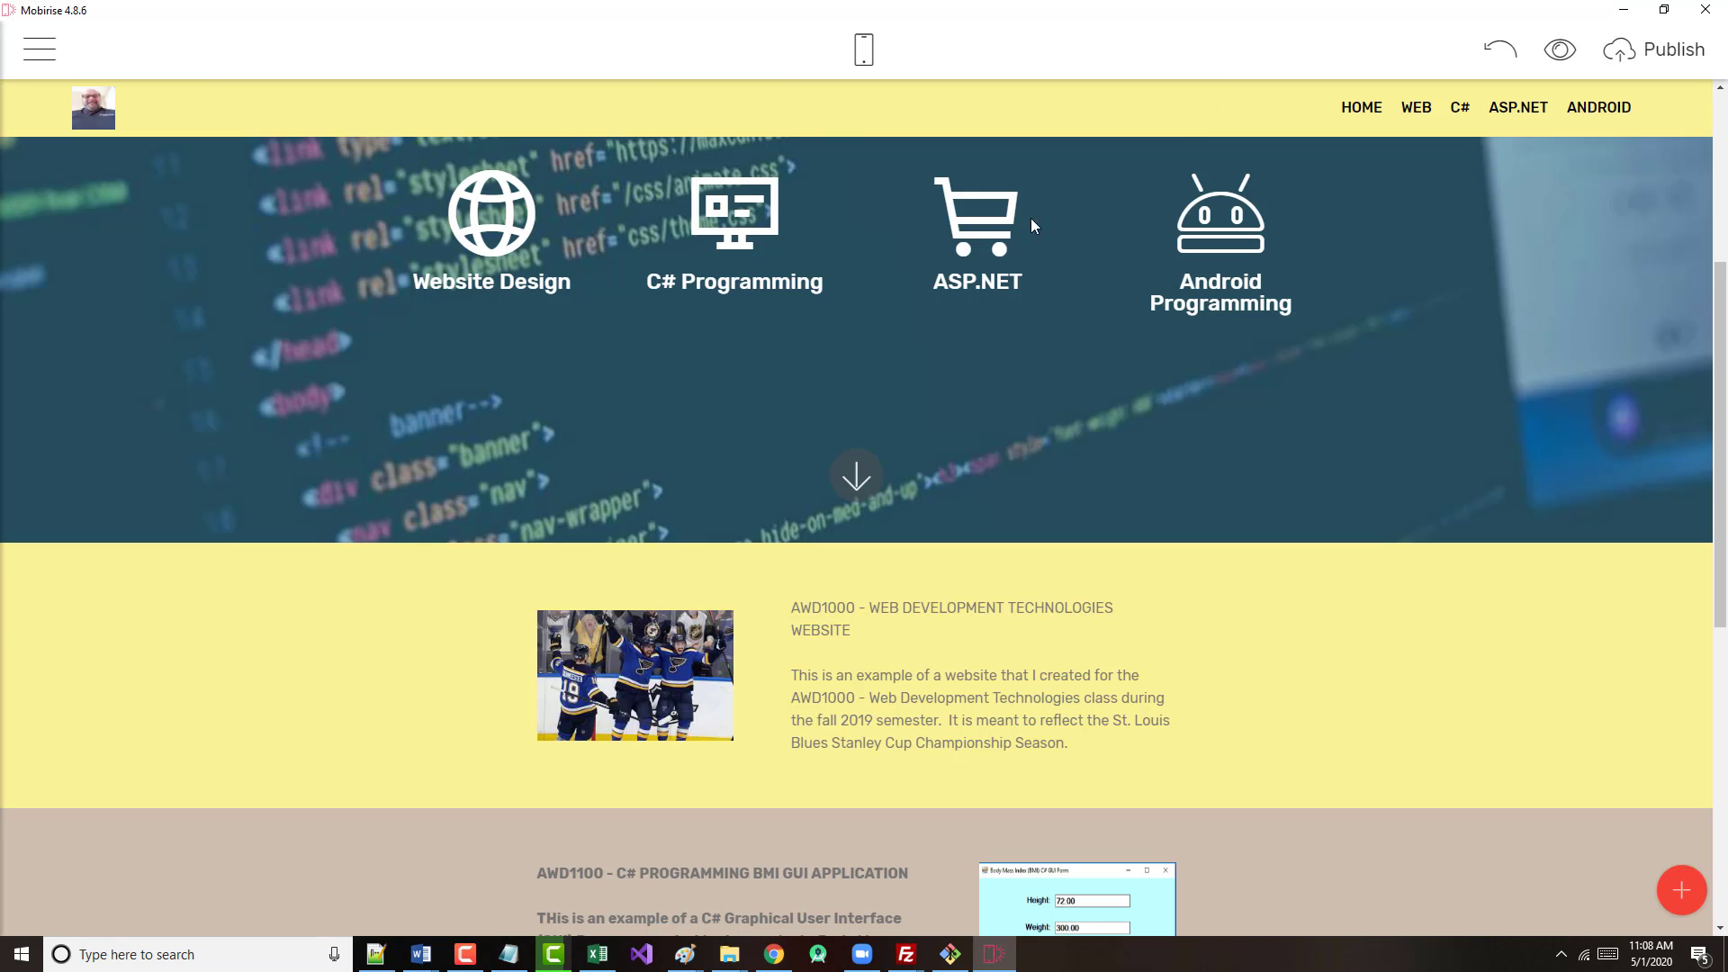
# - Try to replace the C# Programming icon's web address with a link to block Content 7-7 on the Home page
pyautogui.click(792, 301)
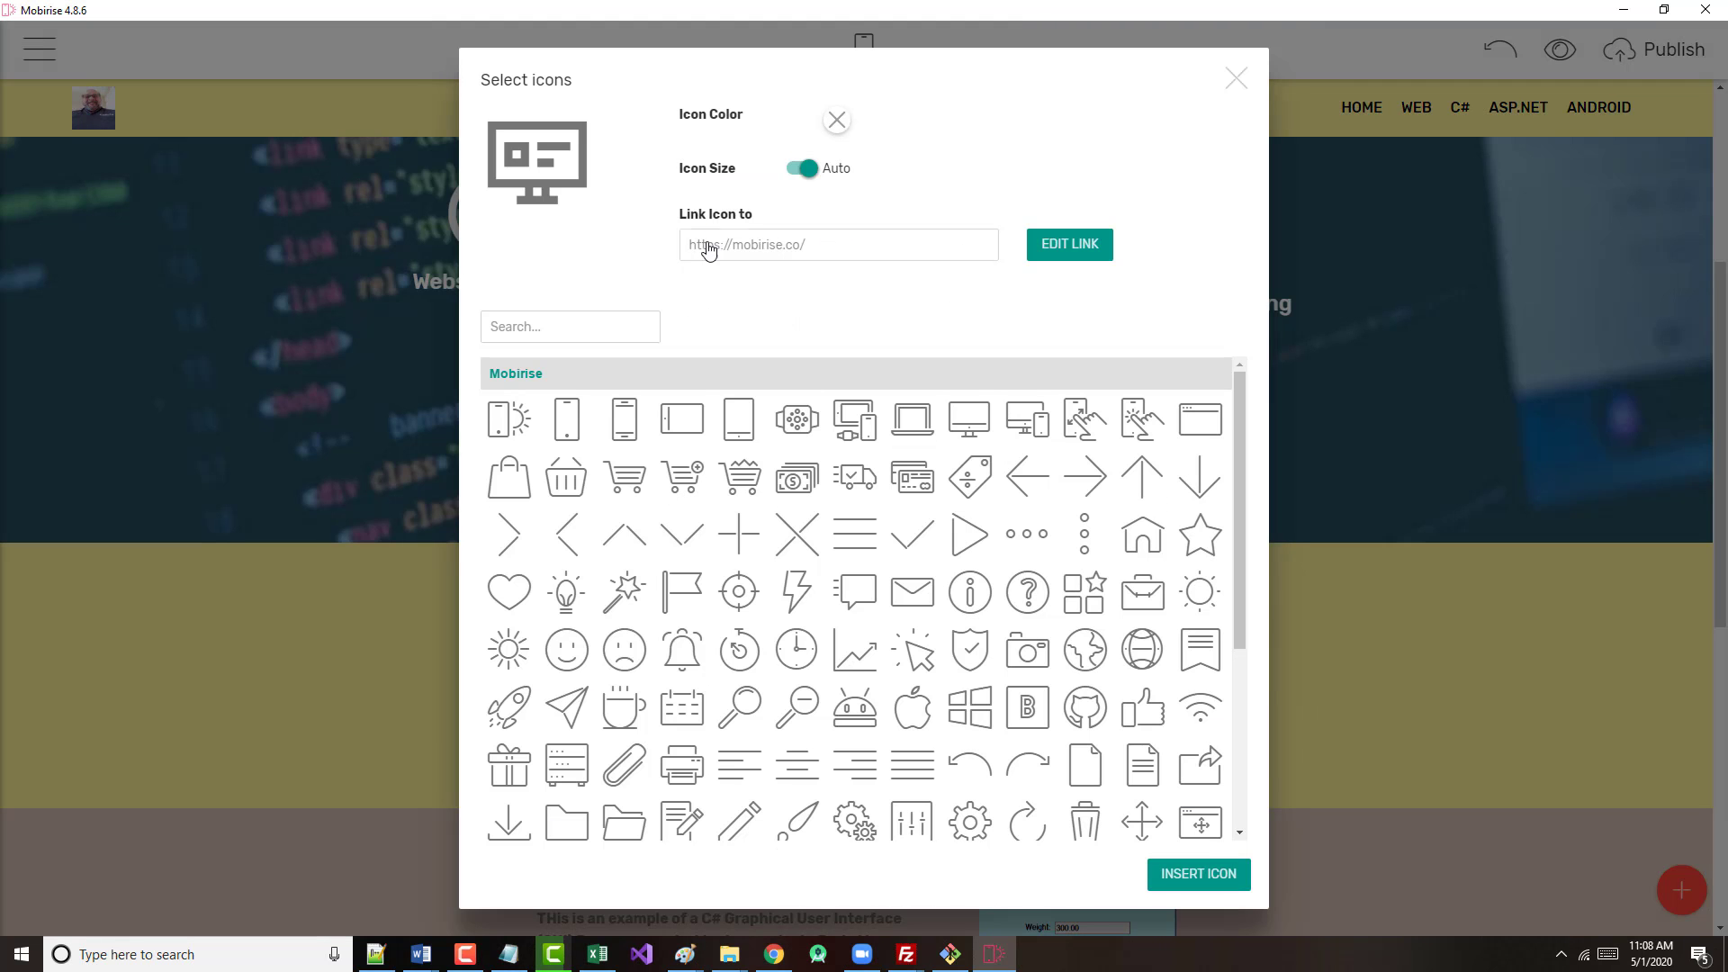
pyautogui.click(709, 249)
pyautogui.click(806, 250)
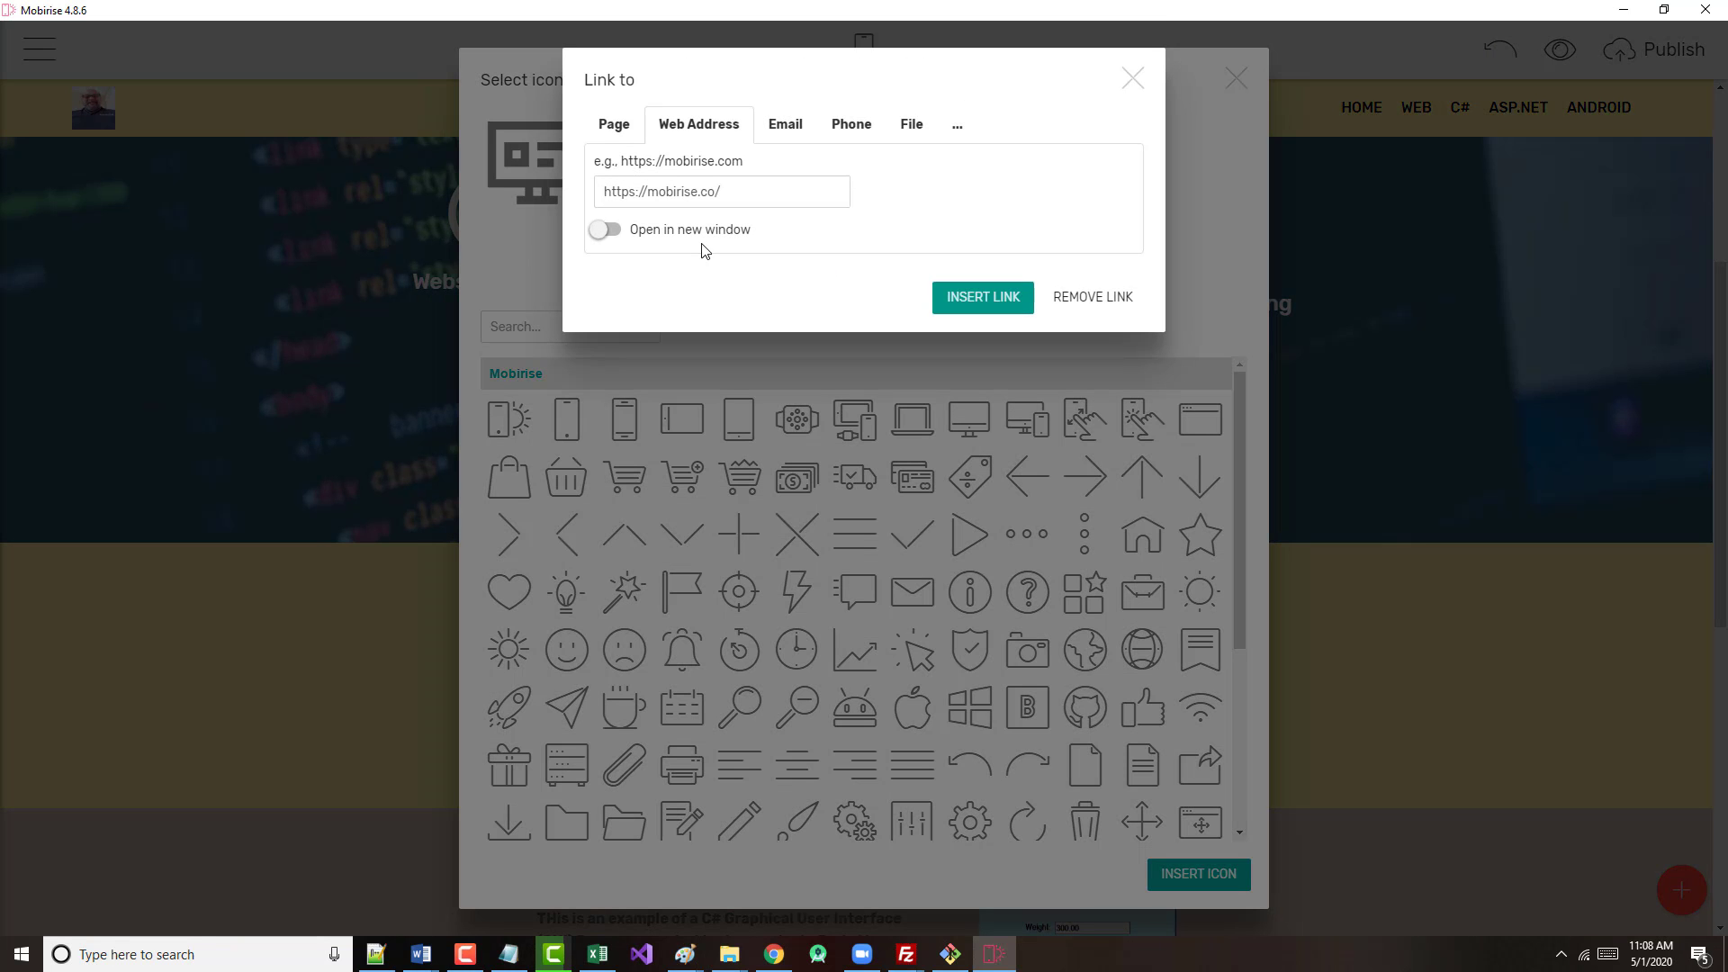
pyautogui.tripleClick(613, 194)
pyautogui.press('BackSpace')
pyautogui.click(616, 128)
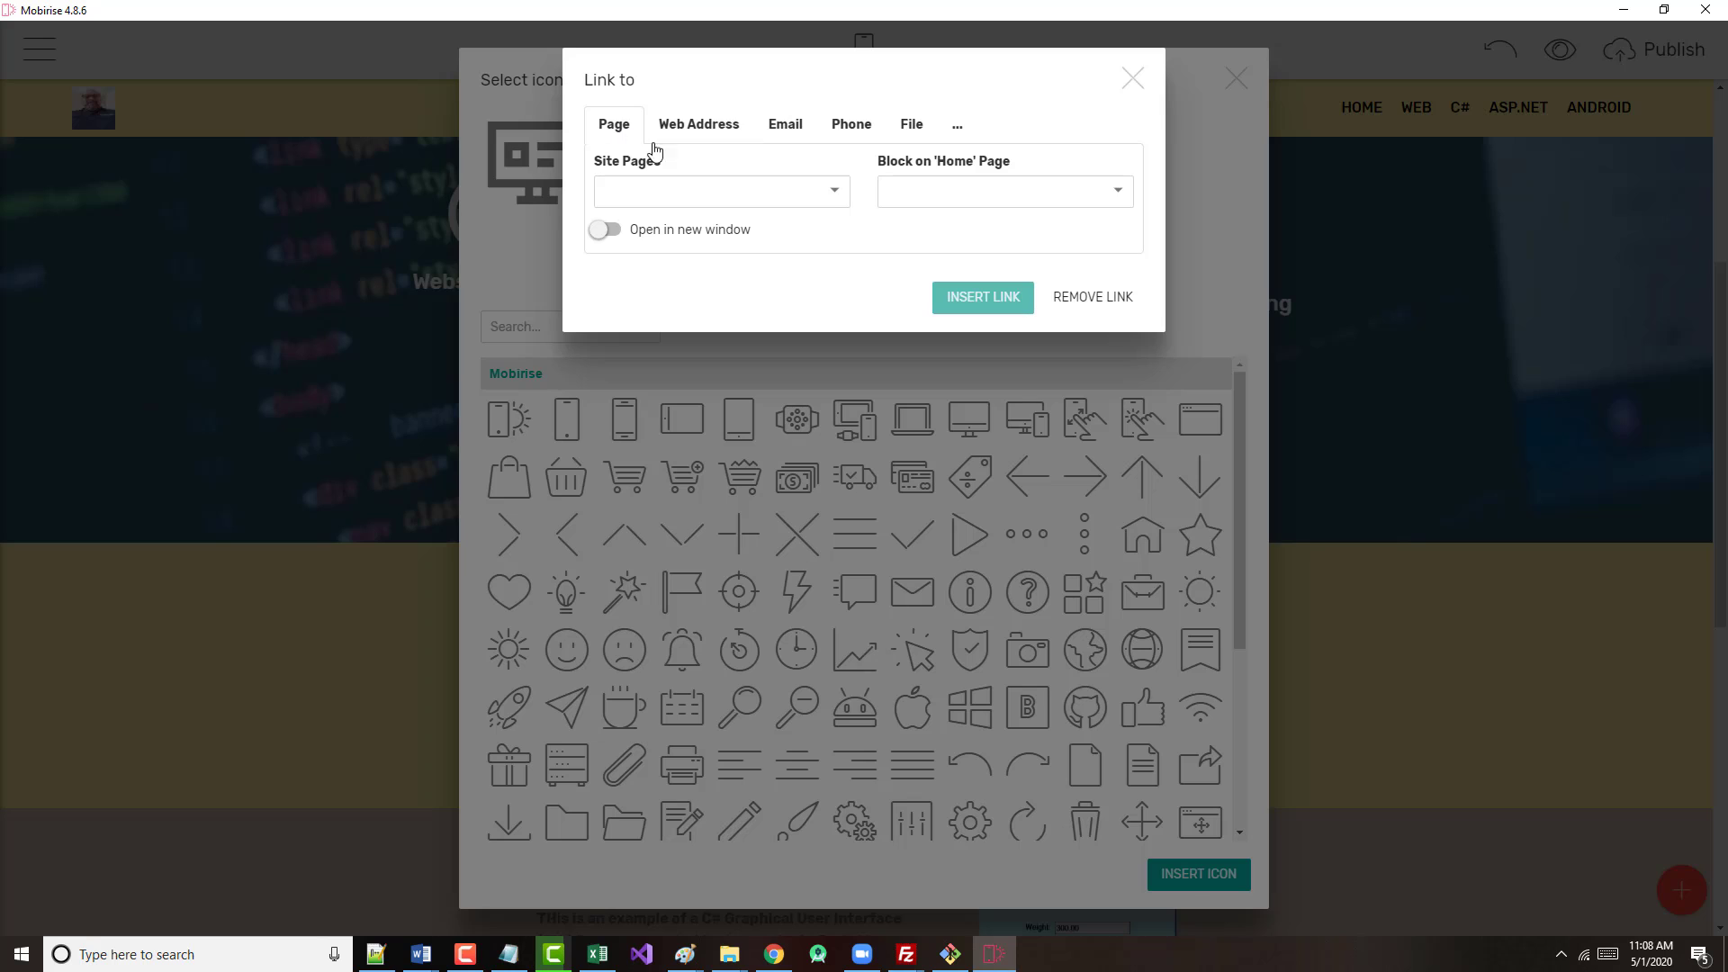
pyautogui.click(1121, 191)
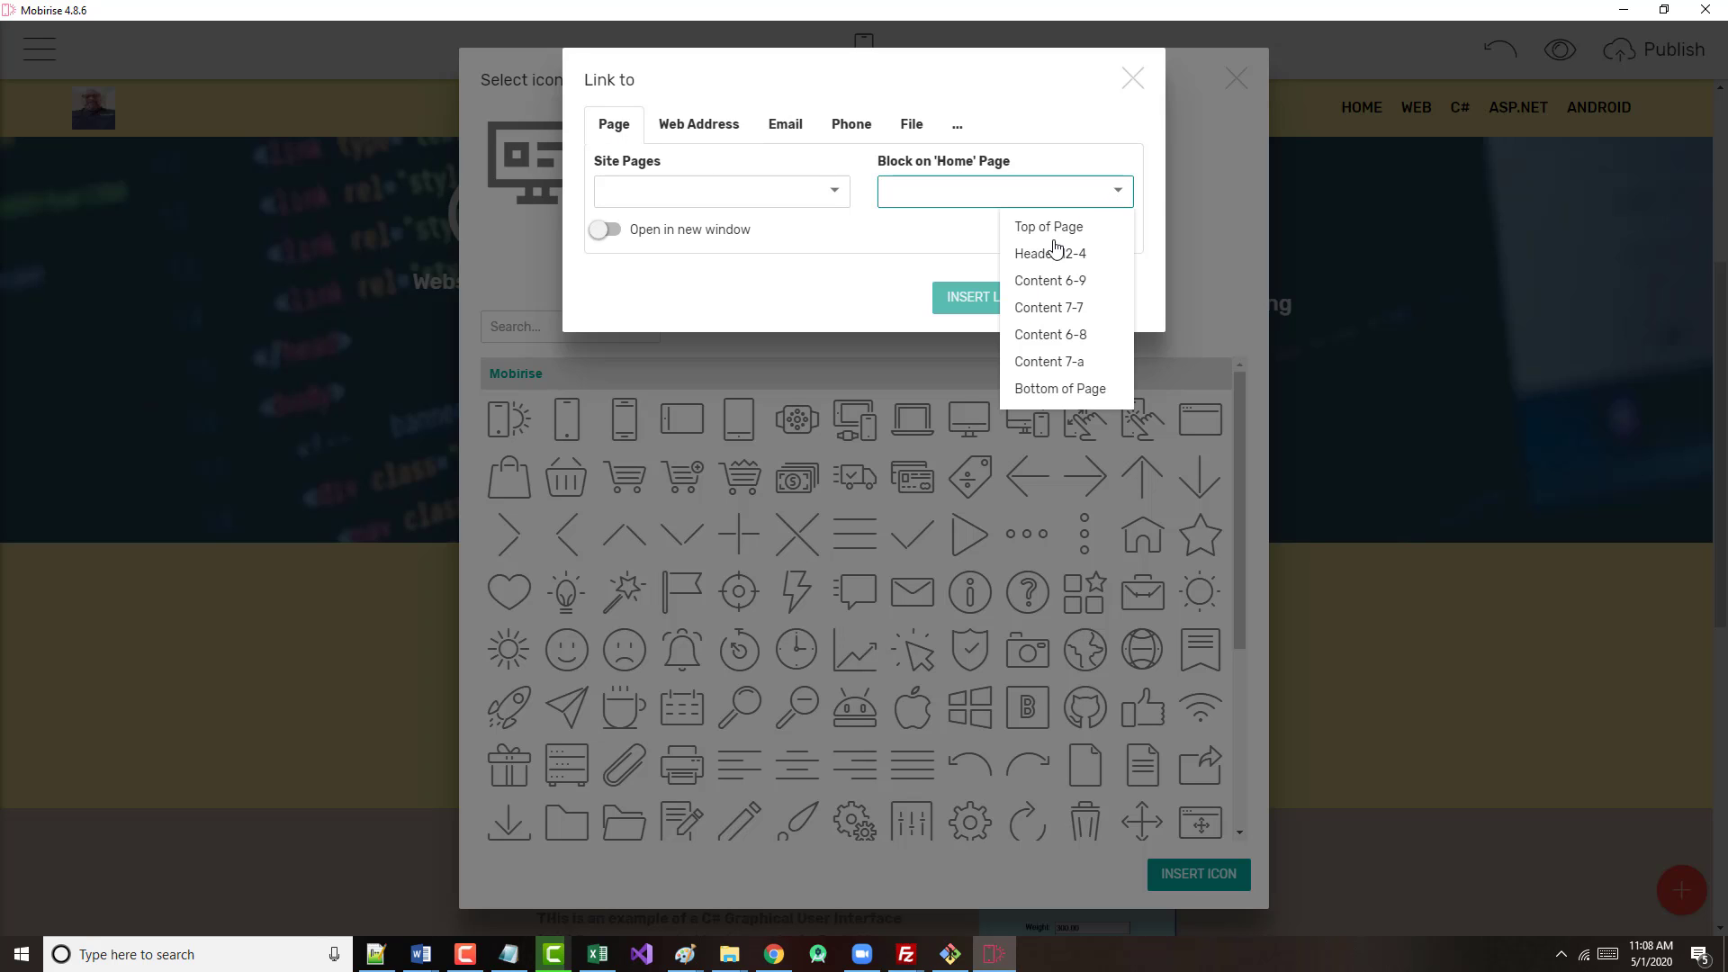
pyautogui.click(1044, 308)
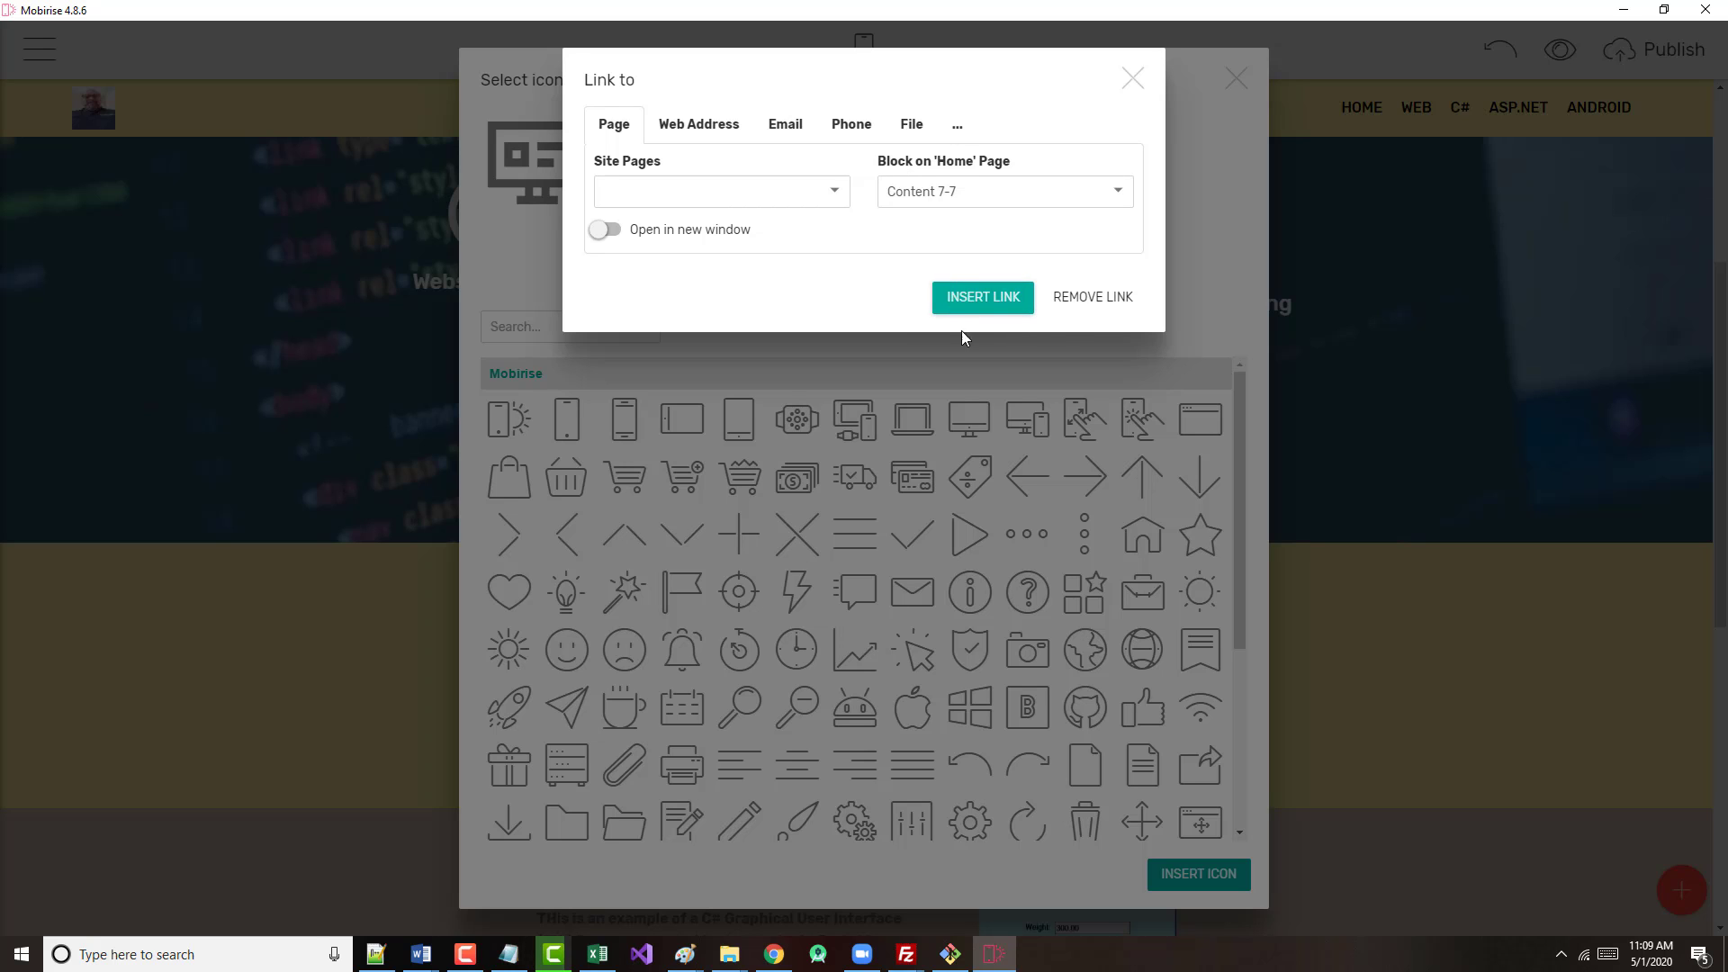
pyautogui.click(994, 298)
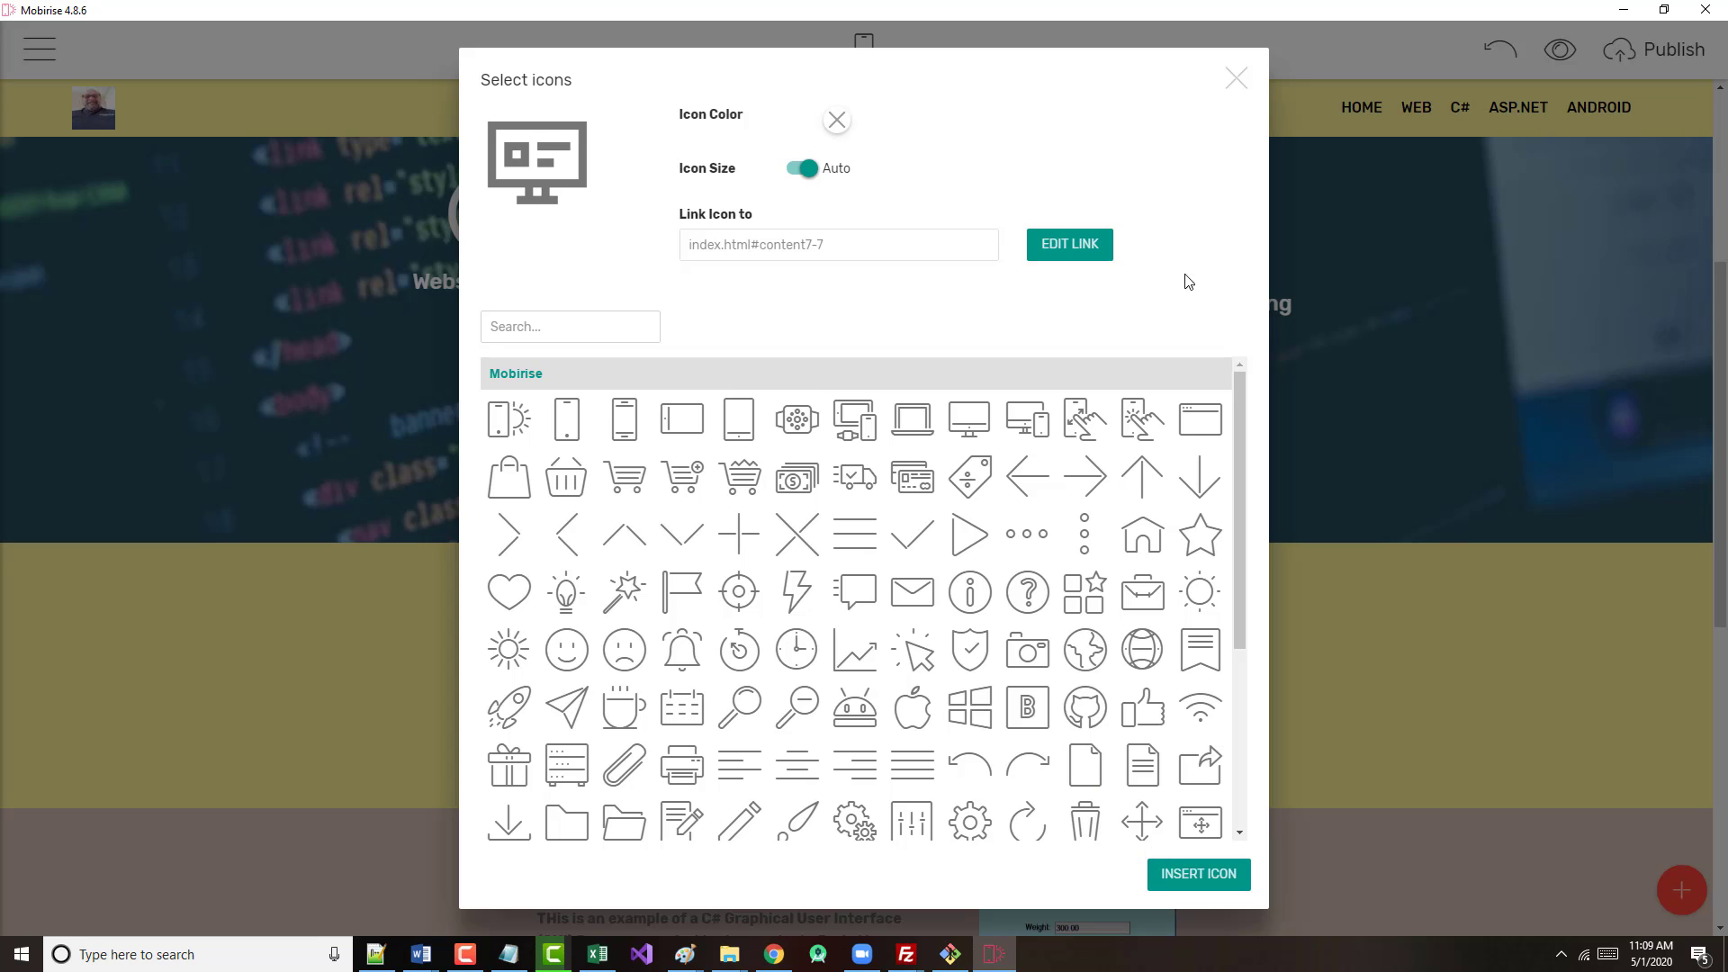
pyautogui.click(1238, 79)
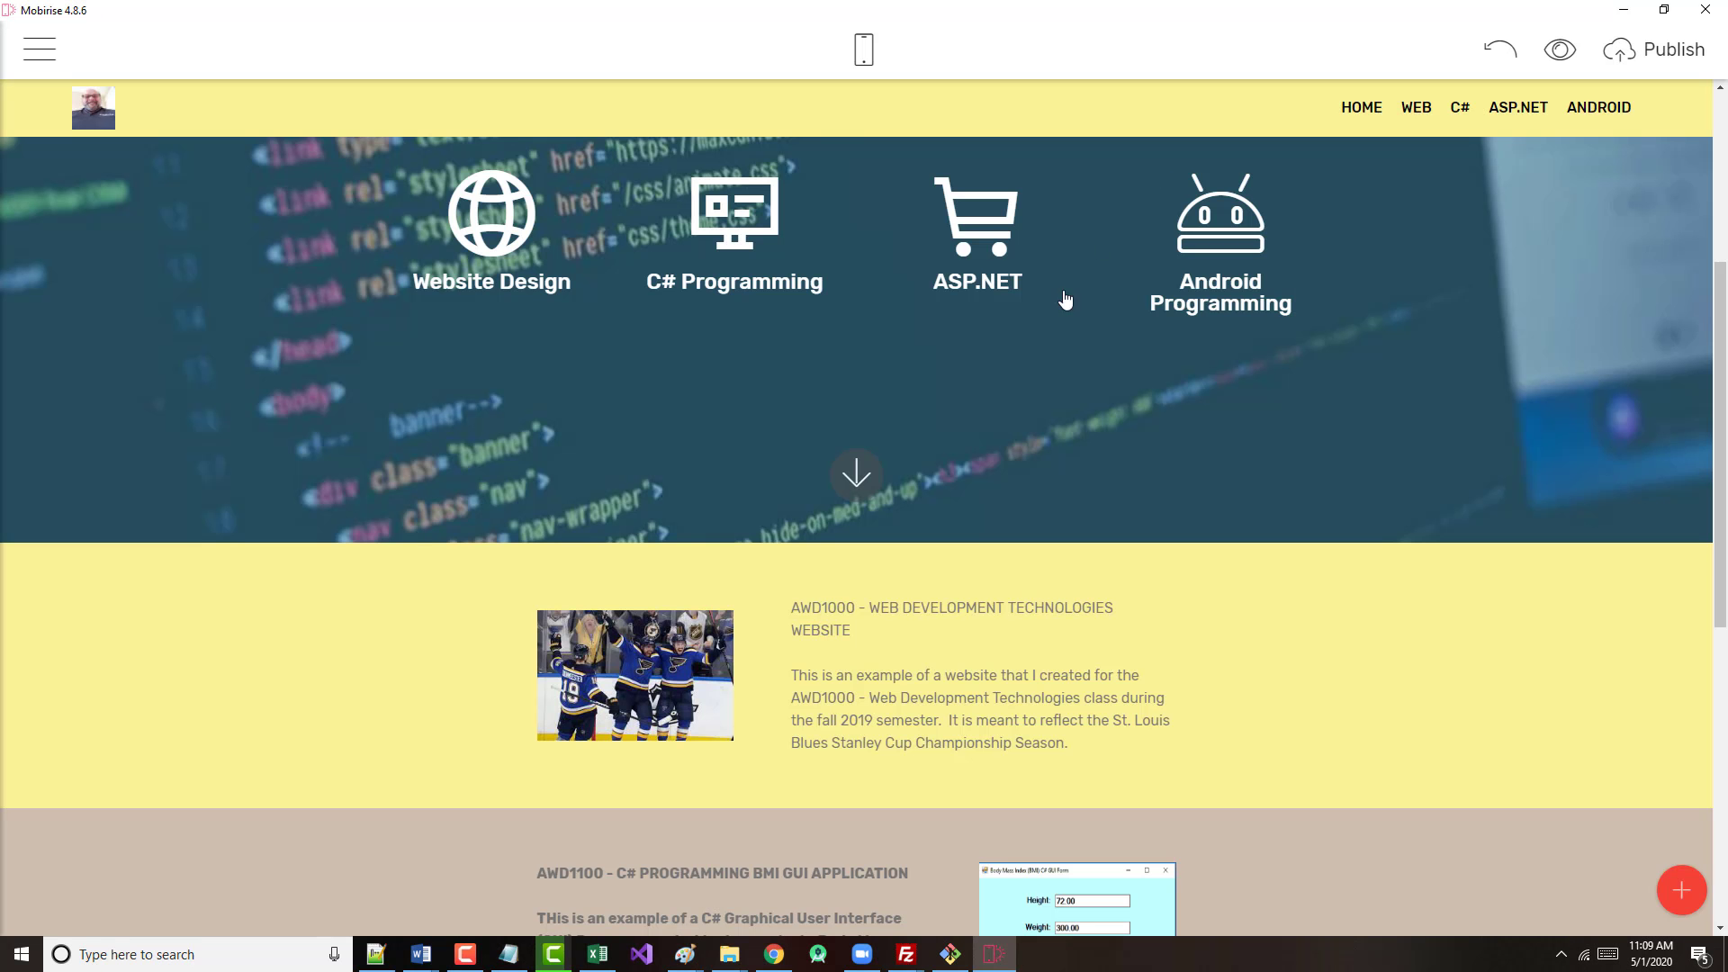
# - Try to replace the ASP.NET cart icon's web address with a link to block Content 6-8 on the Home page
pyautogui.click(977, 246)
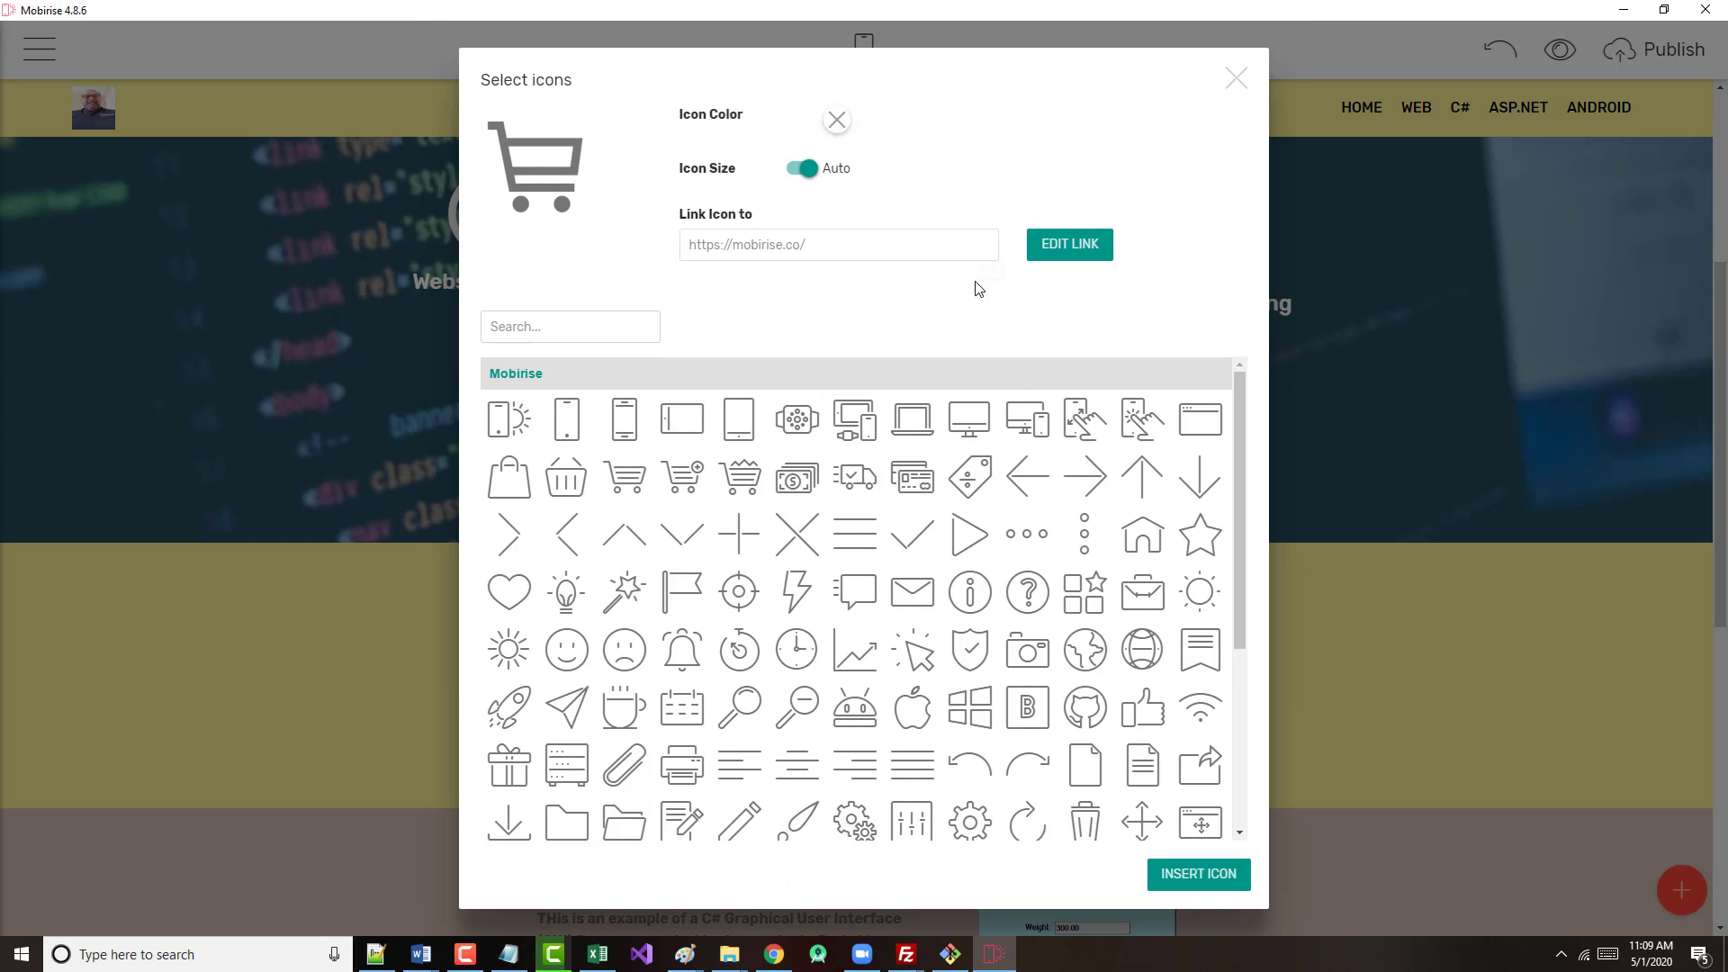
pyautogui.click(832, 248)
pyautogui.click(832, 249)
pyautogui.tripleClick(707, 190)
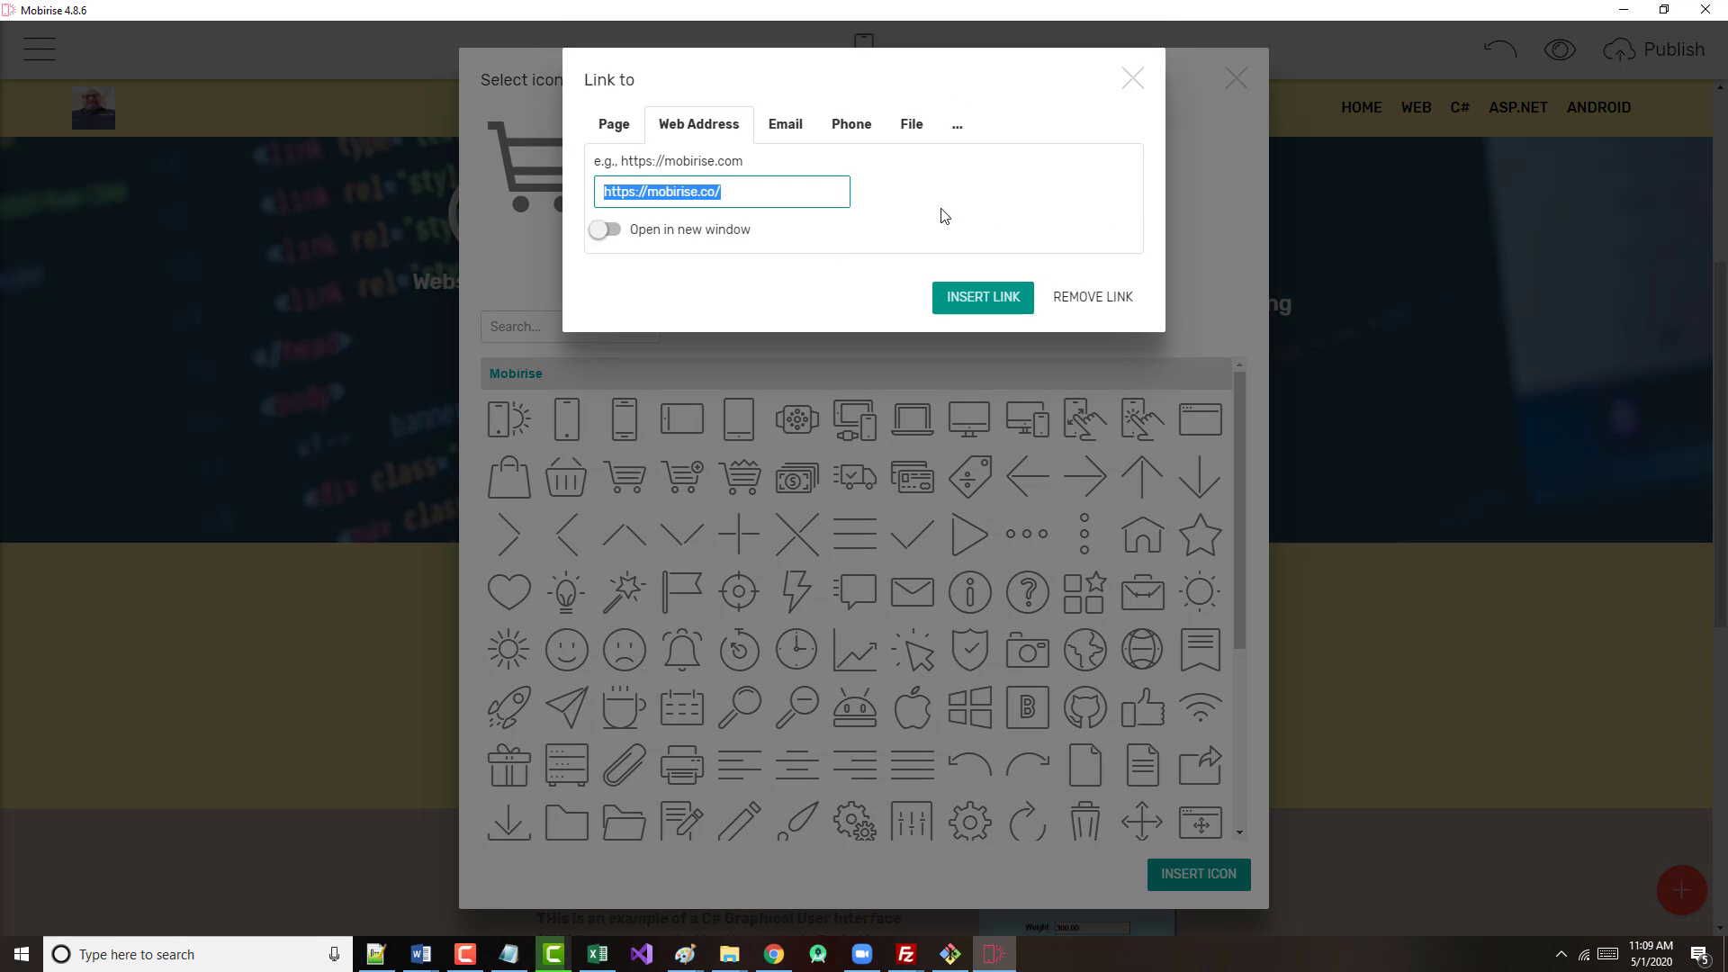
pyautogui.press('BackSpace')
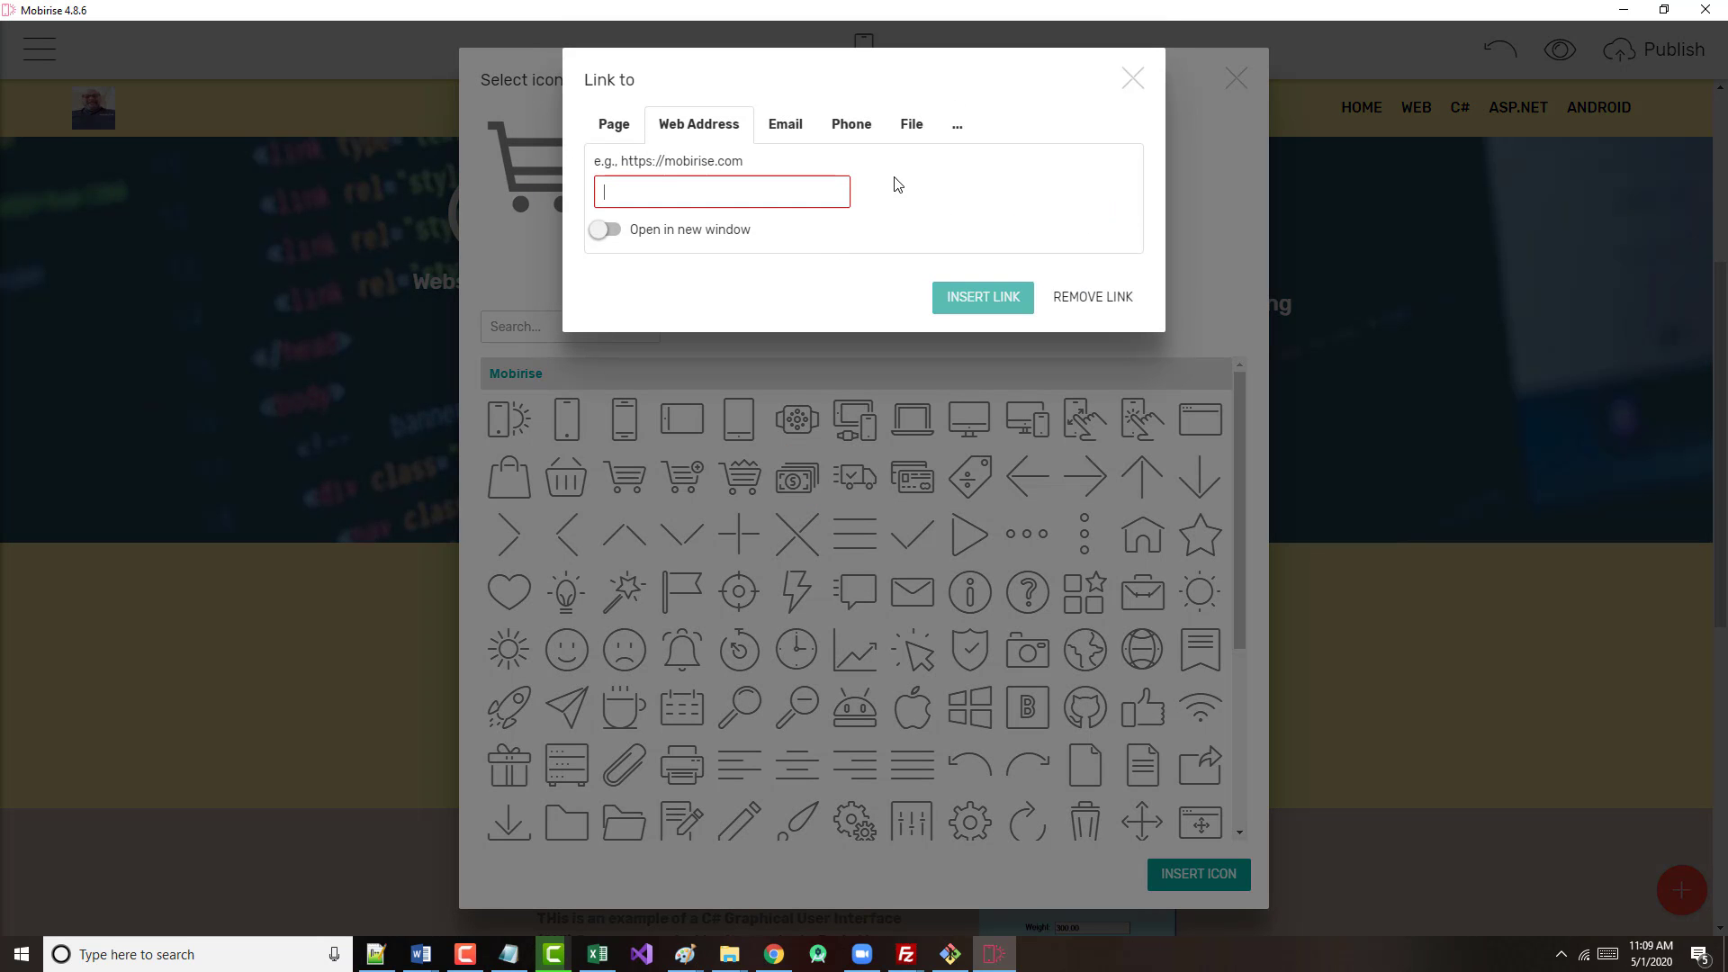
pyautogui.click(619, 127)
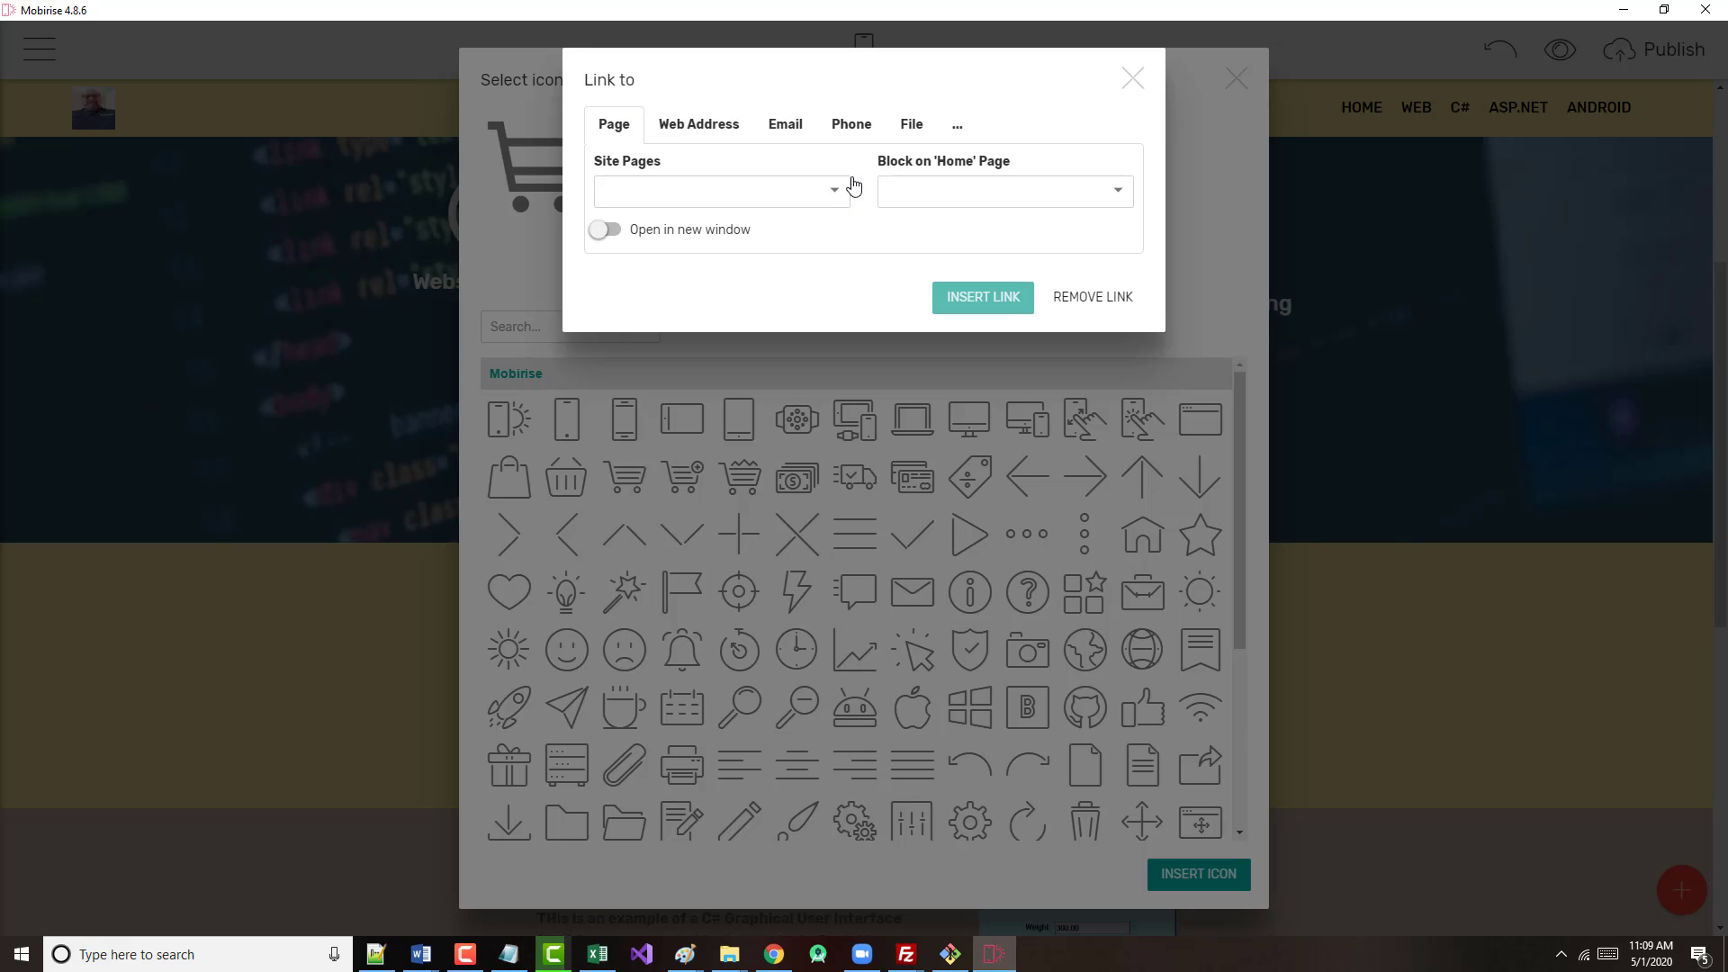
pyautogui.click(1119, 195)
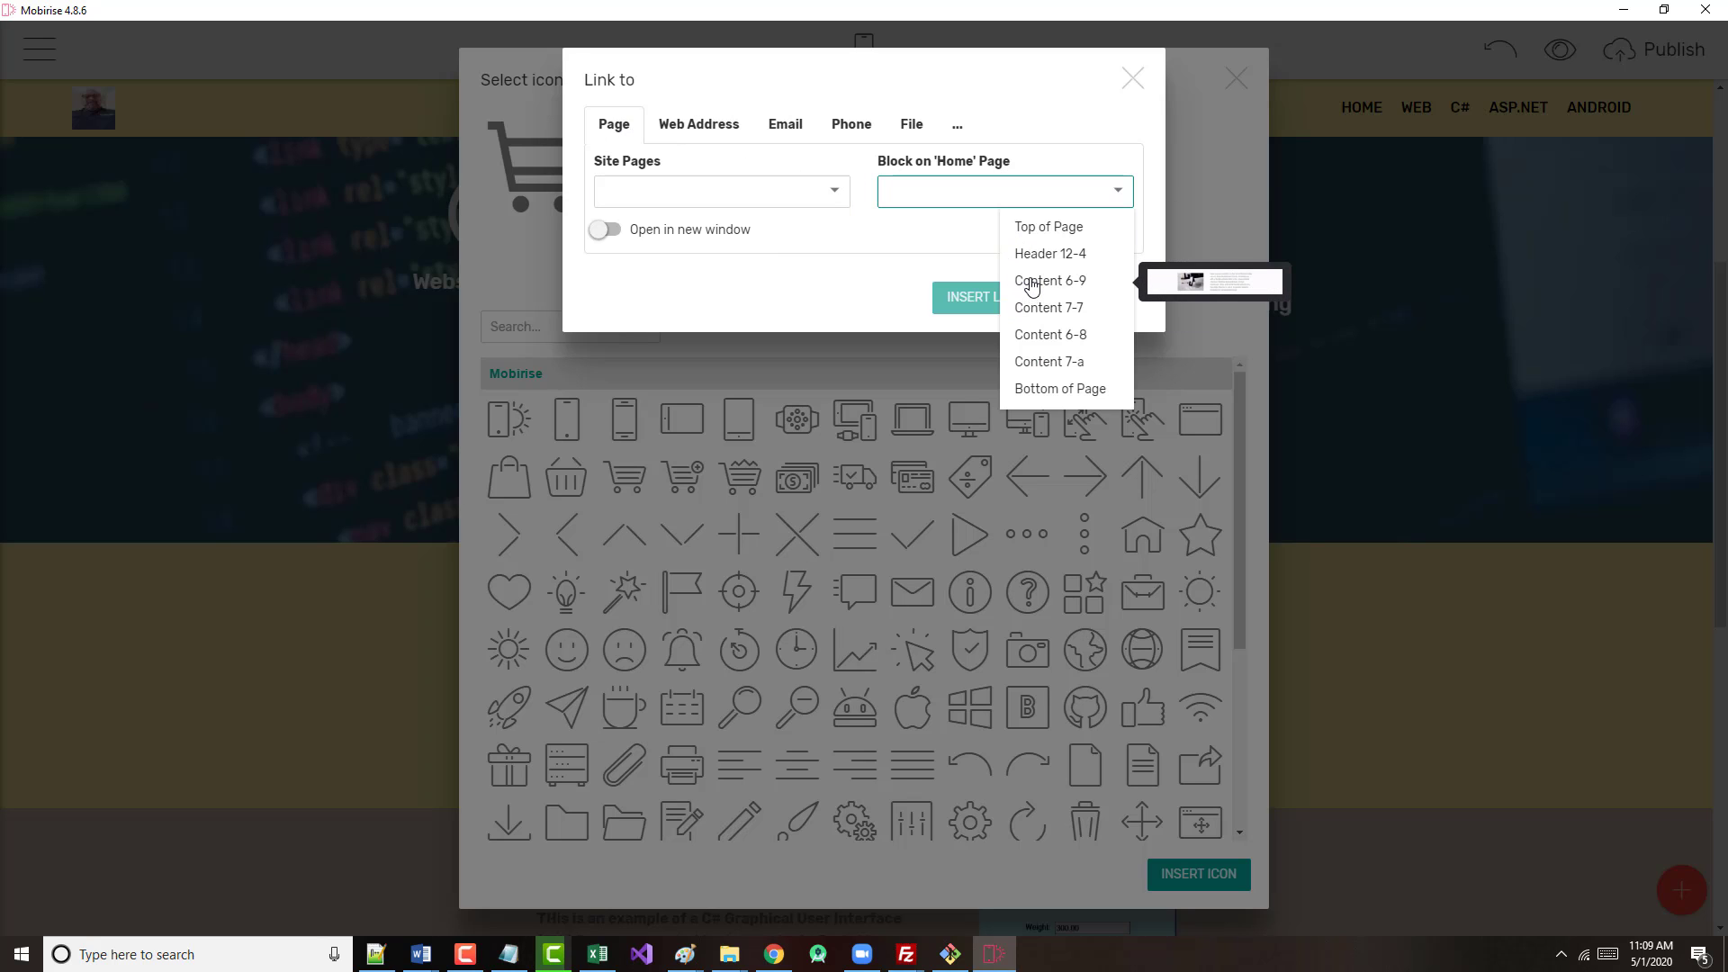
pyautogui.click(1046, 334)
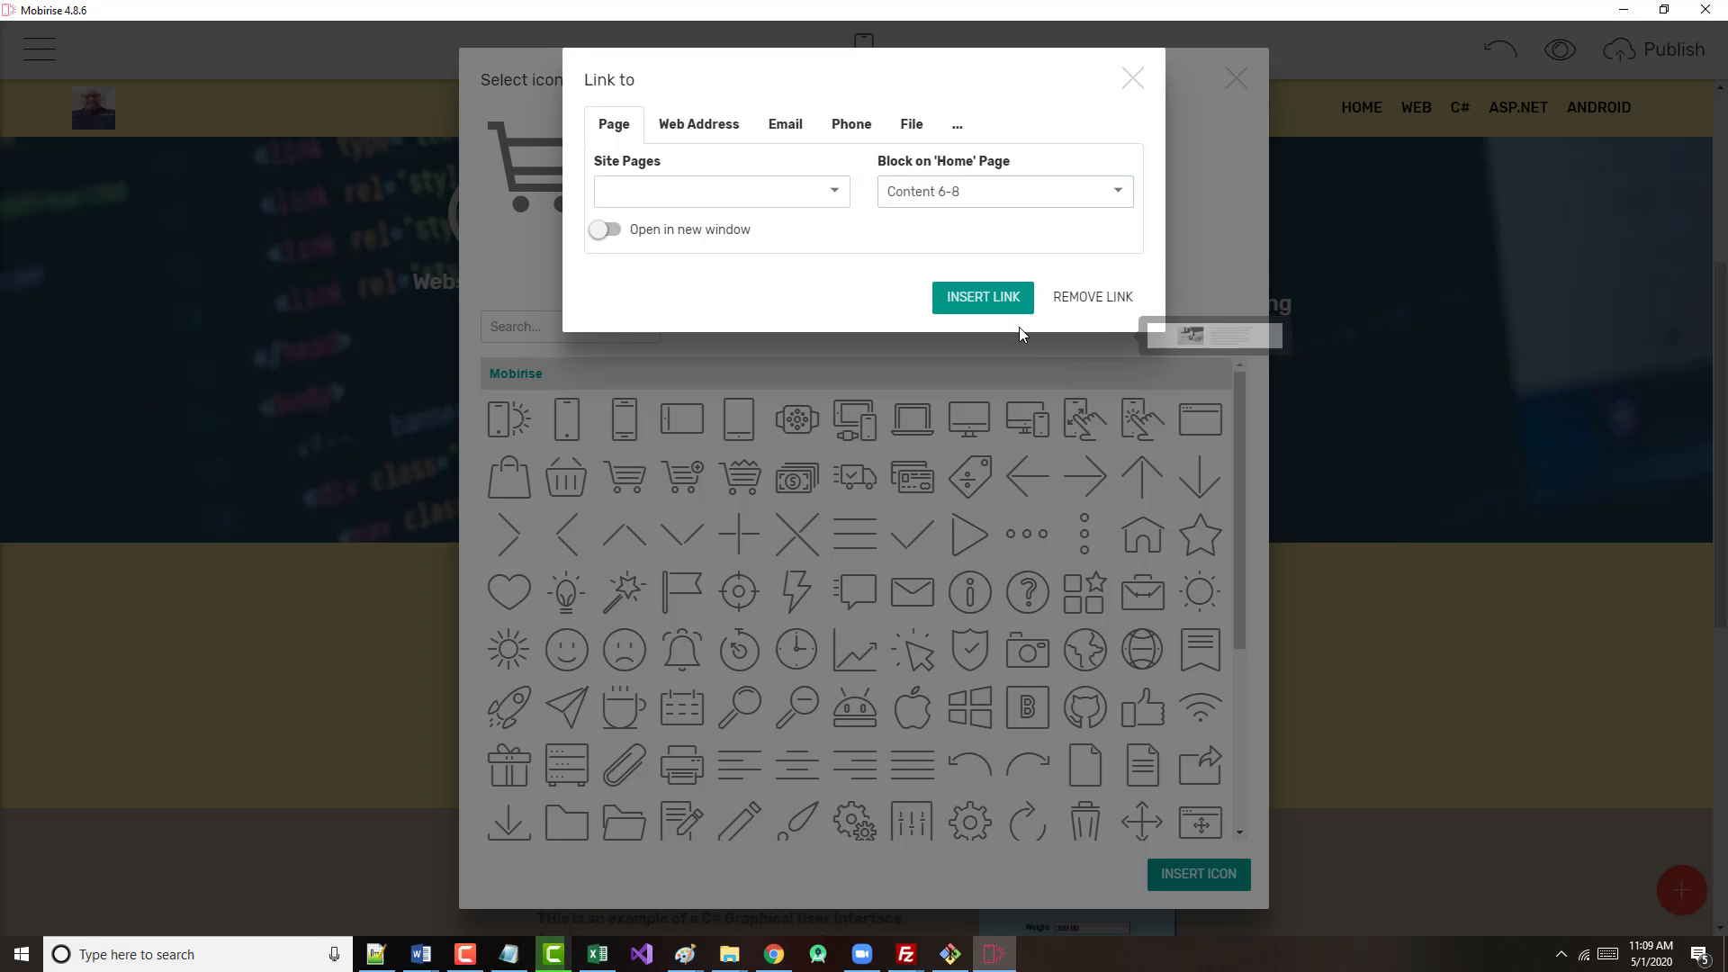
pyautogui.click(984, 298)
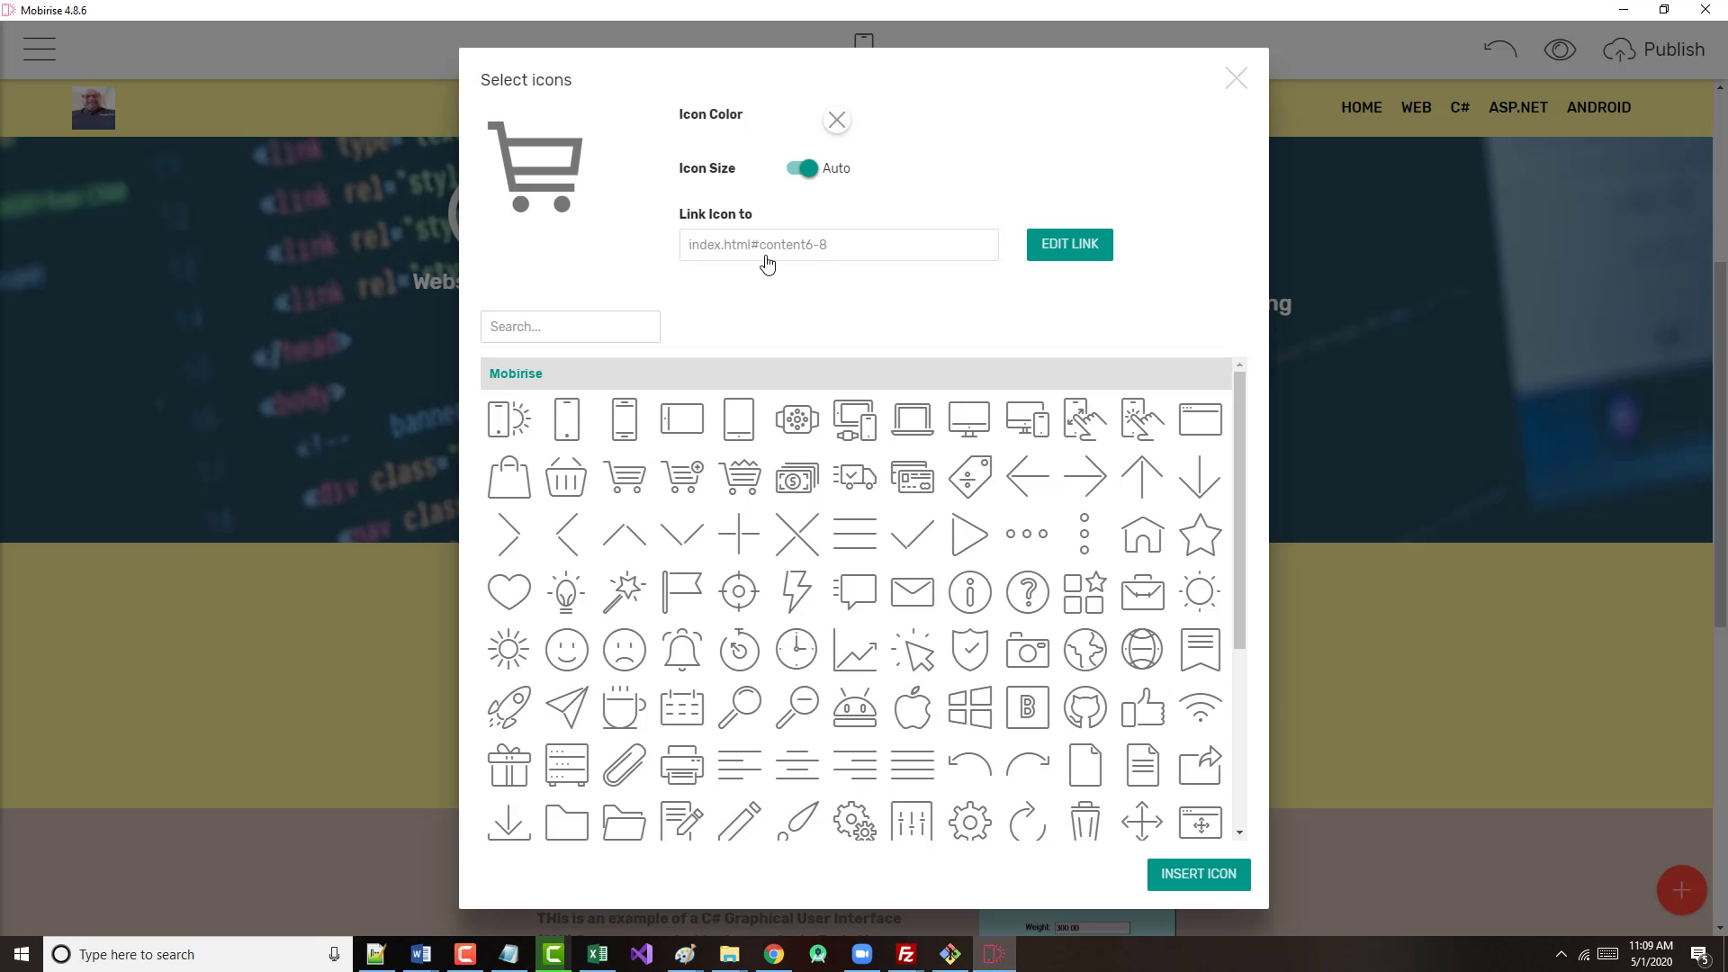
pyautogui.click(1237, 79)
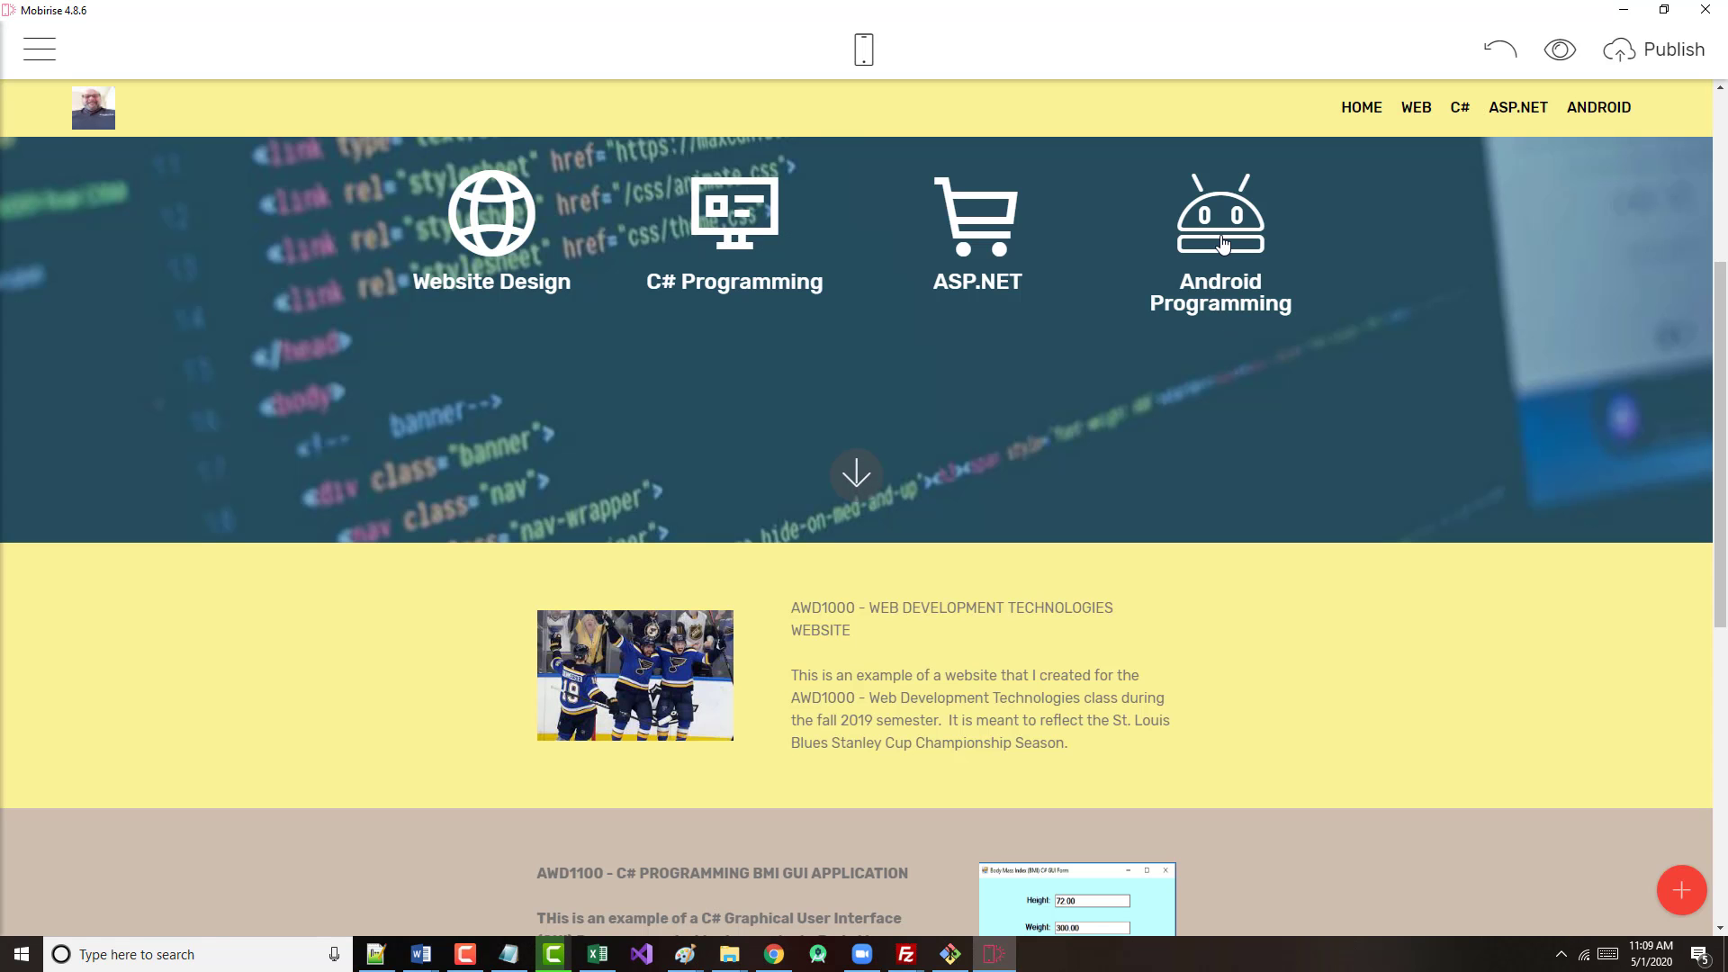
# - Try to replace the Android Programming icon's web address with a link to block Content 7-a on the Home page
pyautogui.click(1215, 258)
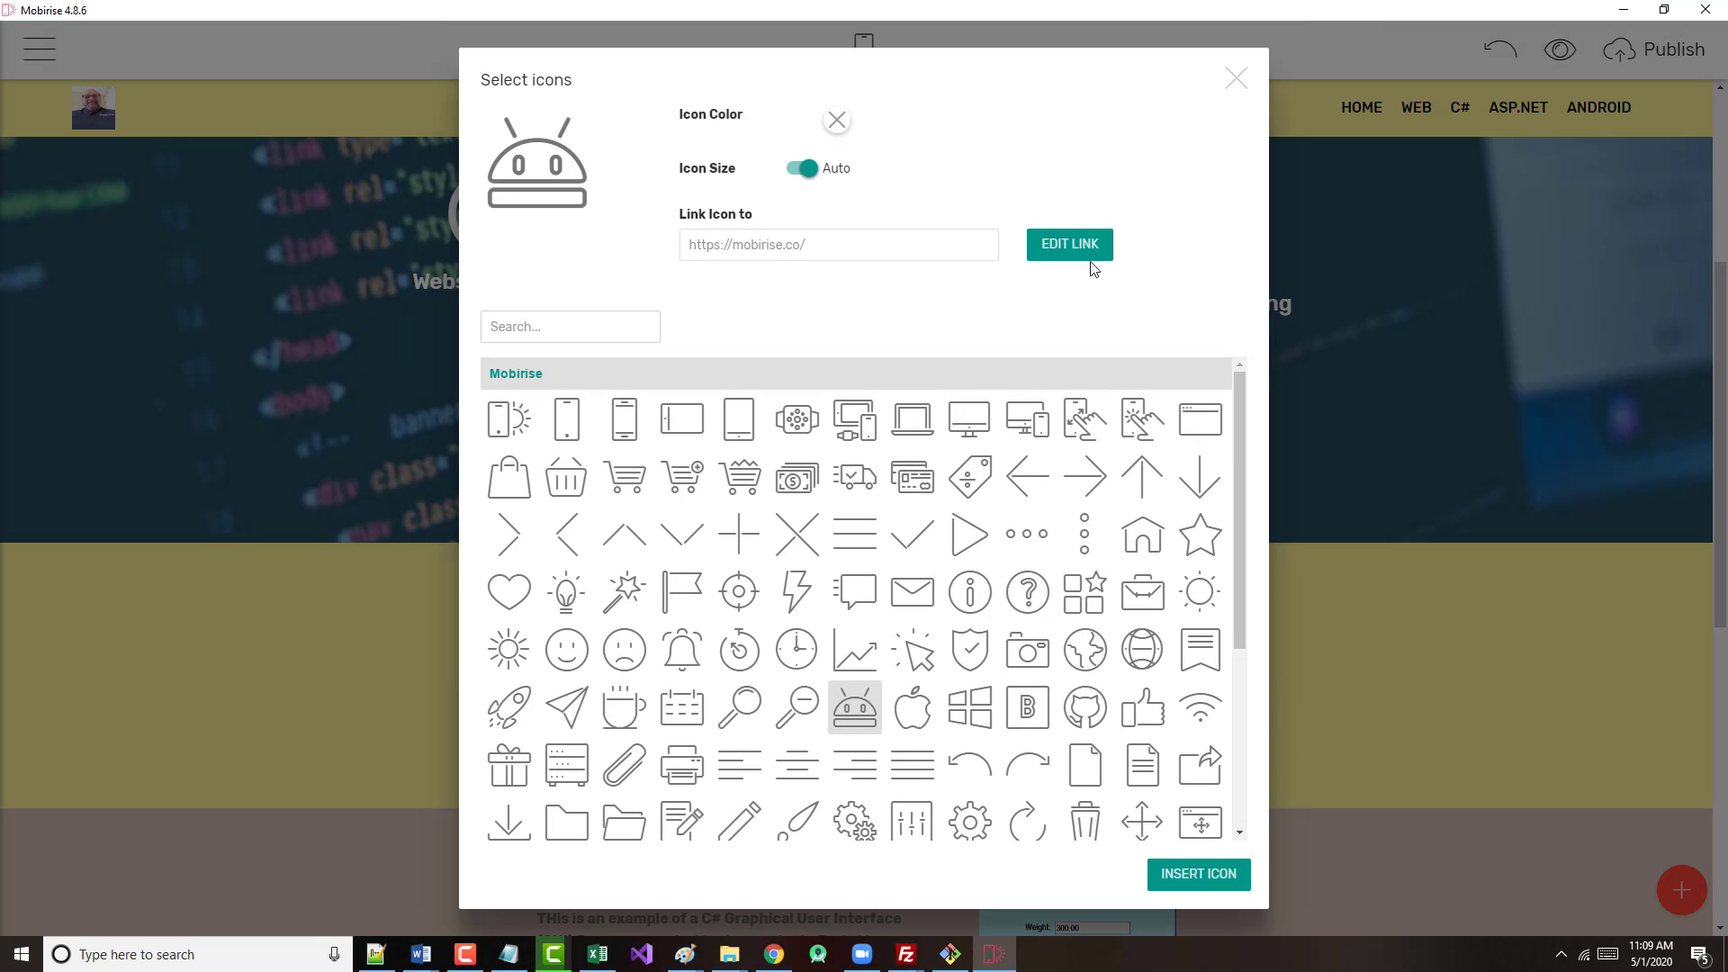
pyautogui.click(866, 248)
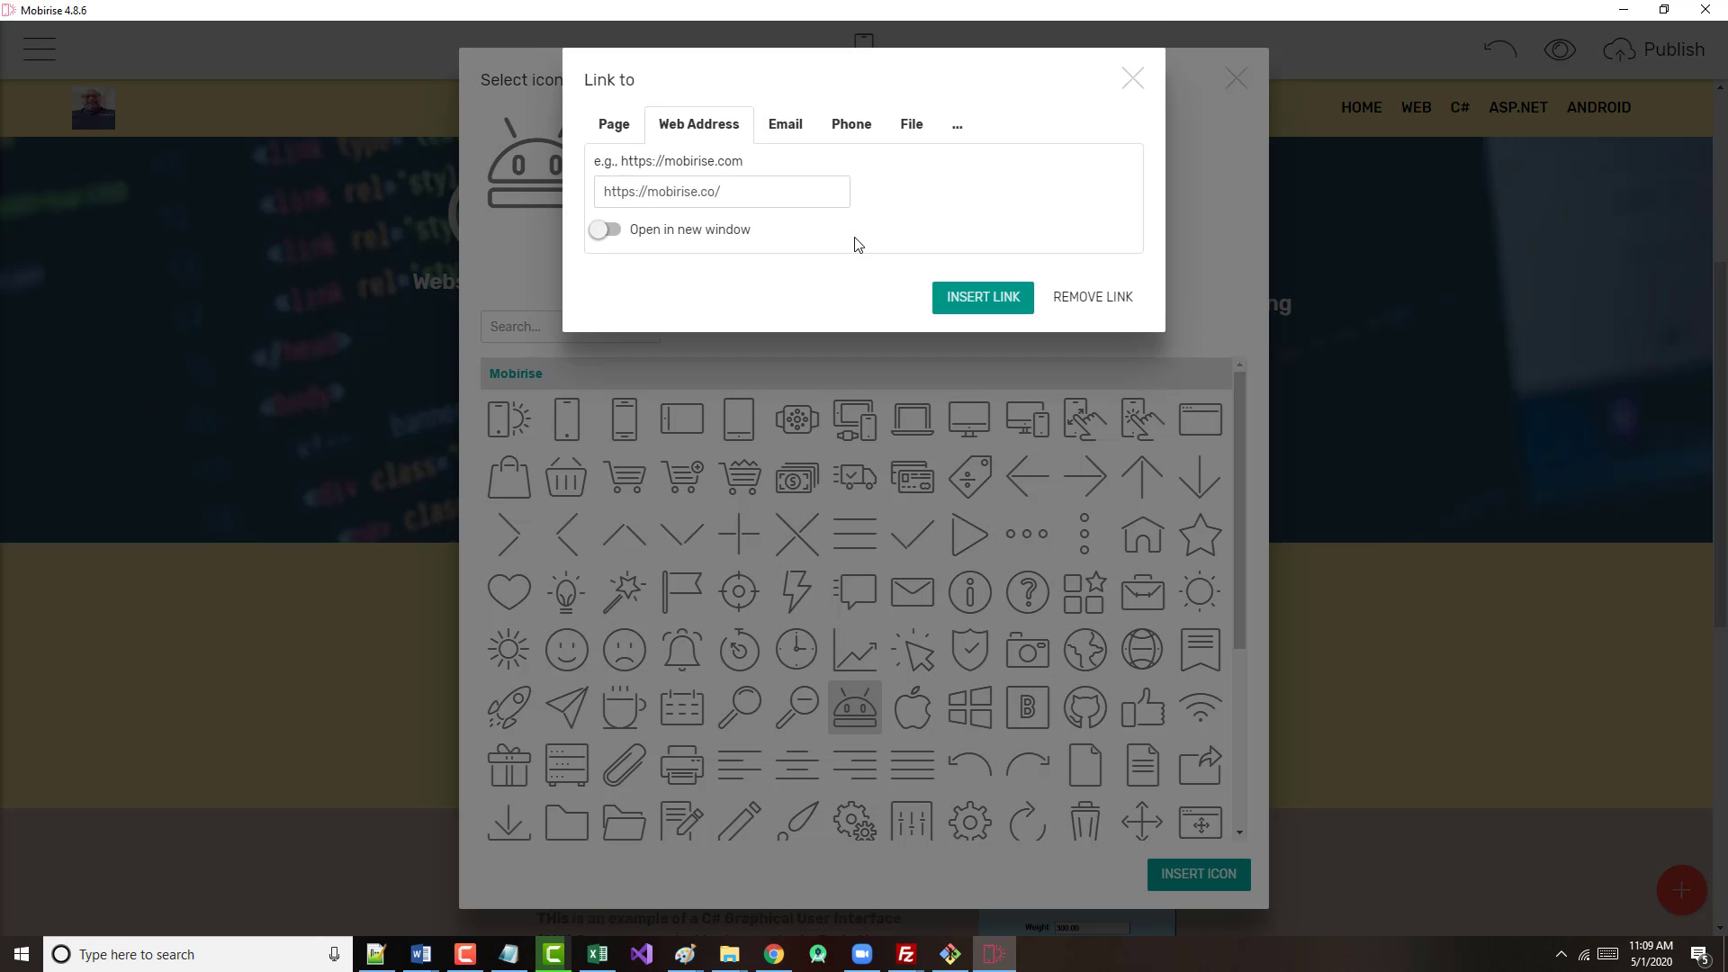
pyautogui.tripleClick(620, 192)
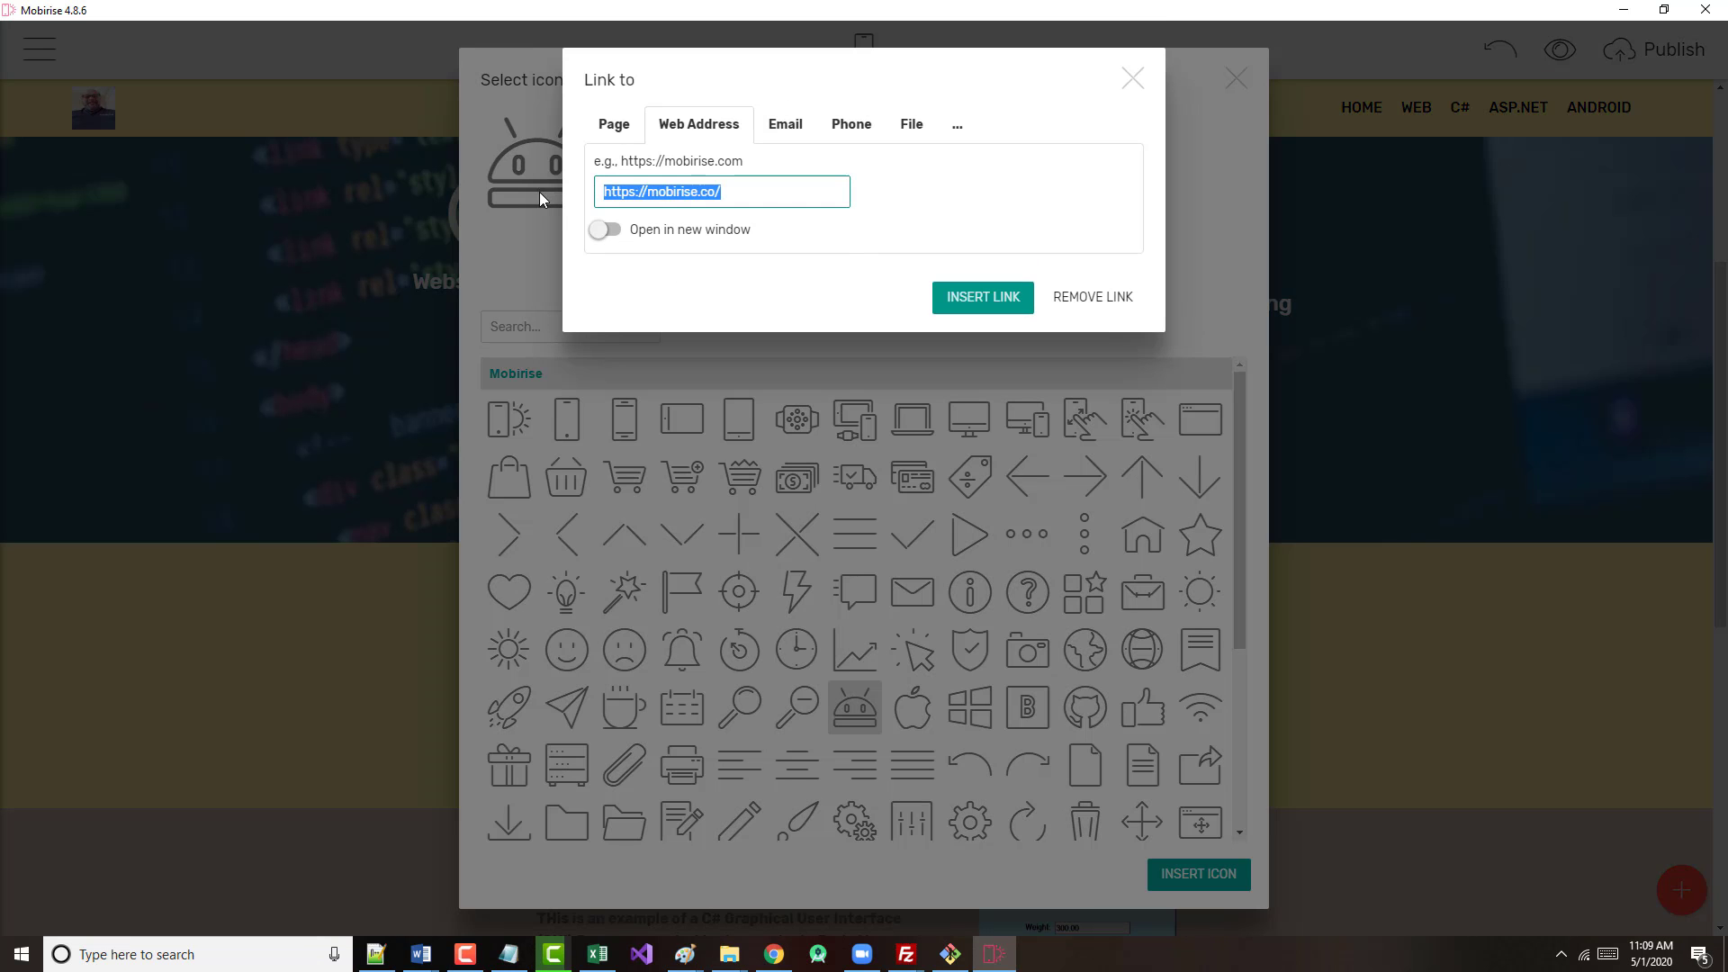
pyautogui.press('BackSpace')
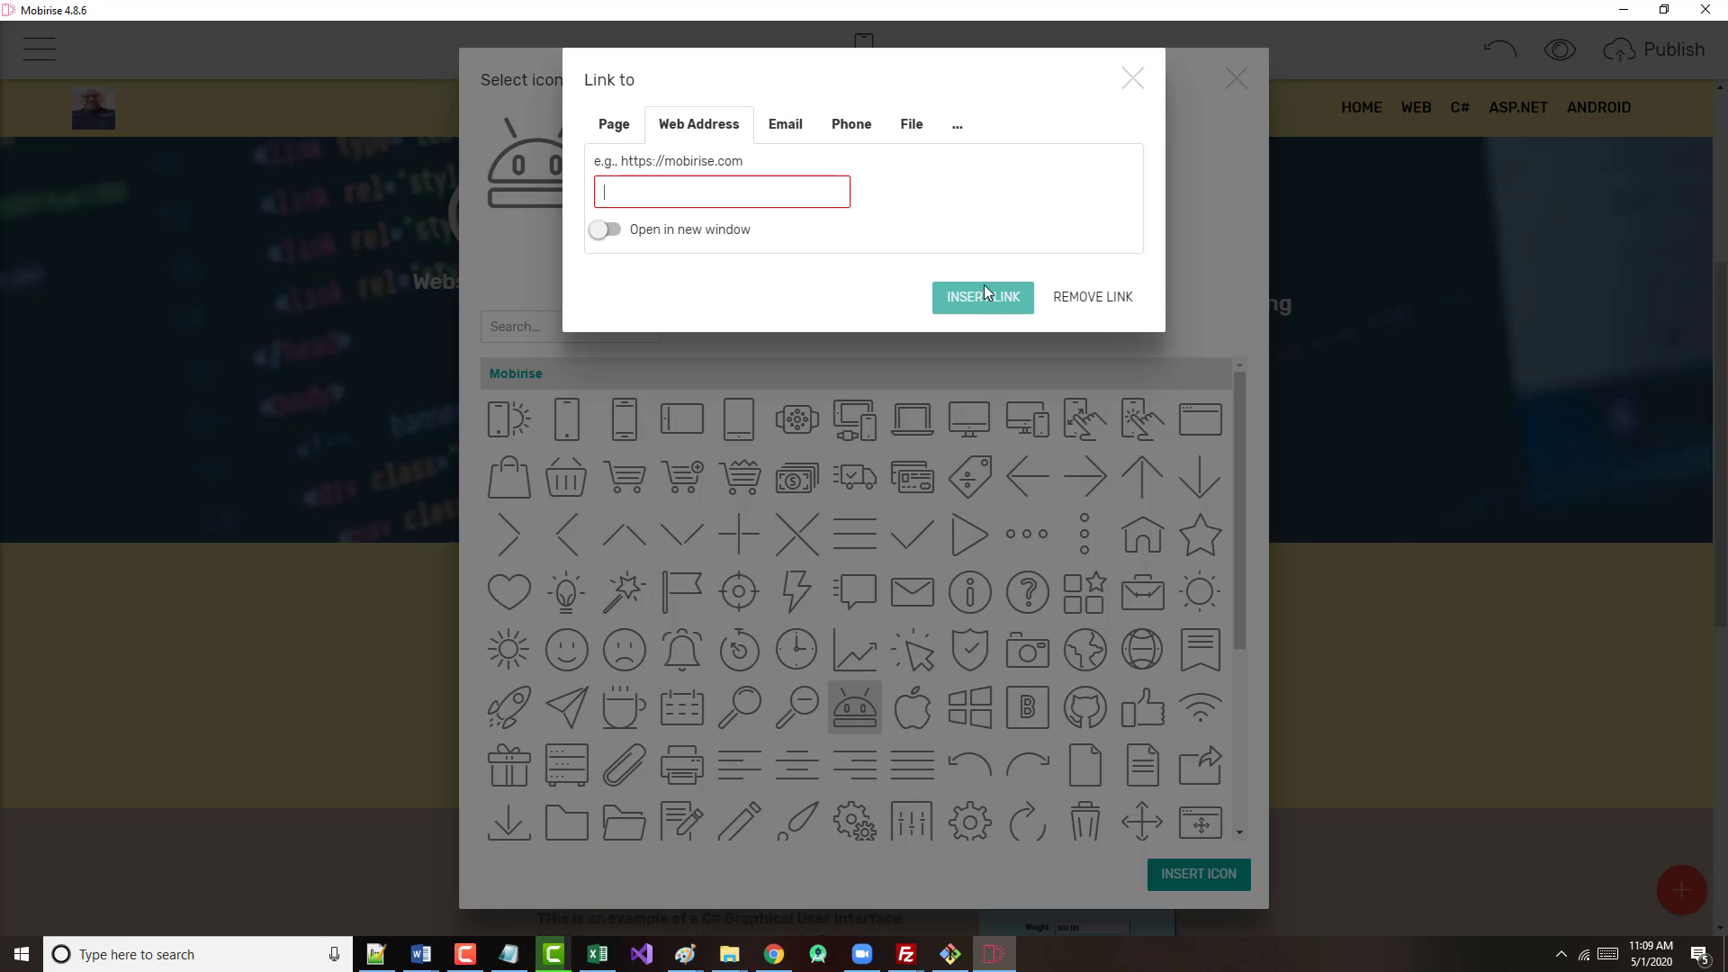
pyautogui.click(620, 126)
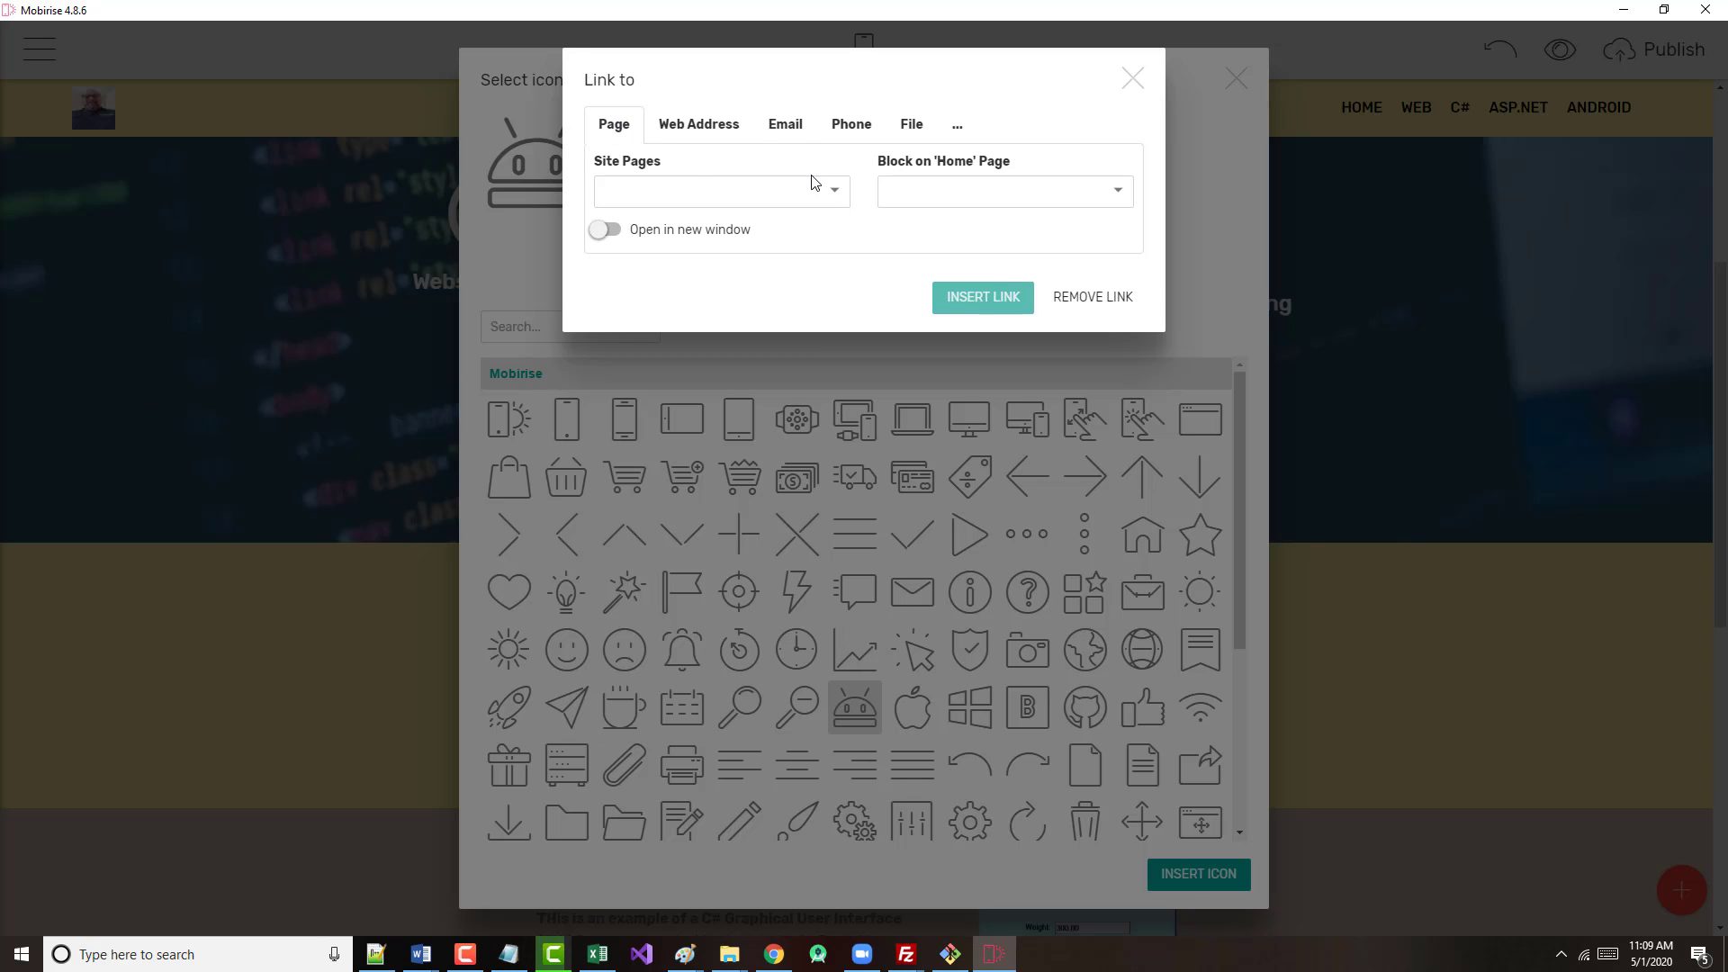
pyautogui.click(1121, 200)
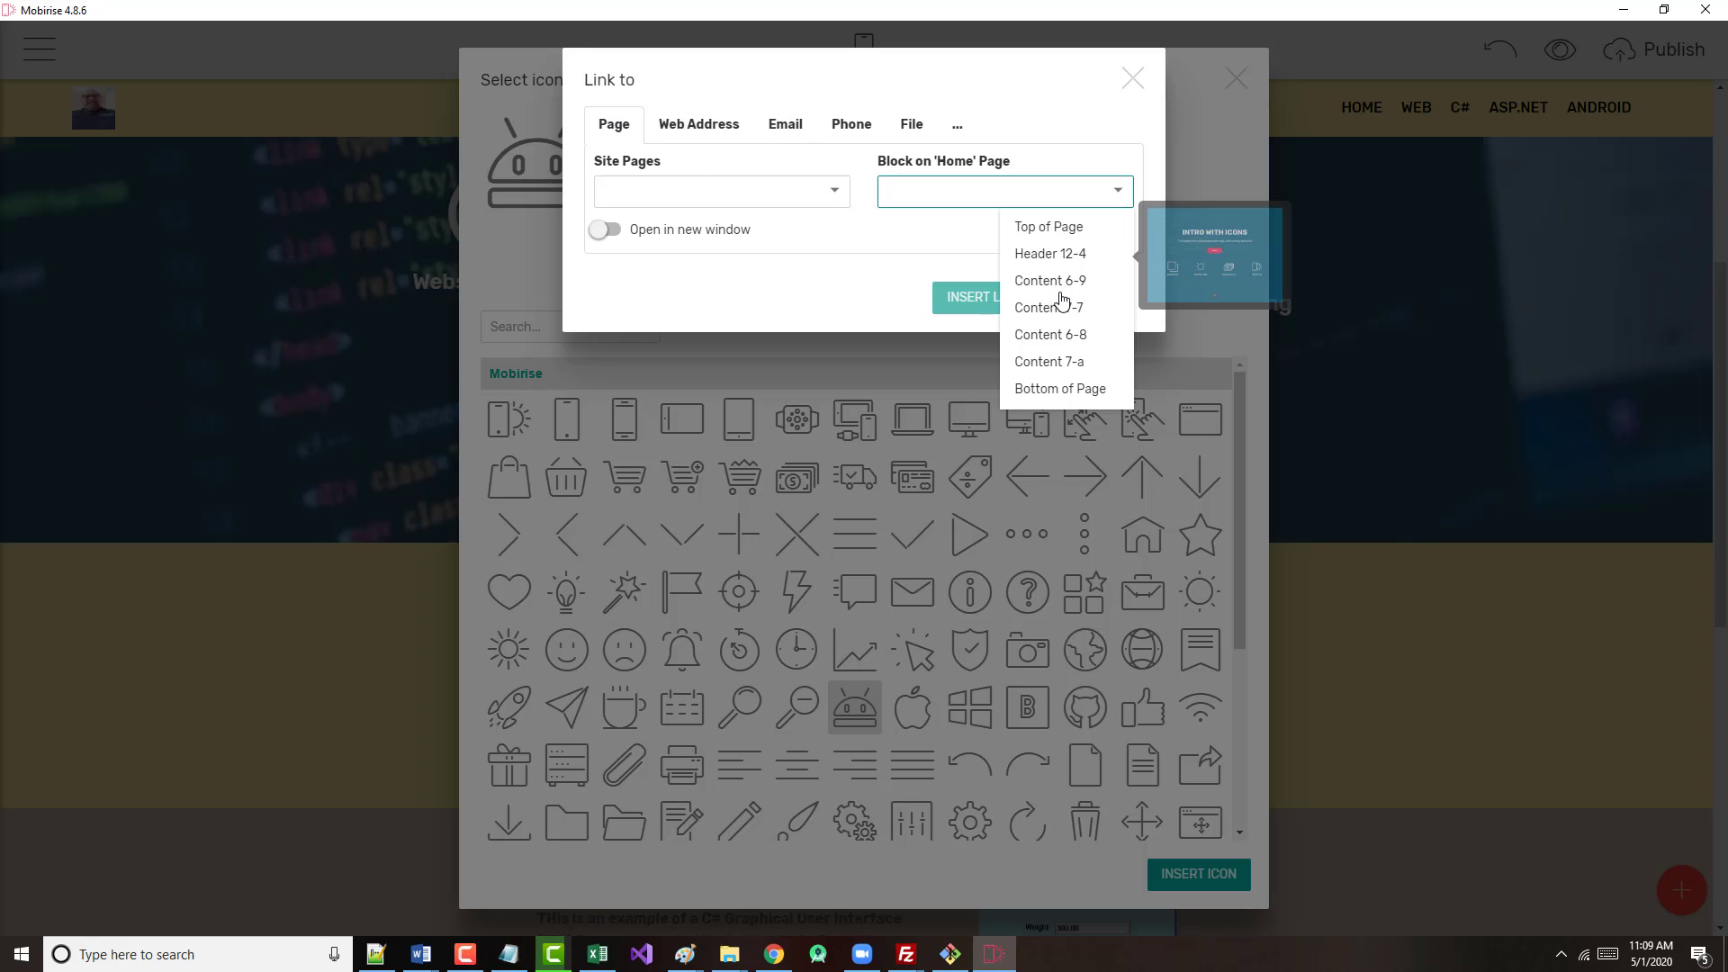
pyautogui.click(1063, 359)
pyautogui.click(984, 297)
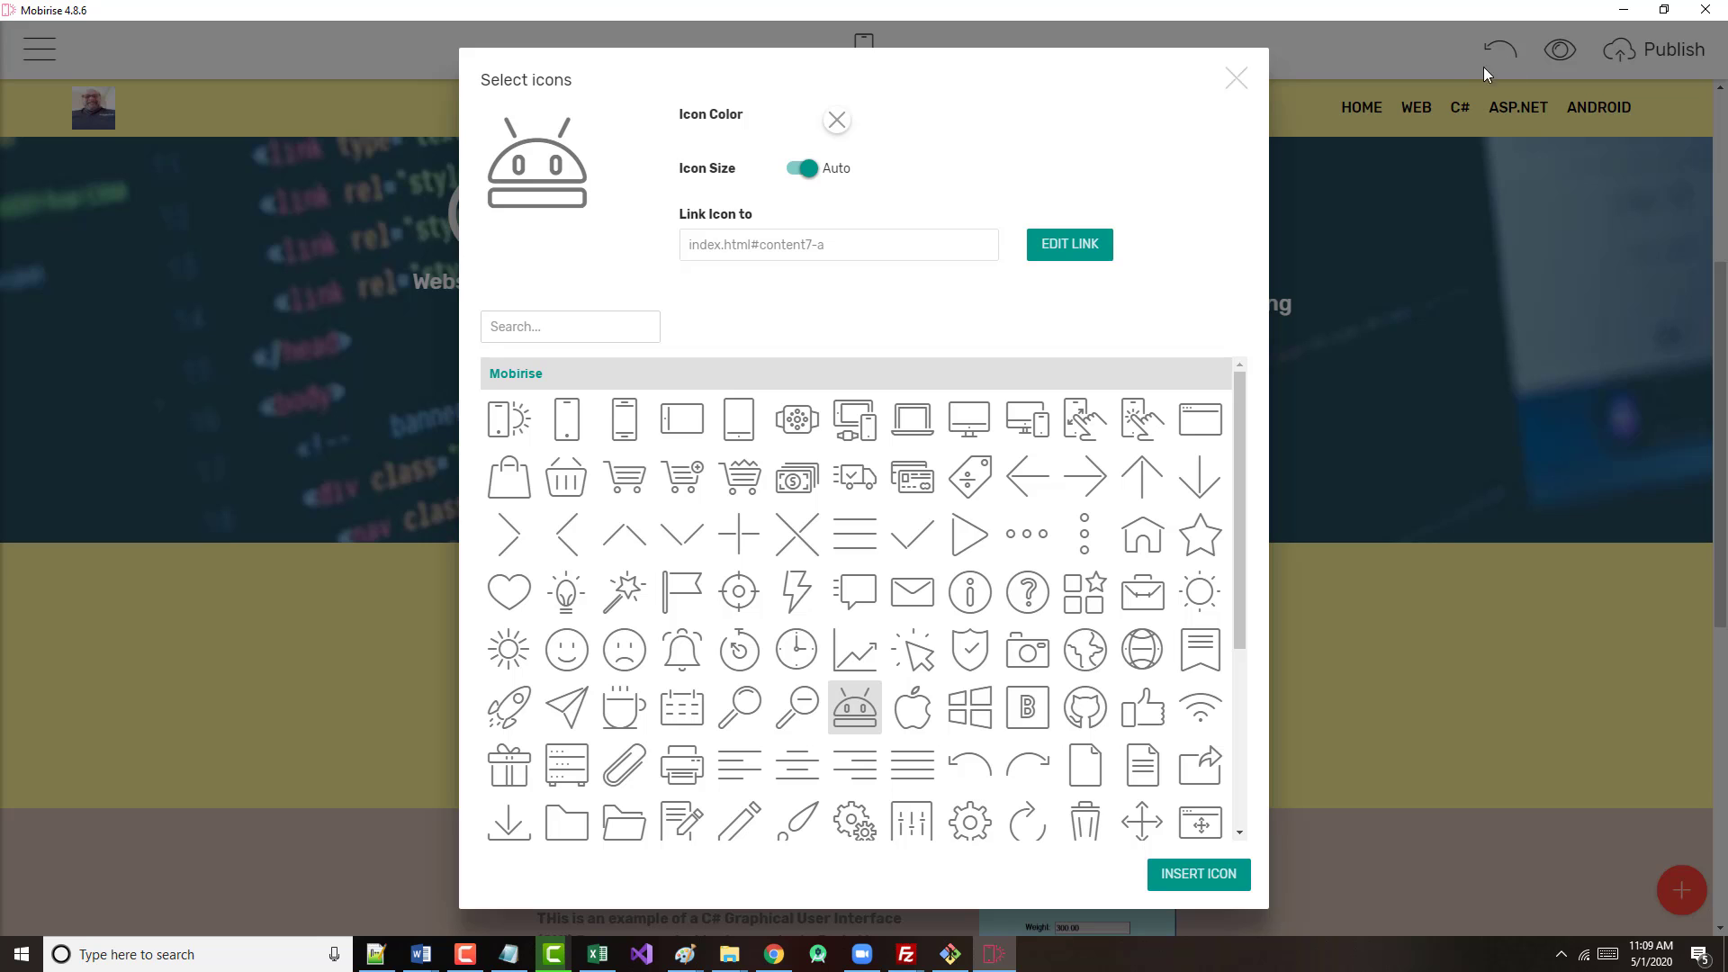
pyautogui.click(1236, 78)
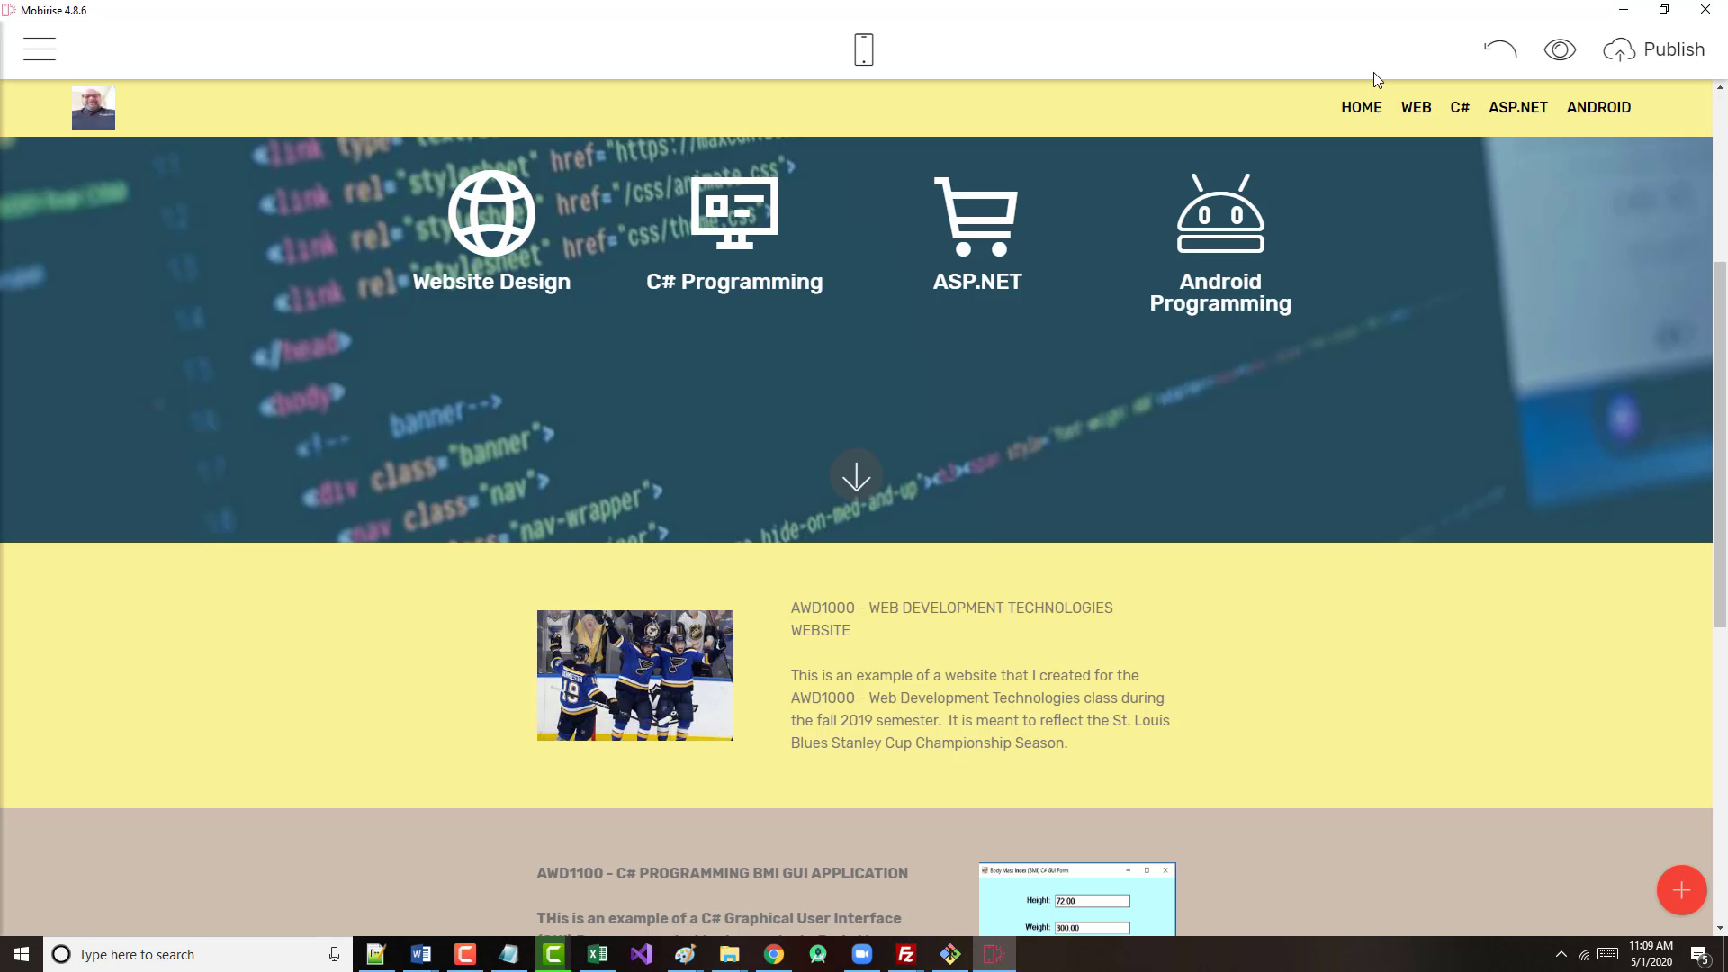
# - Preview the site in the browser and test the Website Design and C# Programming icon links, returning to the home page after each
pyautogui.click(1560, 50)
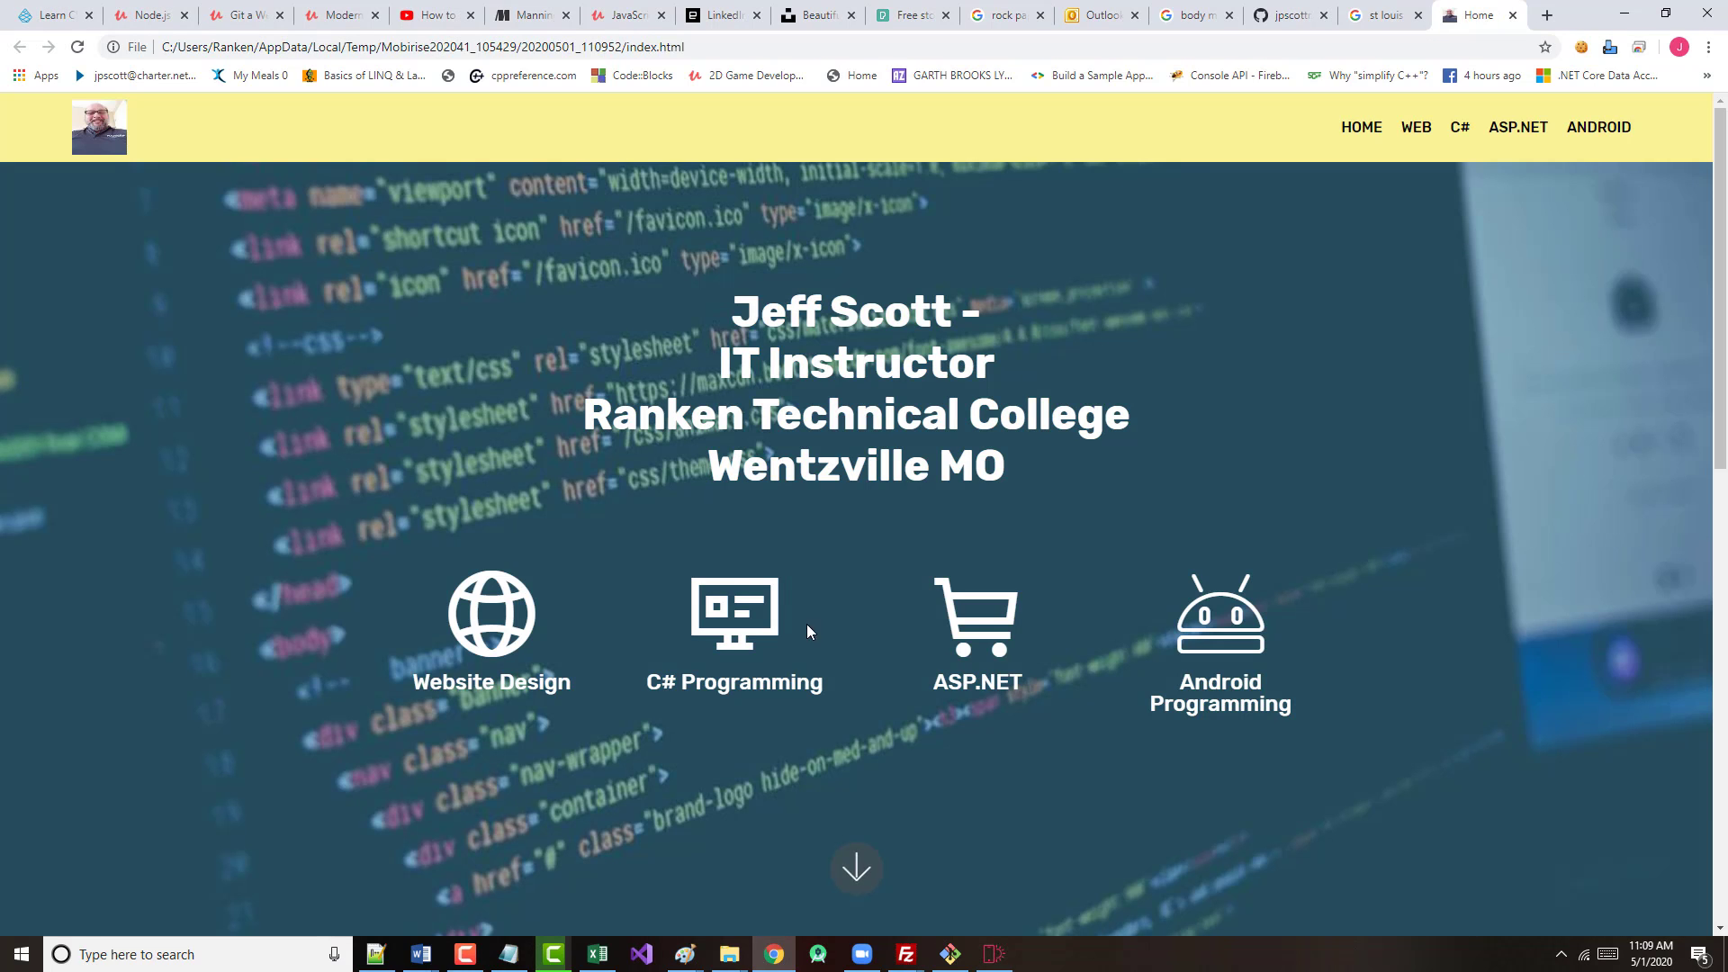
pyautogui.click(484, 627)
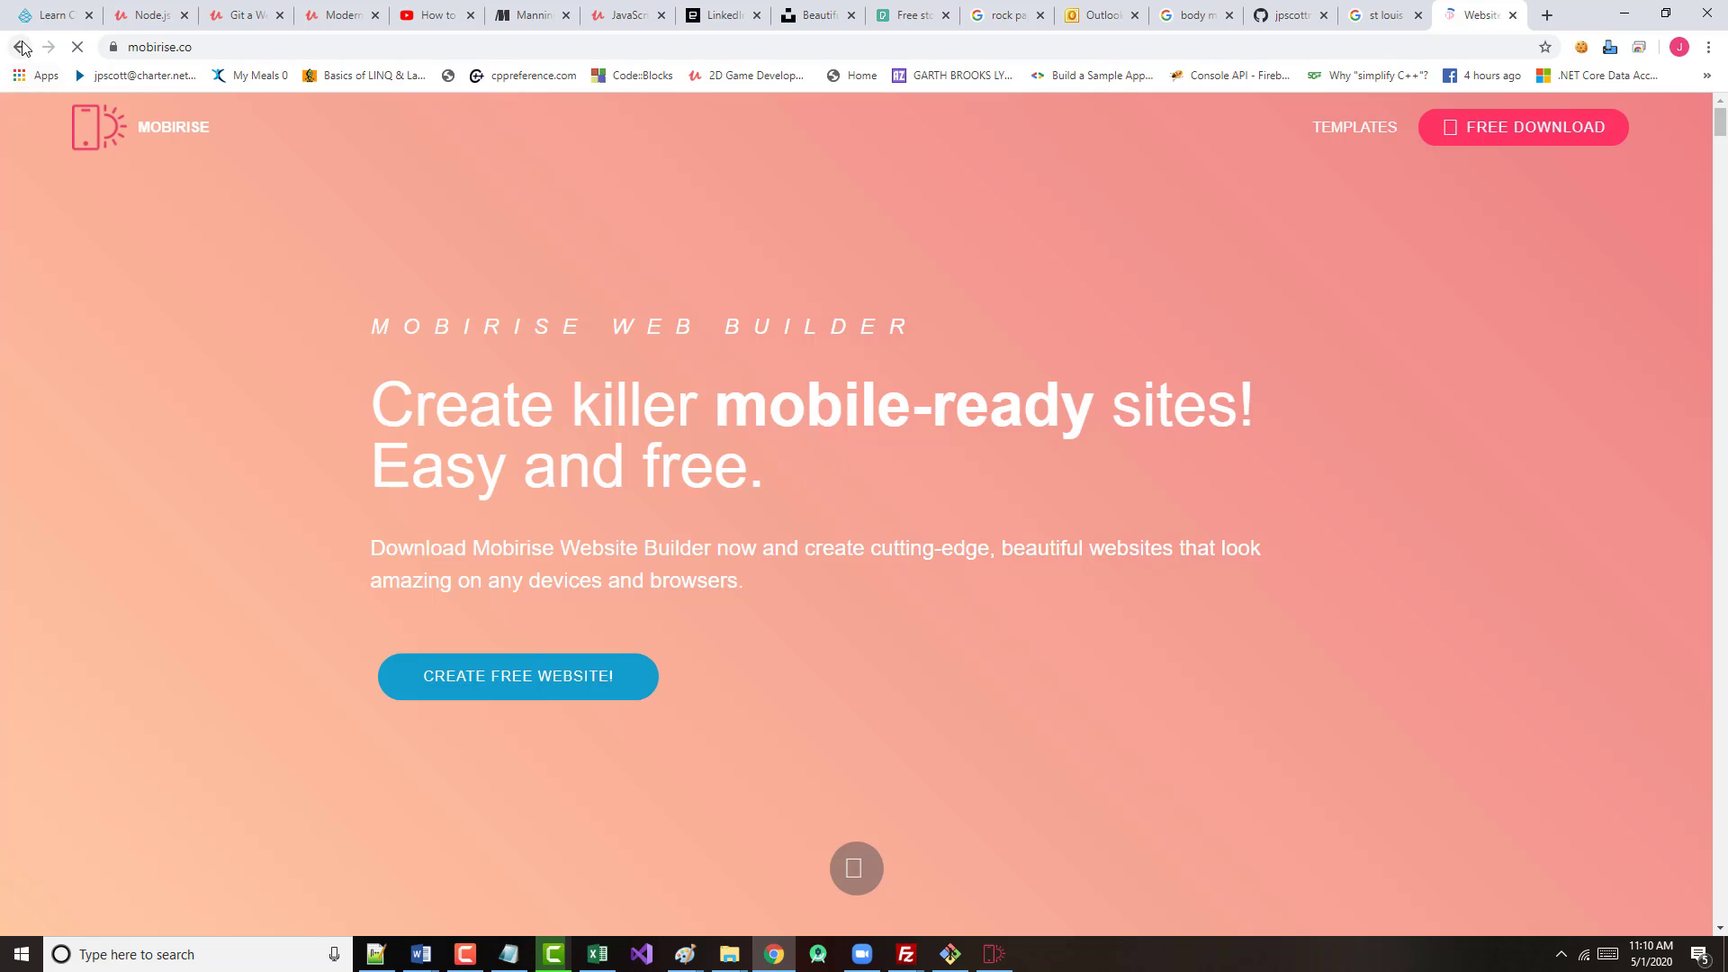
pyautogui.click(19, 47)
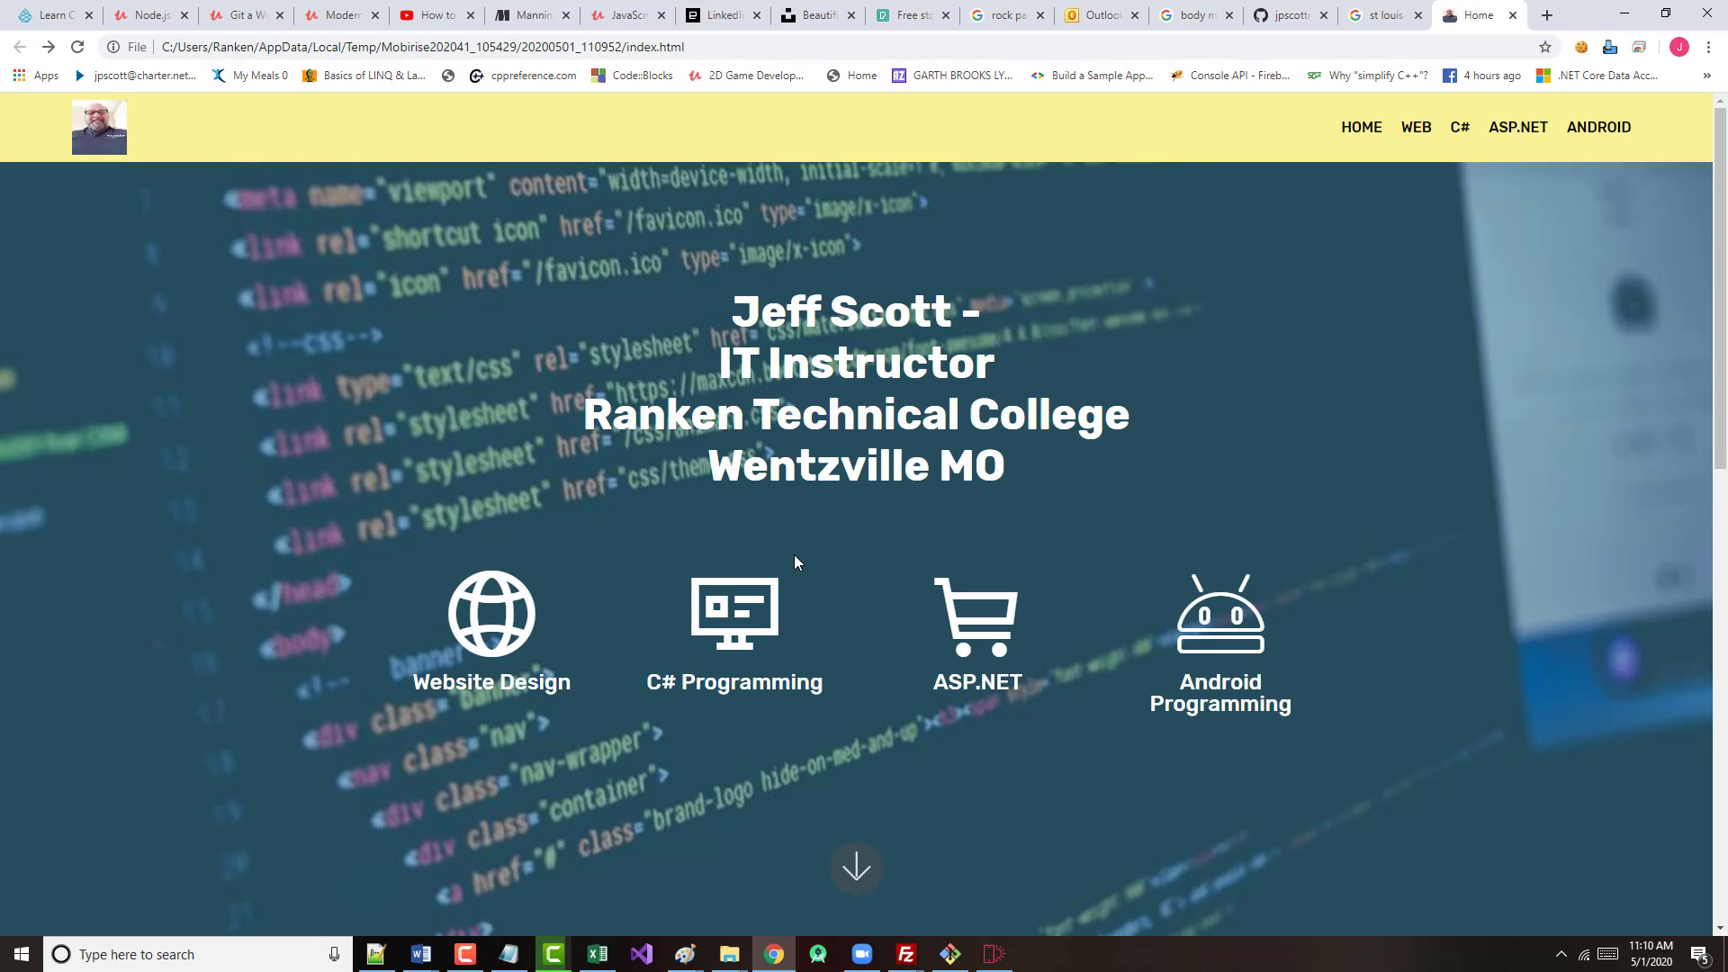
pyautogui.click(734, 628)
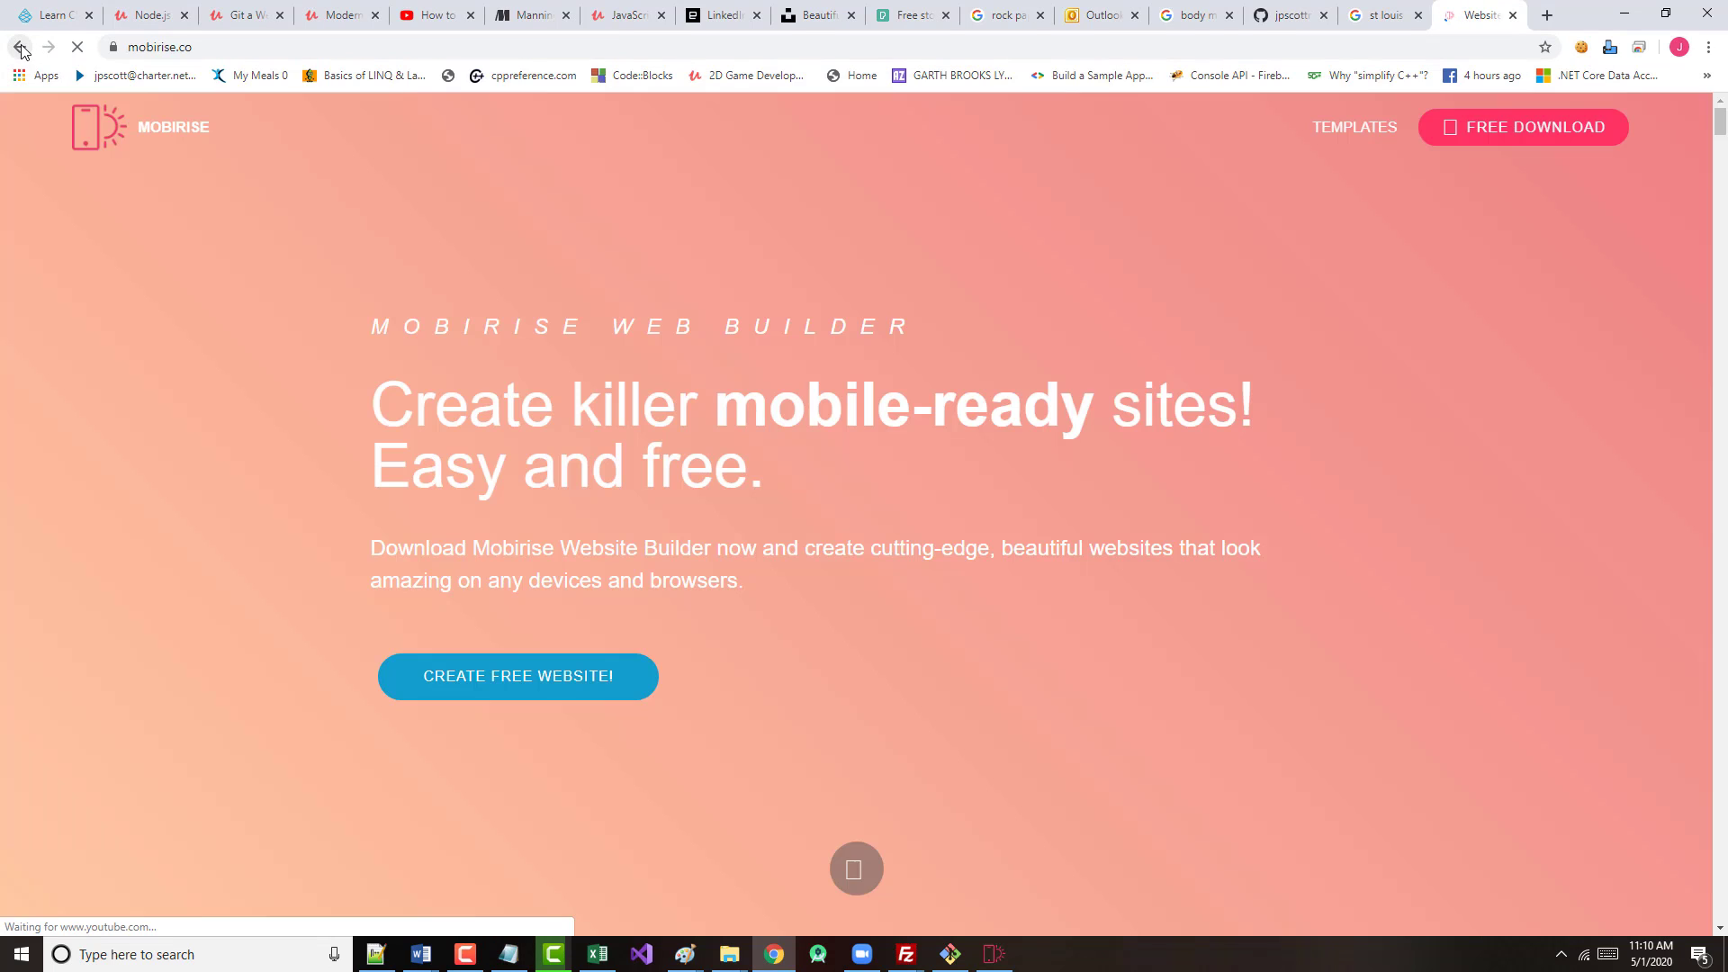
pyautogui.hotkey('alt', 'Left')
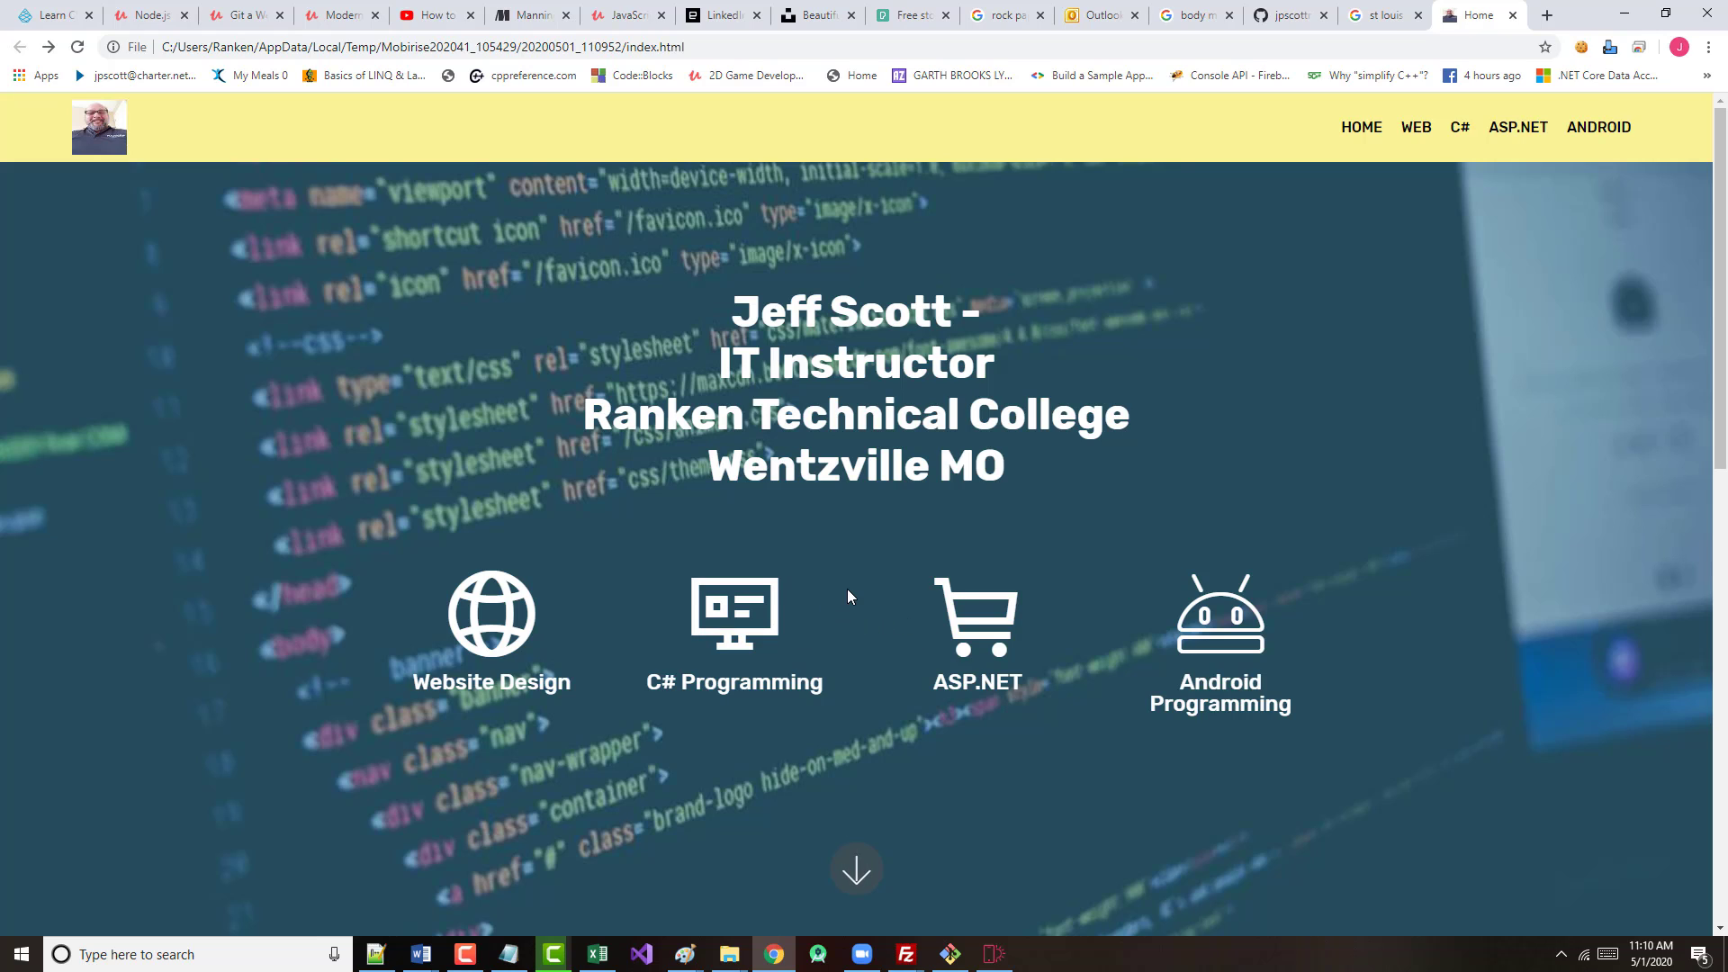
# - Examine the AWD1000 web development description beside the hockey players image in the preview, then close the preview
pyautogui.scroll(-2, 731, 655)
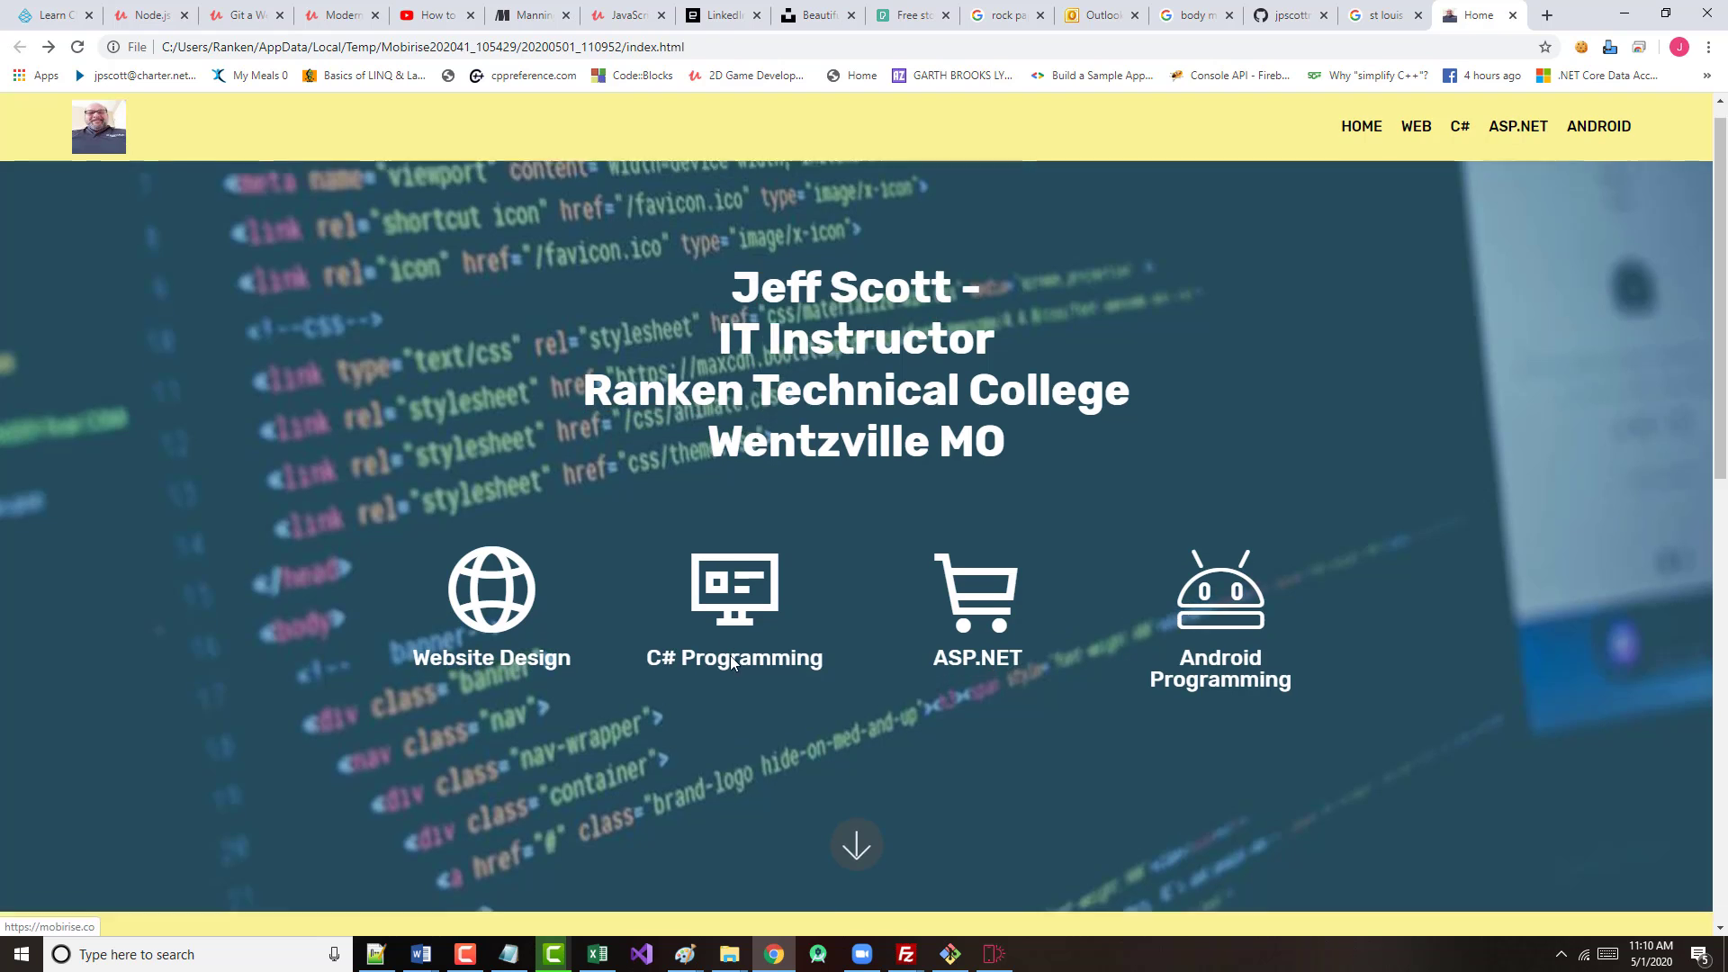
pyautogui.scroll(-3, 729, 664)
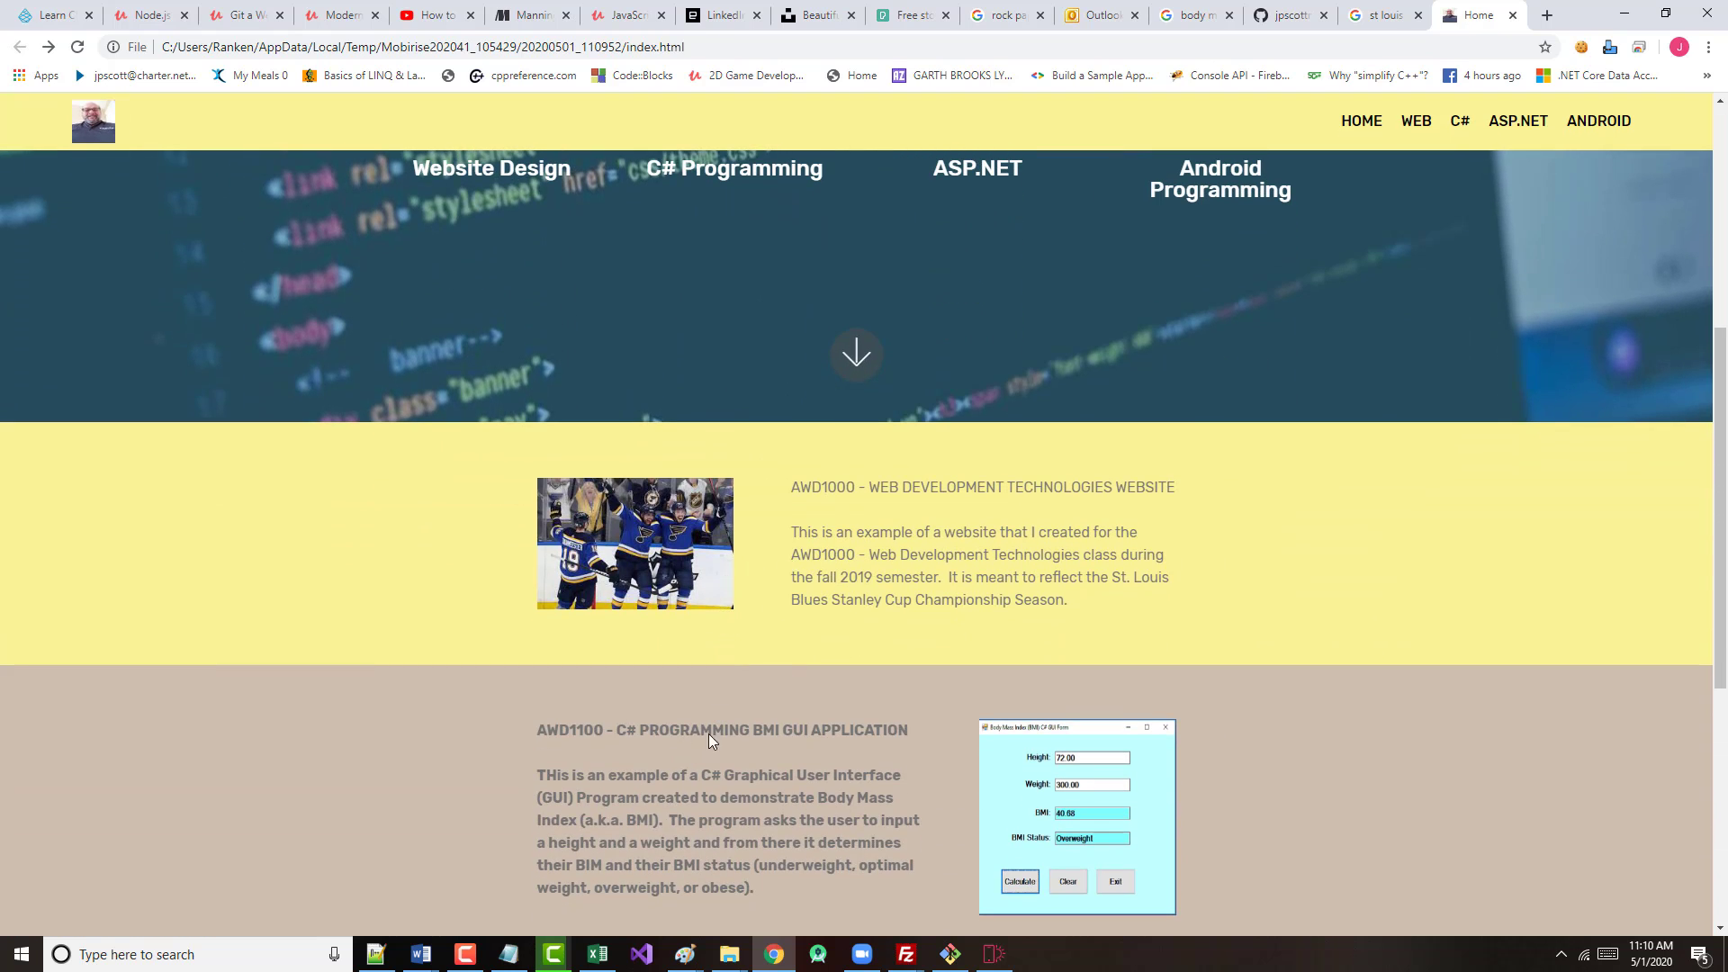
pyautogui.moveTo(795, 487); pyautogui.dragTo(1185, 547)
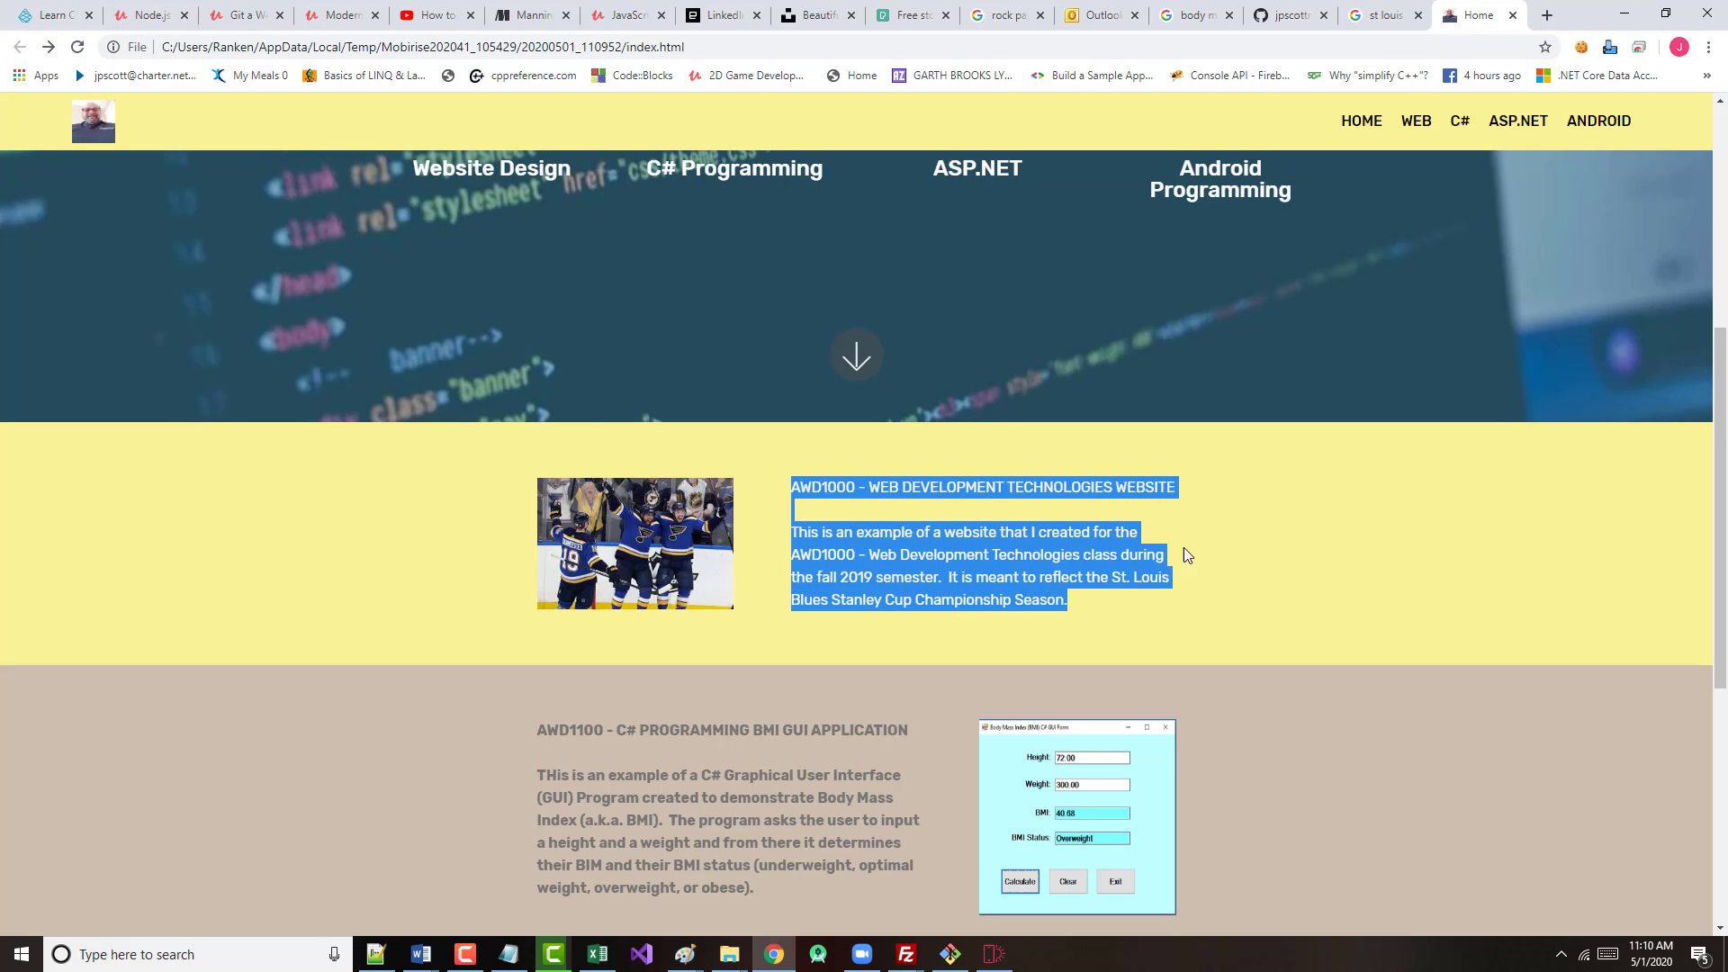
pyautogui.click(944, 489)
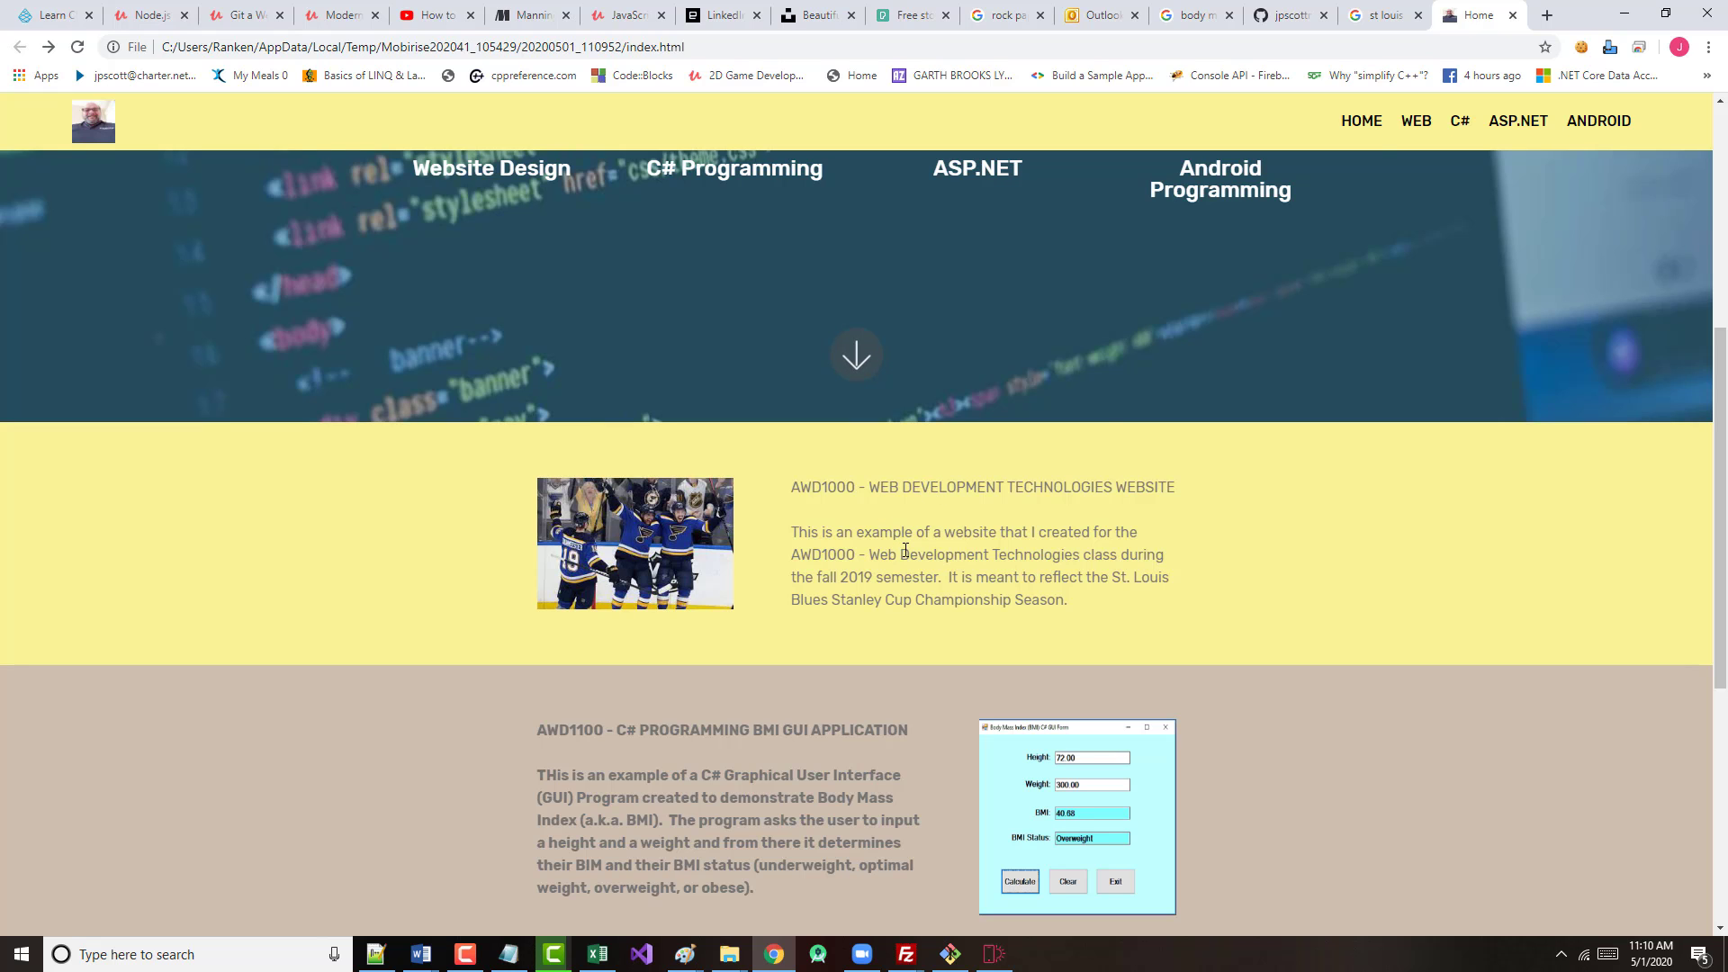
pyautogui.click(1515, 14)
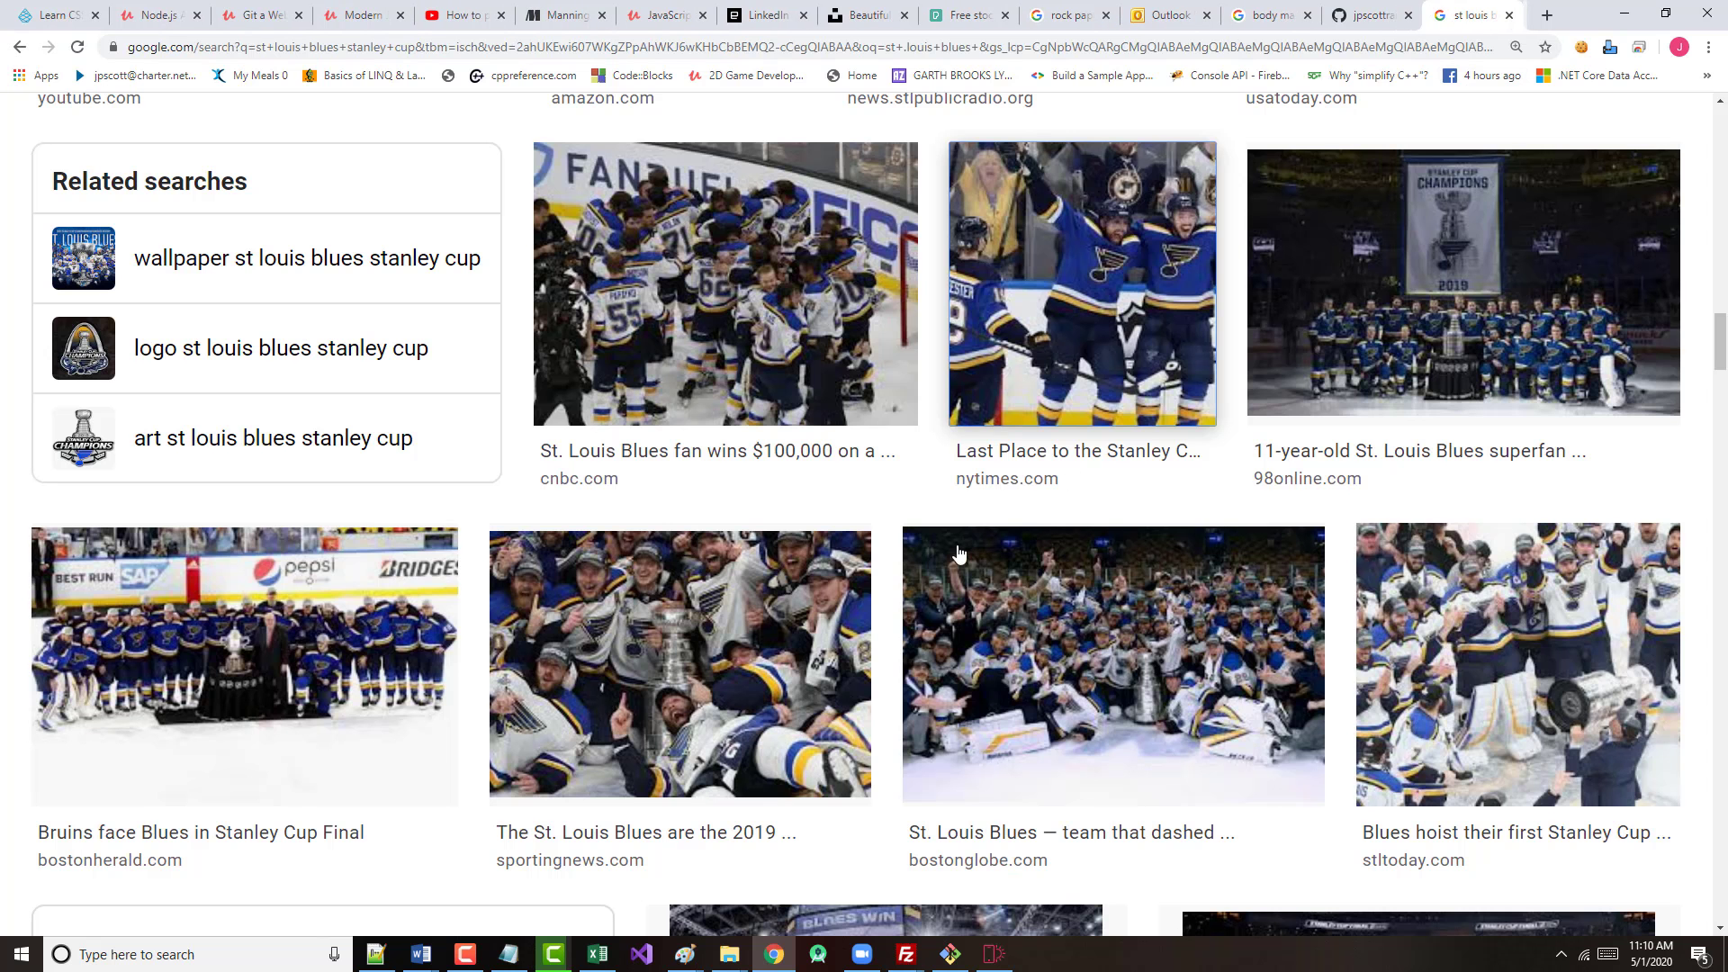
# - Switch back to Mobirise and make the entire AWD1000 web development text beside the hockey players image bold
pyautogui.click(993, 959)
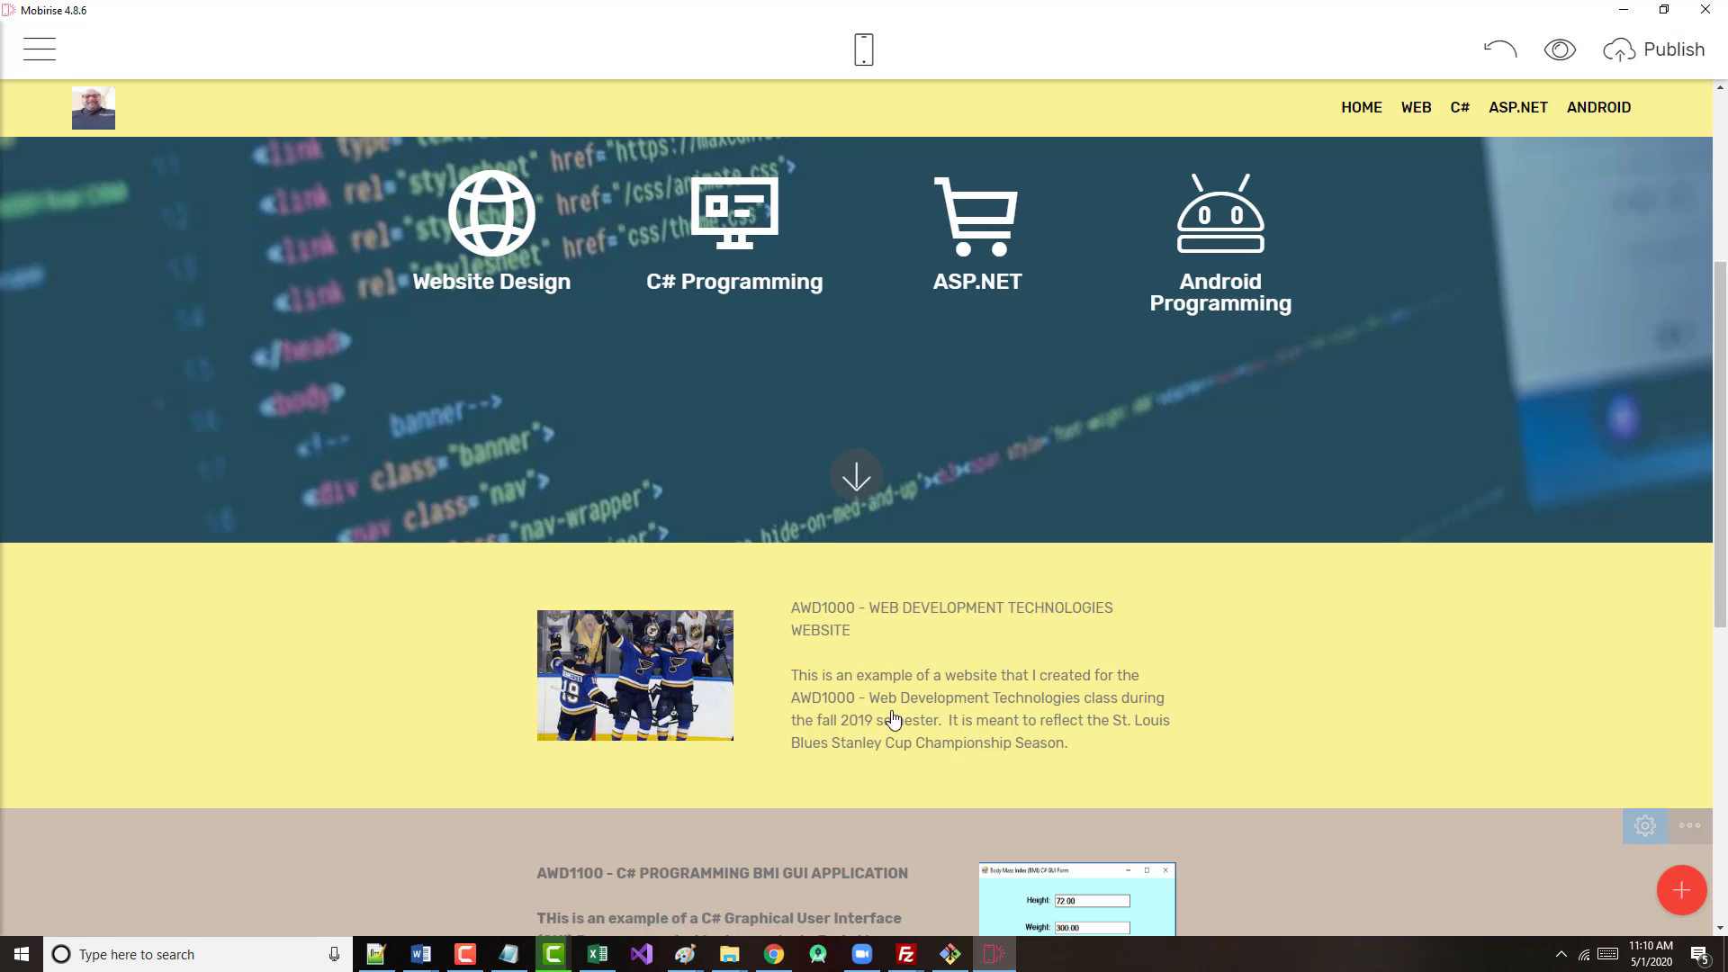
pyautogui.click(895, 608)
pyautogui.hotkey('ctrl', 'a')
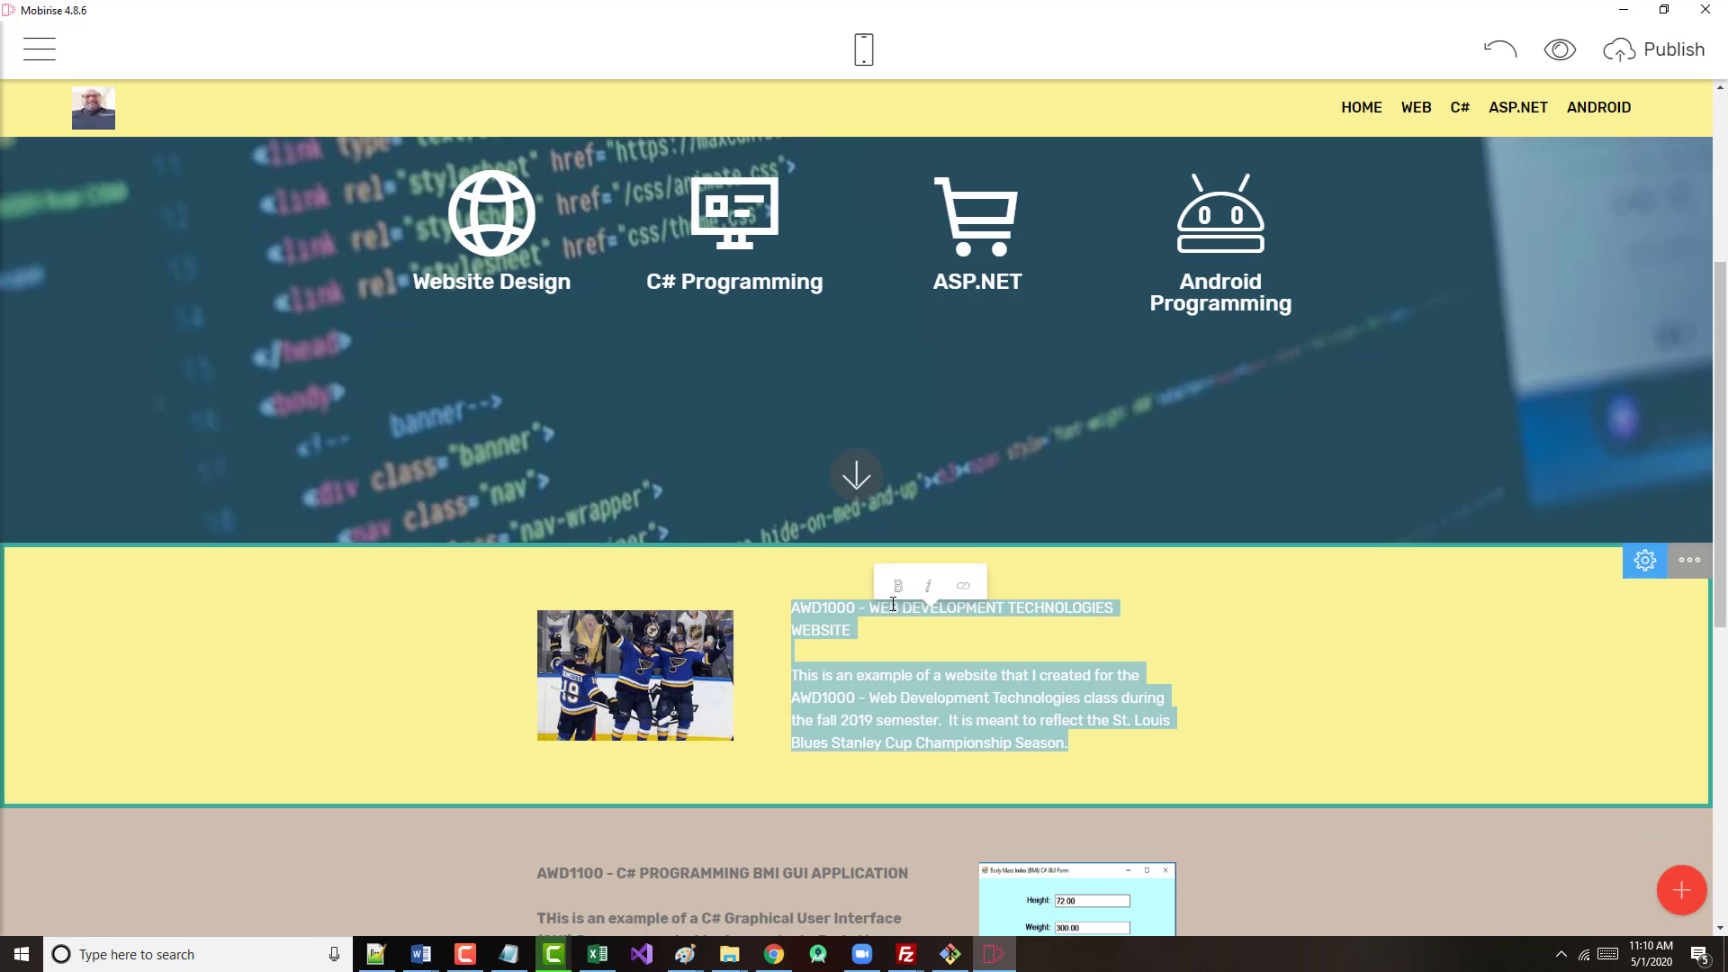
pyautogui.click(922, 587)
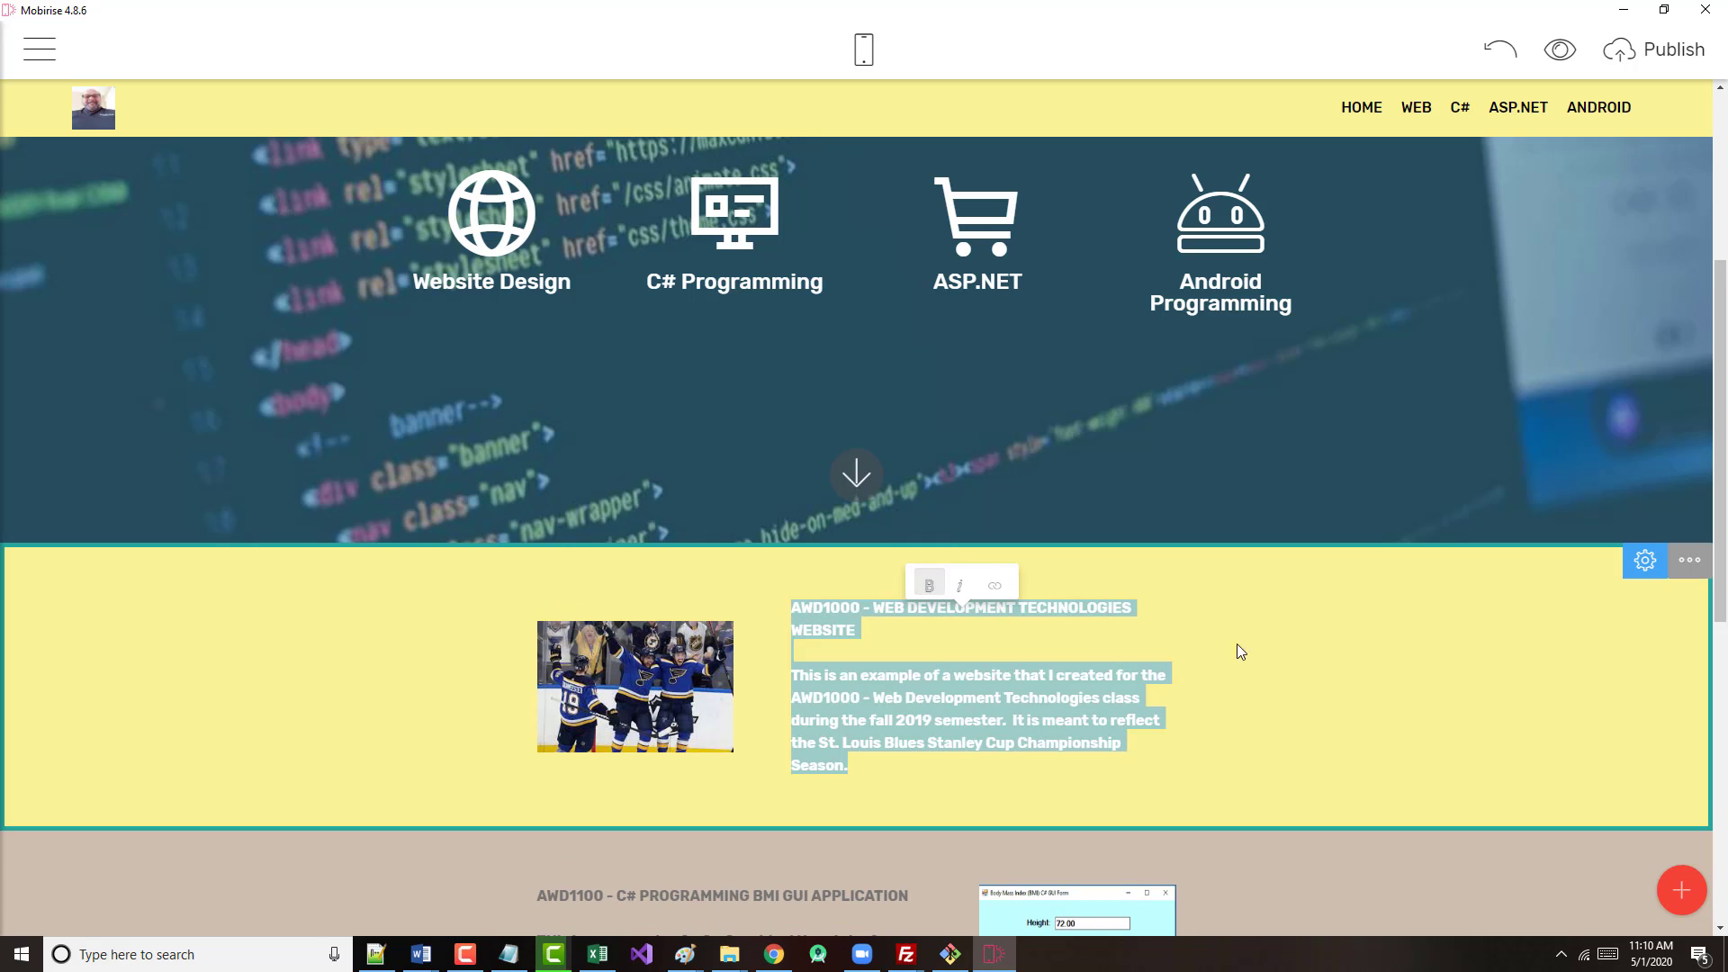
pyautogui.click(1239, 648)
# - Add a Contact Form block from the Forms category below the AWD1112 Java Android Programming block
pyautogui.scroll(-5, 510, 810)
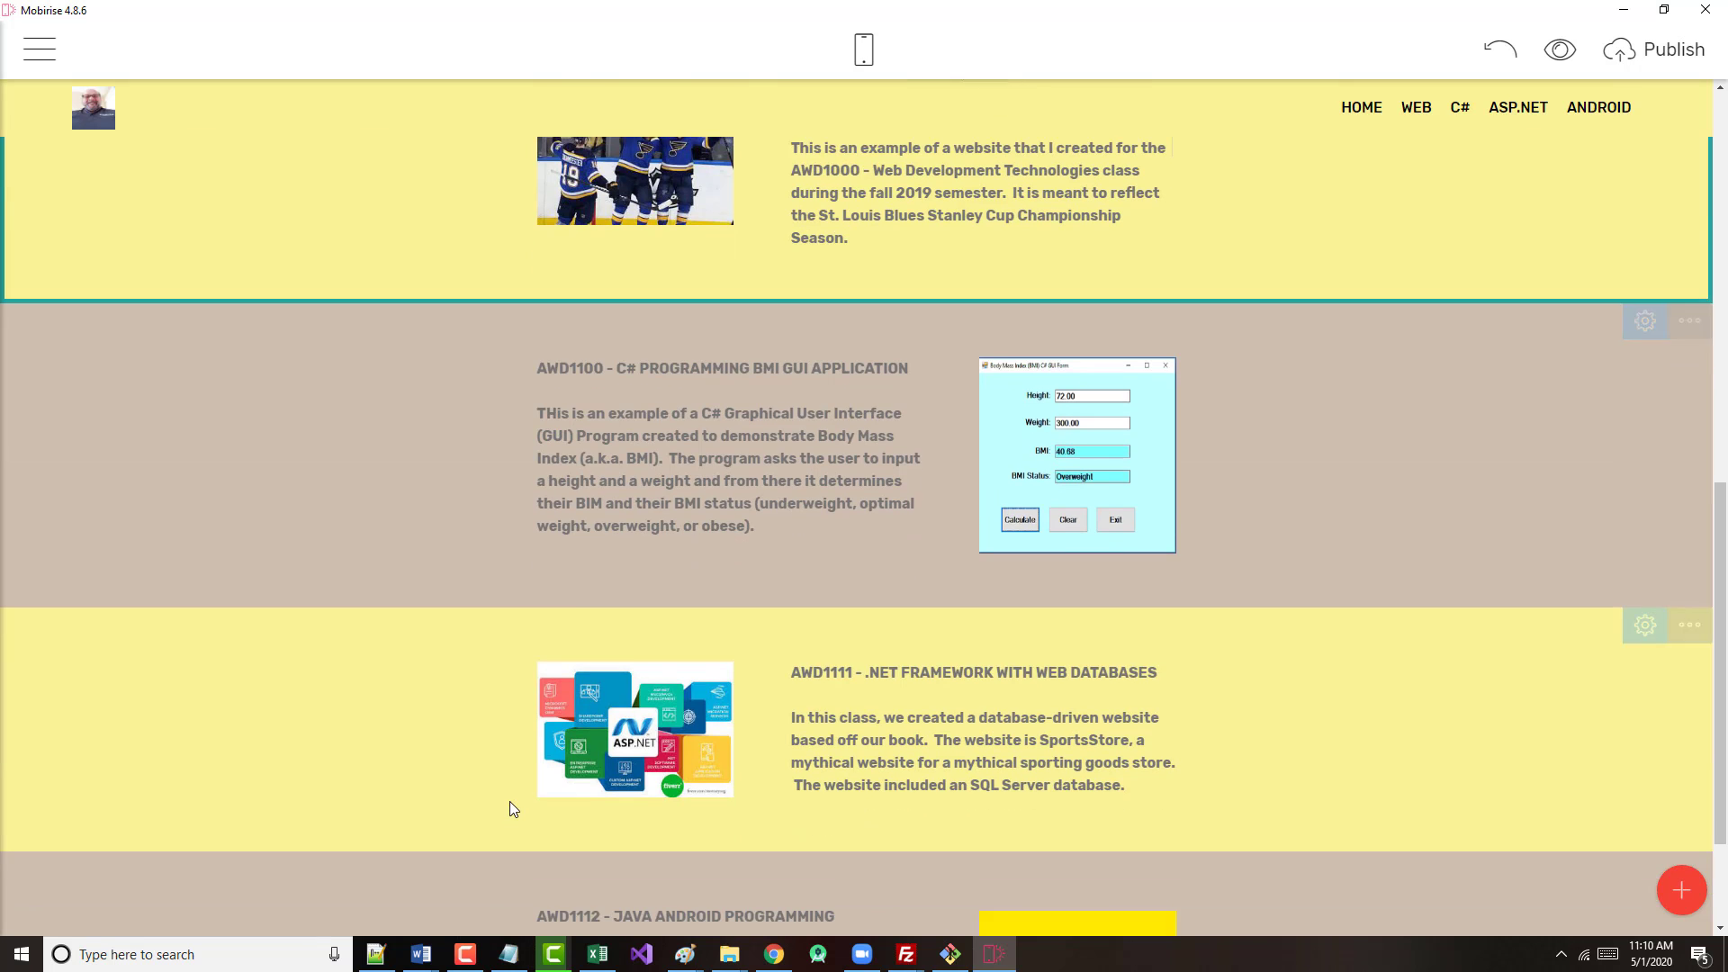
pyautogui.scroll(5, 521, 810)
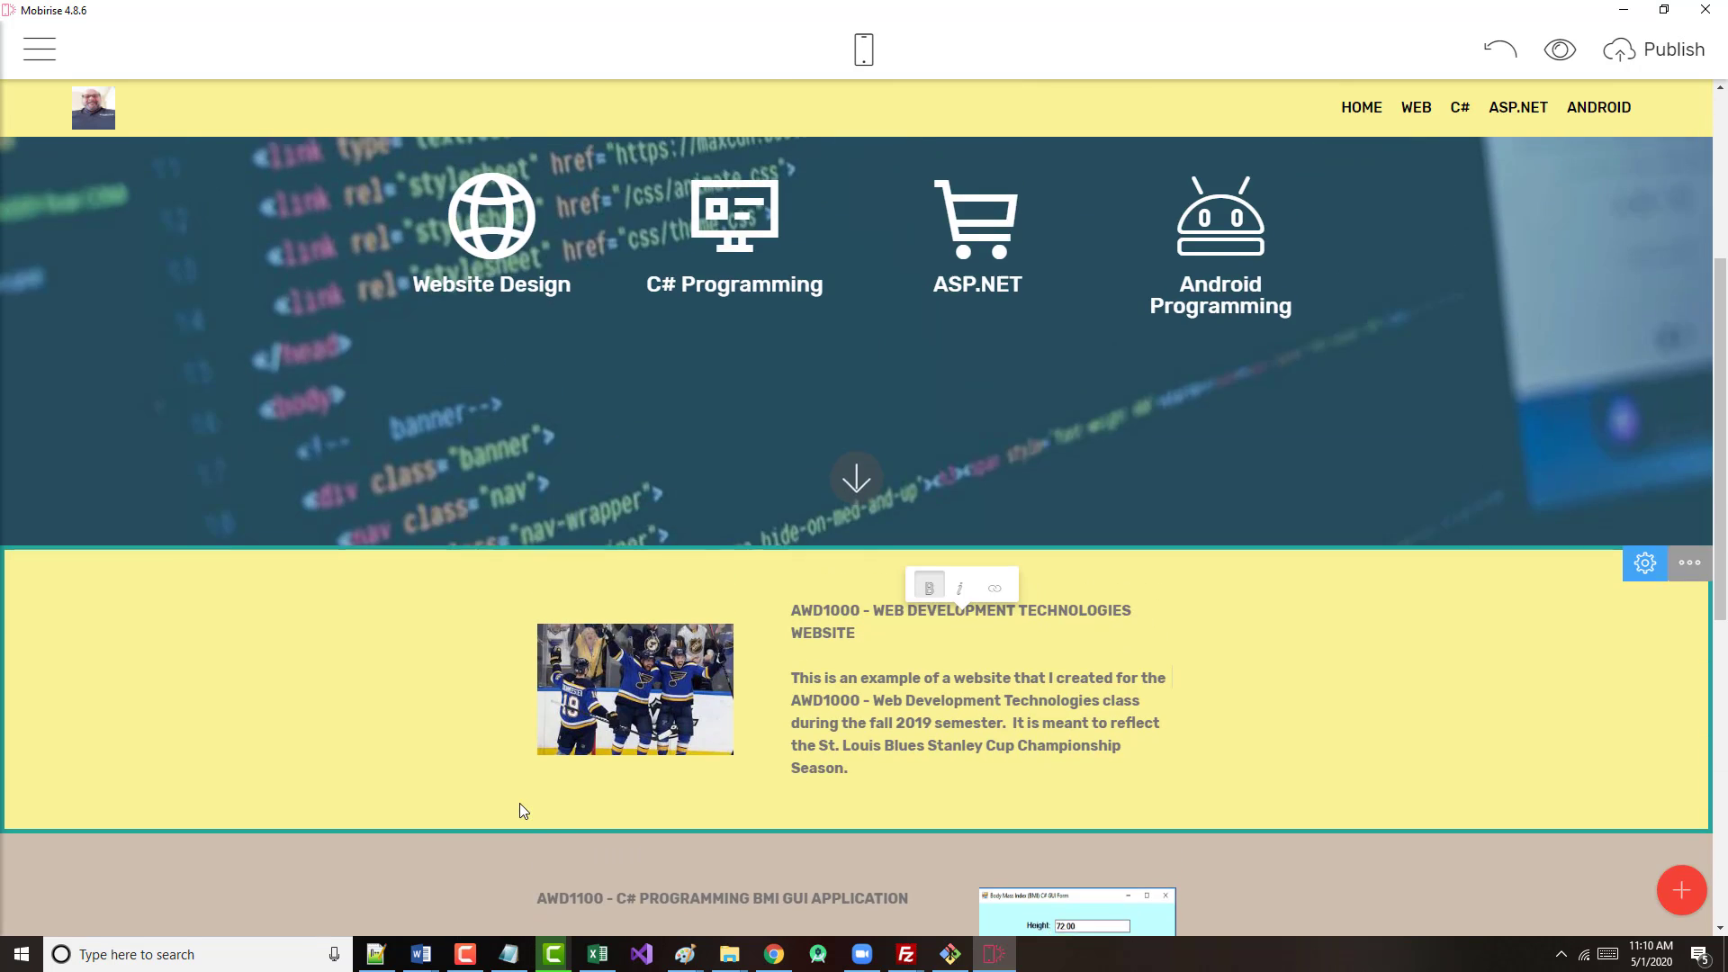
pyautogui.scroll(-5, 522, 809)
pyautogui.scroll(-2, 526, 807)
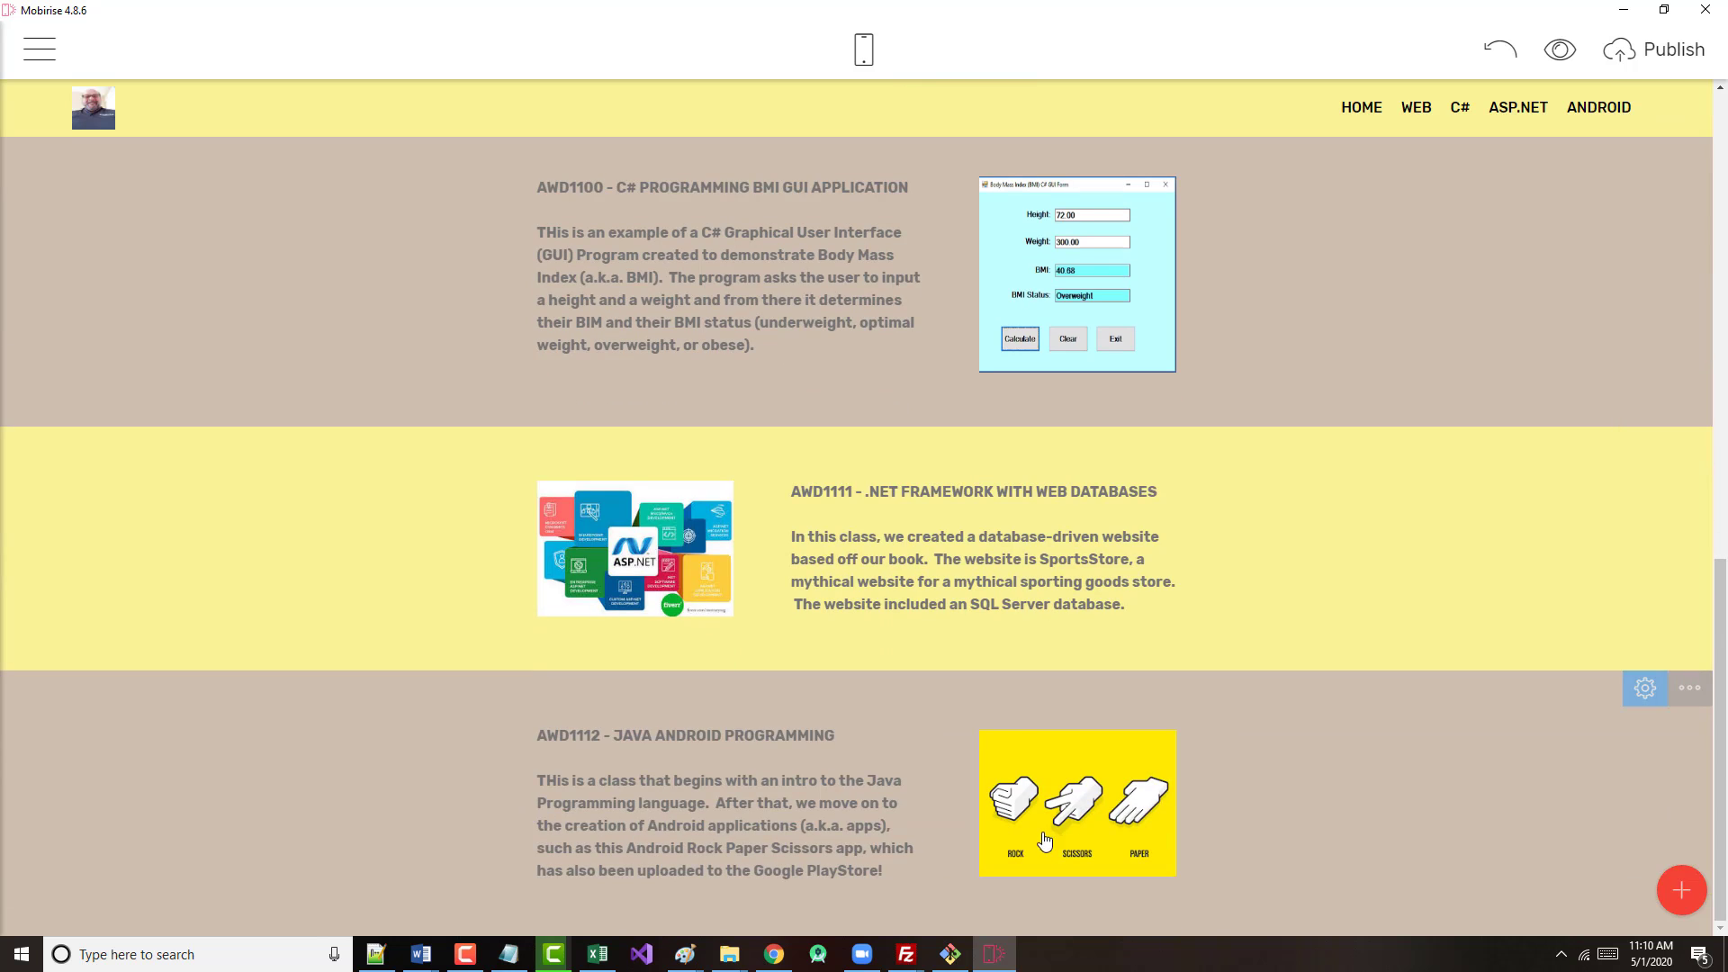
pyautogui.click(1683, 893)
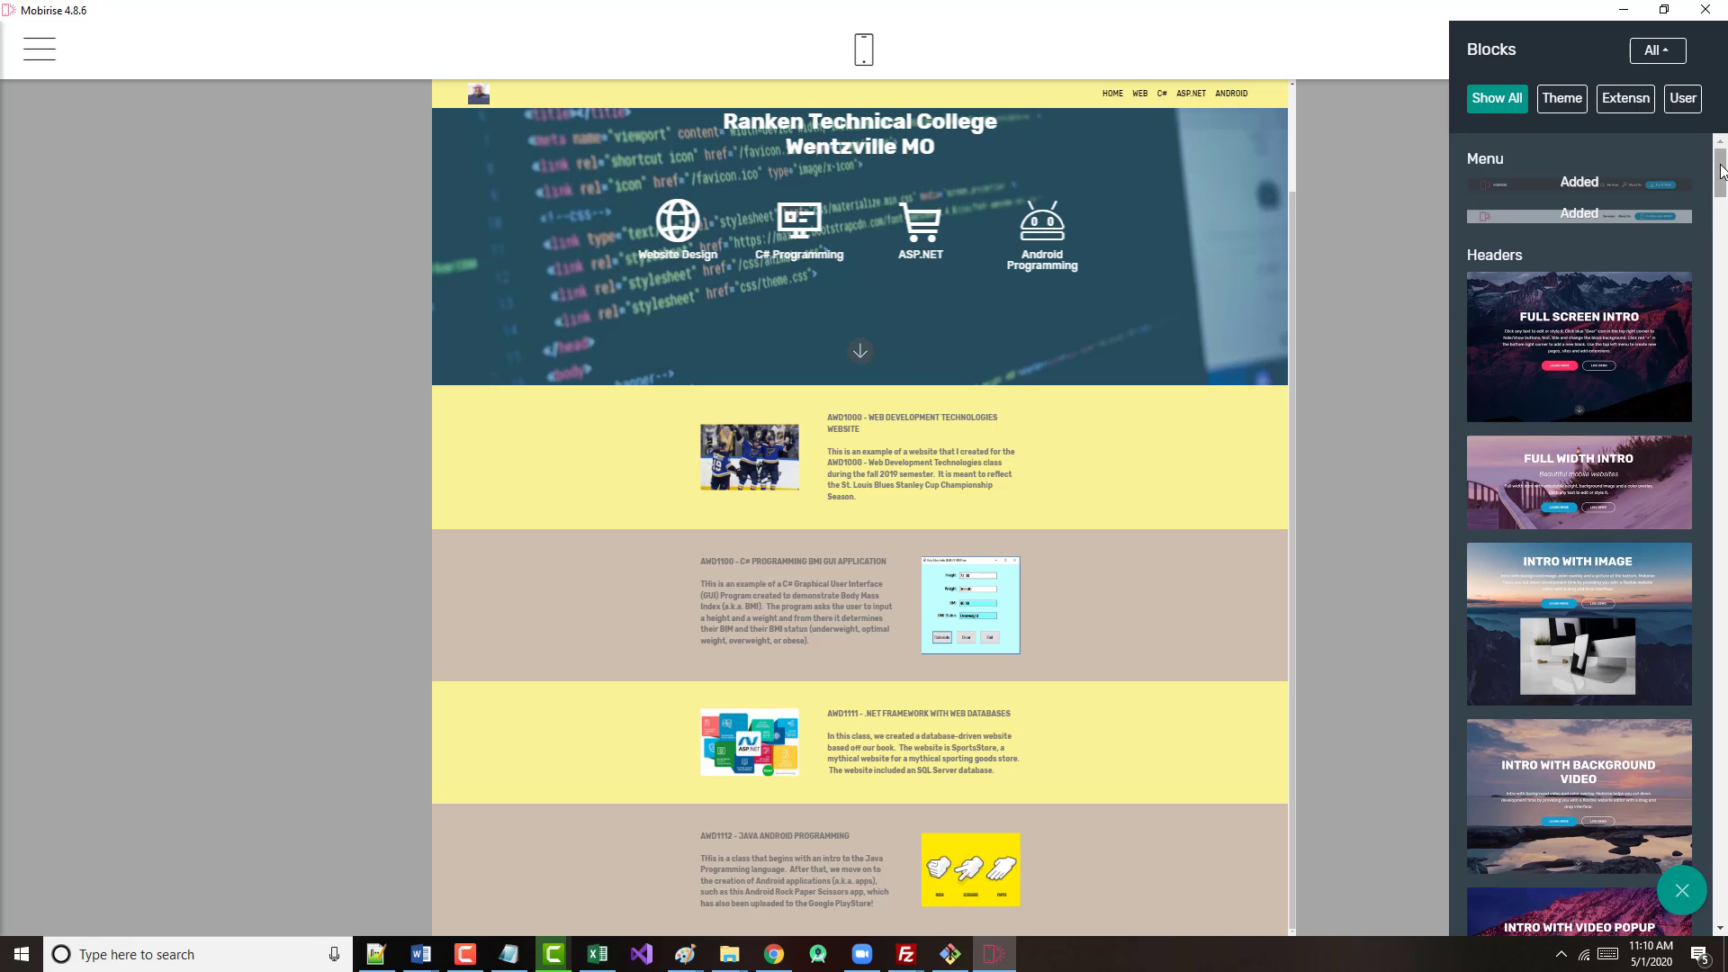
pyautogui.moveTo(1721, 190); pyautogui.dragTo(1719, 883)
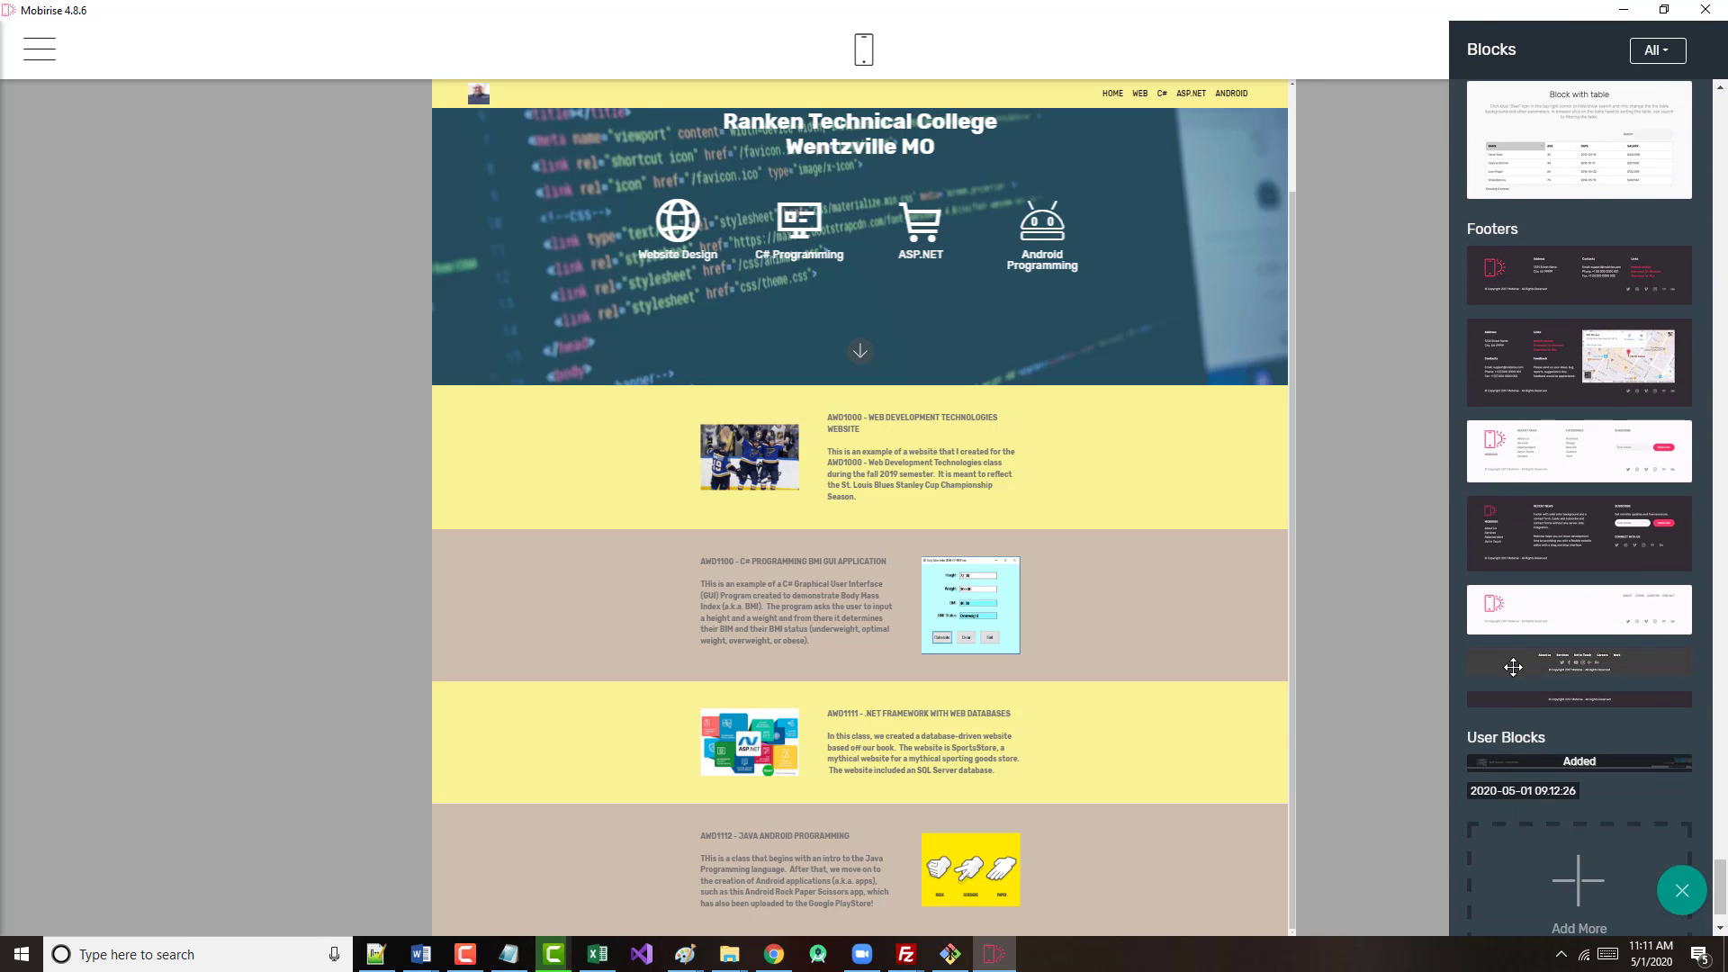
pyautogui.scroll(5, 1465, 531)
pyautogui.scroll(5, 1467, 540)
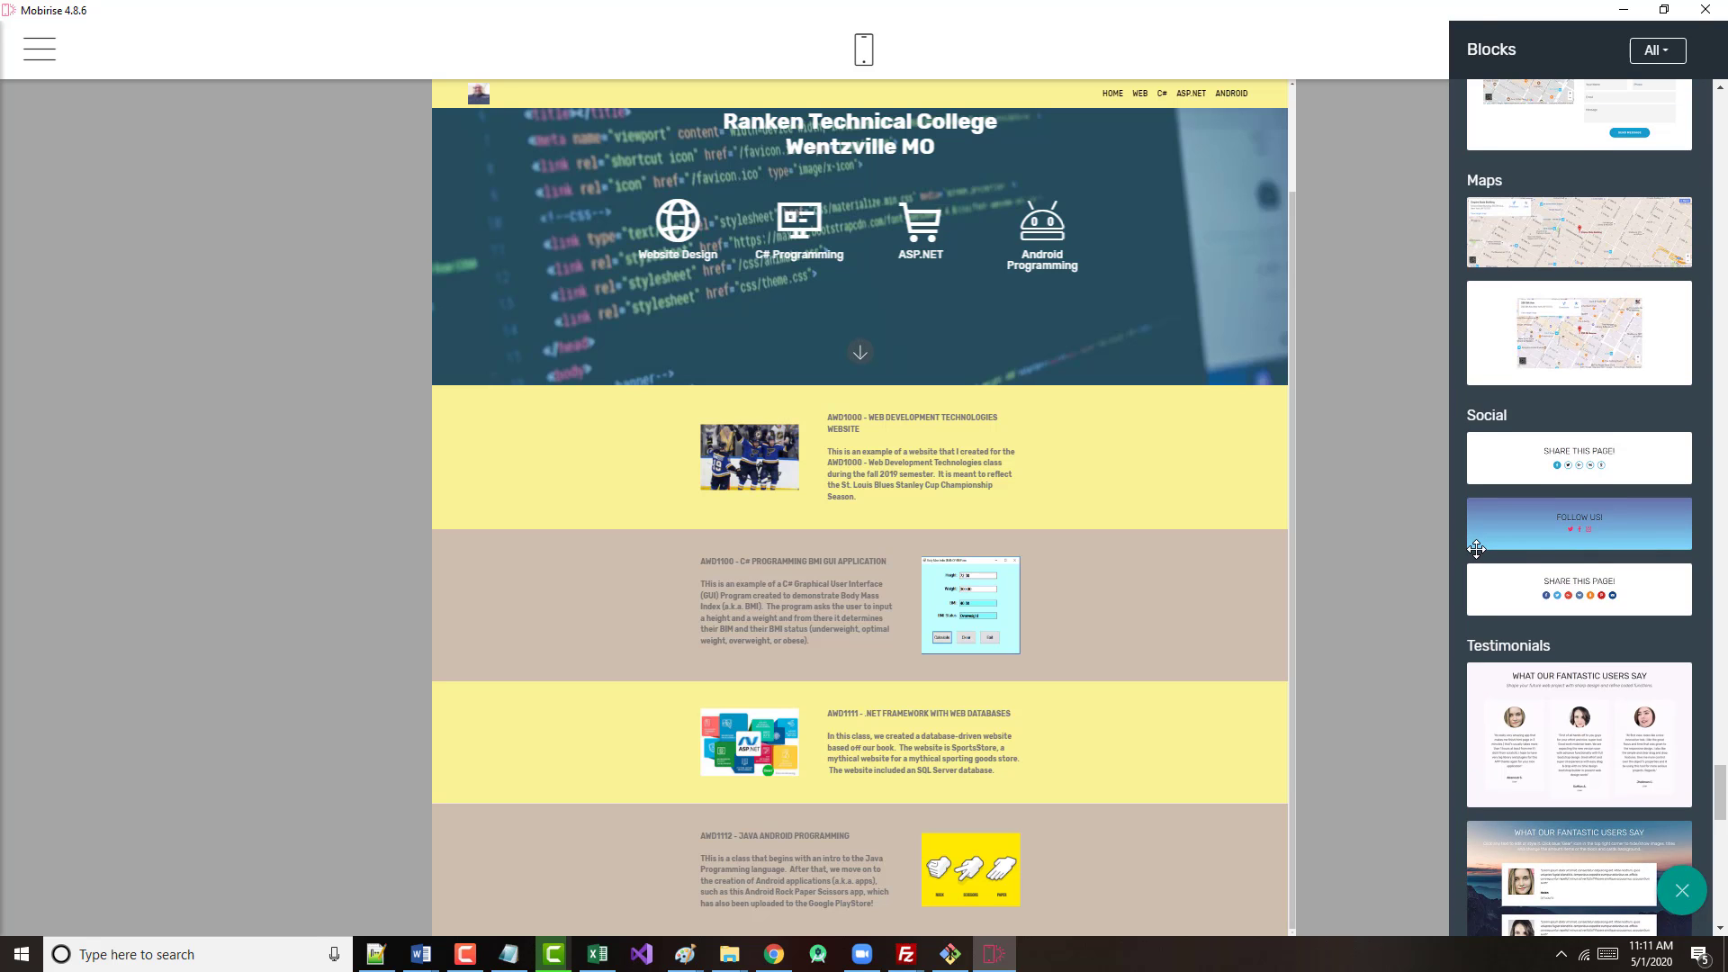
pyautogui.scroll(6, 1480, 559)
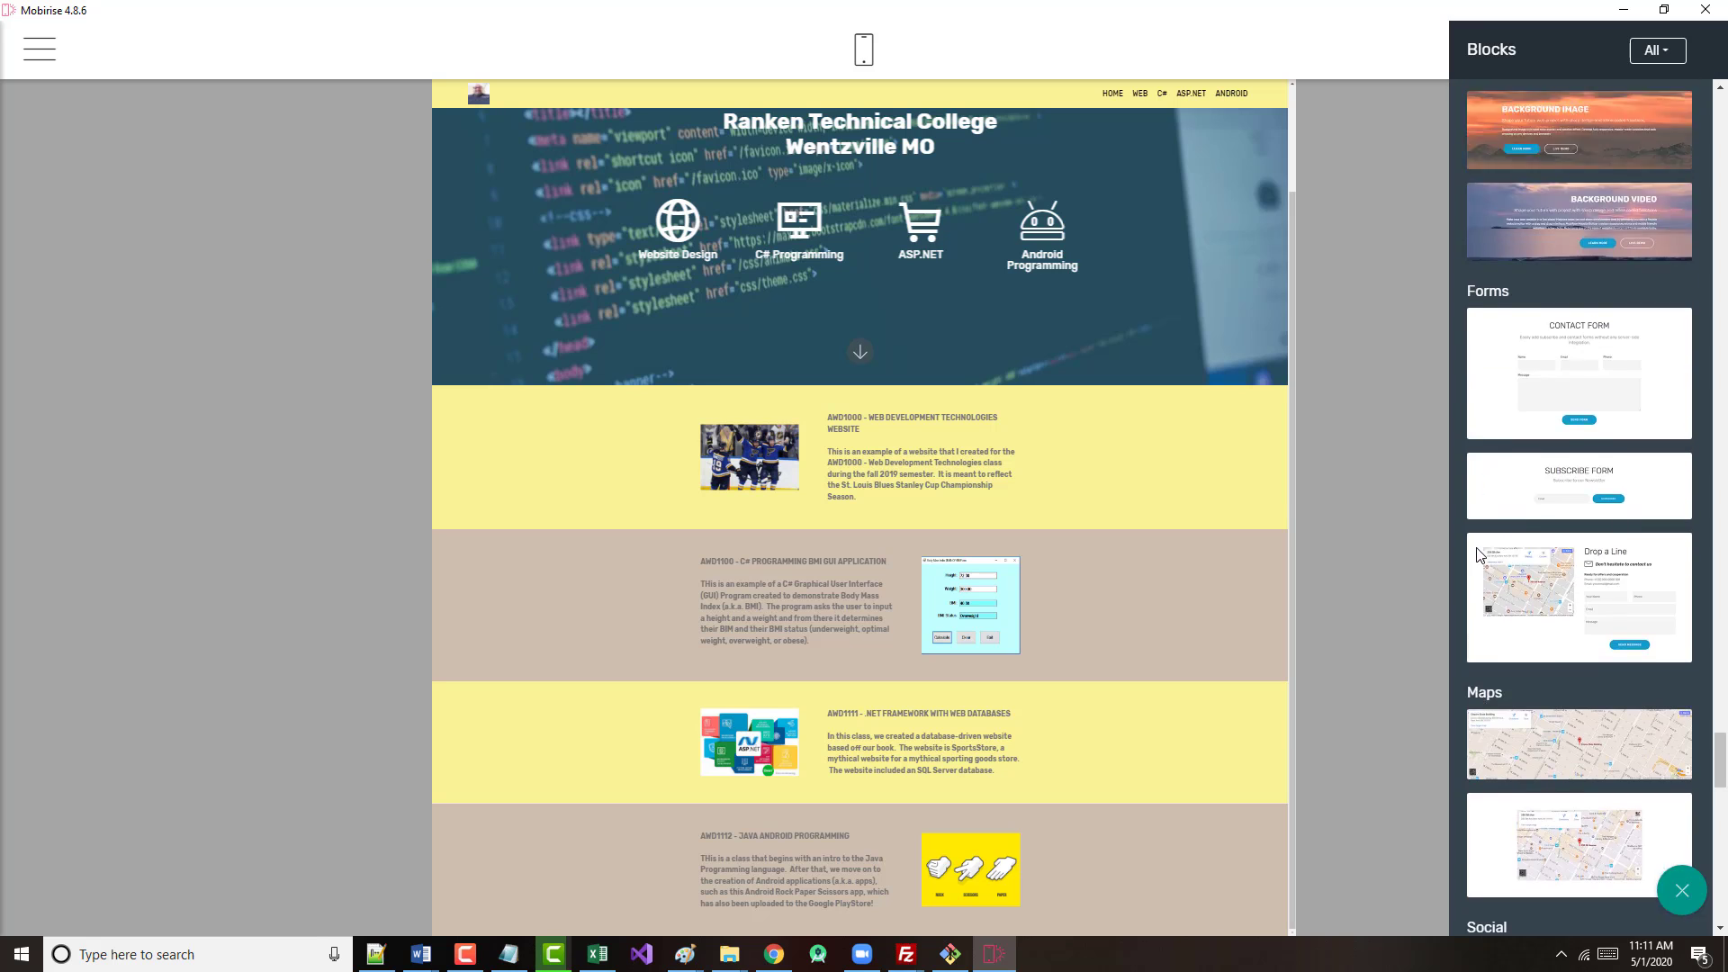
pyautogui.moveTo(1554, 530); pyautogui.dragTo(1125, 945)
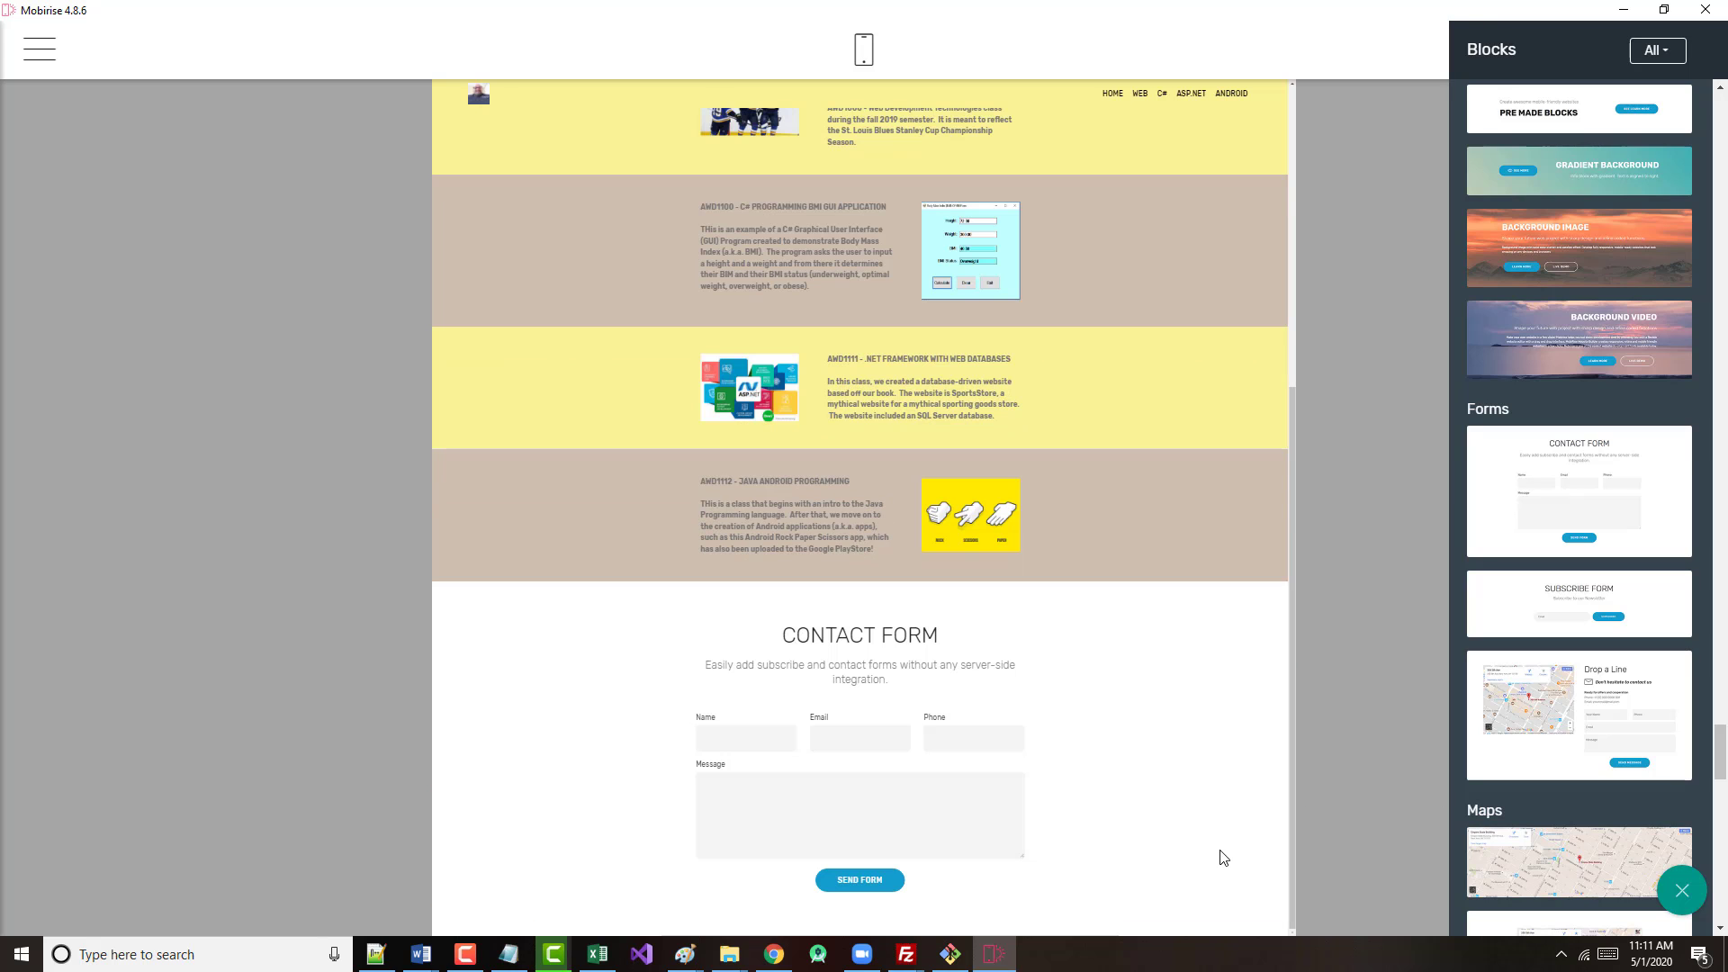
pyautogui.click(1093, 662)
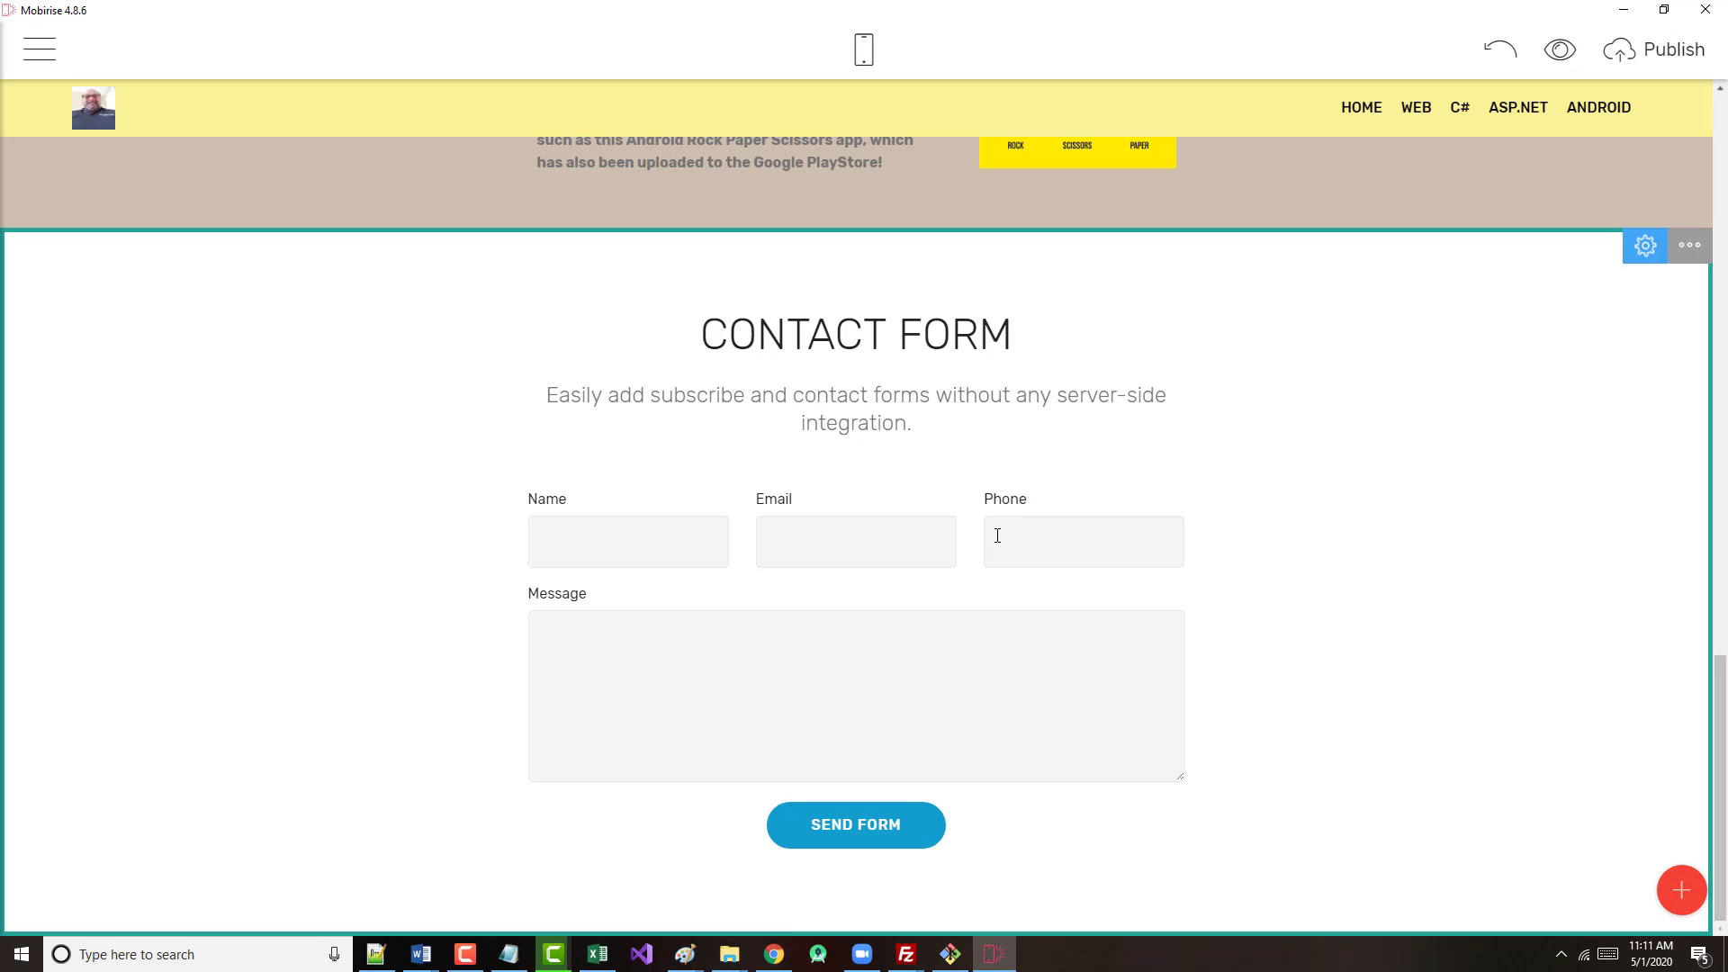
# - Set the contact form block's background color to the light yellow used by the alternating content blocks
pyautogui.click(1647, 256)
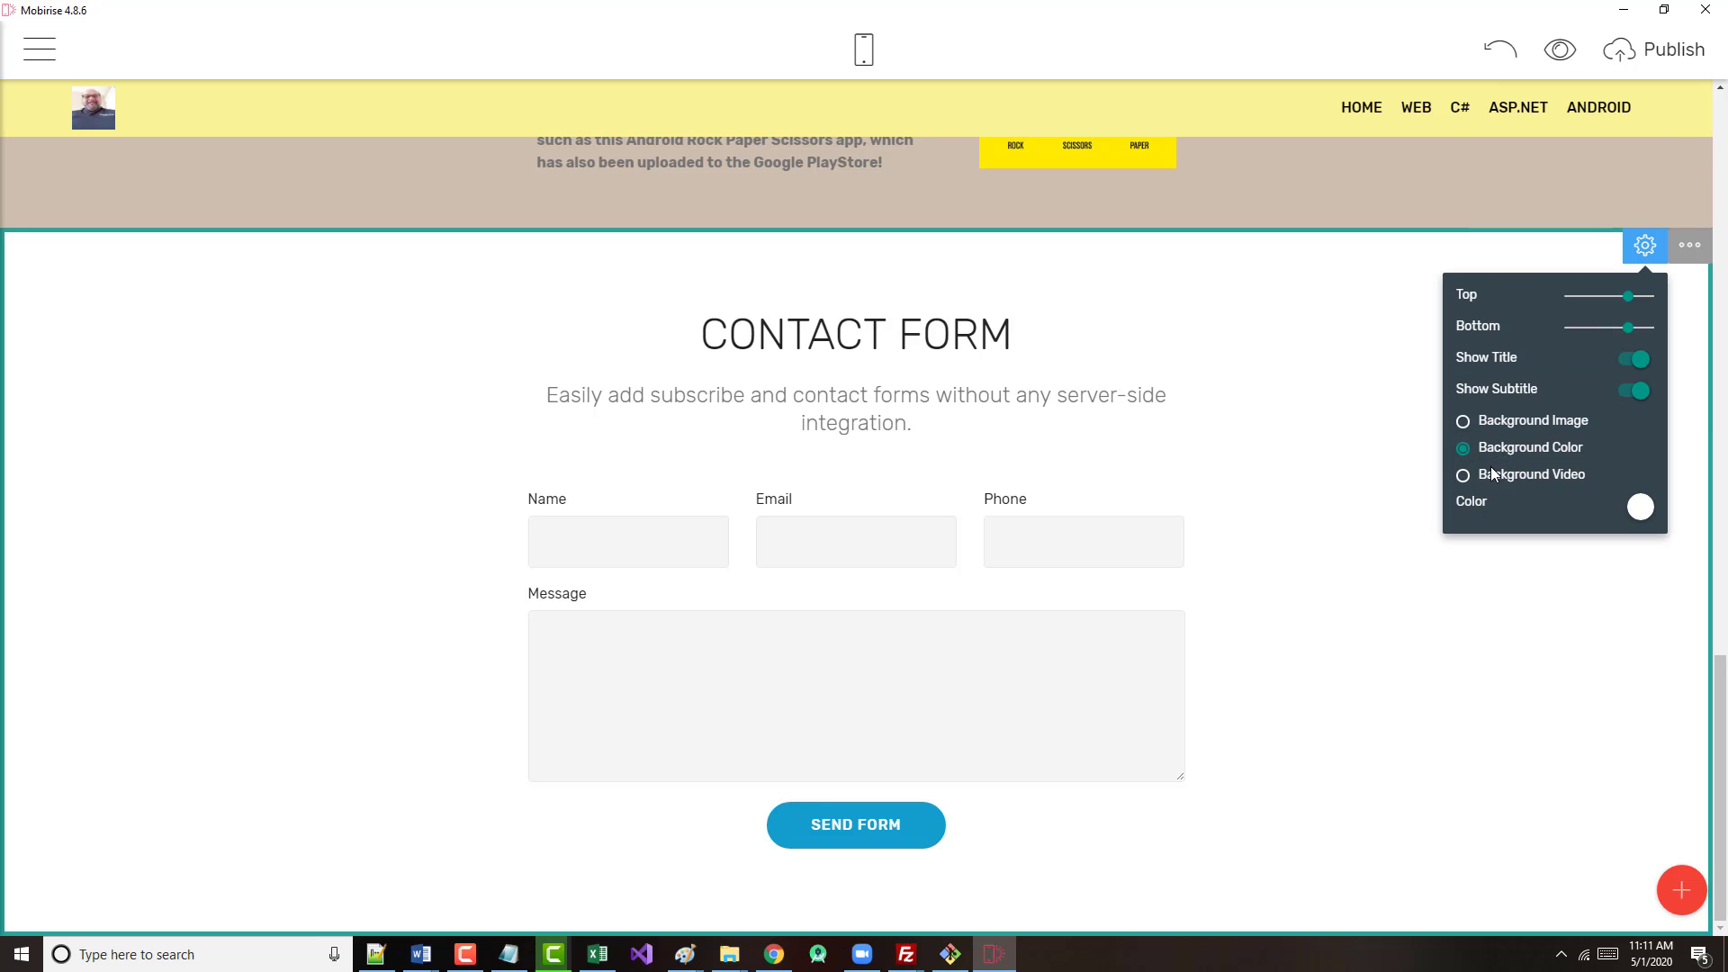
pyautogui.click(1641, 509)
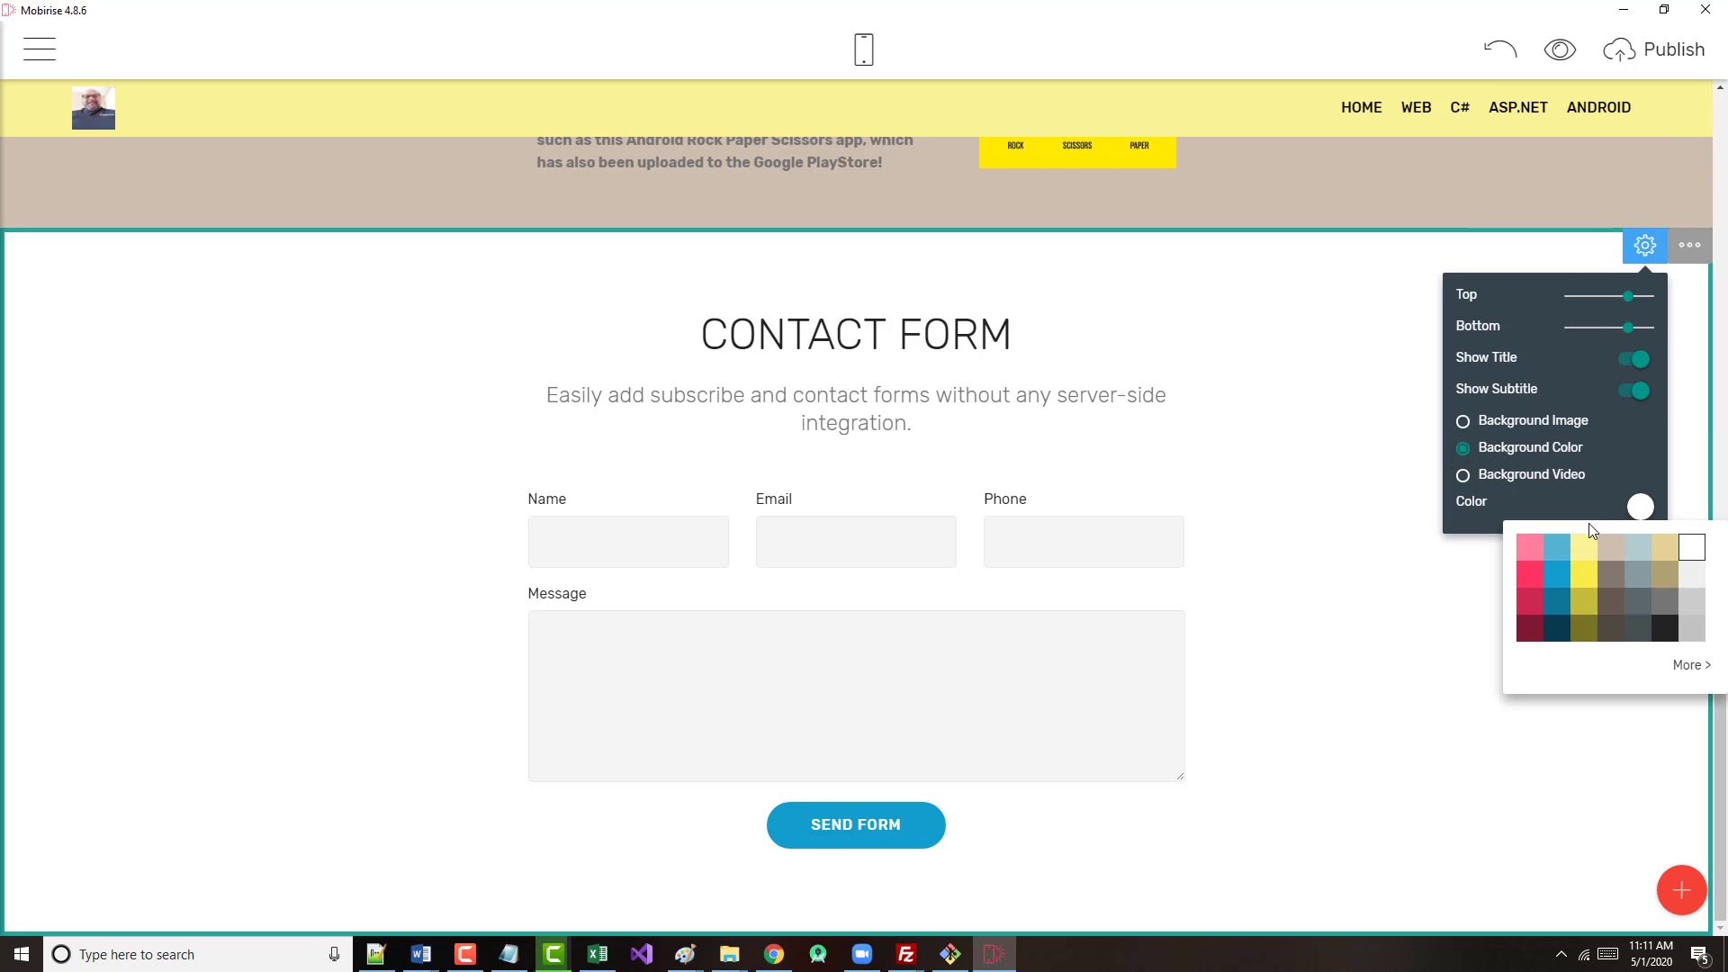
pyautogui.click(1584, 548)
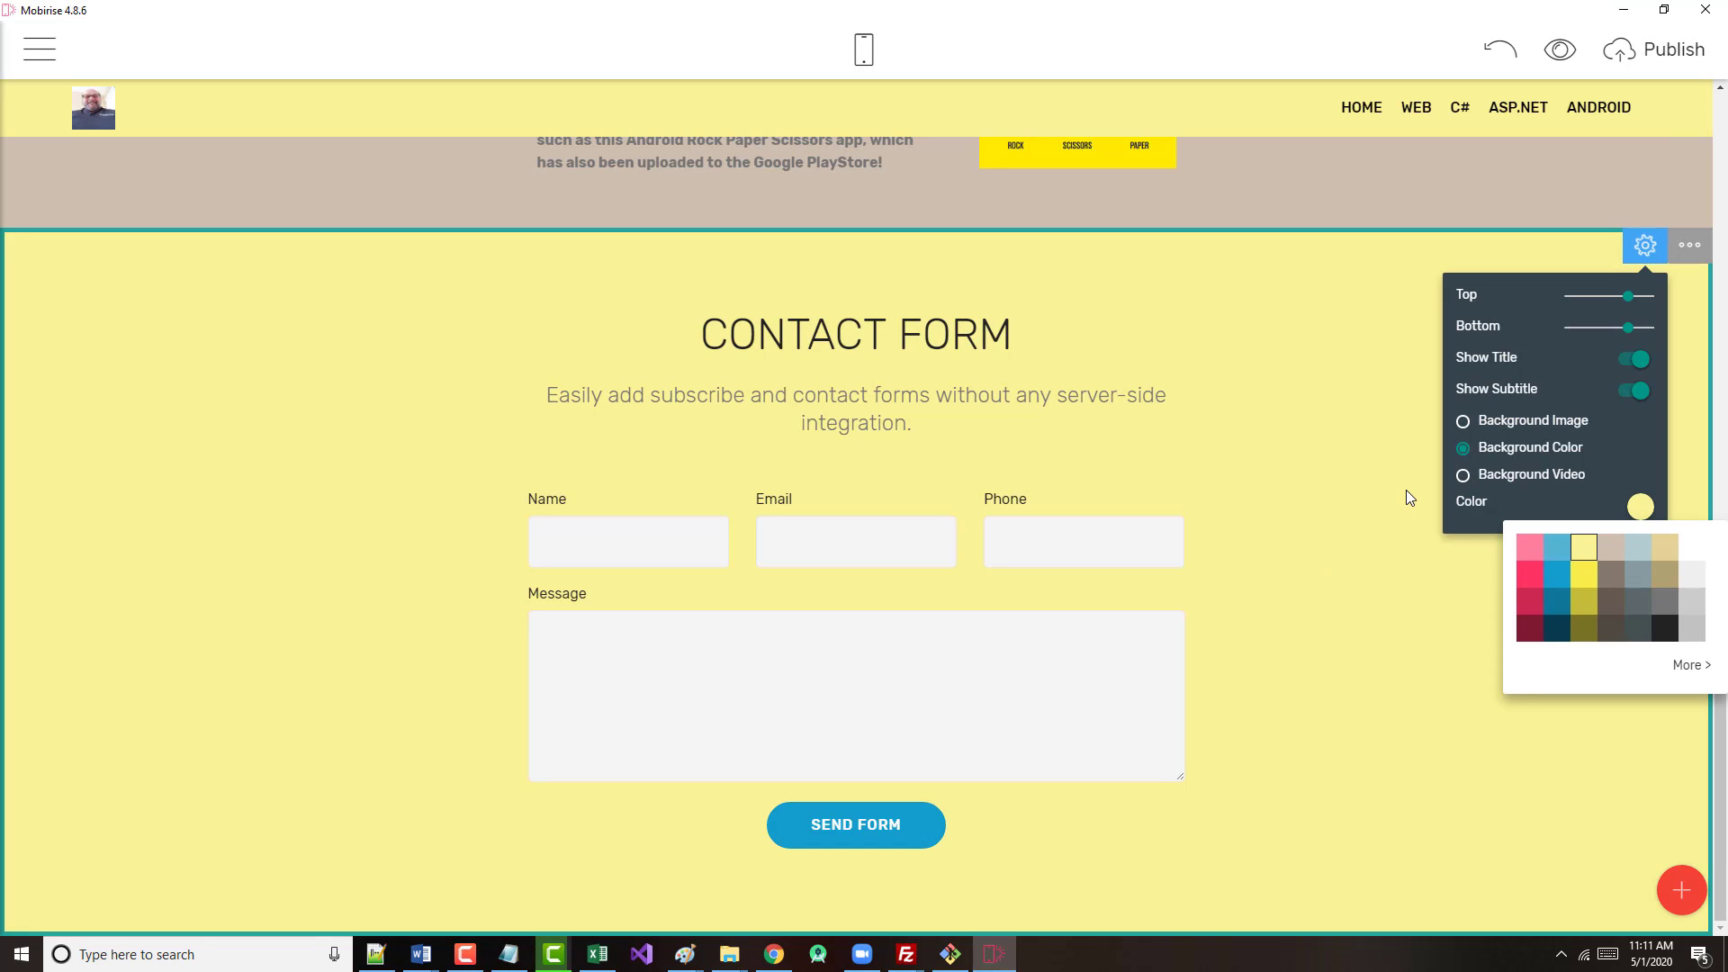
pyautogui.scroll(10, 1119, 656)
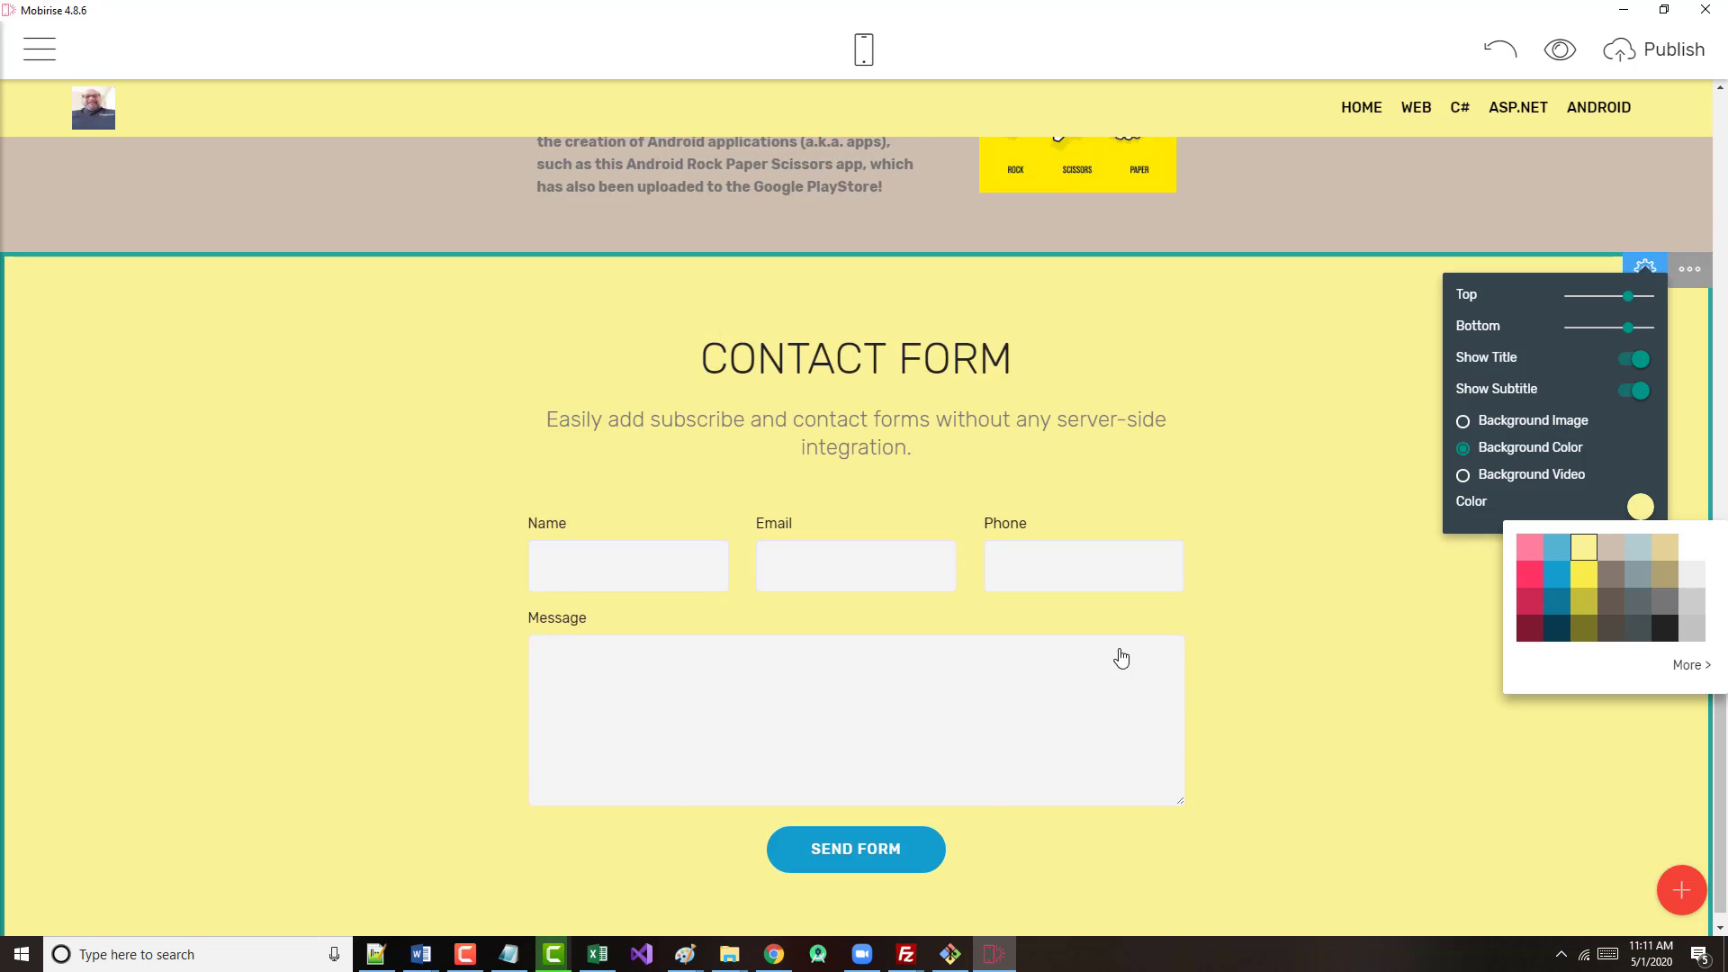
pyautogui.scroll(5, 1113, 668)
pyautogui.scroll(-10, 1107, 653)
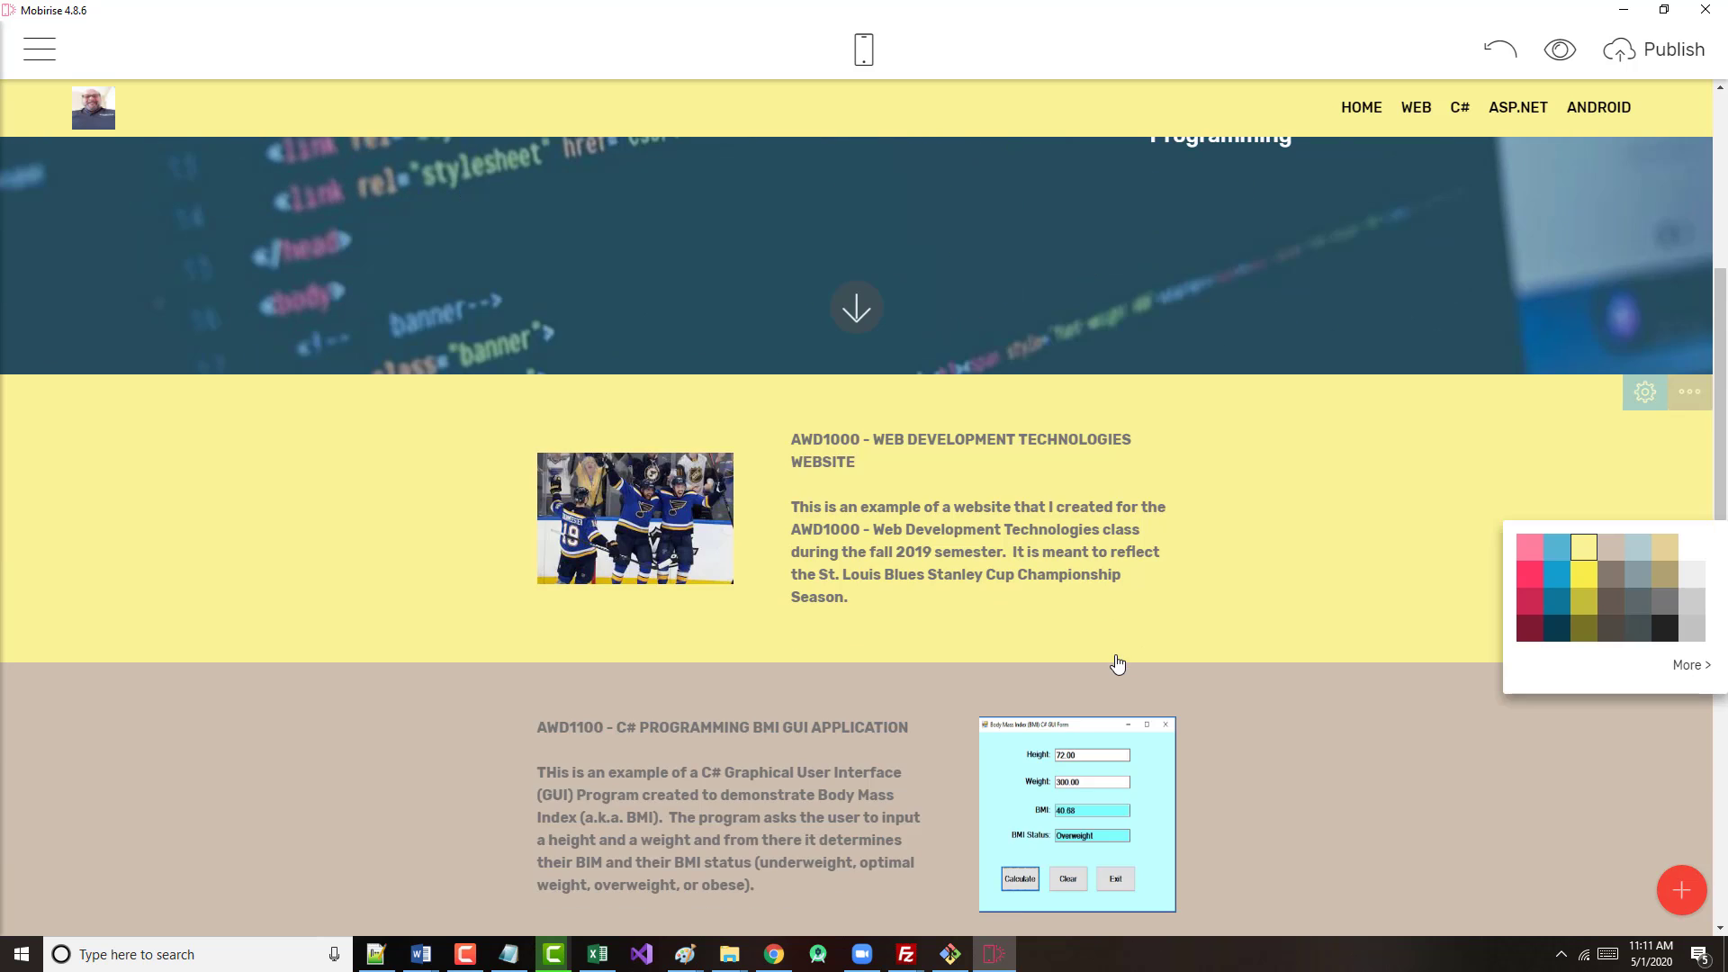
pyautogui.scroll(-5, 1111, 656)
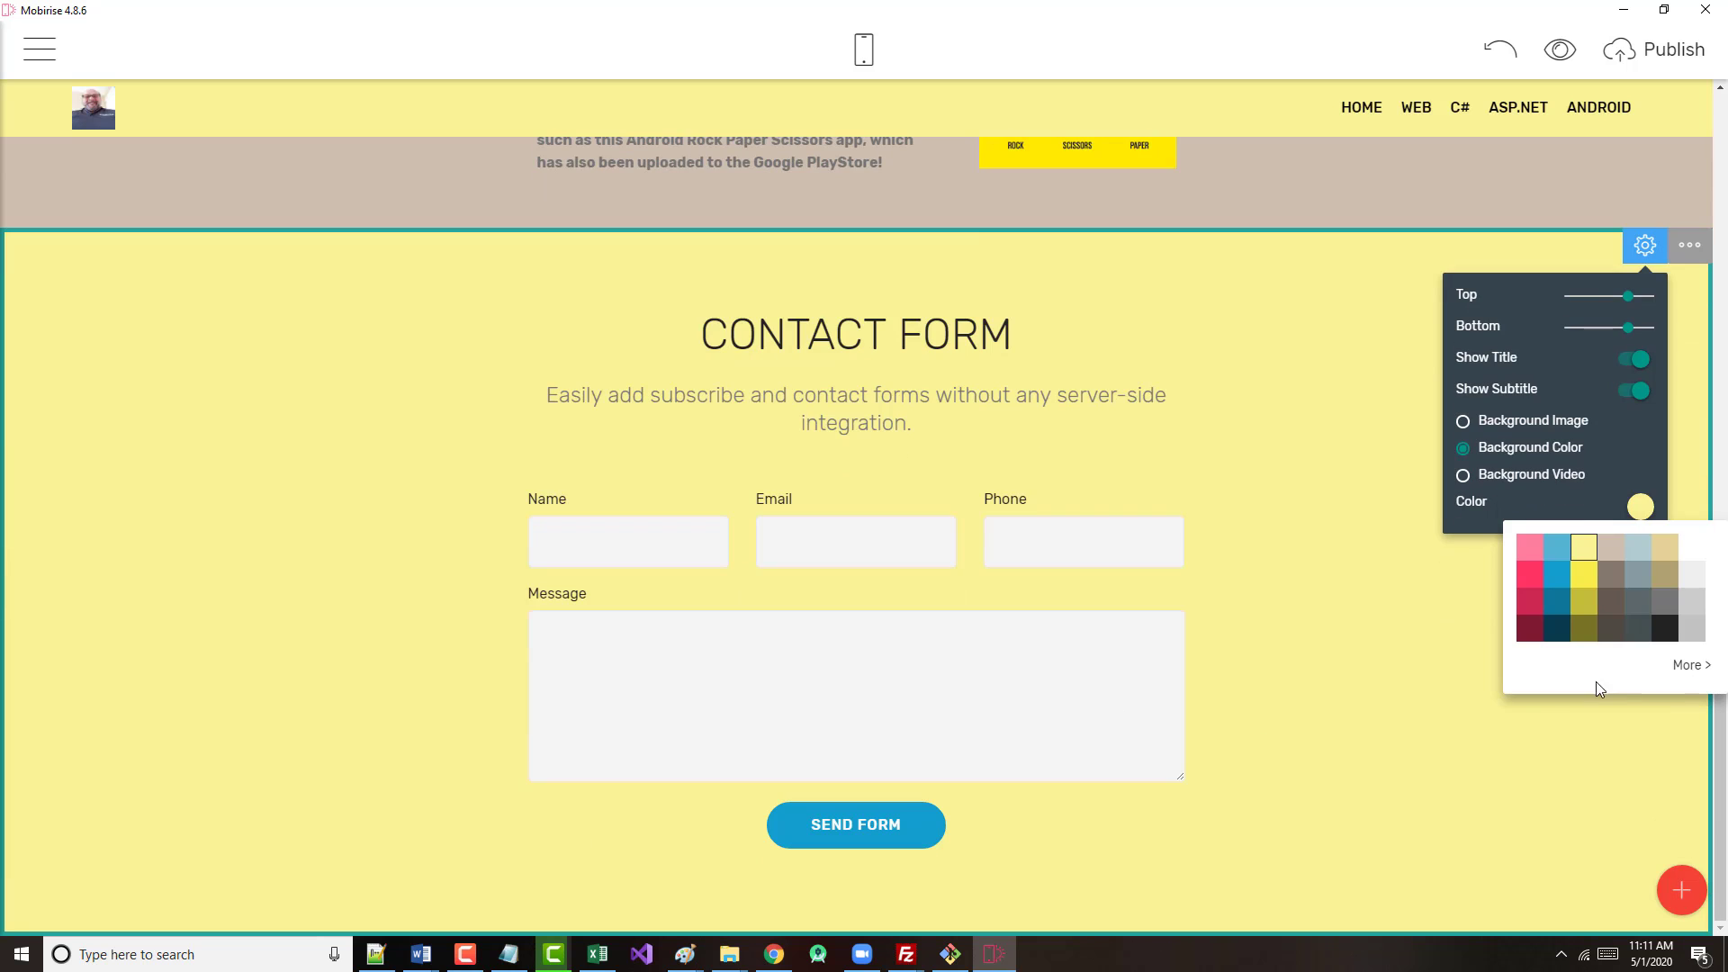
# - Add the first "Share this page!" block from the Social category below the contact form
pyautogui.click(1668, 884)
pyautogui.scroll(-6, 1530, 630)
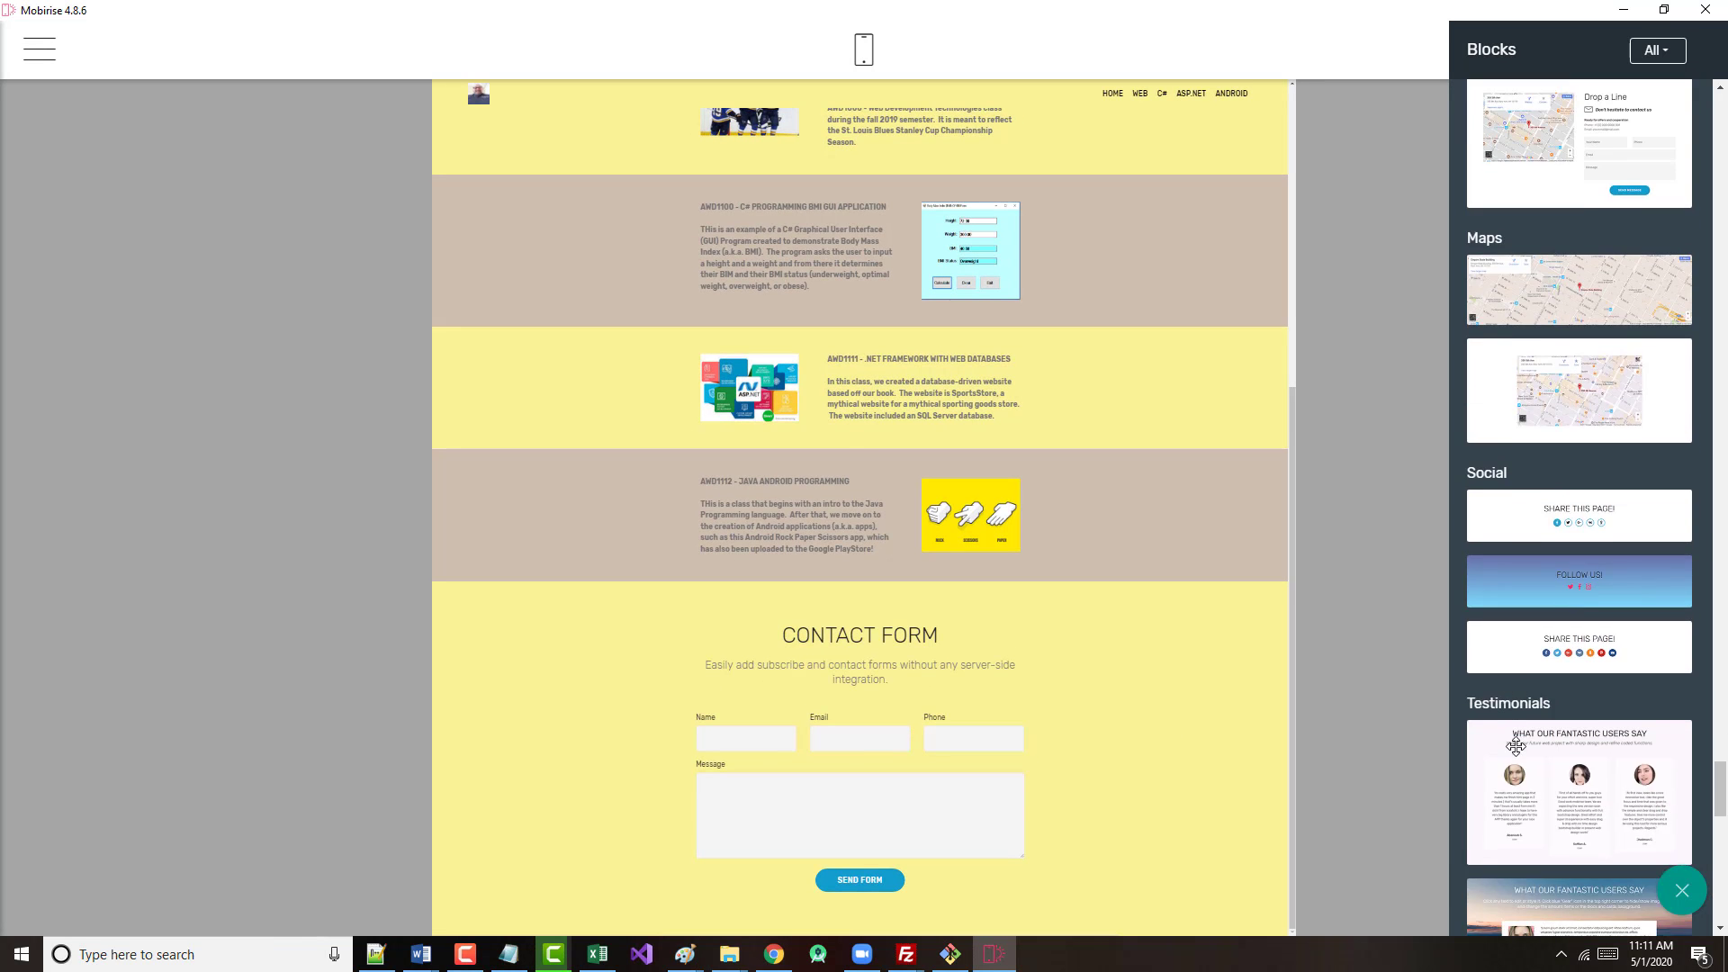
pyautogui.scroll(-5, 1516, 746)
pyautogui.scroll(3, 1508, 742)
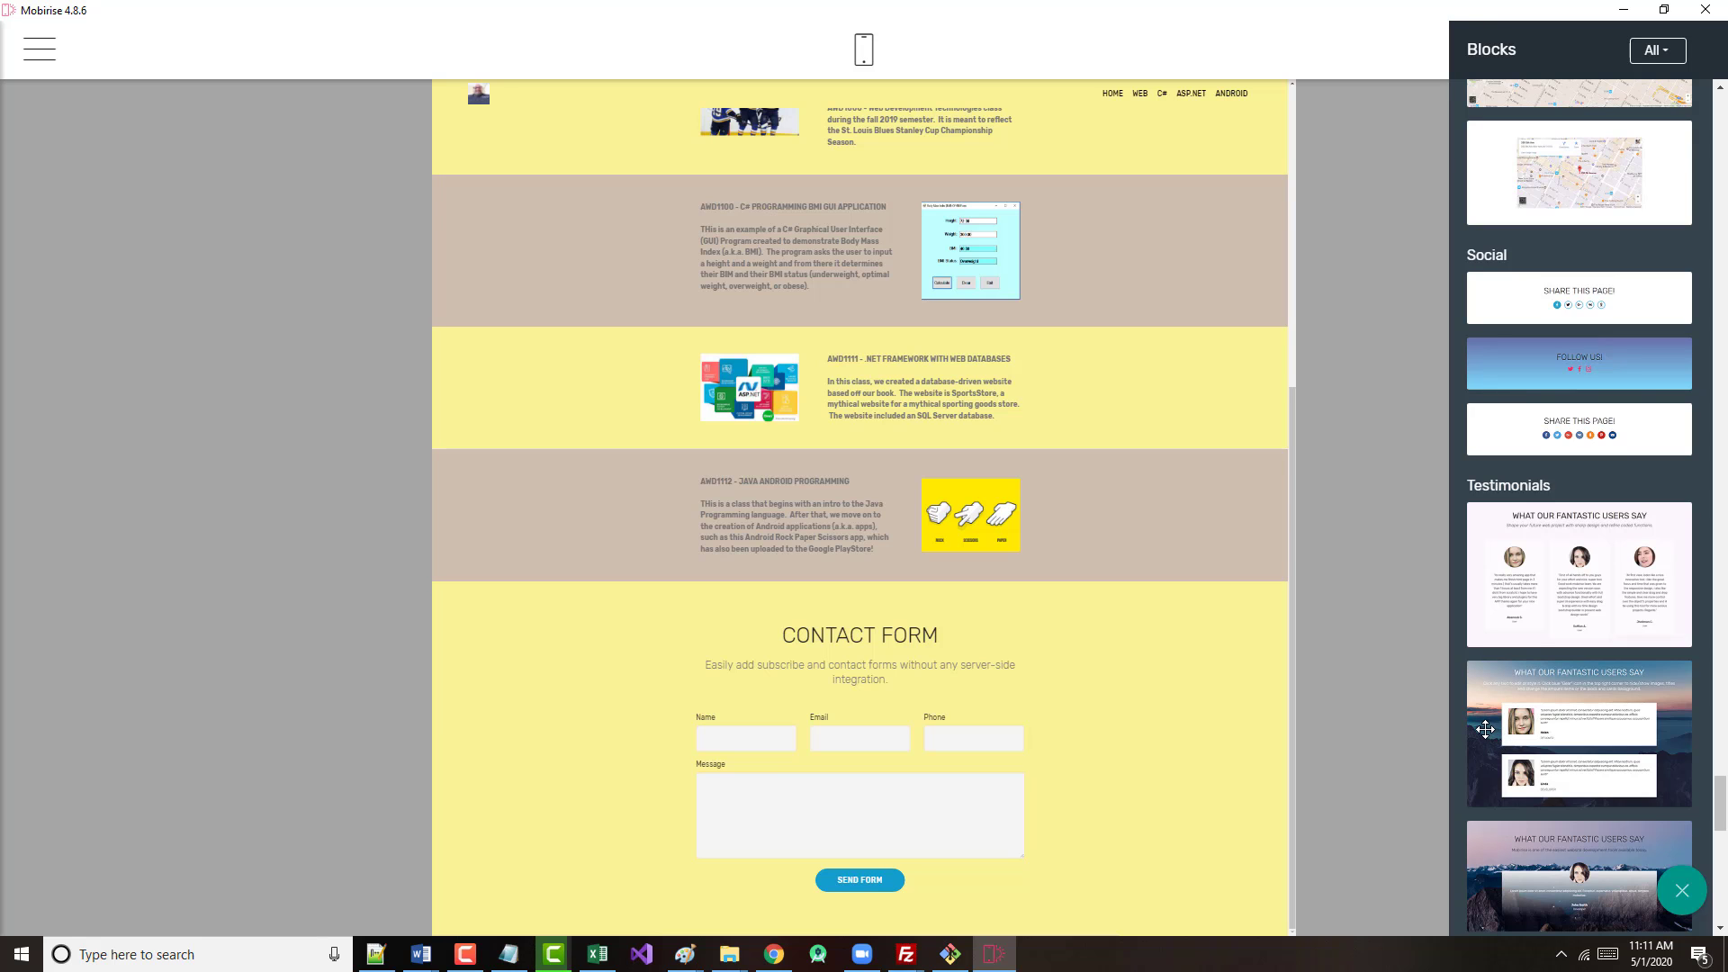
pyautogui.scroll(3, 1477, 728)
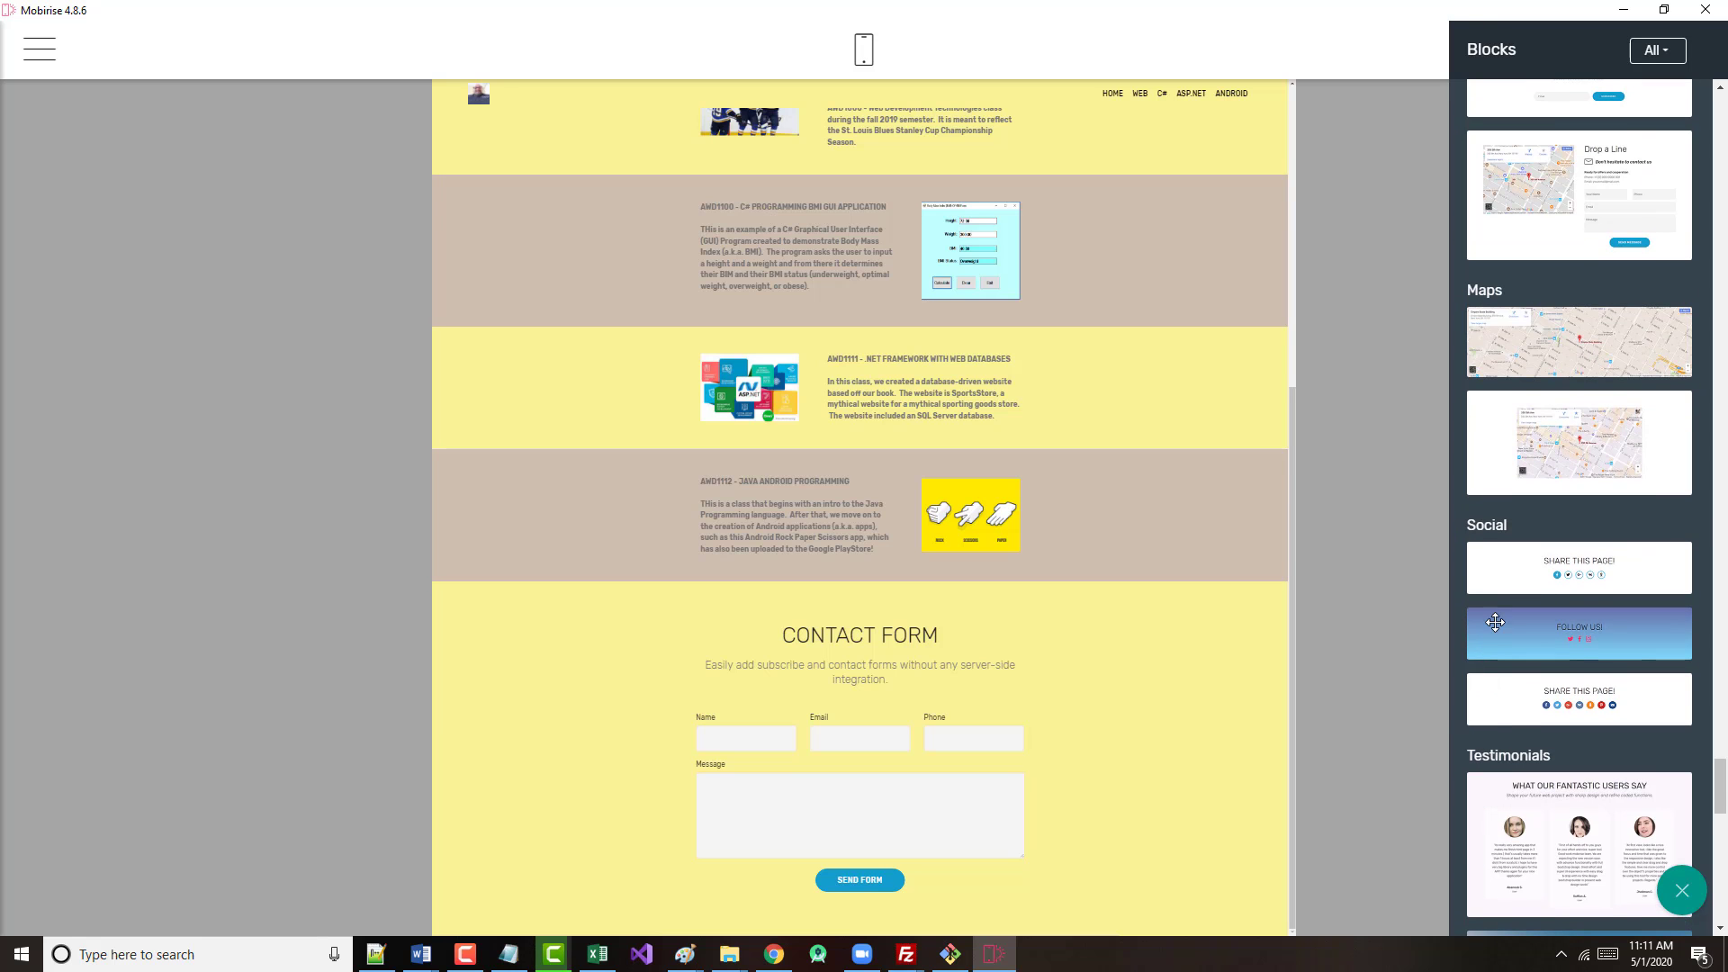
pyautogui.moveTo(1501, 590); pyautogui.dragTo(1019, 904)
pyautogui.scroll(-2, 1099, 851)
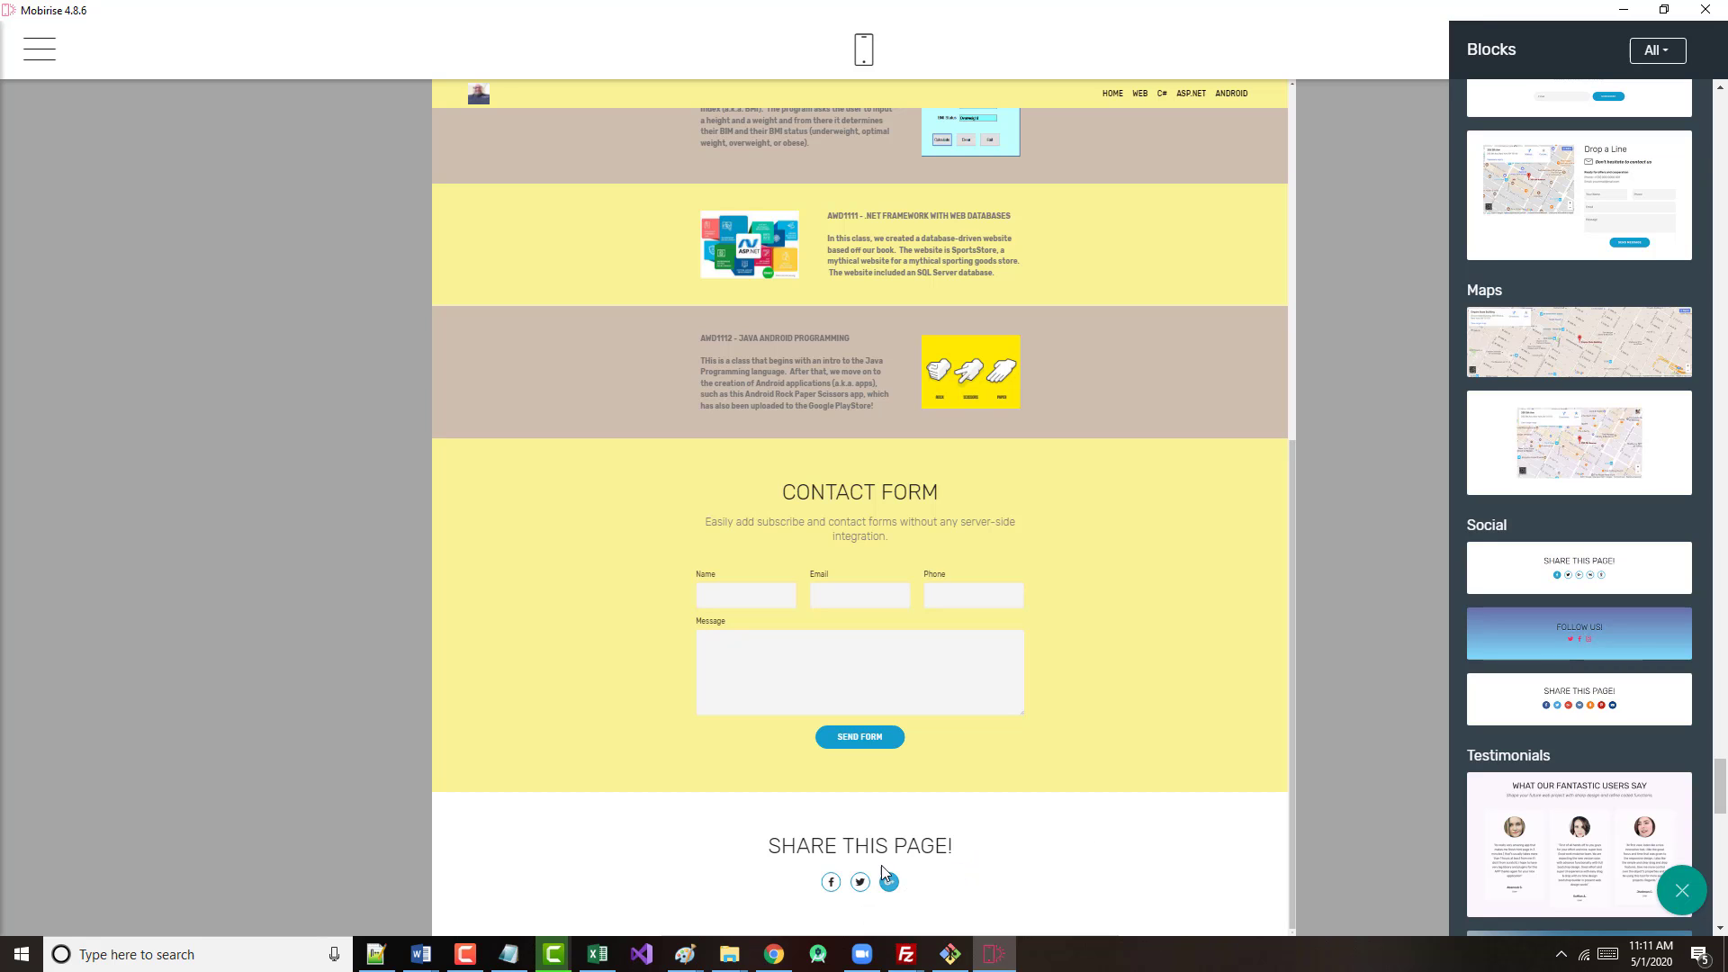
pyautogui.click(1105, 844)
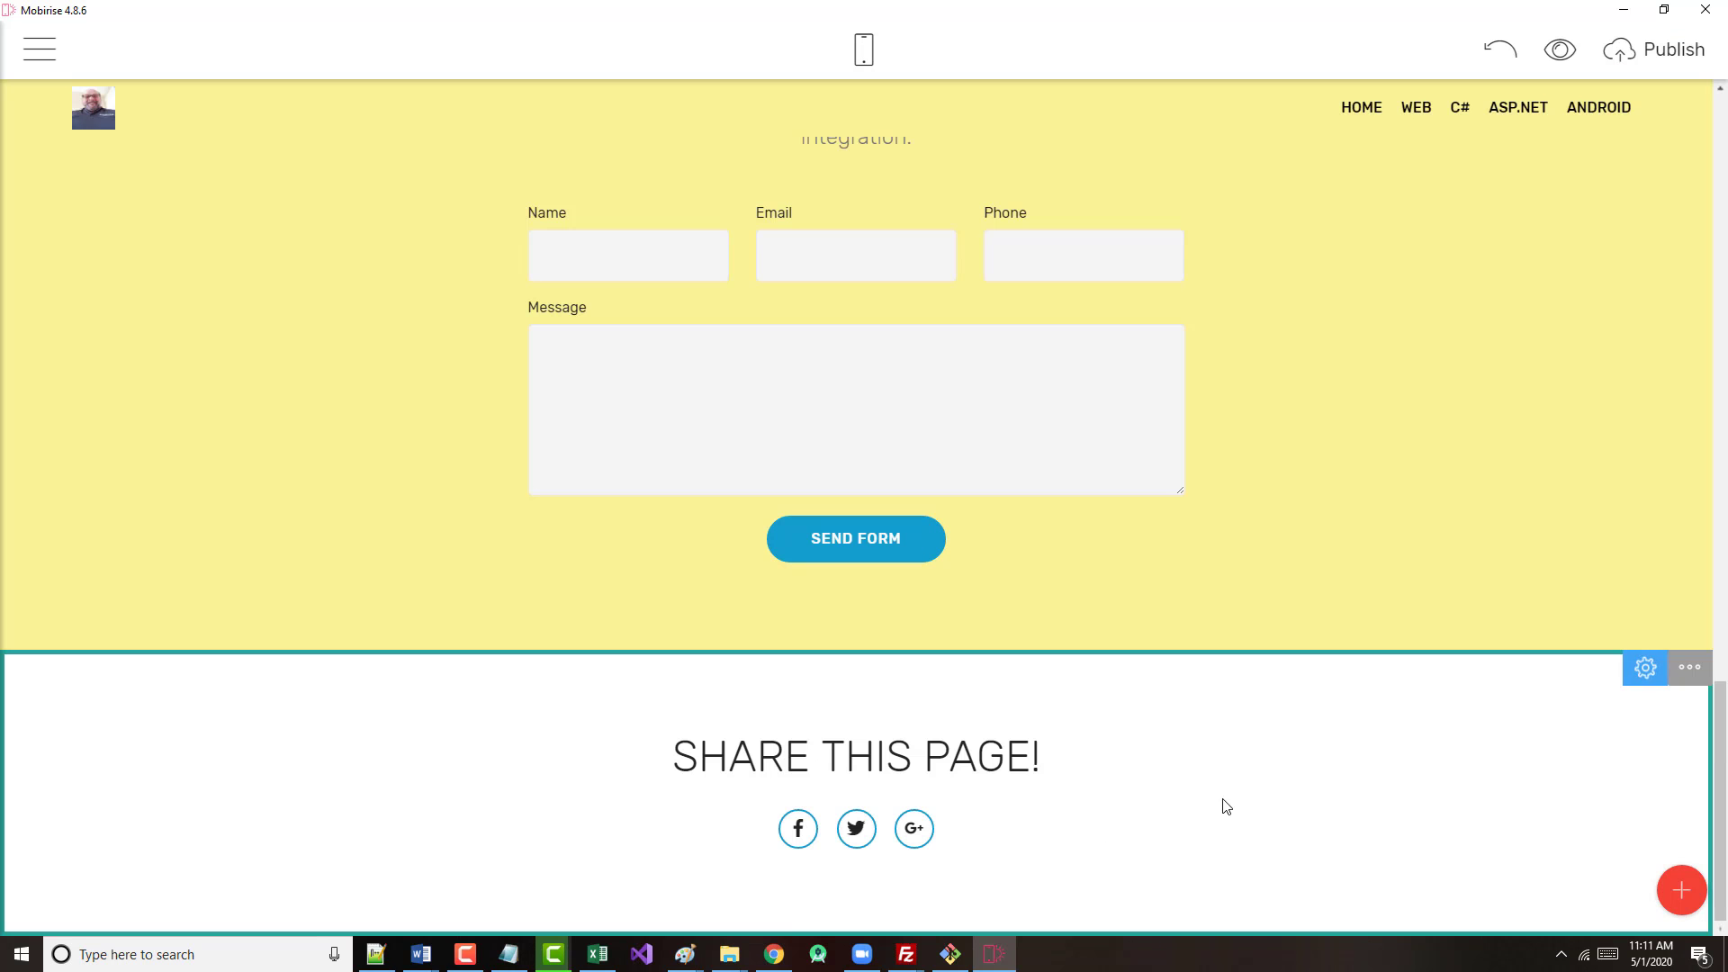
# - Set the "Share this page!" block's background color to the beige used by the alternating content blocks
pyautogui.click(1644, 671)
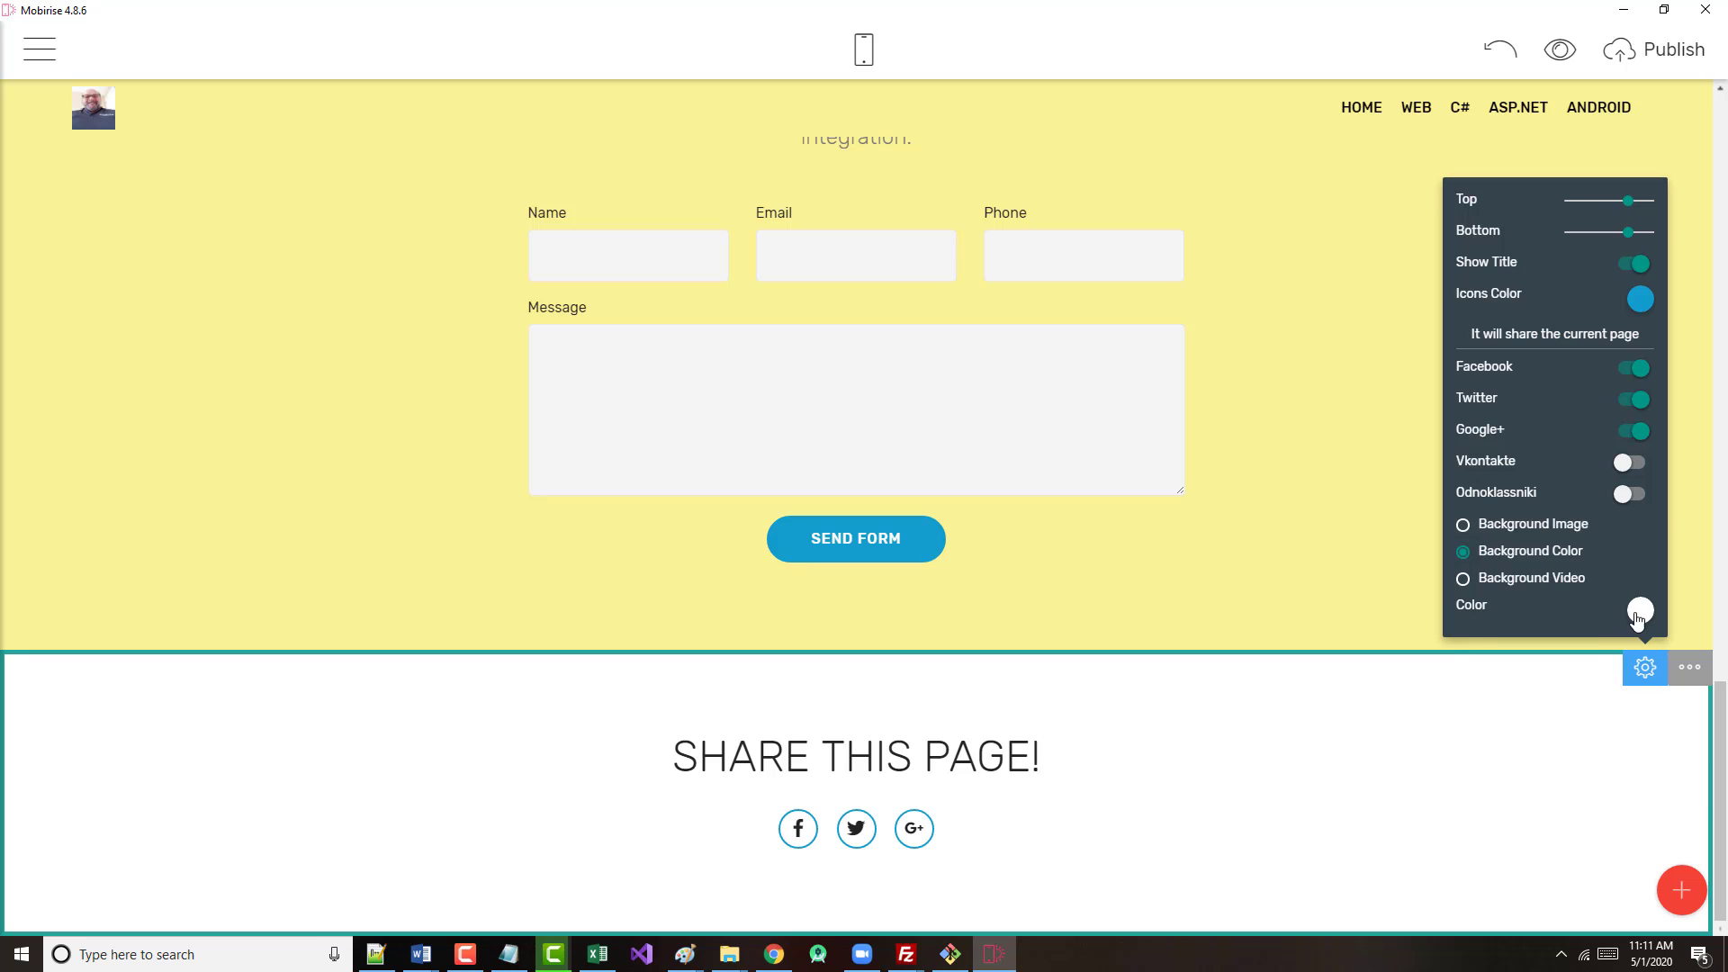
pyautogui.click(1638, 614)
pyautogui.click(1611, 650)
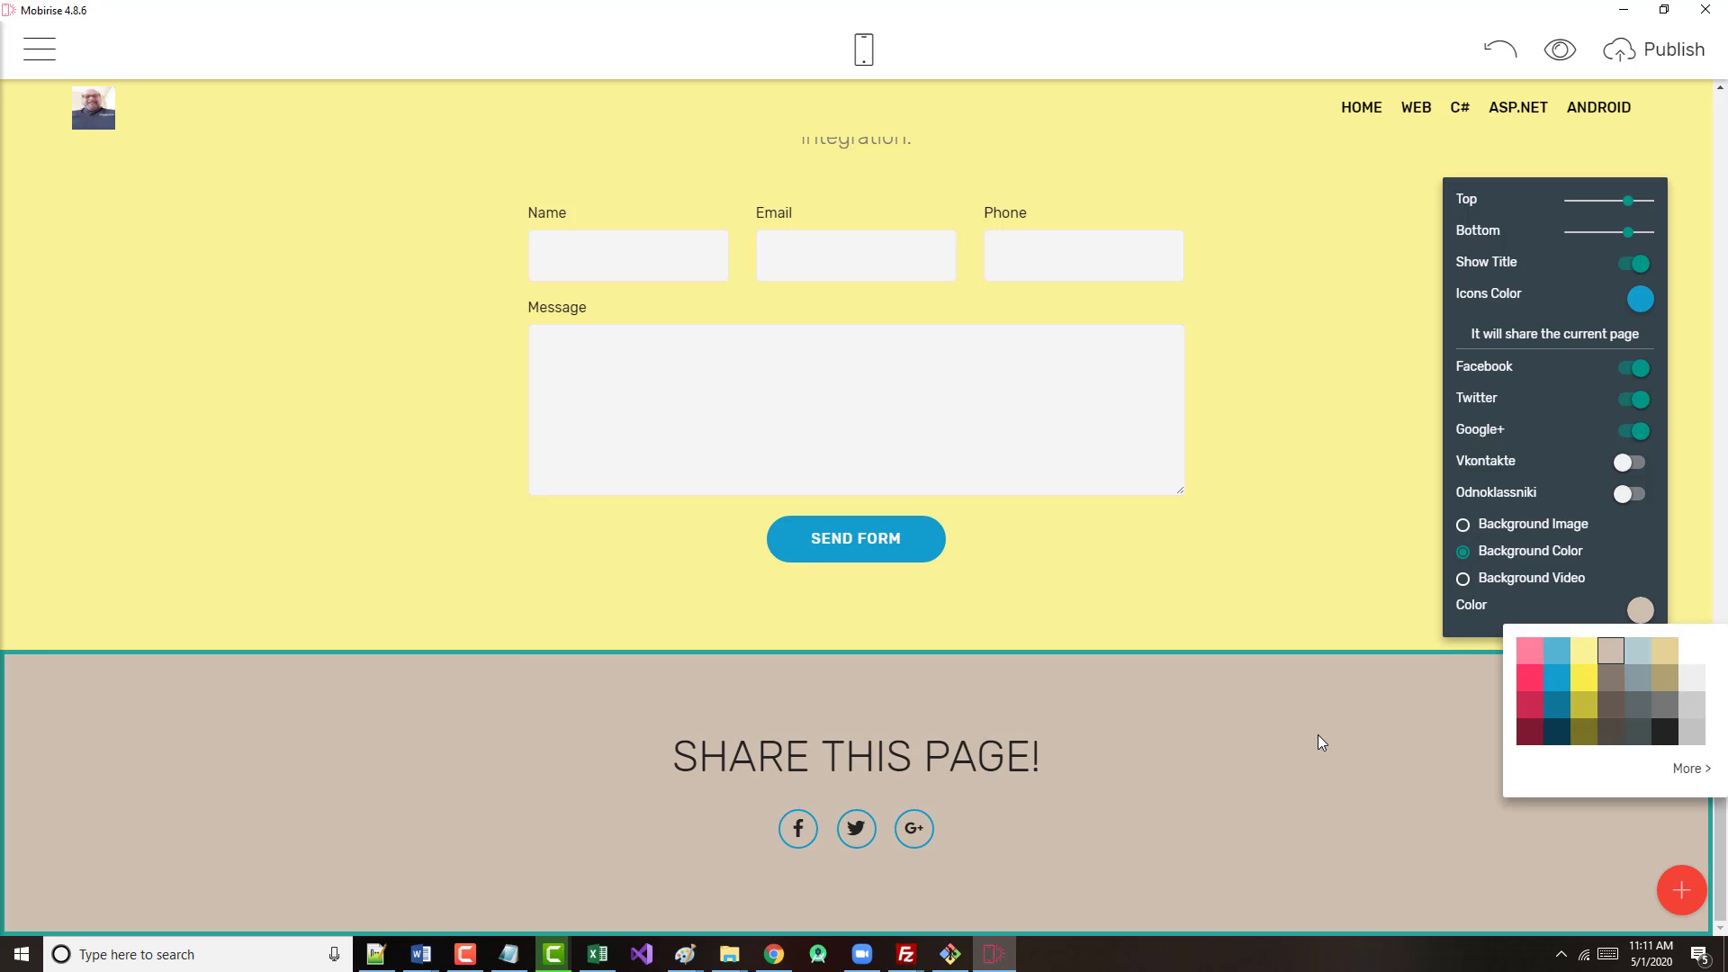
pyautogui.click(1370, 729)
# - Try to replace the Website Design globe icon's web address with a link to block Content 6-9 on the Home page
pyautogui.scroll(10, 1187, 567)
pyautogui.scroll(10, 1170, 576)
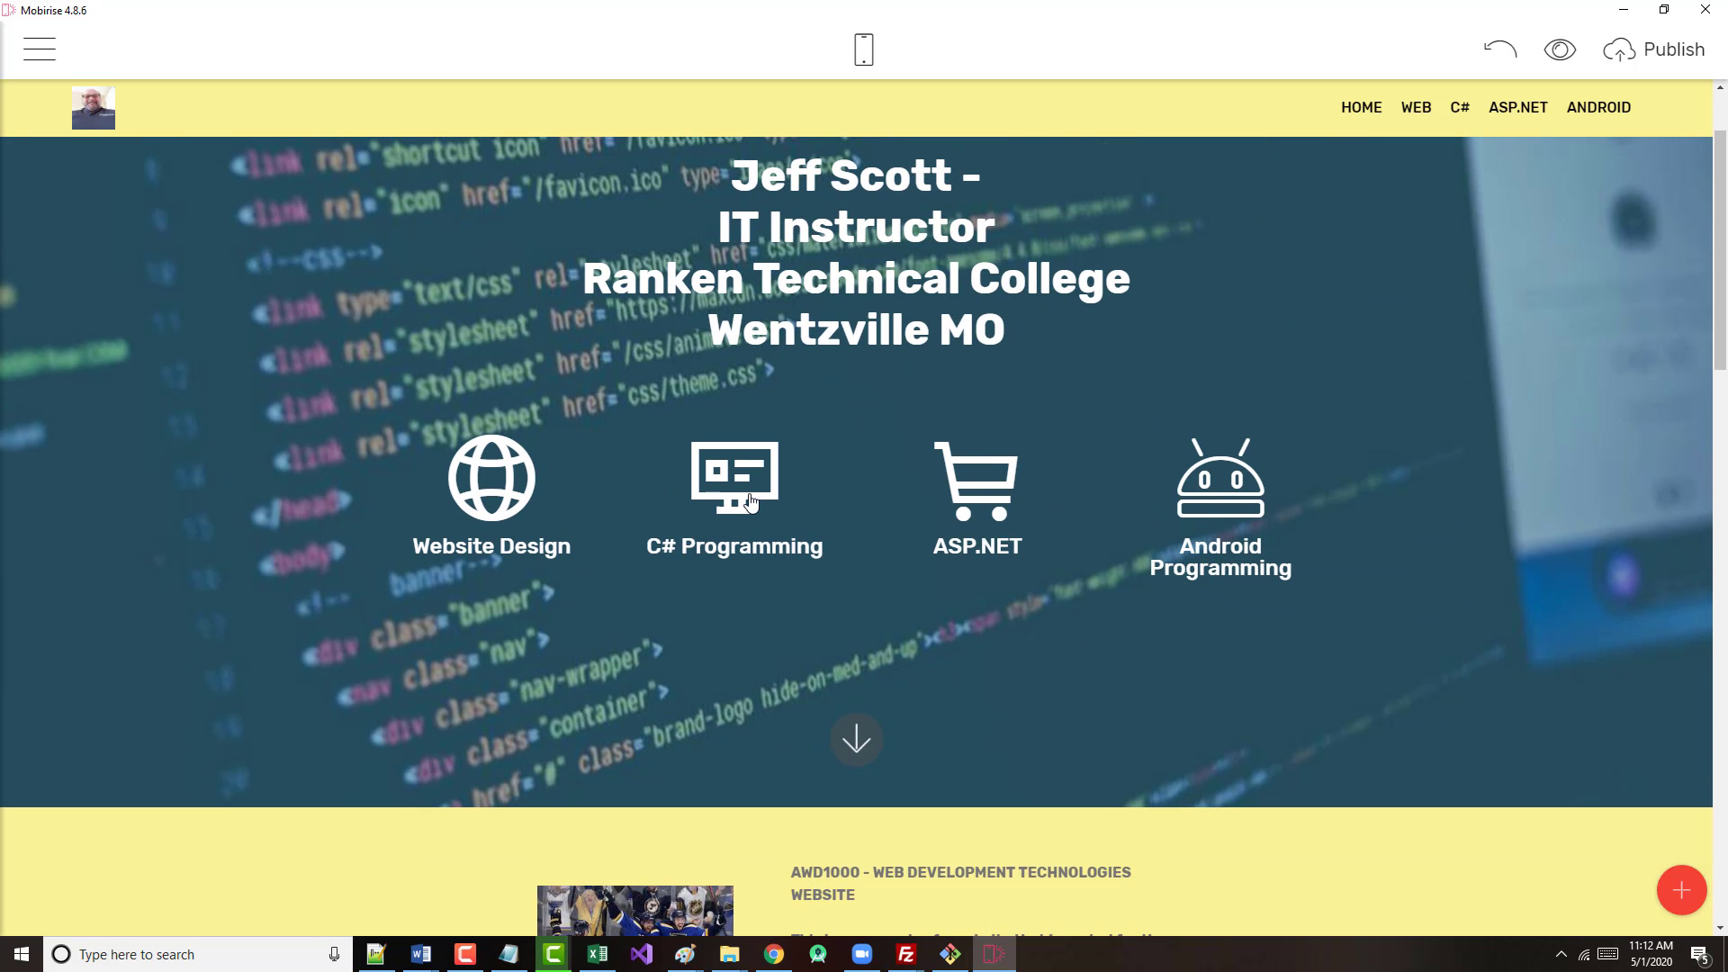
pyautogui.click(509, 493)
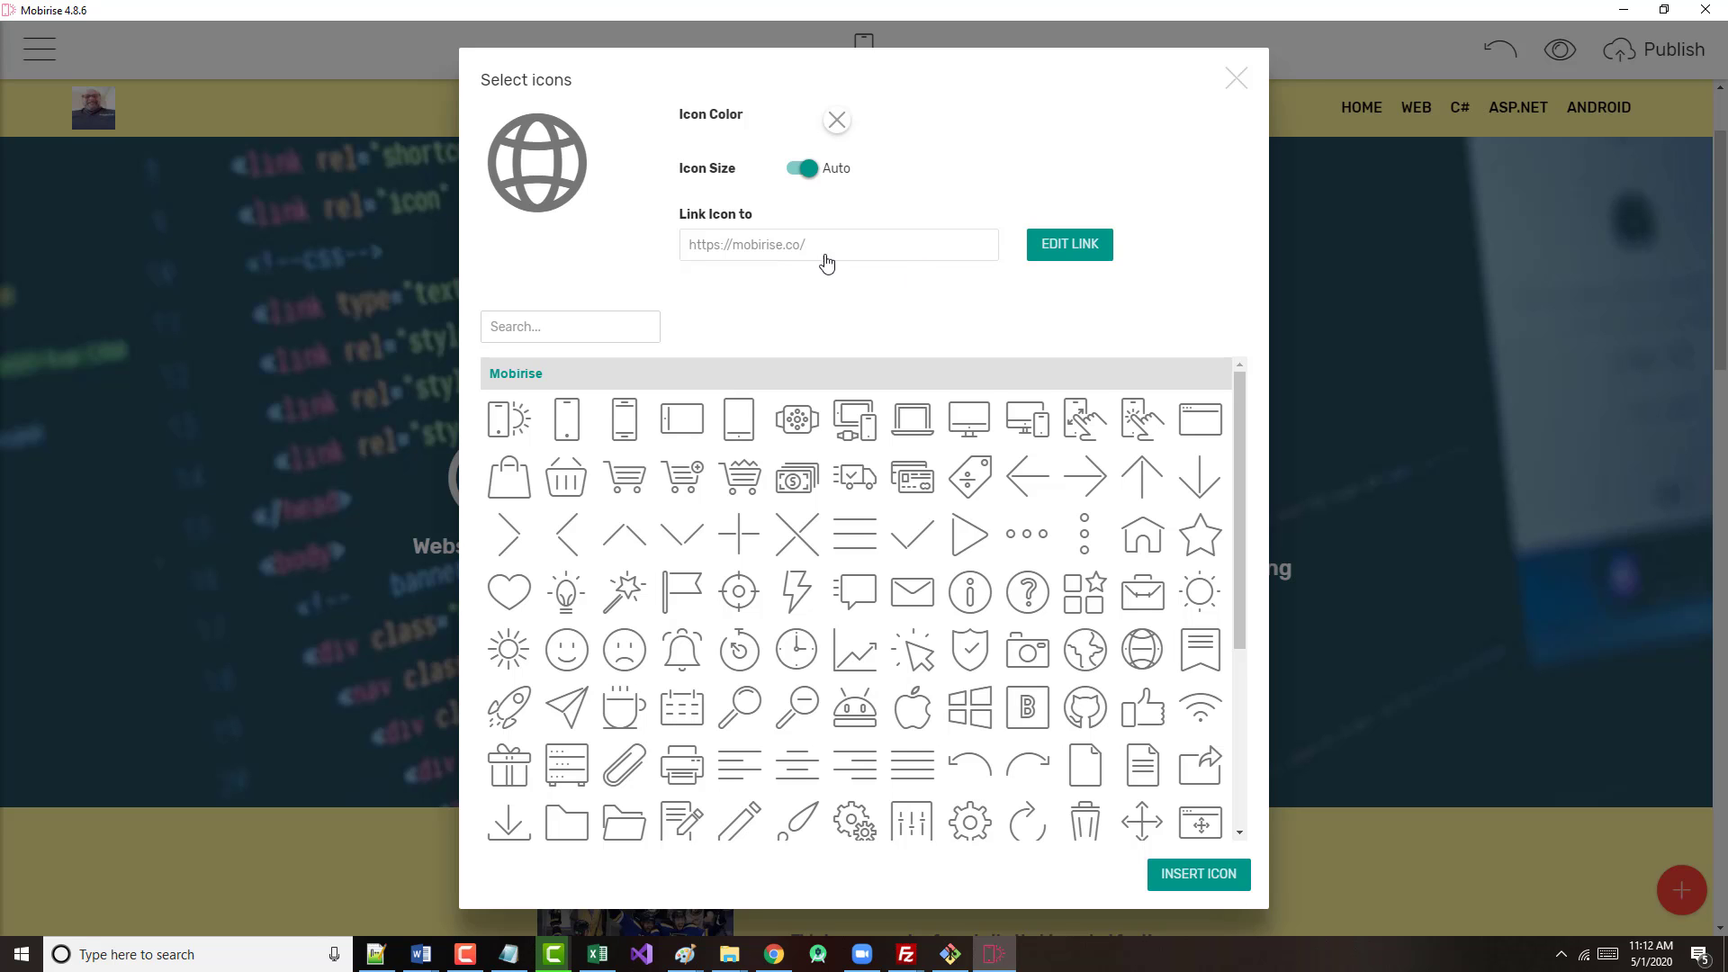
pyautogui.click(1038, 247)
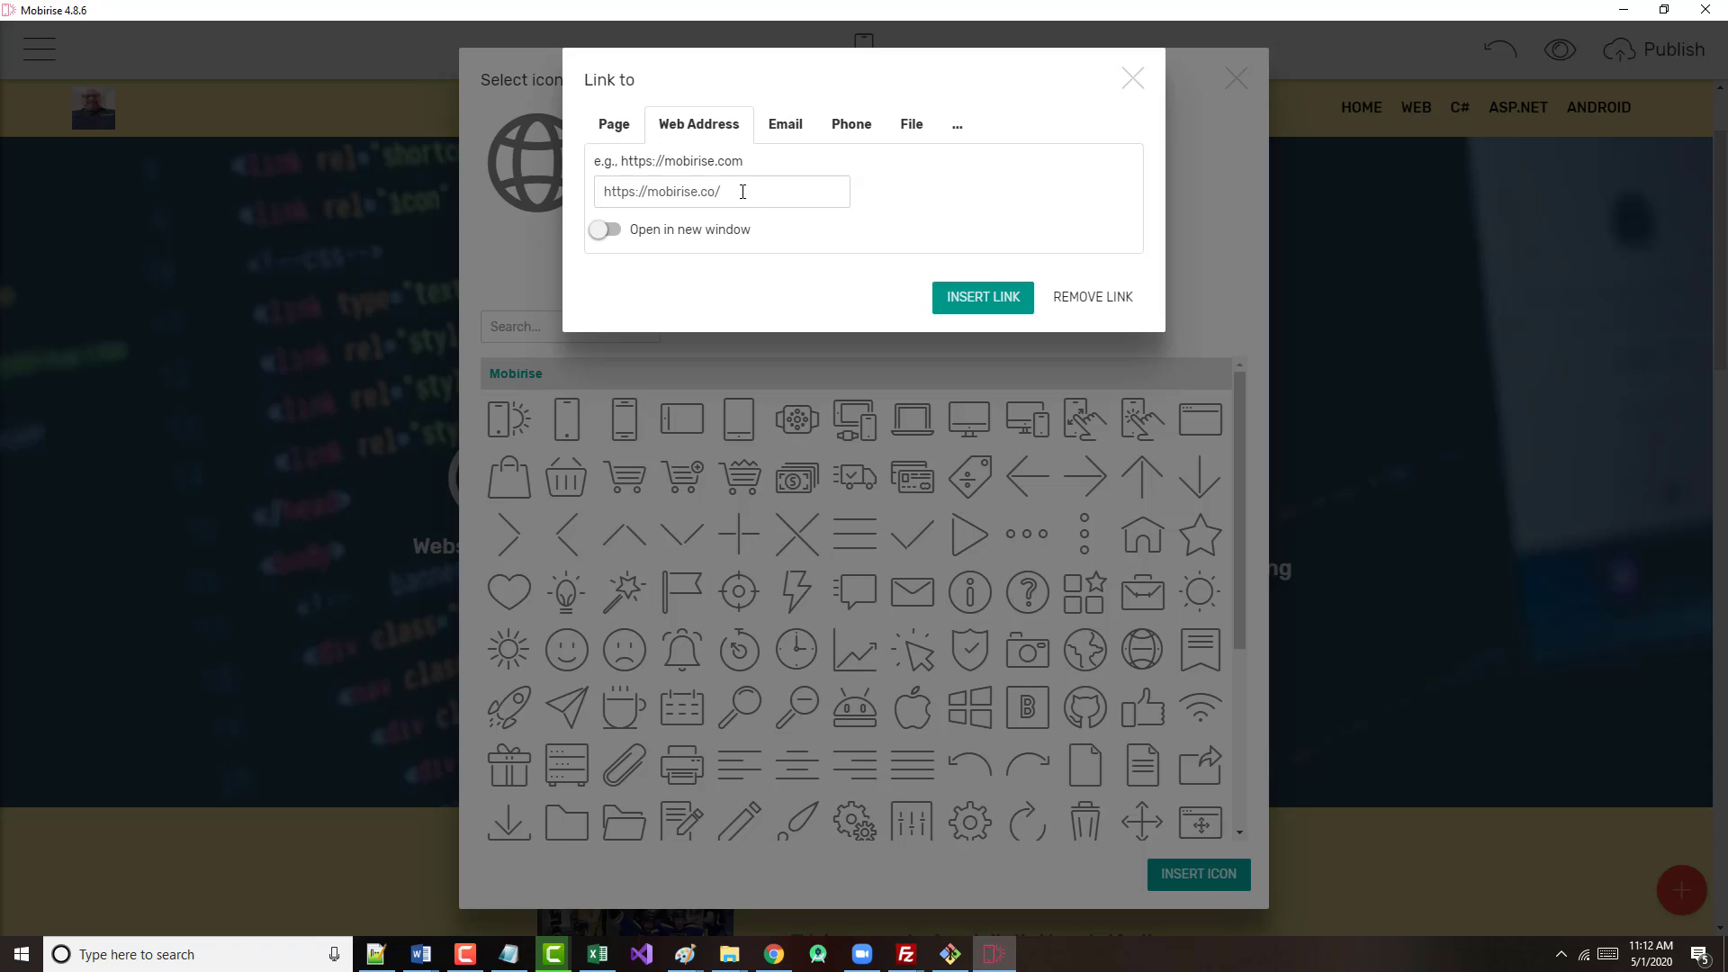
pyautogui.moveTo(739, 188); pyautogui.dragTo(547, 196)
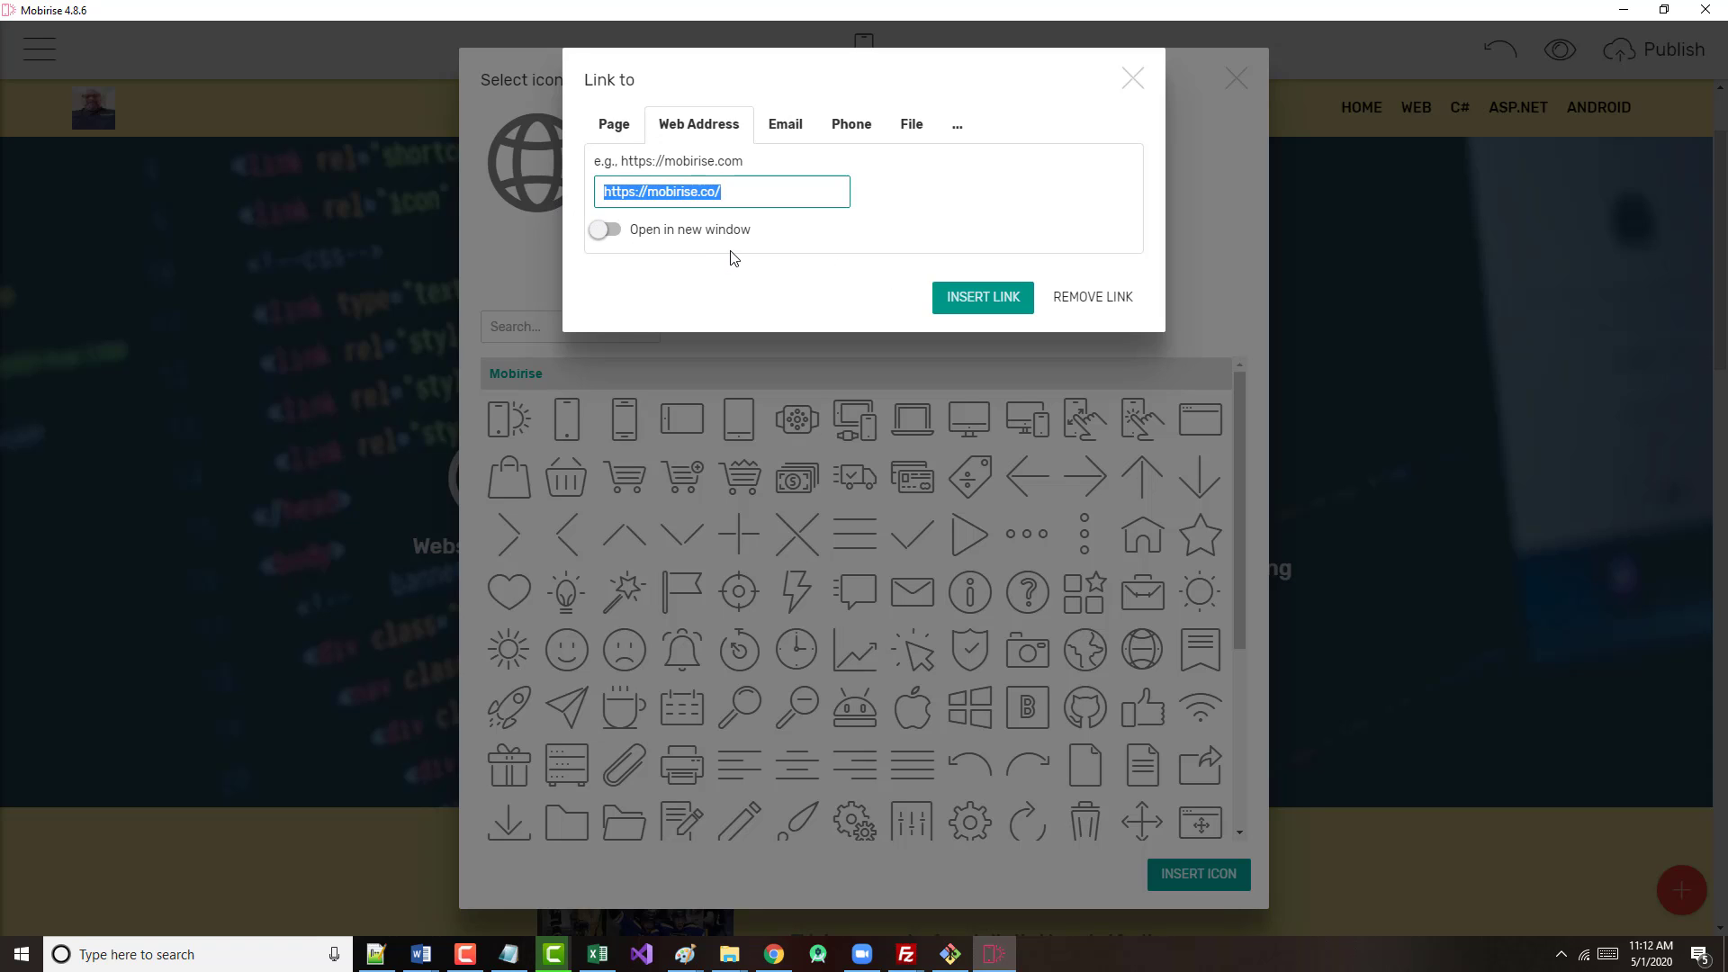
pyautogui.press('BackSpace')
pyautogui.click(616, 130)
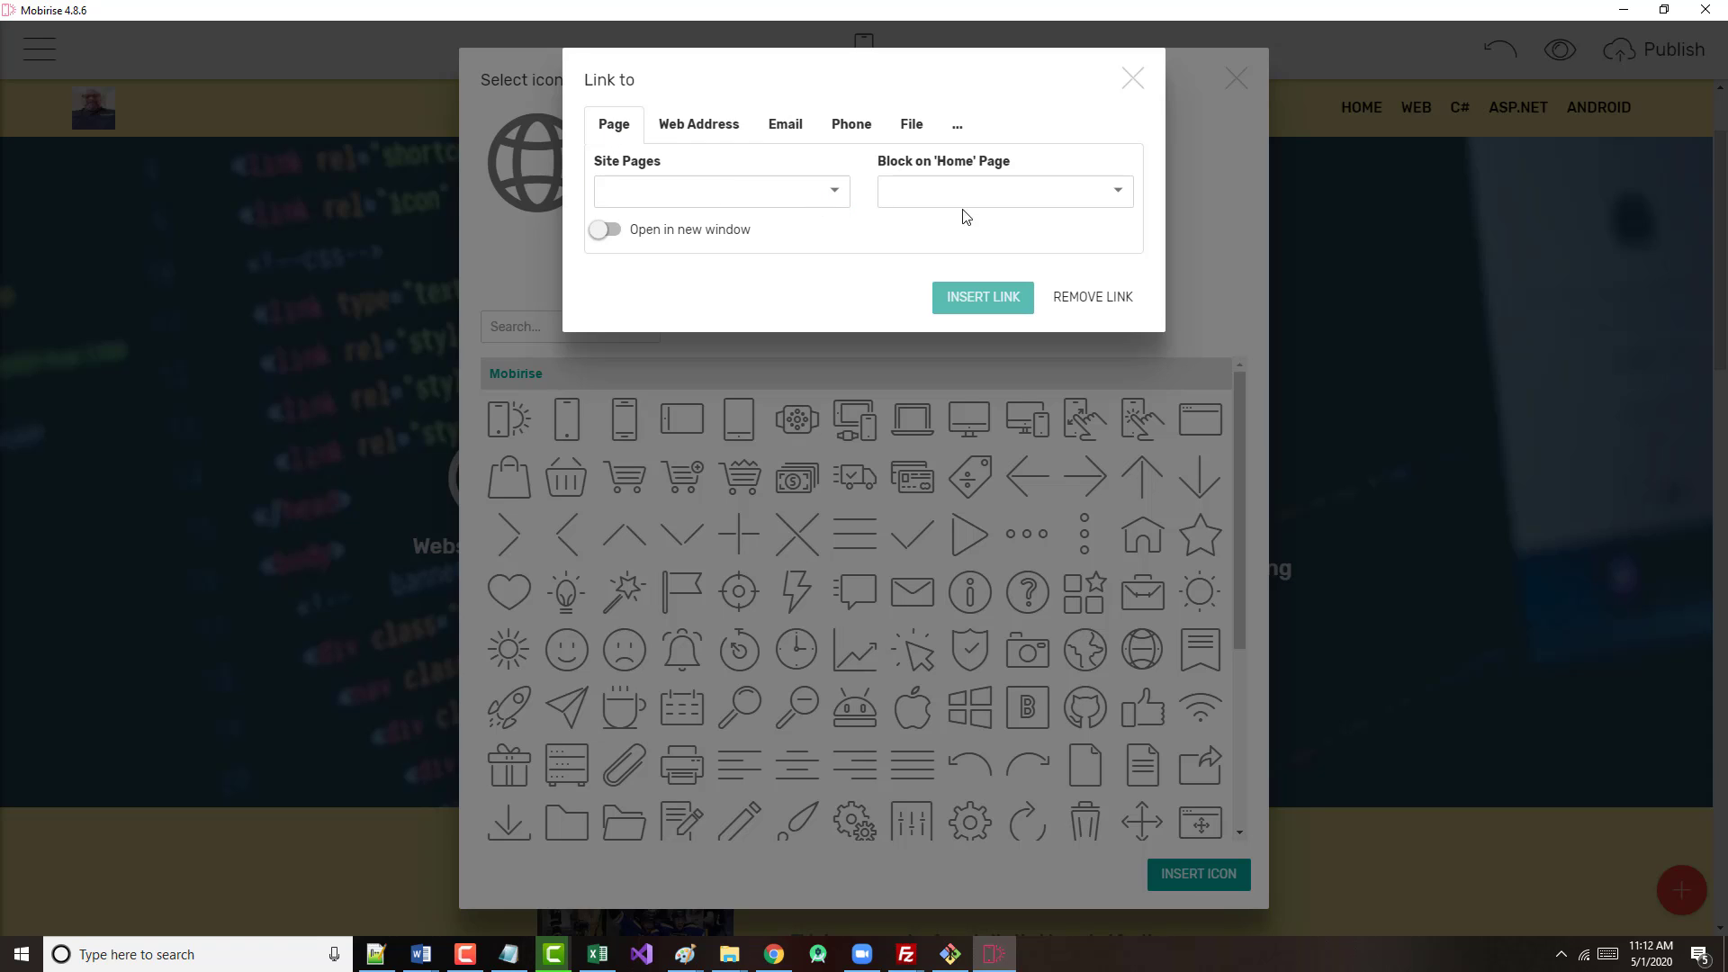
pyautogui.click(1117, 193)
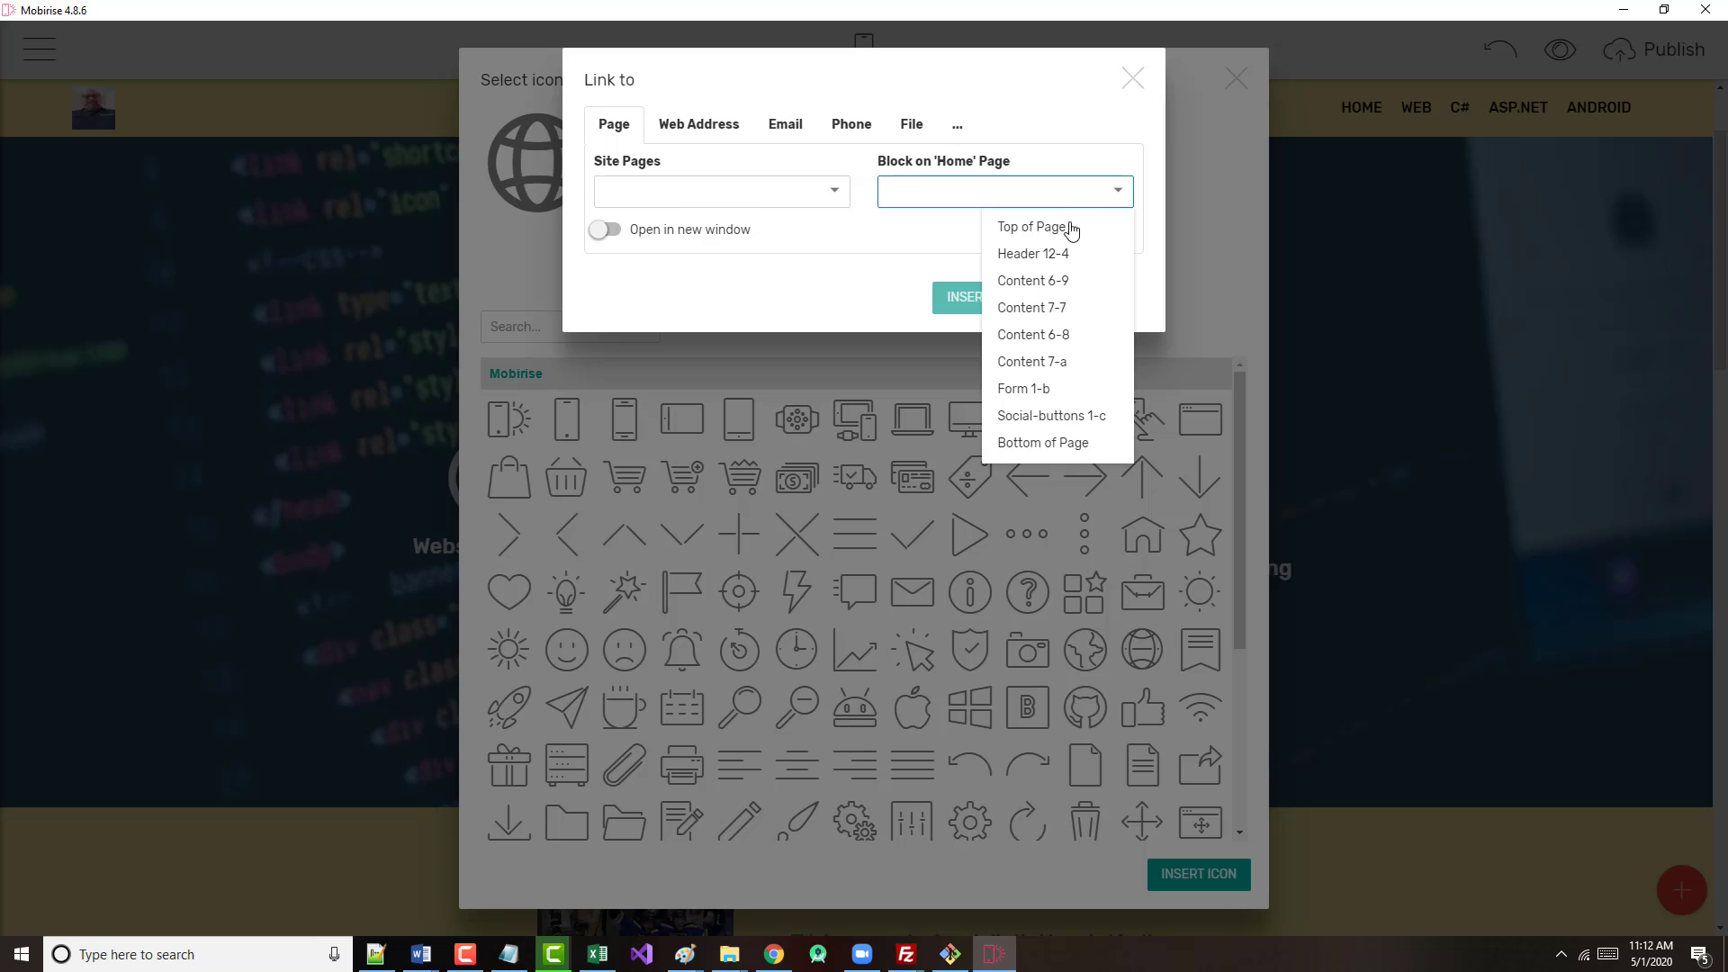
pyautogui.click(995, 281)
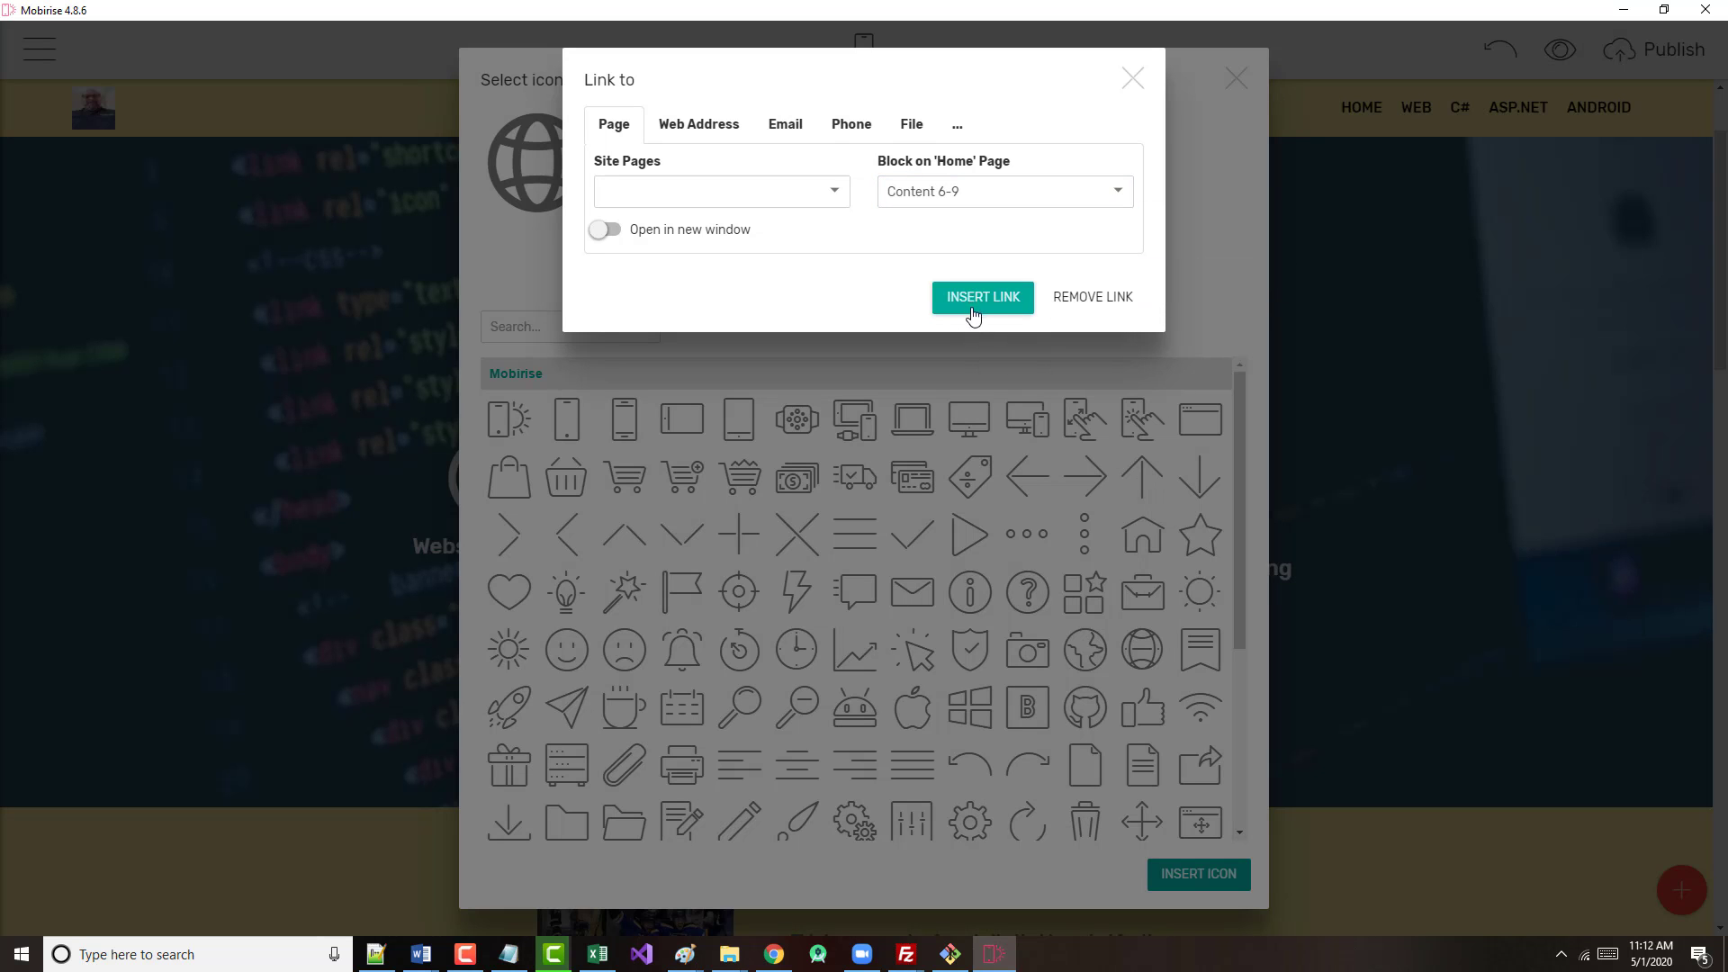
pyautogui.click(954, 301)
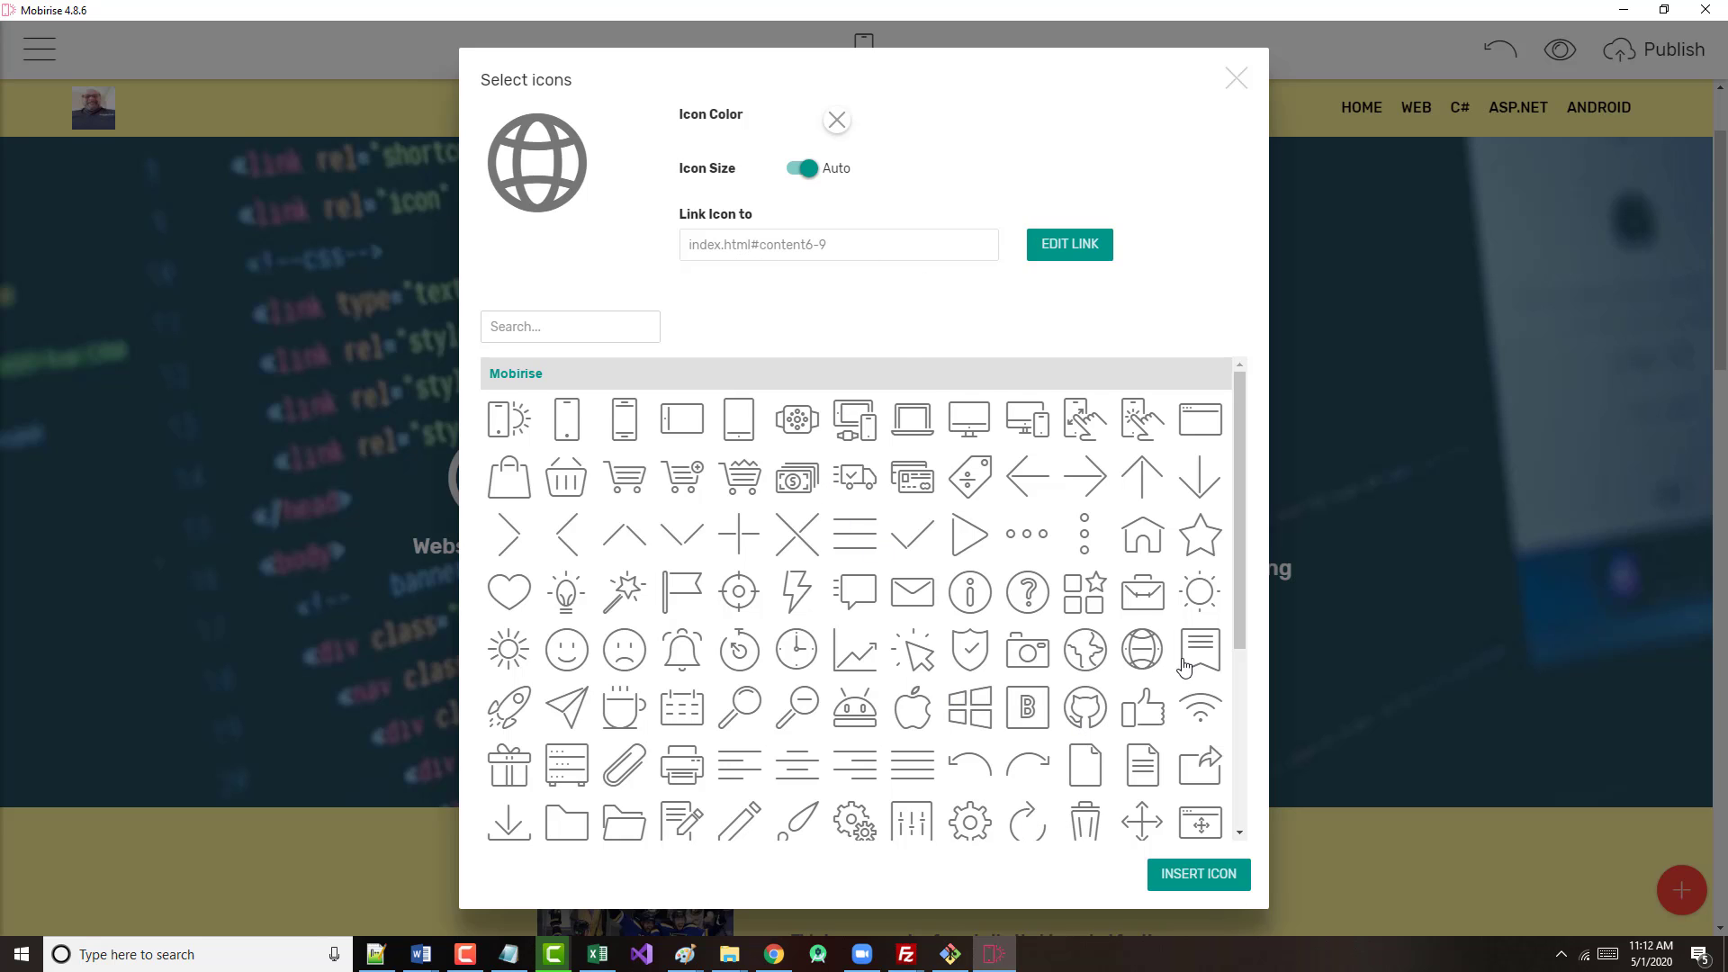
pyautogui.click(1237, 79)
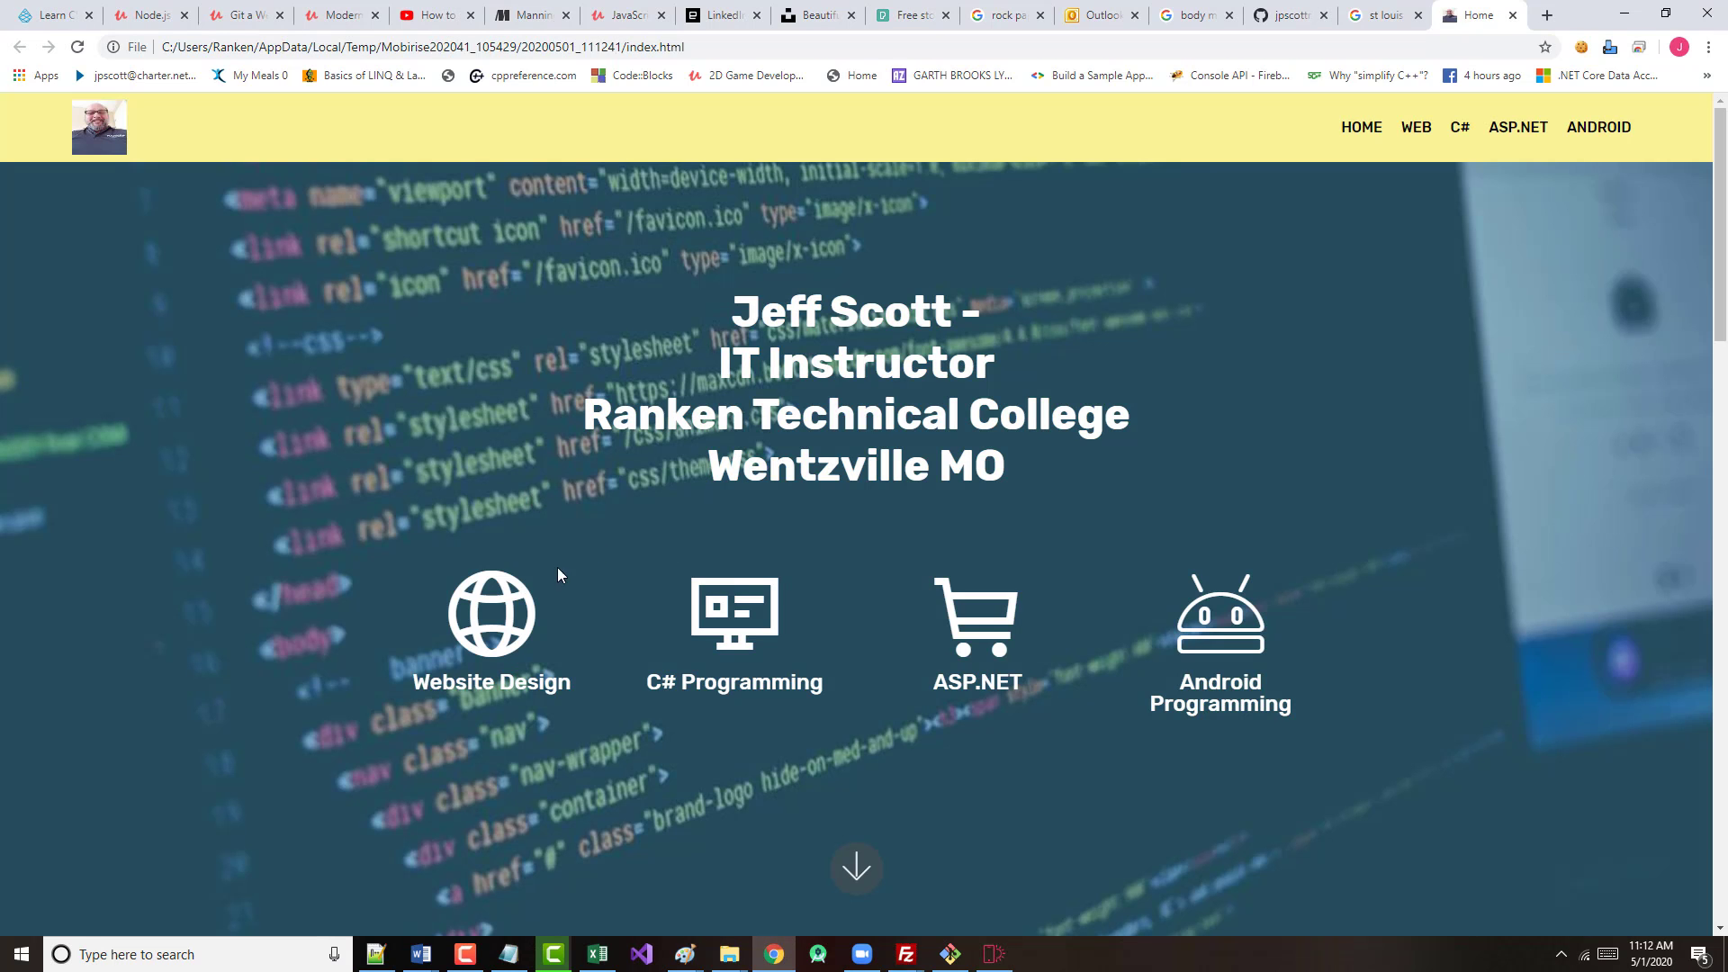
# - Preview the site in the browser and test the Website Design icon's link
pyautogui.click(499, 623)
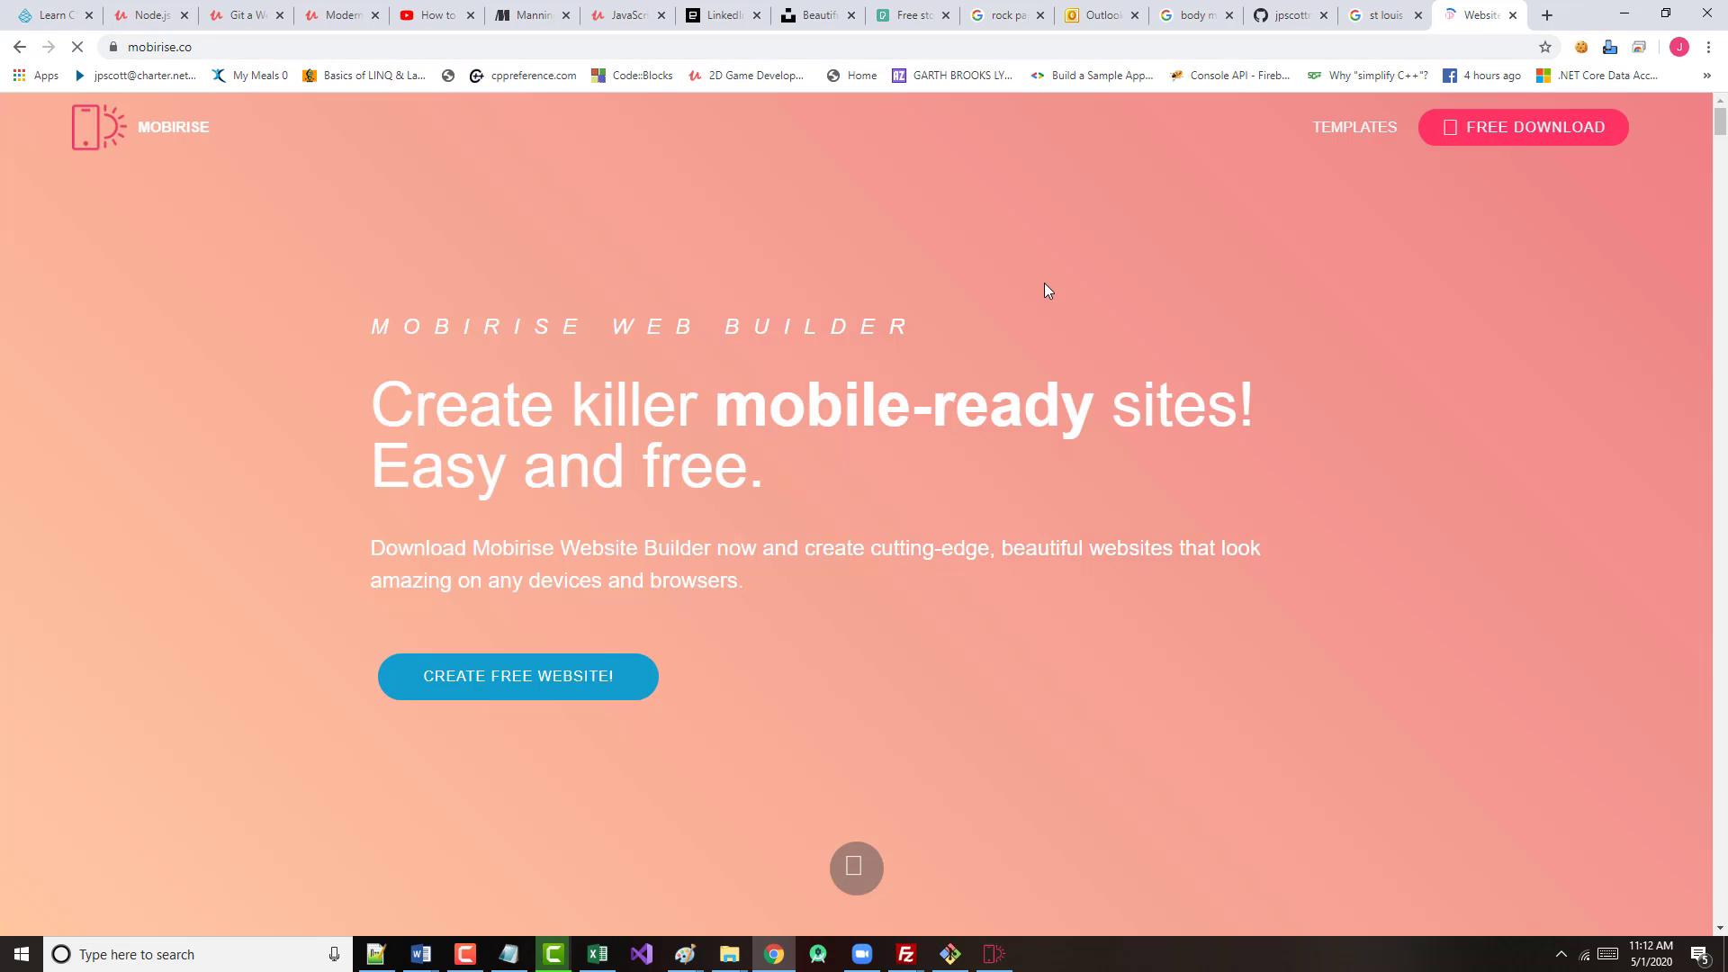
# - Close the browser preview, return to Mobirise and try to remove the web address link from the Website Design globe icon
pyautogui.click(1513, 15)
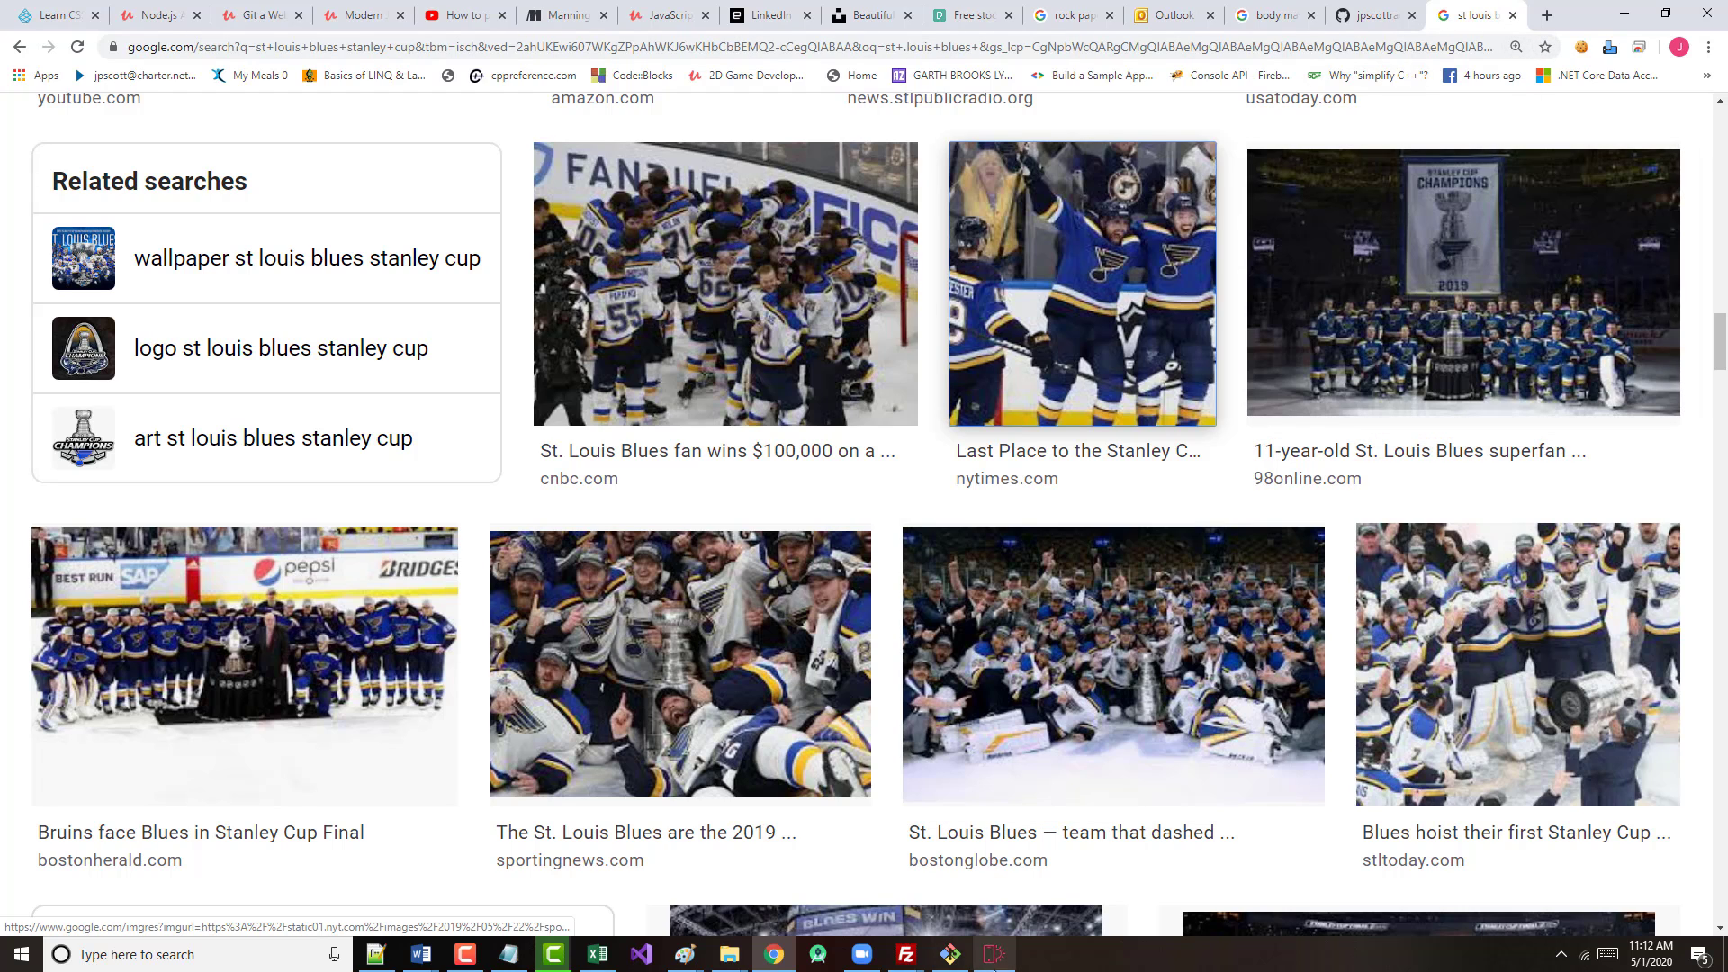
pyautogui.click(997, 960)
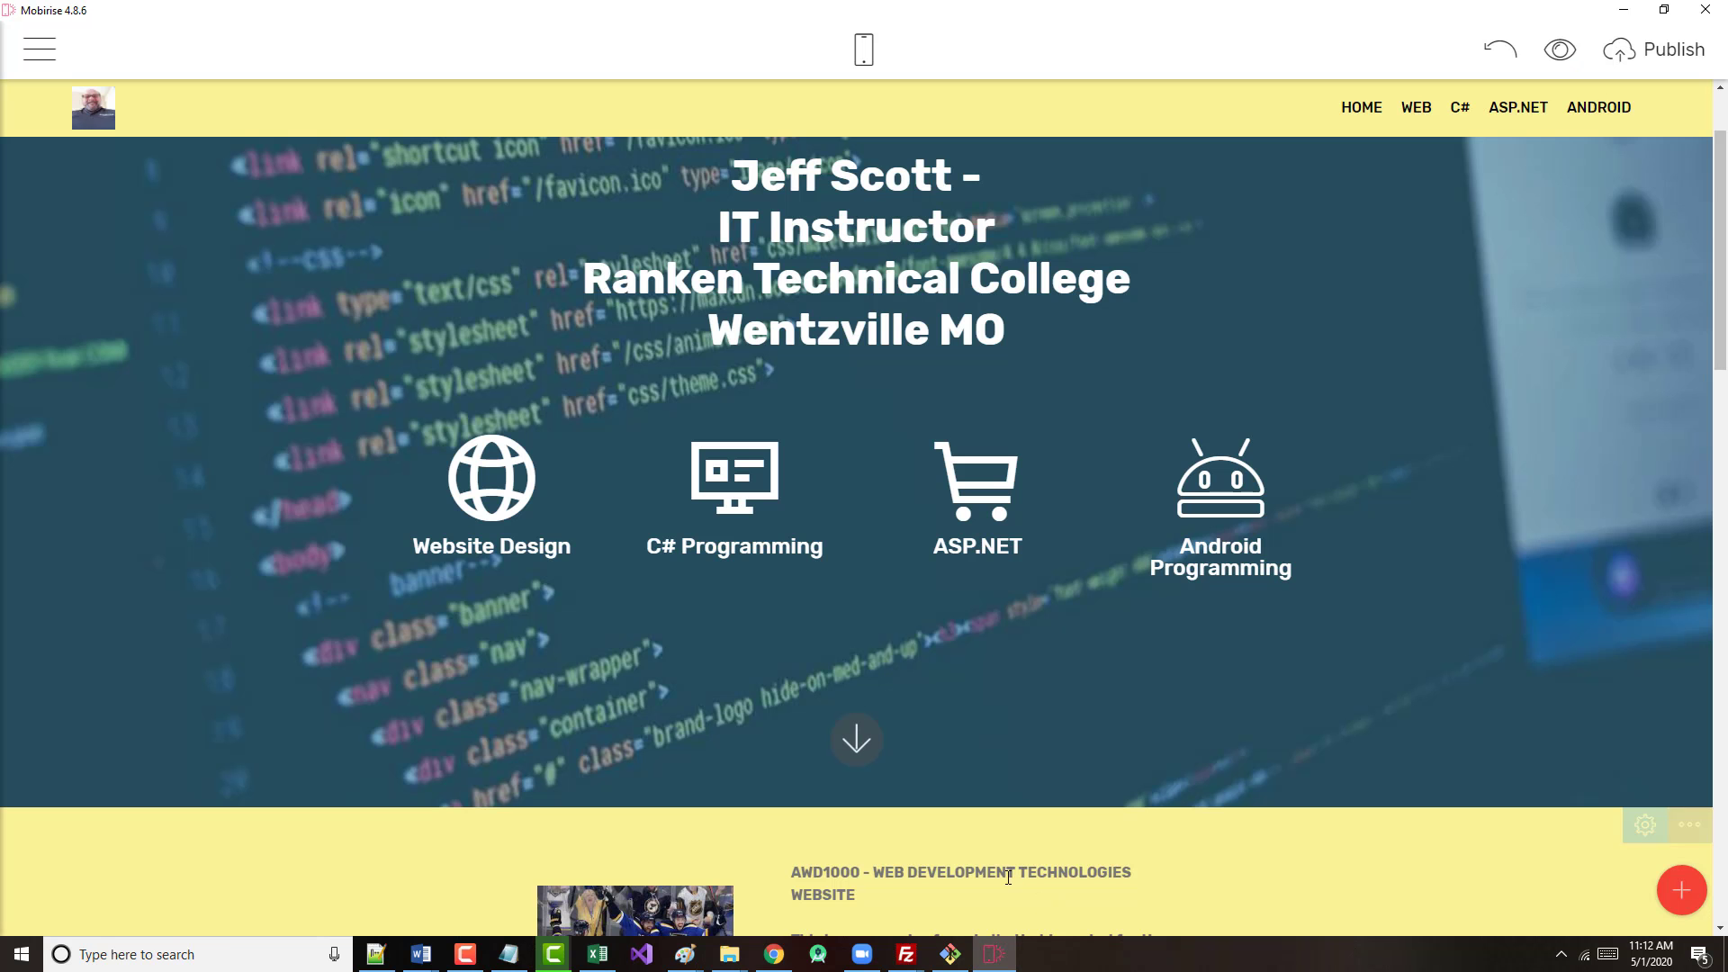
pyautogui.click(490, 495)
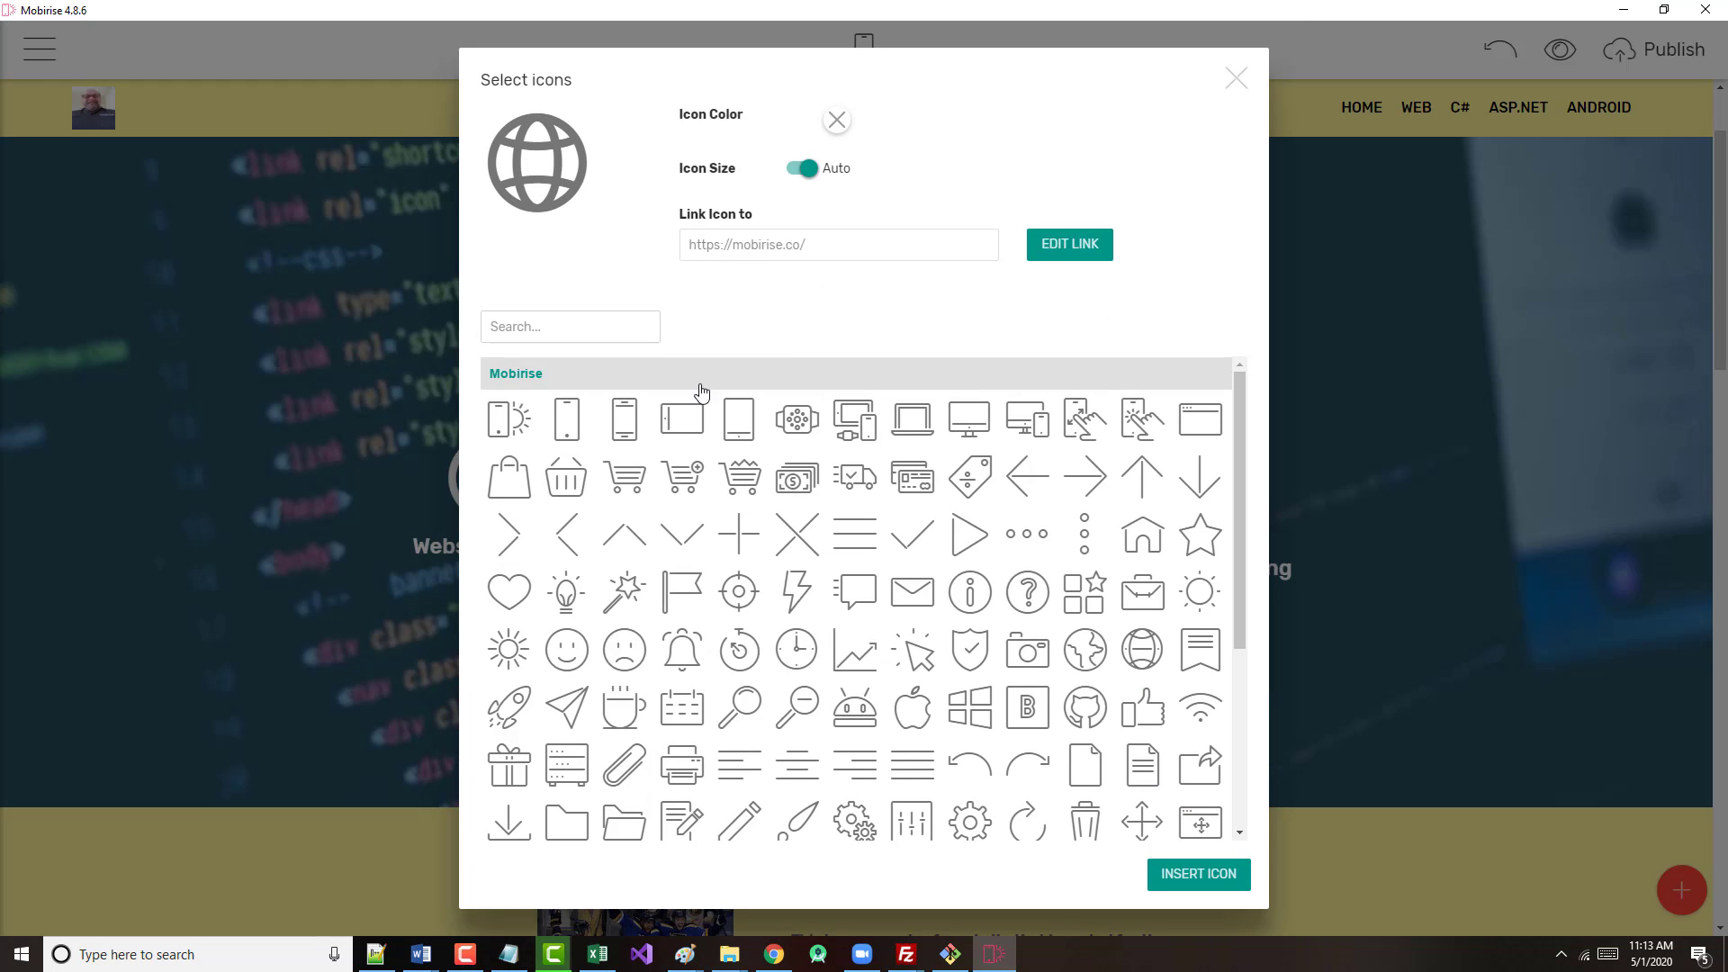
pyautogui.click(860, 245)
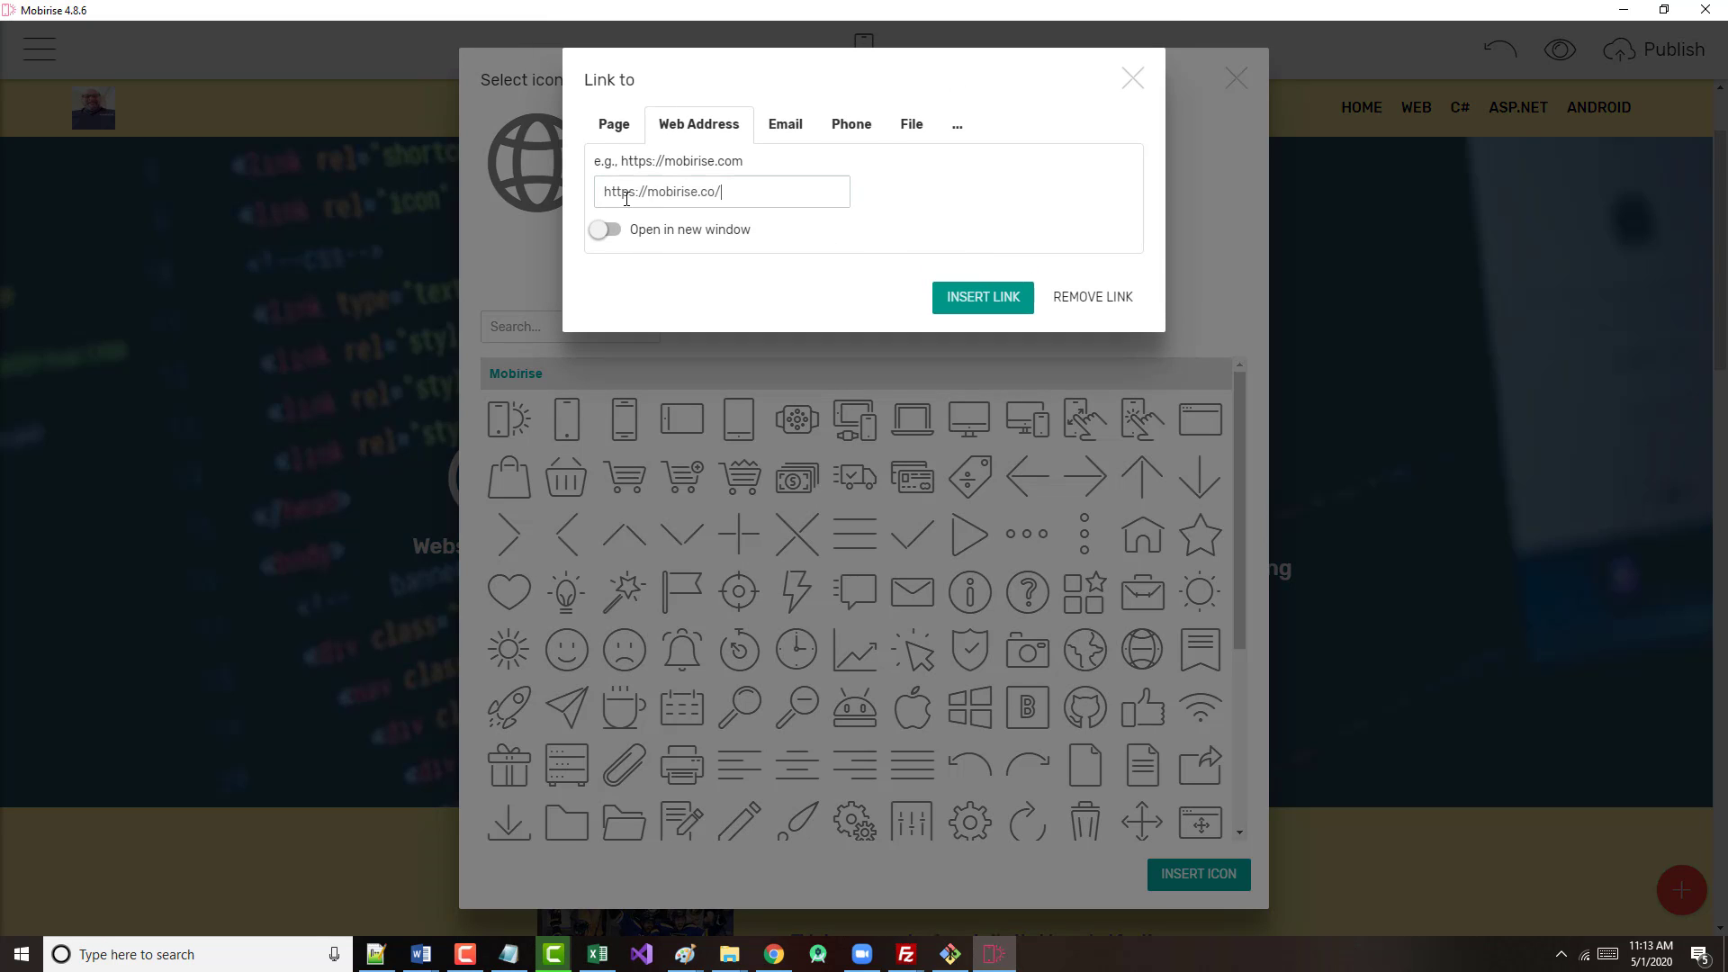
pyautogui.moveTo(722, 192); pyautogui.dragTo(532, 207)
pyautogui.press('BackSpace')
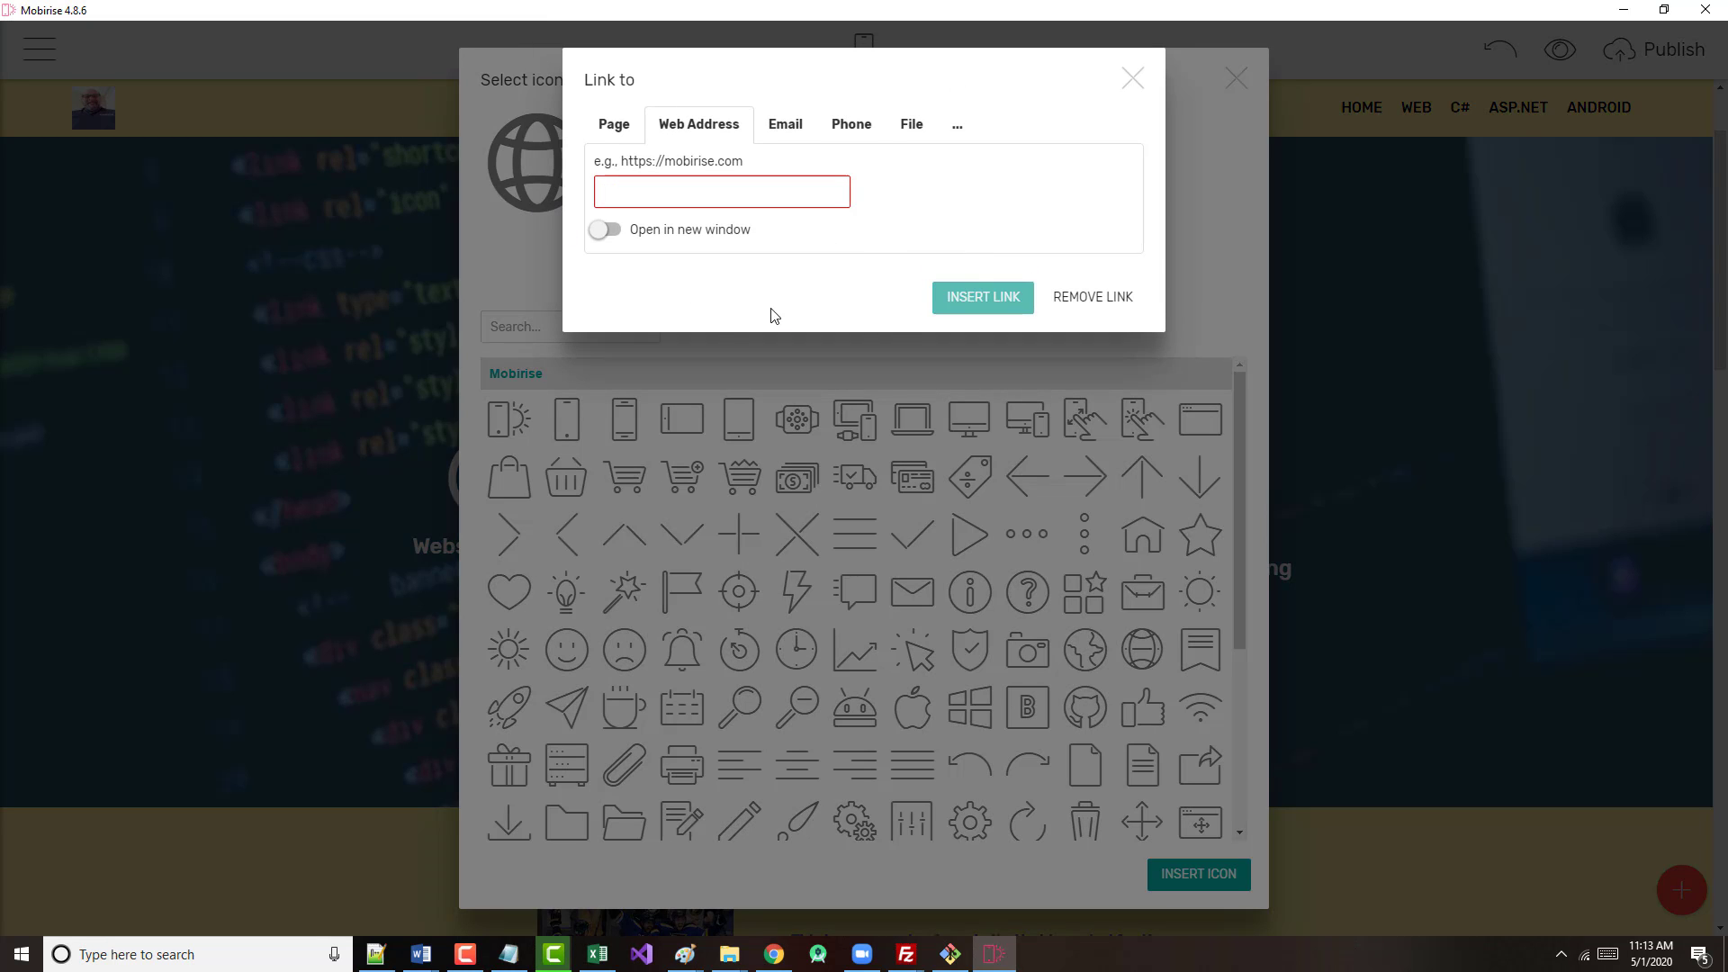
pyautogui.click(1073, 300)
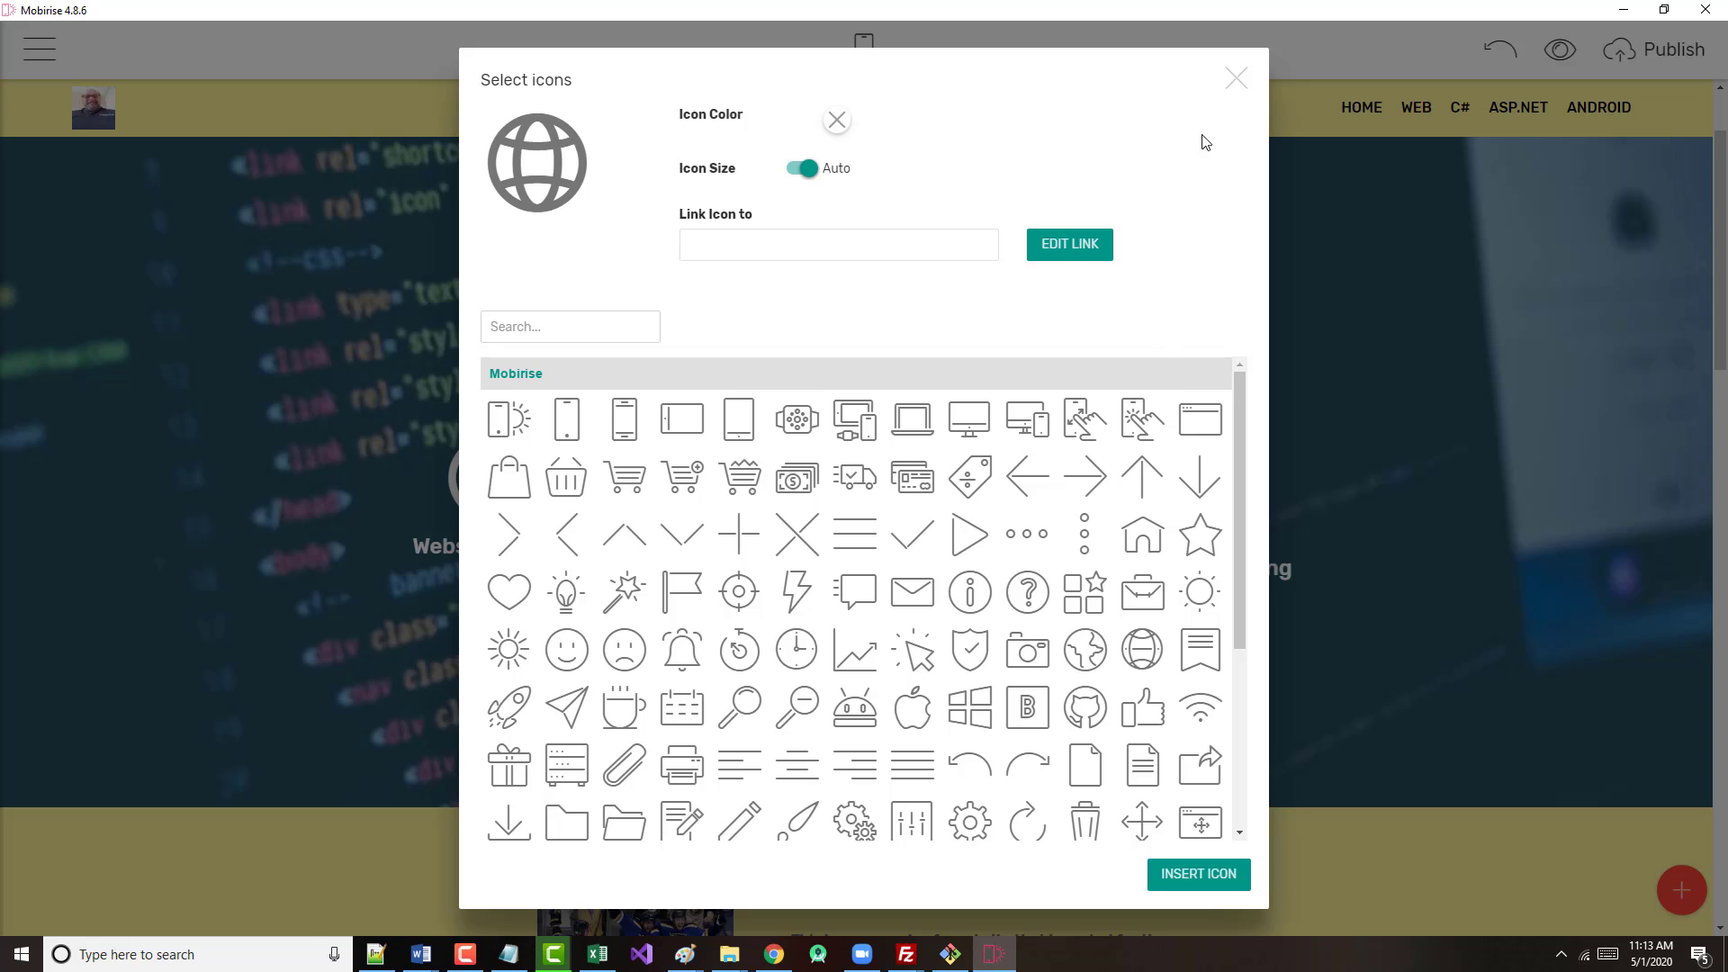
pyautogui.click(1235, 83)
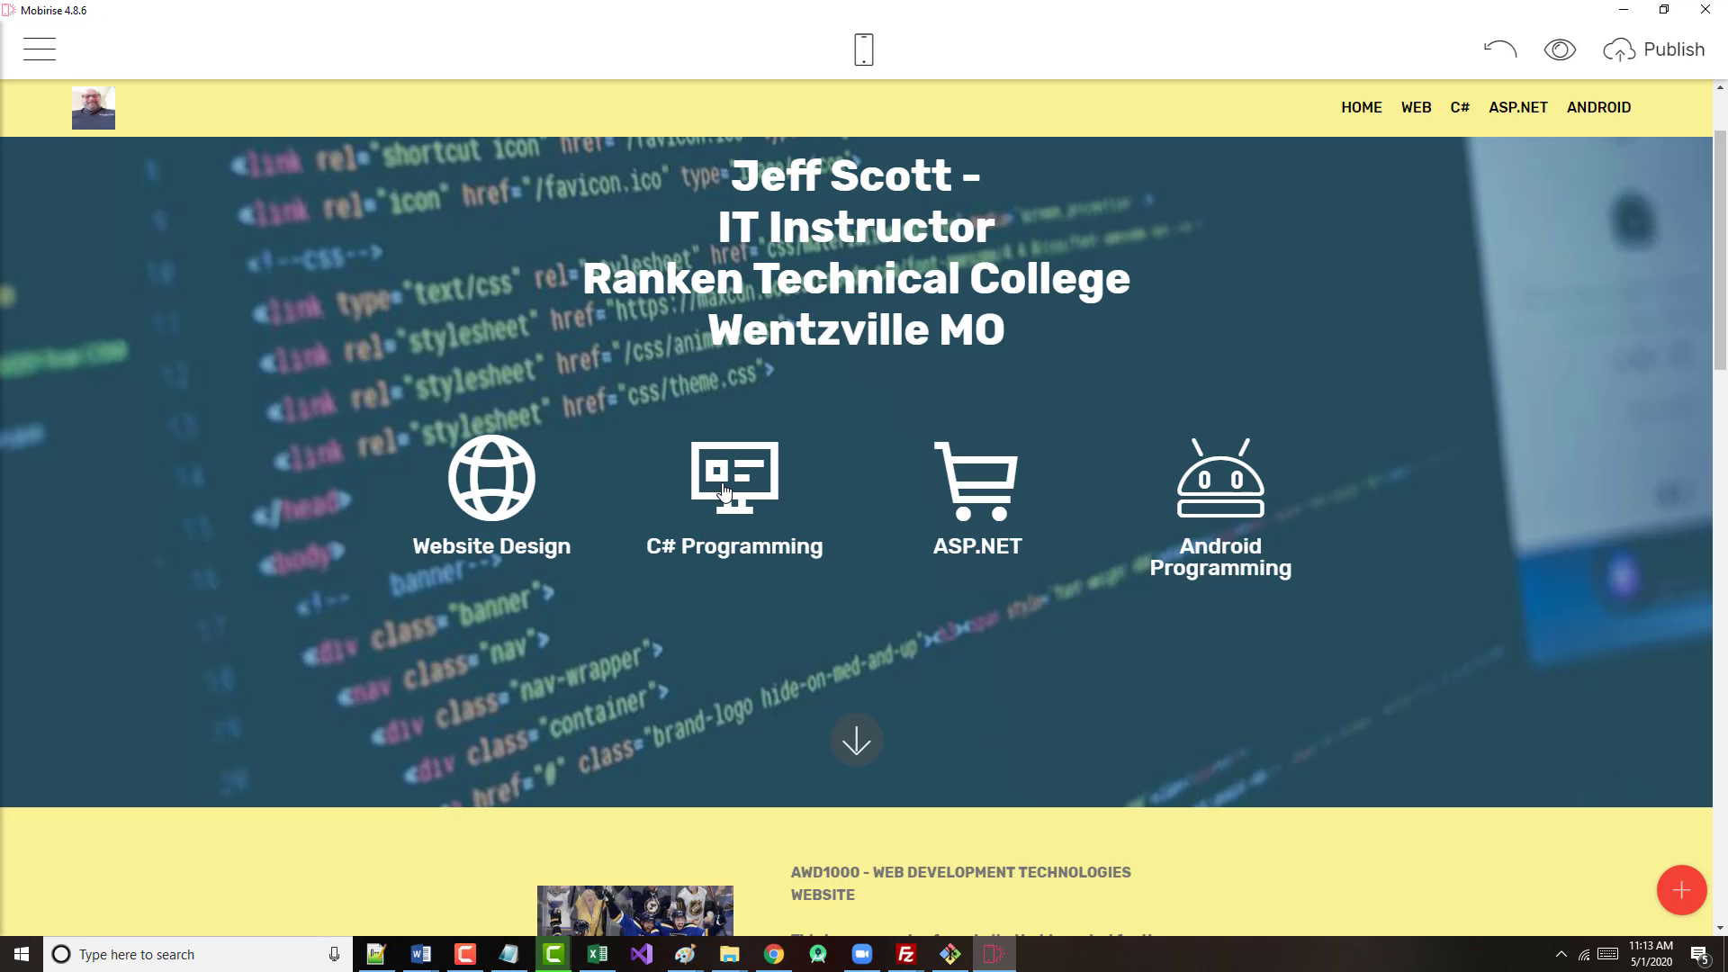
# - Try to remove the web address link from the C# Programming icon
pyautogui.click(734, 486)
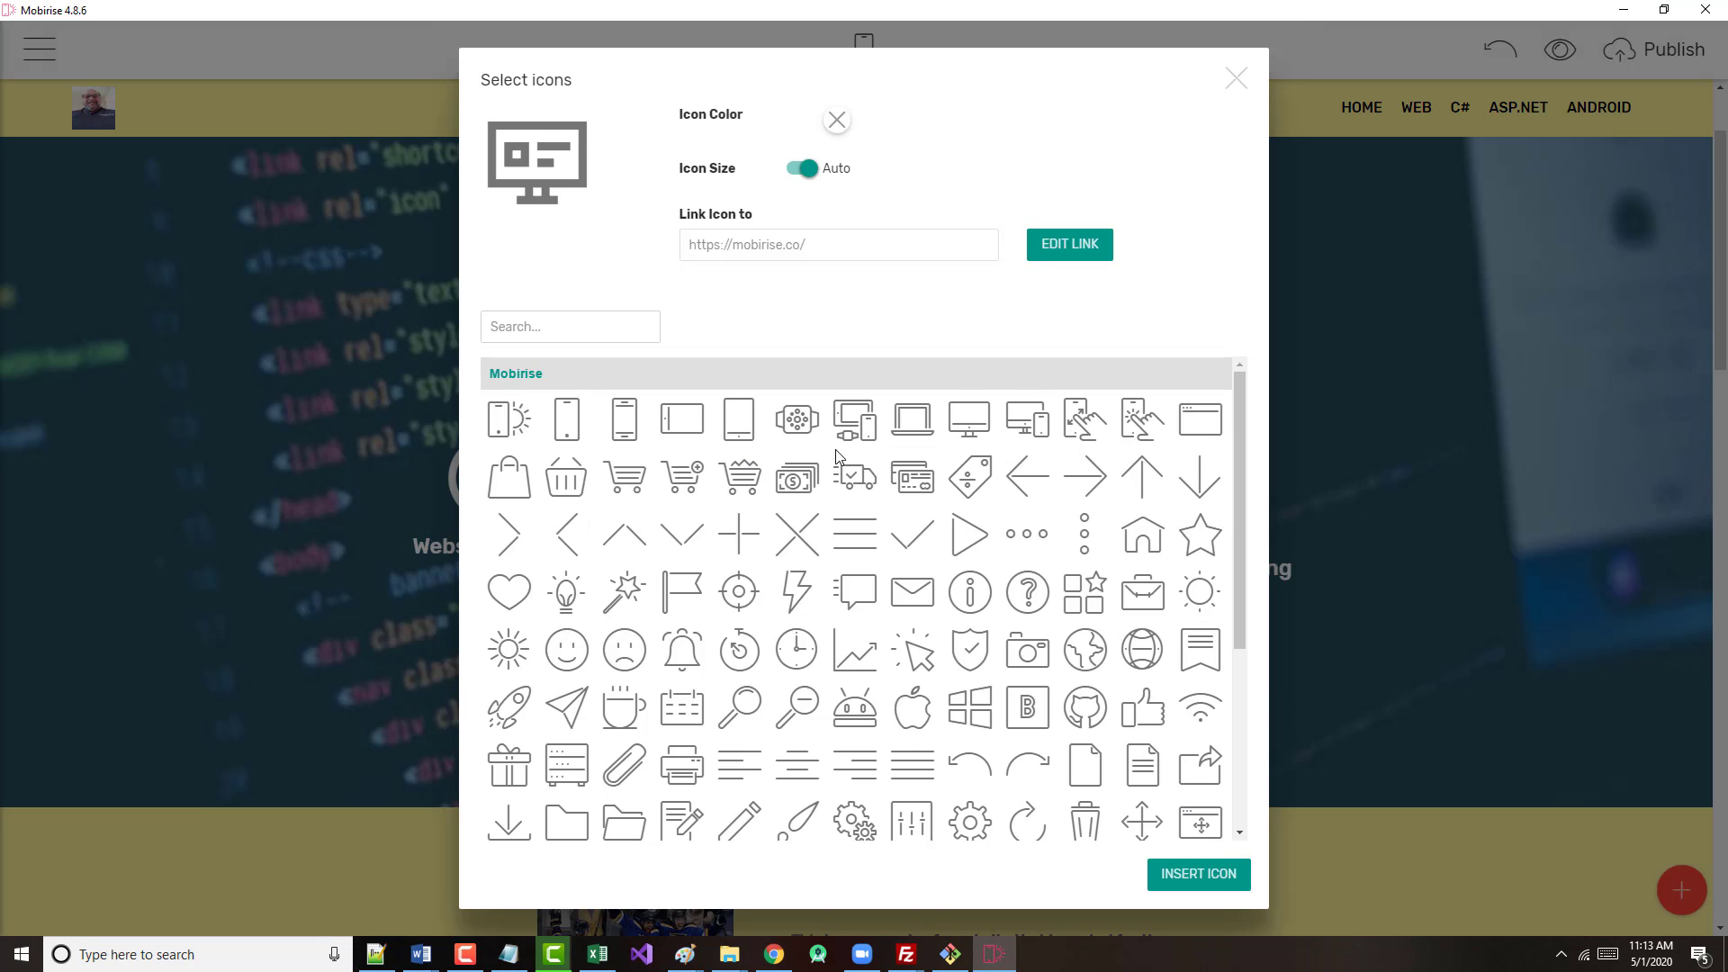
pyautogui.click(1054, 257)
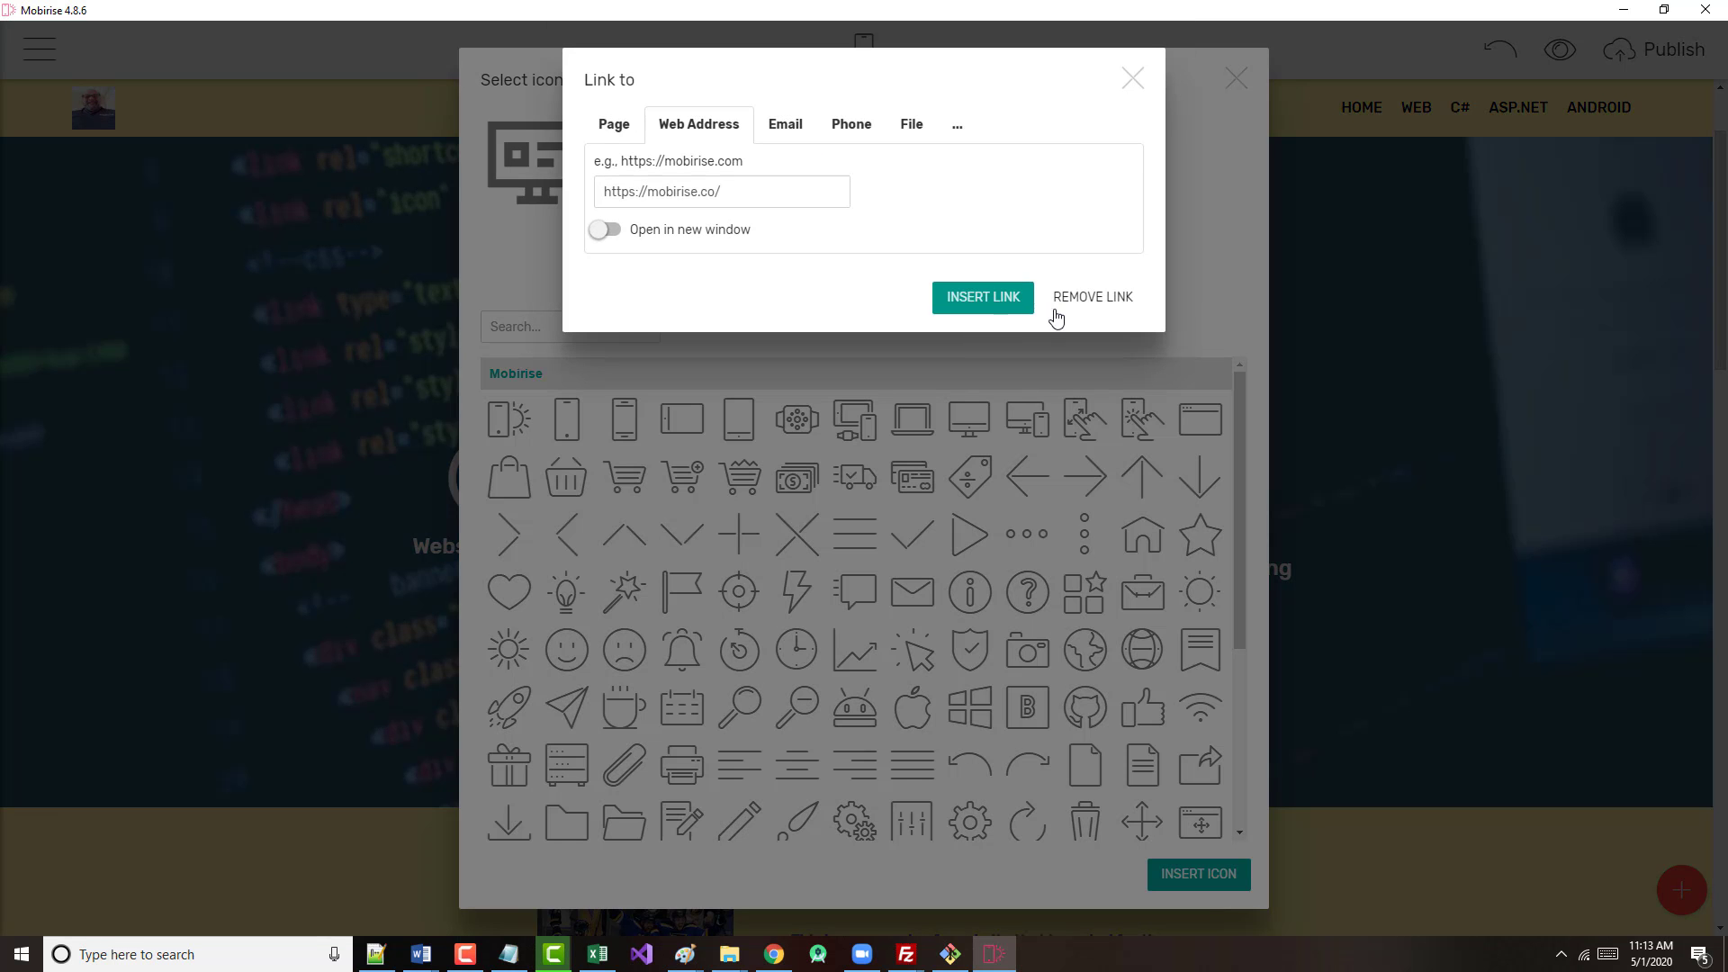
pyautogui.click(1069, 303)
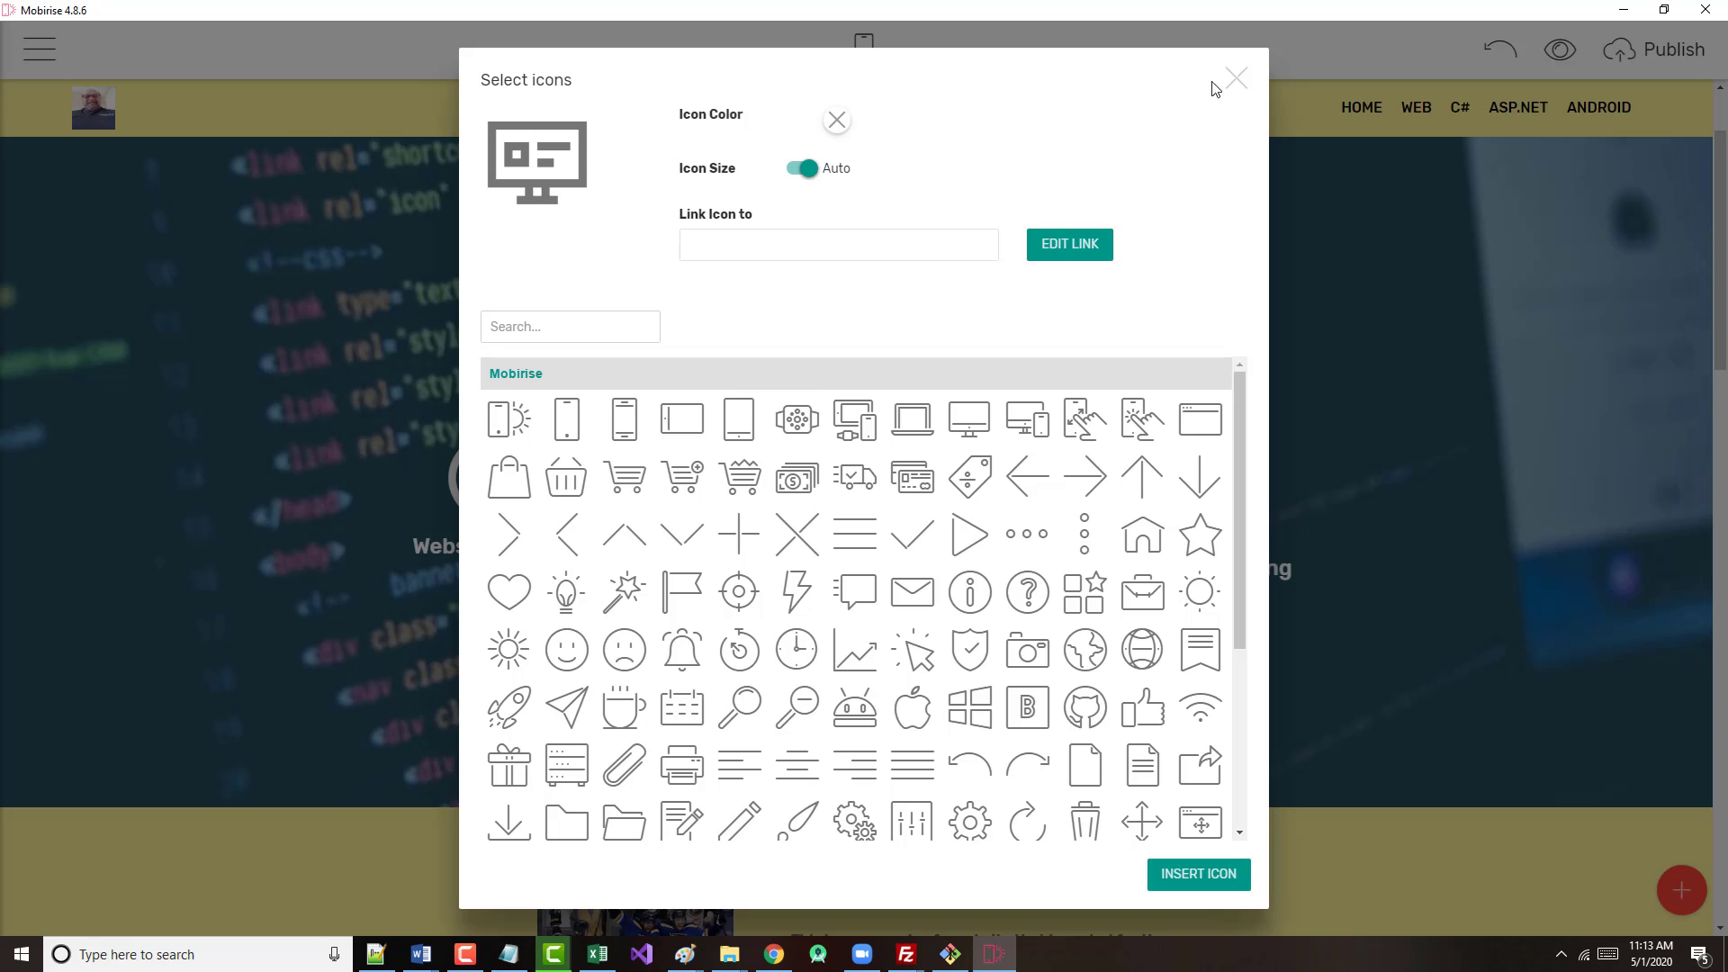
pyautogui.press('Escape')
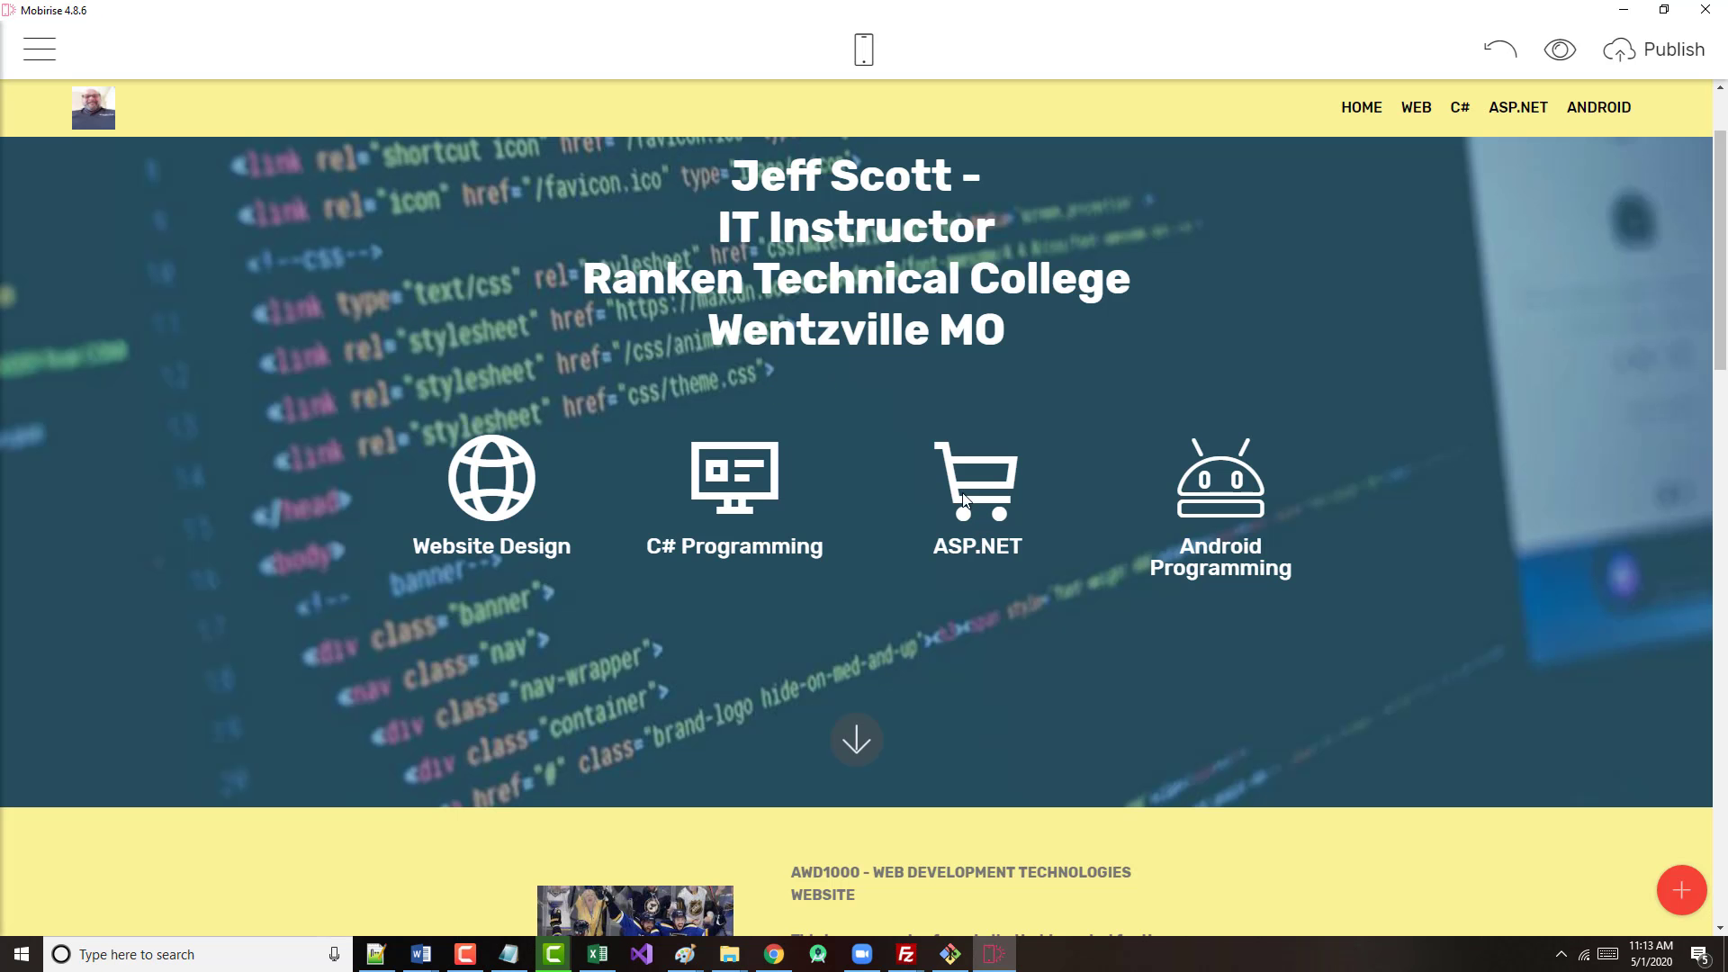
# - Try to remove the web address link from the ASP.NET shopping cart icon
pyautogui.click(927, 516)
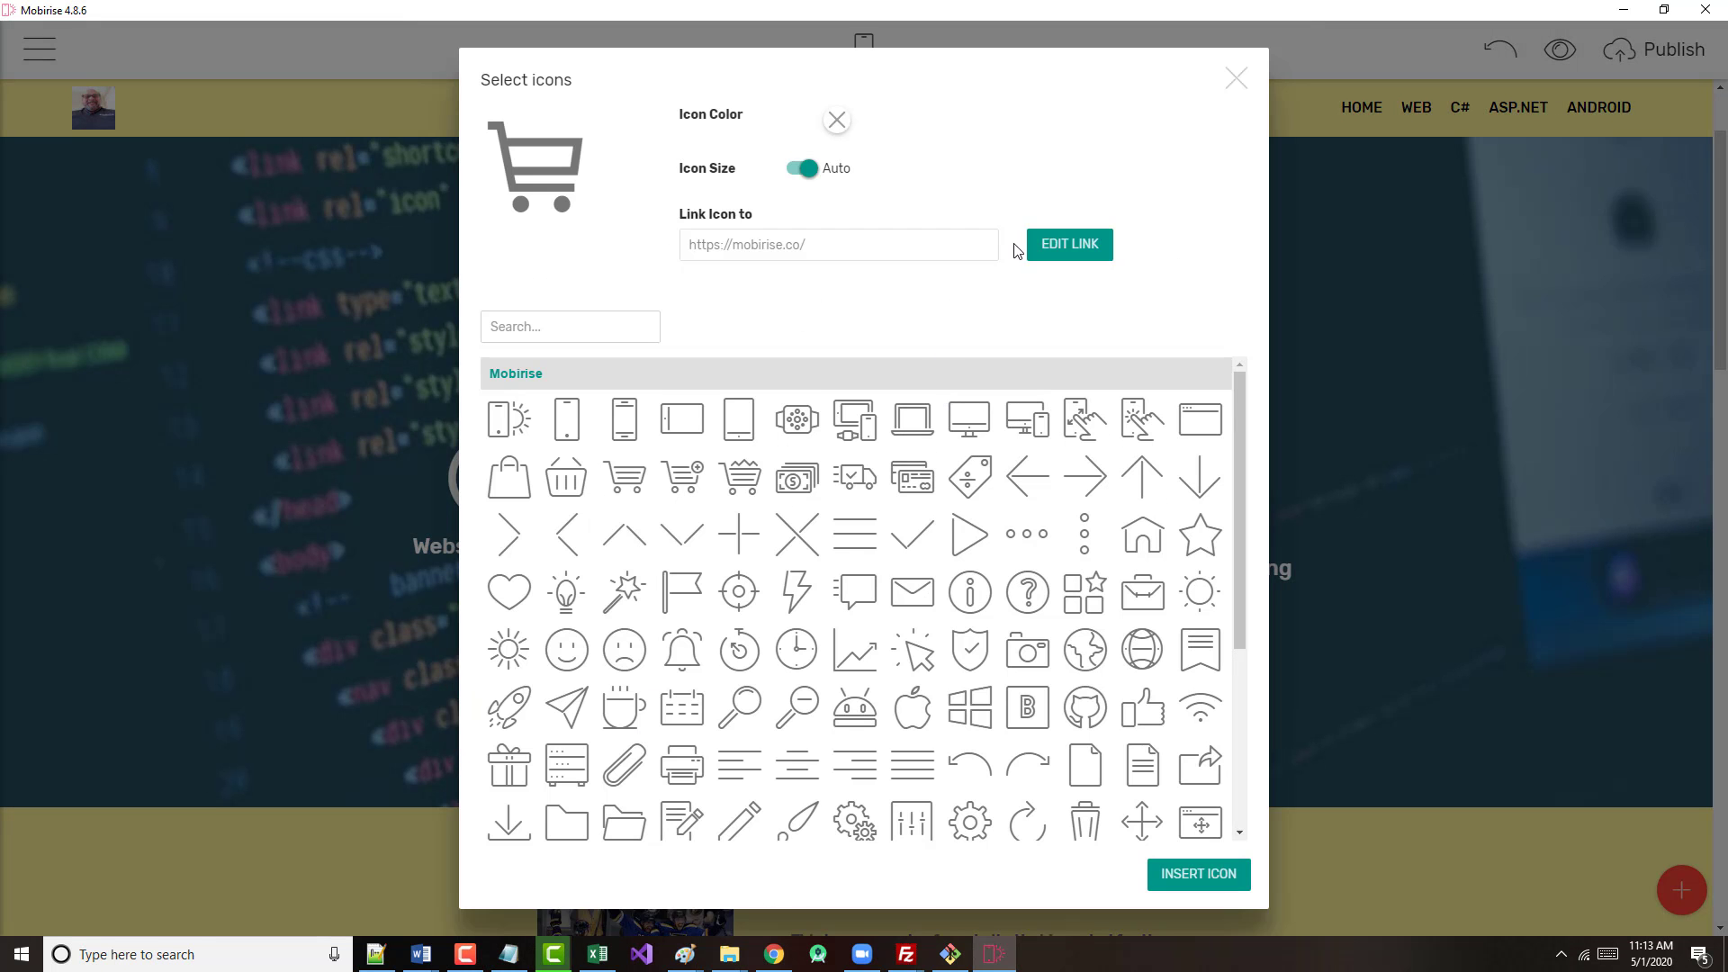
pyautogui.click(1052, 252)
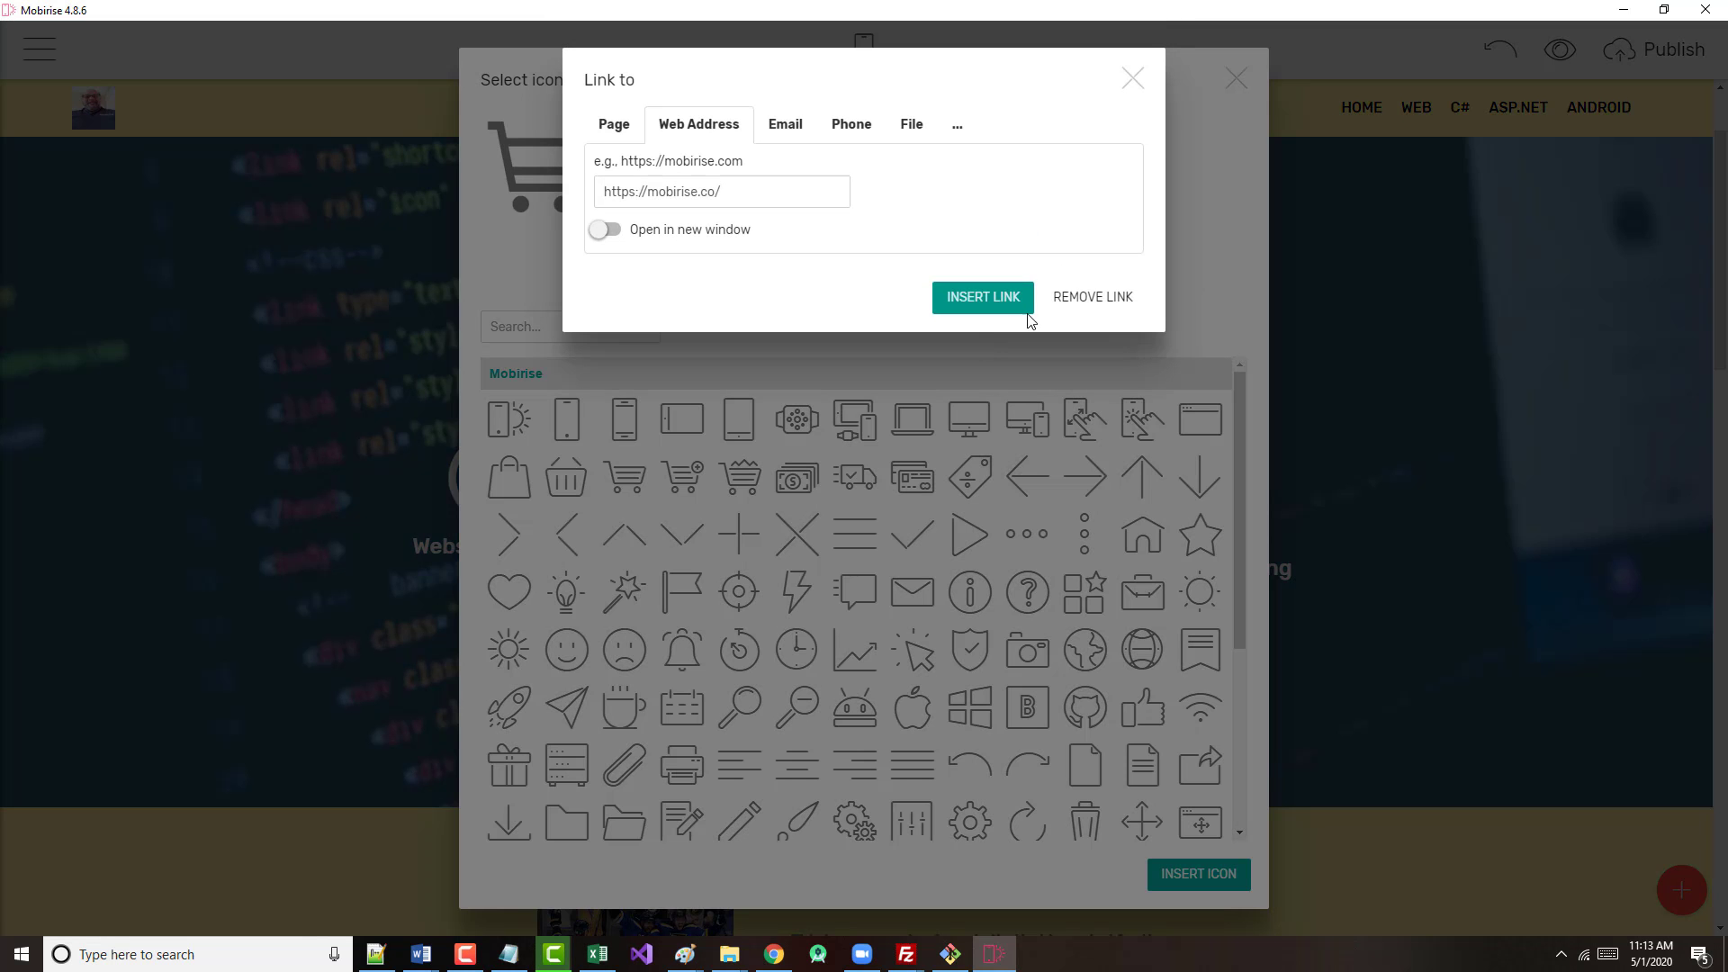
pyautogui.click(1068, 302)
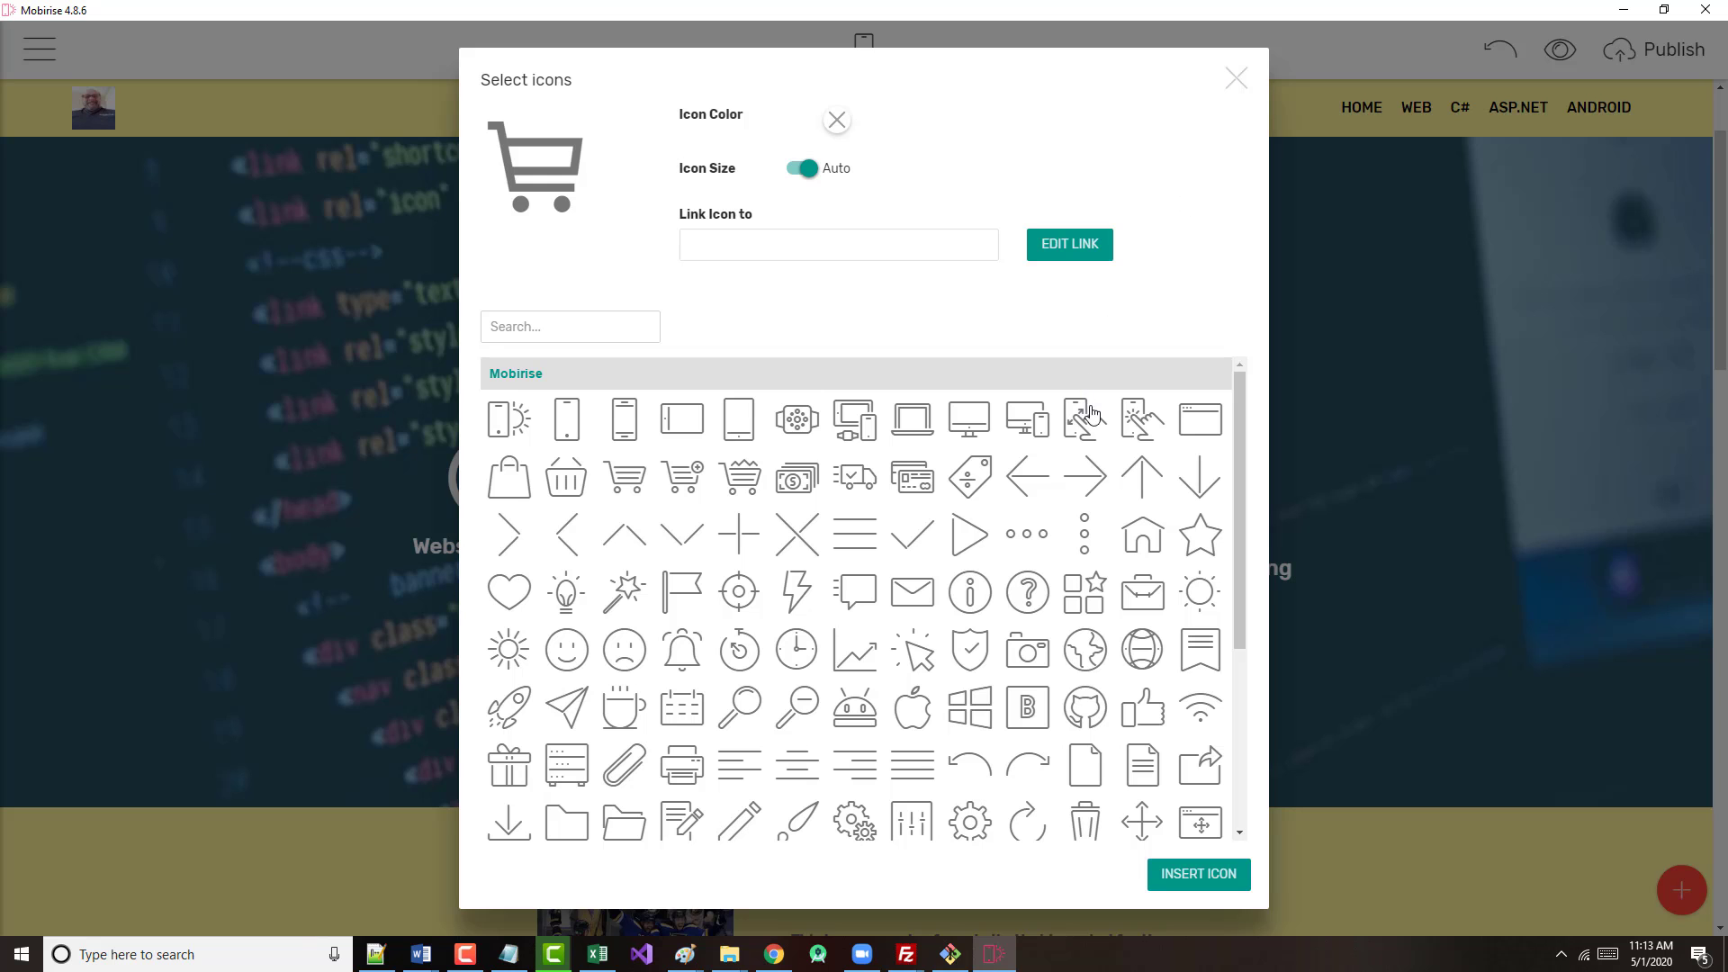
pyautogui.click(1236, 79)
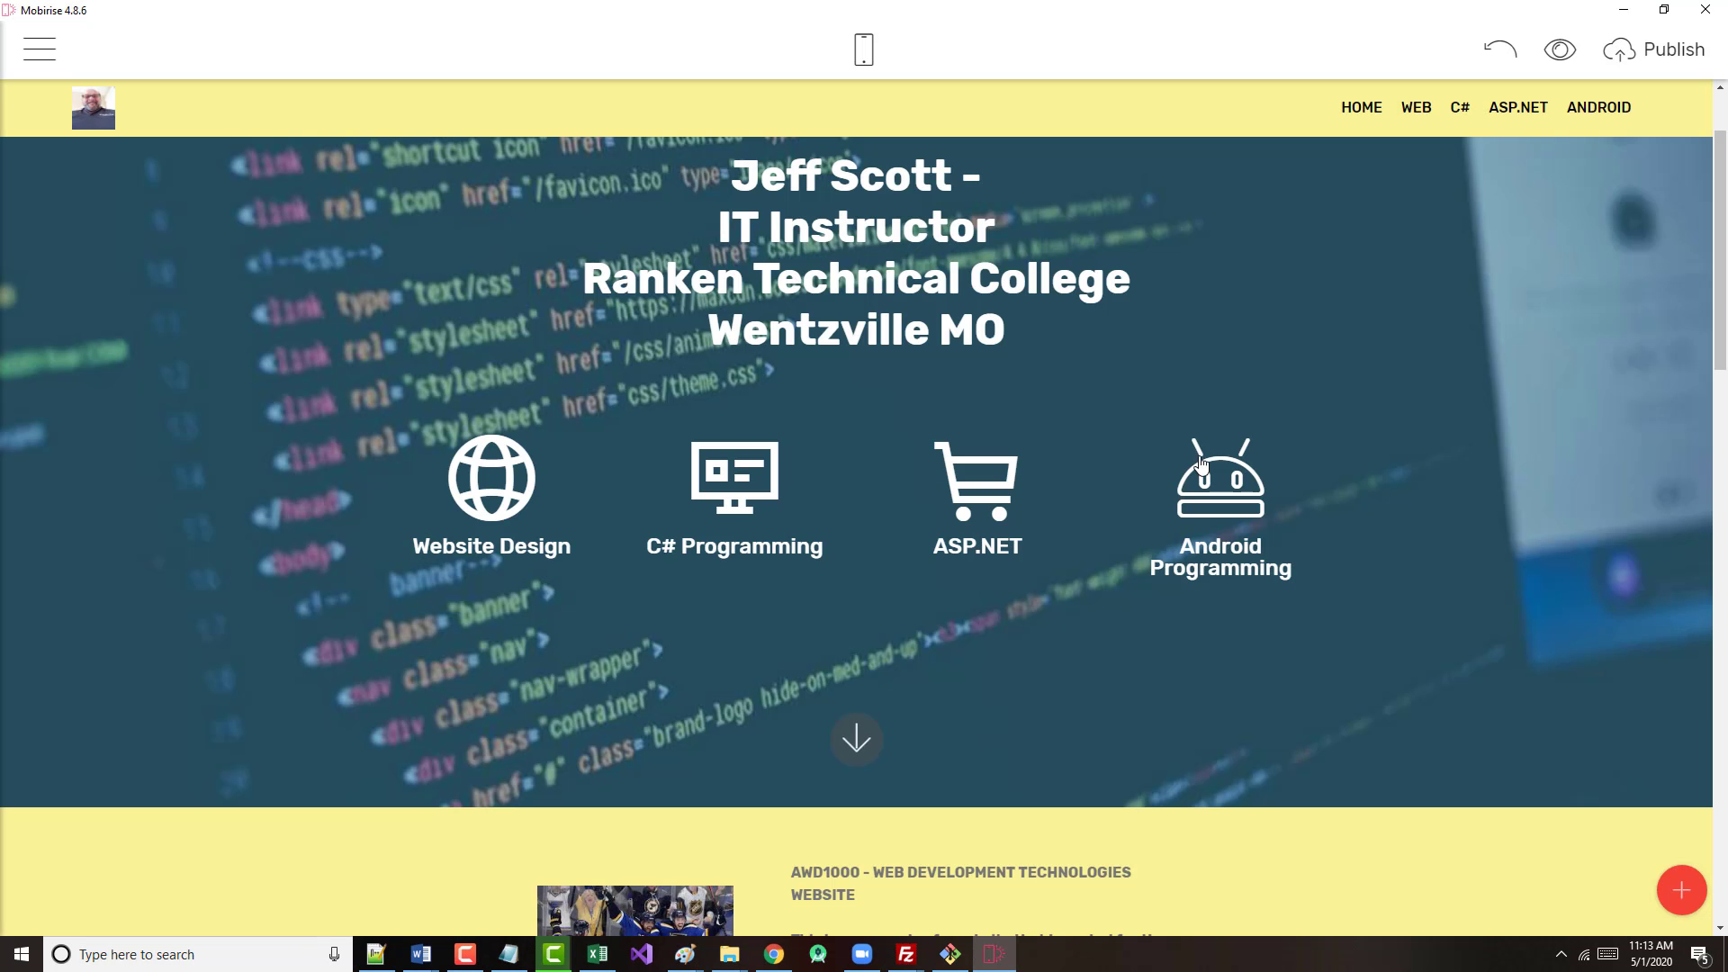
# - Try to replace the Android Programming icon's web address with a link to block Content 7-a on the Home page
pyautogui.click(1194, 485)
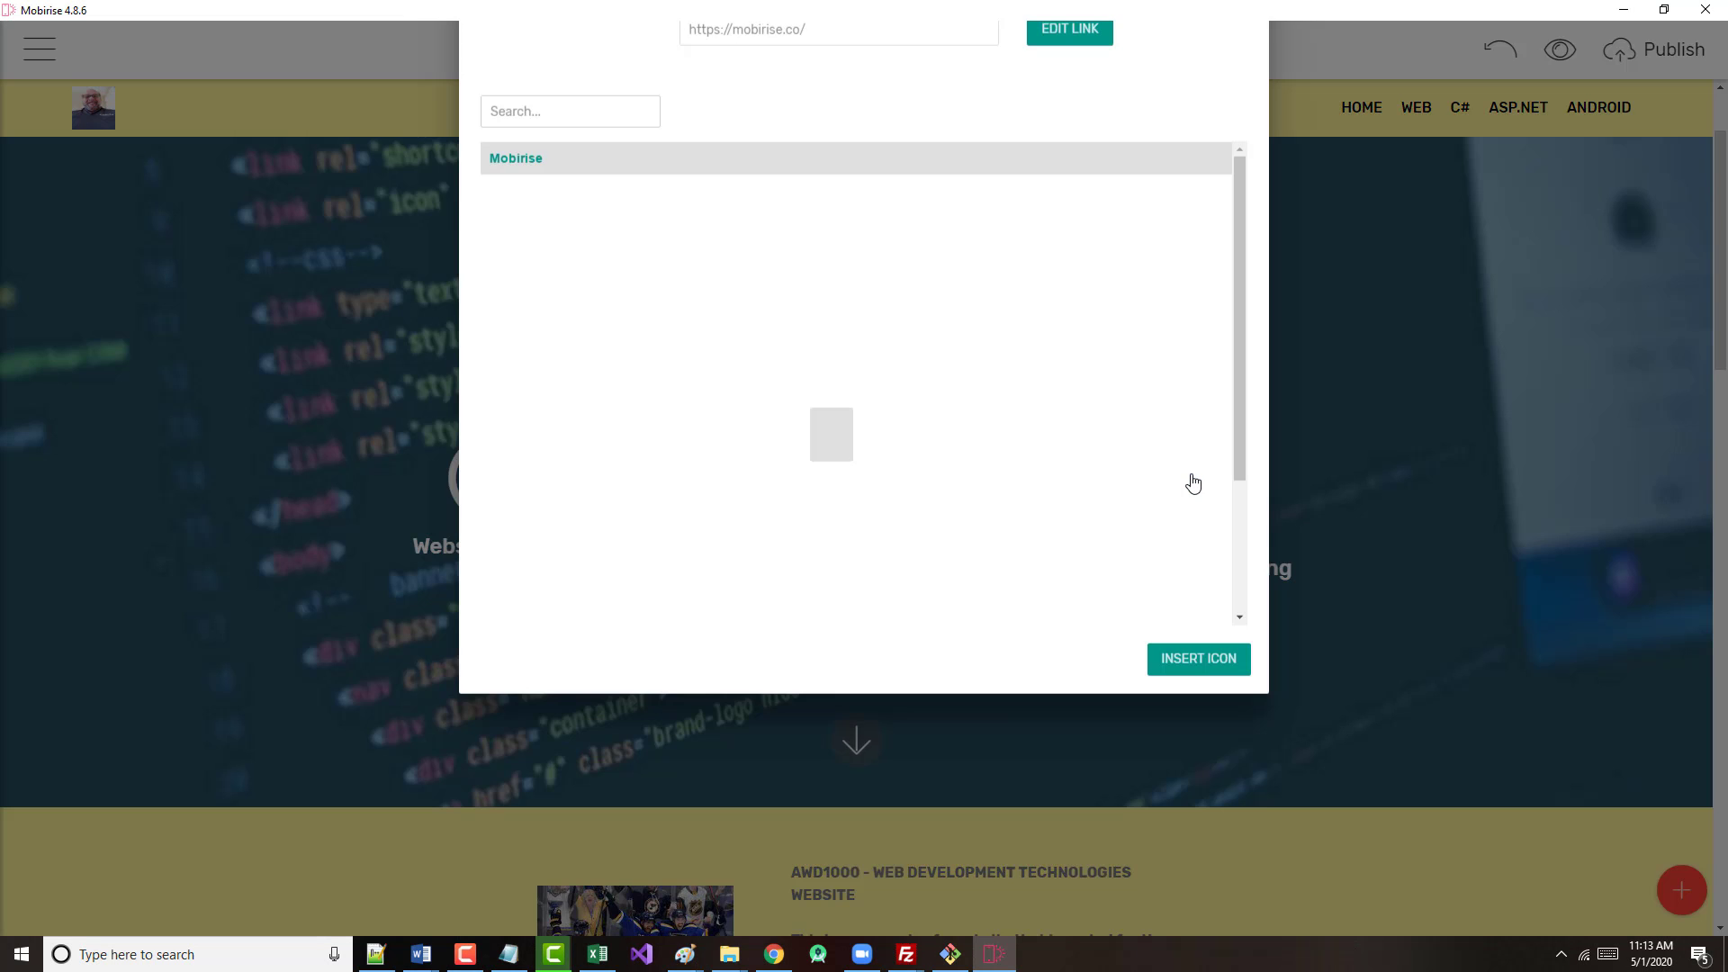
pyautogui.click(1035, 258)
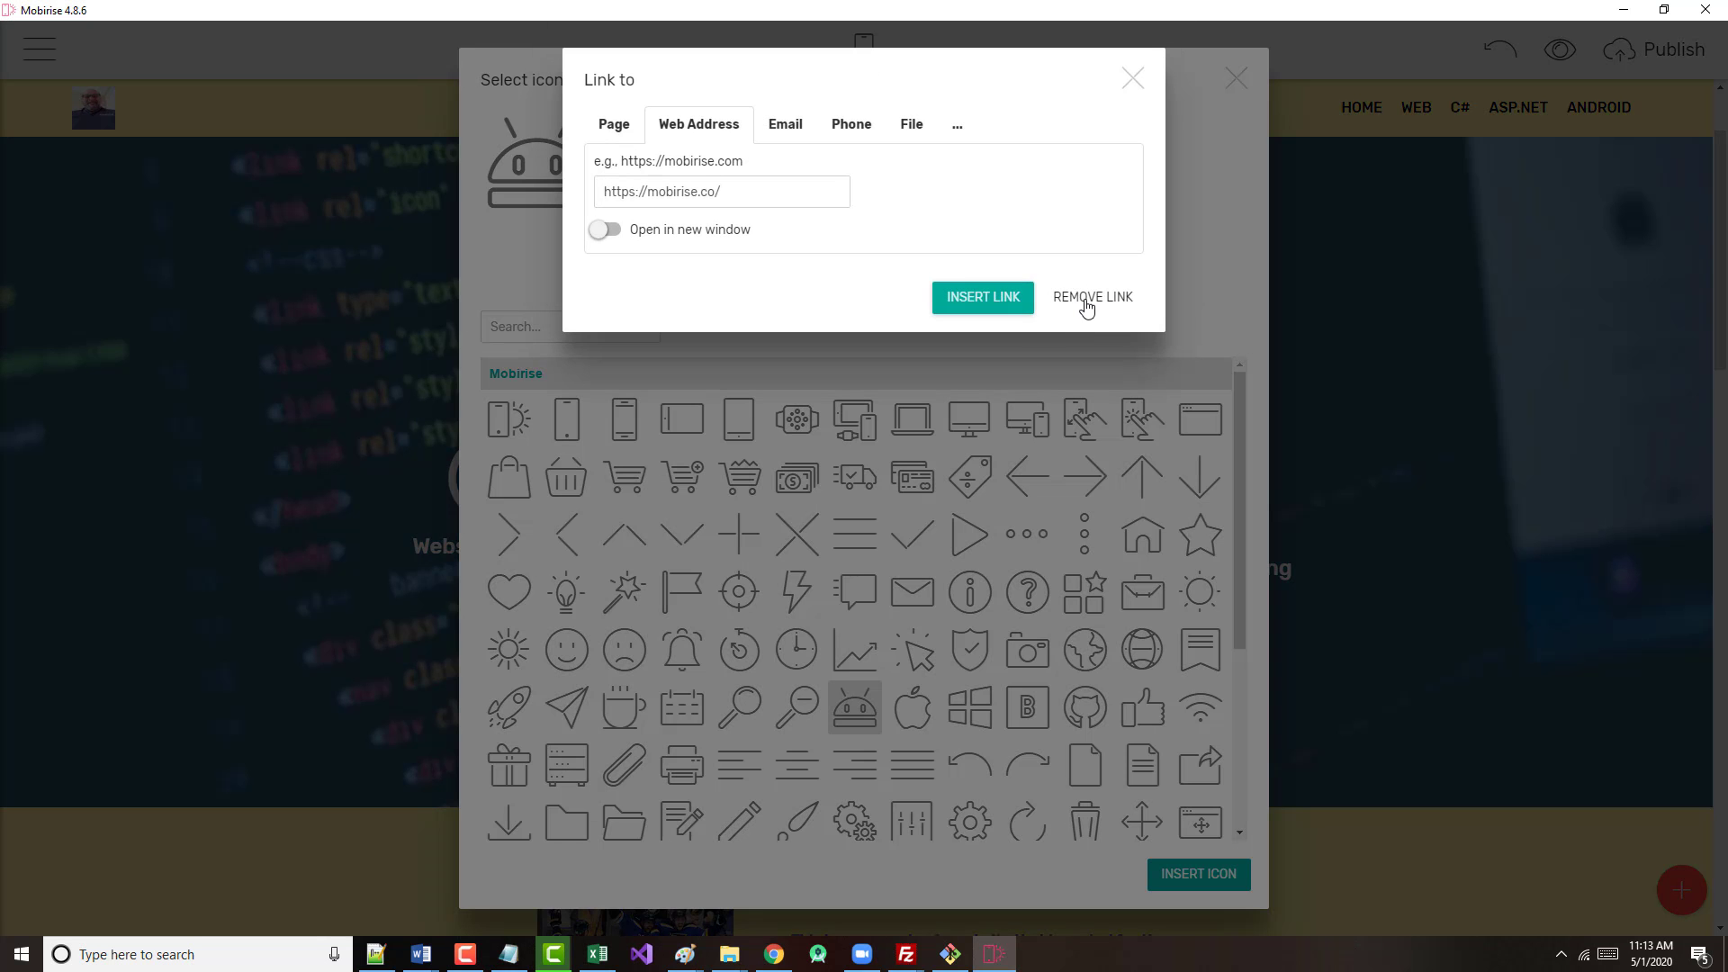
pyautogui.click(1076, 306)
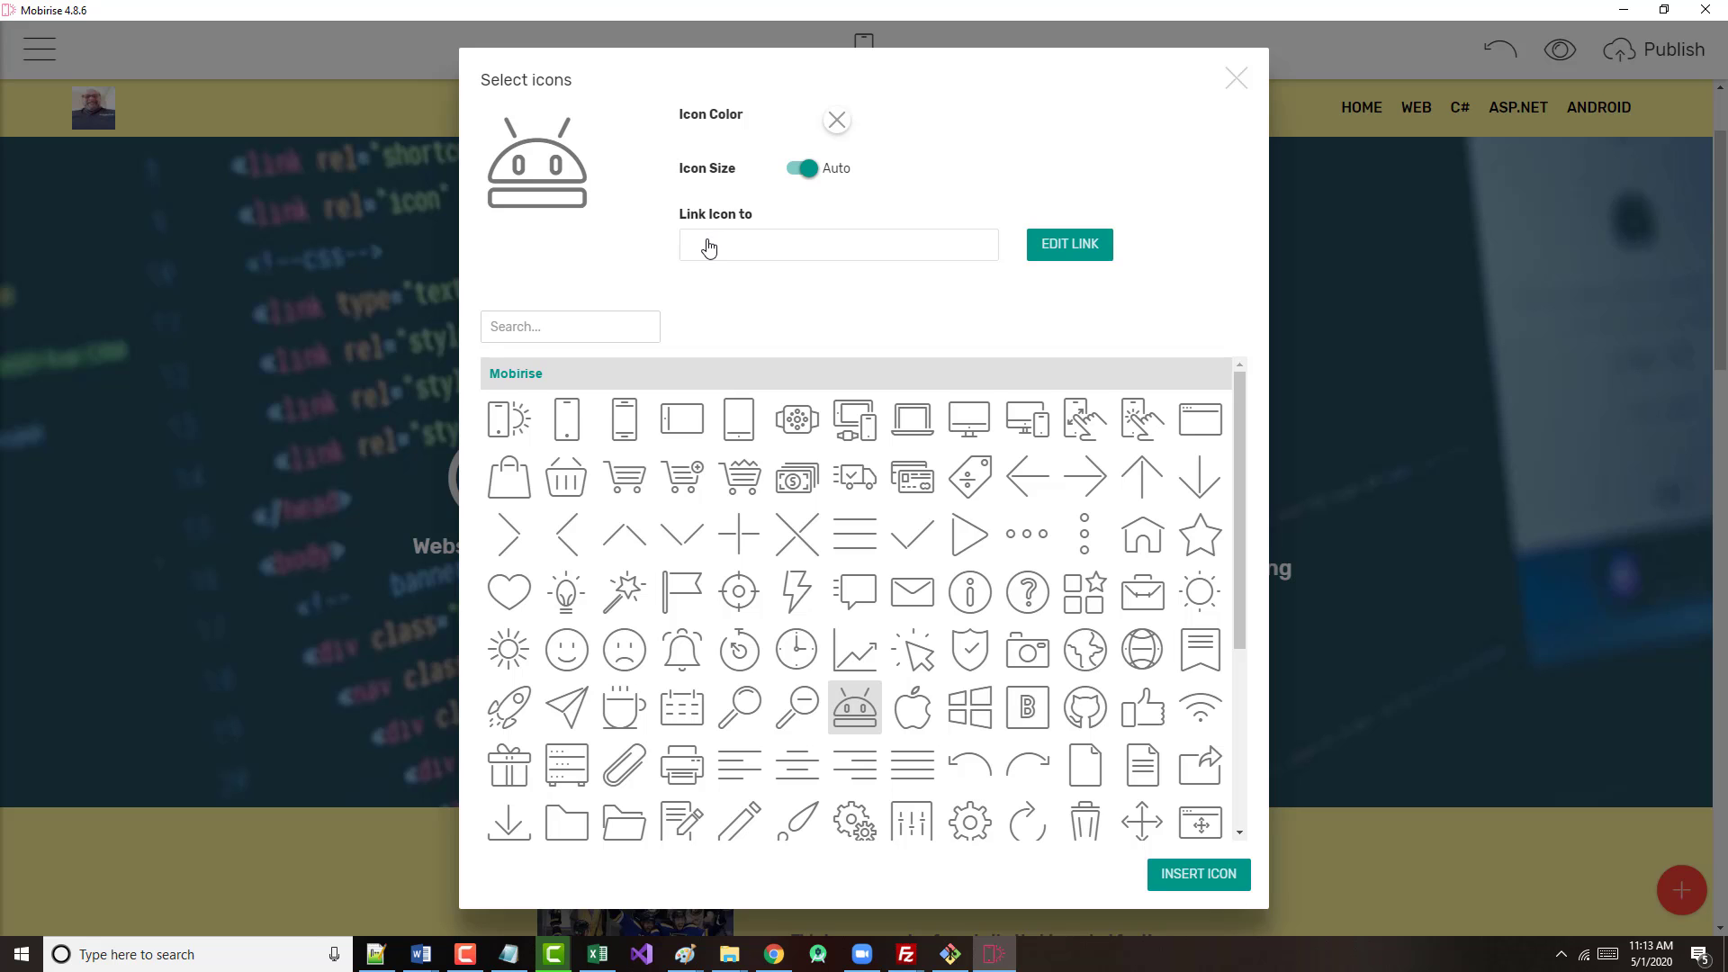
pyautogui.click(1053, 252)
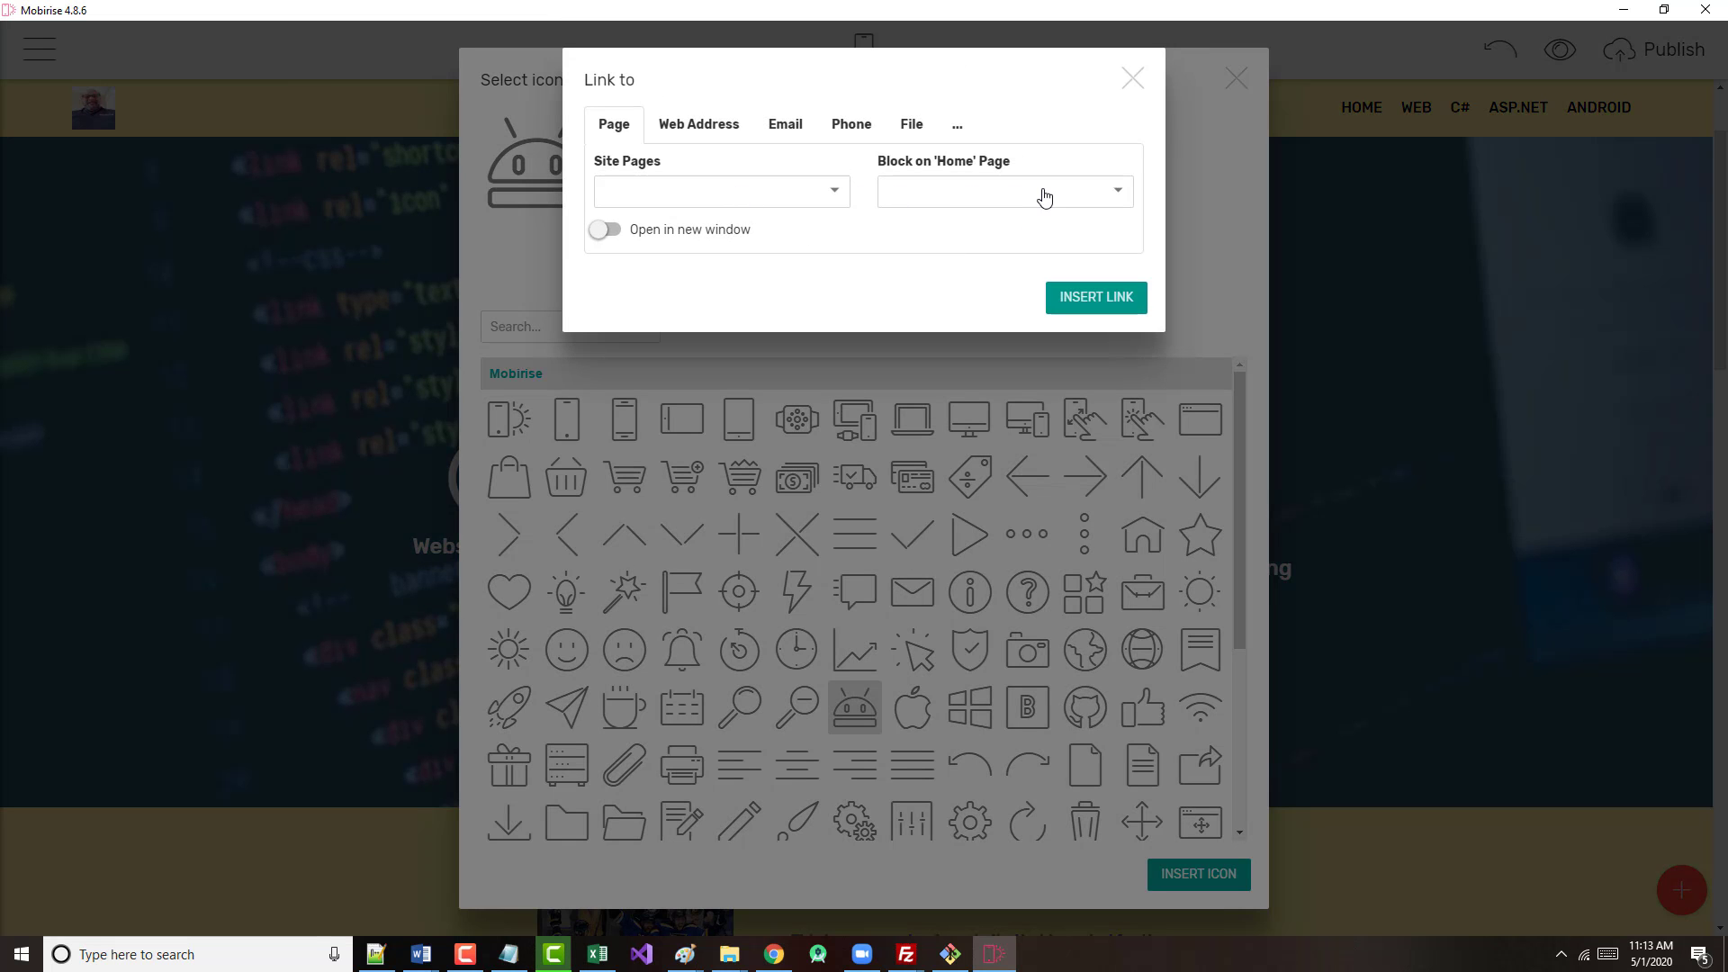
pyautogui.click(1070, 193)
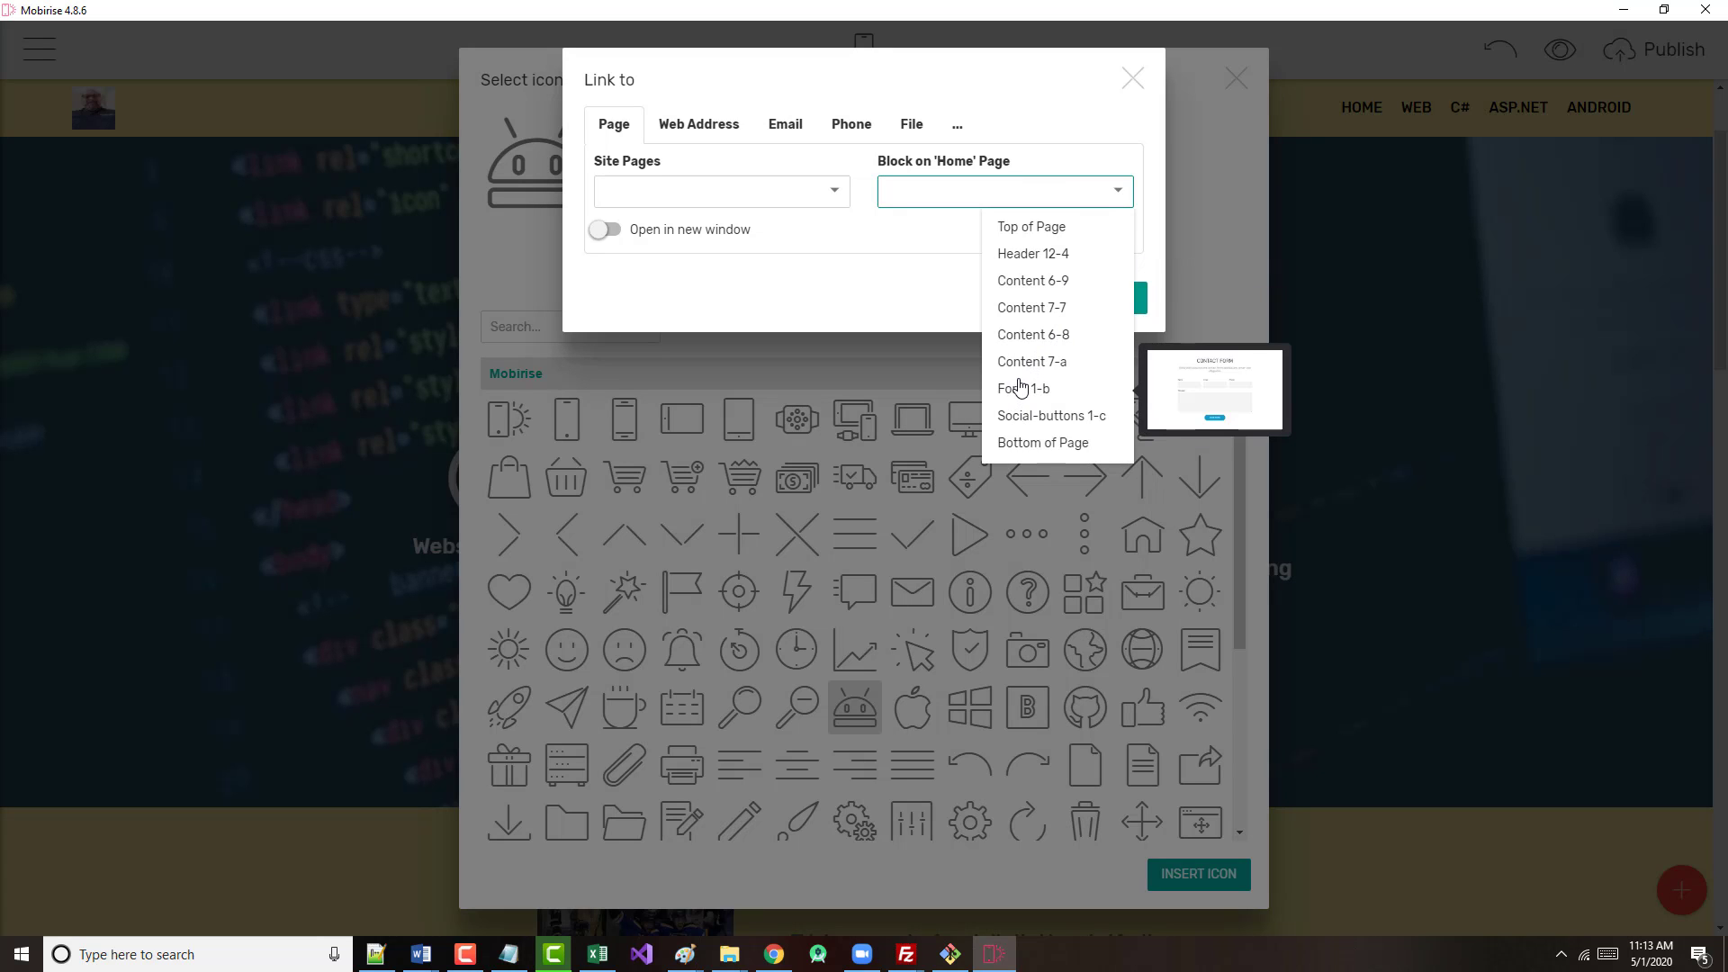
pyautogui.click(1023, 364)
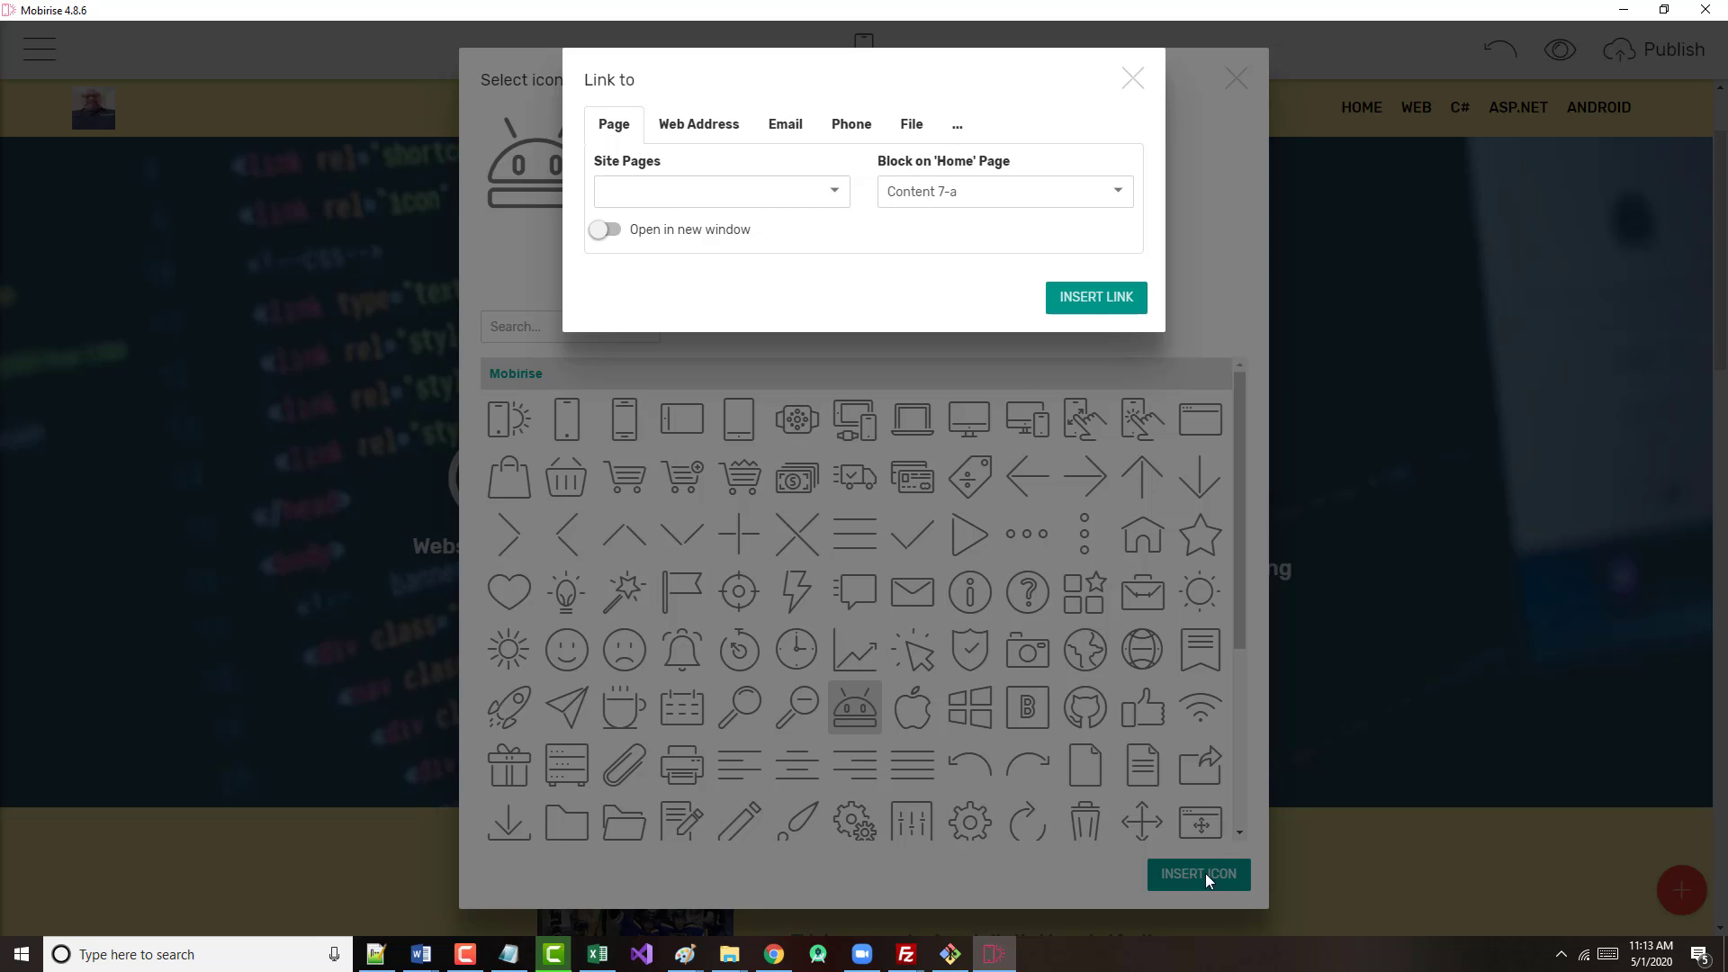
pyautogui.click(1082, 302)
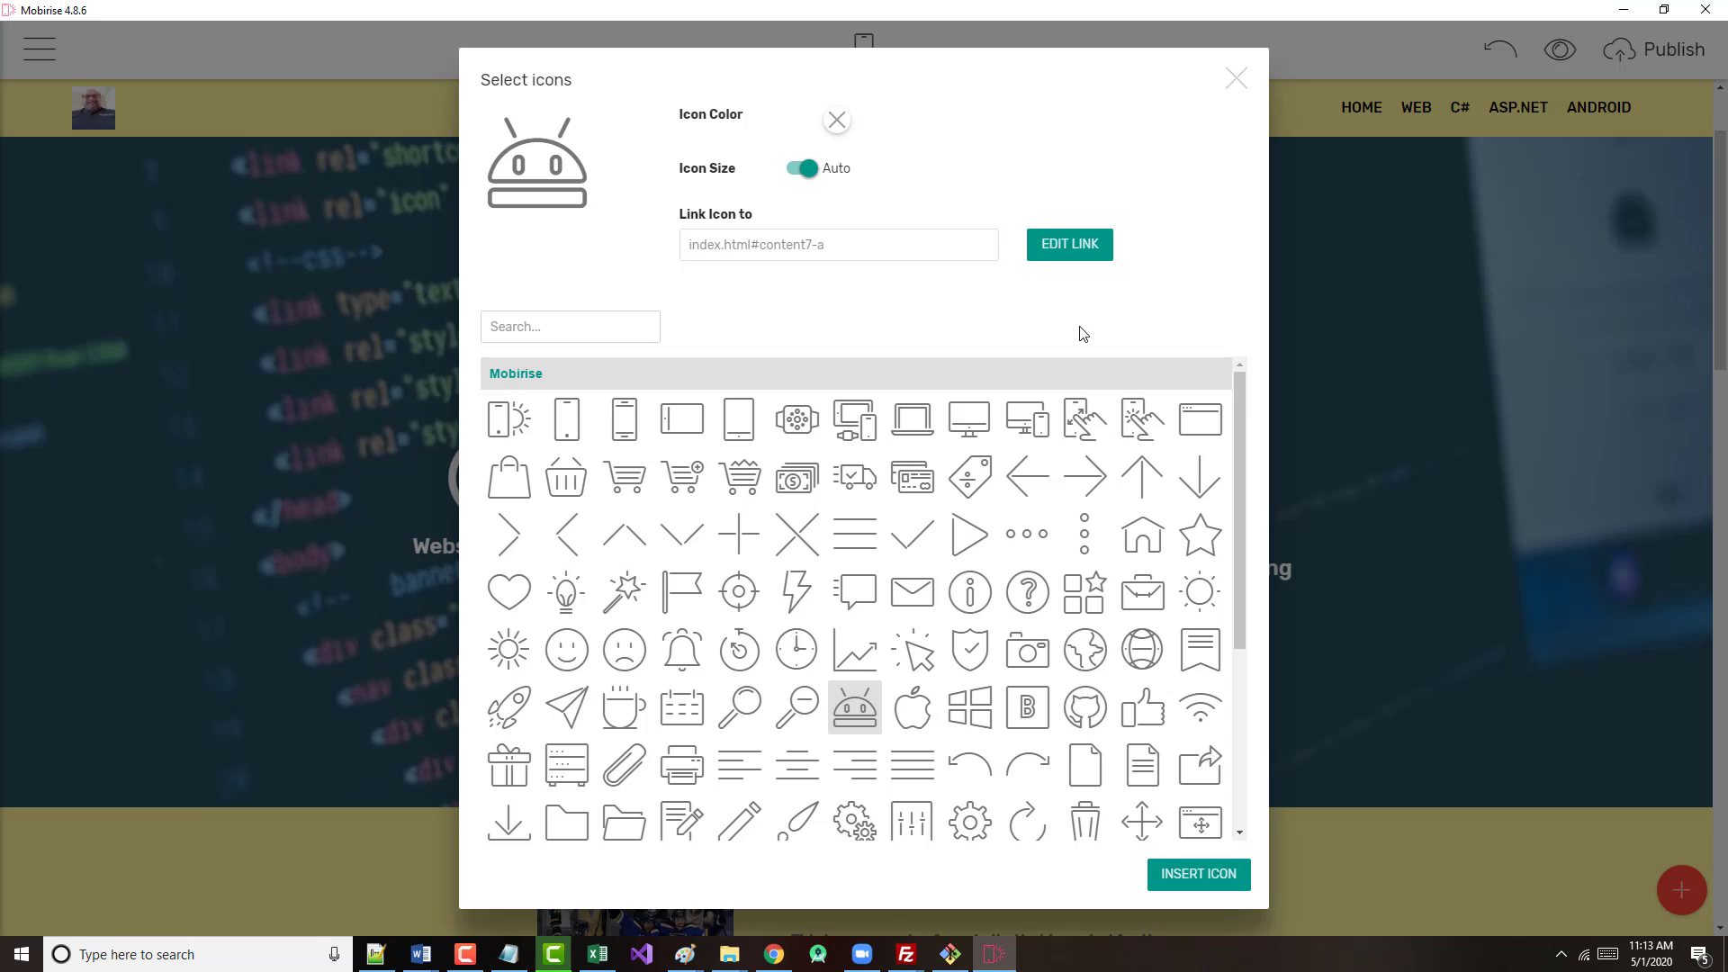
pyautogui.click(1235, 77)
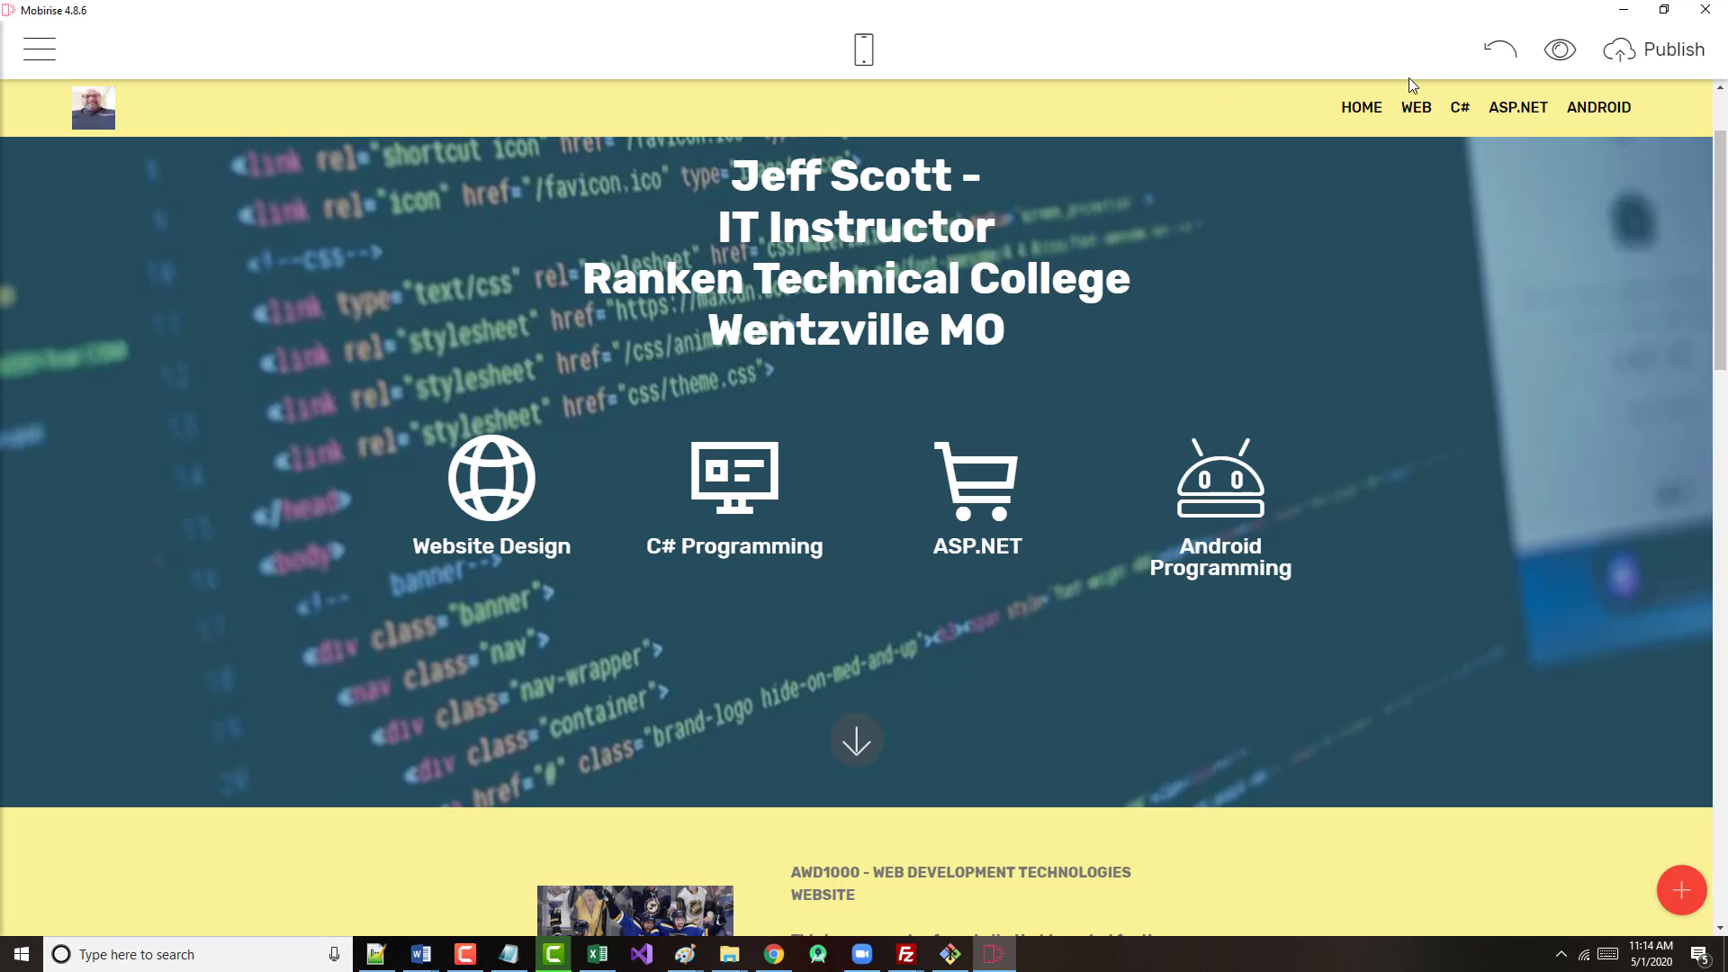
# - Preview the site in the browser, test the Android Programming icon's link, and return to the Mobirise editor
pyautogui.click(1561, 50)
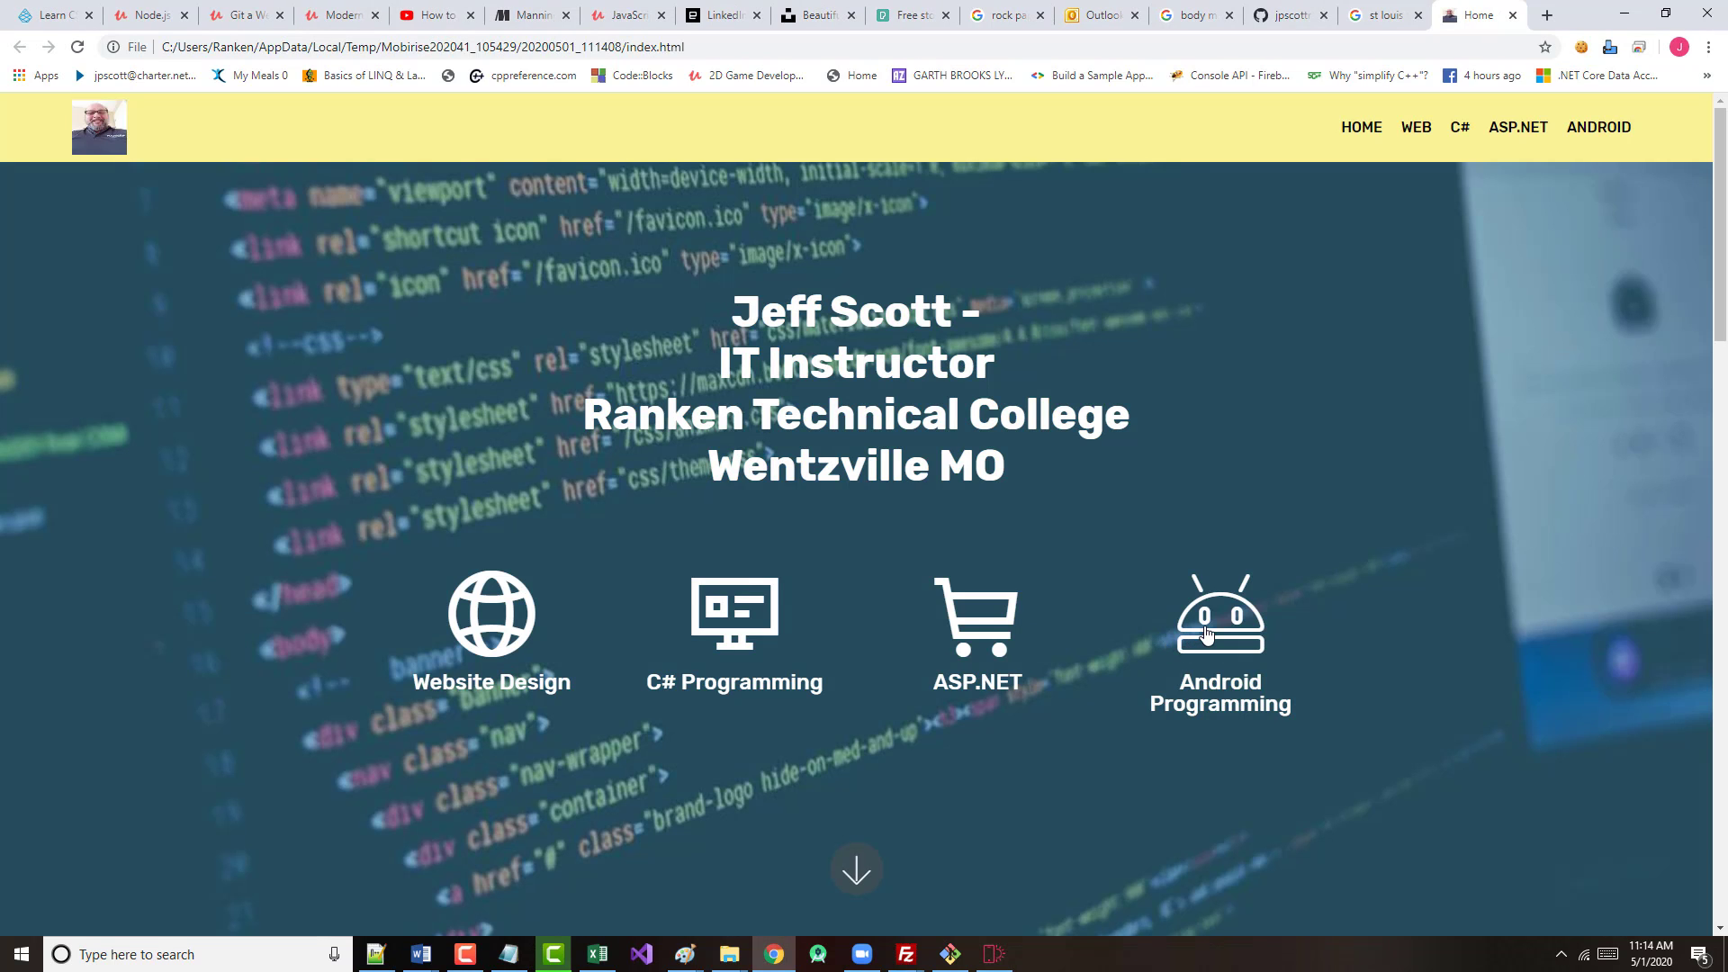
pyautogui.click(1207, 636)
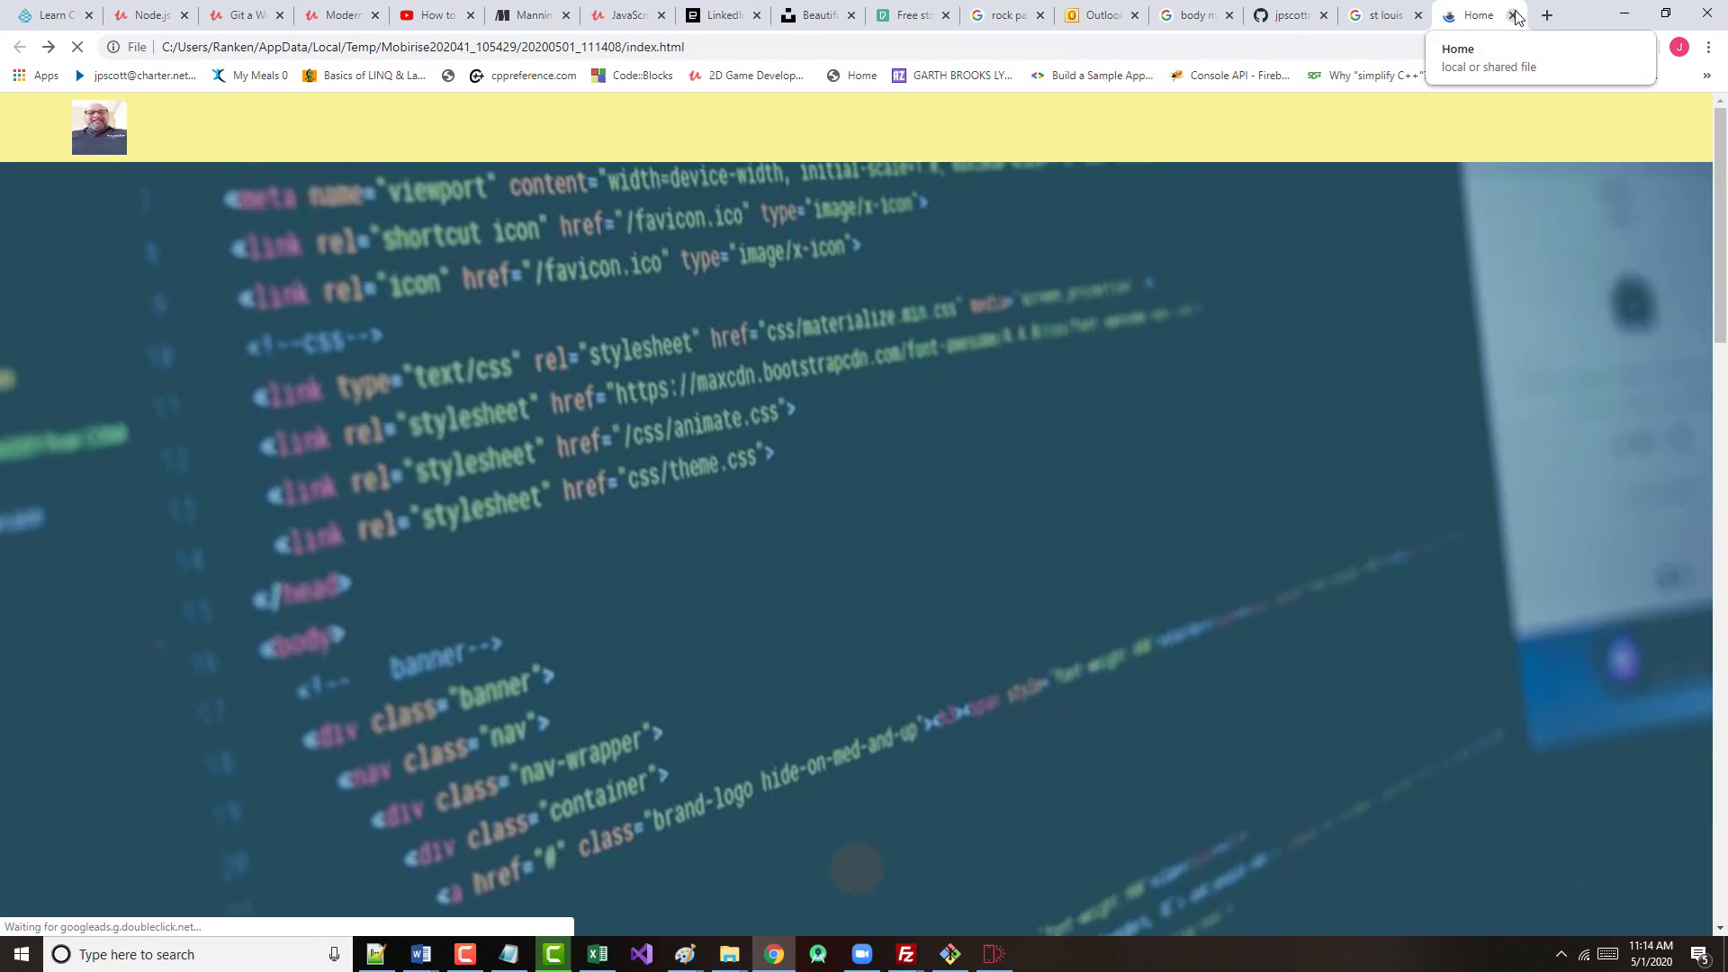
pyautogui.click(1514, 15)
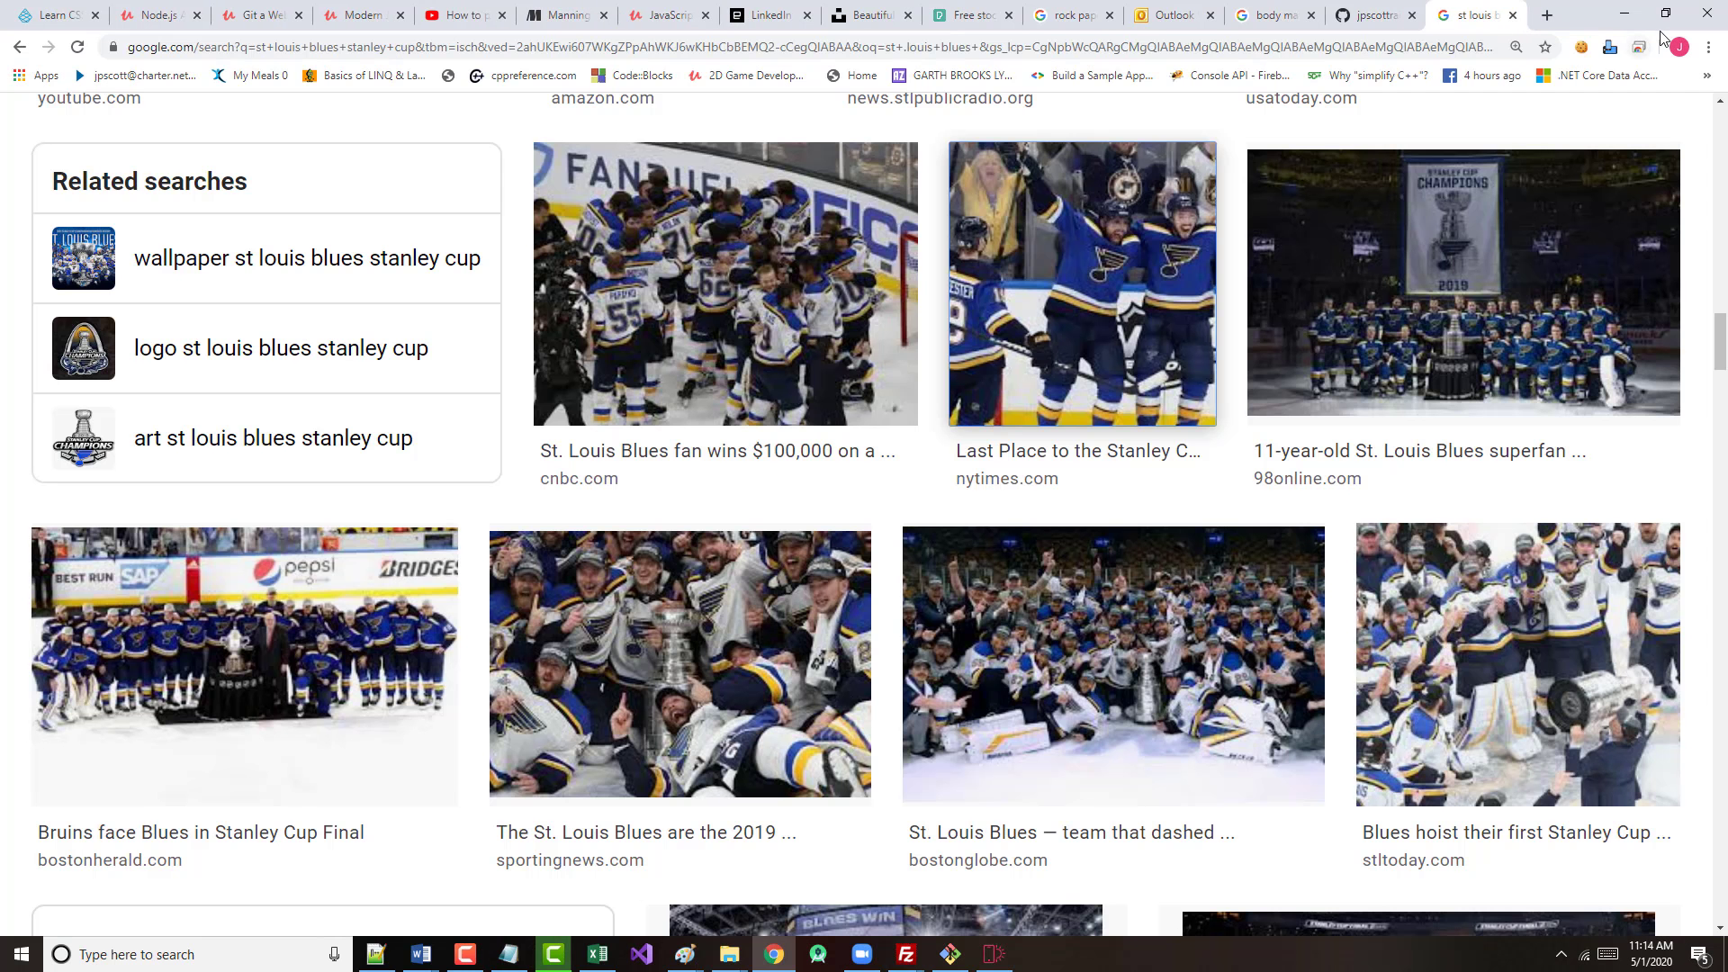
pyautogui.click(1625, 13)
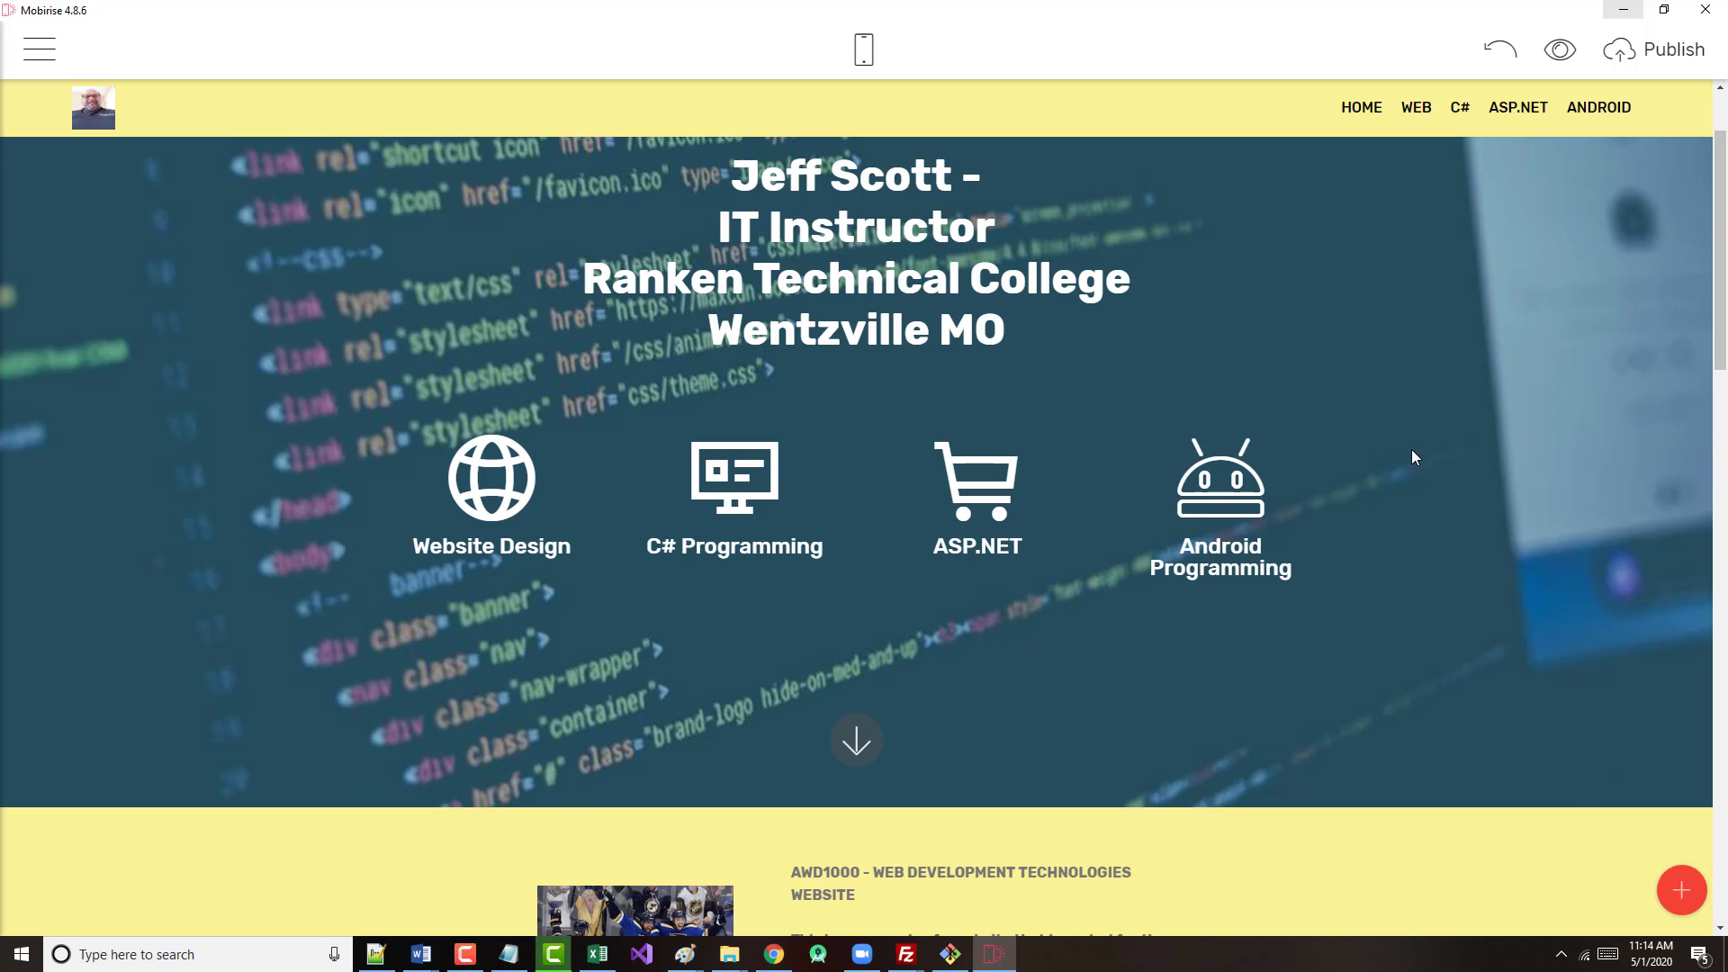
# - Remove the web address link from the Android Programming icon
pyautogui.click(1233, 468)
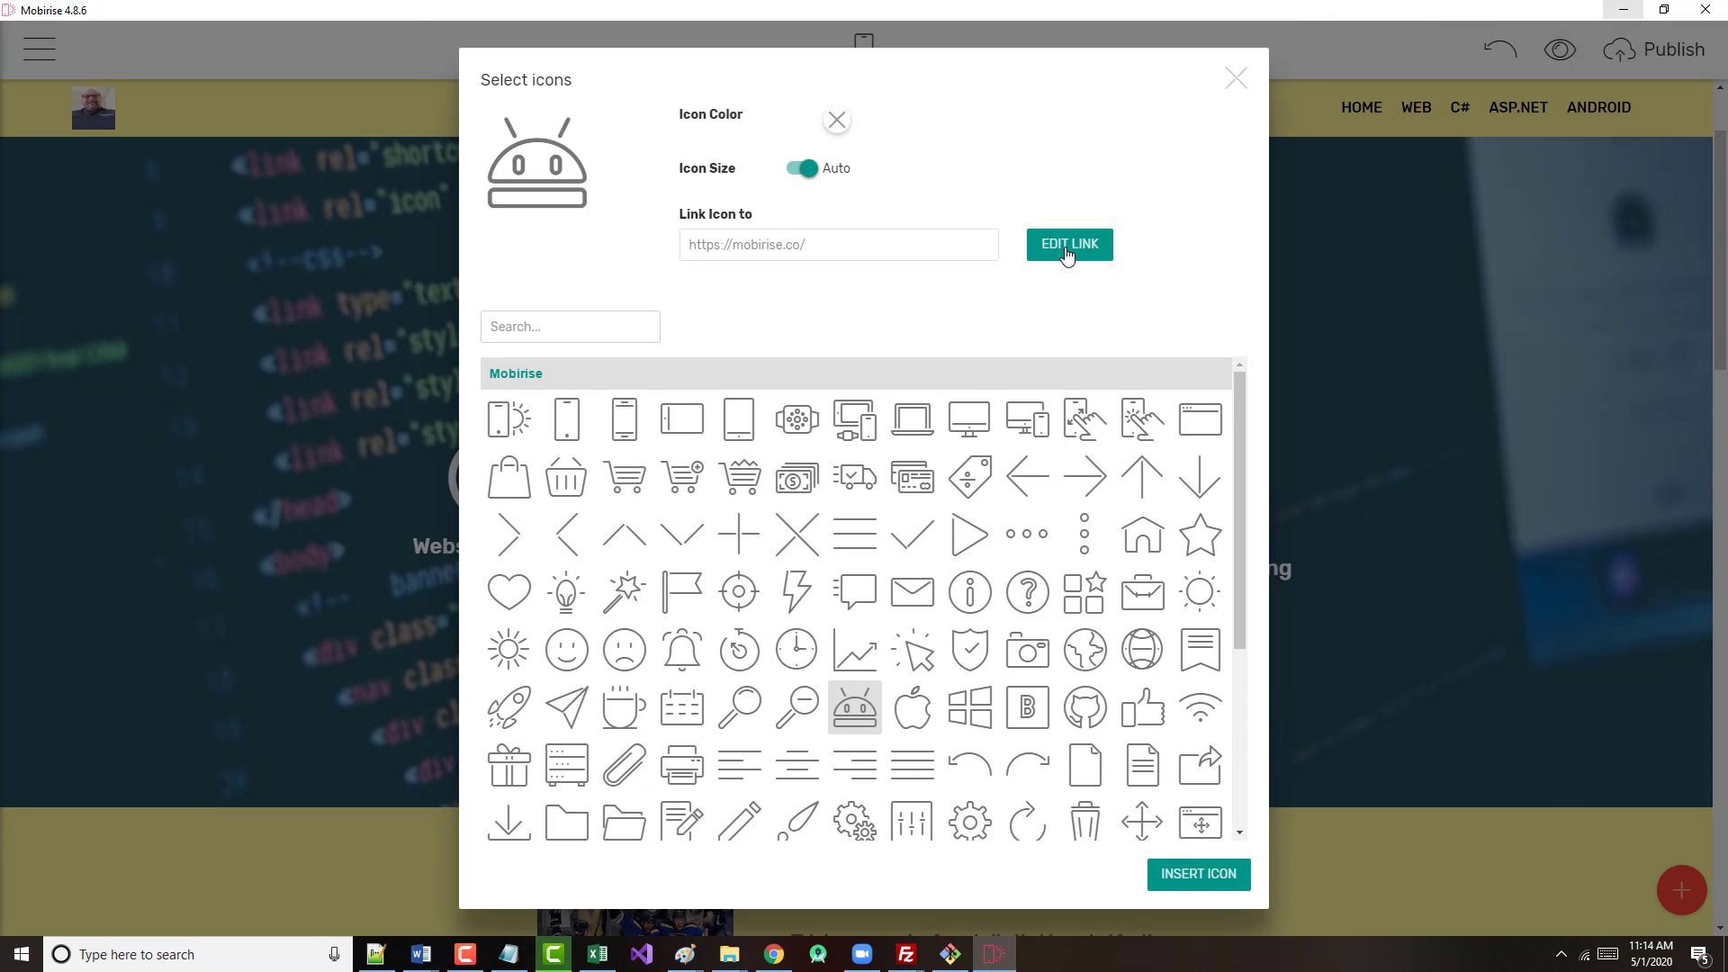
pyautogui.click(1067, 256)
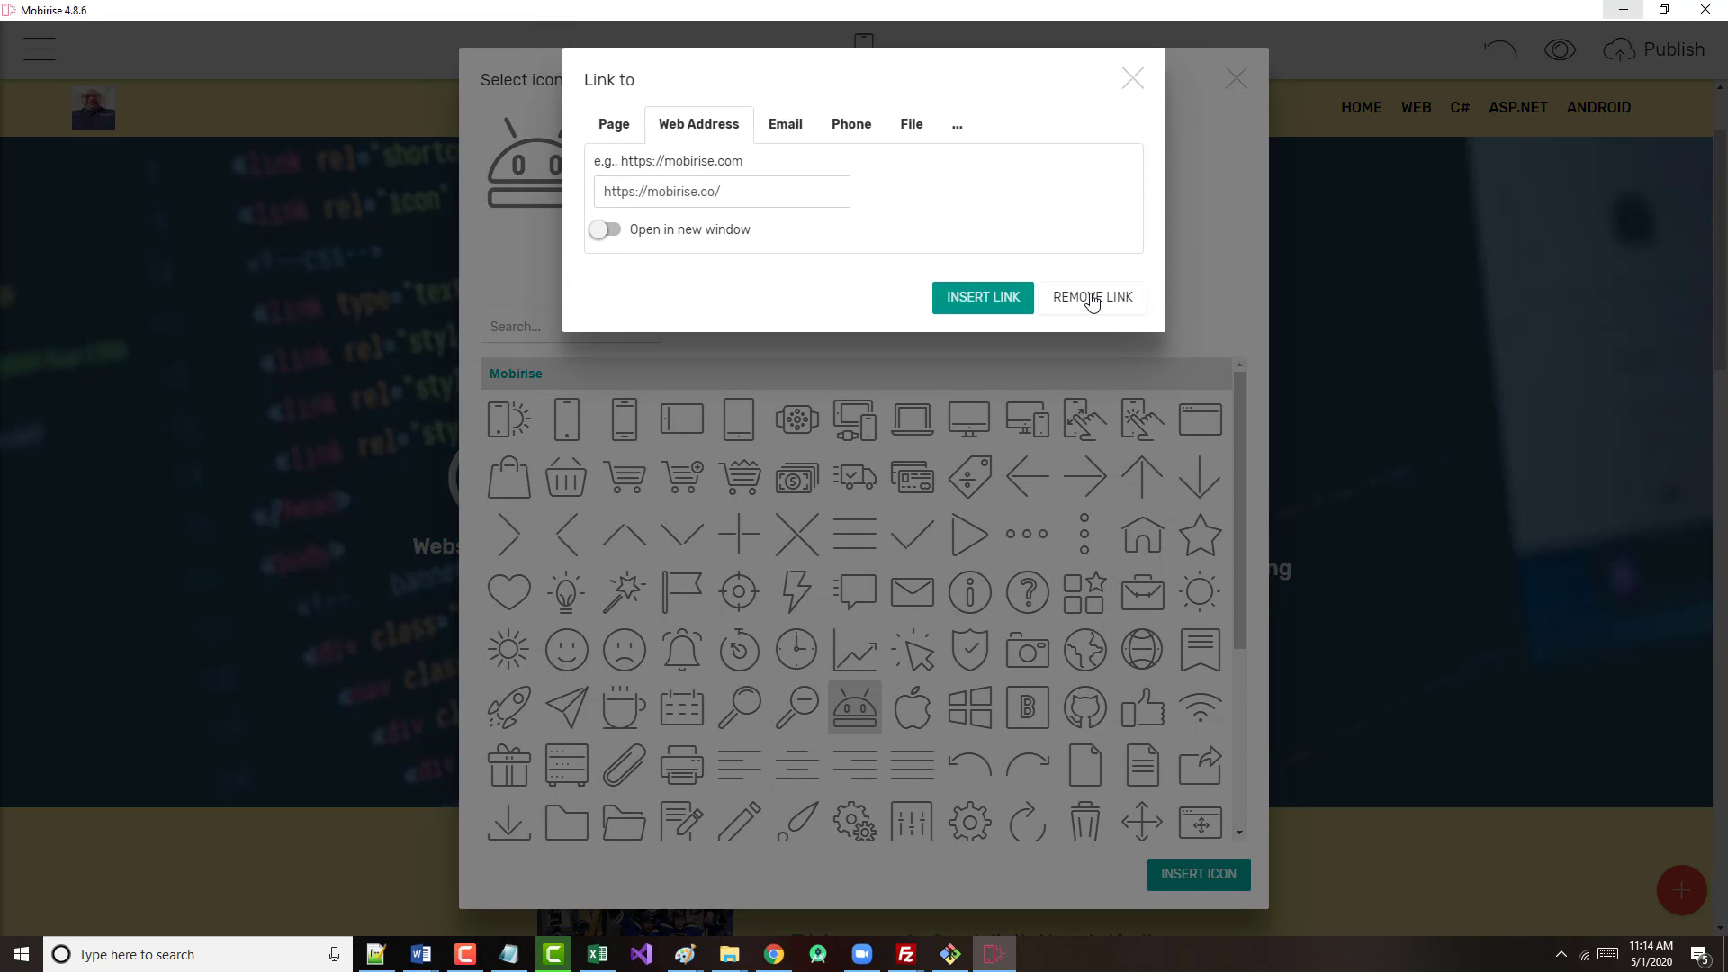
pyautogui.click(1092, 298)
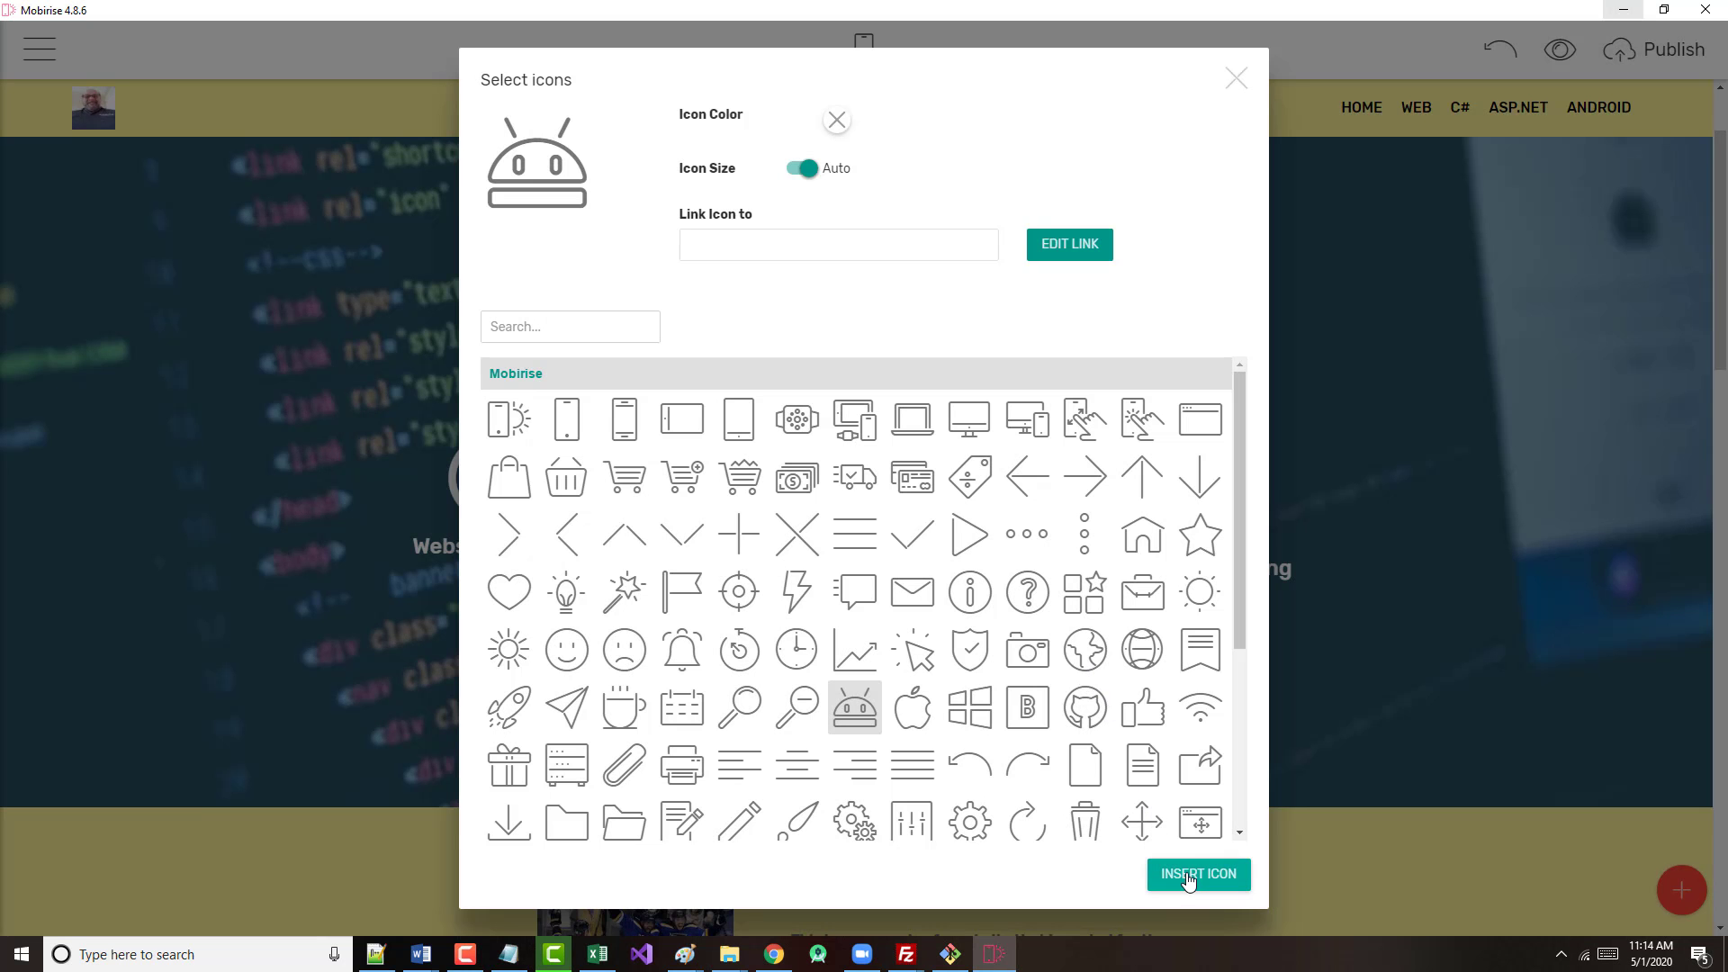
pyautogui.click(1348, 126)
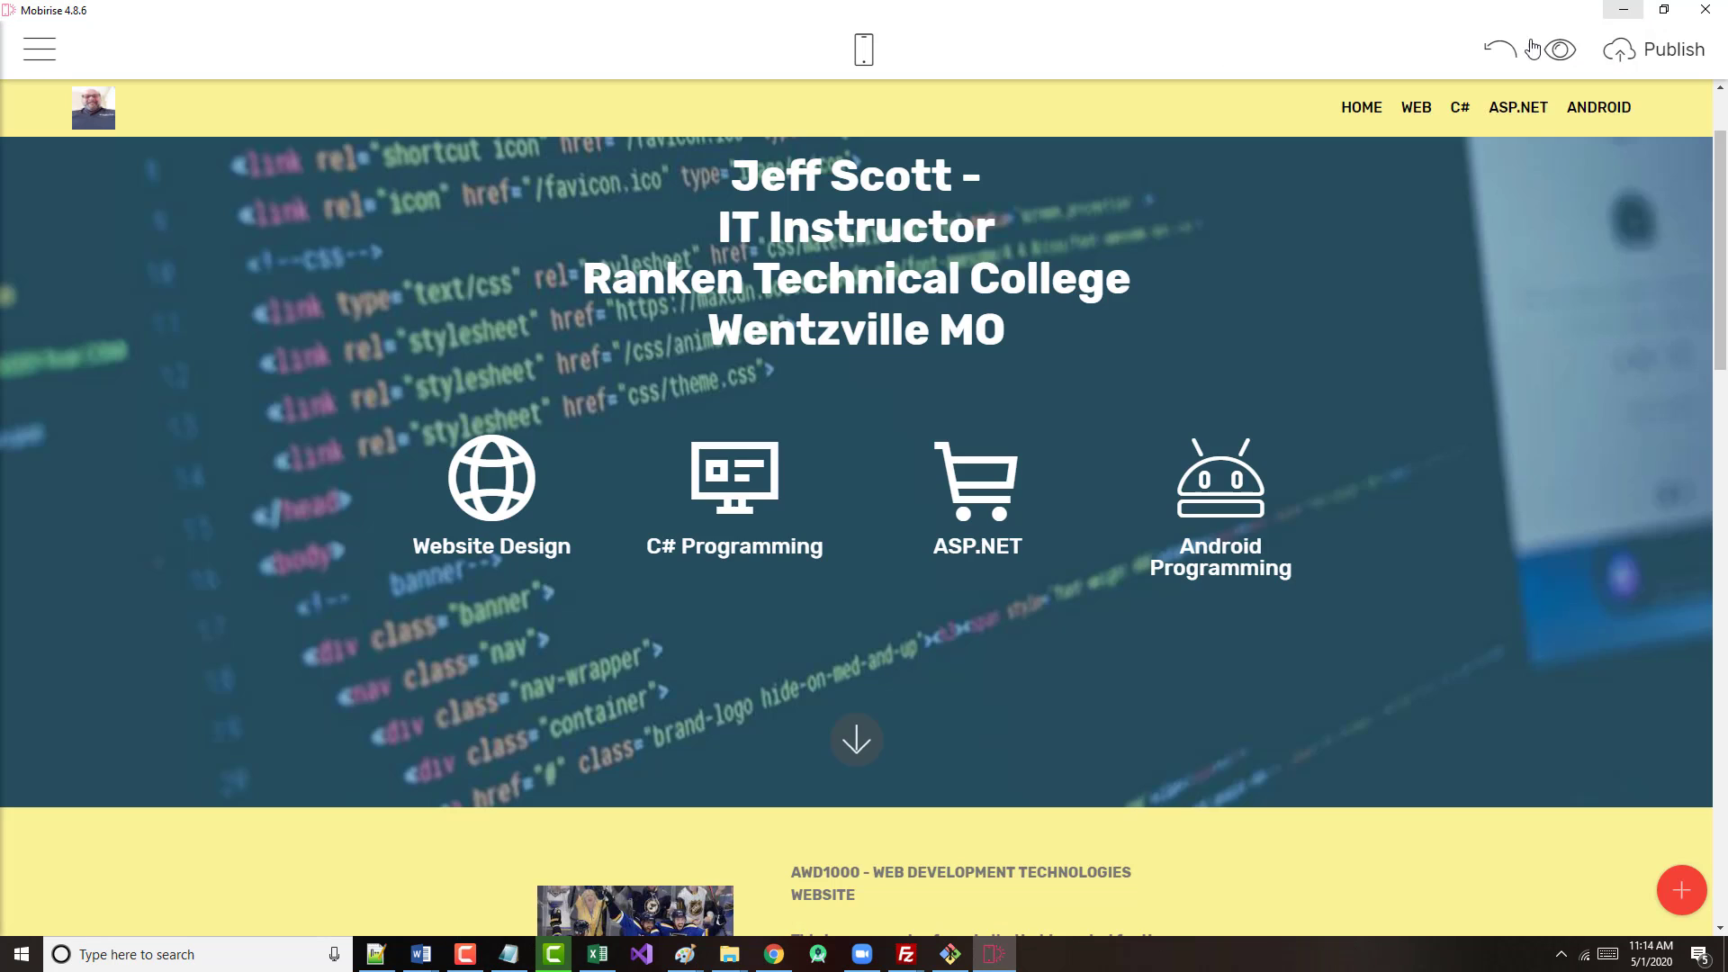
# - Preview the site in the browser, test the ASP.NET icon's link, and go back to the previewed home page
pyautogui.click(1543, 72)
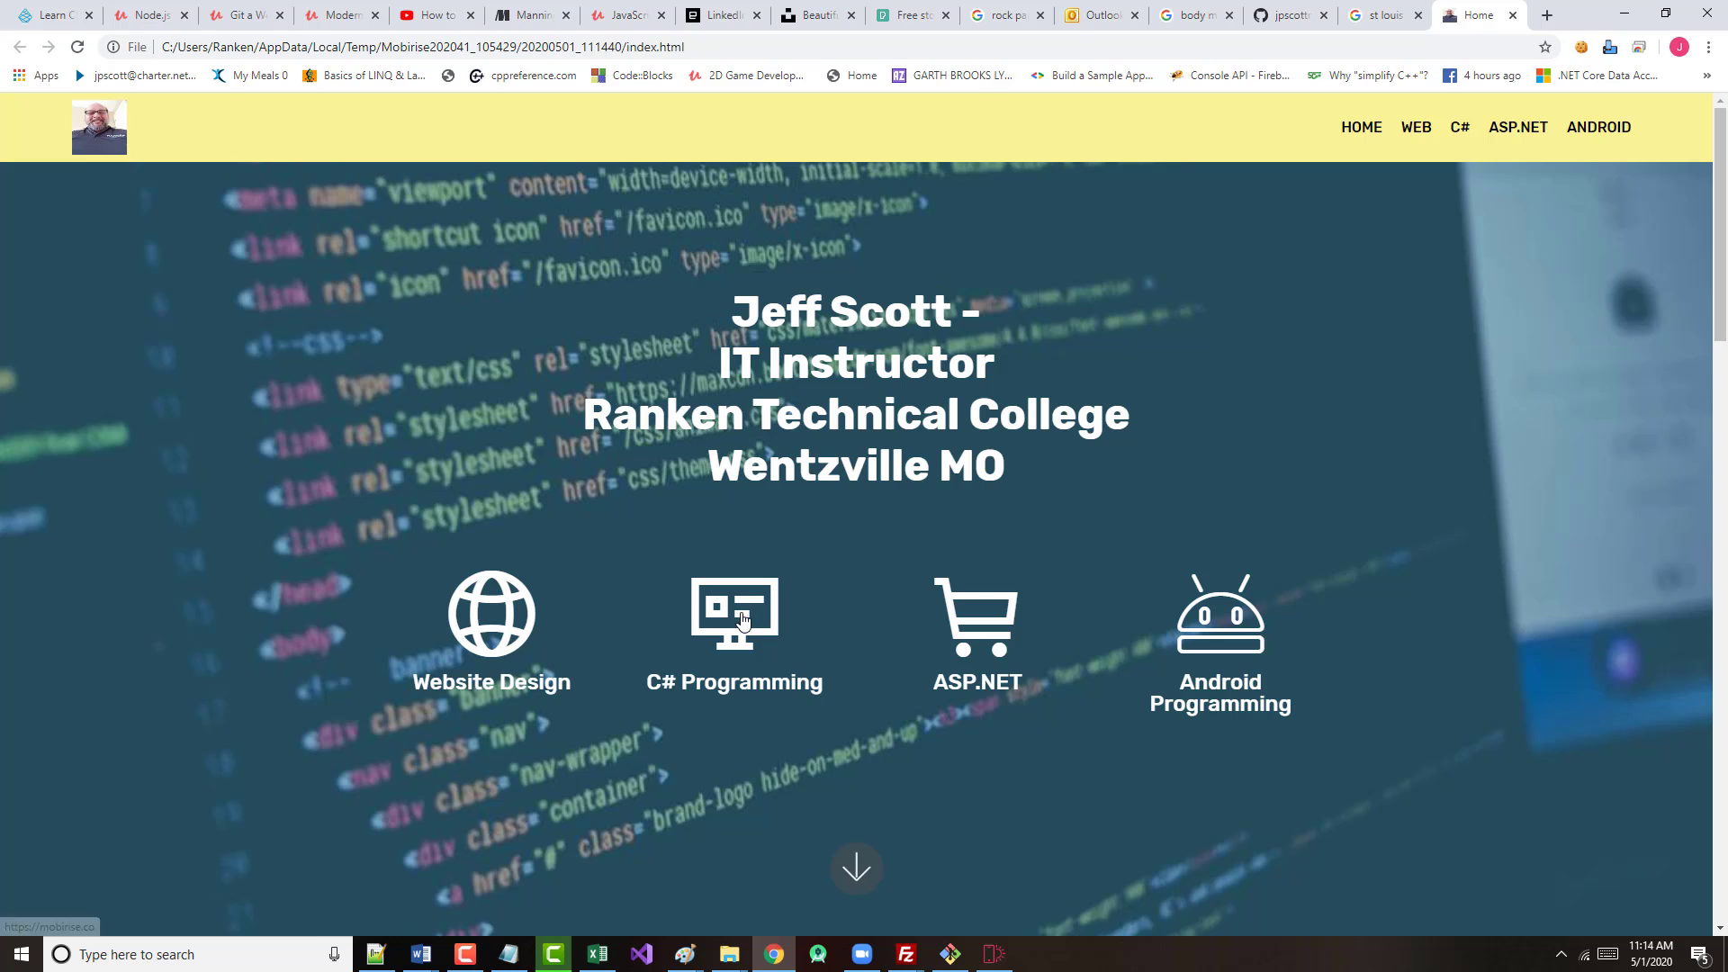
pyautogui.click(988, 625)
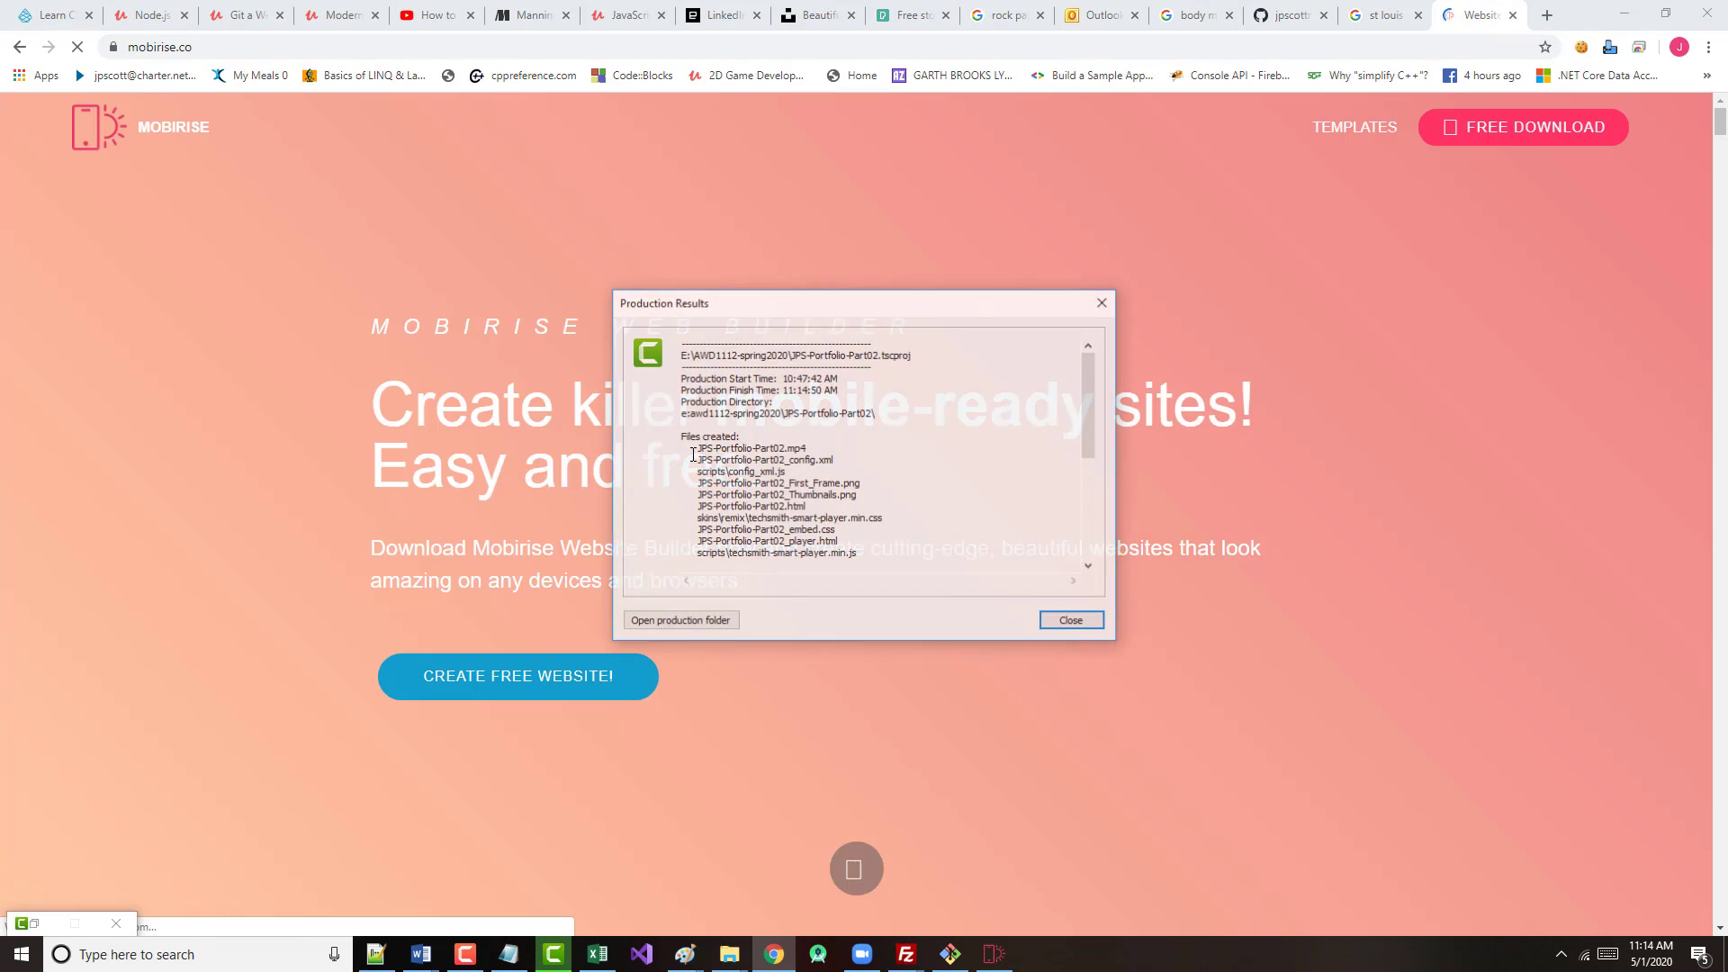
pyautogui.click(1081, 623)
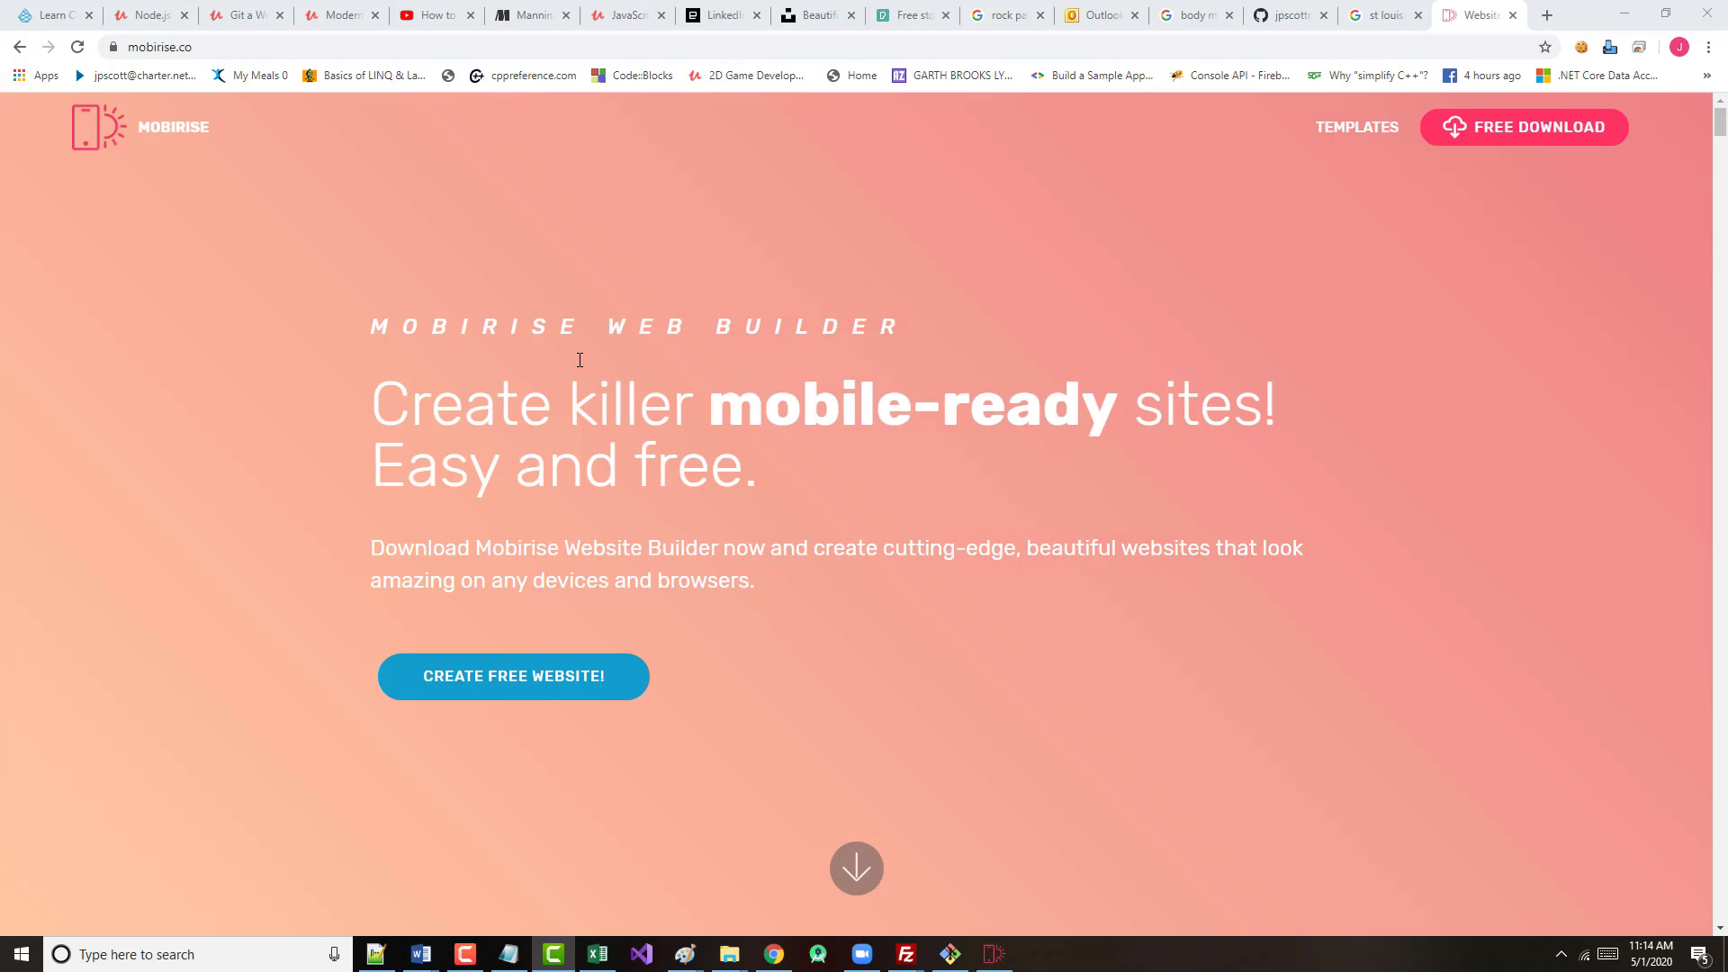
pyautogui.click(18, 47)
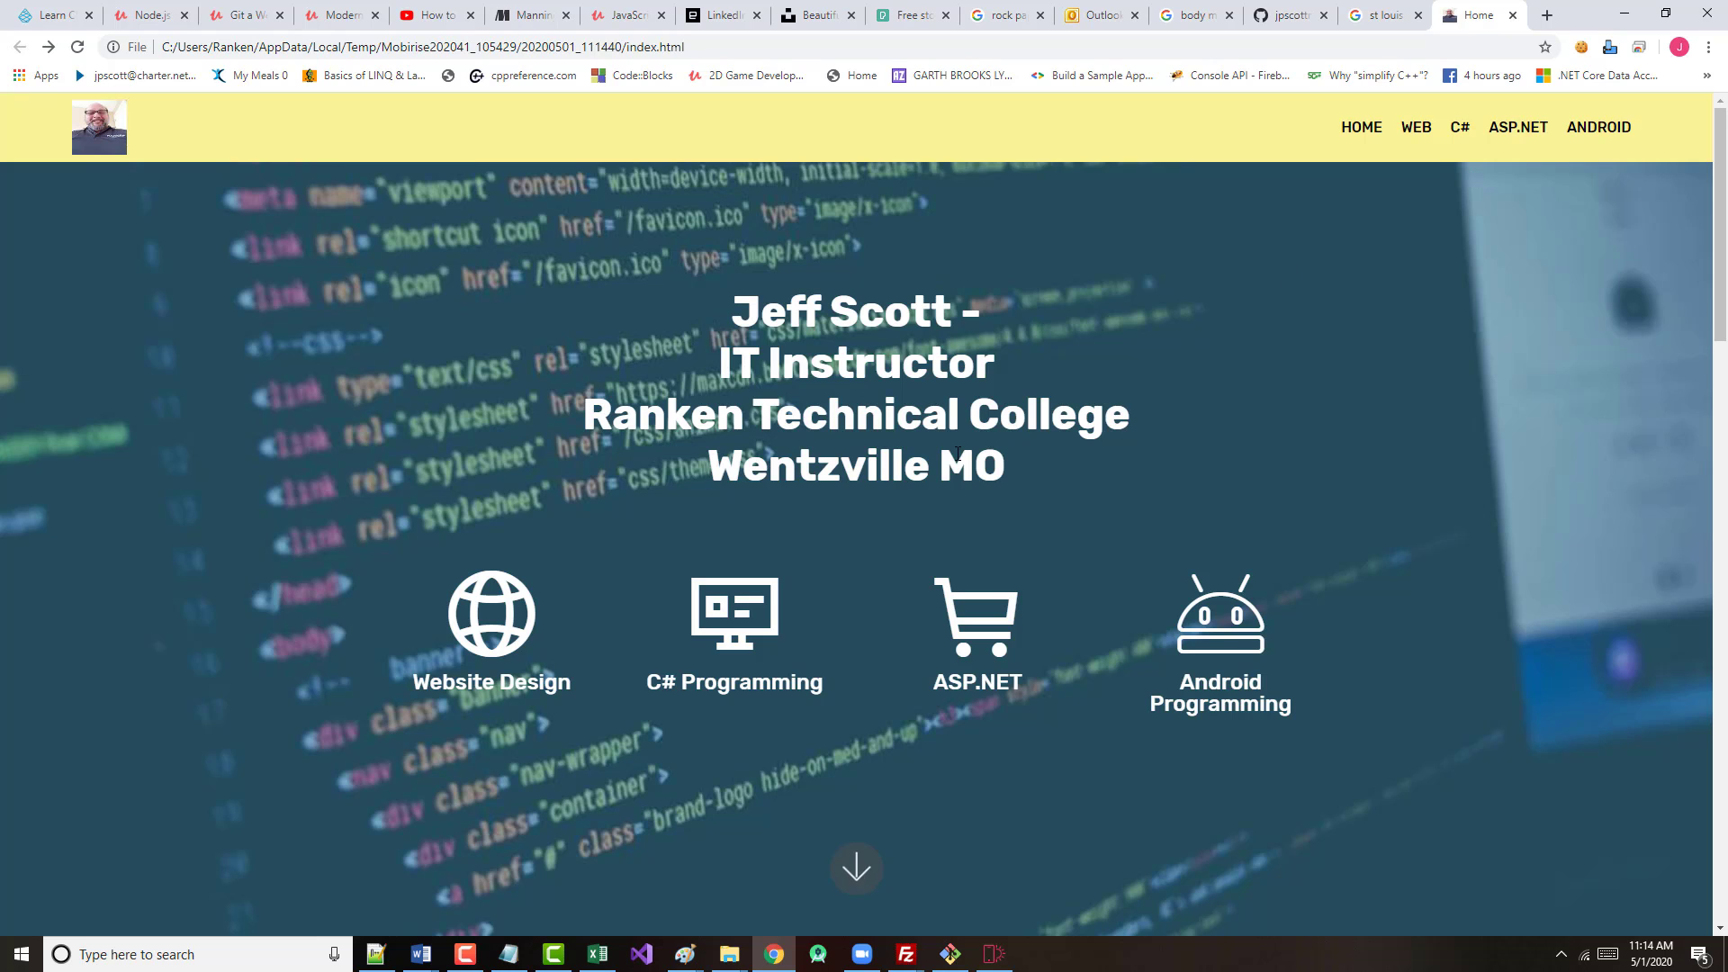
# - Review the previewed home page down to the Share This Page section, close the preview, and return to the Mobirise editor
pyautogui.scroll(-8, 921, 479)
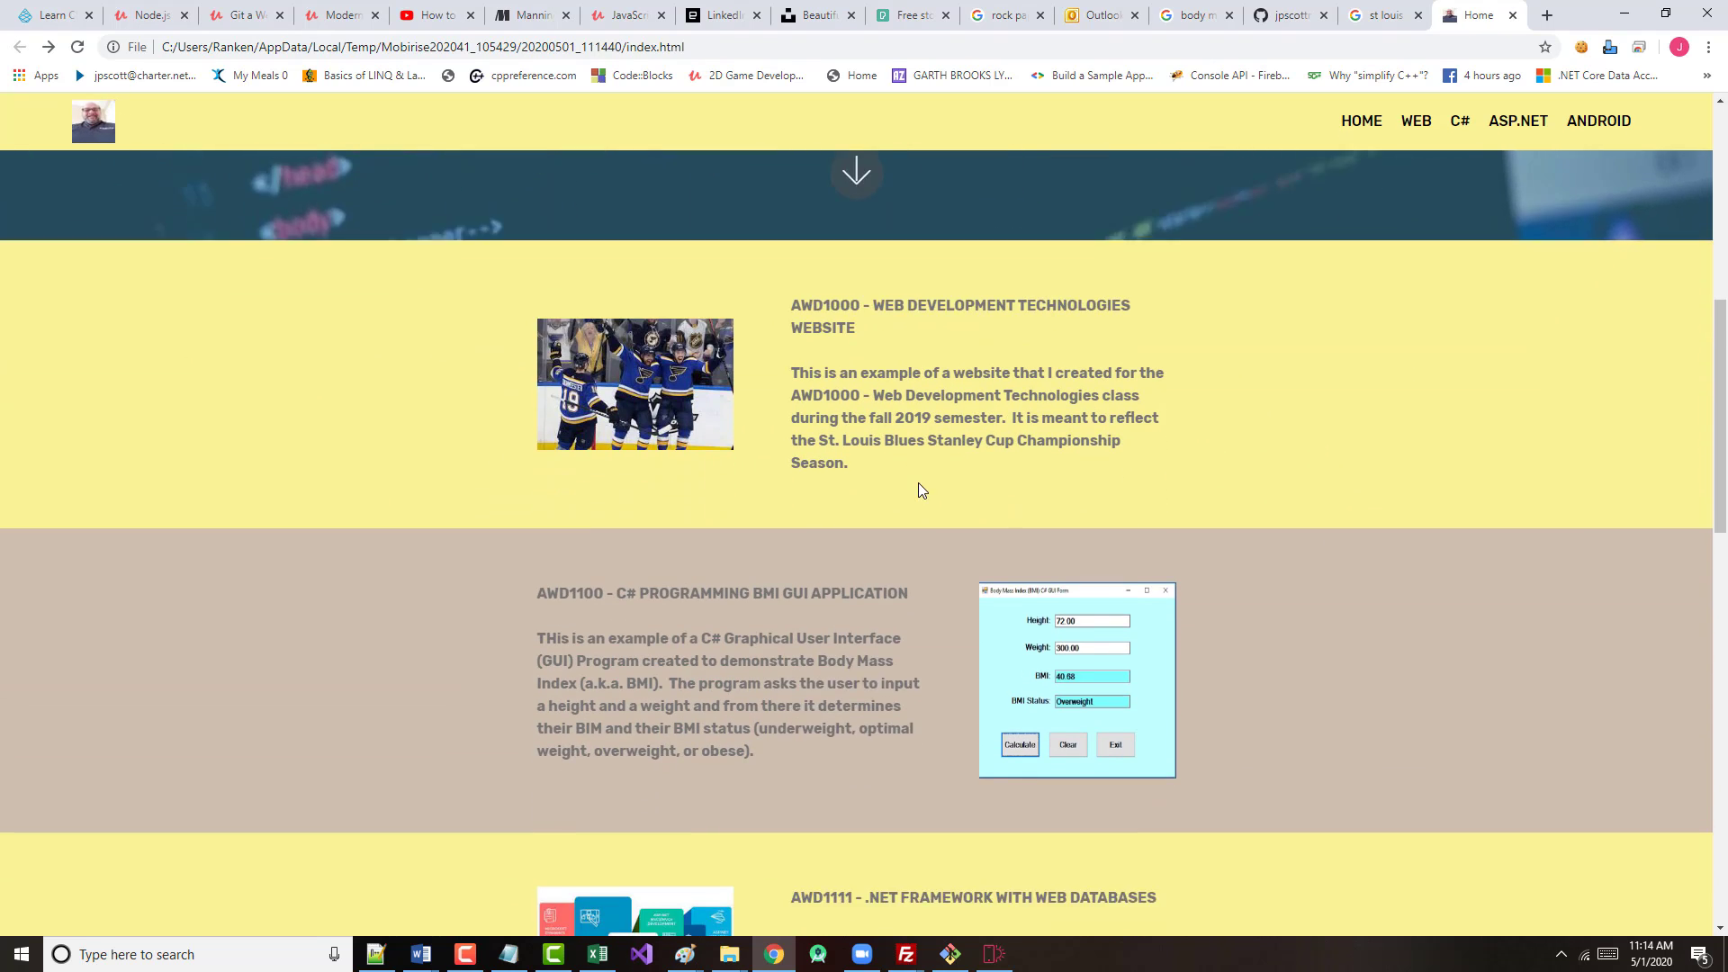
pyautogui.scroll(-7, 919, 484)
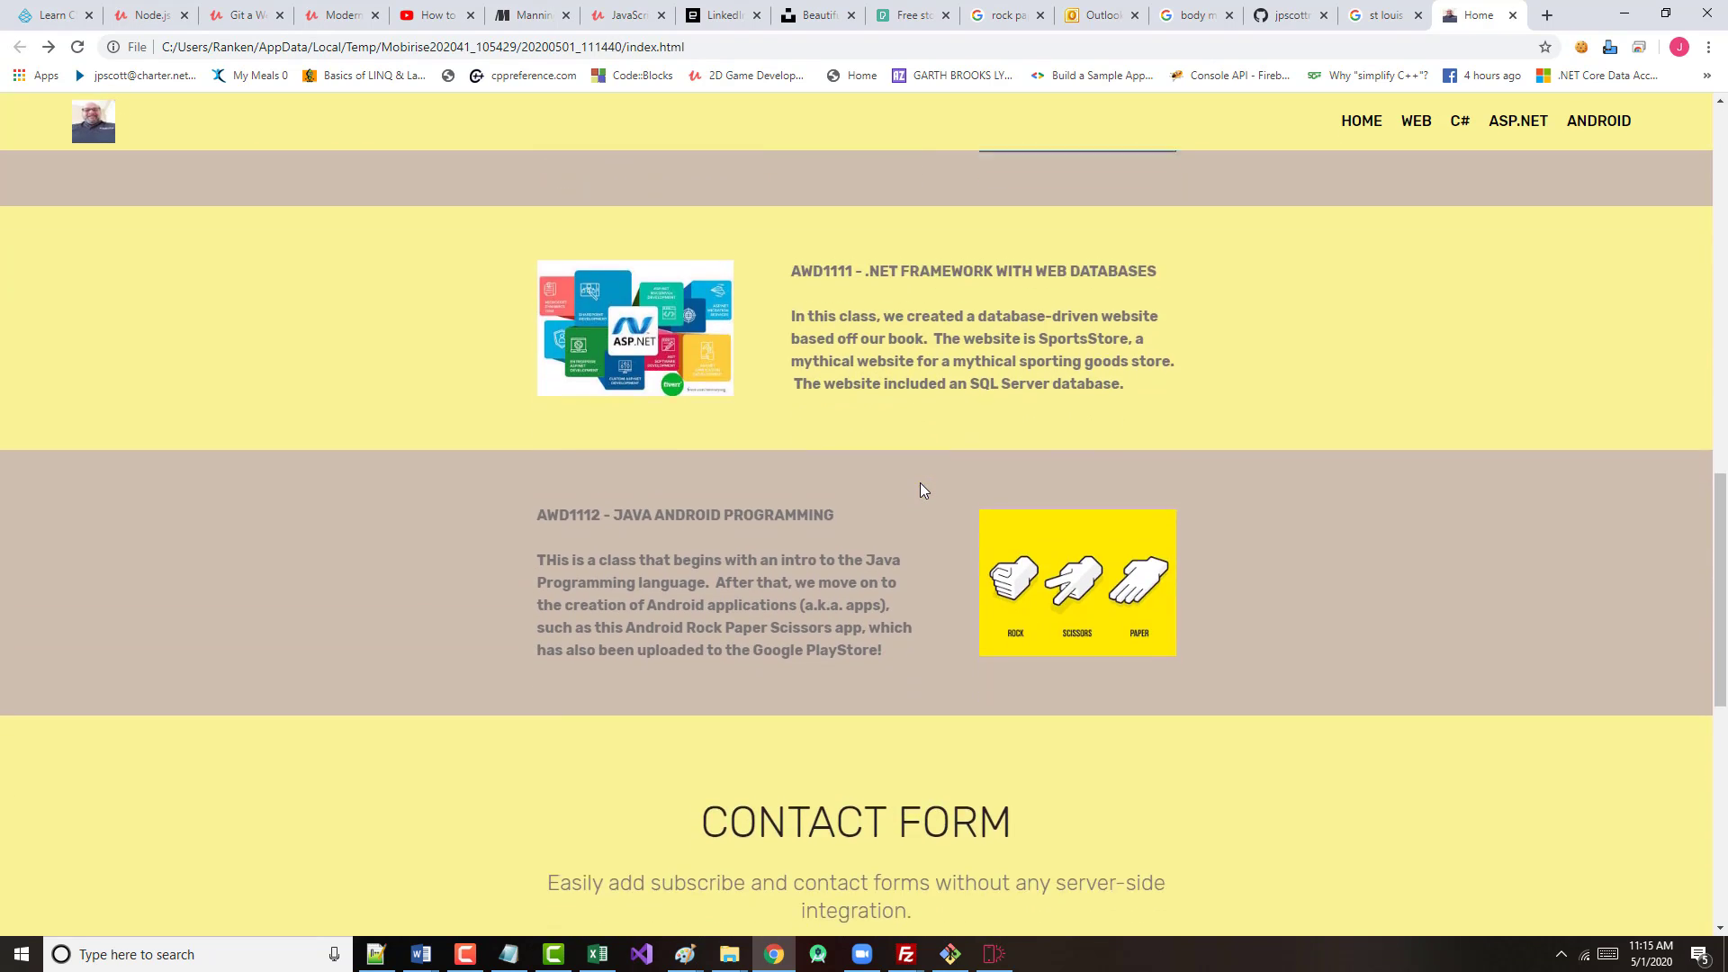
pyautogui.scroll(-6, 920, 482)
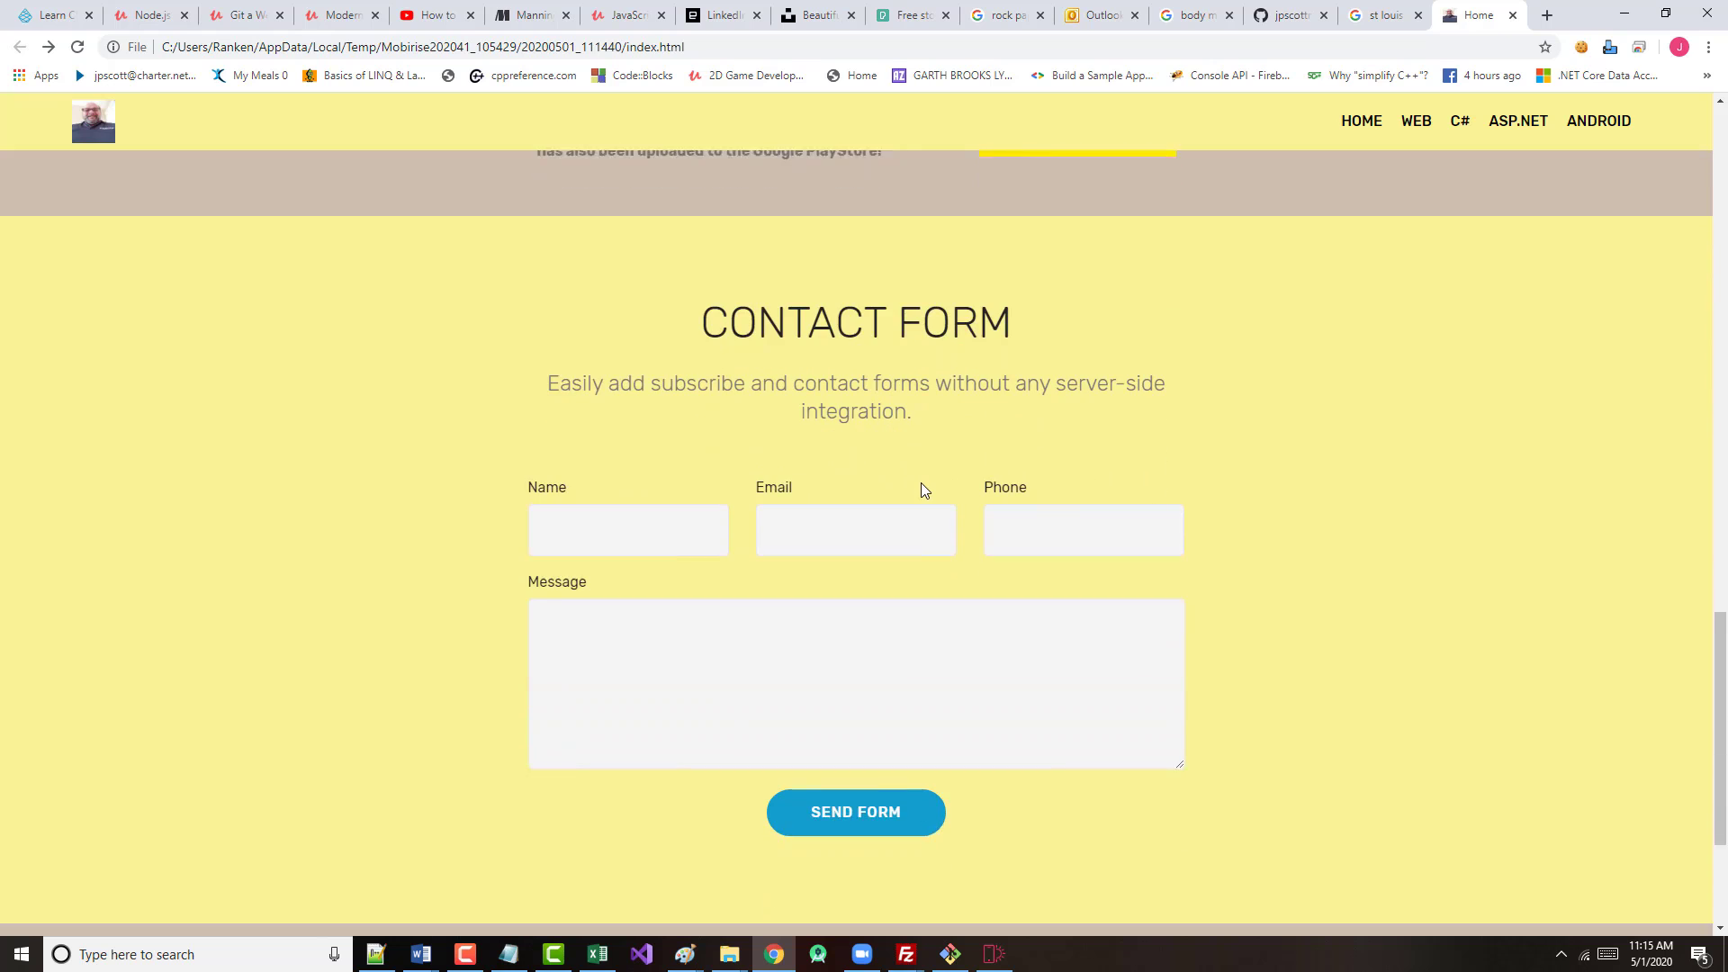
pyautogui.scroll(-3, 920, 491)
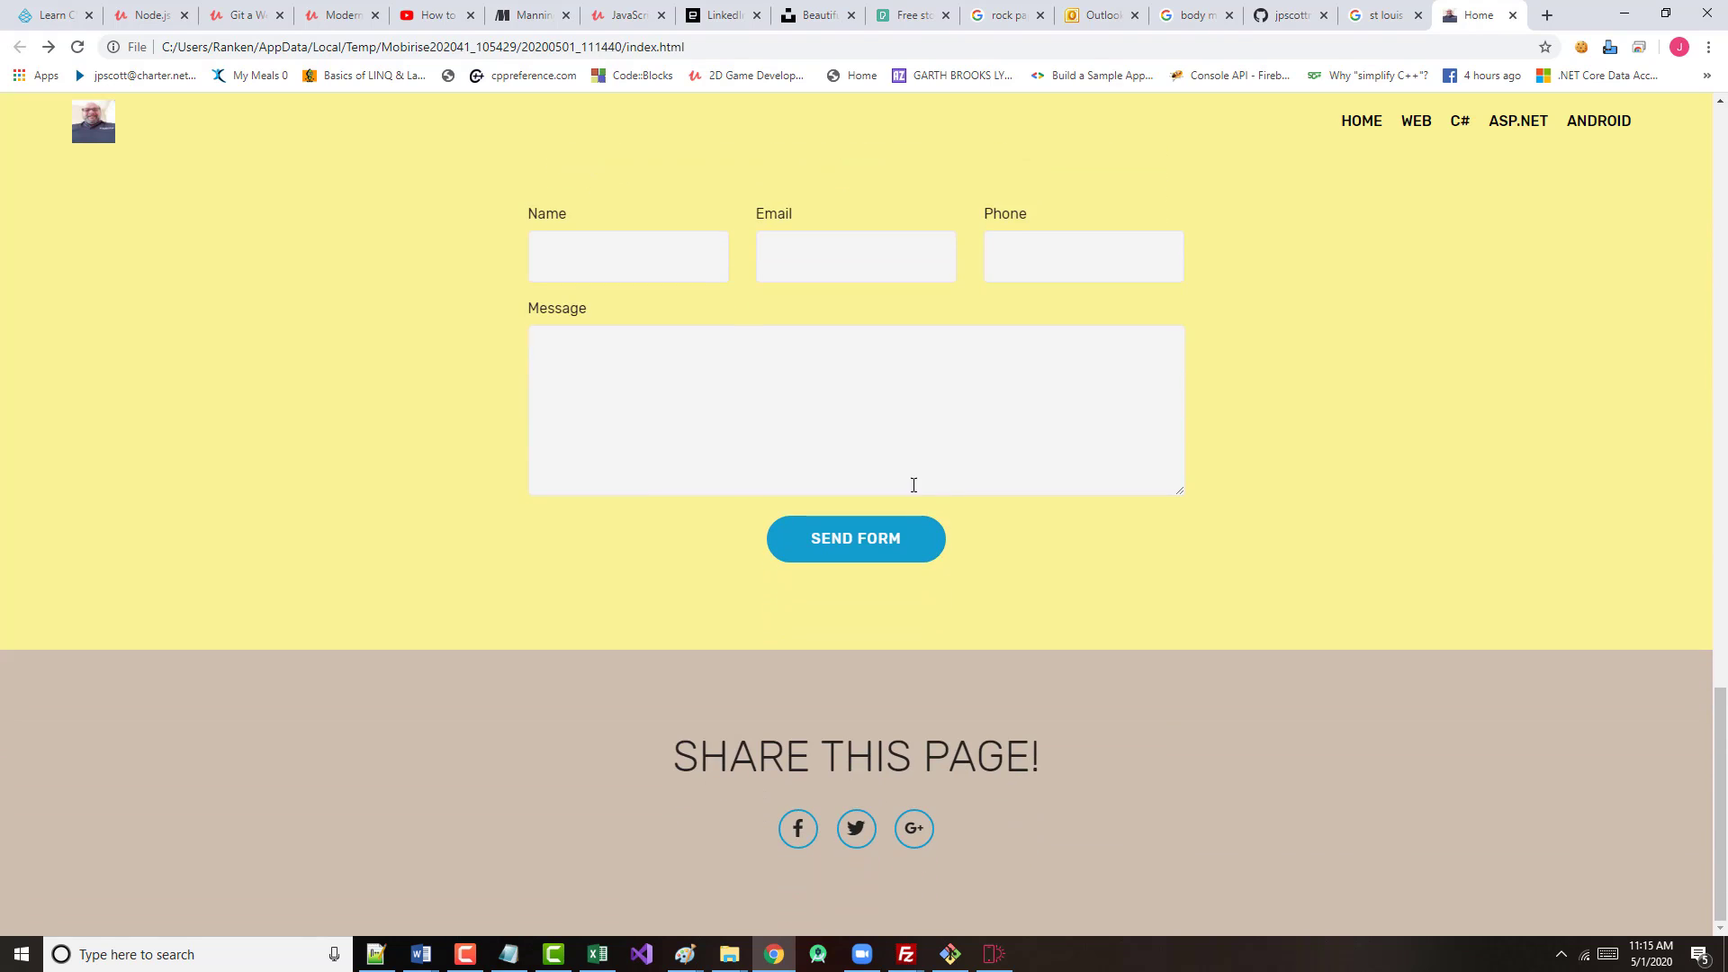
pyautogui.scroll(20, 905, 481)
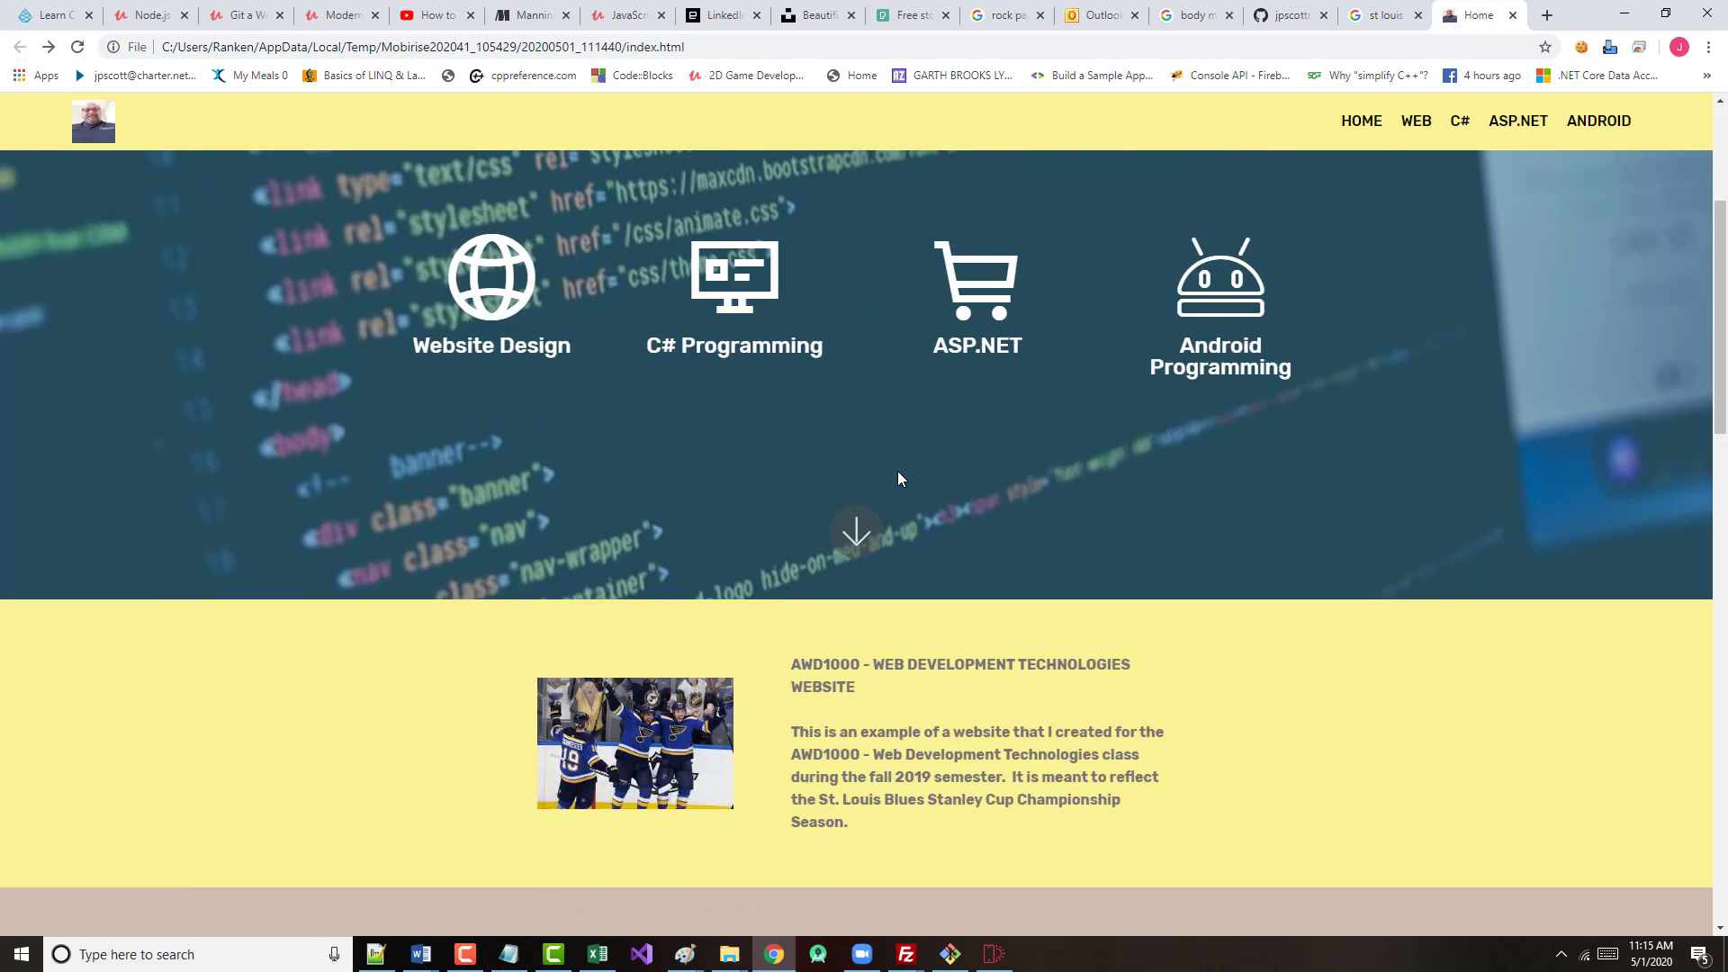
pyautogui.scroll(4, 898, 471)
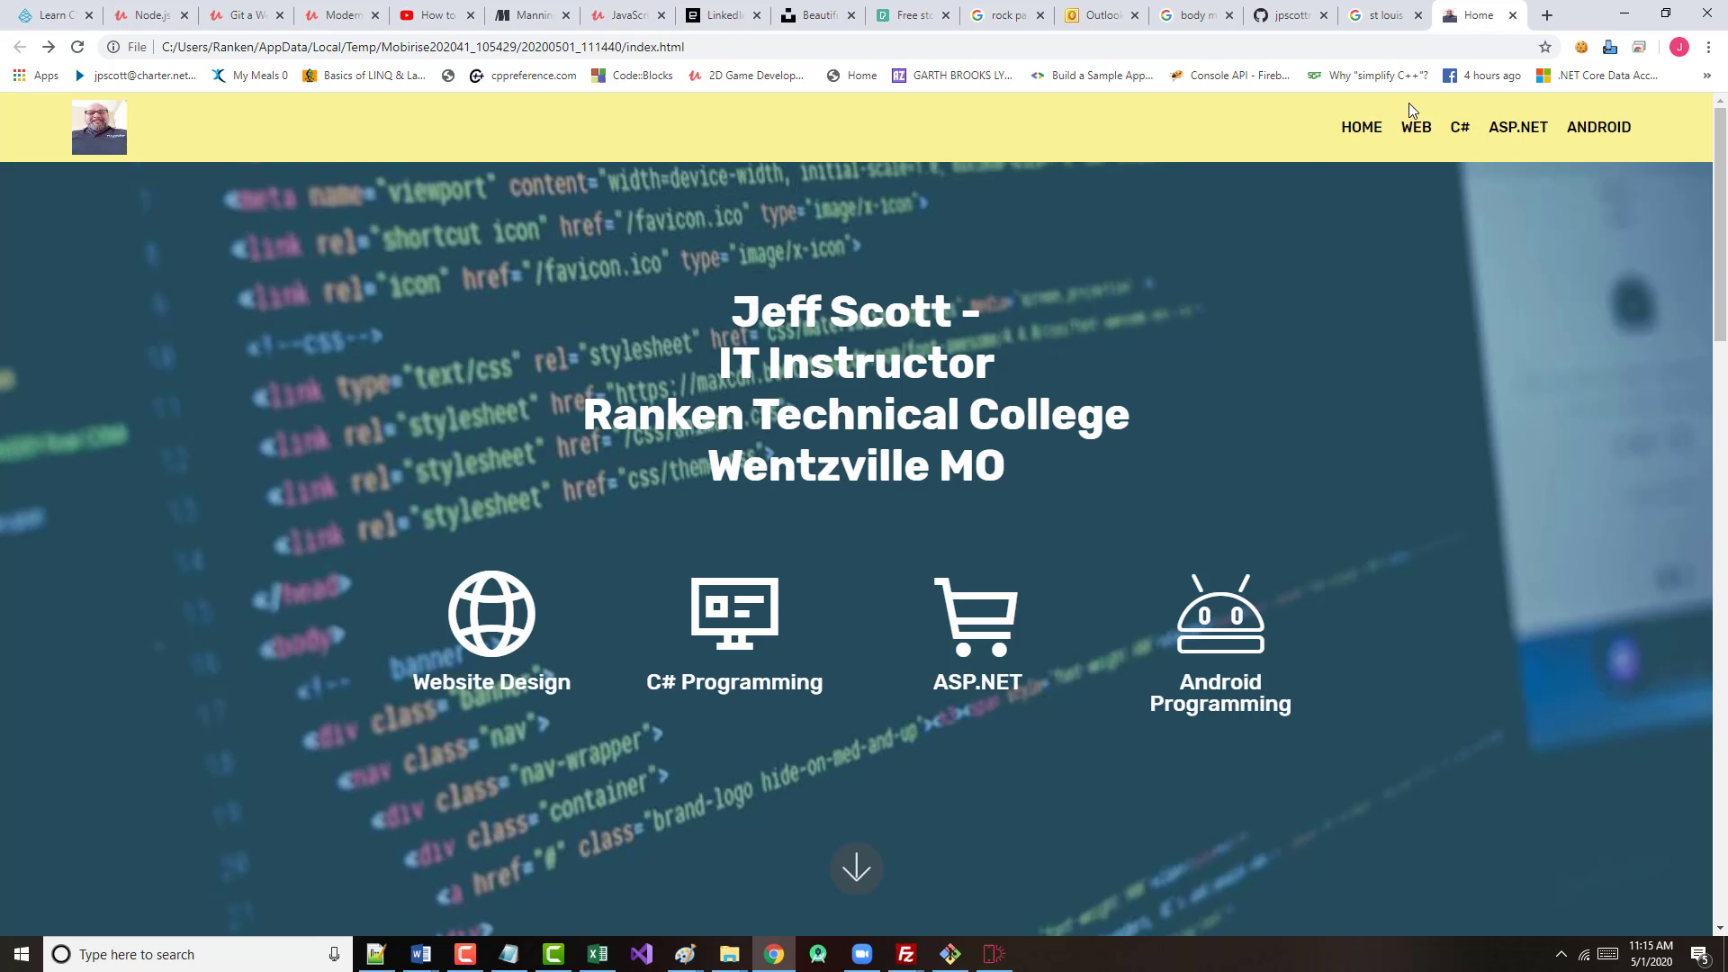
pyautogui.click(1513, 16)
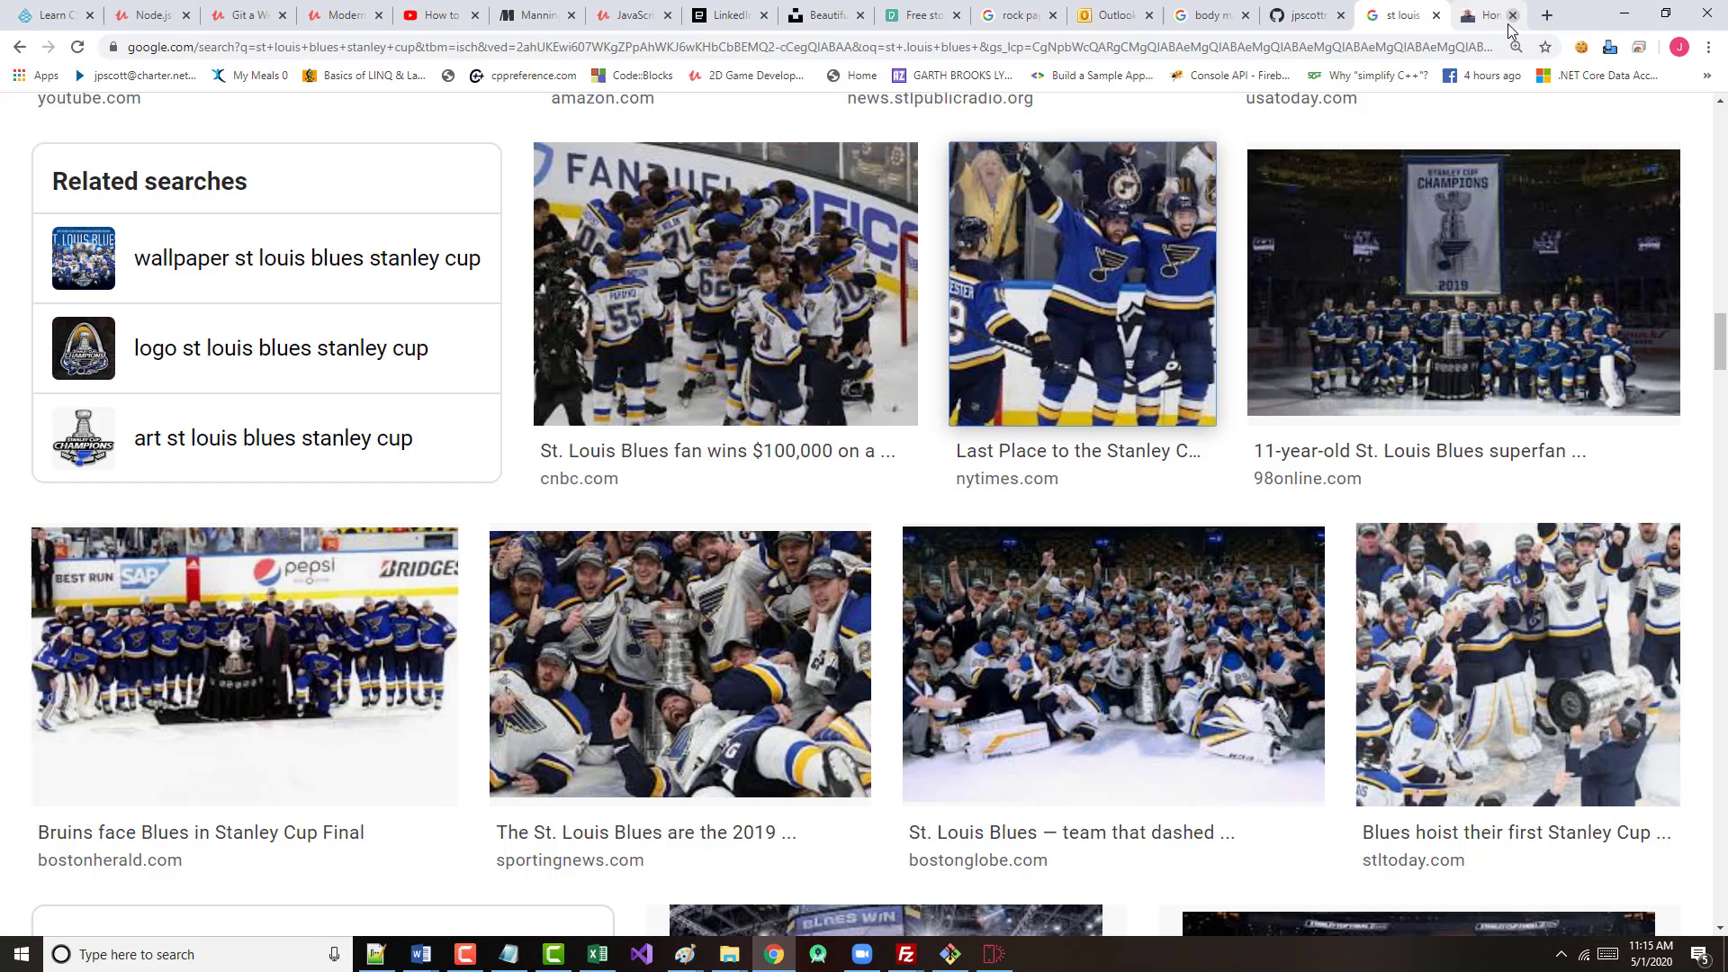
pyautogui.click(993, 955)
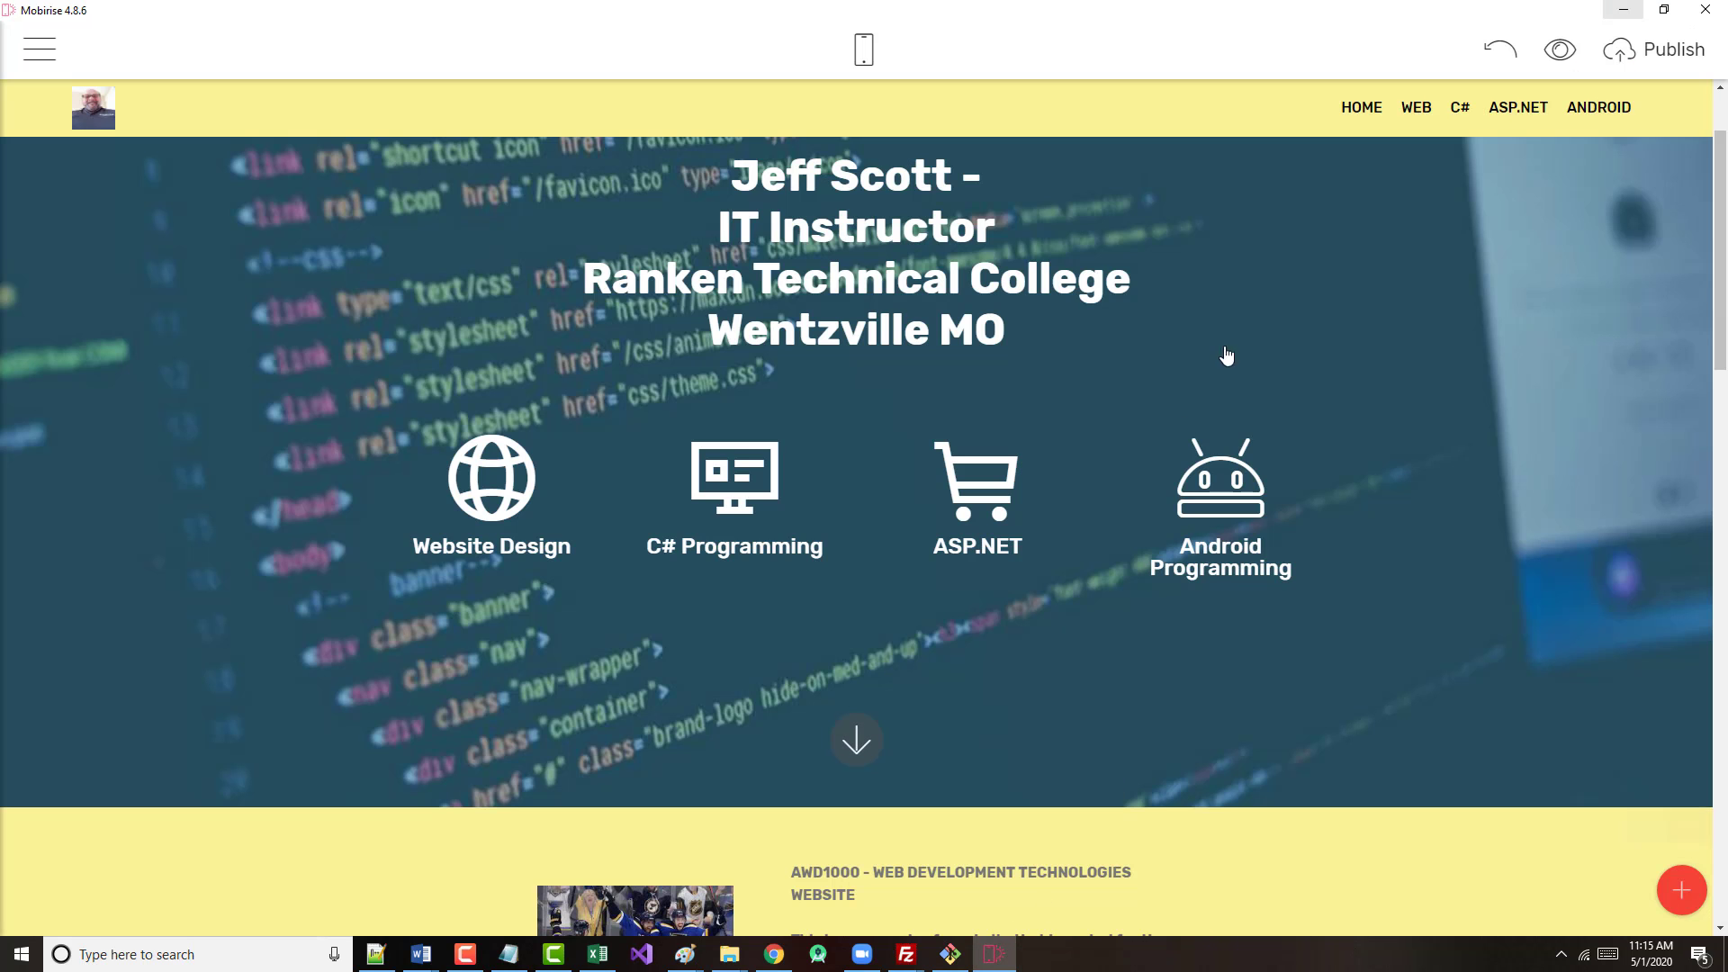
# - In File Explorer, delete the assets folder, index.html and project.mobirise from the Desktop's portfolio folder
pyautogui.moveTo(722, 941)
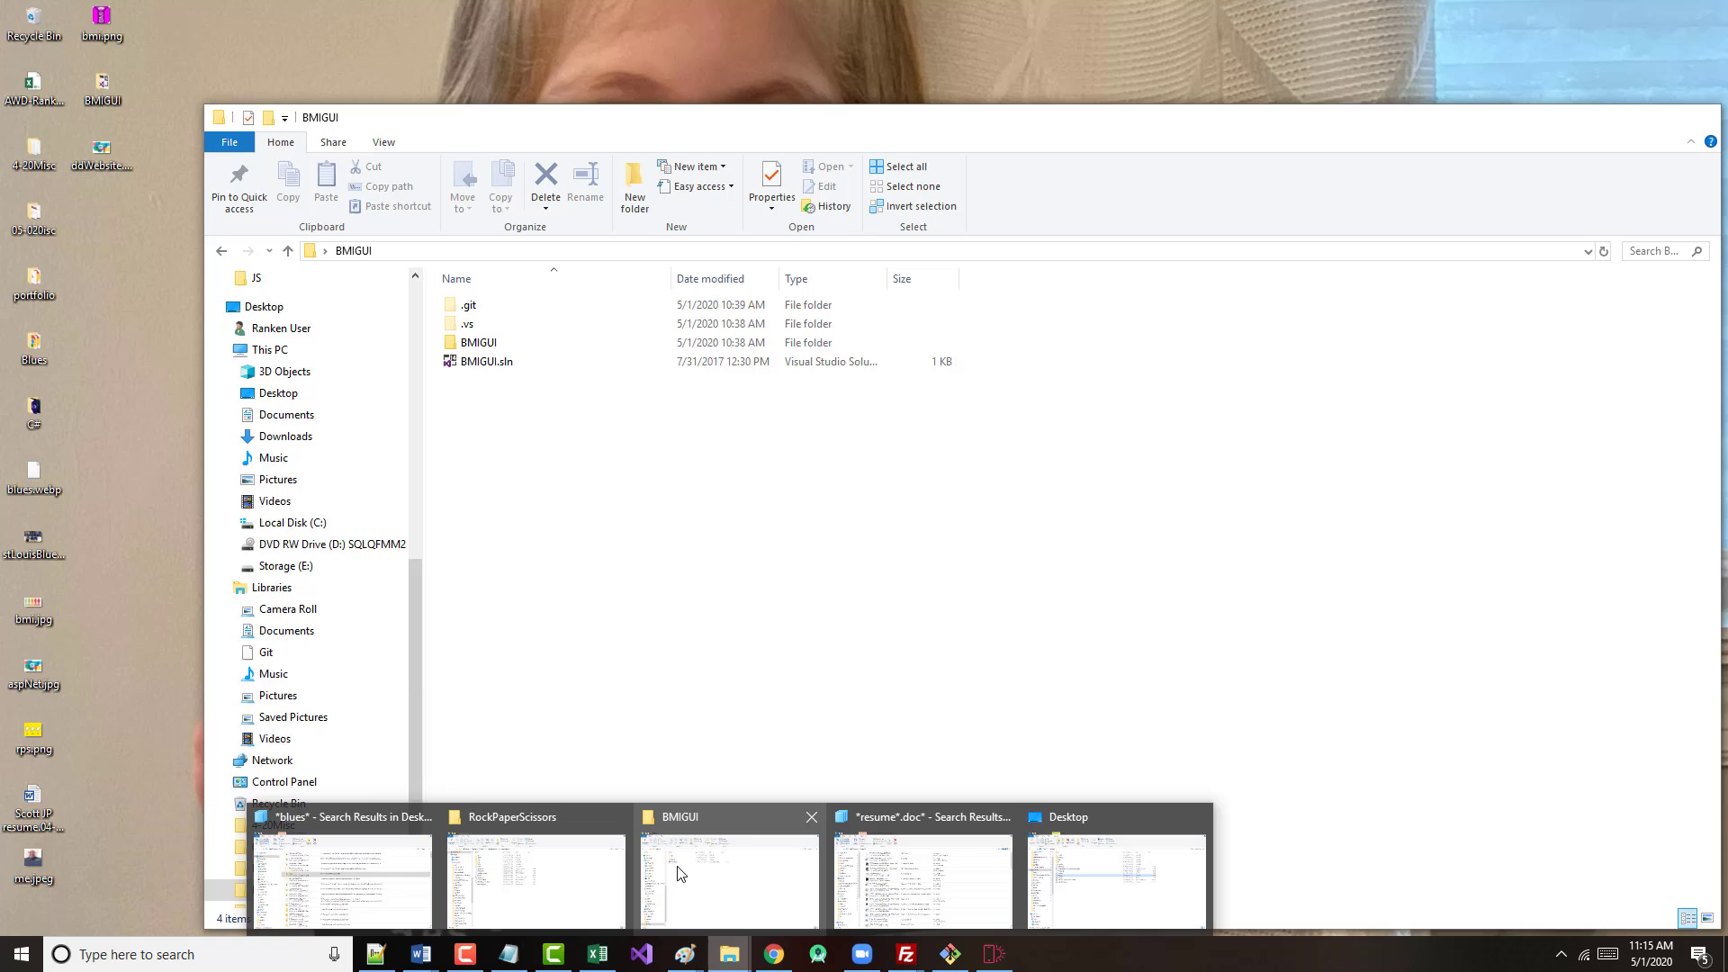
pyautogui.click(543, 876)
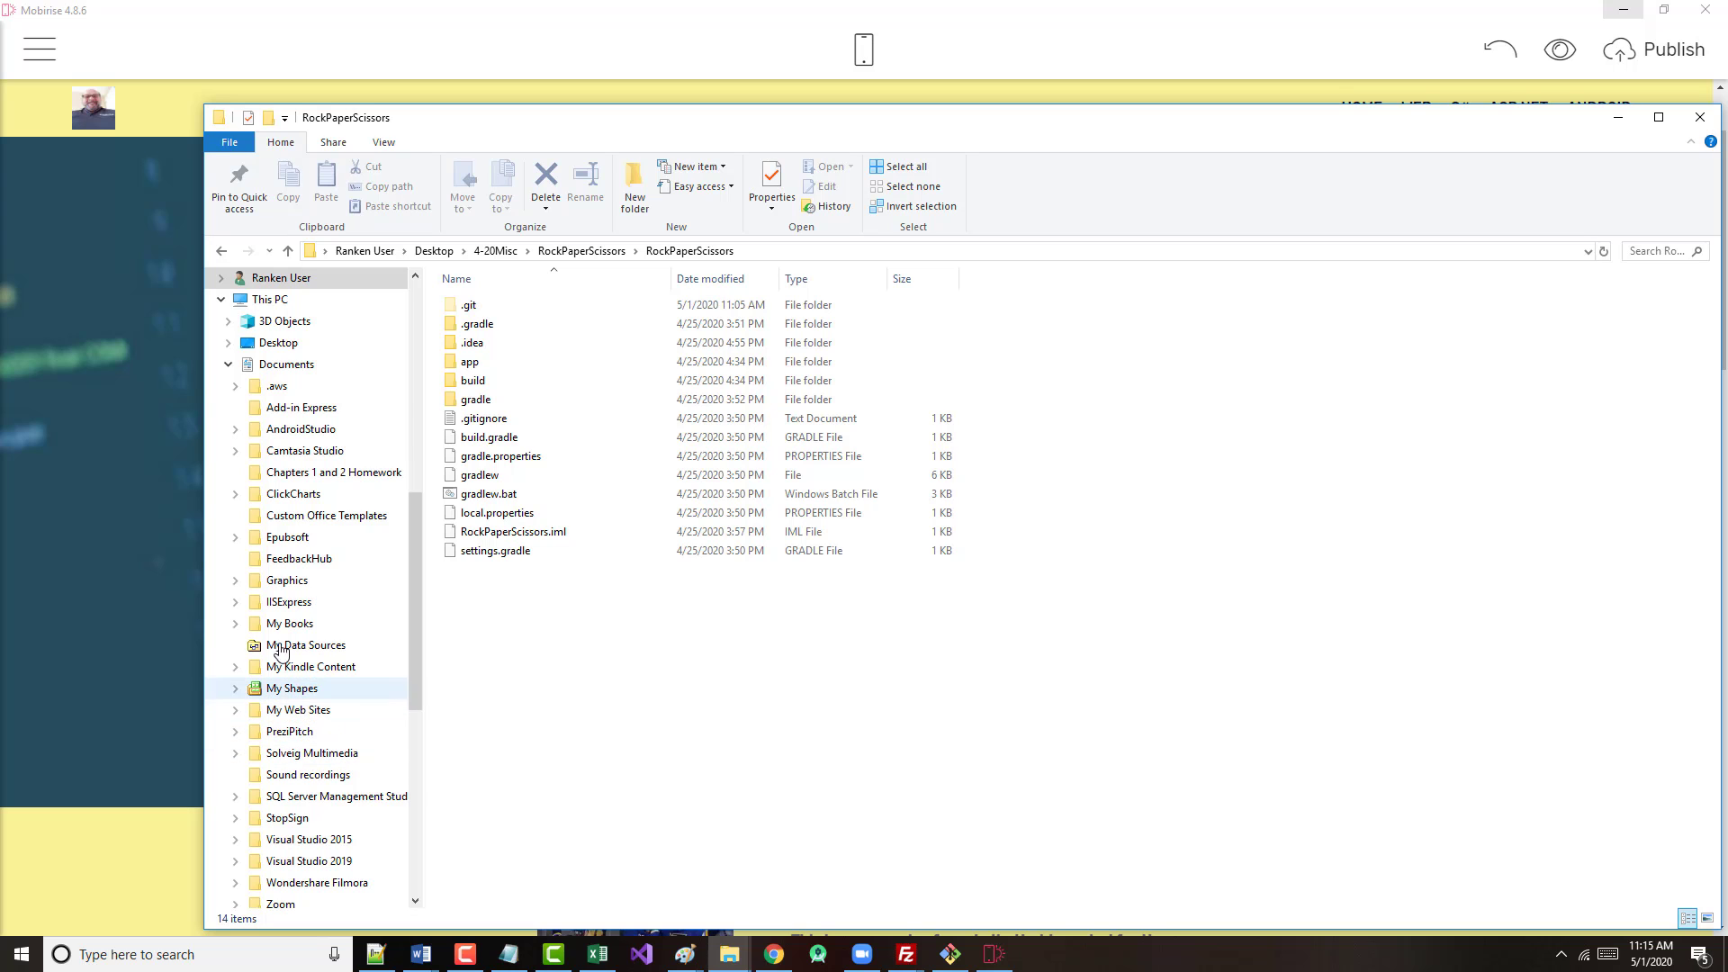
pyautogui.click(229, 343)
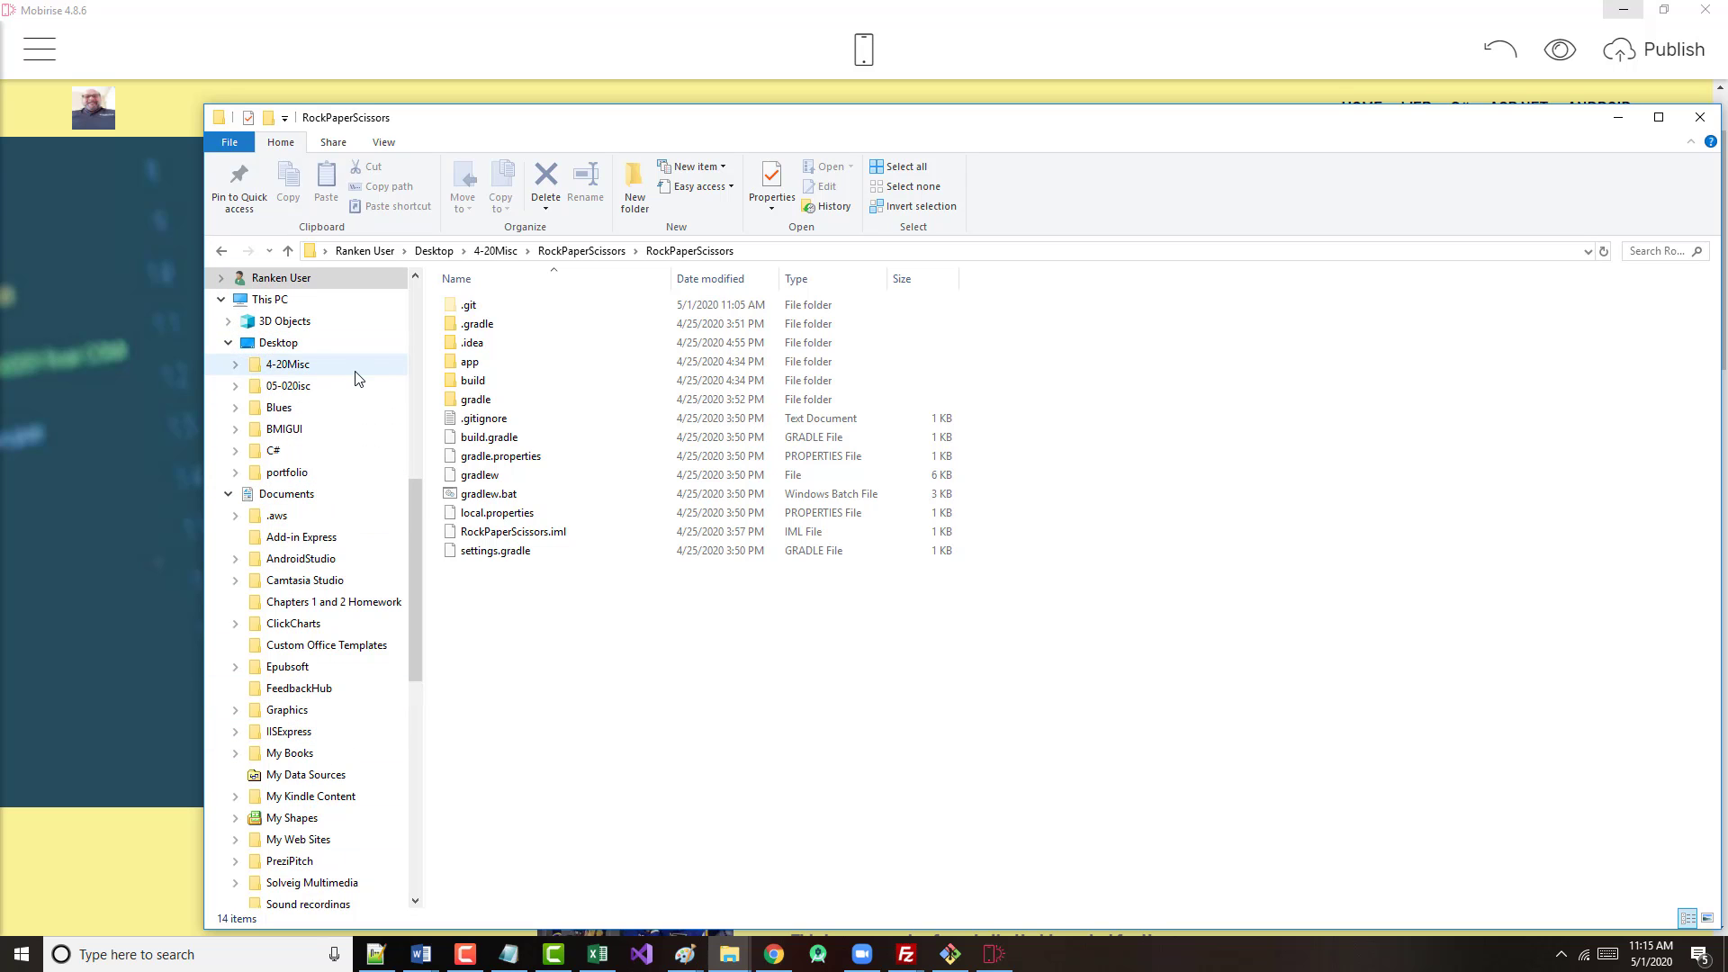
pyautogui.click(248, 342)
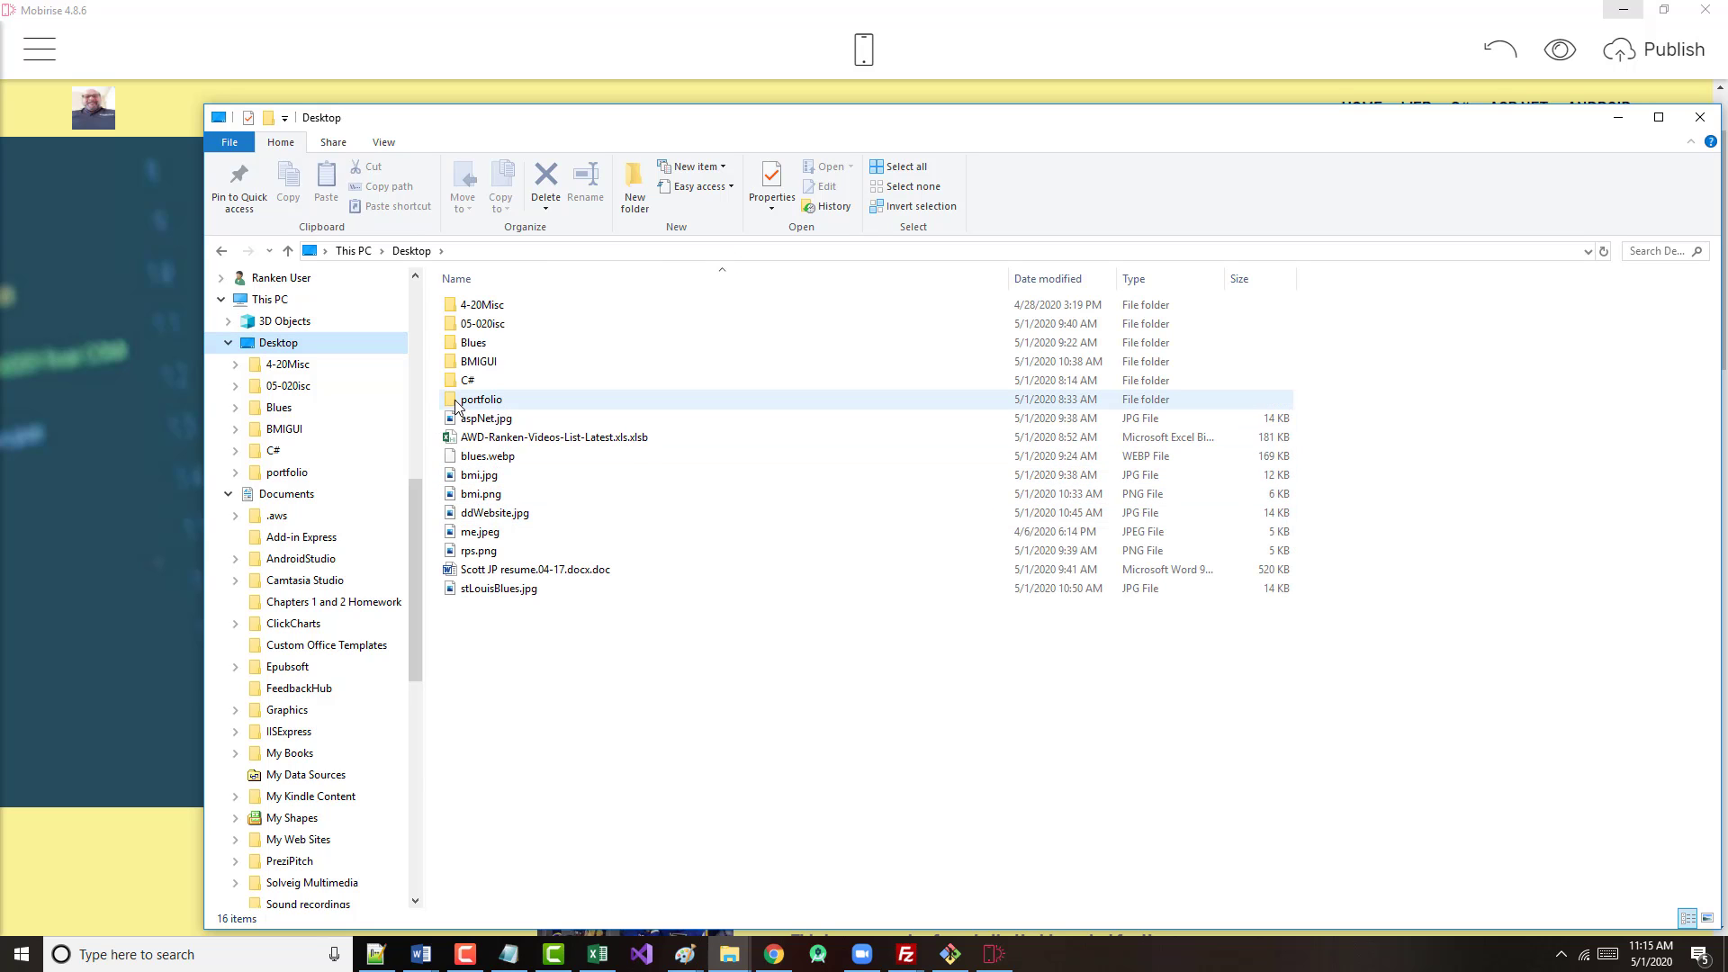
pyautogui.click(455, 406)
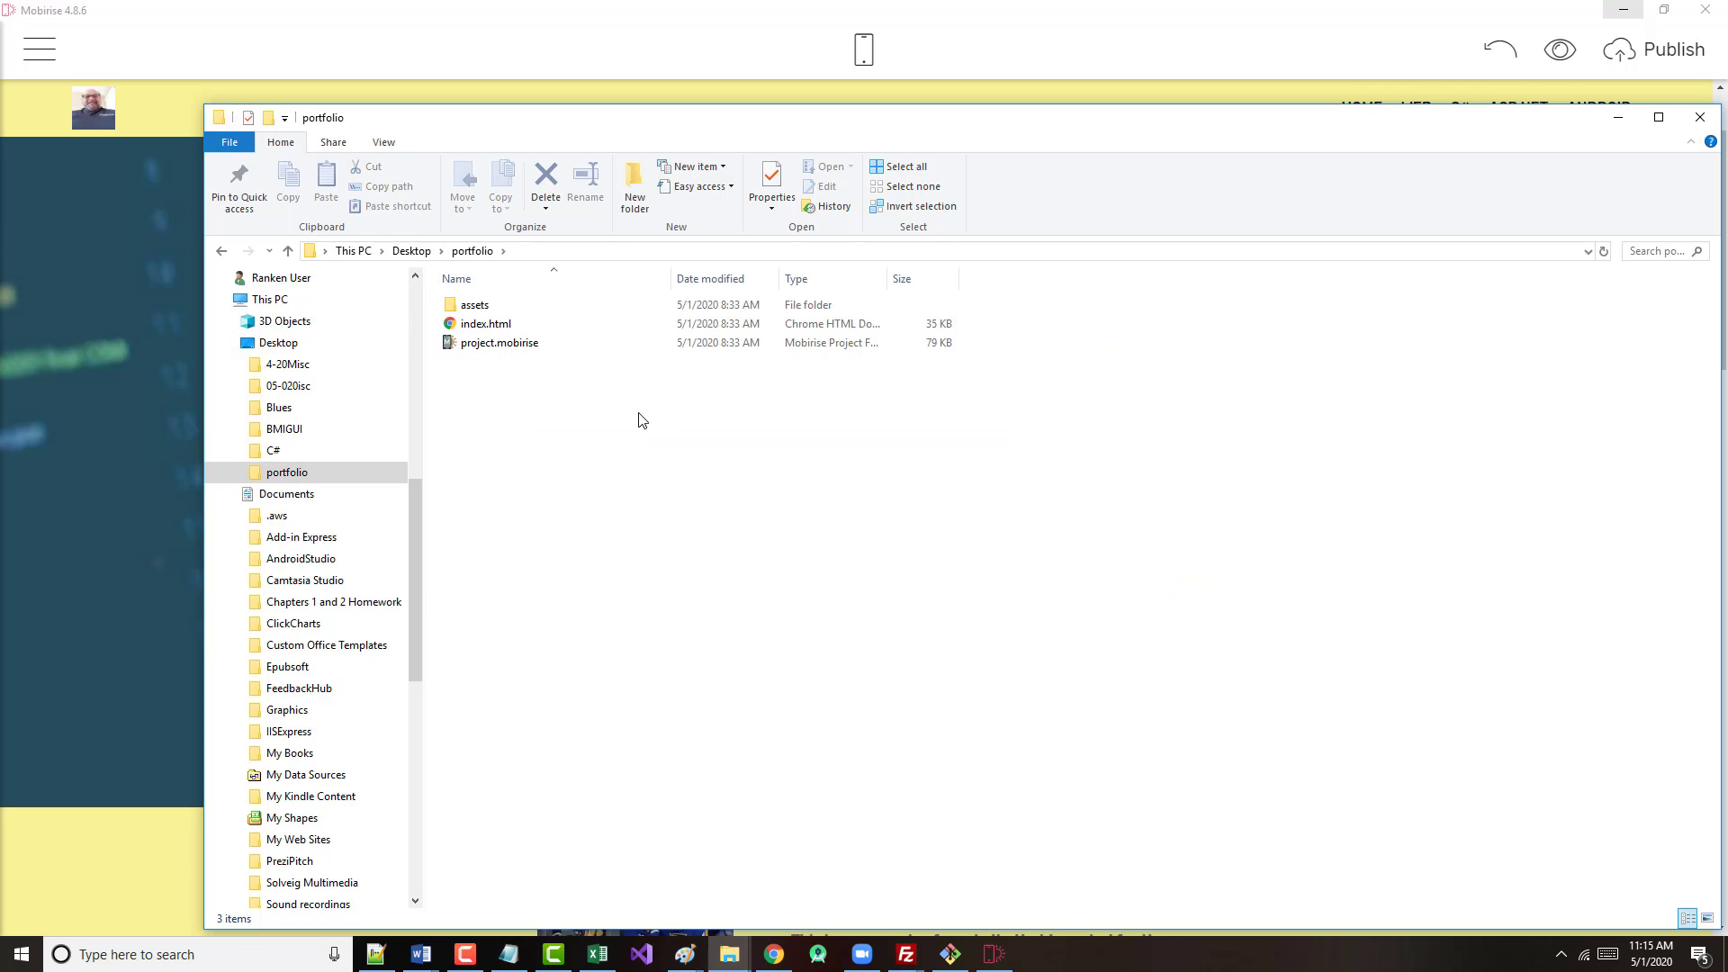
pyautogui.hotkey('ctrl', 'a')
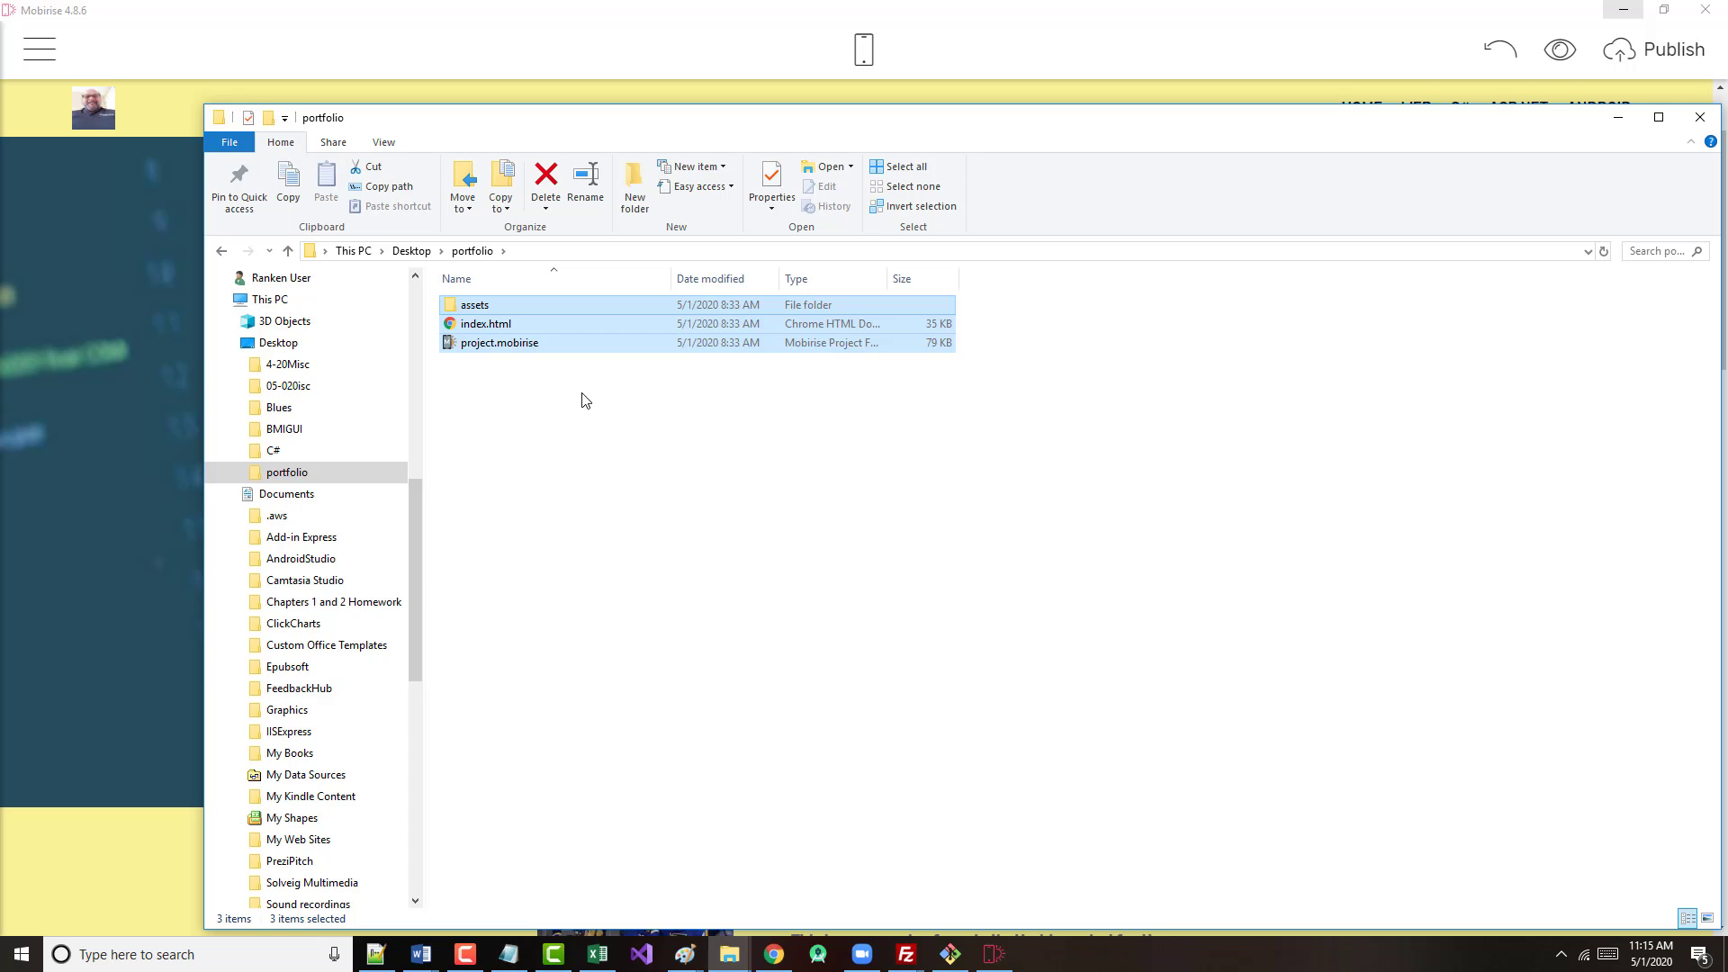
pyautogui.press('Delete')
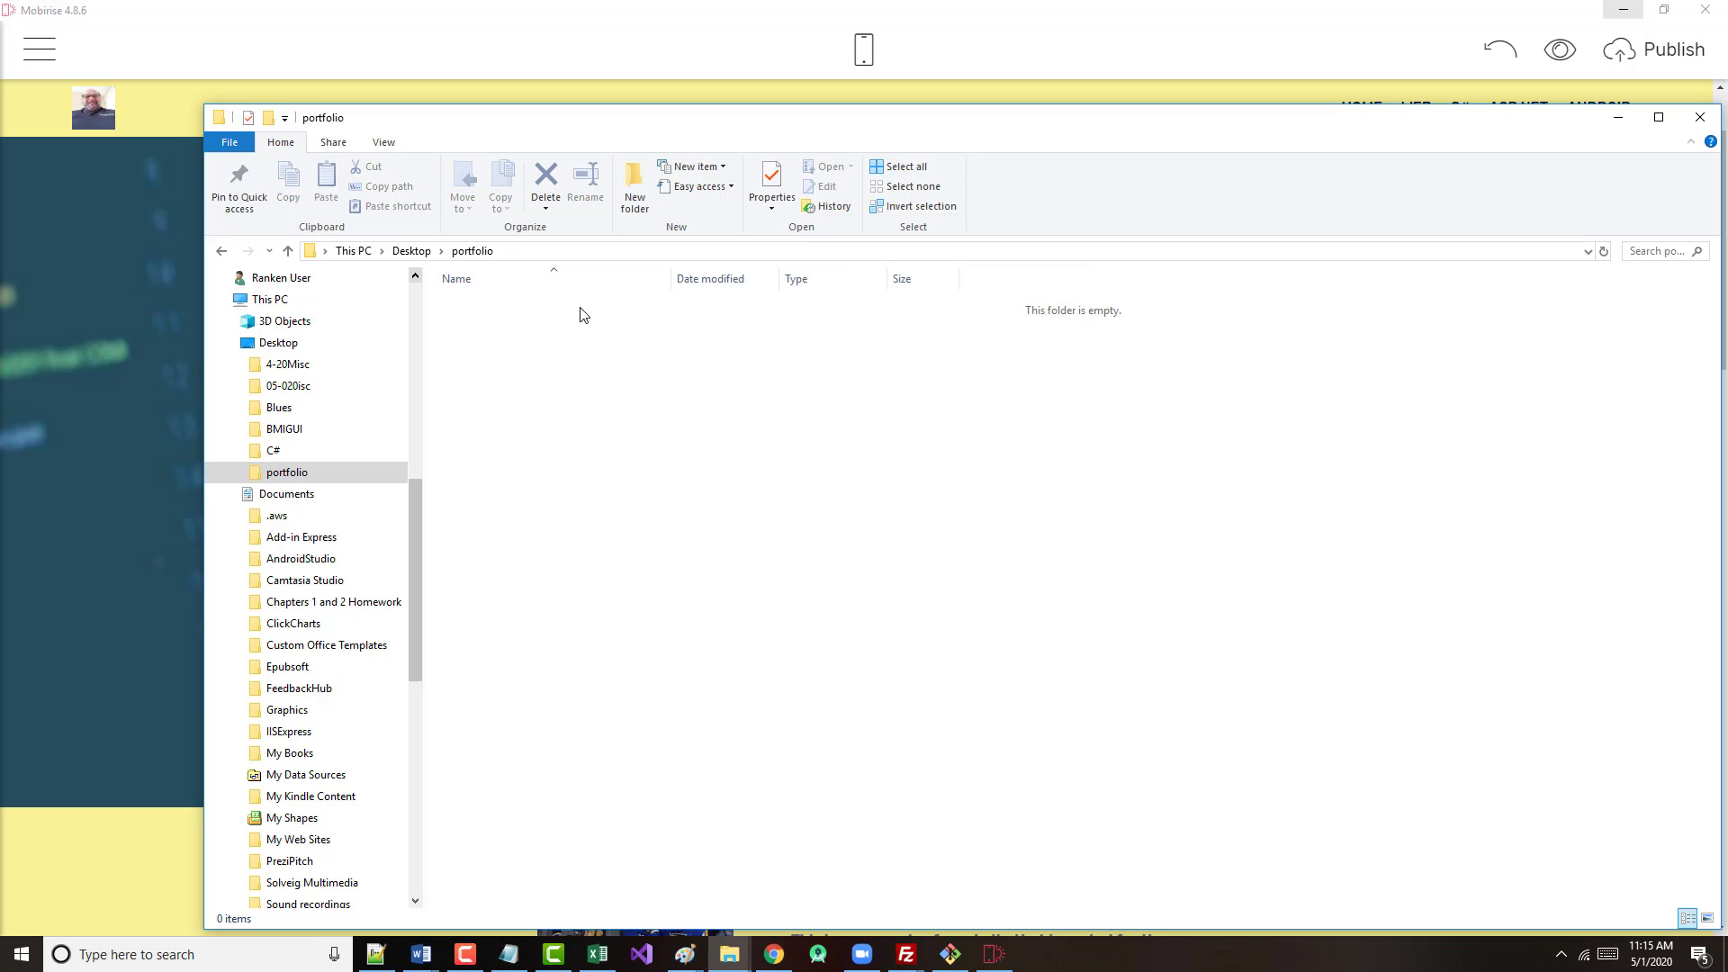
pyautogui.click(1610, 122)
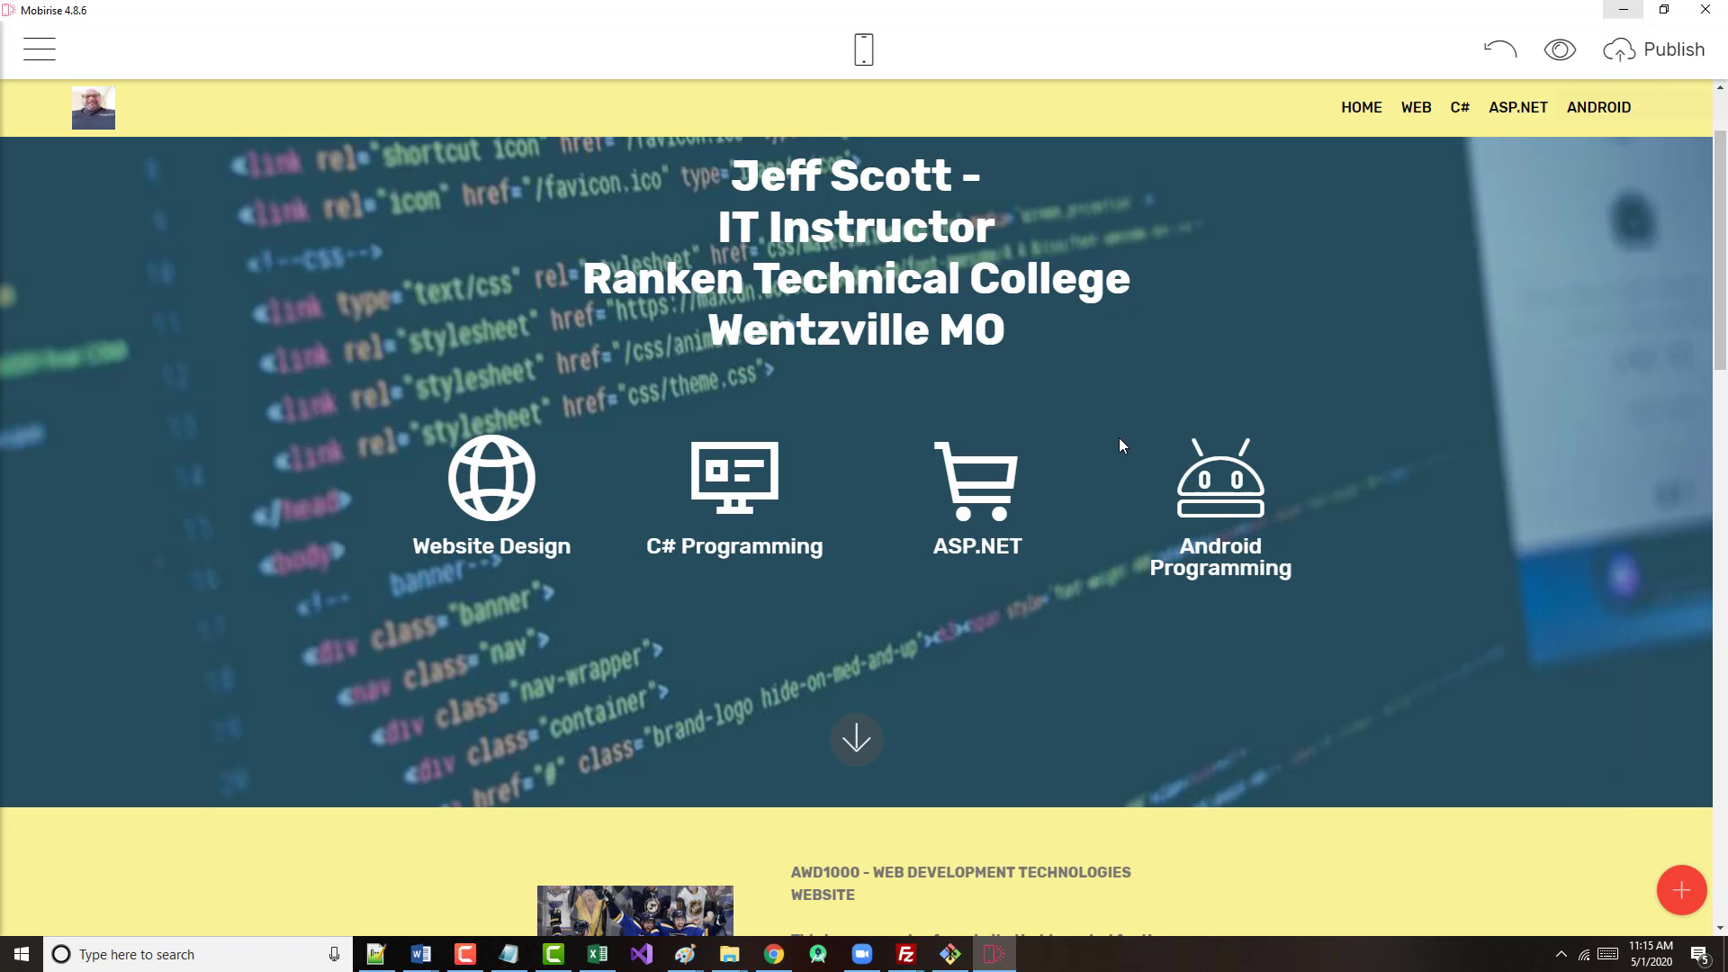
# - Clear the open windows out of the way and delete the emptied portfolio folder from the Desktop
pyautogui.click(1631, 18)
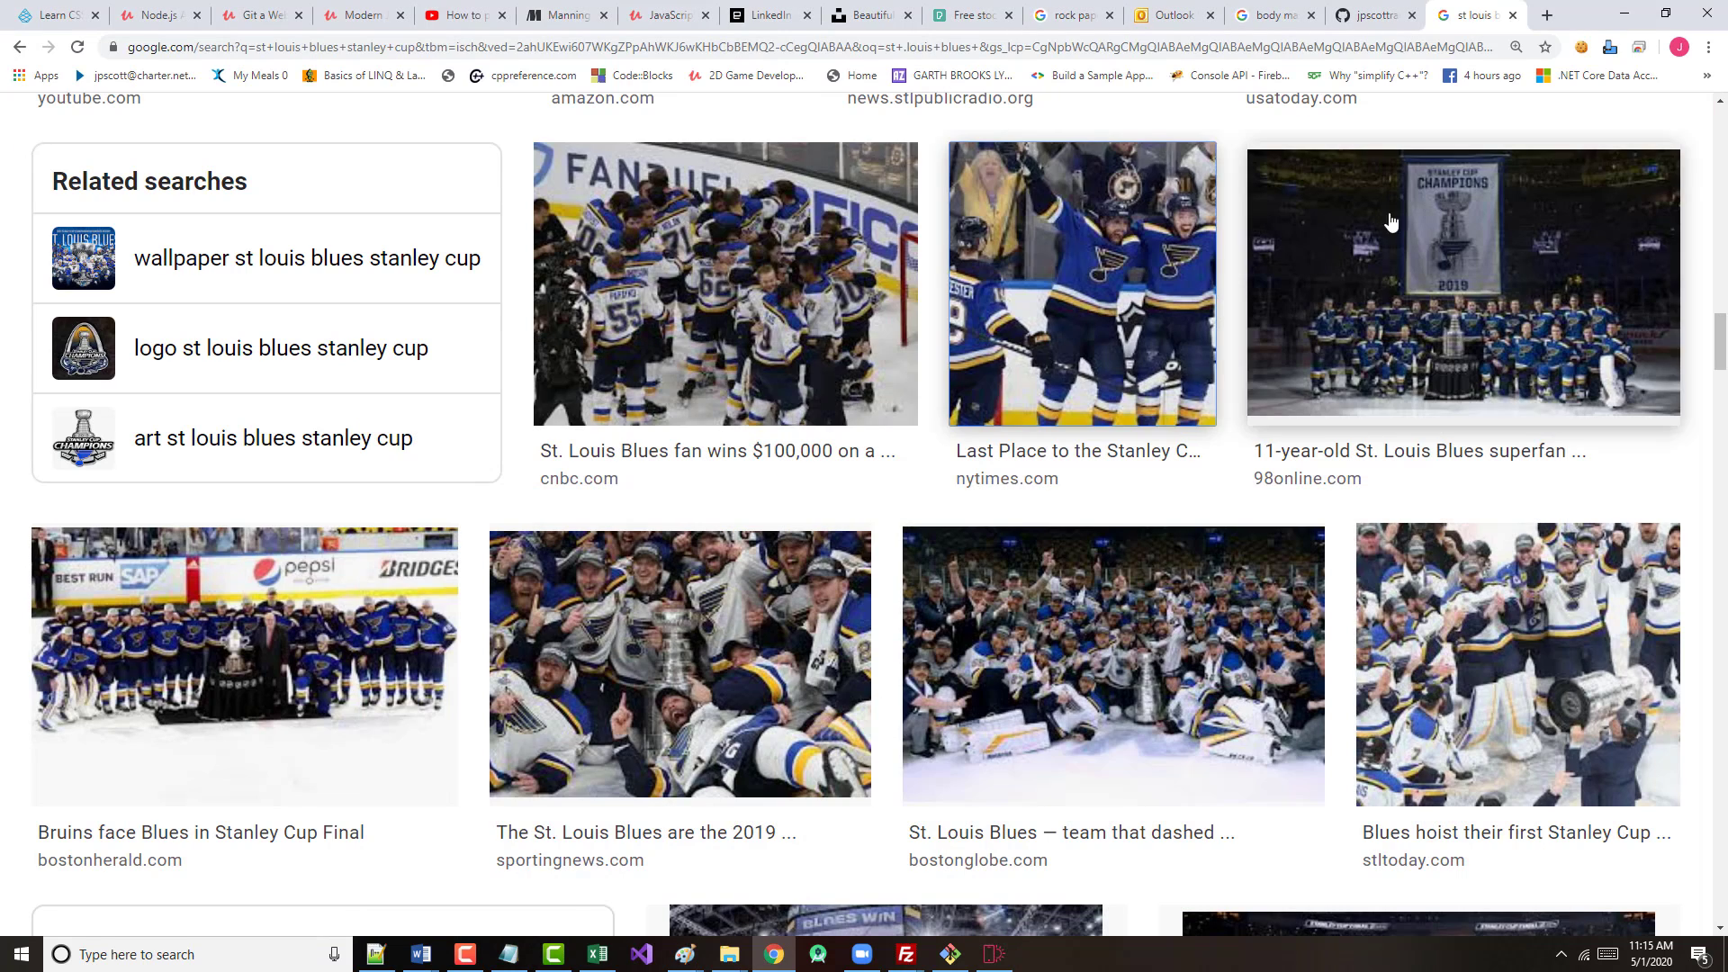
pyautogui.click(1624, 15)
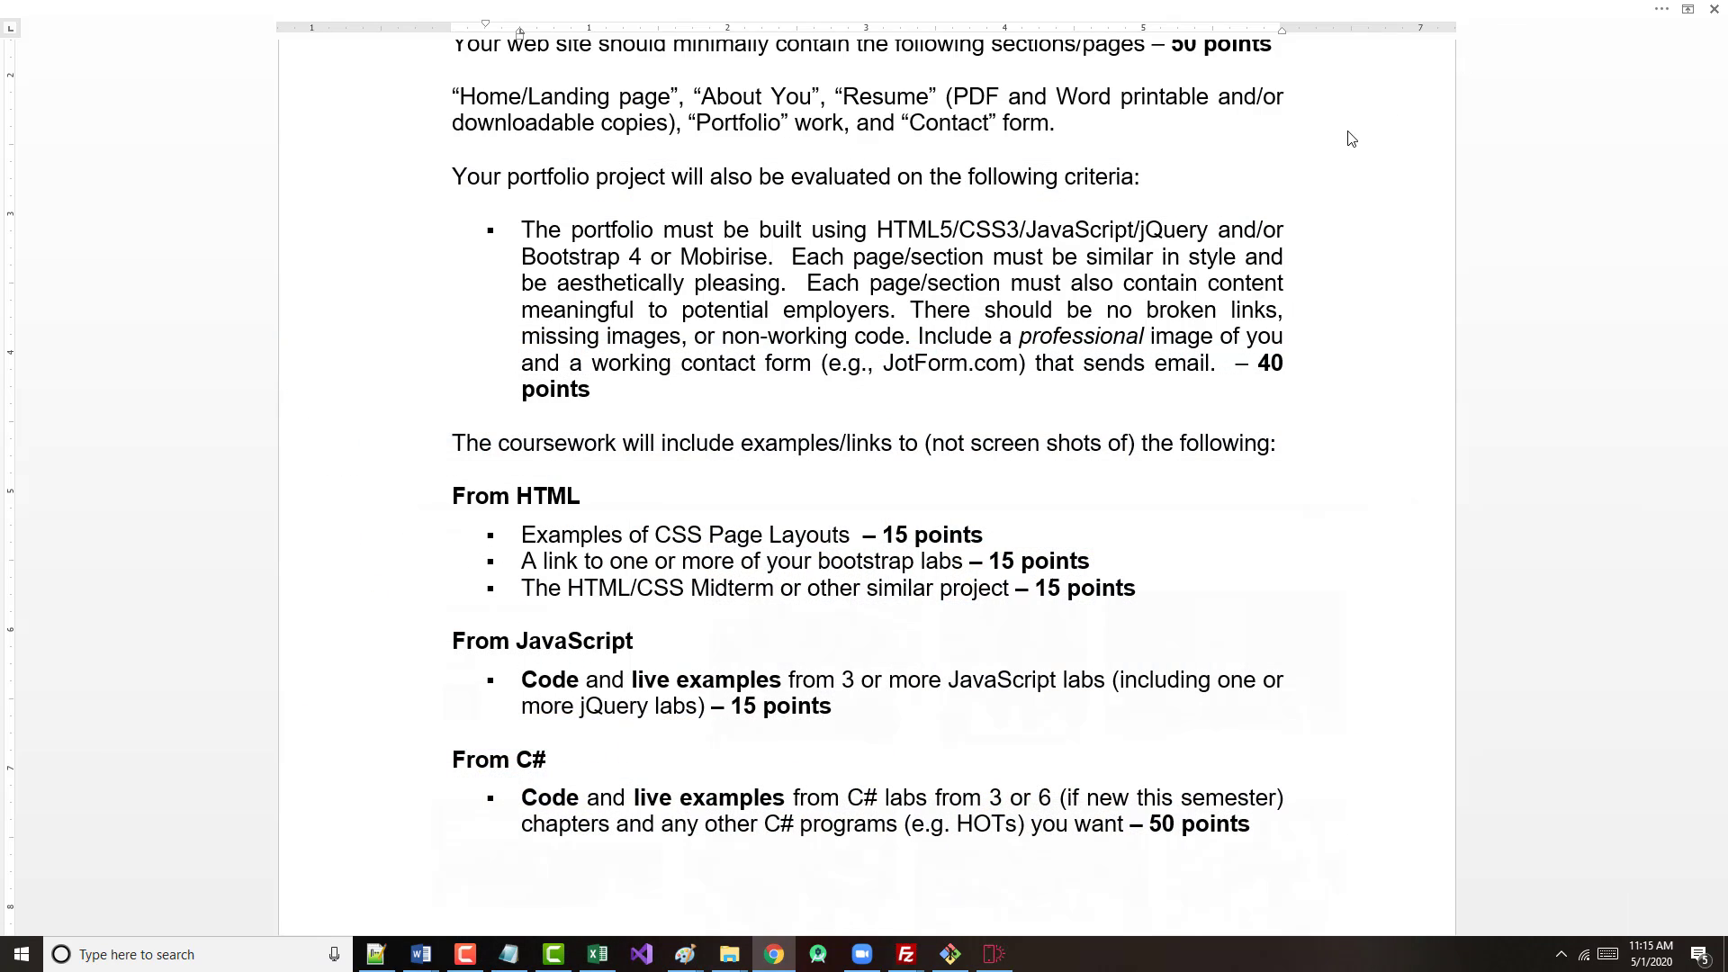
pyautogui.click(1659, 11)
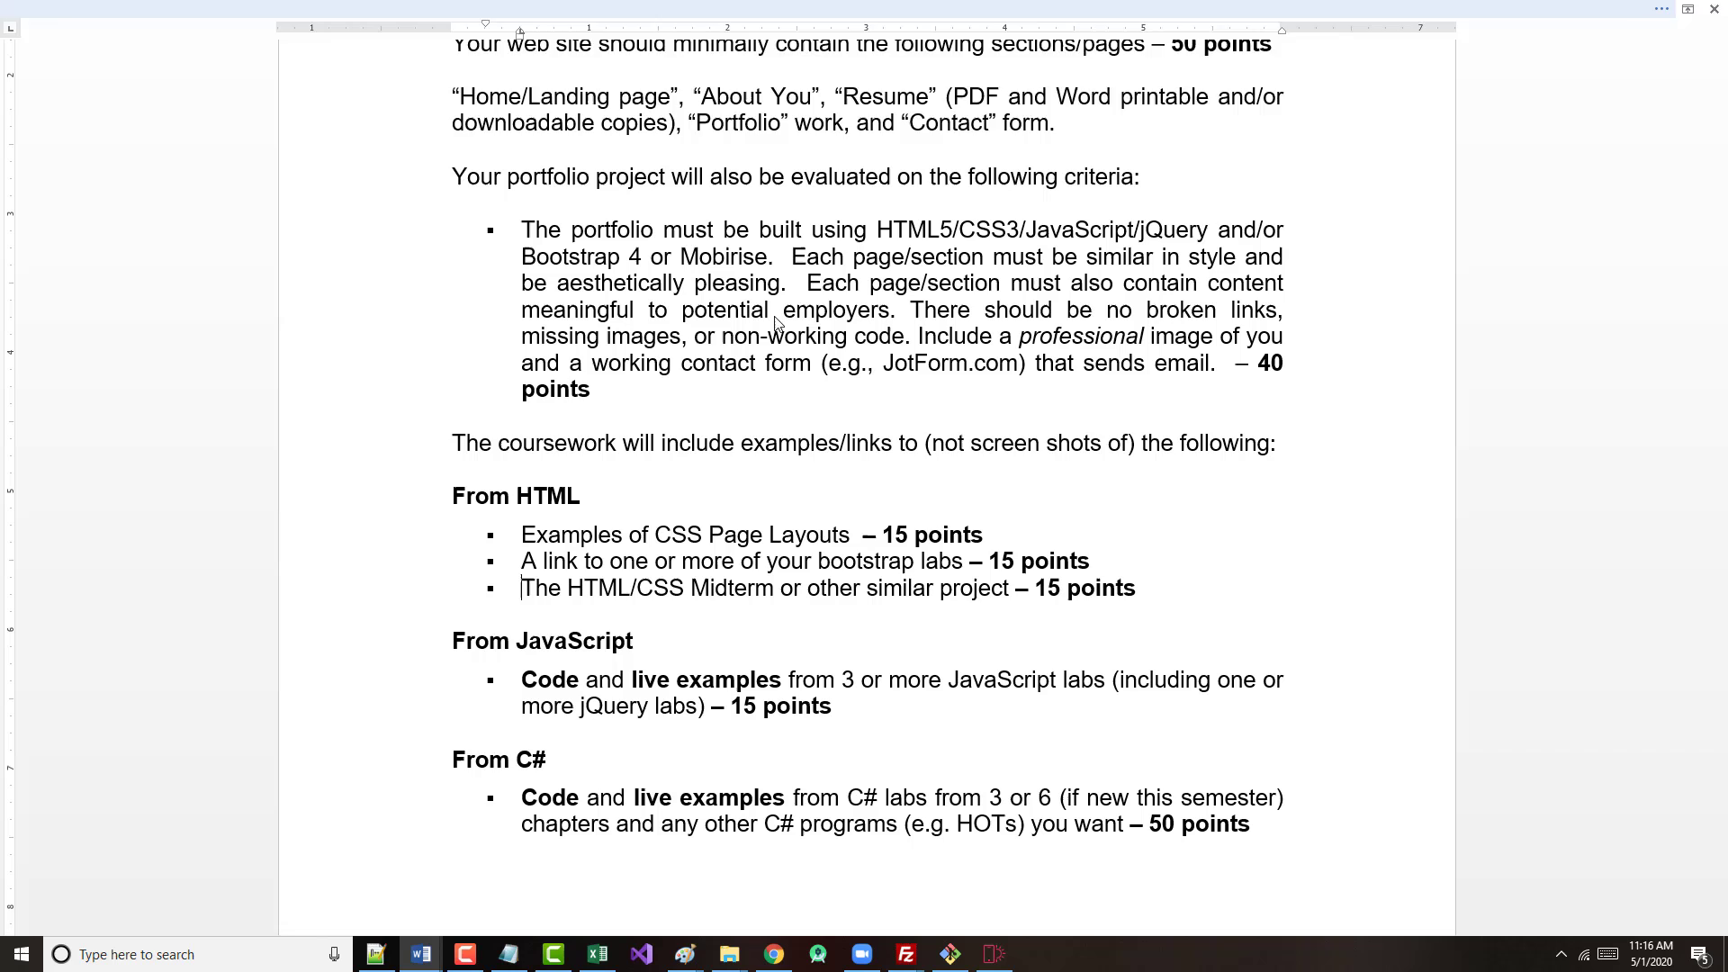
pyautogui.click(729, 954)
pyautogui.click(540, 892)
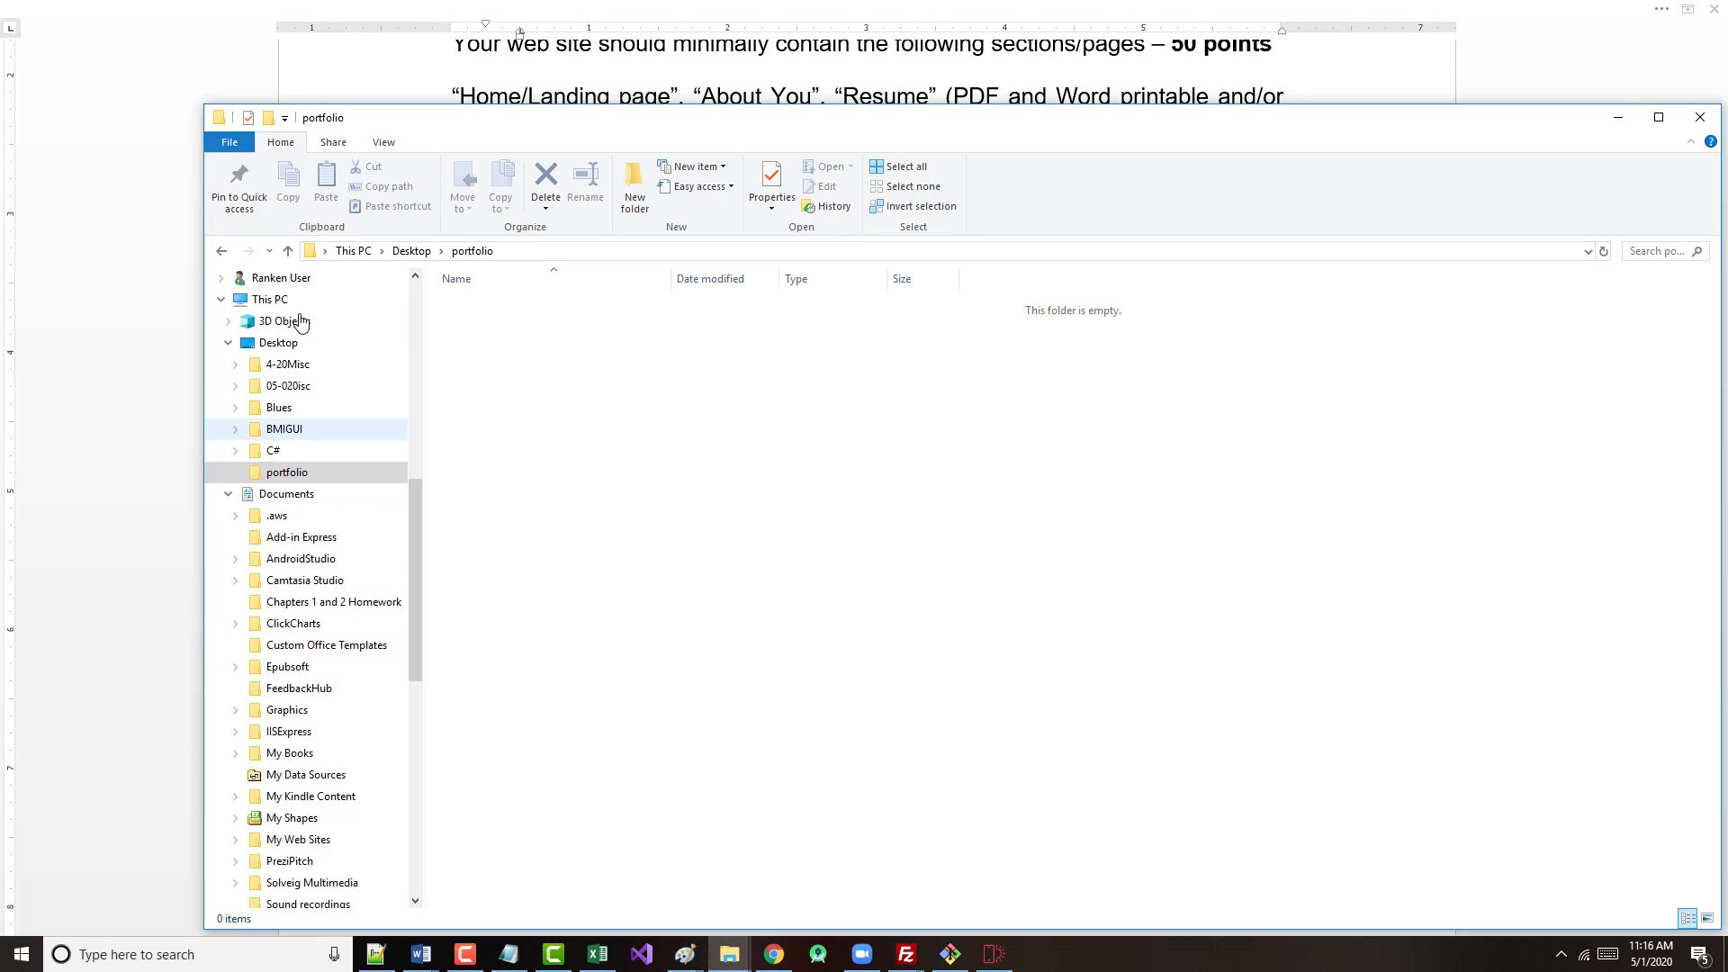
pyautogui.click(288, 251)
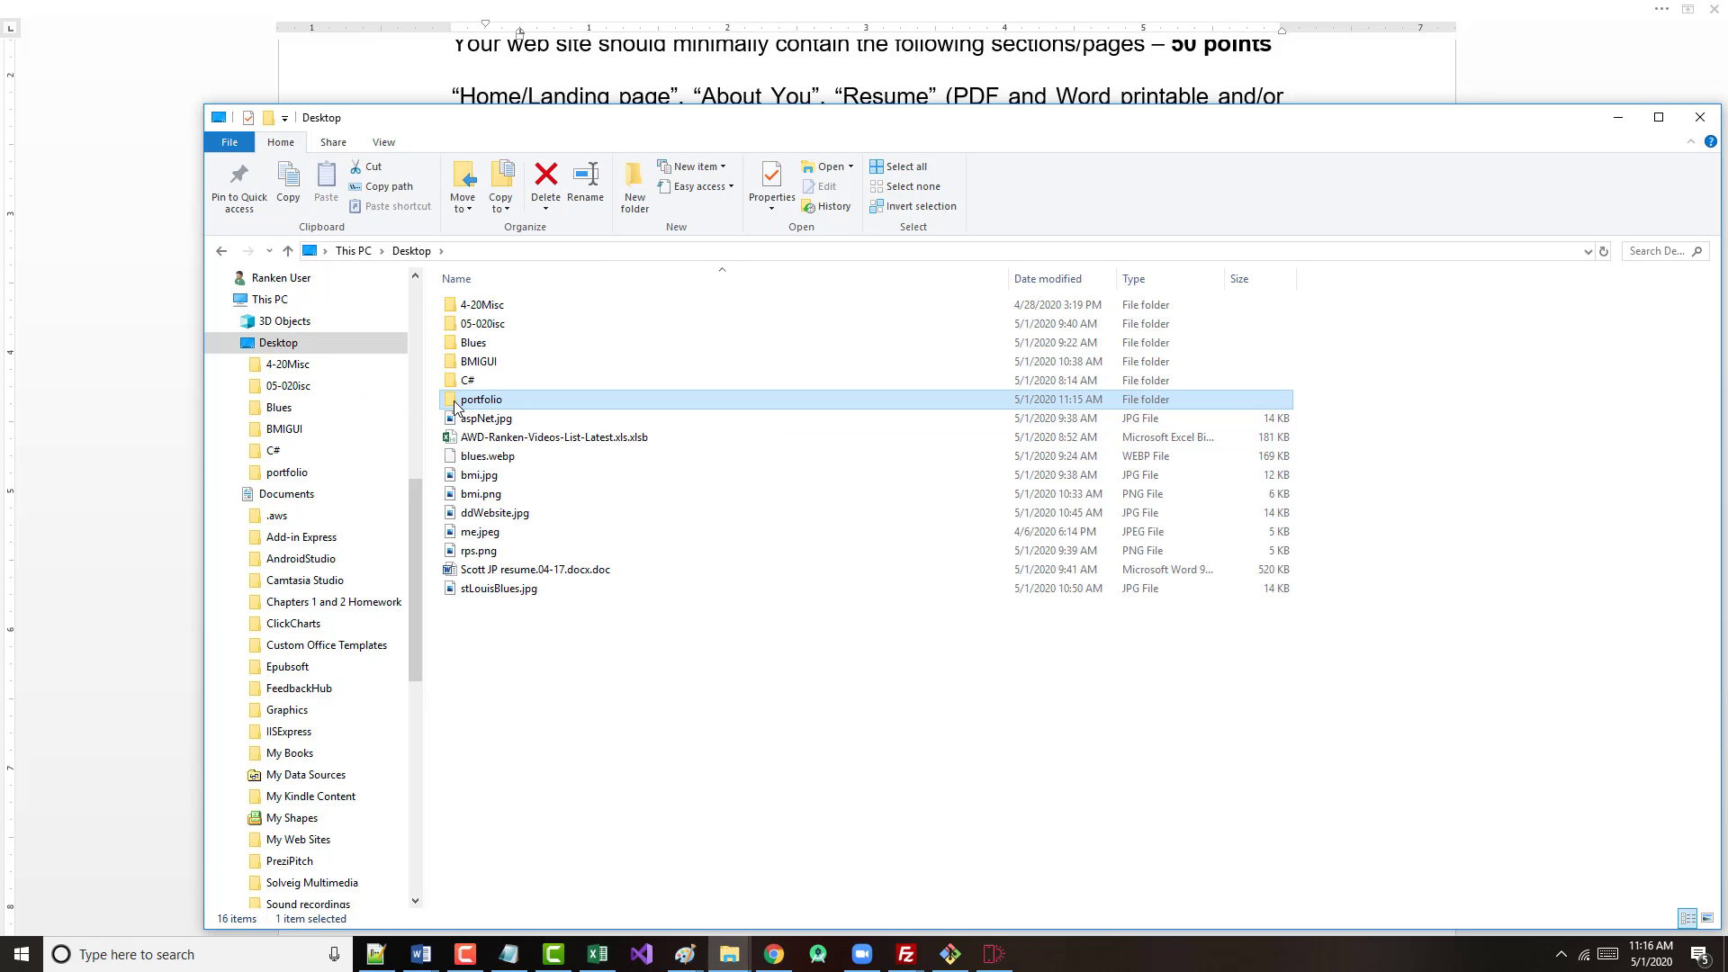
pyautogui.press('Delete')
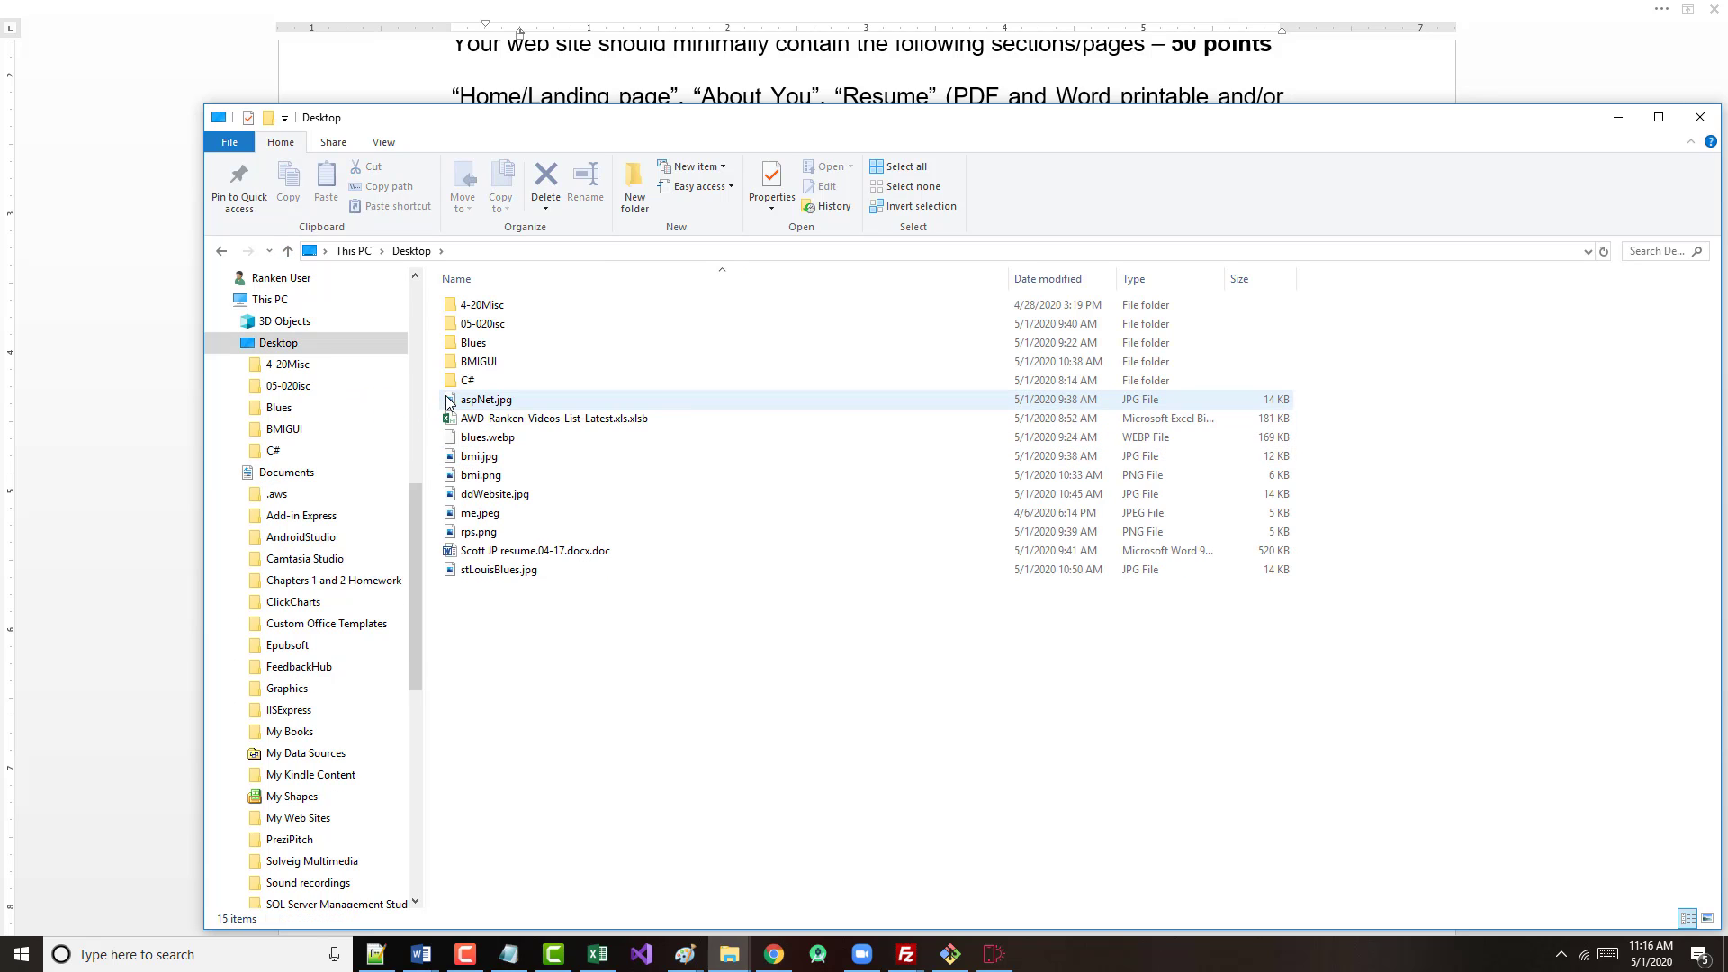
# - Create a new folder named Portfolio on the Desktop and close the File Explorer window
pyautogui.rightClick(461, 603)
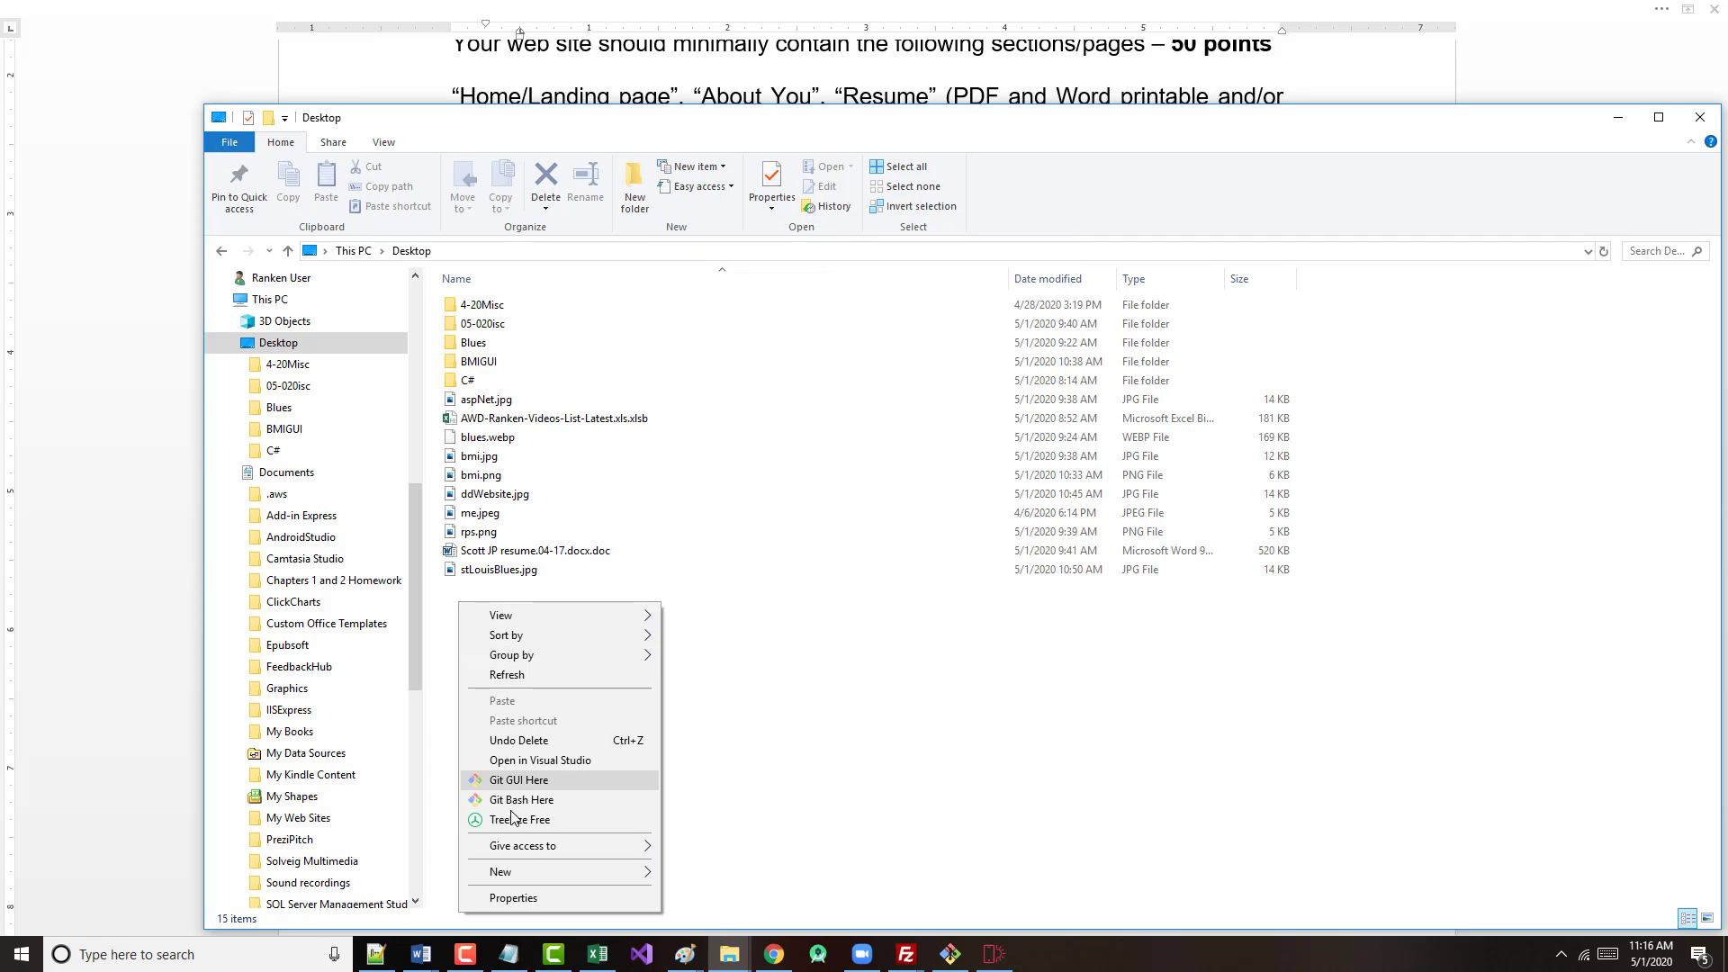
pyautogui.moveTo(526, 873)
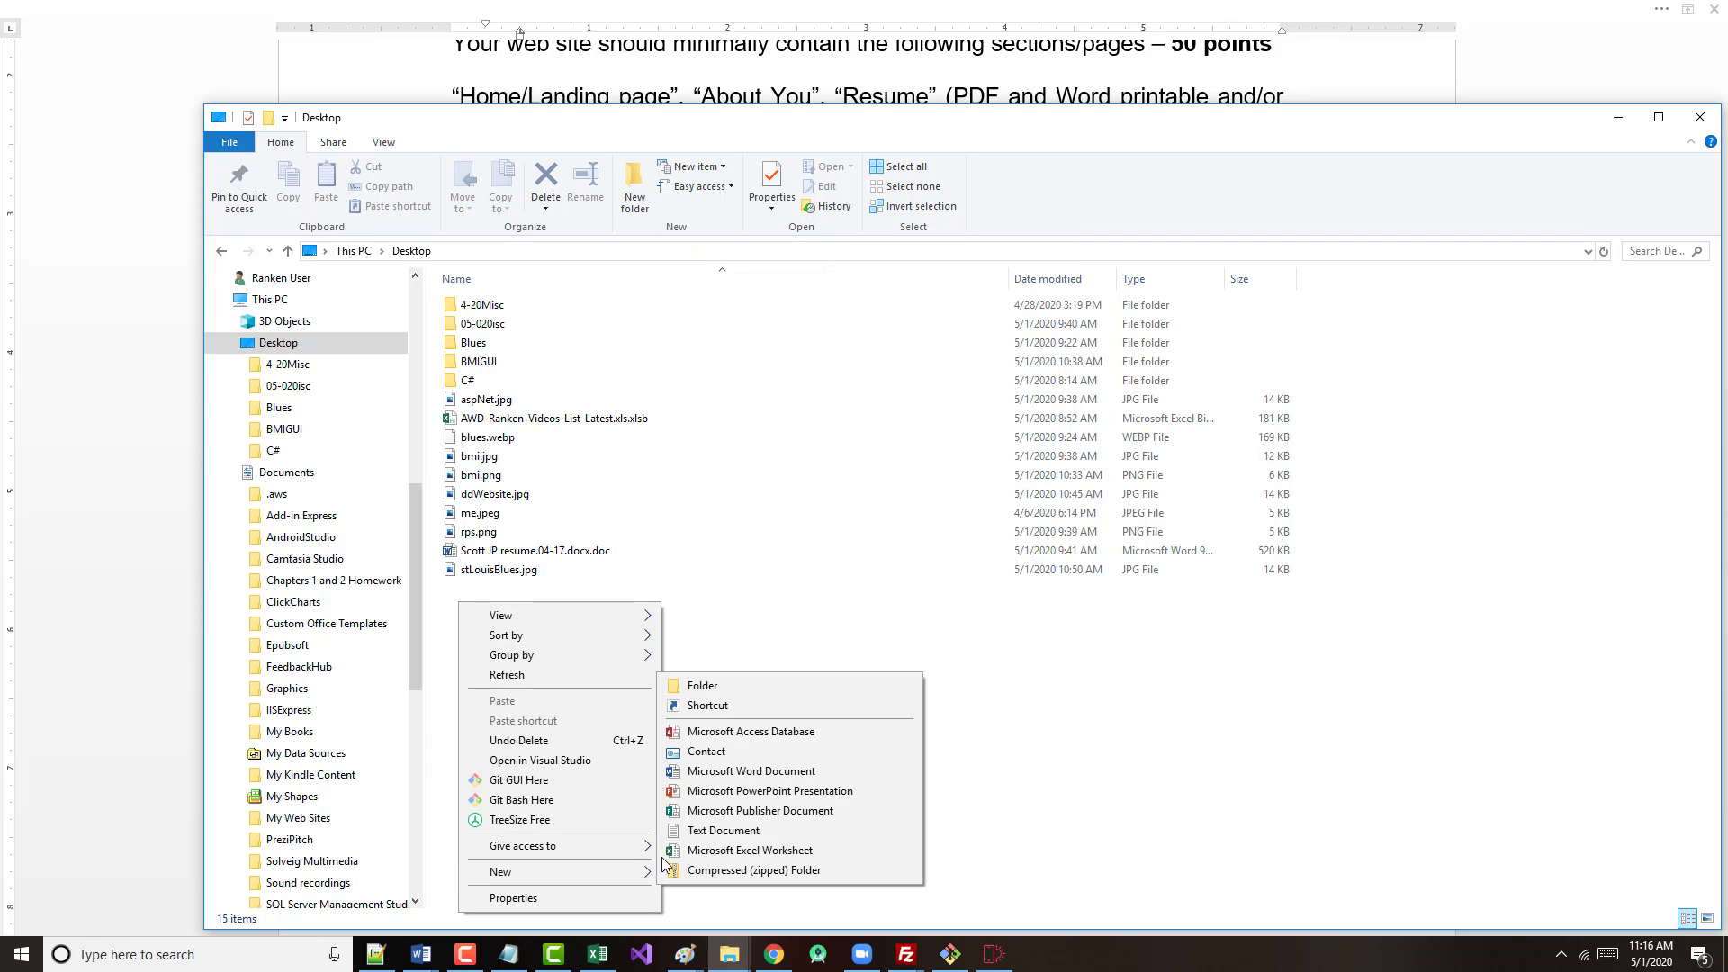
pyautogui.click(720, 686)
pyautogui.write('Portfolio')
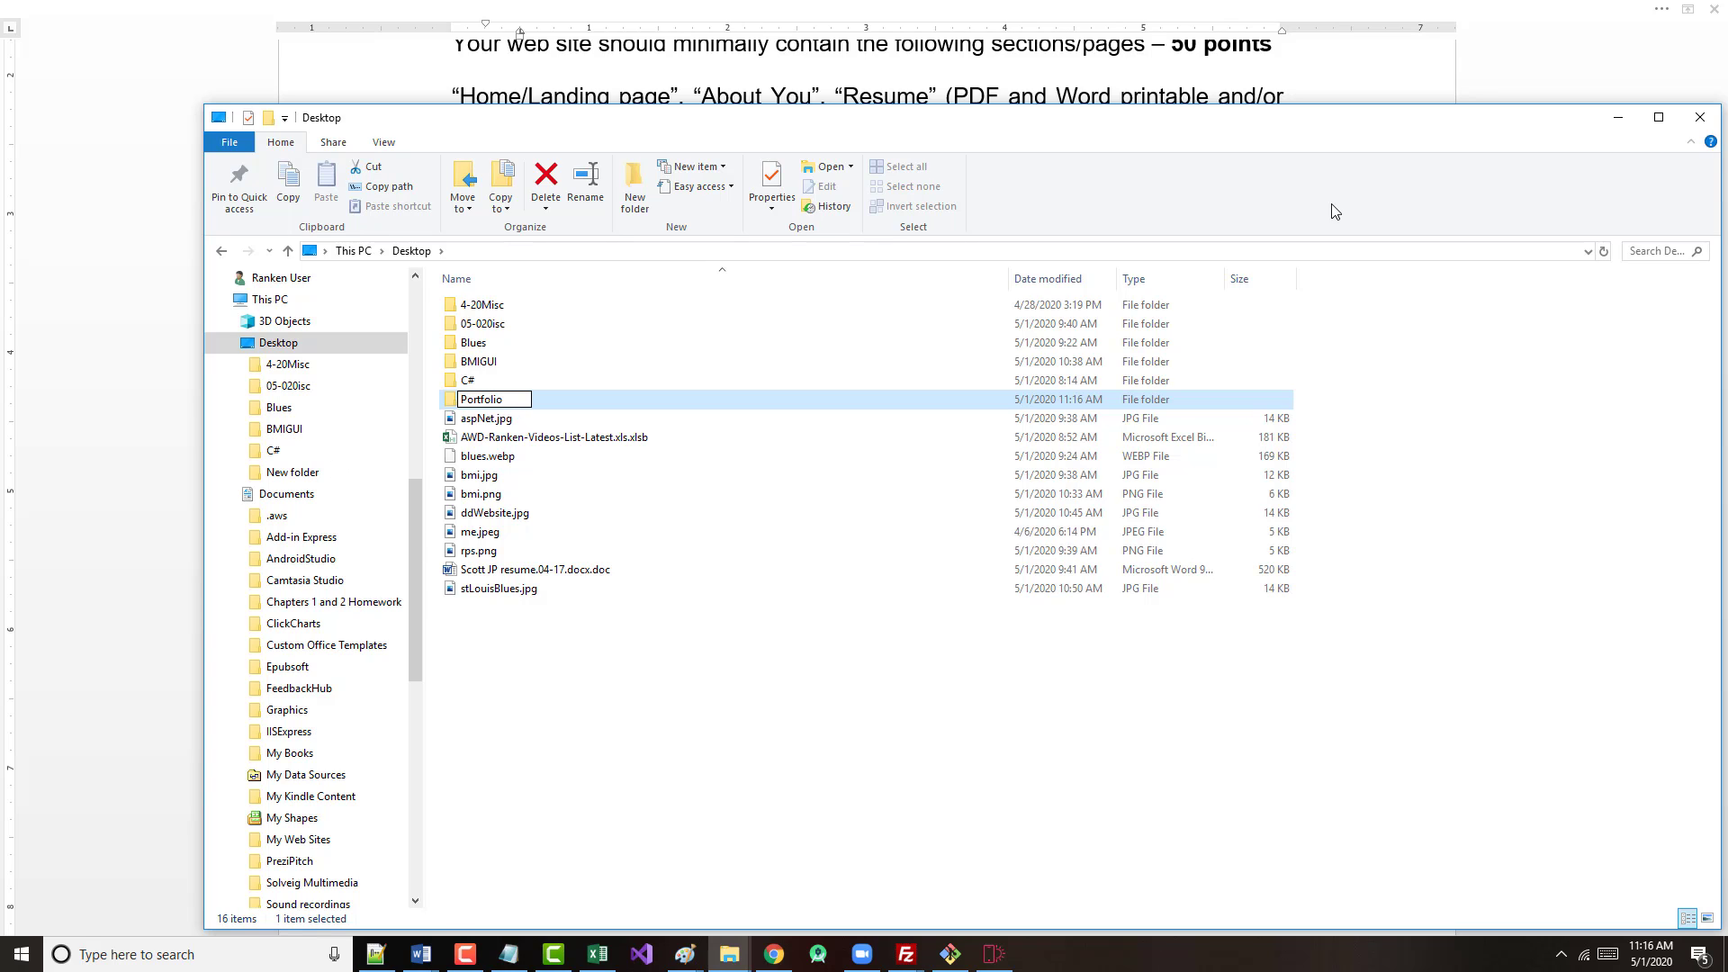
pyautogui.press('Return')
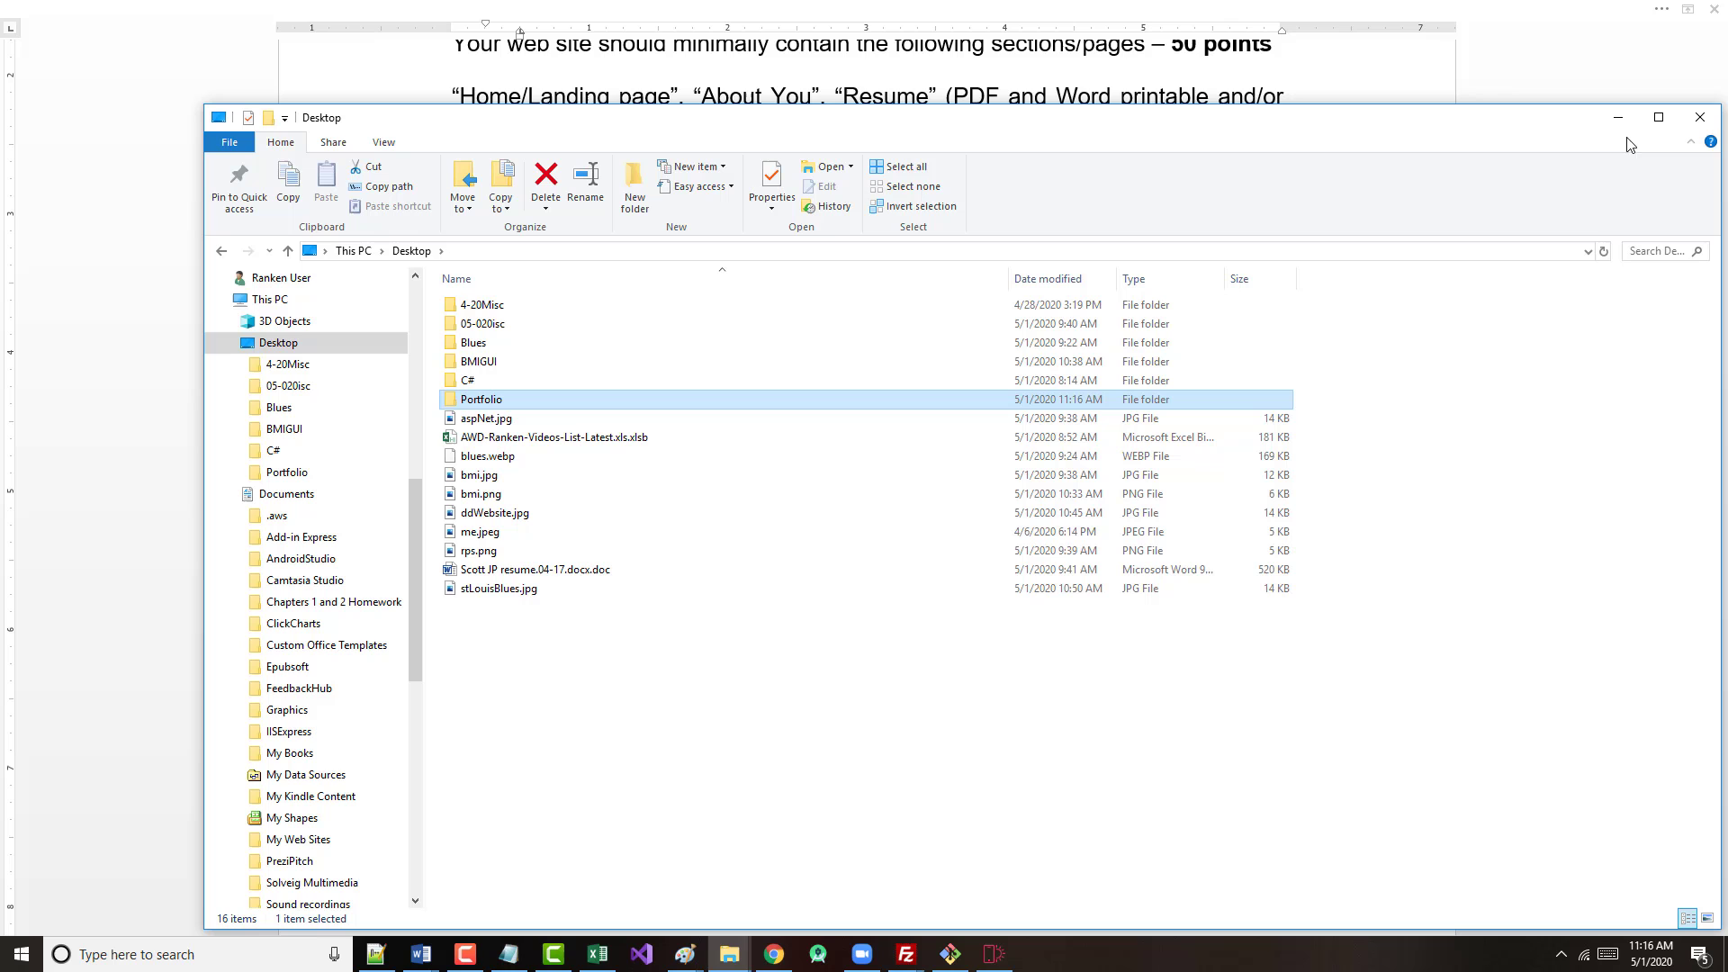
pyautogui.click(1699, 120)
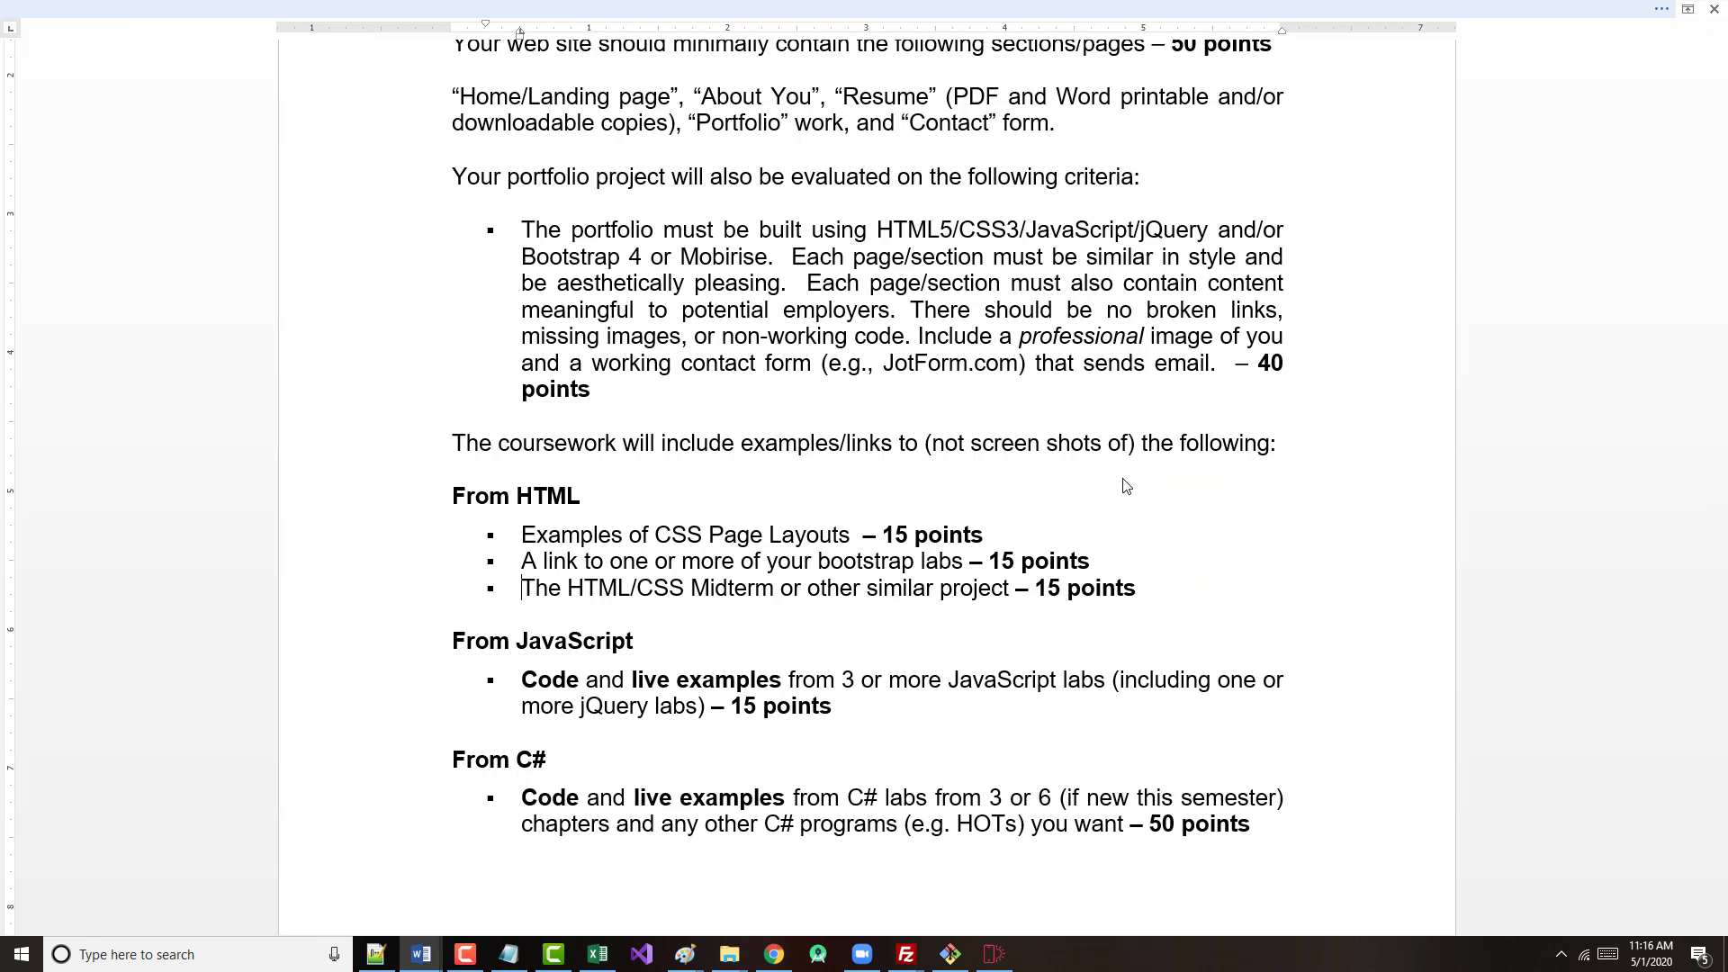
# - Publish the Mobirise site to the Portfolio folder on the Desktop as a local drive folder
pyautogui.click(994, 954)
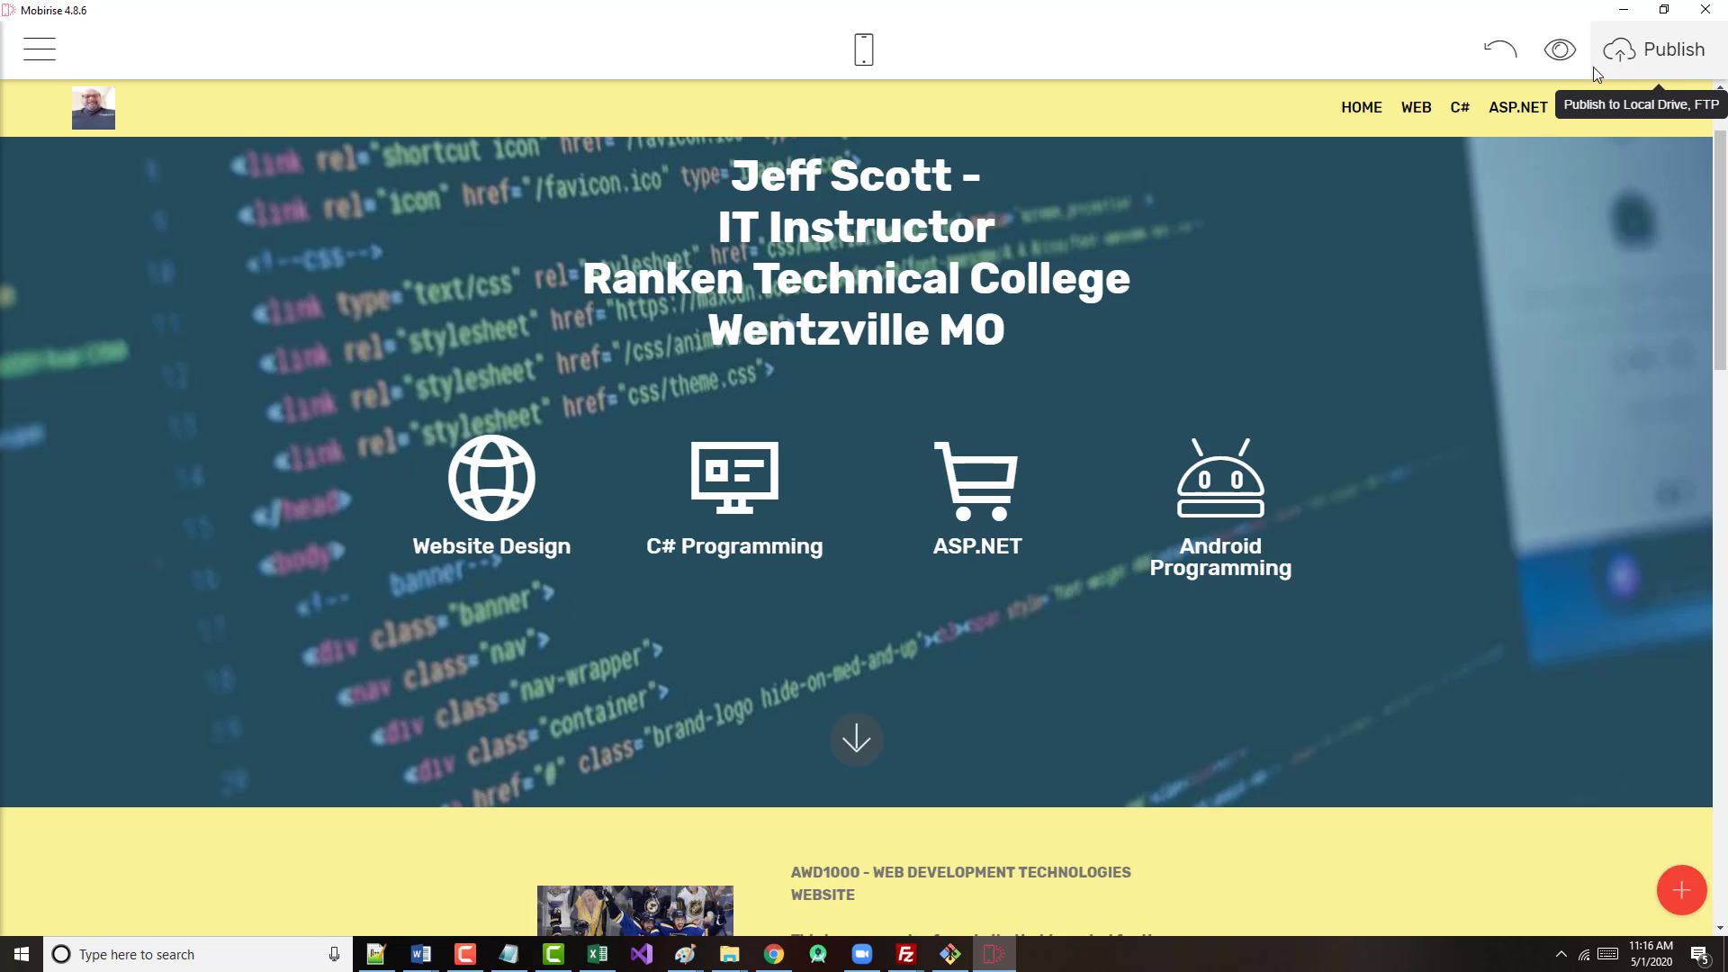
pyautogui.click(1620, 52)
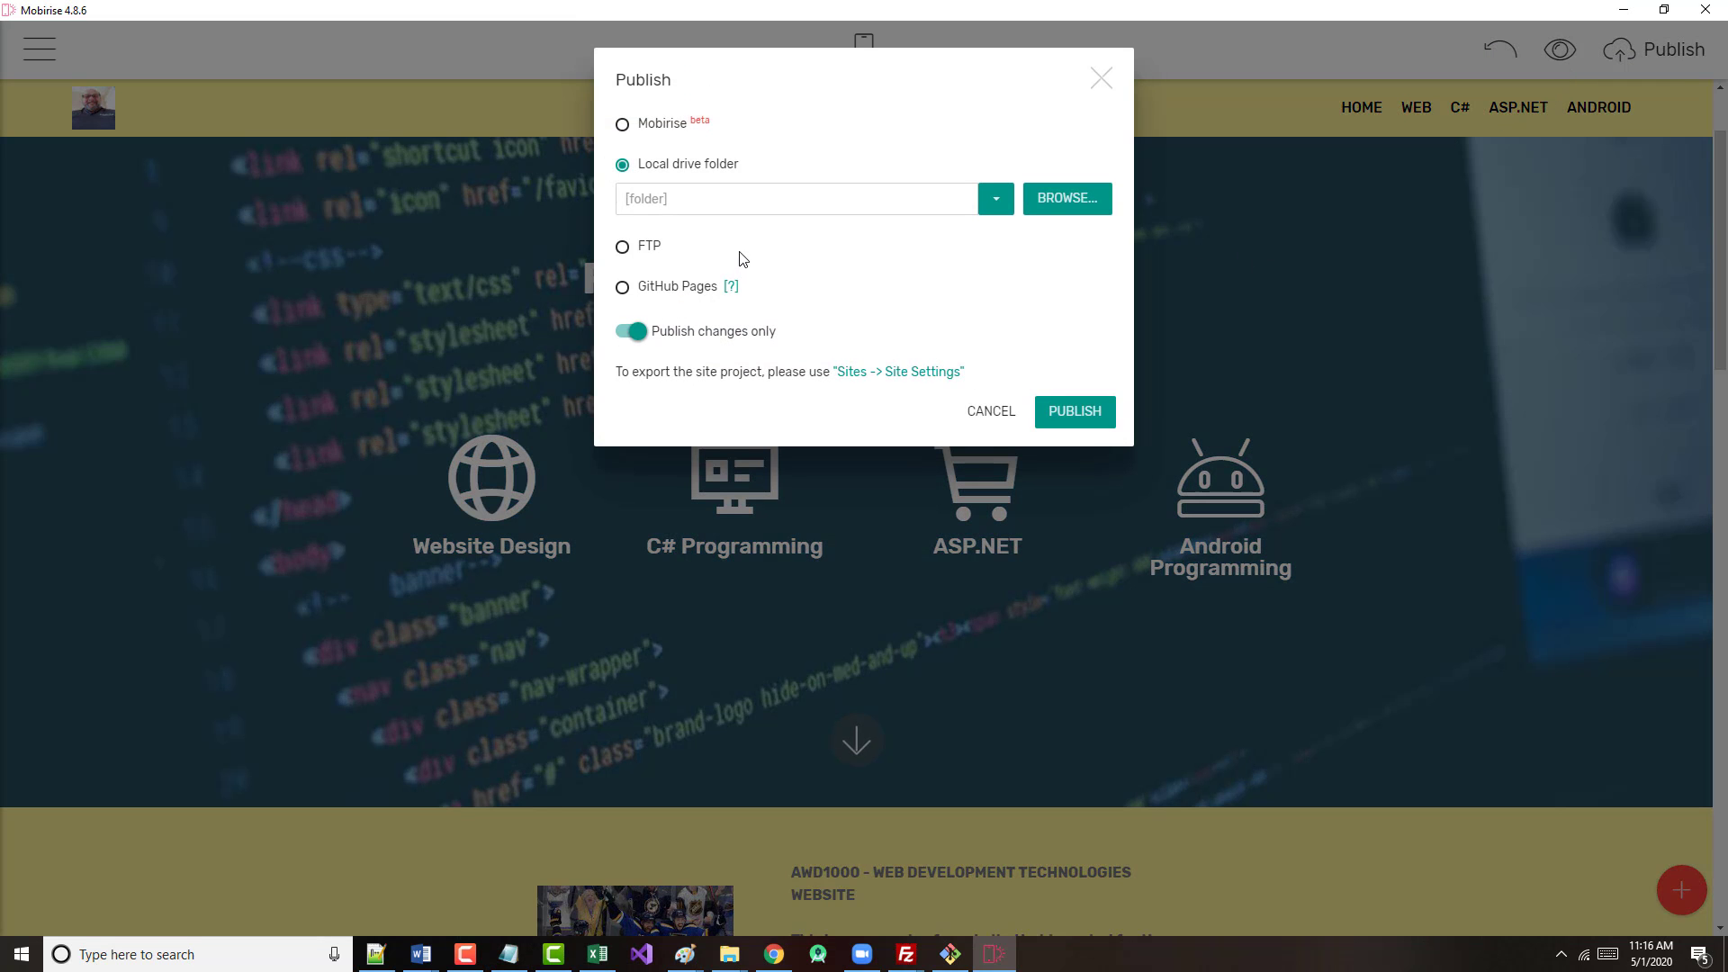
pyautogui.click(1051, 205)
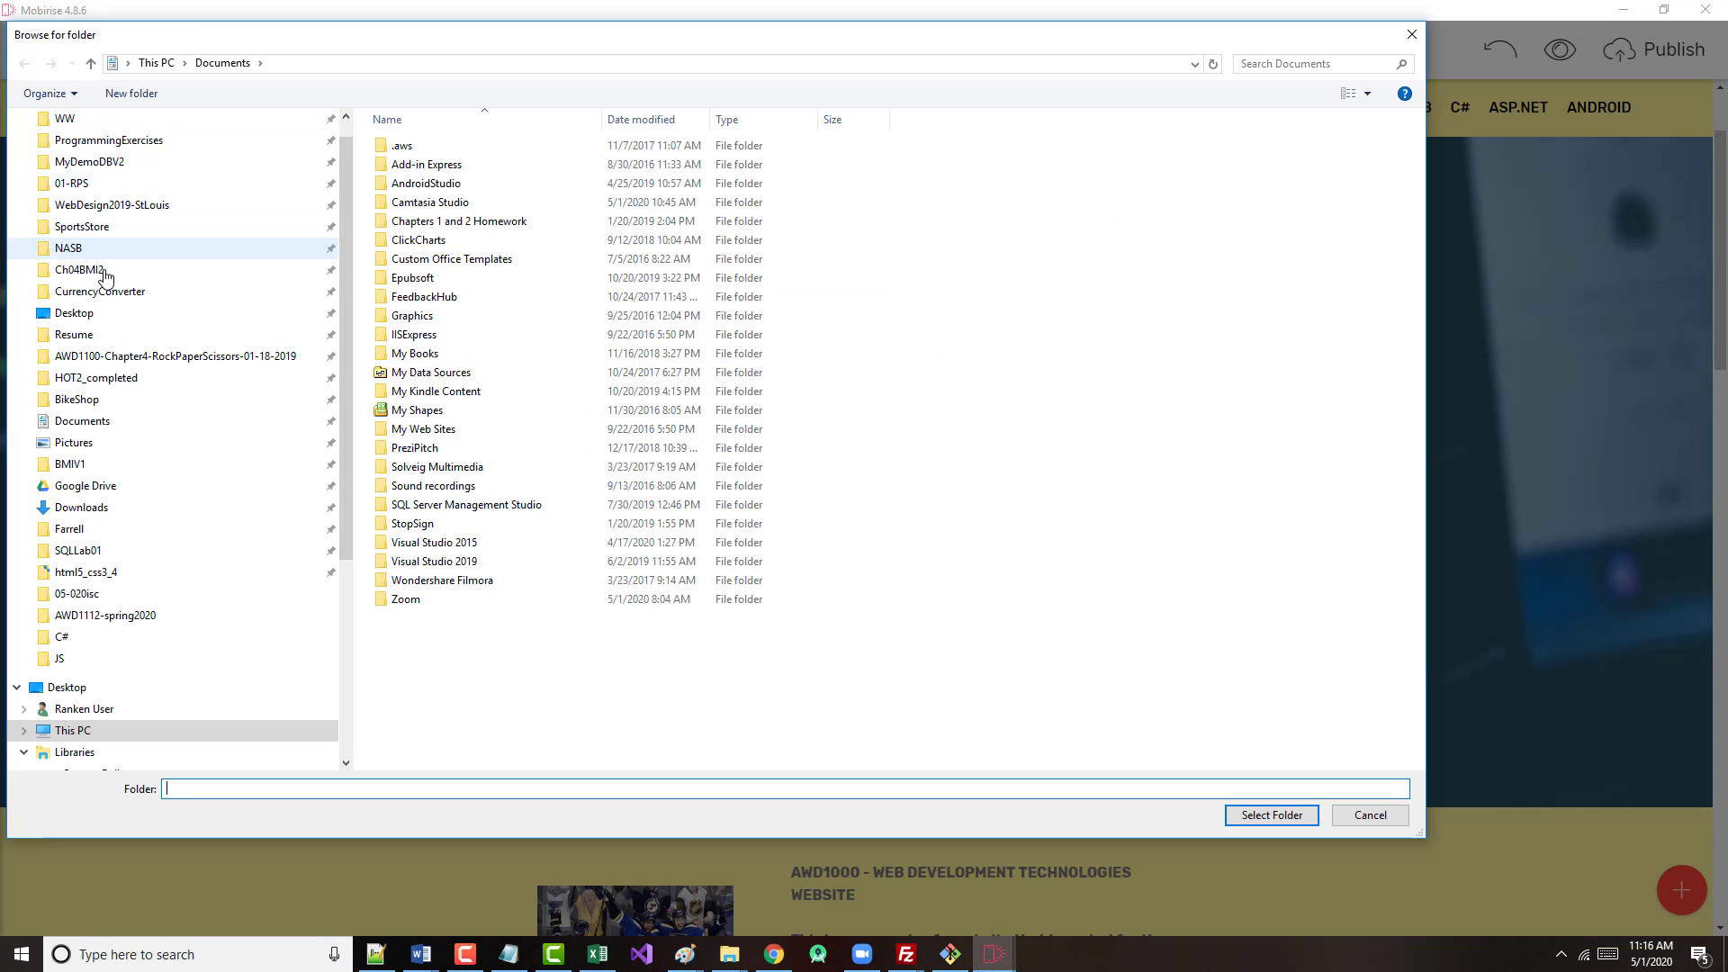
pyautogui.click(74, 314)
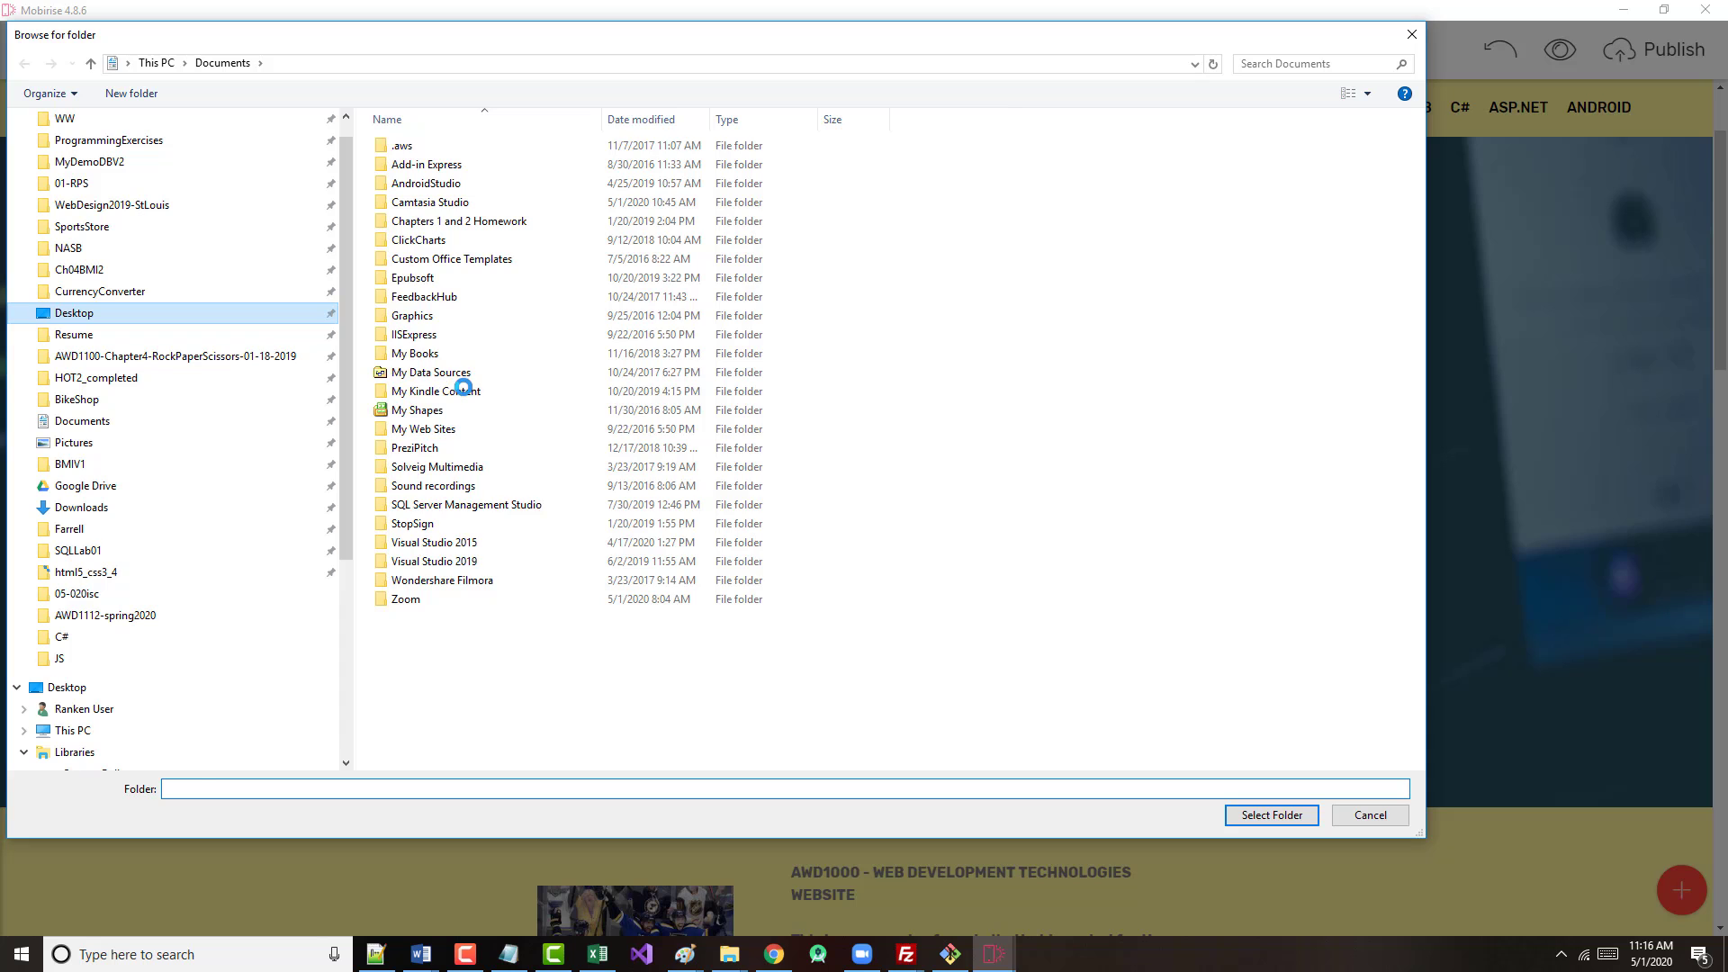
pyautogui.click(413, 243)
pyautogui.doubleClick(414, 243)
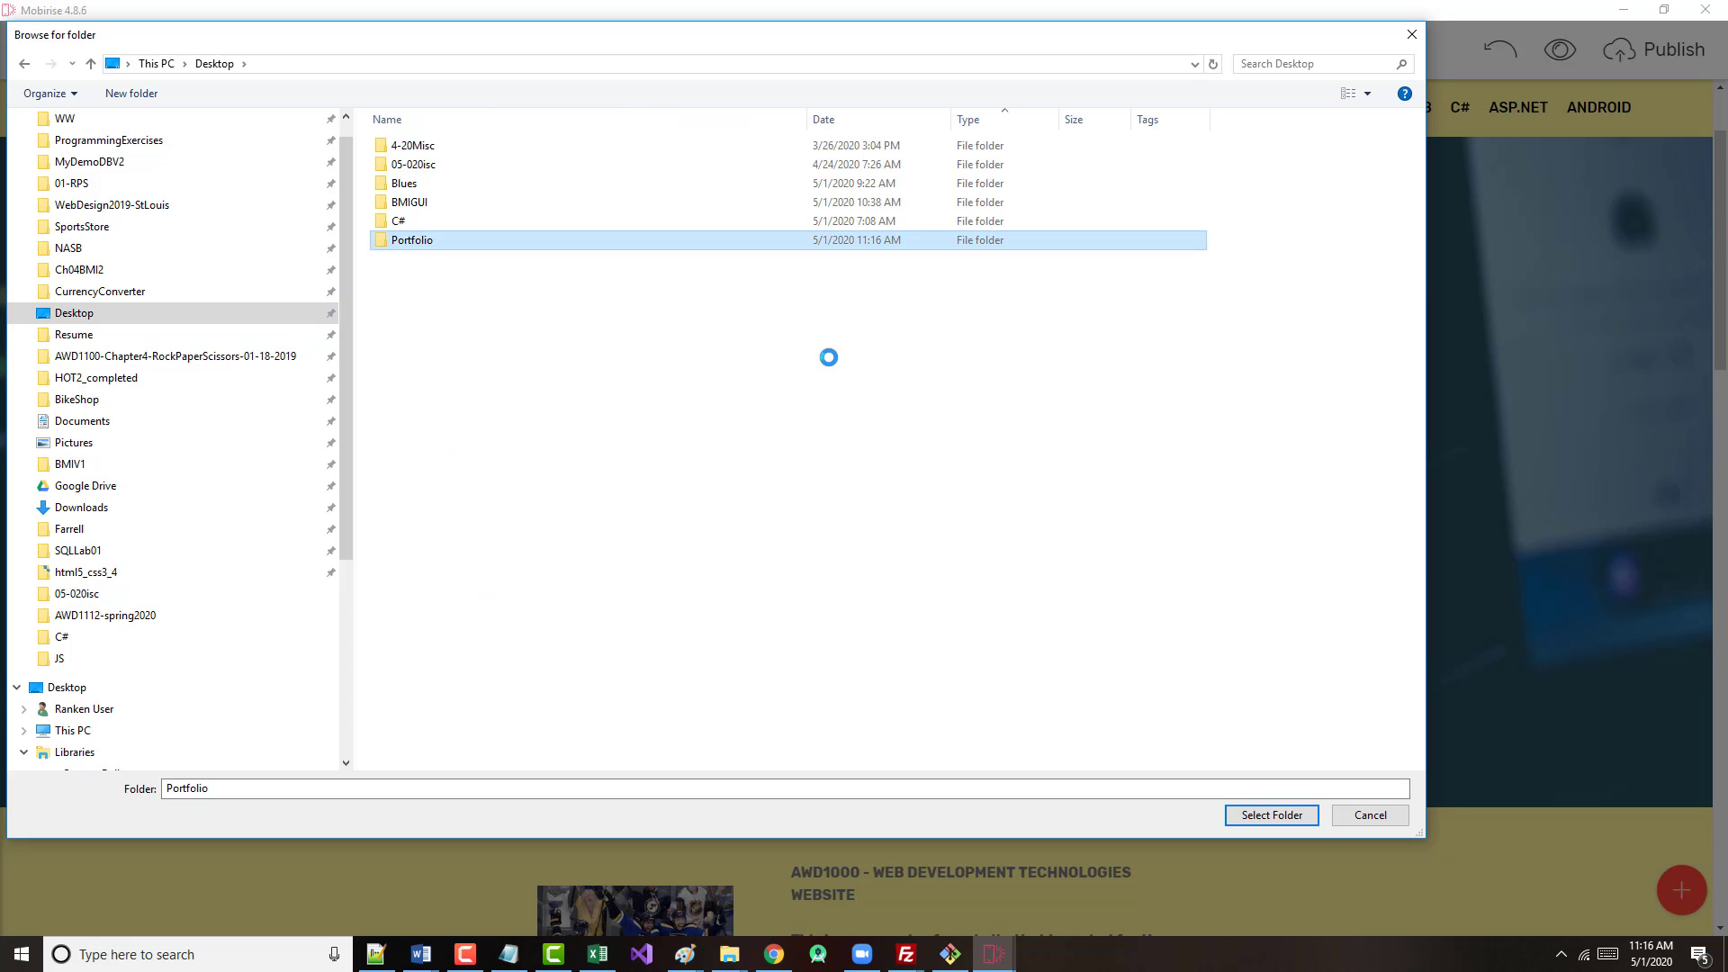
pyautogui.click(1272, 817)
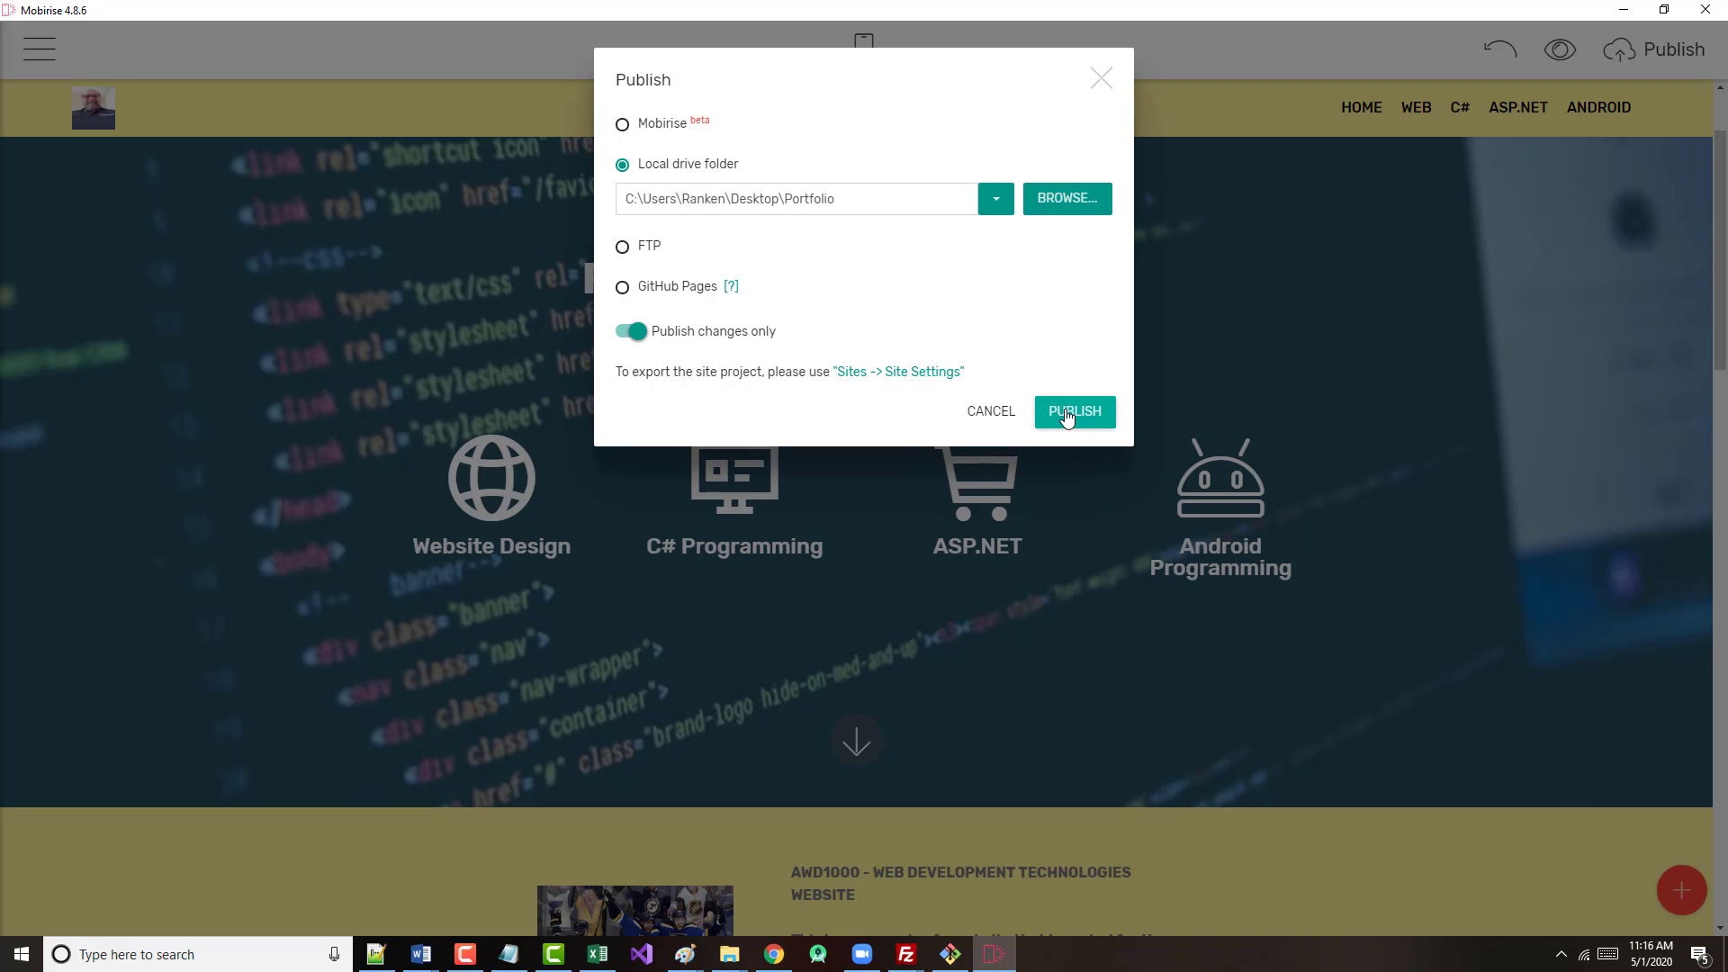
pyautogui.click(1076, 412)
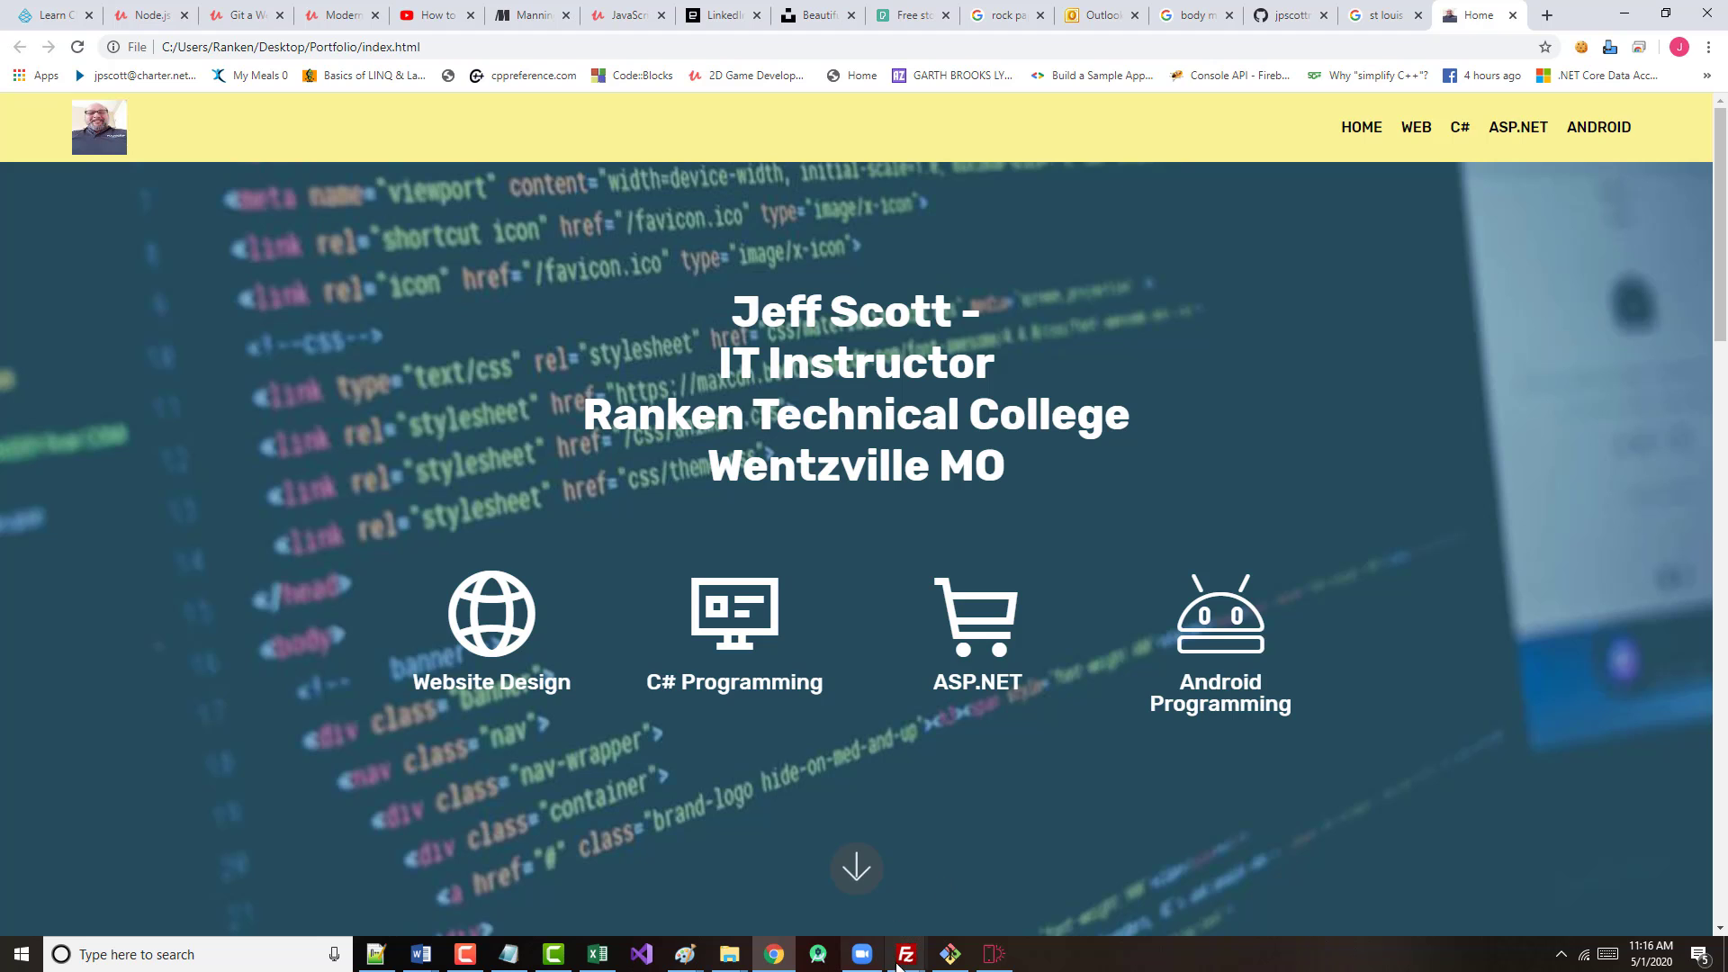
# - Switch to the FileZilla window logged in to iwt.ranken.edu and expand the Ranken user folder in the local directory tree
pyautogui.moveTo(904, 959)
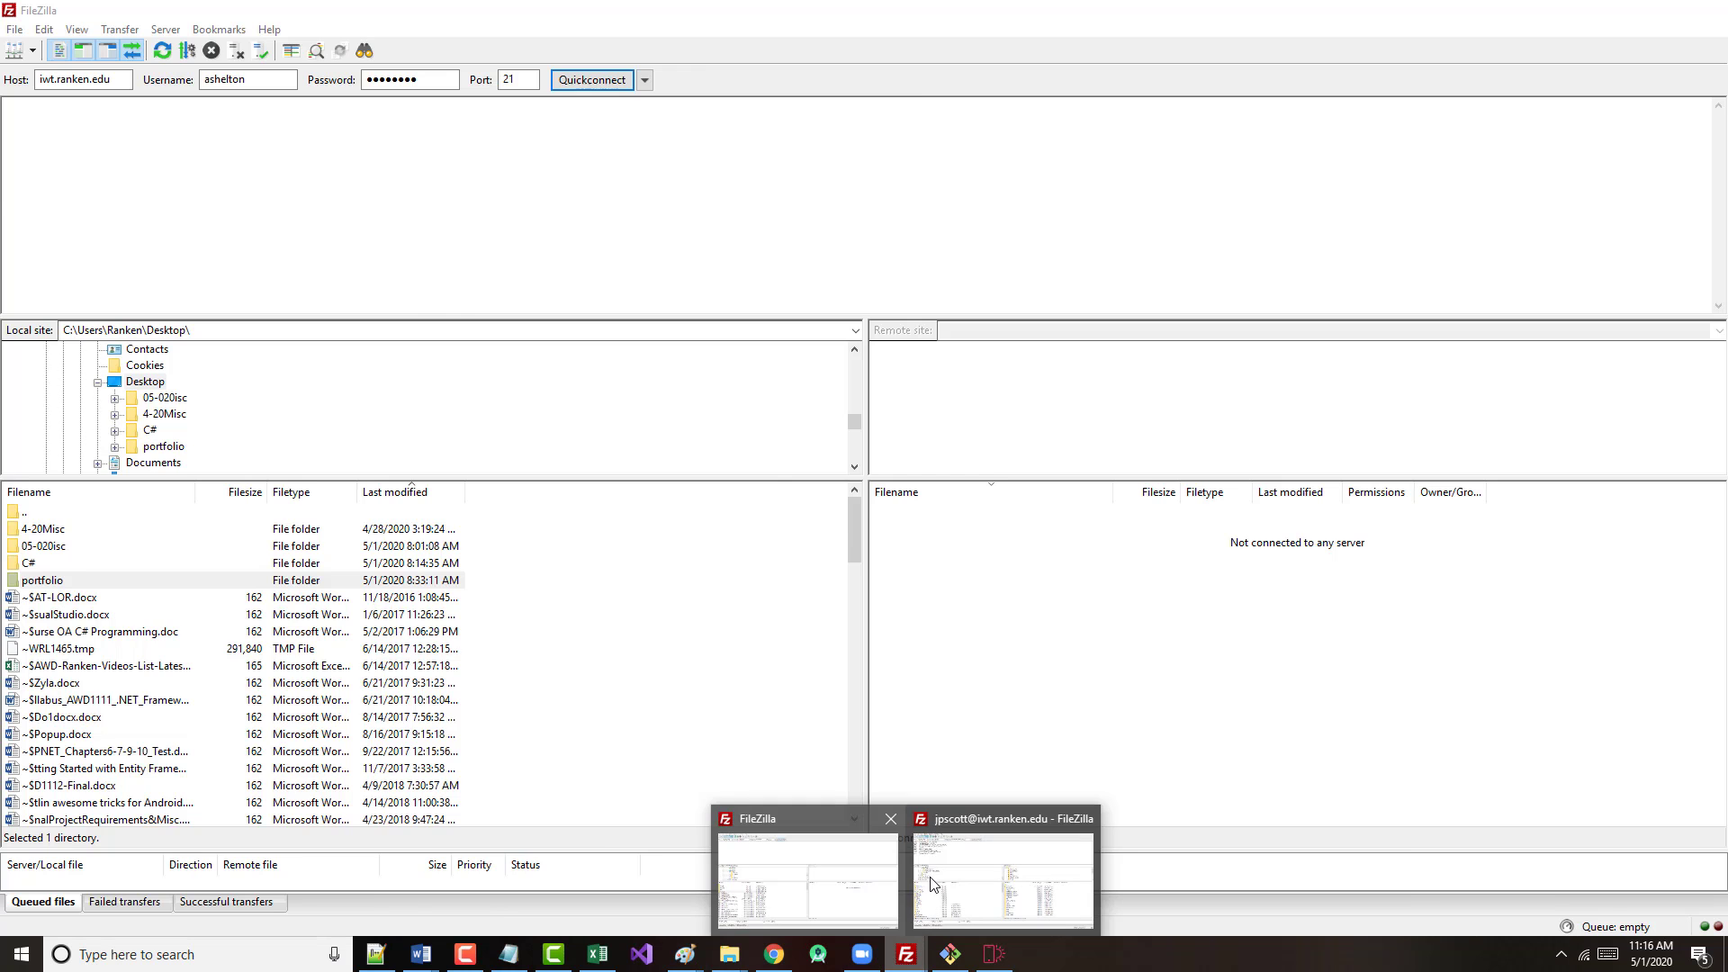
pyautogui.click(1003, 879)
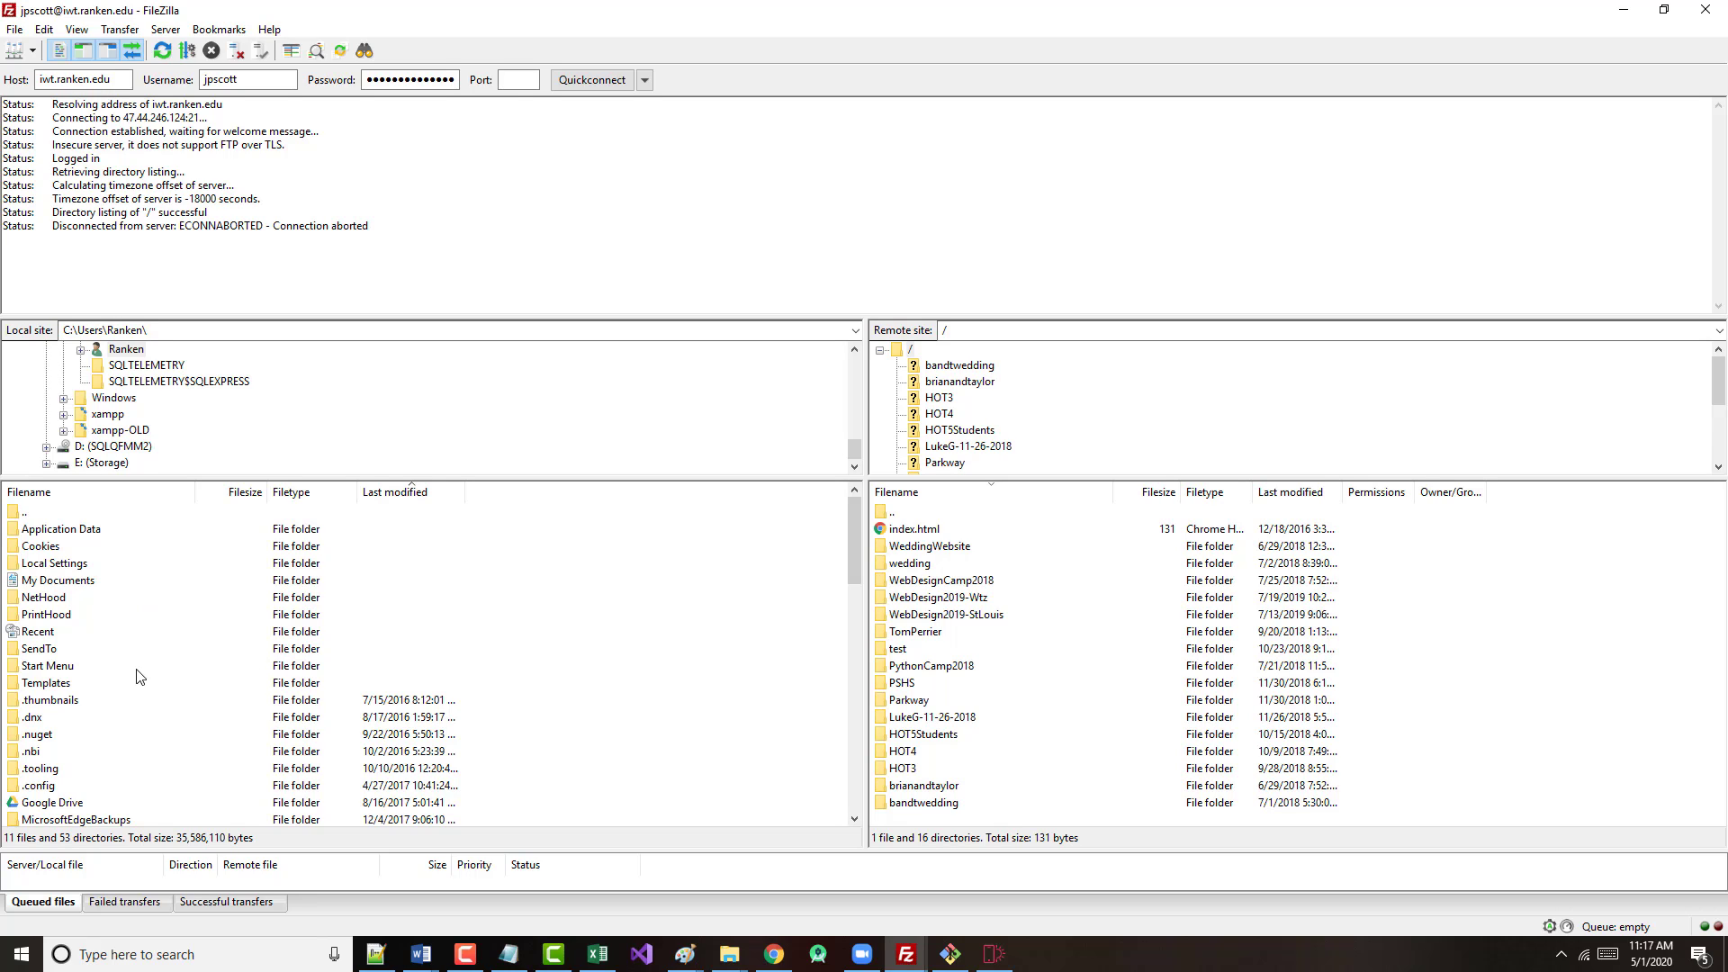
pyautogui.scroll(-3, 126, 609)
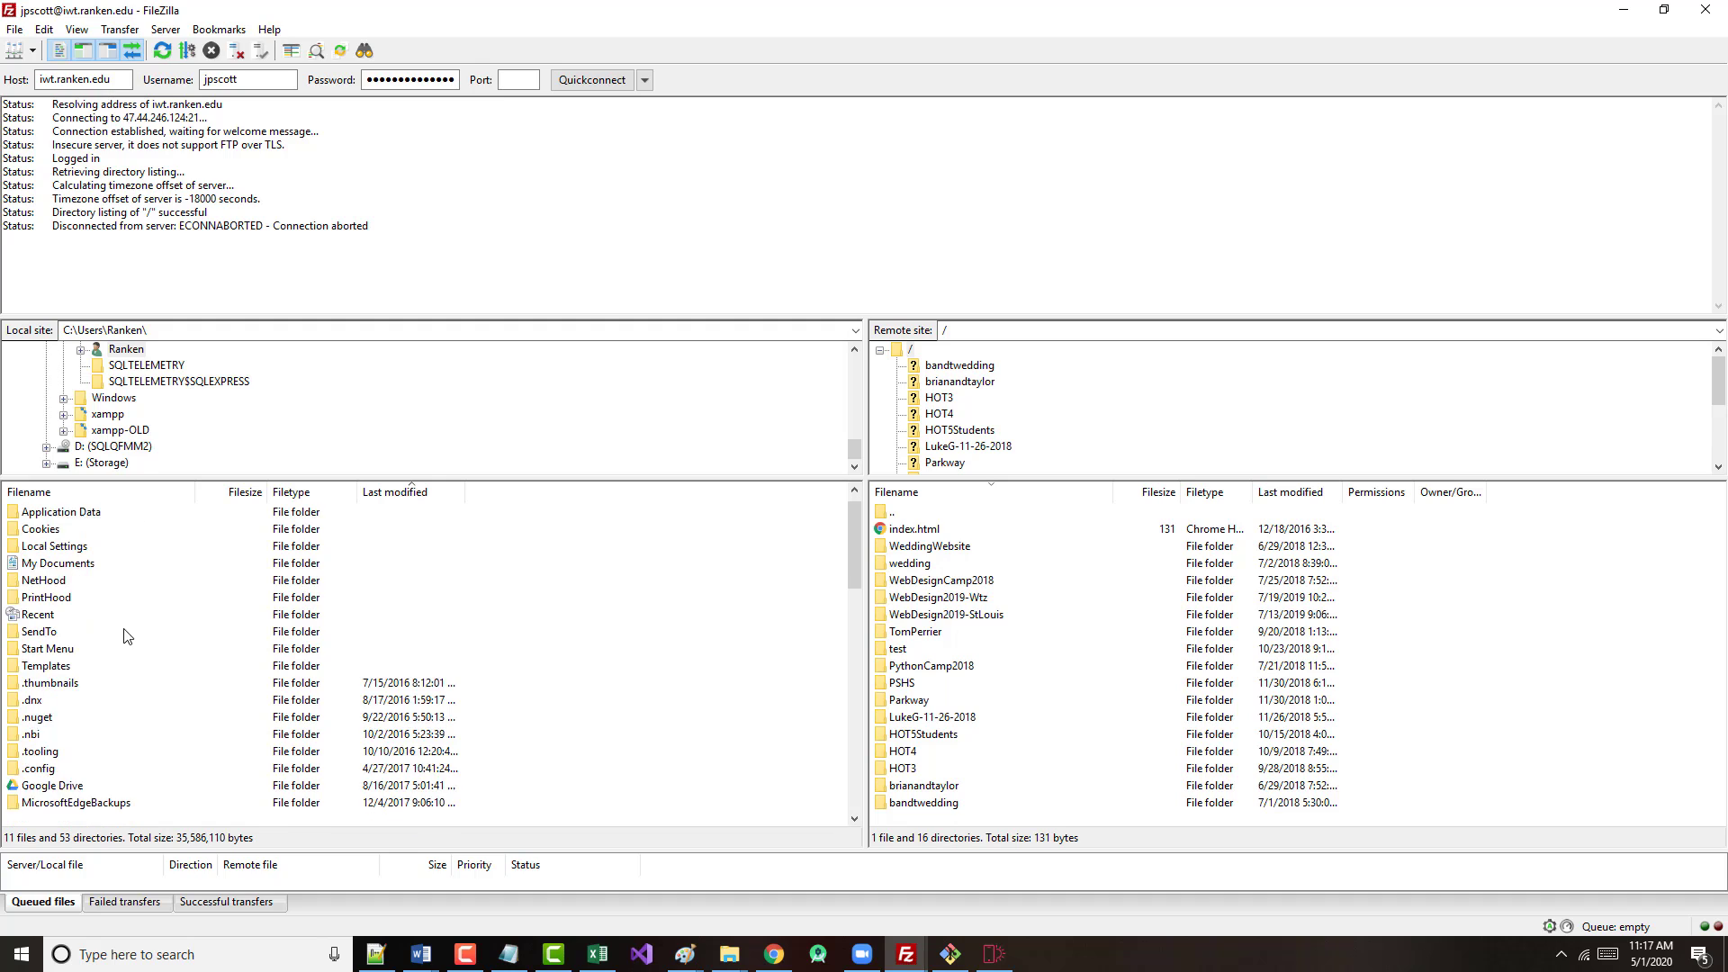
pyautogui.scroll(2, 99, 656)
pyautogui.scroll(1, 70, 620)
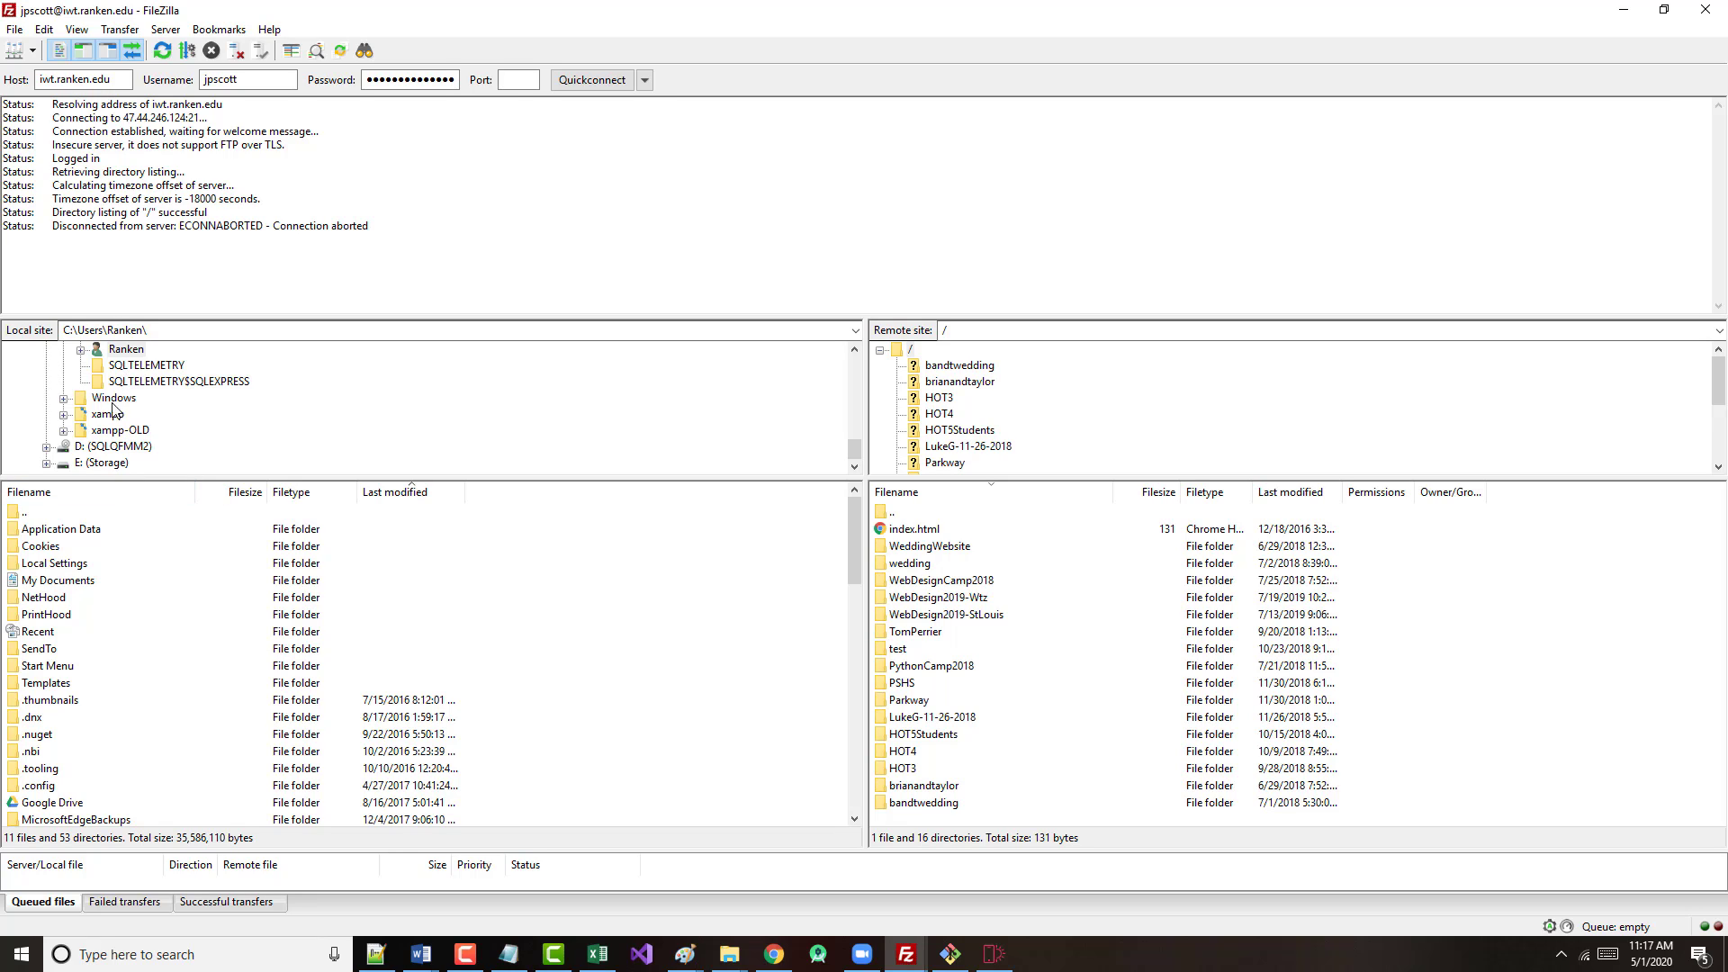
pyautogui.doubleClick(125, 351)
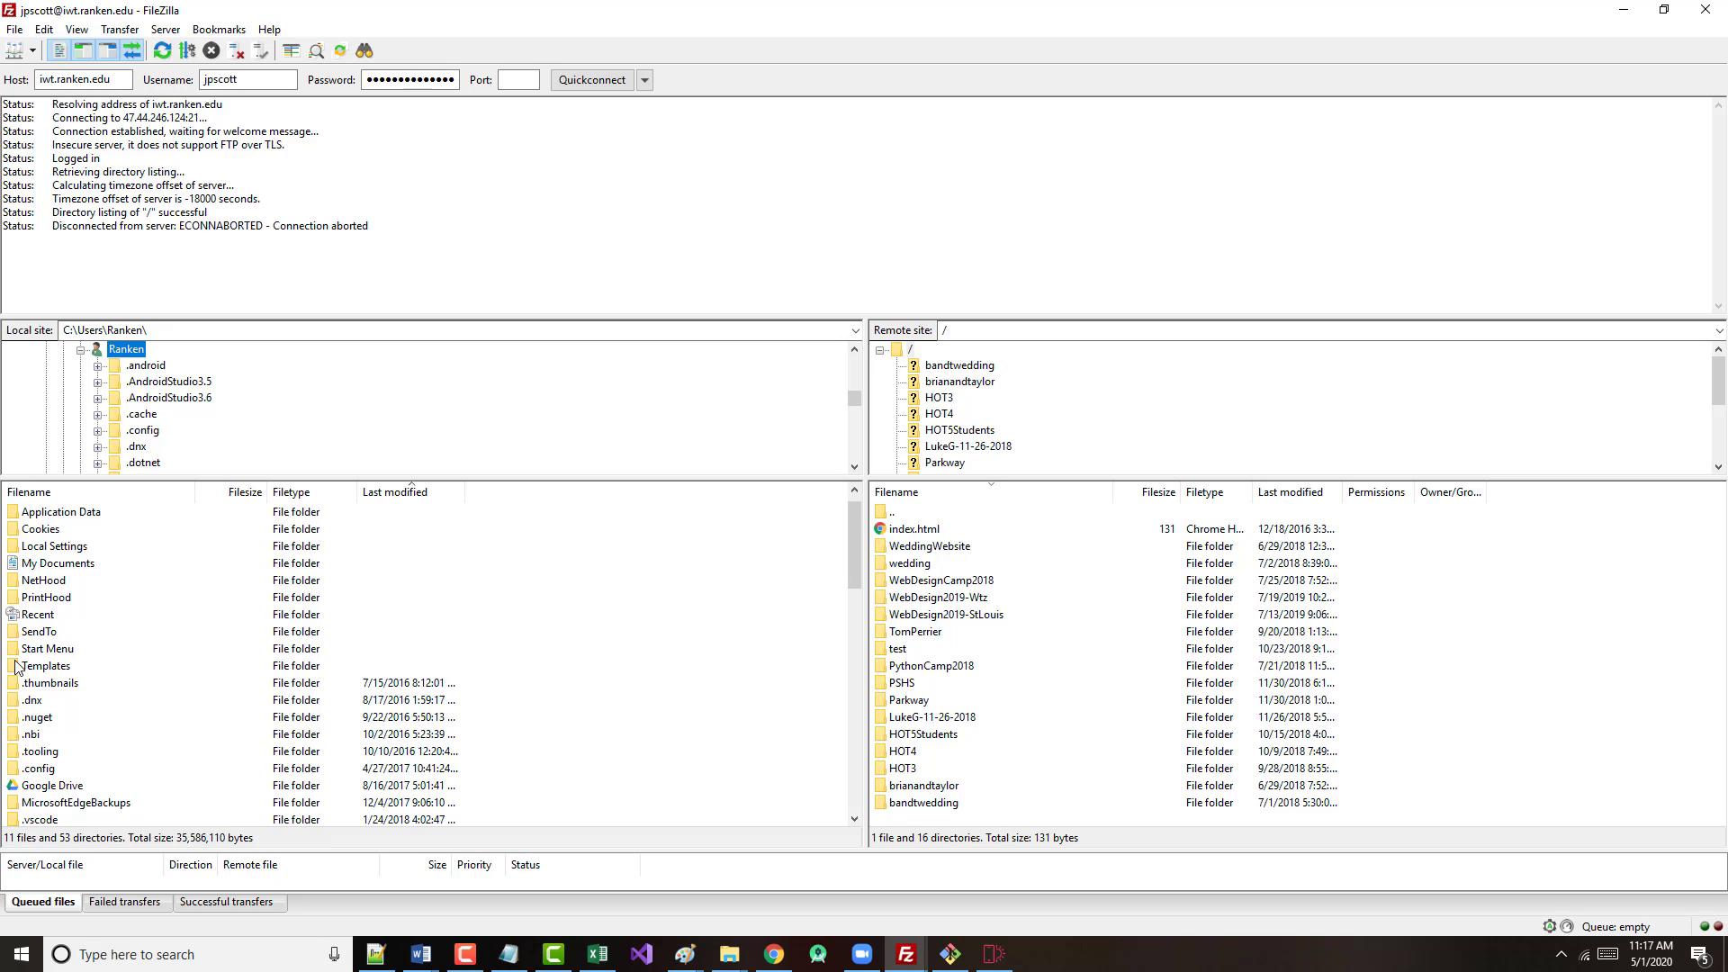
# - Set the local site directory to C:\Users\Ranken\Desktop
pyautogui.scroll(-2, 18, 684)
pyautogui.scroll(-4, 16, 703)
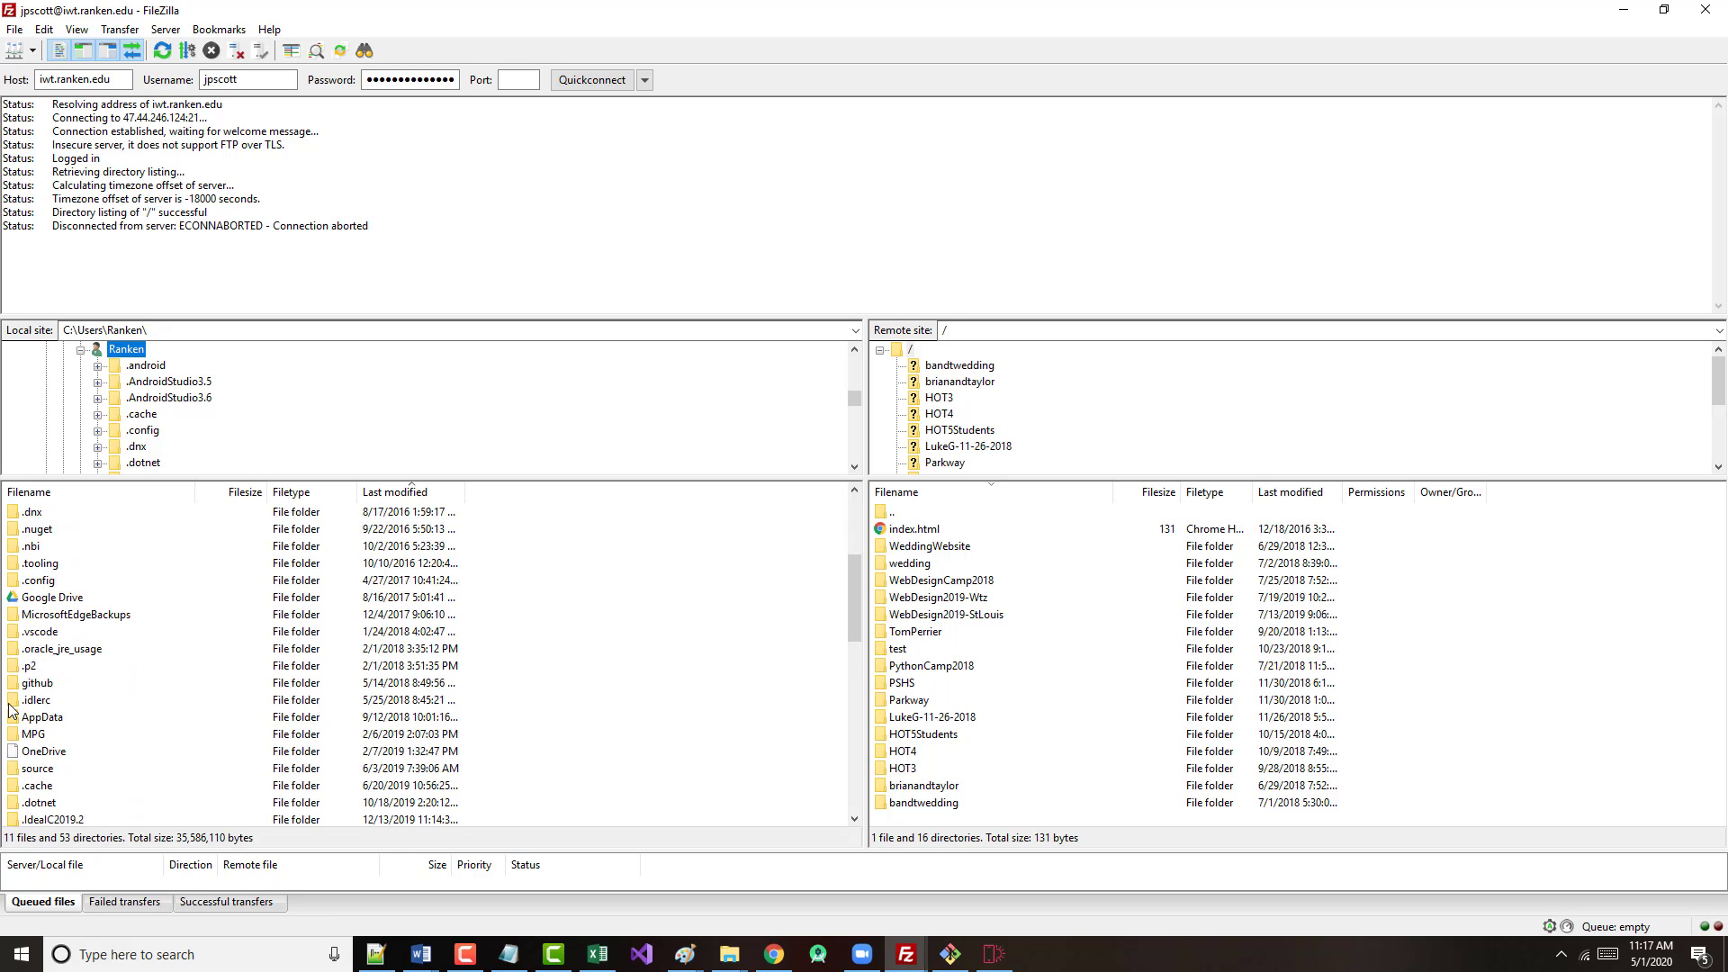
pyautogui.scroll(-3, 9, 711)
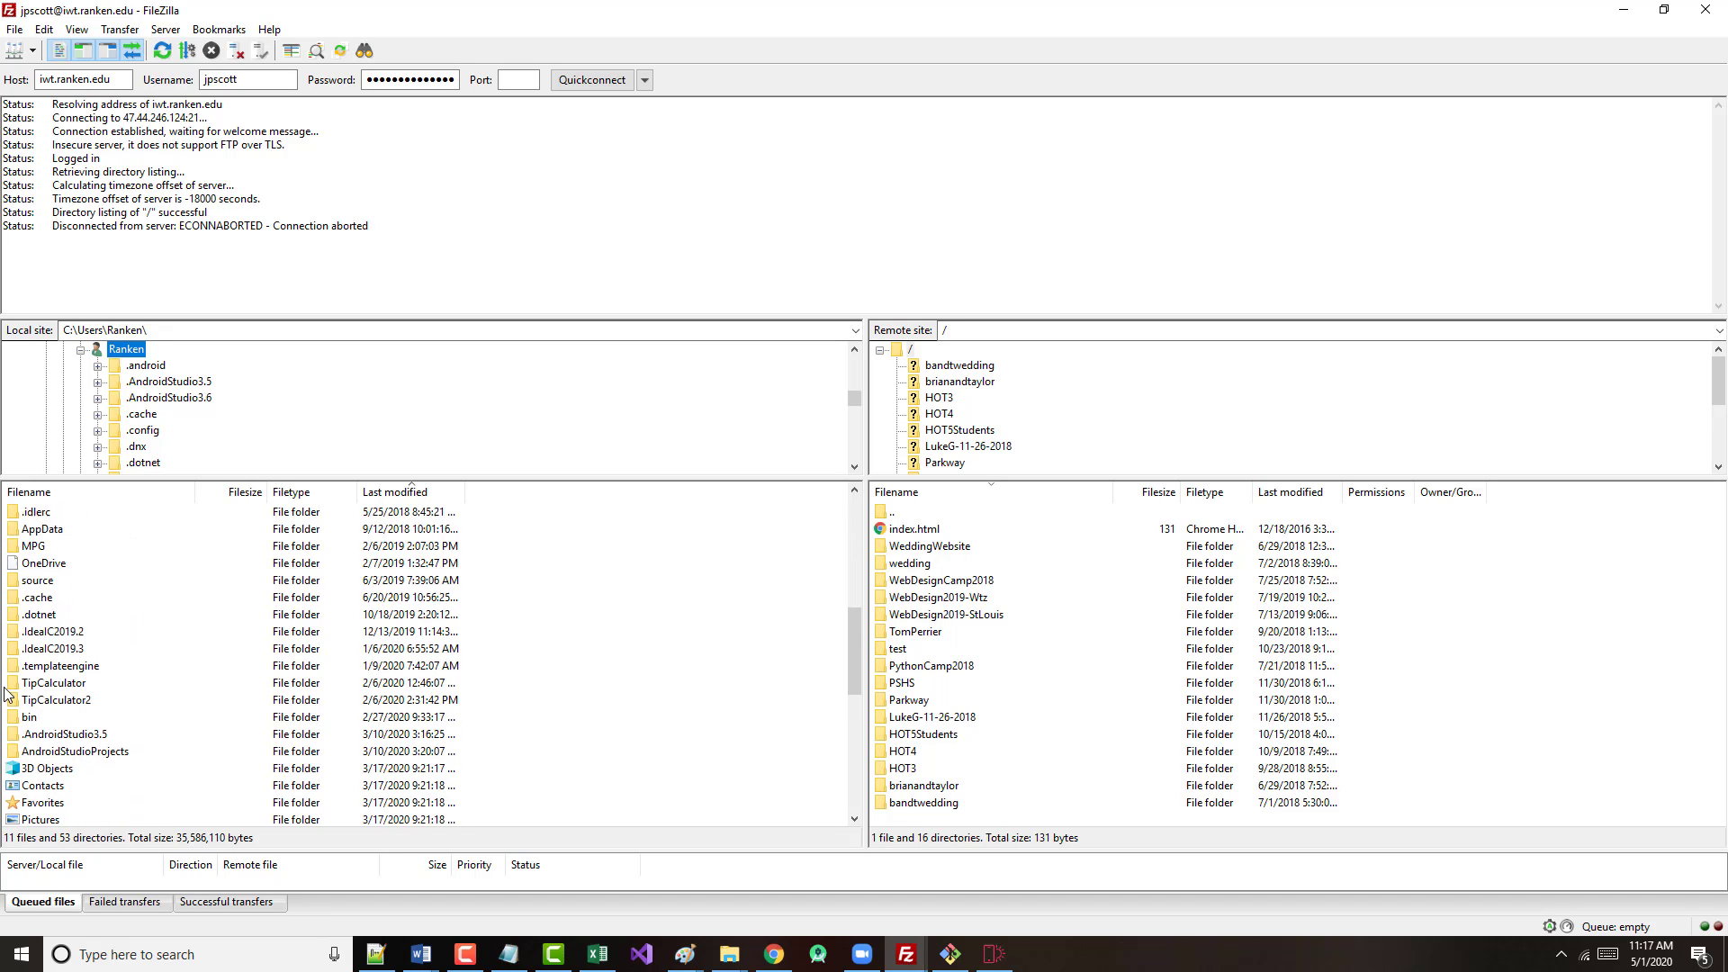
pyautogui.scroll(2, 156, 351)
pyautogui.click(166, 330)
pyautogui.click(166, 329)
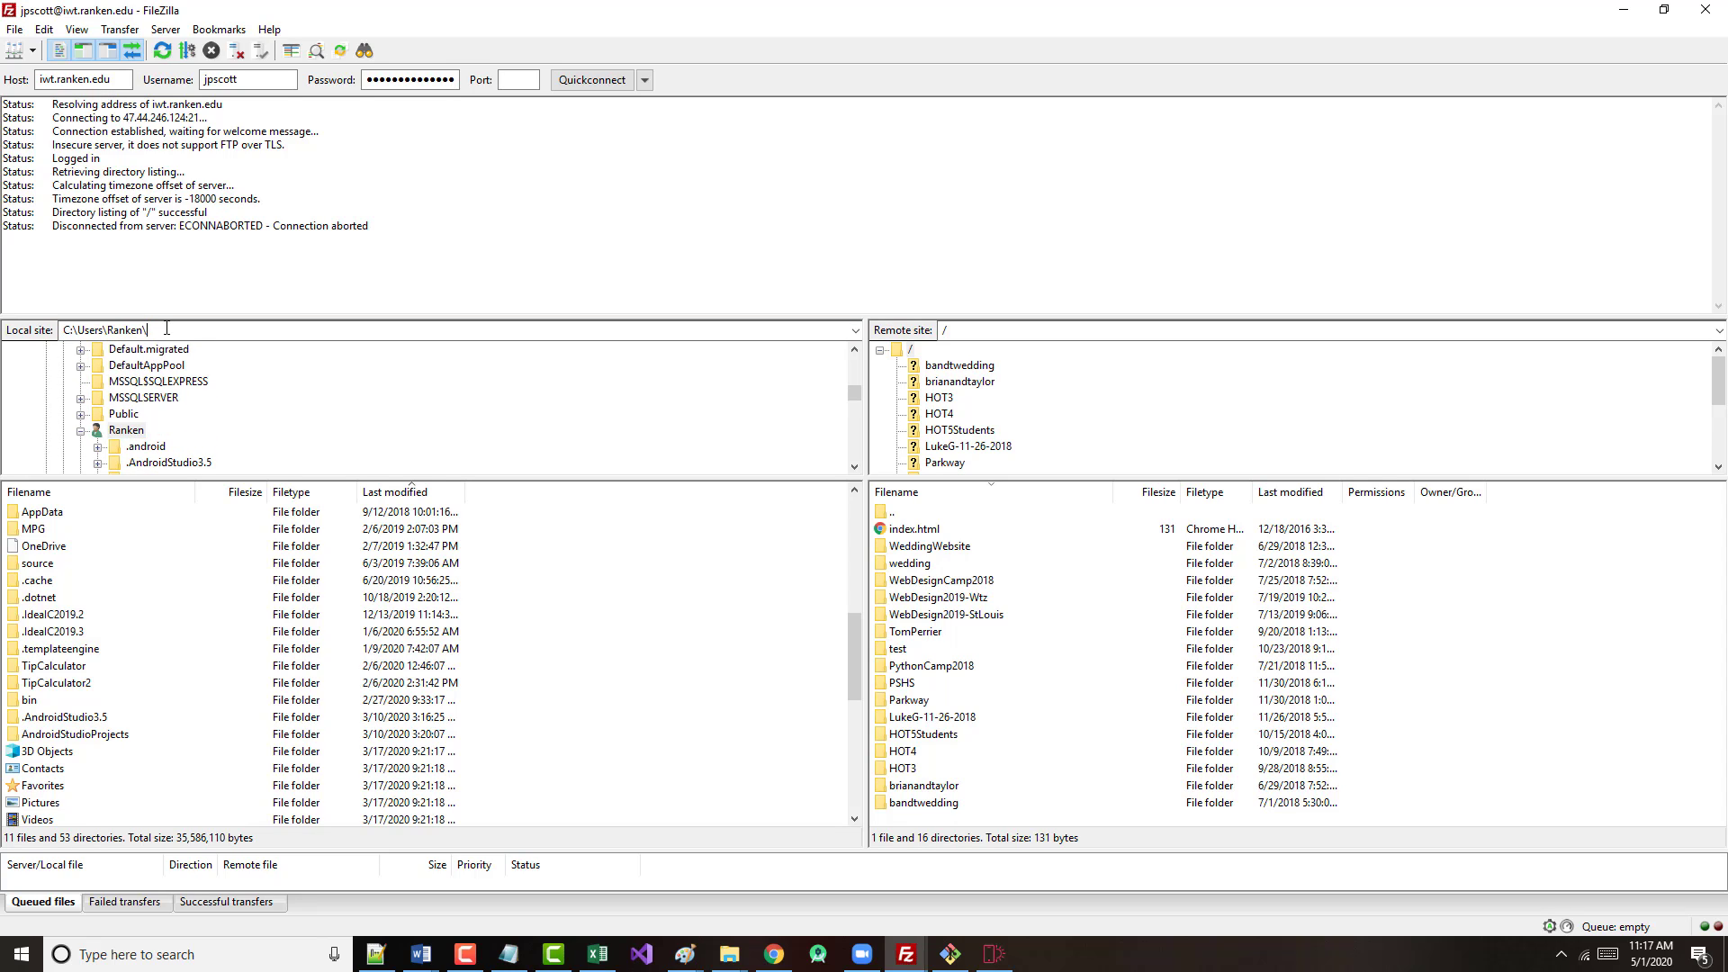
pyautogui.write('Deskto')
pyautogui.press('Return')
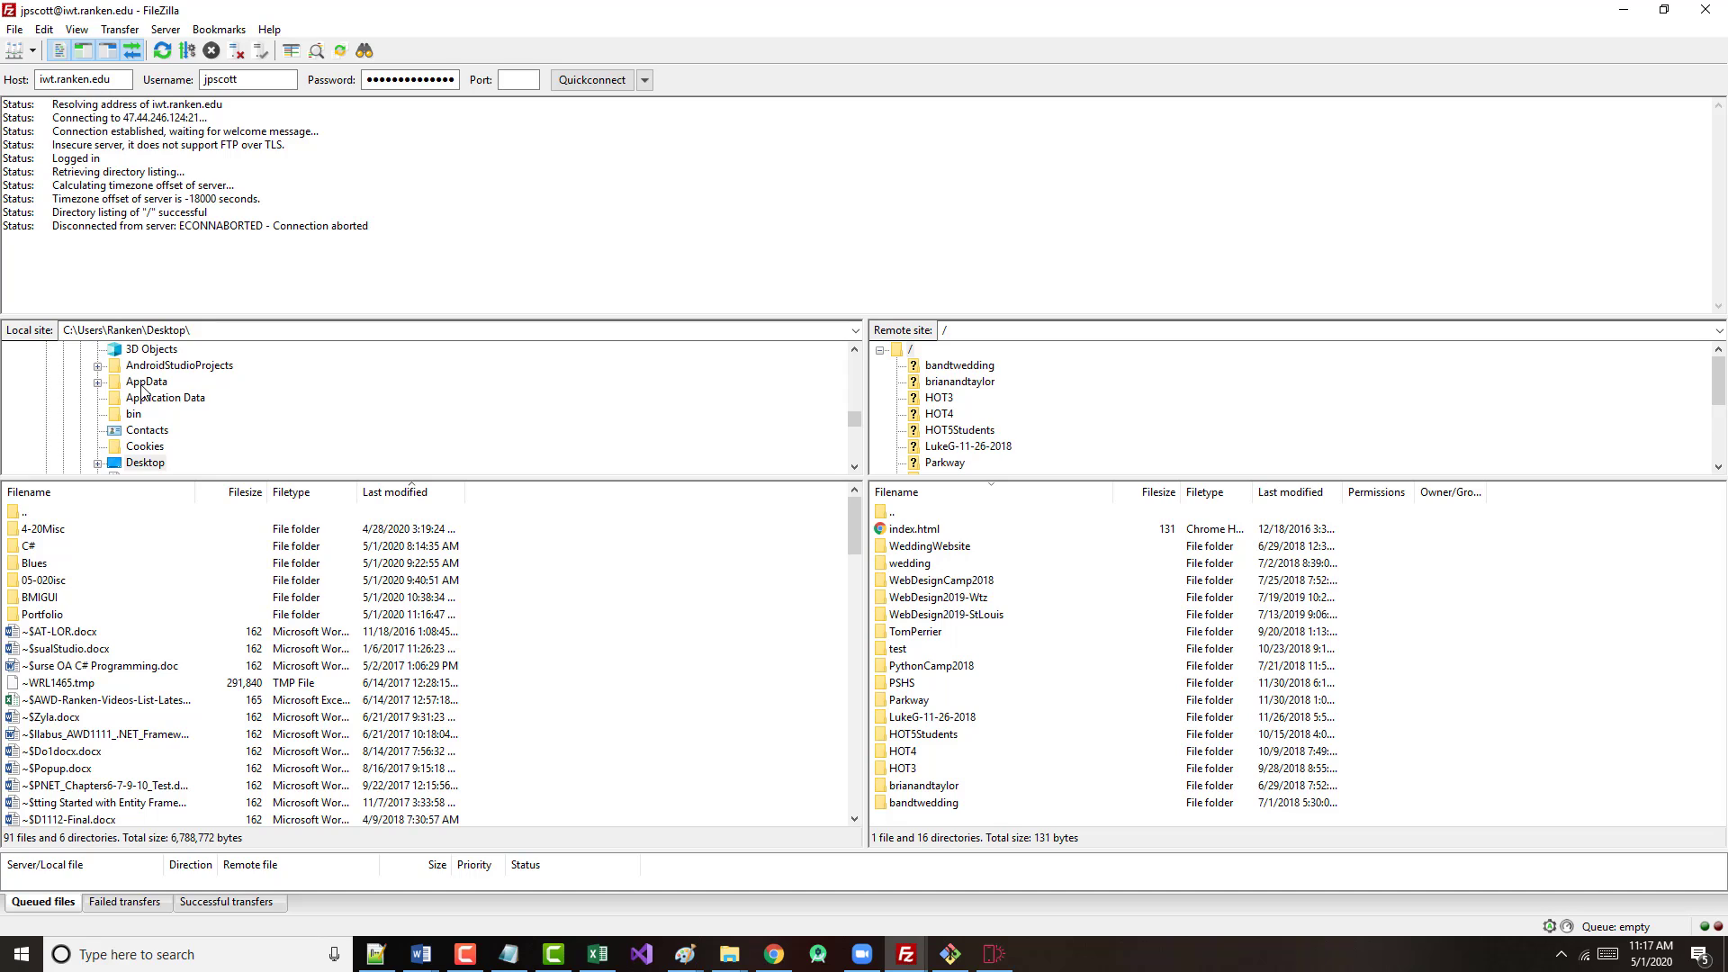
# - Upload the Desktop's Portfolio folder to the root directory of the remote site
pyautogui.click(12, 618)
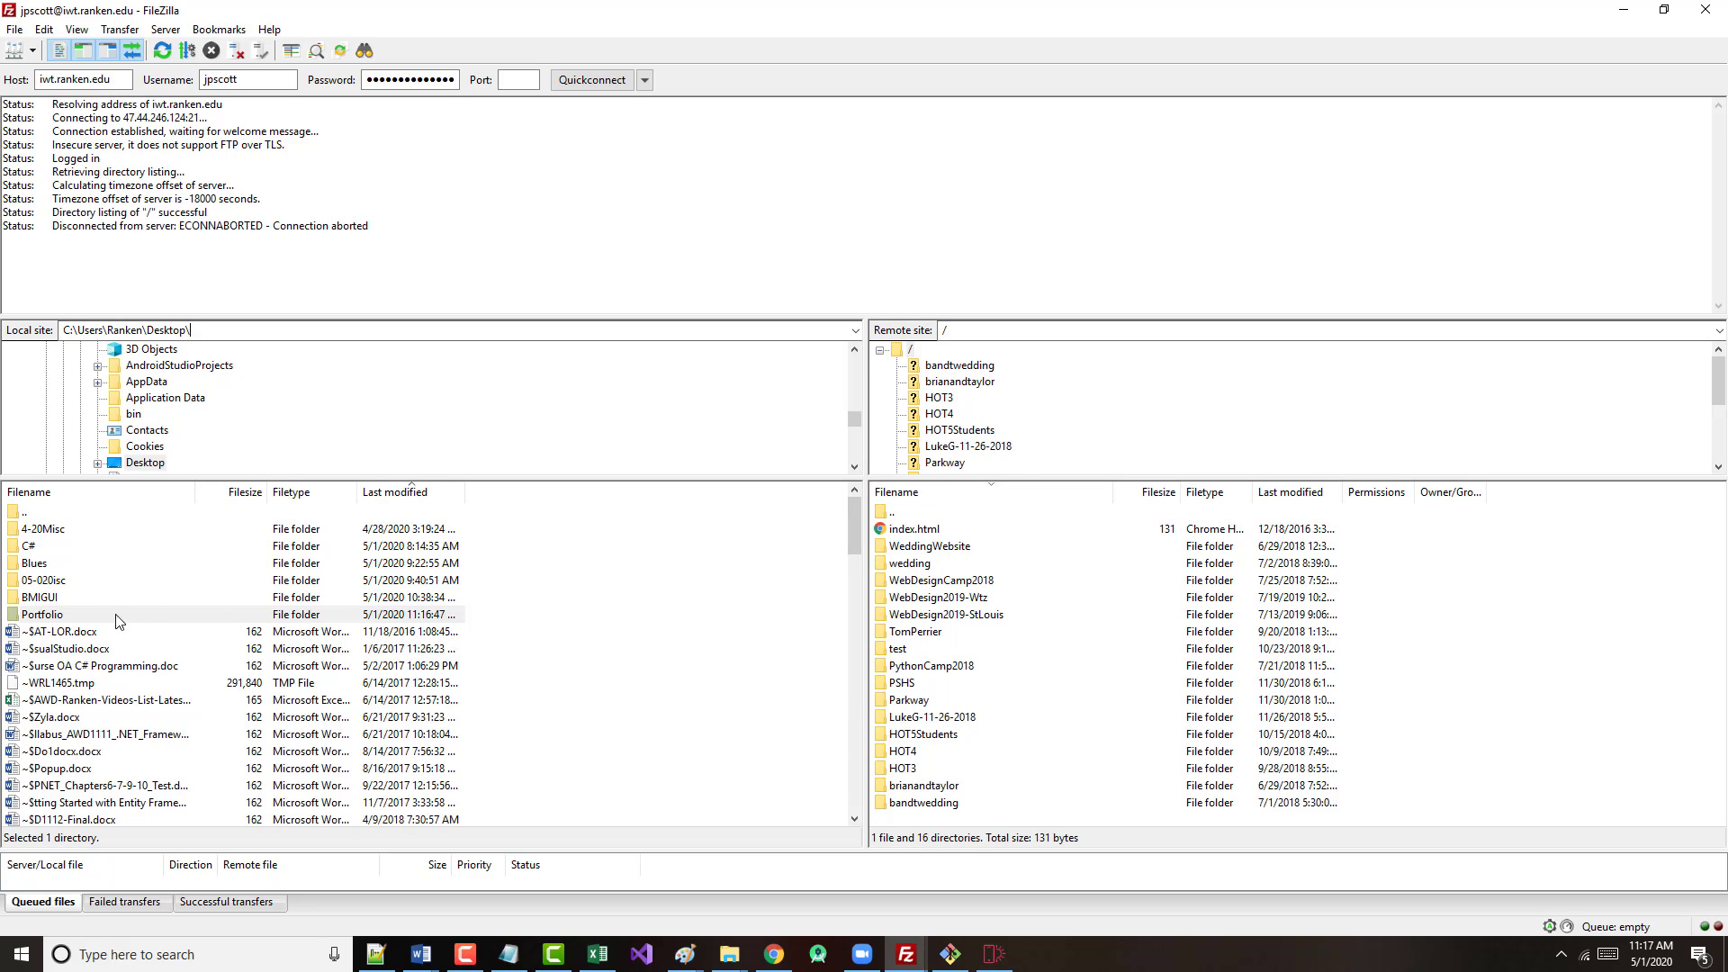
pyautogui.rightClick(83, 621)
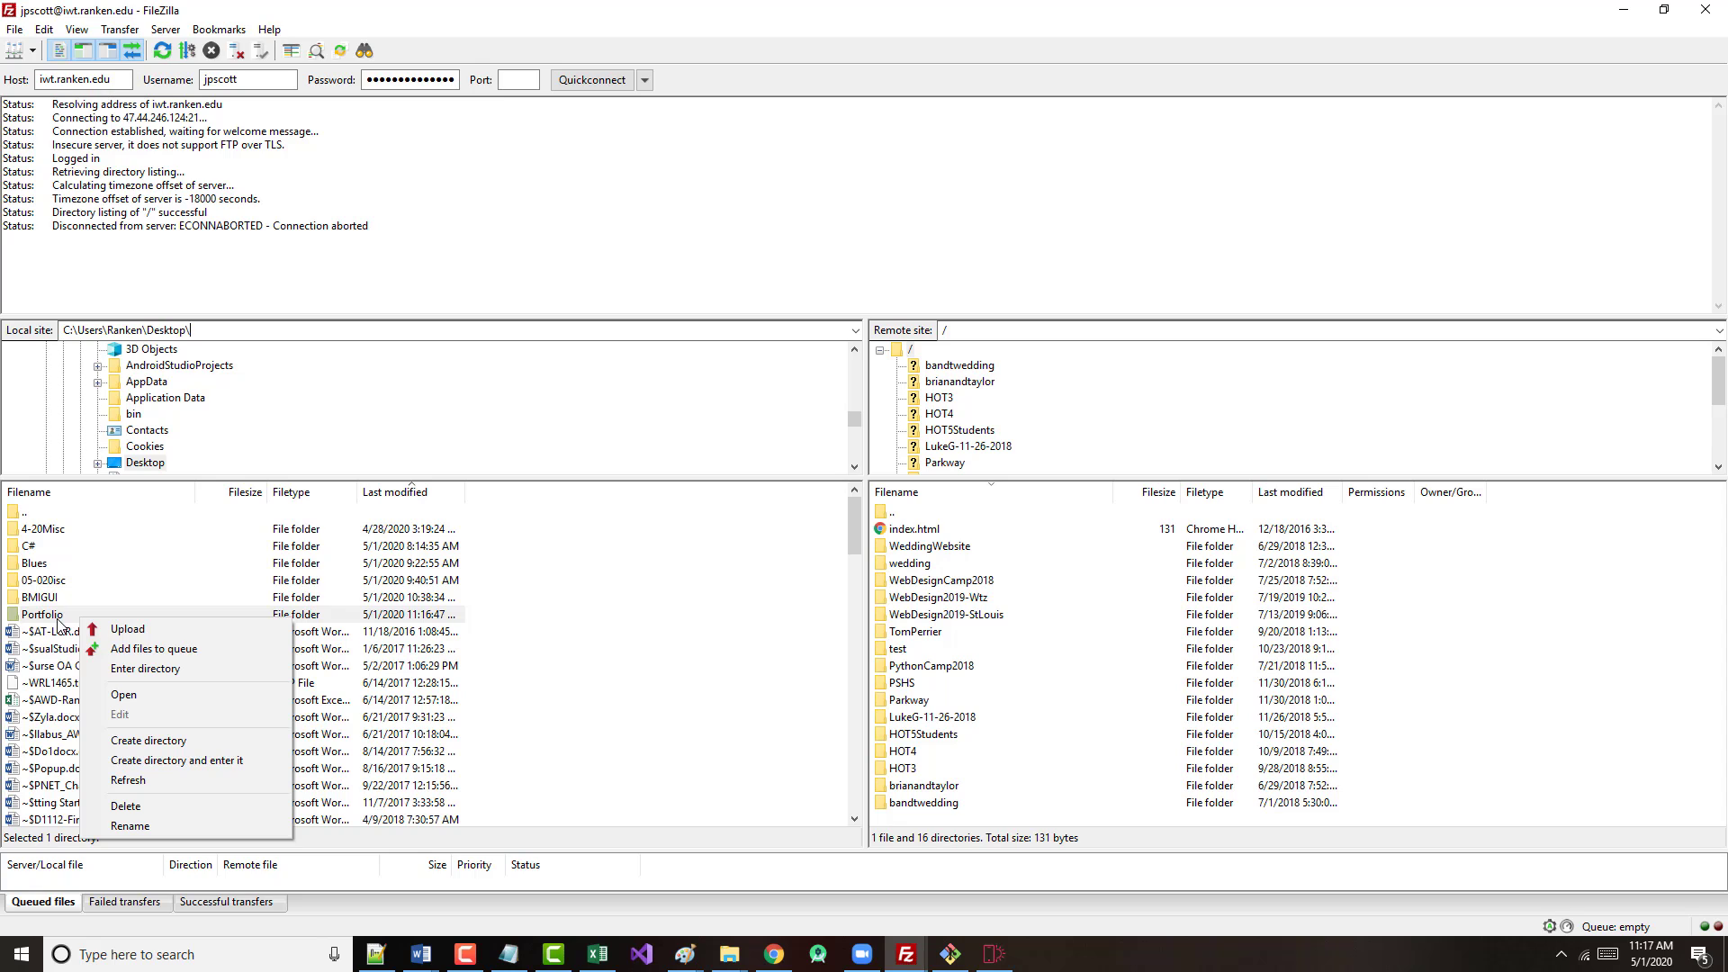
pyautogui.moveTo(12, 621); pyautogui.dragTo(1545, 616)
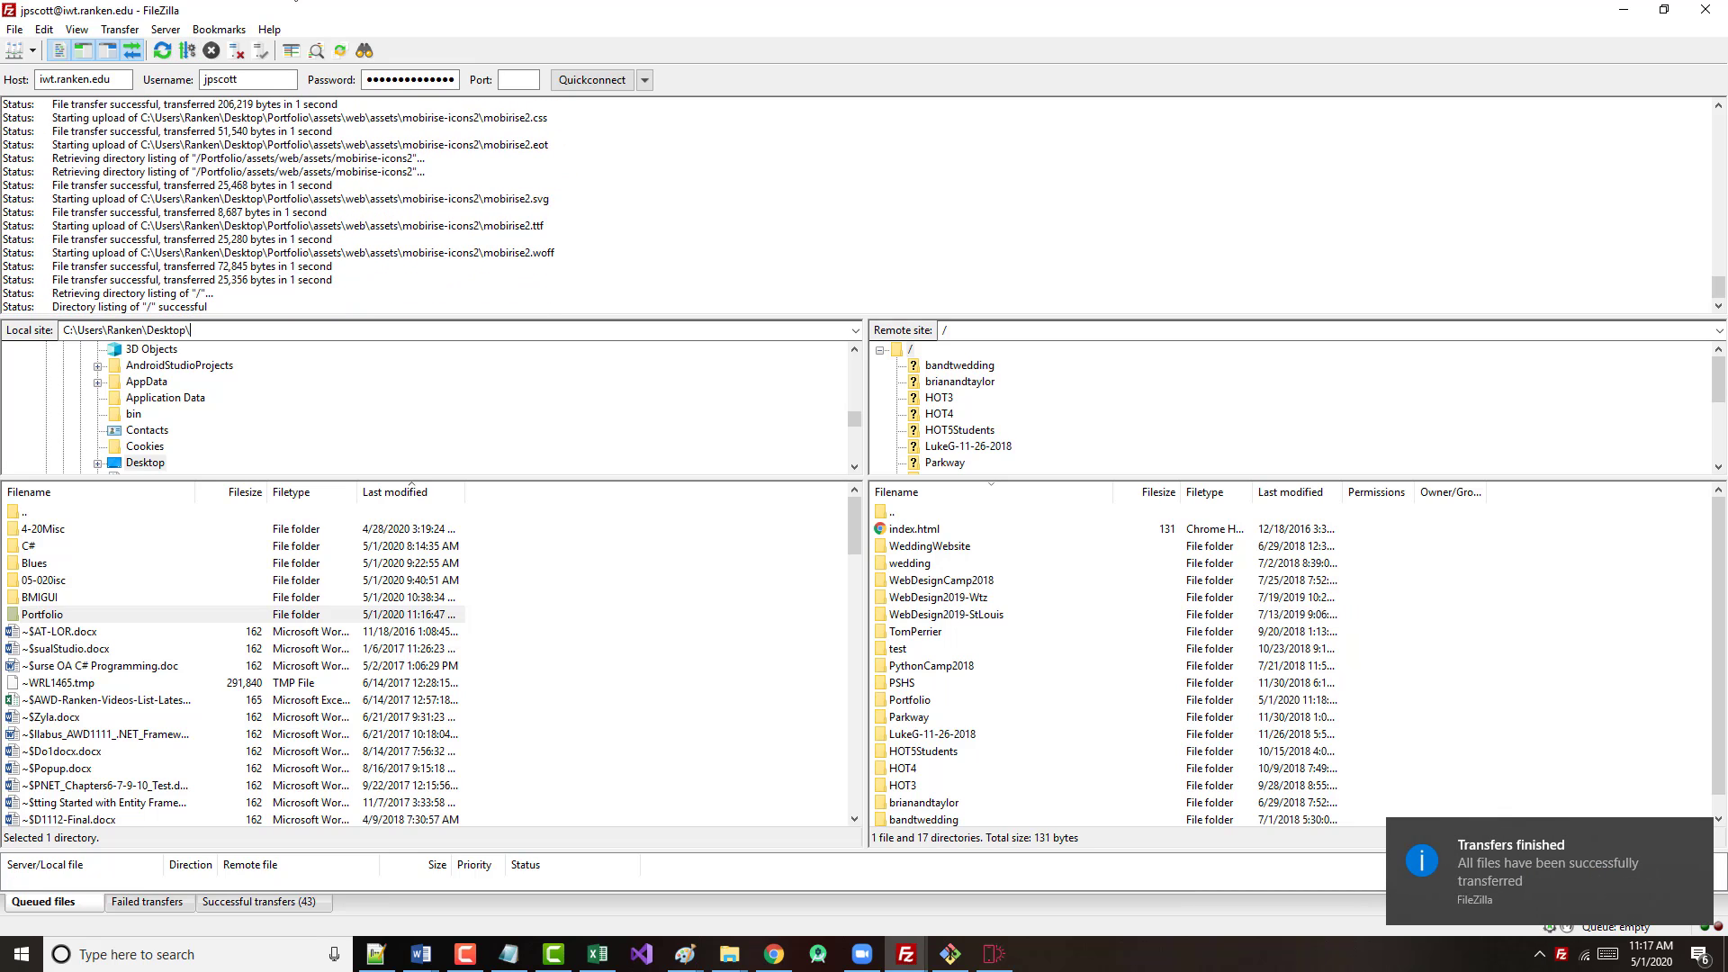
# - Switch to Chrome and close the local Home preview, the St. Louis search, the GitHub repository and the body mass index search
pyautogui.click(774, 954)
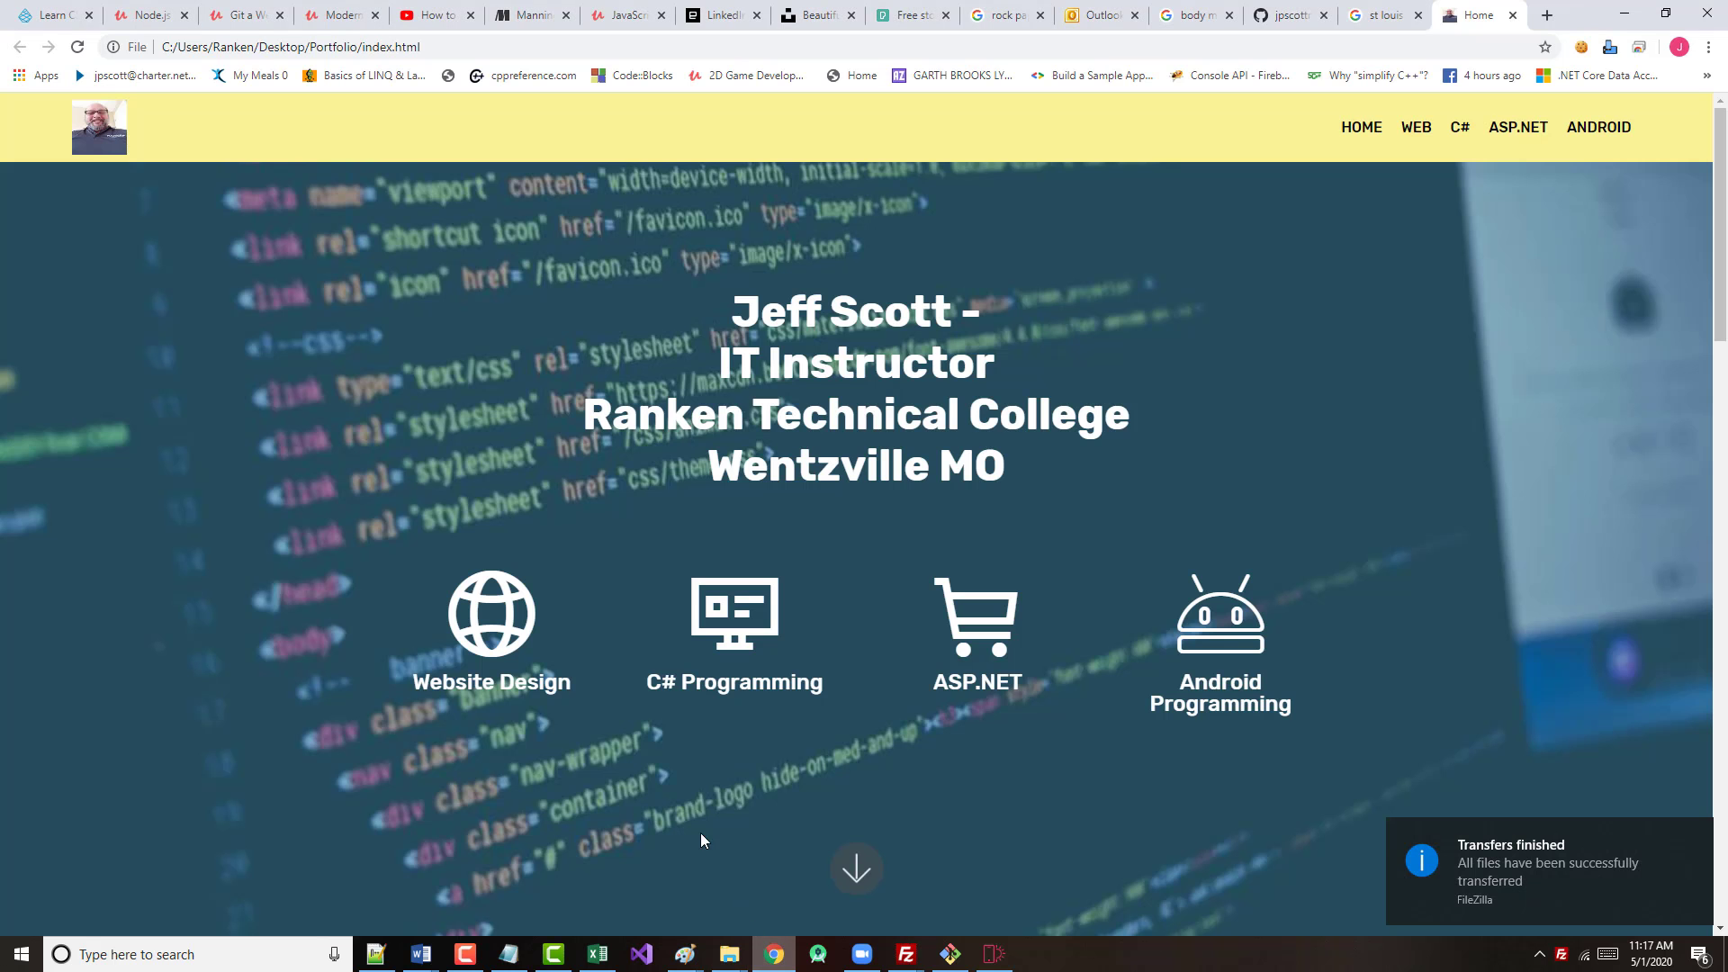
pyautogui.click(455, 54)
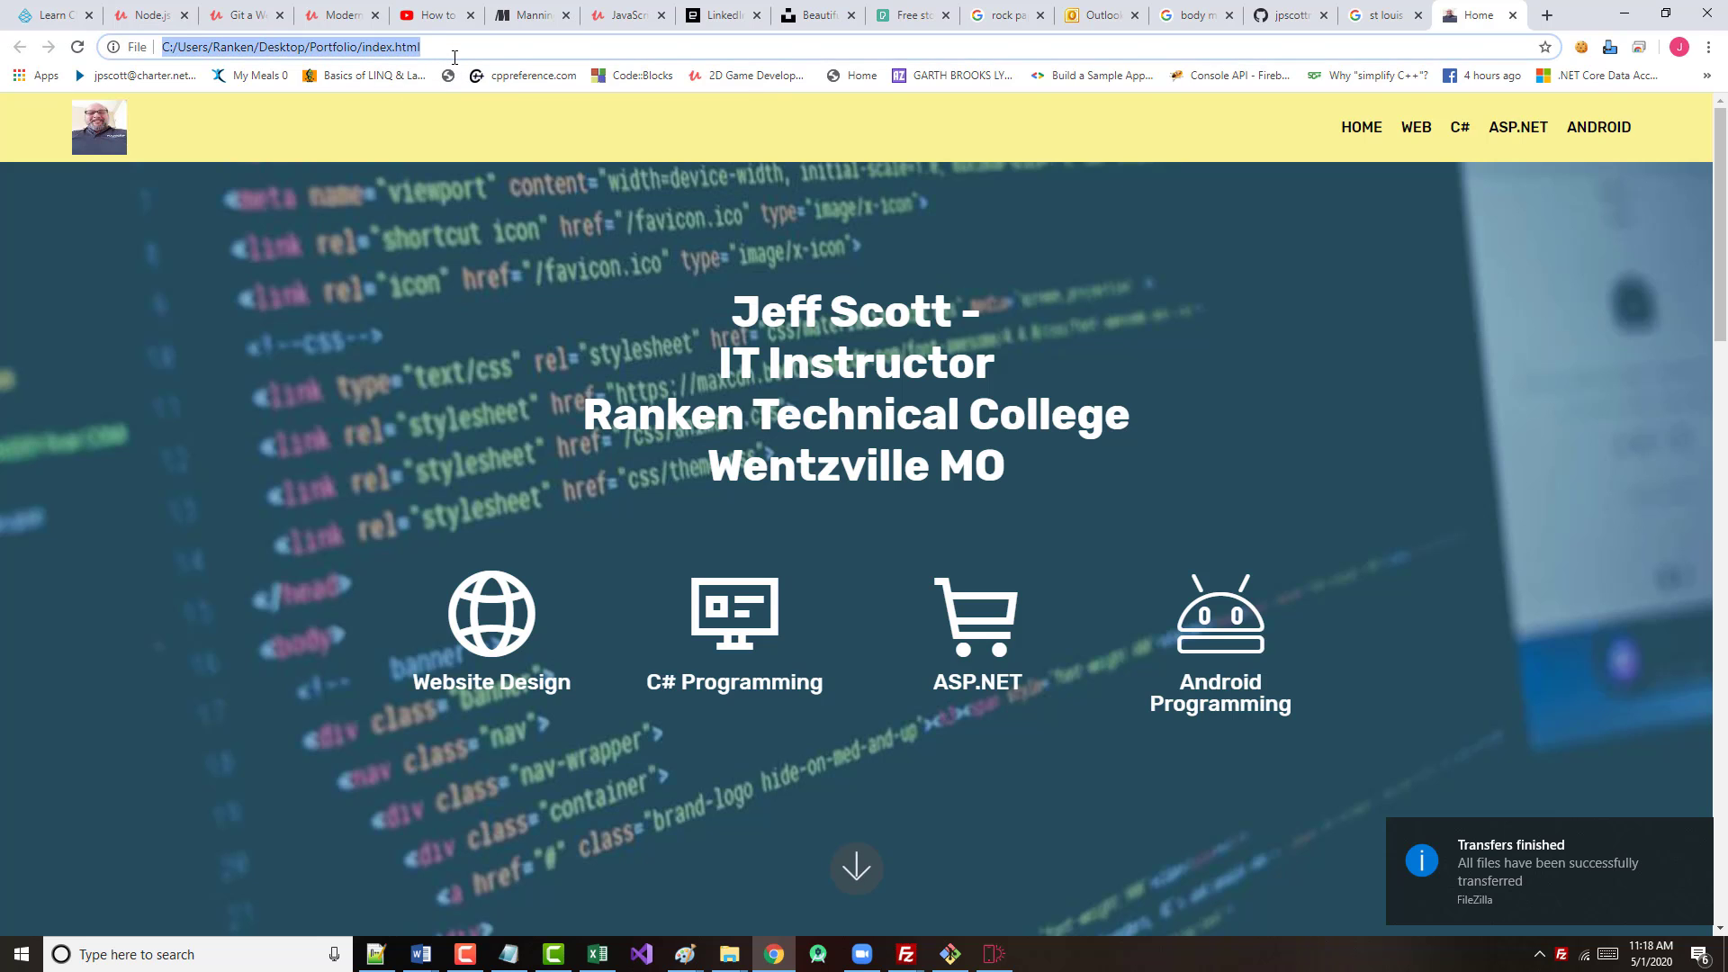
pyautogui.click(1513, 15)
pyautogui.click(1513, 16)
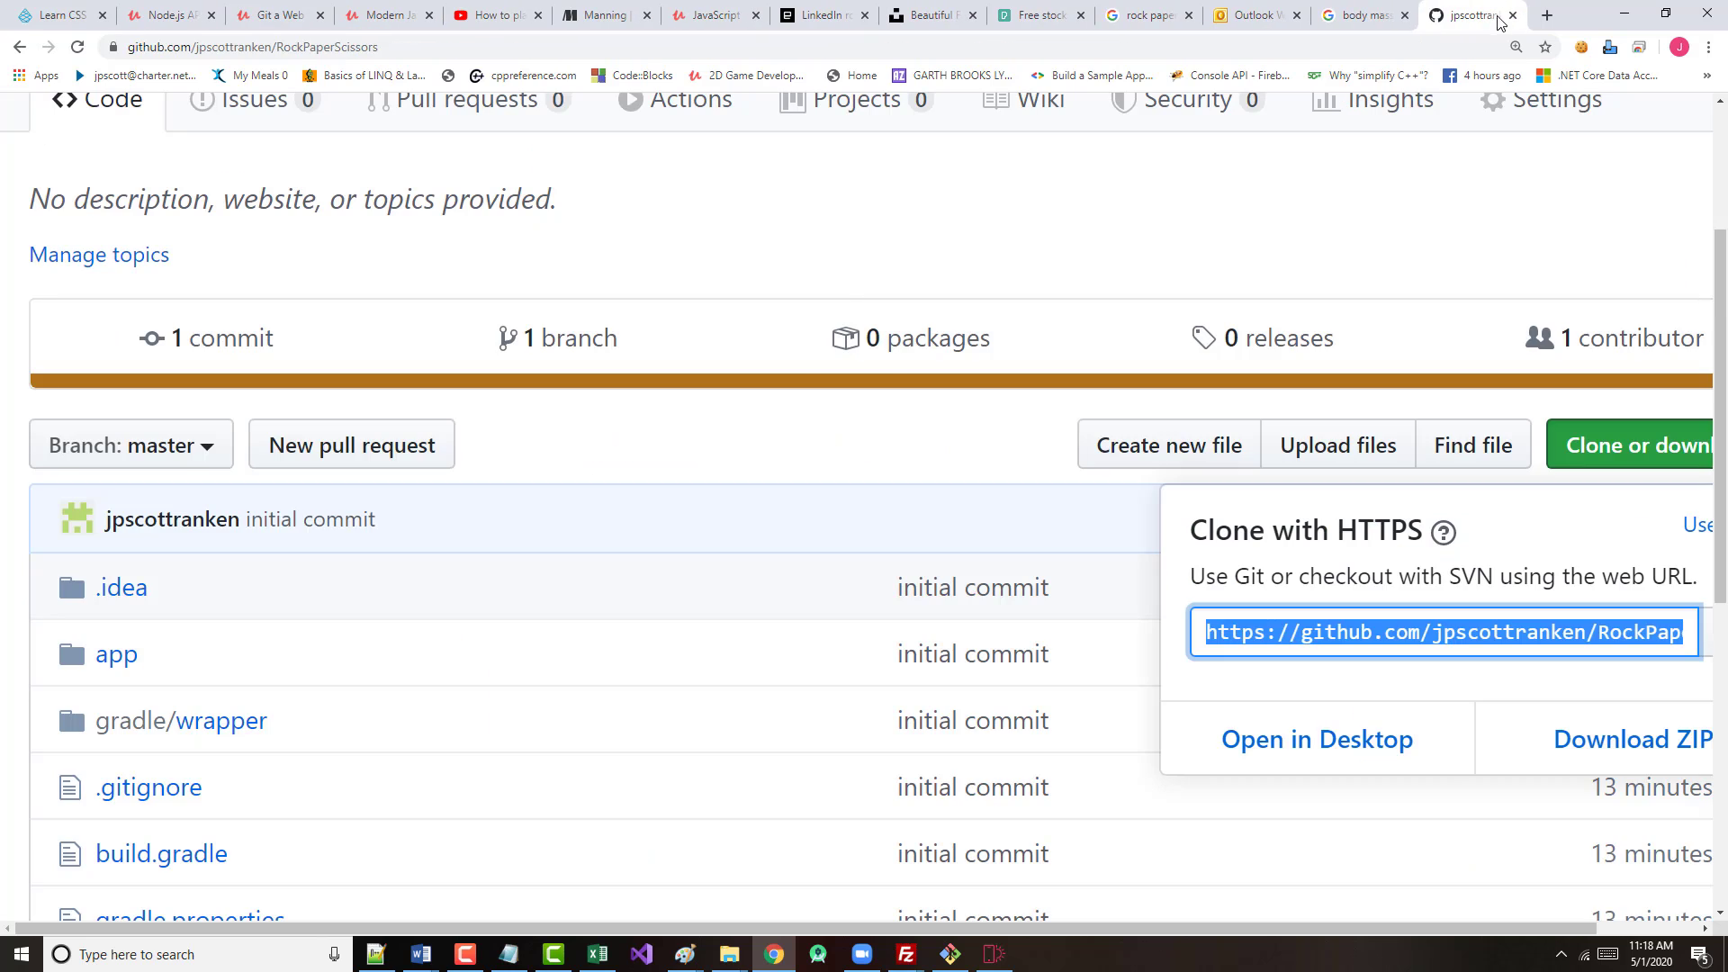
pyautogui.click(1513, 16)
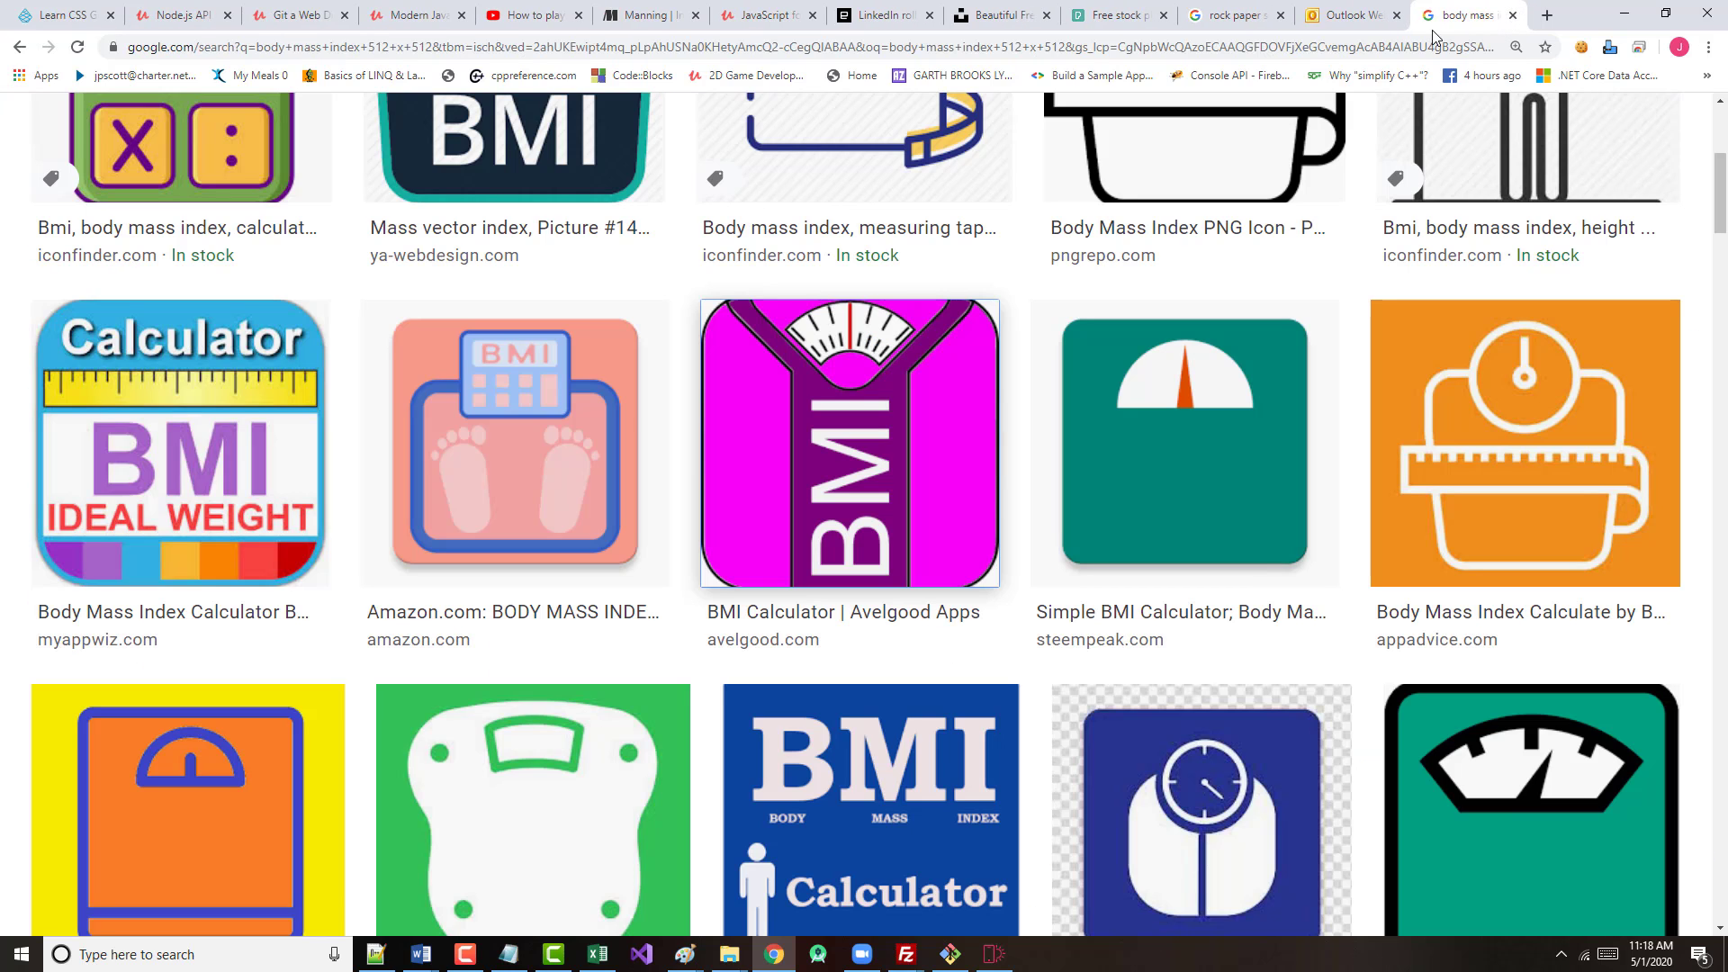
pyautogui.click(1513, 16)
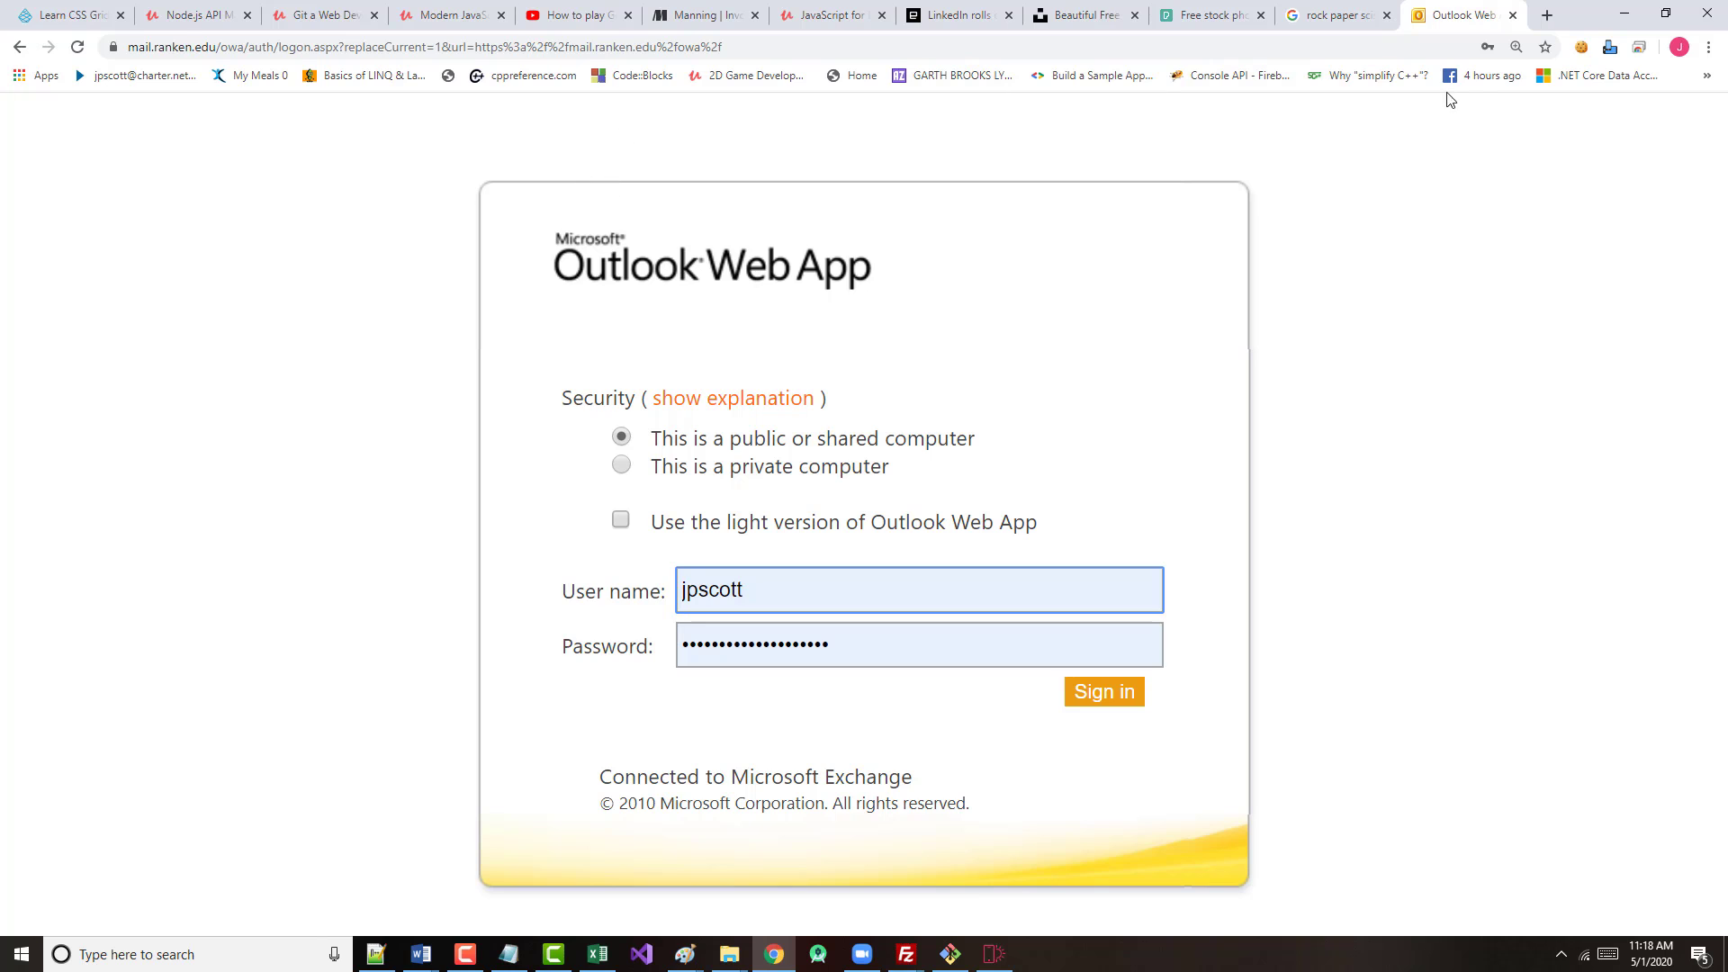
# - Open the uploaded portfolio under the instructor's account on iwt.ranken.edu in a new tab and review the page down to the contact form
pyautogui.click(1548, 15)
pyautogui.write('iwt')
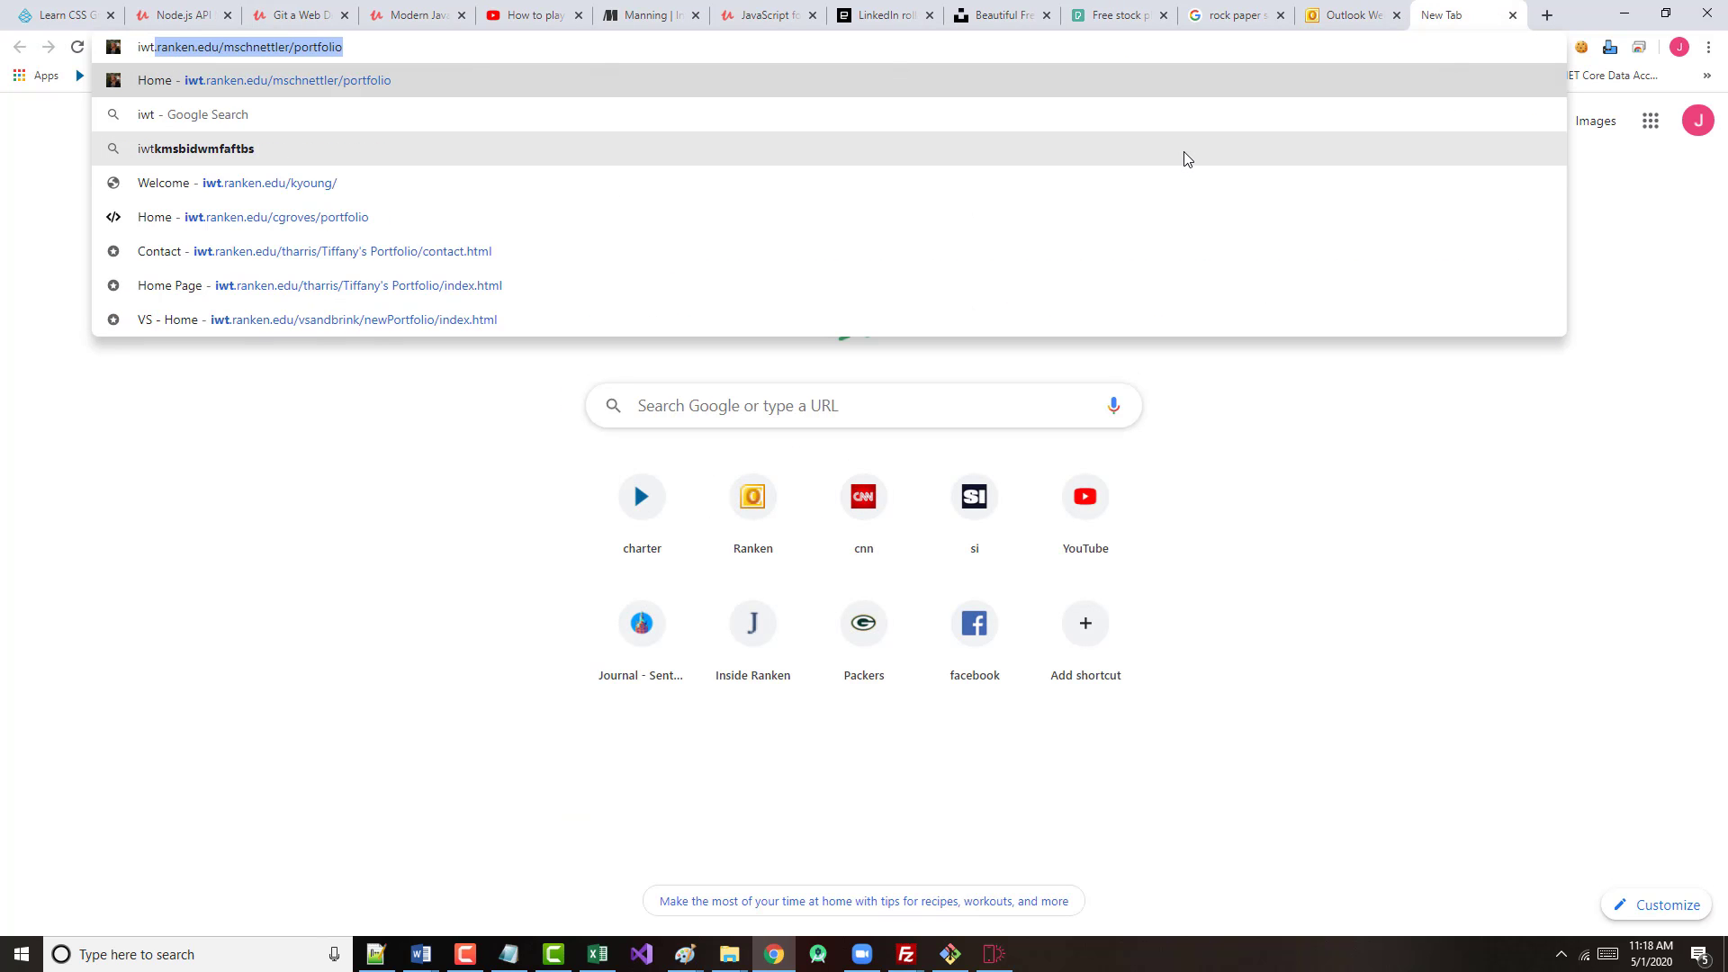
pyautogui.write('.ranken.ed')
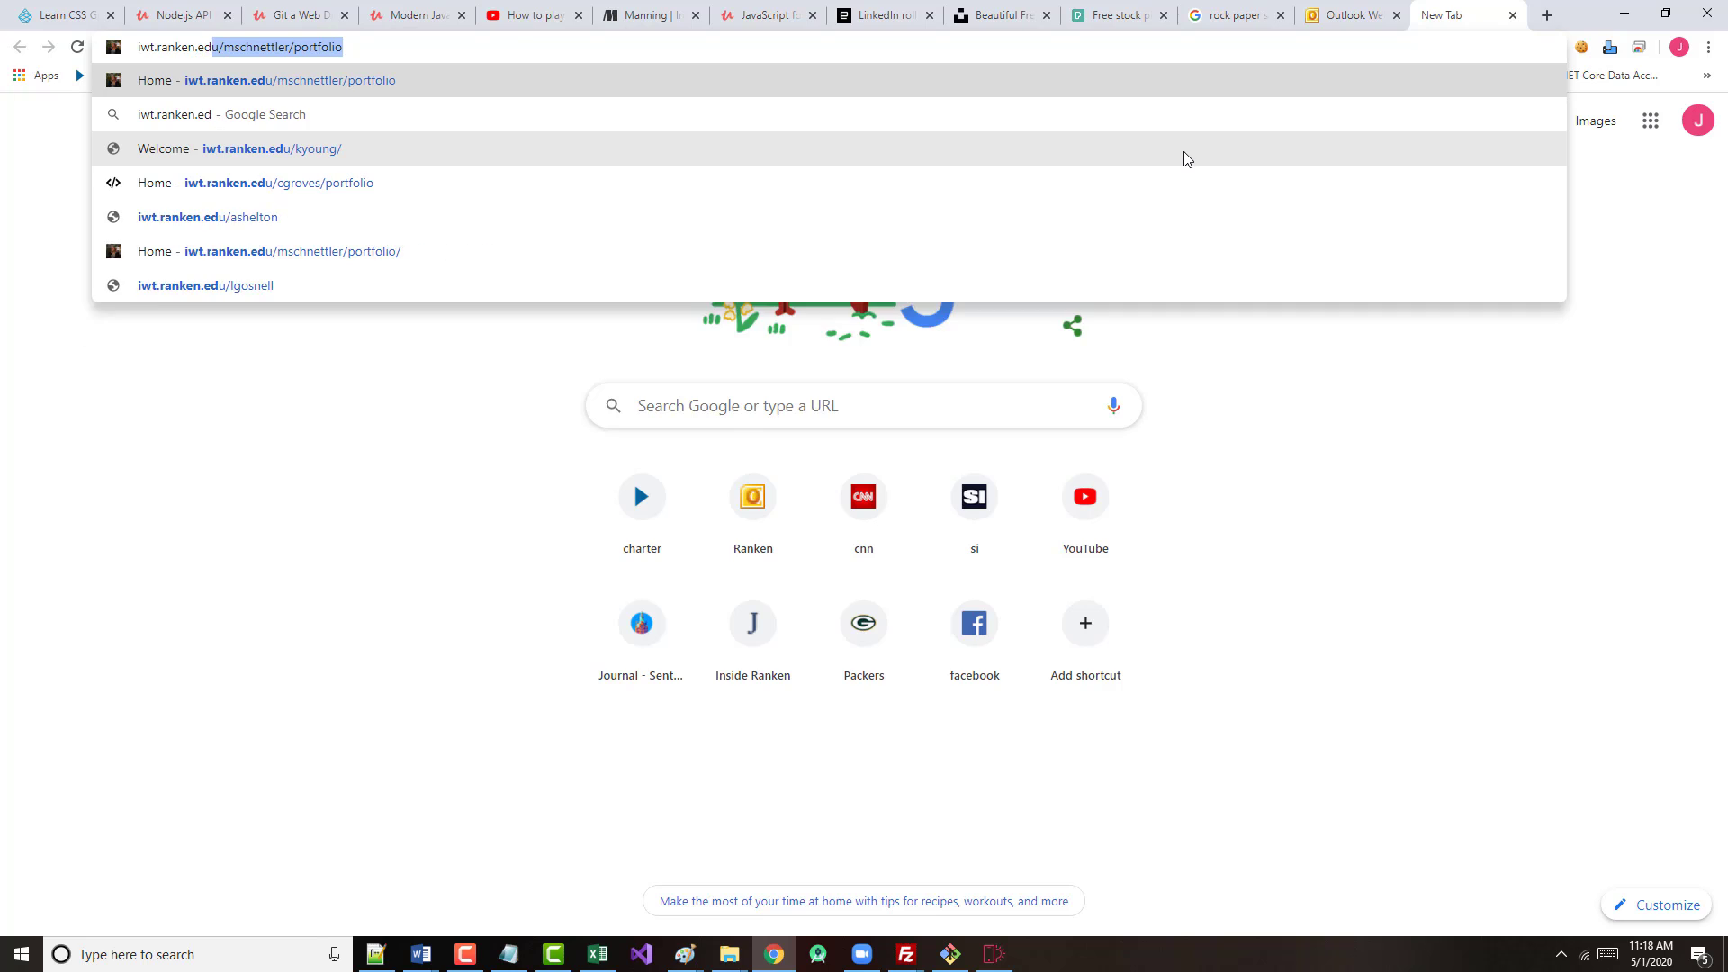
pyautogui.write('u/jpscott')
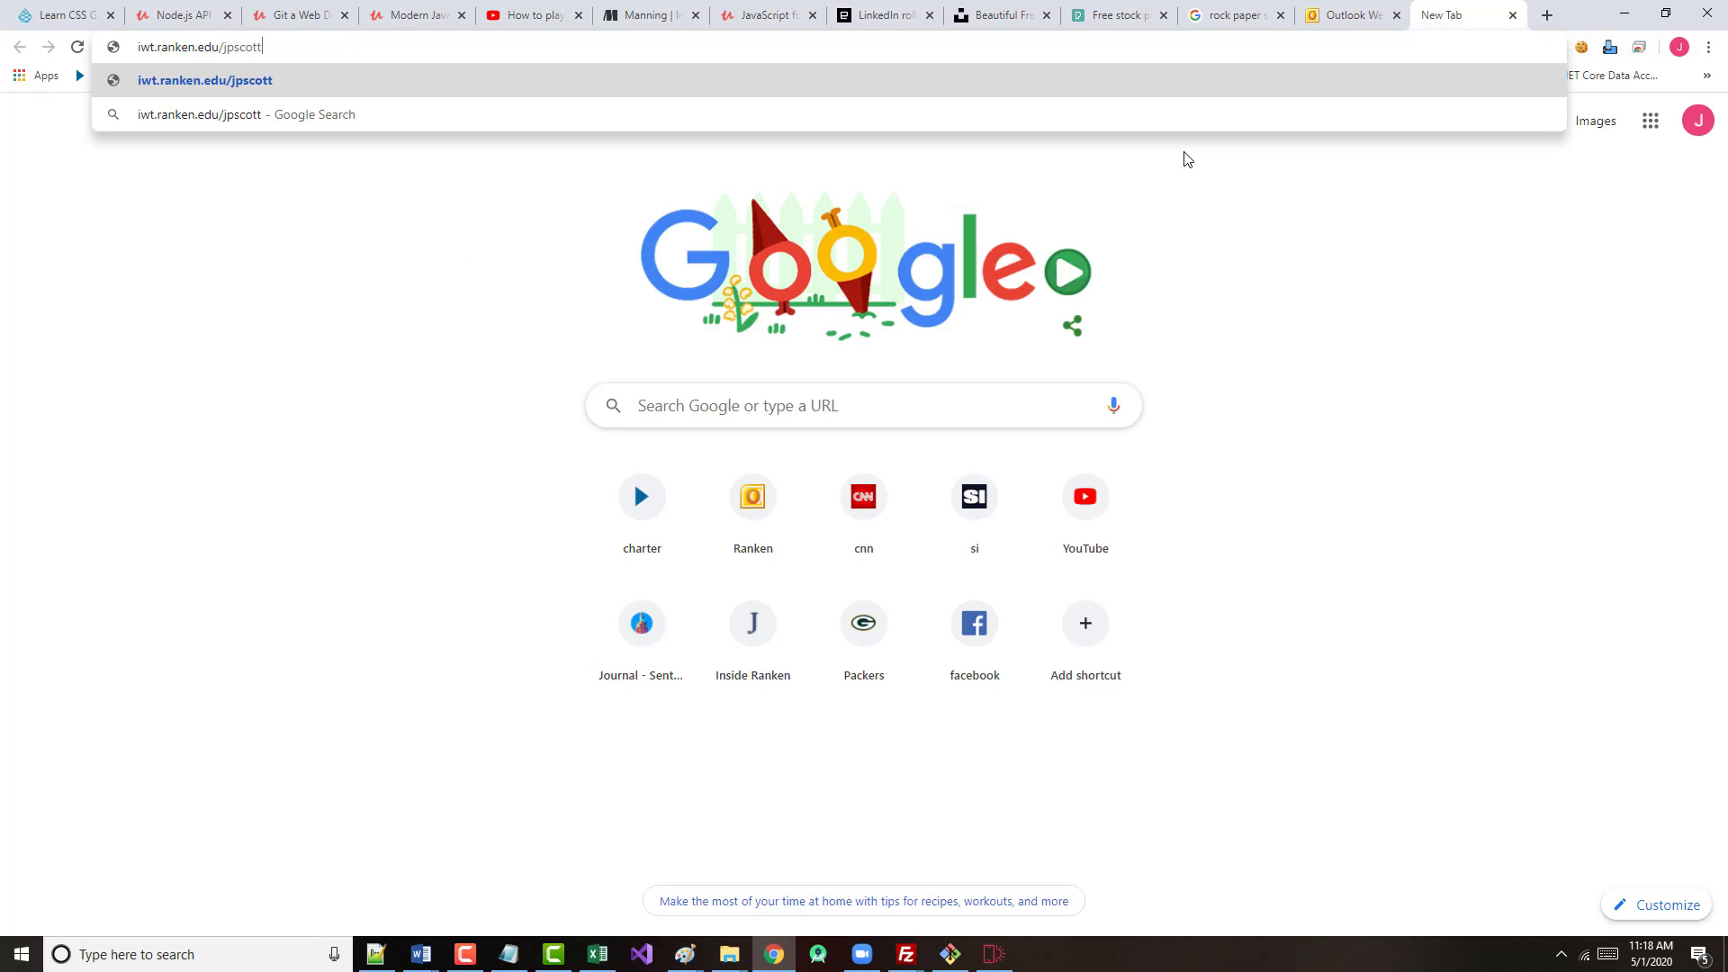
pyautogui.write('/portfolio')
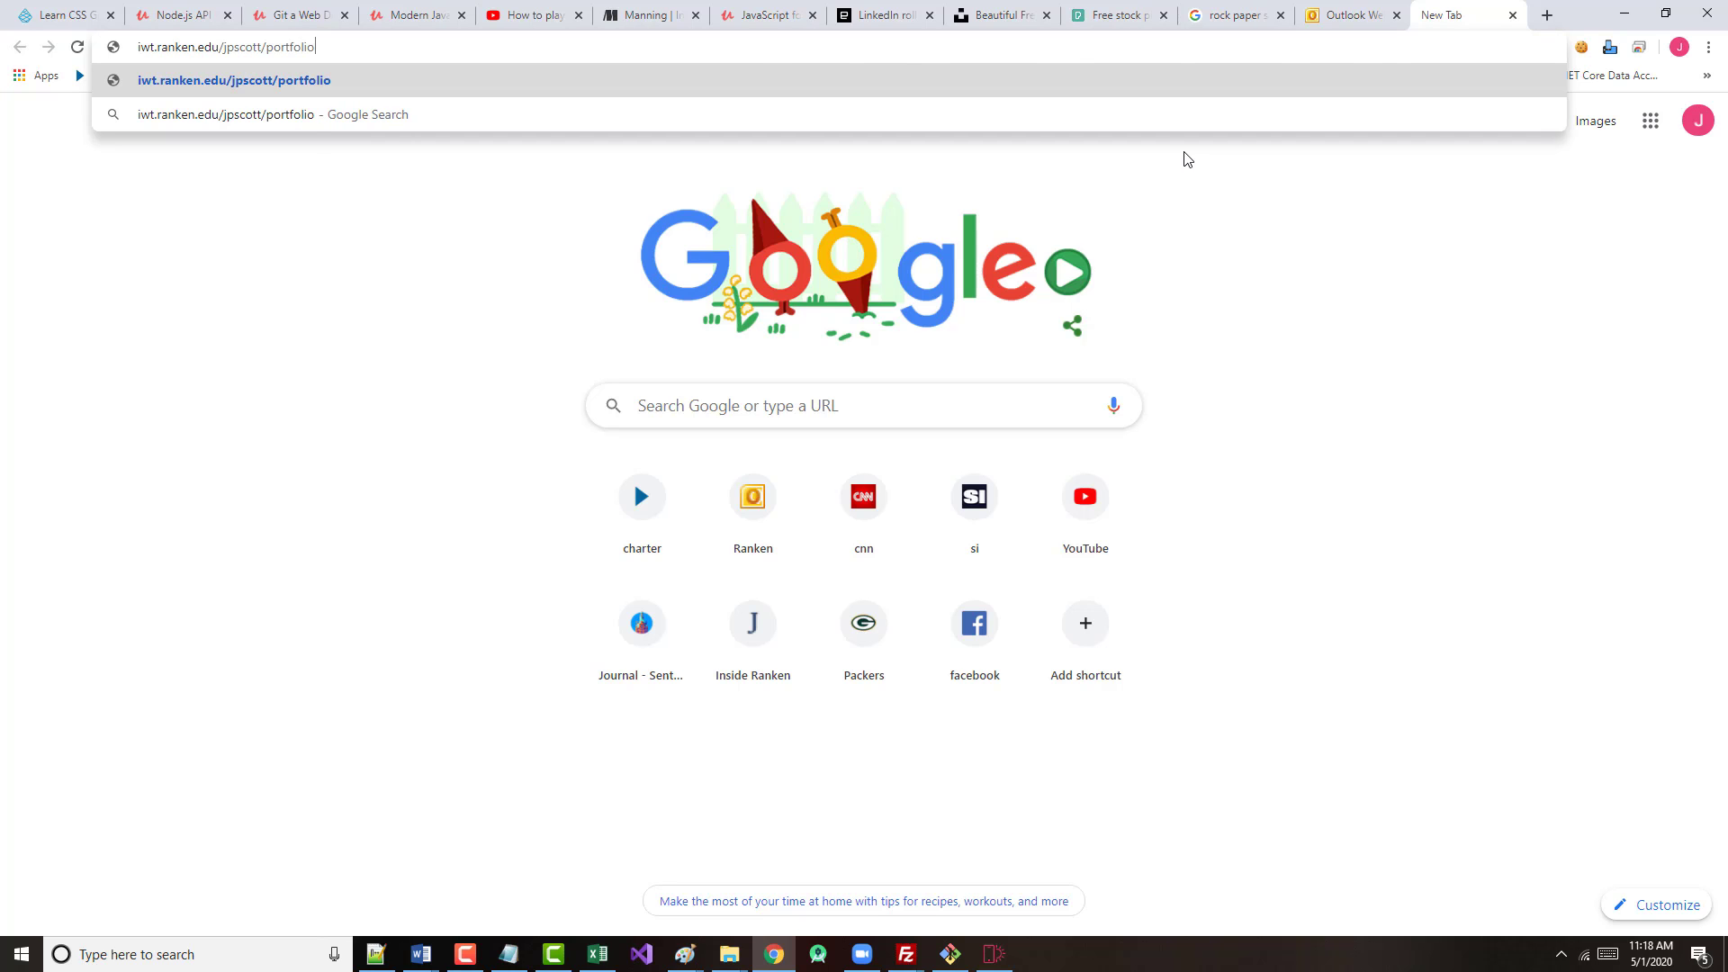
pyautogui.press('Return')
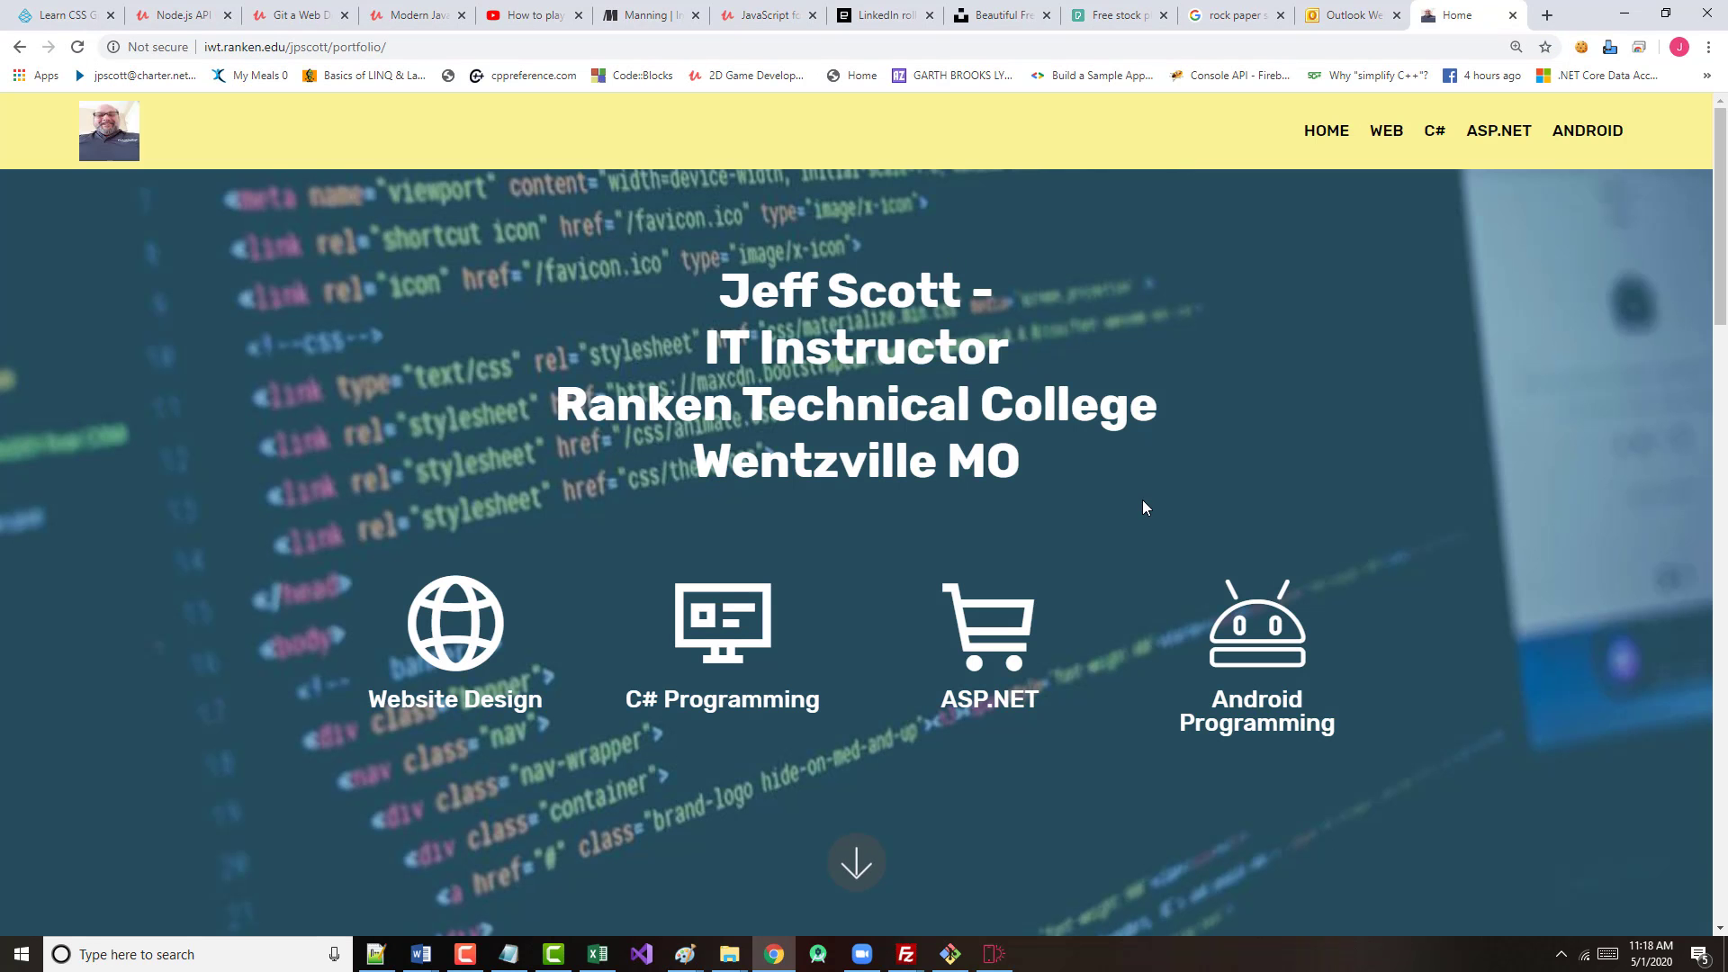
pyautogui.scroll(-10, 1053, 477)
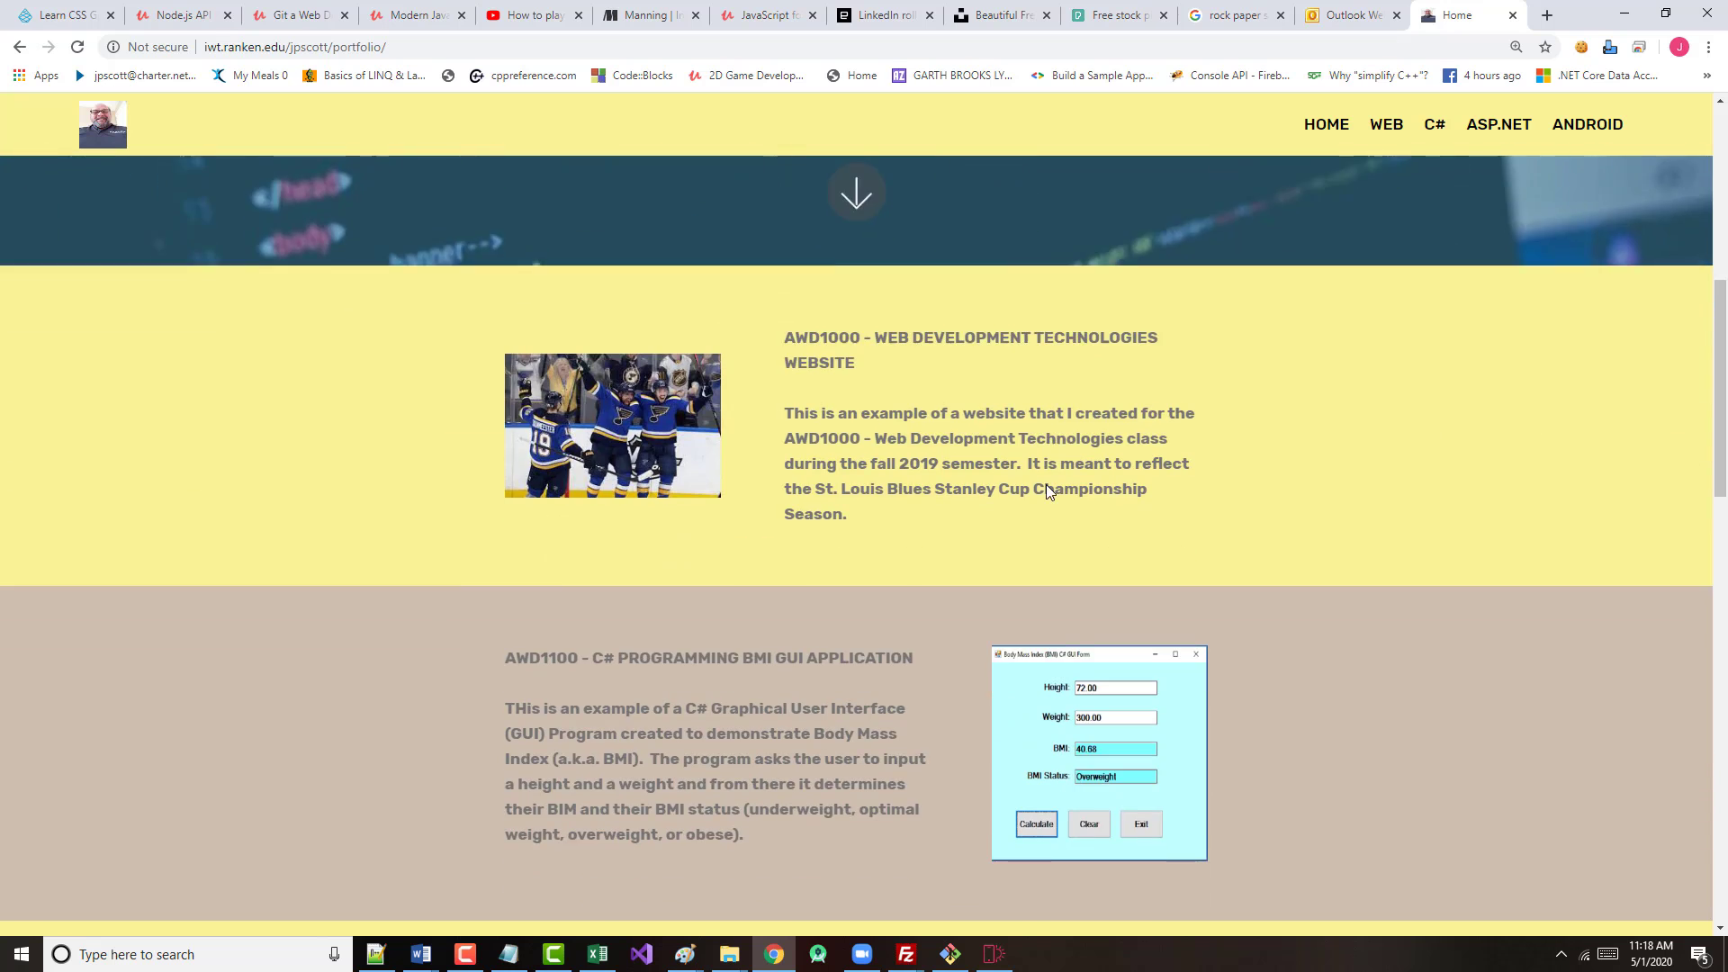
pyautogui.scroll(-15, 1044, 492)
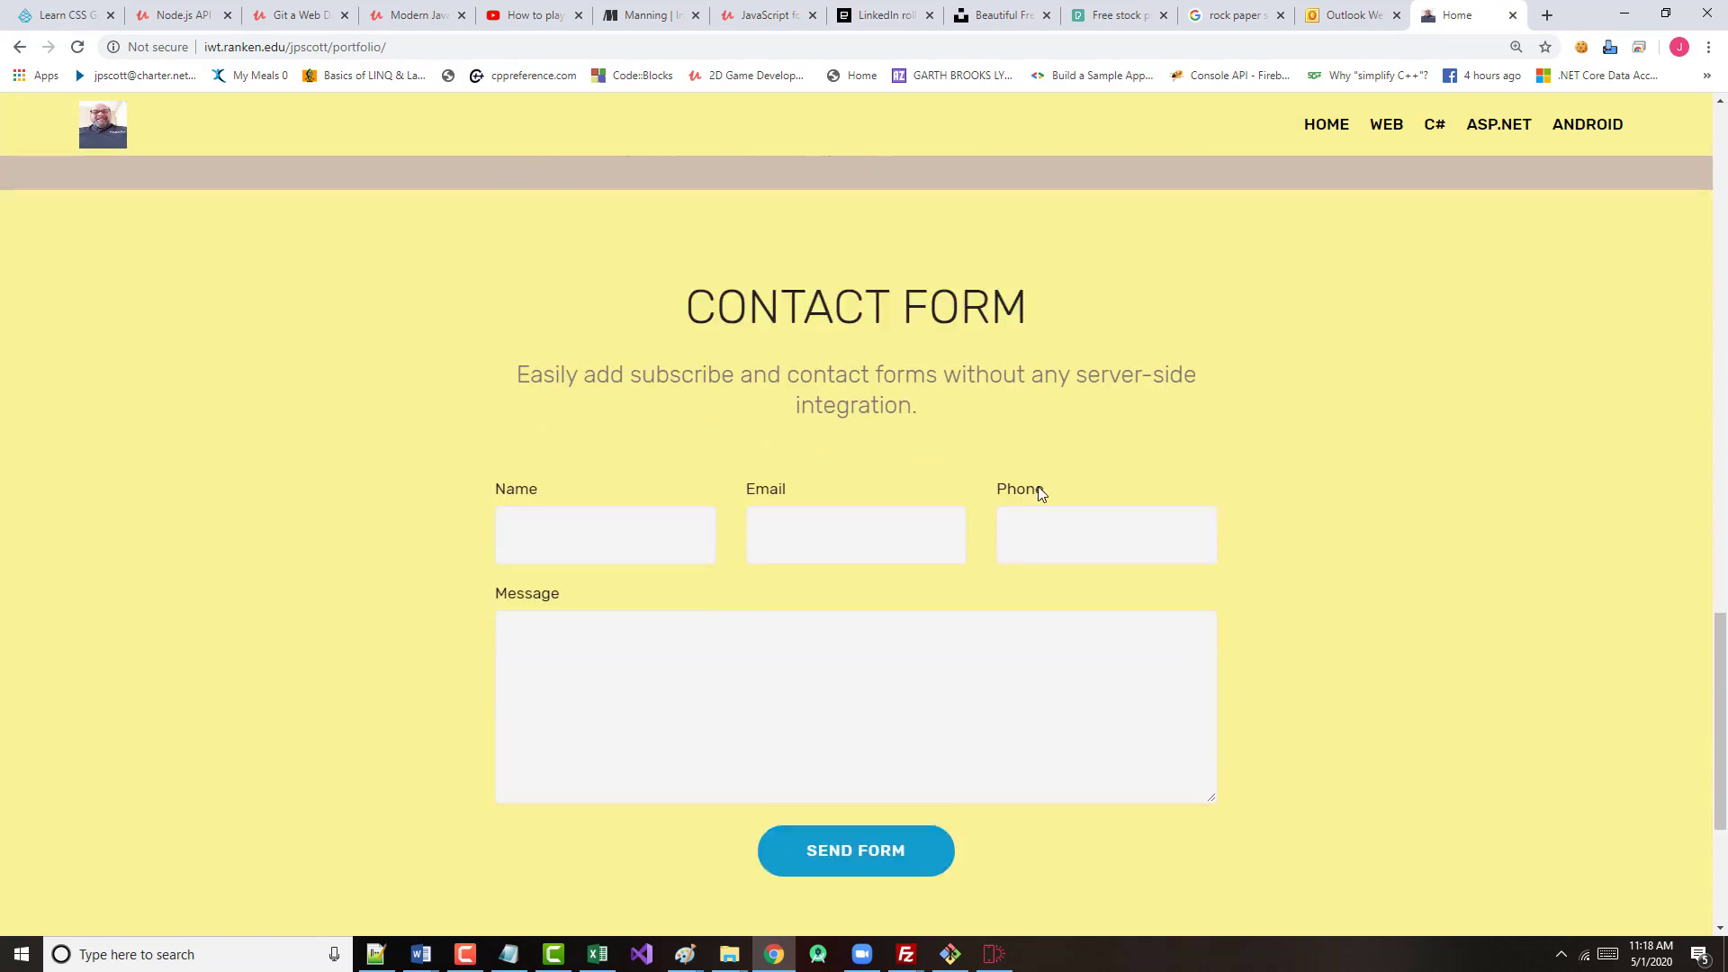
pyautogui.scroll(20, 1017, 495)
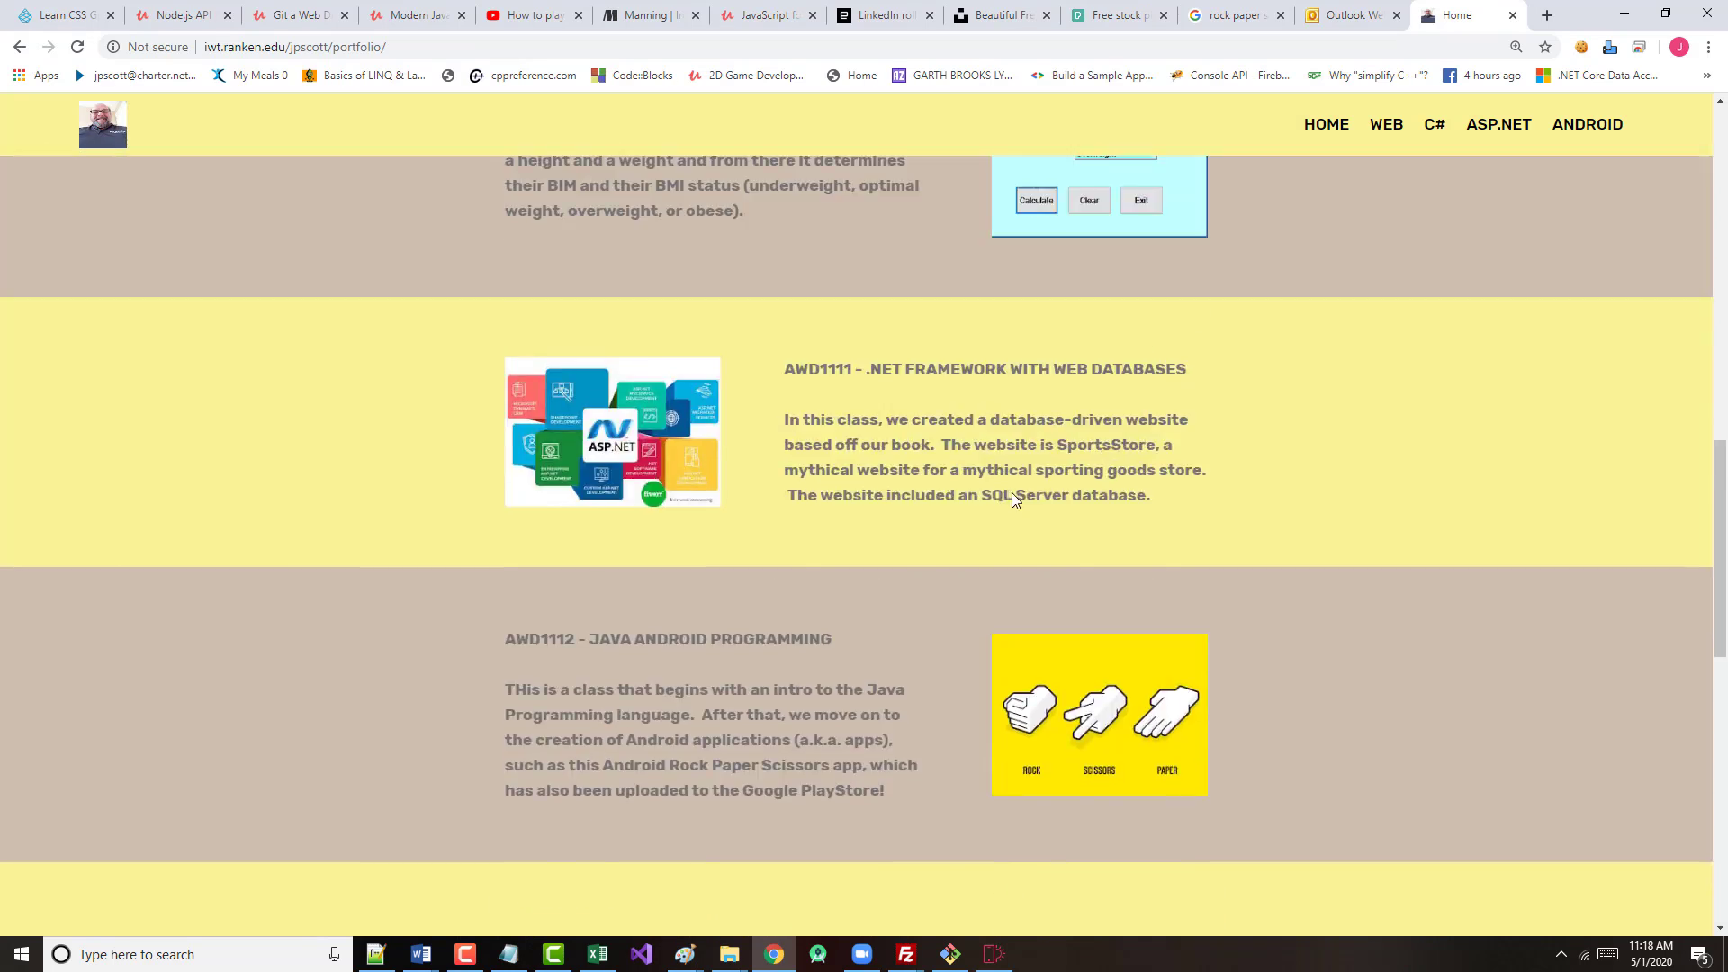
pyautogui.scroll(3, 1019, 491)
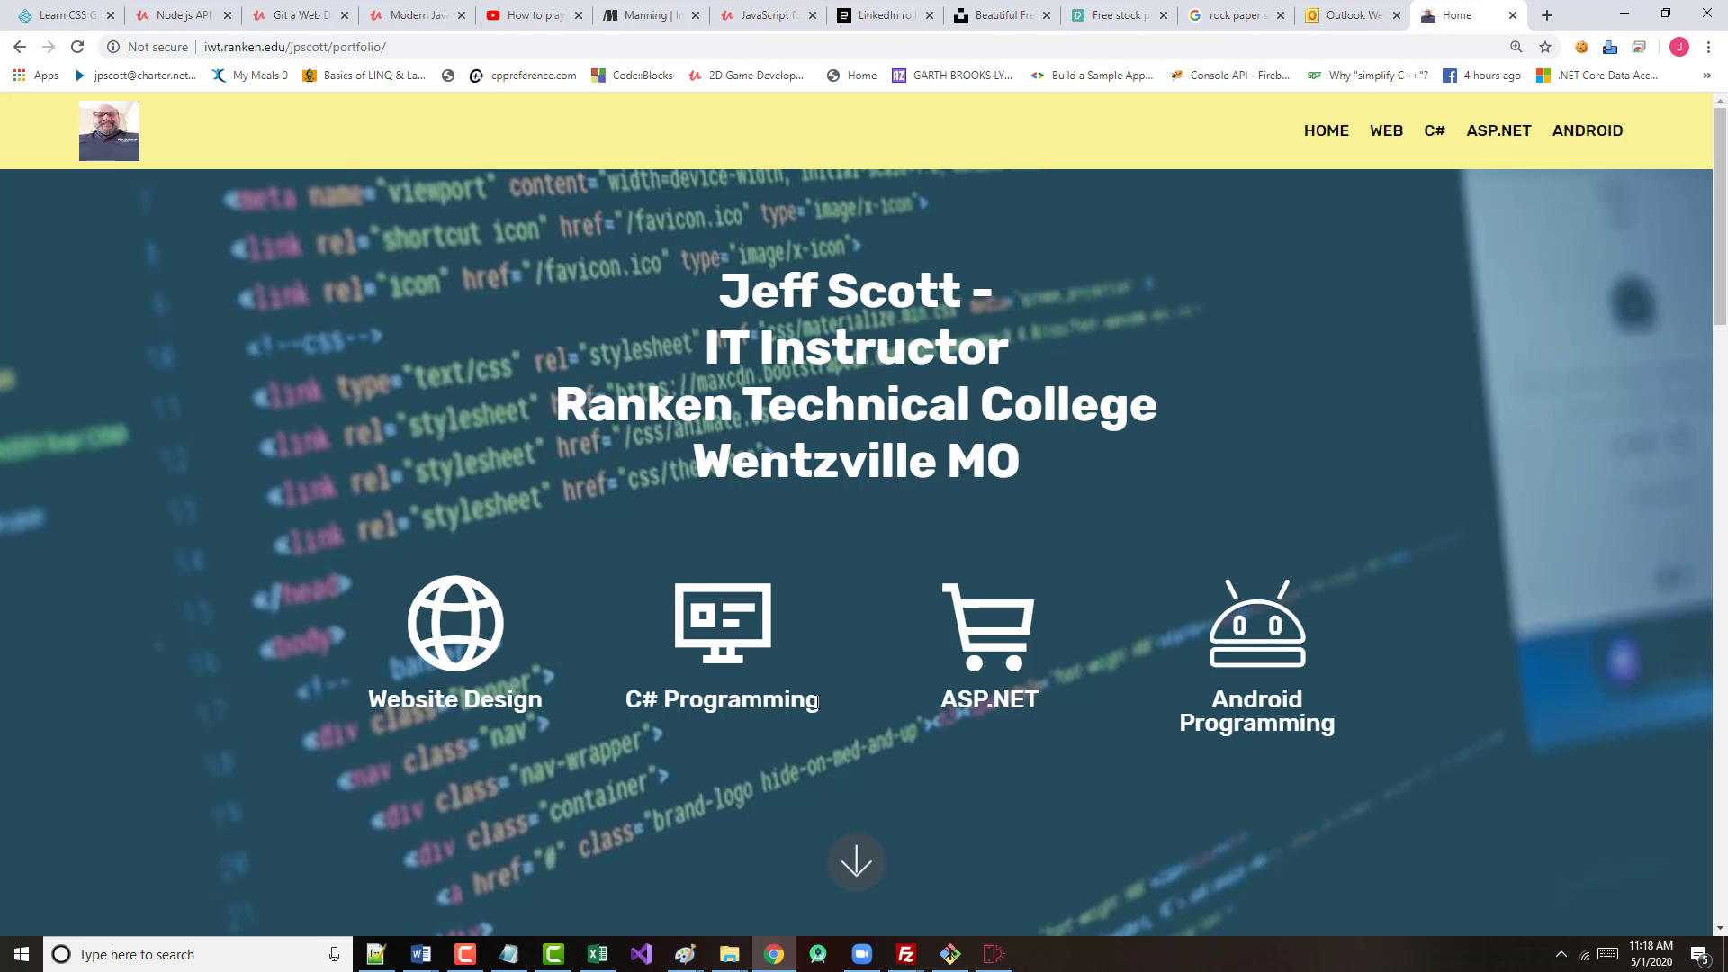
pyautogui.click(553, 955)
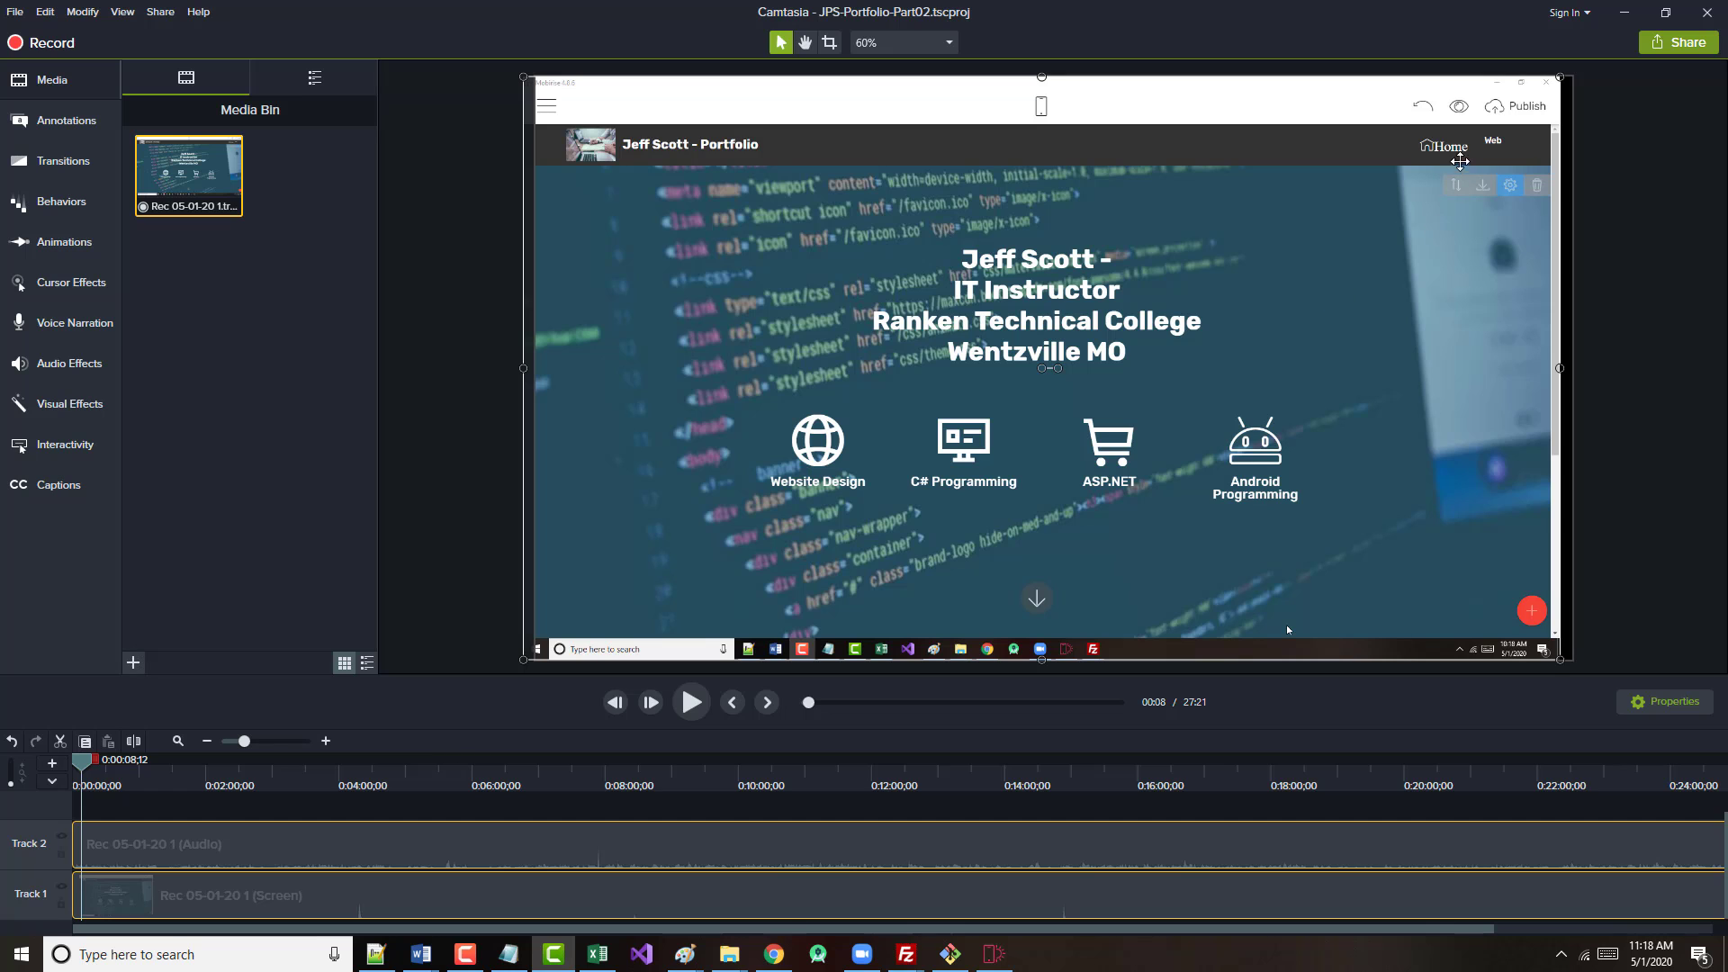
pyautogui.click(1625, 14)
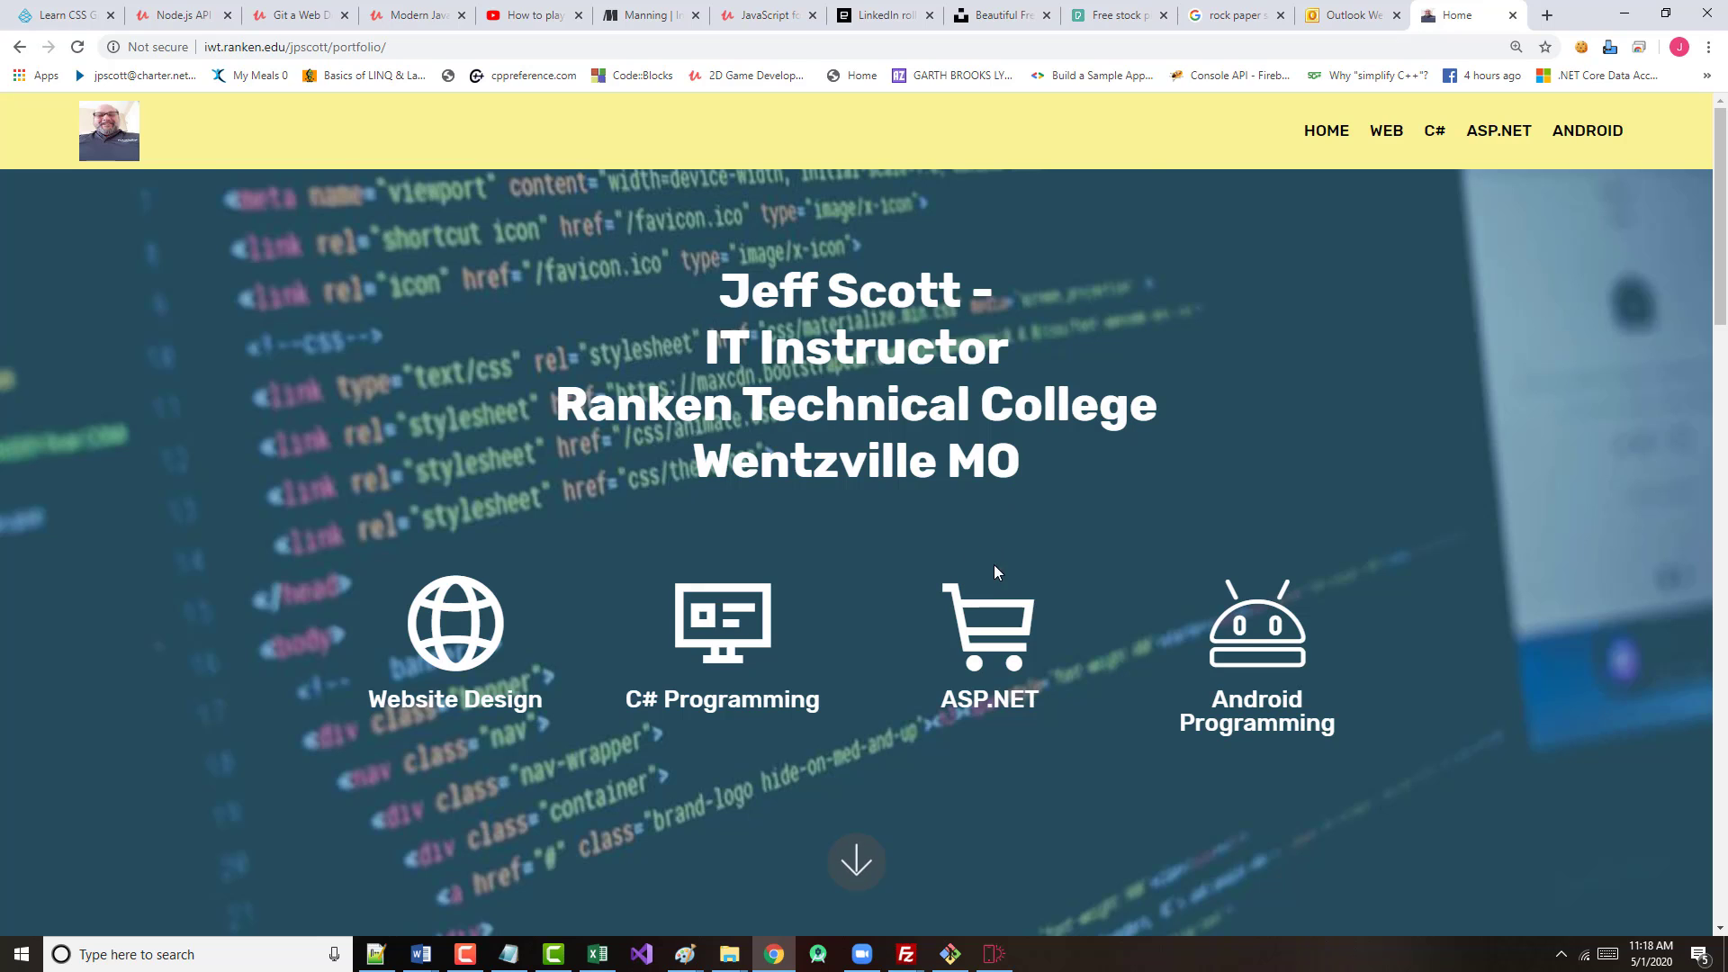
pyautogui.click(466, 955)
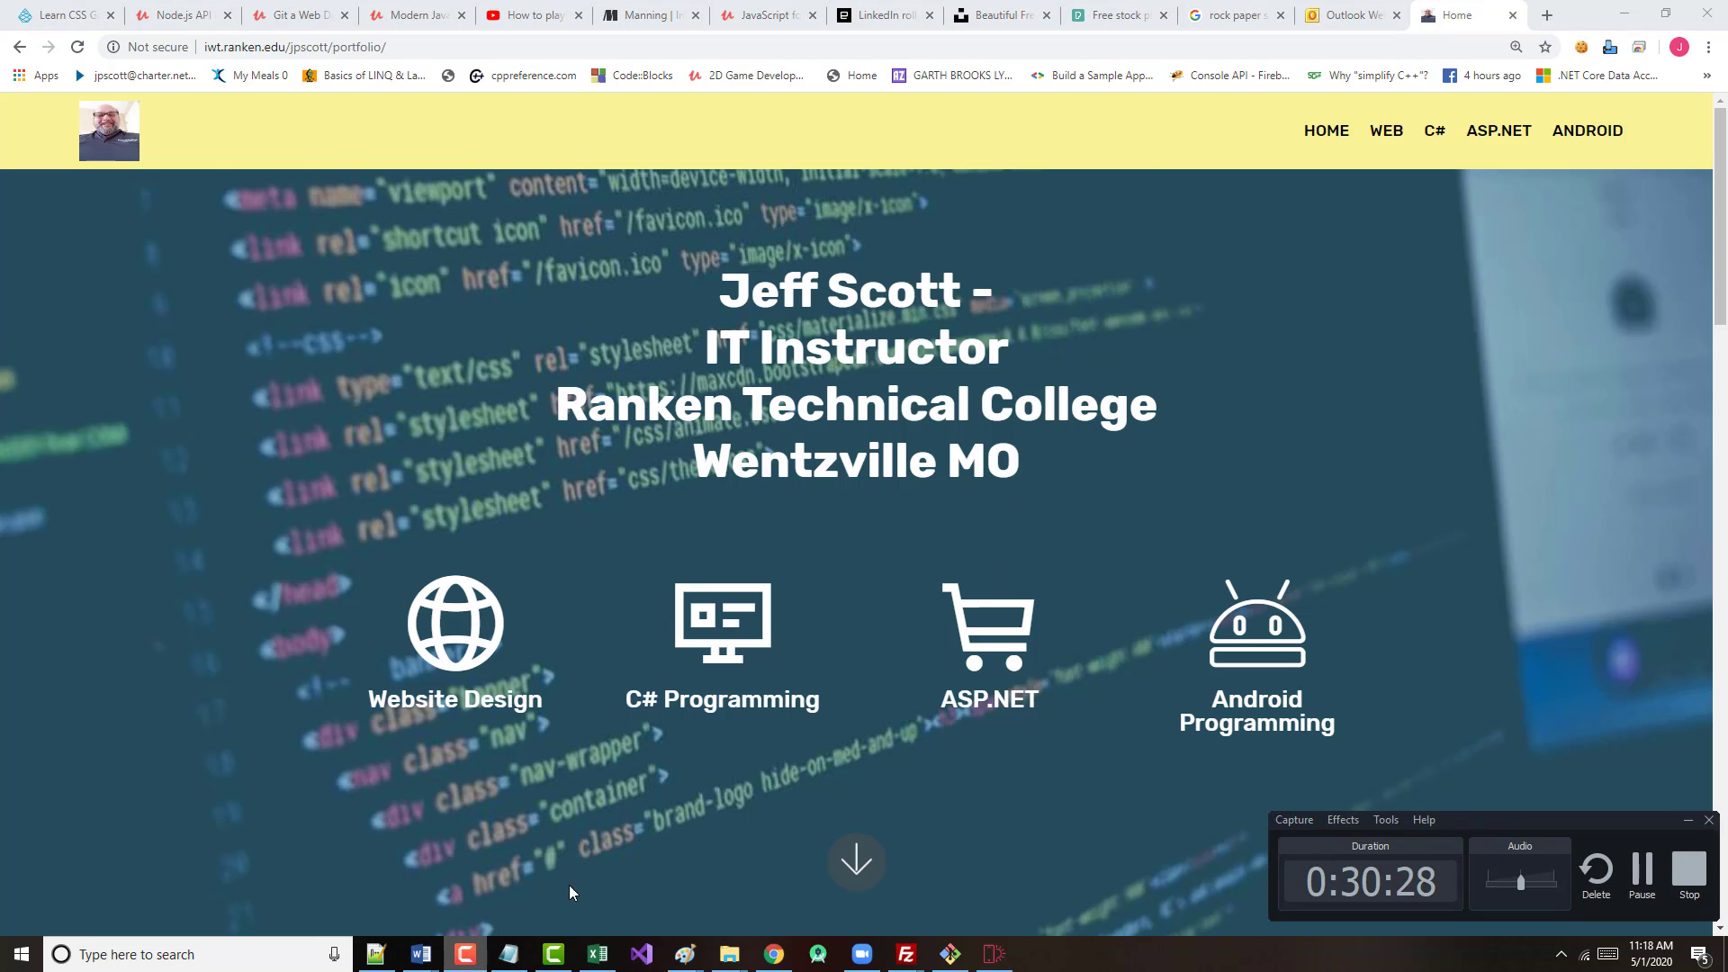